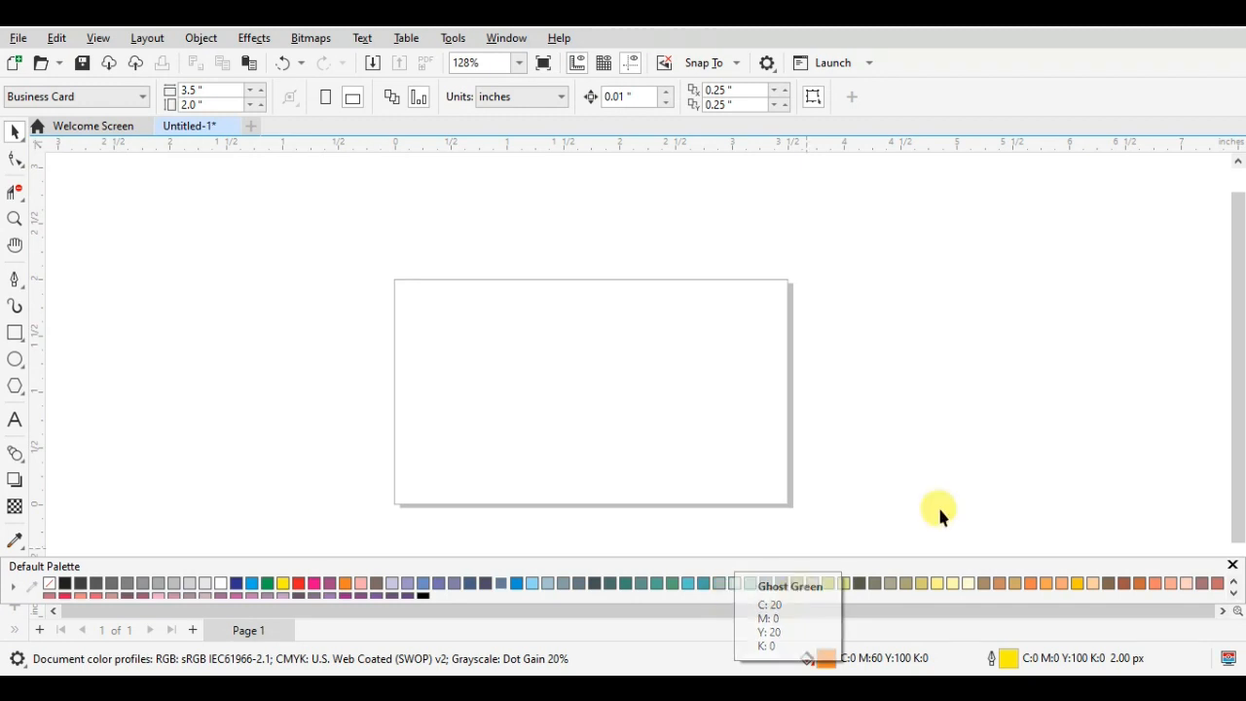
pyautogui.moveTo(1237, 473); pyautogui.dragTo(1237, 514)
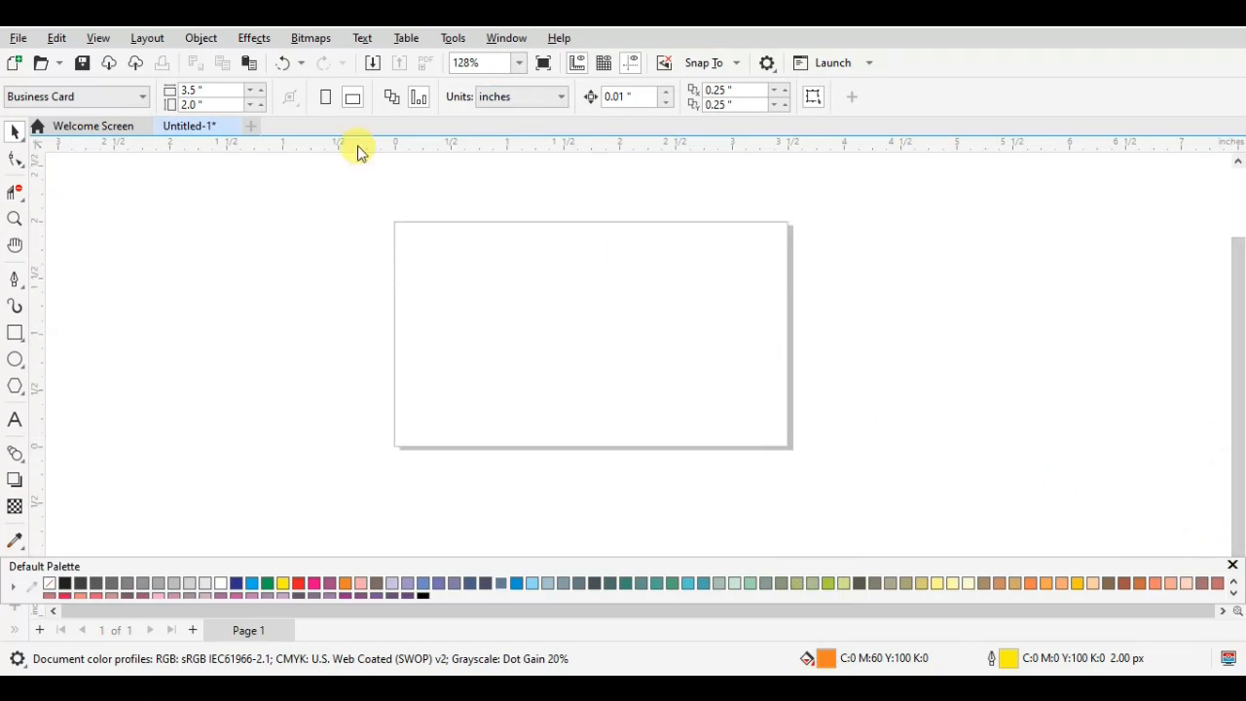
pyautogui.click(20, 457)
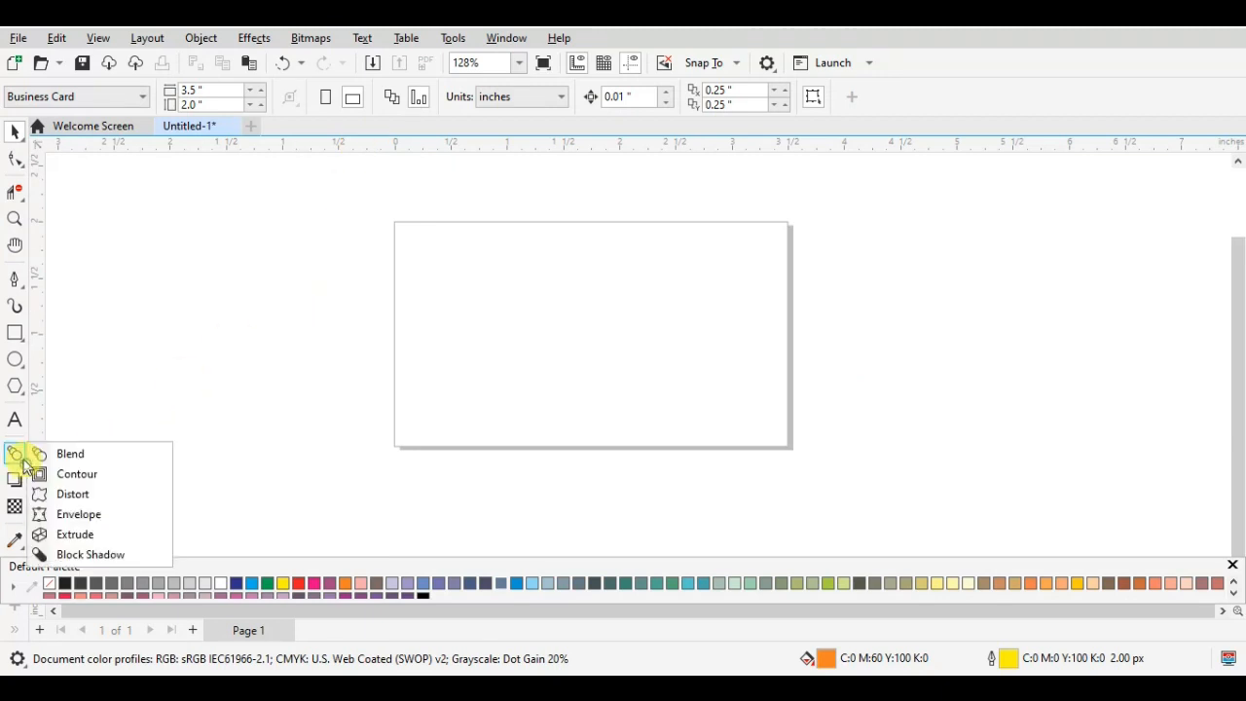
pyautogui.click(21, 454)
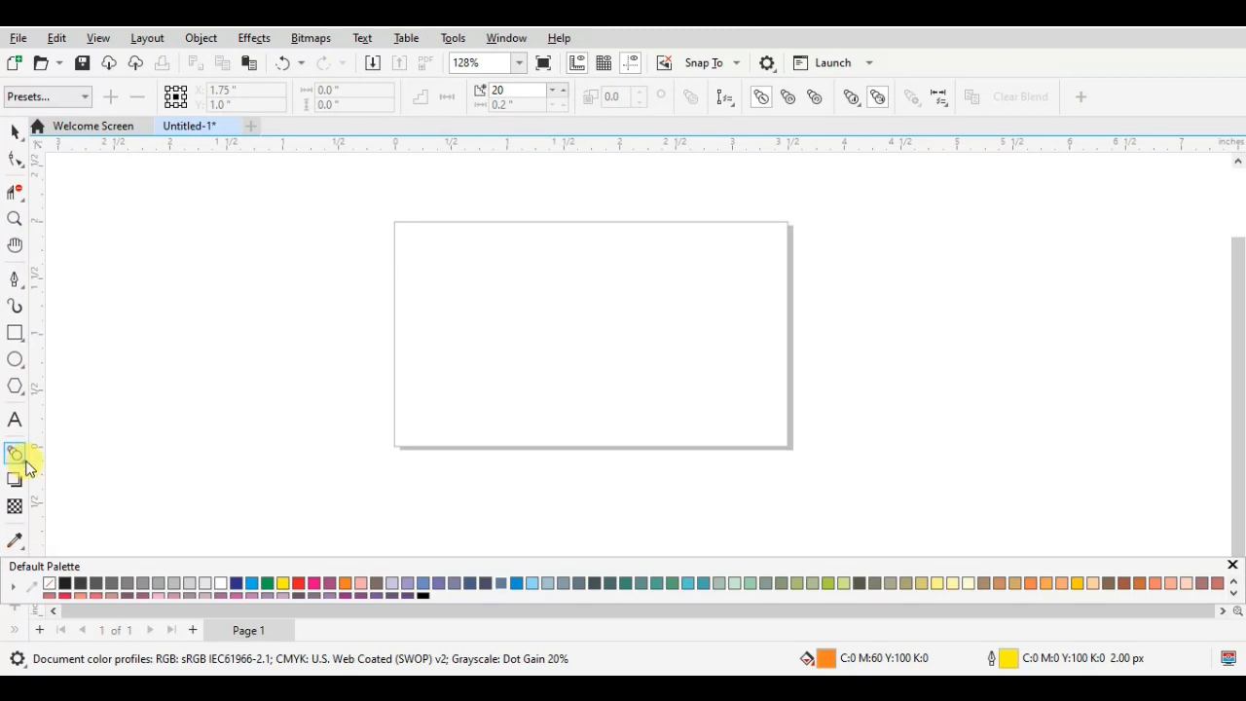
pyautogui.click(16, 454)
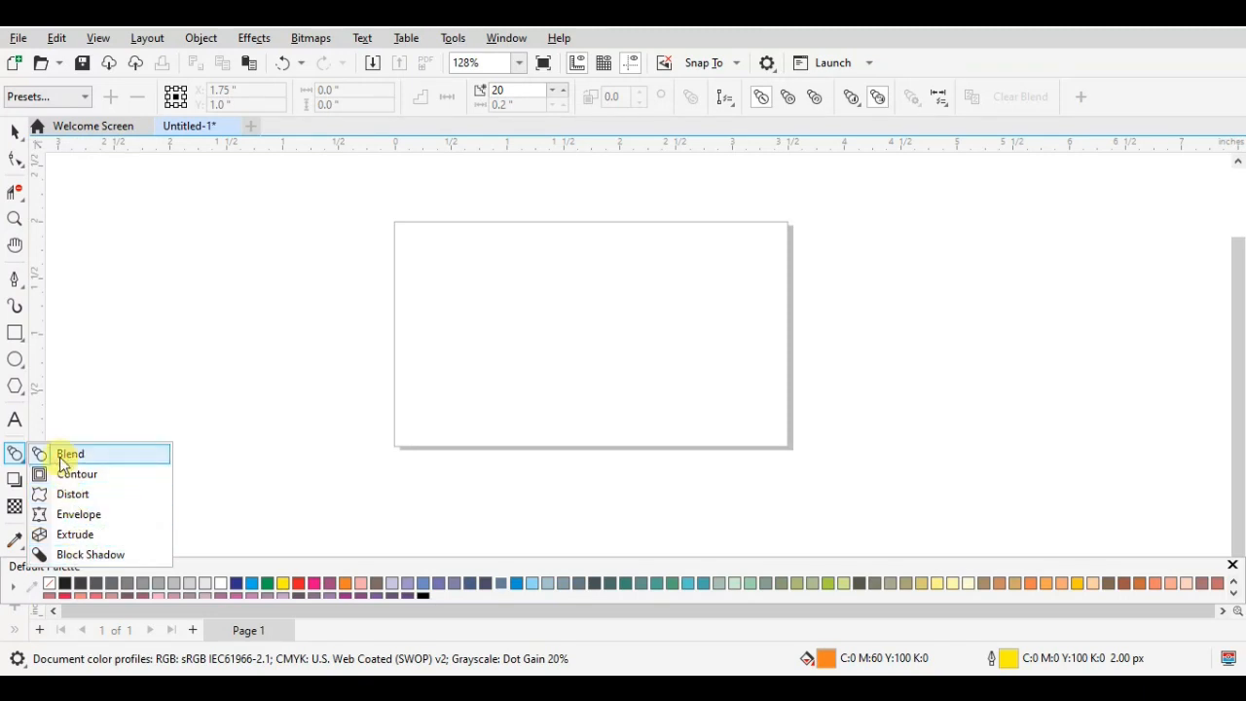
pyautogui.click(13, 463)
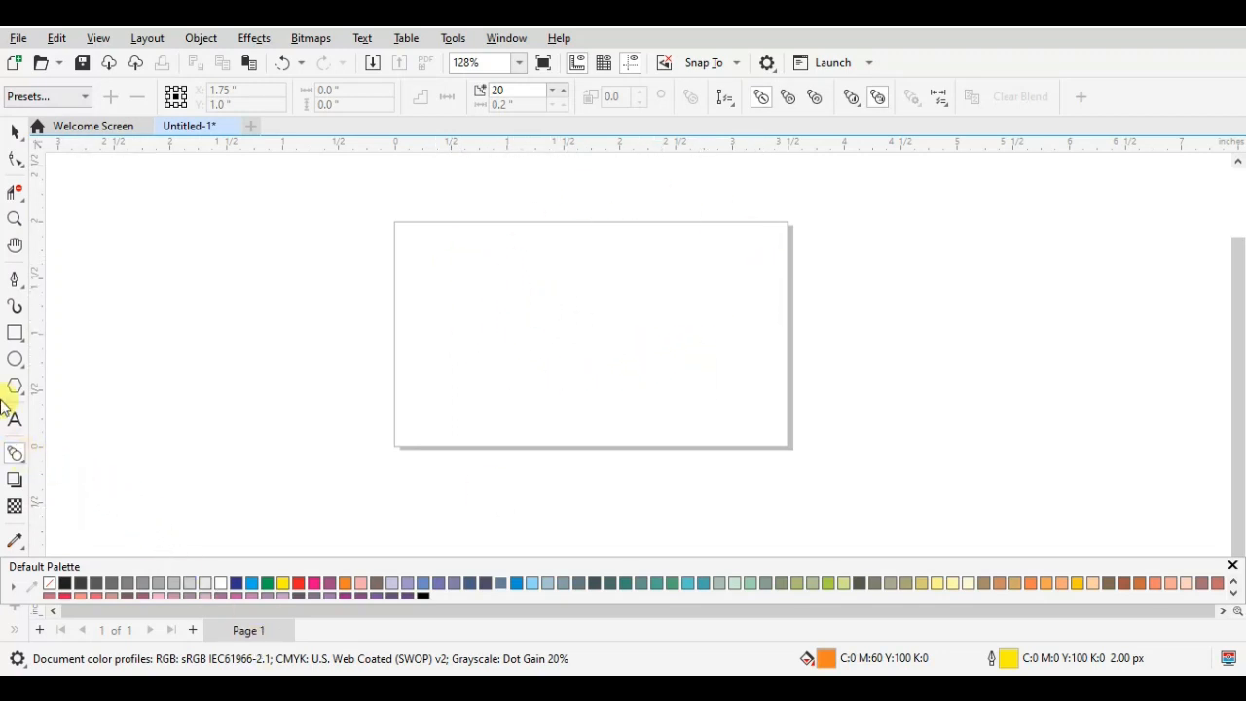
# - Draw a rectangle about 0.86 by 0.85 inches on the left side of the page
pyautogui.click(15, 333)
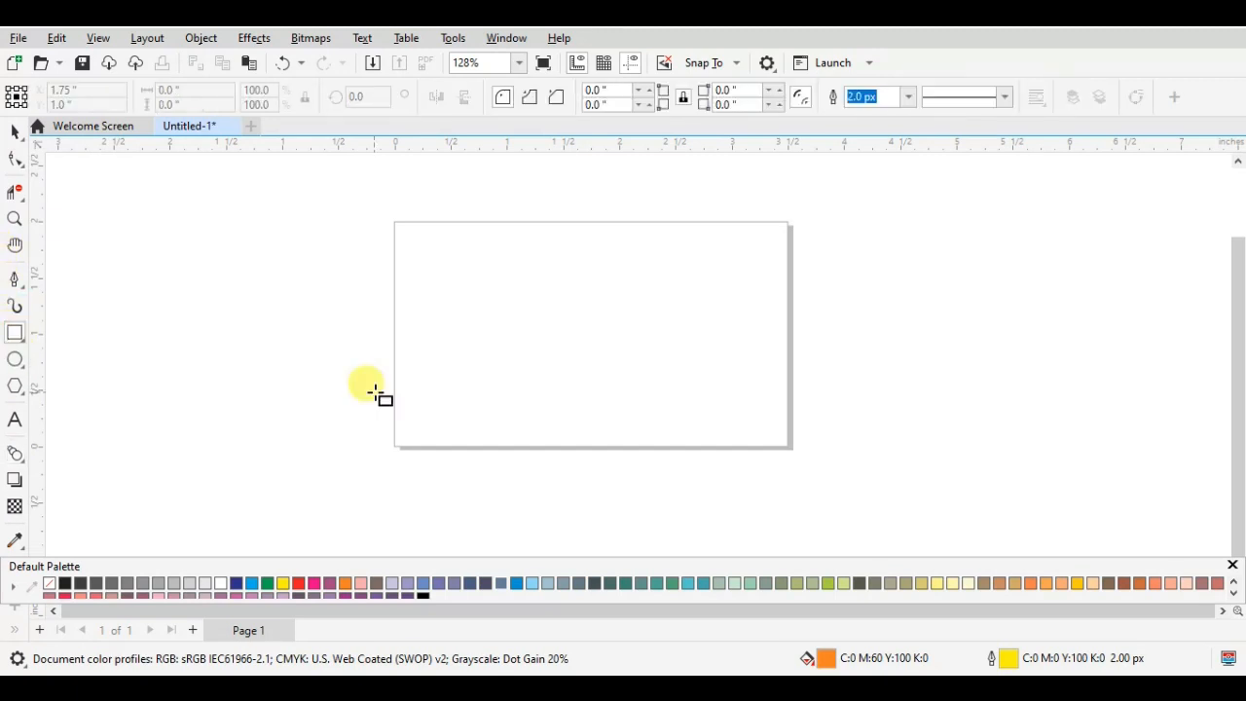
pyautogui.moveTo(431, 270); pyautogui.dragTo(476, 341)
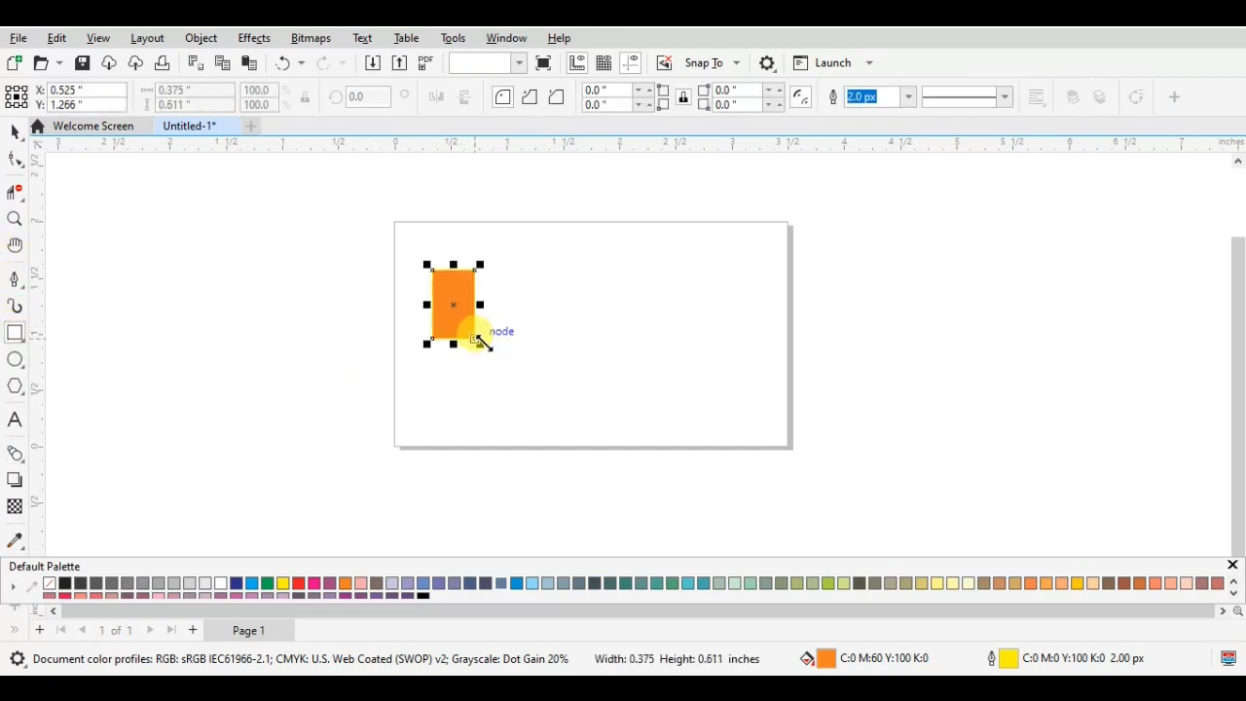
pyautogui.press('Delete')
pyautogui.moveTo(410, 279); pyautogui.dragTo(506, 375)
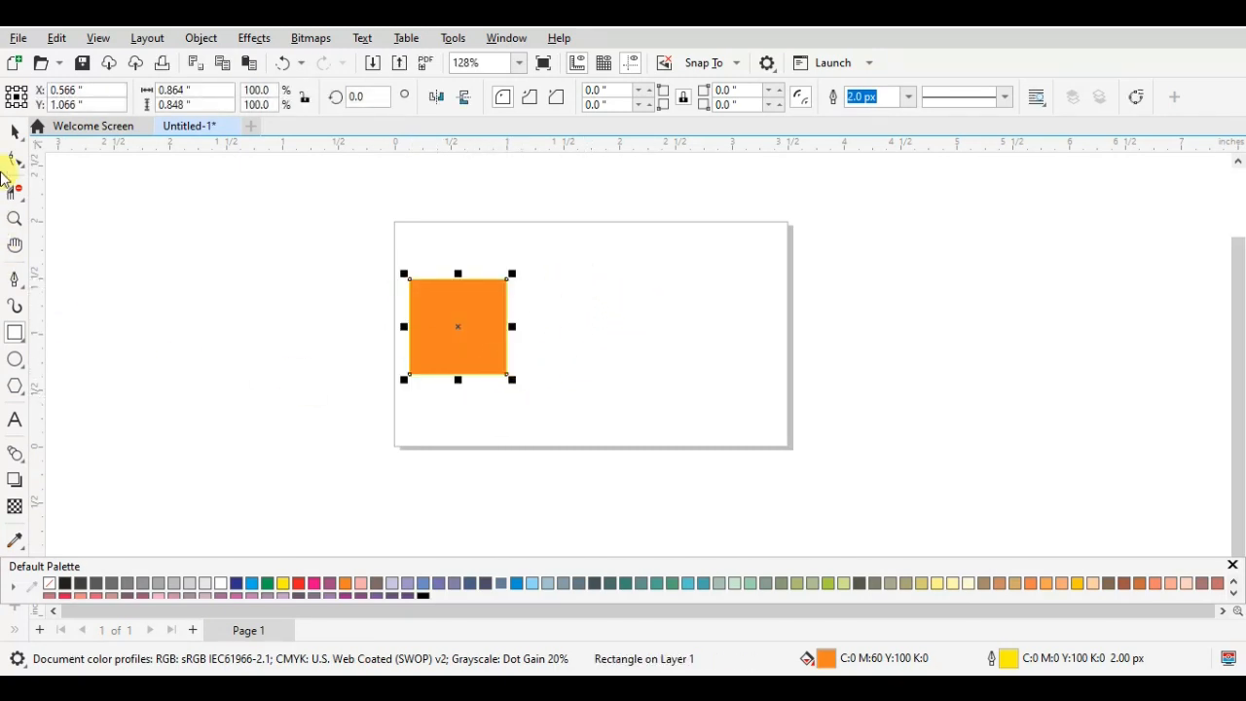
# - Place a copy of the orange rectangle on the right half of the page, centred at about X 2.41, Y 1.10 inches
pyautogui.click(14, 130)
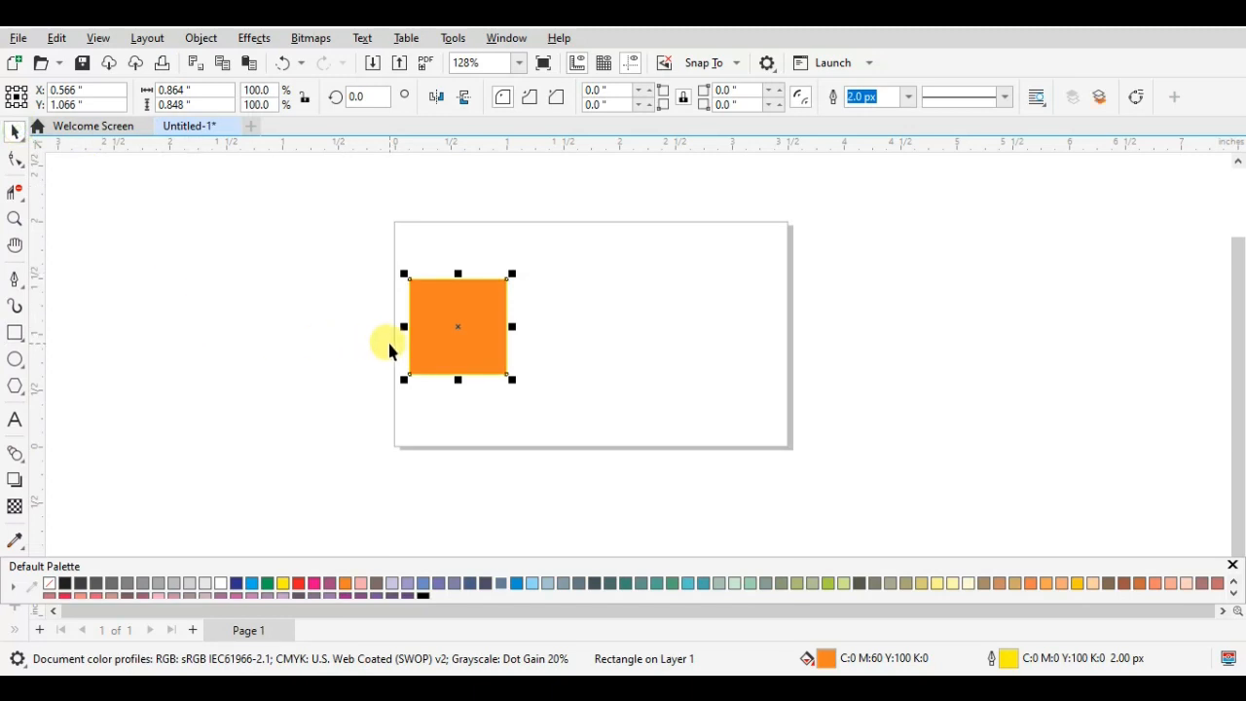
pyautogui.moveTo(455, 328); pyautogui.dragTo(675, 328)
pyautogui.click(464, 432)
pyautogui.click(465, 339)
pyautogui.click(467, 341)
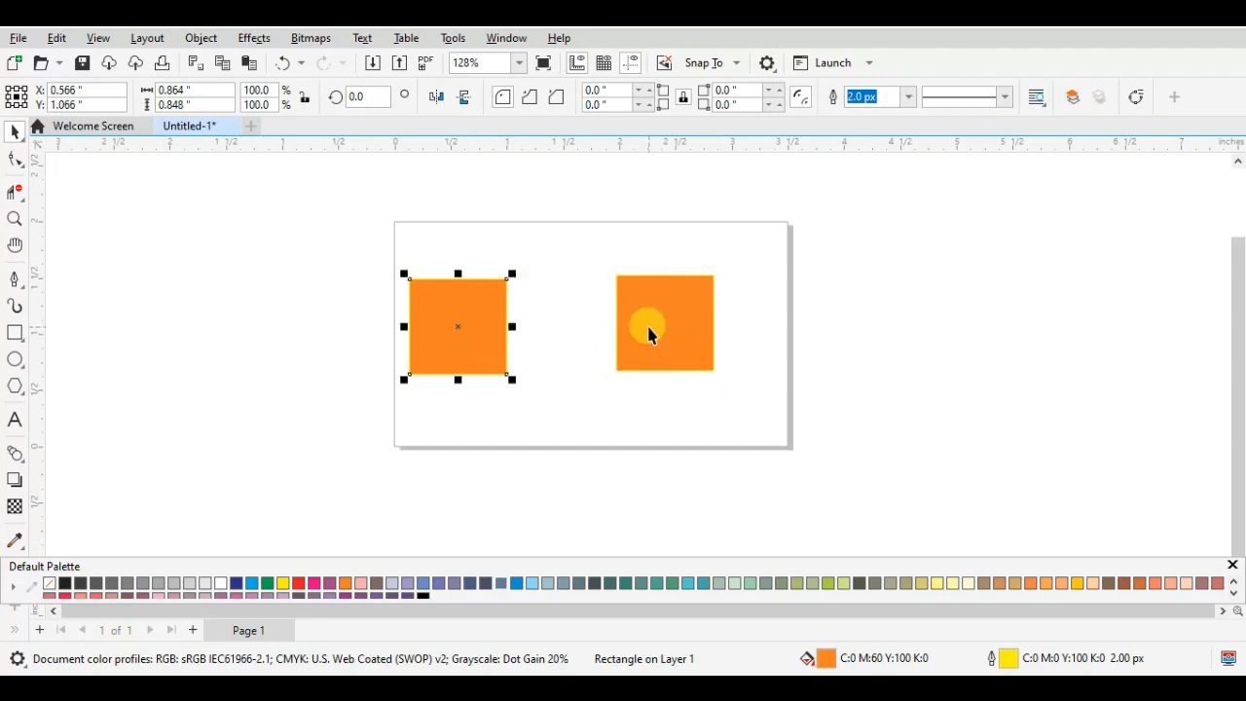
# - Fill the right rectangle with red (C0 M100 Y100 K0) and remove the outlines of both rectangles
pyautogui.click(647, 336)
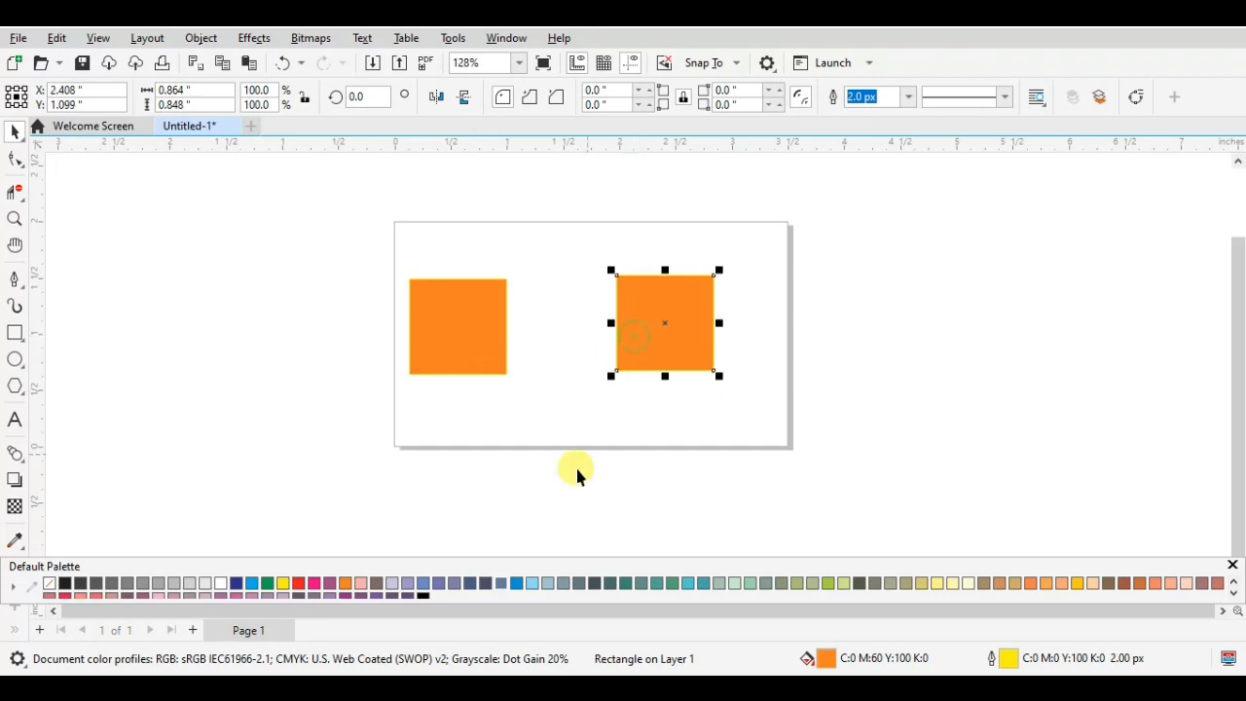
pyautogui.click(299, 582)
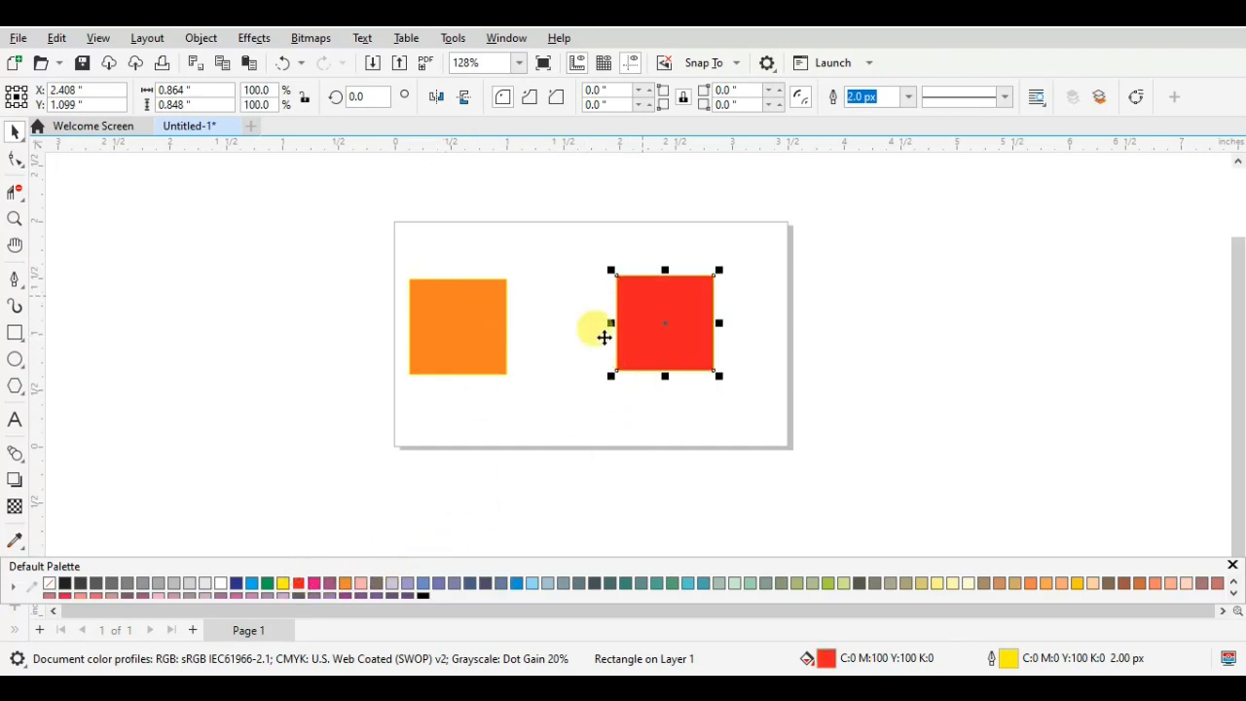
pyautogui.rightClick(49, 583)
pyautogui.click(420, 389)
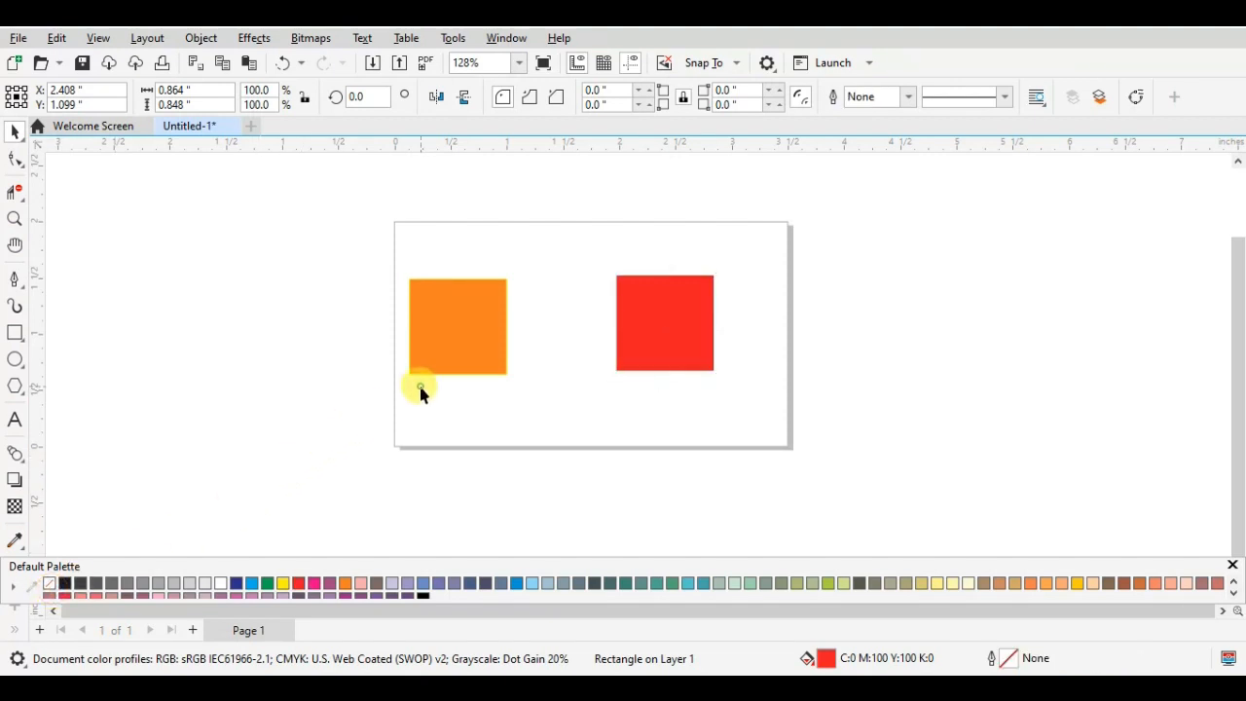
pyautogui.click(418, 349)
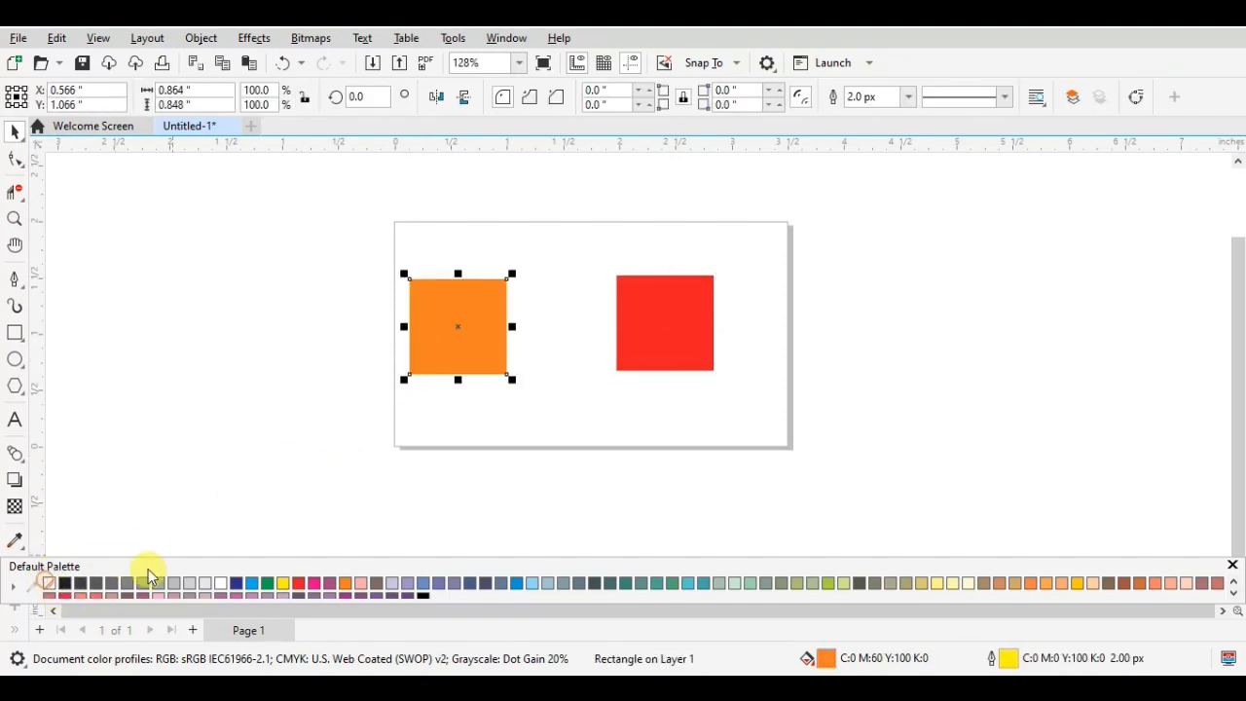
pyautogui.rightClick(49, 582)
pyautogui.moveTo(458, 327); pyautogui.dragTo(458, 321)
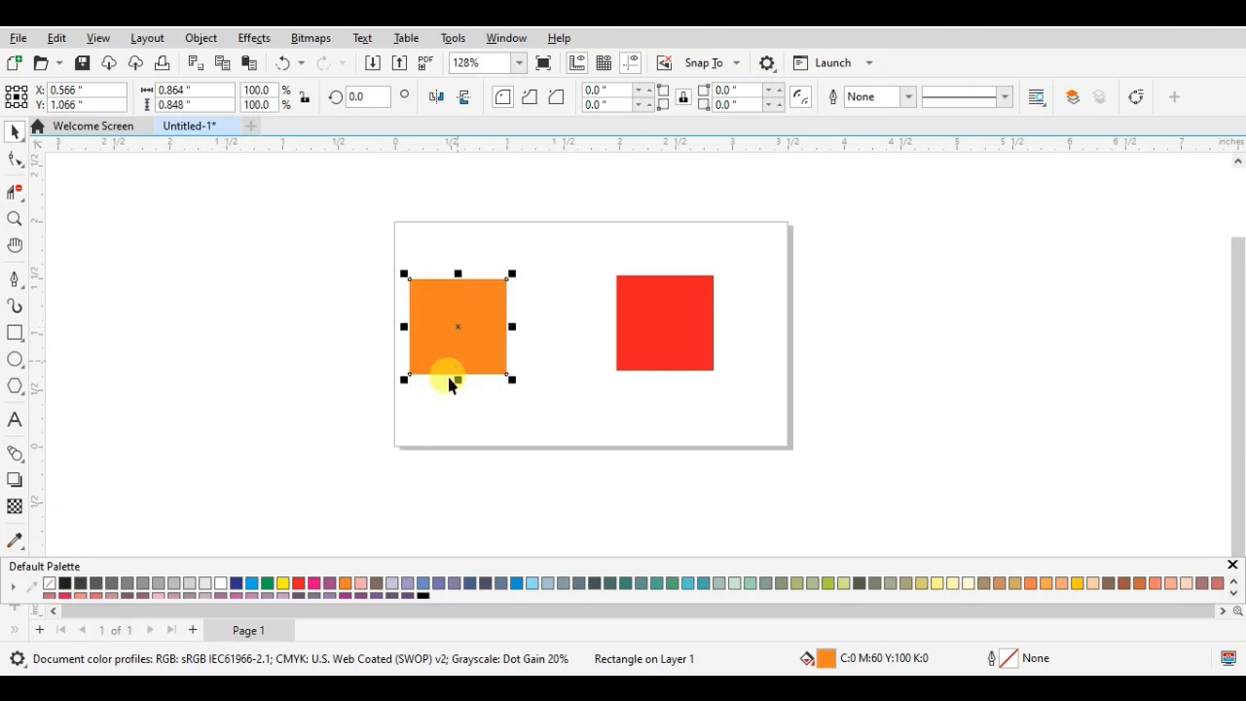
# - Blend the orange rectangle into the red one with the Blend tool
pyautogui.click(12, 453)
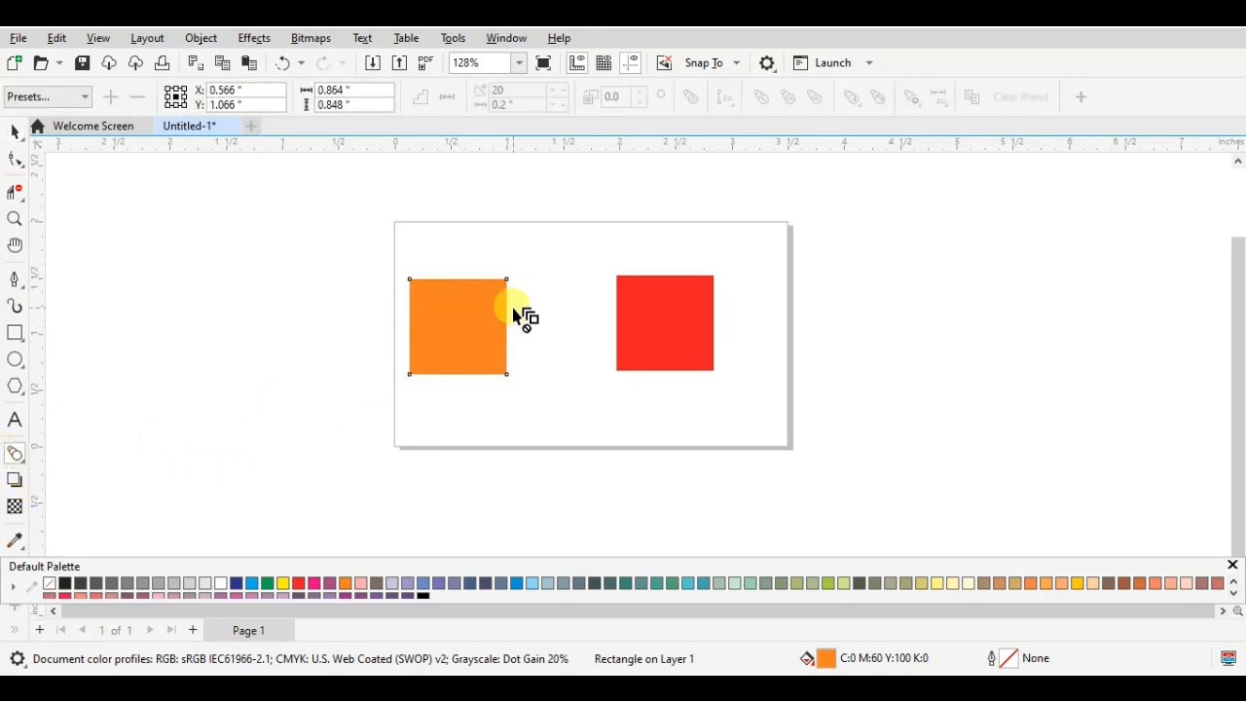
pyautogui.moveTo(459, 326); pyautogui.dragTo(650, 331)
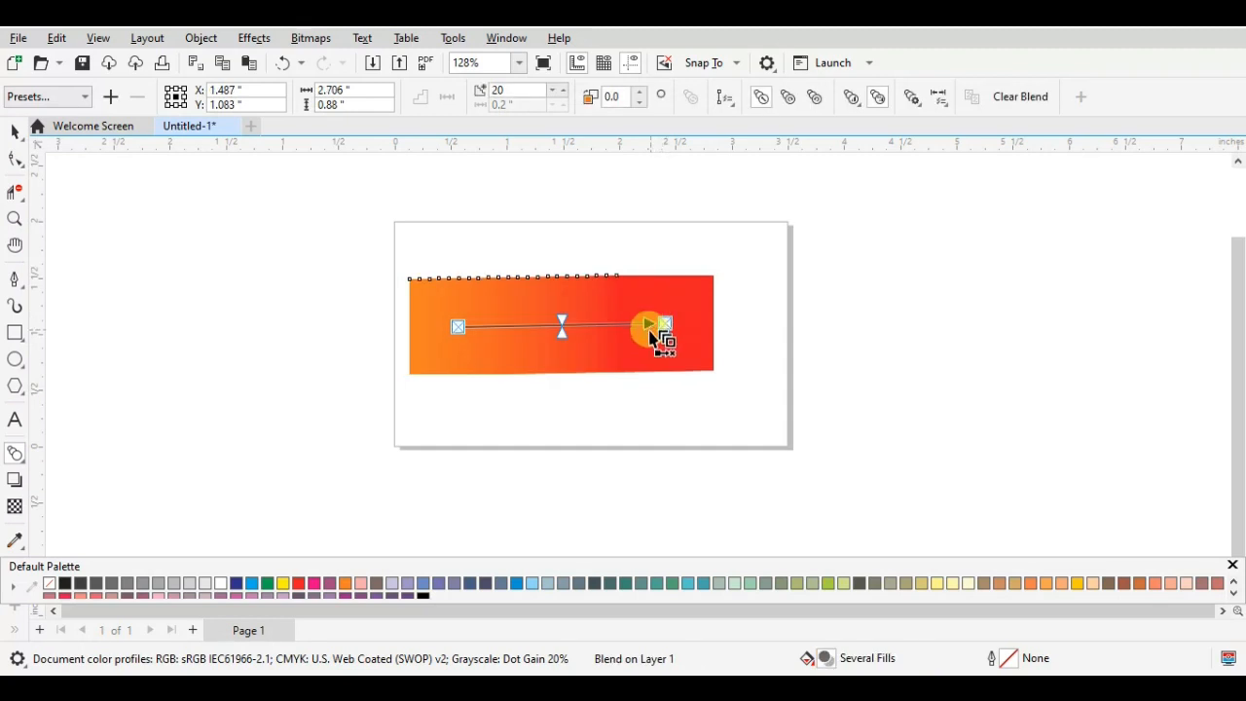
pyautogui.scroll(4, 614, 361)
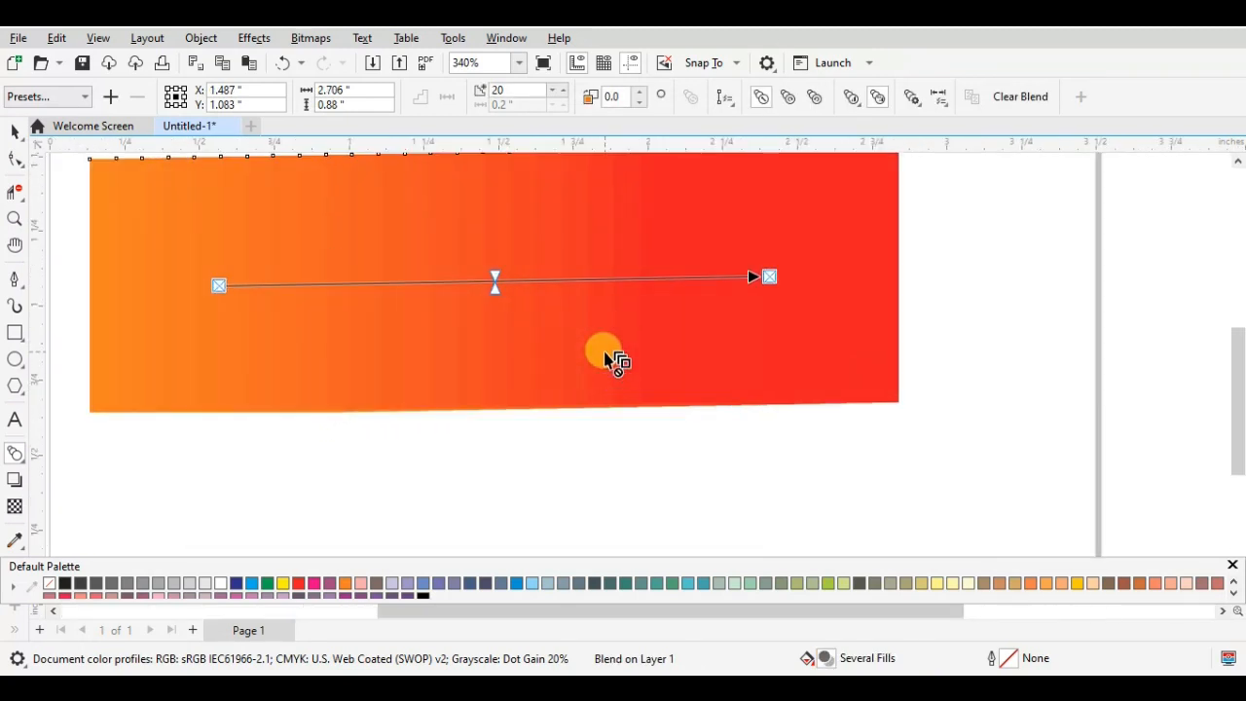
pyautogui.scroll(-3, 614, 361)
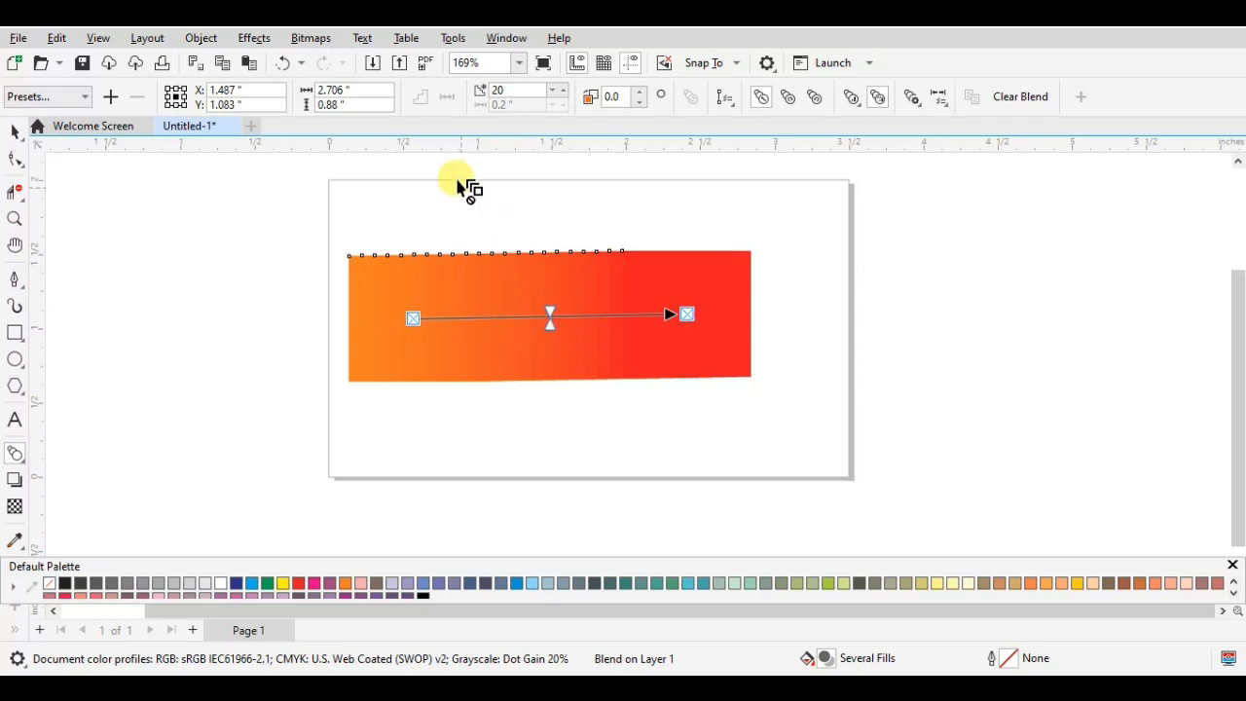
# - Increase the blend to 25 steps, and reduce it to 4 steps to compare the colour bands
pyautogui.click(565, 89)
pyautogui.click(564, 89)
pyautogui.click(564, 89)
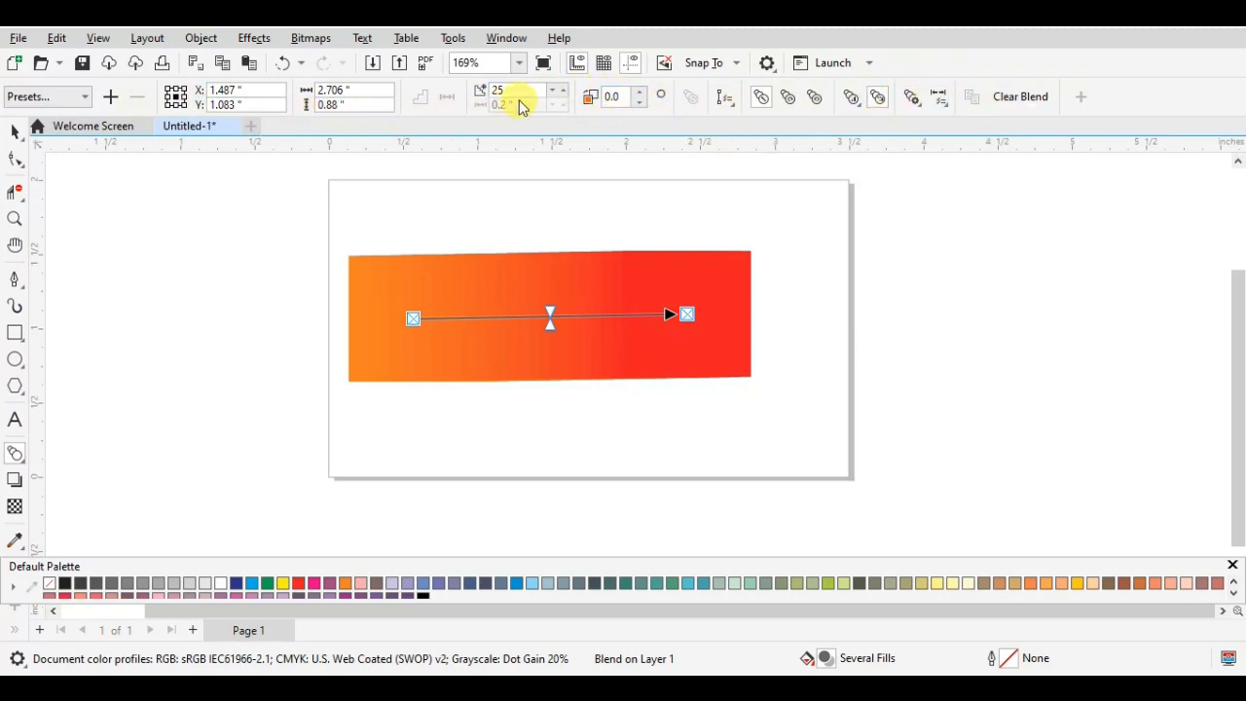
pyautogui.click(560, 94)
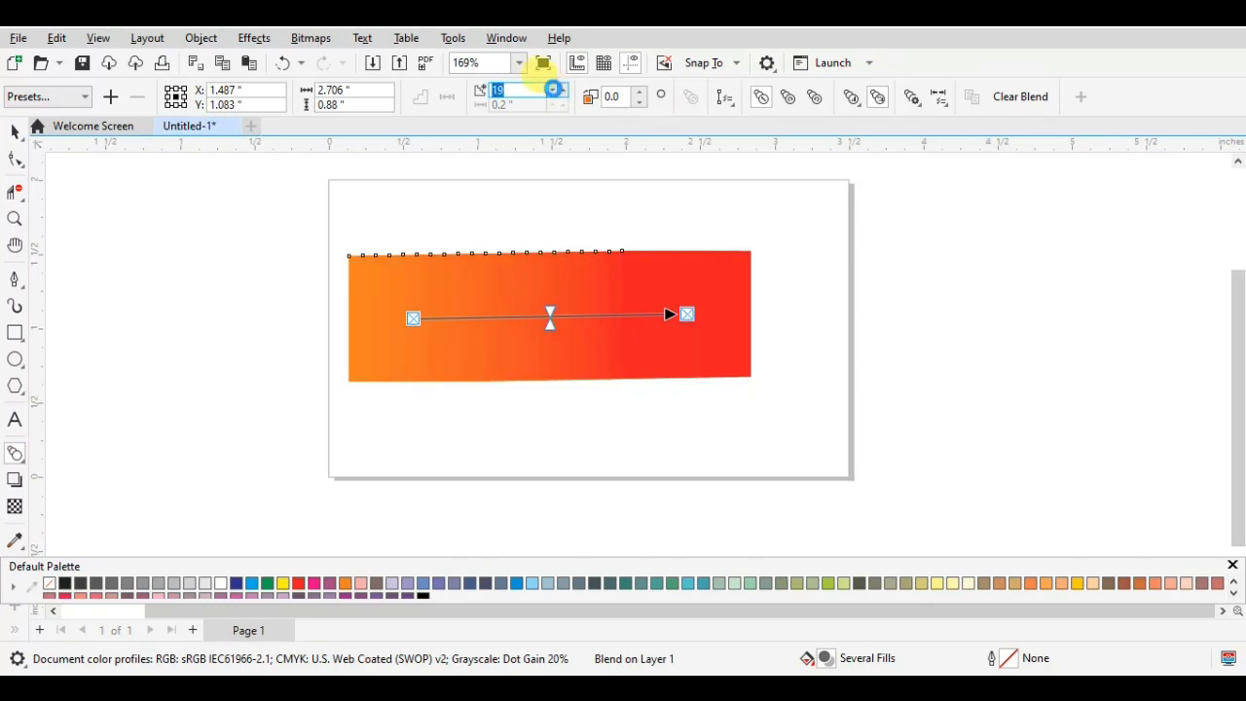
pyautogui.click(558, 96)
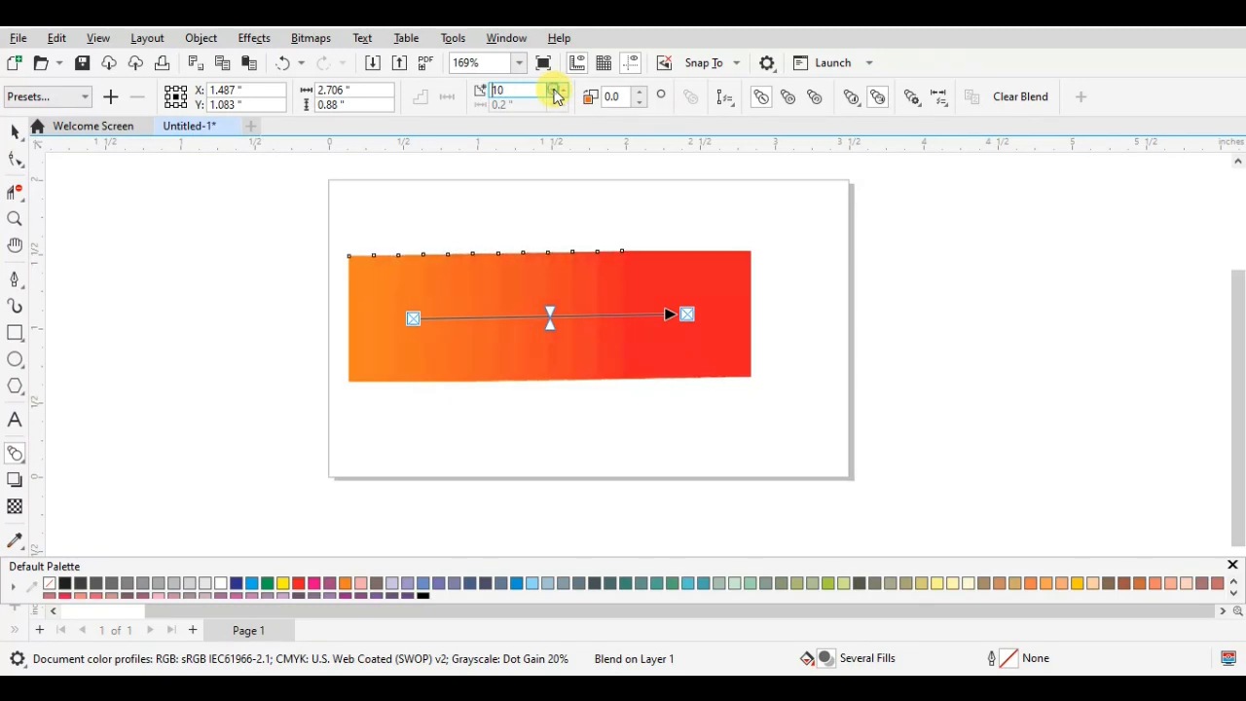
pyautogui.click(557, 95)
pyautogui.scroll(4, 556, 341)
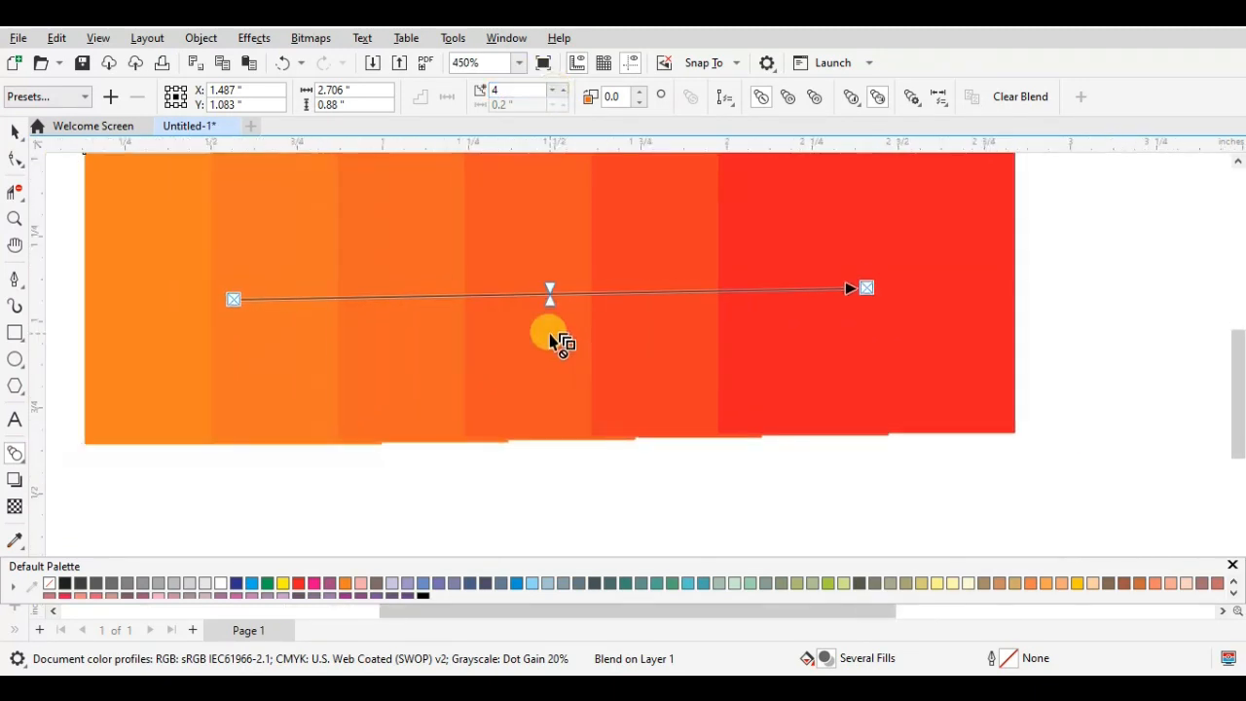
pyautogui.scroll(-2, 551, 335)
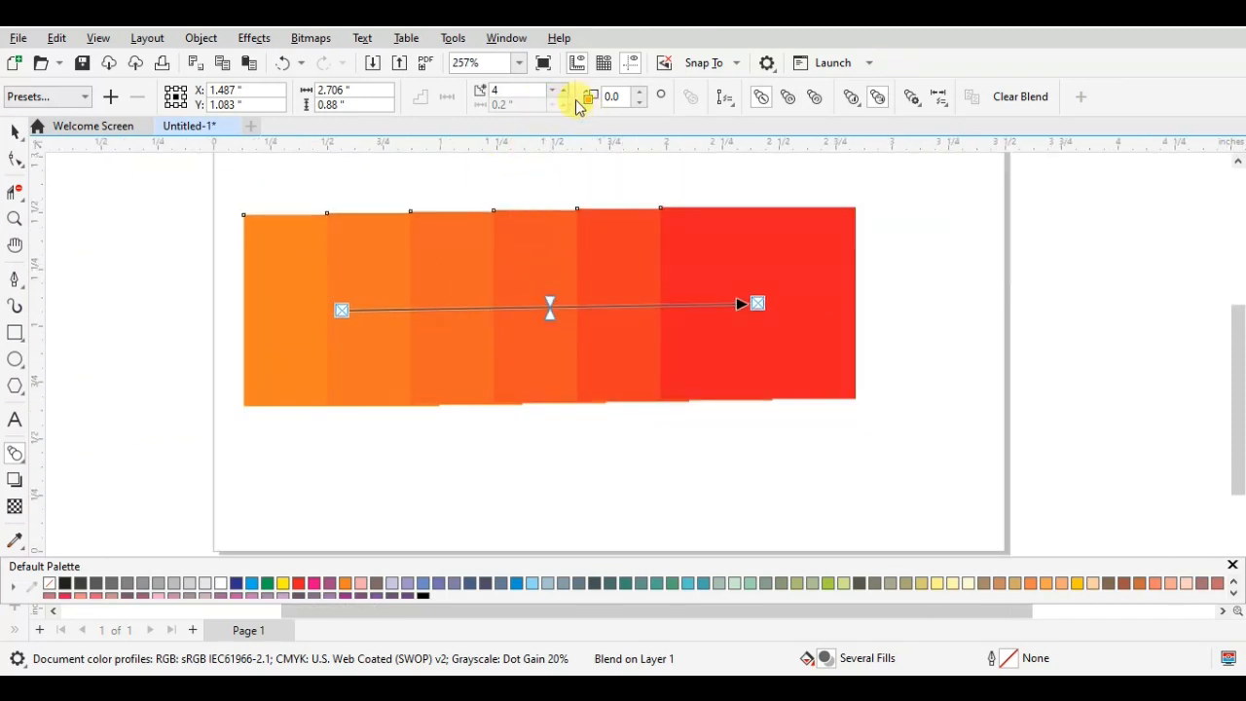
# - Reduce the blend between the orange and red rectangles to 1 step
pyautogui.click(550, 89)
pyautogui.click(550, 89)
pyautogui.click(550, 90)
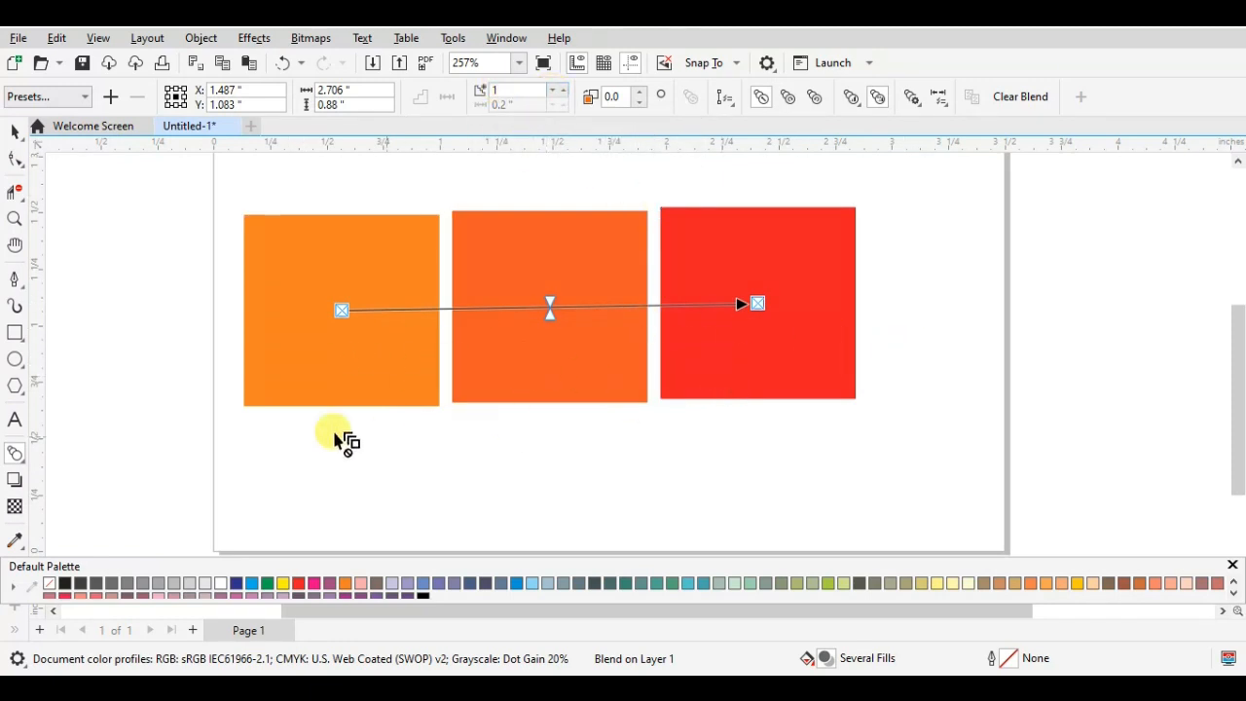
# - Select the whole blended group of rectangles and delete it from the page
pyautogui.click(15, 130)
pyautogui.click(562, 305)
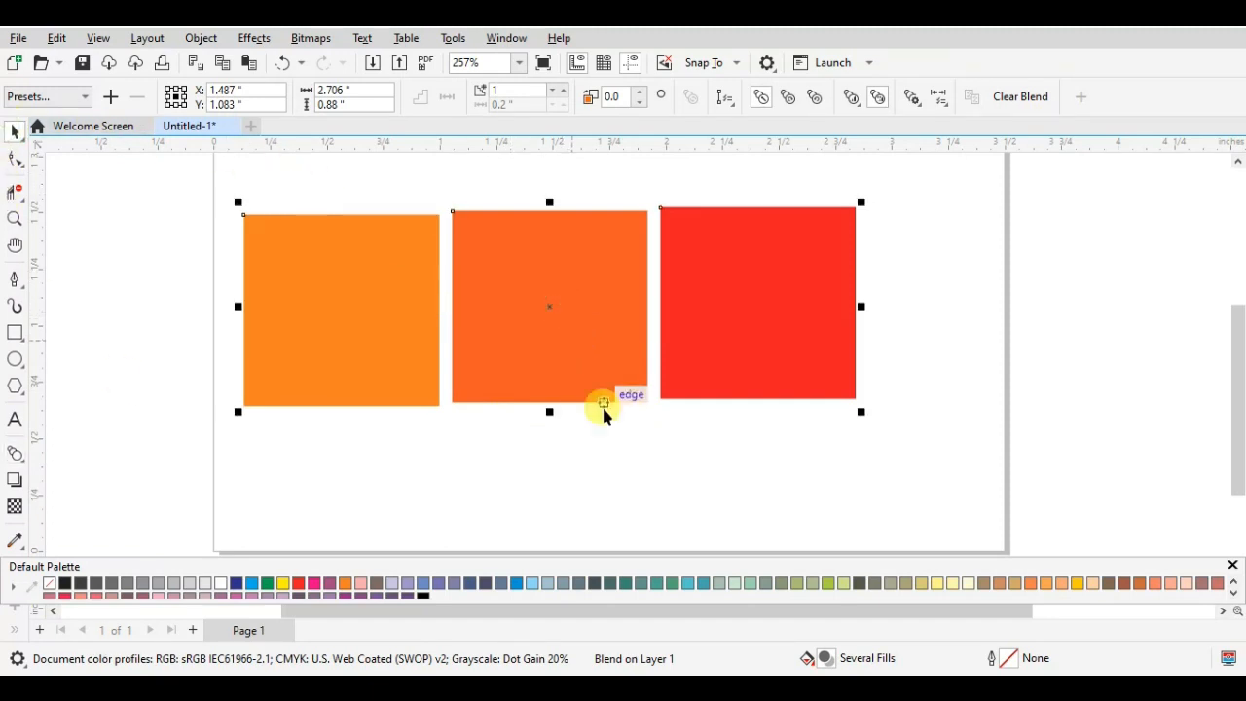
pyautogui.click(590, 434)
pyautogui.click(587, 396)
pyautogui.scroll(-3, 640, 411)
pyautogui.scroll(3, 639, 411)
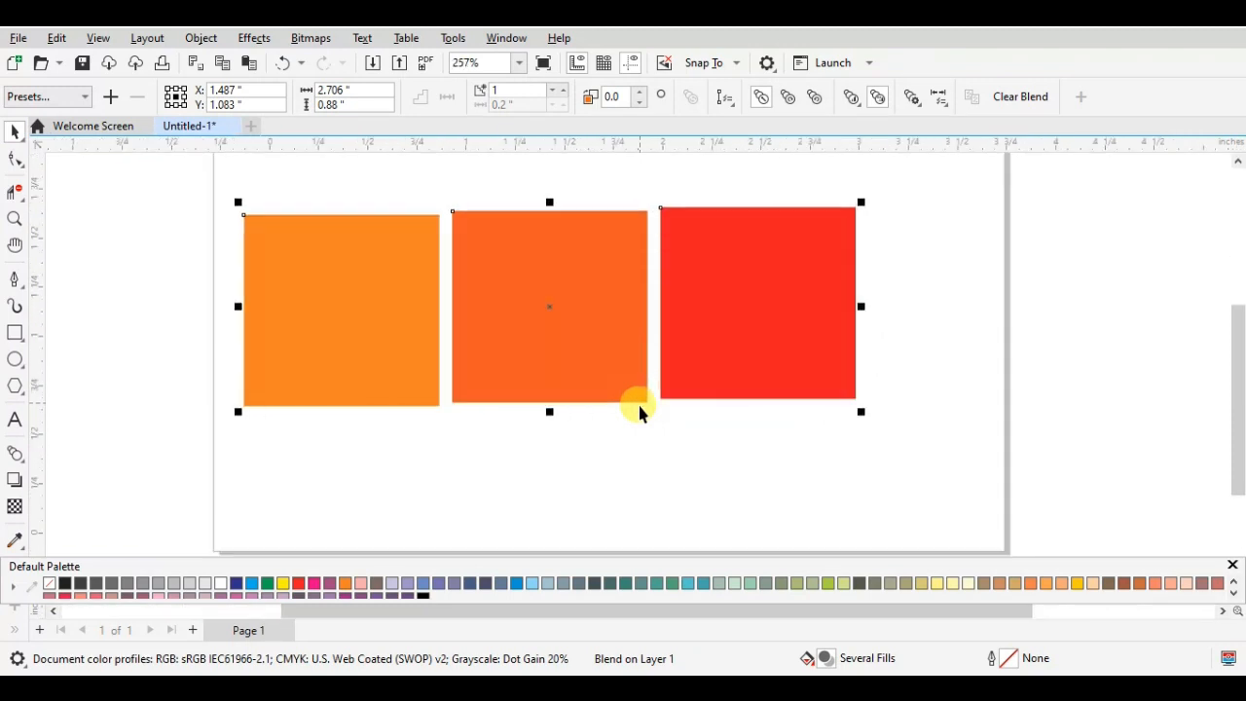
pyautogui.scroll(-1, 629, 421)
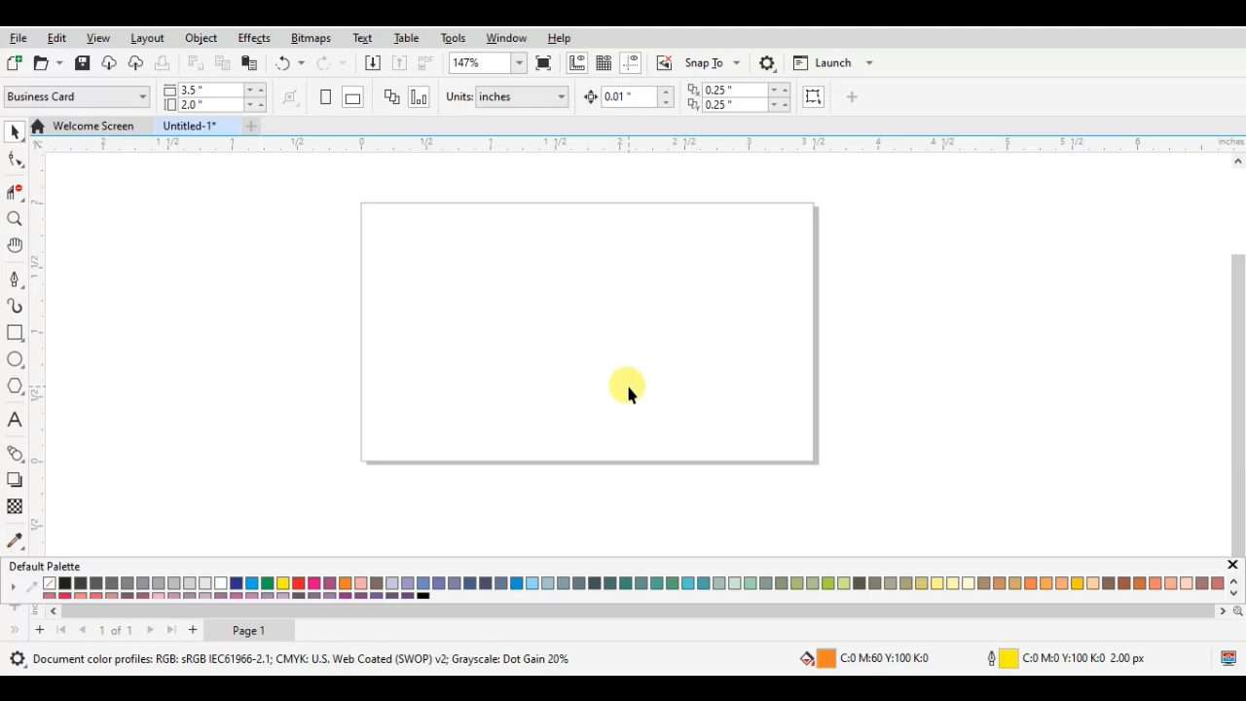
# - Draw an ellipse about 0.63 by 0.69 inches at the page's left and another about 0.72 by 0.75 inches at its right, roughly level
pyautogui.scroll(1, 626, 382)
pyautogui.scroll(-1, 626, 381)
pyautogui.click(15, 359)
pyautogui.moveTo(410, 290); pyautogui.dragTo(492, 379)
pyautogui.moveTo(658, 301); pyautogui.dragTo(751, 398)
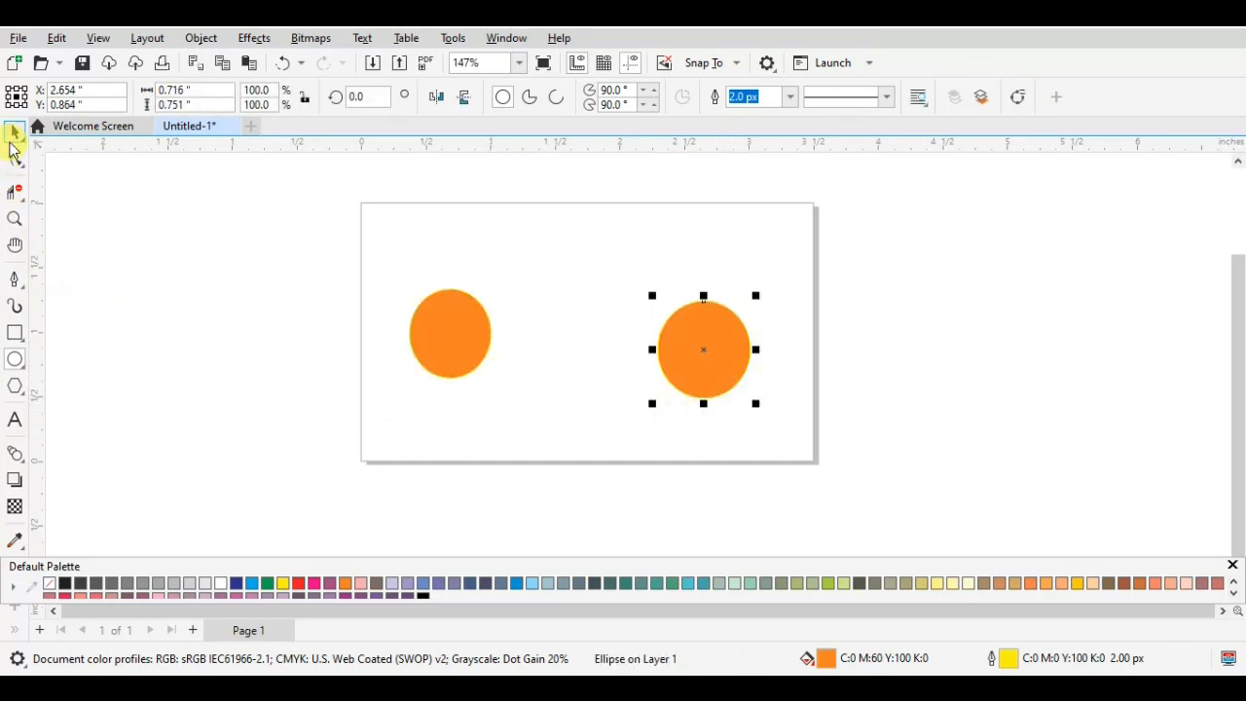
pyautogui.click(700, 350)
pyautogui.click(703, 351)
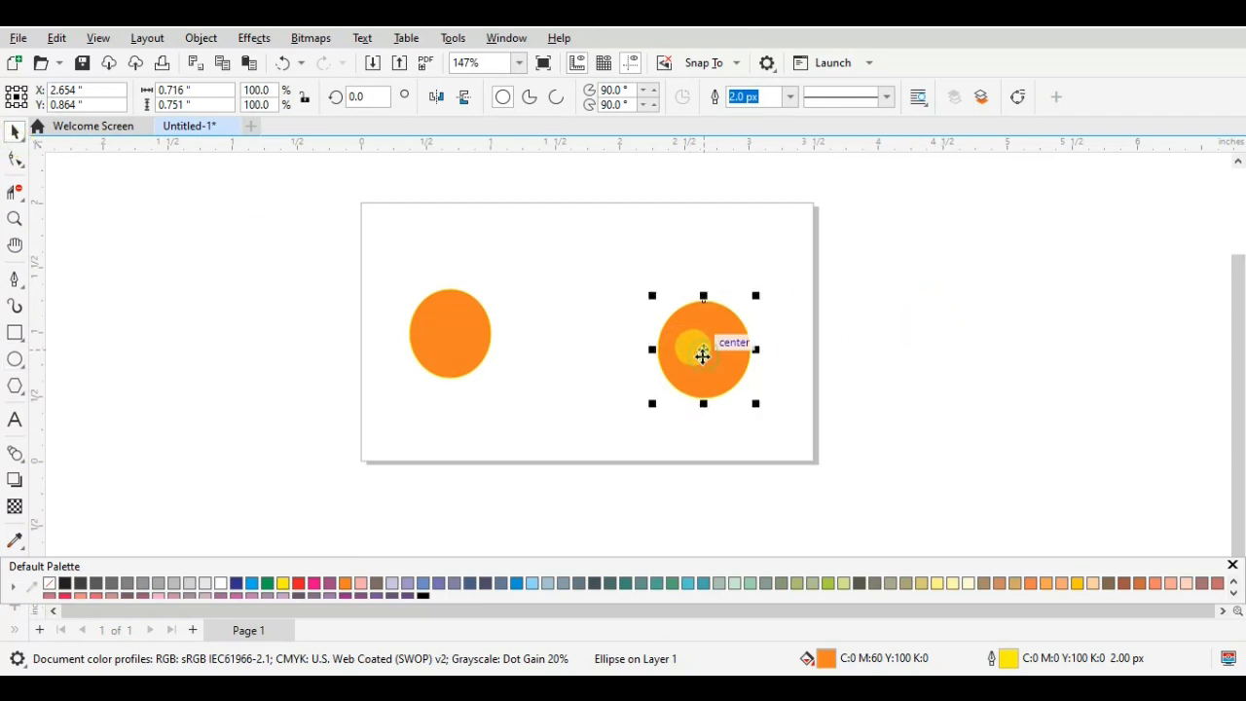
pyautogui.moveTo(704, 349)
pyautogui.mouseDown()
pyautogui.moveTo(698, 327)
pyautogui.moveTo(694, 338)
pyautogui.mouseUp()
# - Remove the fill from both ellipses and give them black outlines (K100)
pyautogui.click(479, 331)
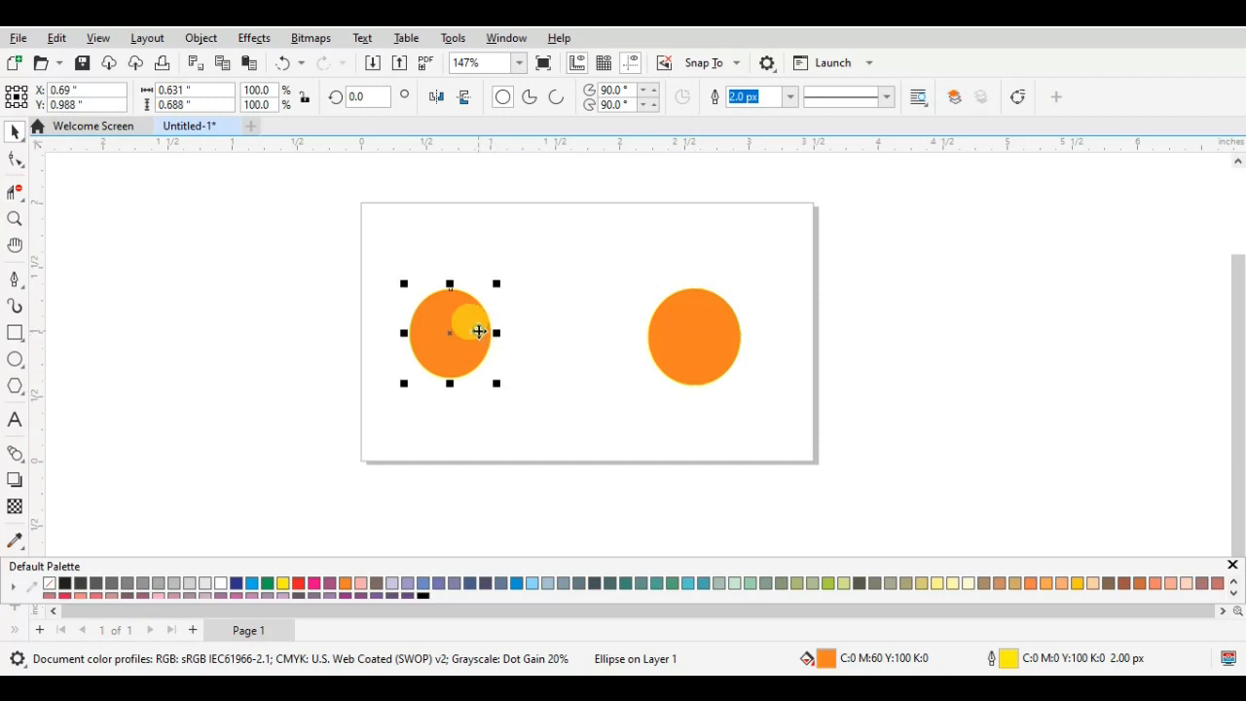
pyautogui.rightClick(690, 338)
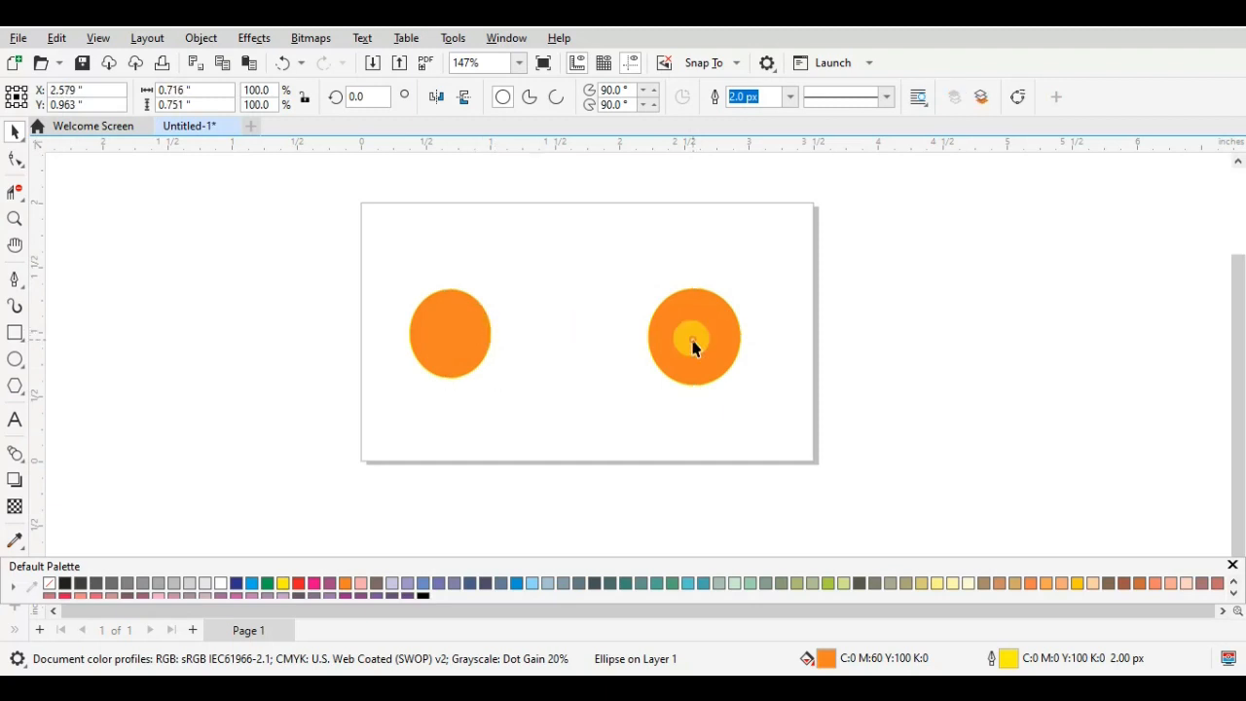
pyautogui.click(49, 585)
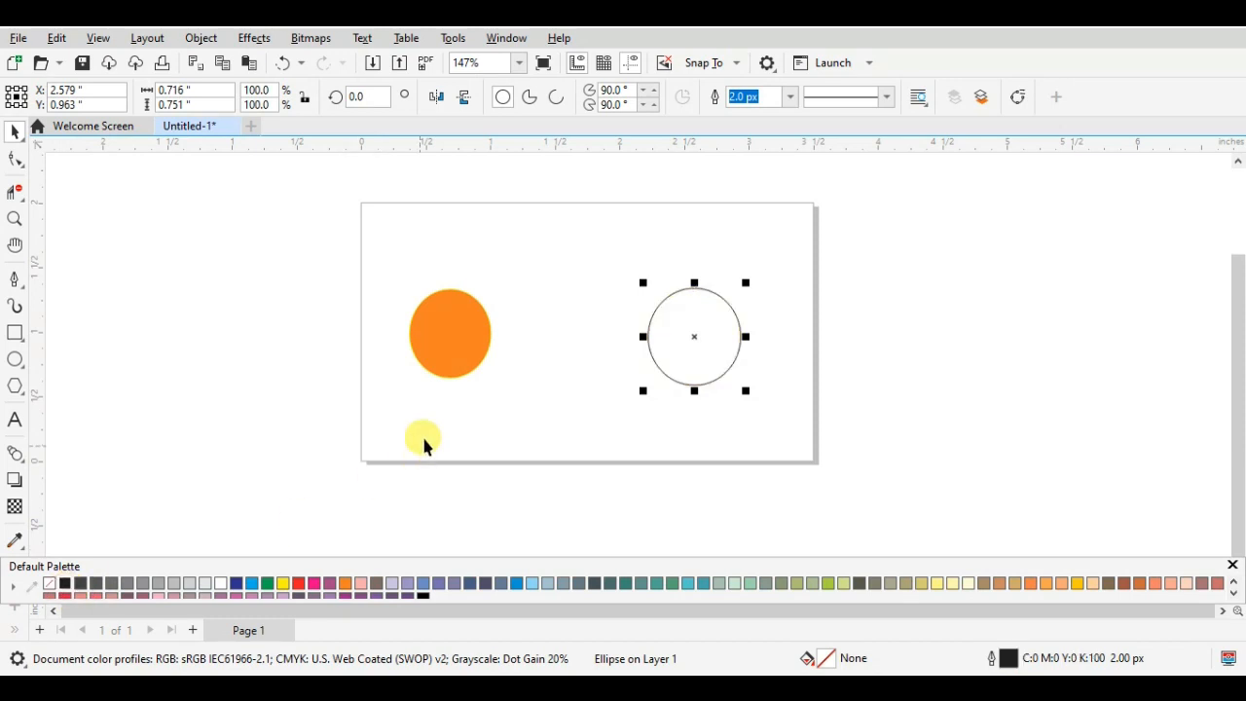
pyautogui.click(407, 322)
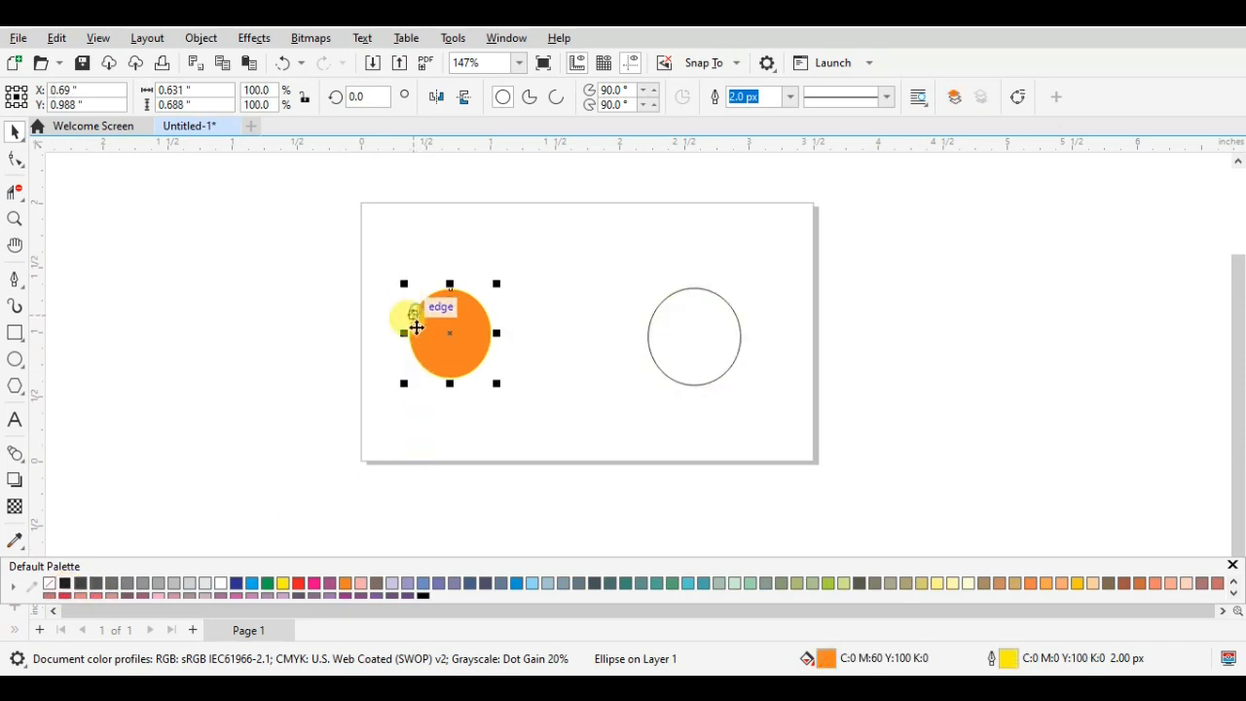
pyautogui.click(49, 585)
pyautogui.rightClick(71, 592)
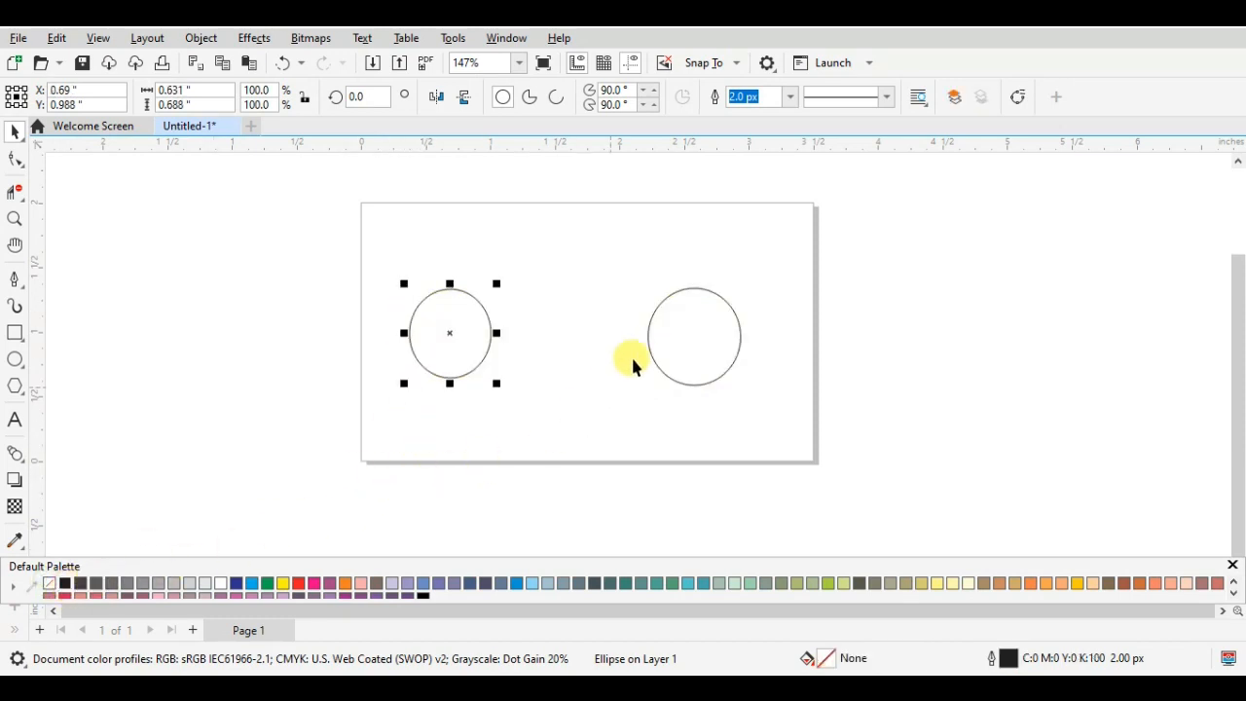
# - Blend the ellipse at the page's left into the ellipse at its right
pyautogui.click(5, 459)
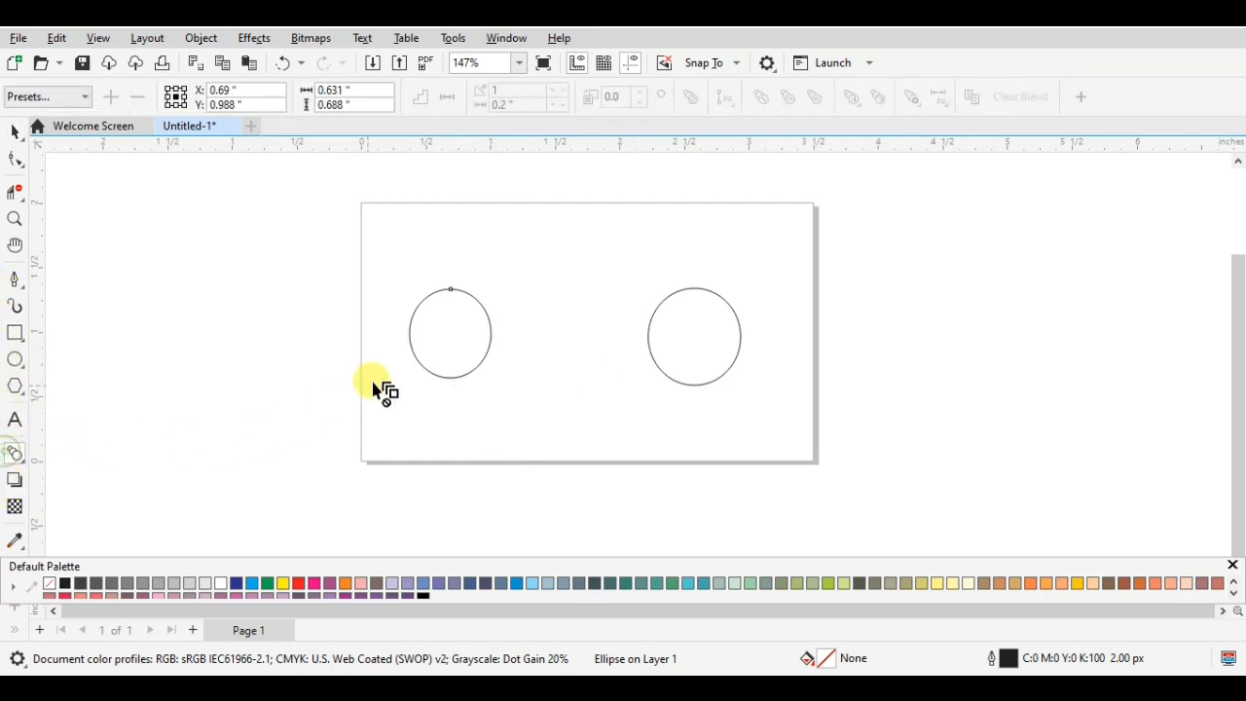
pyautogui.click(408, 347)
pyautogui.moveTo(459, 337); pyautogui.dragTo(720, 342)
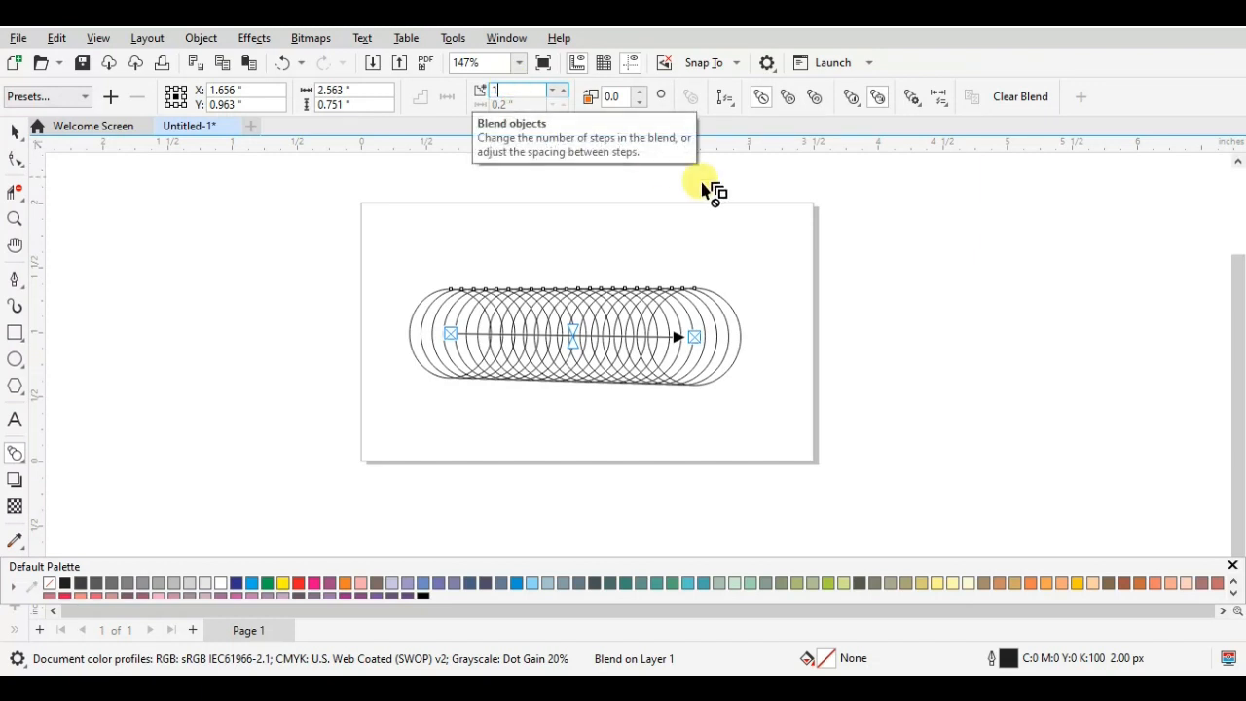
# - Try to set the number of blend steps between the two ellipses to 100
pyautogui.click(792, 210)
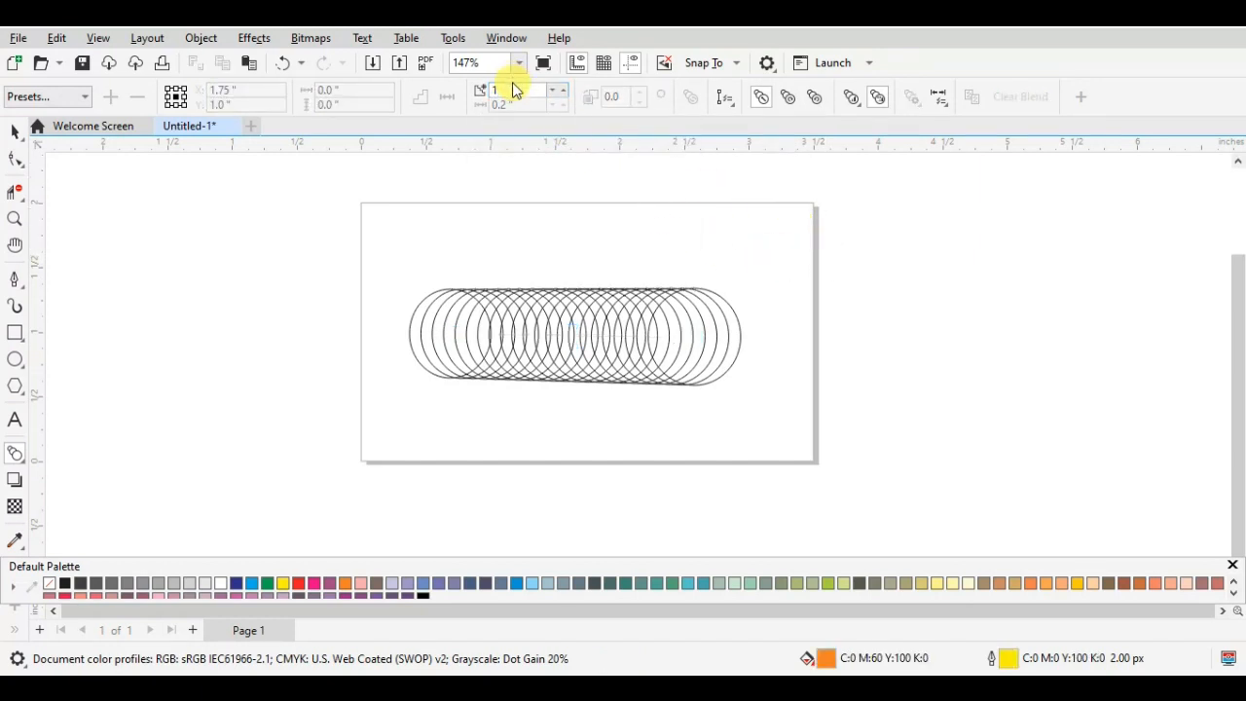
pyautogui.write('100')
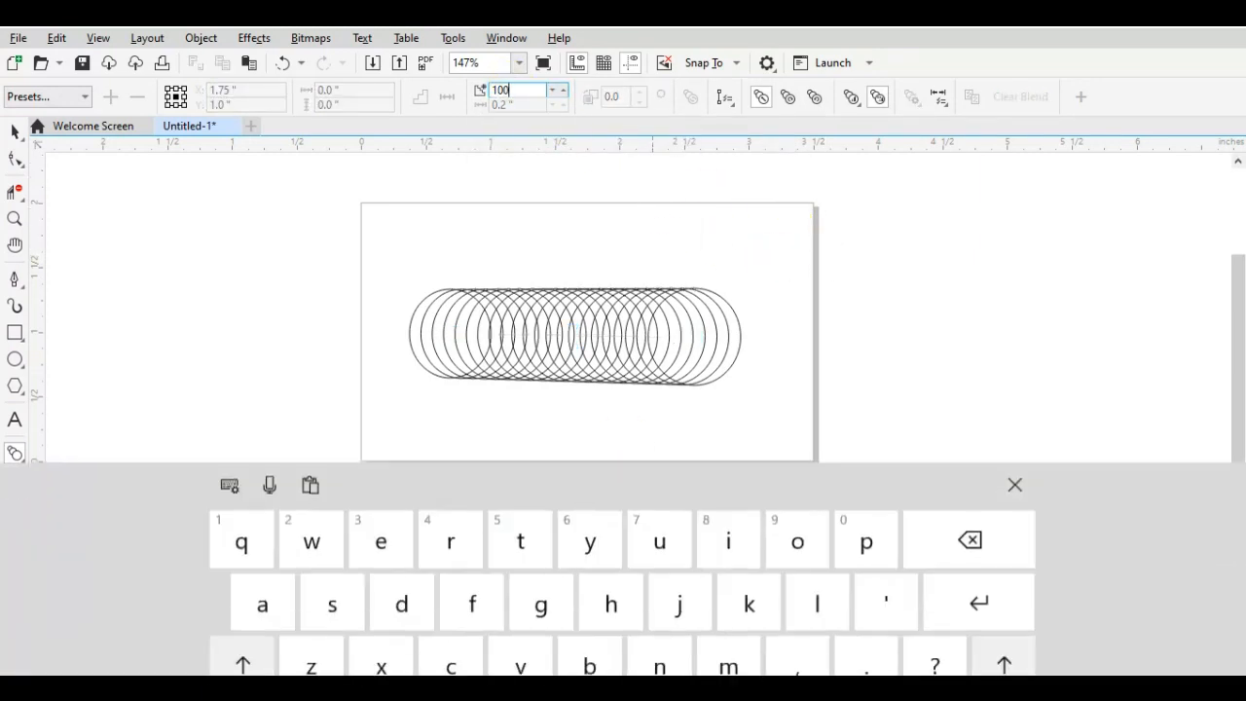
pyautogui.click(1015, 436)
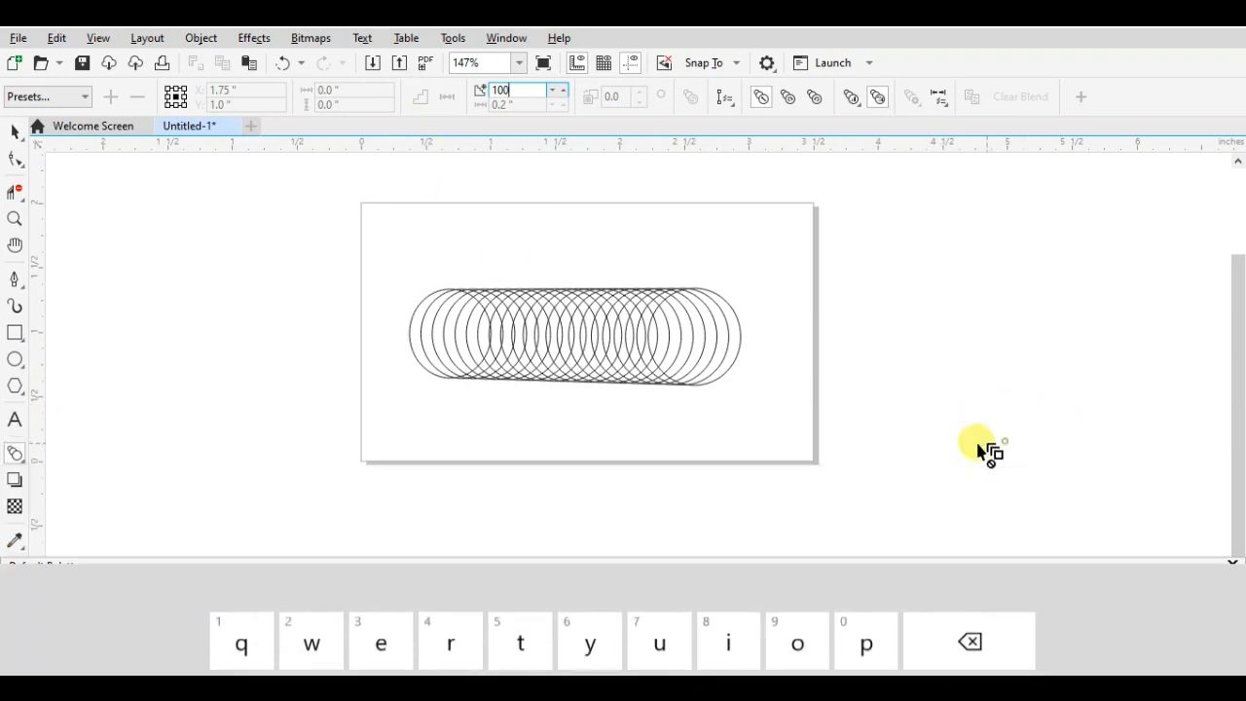
# - Select the ellipse blend and raise its number of steps to 128
pyautogui.click(16, 129)
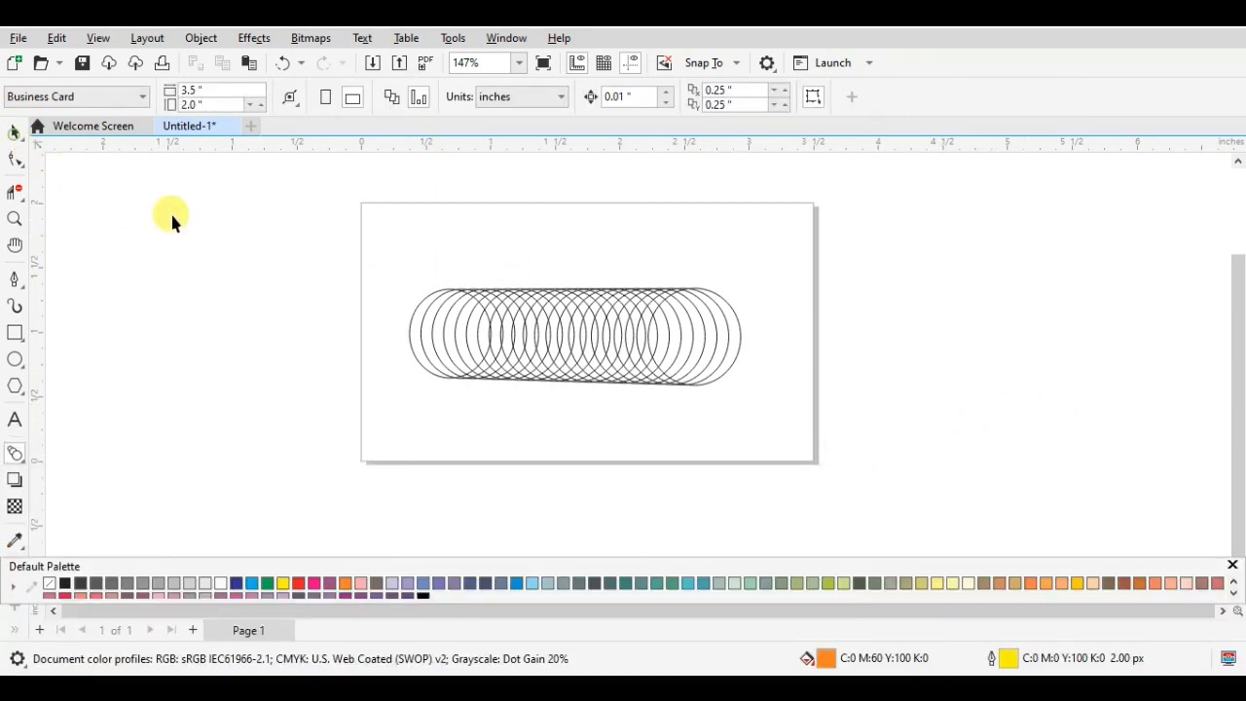
pyautogui.click(525, 333)
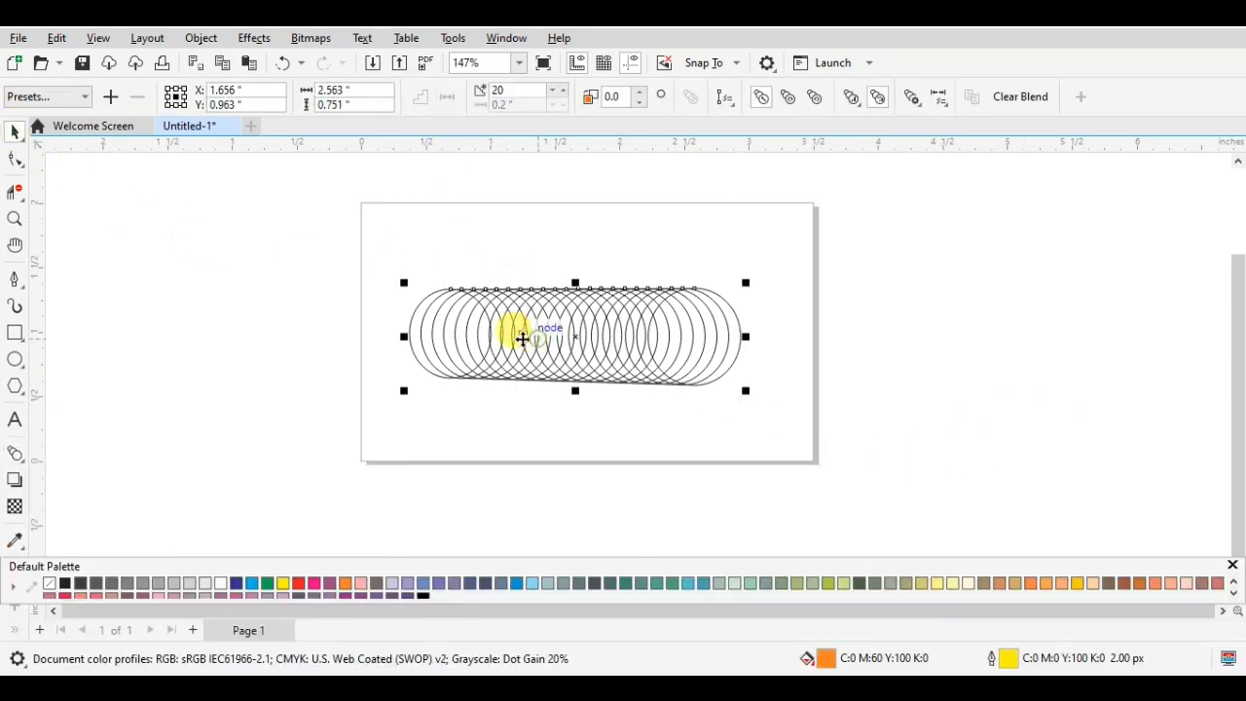
pyautogui.click(519, 88)
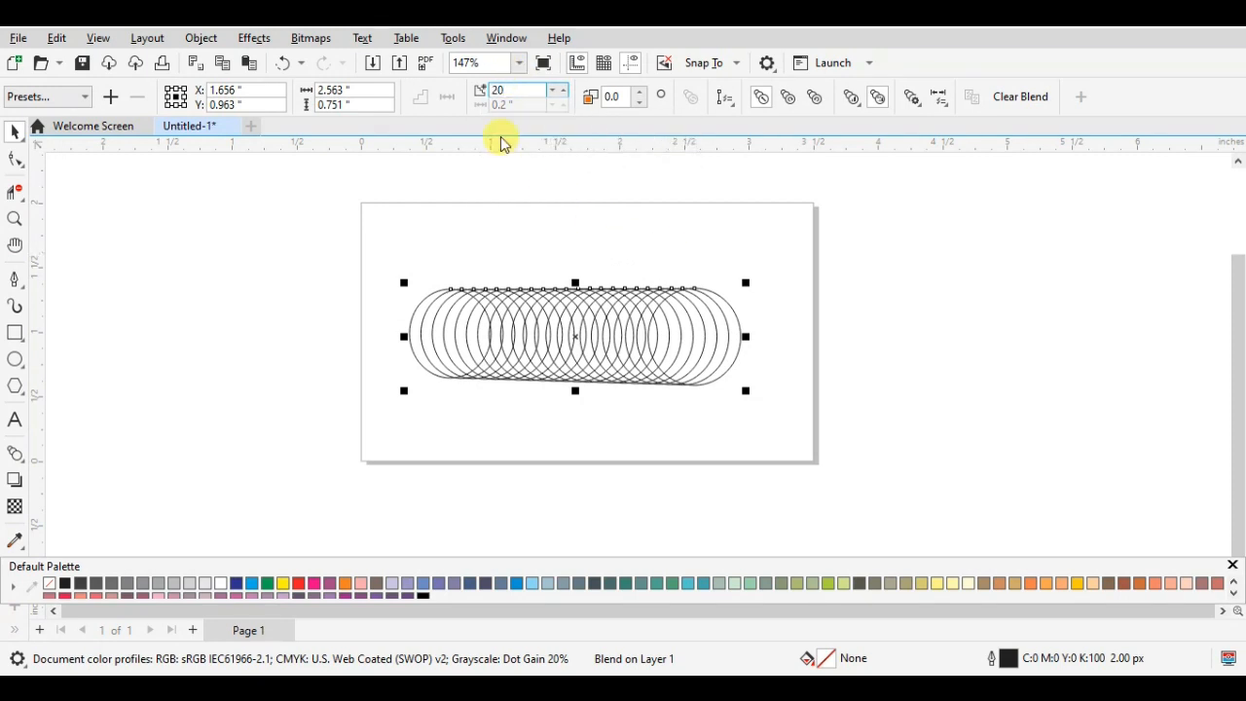
pyautogui.click(564, 89)
pyautogui.click(561, 89)
pyautogui.click(560, 89)
pyautogui.click(561, 89)
pyautogui.click(560, 89)
pyautogui.click(560, 89)
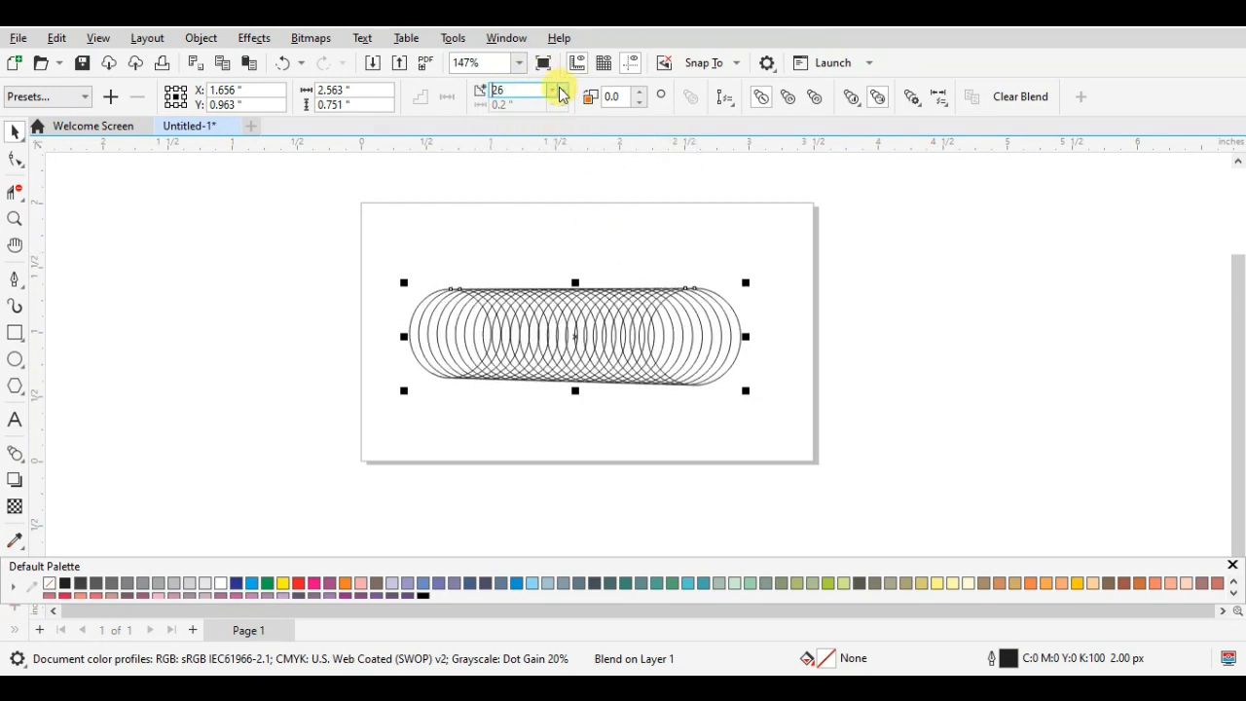
pyautogui.click(562, 88)
pyautogui.click(562, 89)
pyautogui.click(562, 89)
pyautogui.click(561, 88)
pyautogui.click(561, 88)
pyautogui.click(561, 89)
pyautogui.click(562, 89)
pyautogui.click(561, 89)
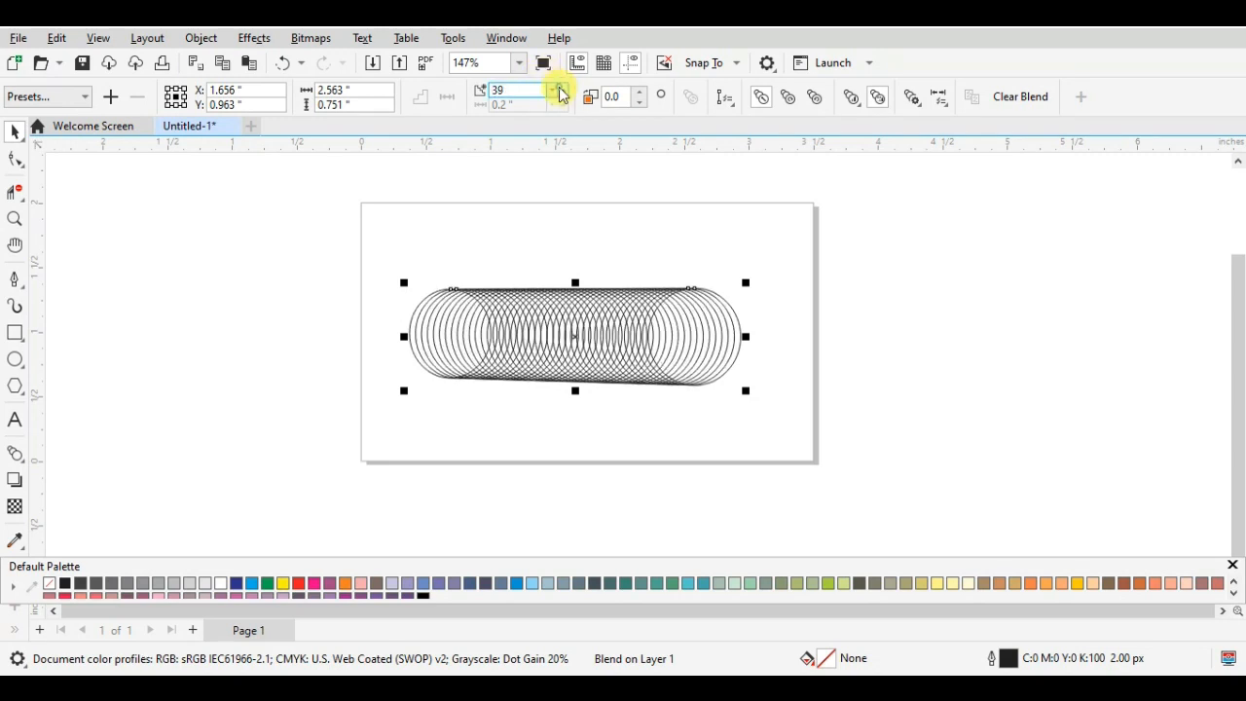
pyautogui.click(562, 89)
pyautogui.click(561, 88)
pyautogui.click(561, 88)
pyautogui.click(562, 88)
pyautogui.click(561, 88)
pyautogui.click(562, 89)
pyautogui.click(562, 89)
pyautogui.click(561, 89)
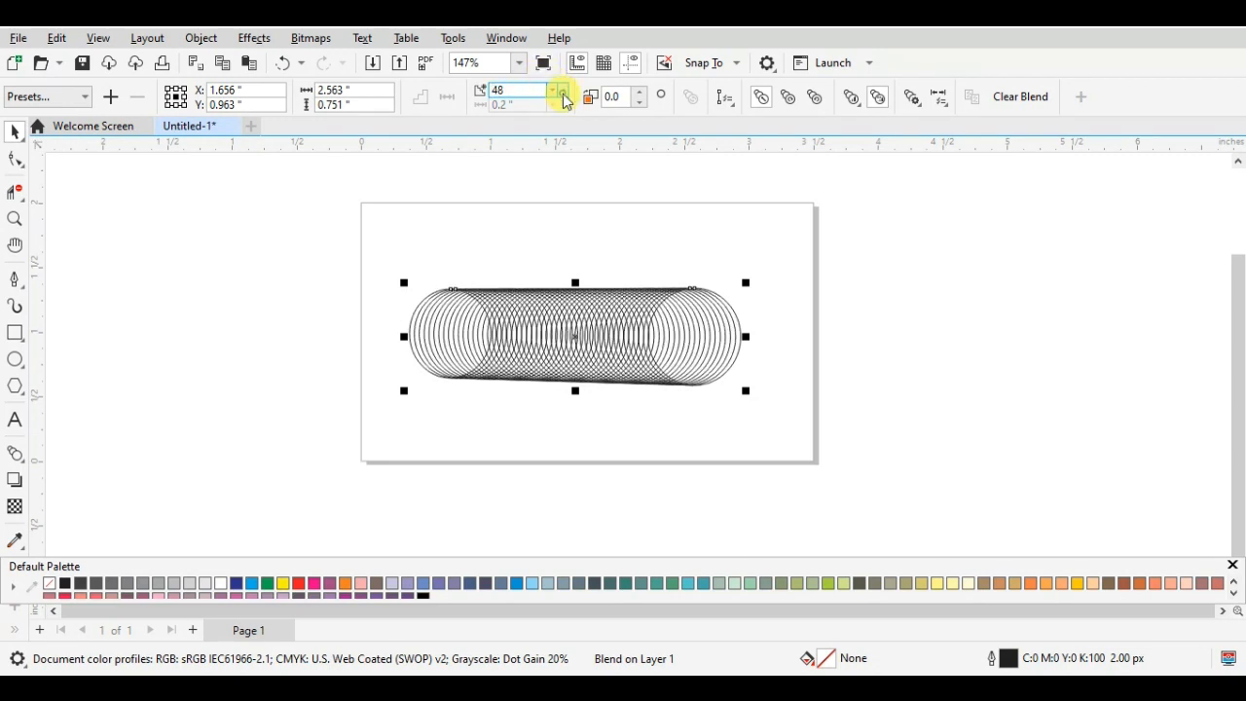
pyautogui.click(561, 91)
pyautogui.click(561, 91)
pyautogui.click(562, 91)
pyautogui.click(562, 91)
pyautogui.click(562, 91)
pyautogui.click(562, 91)
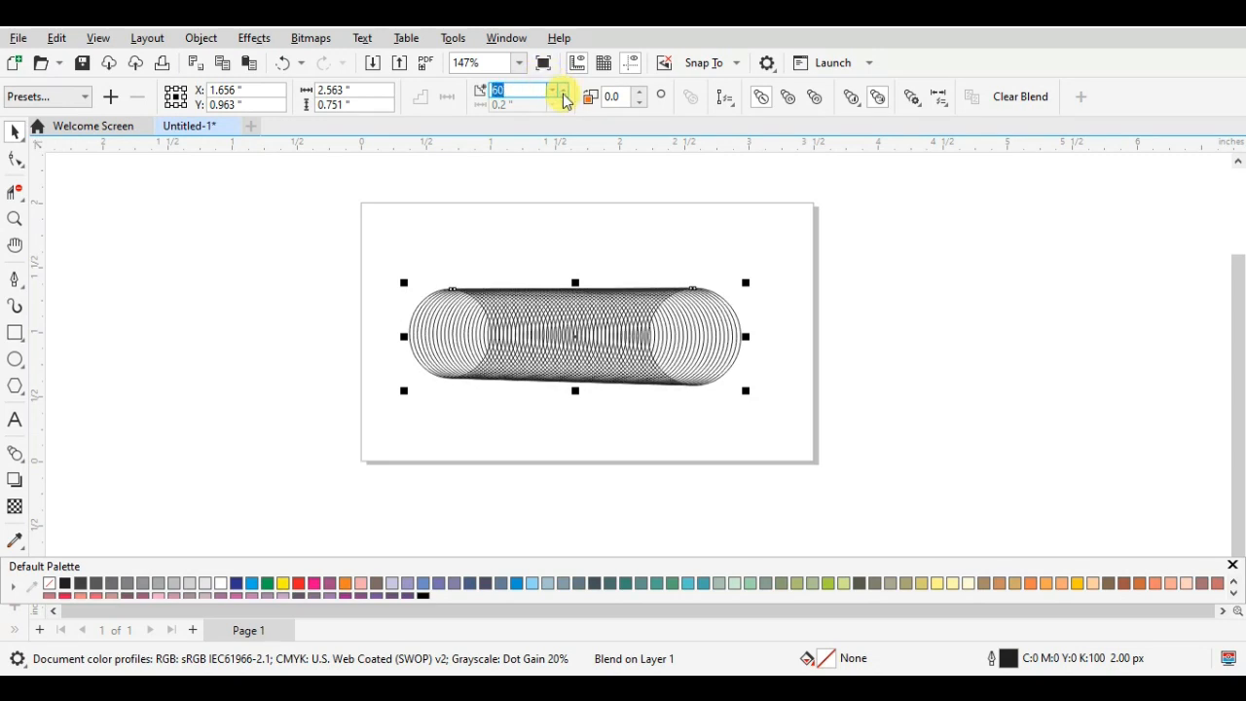
pyautogui.click(561, 90)
pyautogui.click(561, 90)
pyautogui.click(561, 91)
pyautogui.click(562, 91)
pyautogui.click(561, 91)
pyautogui.click(561, 90)
pyautogui.click(562, 90)
pyautogui.click(562, 91)
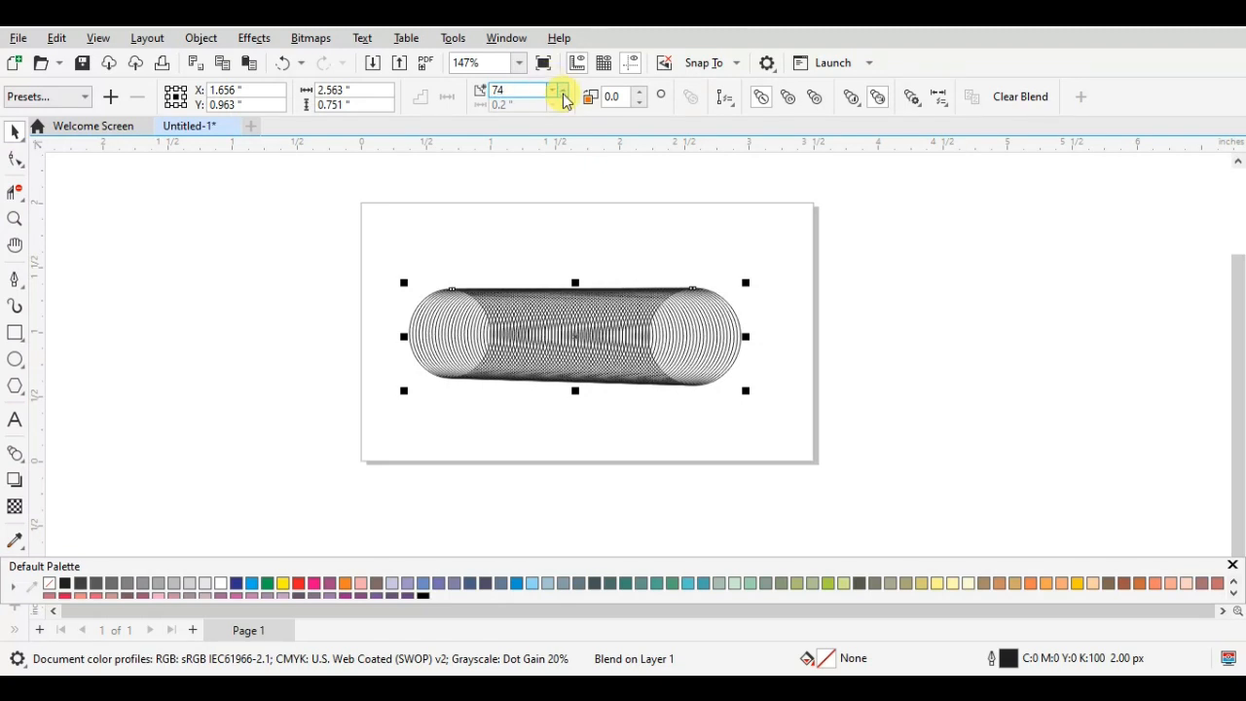
pyautogui.click(561, 90)
pyautogui.click(562, 90)
pyautogui.click(562, 90)
pyautogui.click(561, 90)
pyautogui.click(561, 90)
pyautogui.click(562, 90)
pyautogui.click(562, 91)
pyautogui.click(561, 90)
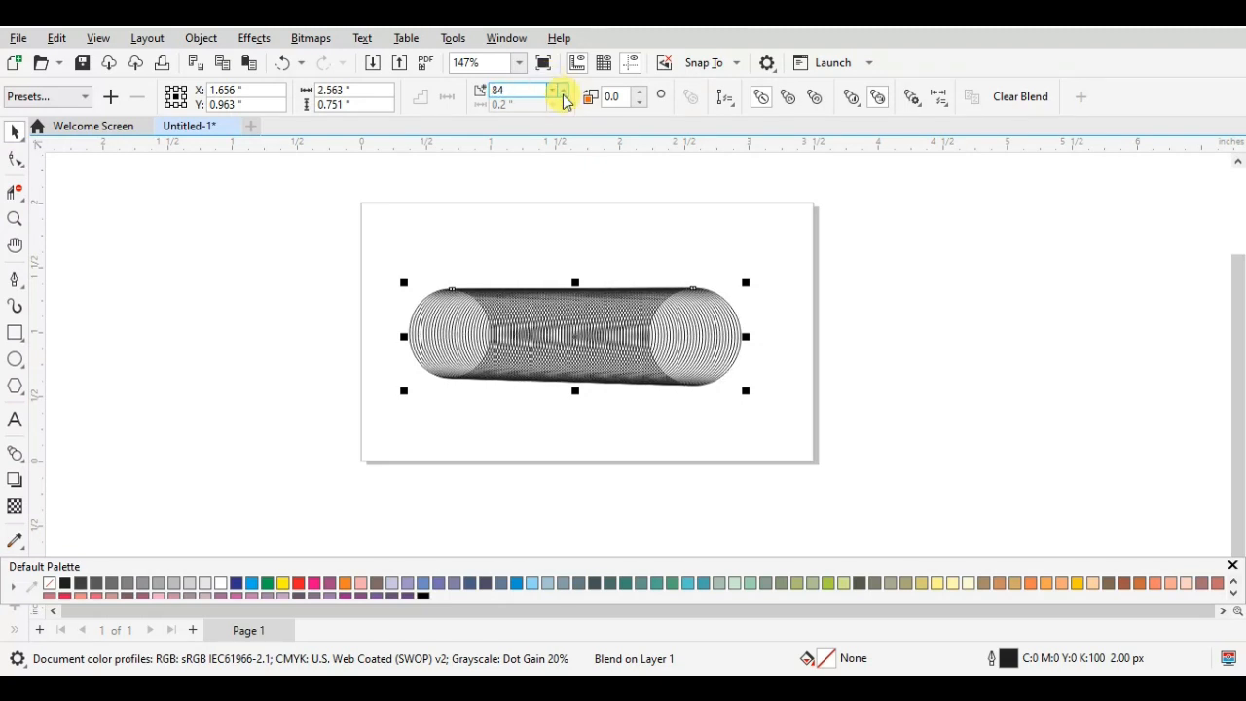
pyautogui.click(561, 90)
pyautogui.click(561, 91)
pyautogui.click(562, 91)
pyautogui.click(561, 90)
pyautogui.click(561, 91)
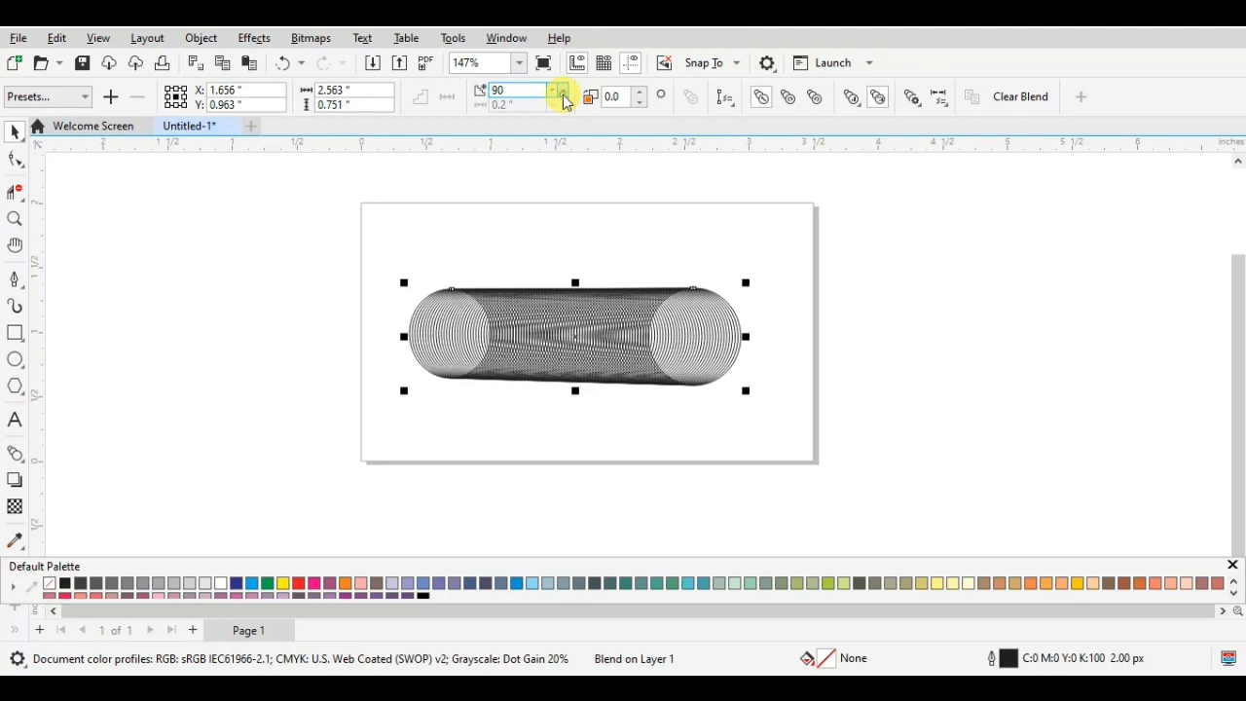
pyautogui.click(562, 91)
pyautogui.click(562, 91)
pyautogui.click(562, 91)
pyautogui.click(561, 90)
pyautogui.click(561, 91)
pyautogui.click(561, 91)
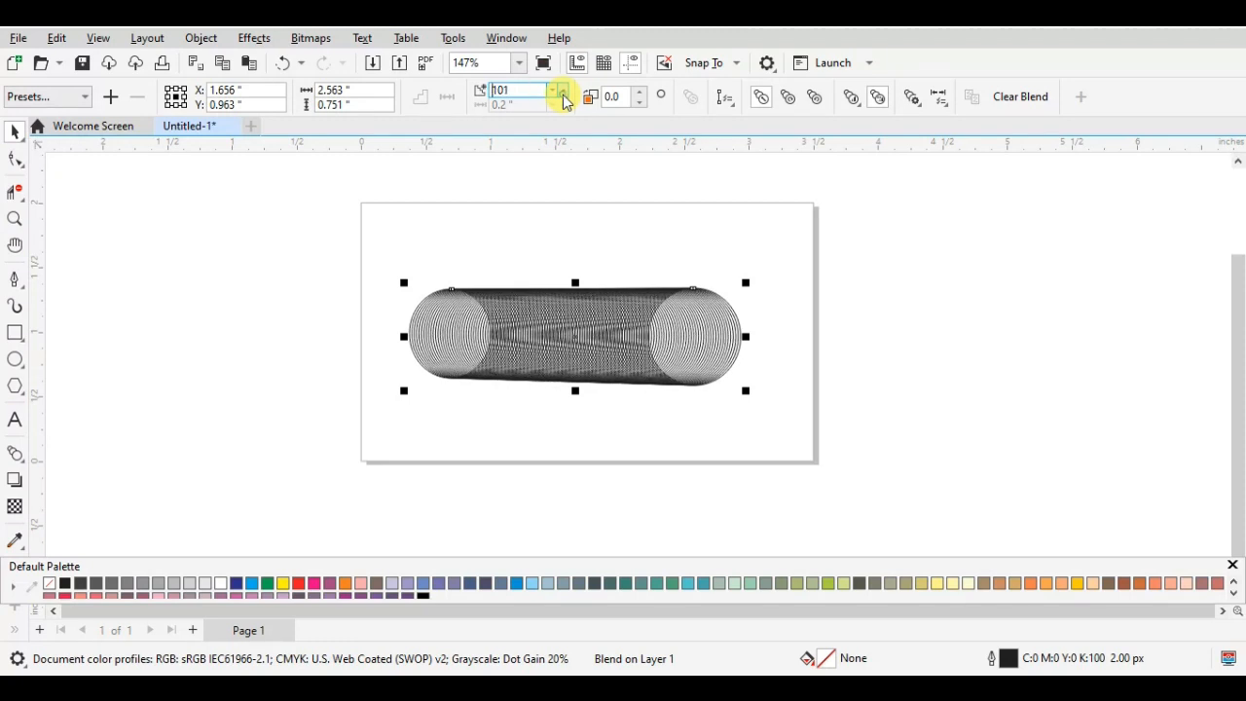
pyautogui.click(561, 91)
pyautogui.click(562, 91)
pyautogui.click(562, 90)
pyautogui.click(562, 91)
pyautogui.click(562, 90)
pyautogui.click(562, 91)
pyautogui.click(561, 90)
pyautogui.click(562, 91)
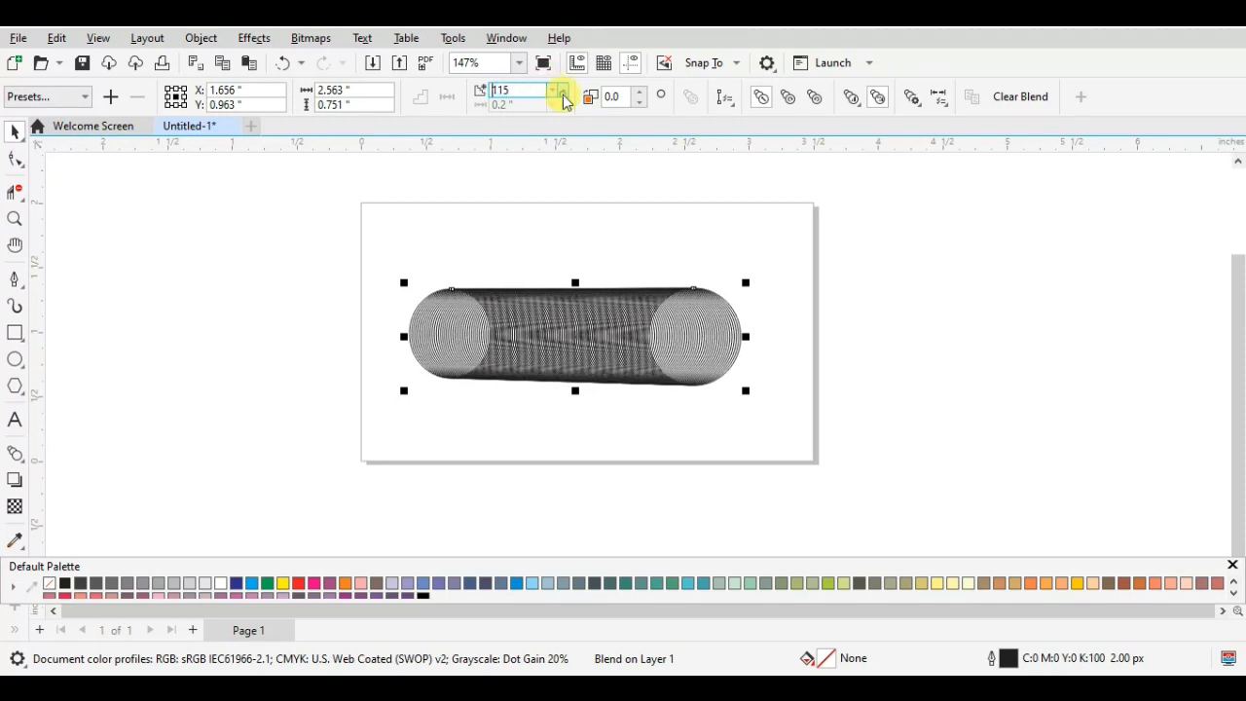
pyautogui.click(562, 91)
pyautogui.click(562, 91)
pyautogui.click(562, 90)
pyautogui.click(562, 90)
pyautogui.click(561, 90)
pyautogui.click(562, 90)
pyautogui.click(562, 91)
pyautogui.click(562, 91)
pyautogui.click(562, 91)
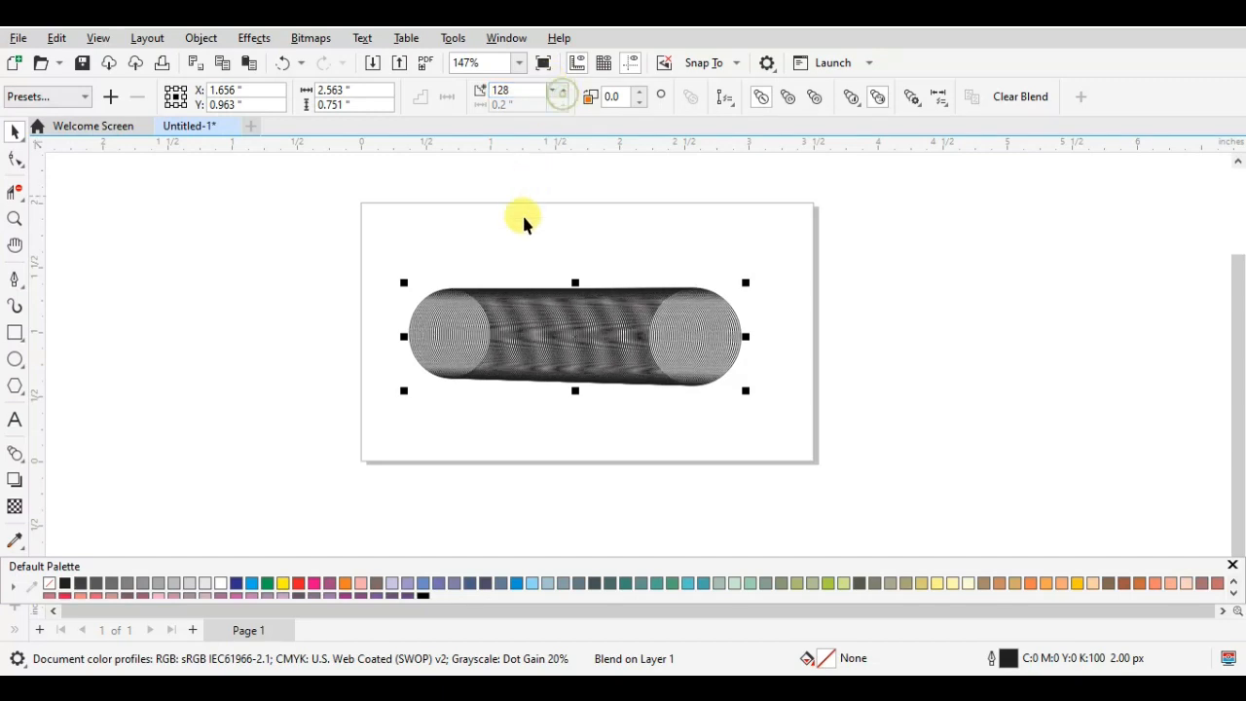
# - Fill the whole ellipse blend with red (M100 Y100) and shift it about half an inch toward the page's left edge
pyautogui.scroll(1, 534, 323)
pyautogui.scroll(2, 525, 169)
pyautogui.scroll(-1, 525, 169)
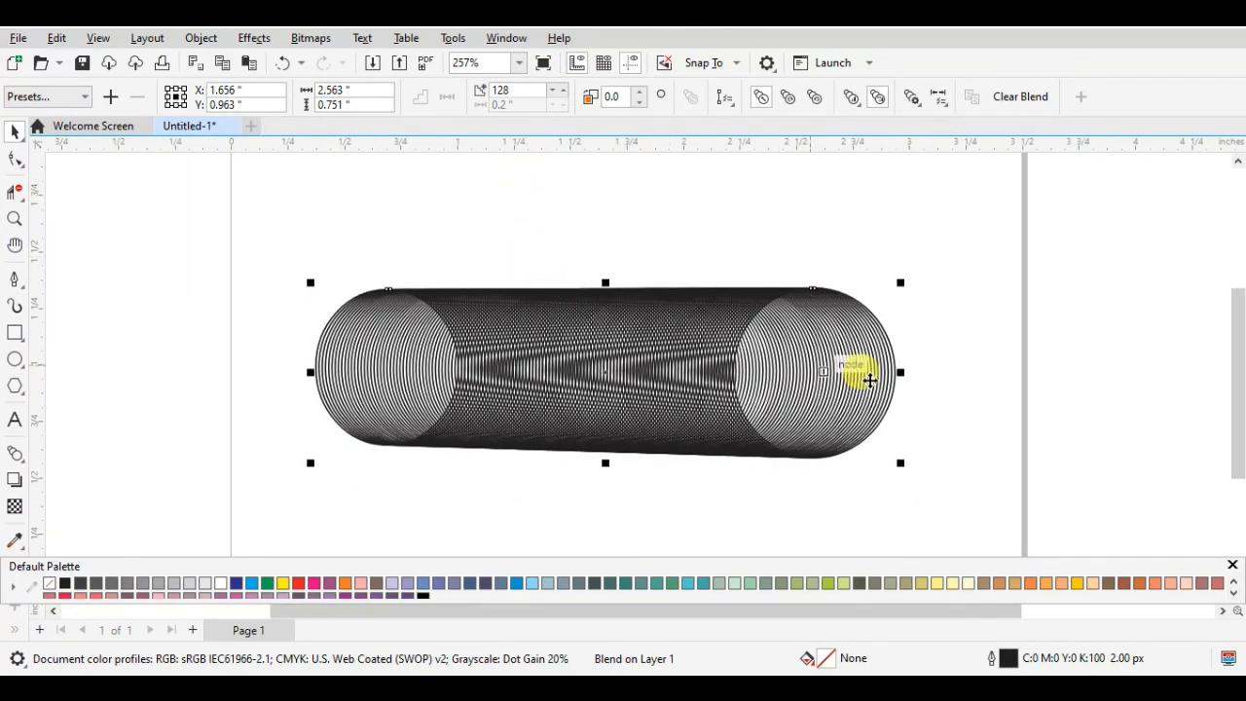
pyautogui.click(299, 584)
pyautogui.moveTo(301, 590); pyautogui.dragTo(542, 337)
pyautogui.scroll(2, 450, 434)
pyautogui.scroll(-1, 880, 321)
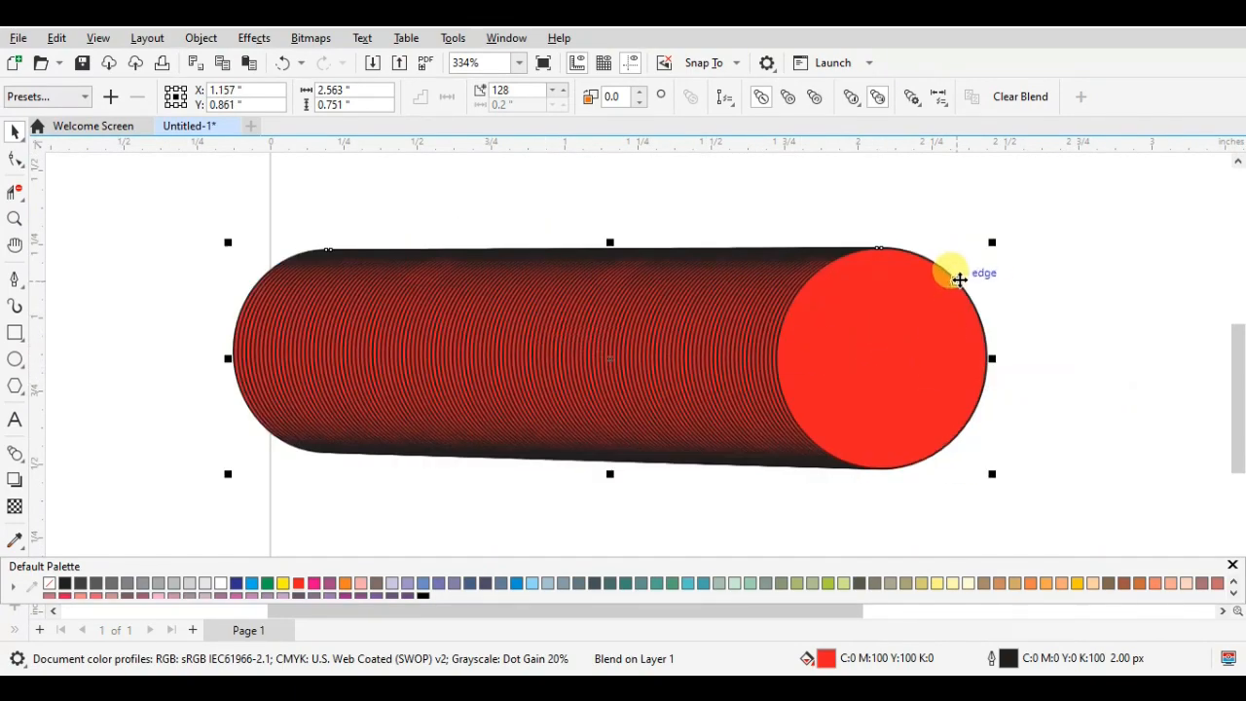
# - Select the blend's right control ellipse, try removing its outline, and undo the removal
pyautogui.click(1008, 334)
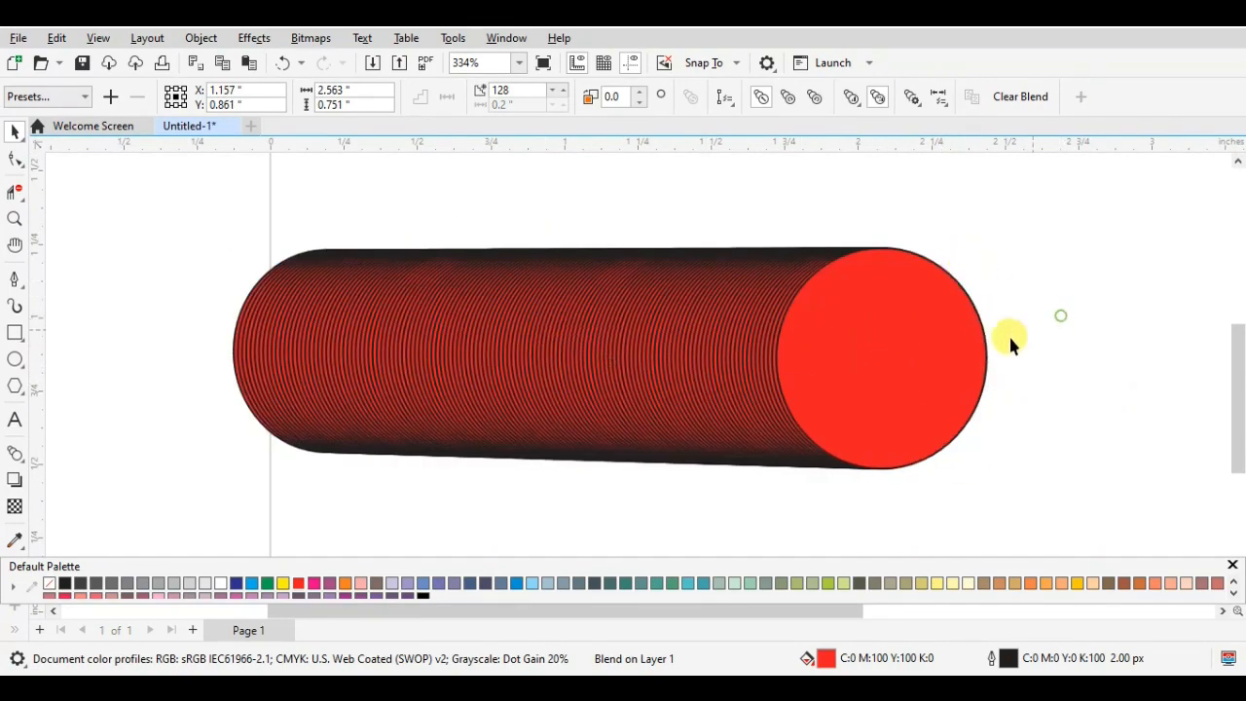
pyautogui.click(983, 347)
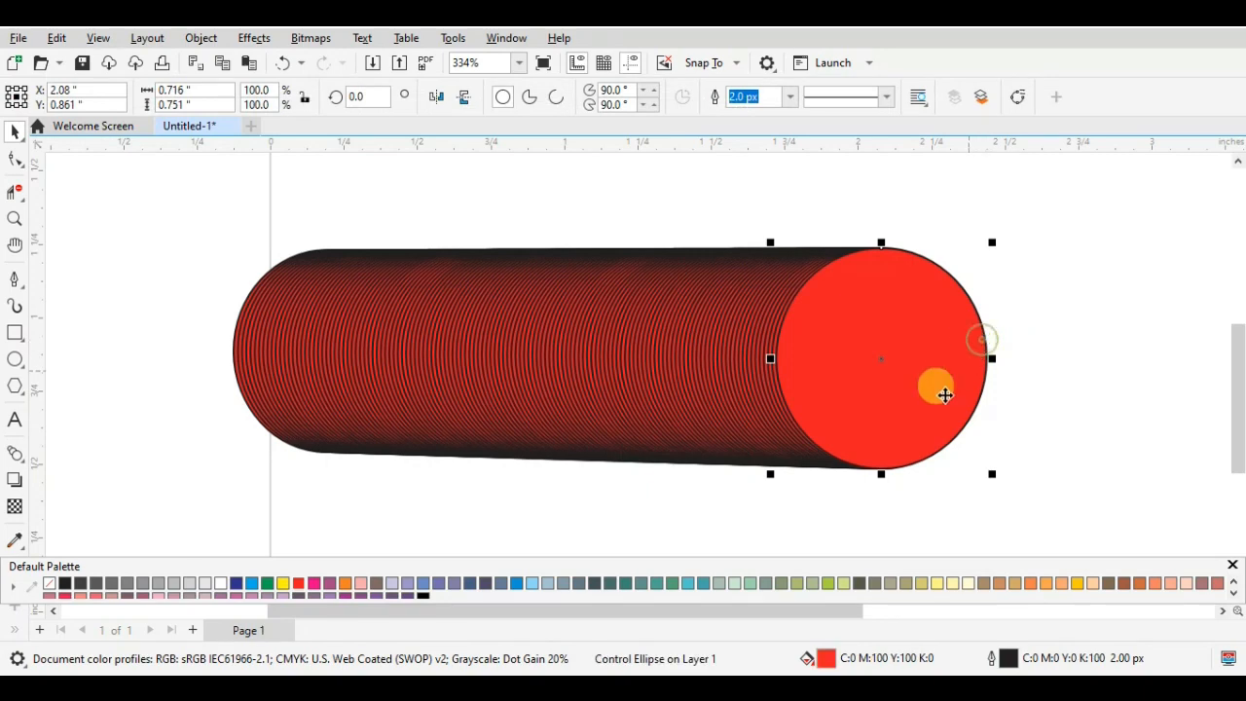
pyautogui.rightClick(48, 587)
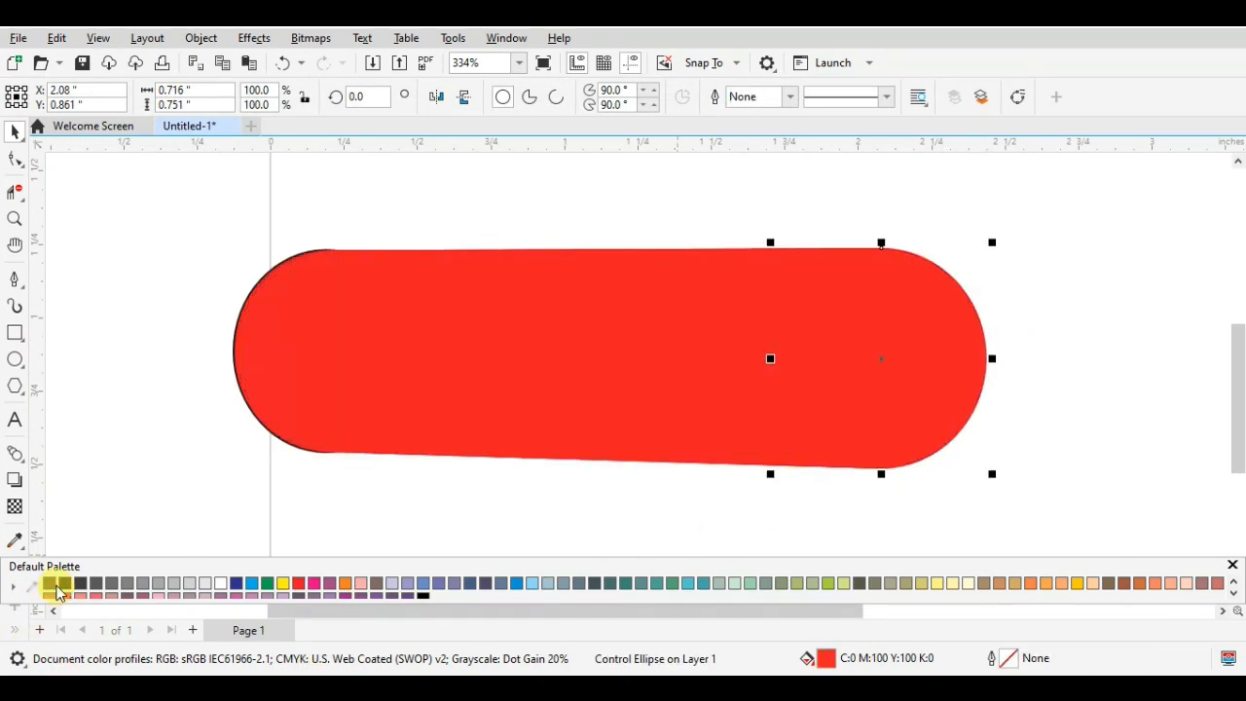
pyautogui.hotkey('ctrl', 'z')
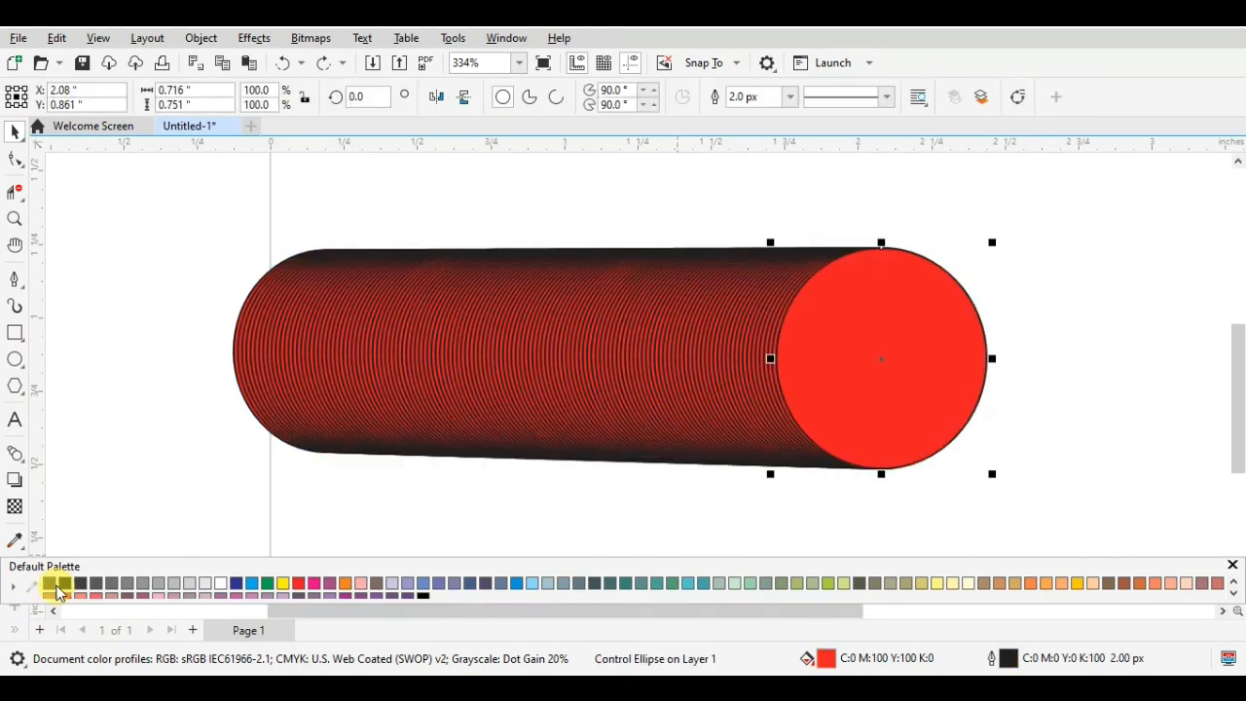
pyautogui.rightClick(57, 592)
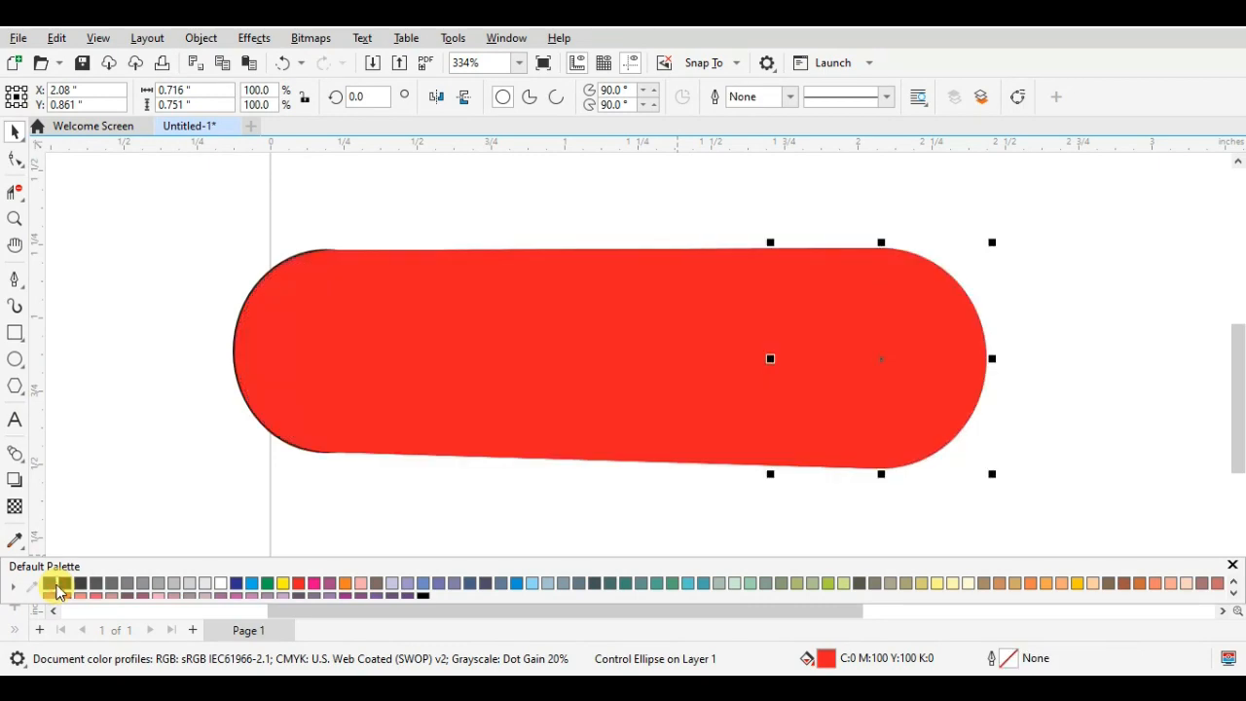
pyautogui.hotkey('ctrl', 'z')
# - Try the right control ellipse without a fill, and settle on a magenta fill (M100)
pyautogui.click(51, 583)
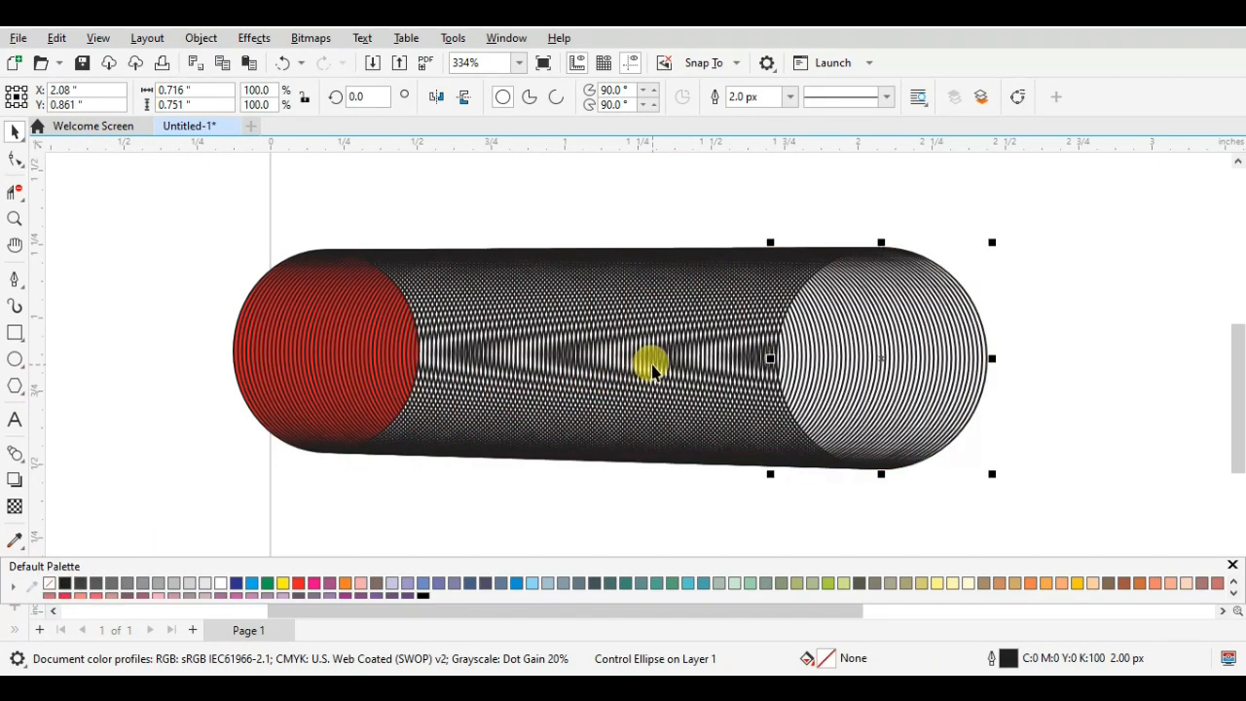
pyautogui.click(281, 583)
pyautogui.click(314, 583)
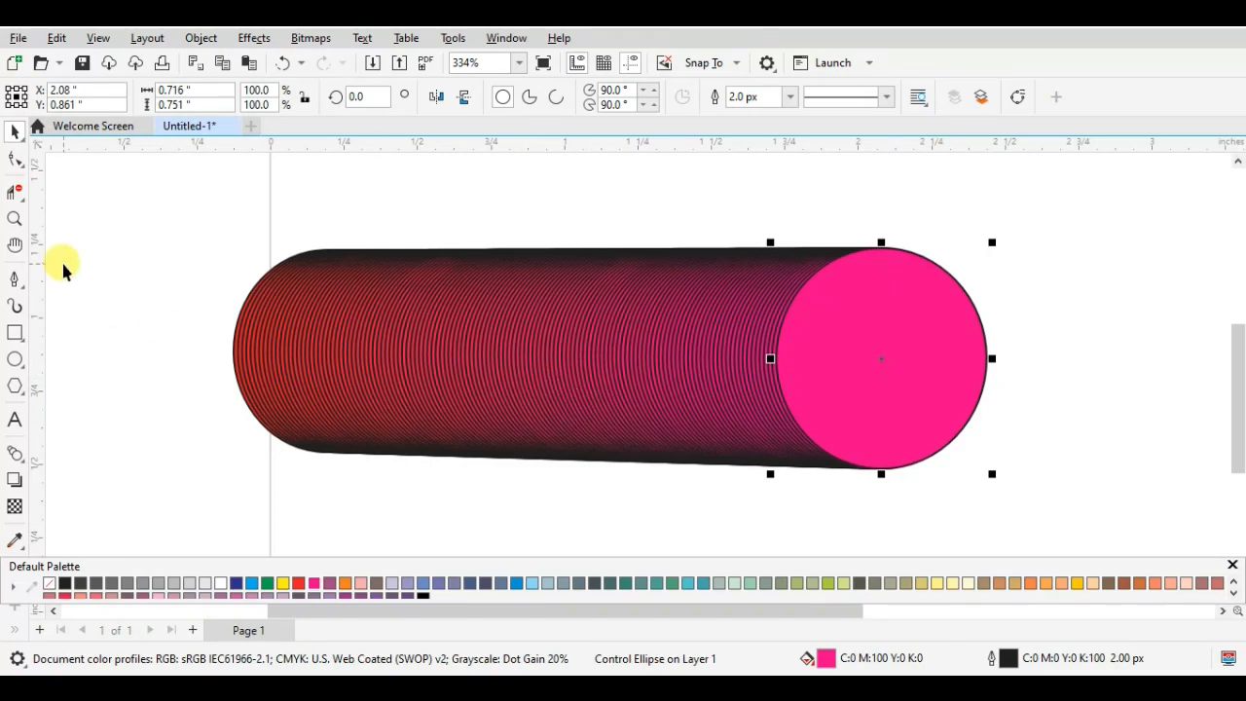
# - Select the whole blend, scale it down to about 1.8 by 0.53 inches, and move it slightly right and down
pyautogui.click(489, 256)
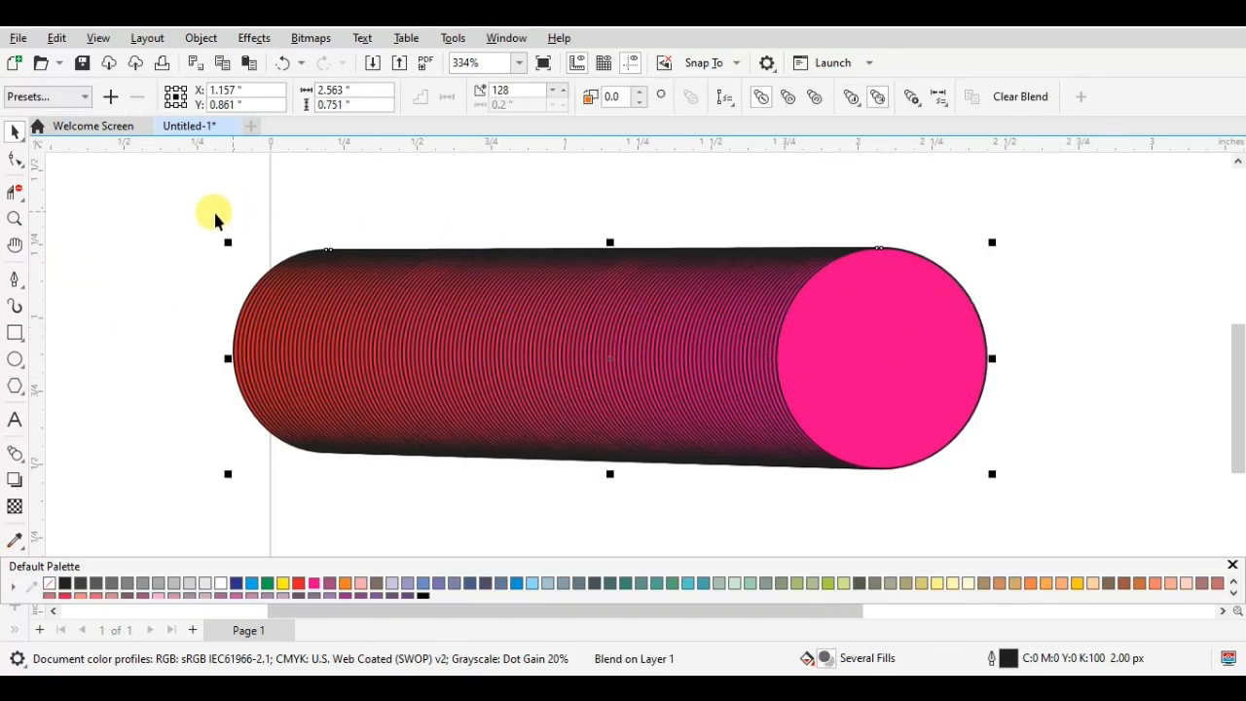
pyautogui.moveTo(200, 214); pyautogui.dragTo(1090, 516)
pyautogui.moveTo(989, 474); pyautogui.dragTo(765, 409)
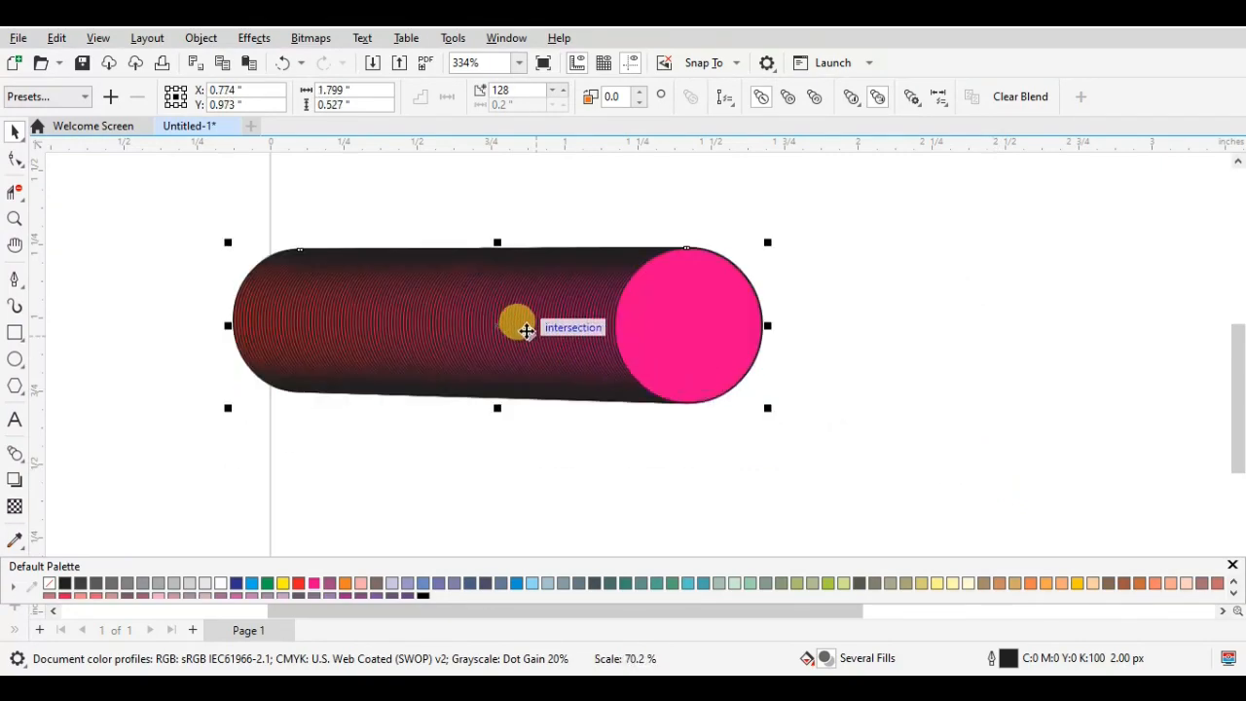
pyautogui.moveTo(517, 328); pyautogui.dragTo(547, 343)
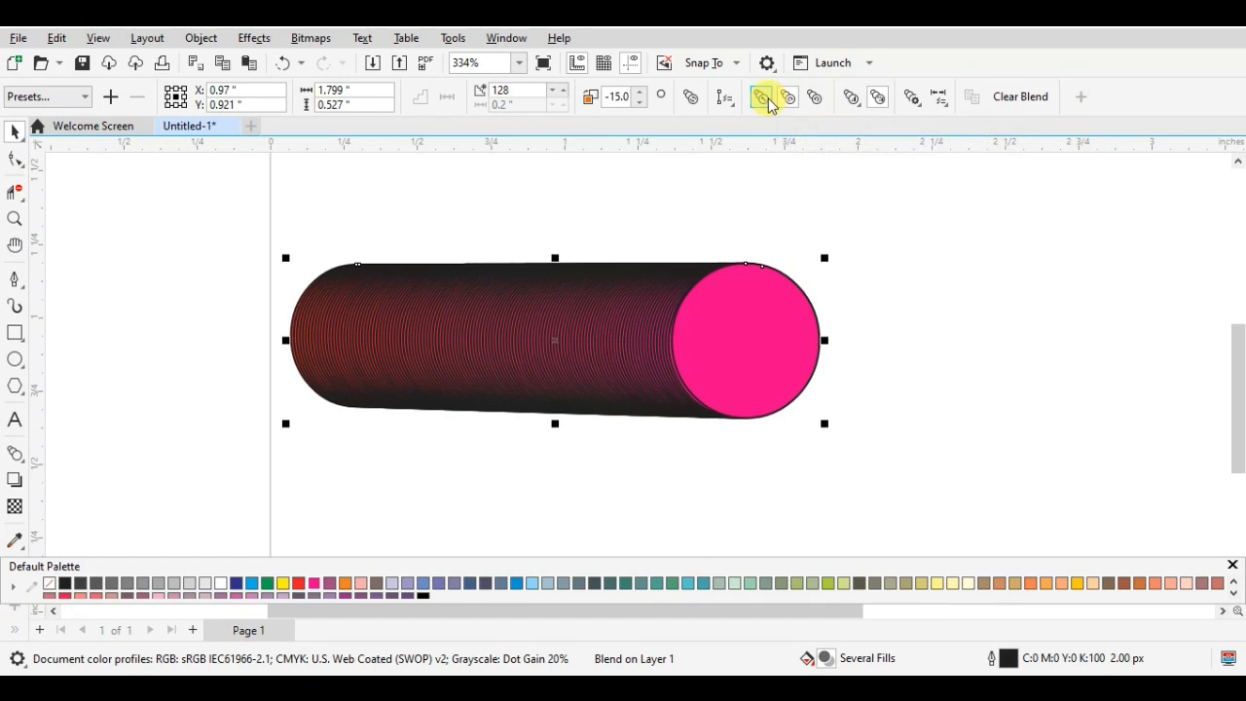
# - Apply a counterclockwise colour progression to the blend, inspect its rings up close, and deselect it
pyautogui.click(820, 98)
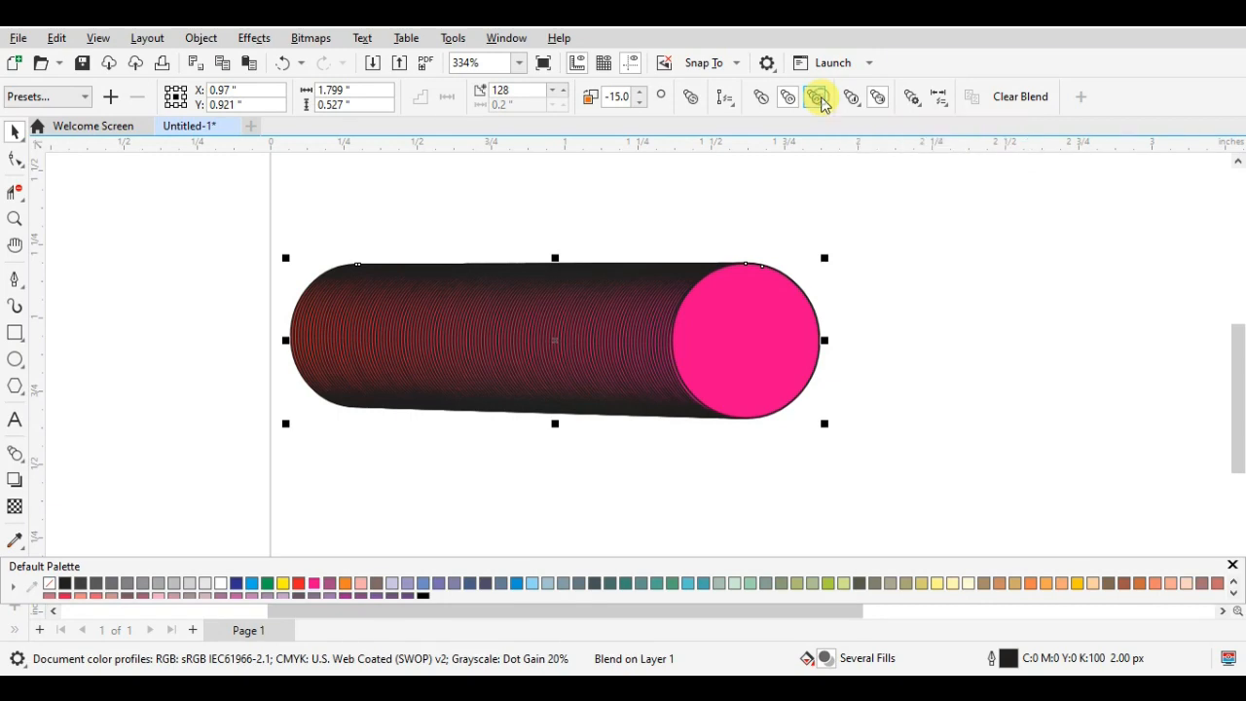
pyautogui.scroll(2, 496, 385)
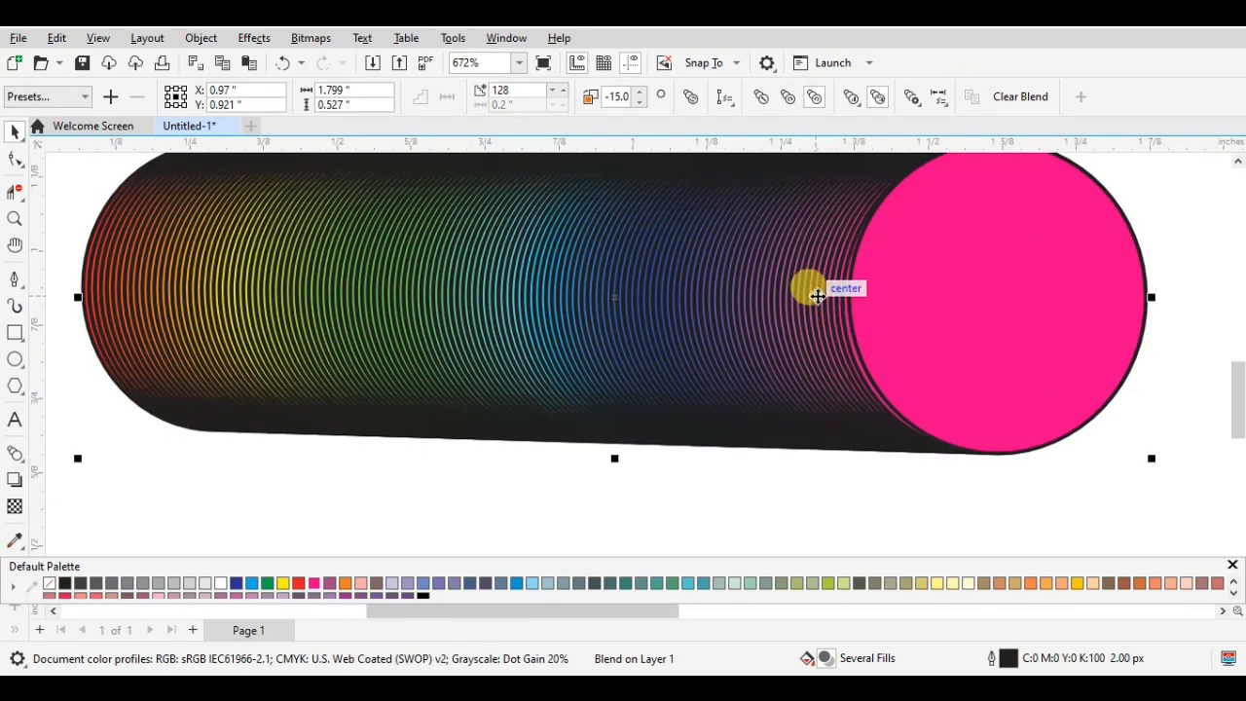
pyautogui.scroll(-3, 730, 160)
pyautogui.scroll(-2, 685, 355)
pyautogui.click(731, 231)
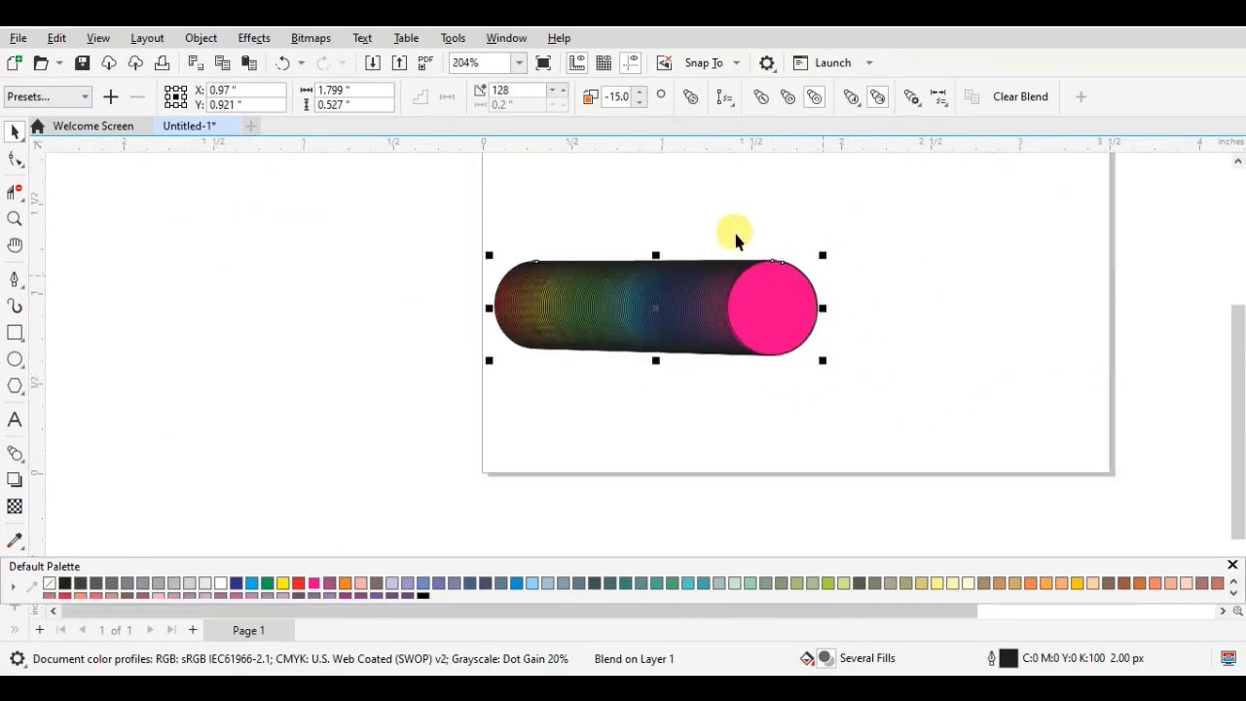
# - Select the entire rainbow-coloured ellipse blend on the page
pyautogui.scroll(1, 1237, 341)
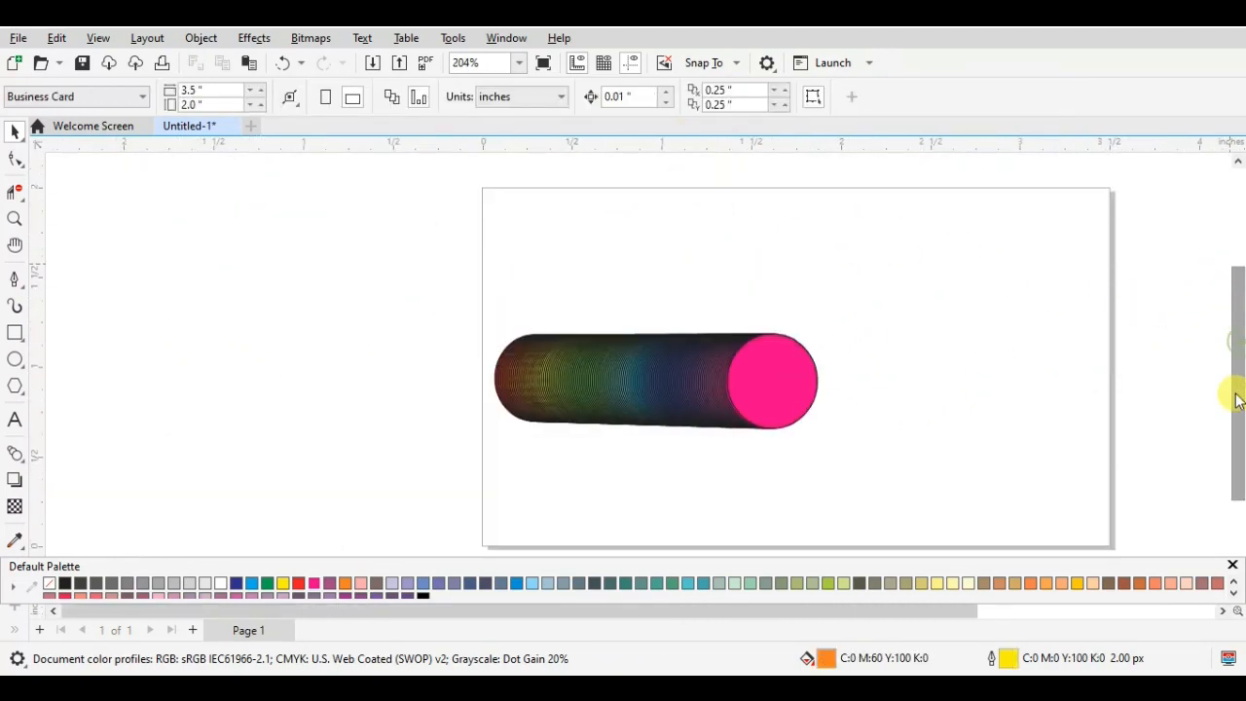
pyautogui.moveTo(931, 613); pyautogui.dragTo(1000, 617)
pyautogui.moveTo(848, 557); pyautogui.dragTo(848, 557)
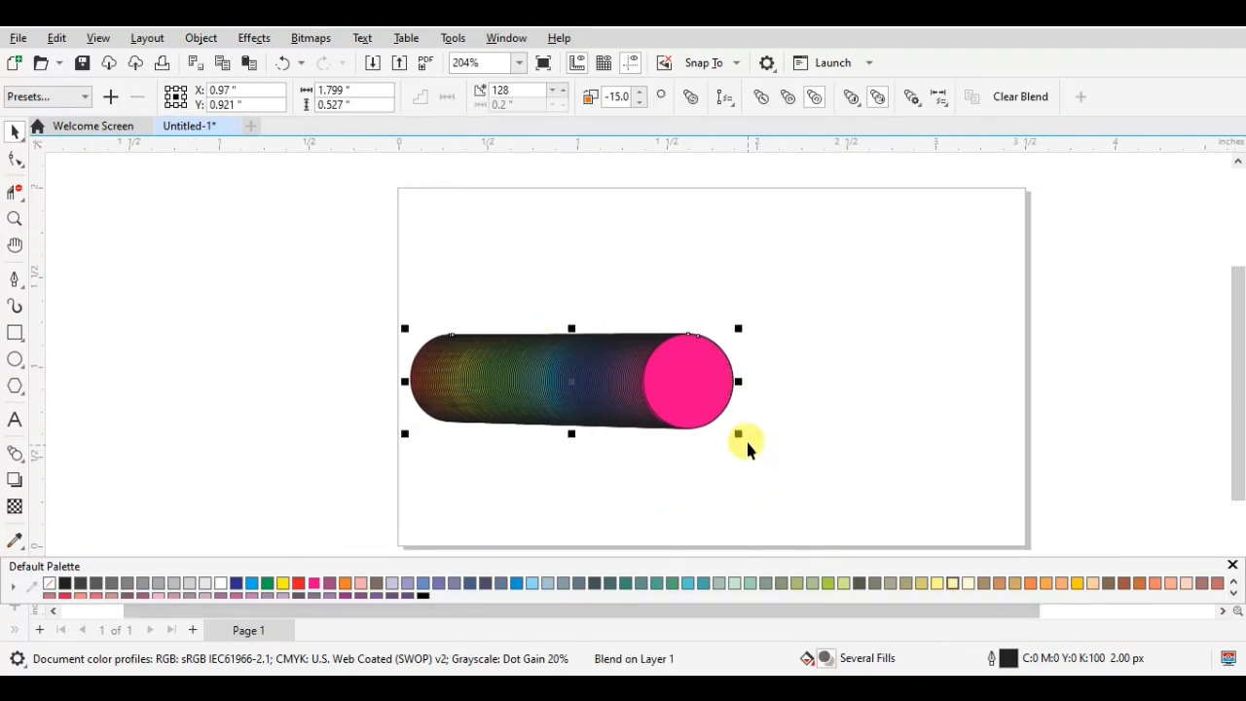
# - Scale the ellipse blend down to about 0.91 by 0.27 inches and move it to the page's upper-left area
pyautogui.moveTo(738, 433); pyautogui.dragTo(581, 381)
pyautogui.moveTo(467, 348); pyautogui.dragTo(480, 209)
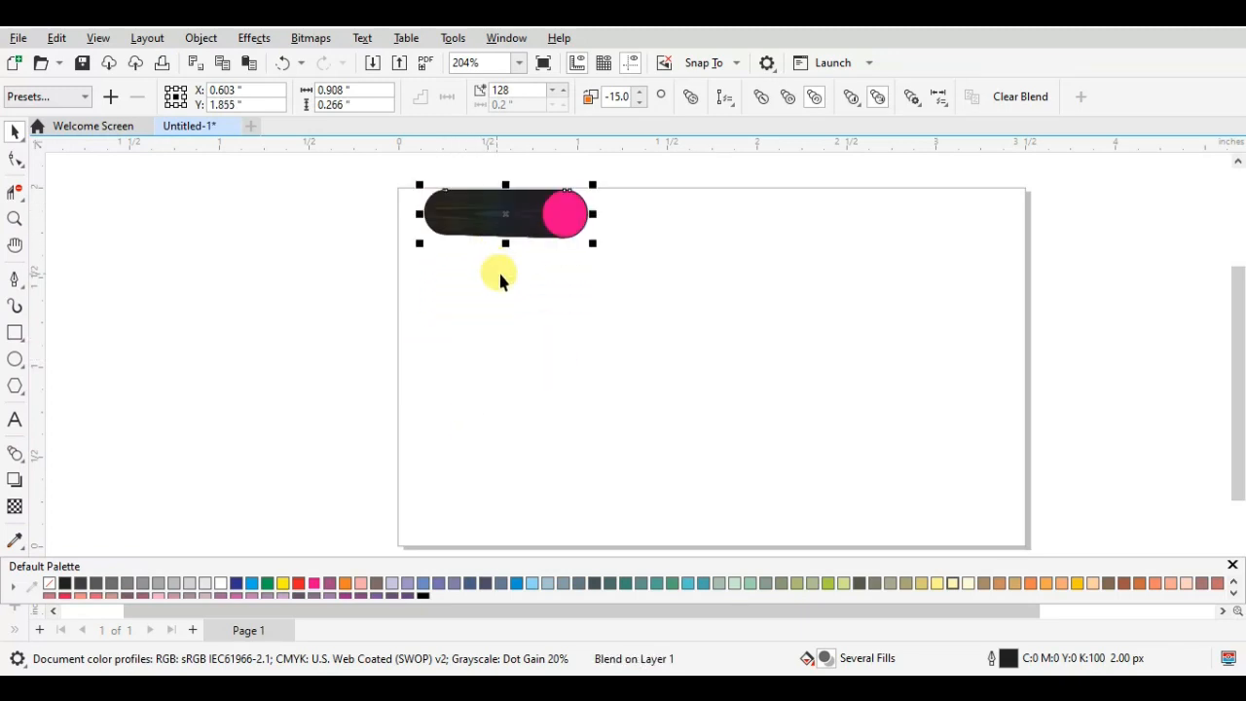
# - Restyle the ellipse blend with no fill, a 30% black (K30) outline and 76 steps
pyautogui.click(53, 582)
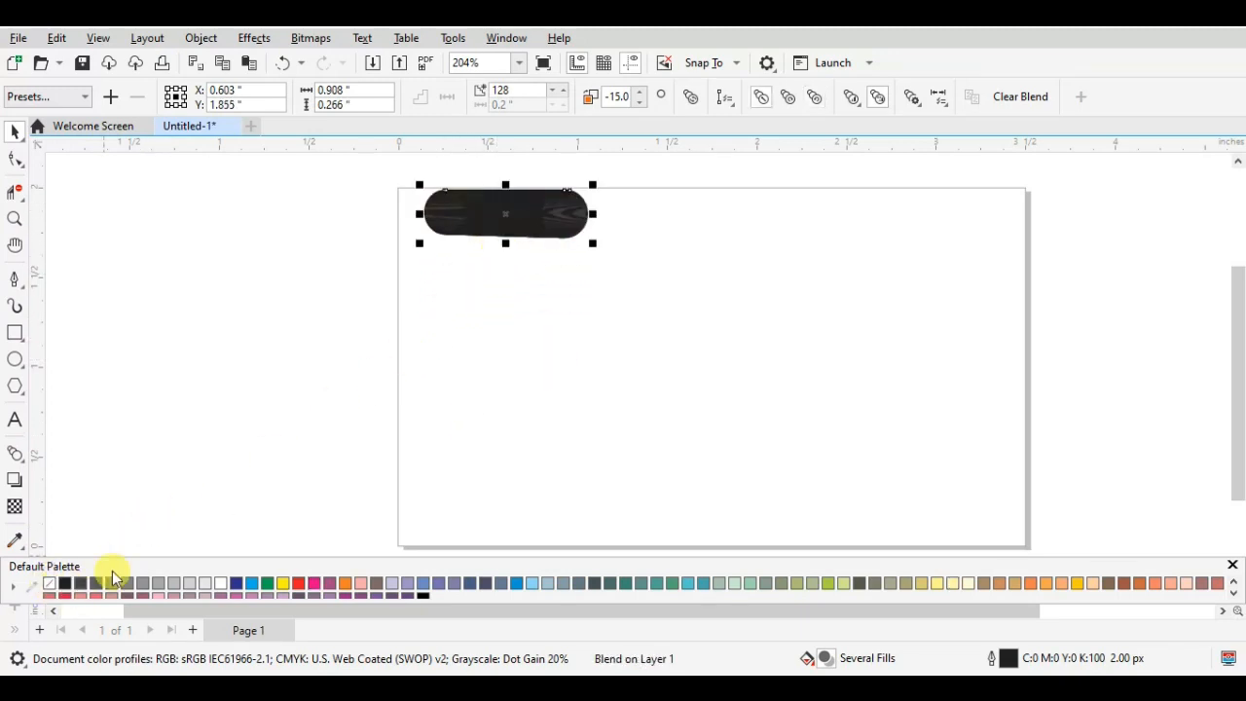
pyautogui.click(176, 584)
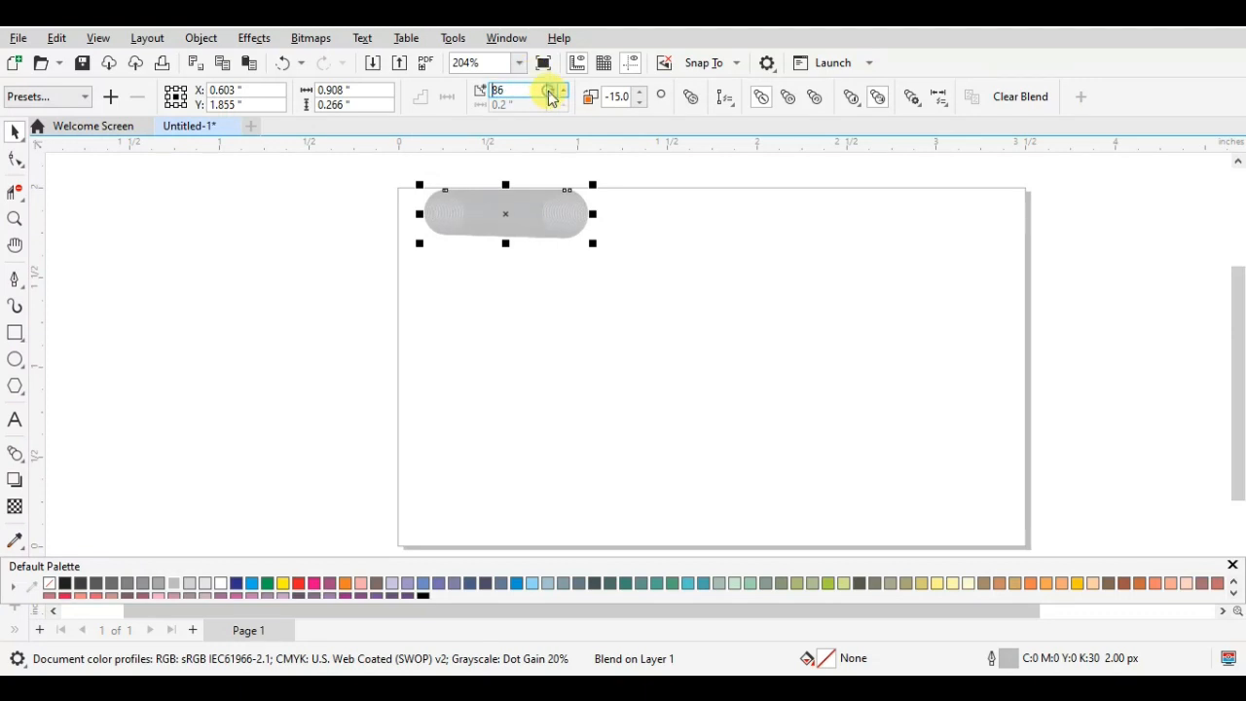
pyautogui.click(550, 92)
pyautogui.click(550, 92)
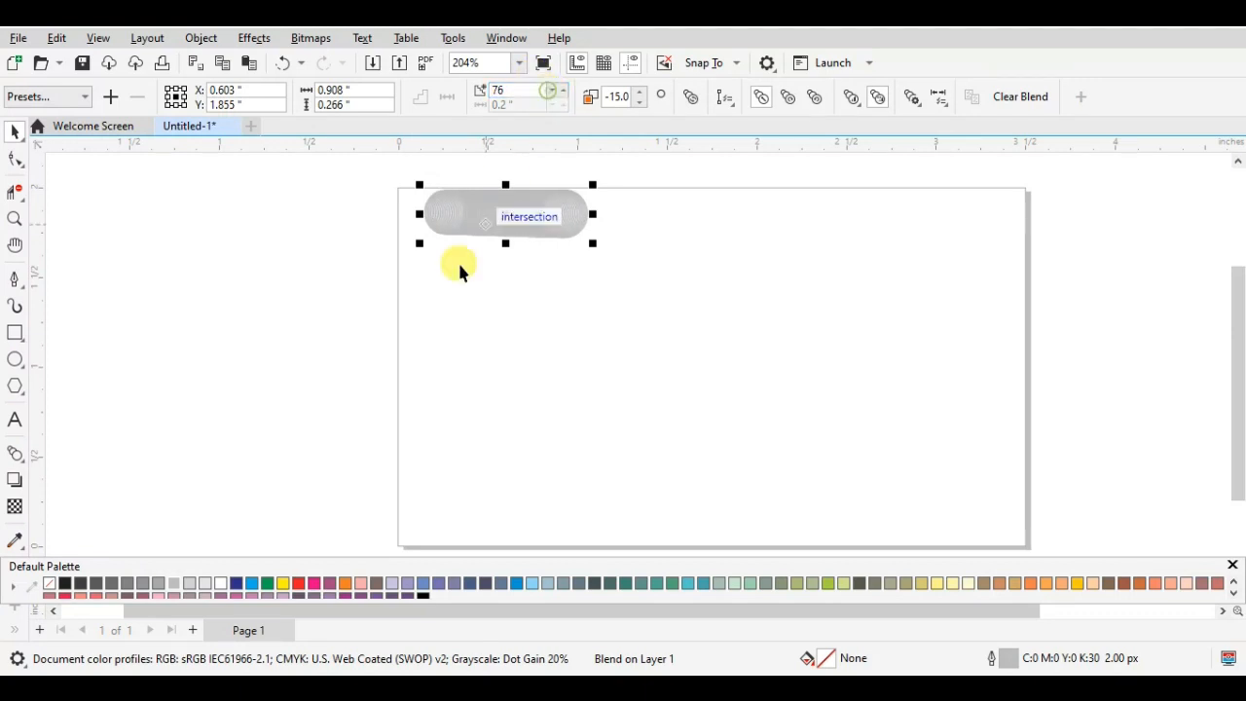
# - Fill only the blend's right control ellipse with black (K100) and deselect the blend
pyautogui.click(161, 503)
pyautogui.click(71, 583)
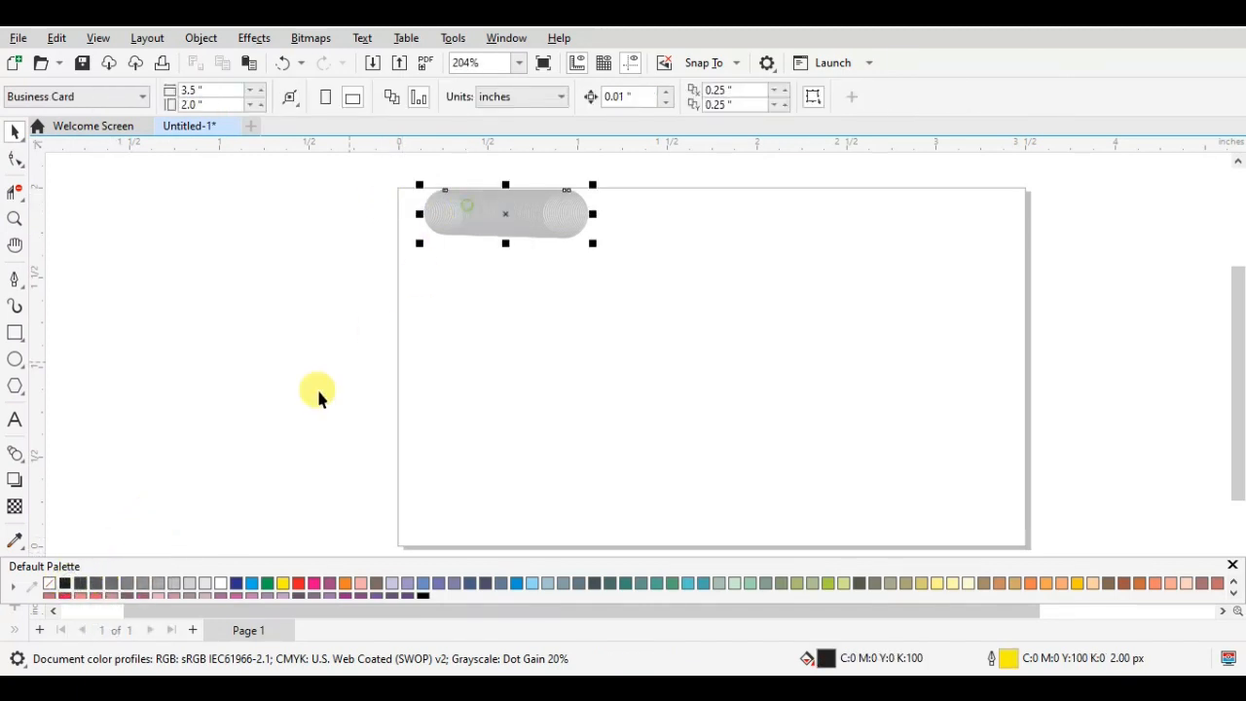
pyautogui.click(65, 583)
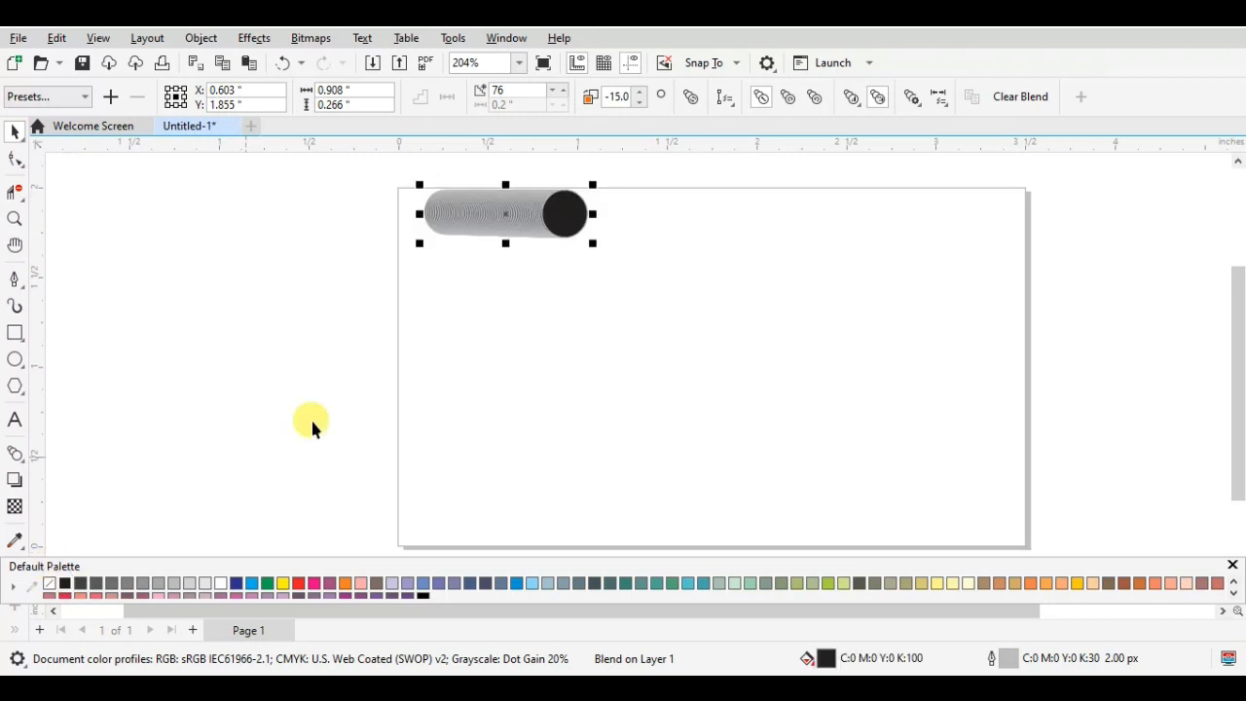
pyautogui.click(543, 272)
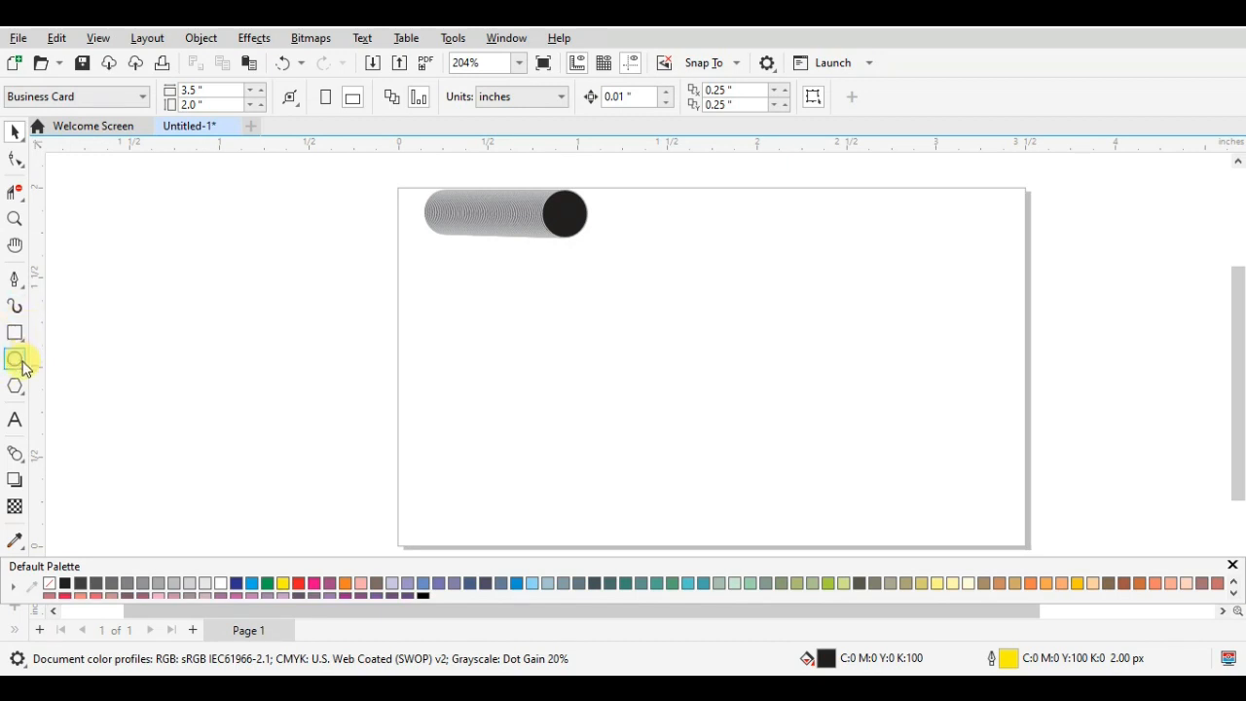
# - Draw a nearly horizontal line about 1.93 inches long below the ellipse blend with the Pen tool
pyautogui.click(15, 279)
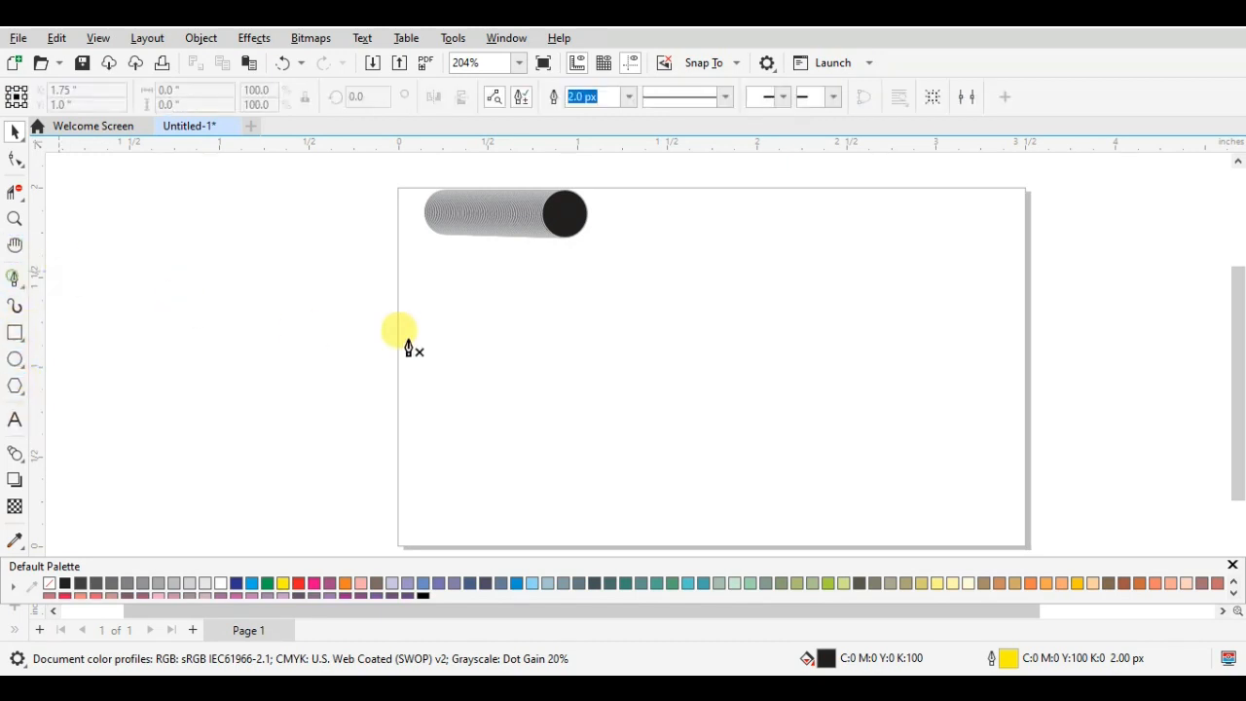
pyautogui.click(473, 329)
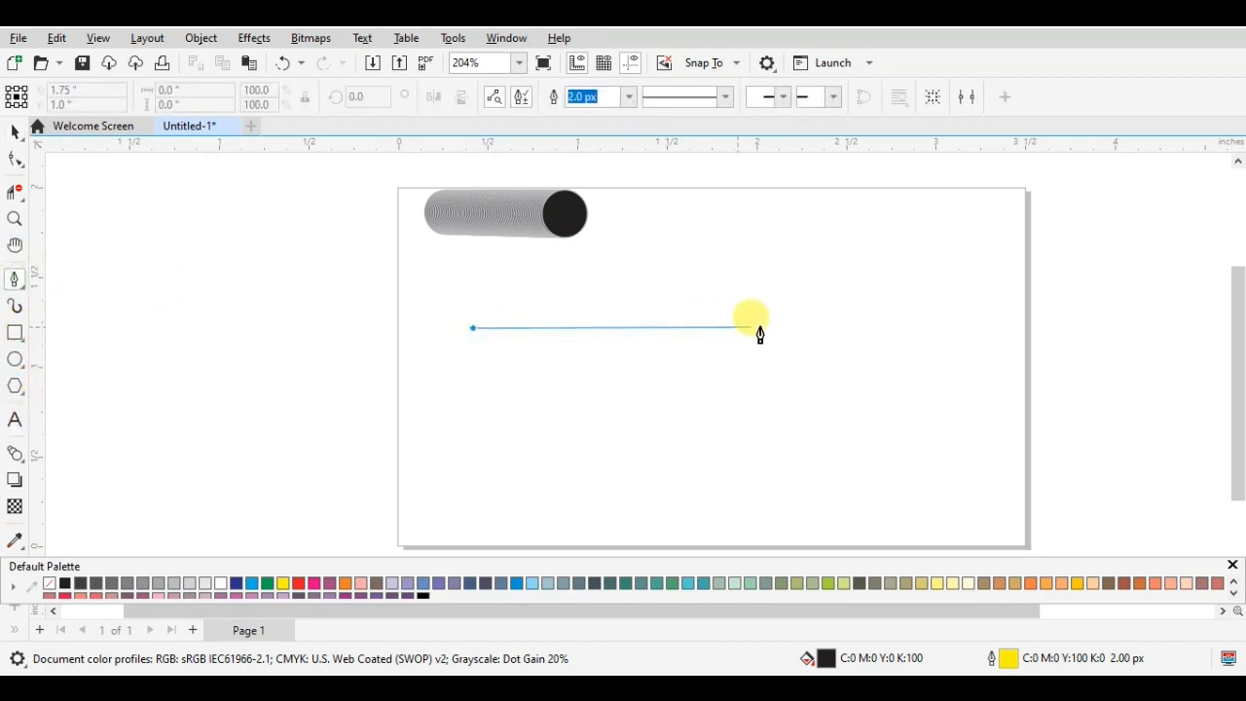
pyautogui.click(823, 329)
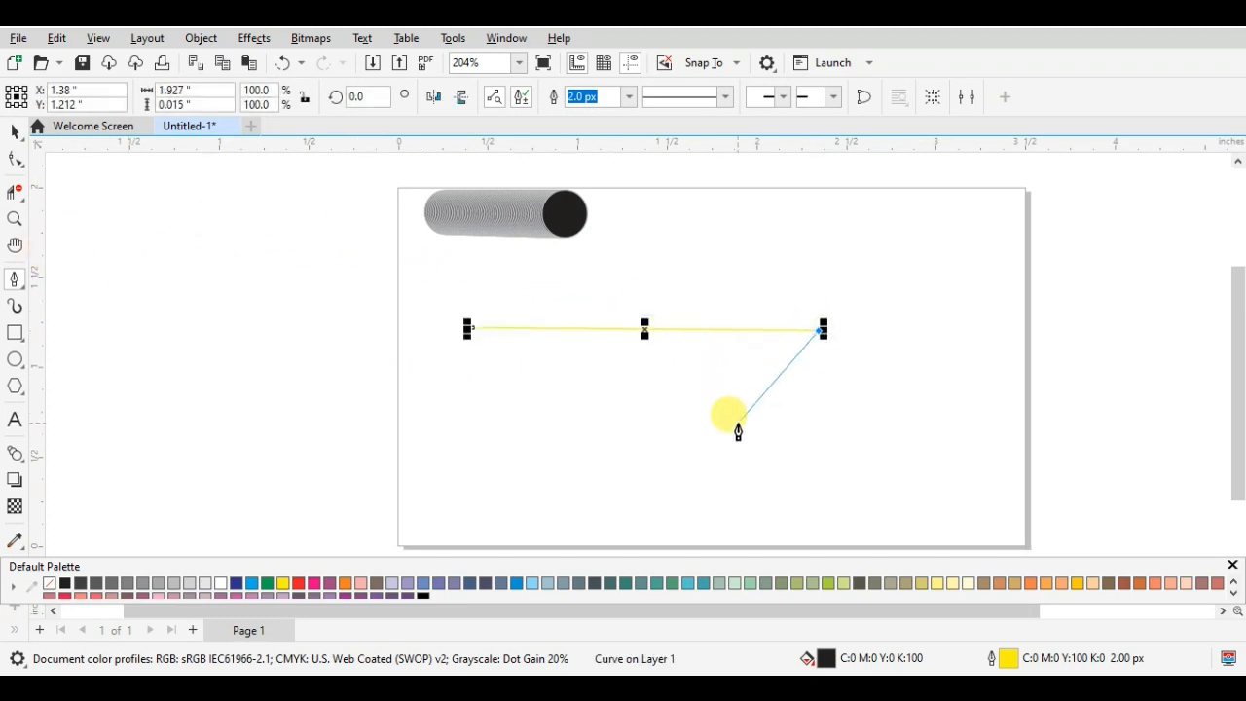
pyautogui.press('Escape')
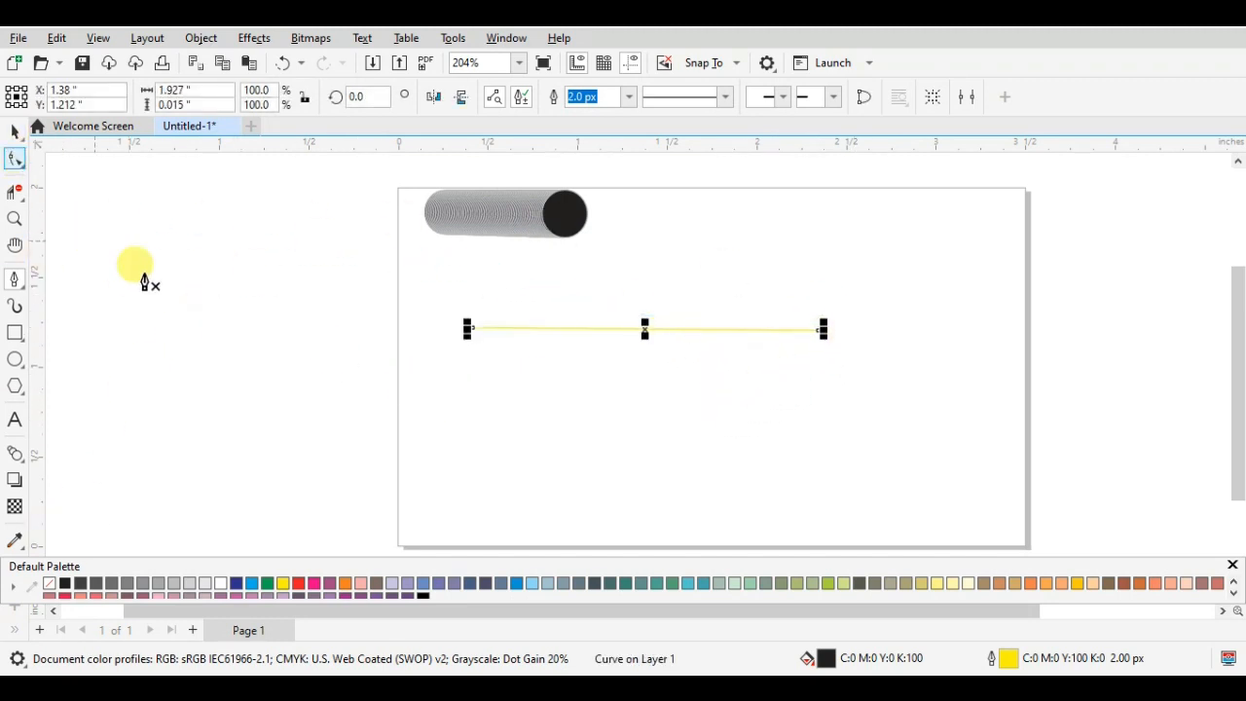
# - Draw a curve of five pointed arches ending in a short diagonal segment over the straight line, about 1.99 by 0.33 inches overall
pyautogui.click(478, 342)
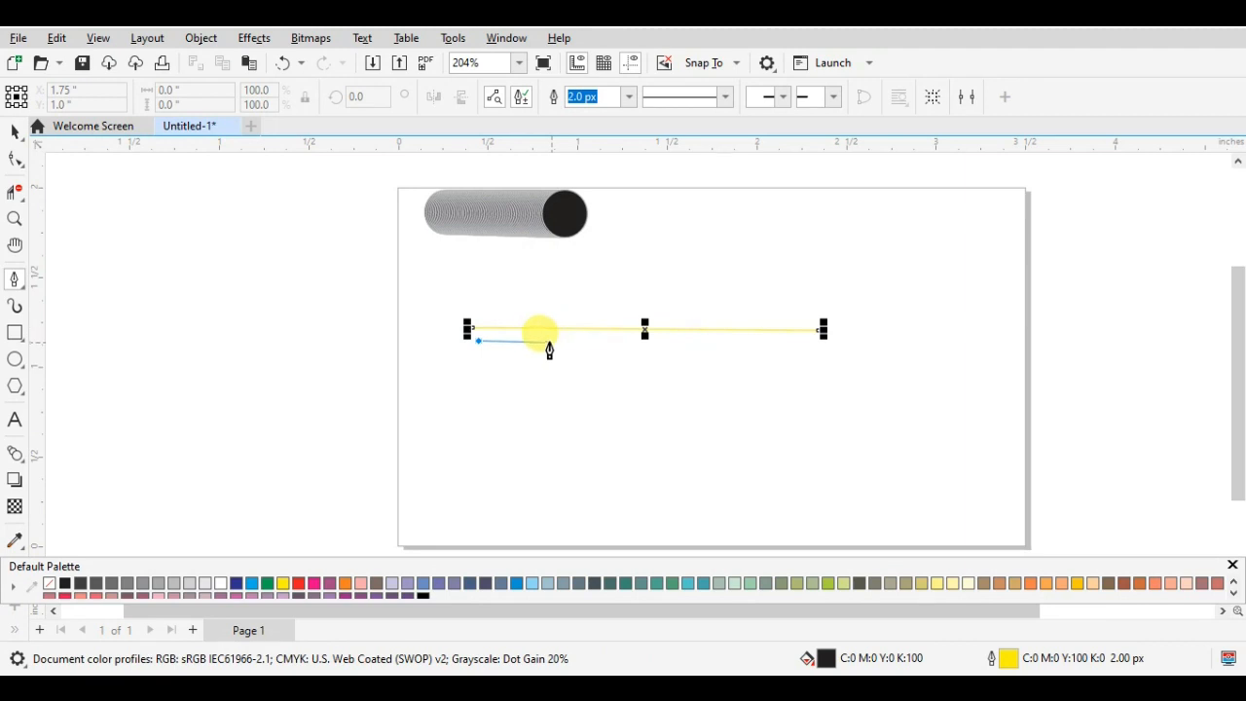
pyautogui.moveTo(550, 351); pyautogui.dragTo(584, 440)
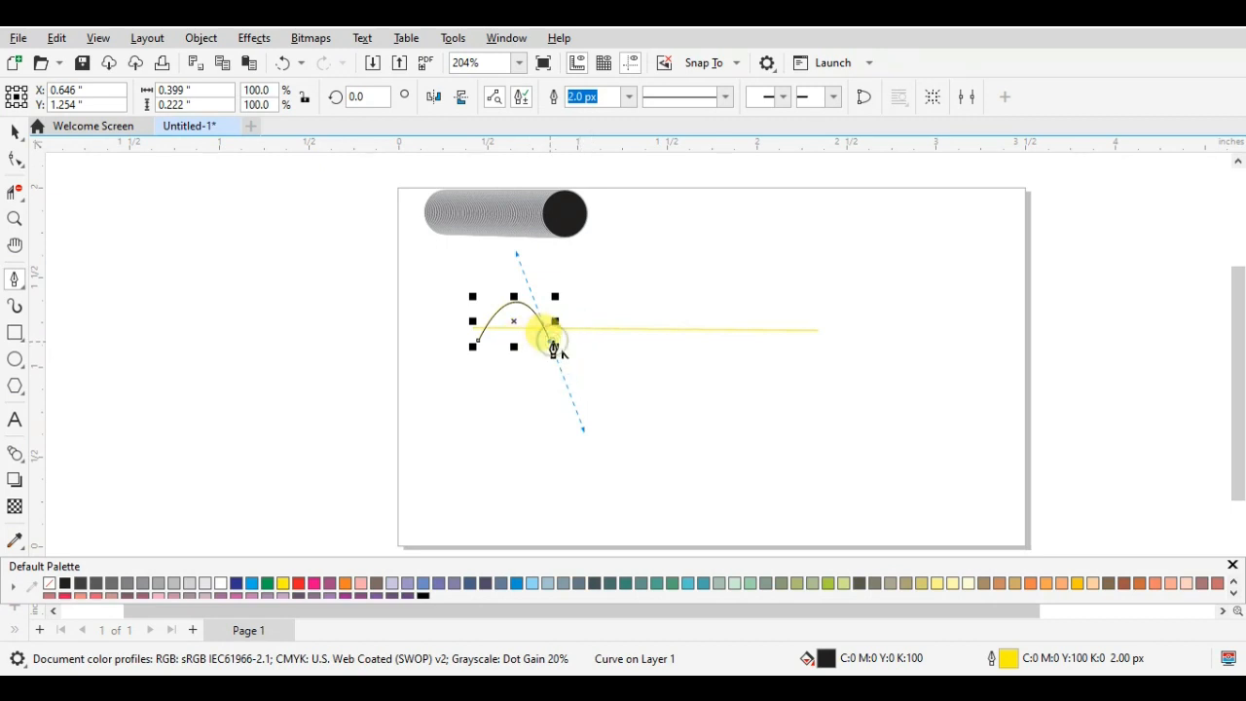
pyautogui.click(551, 347)
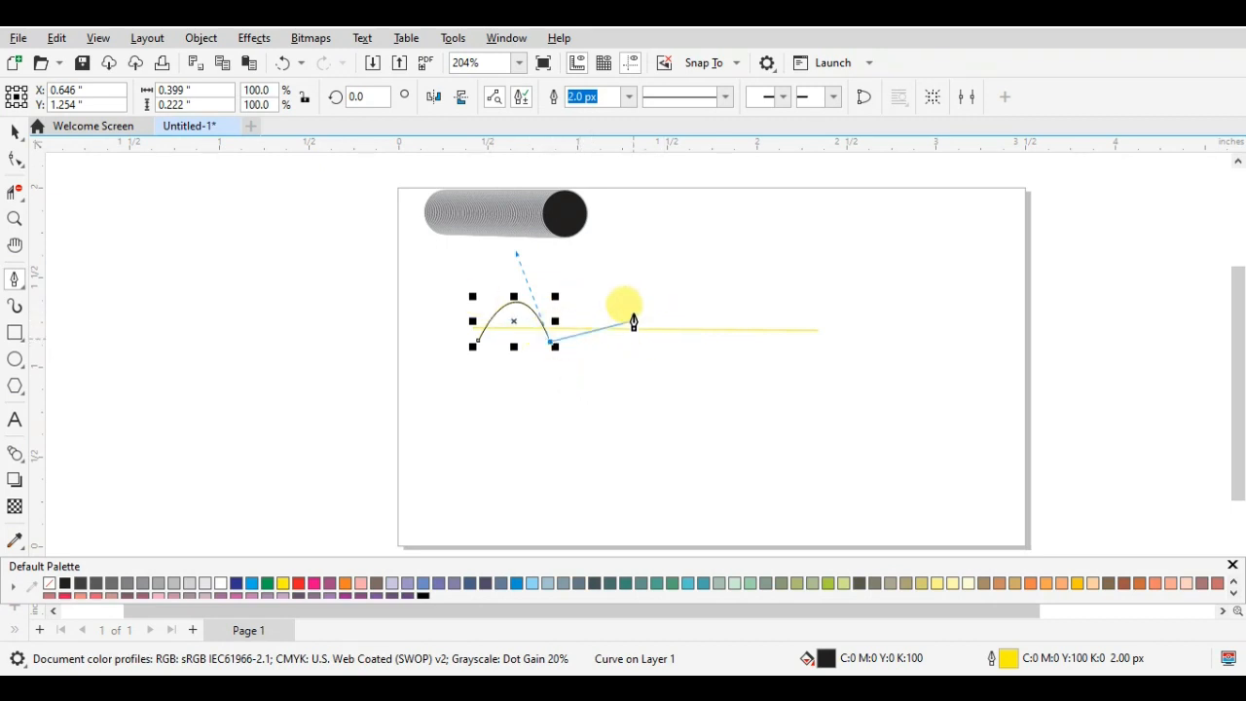
pyautogui.moveTo(621, 344); pyautogui.dragTo(659, 446)
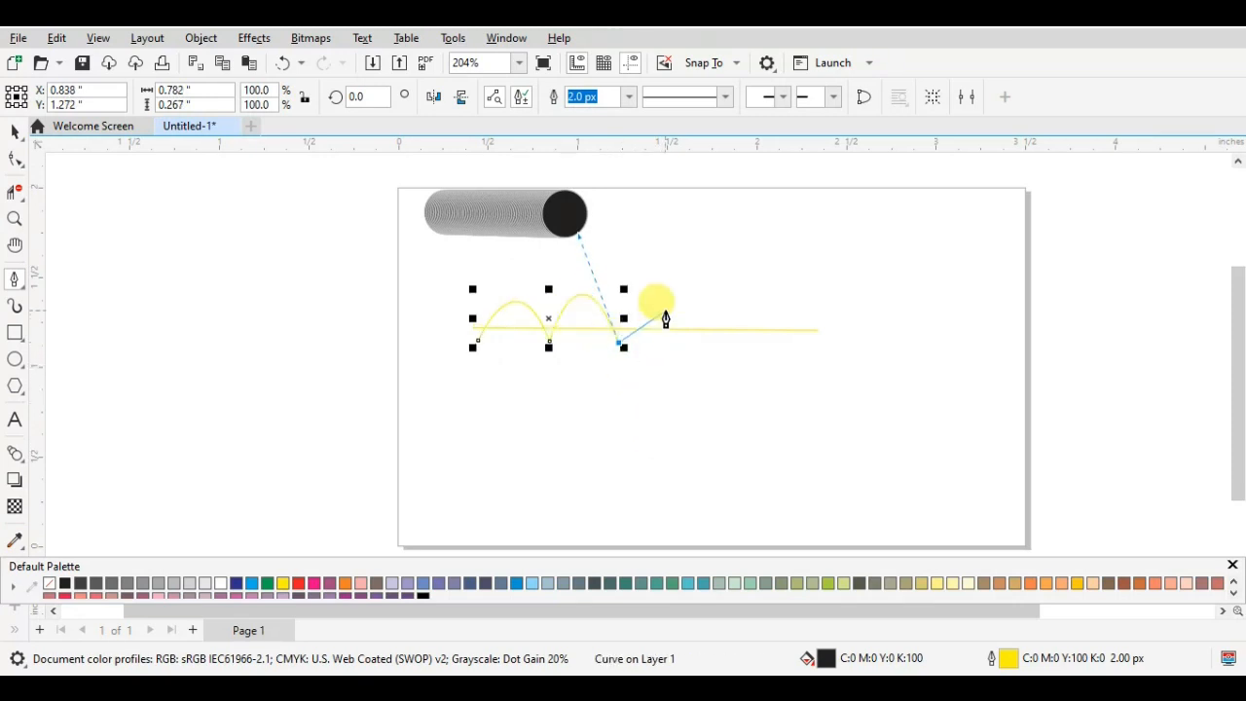
pyautogui.moveTo(671, 343); pyautogui.dragTo(691, 445)
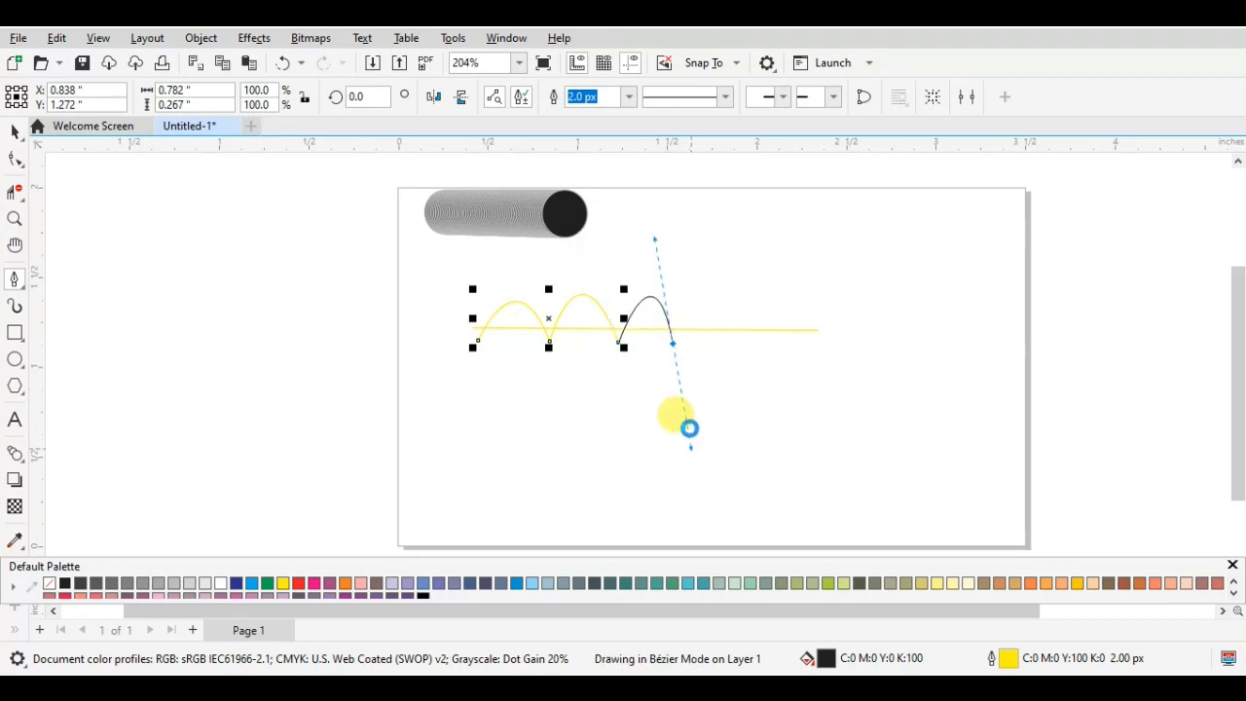
pyautogui.moveTo(730, 345); pyautogui.dragTo(755, 448)
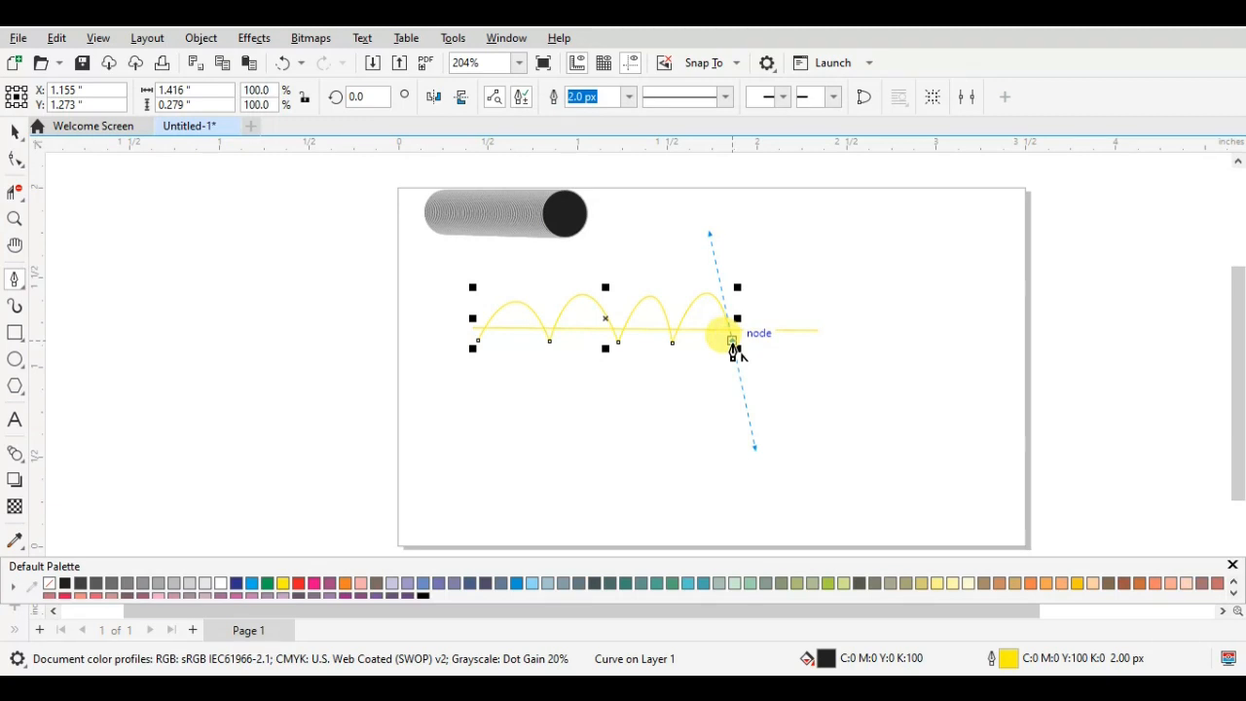
pyautogui.click(732, 342)
pyautogui.moveTo(791, 345); pyautogui.dragTo(817, 482)
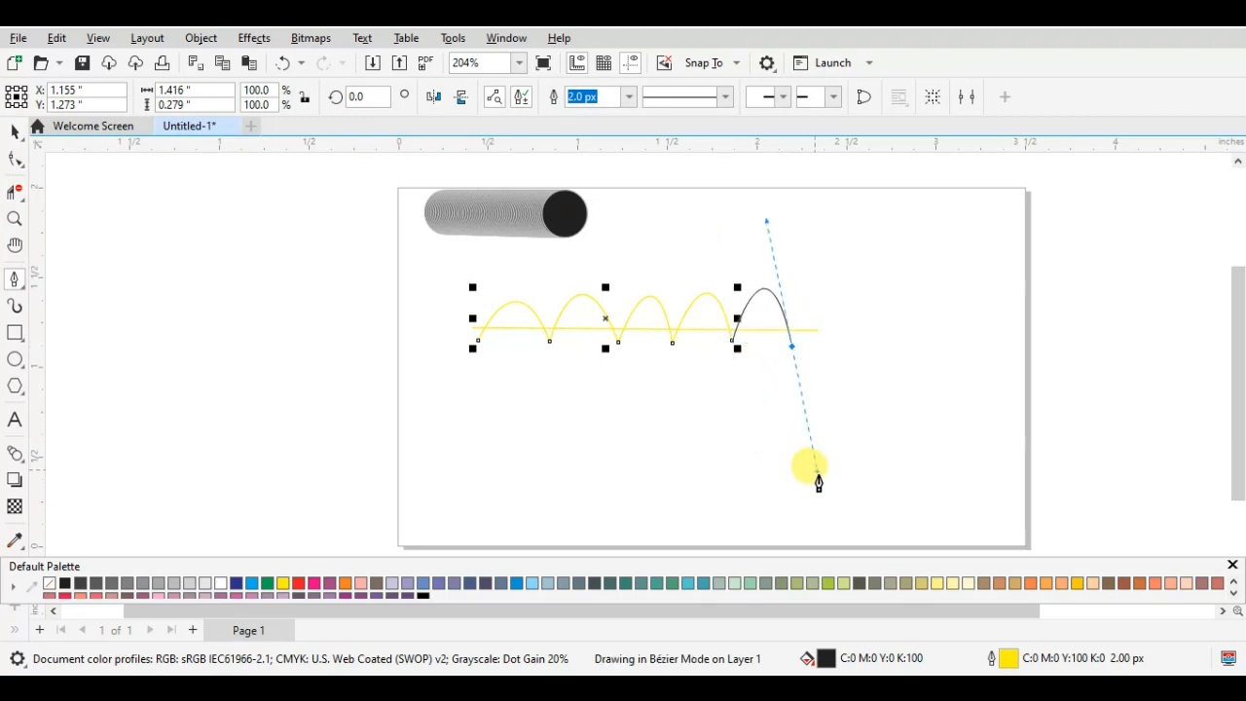
pyautogui.click(791, 346)
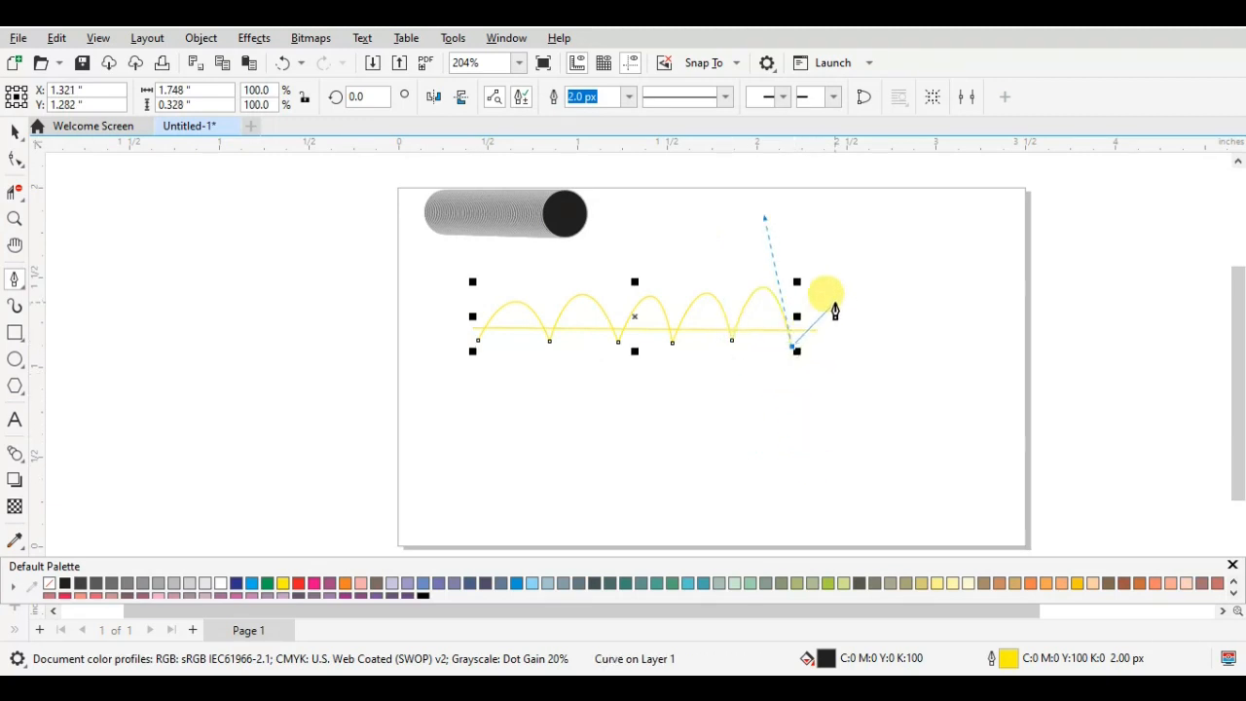
pyautogui.click(834, 302)
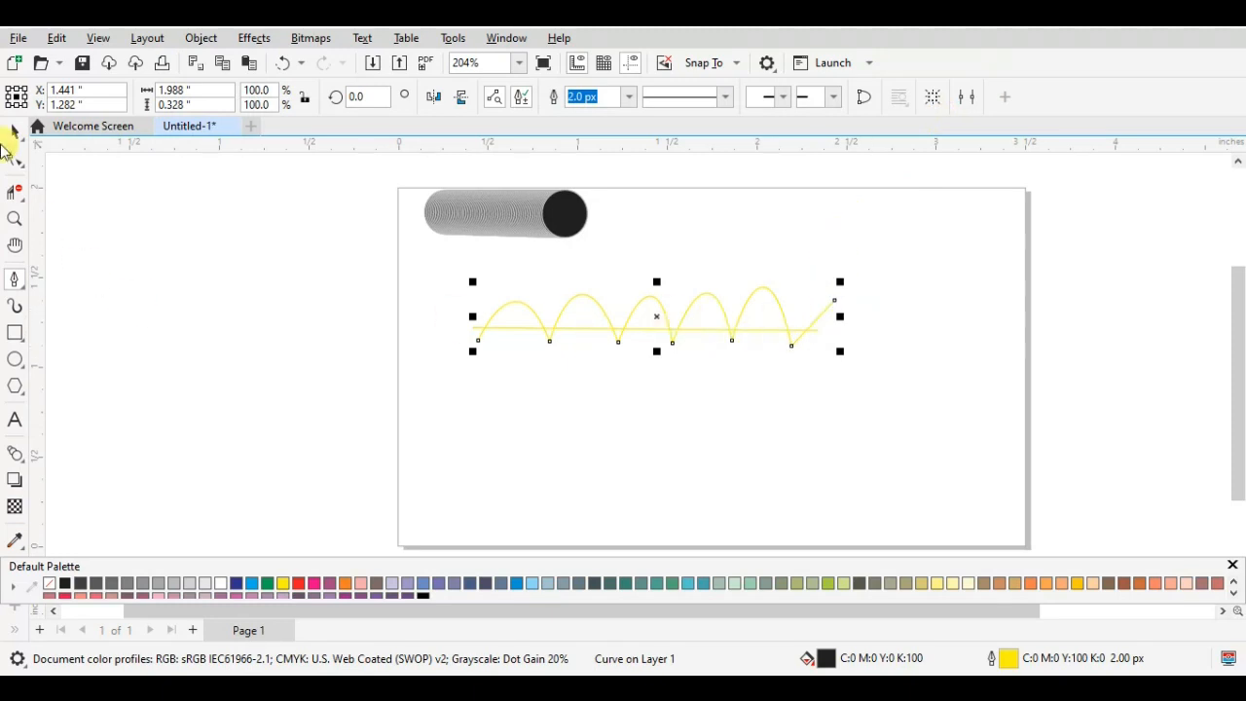
# - Select the arched curve and set both its fill and outline to red (M100 Y100)
pyautogui.click(14, 130)
pyautogui.click(520, 300)
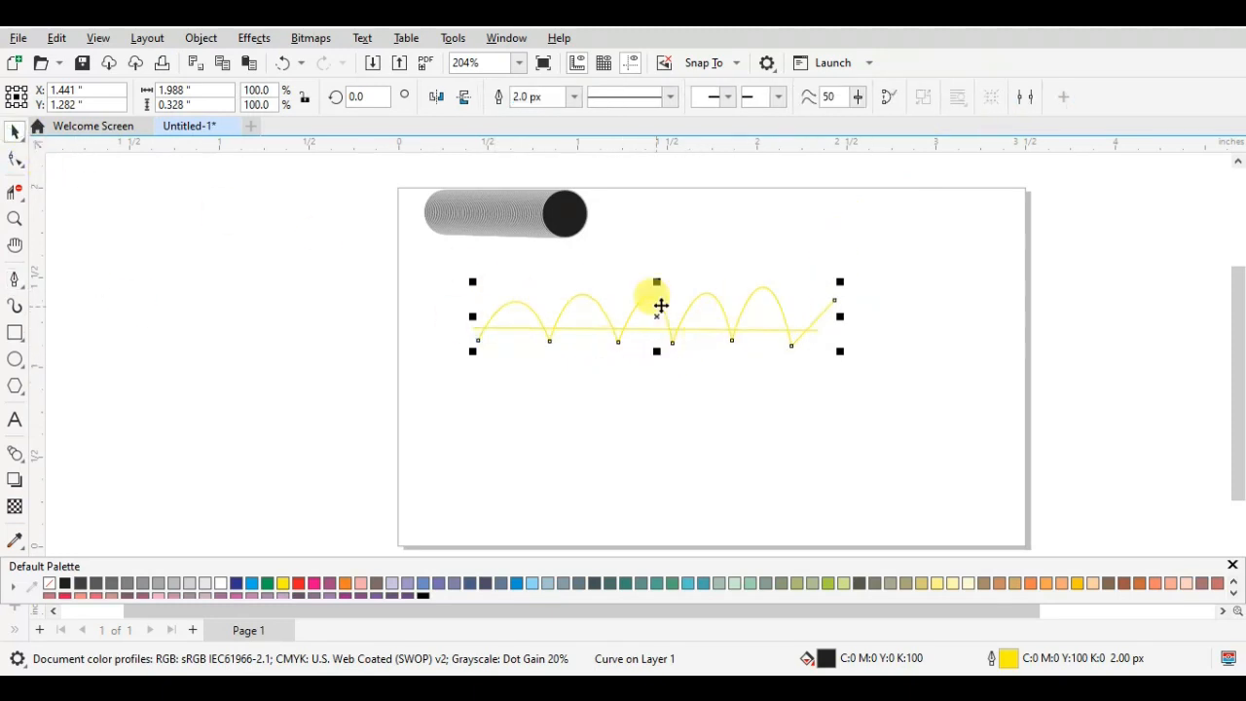
pyautogui.click(716, 290)
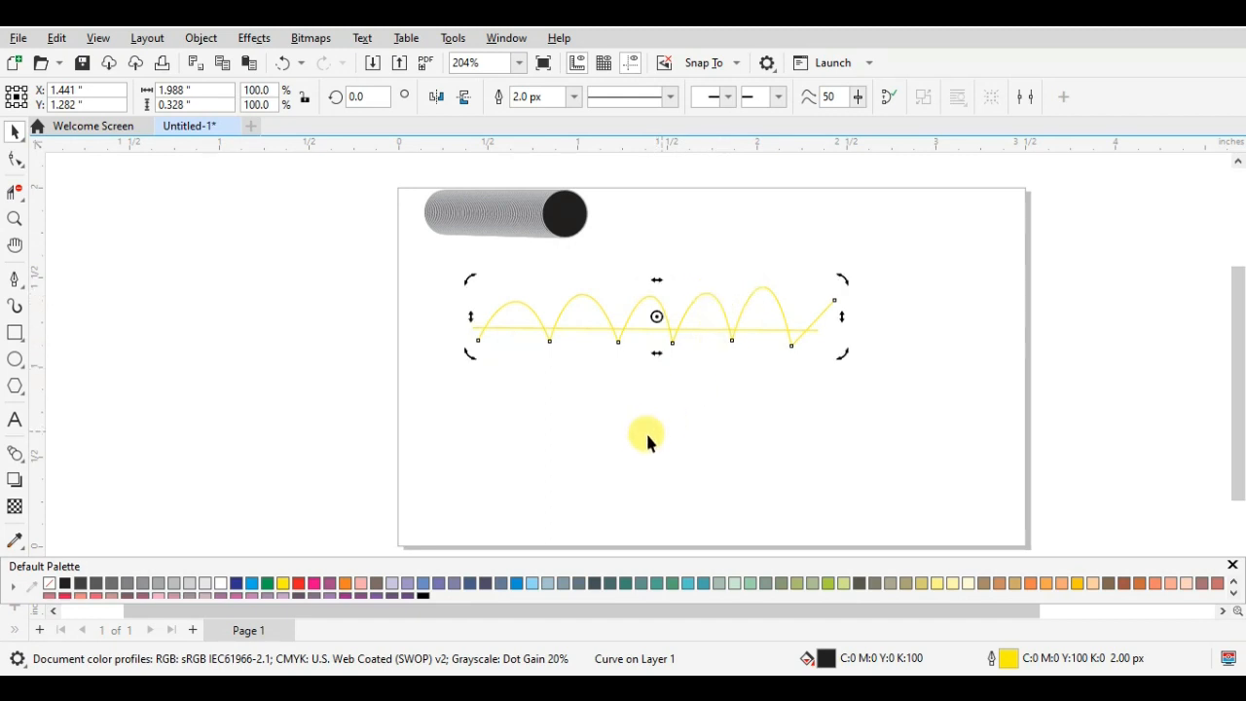
pyautogui.click(647, 440)
pyautogui.click(716, 299)
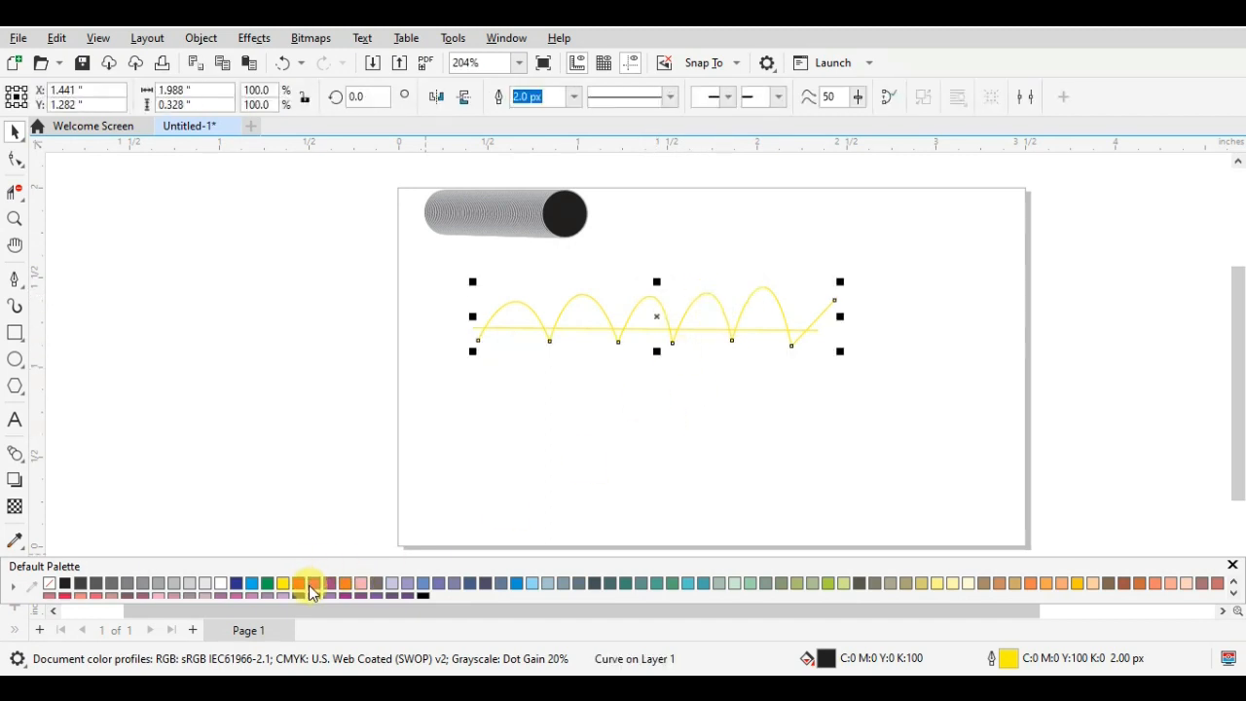
pyautogui.click(303, 582)
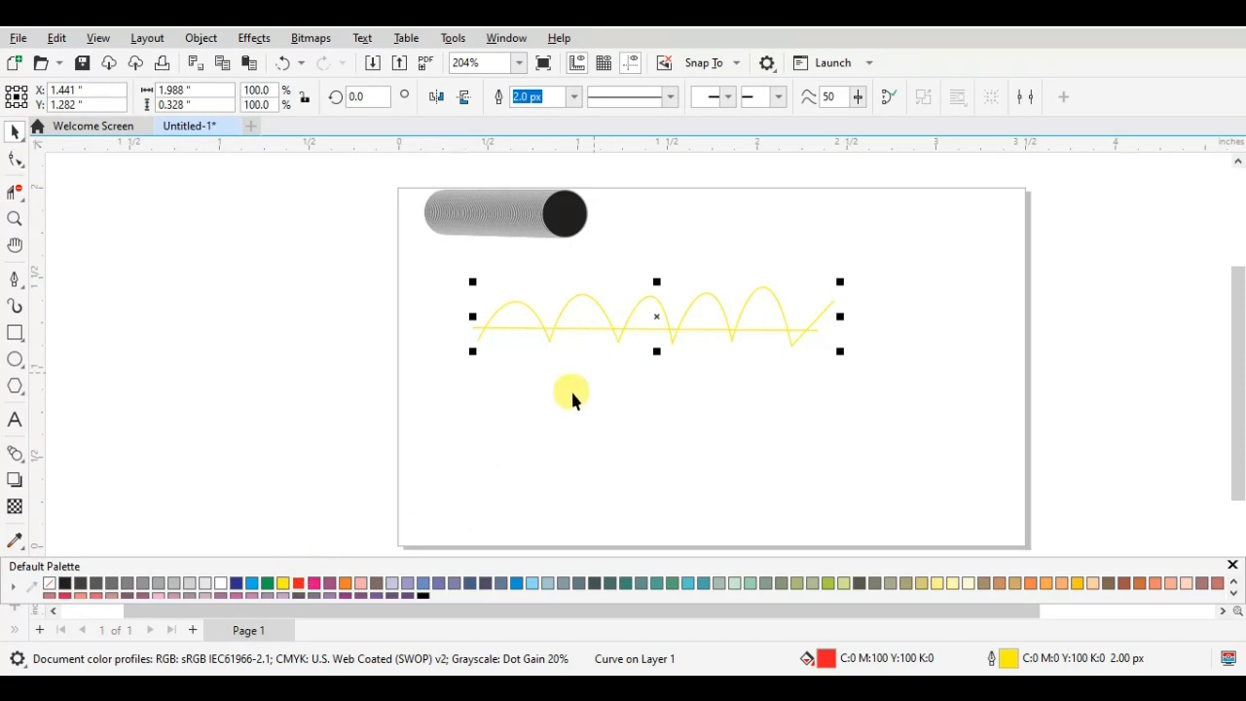
pyautogui.rightClick(298, 582)
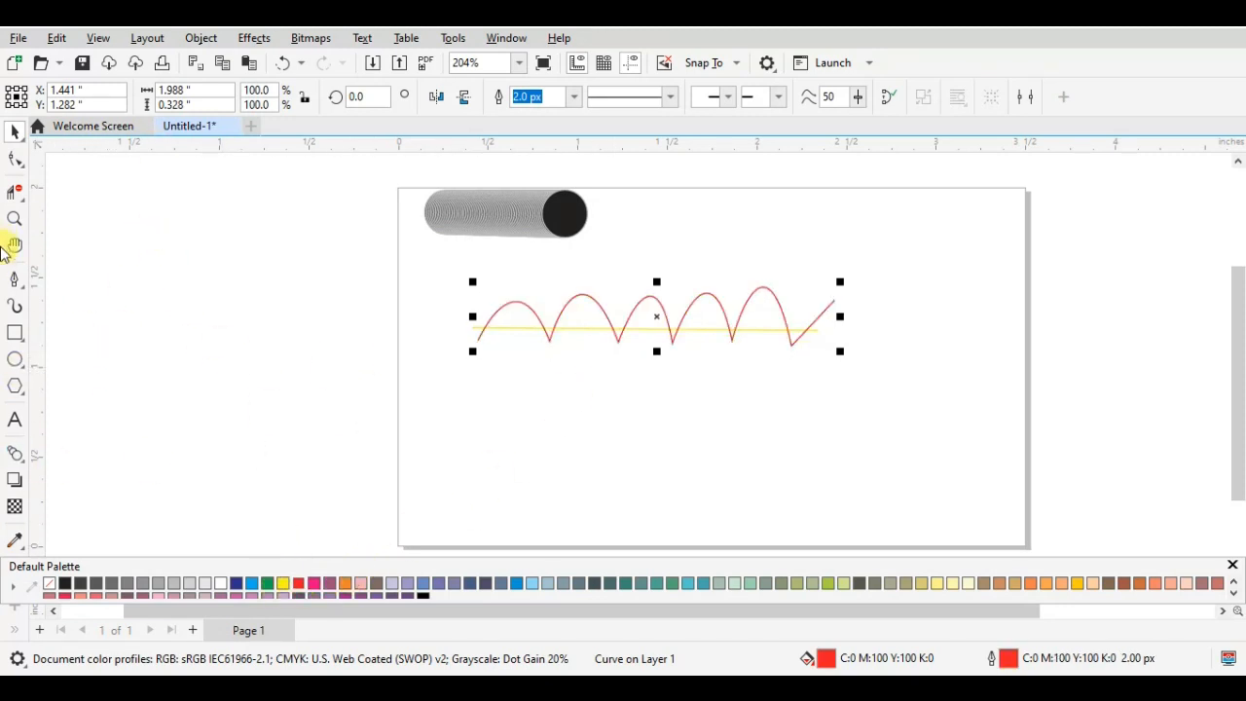
# - Blend the straight yellow line into the red arched curve with 100 steps
pyautogui.click(14, 457)
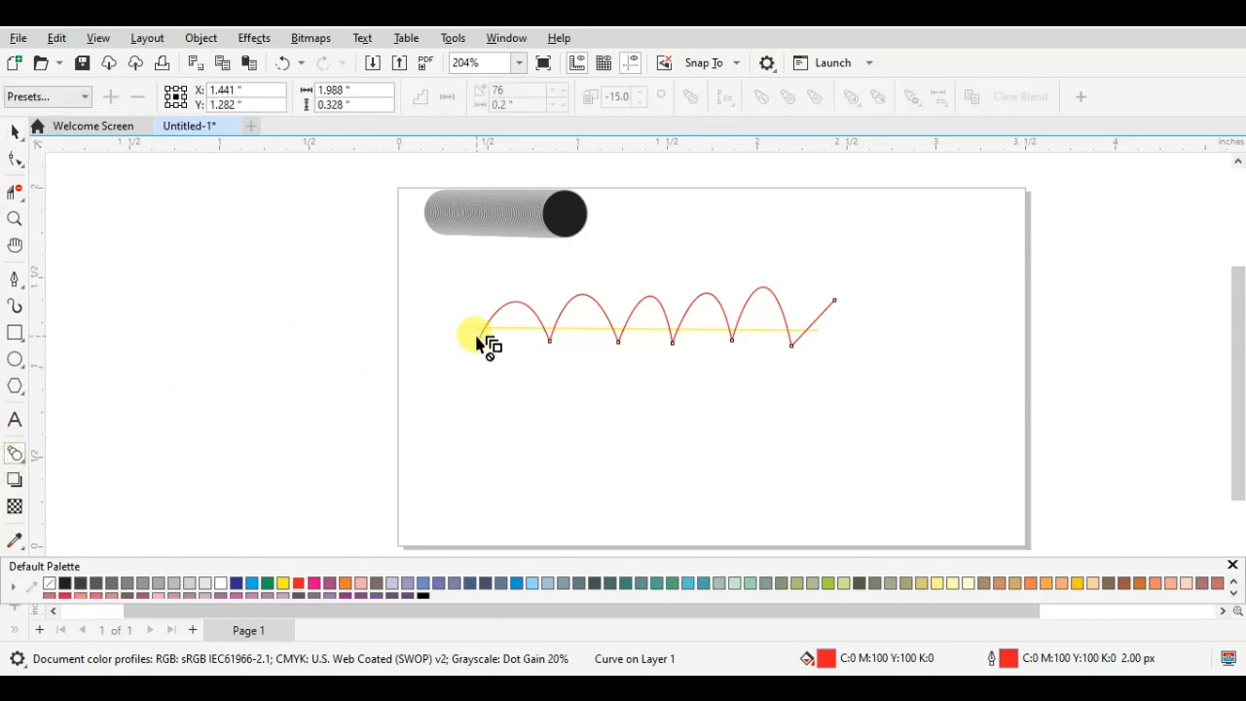
pyautogui.moveTo(477, 327); pyautogui.dragTo(779, 325)
pyautogui.hotkey('ctrl', 'z')
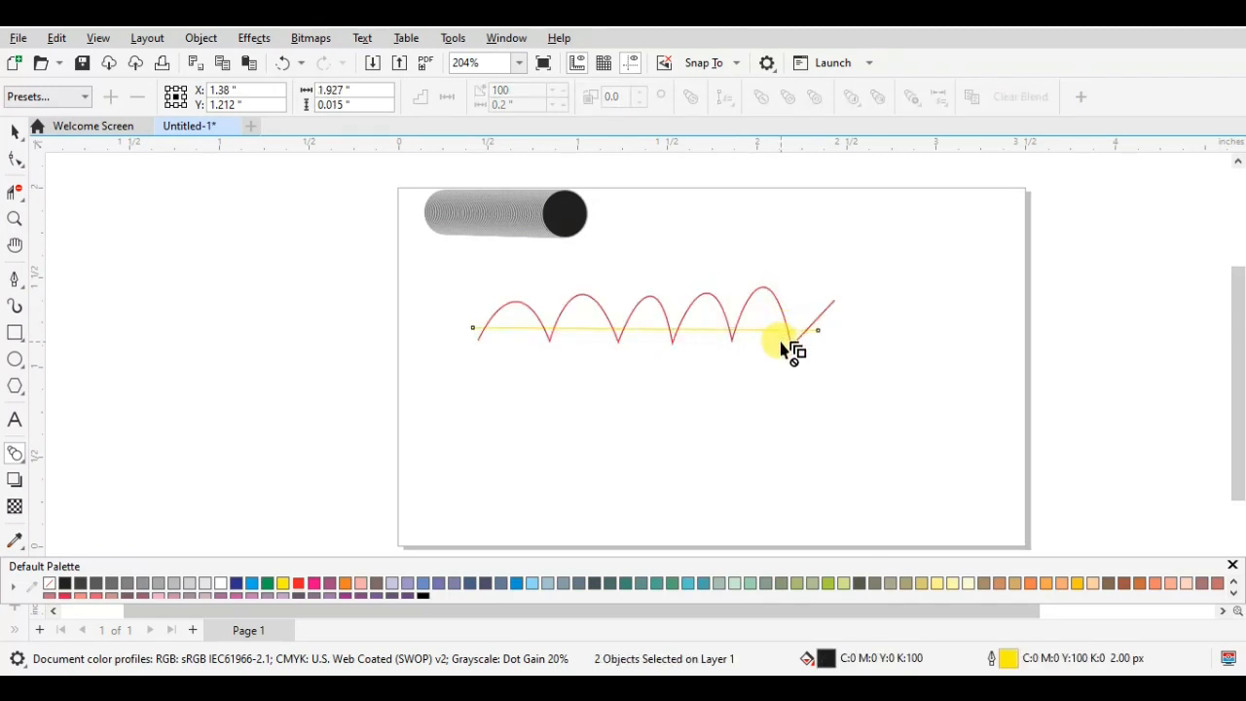
pyautogui.click(475, 327)
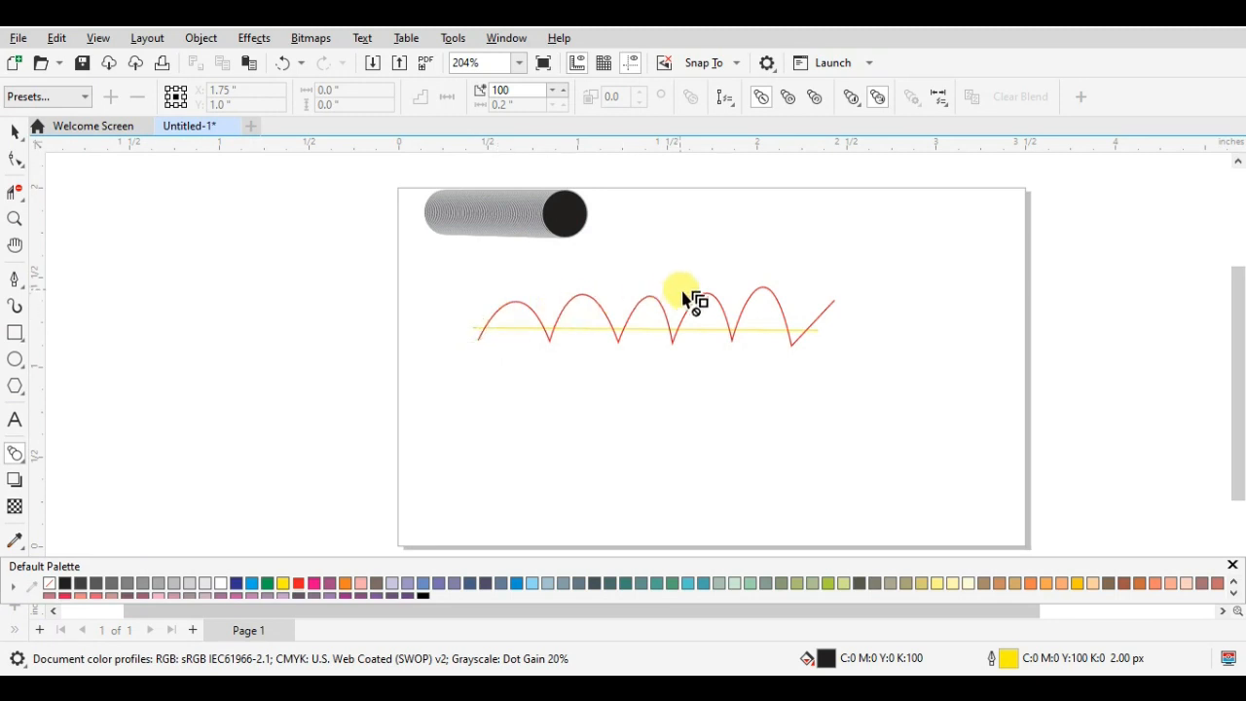
pyautogui.moveTo(645, 329); pyautogui.dragTo(791, 323)
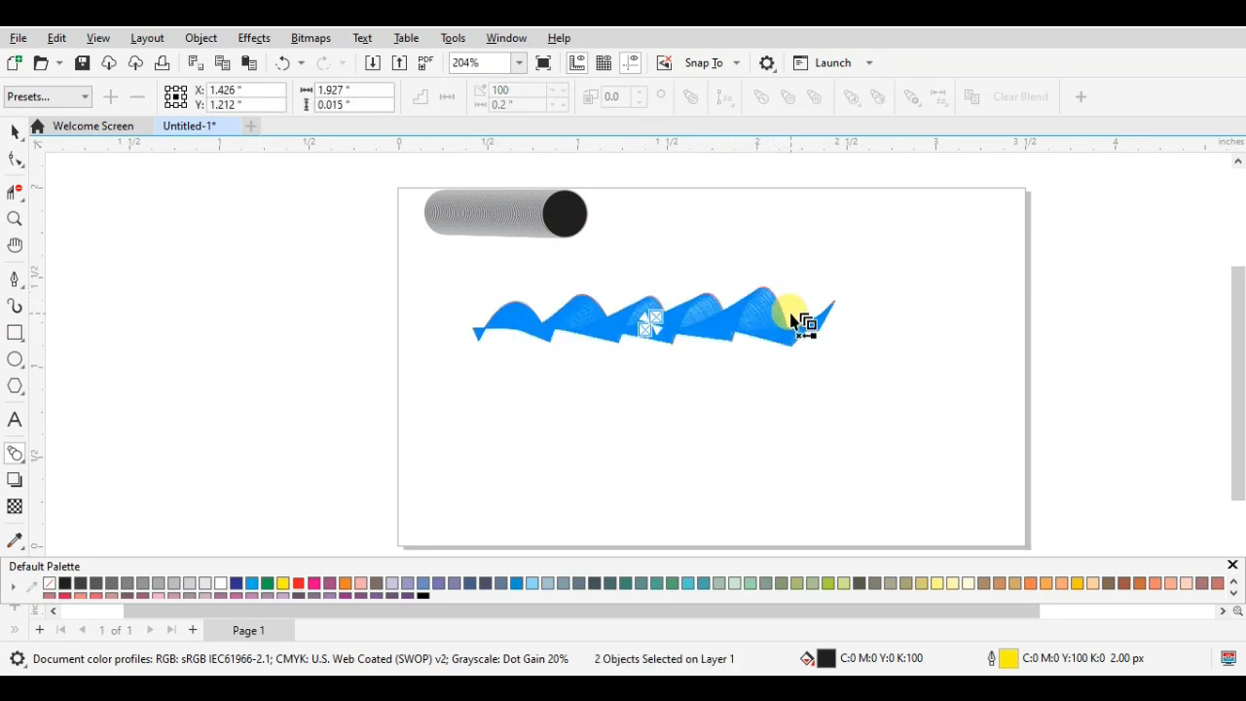
pyautogui.click(15, 131)
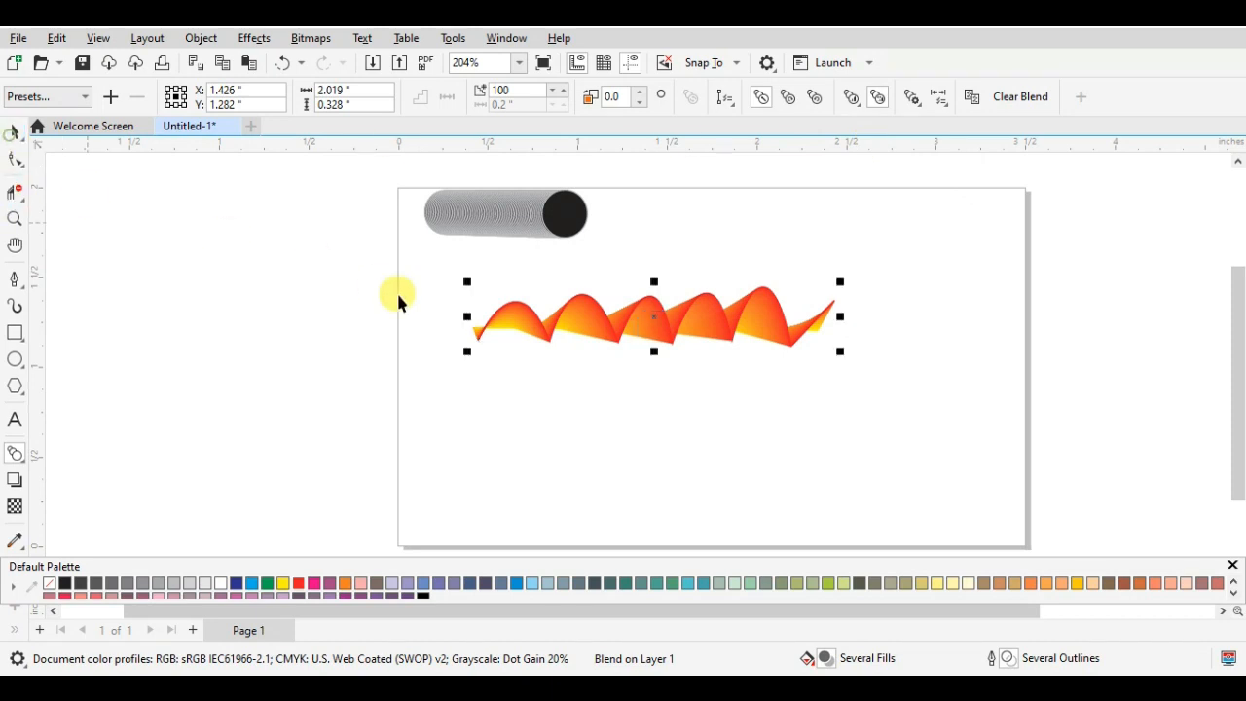
# - Reduce the yellow-to-red line blend to 38 steps
pyautogui.scroll(2, 671, 286)
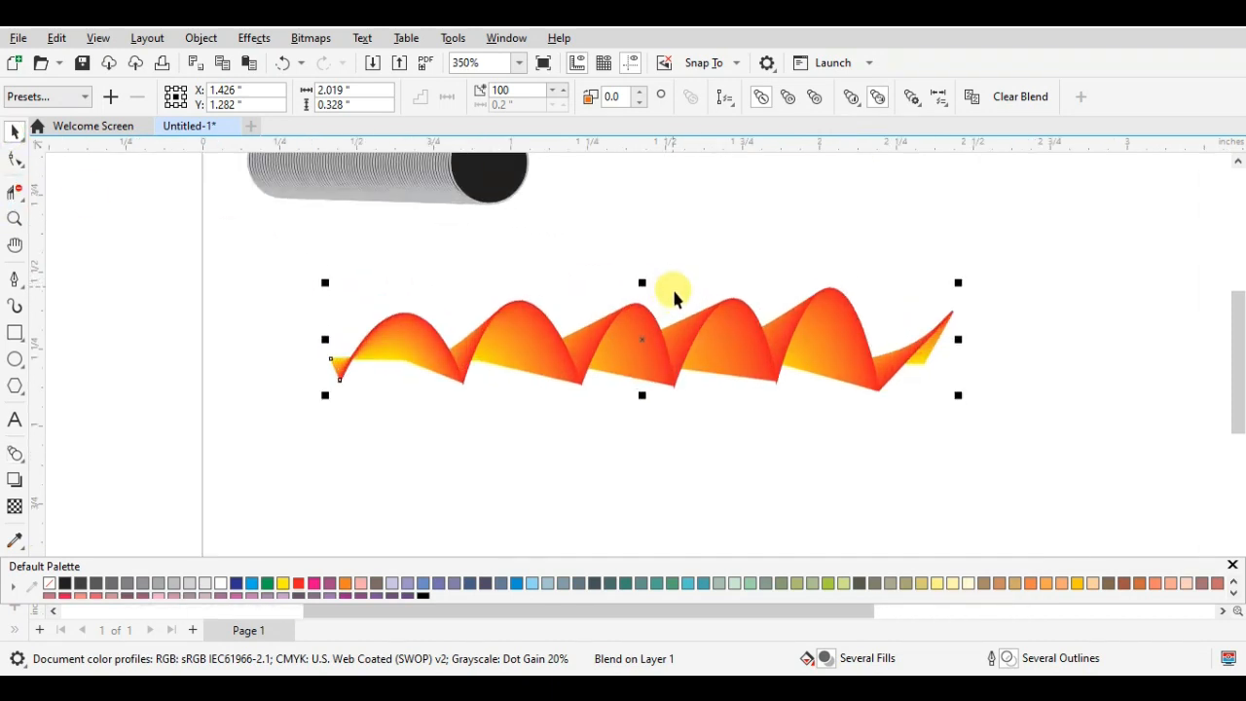
pyautogui.click(510, 91)
pyautogui.press('BackSpace')
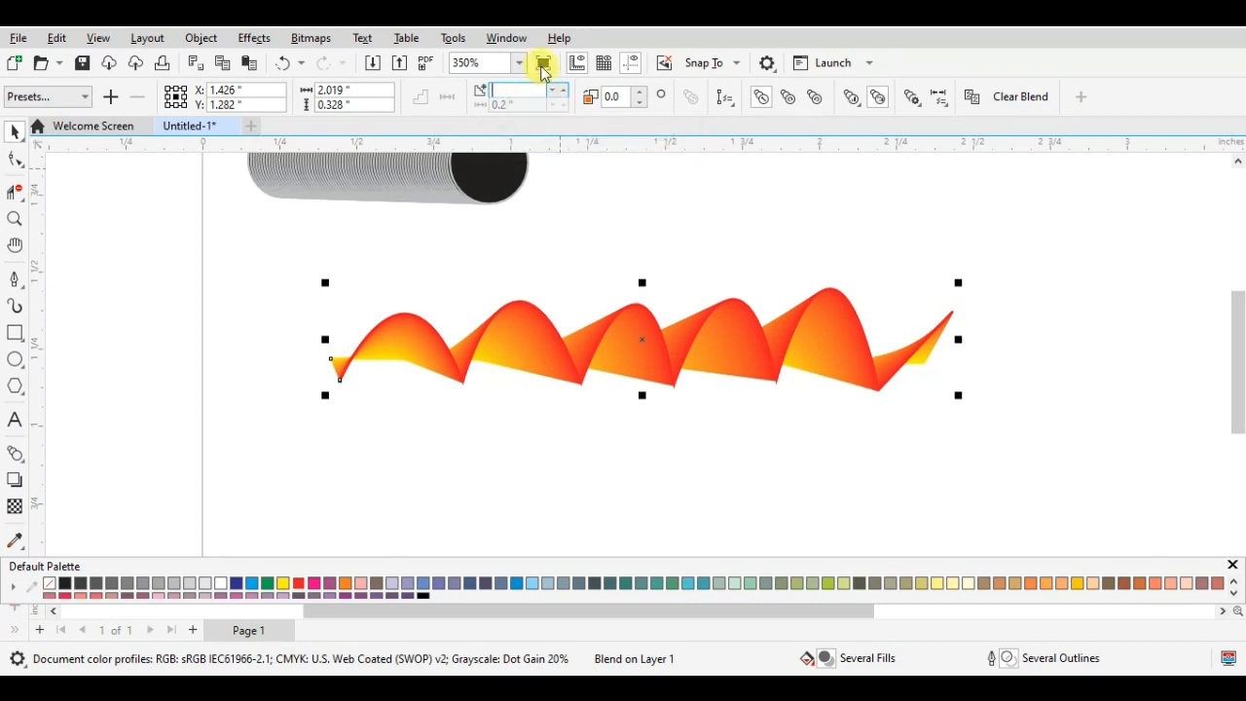
pyautogui.write('98')
pyautogui.press('Return')
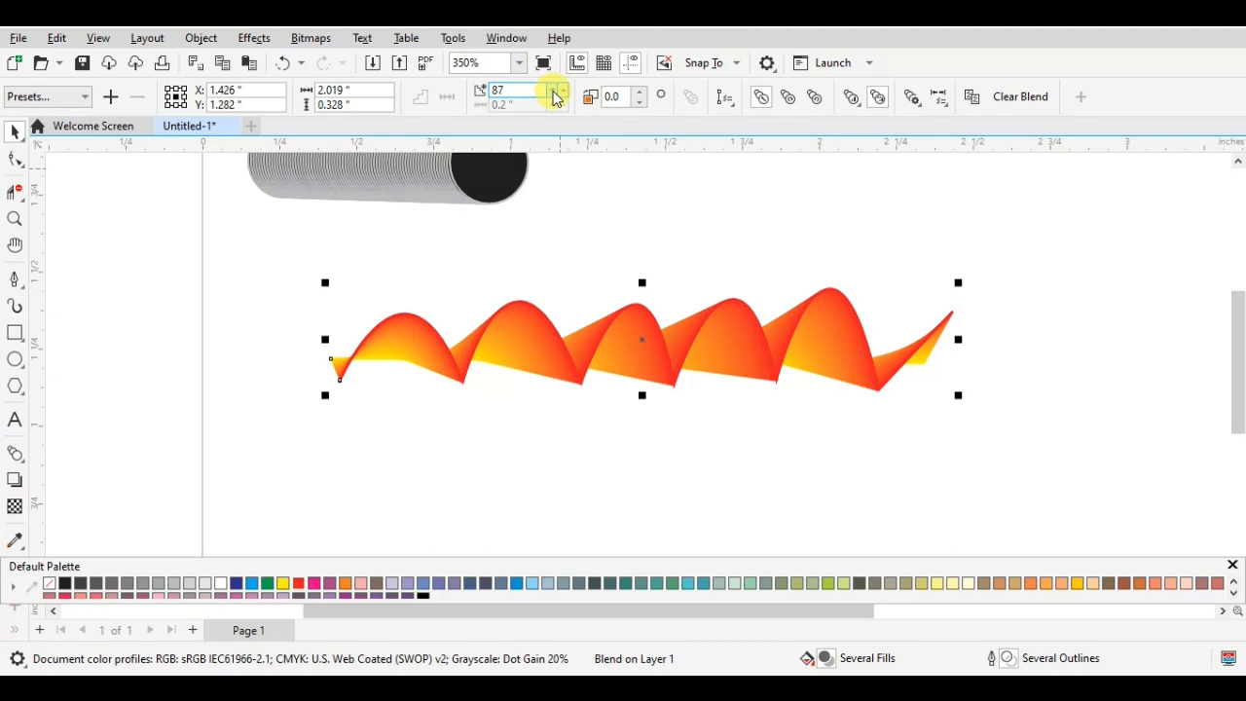
pyautogui.click(555, 97)
pyautogui.click(554, 98)
pyautogui.click(555, 98)
pyautogui.click(555, 97)
pyautogui.click(555, 97)
pyautogui.click(555, 97)
pyautogui.click(555, 98)
pyautogui.click(555, 97)
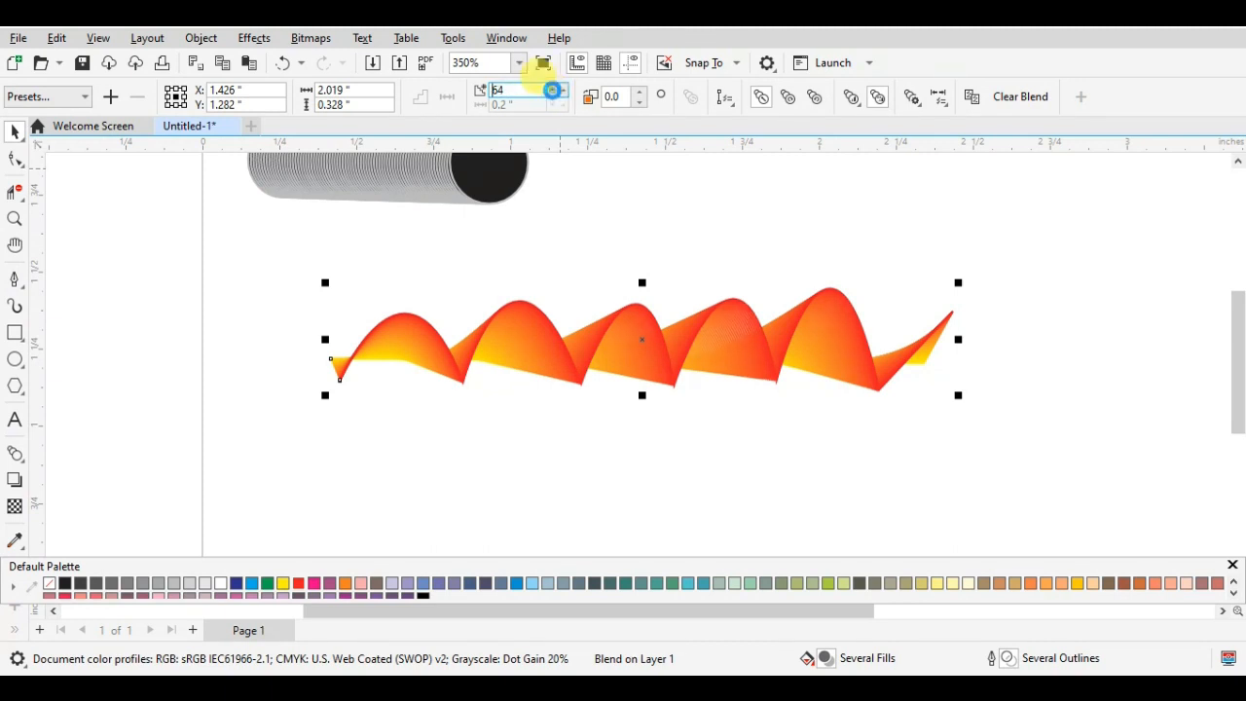
pyautogui.click(554, 94)
pyautogui.click(554, 93)
pyautogui.click(554, 93)
pyautogui.click(554, 97)
pyautogui.click(555, 97)
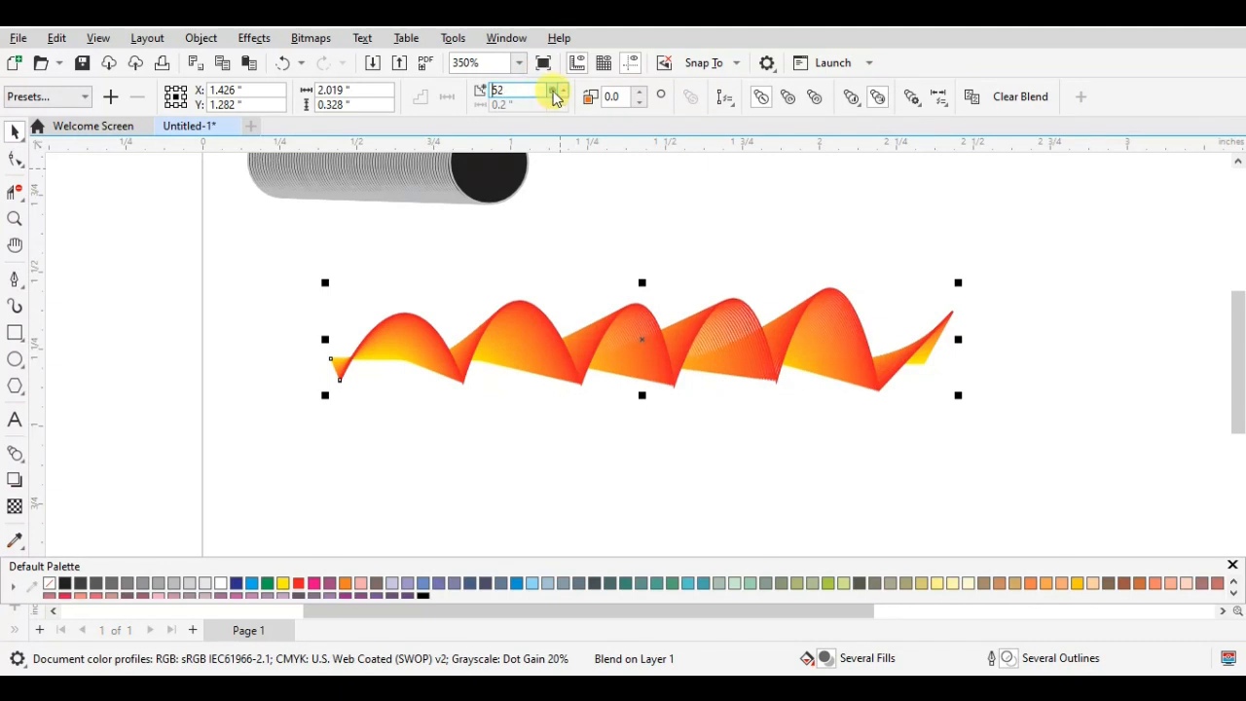
pyautogui.click(555, 97)
pyautogui.click(555, 97)
pyautogui.click(555, 98)
pyautogui.click(555, 98)
pyautogui.click(555, 97)
pyautogui.click(555, 97)
pyautogui.click(555, 94)
pyautogui.click(555, 93)
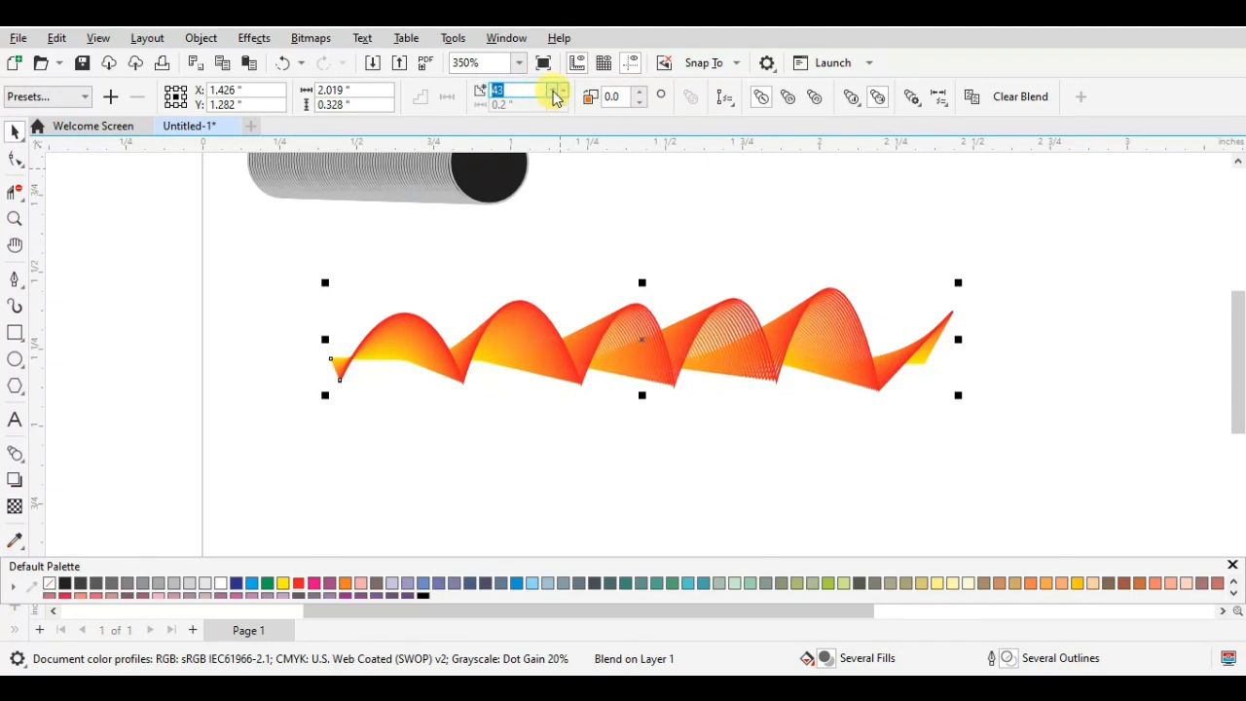
pyautogui.click(554, 93)
pyautogui.click(555, 94)
pyautogui.click(555, 93)
pyautogui.click(555, 93)
pyautogui.click(554, 94)
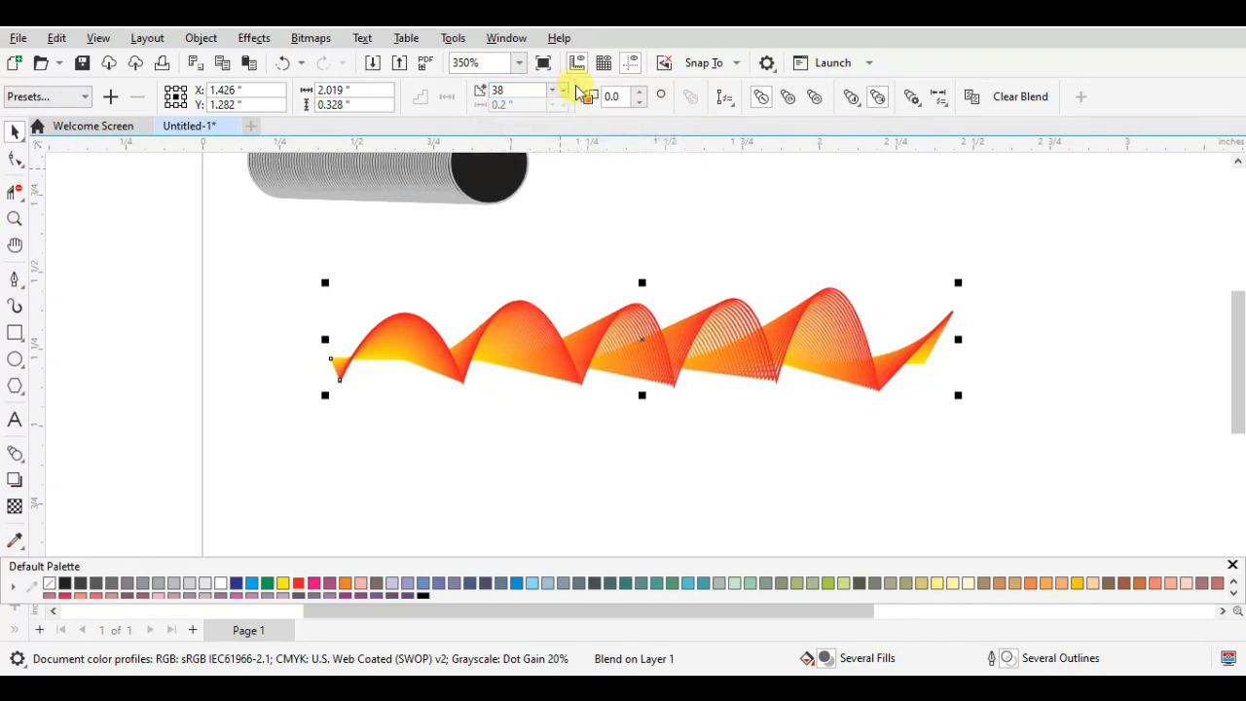
# - Raise the line blend's step count to 48 and inspect the spacing of its lines
pyautogui.click(564, 91)
pyautogui.click(564, 91)
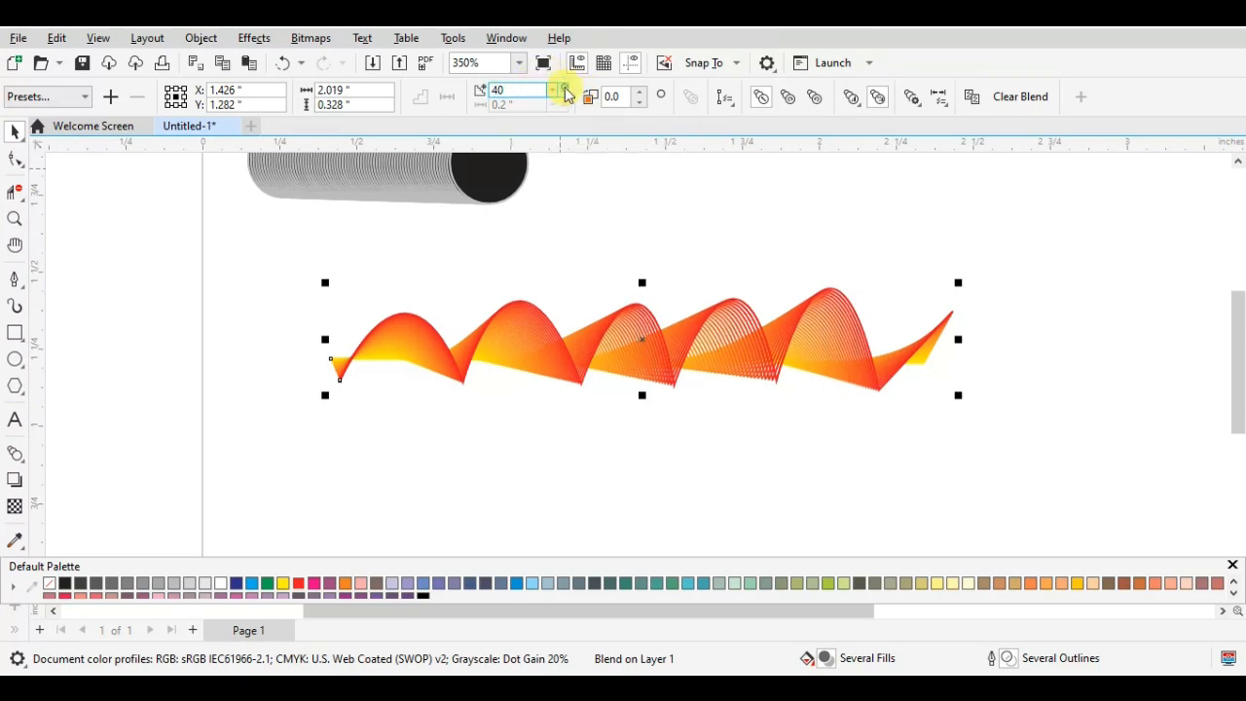
pyautogui.click(564, 91)
pyautogui.click(565, 91)
pyautogui.click(565, 91)
pyautogui.click(565, 92)
pyautogui.click(565, 91)
pyautogui.click(564, 92)
pyautogui.click(565, 92)
pyautogui.click(564, 91)
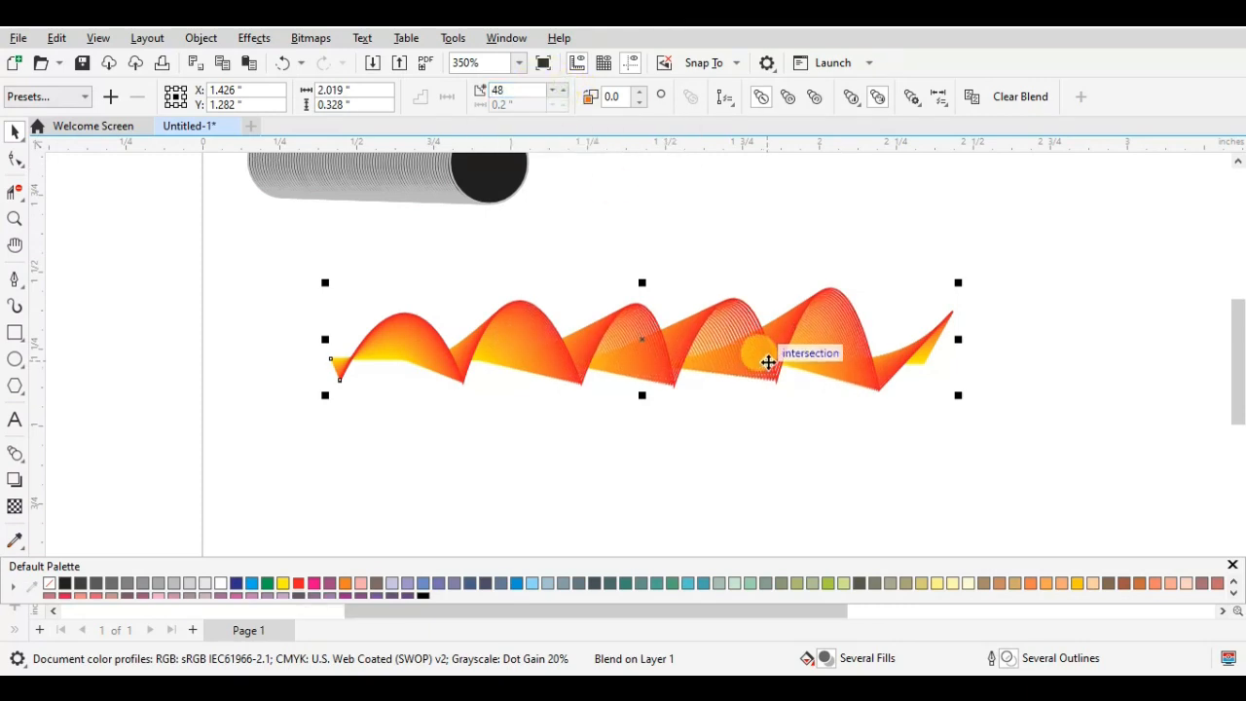
pyautogui.scroll(2, 768, 362)
pyautogui.scroll(-2, 768, 362)
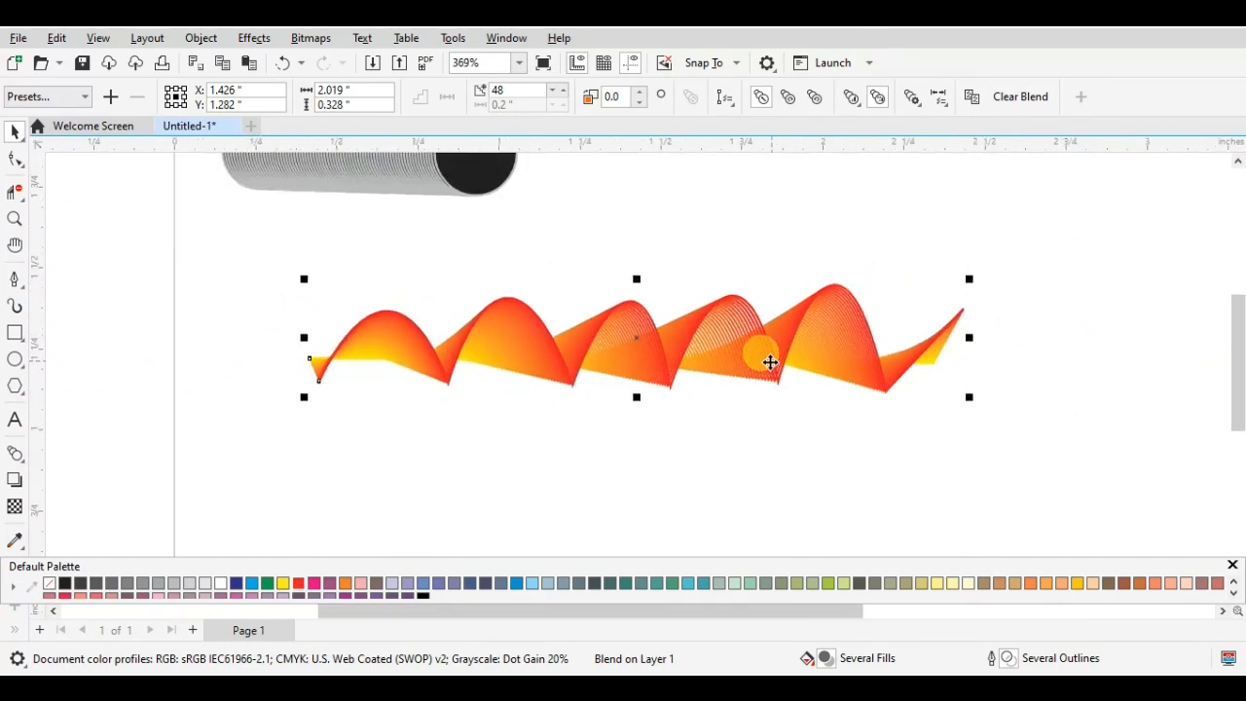
# - Give the line blend a counterclockwise colour progression and scale it down to about 1.39 by 0.23 inches
pyautogui.click(812, 99)
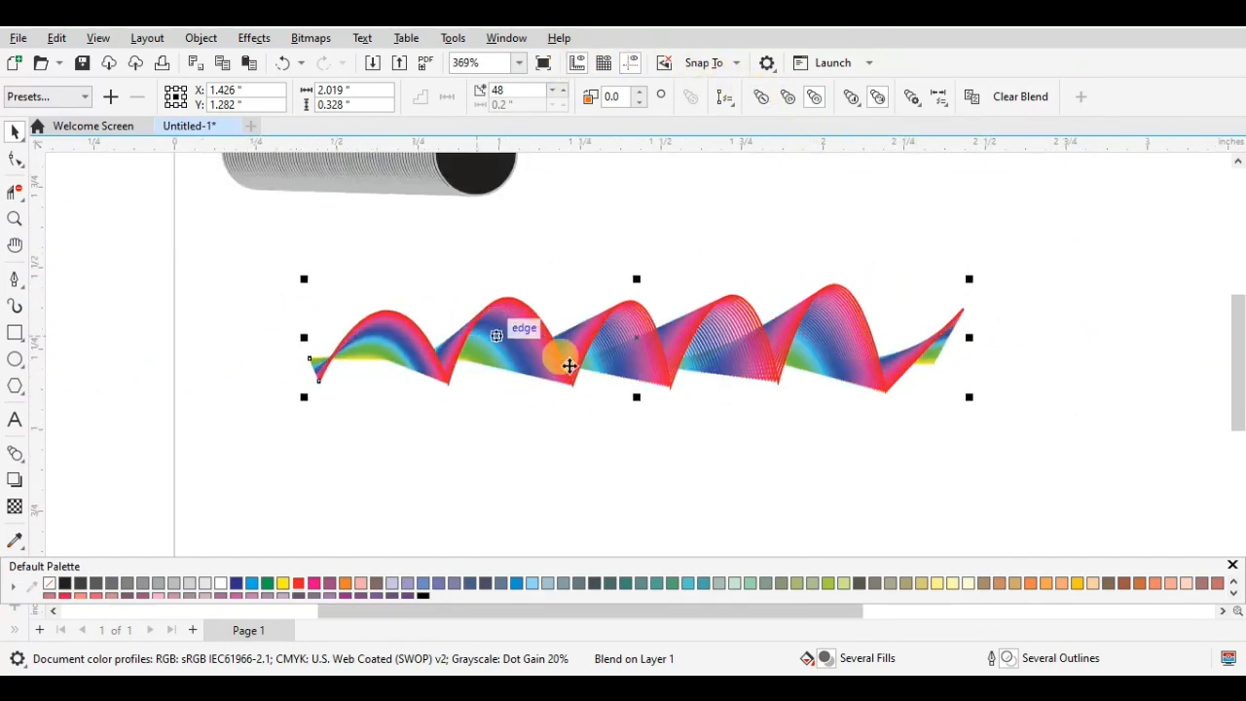
pyautogui.moveTo(635, 352)
pyautogui.mouseDown()
pyautogui.moveTo(647, 362)
pyautogui.moveTo(623, 368)
pyautogui.mouseUp()
pyautogui.moveTo(978, 288); pyautogui.dragTo(761, 378)
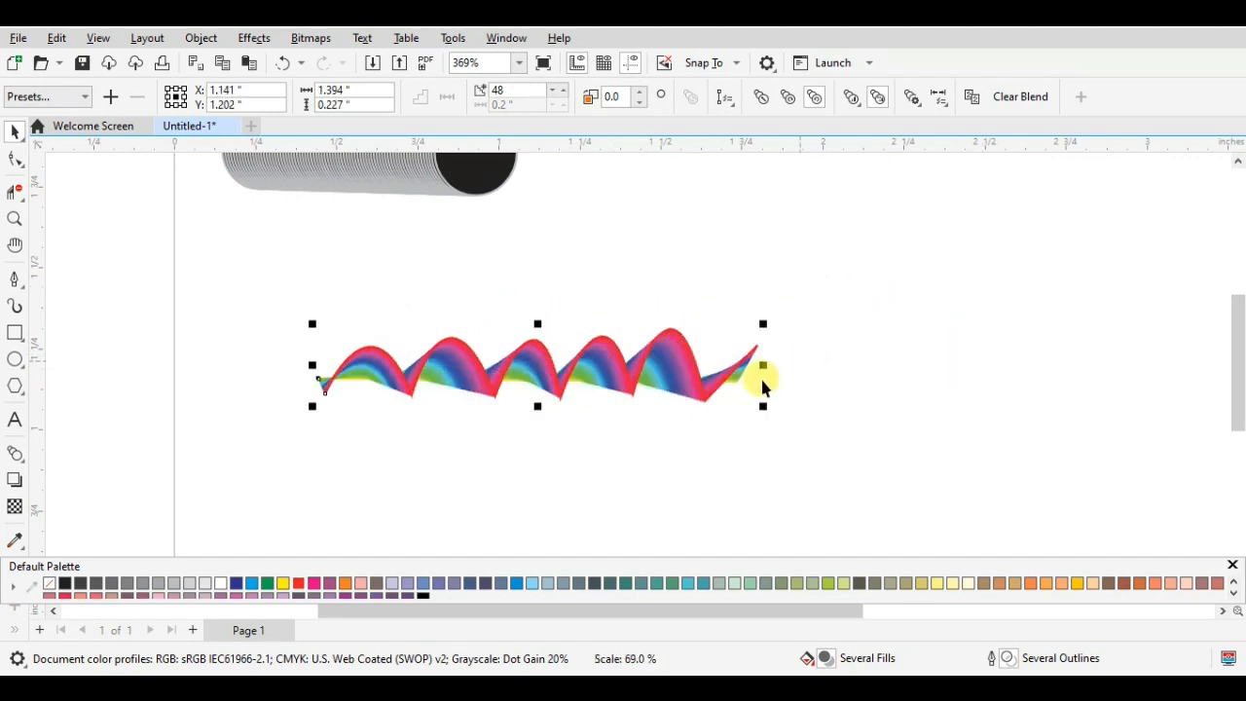
# - Scale the rainbow line blend down to about 0.50 by 0.08 inches and move it up and to the right
pyautogui.click(564, 368)
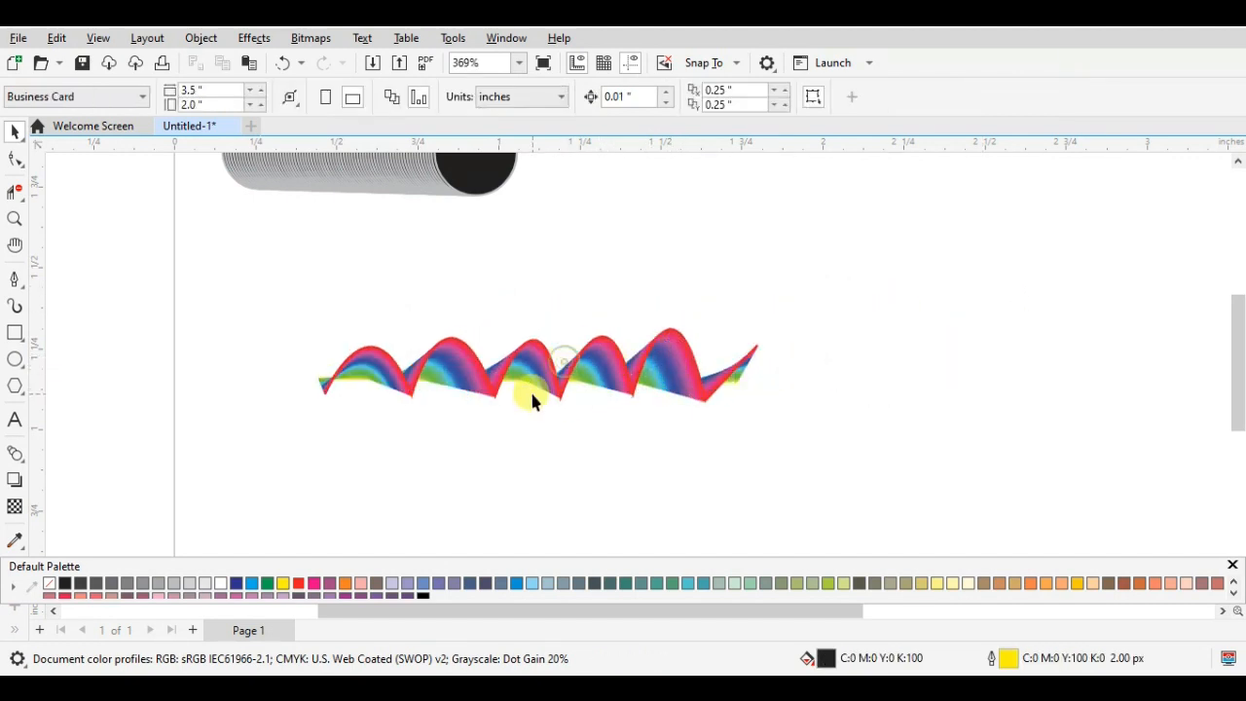
pyautogui.scroll(3, 532, 399)
pyautogui.click(546, 345)
pyautogui.scroll(1, 545, 341)
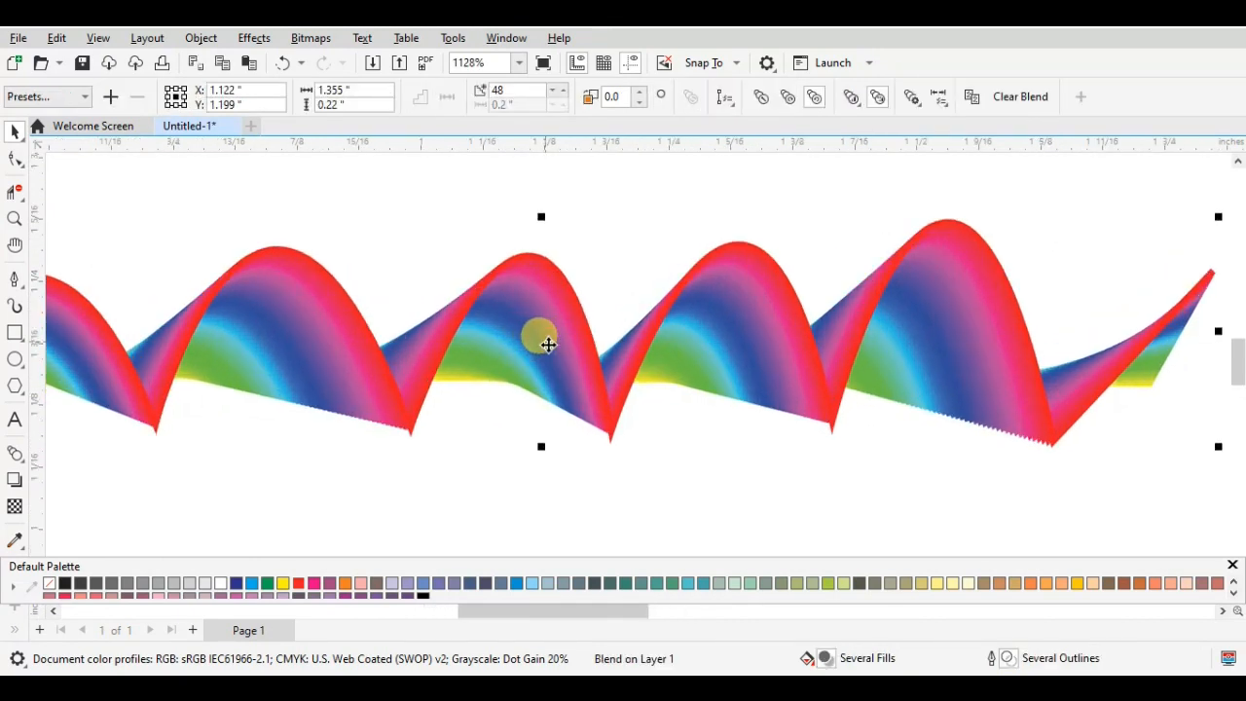
pyautogui.scroll(-2, 545, 341)
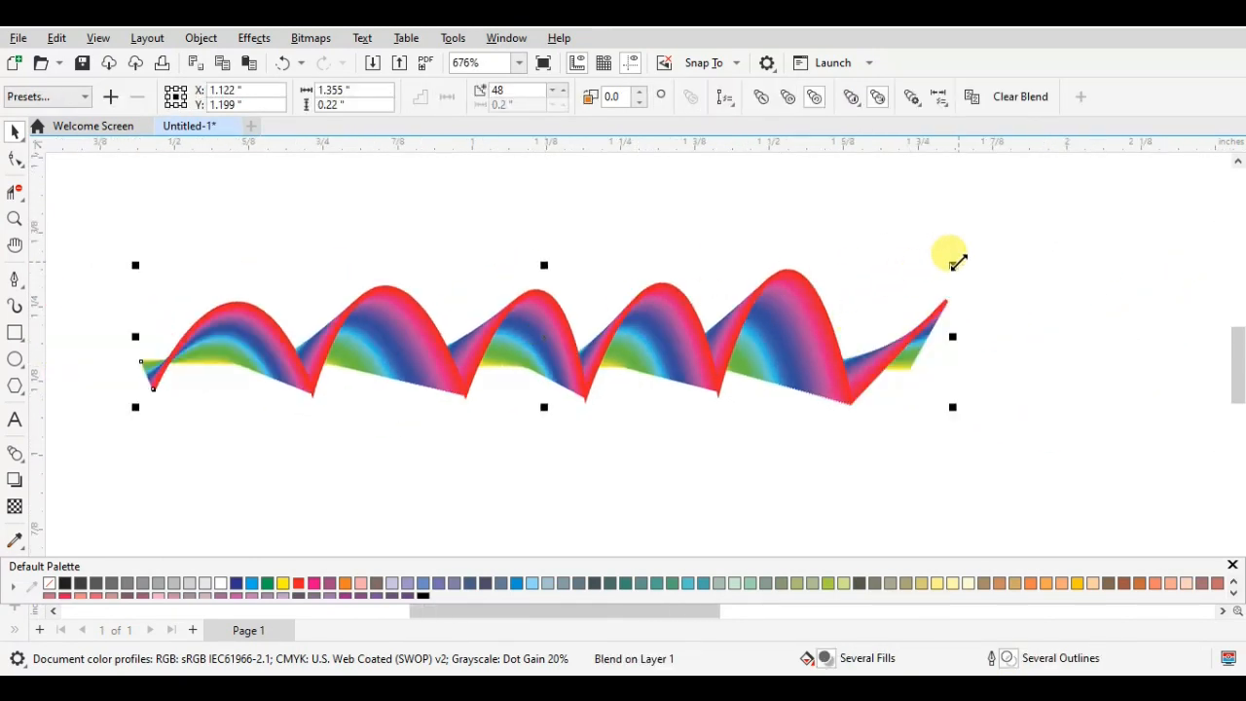
pyautogui.moveTo(952, 264); pyautogui.dragTo(445, 347)
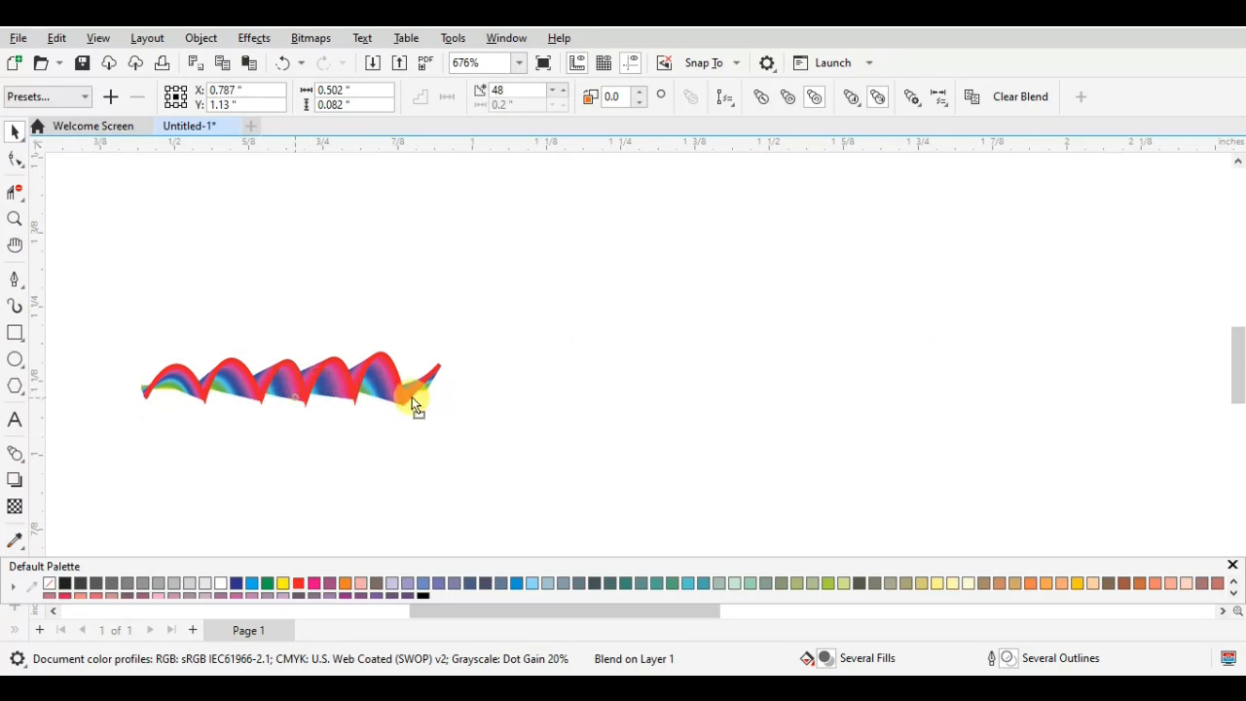
pyautogui.moveTo(417, 404); pyautogui.dragTo(609, 262)
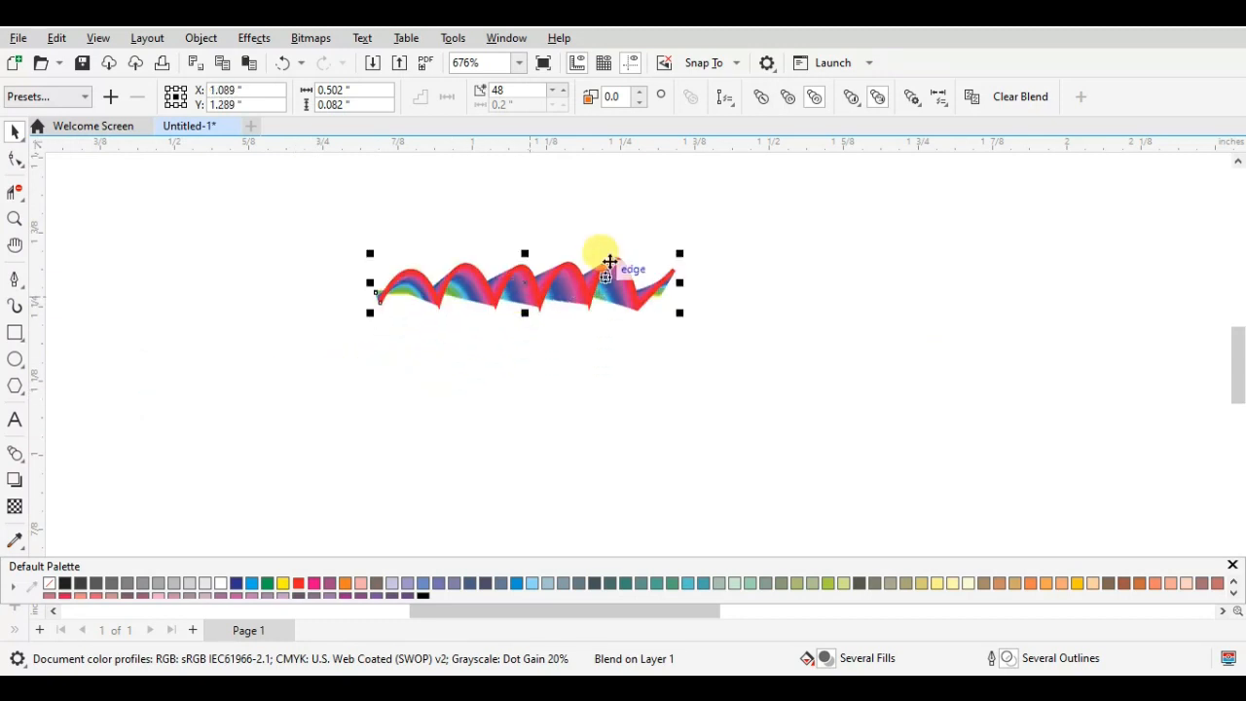
# - Reduce the small rainbow blend to 11 steps
pyautogui.click(550, 90)
pyautogui.click(550, 89)
pyautogui.click(550, 90)
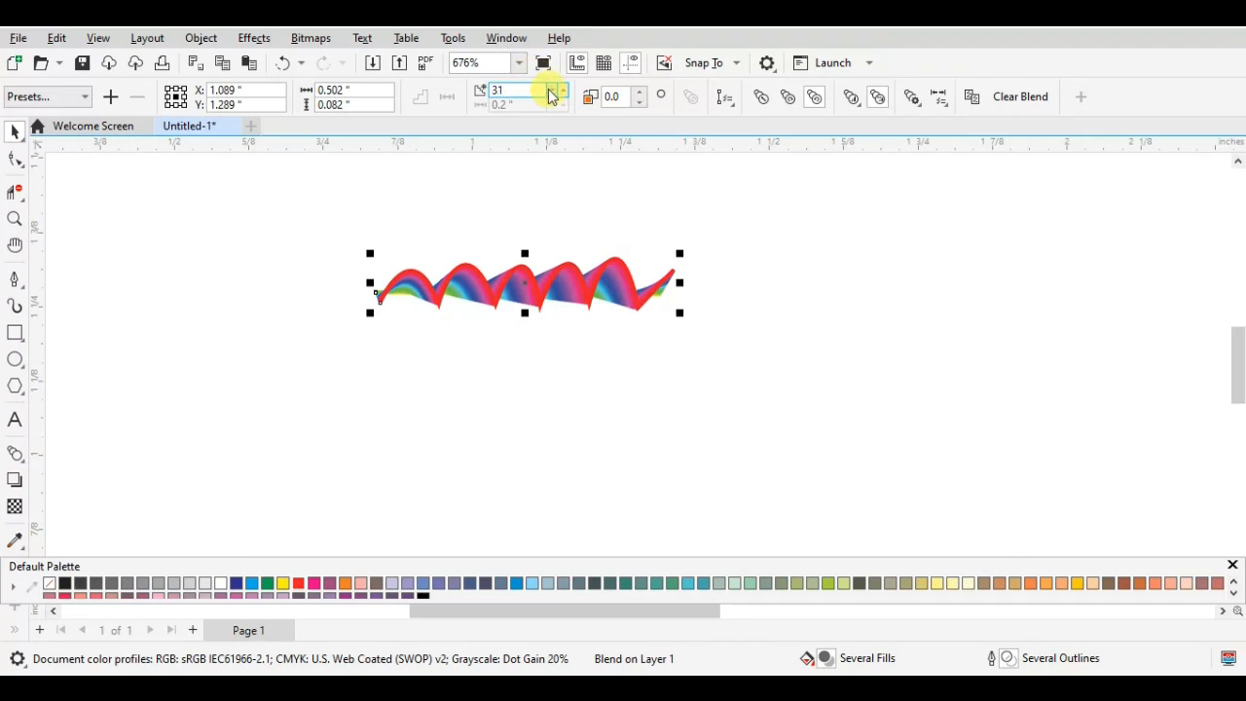
pyautogui.click(549, 95)
pyautogui.click(549, 95)
pyautogui.click(549, 94)
pyautogui.click(551, 94)
pyautogui.click(551, 95)
pyautogui.click(551, 94)
pyautogui.click(550, 94)
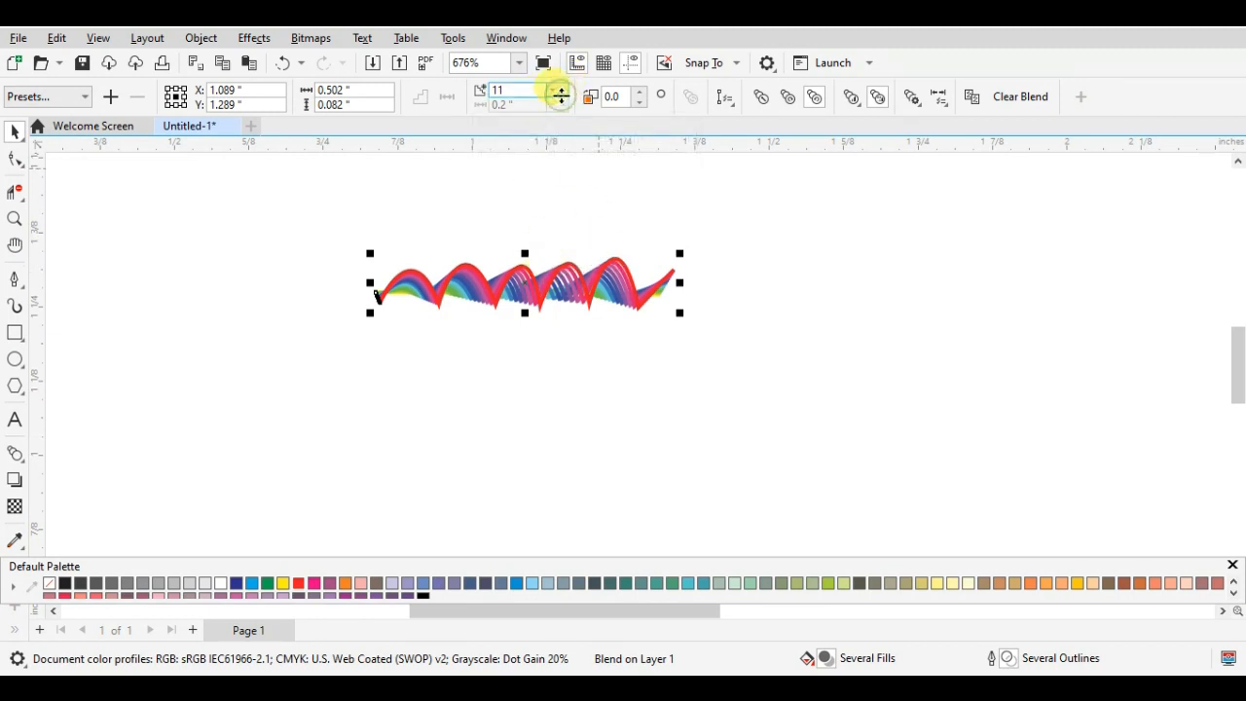
# - Set the rainbow blend to 20 steps and enlarge it to about 0.92 by 0.15 inches
pyautogui.click(563, 89)
pyautogui.click(564, 88)
pyautogui.click(563, 89)
pyautogui.click(563, 88)
pyautogui.click(563, 88)
pyautogui.click(564, 89)
pyautogui.click(564, 89)
pyautogui.click(564, 89)
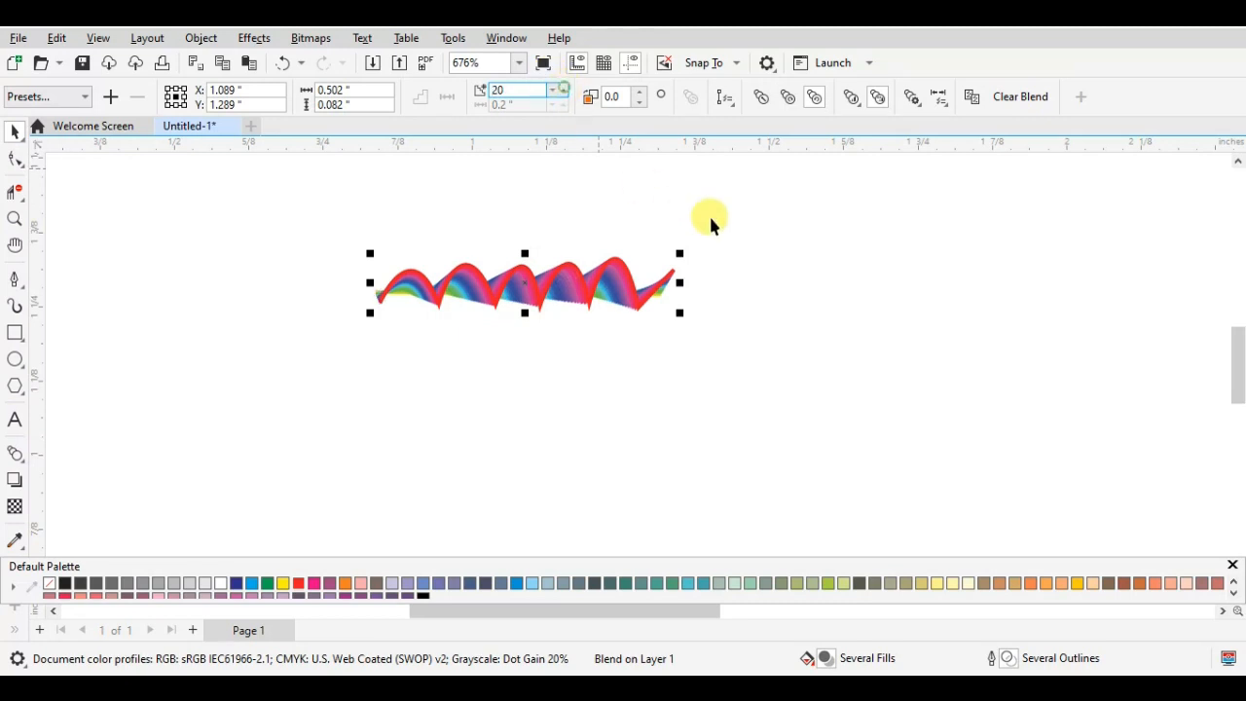
pyautogui.moveTo(679, 252); pyautogui.dragTo(641, 309)
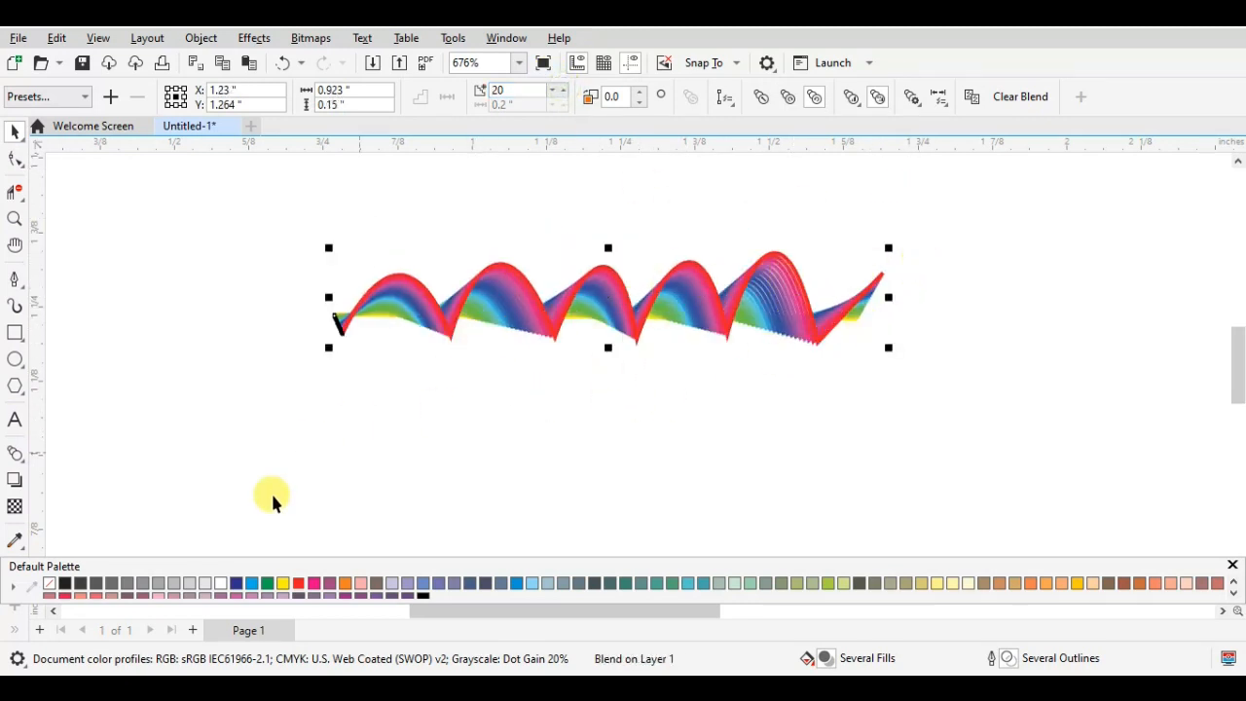
# - Recolour the blend's fill and outline in black and lighter greys, ending with 30% black for both
pyautogui.click(69, 585)
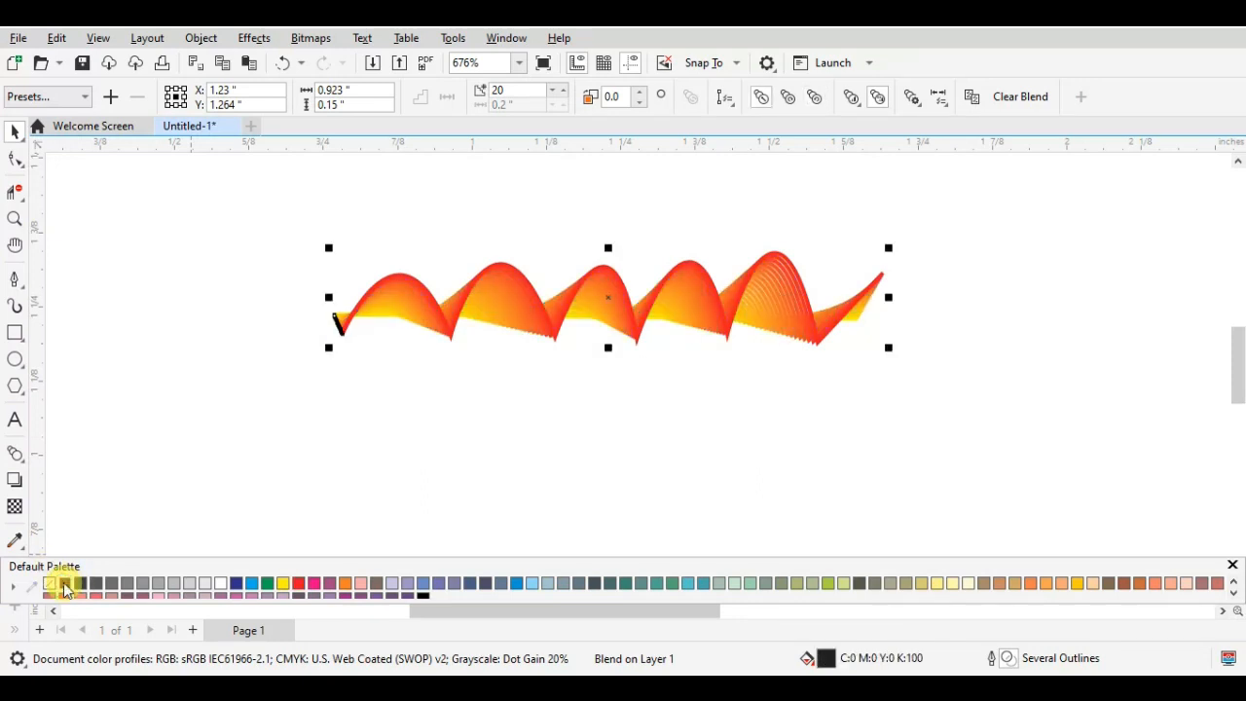
pyautogui.rightClick(65, 585)
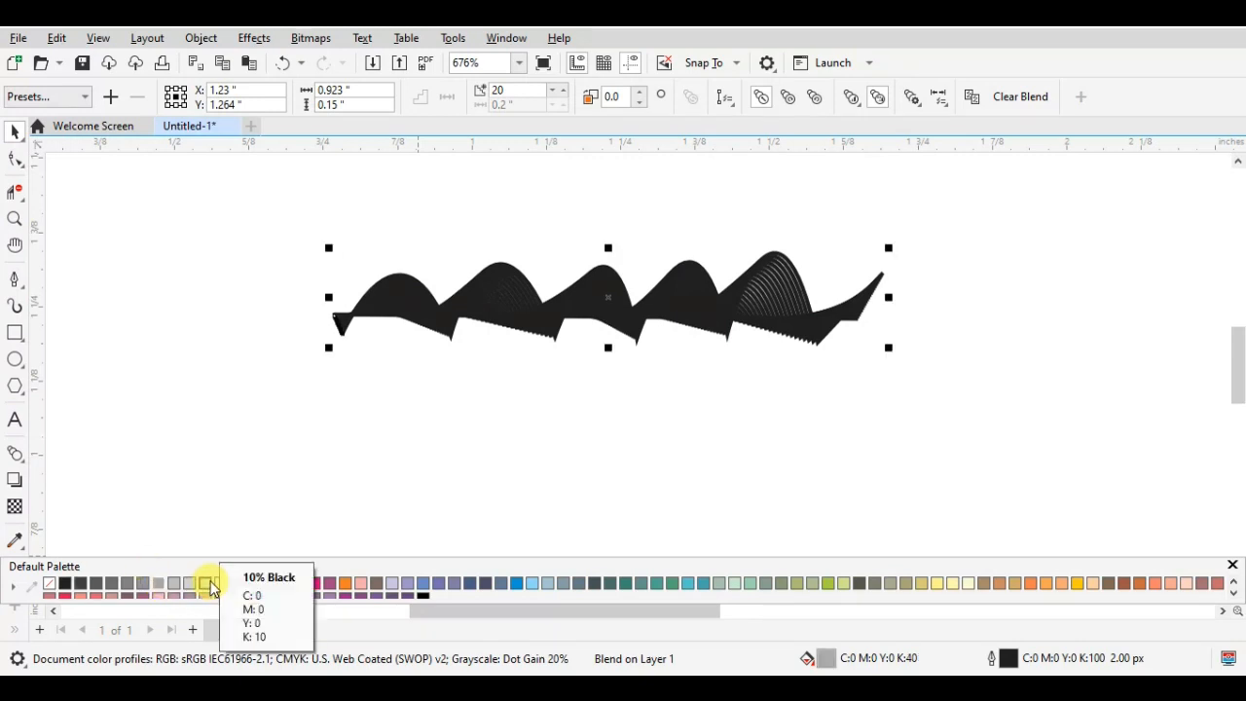
pyautogui.rightClick(206, 584)
pyautogui.rightClick(192, 584)
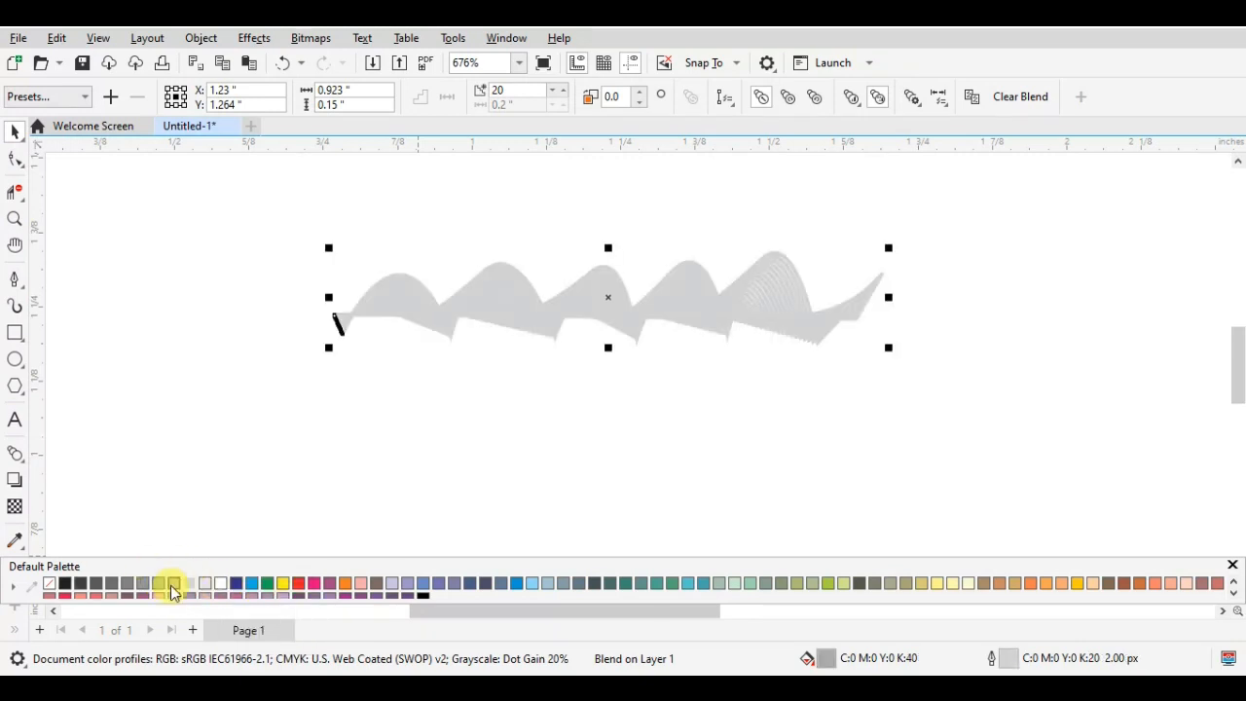
pyautogui.click(173, 584)
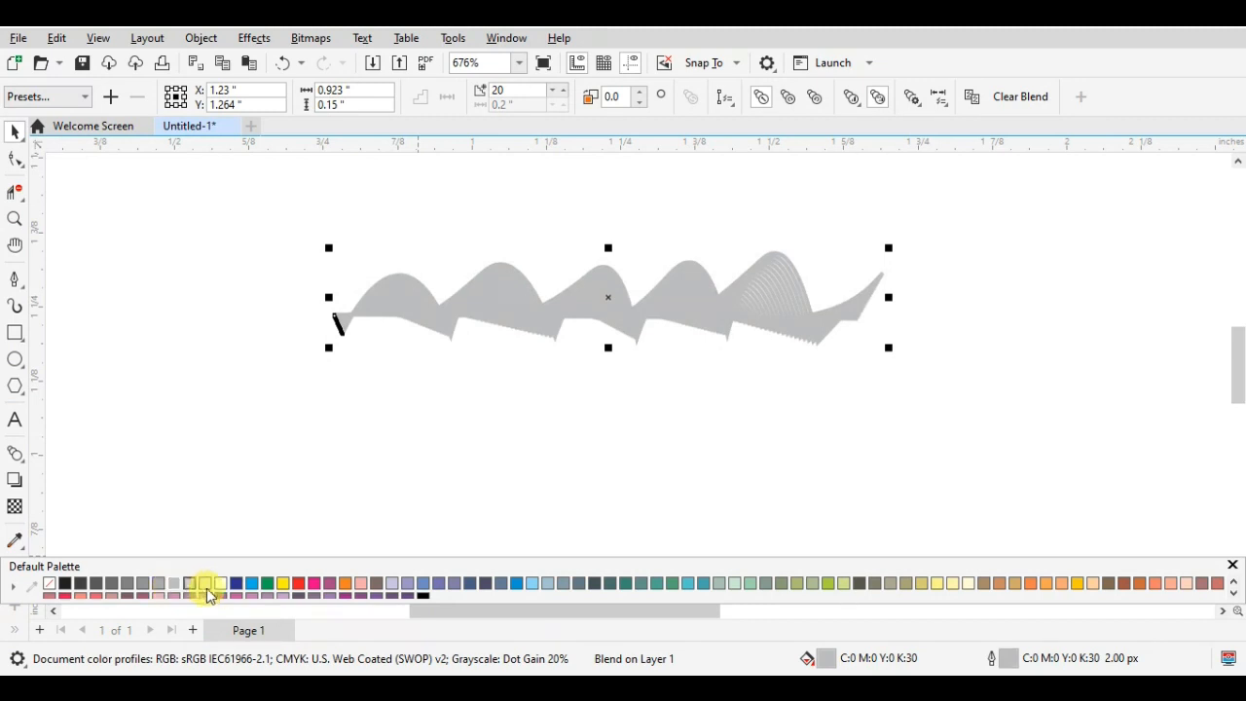
# - Try green and red outlines among others on the blend, ending with a lavender outline (C40 M40)
pyautogui.click(253, 584)
pyautogui.click(267, 583)
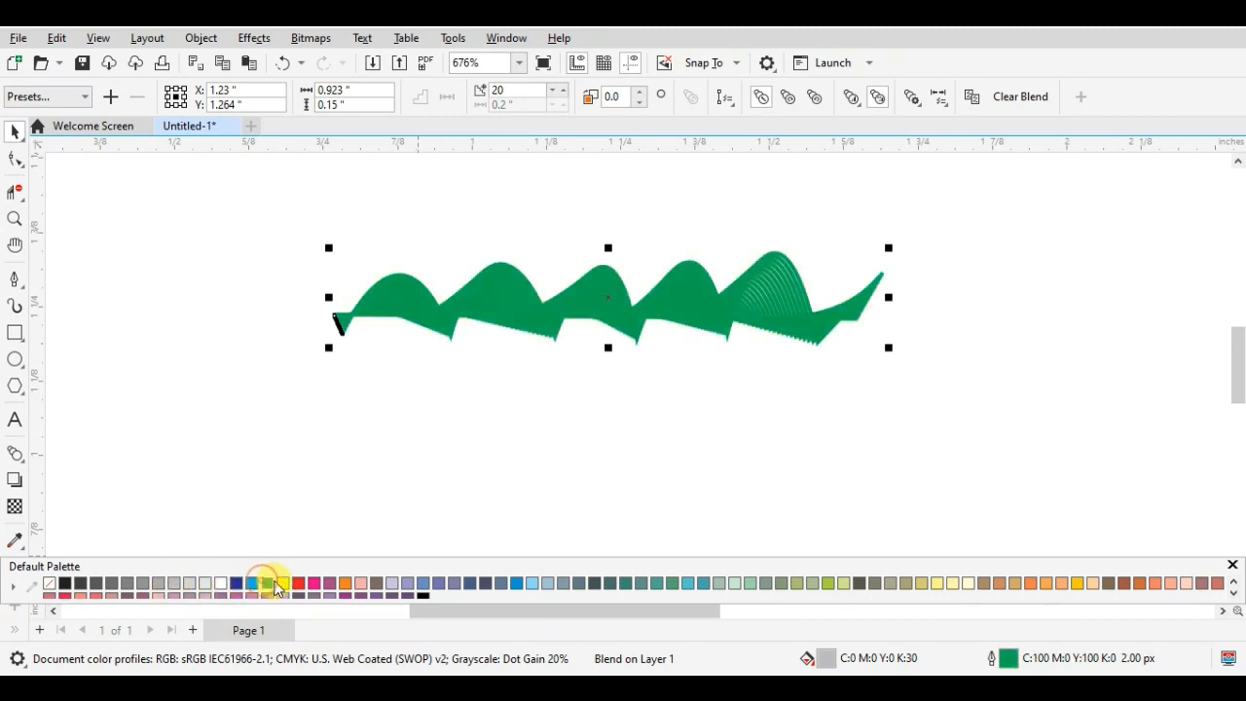
pyautogui.click(297, 583)
pyautogui.click(360, 582)
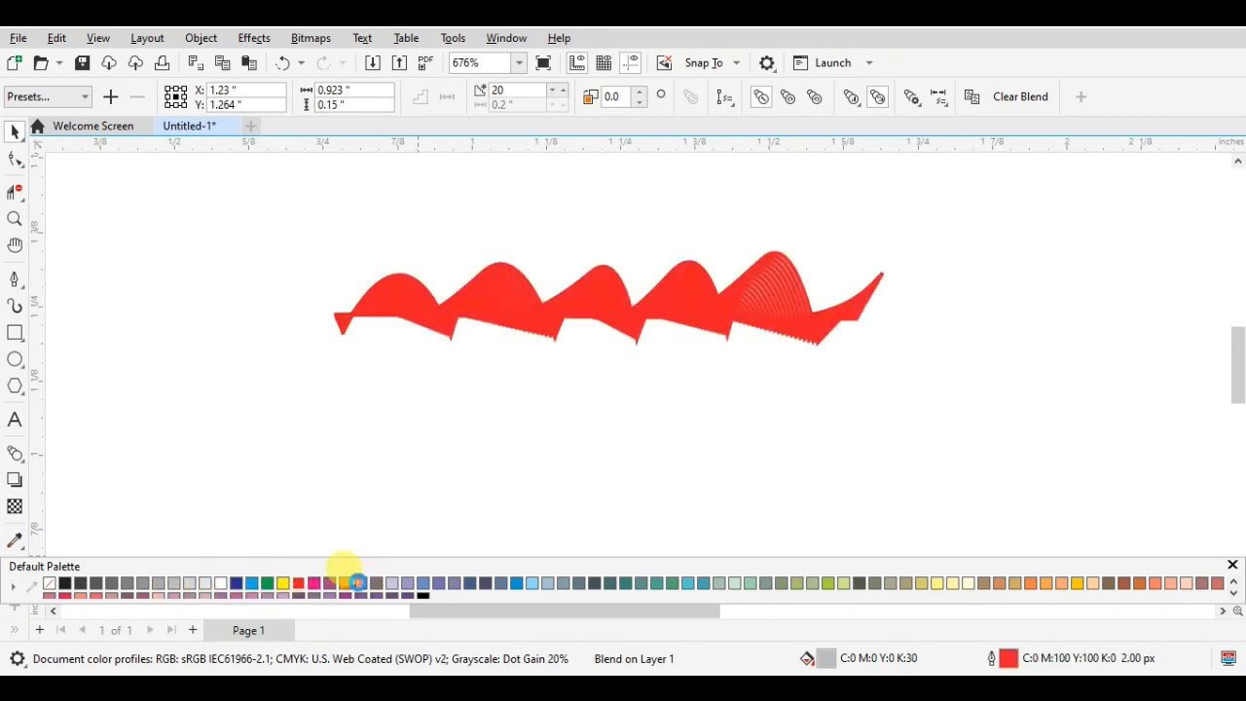
pyautogui.click(406, 584)
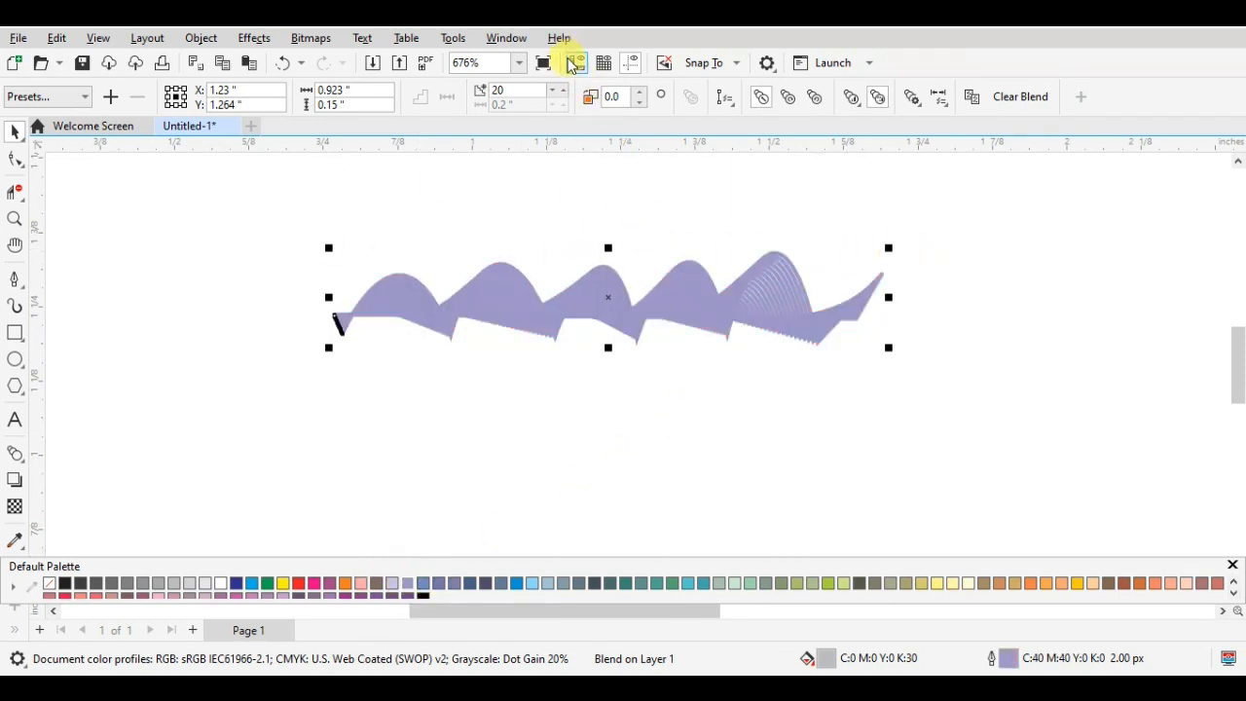
# - Set the lavender blend to 27 steps and compare clockwise and direct colour progressions, ending with counterclockwise
pyautogui.click(564, 87)
pyautogui.click(564, 88)
pyautogui.click(564, 87)
pyautogui.click(564, 87)
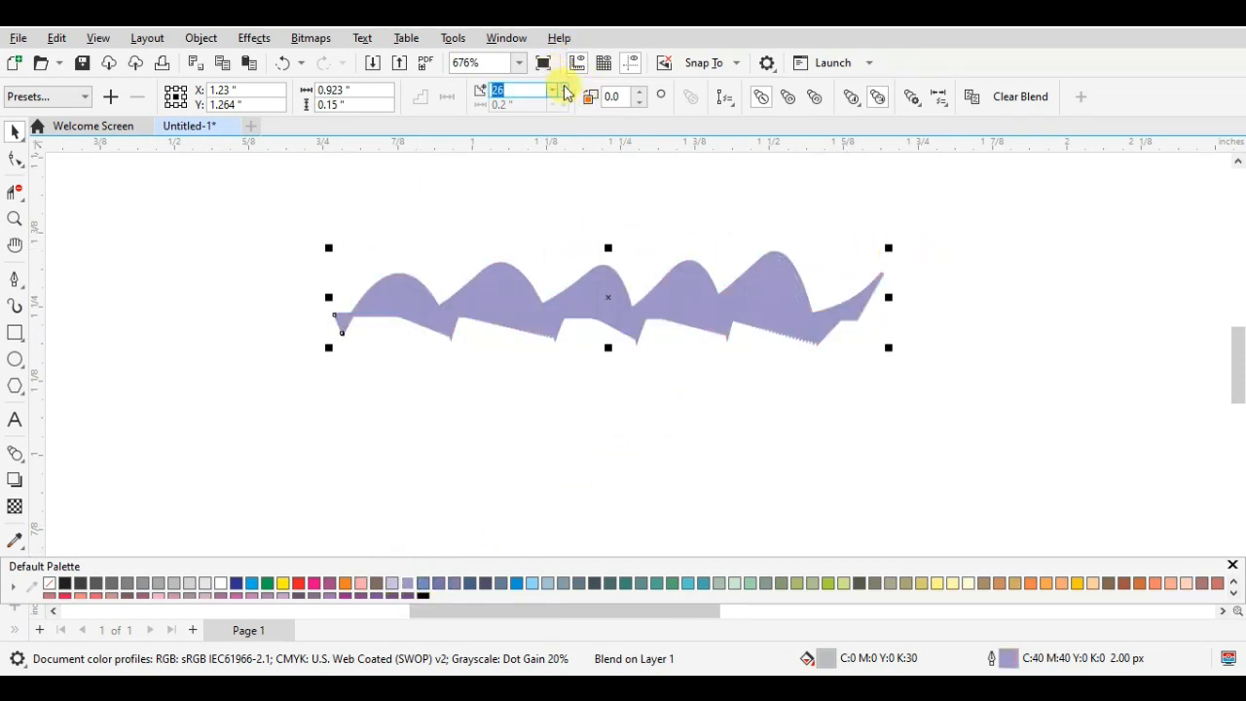
pyautogui.click(815, 96)
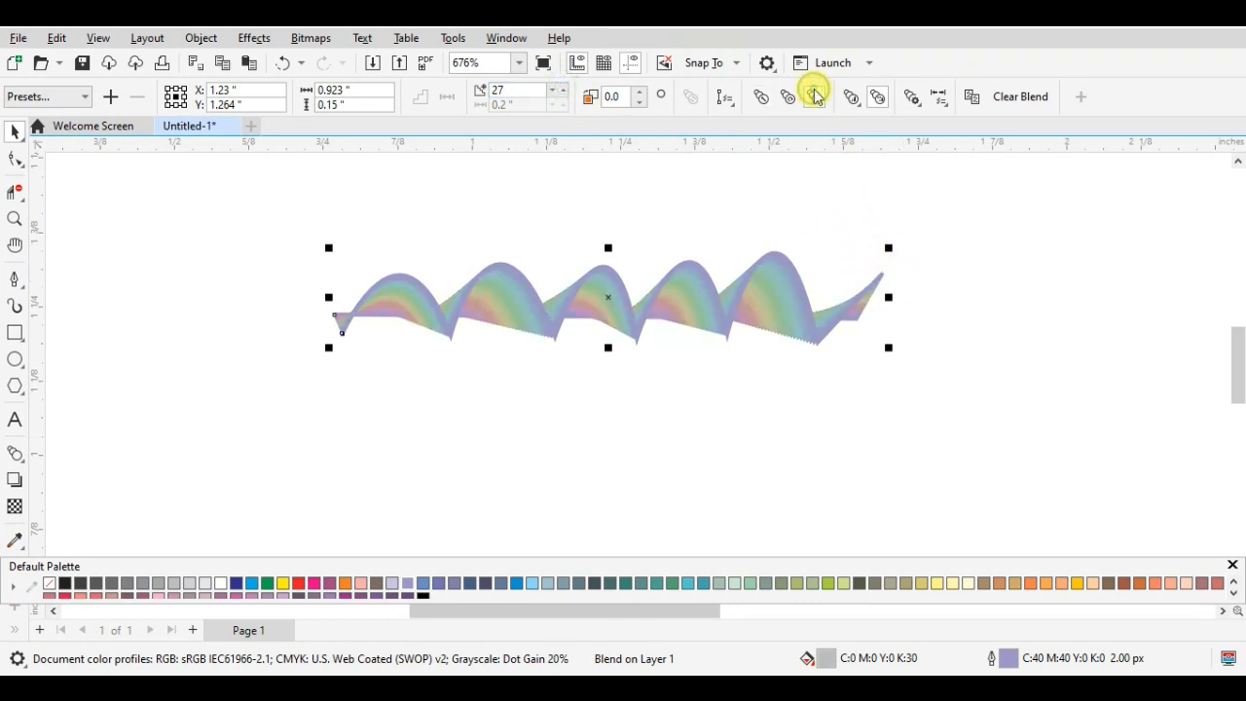
pyautogui.click(787, 97)
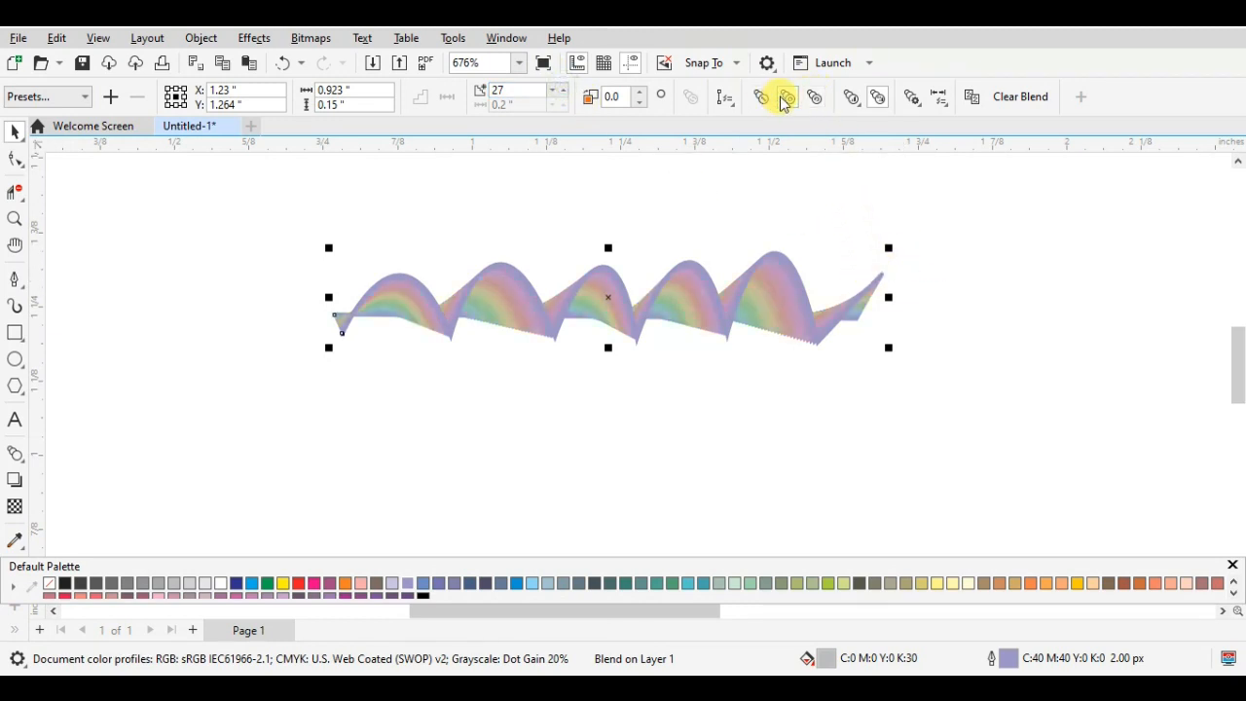
pyautogui.click(763, 97)
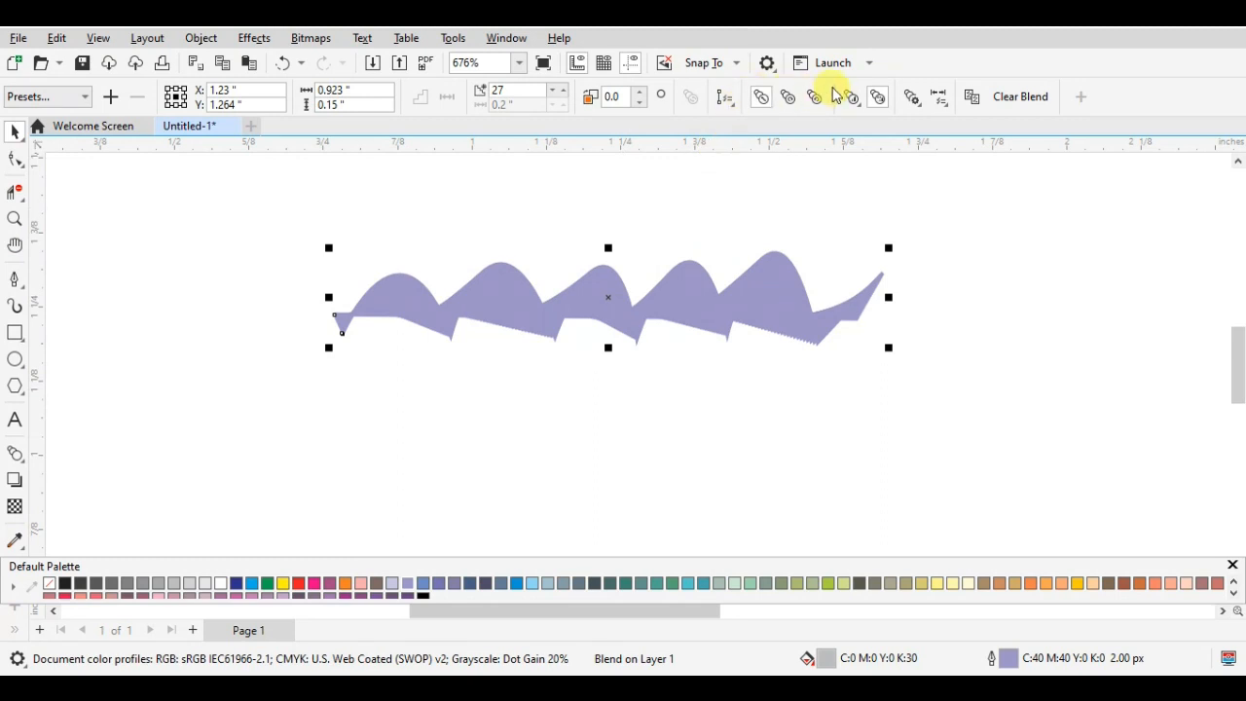
pyautogui.click(816, 96)
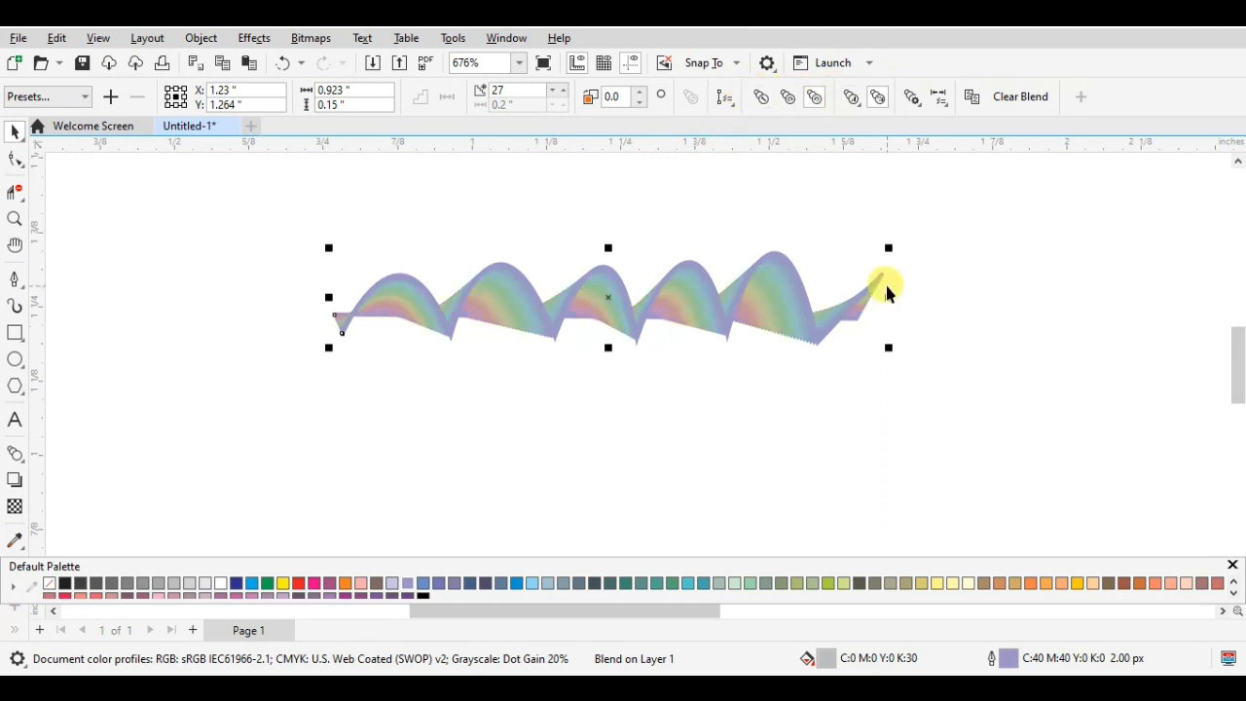
# - Move the line blend to the right of the ellipse blend and give it a yellow fill (Y100) and red outline (M100 Y100)
pyautogui.scroll(-3, 885, 281)
pyautogui.moveTo(807, 278); pyautogui.dragTo(890, 202)
pyautogui.click(284, 583)
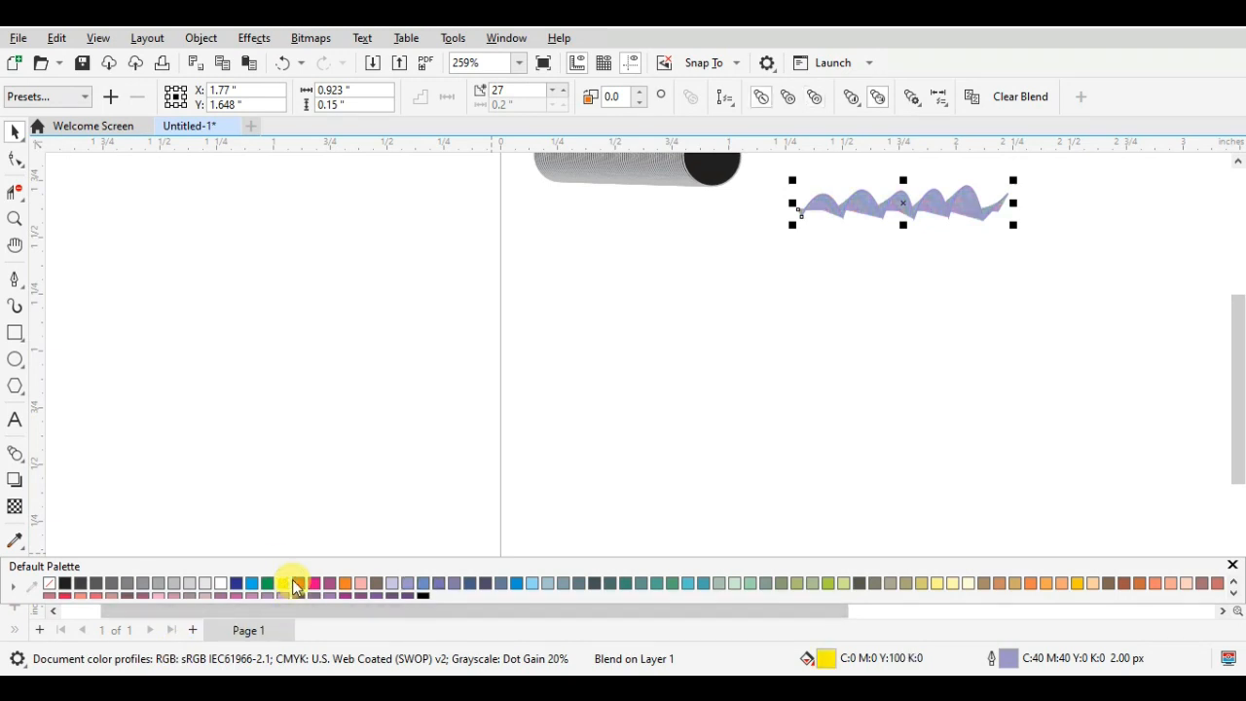
pyautogui.rightClick(297, 583)
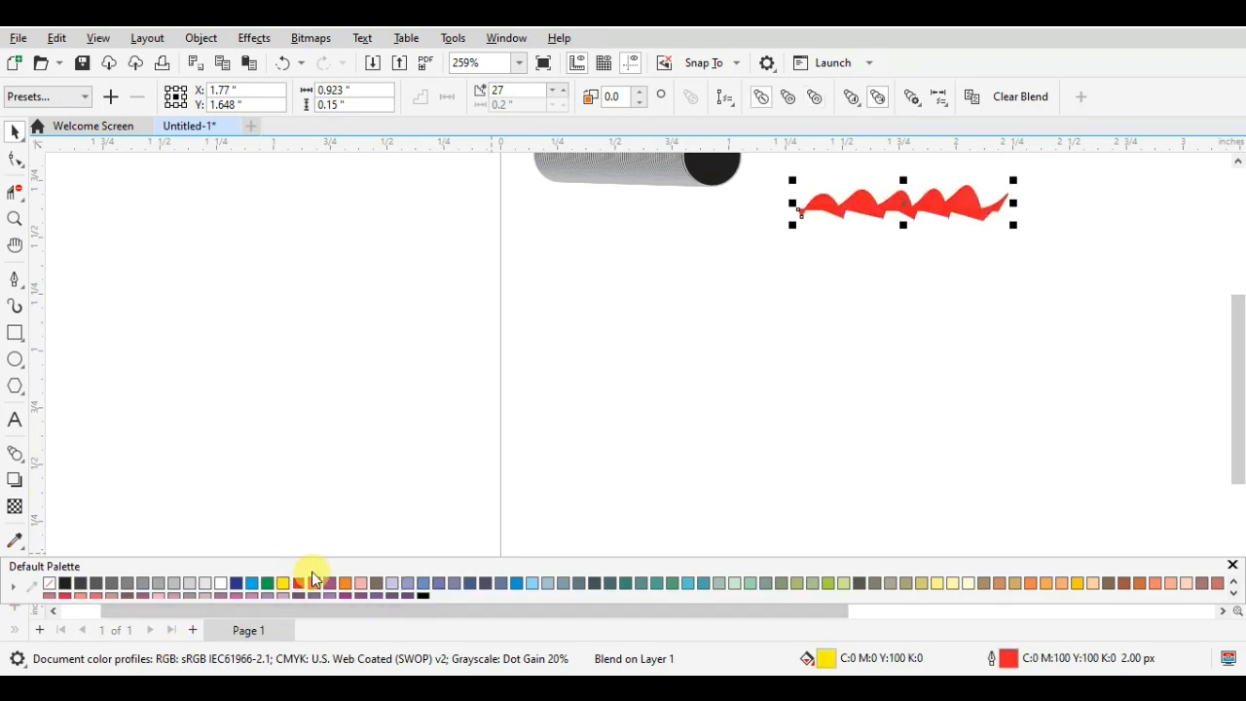
# - Apply a counterclockwise colour progression to the line blend and move it up beside the ellipse blend
pyautogui.click(815, 97)
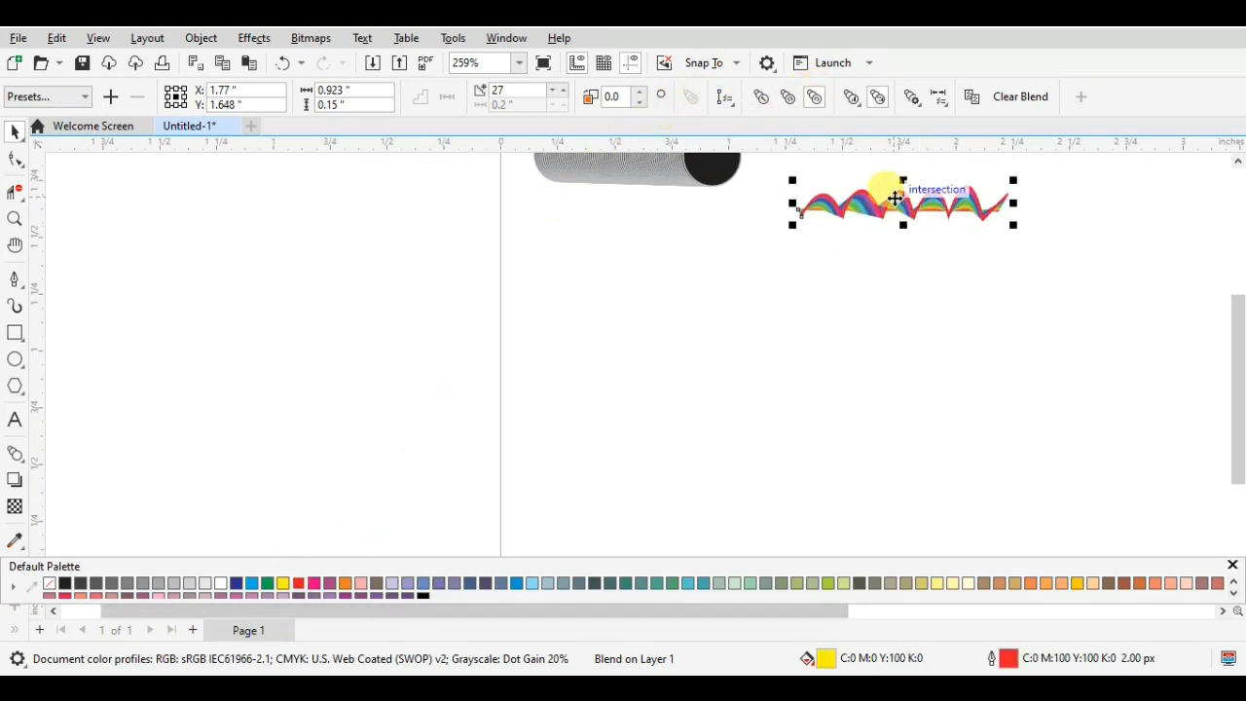
pyautogui.moveTo(1241, 338); pyautogui.dragTo(1238, 303)
pyautogui.moveTo(899, 324); pyautogui.dragTo(861, 276)
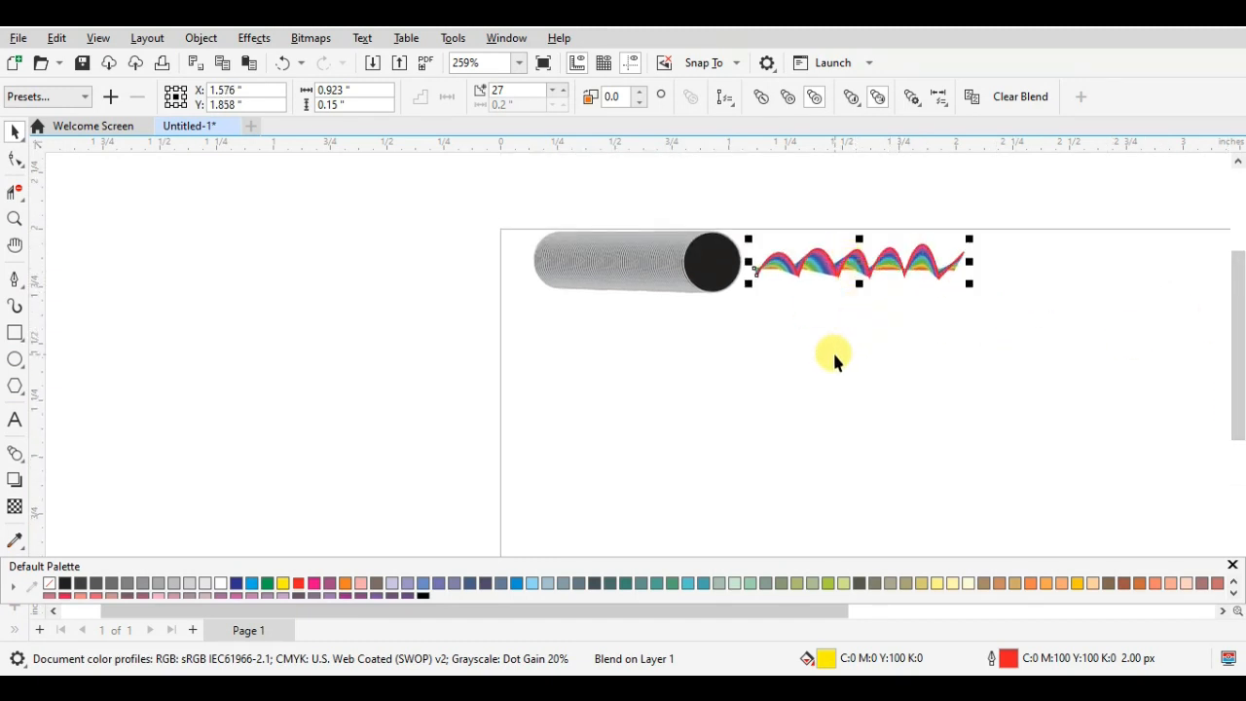
pyautogui.moveTo(796, 611); pyautogui.dragTo(872, 613)
pyautogui.moveTo(1234, 389)
pyautogui.mouseDown()
pyautogui.moveTo(1232, 426)
pyautogui.moveTo(1232, 403)
pyautogui.moveTo(1234, 414)
pyautogui.mouseUp()
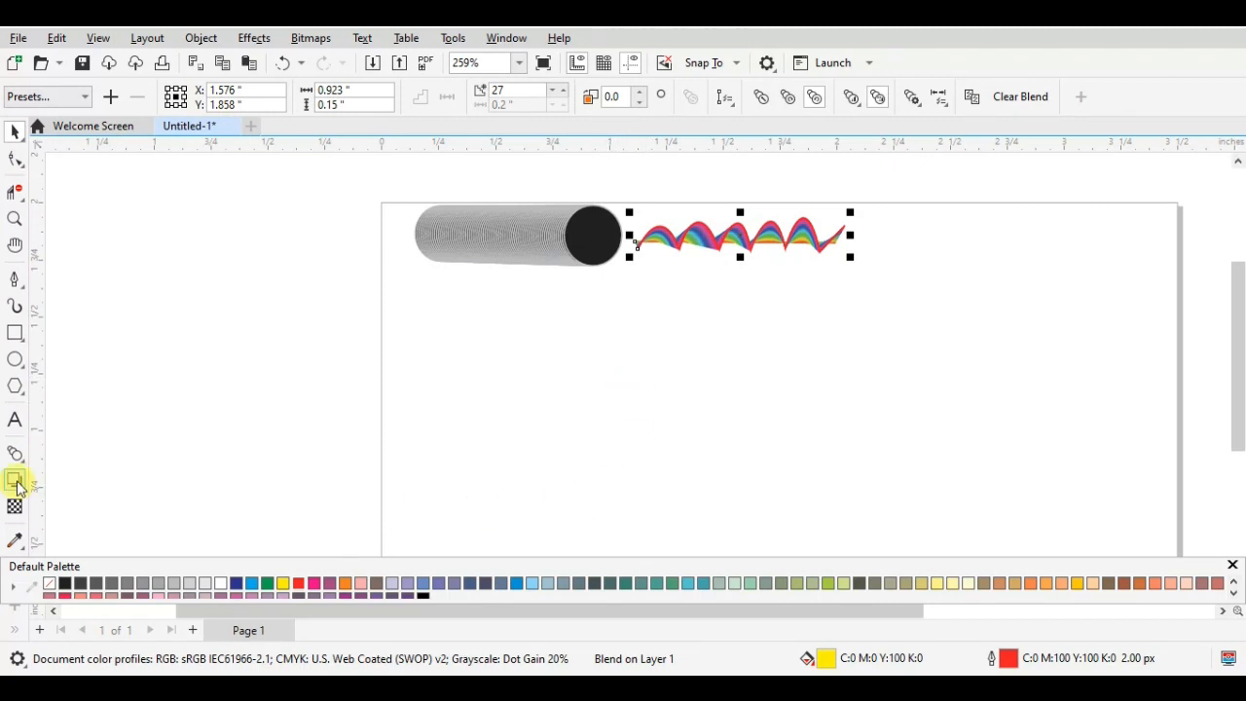
# - Draw a rectangle about 0.443 by 0.278 inches below the ellipse blend, with no outline and a red fill (M100 Y100)
pyautogui.click(16, 333)
pyautogui.moveTo(418, 374); pyautogui.dragTo(519, 436)
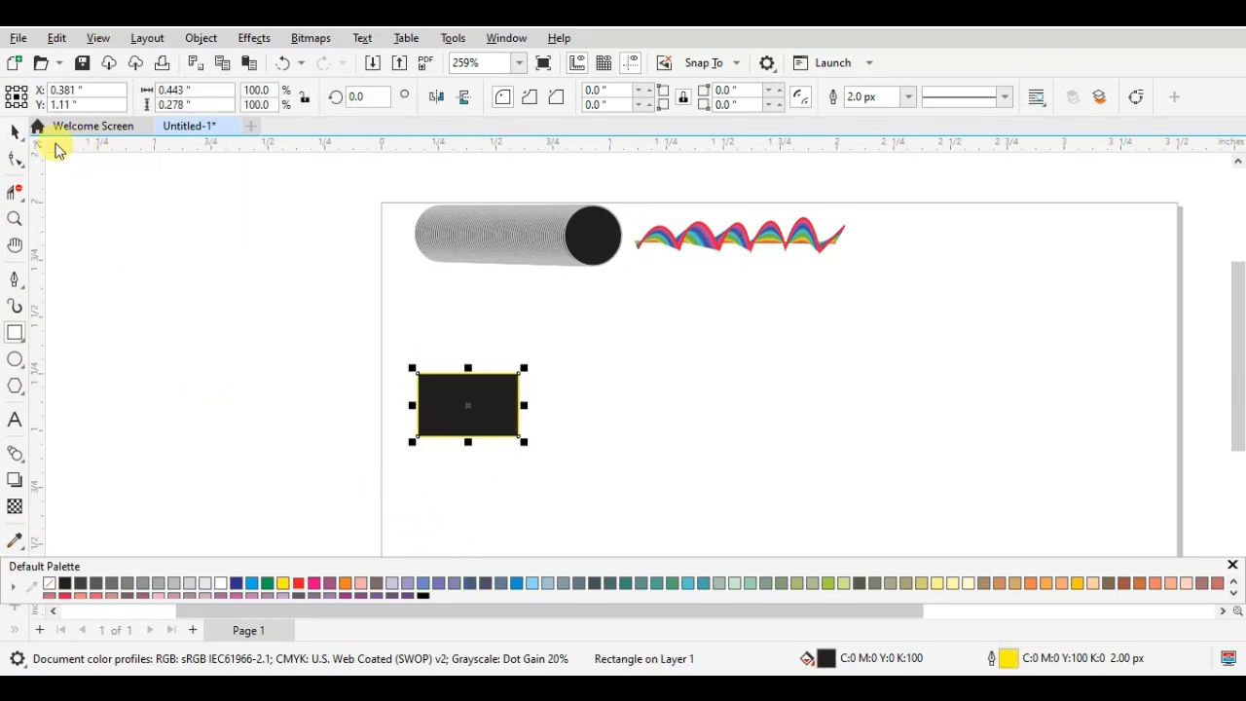
pyautogui.rightClick(49, 584)
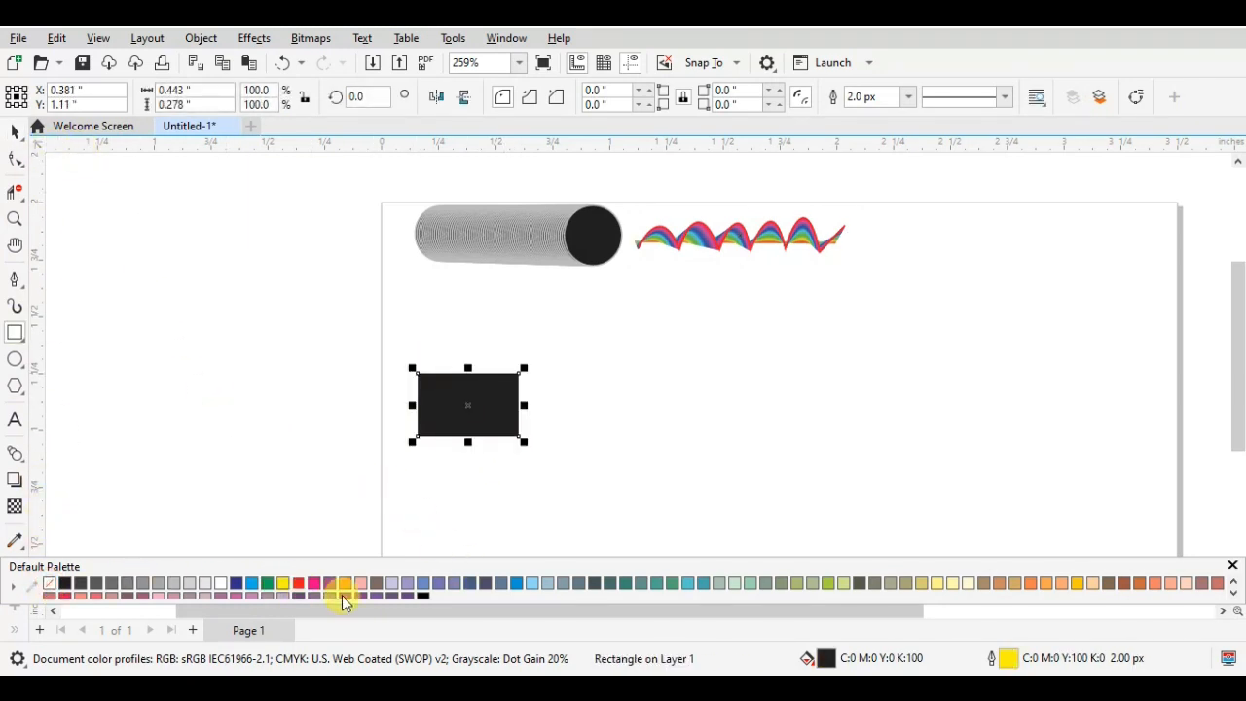
pyautogui.click(300, 583)
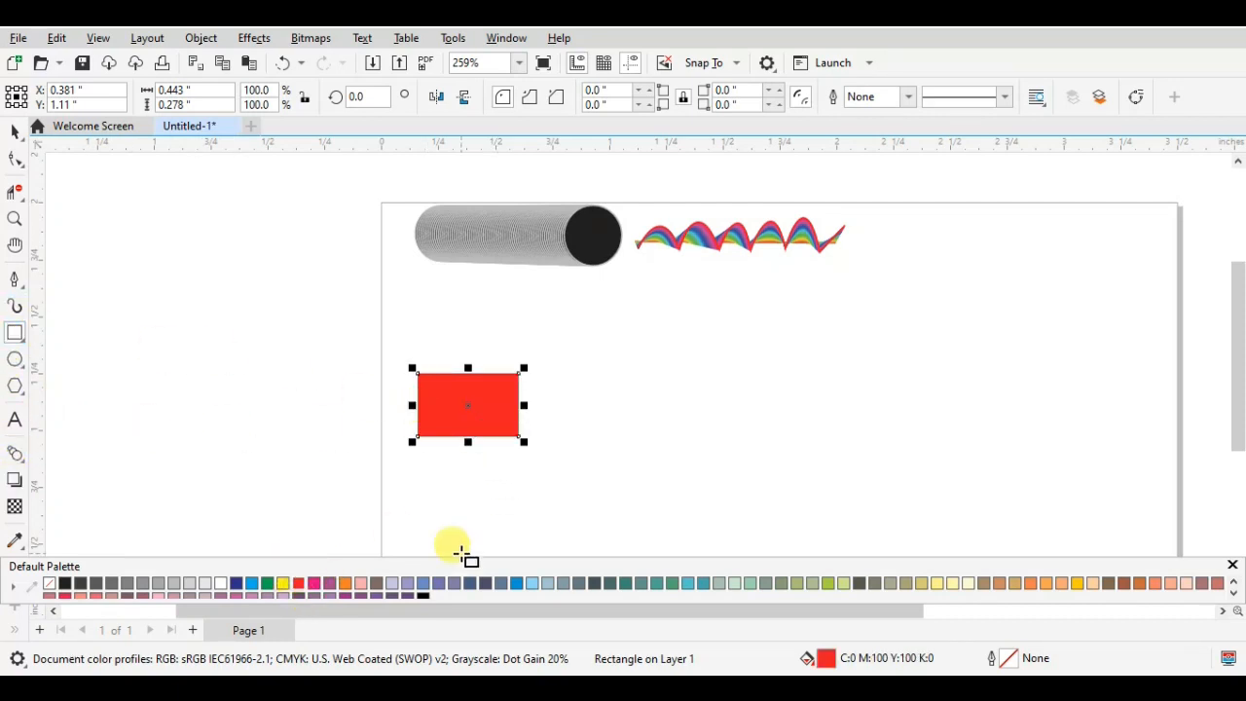
# - Copy the red rectangle, fill the copy blue (C100 M100) and place it to the right with a gap between them
pyautogui.press('space')
pyautogui.moveTo(470, 421); pyautogui.dragTo(576, 414)
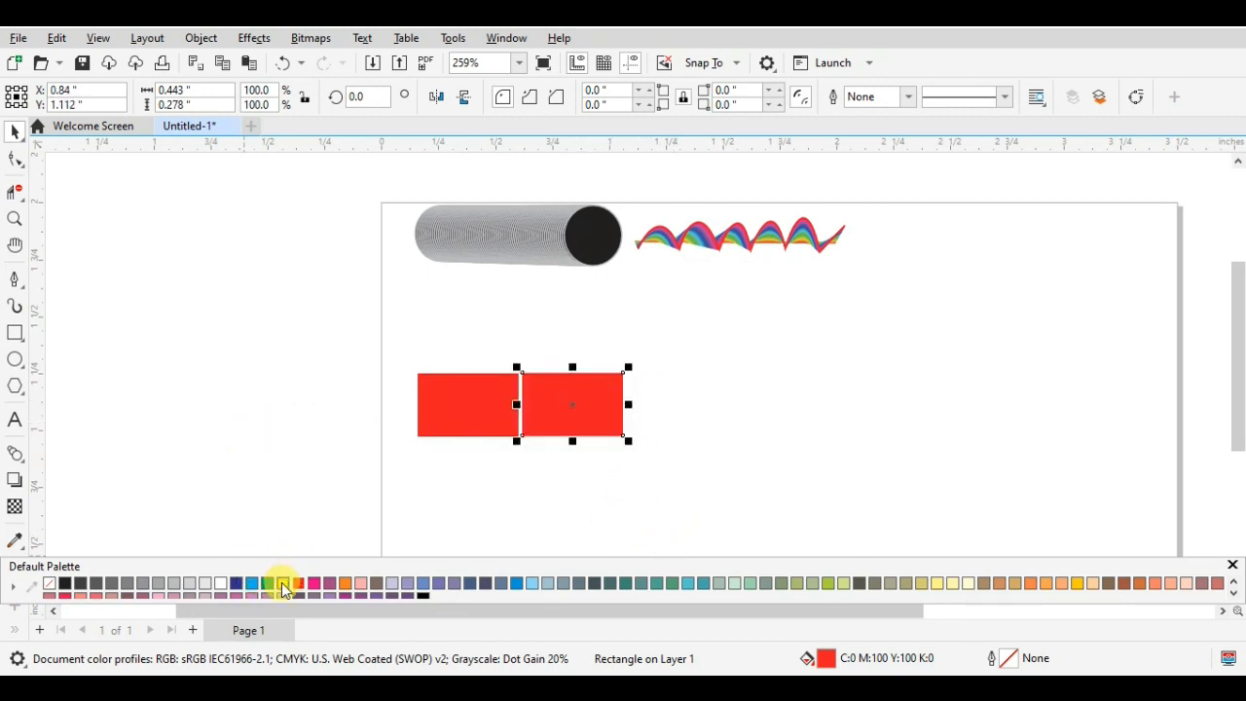
pyautogui.click(238, 583)
pyautogui.moveTo(570, 395); pyautogui.dragTo(671, 406)
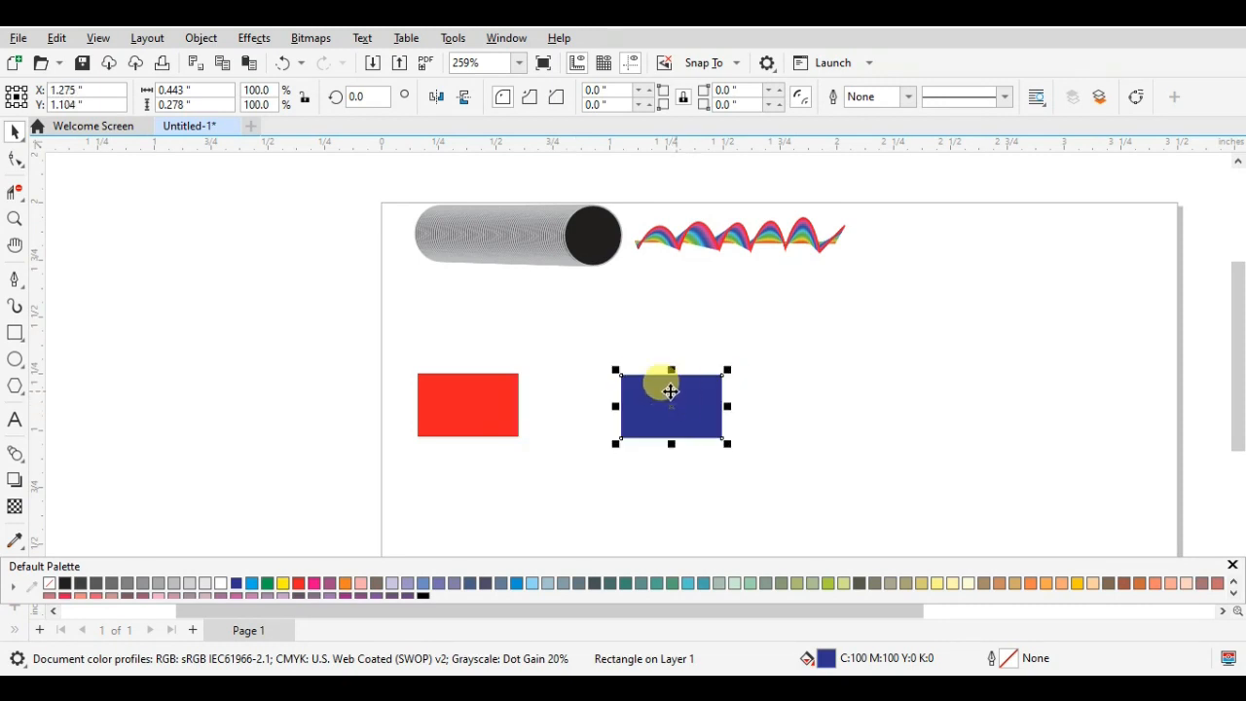
# - Blend the red rectangle into the blue one with the Blend tool and select the resulting blend
pyautogui.click(445, 409)
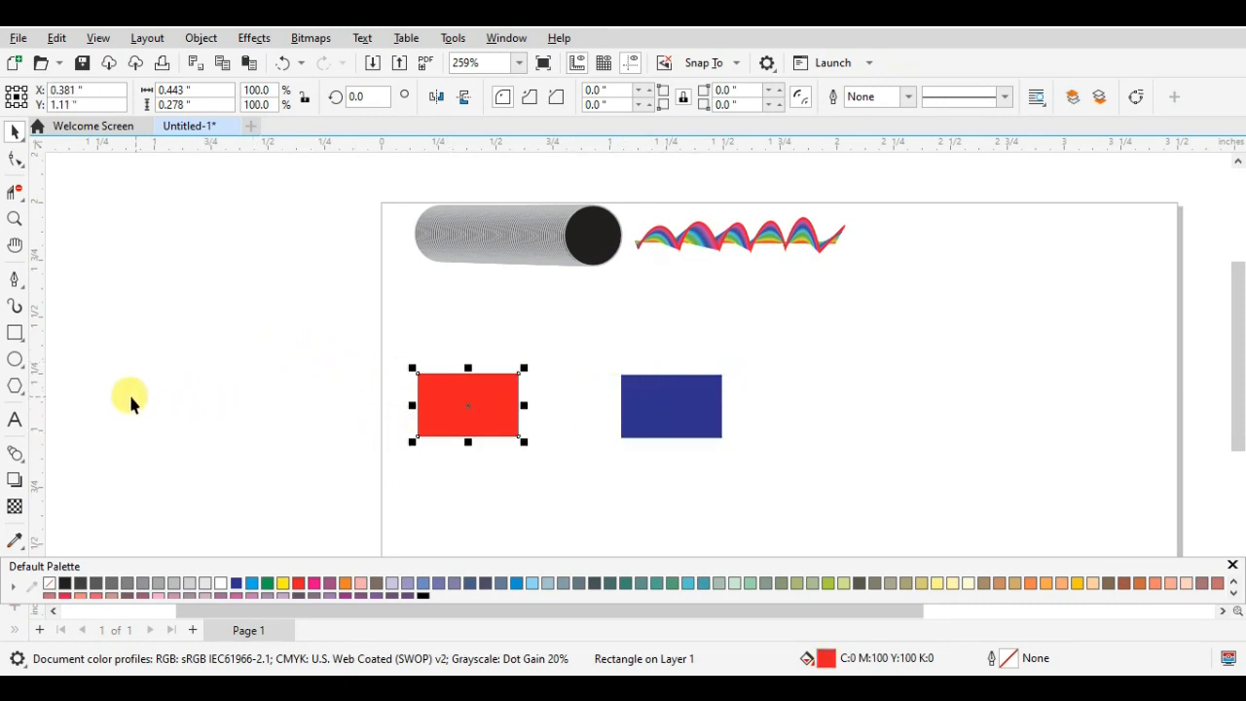
pyautogui.click(23, 463)
pyautogui.moveTo(467, 405); pyautogui.dragTo(713, 400)
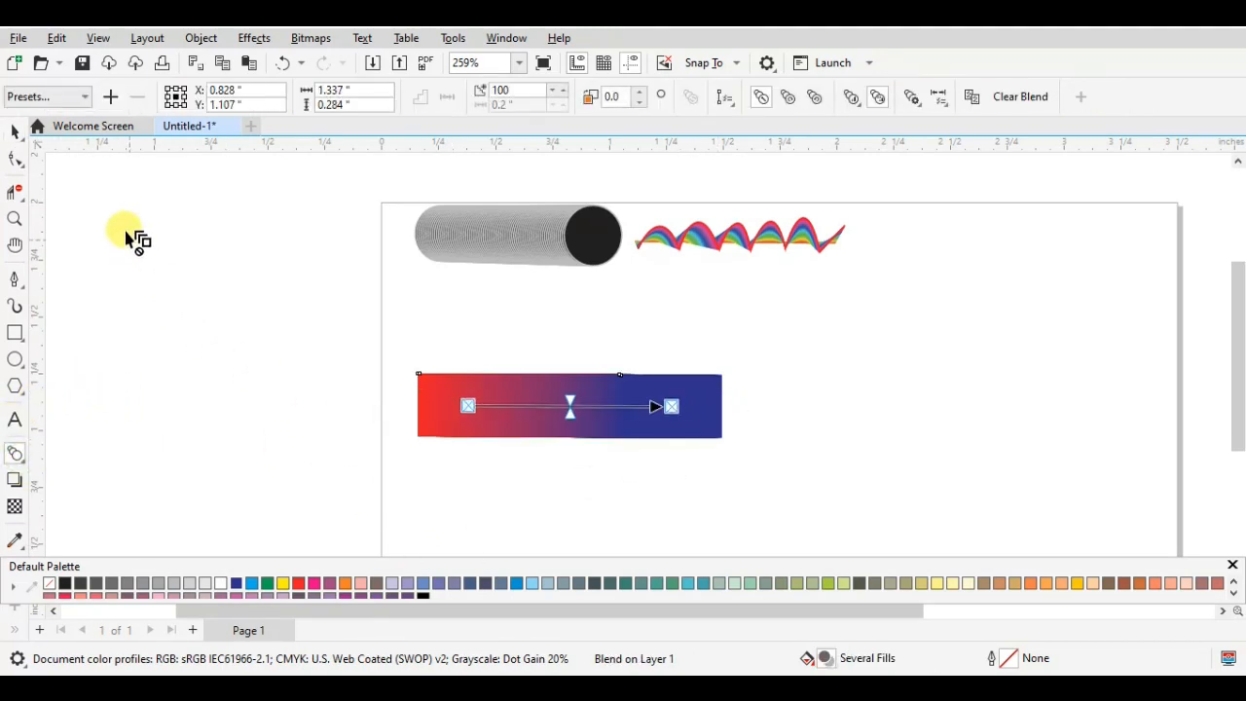
pyautogui.click(14, 129)
pyautogui.click(579, 403)
pyautogui.scroll(1, 584, 408)
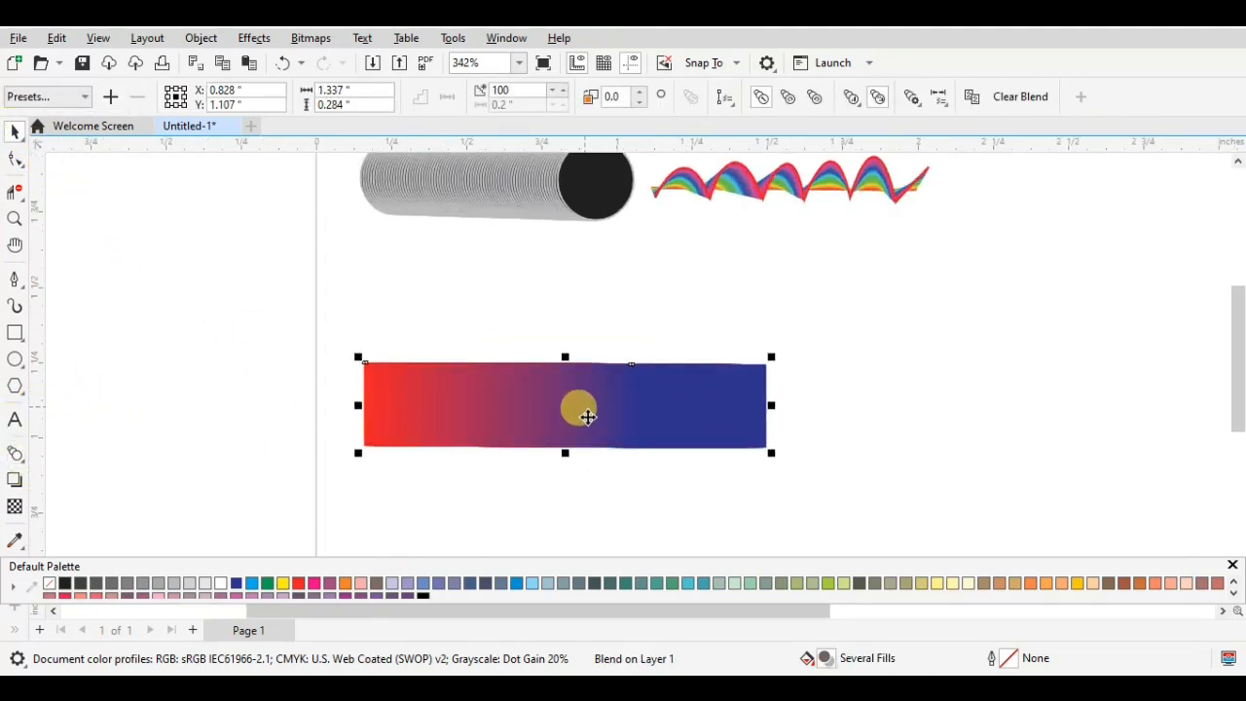
pyautogui.scroll(1, 557, 404)
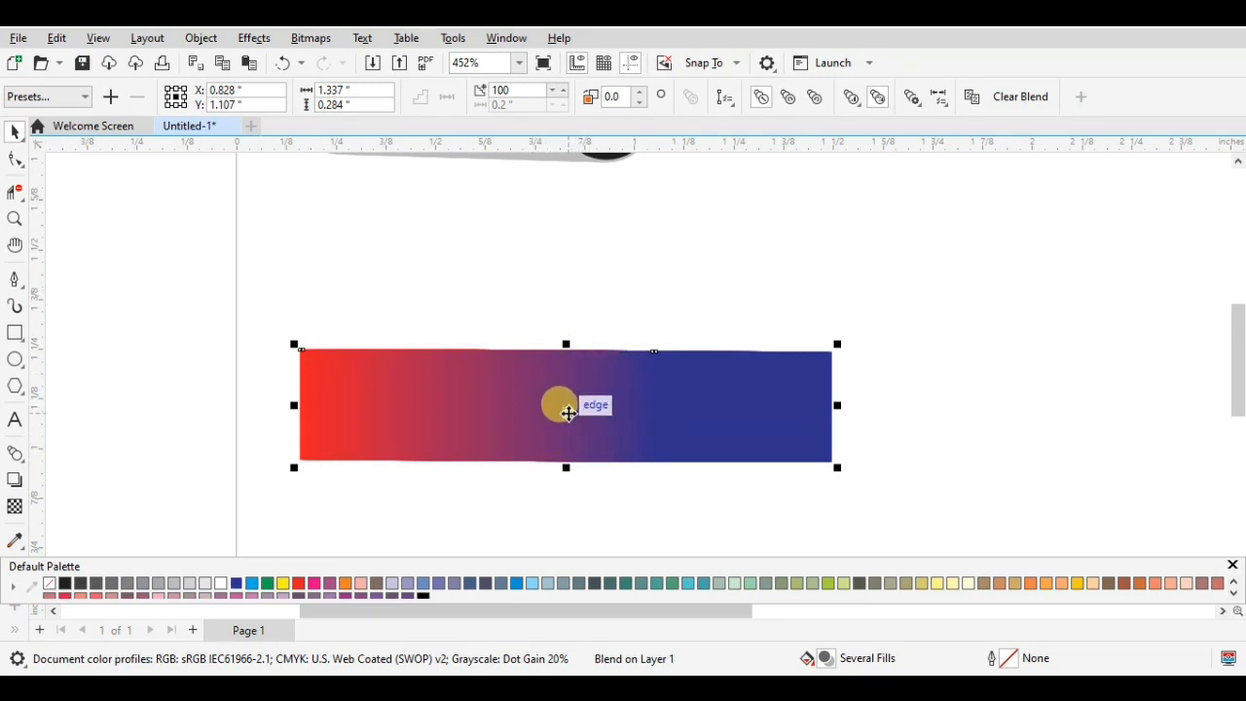
pyautogui.rightClick(566, 409)
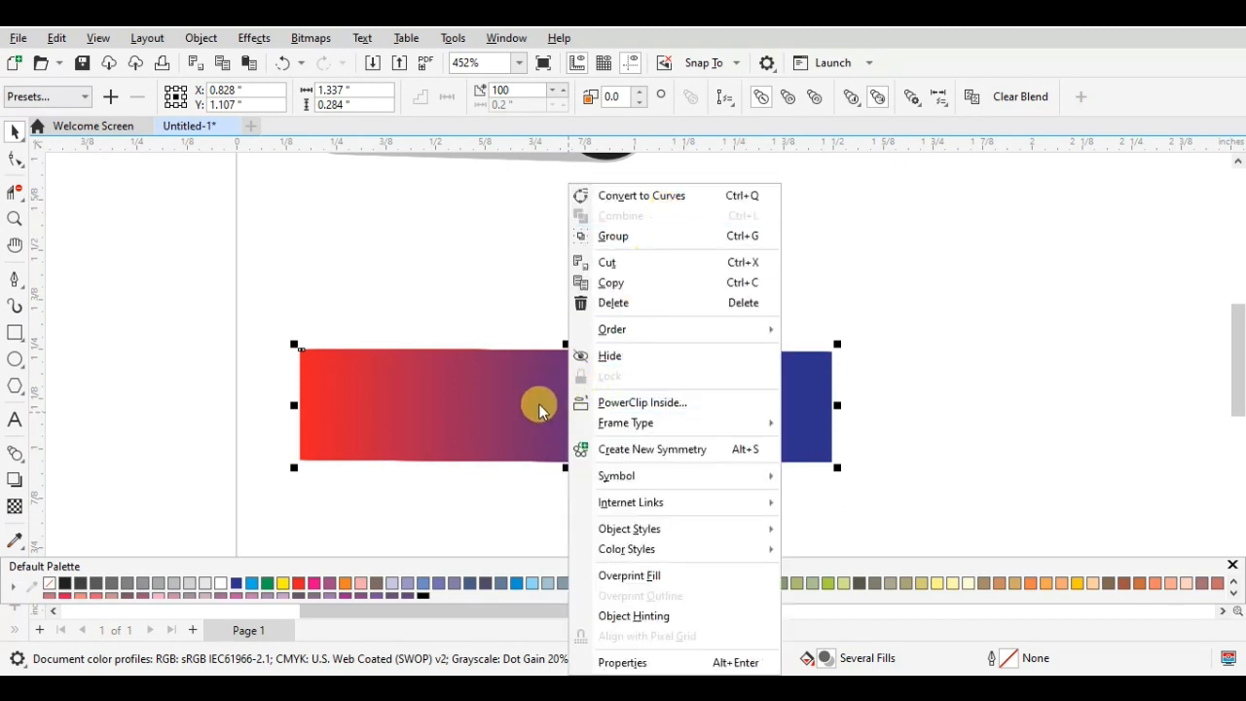
pyautogui.click(532, 402)
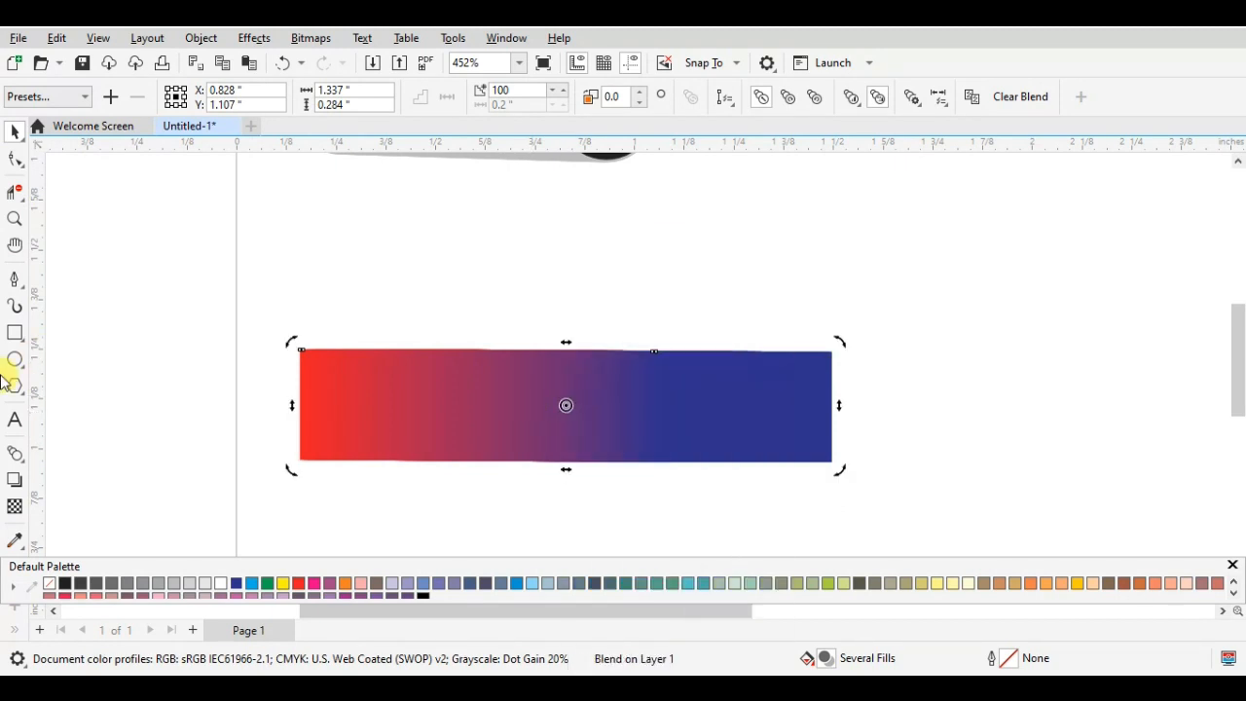
pyautogui.click(11, 454)
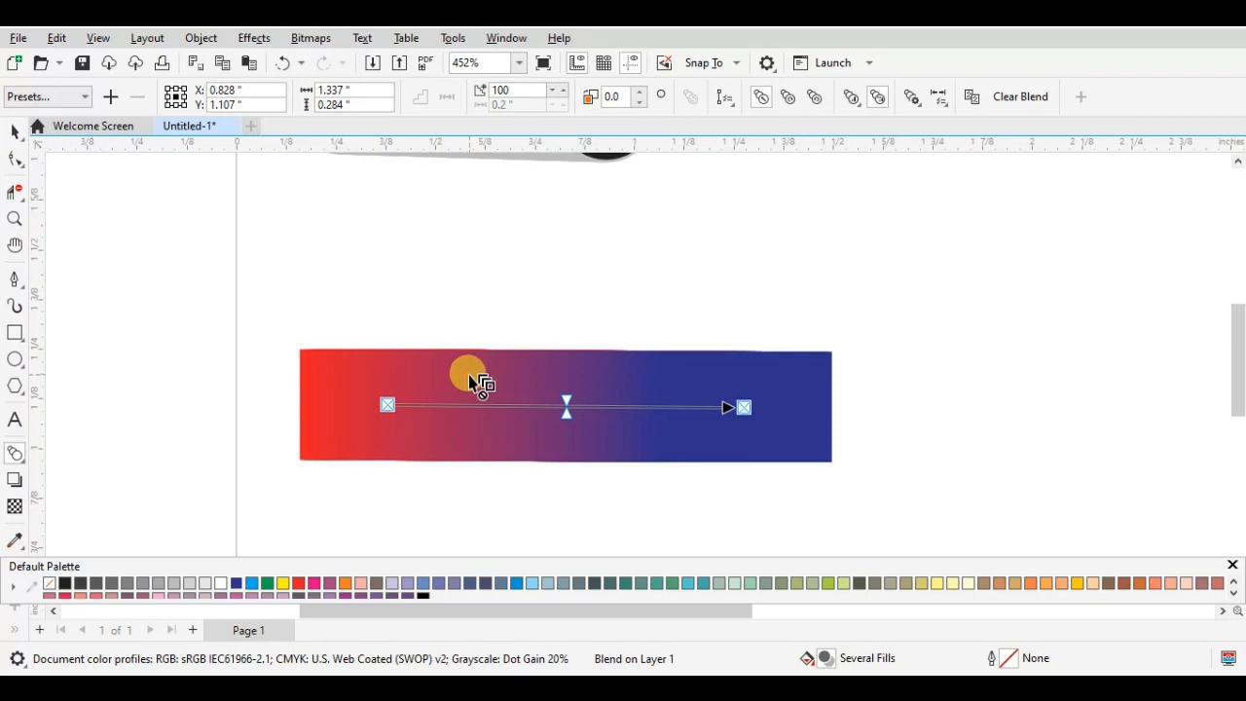
pyautogui.click(13, 132)
pyautogui.rightClick(565, 401)
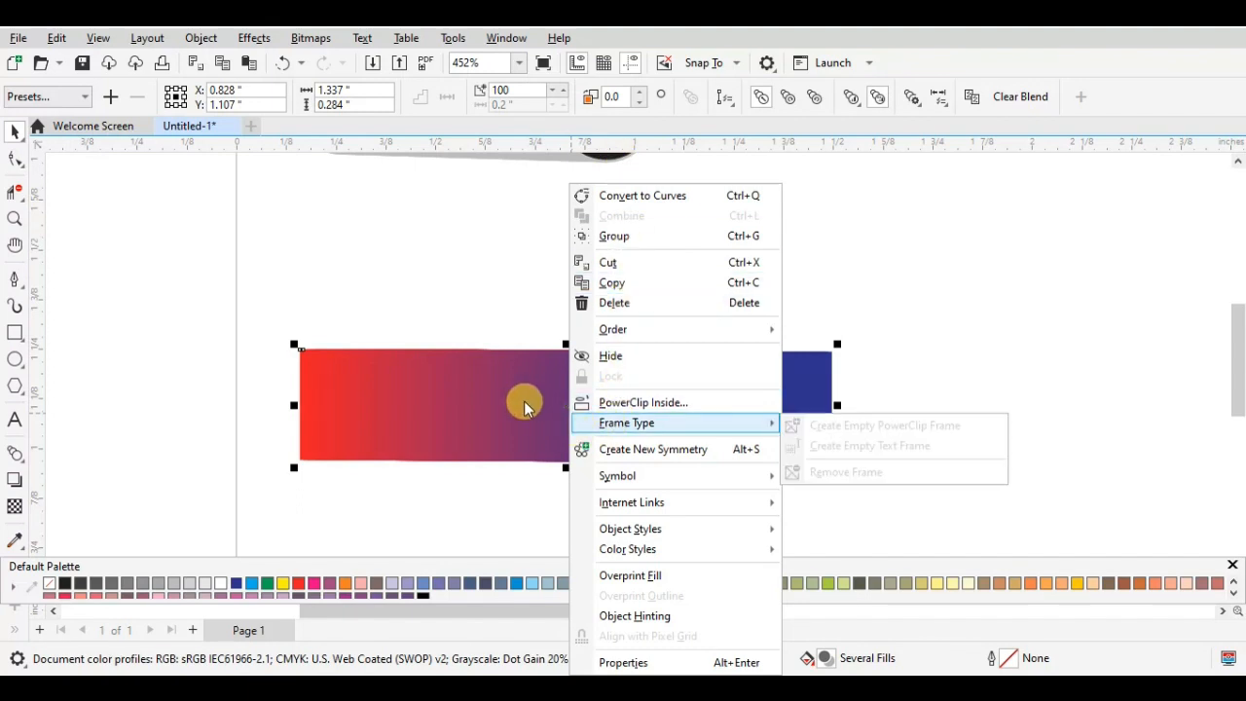
pyautogui.click(524, 405)
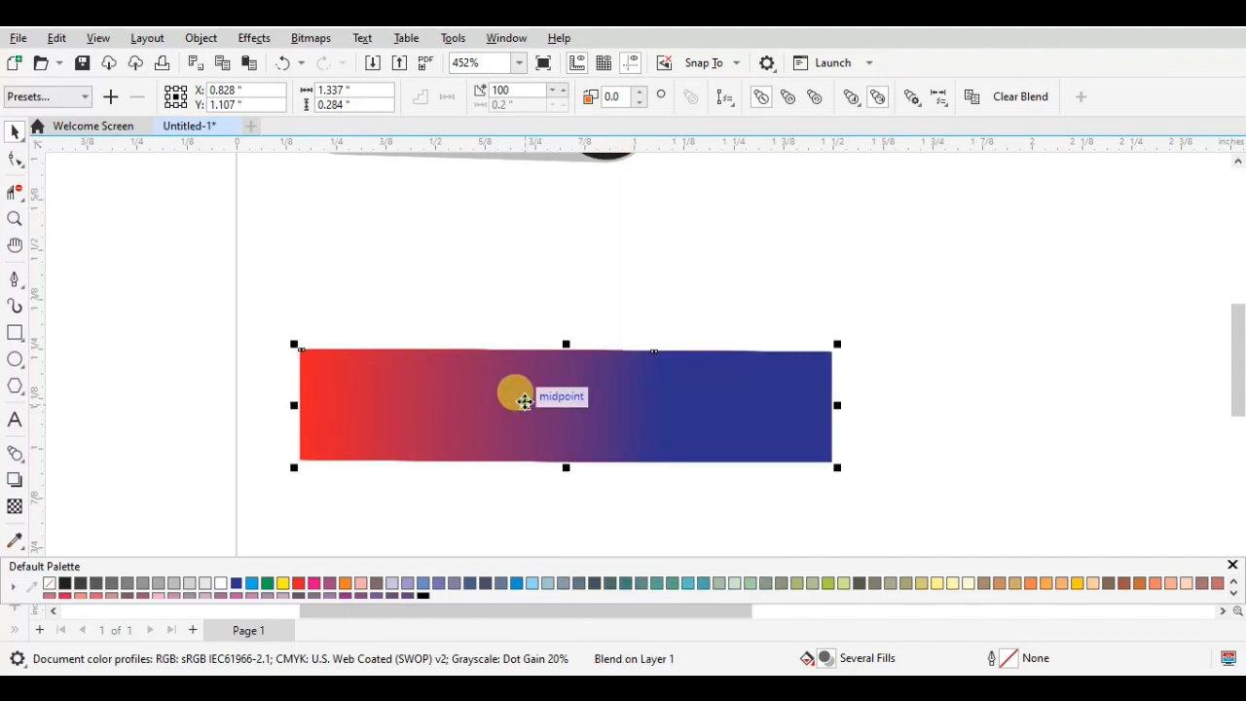
# - Break the red-to-blue blend apart into fully ungrouped rectangles and move them slightly upward
pyautogui.hotkey('ctrl', 'k')
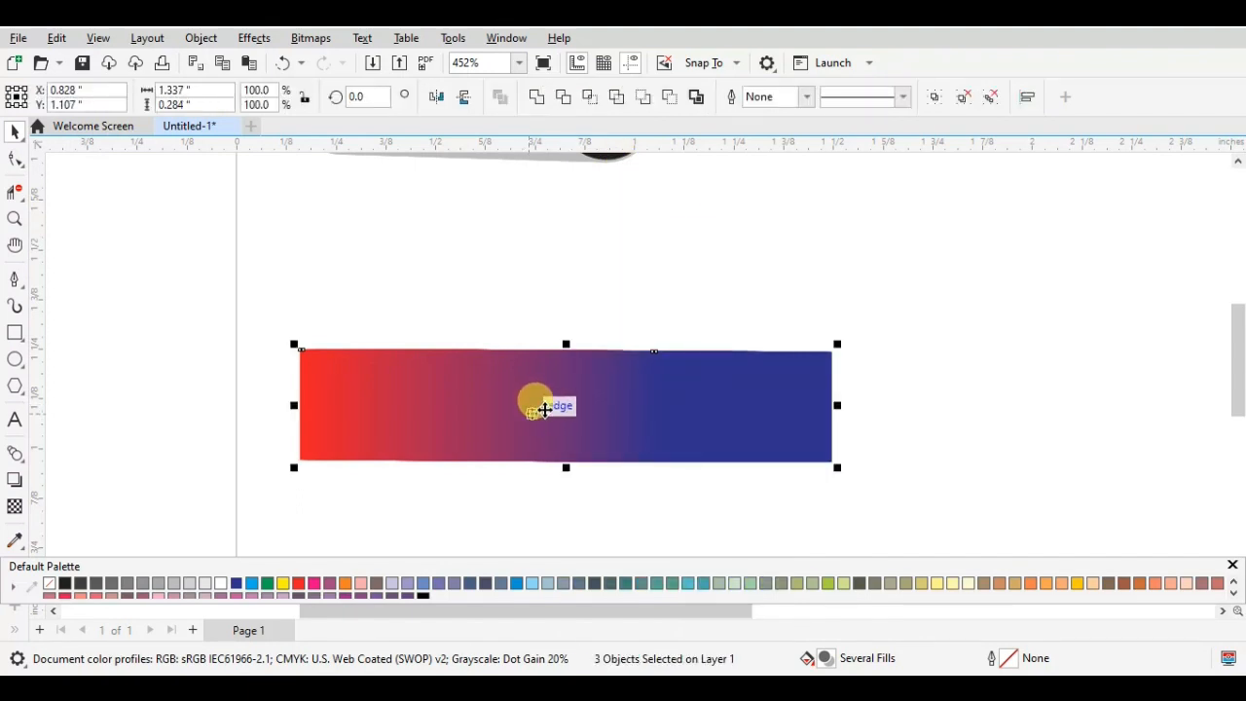
pyautogui.rightClick(546, 407)
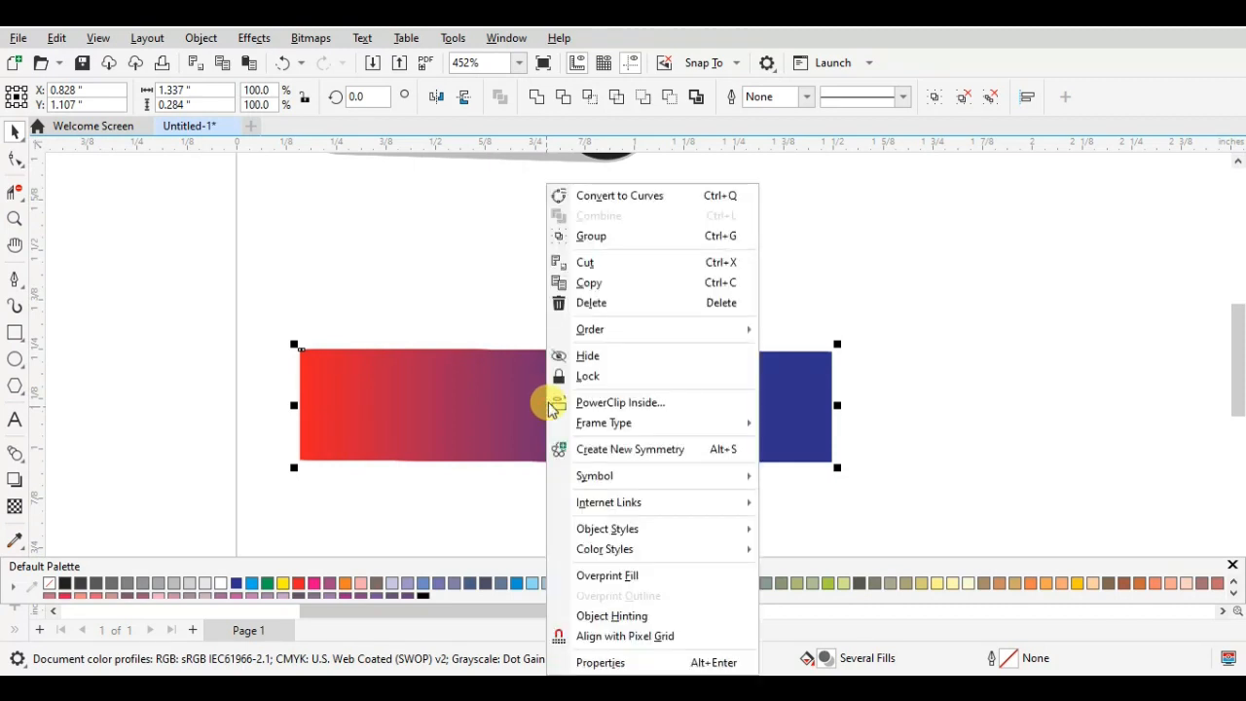
pyautogui.click(992, 99)
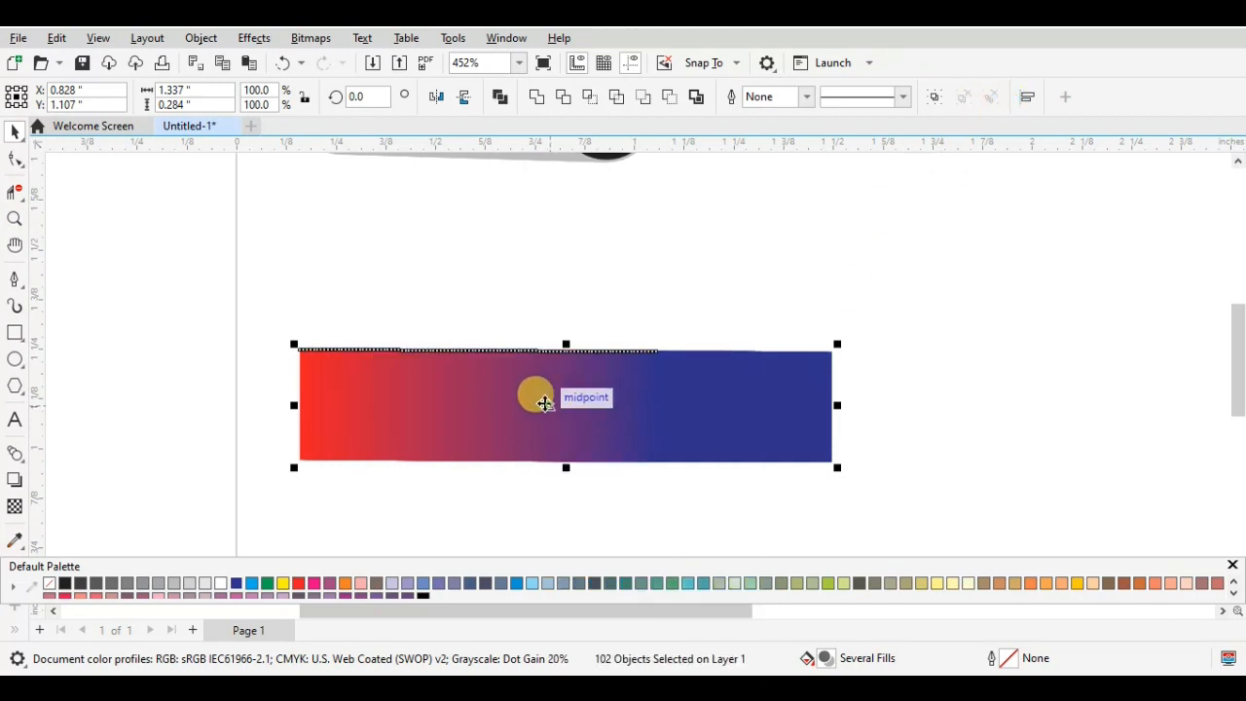
pyautogui.moveTo(536, 396); pyautogui.dragTo(531, 321)
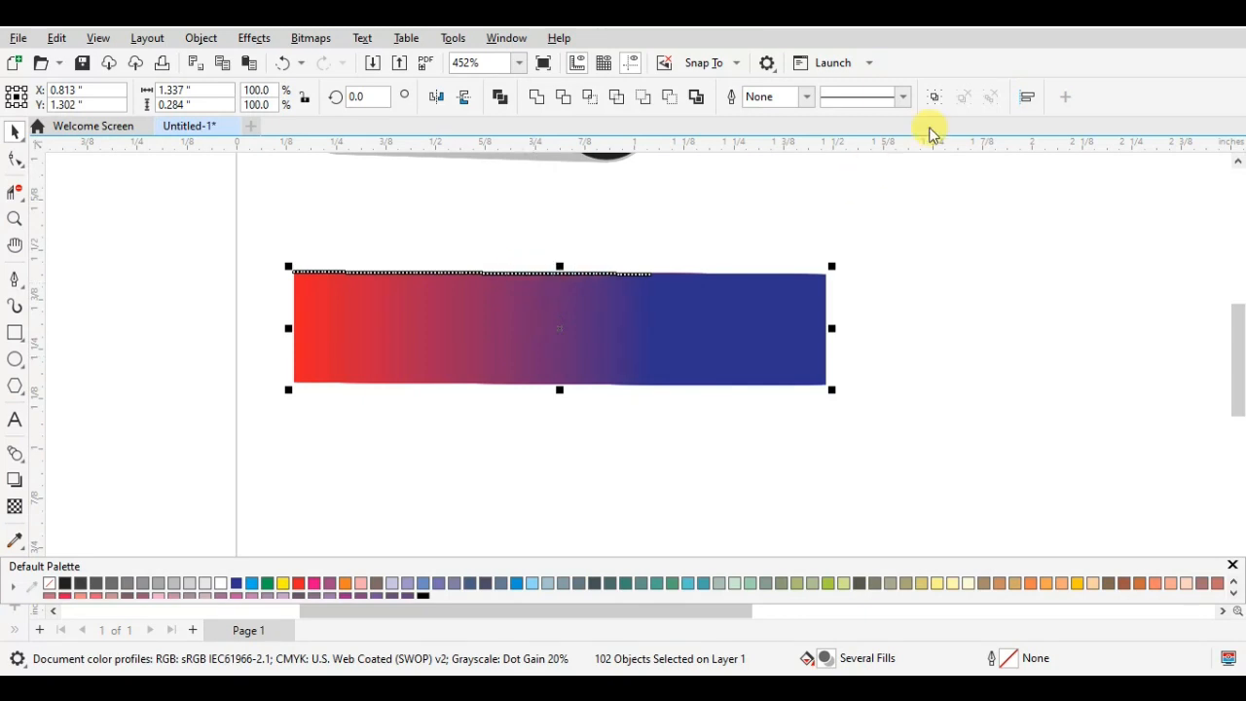
# - Pull the plum rectangle (C53 M100 Y47) out of the gradient strip and place it below the rainbow line blend
pyautogui.click(671, 470)
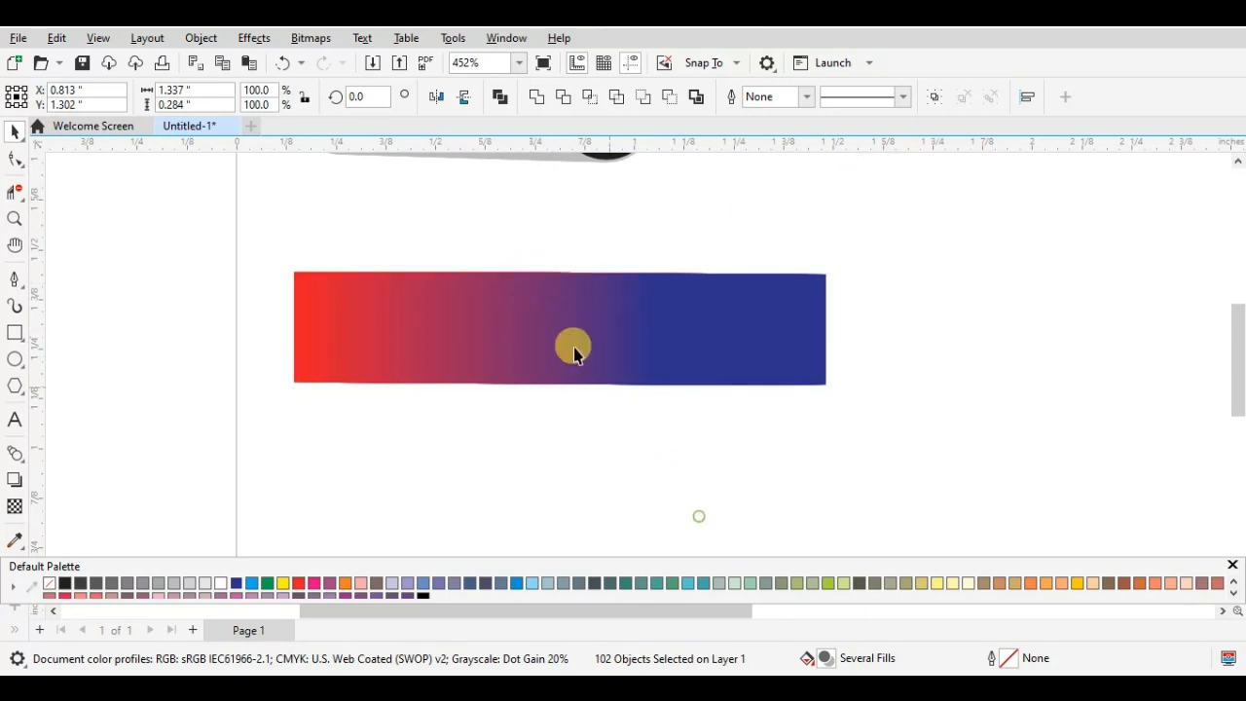
pyautogui.doubleClick(551, 292)
pyautogui.moveTo(556, 292); pyautogui.dragTo(480, 324)
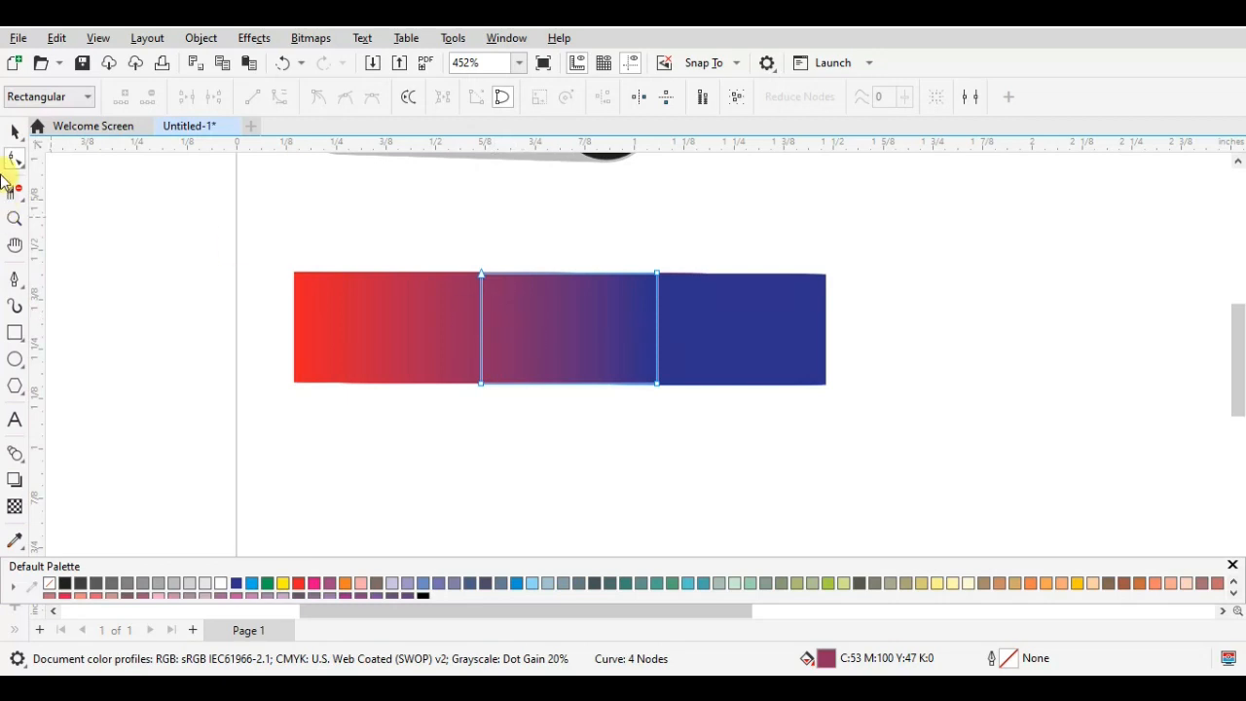
pyautogui.click(10, 131)
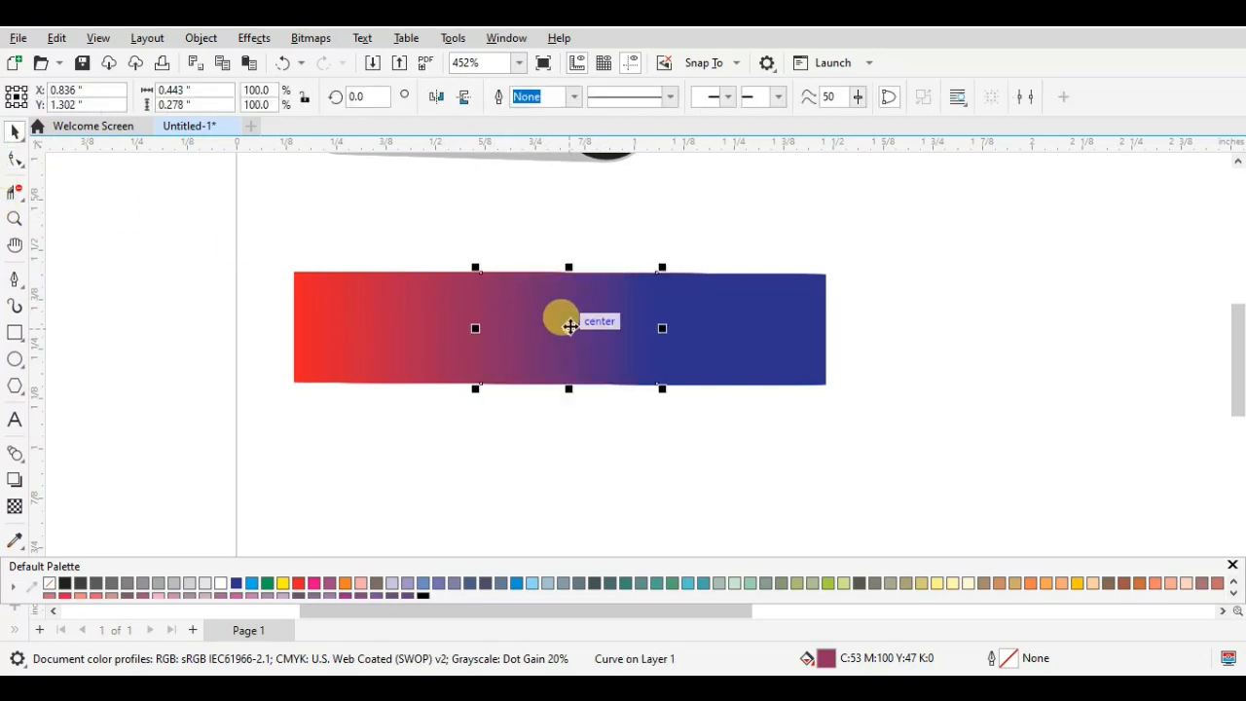
pyautogui.moveTo(565, 325); pyautogui.dragTo(565, 201)
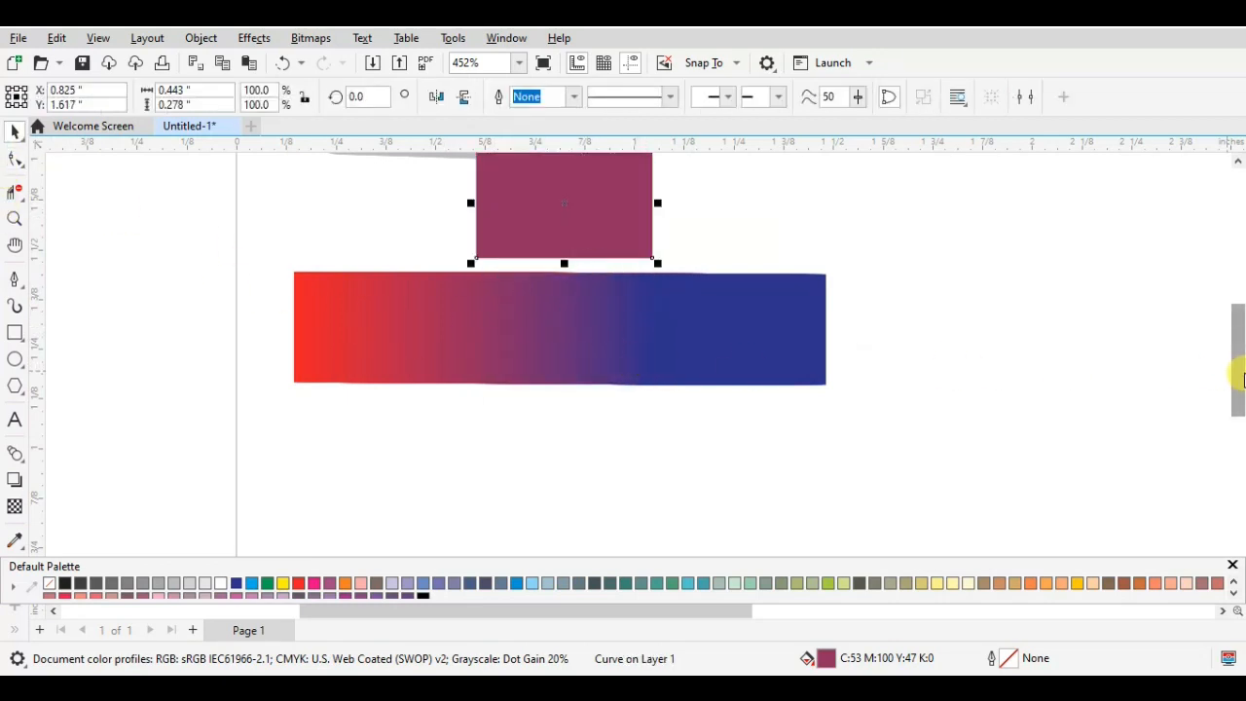
pyautogui.moveTo(1241, 380); pyautogui.dragTo(1234, 345)
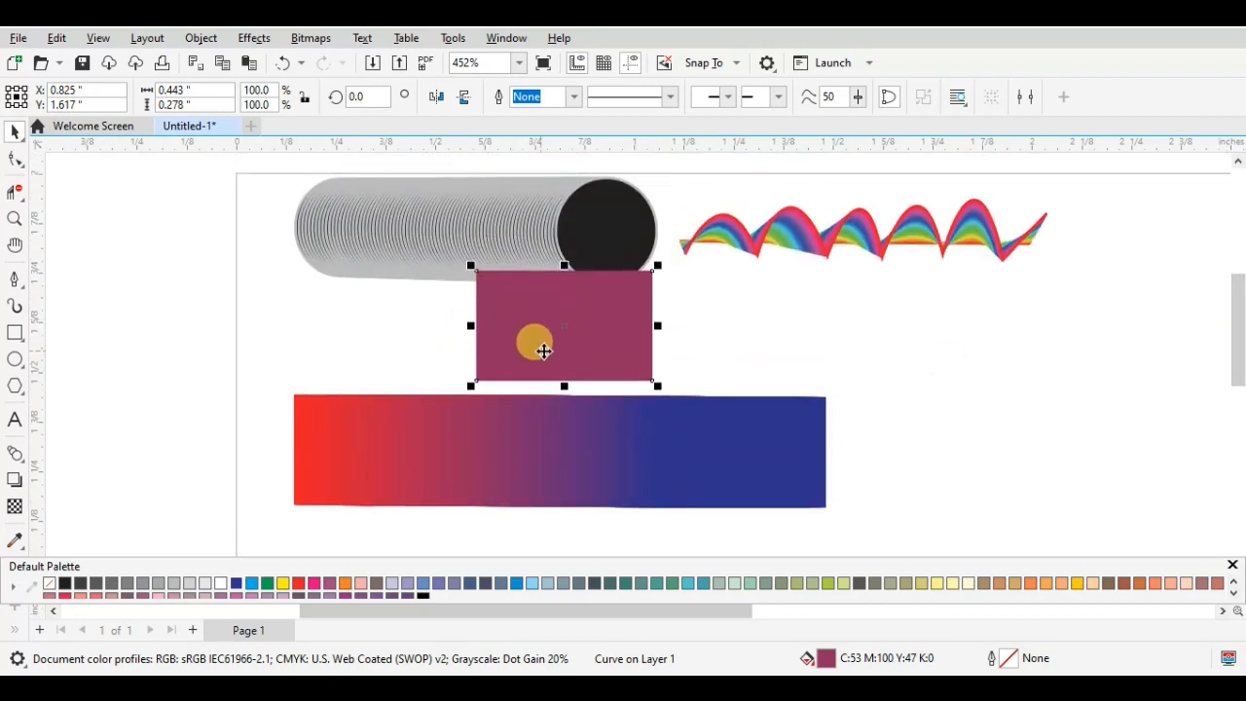
pyautogui.moveTo(558, 316); pyautogui.dragTo(925, 349)
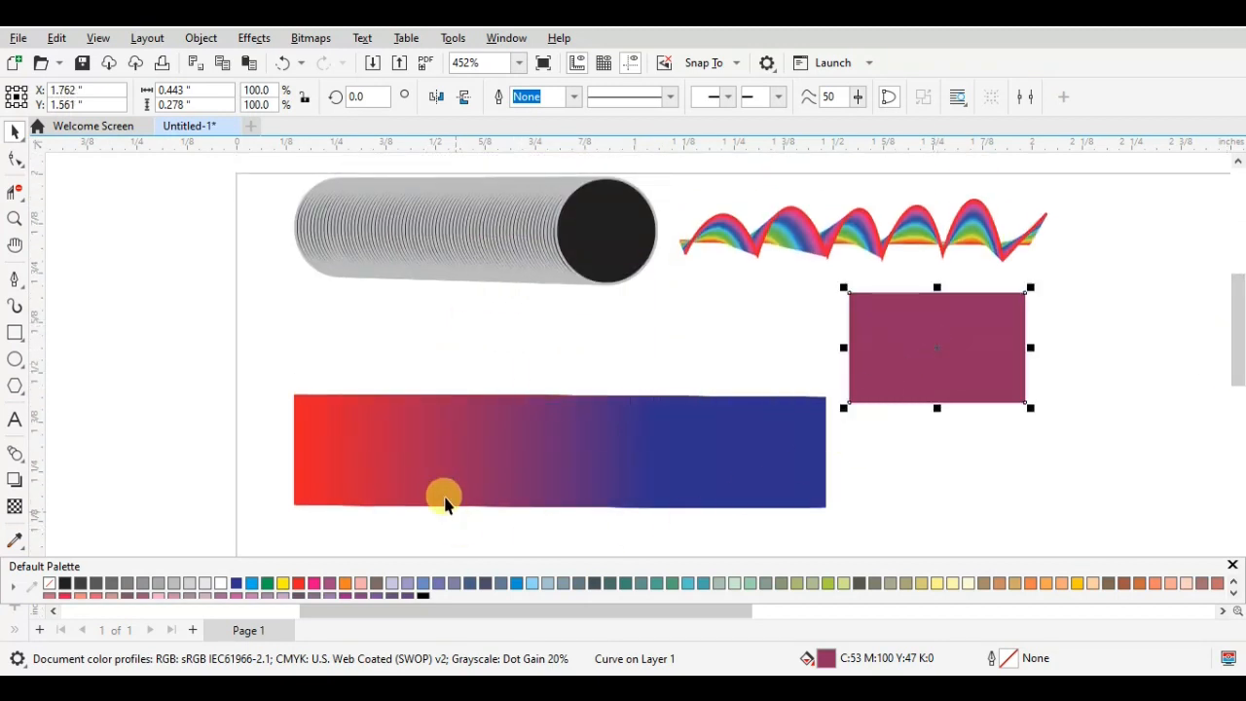
# - Move the crimson rectangle (C29 M100 Y71) above the gradient strip, try a purple fill (C40 M100) on it and undo that fill
pyautogui.click(431, 457)
pyautogui.click(402, 437)
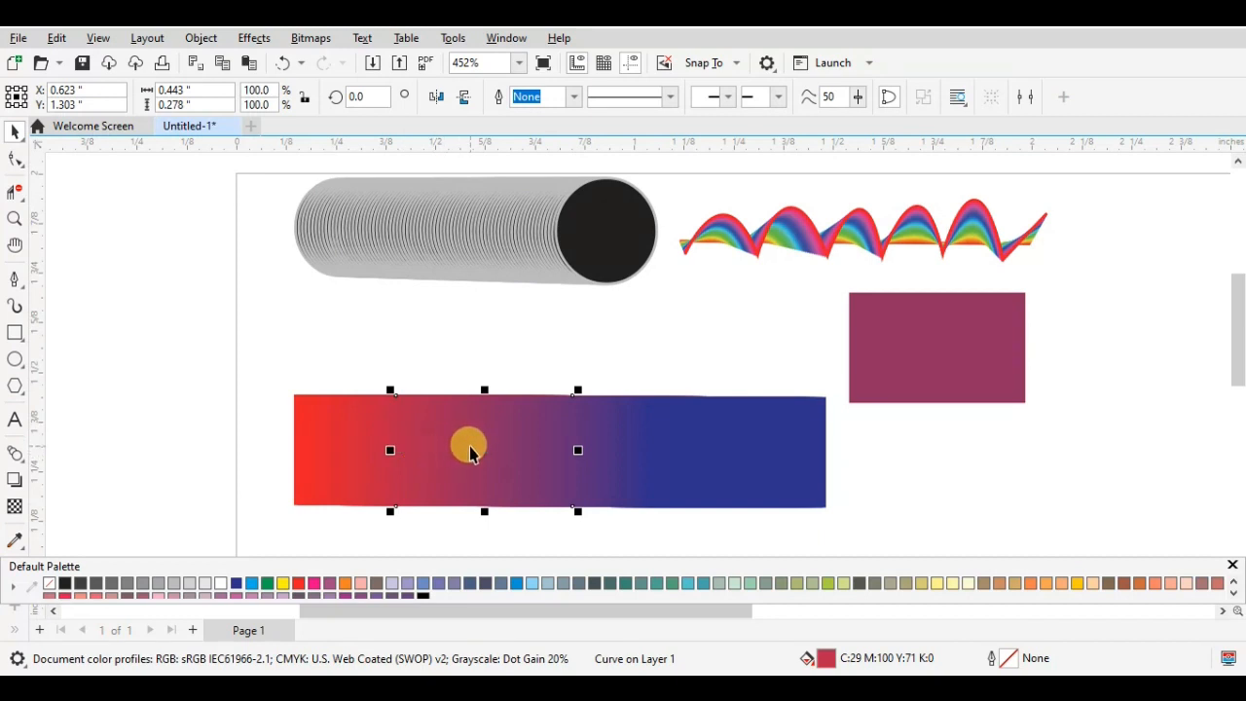
pyautogui.moveTo(469, 445); pyautogui.dragTo(483, 317)
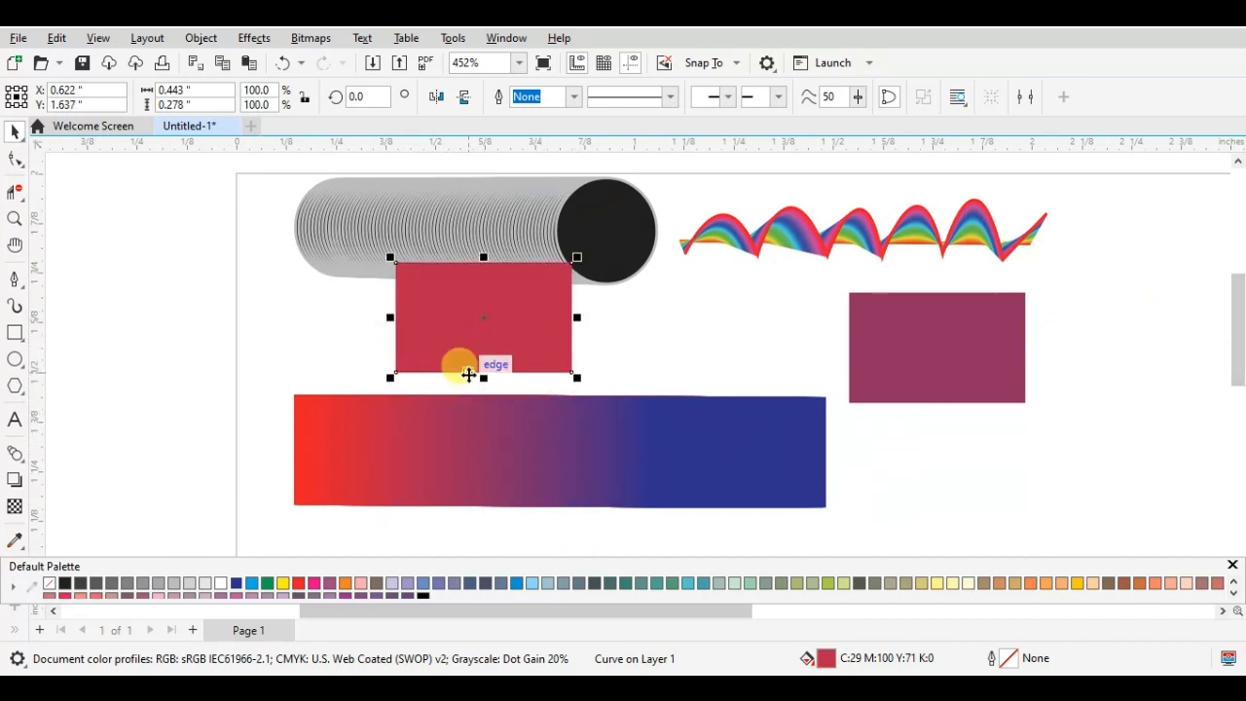
pyautogui.scroll(-1, 1131, 587)
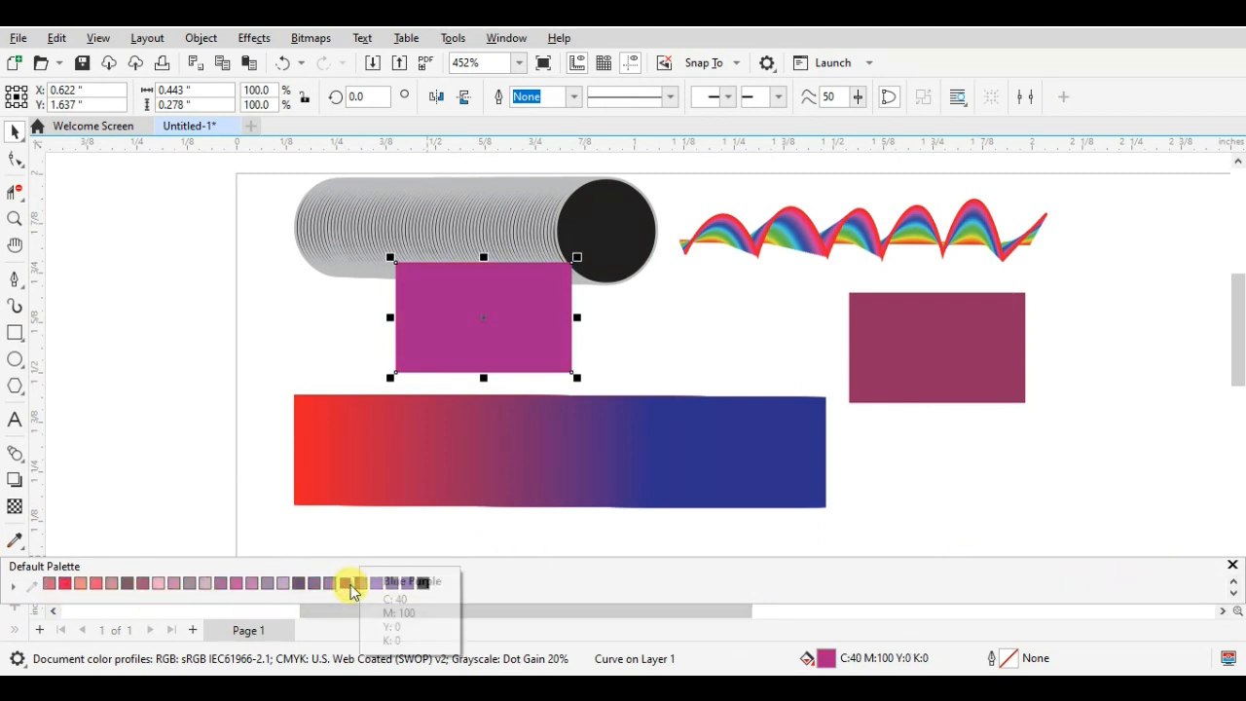
pyautogui.hotkey('ctrl', 'z')
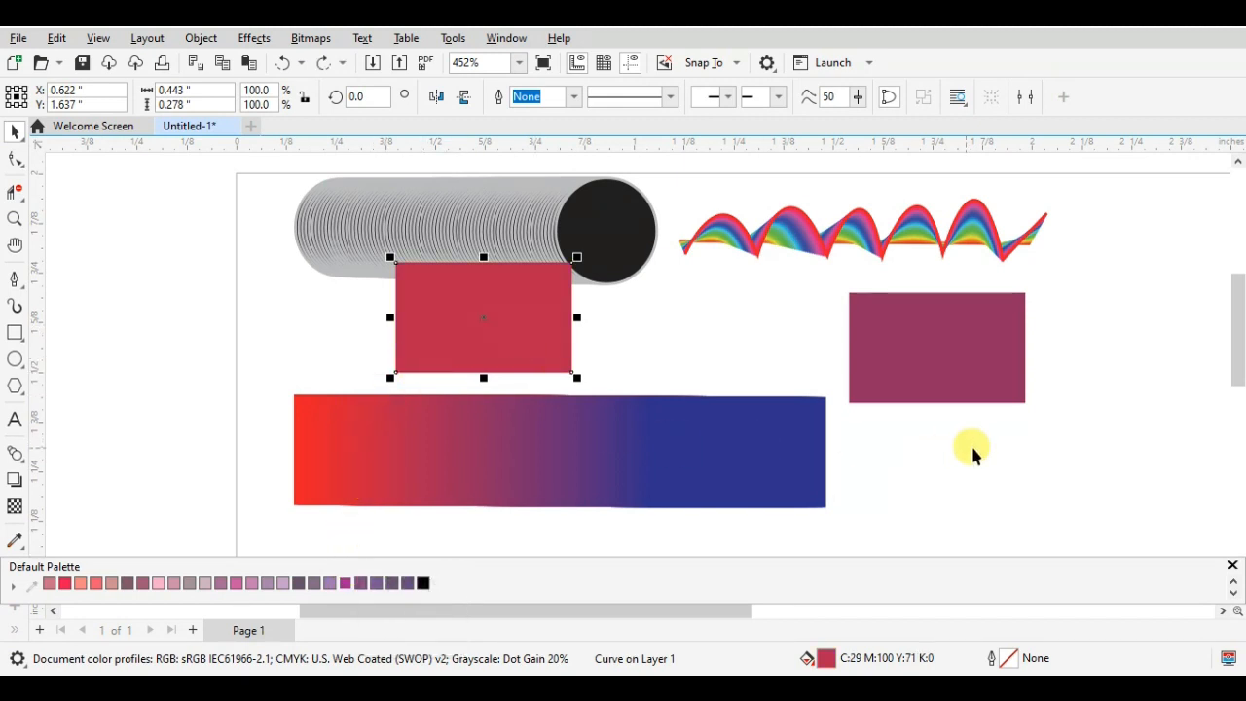
# - Draw a rectangle about 0.316 by 0.233 inches below the plum one, with no fill and a black outline (K100)
pyautogui.click(13, 334)
pyautogui.moveTo(988, 440); pyautogui.dragTo(1115, 532)
pyautogui.scroll(1, 48, 592)
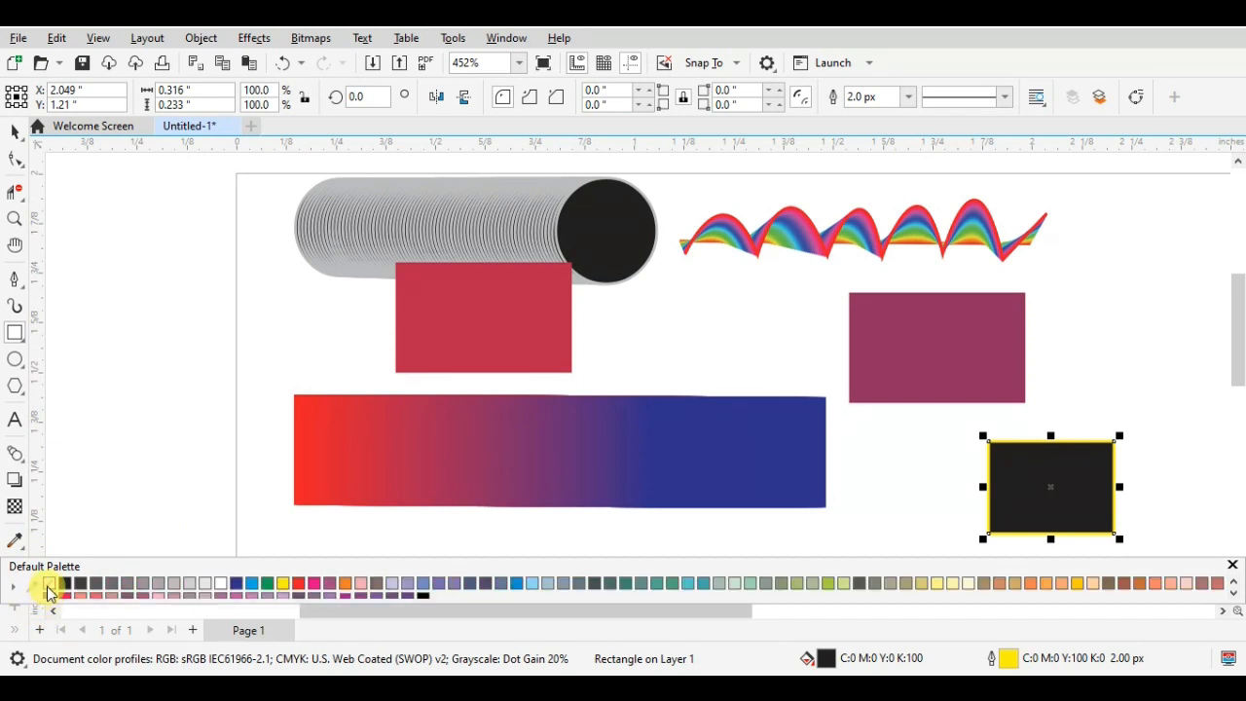
pyautogui.click(57, 585)
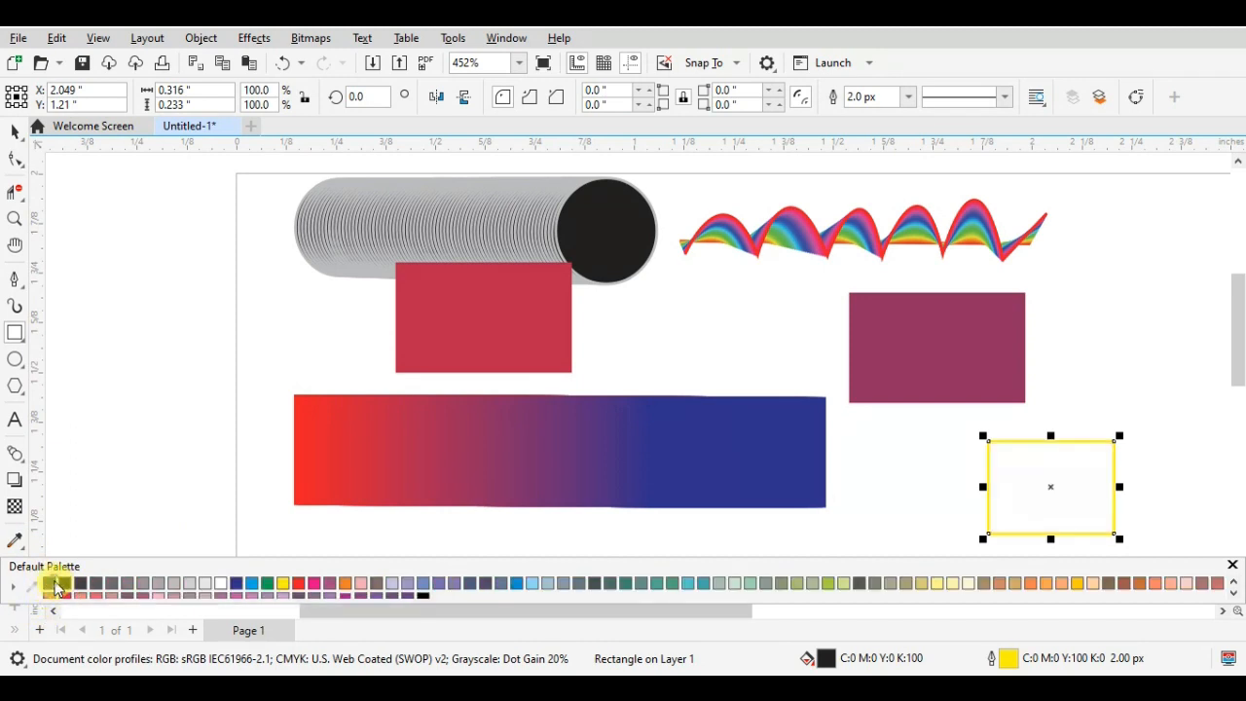
pyautogui.rightClick(50, 584)
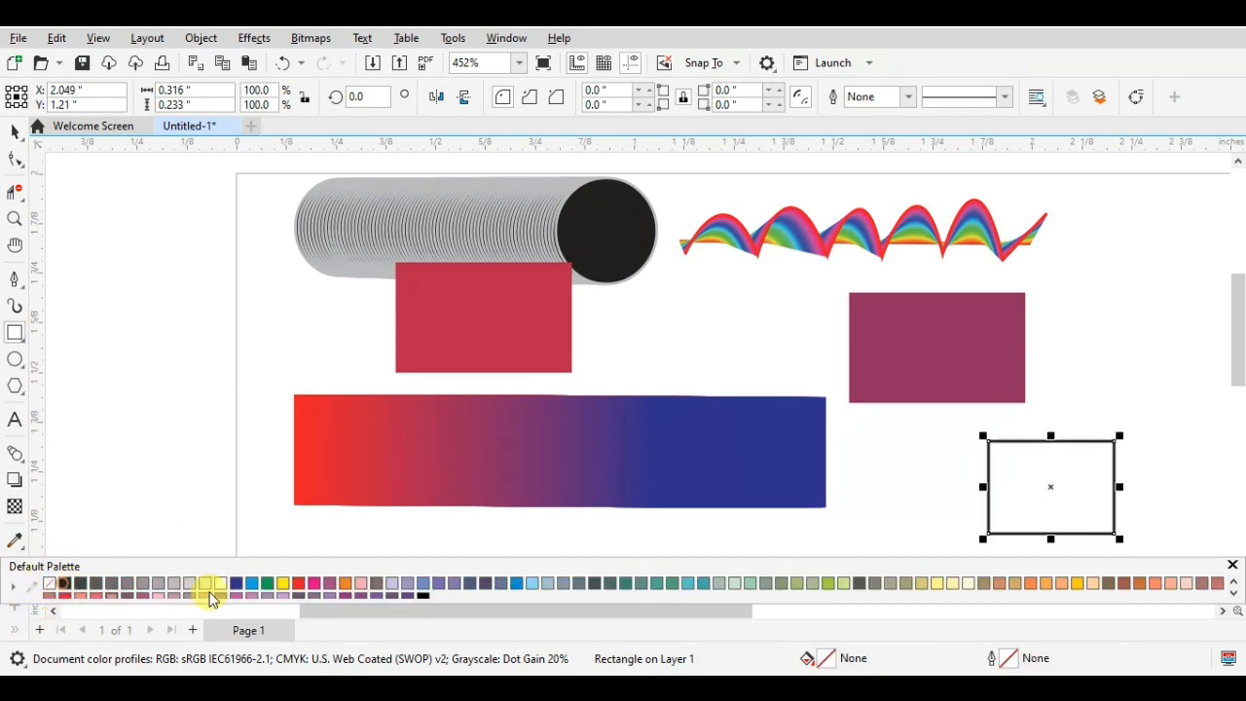
pyautogui.rightClick(424, 595)
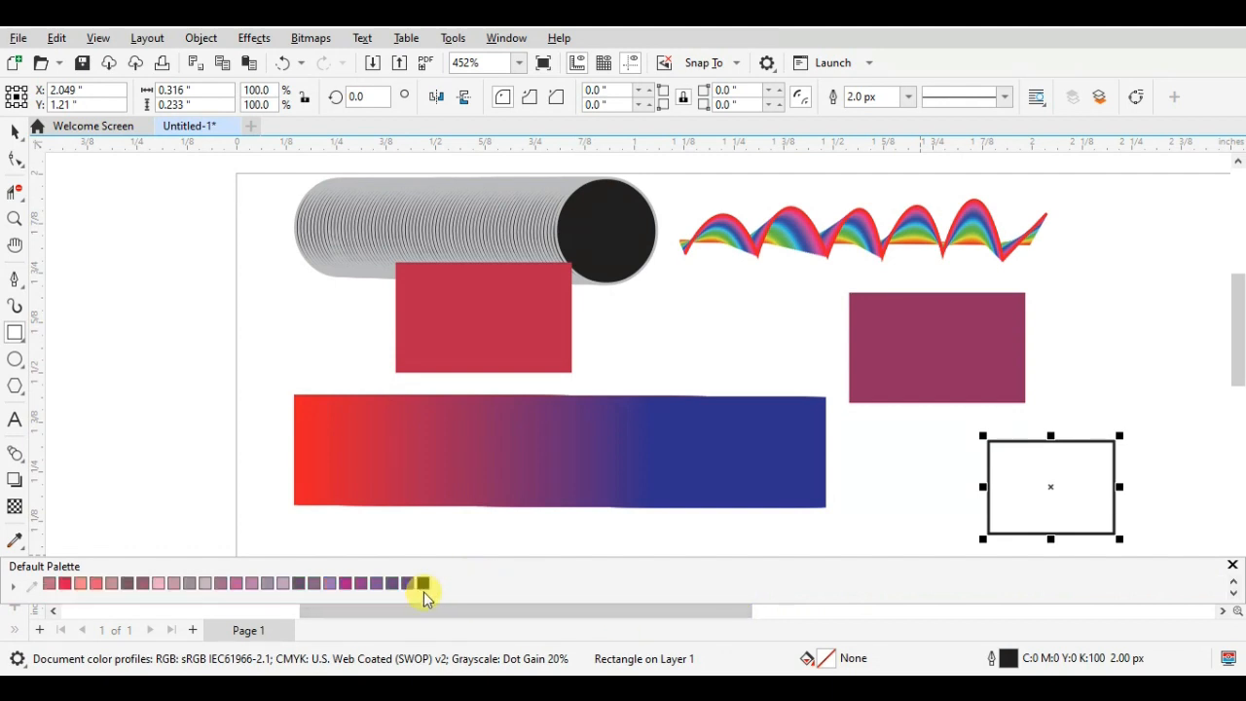
# - Fill the small outlined rectangle purple (C40 M100), change its fill to pink-red (M100 Y60), and delete the rectangle
pyautogui.click(407, 583)
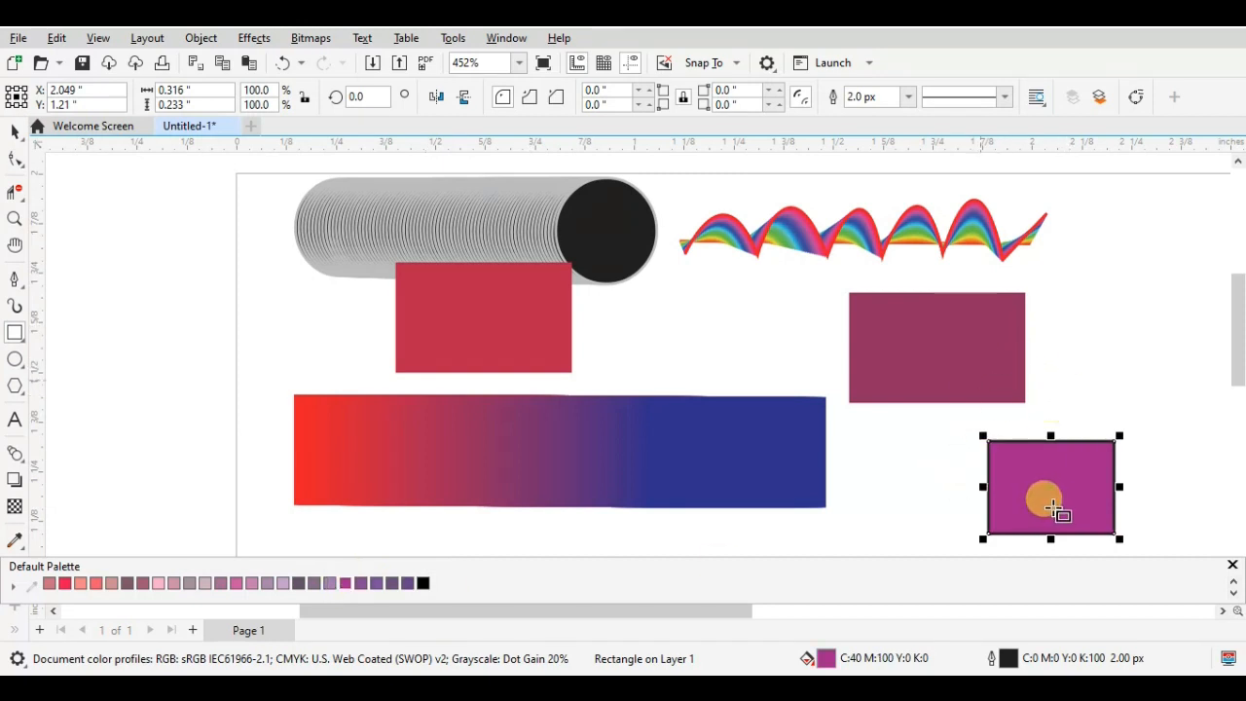
pyautogui.click(60, 583)
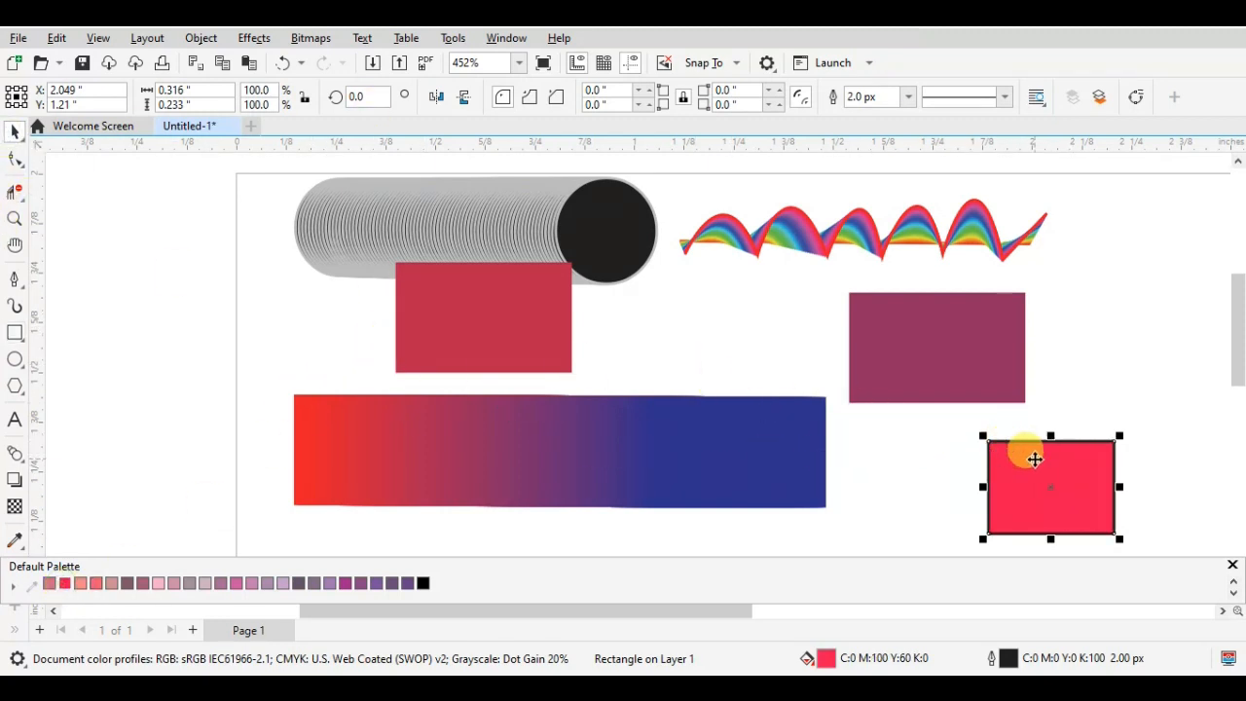
pyautogui.press('Delete')
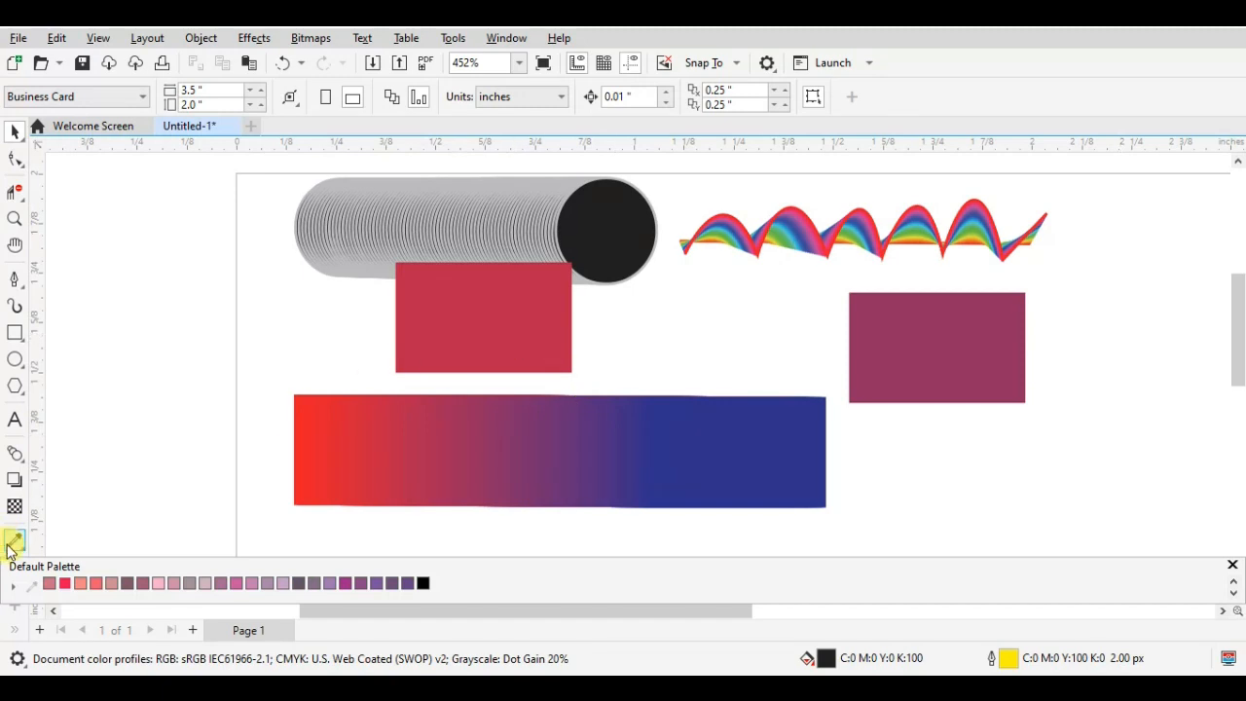
# - Sample the crimson rectangle's colour with the Color Eyedropper and apply it to the plum rectangle
pyautogui.click(12, 543)
pyautogui.click(446, 296)
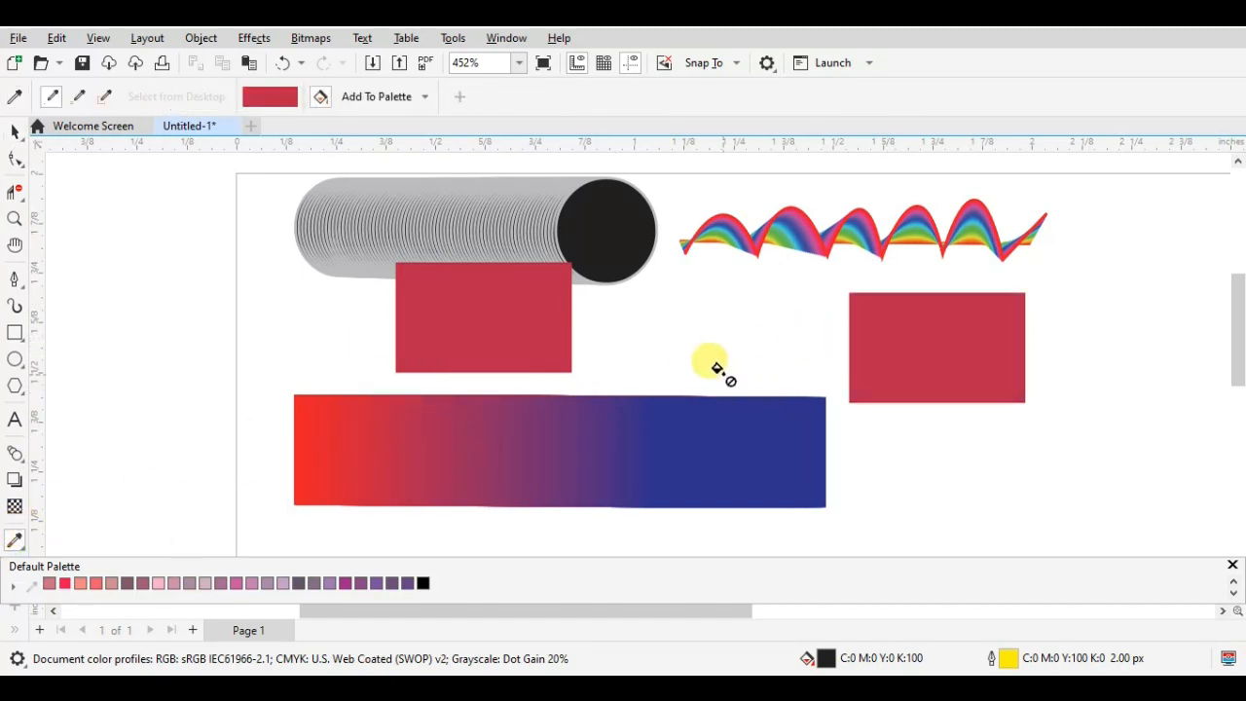
# - Delete both crimson rectangles and all the rectangles of the red-to-blue gradient strip
pyautogui.scroll(-3, 717, 370)
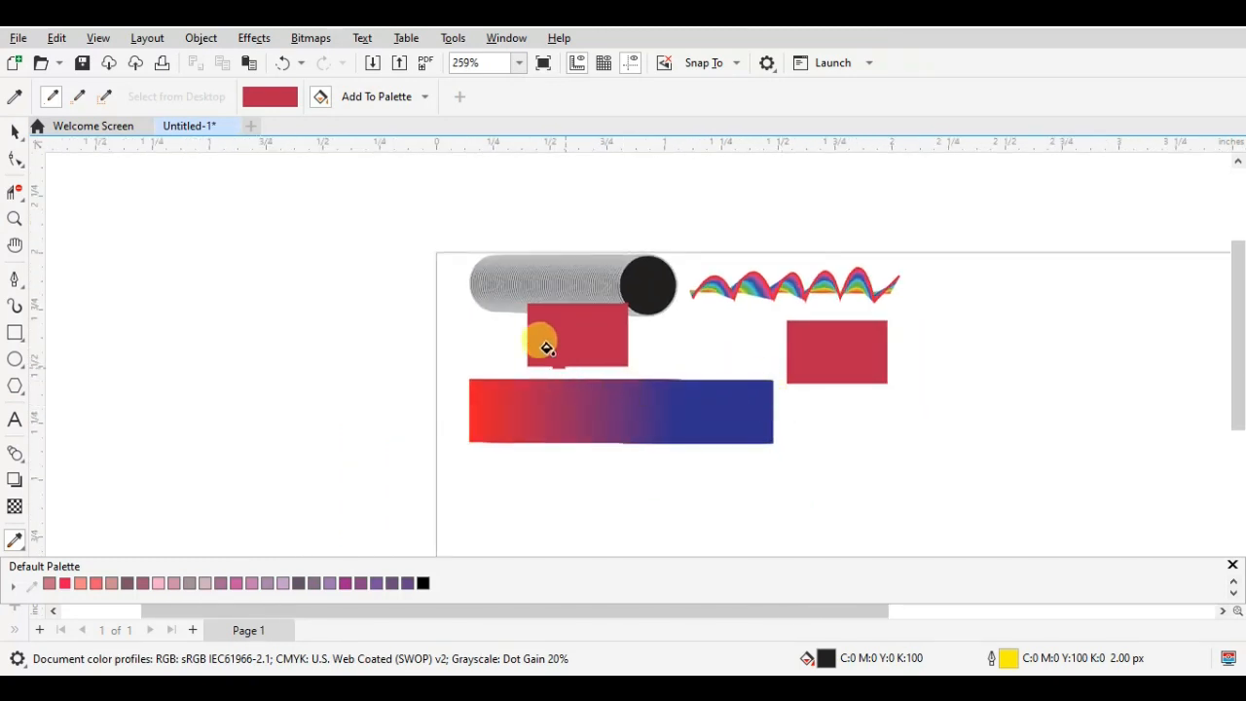
pyautogui.click(14, 132)
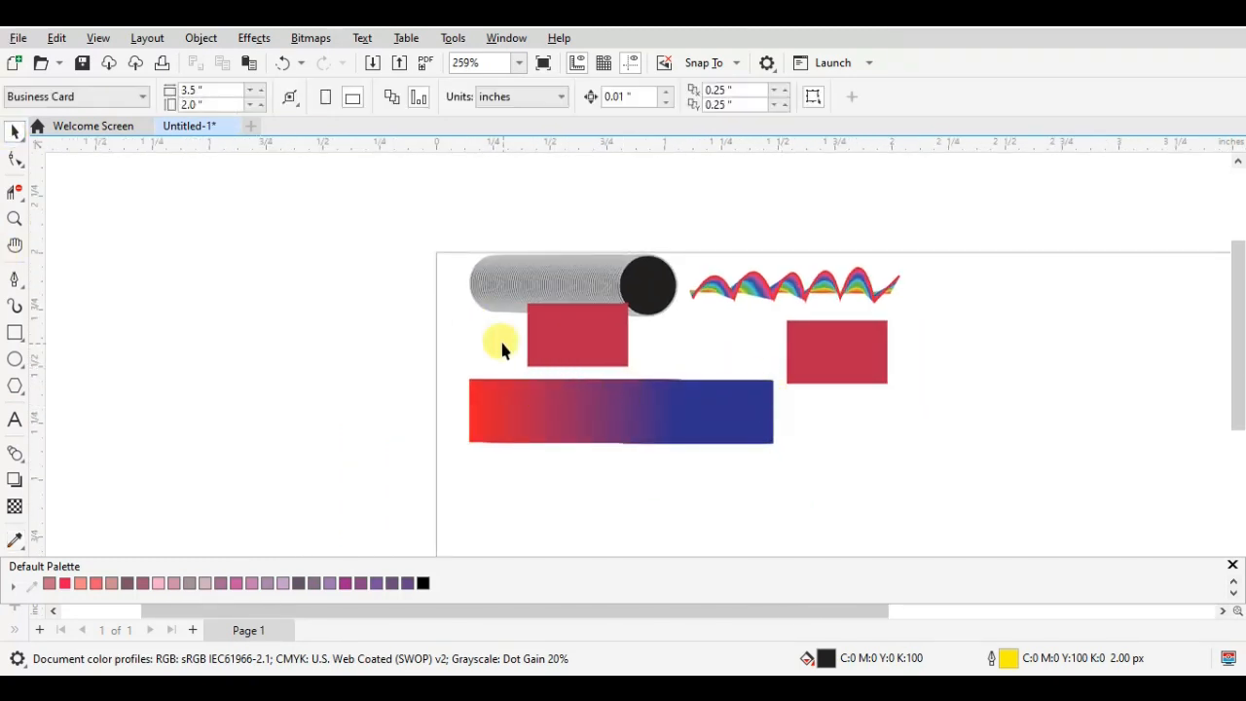
pyautogui.click(545, 326)
pyautogui.press('Delete')
pyautogui.click(803, 352)
pyautogui.press('Delete')
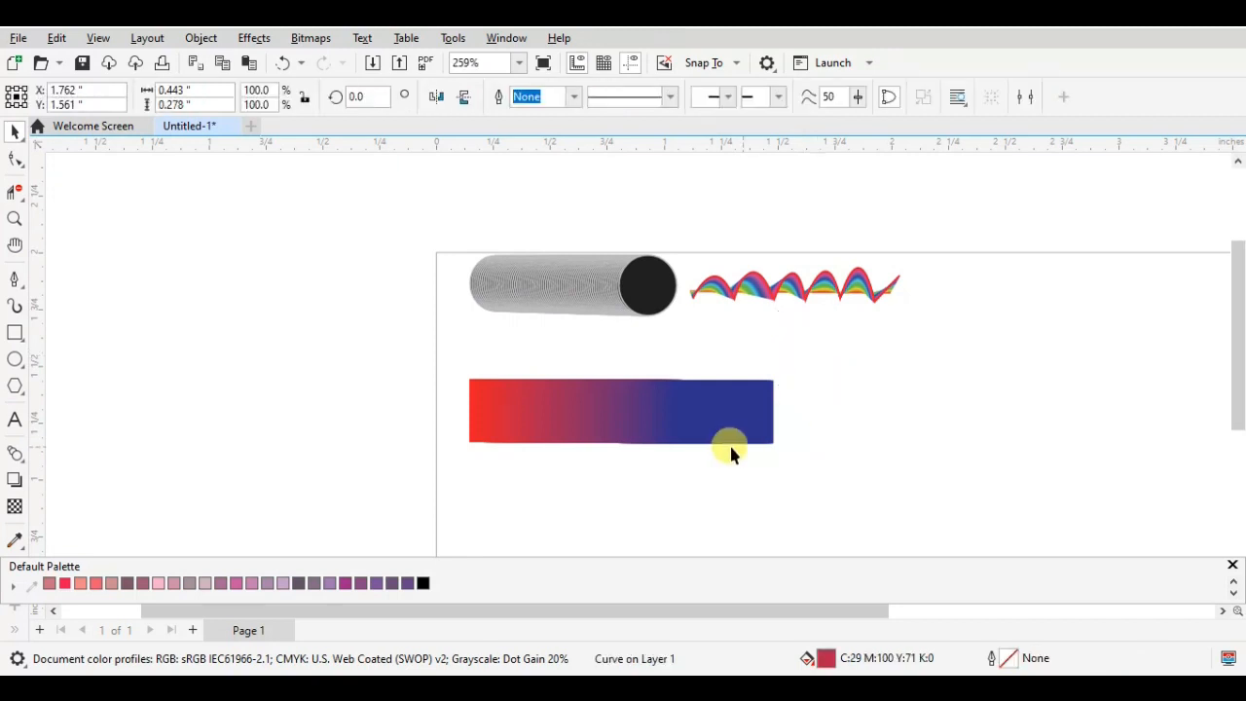
pyautogui.click(702, 429)
pyautogui.press('Delete')
pyautogui.click(491, 360)
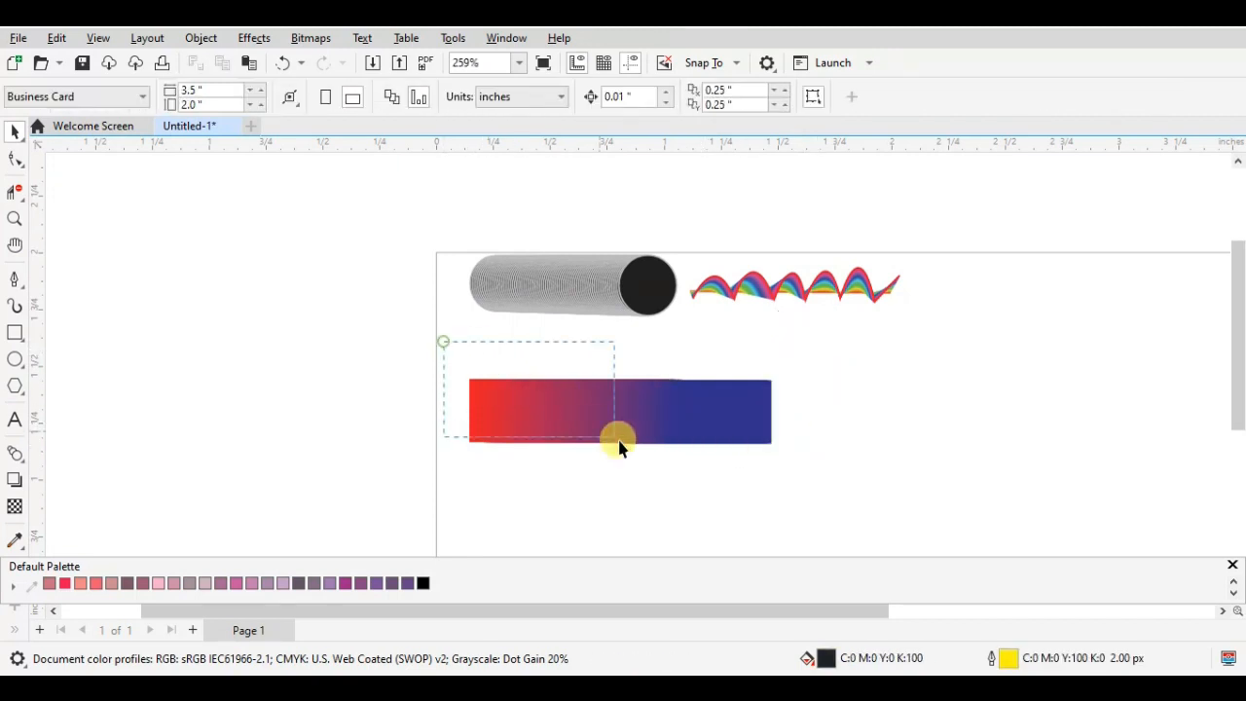
pyautogui.moveTo(619, 447); pyautogui.dragTo(835, 508)
pyautogui.press('Delete')
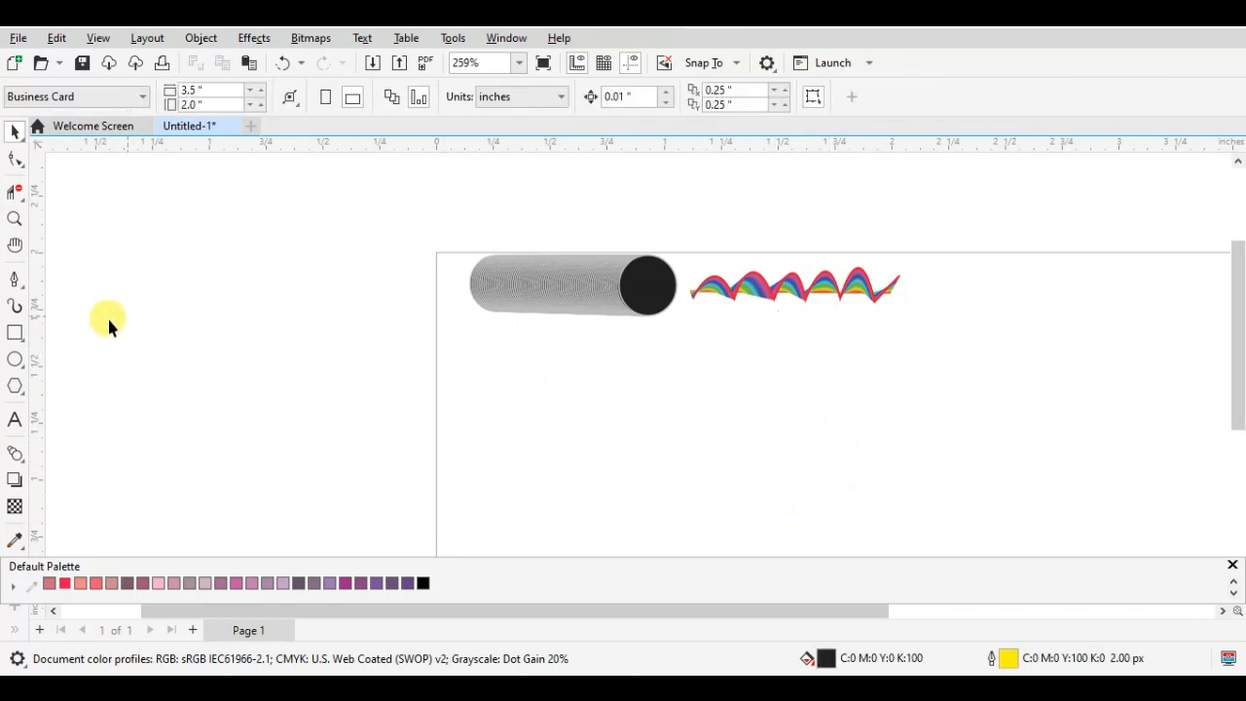
# - Draw a nearly vertical Pen line about 0.862 inches tall below the grey ellipse blend and give it a black outline (C100 M100 Y100 K100)
pyautogui.click(10, 281)
pyautogui.click(560, 335)
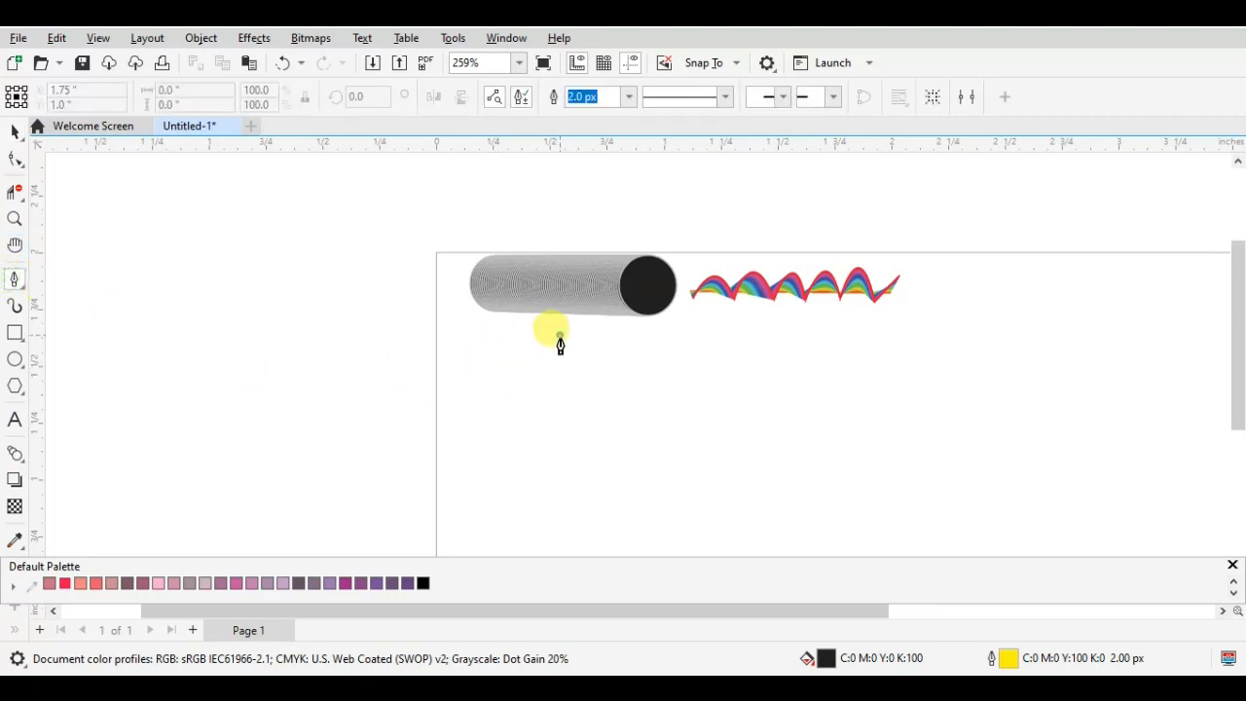
pyautogui.click(556, 535)
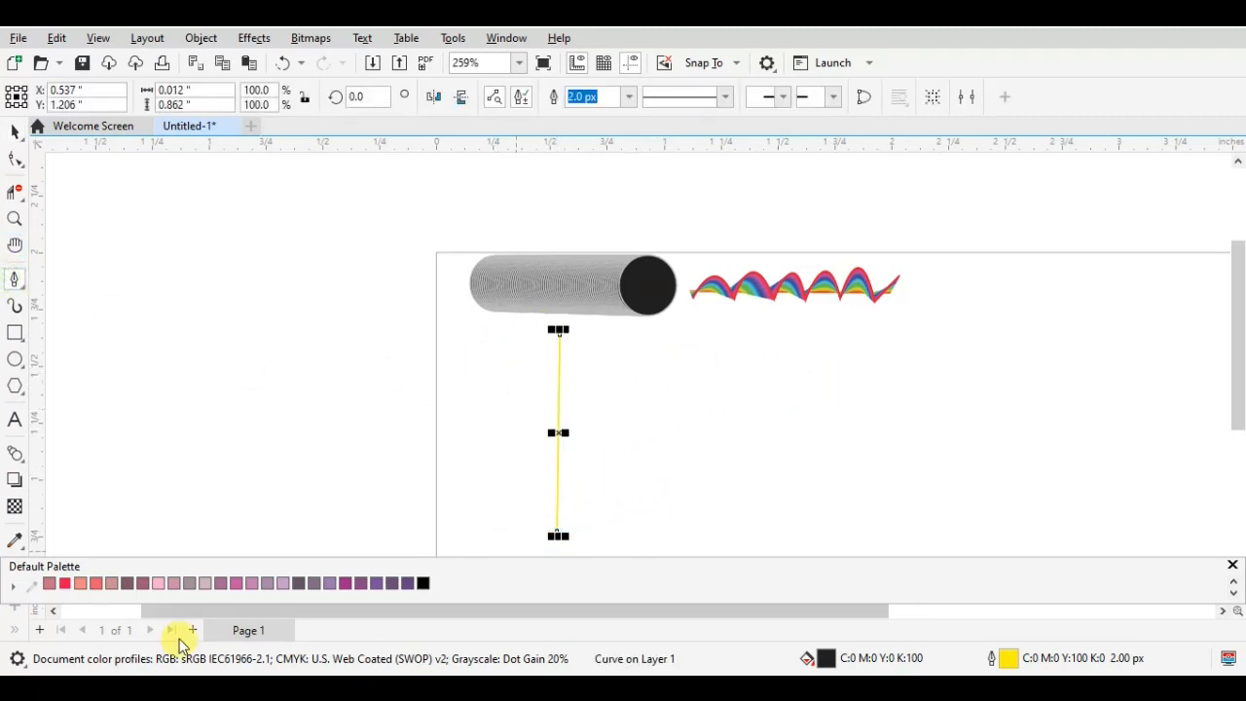
pyautogui.rightClick(423, 582)
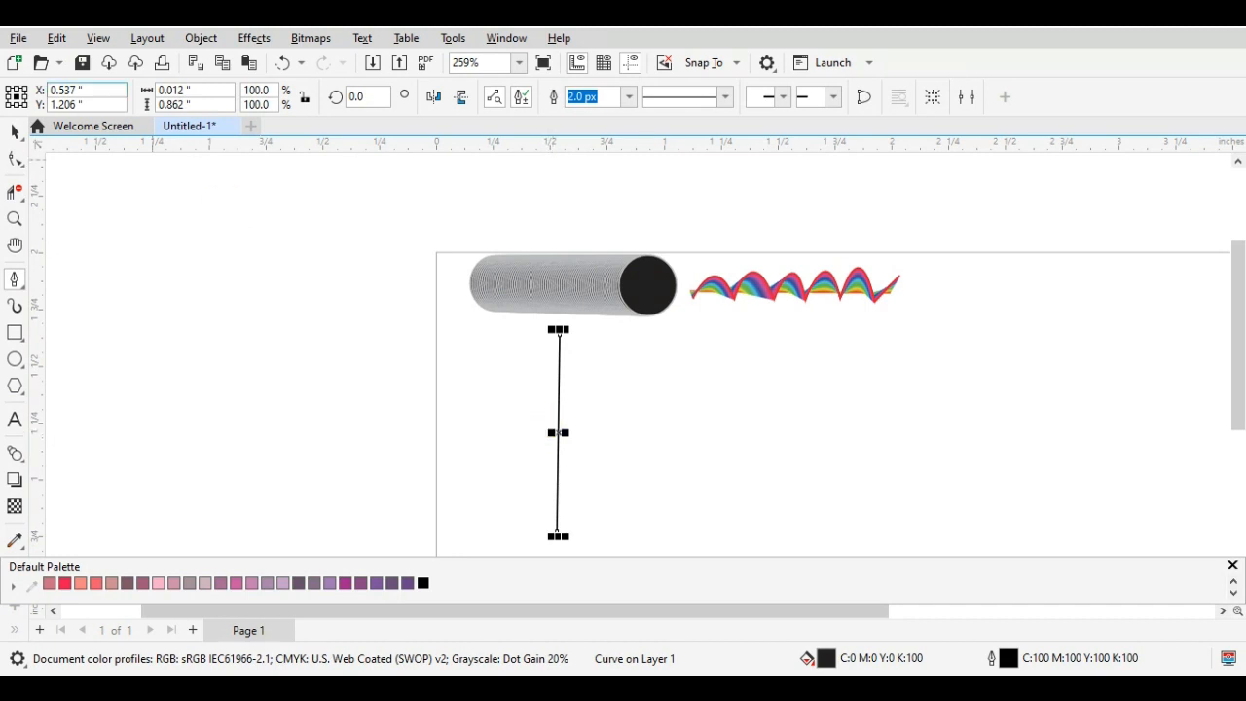
# - Shift the line to about X 0.736 inches, place a copy at about X 1.179 inches, and give the copy a purple fill (C40 M100)
pyautogui.click(11, 131)
pyautogui.moveTo(557, 433); pyautogui.dragTo(603, 438)
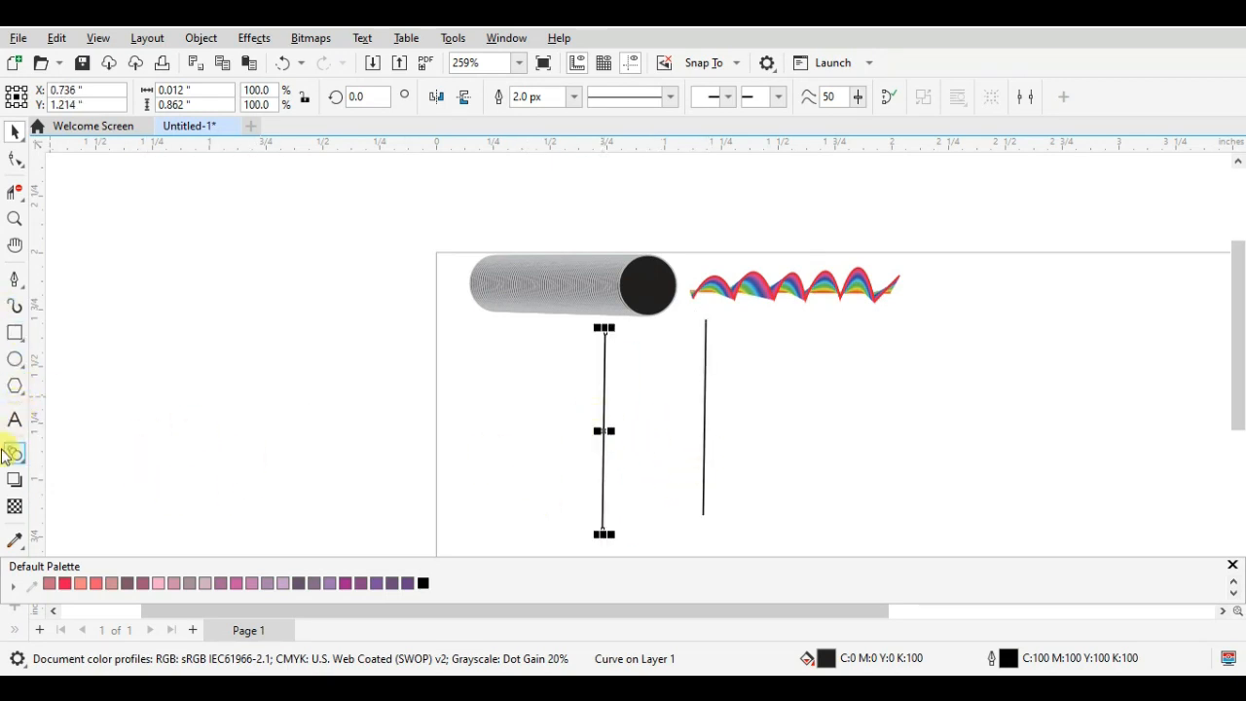
pyautogui.click(703, 436)
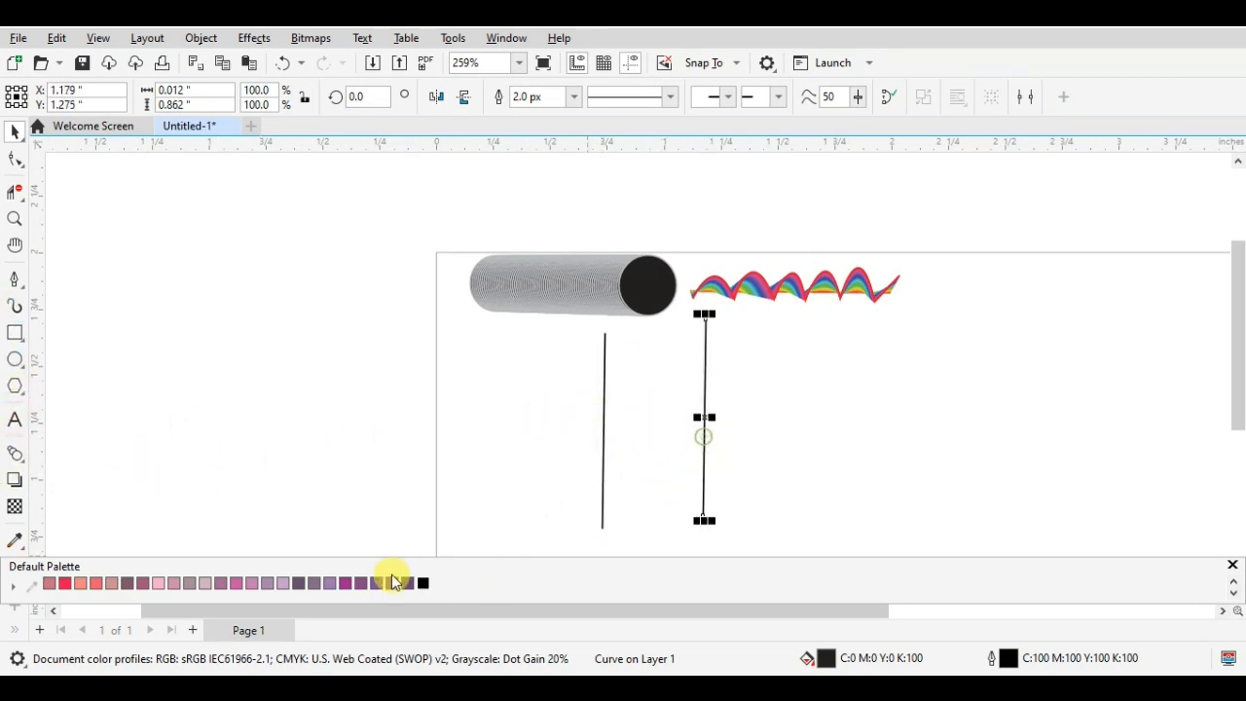
pyautogui.rightClick(340, 584)
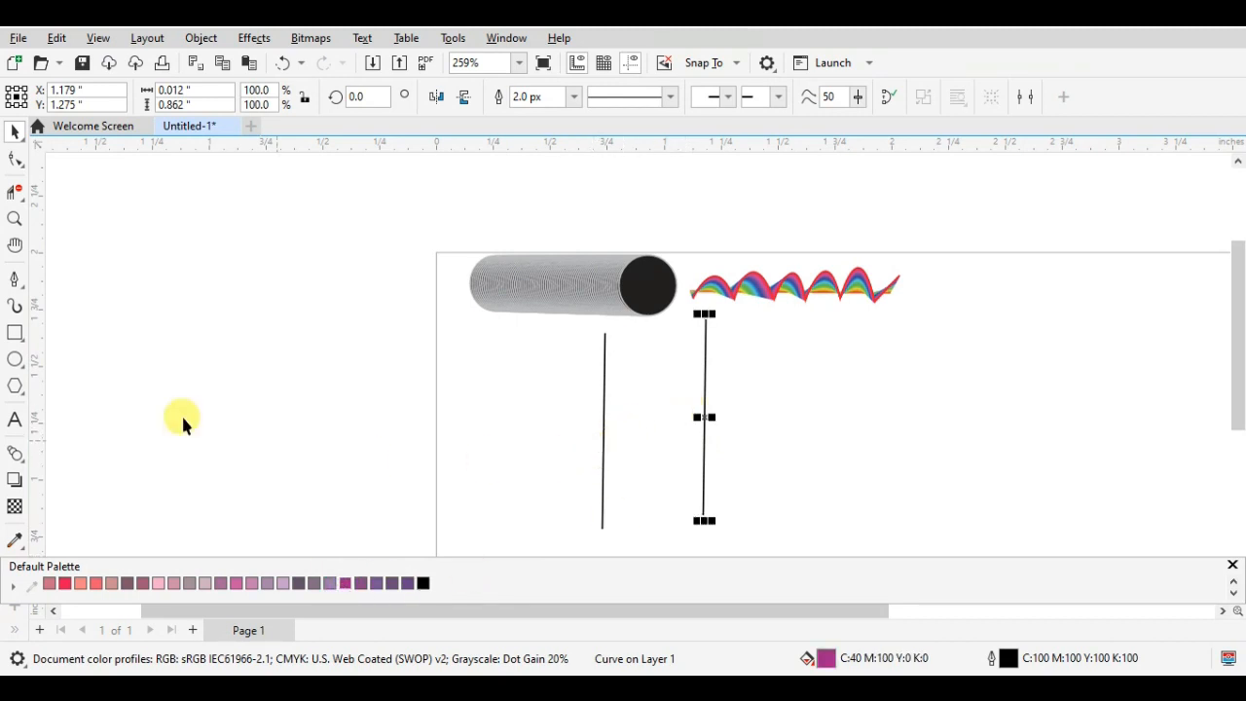
# - Try to blend the two black vertical lines into each other with the Blend tool
pyautogui.click(15, 451)
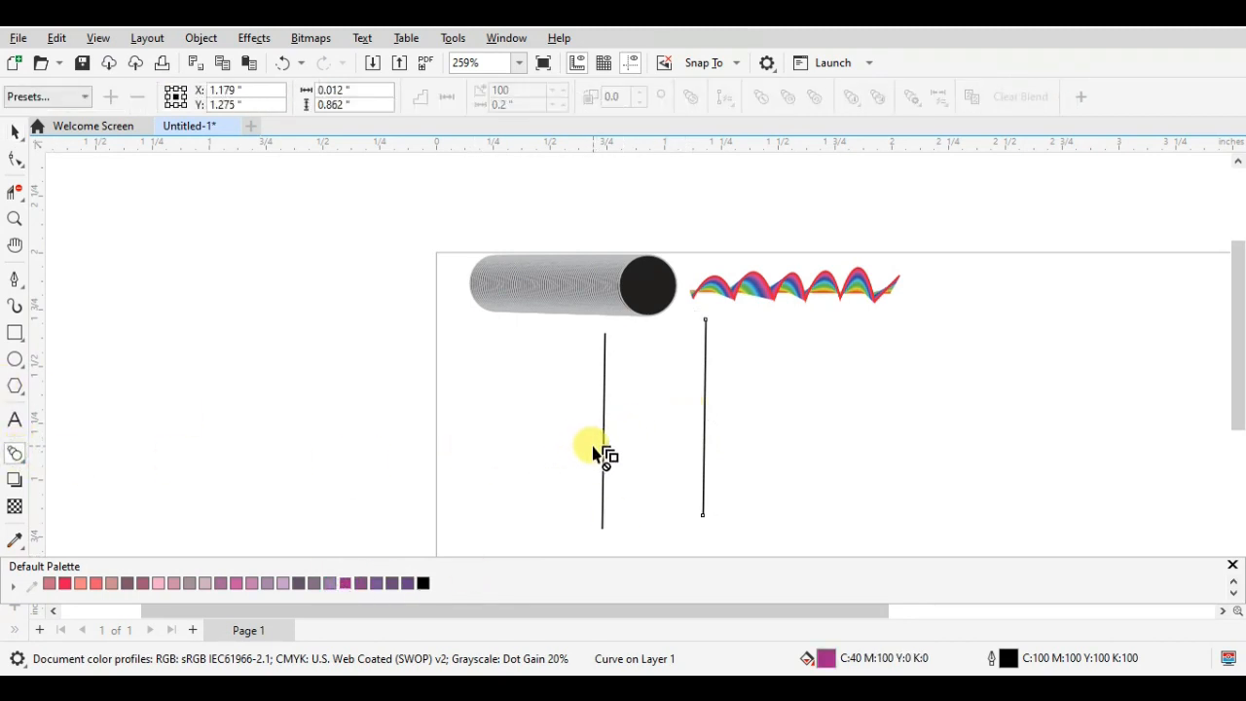
pyautogui.moveTo(594, 448); pyautogui.dragTo(694, 442)
pyautogui.moveTo(604, 437); pyautogui.dragTo(712, 393)
pyautogui.moveTo(604, 443); pyautogui.dragTo(717, 370)
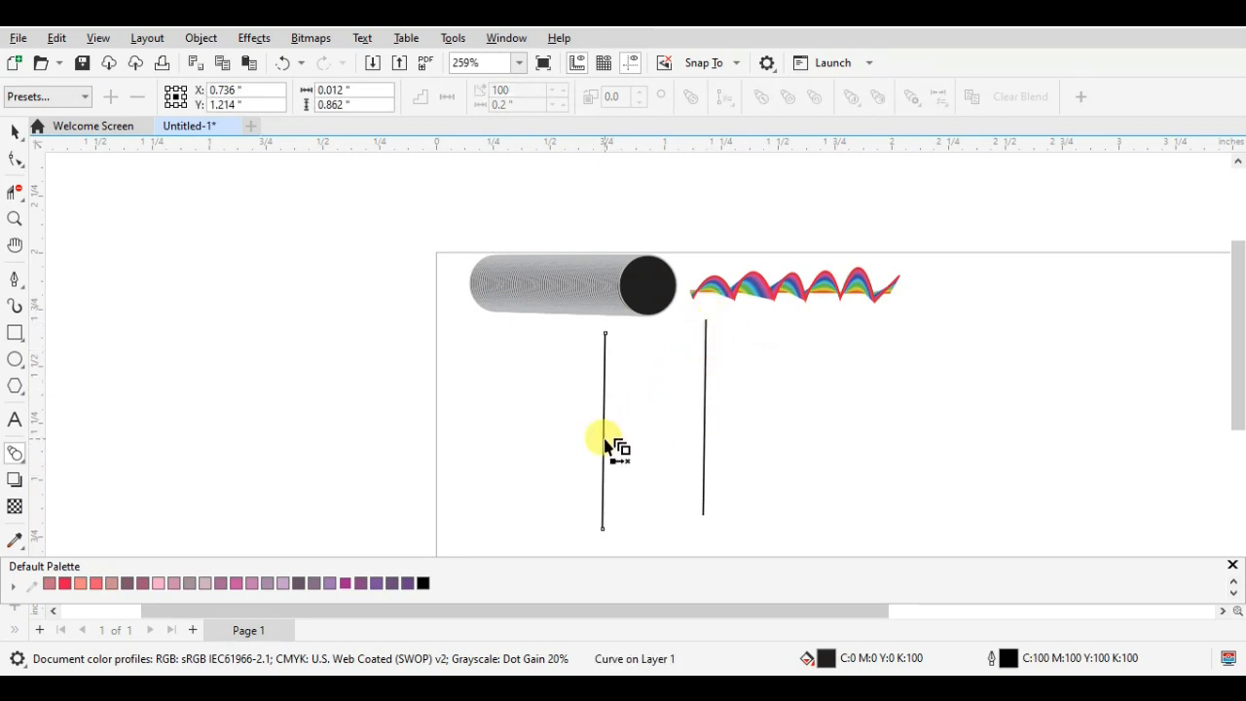
pyautogui.moveTo(605, 446); pyautogui.dragTo(587, 477)
pyautogui.click(603, 468)
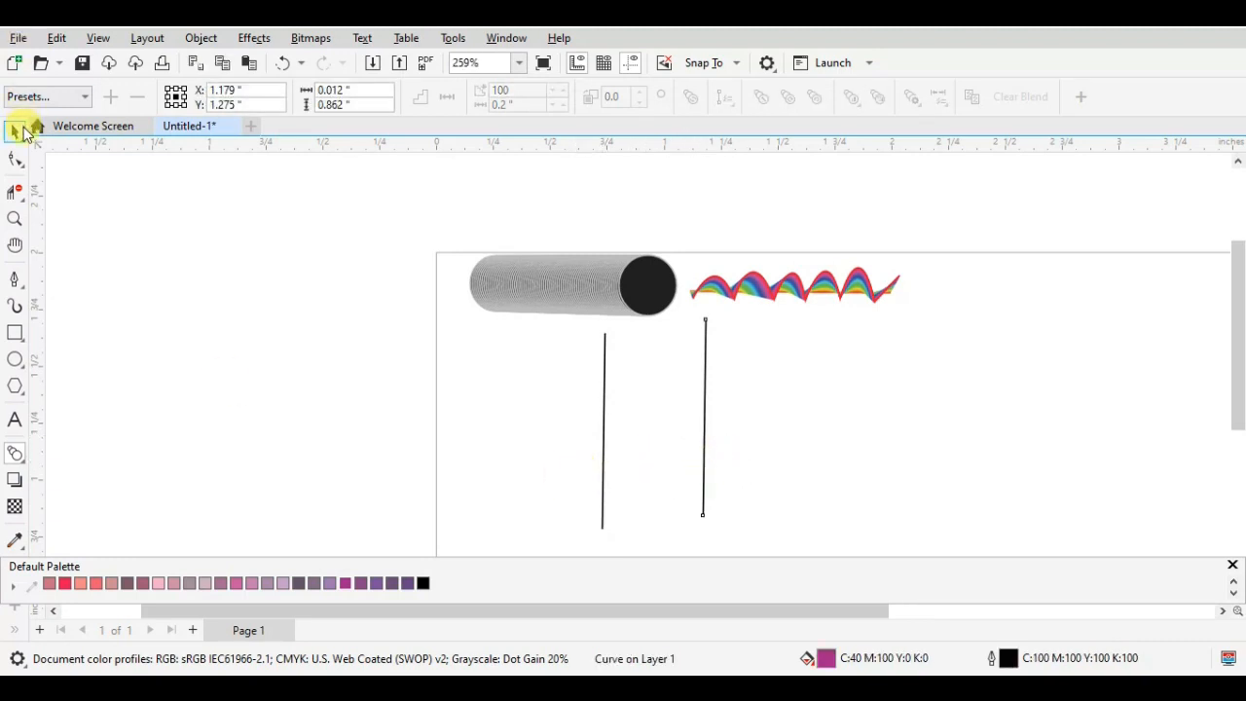
# - Replace the copied line with a rectangle about 0.769 by 0.753 inches, with no fill and a K90 outline
pyautogui.click(25, 132)
pyautogui.click(600, 324)
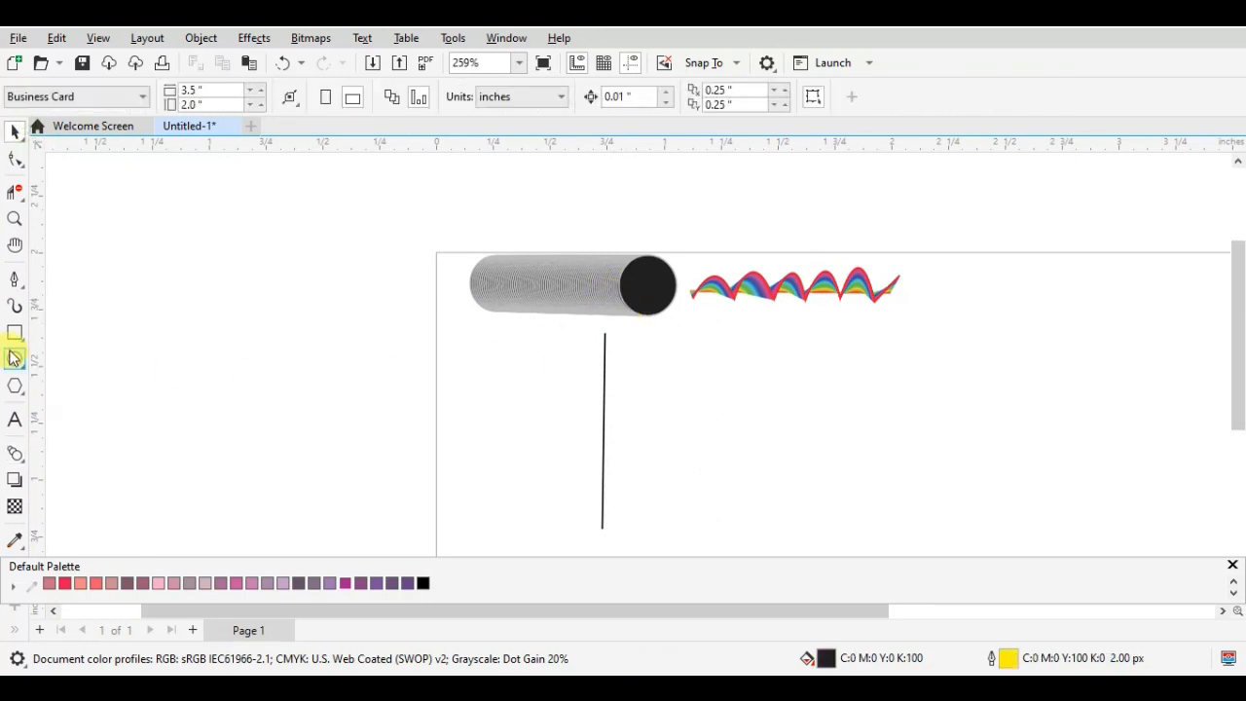
pyautogui.moveTo(682, 348); pyautogui.dragTo(857, 517)
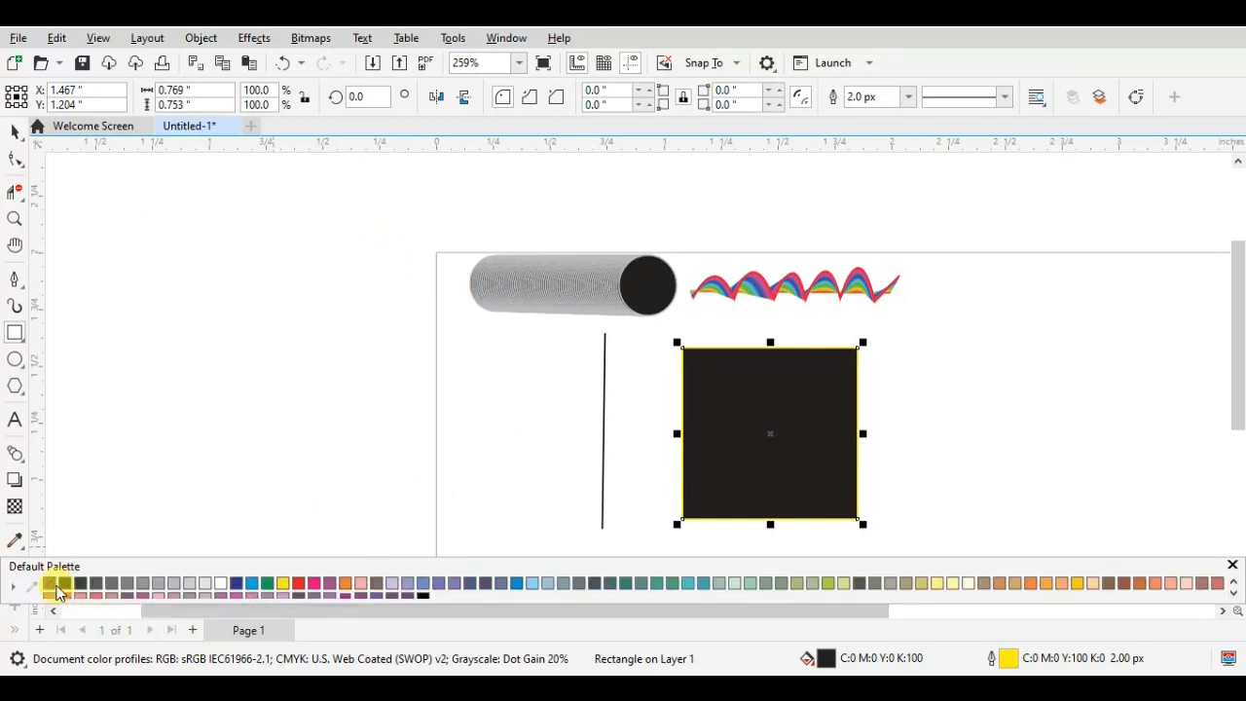
pyautogui.rightClick(50, 584)
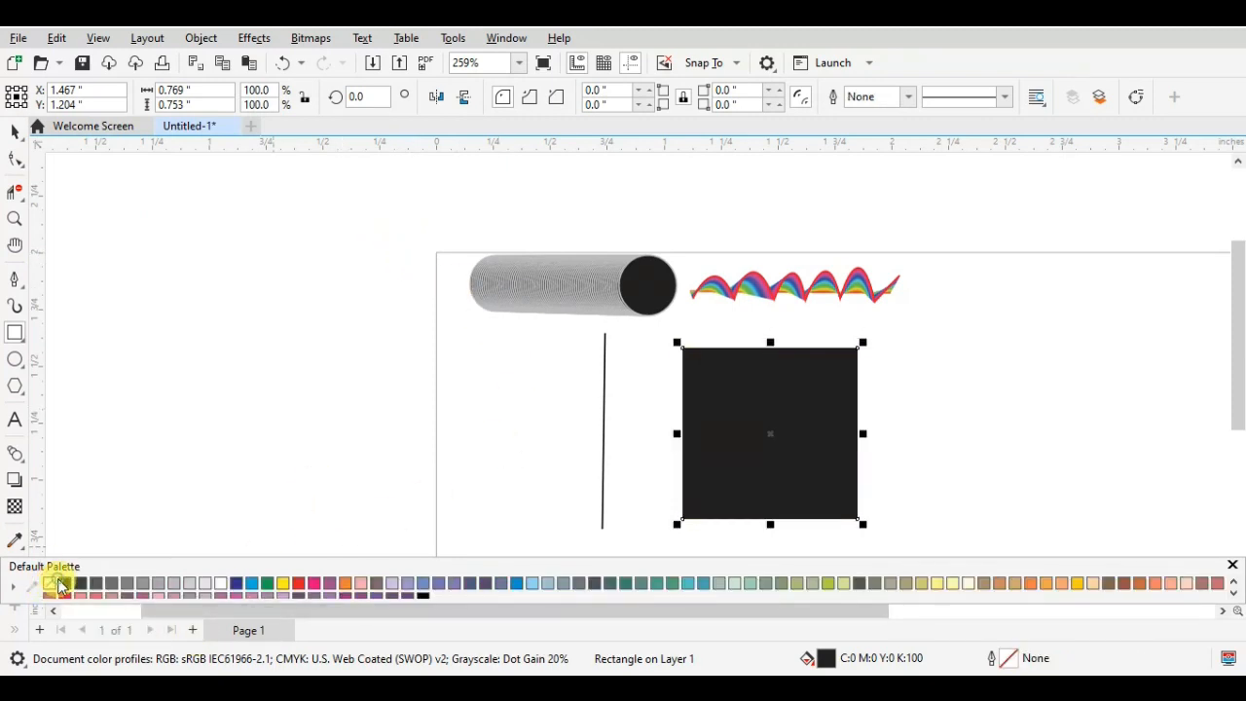
pyautogui.rightClick(79, 584)
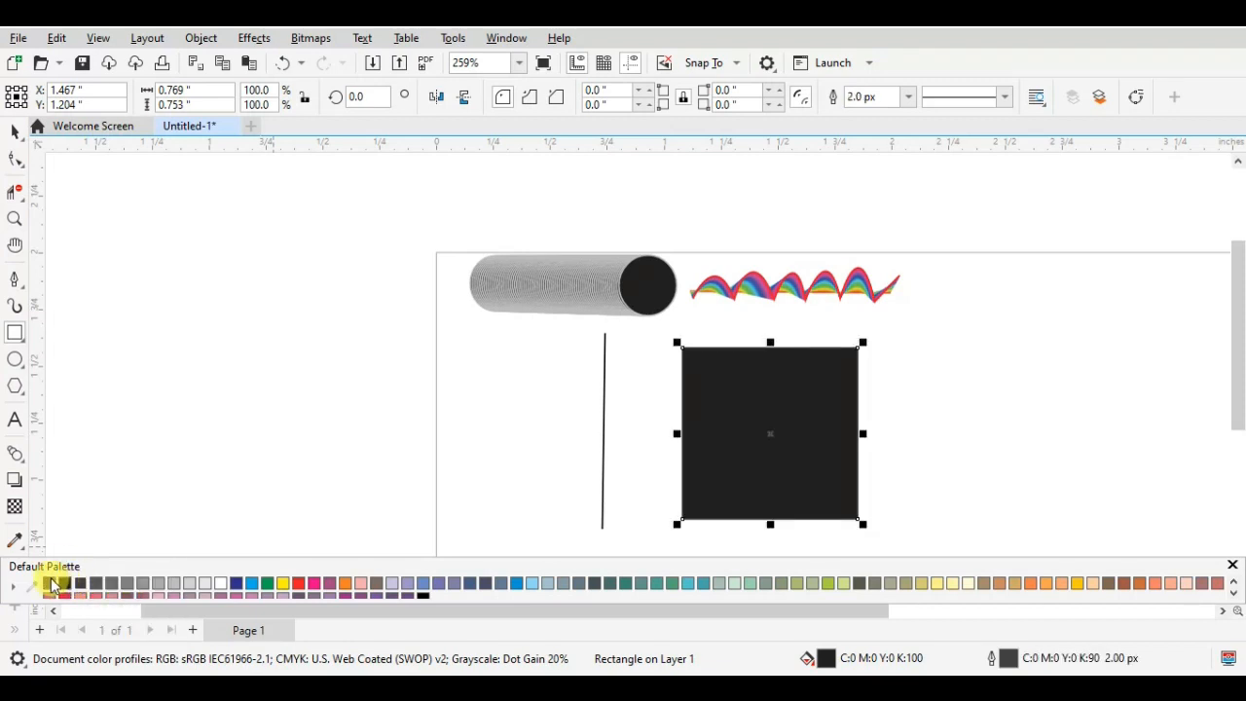
pyautogui.click(50, 584)
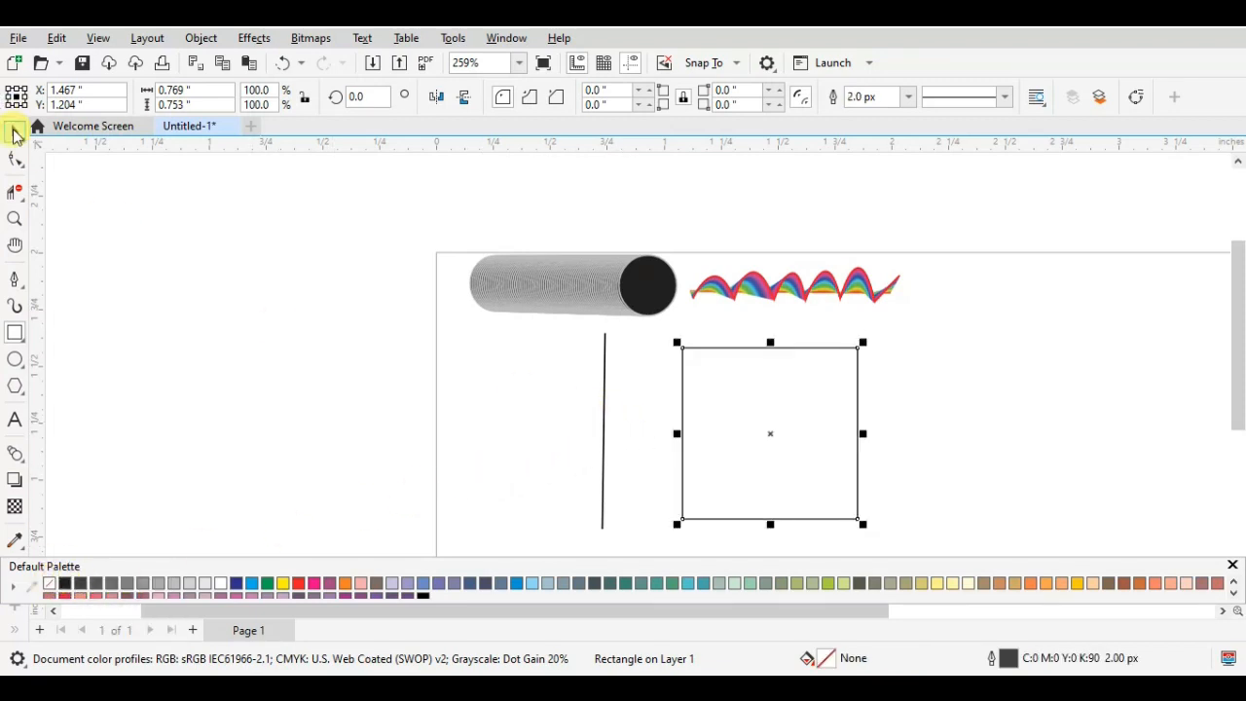
# - Blend the vertical line into the unfilled rectangle and move the blend up and left to about X 1.05, Y 1.306 inches
pyautogui.click(15, 135)
pyautogui.click(608, 443)
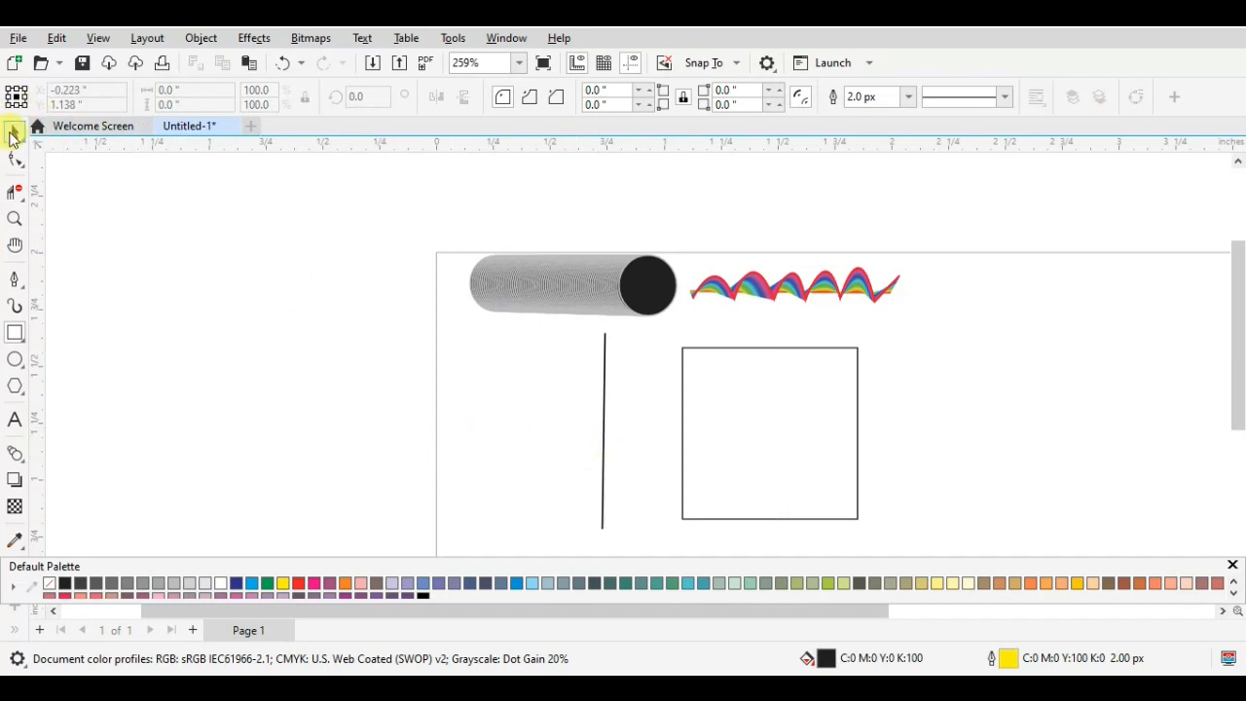
pyautogui.click(13, 134)
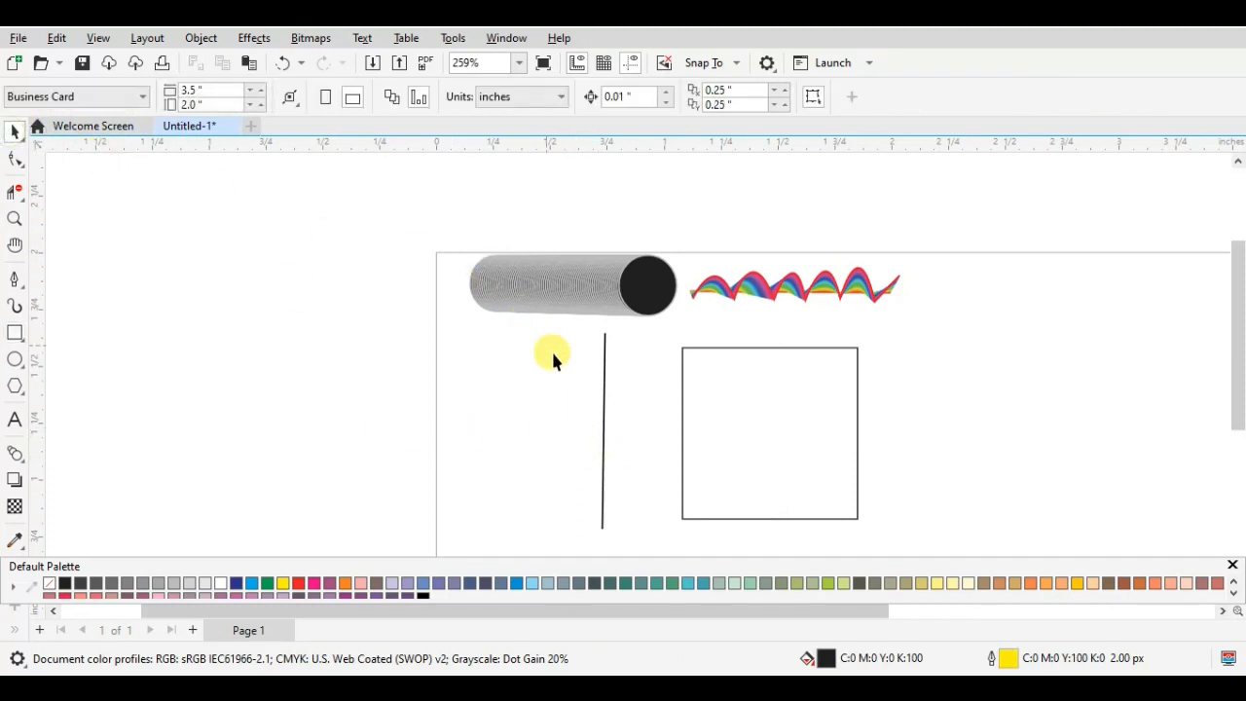
pyautogui.click(602, 465)
pyautogui.click(14, 453)
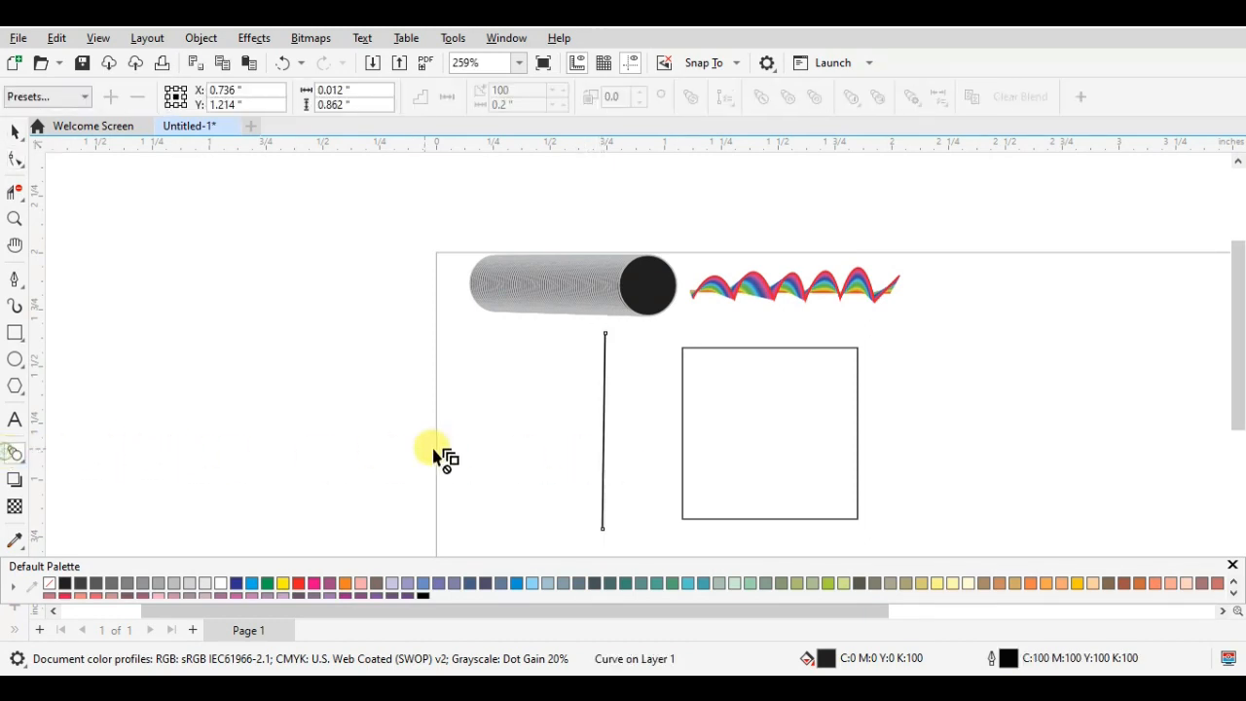
pyautogui.moveTo(605, 448); pyautogui.dragTo(843, 367)
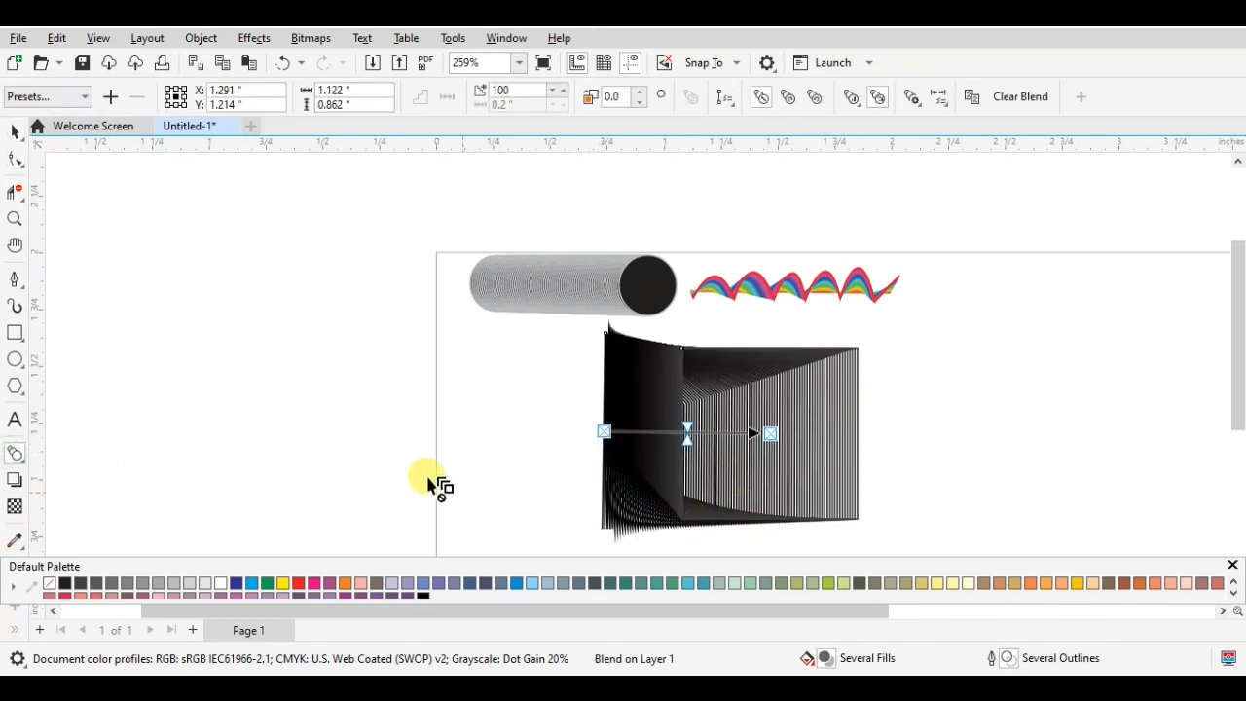
pyautogui.click(14, 132)
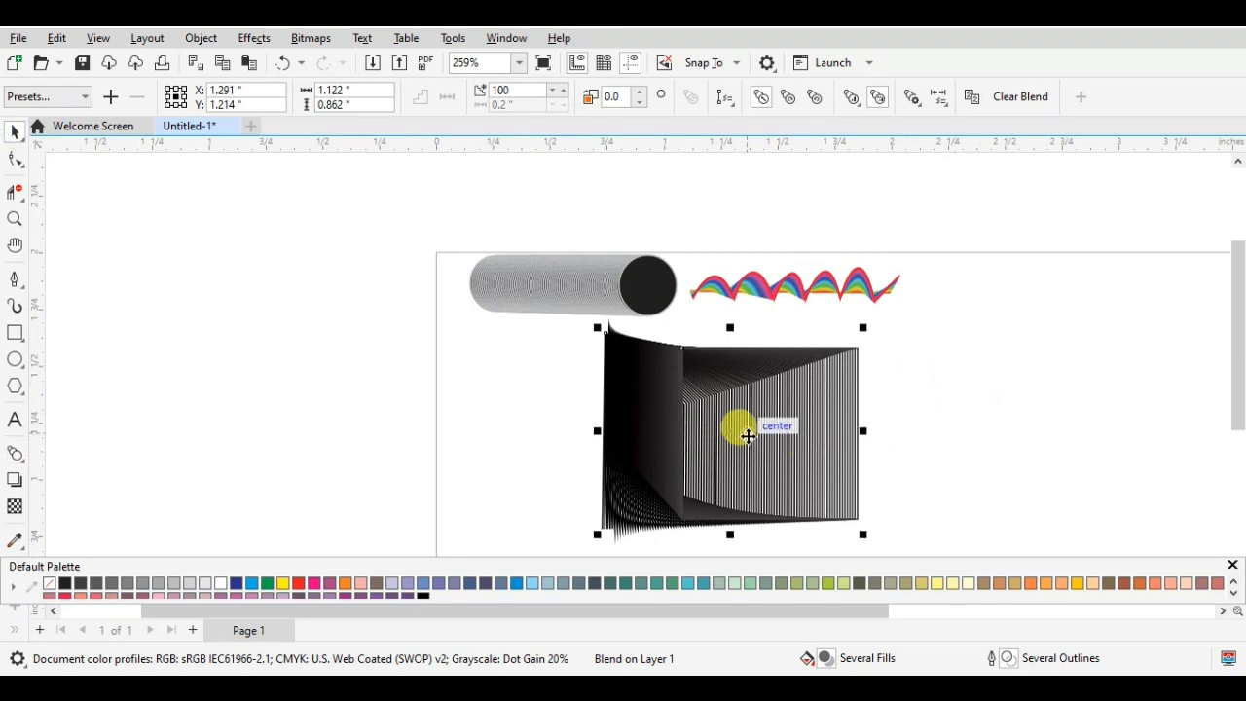
pyautogui.moveTo(736, 425); pyautogui.dragTo(651, 390)
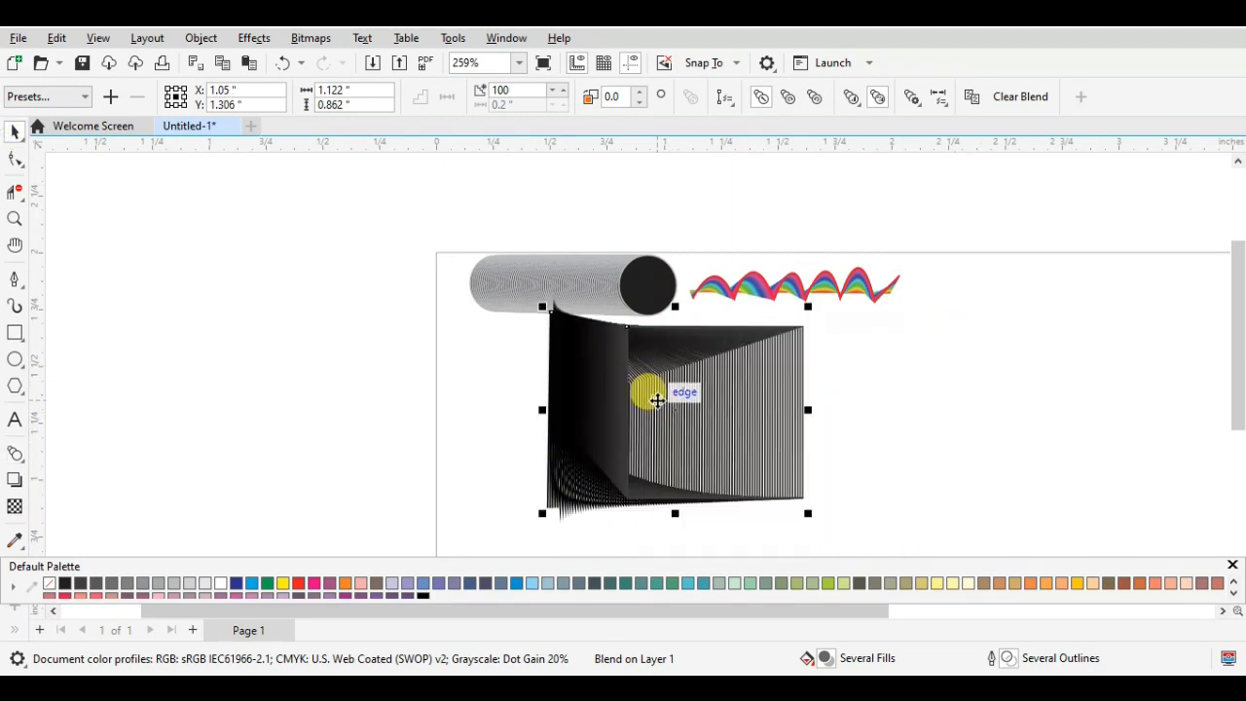
# - Reduce the number of steps in the line-to-rectangle blend to 56
pyautogui.click(553, 93)
pyautogui.click(553, 92)
pyautogui.click(553, 92)
pyautogui.click(553, 93)
pyautogui.click(553, 93)
pyautogui.click(552, 93)
pyautogui.click(553, 93)
pyautogui.click(553, 93)
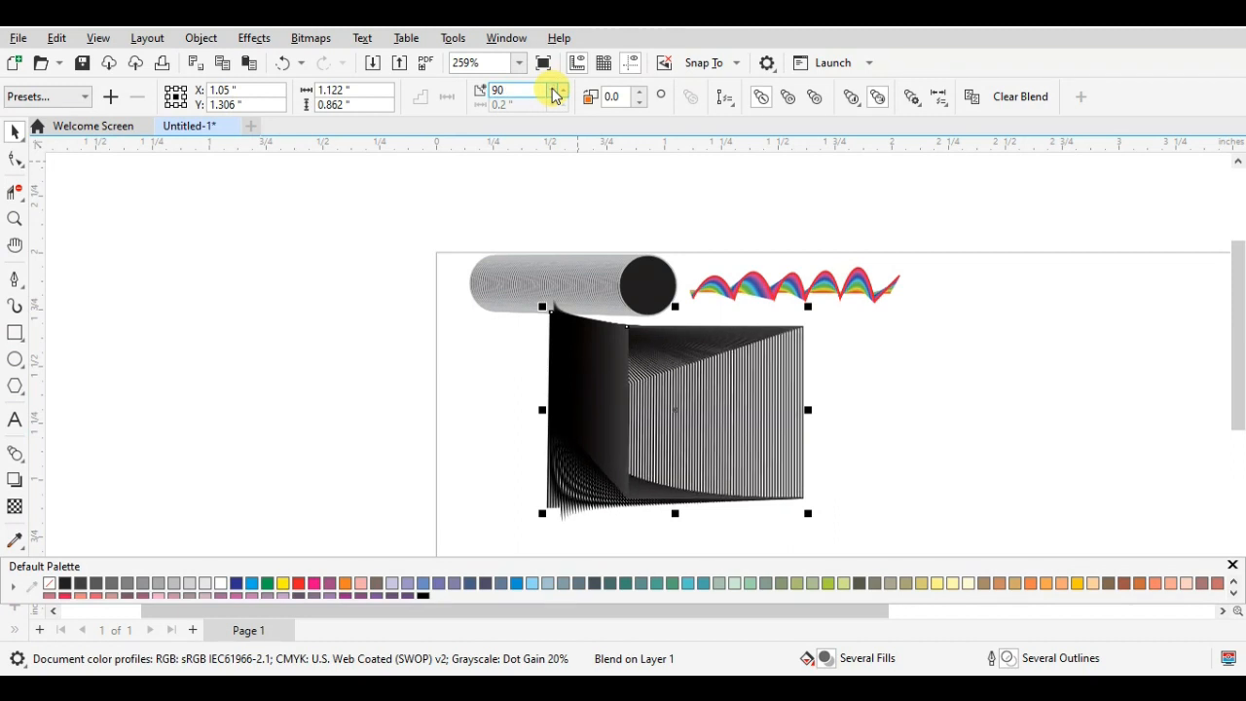
pyautogui.click(554, 93)
pyautogui.click(554, 93)
pyautogui.click(552, 94)
pyautogui.click(552, 93)
pyautogui.click(551, 93)
pyautogui.click(548, 95)
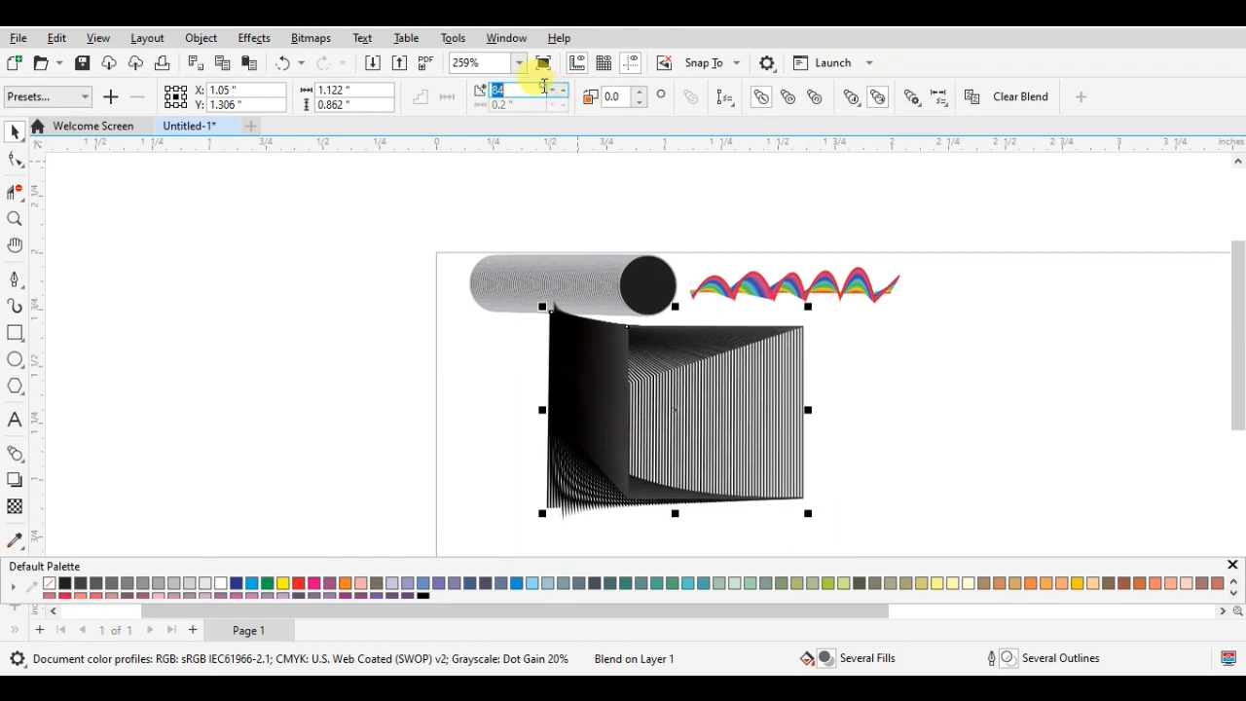
pyautogui.click(550, 88)
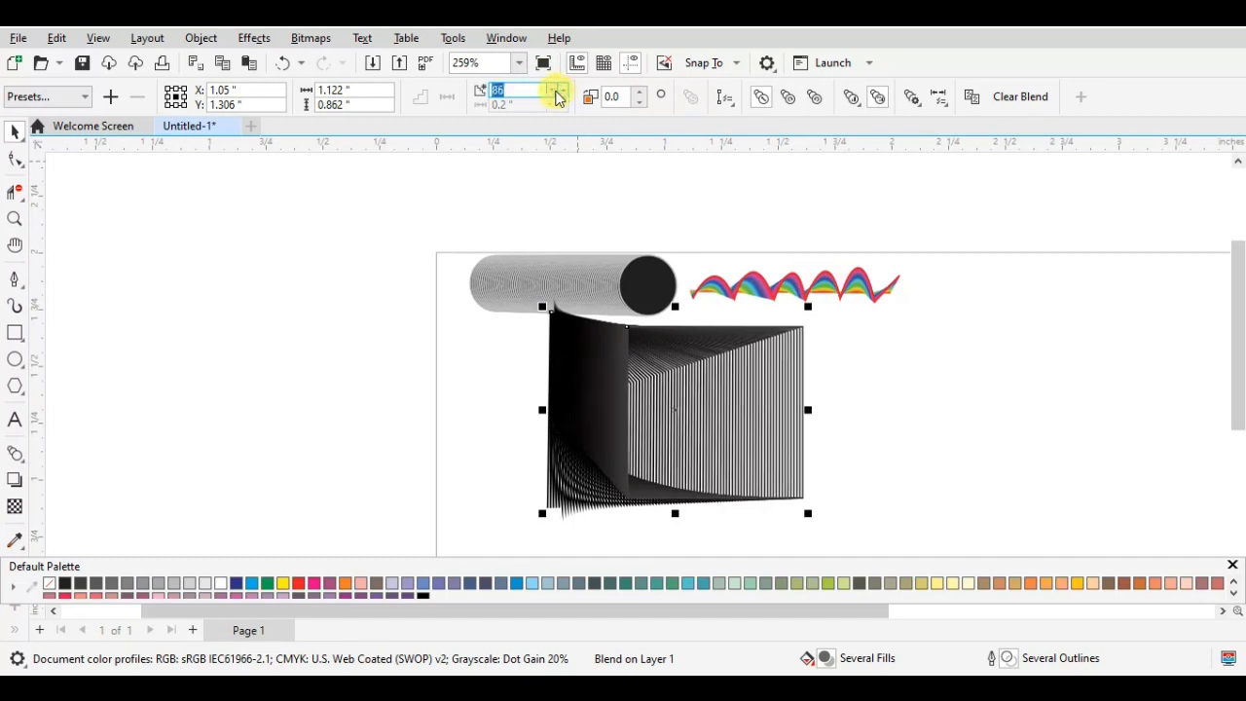
pyautogui.click(549, 89)
pyautogui.click(548, 89)
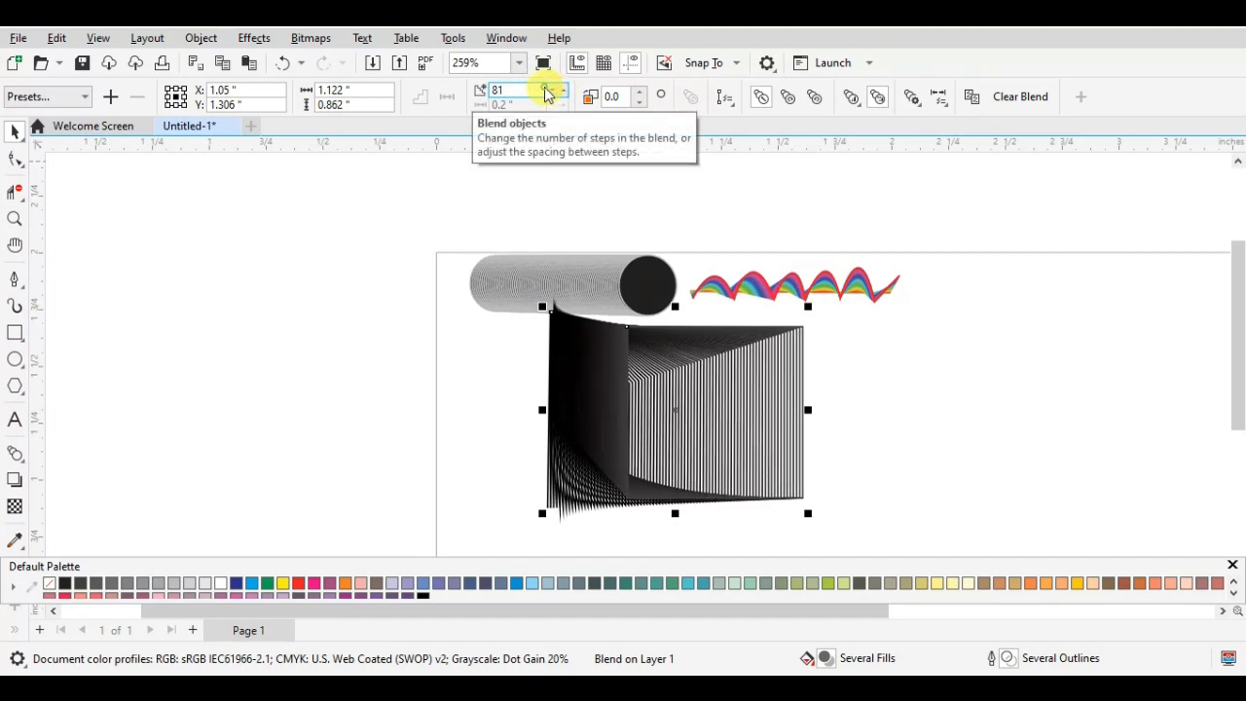
pyautogui.click(550, 89)
pyautogui.click(549, 89)
pyautogui.click(550, 88)
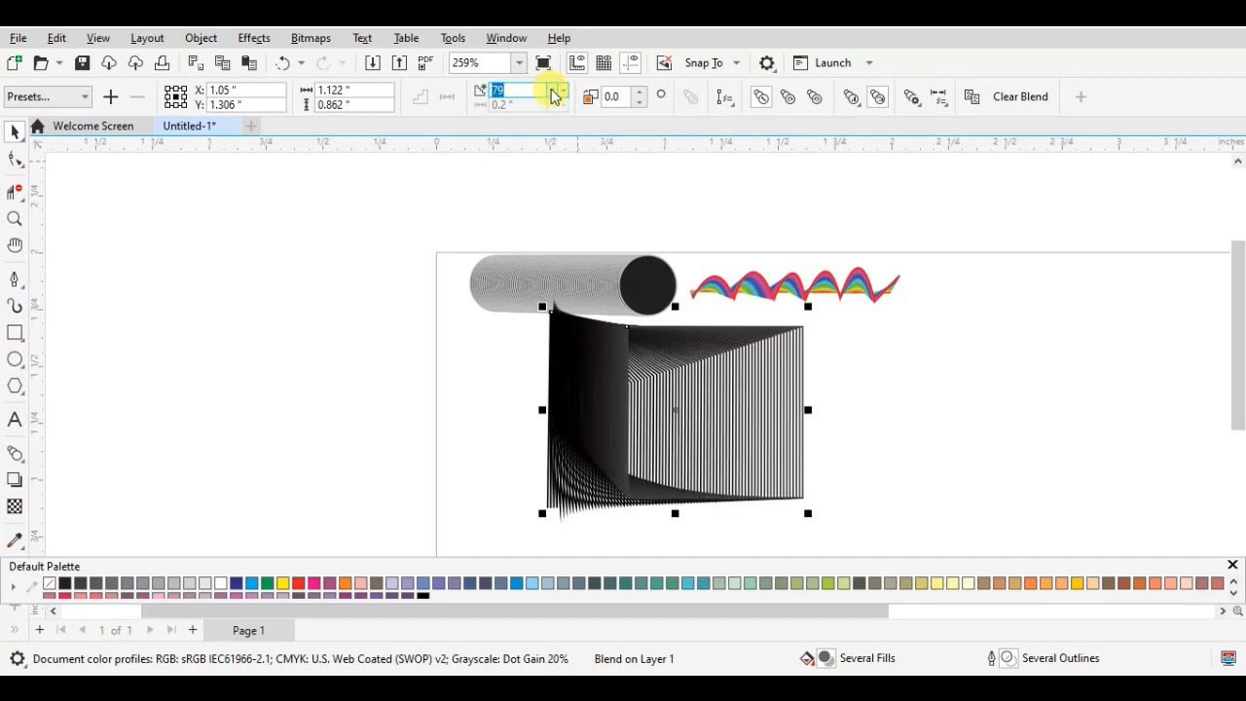
pyautogui.click(550, 88)
pyautogui.click(549, 88)
pyautogui.click(550, 88)
pyautogui.click(550, 89)
pyautogui.click(550, 89)
pyautogui.click(551, 88)
pyautogui.click(550, 89)
pyautogui.click(552, 88)
pyautogui.click(552, 88)
pyautogui.click(552, 89)
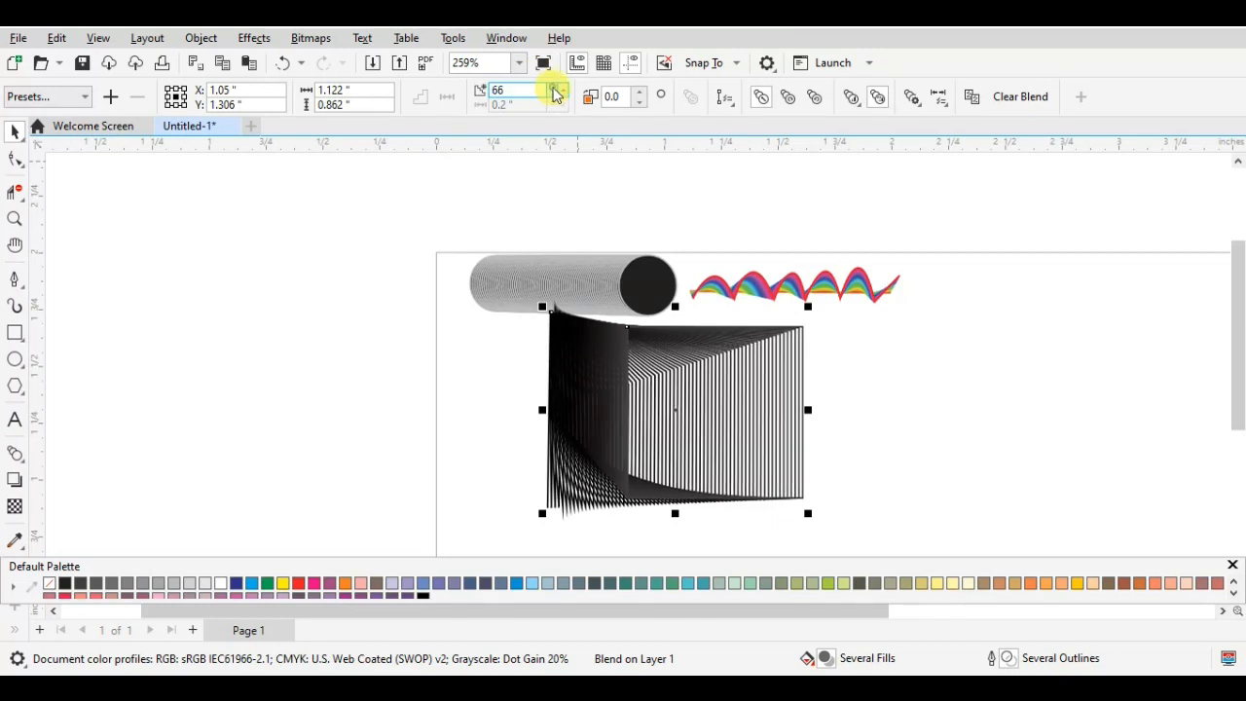
pyautogui.click(552, 88)
pyautogui.click(552, 89)
pyautogui.click(553, 88)
pyautogui.click(553, 89)
pyautogui.click(552, 88)
pyautogui.click(552, 89)
pyautogui.click(551, 89)
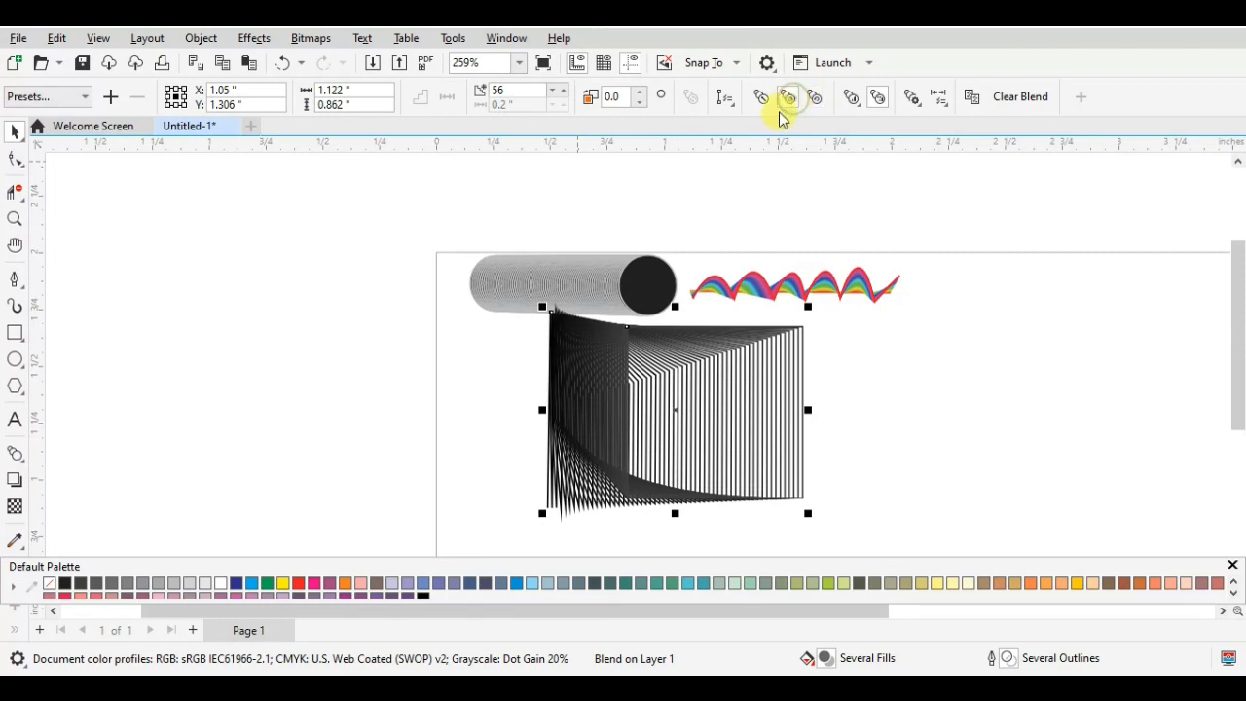
# - Move the line-to-rectangle blend off the page's left edge and delete it
pyautogui.moveTo(706, 398); pyautogui.dragTo(389, 411)
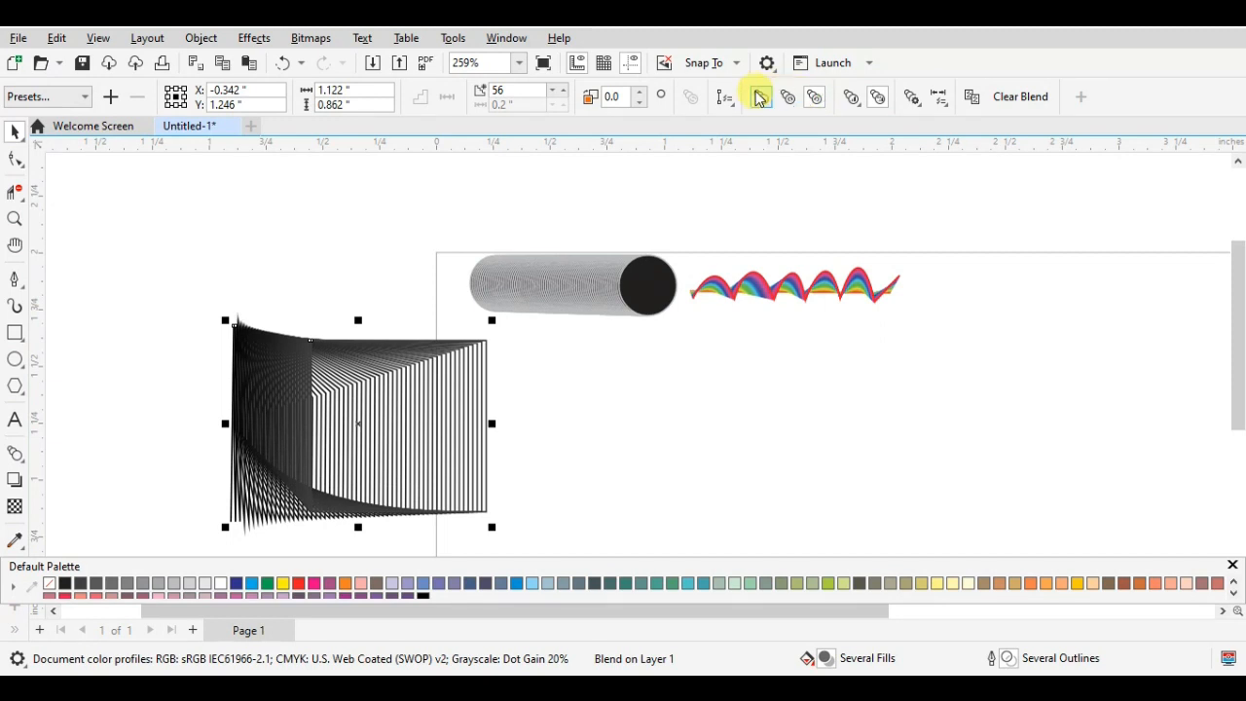
pyautogui.rightClick(401, 394)
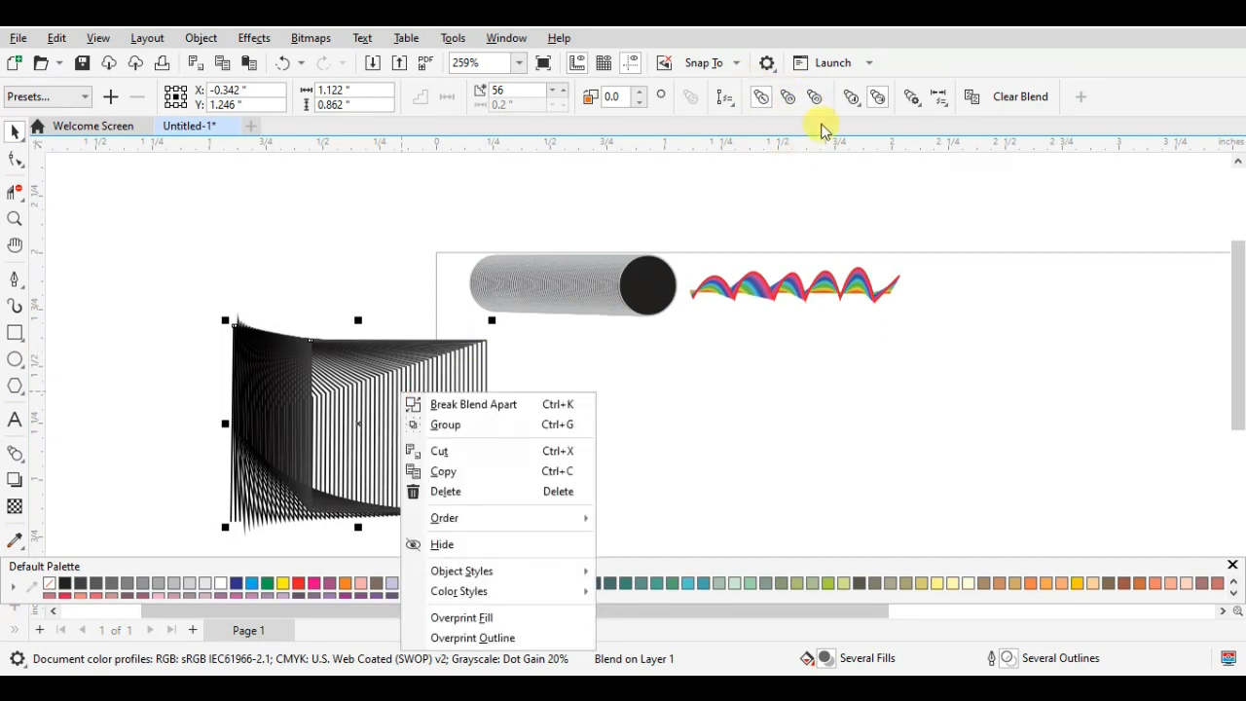
pyautogui.click(554, 360)
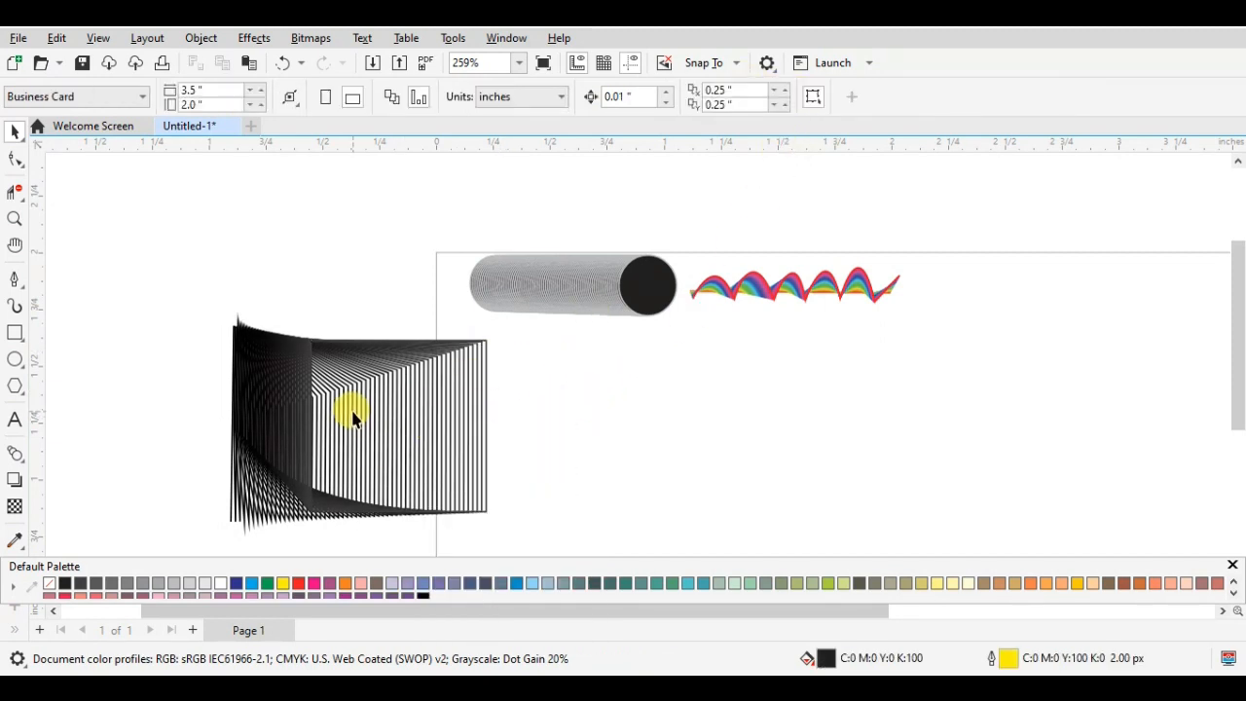
pyautogui.moveTo(353, 416); pyautogui.dragTo(387, 440)
pyautogui.press('Delete')
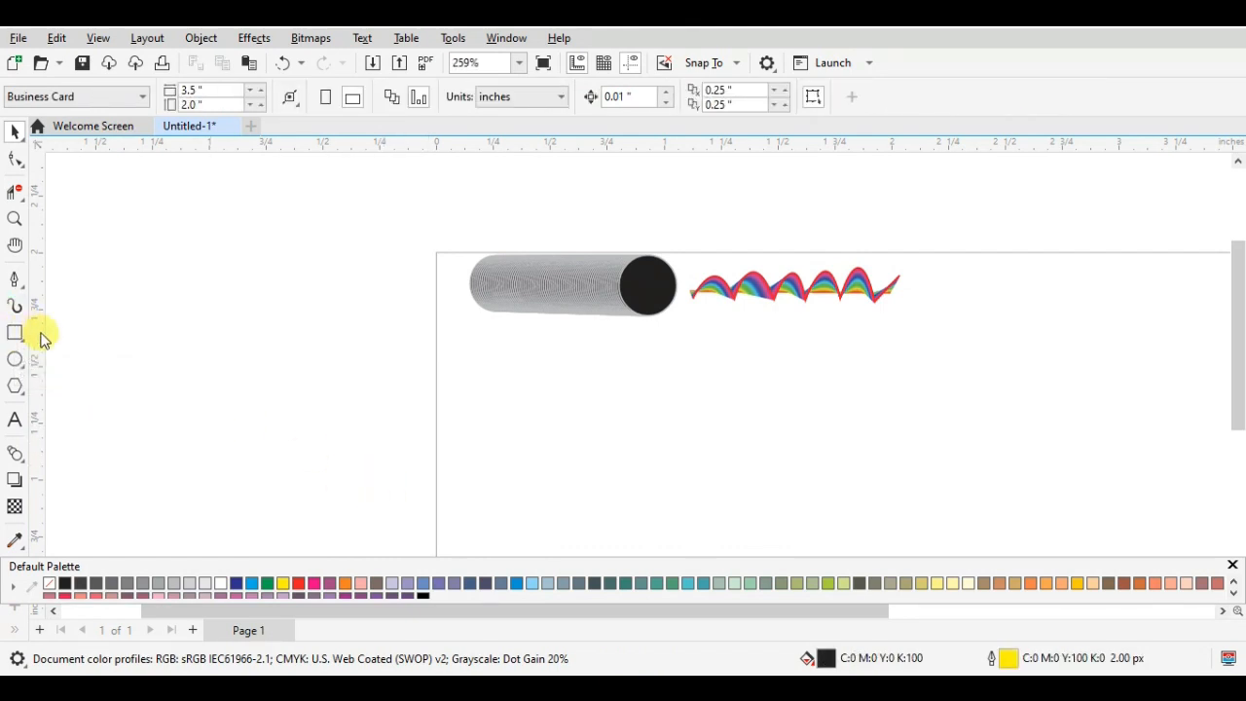
# - Draw an ellipse about 0.608 by 0.628 inches below and right of the rainbow blend, with no fill and a blue outline (C100 M100)
pyautogui.click(16, 360)
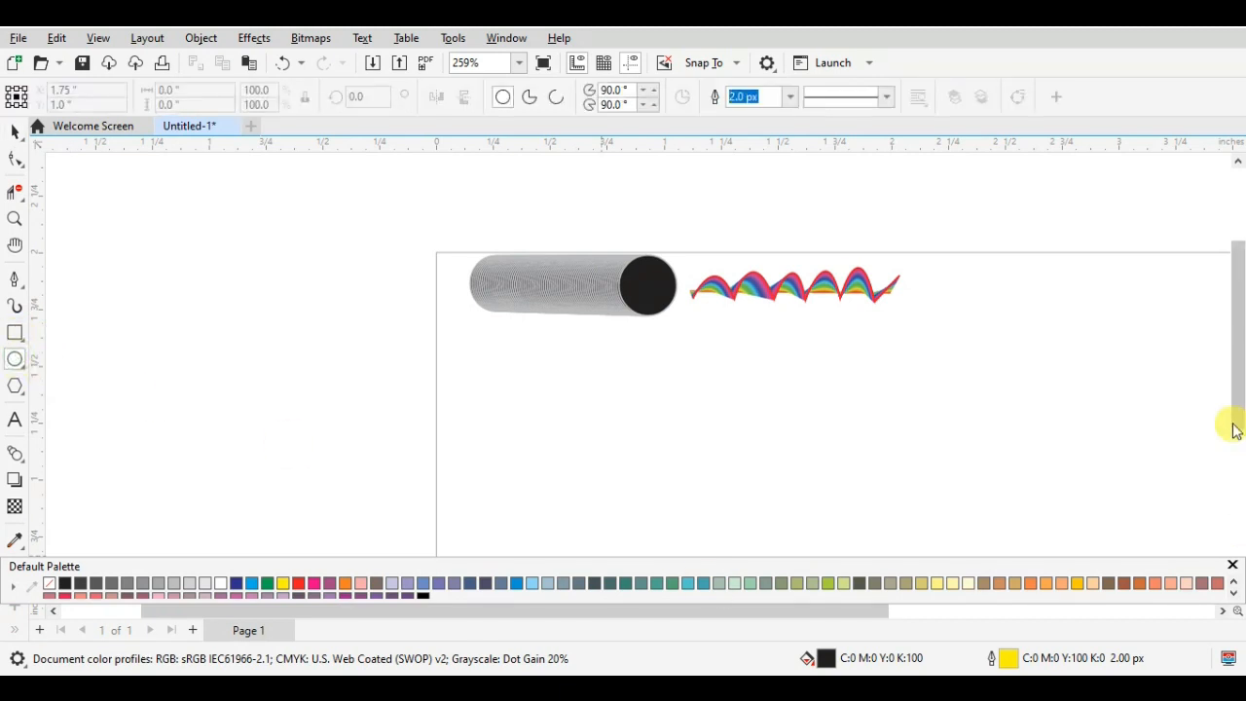
pyautogui.moveTo(960, 305); pyautogui.dragTo(1098, 449)
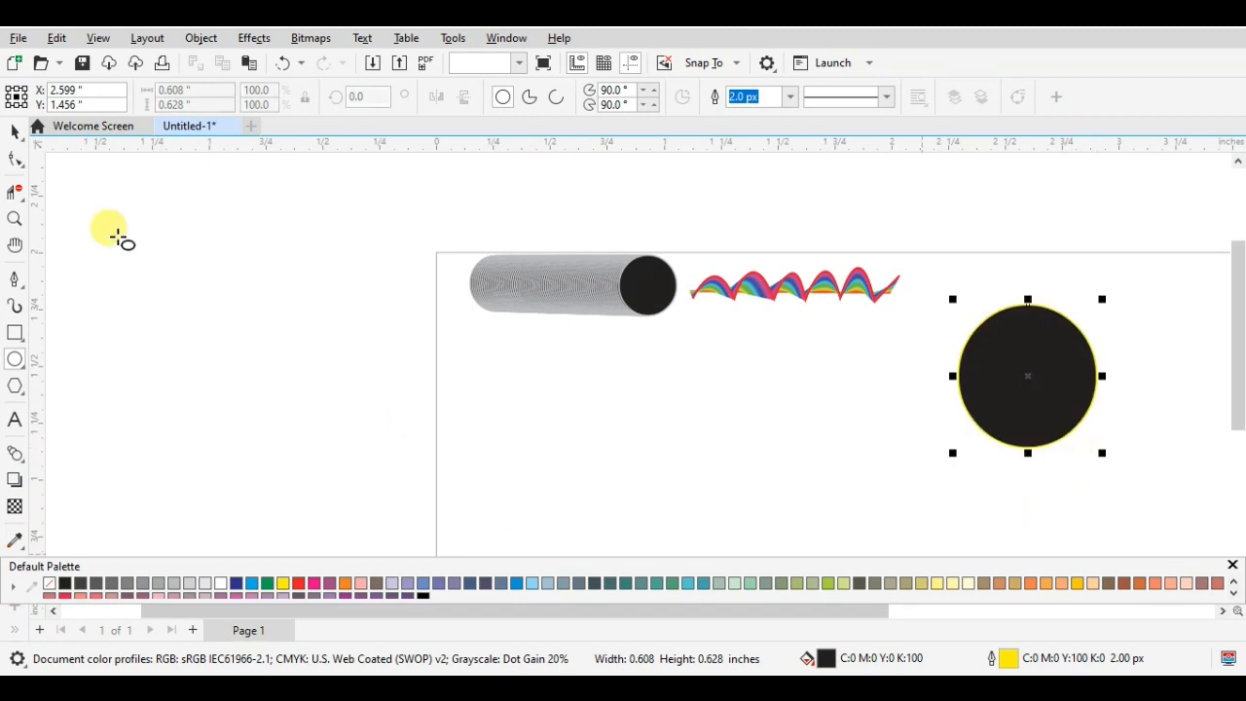
pyautogui.click(16, 132)
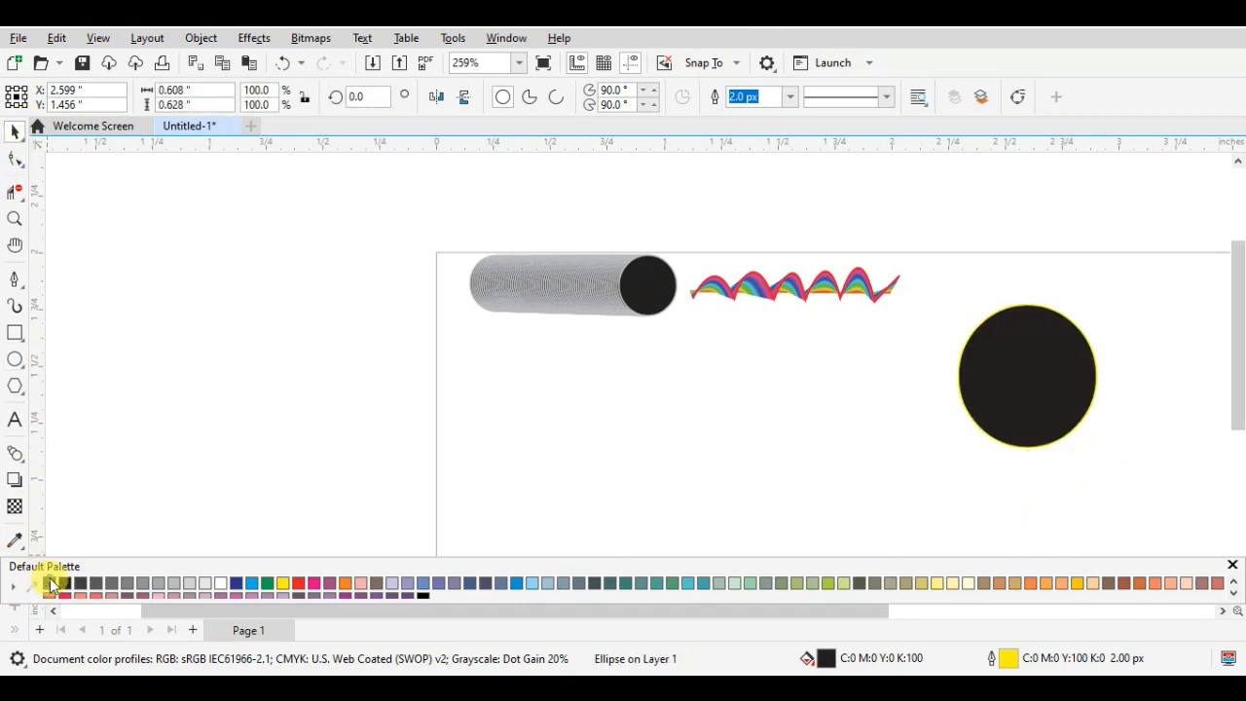
pyautogui.click(50, 584)
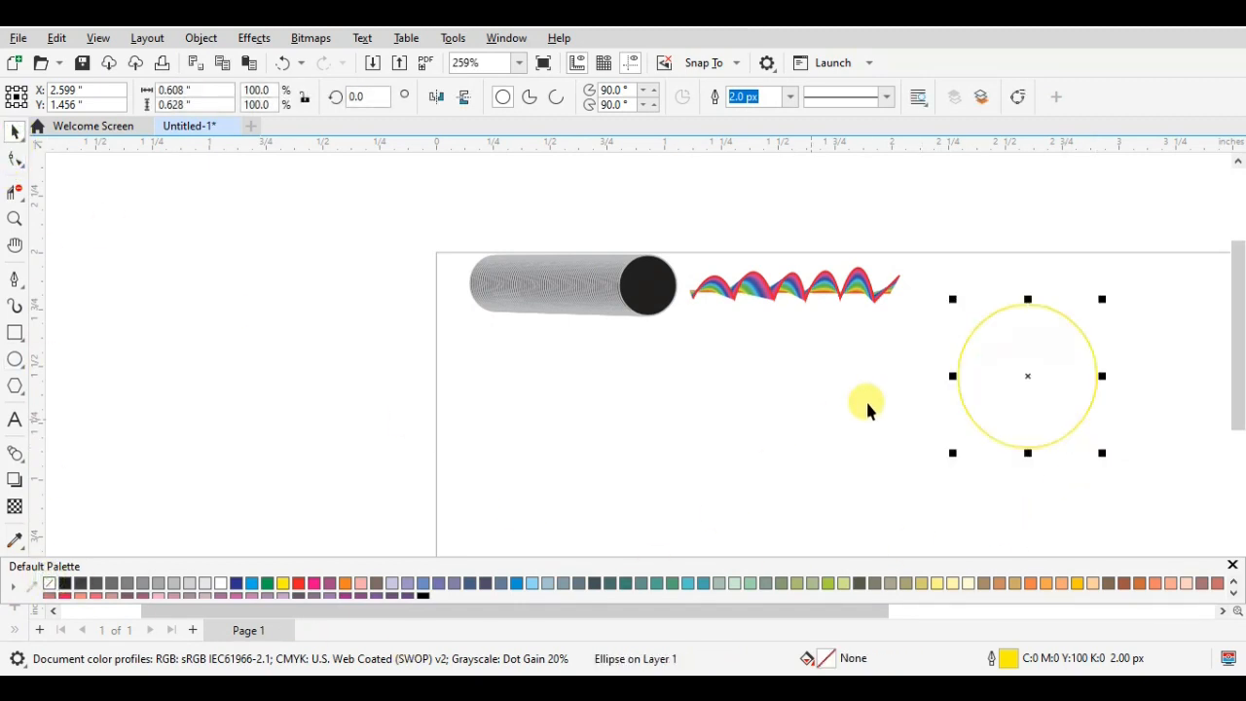
pyautogui.rightClick(236, 584)
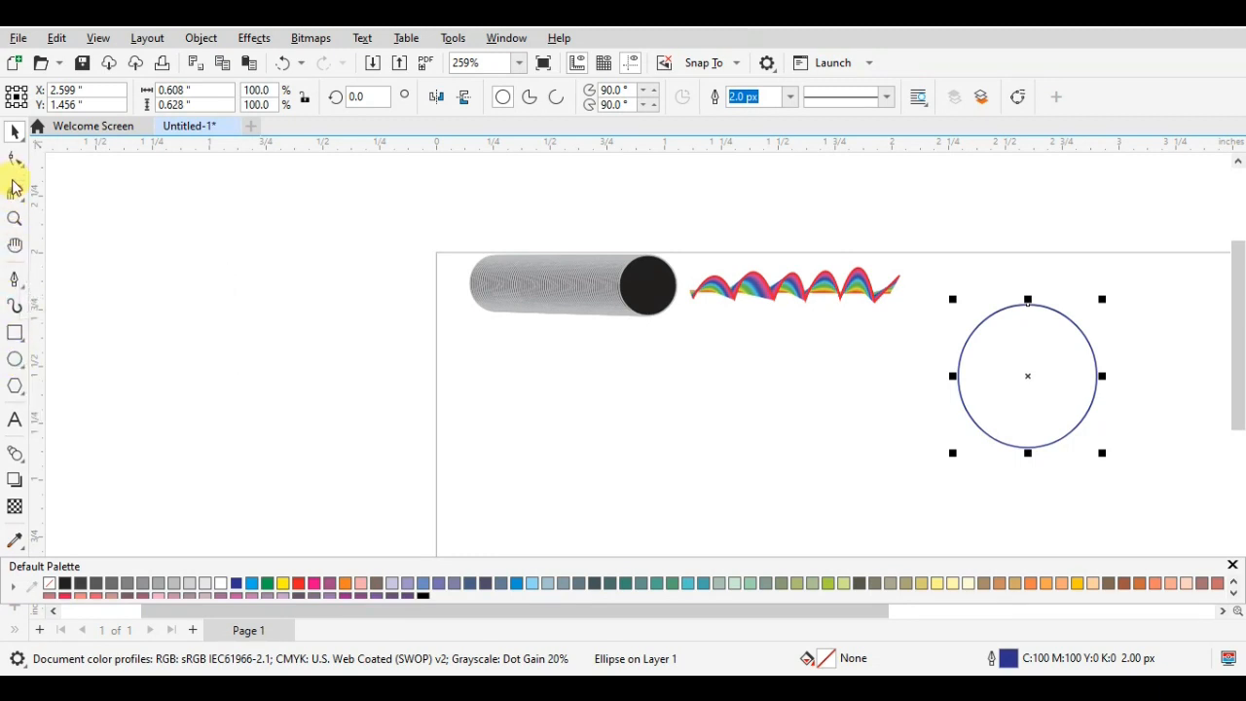
pyautogui.click(15, 280)
pyautogui.click(534, 372)
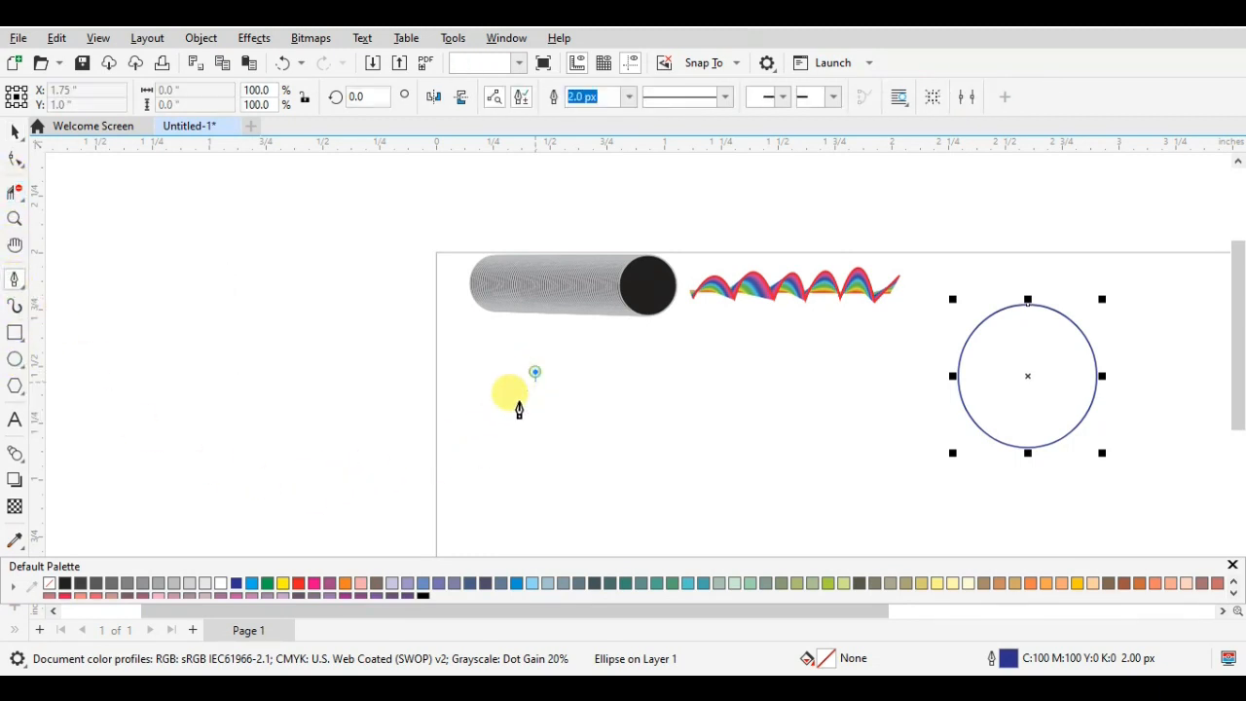
pyautogui.moveTo(533, 447); pyautogui.dragTo(563, 487)
pyautogui.click(535, 373)
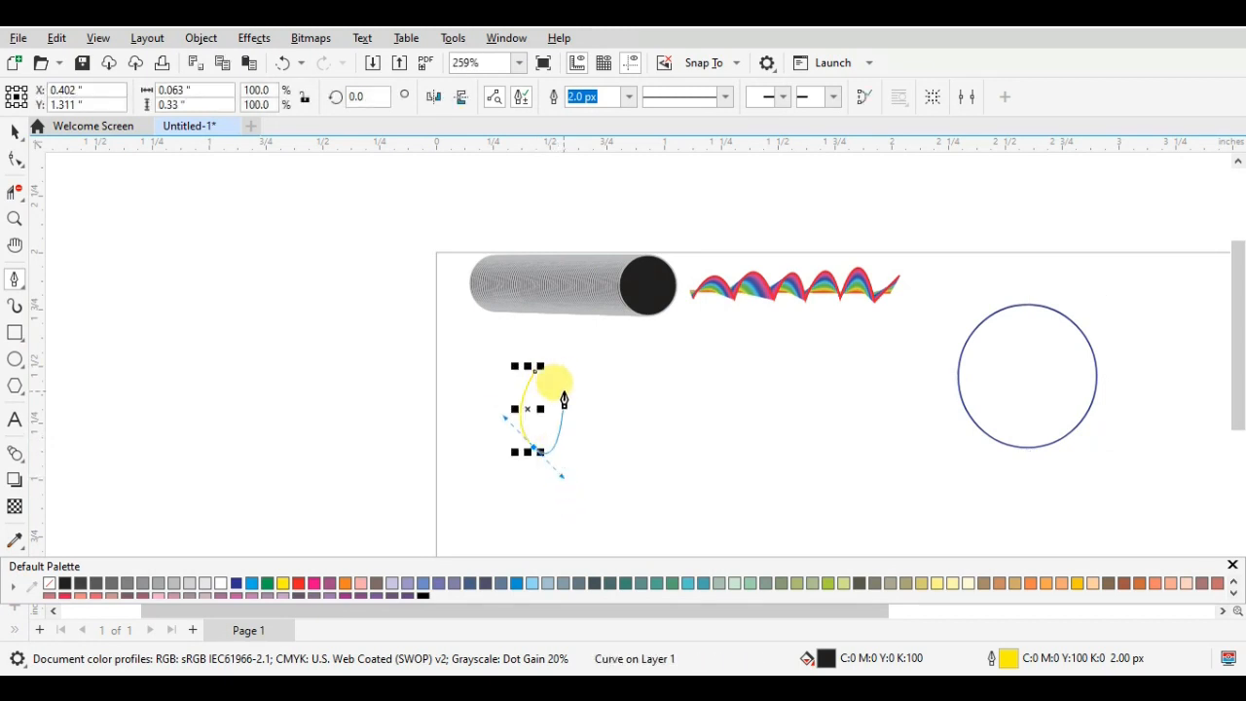
pyautogui.moveTo(534, 368)
pyautogui.mouseDown()
pyautogui.moveTo(520, 352)
pyautogui.moveTo(537, 371)
pyautogui.moveTo(502, 364)
pyautogui.mouseUp()
pyautogui.click(535, 374)
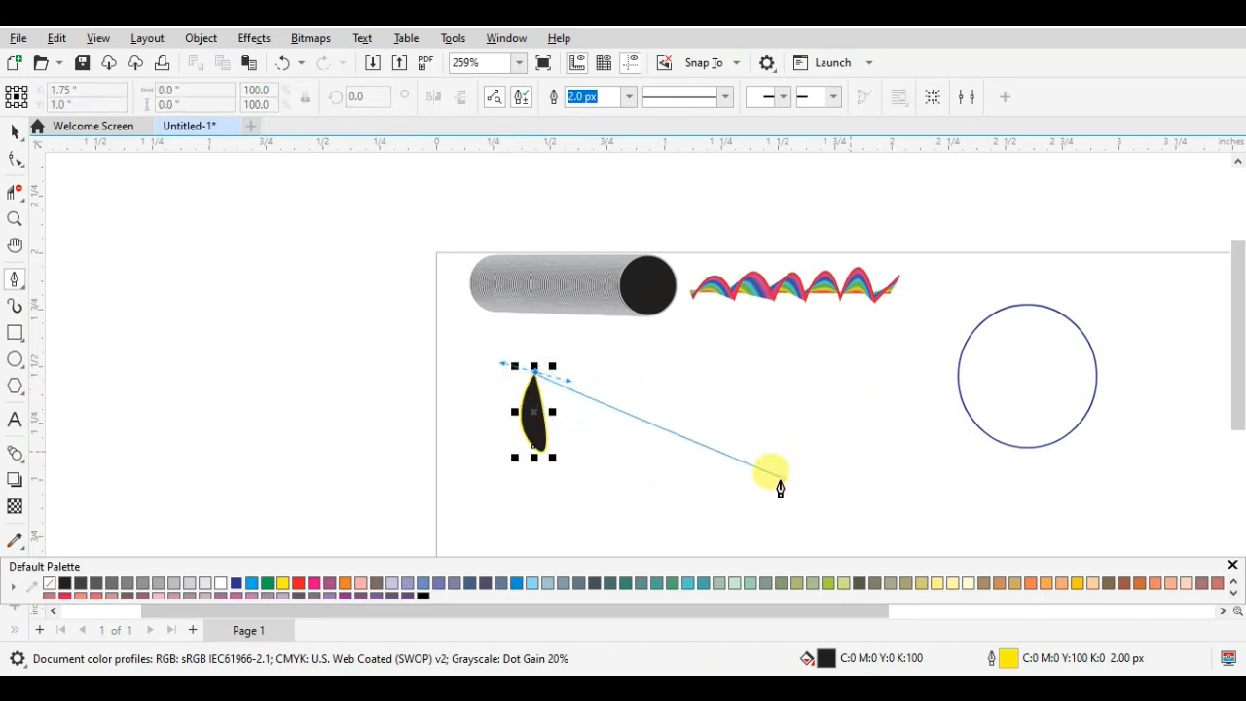
pyautogui.click(15, 135)
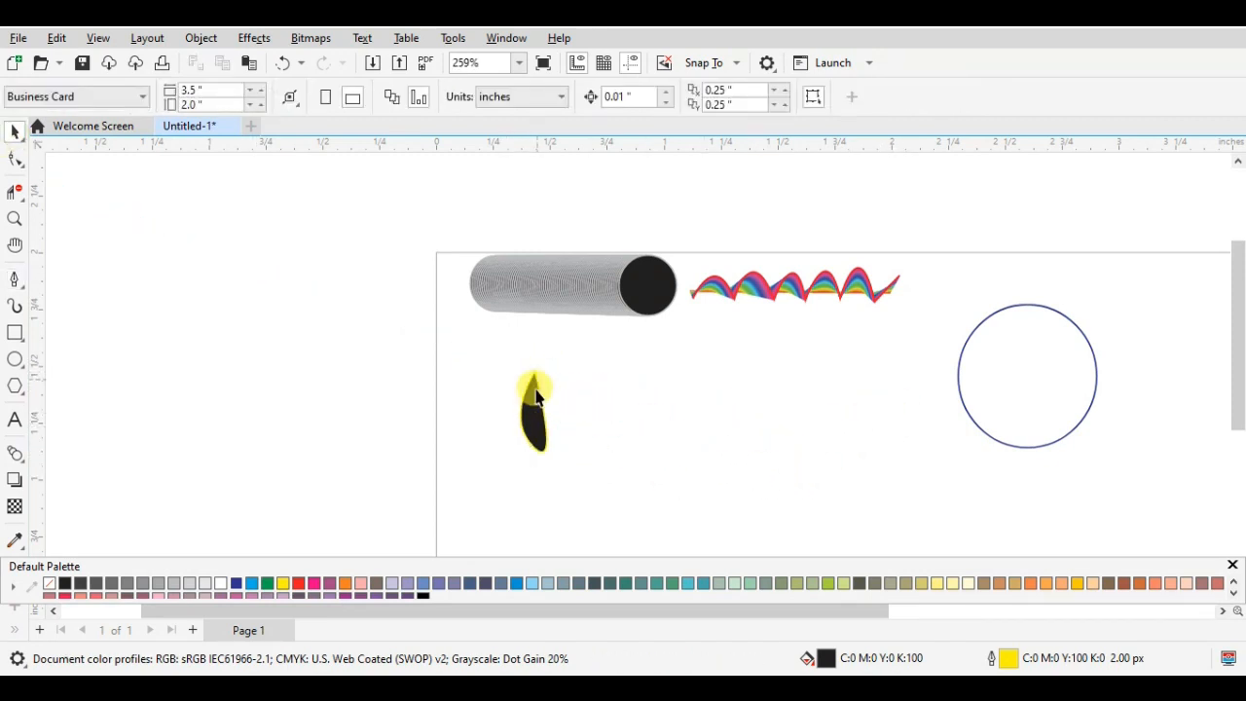
pyautogui.click(531, 404)
pyautogui.click(286, 352)
# - Draw a closed upright leaf about 0.102 by 0.302 inches below the grey cylinder, with a green fill (C100 Y100) and no outline
pyautogui.click(19, 281)
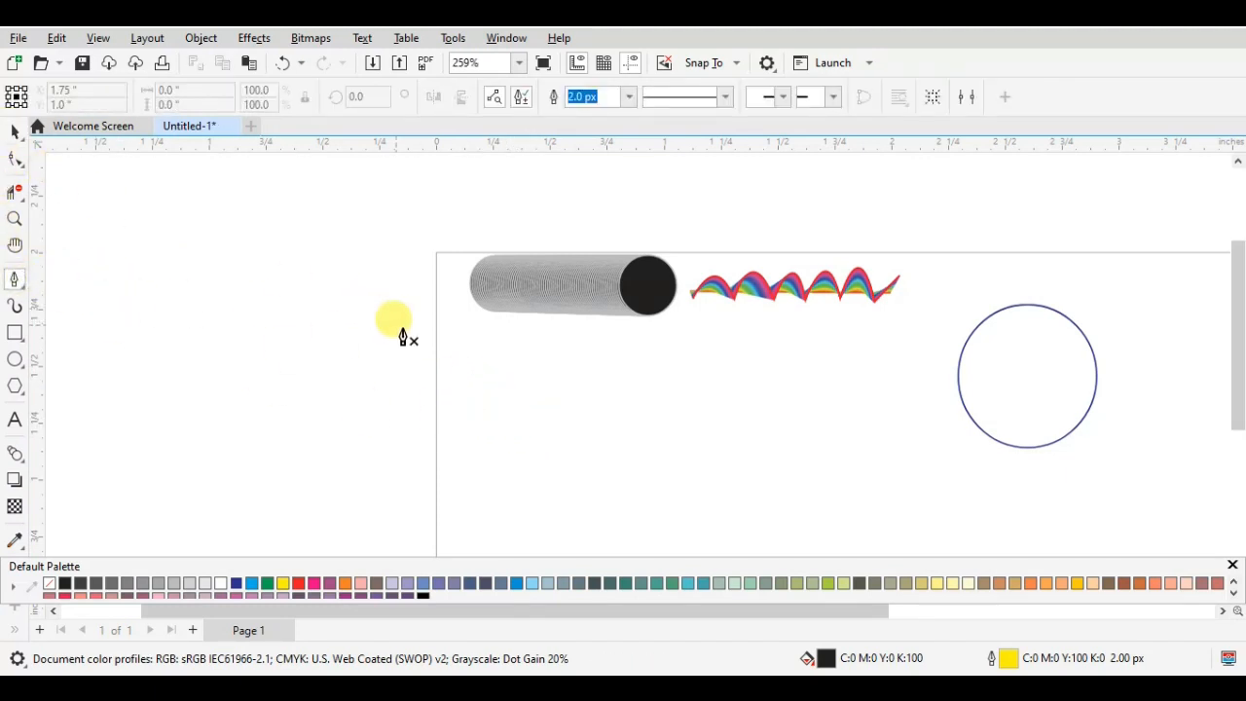
pyautogui.click(508, 373)
pyautogui.moveTo(508, 446); pyautogui.dragTo(530, 477)
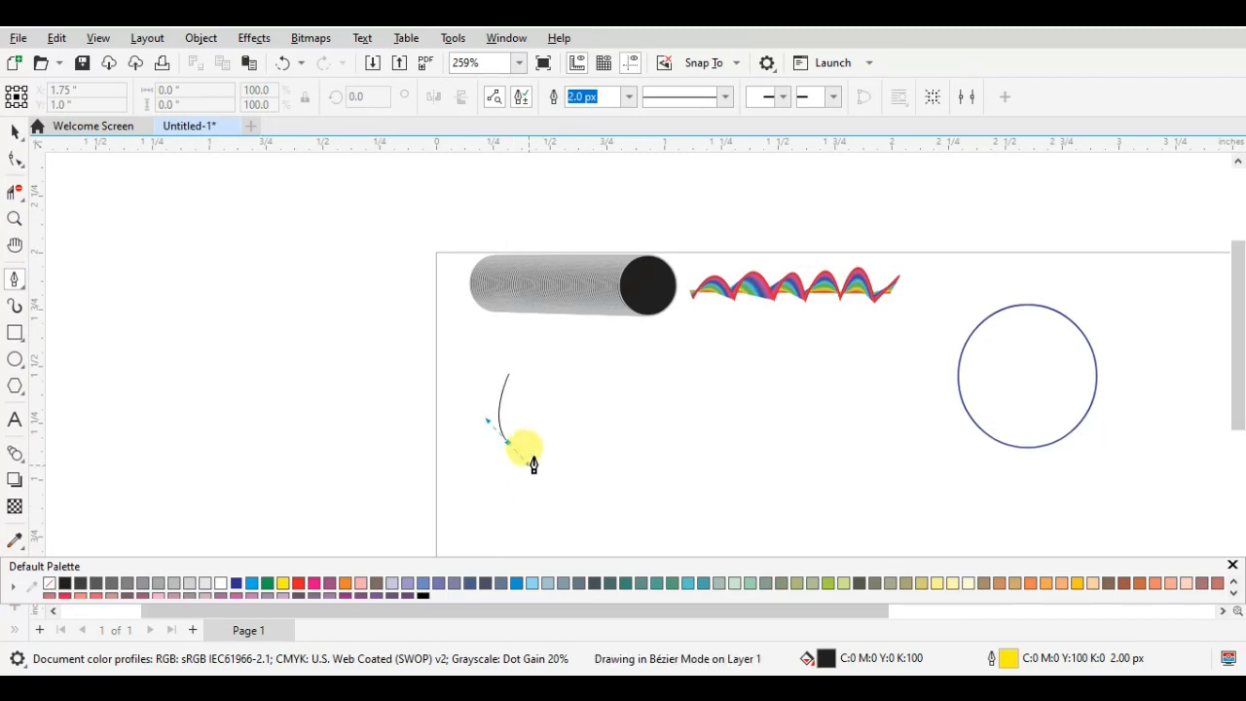
pyautogui.press('Return')
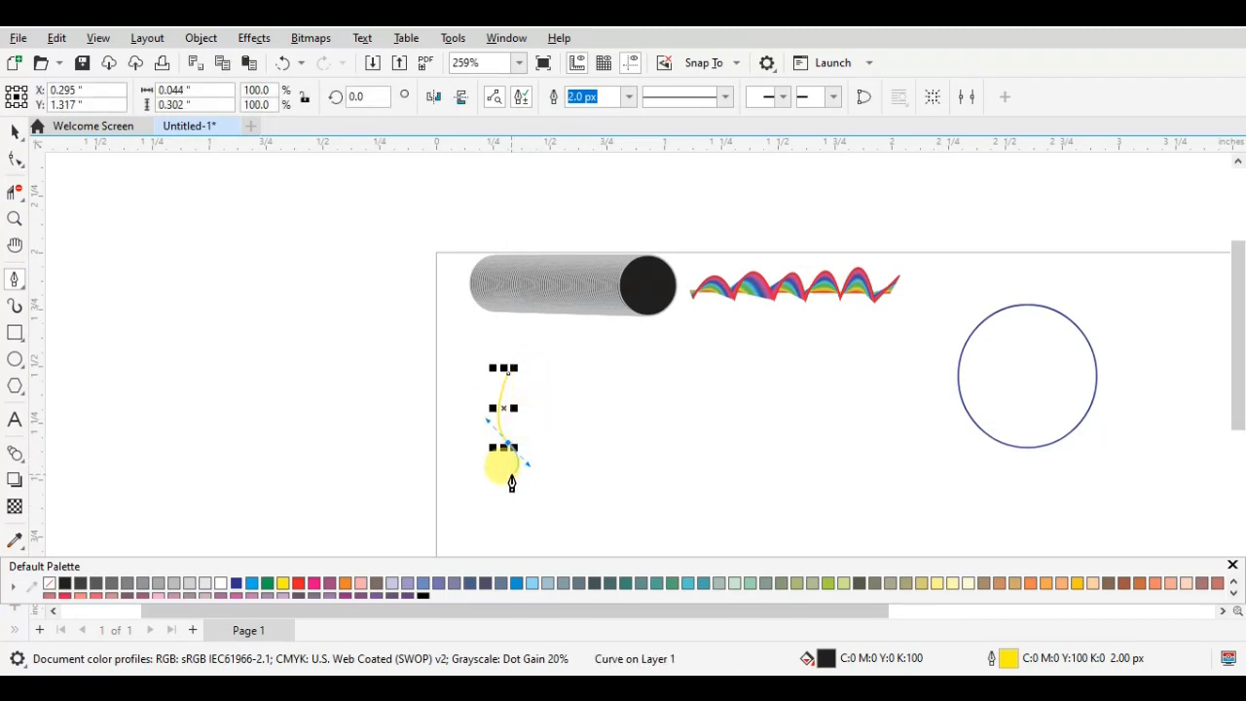
pyautogui.click(519, 445)
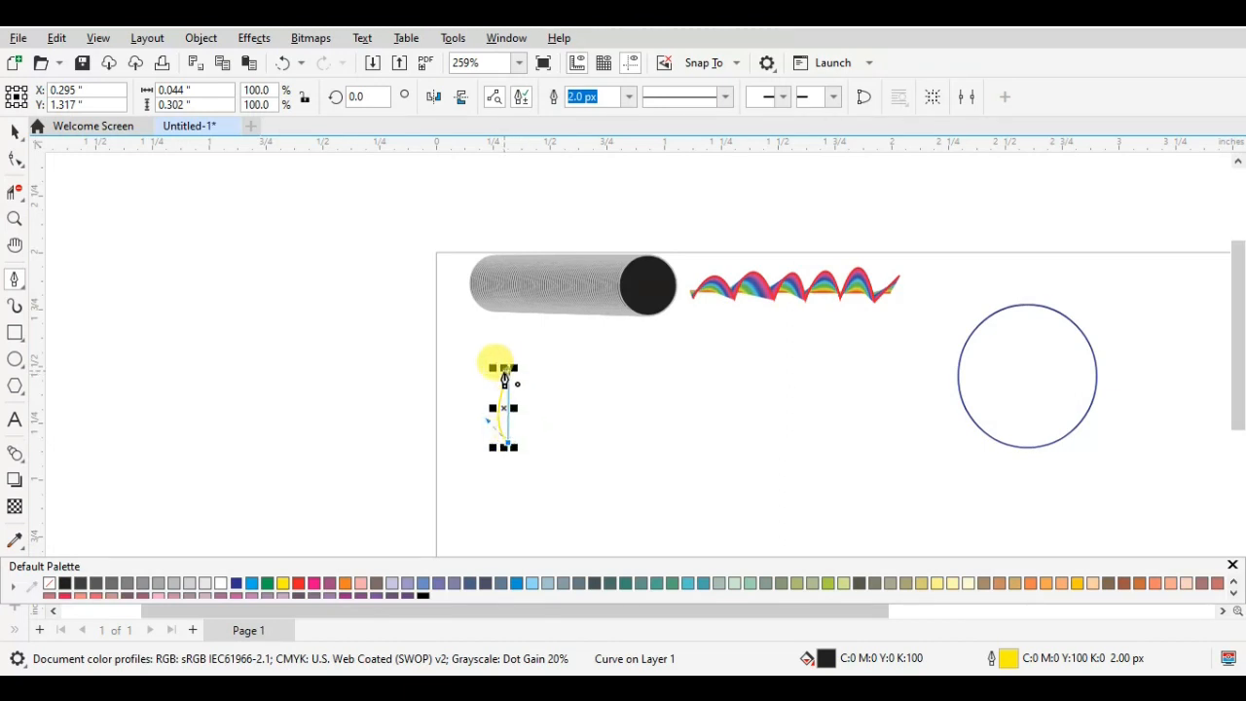
pyautogui.moveTo(504, 372); pyautogui.dragTo(550, 409)
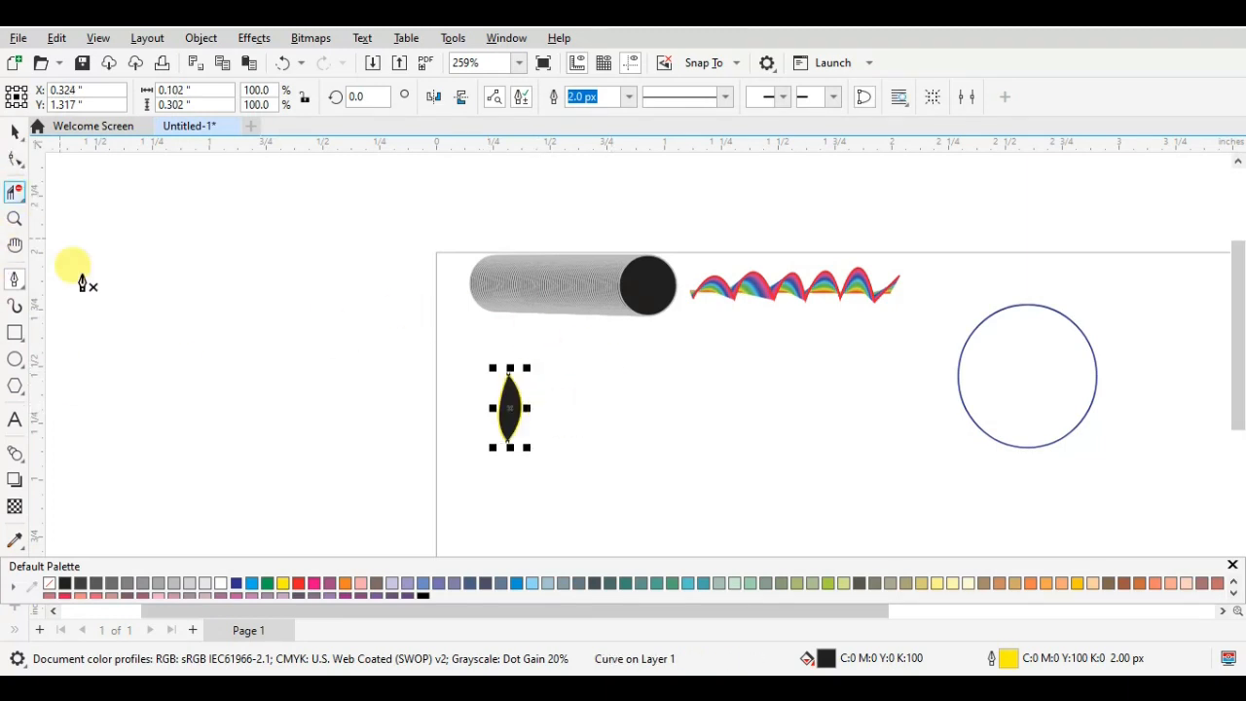
pyautogui.click(49, 584)
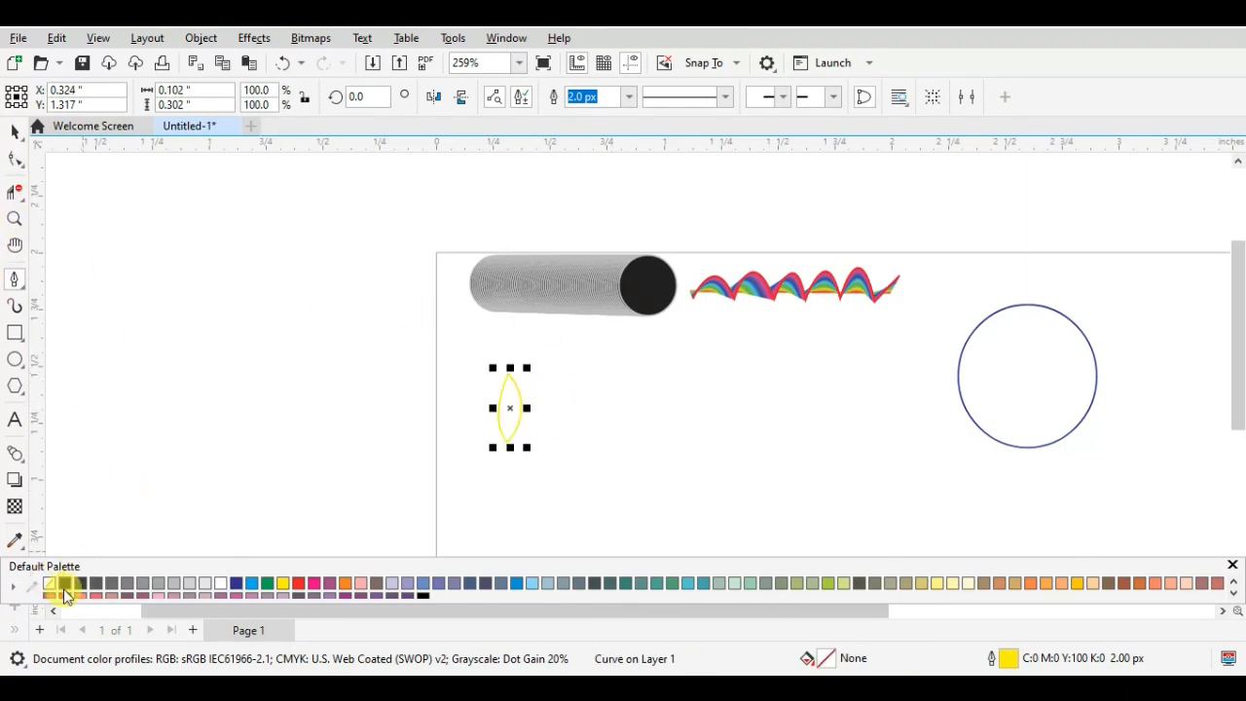
pyautogui.click(266, 582)
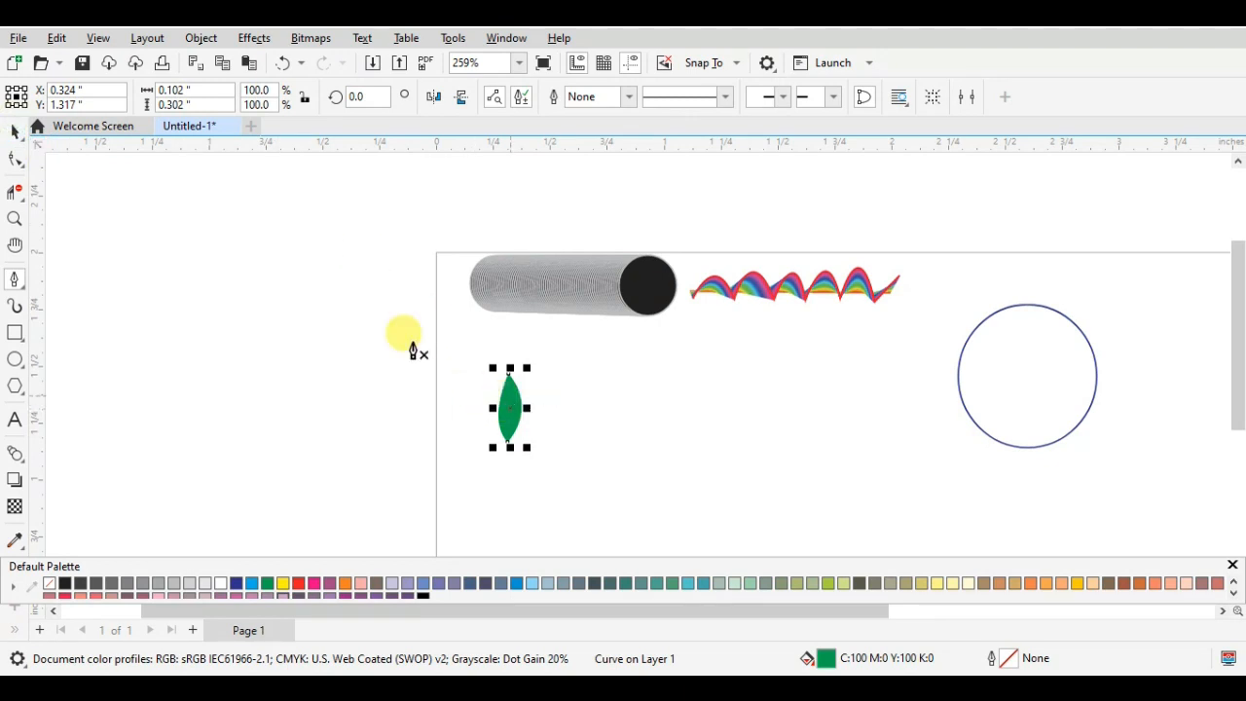
# - Place a copy of the leaf beside it and rotate the left leaf to about 19.242° and the right one to about 337.77°
pyautogui.click(14, 130)
pyautogui.moveTo(508, 403); pyautogui.dragTo(548, 403)
pyautogui.rightClick(505, 427)
pyautogui.click(515, 443)
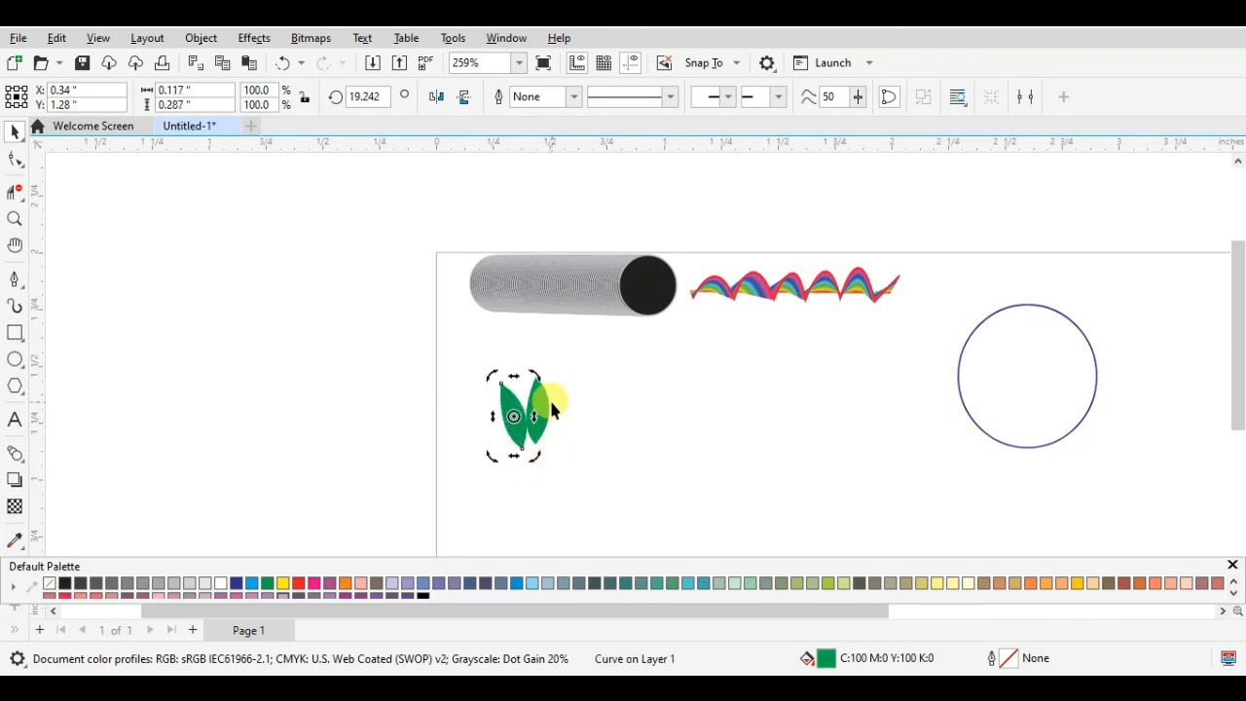
pyautogui.click(536, 412)
pyautogui.click(534, 406)
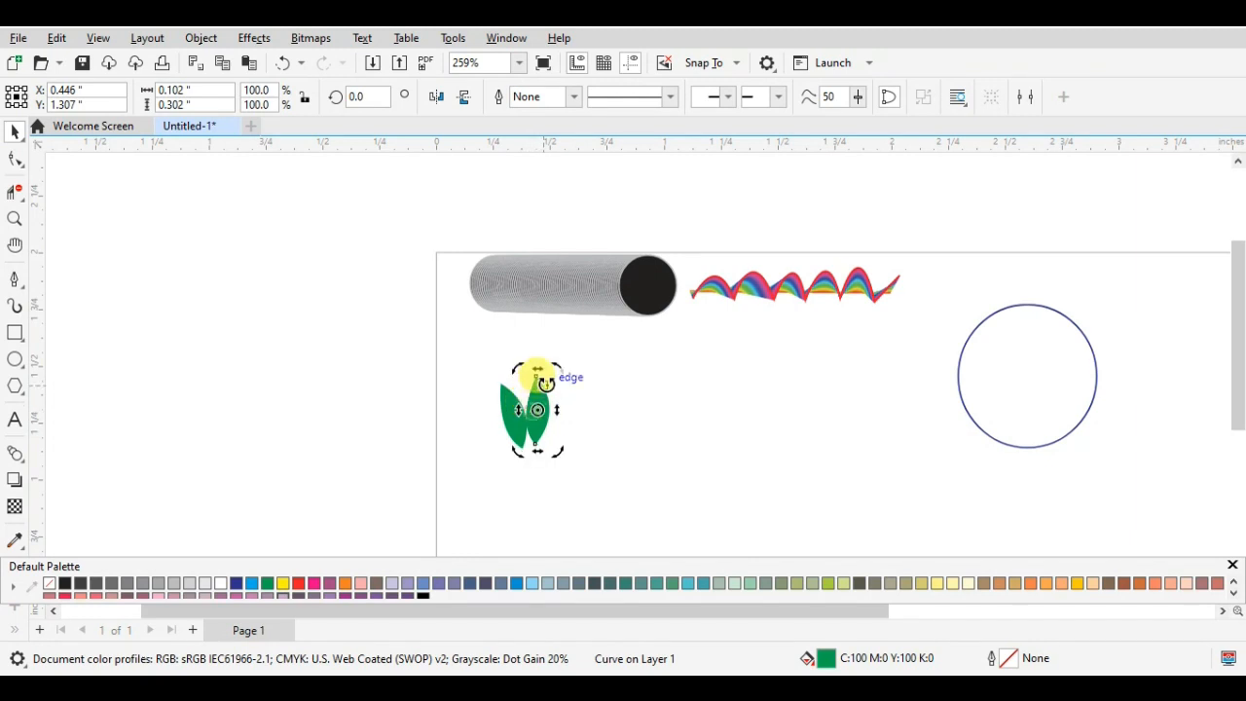
pyautogui.moveTo(550, 360); pyautogui.dragTo(568, 378)
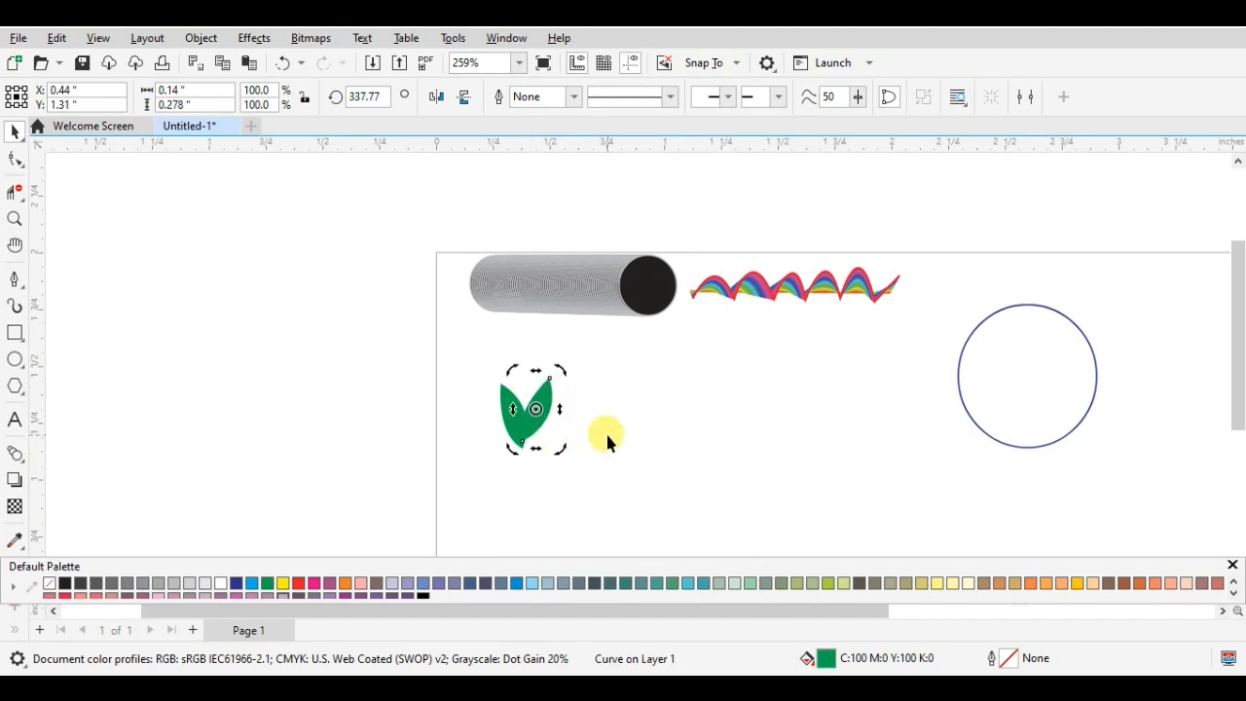
pyautogui.click(603, 434)
# - Join the two leaves at their lower tips, with the left one at about X 0.34, Y 1.26 and the right one at X 0.438, Y 1.259 inches
pyautogui.click(542, 413)
pyautogui.moveTo(540, 414); pyautogui.dragTo(511, 408)
pyautogui.scroll(1, 585, 434)
pyautogui.scroll(1, 584, 434)
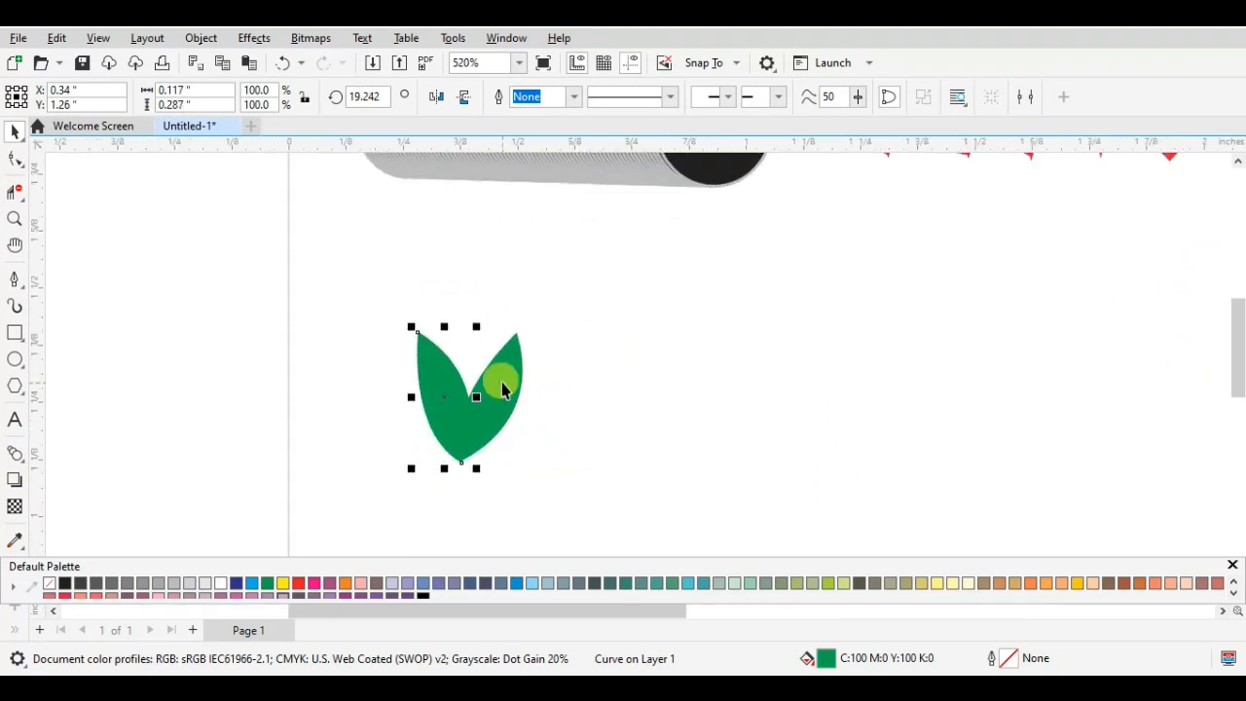
pyautogui.click(500, 389)
pyautogui.moveTo(502, 388); pyautogui.dragTo(503, 393)
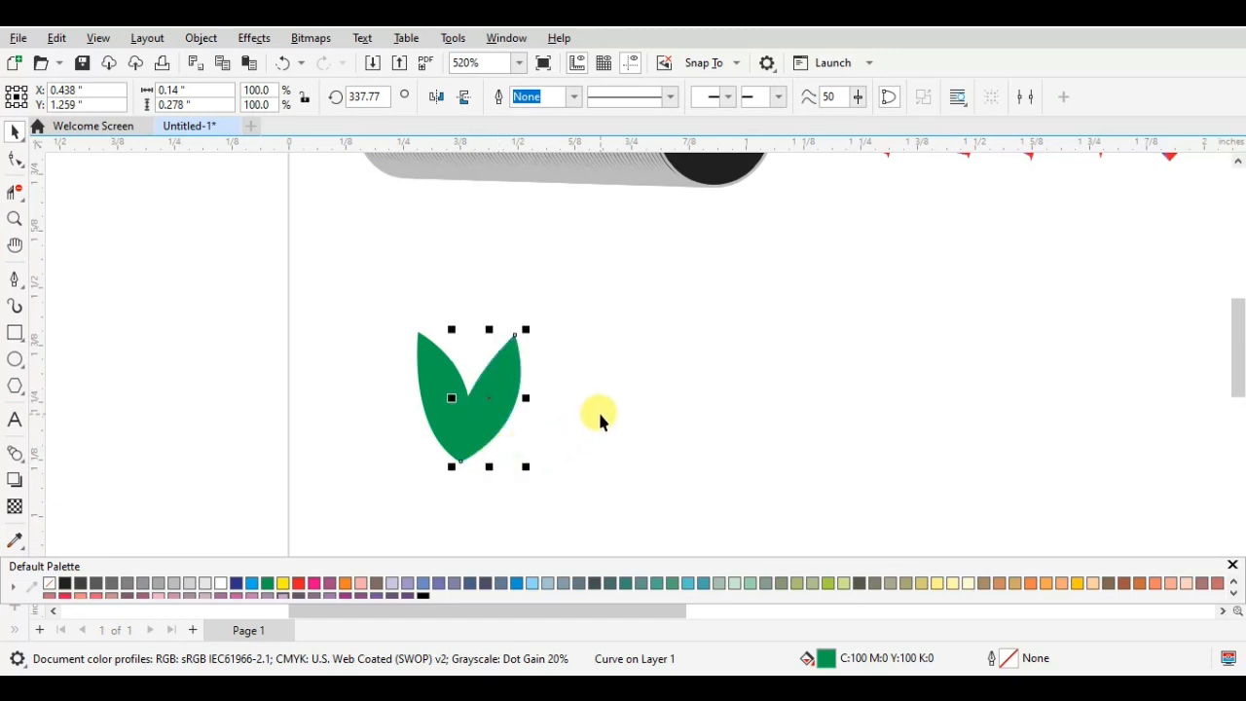
pyautogui.click(596, 412)
# - Place a copy of the leaf pair directly above it, at about X 0.413, Y 1.494 inches
pyautogui.moveTo(342, 286); pyautogui.dragTo(575, 497)
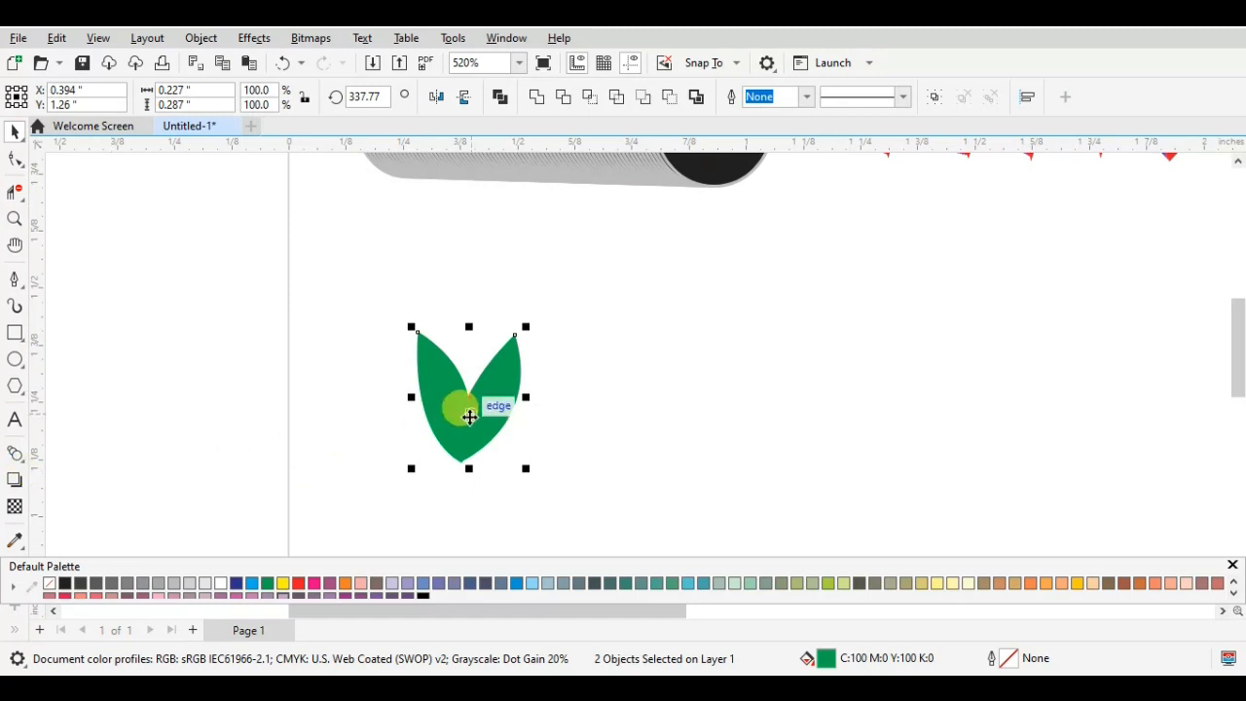
pyautogui.moveTo(464, 441); pyautogui.dragTo(476, 312)
pyautogui.click(14, 453)
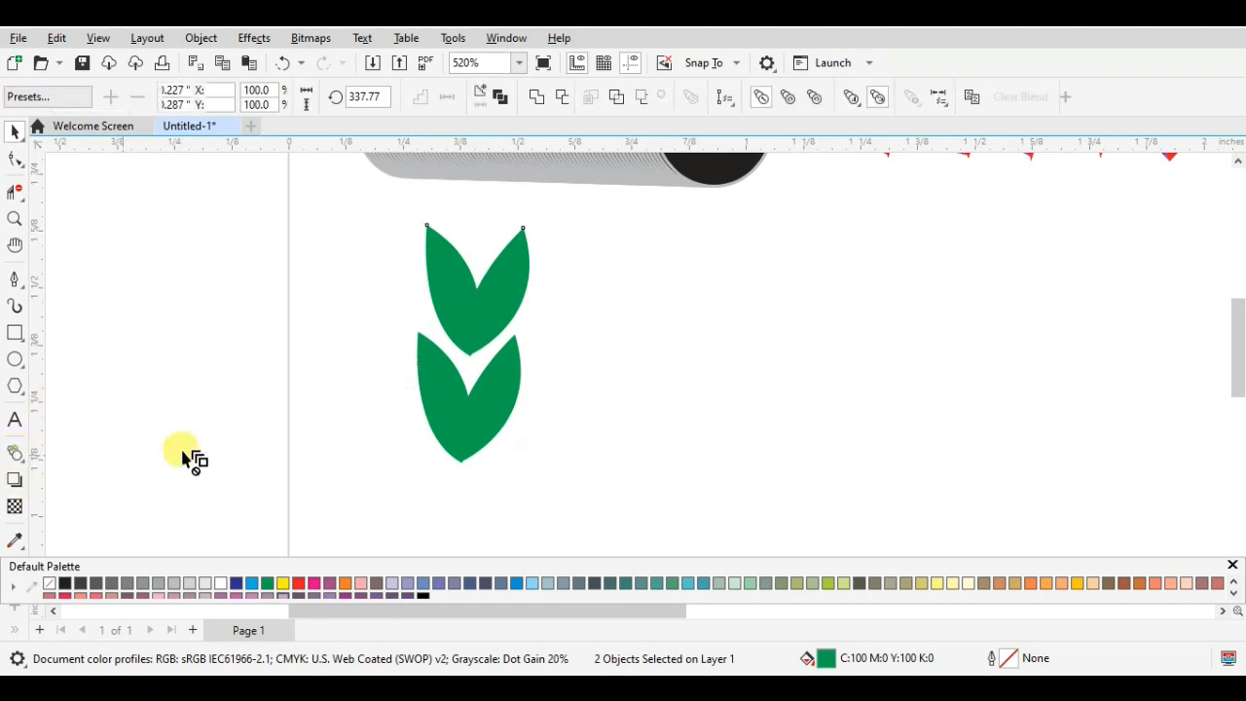
pyautogui.click(16, 134)
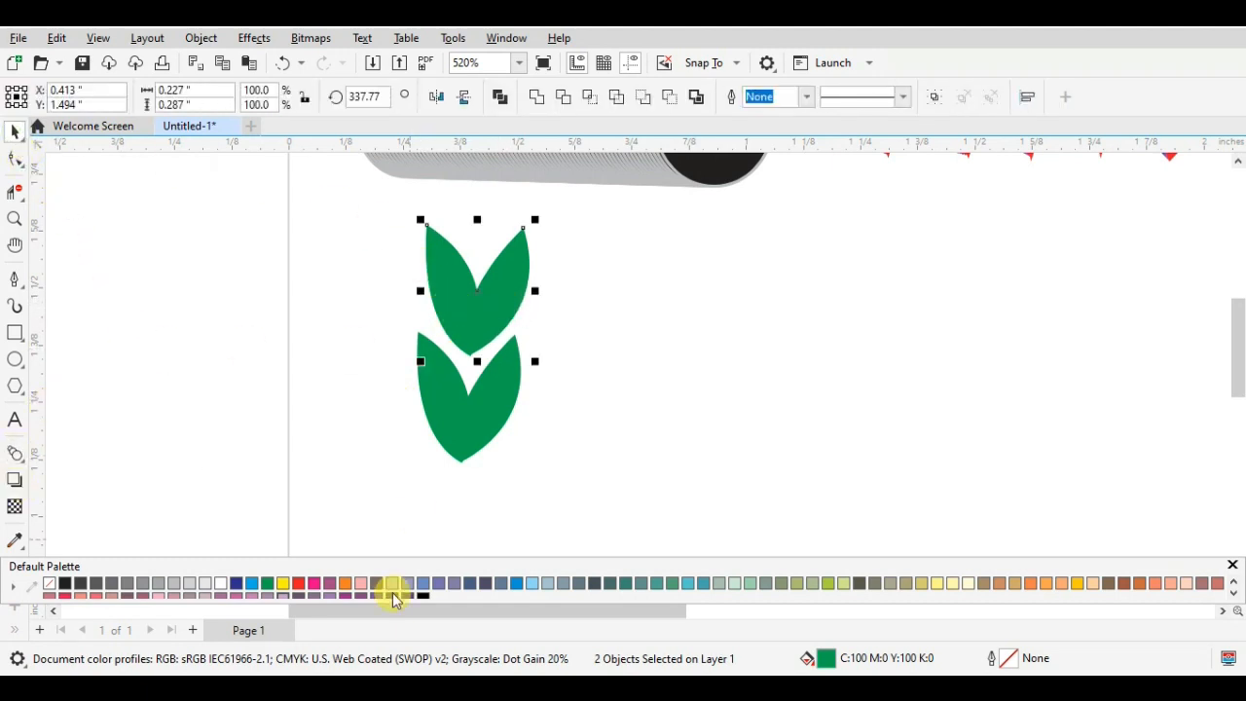
# - Fill both leaves of the upper pair with yellow (C0 M0 Y100 K0)
pyautogui.click(634, 326)
pyautogui.click(513, 286)
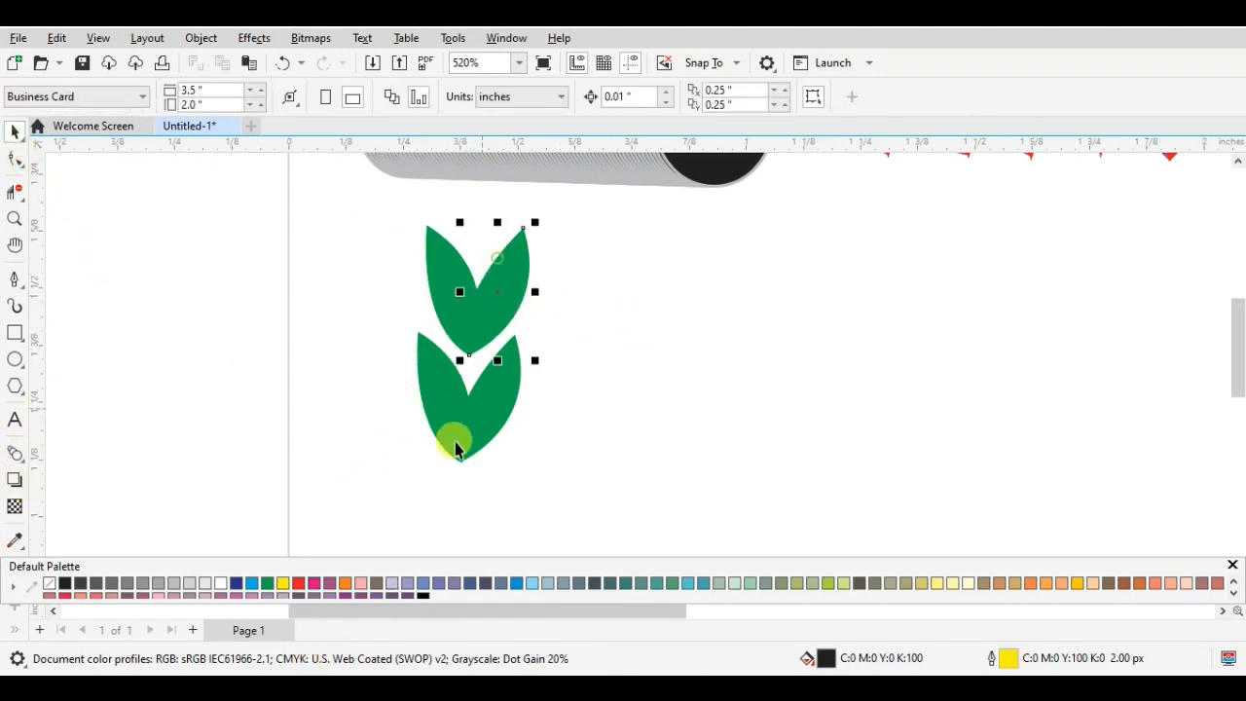
pyautogui.moveTo(397, 191); pyautogui.dragTo(555, 345)
pyautogui.moveTo(402, 206); pyautogui.dragTo(518, 324)
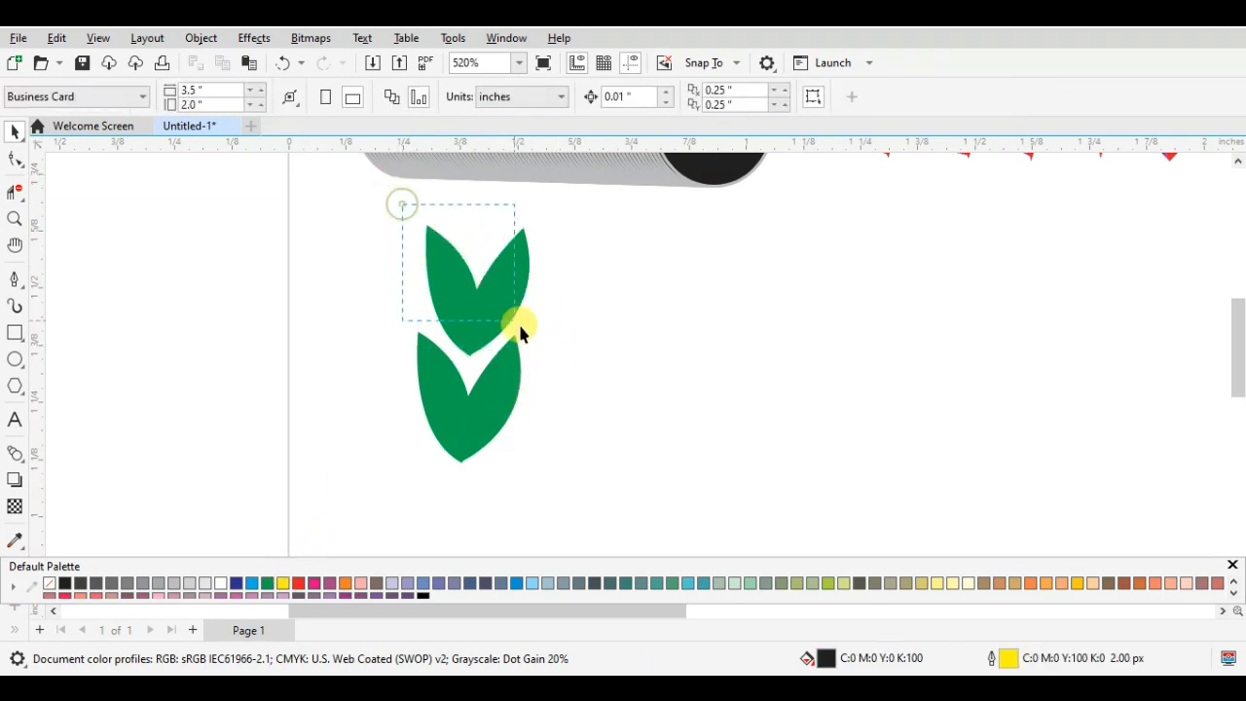
pyautogui.moveTo(558, 360); pyautogui.dragTo(560, 362)
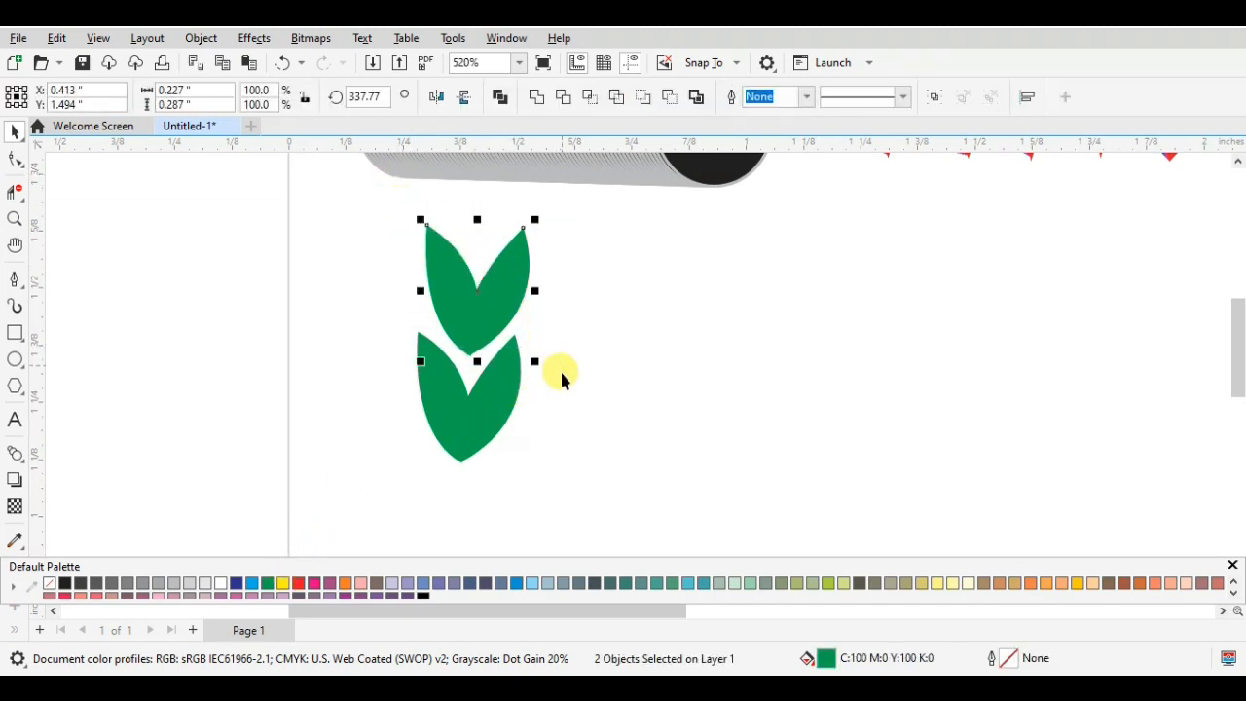
pyautogui.click(284, 582)
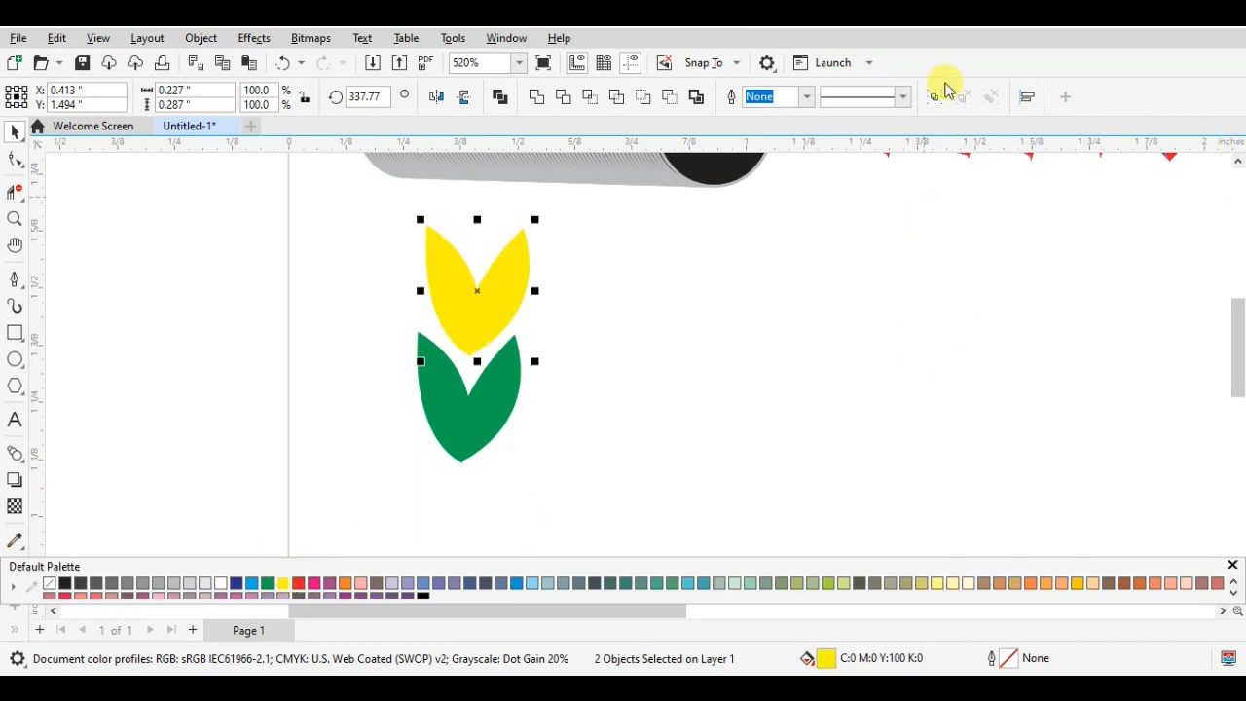
# - Blend each lower green leaf into the yellow leaf above it, using 100 blend steps
pyautogui.click(13, 455)
pyautogui.moveTo(431, 445); pyautogui.dragTo(467, 347)
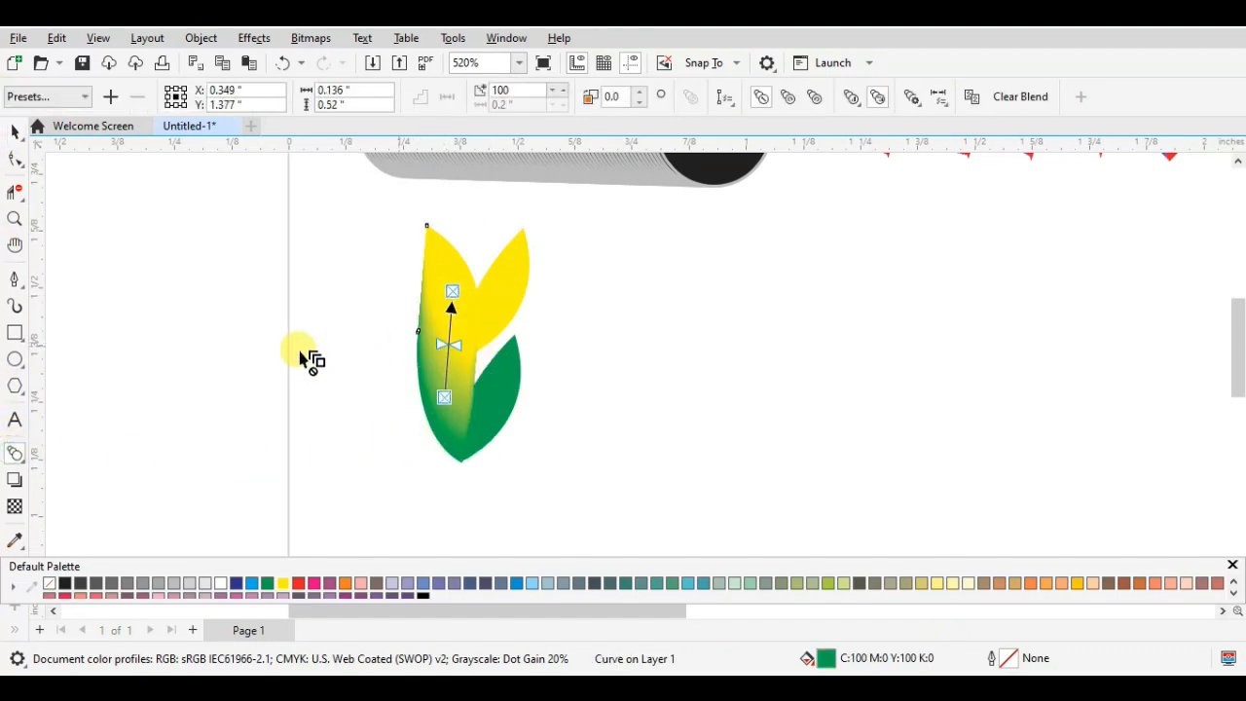
pyautogui.moveTo(495, 444); pyautogui.dragTo(496, 292)
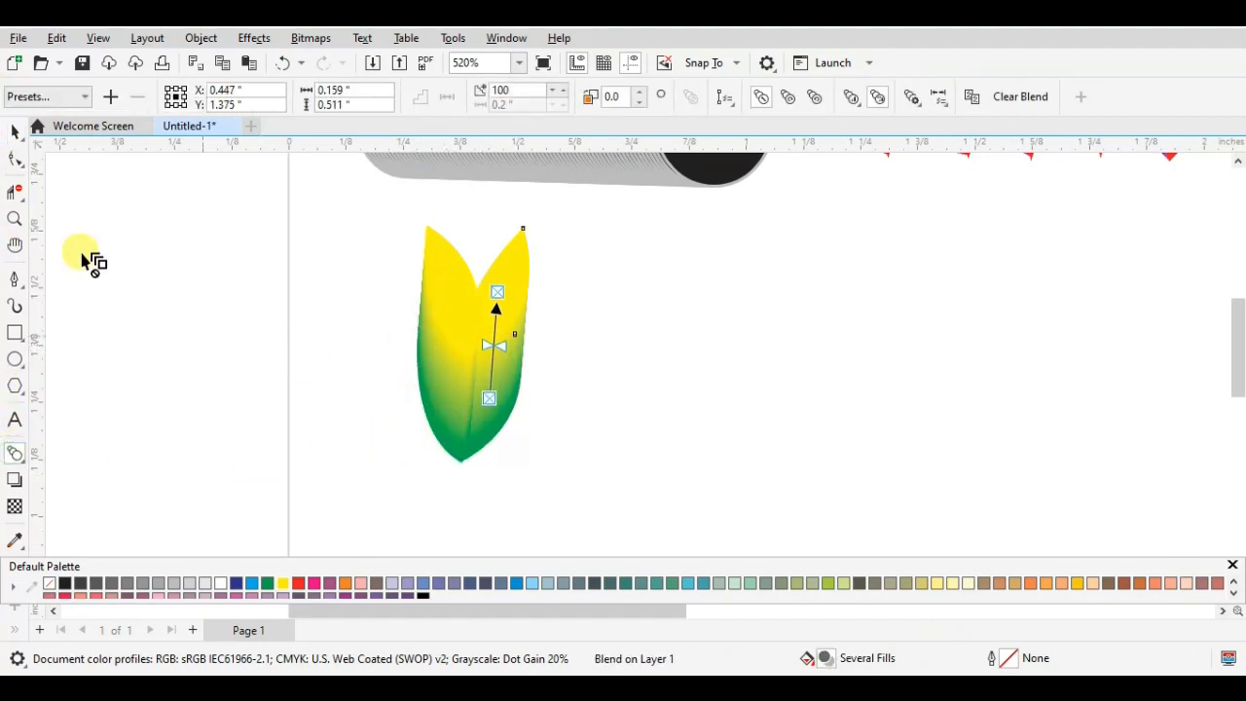
pyautogui.click(16, 131)
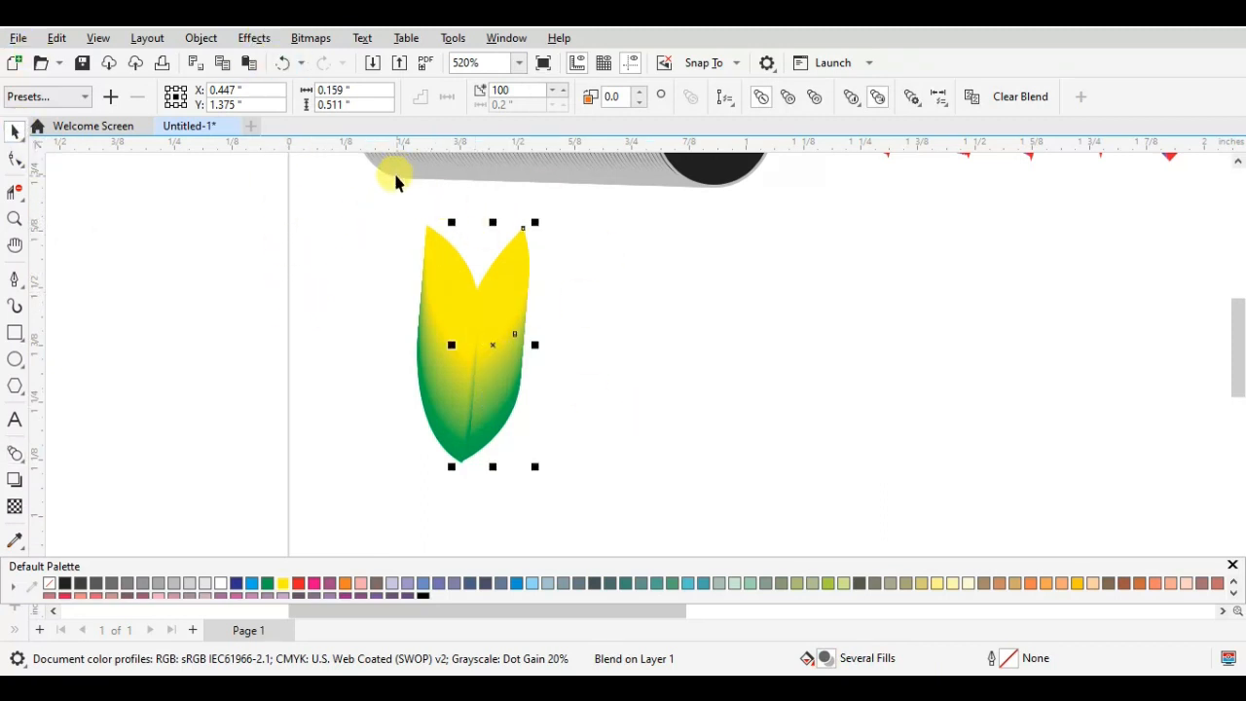
# - Draw an unfilled, near-round ellipse about 0.608 by 0.628 inches in the empty area beyond the coloured wave, at about X 2.599, Y 1.456
pyautogui.click(400, 212)
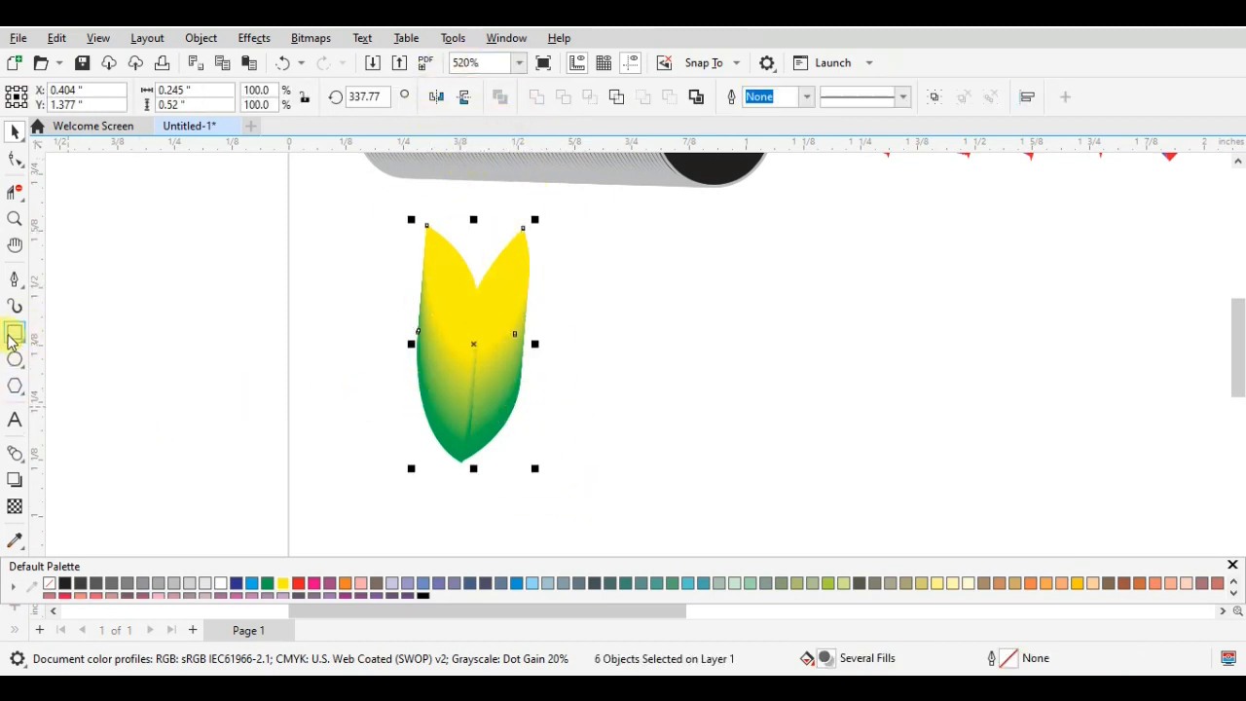
pyautogui.click(14, 360)
pyautogui.scroll(-3, 1126, 473)
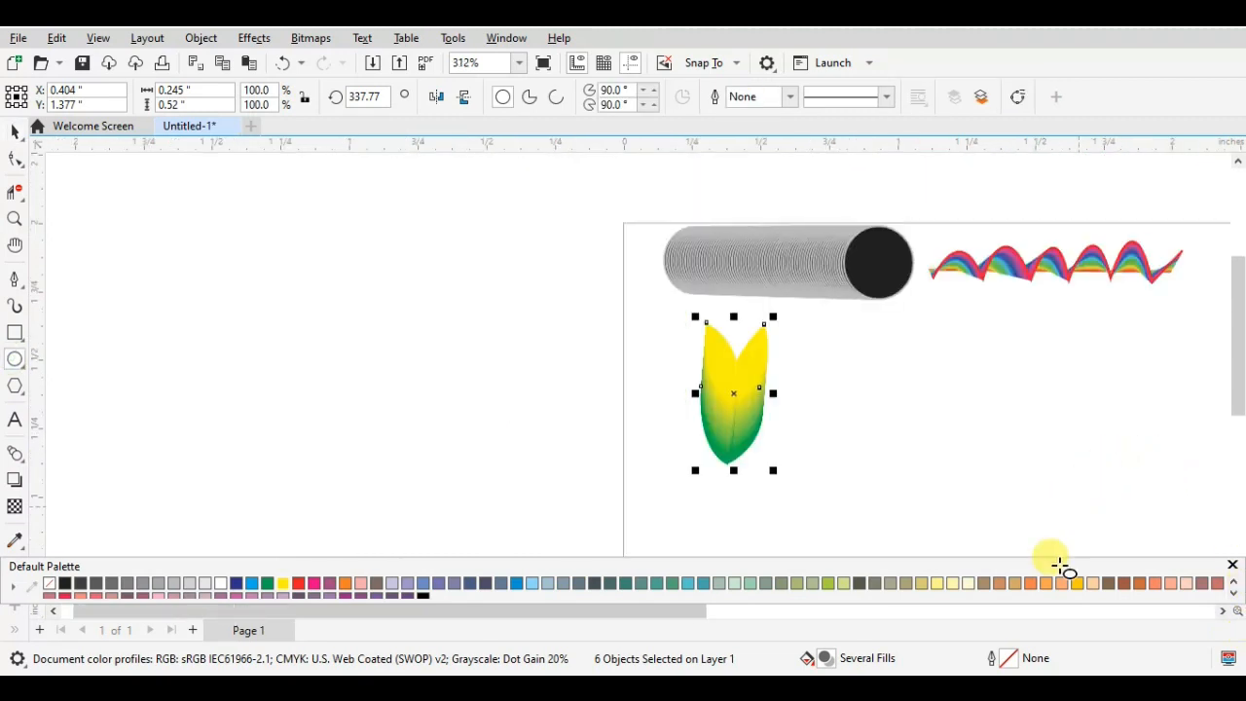
pyautogui.moveTo(686, 610); pyautogui.dragTo(900, 604)
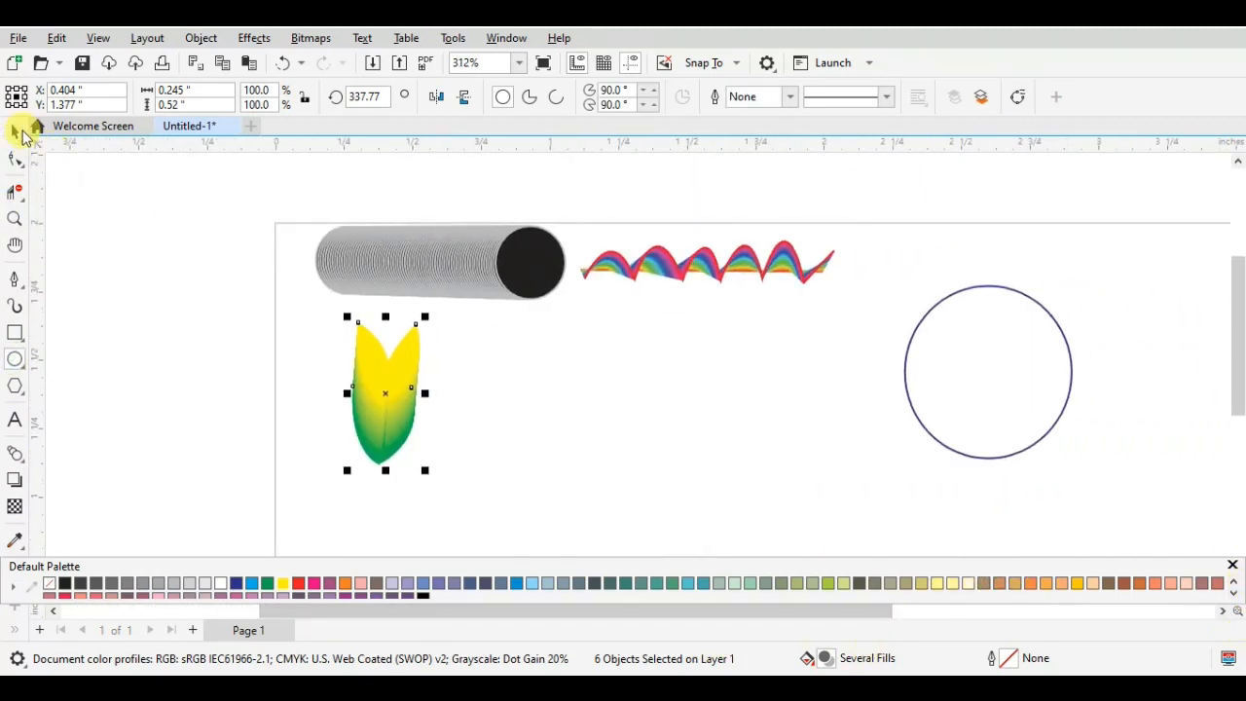
pyautogui.click(15, 129)
# - Move the circle to about X 1.45, Y 1.255 and the blended leaves to about X 0.55, Y 1.119 inches
pyautogui.moveTo(1031, 304); pyautogui.dragTo(695, 396)
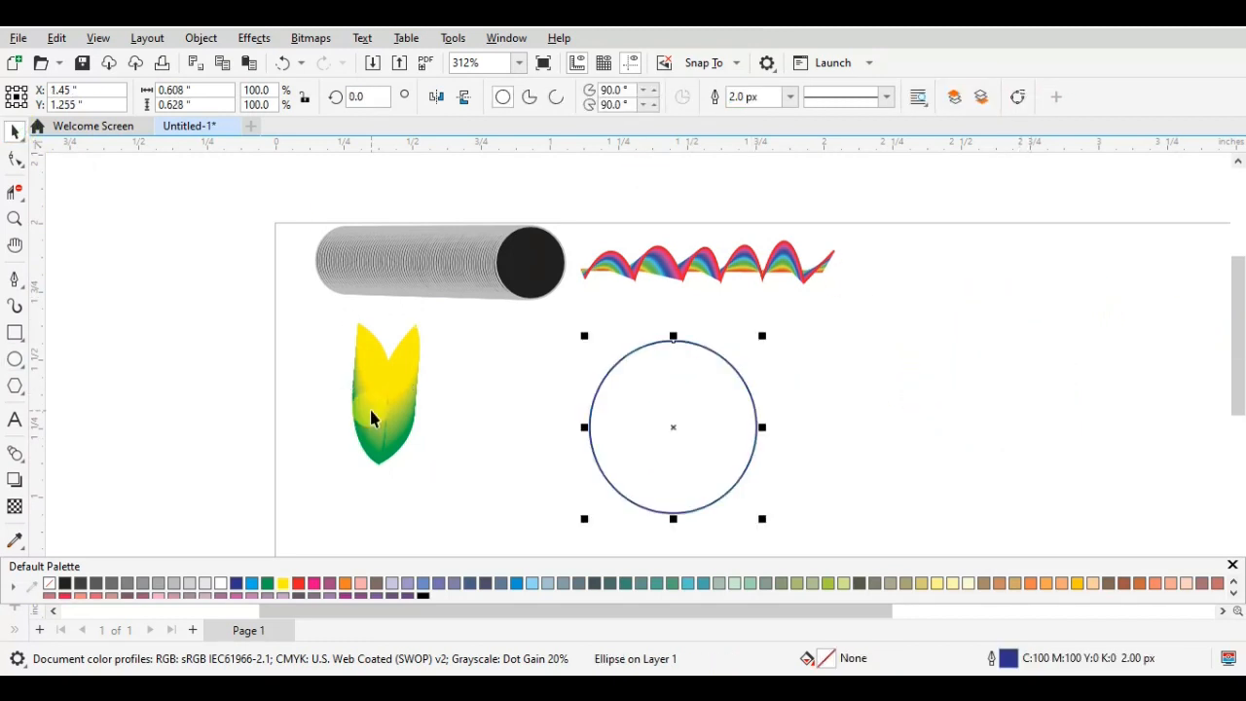
pyautogui.click(368, 414)
pyautogui.click(314, 319)
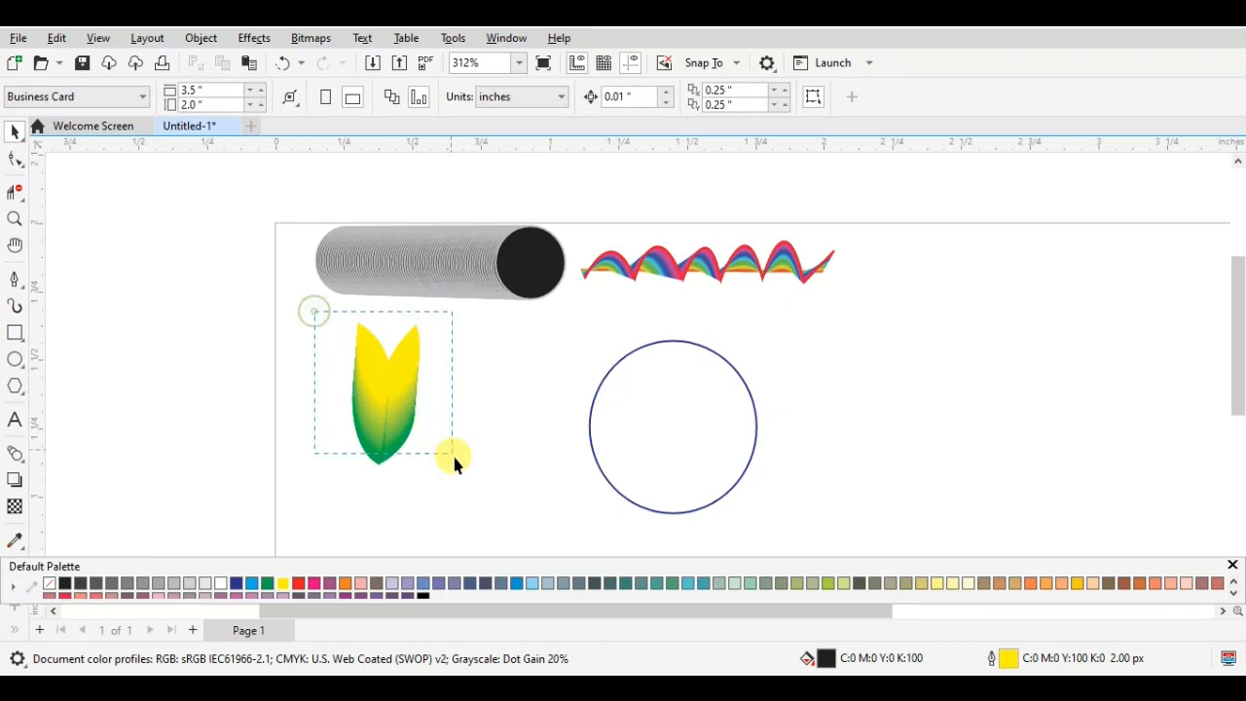
pyautogui.moveTo(383, 406); pyautogui.dragTo(426, 460)
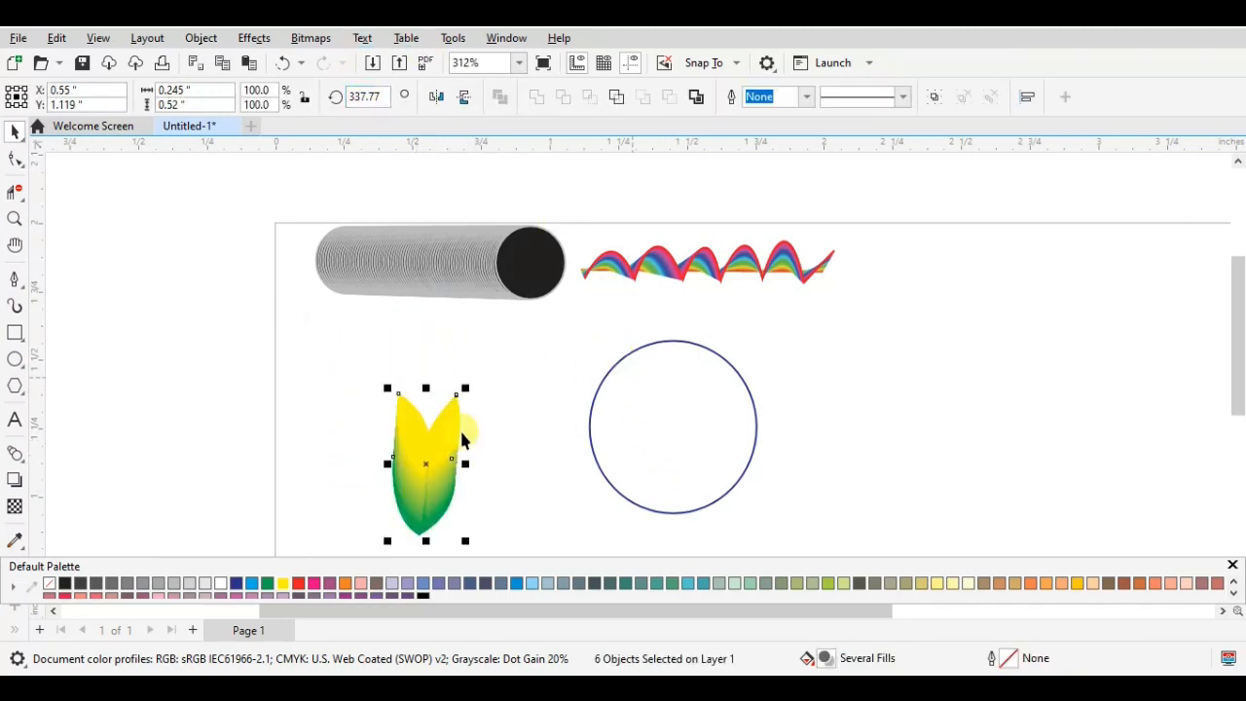
pyautogui.click(15, 453)
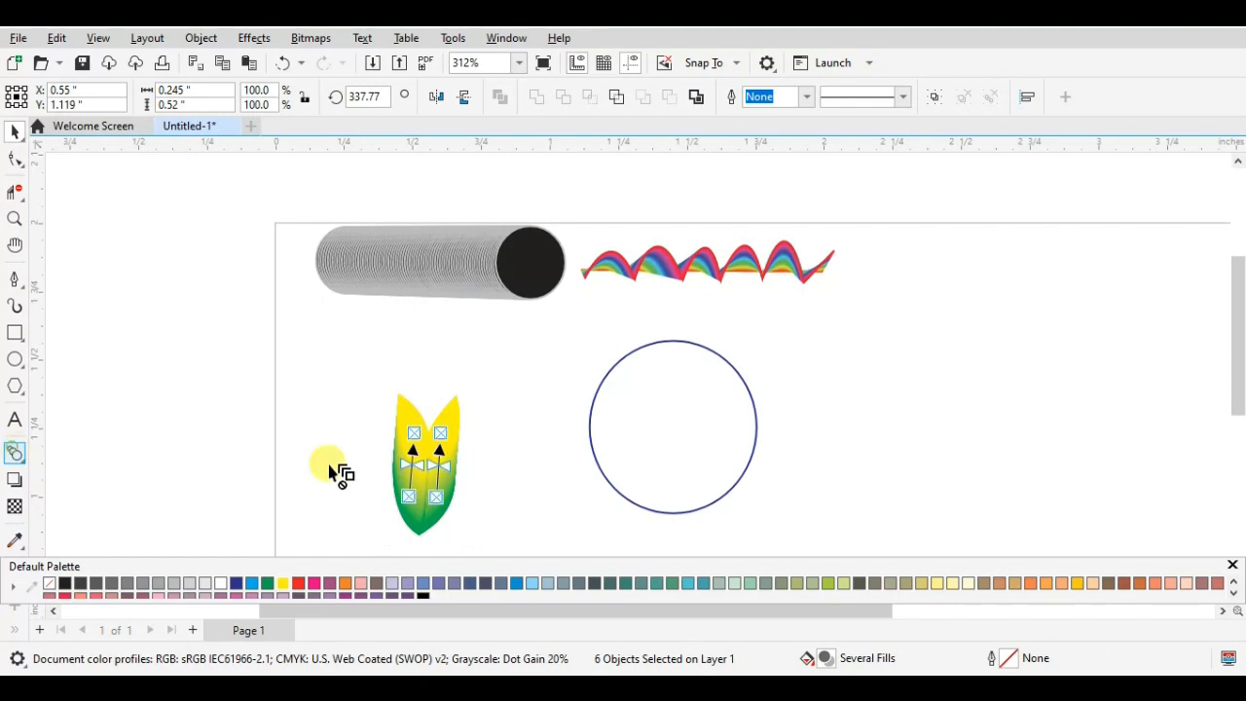
pyautogui.click(16, 129)
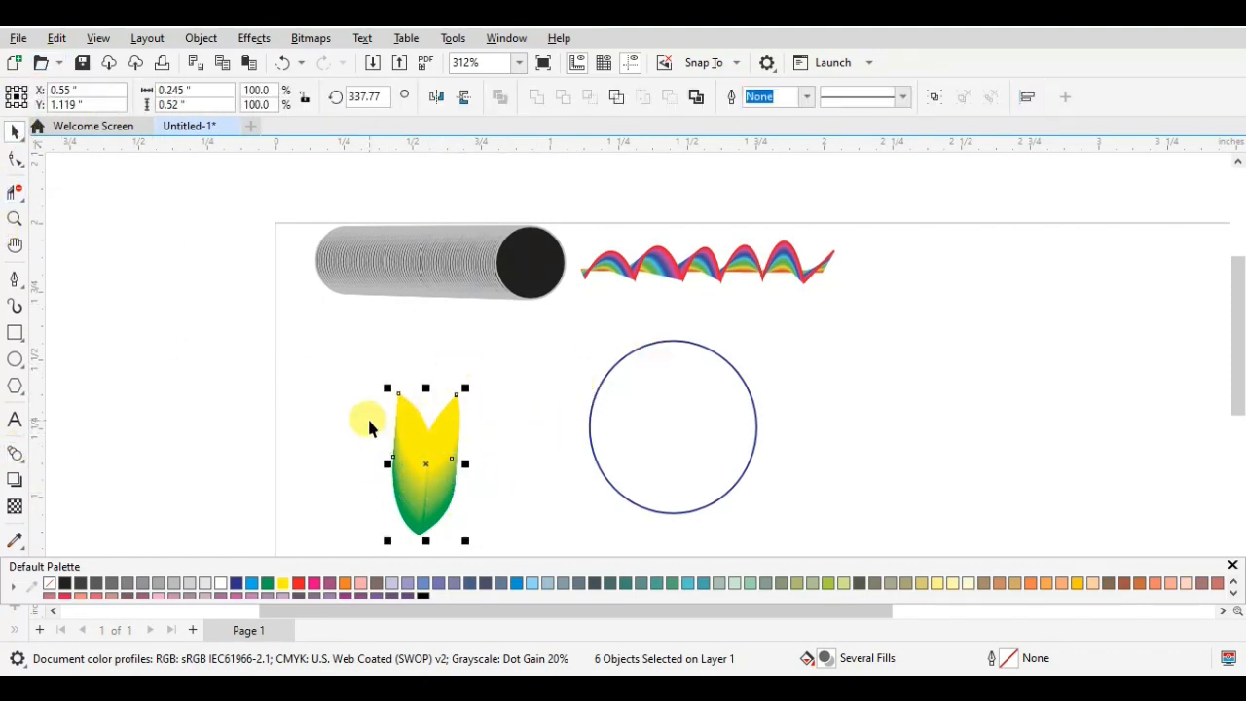
pyautogui.click(381, 430)
pyautogui.moveTo(505, 562); pyautogui.dragTo(506, 560)
pyautogui.click(13, 457)
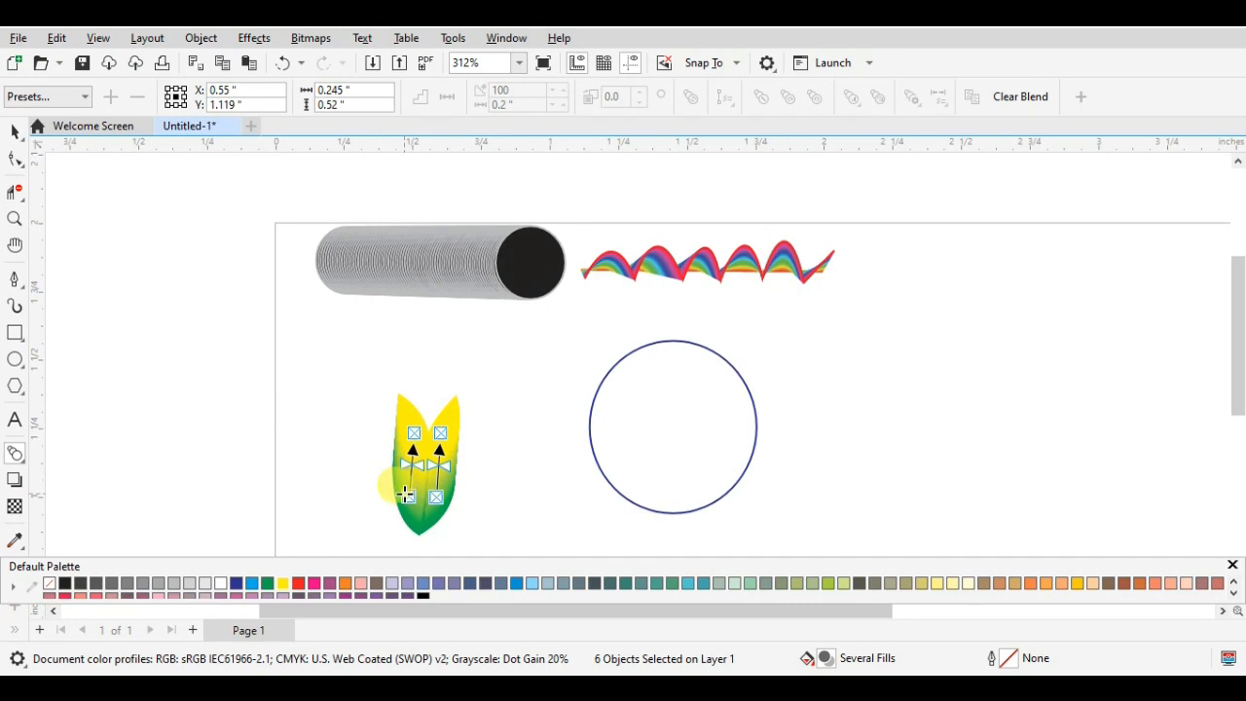
pyautogui.click(598, 382)
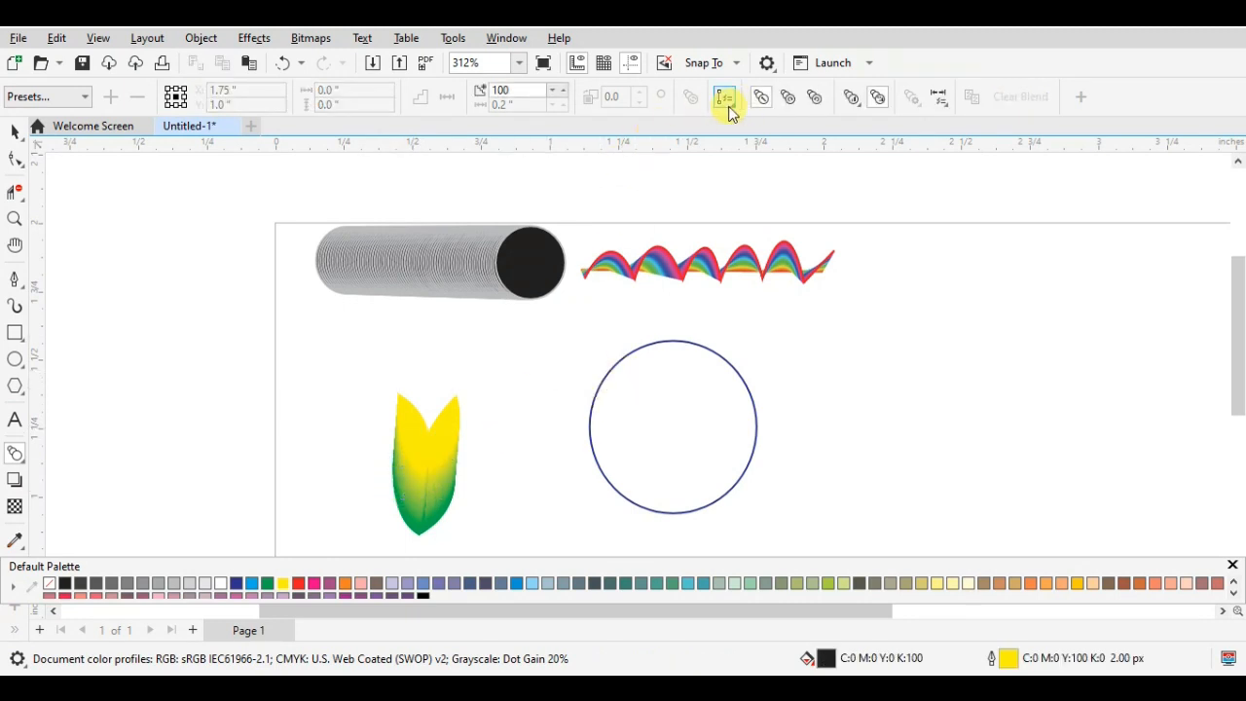
pyautogui.click(732, 109)
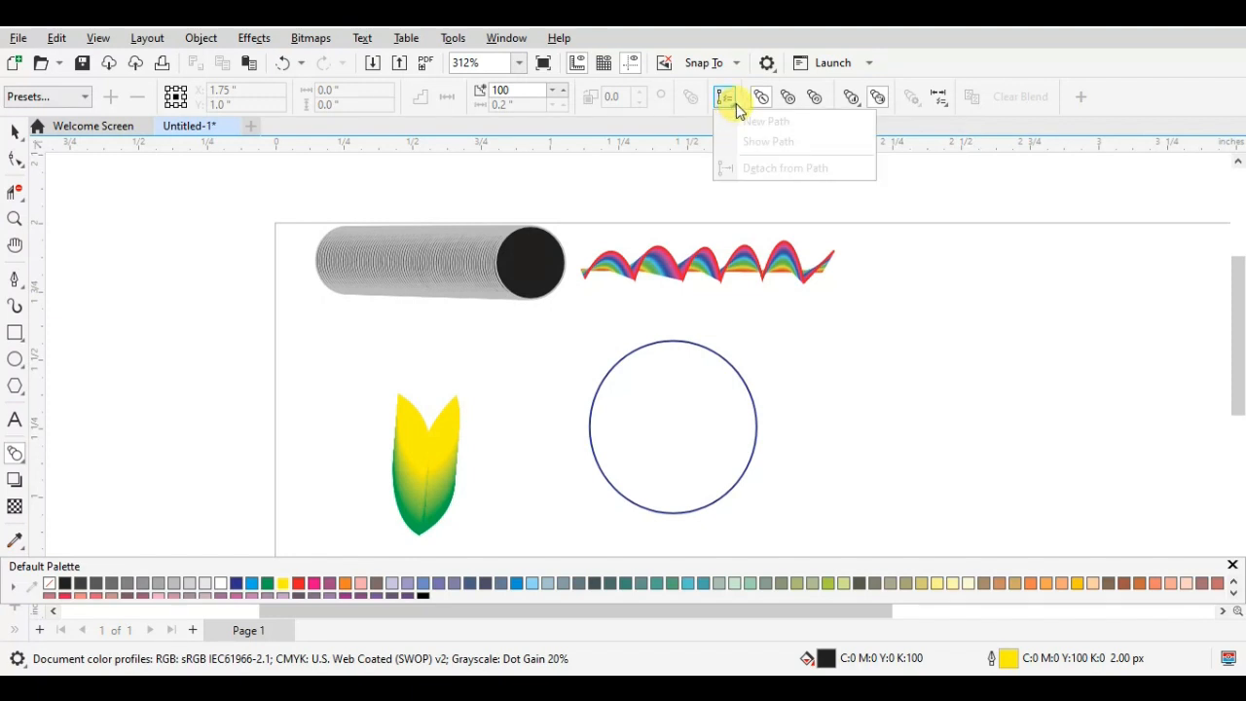
pyautogui.click(445, 466)
pyautogui.click(379, 375)
pyautogui.click(390, 366)
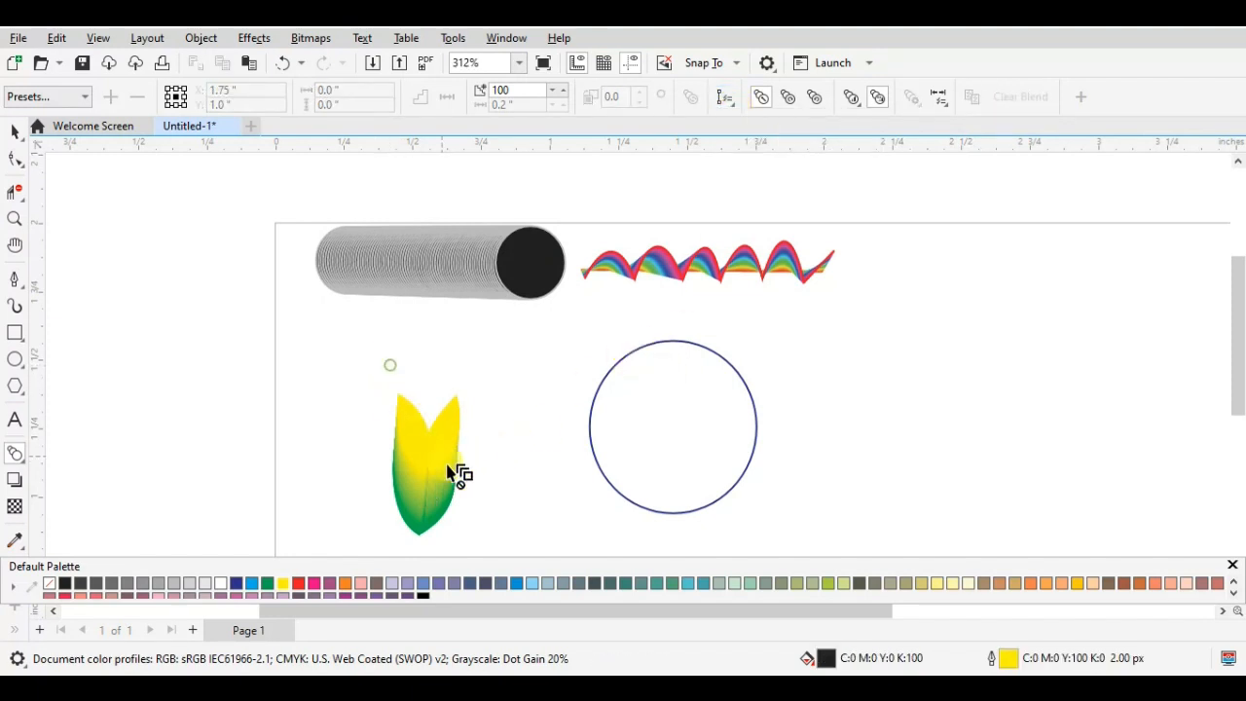
pyautogui.click(15, 132)
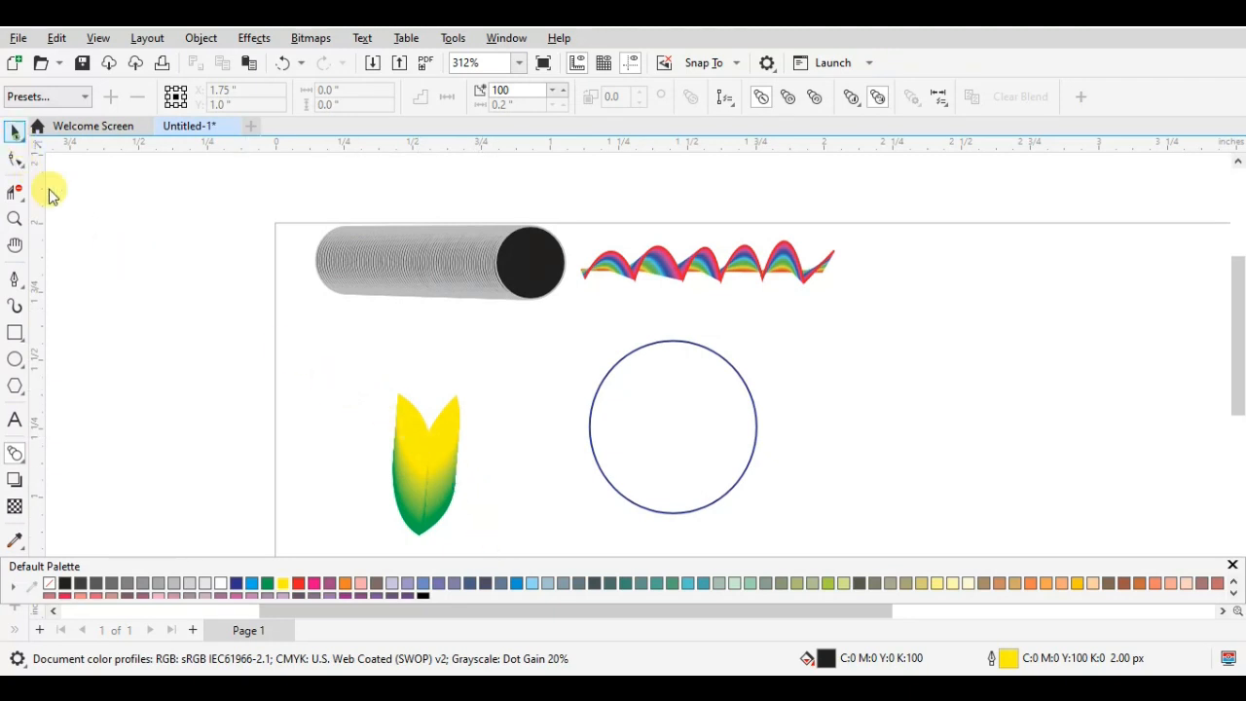
pyautogui.moveTo(337, 348); pyautogui.dragTo(521, 550)
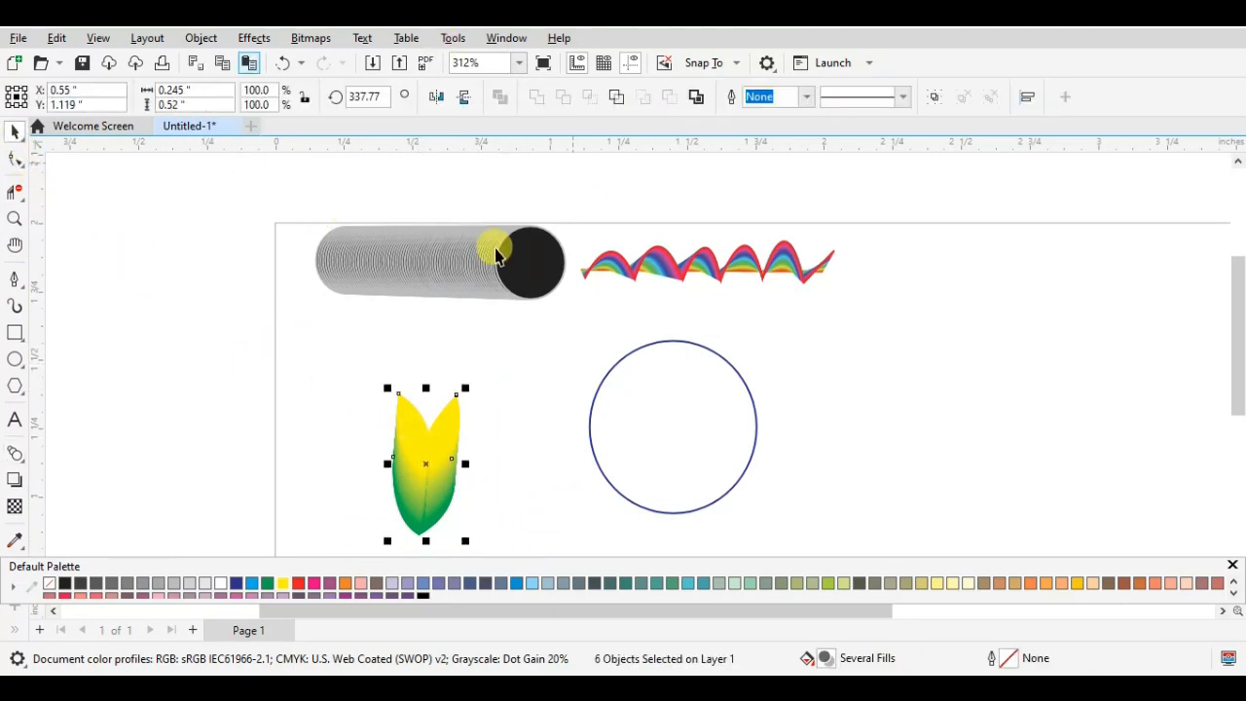
pyautogui.click(425, 463)
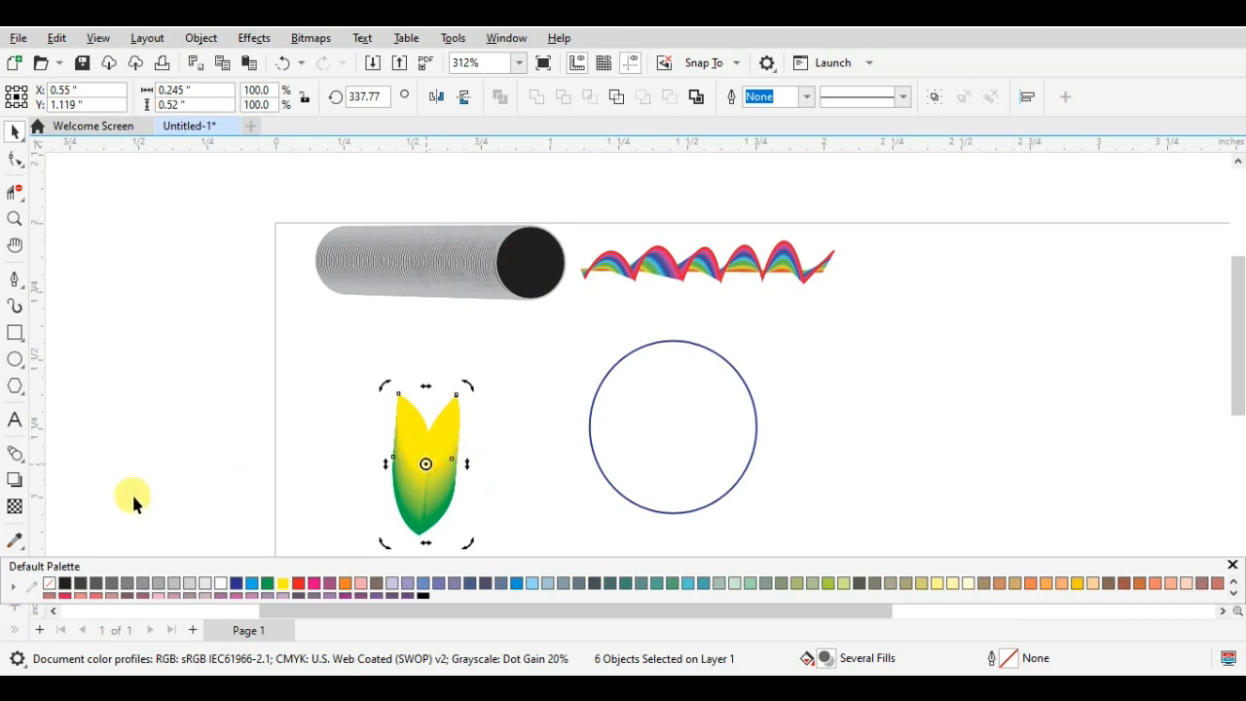
pyautogui.click(14, 461)
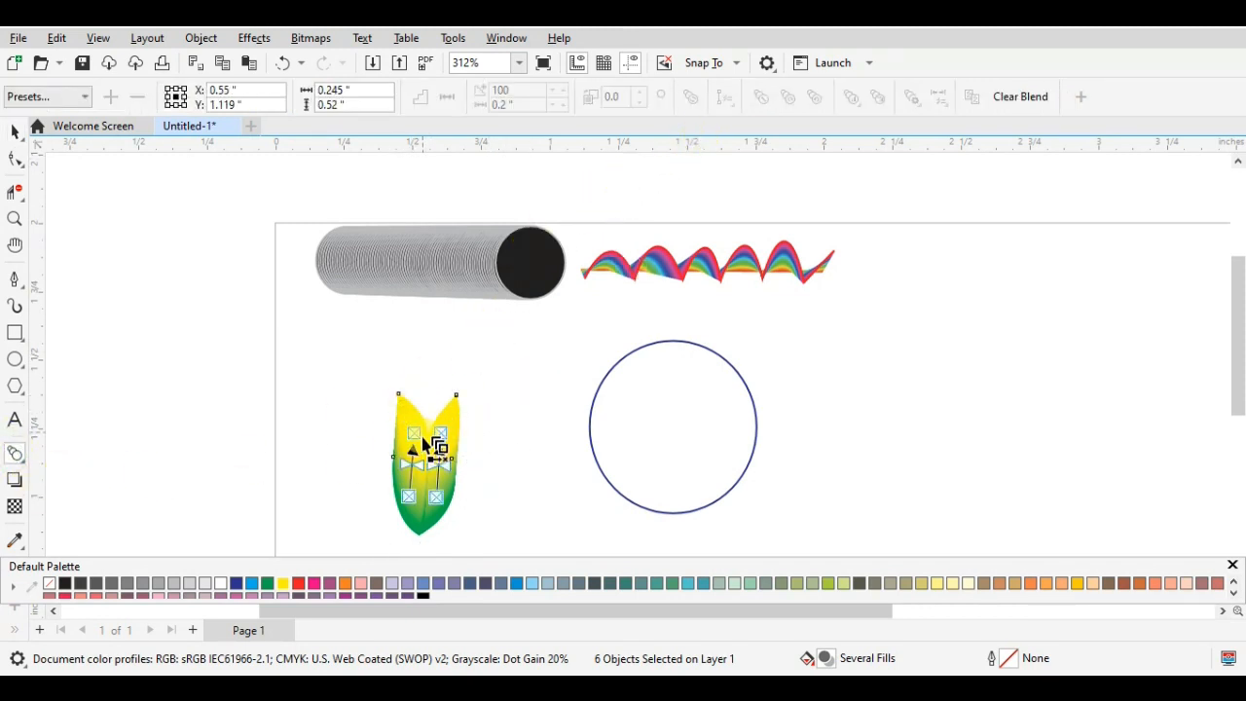
pyautogui.click(375, 374)
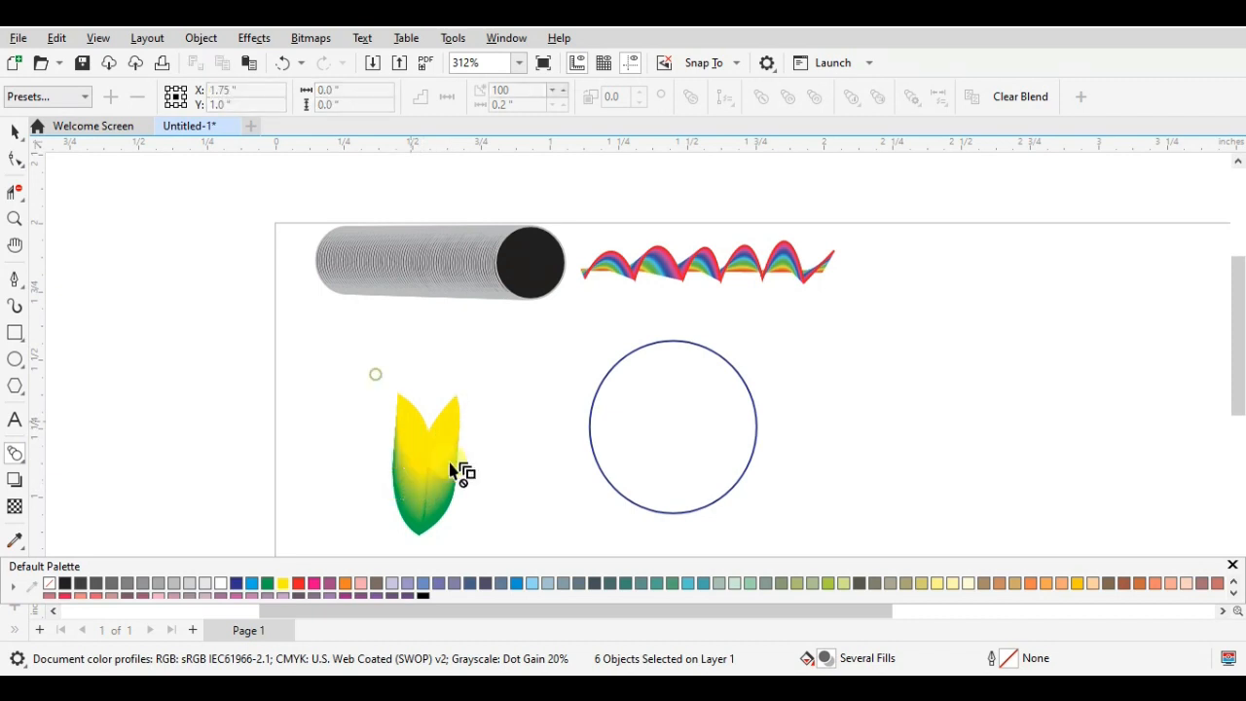
# - Try to attach the left leaf's blend to the circle as its new path
pyautogui.click(436, 489)
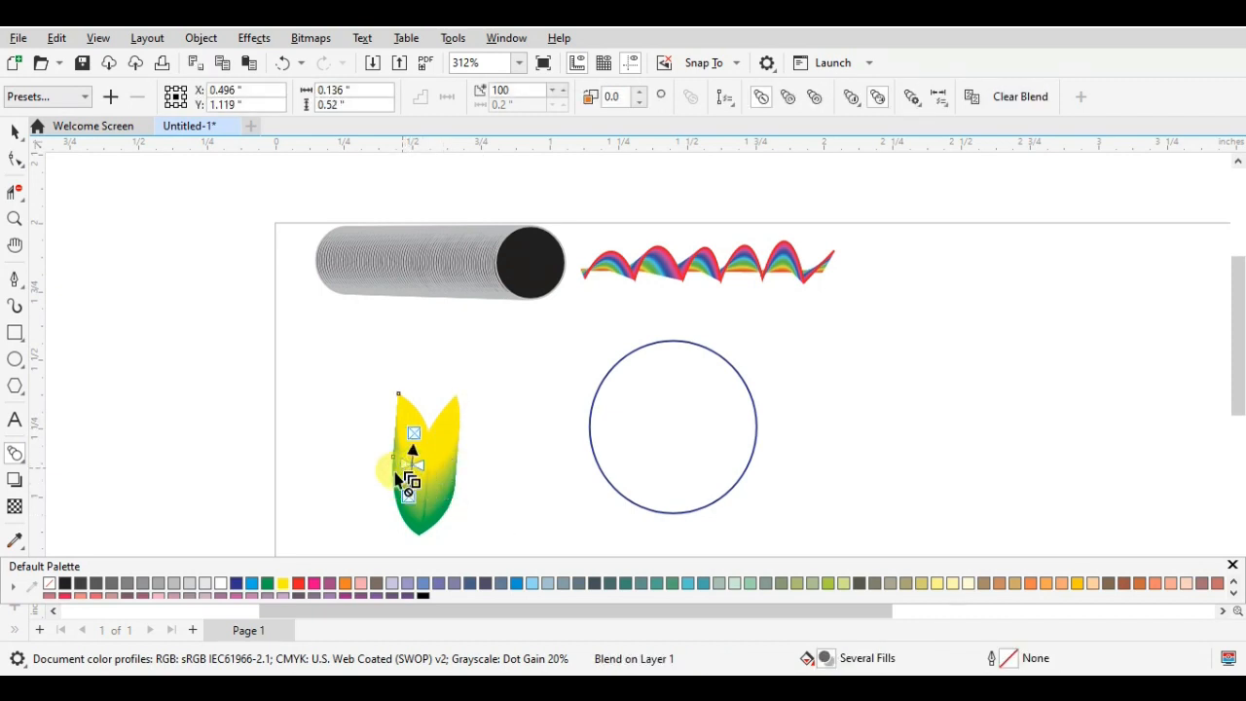
pyautogui.click(734, 103)
pyautogui.click(754, 121)
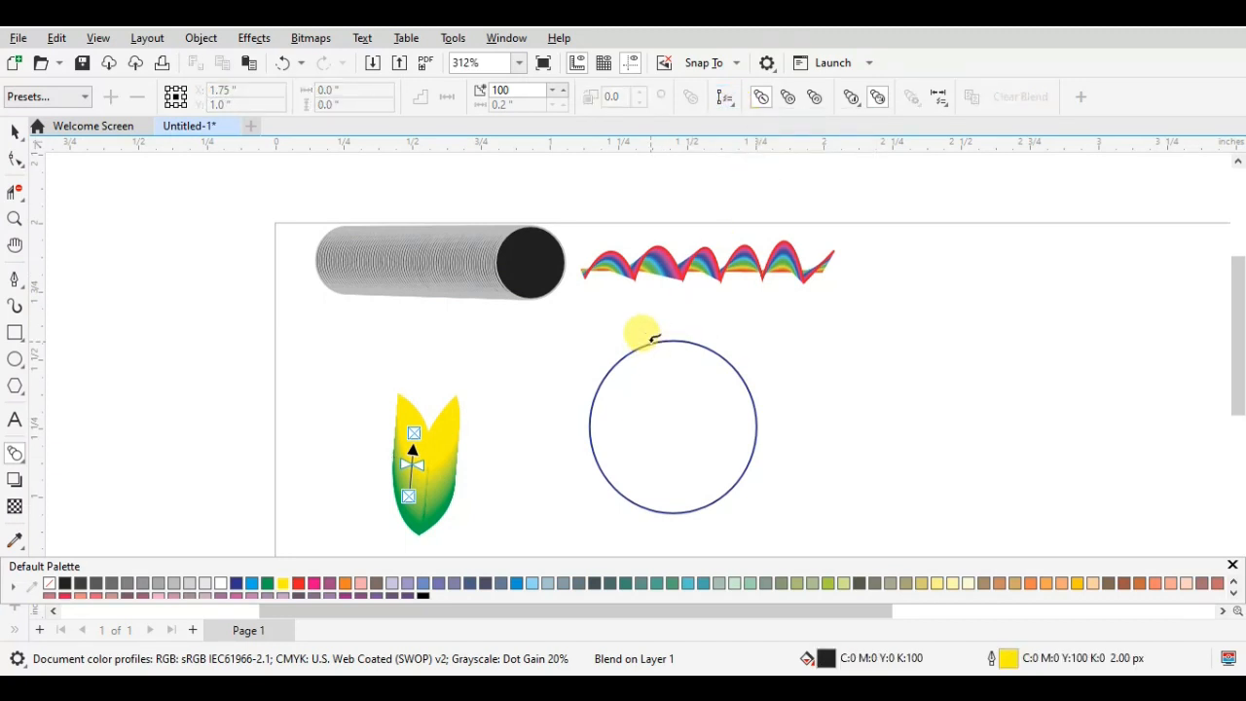
pyautogui.click(650, 343)
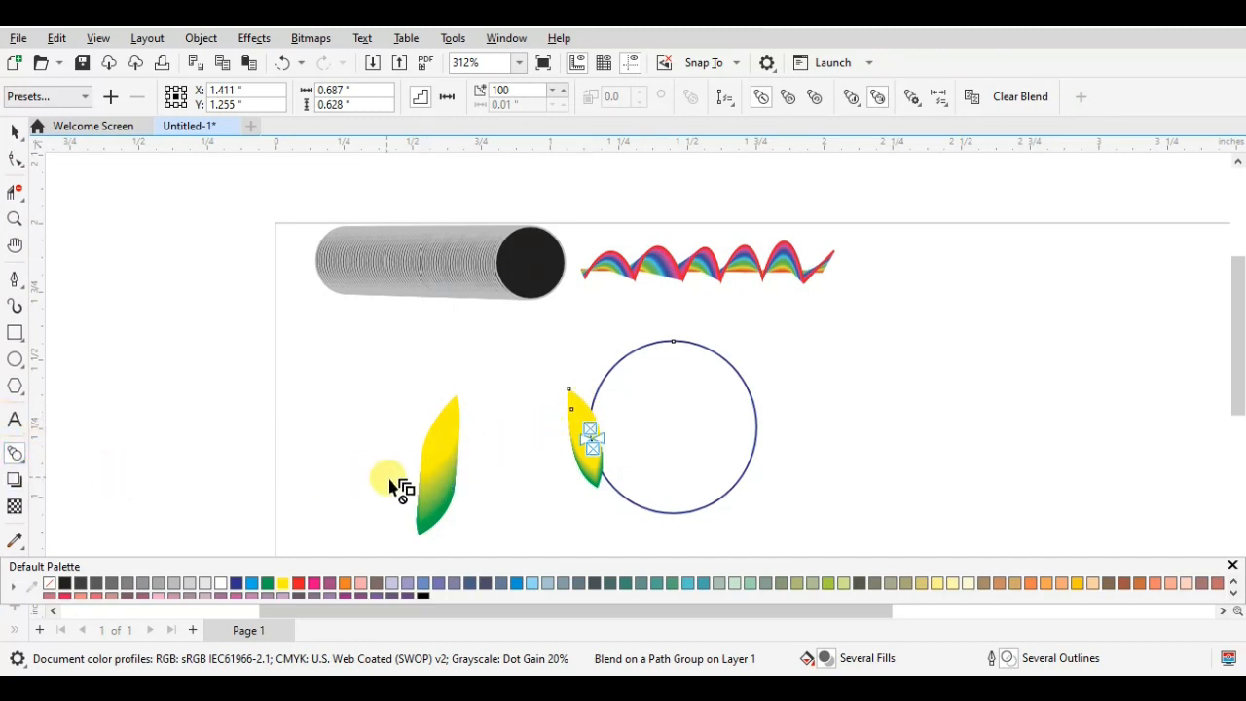
# - Undo the blend's attachment to the circle and the earlier moves of the leaves and circle
pyautogui.click(435, 482)
pyautogui.hotkey('ctrl', 'z')
pyautogui.hotkey('ctrl', 'z')
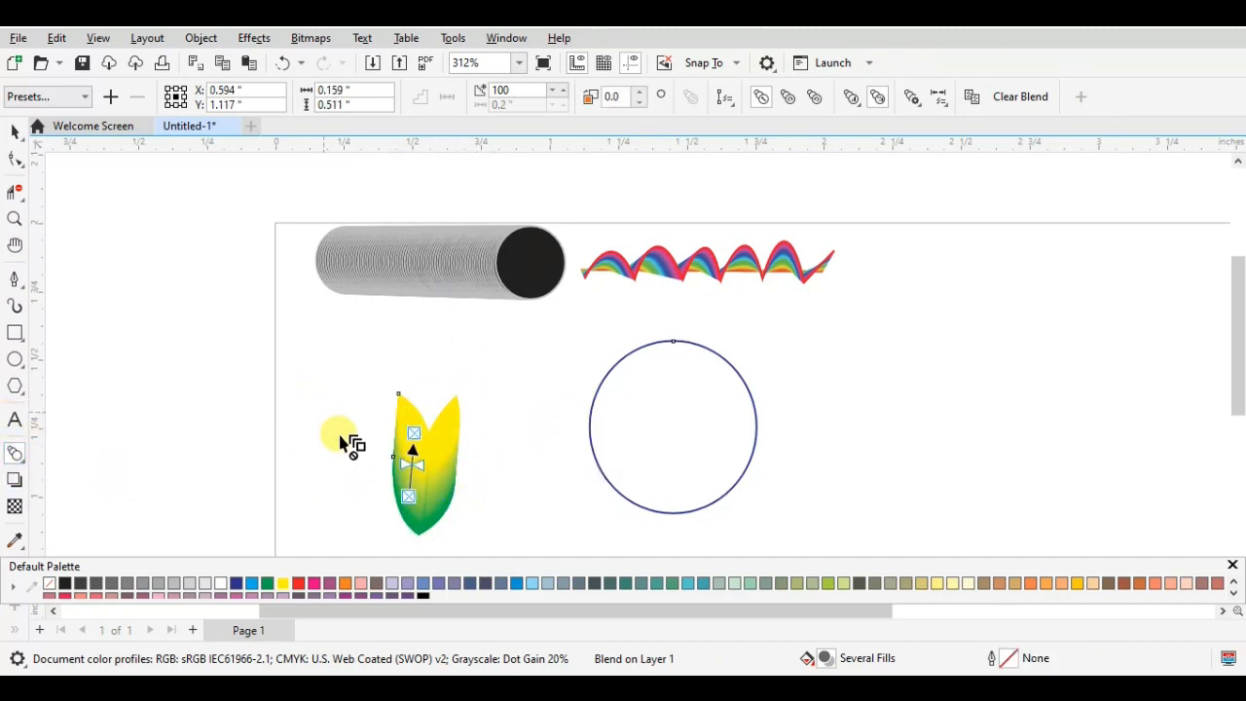
pyautogui.hotkey('ctrl', 'z')
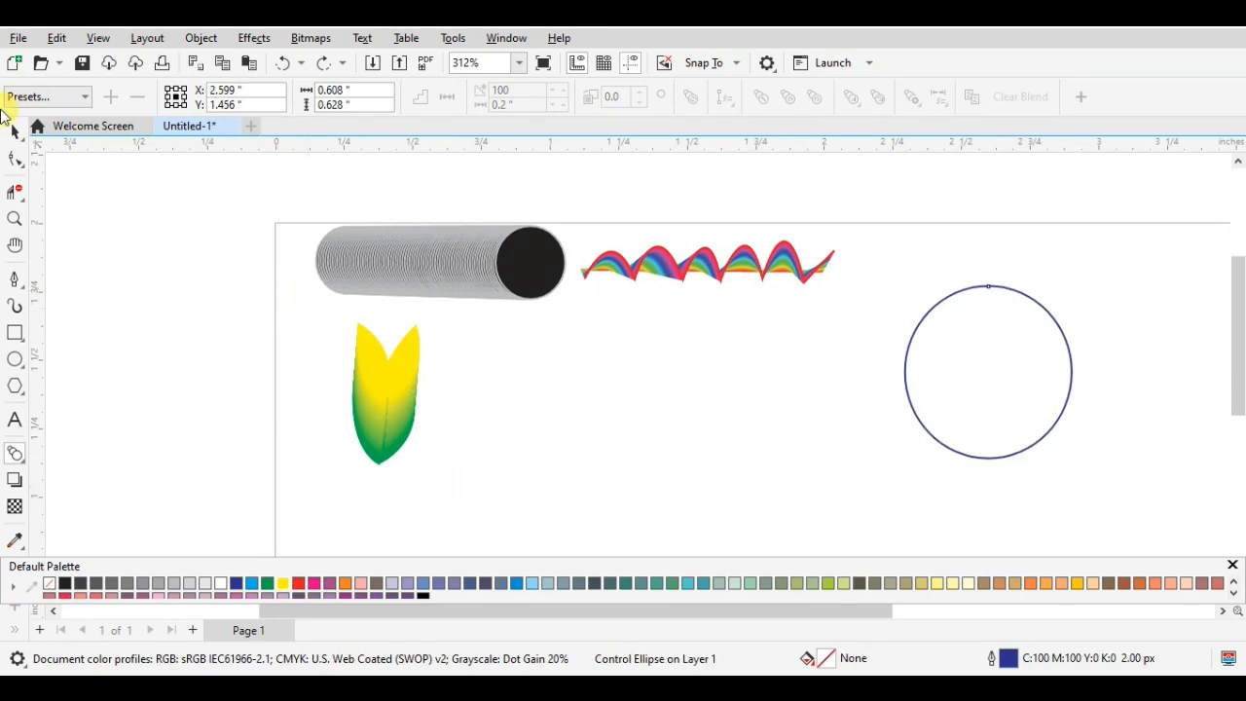
# - Group all parts of the blended leaves and move the group below the start of the coloured wave
pyautogui.click(15, 133)
pyautogui.moveTo(321, 316); pyautogui.dragTo(495, 483)
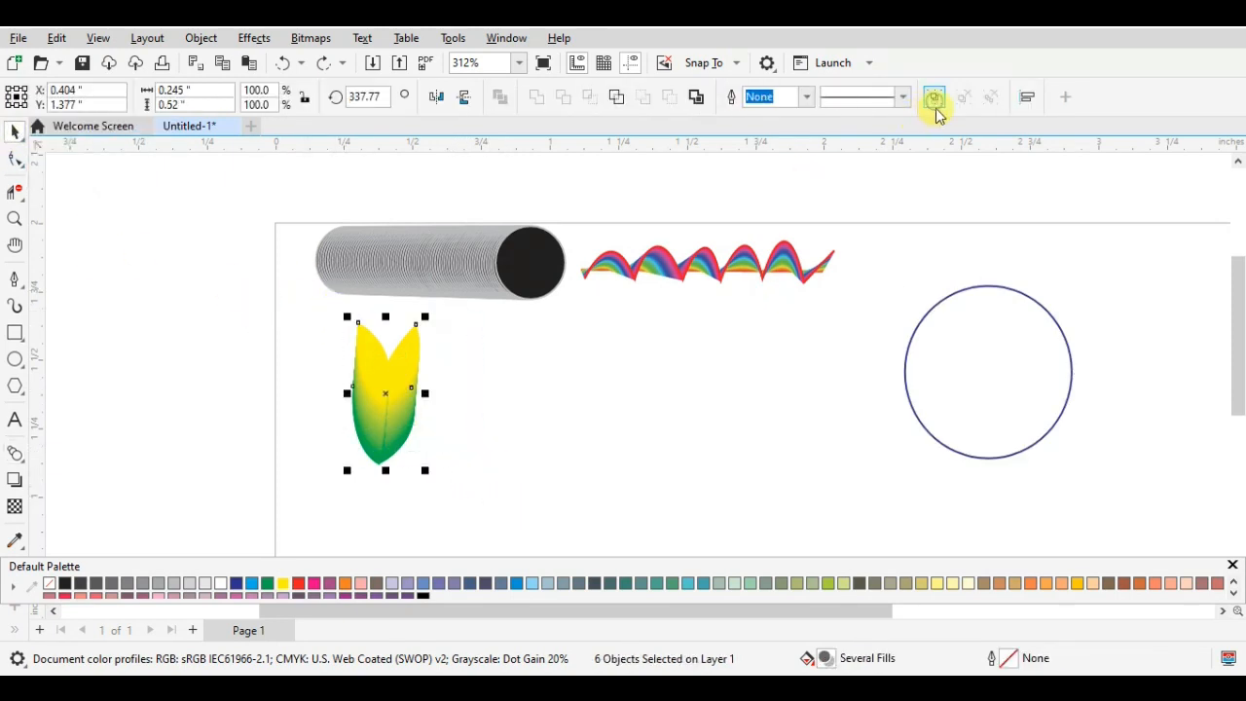
pyautogui.click(935, 104)
# - Assign the circle as the new path for the left leaf's blend within the grouped leaves
pyautogui.click(15, 453)
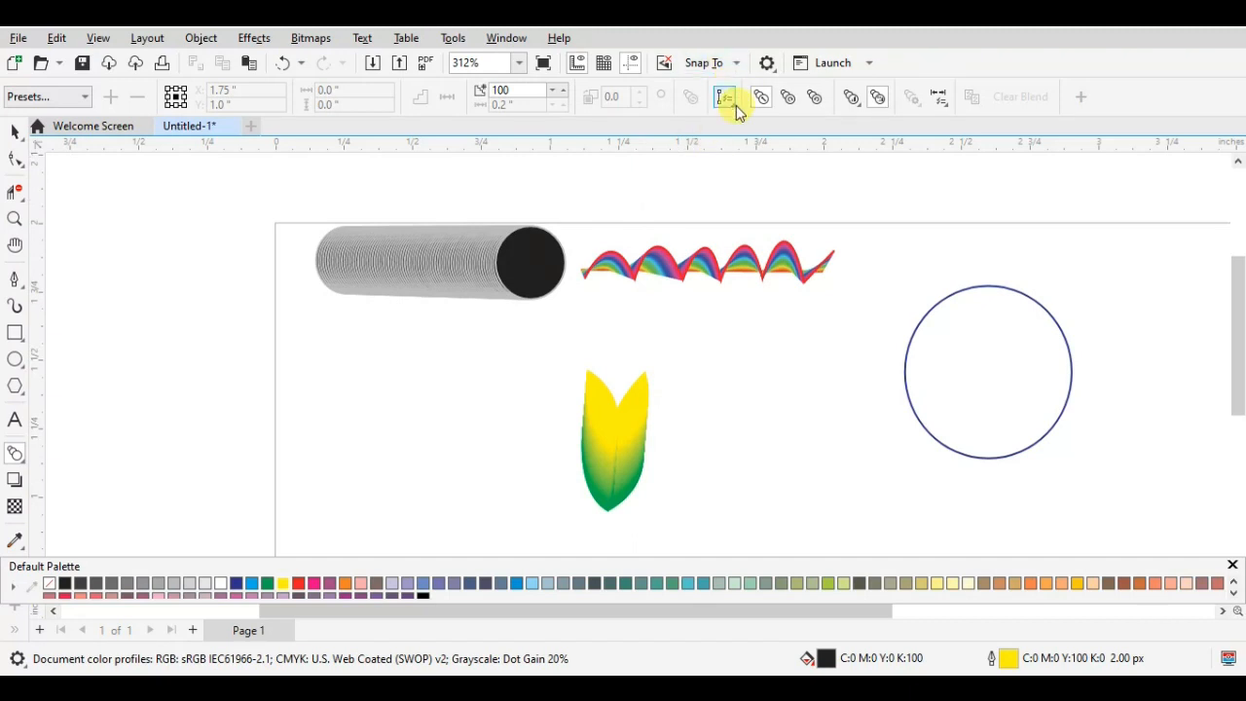
pyautogui.click(736, 105)
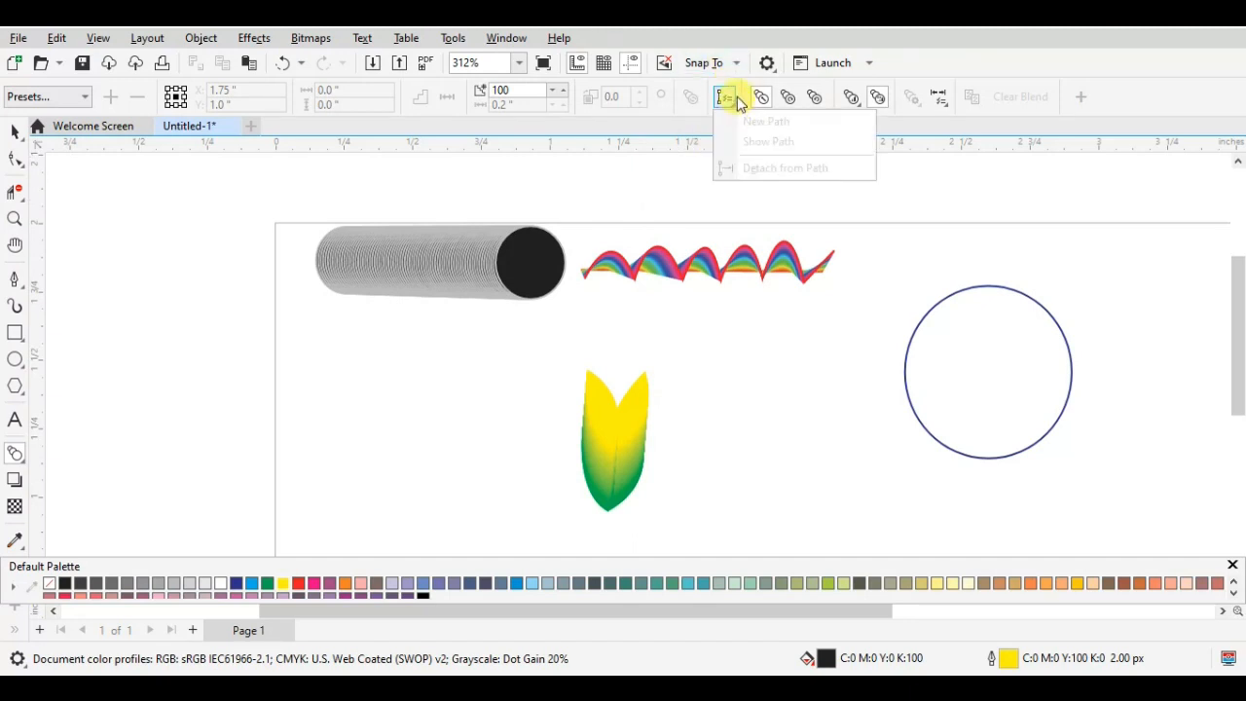
pyautogui.click(623, 438)
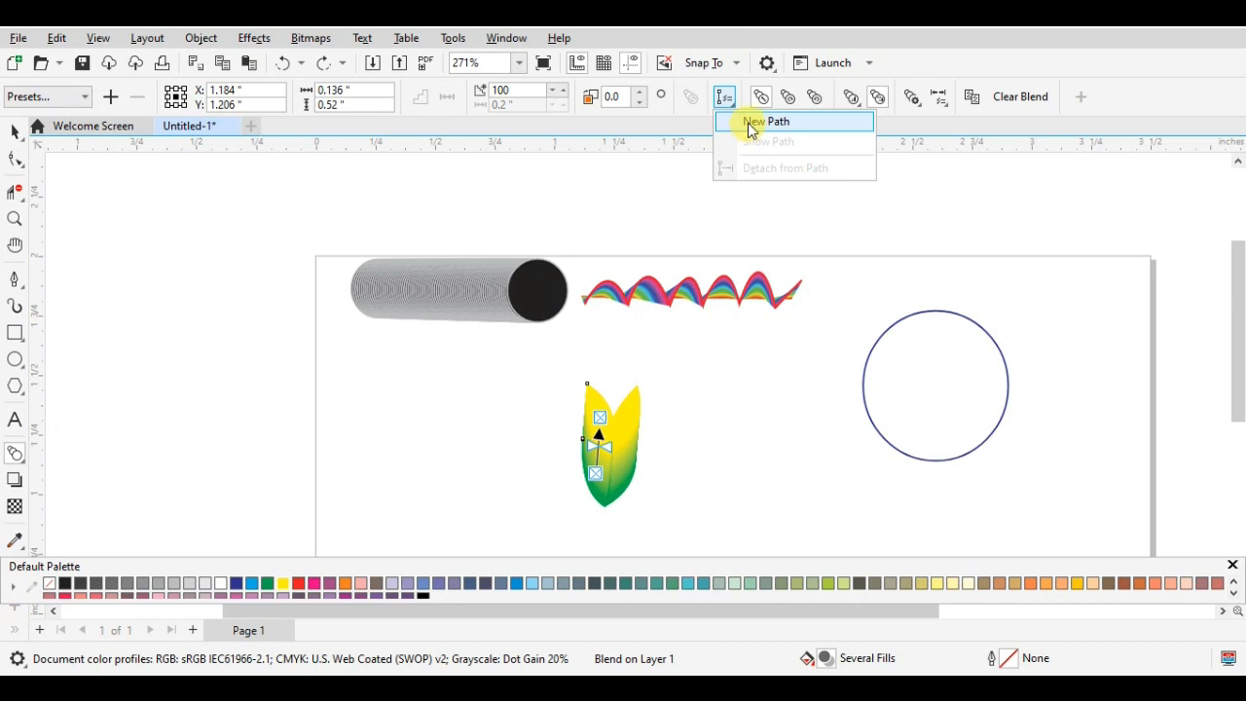
pyautogui.click(751, 123)
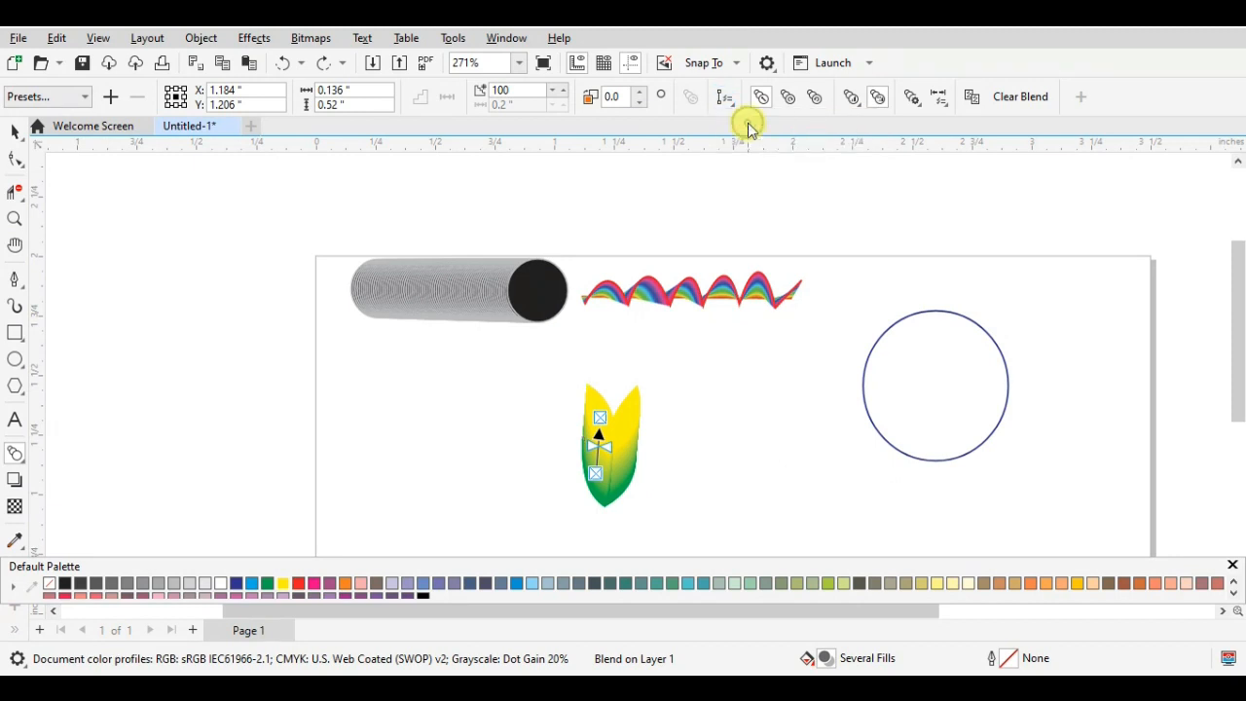
pyautogui.click(883, 340)
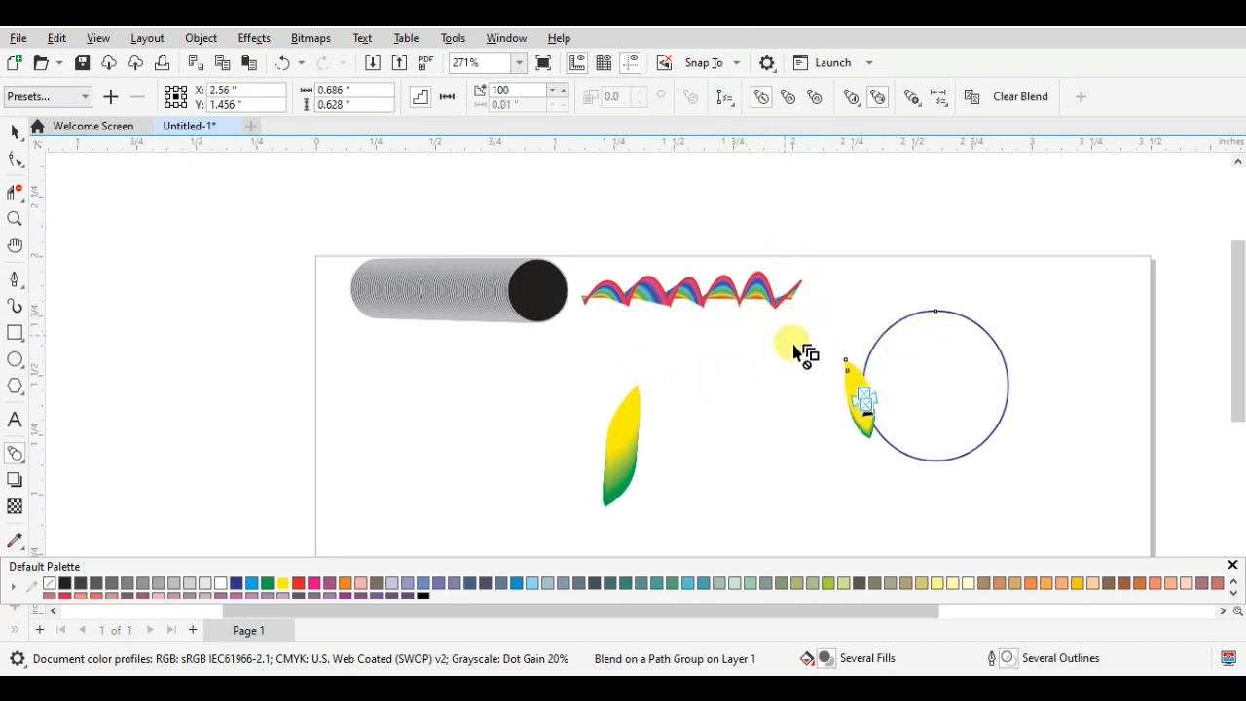
# - Move the yellow control leaf of the circle's blend along the path to the top of the circle
pyautogui.click(632, 418)
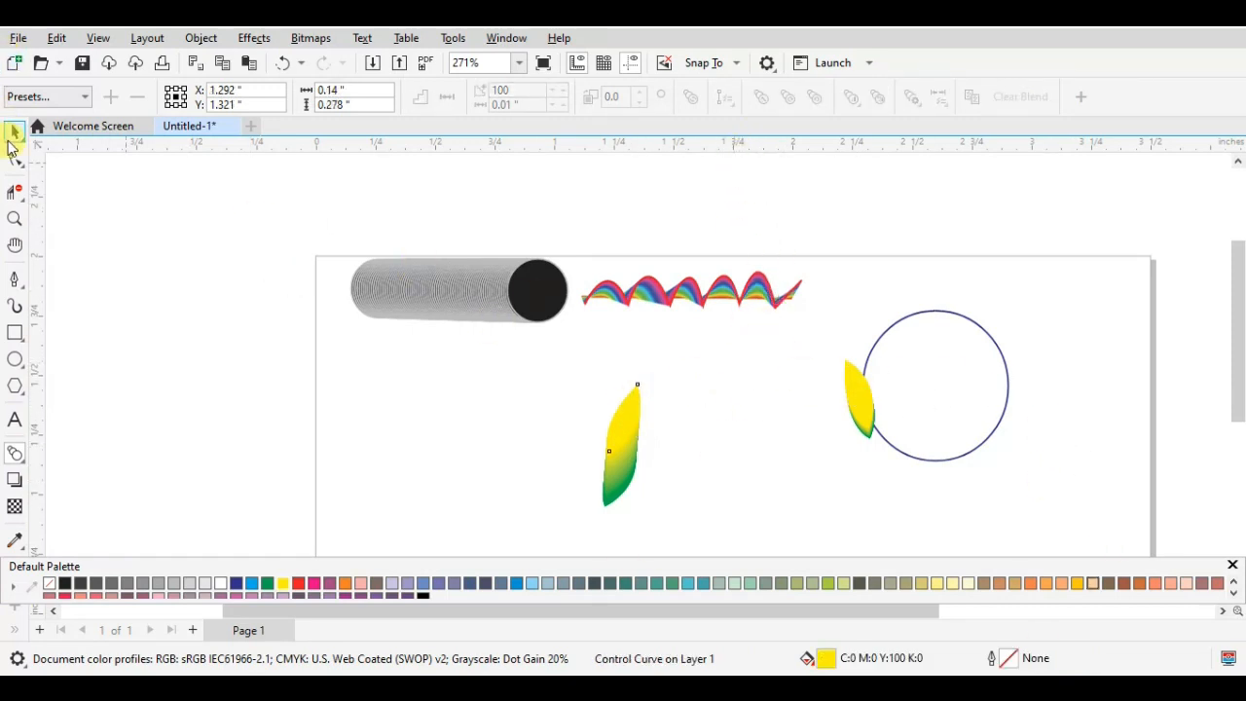
pyautogui.click(13, 136)
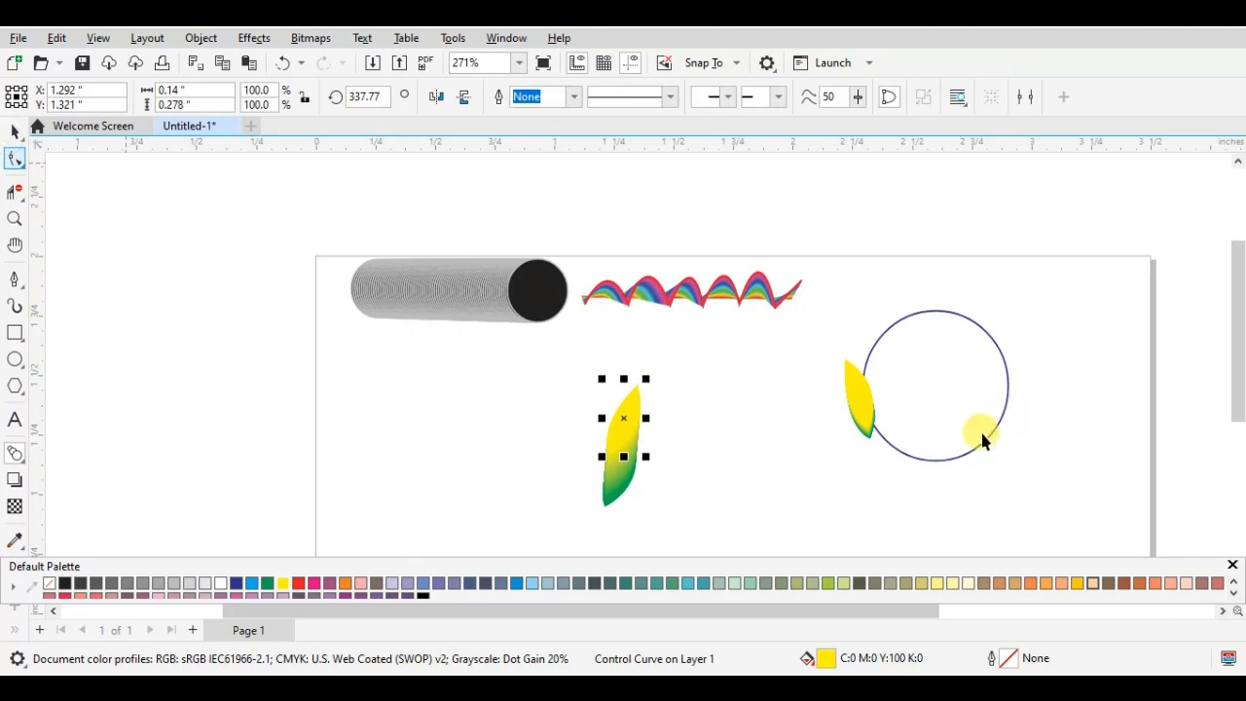
pyautogui.click(853, 401)
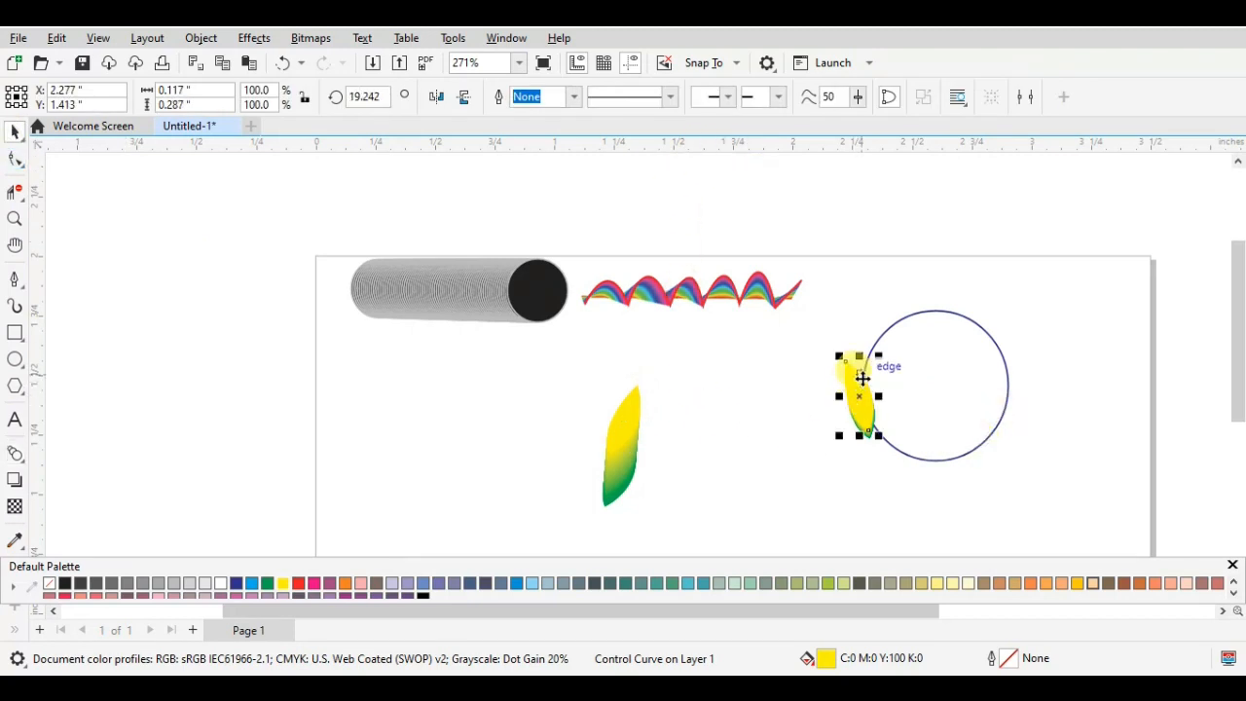
pyautogui.moveTo(862, 379); pyautogui.dragTo(955, 344)
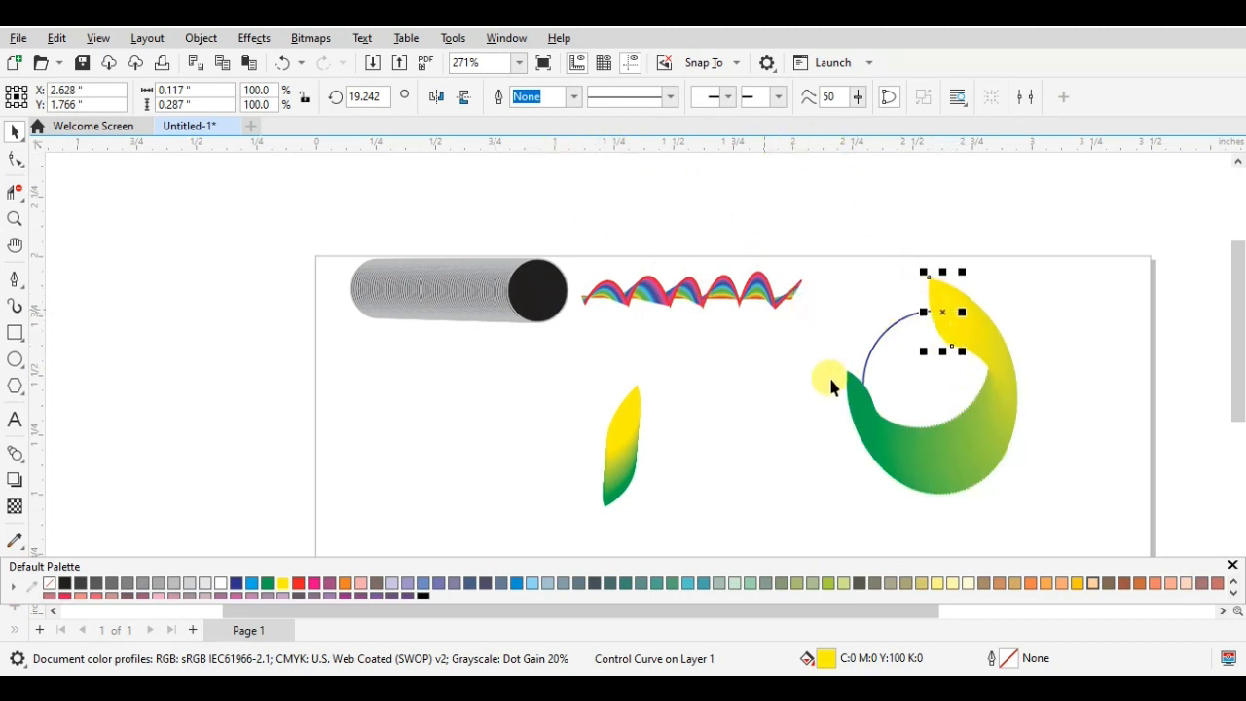
# - Select the entire green-to-yellow leaf blend on the circle, rather than only its circular path
pyautogui.click(866, 356)
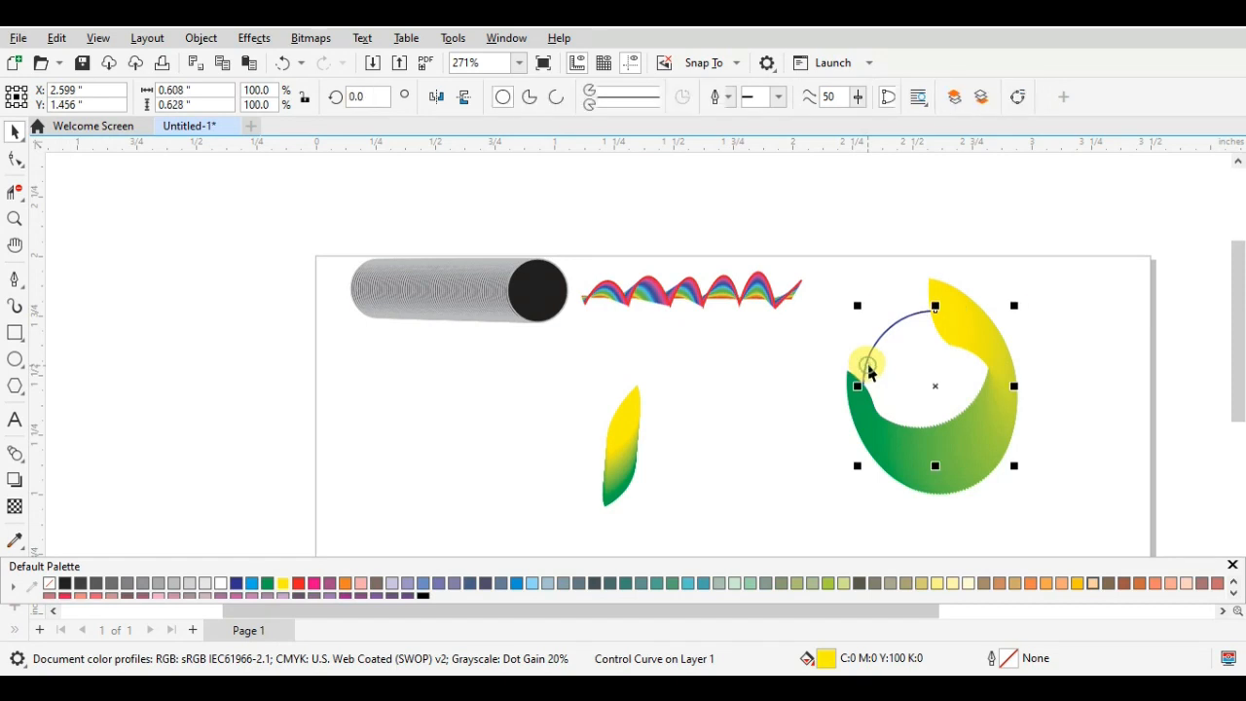
pyautogui.click(864, 419)
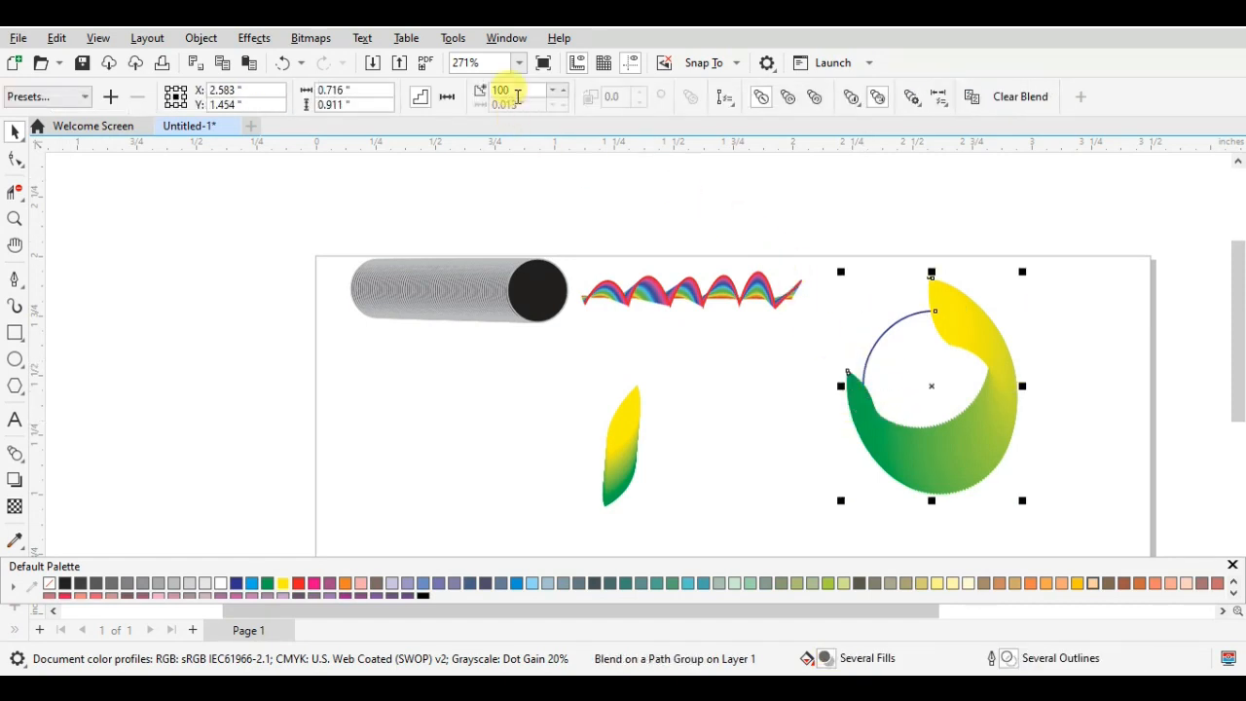
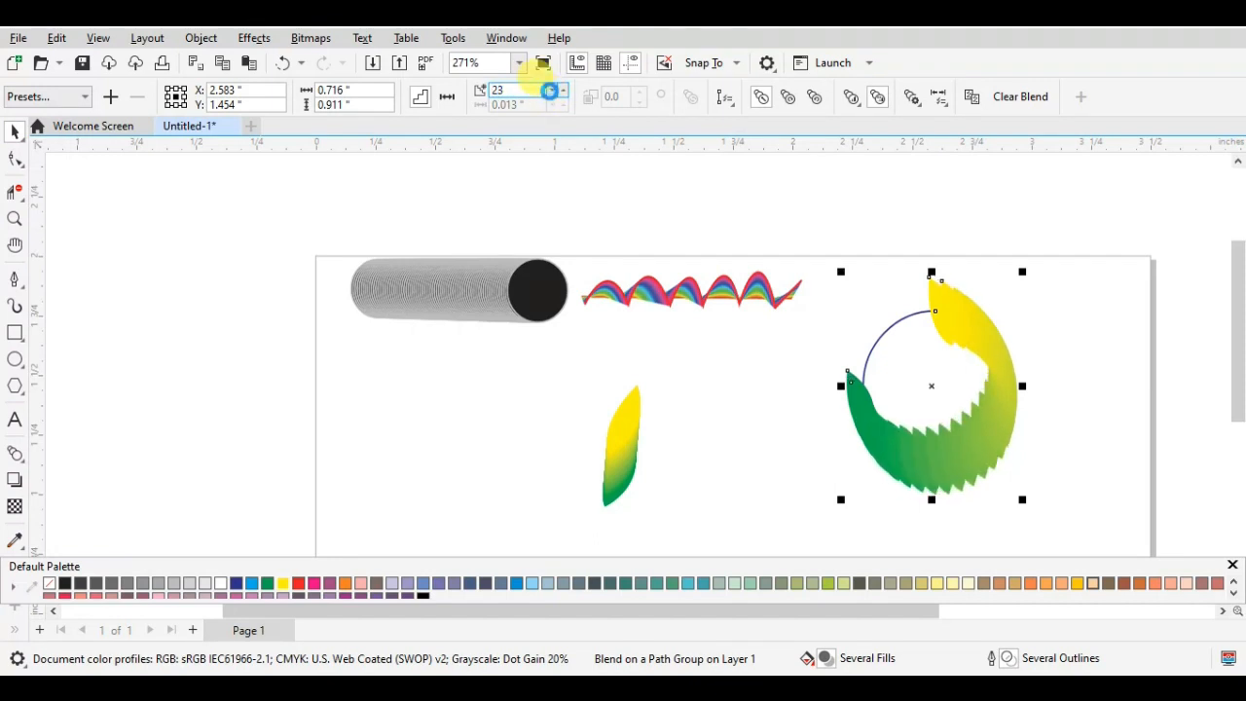
# - Reduce the number of steps in the green-to-yellow leaf blend on the circle to 8
pyautogui.click(549, 92)
pyautogui.click(549, 92)
pyautogui.click(550, 92)
pyautogui.click(550, 93)
pyautogui.click(549, 93)
pyautogui.click(550, 92)
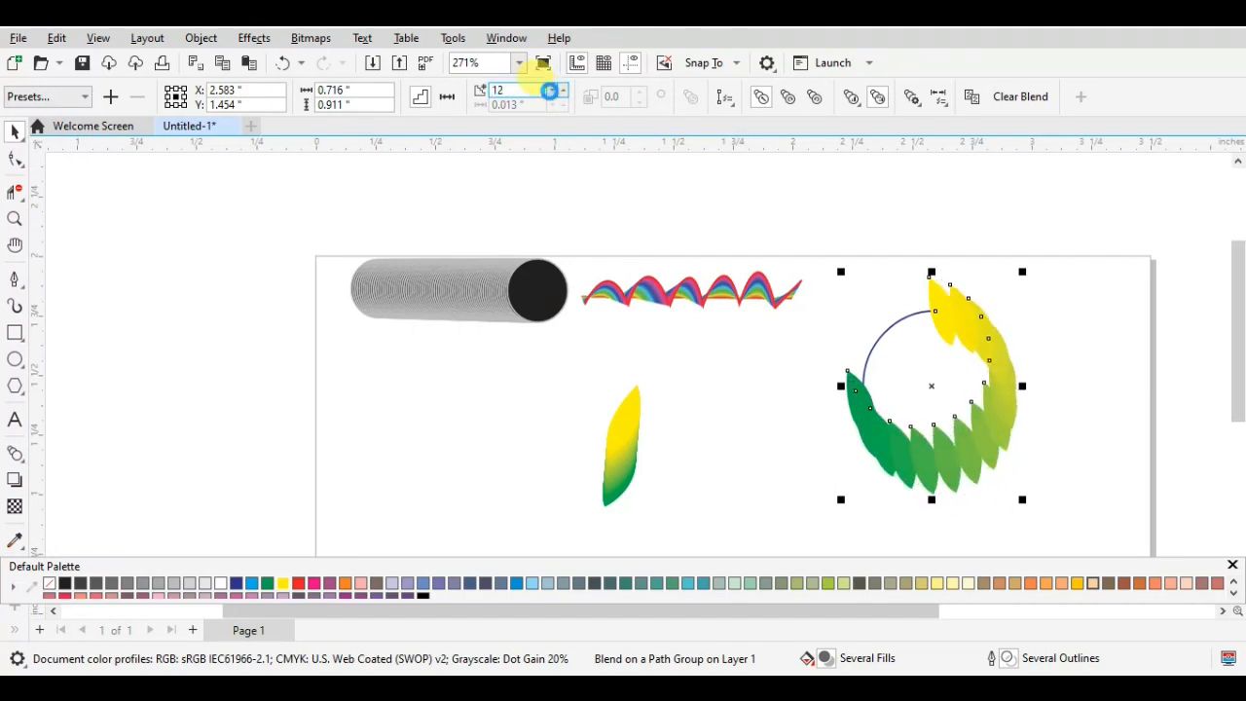
pyautogui.click(550, 93)
pyautogui.click(549, 92)
pyautogui.click(551, 92)
pyautogui.click(551, 93)
pyautogui.click(550, 92)
pyautogui.click(550, 93)
pyautogui.click(551, 92)
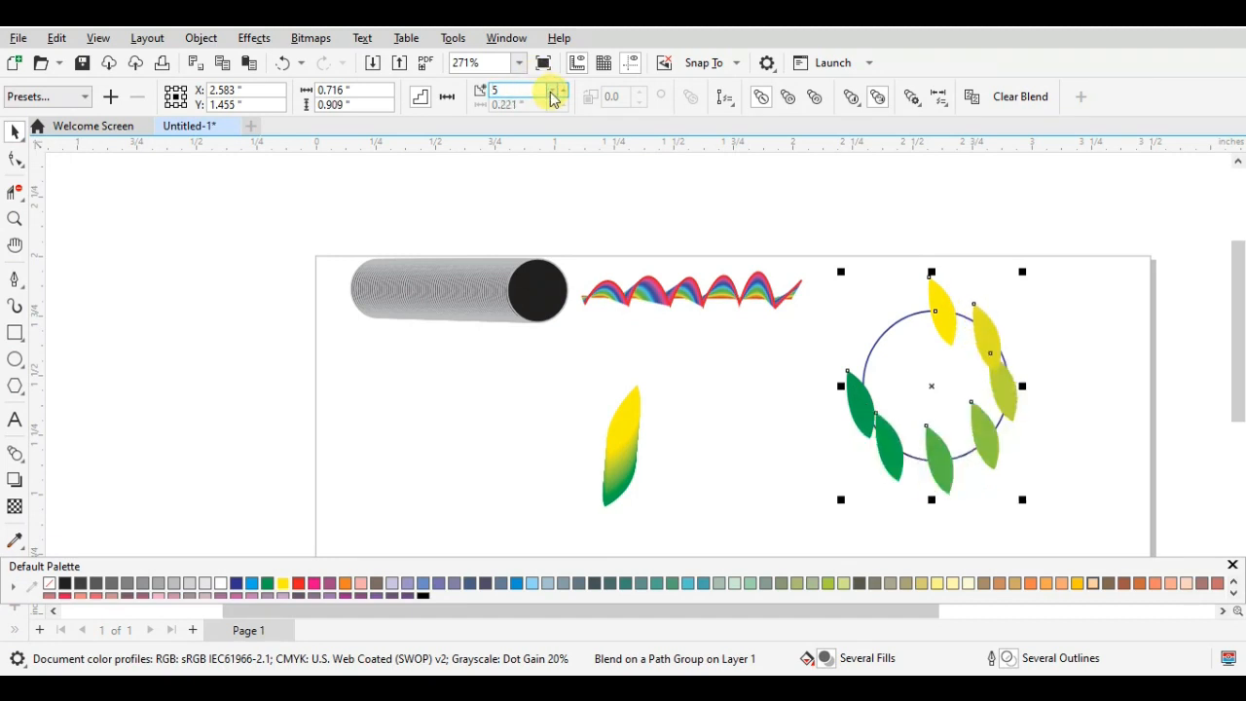
pyautogui.click(562, 89)
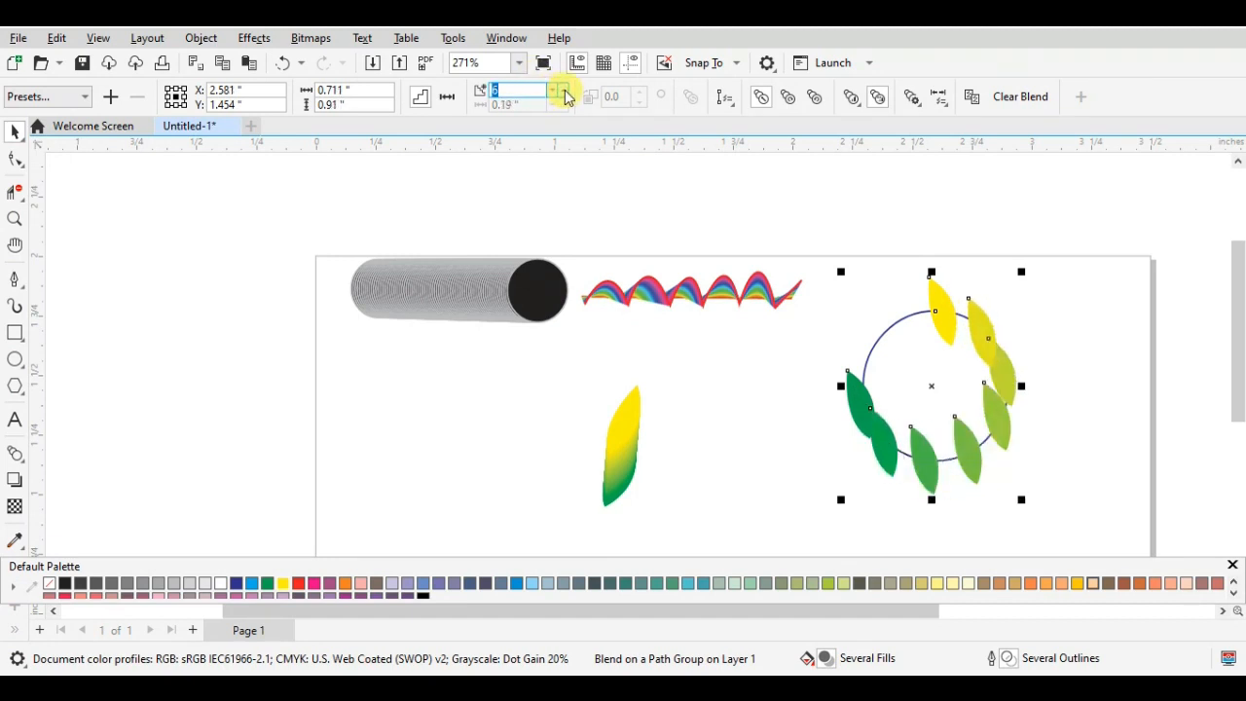
pyautogui.click(562, 89)
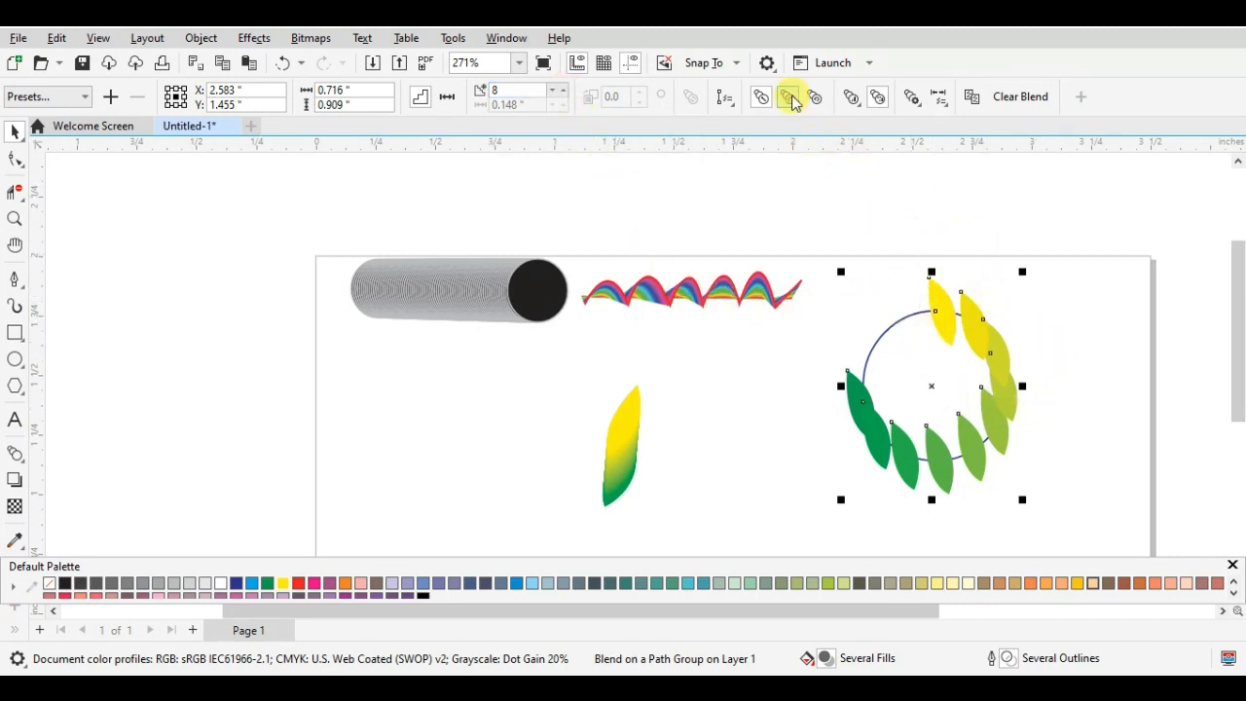
pyautogui.click(1031, 337)
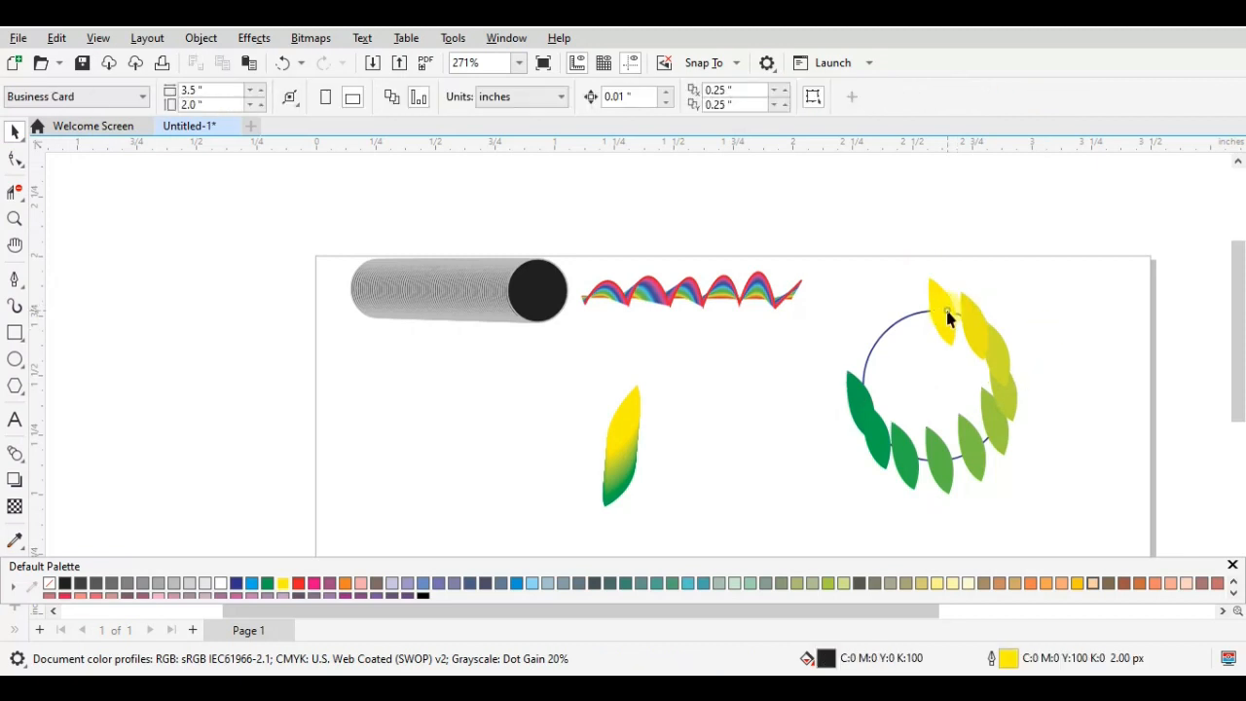
# - Move the yellow control leaf down to the circle's upper-right side and shrink it to 28.9% of its original size
pyautogui.click(953, 282)
pyautogui.moveTo(959, 272); pyautogui.dragTo(995, 347)
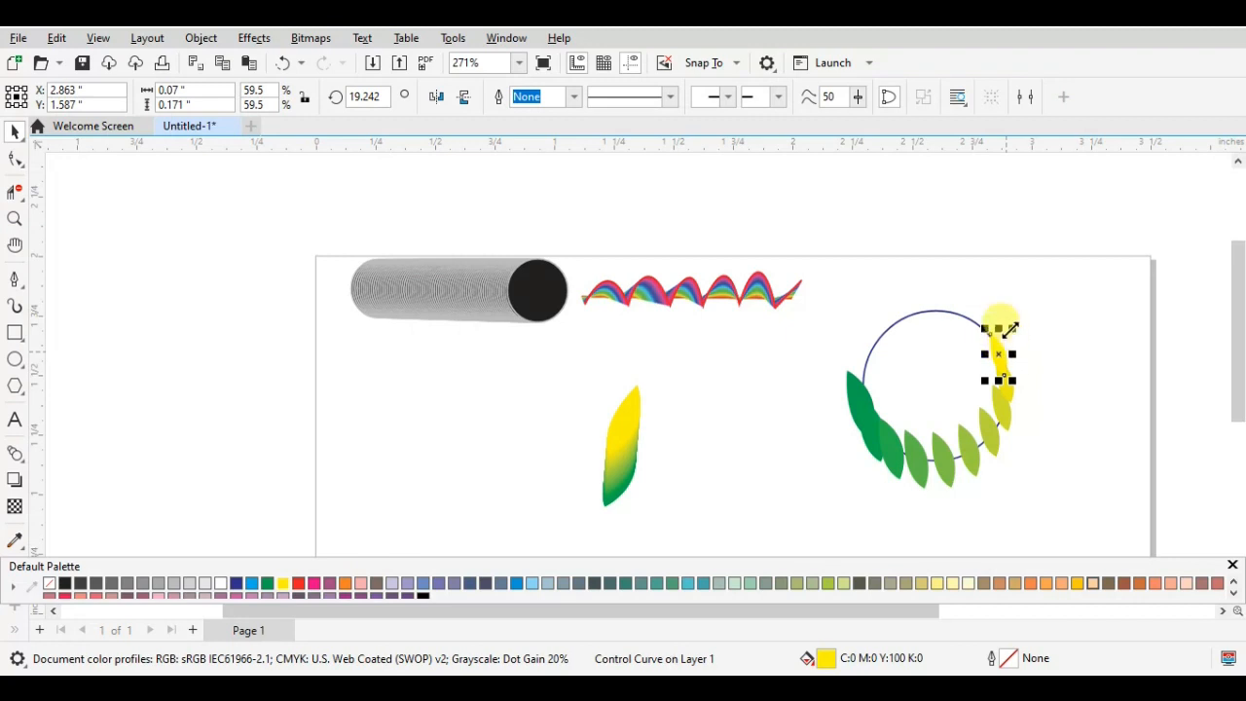
pyautogui.click(1012, 333)
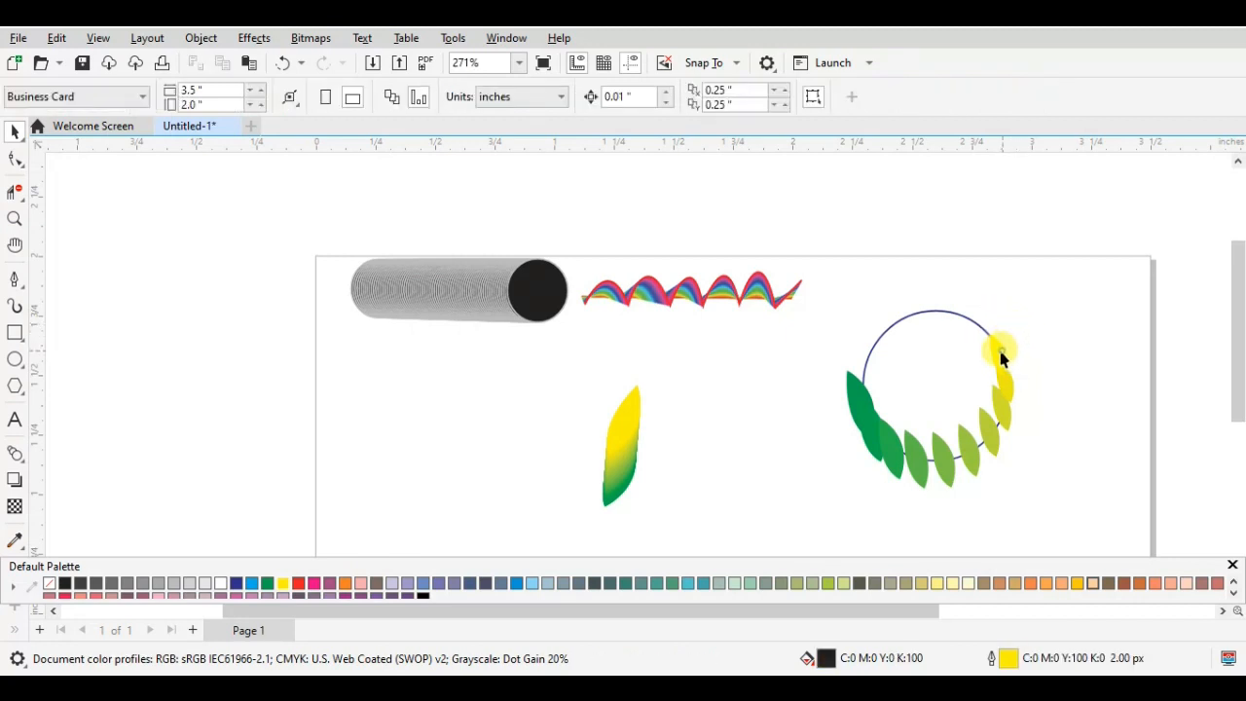
pyautogui.click(1002, 346)
pyautogui.moveTo(1012, 330); pyautogui.dragTo(1022, 365)
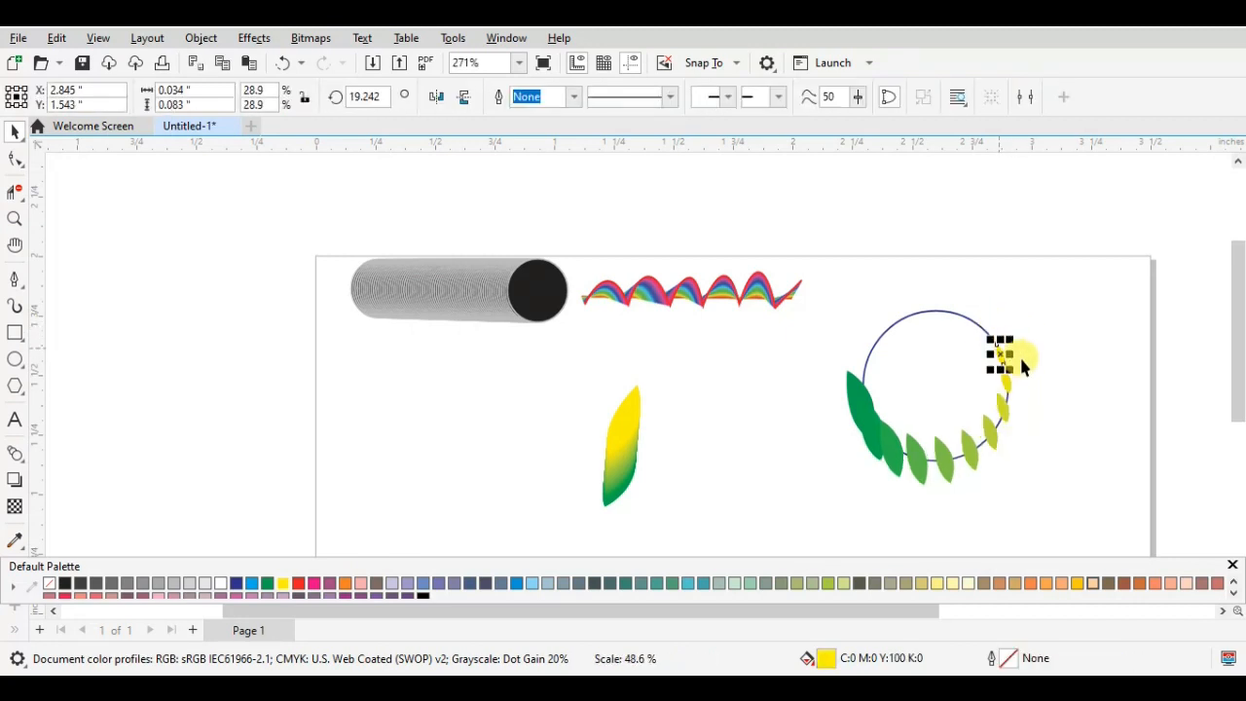
# - Enlarge the green control leaf to 171.5%, and reduce it to 64.0% of its original size
pyautogui.click(857, 391)
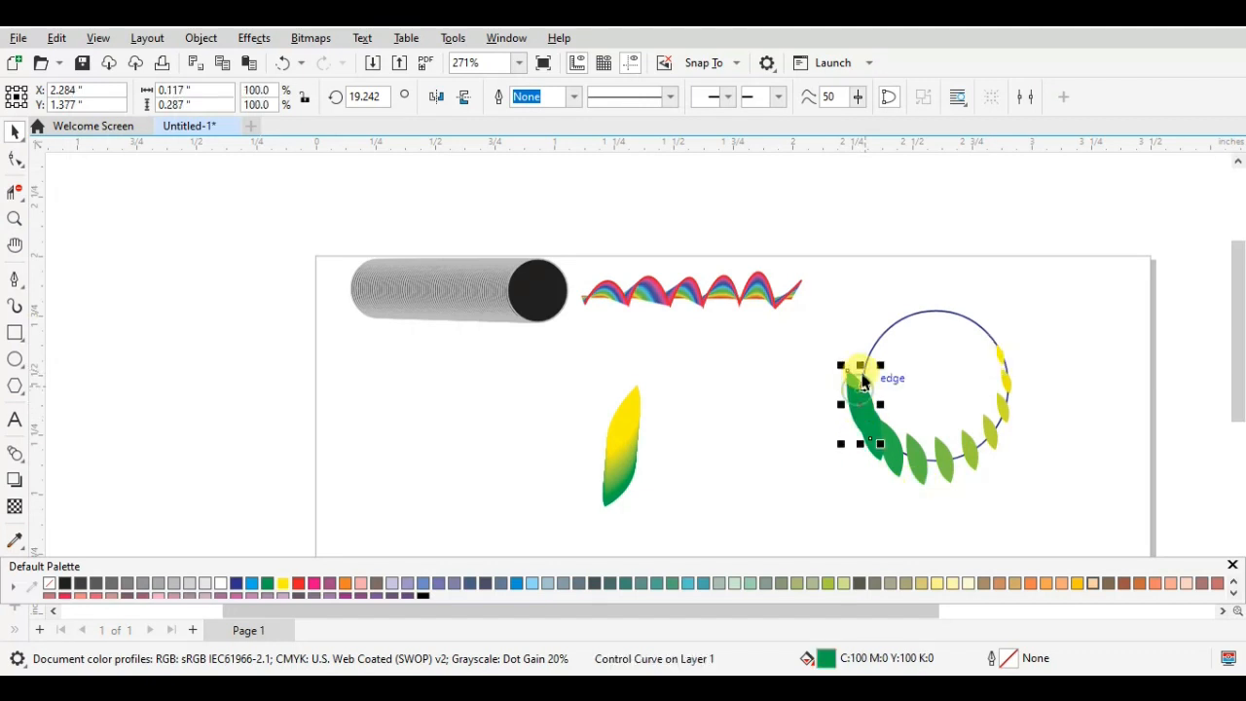
pyautogui.moveTo(878, 362); pyautogui.dragTo(902, 318)
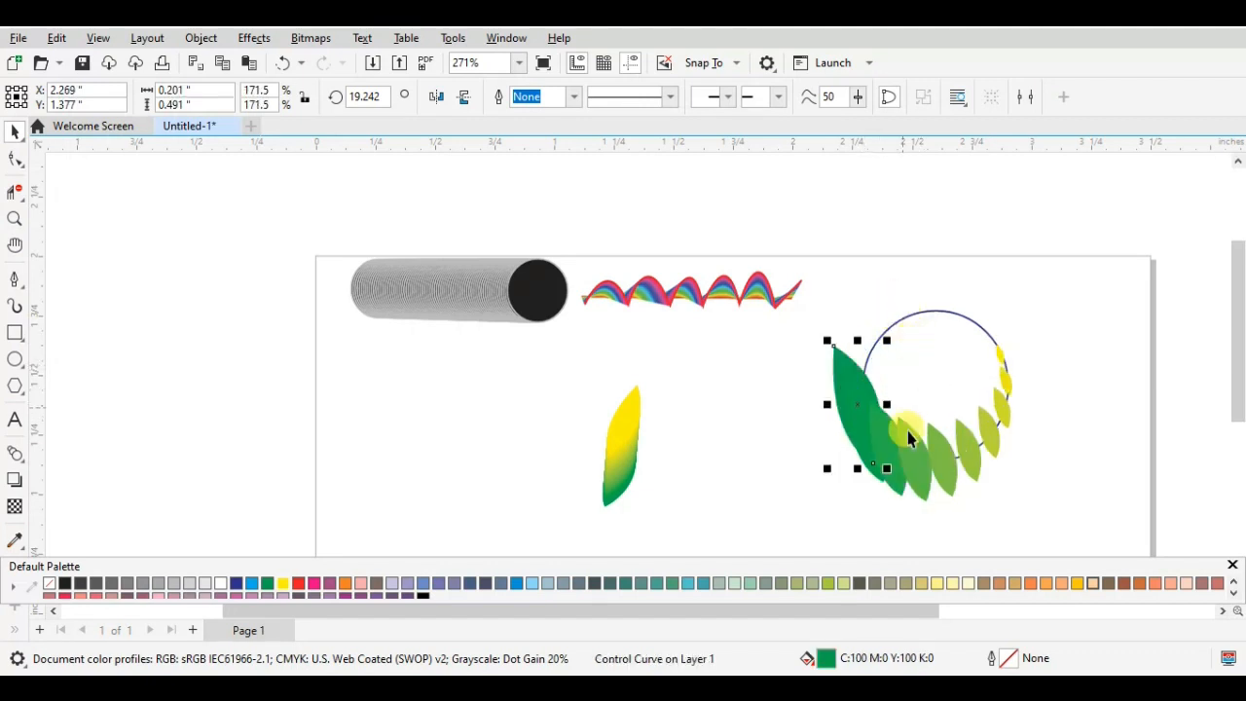
pyautogui.moveTo(827, 339); pyautogui.dragTo(850, 380)
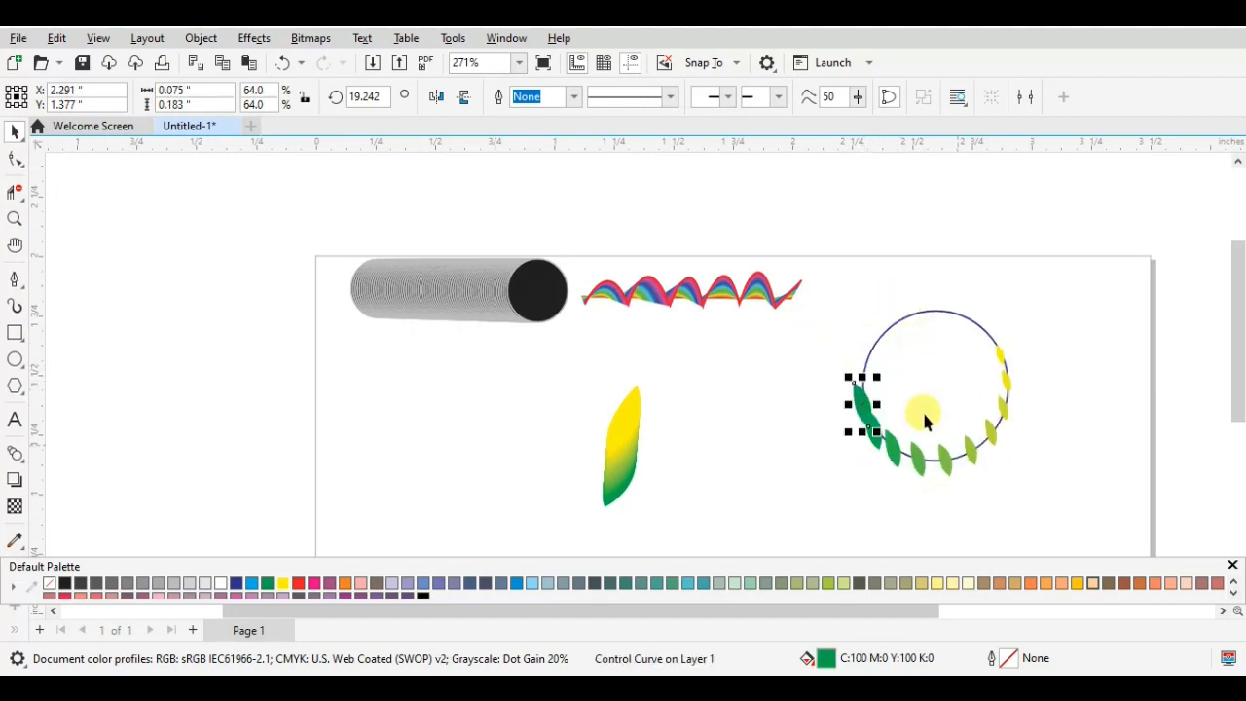
# - Scale the yellow control leaf on the circle to 41.7% of its original size
pyautogui.click(1003, 356)
pyautogui.moveTo(1007, 335); pyautogui.dragTo(1023, 362)
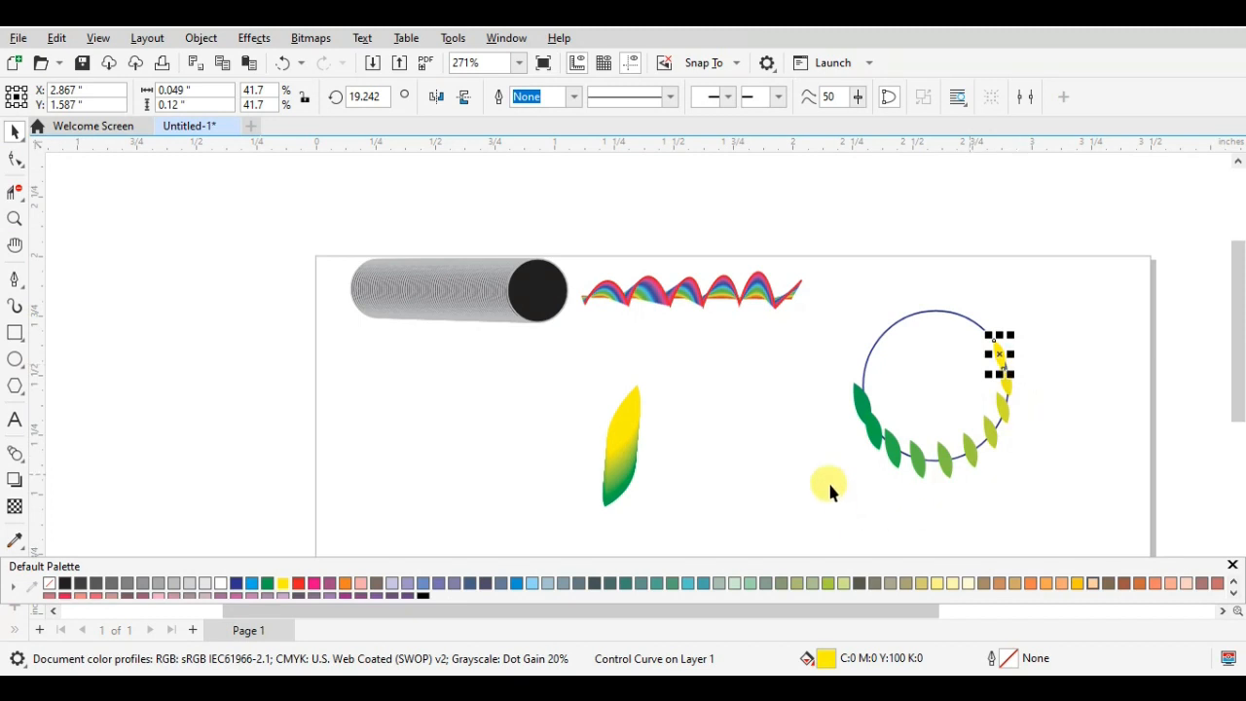
pyautogui.click(1036, 374)
# - Recolour the yellow control leaf of the circle's blend red (C0 M100 Y100 K0)
pyautogui.click(1005, 362)
pyautogui.click(1004, 358)
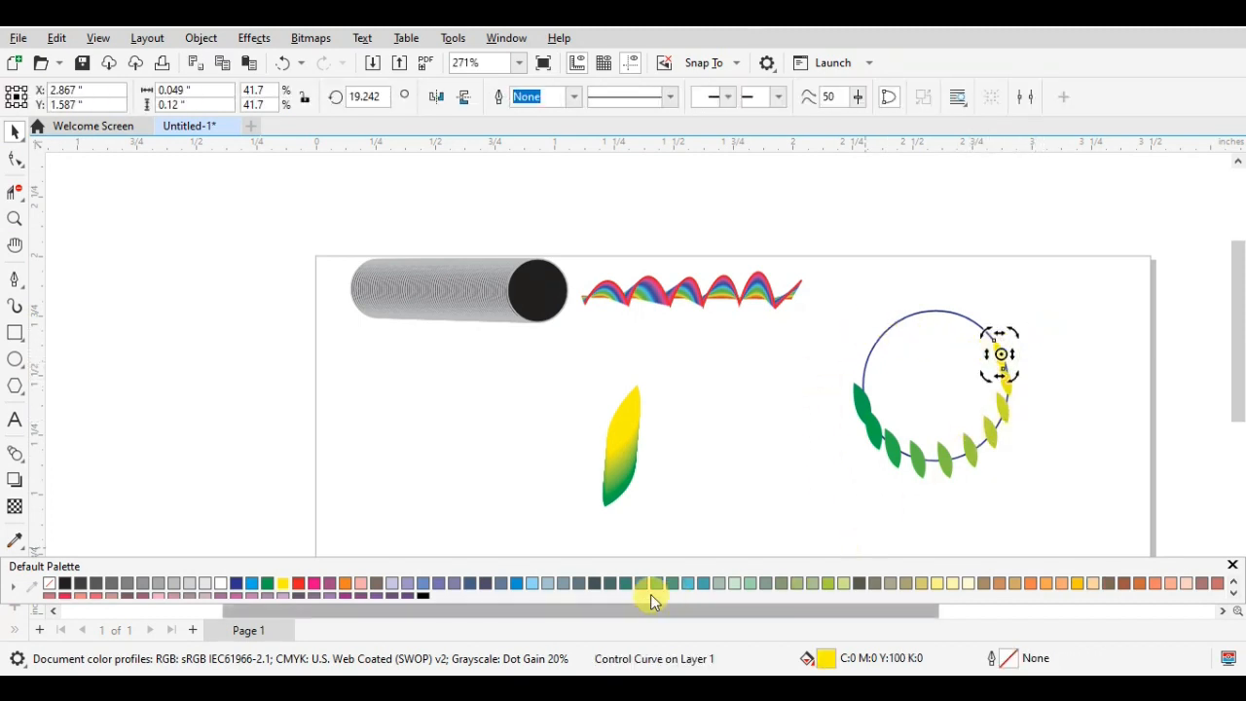
pyautogui.click(299, 582)
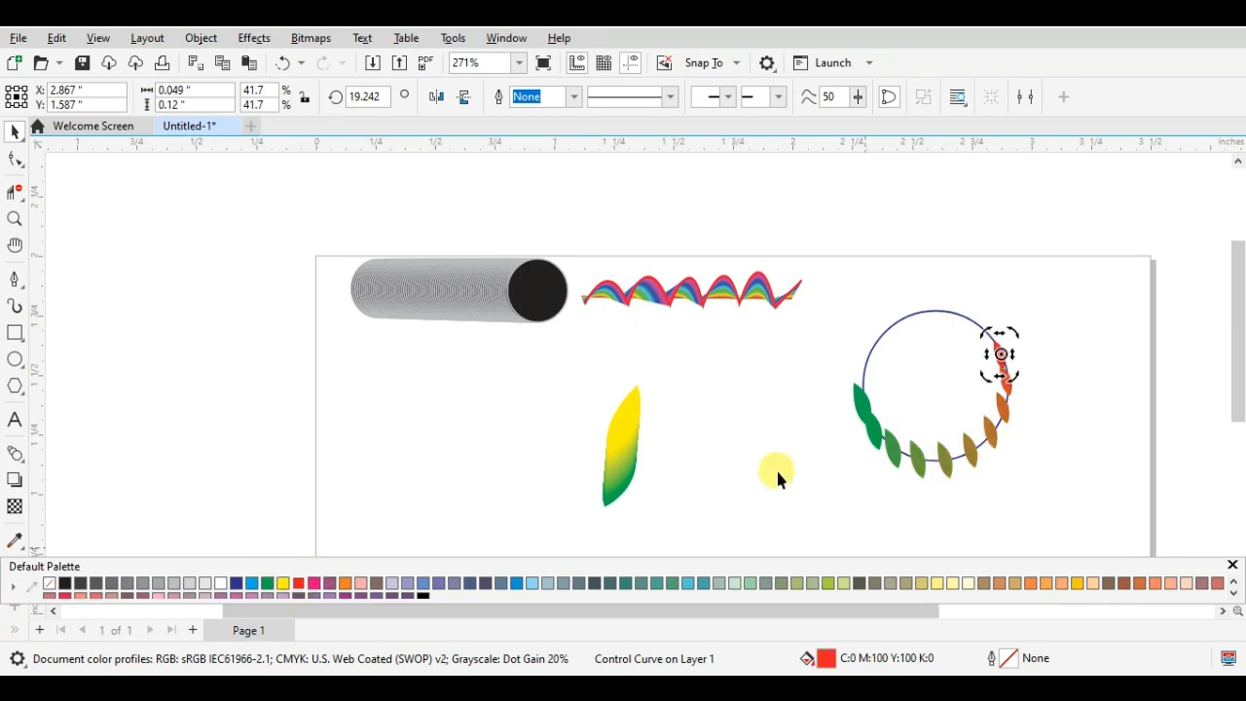
pyautogui.click(1071, 414)
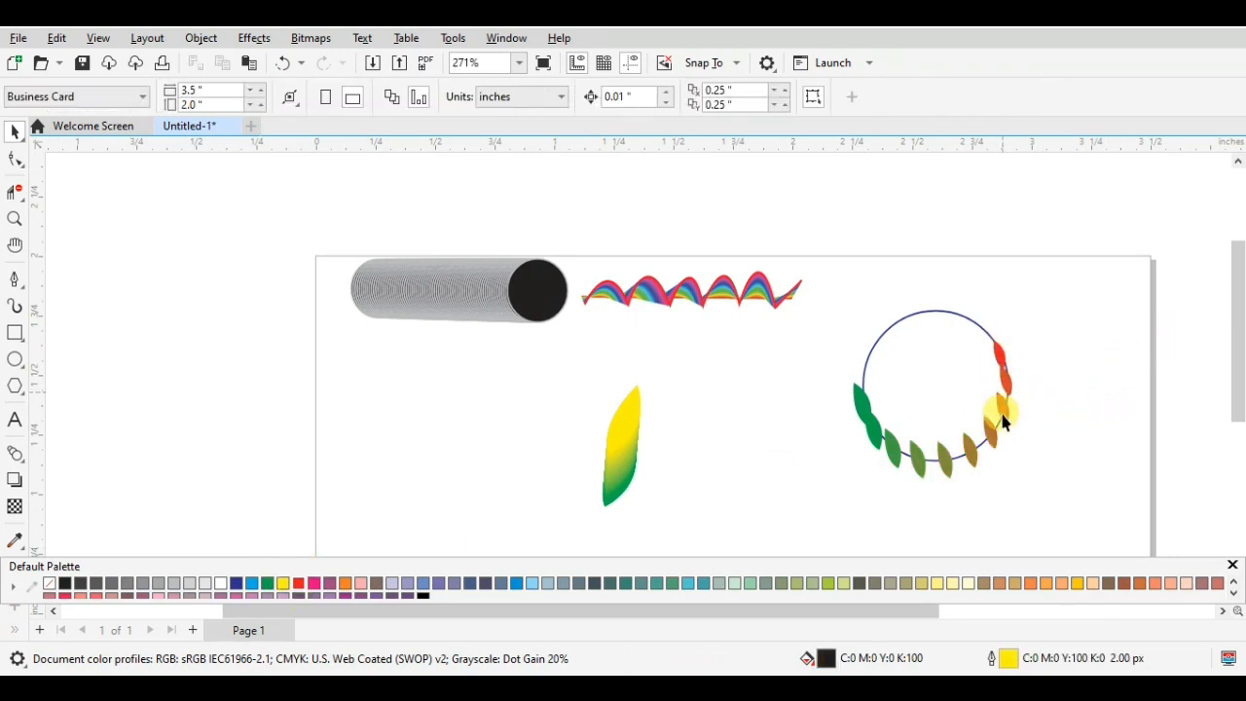
# - Try different step counts such as 5 and 10 for the green-to-red leaf blend, and settle on 13 steps
pyautogui.click(856, 407)
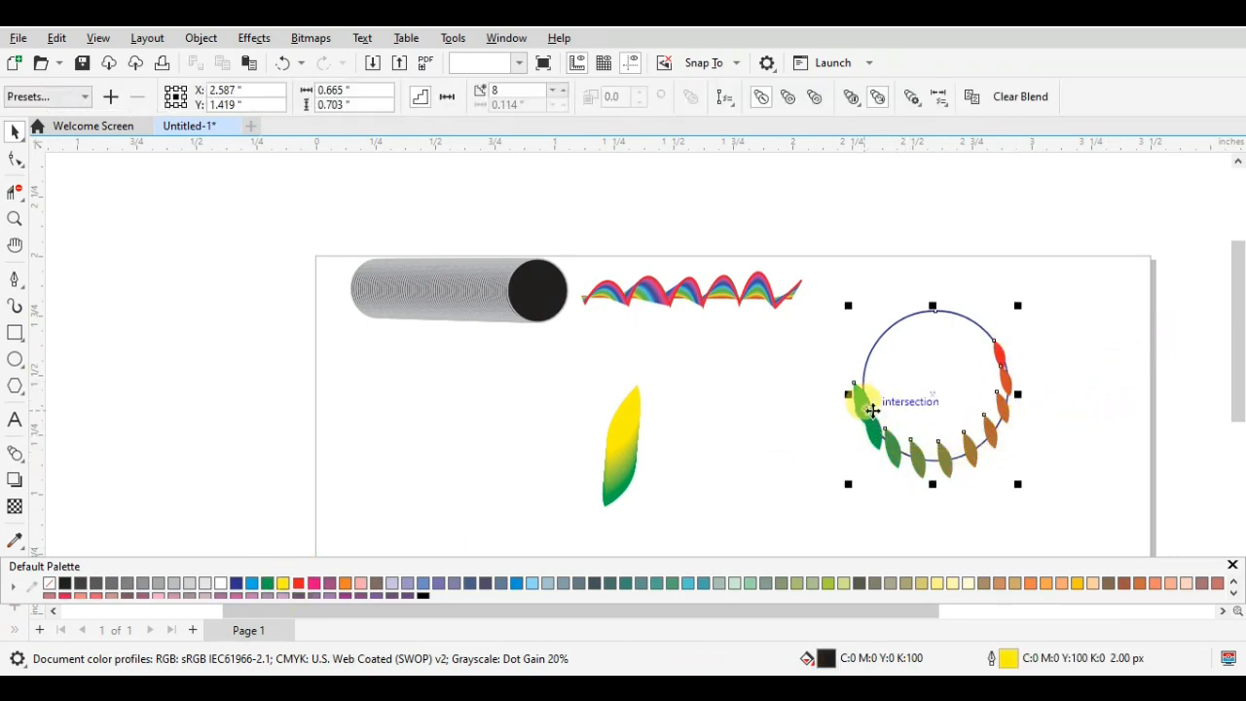
pyautogui.click(560, 95)
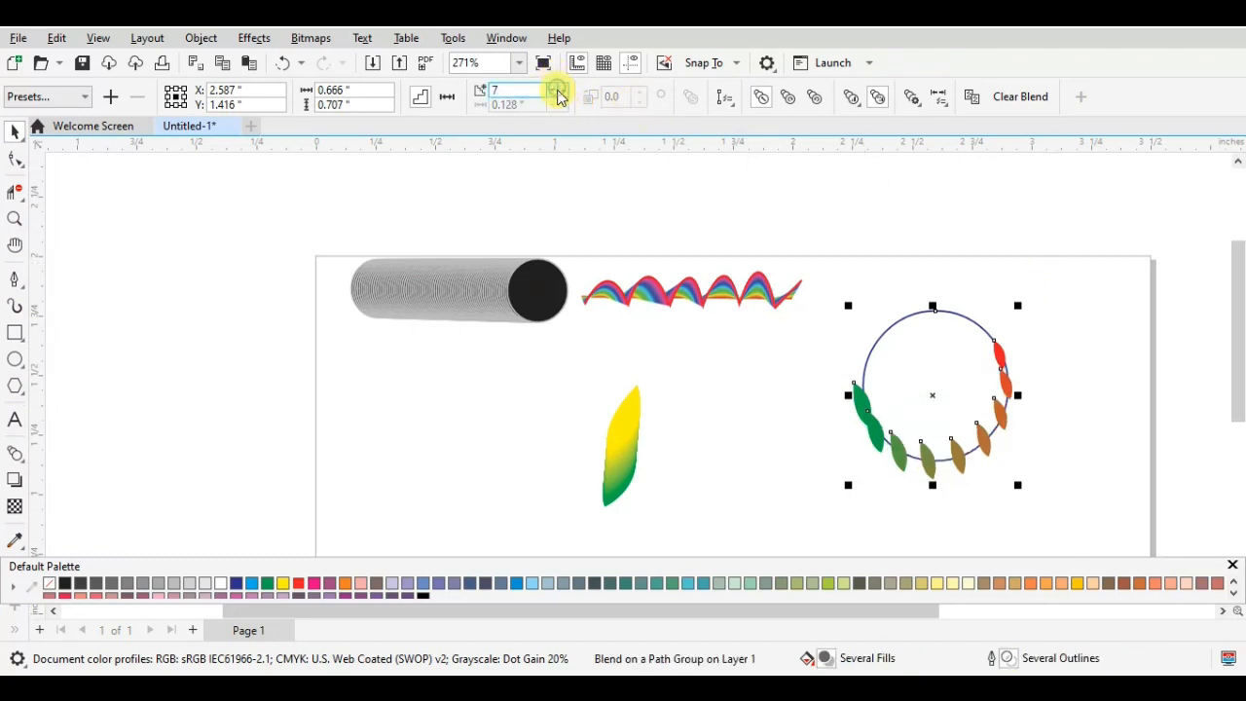
pyautogui.click(560, 96)
pyautogui.click(559, 89)
pyautogui.click(562, 95)
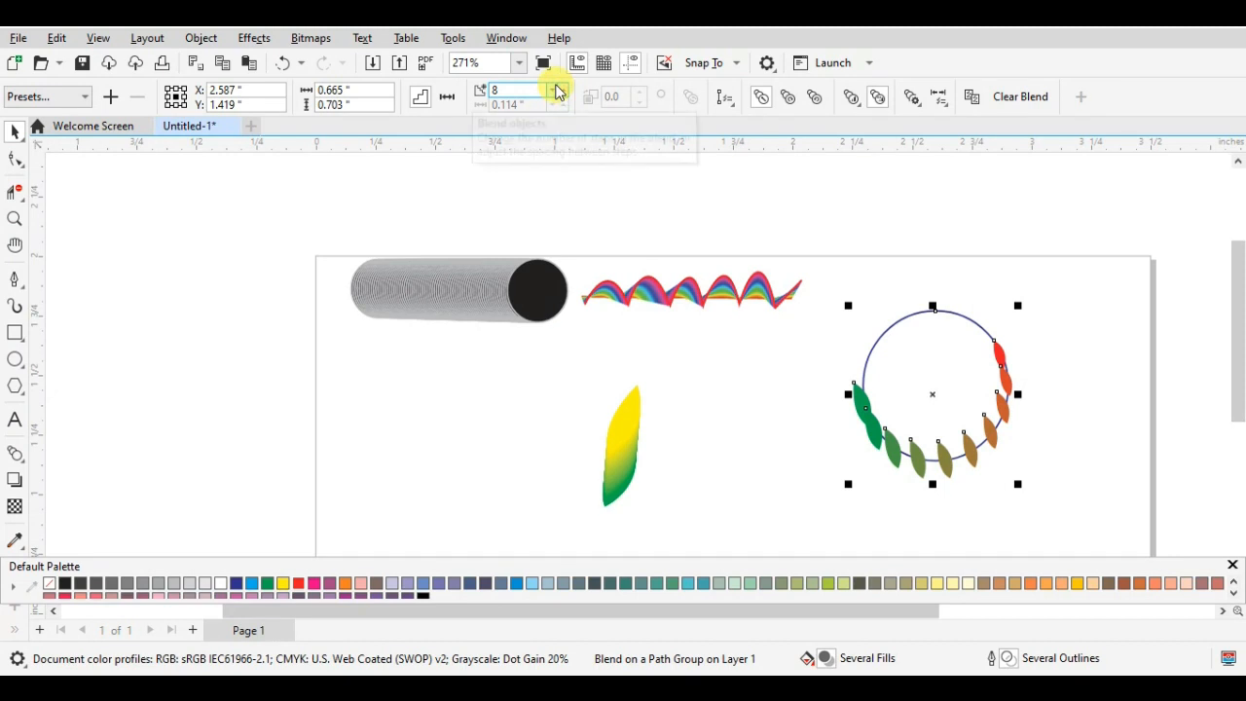
pyautogui.click(558, 89)
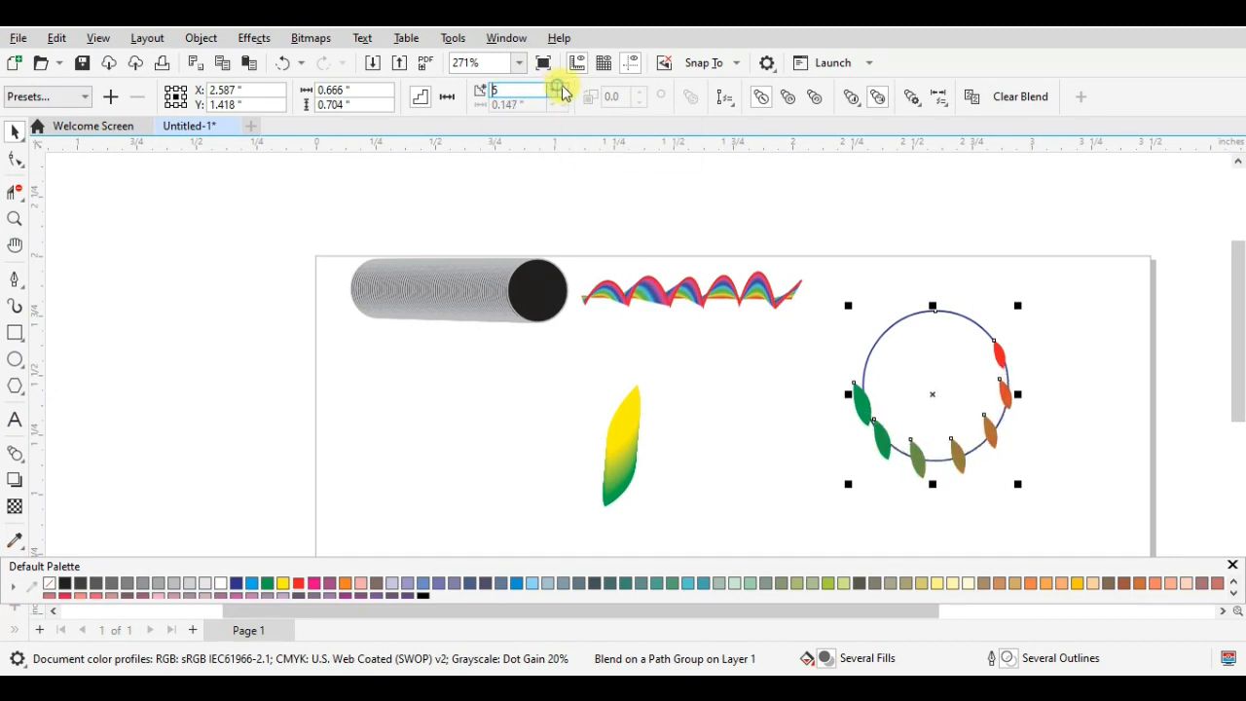
pyautogui.click(562, 88)
pyautogui.click(564, 88)
pyautogui.click(564, 87)
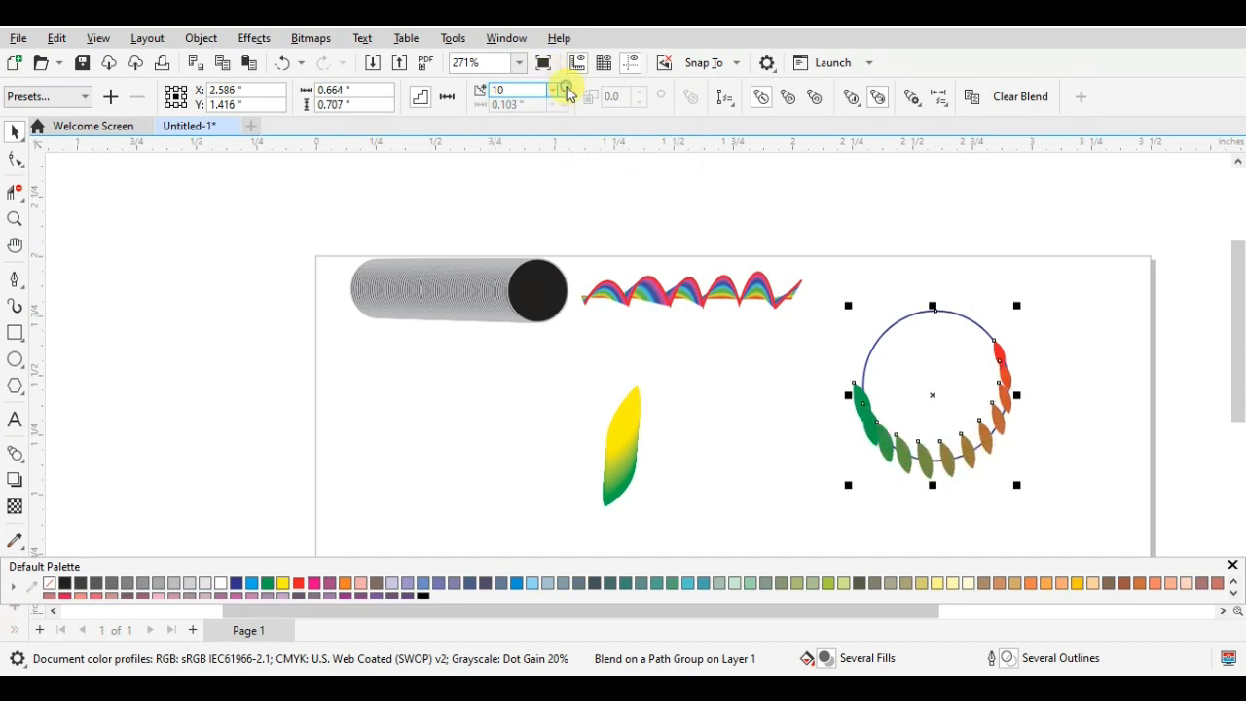
pyautogui.click(566, 87)
pyautogui.click(566, 89)
pyautogui.click(565, 87)
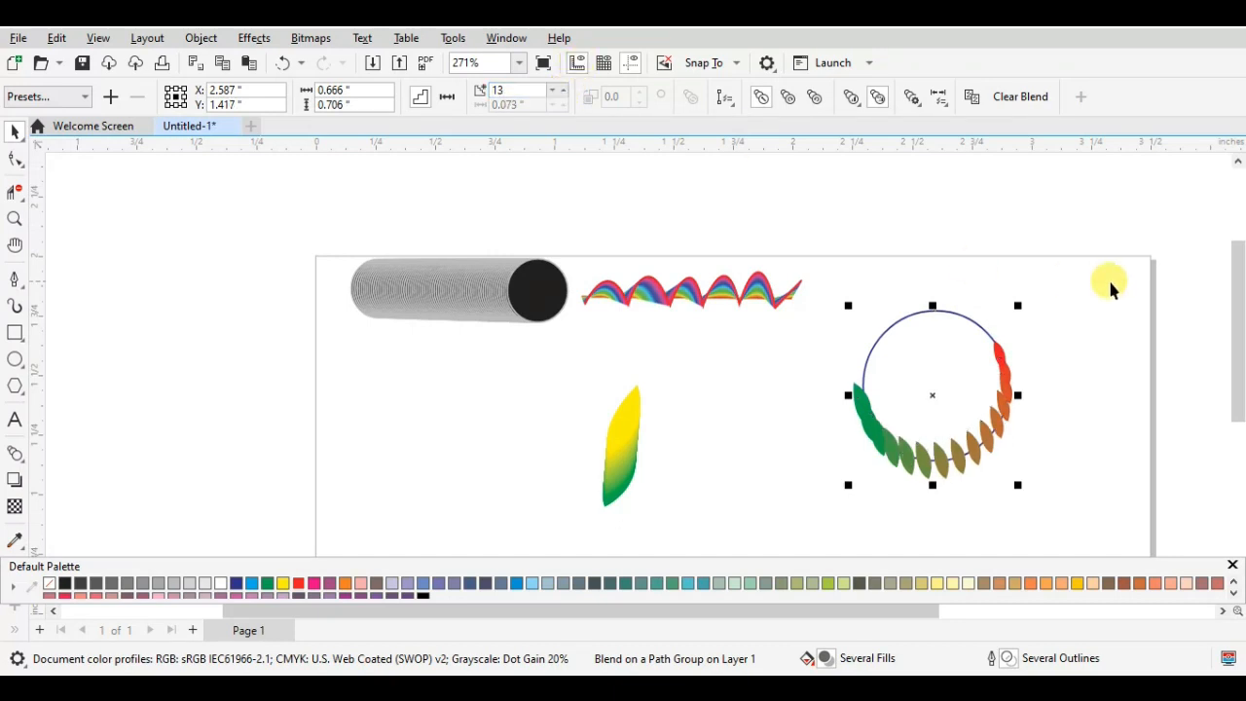
# - Move the red control leaf up along the circle, close to its top
pyautogui.click(1081, 387)
pyautogui.click(976, 324)
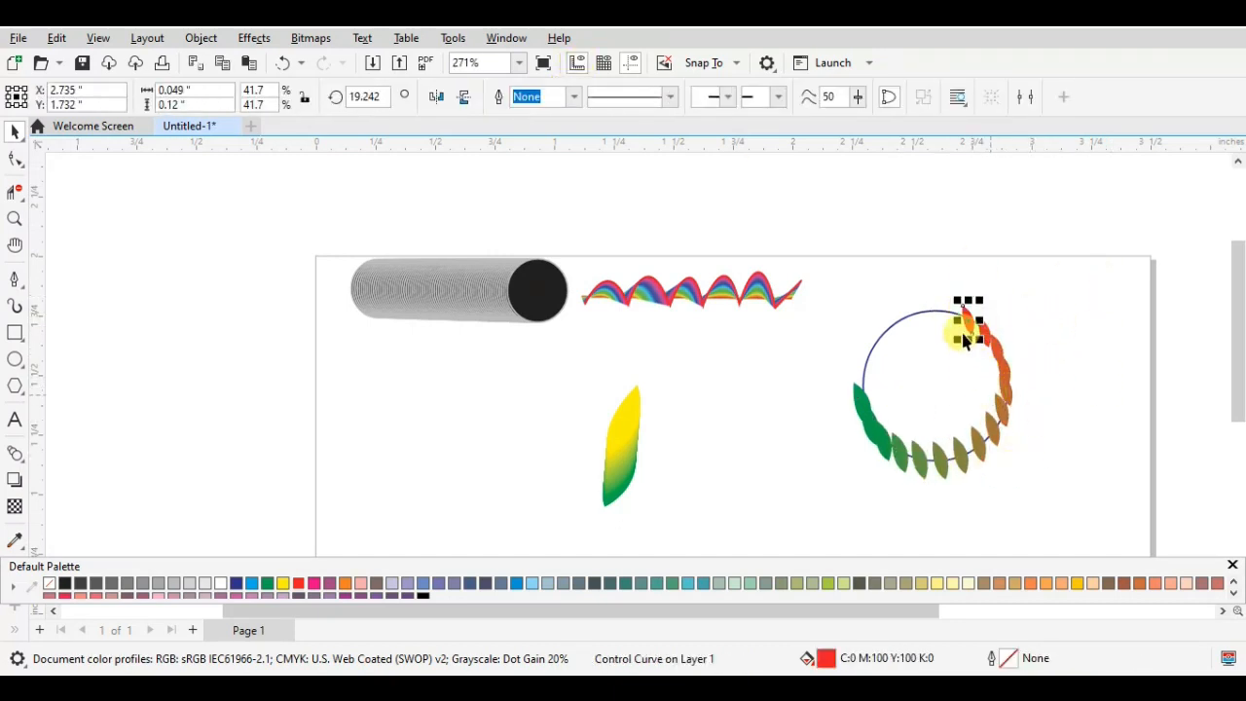
pyautogui.click(1056, 420)
pyautogui.click(985, 440)
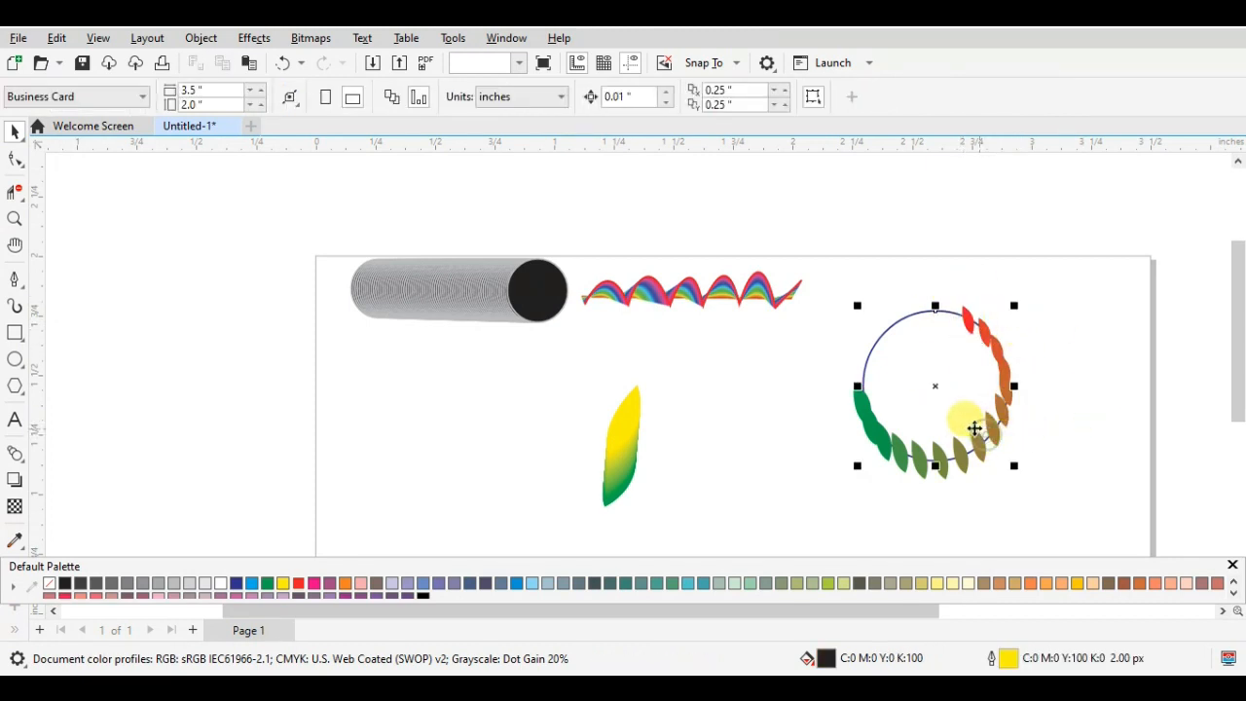
pyautogui.rightClick(931, 387)
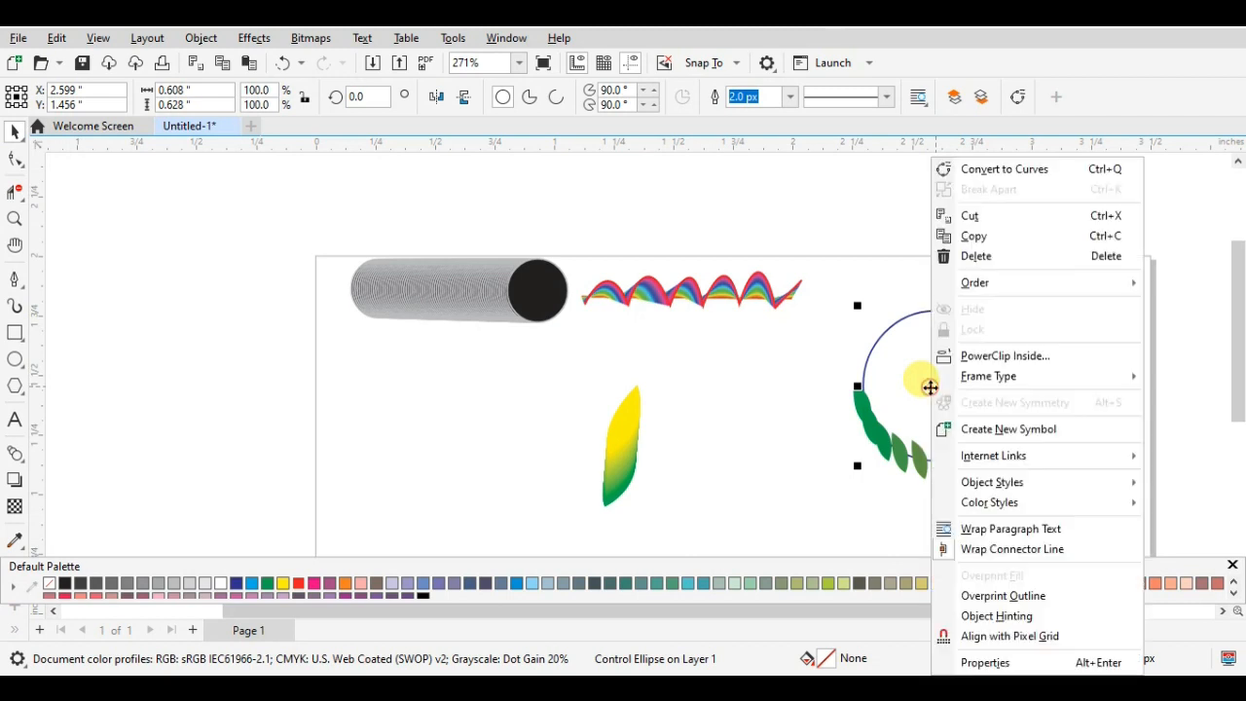
pyautogui.click(860, 414)
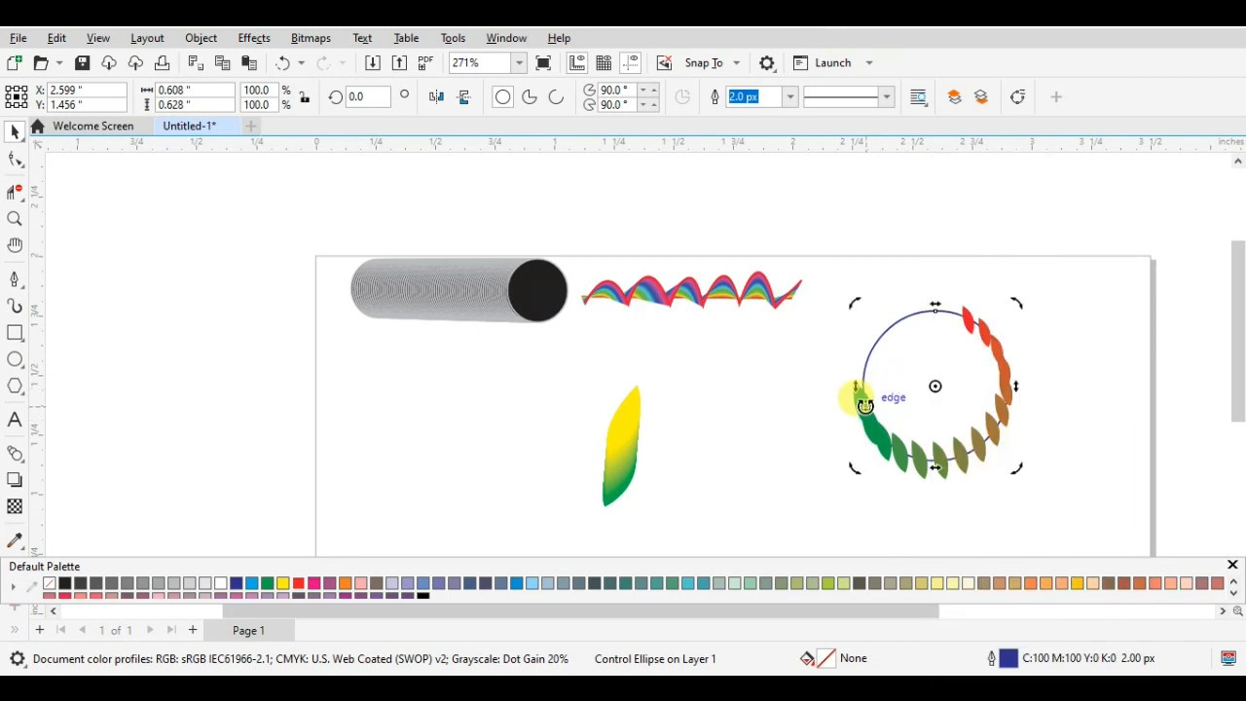
pyautogui.click(876, 395)
pyautogui.rightClick(931, 387)
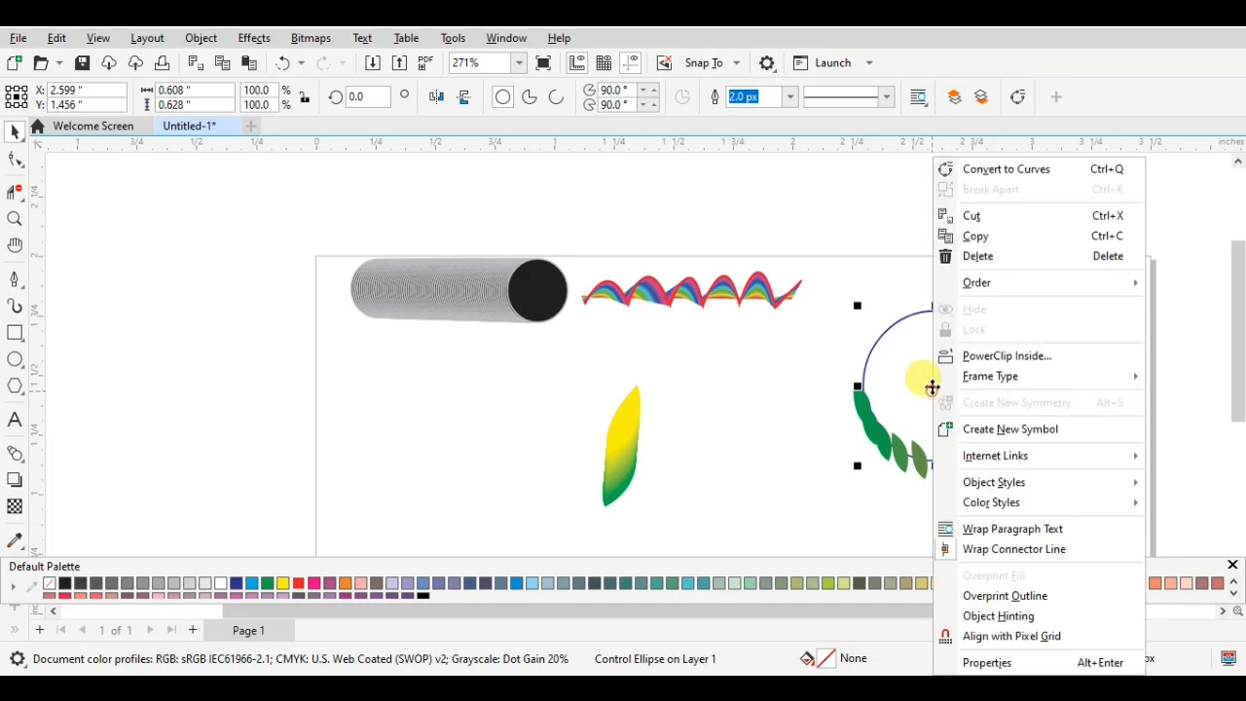
pyautogui.click(885, 323)
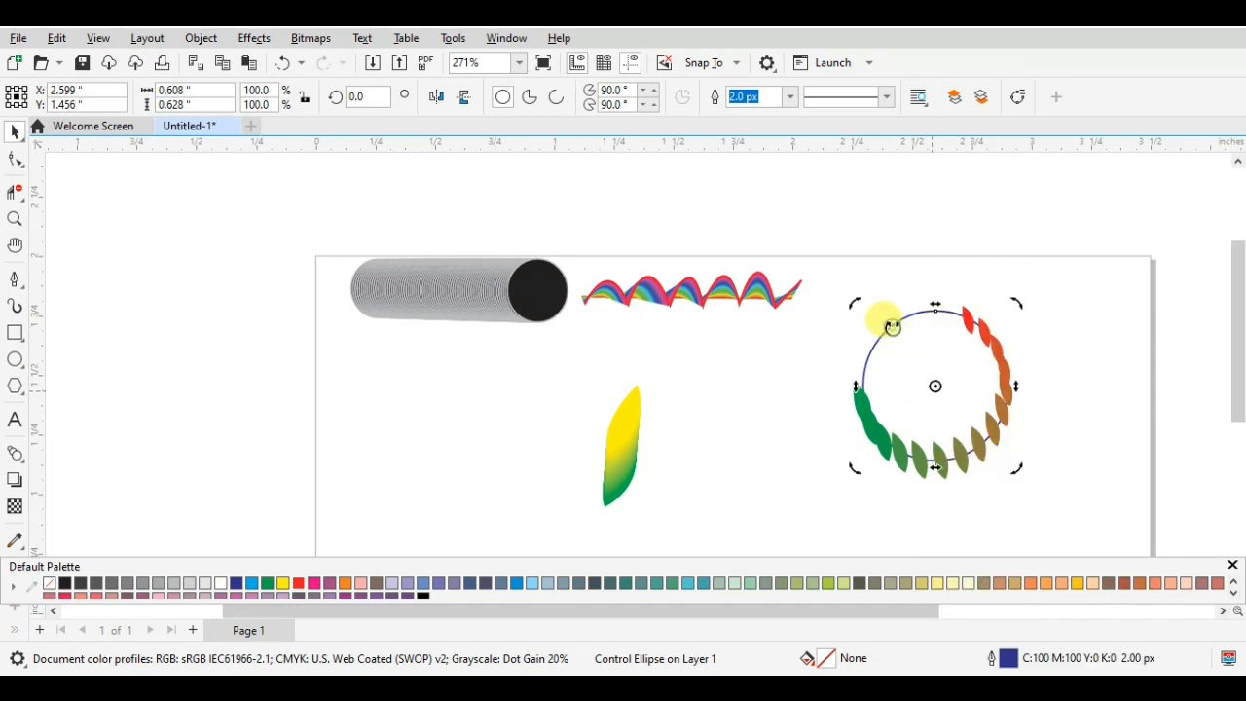
pyautogui.click(745, 379)
pyautogui.rightClick(921, 356)
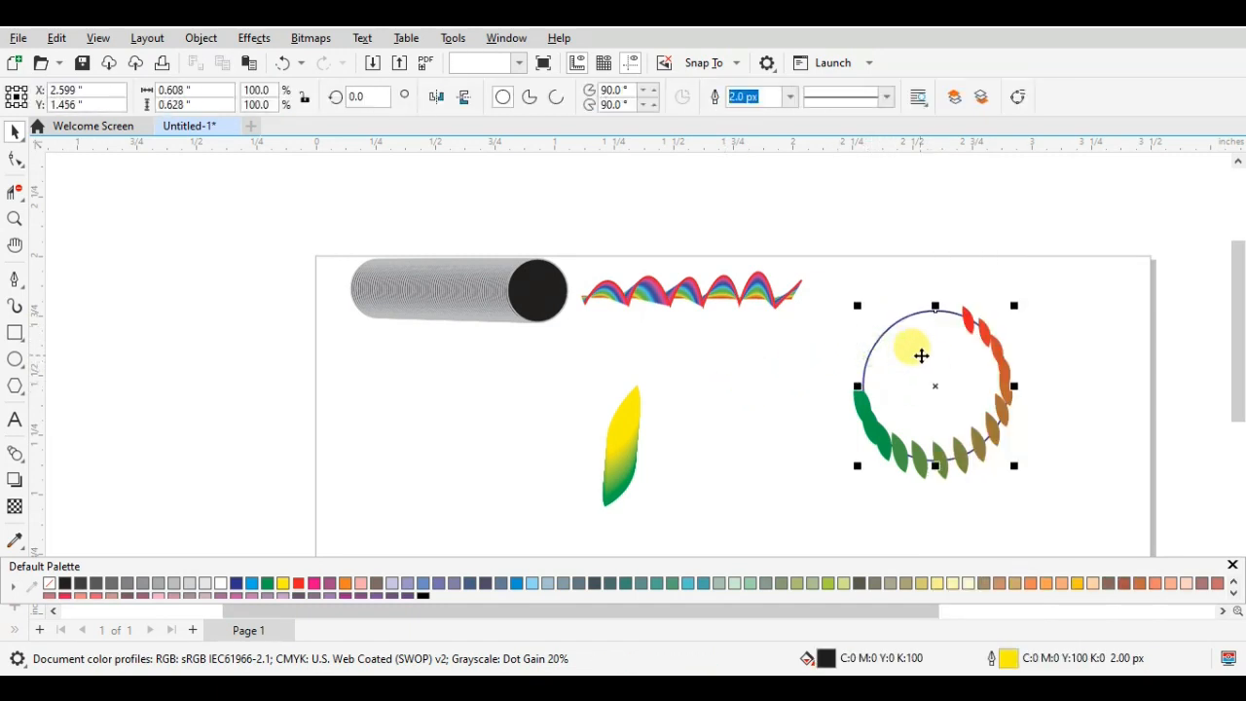
pyautogui.click(886, 383)
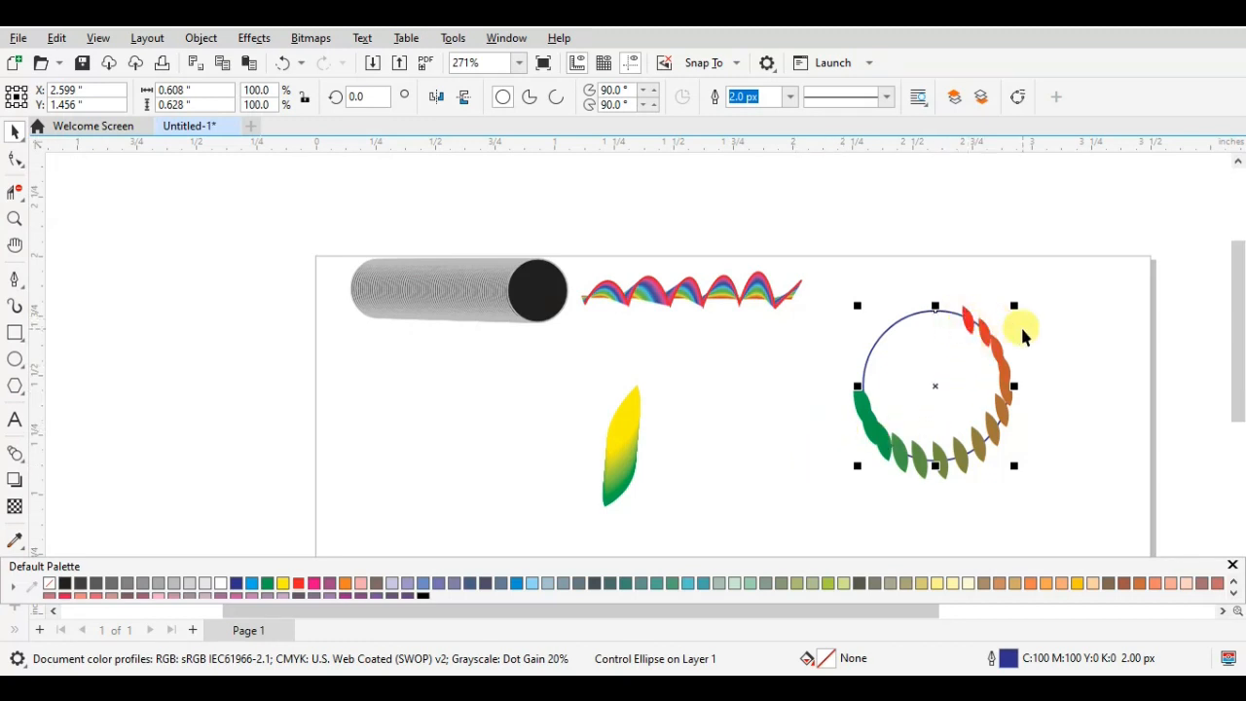
# - Recolour the blend's red control leaf pale green (C20 M0 Y60 K0) and move it down along the circle
pyautogui.click(969, 321)
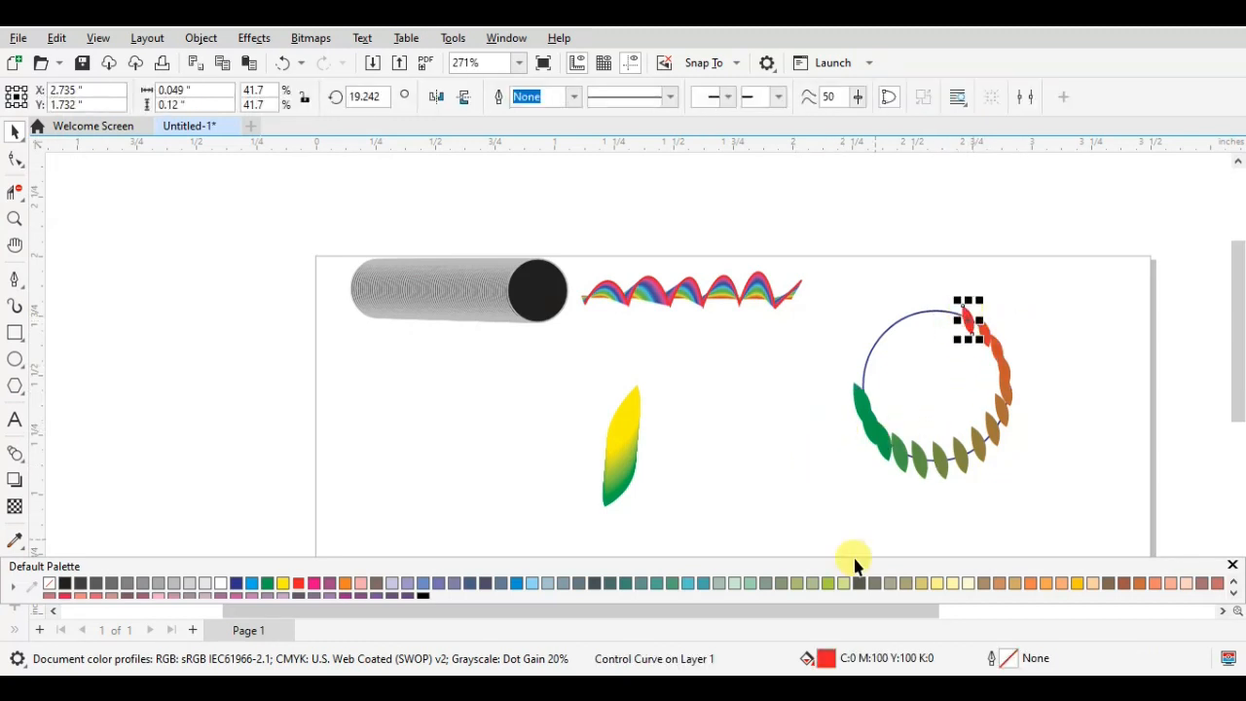
pyautogui.click(828, 582)
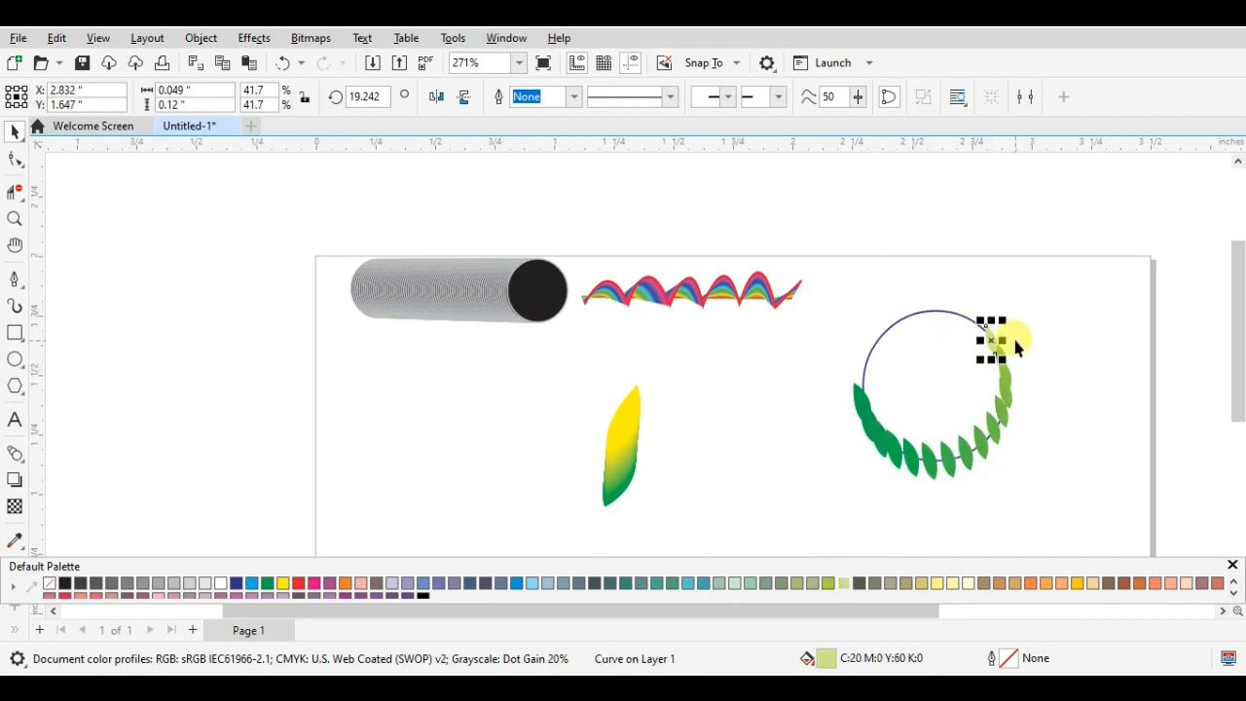
# - Break the leaf blend on the circle apart and recolour the separated dark green end leaf orange
pyautogui.click(1030, 422)
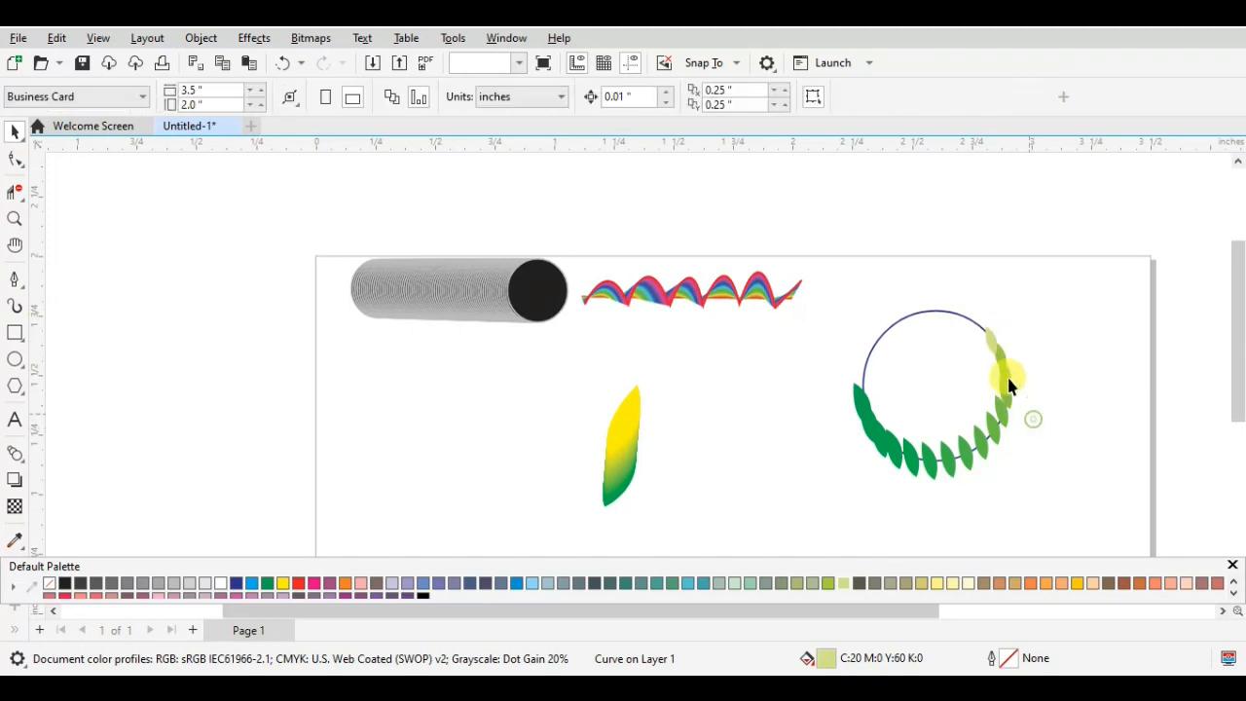
pyautogui.click(851, 409)
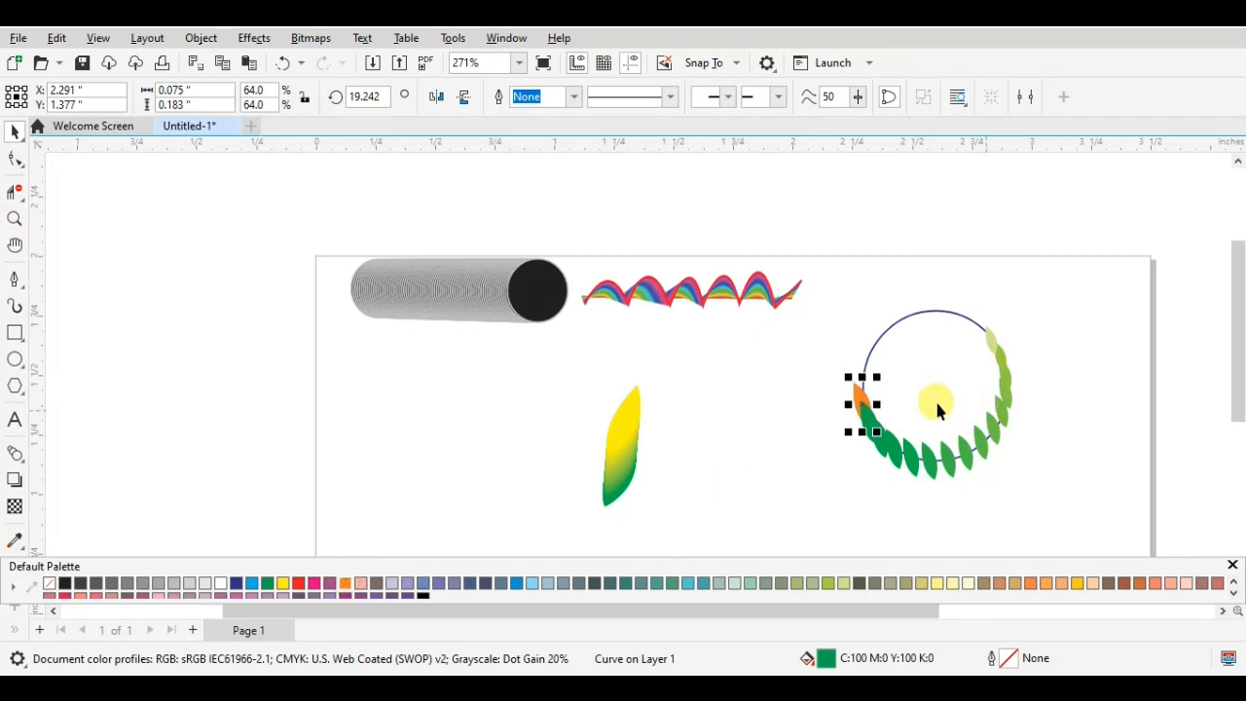
pyautogui.click(829, 438)
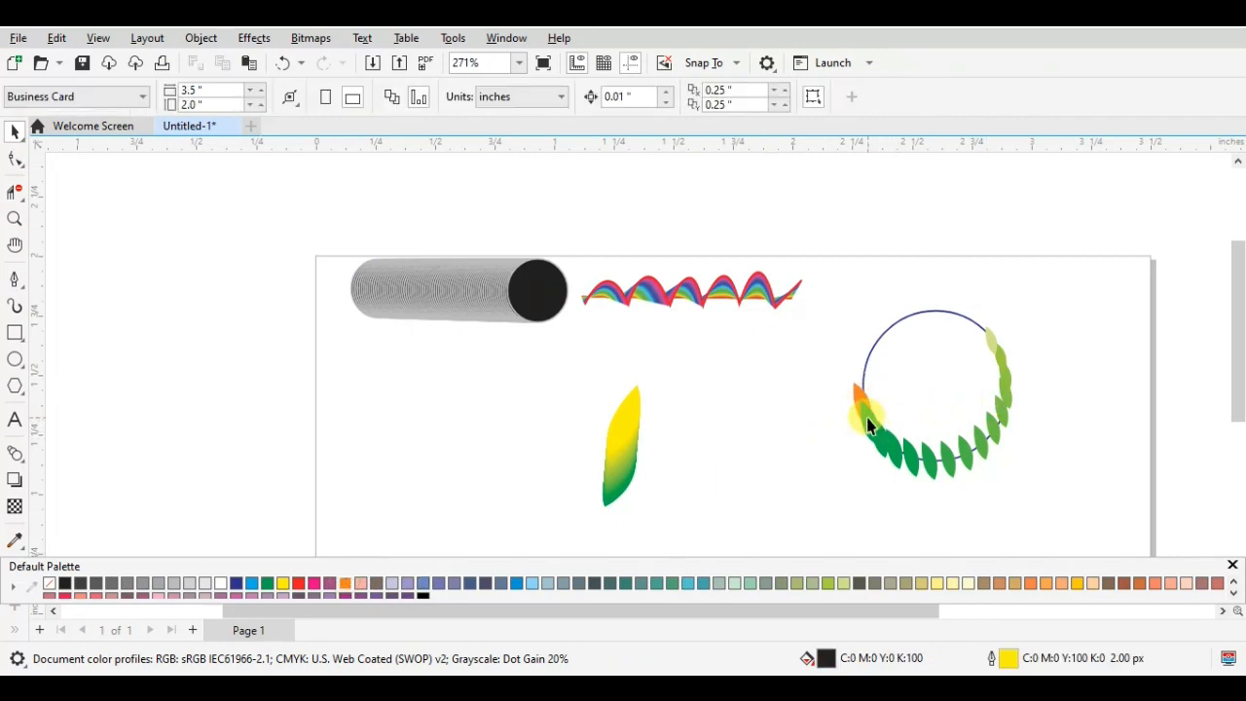
pyautogui.click(881, 438)
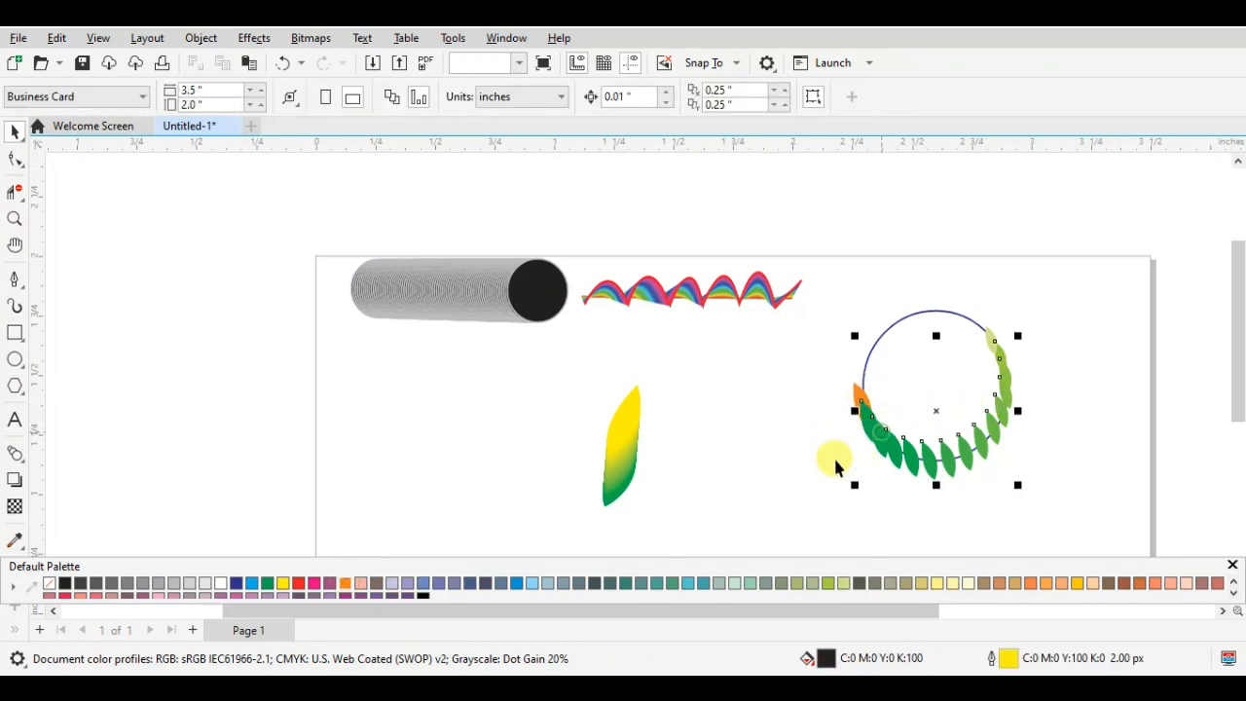
# - Try moving the blue circle out of the leaf blend into the empty area beside the yellow-green leaf
pyautogui.click(759, 464)
pyautogui.scroll(2, 965, 436)
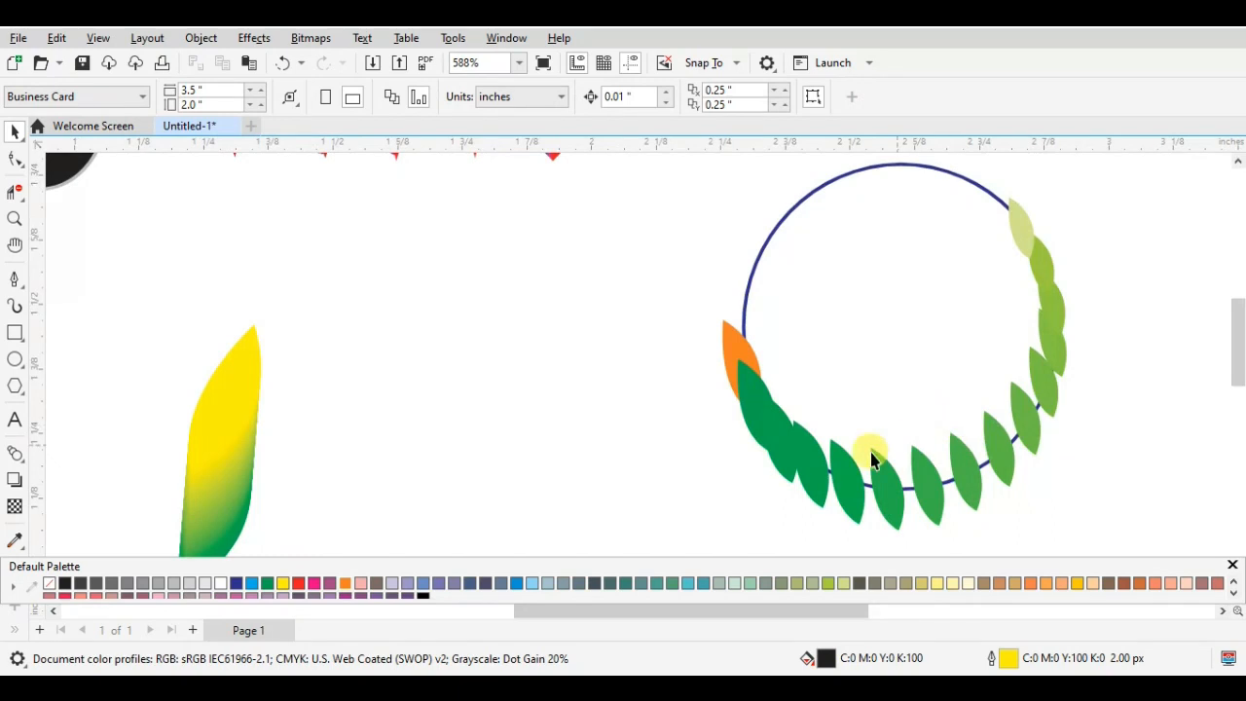
pyautogui.click(781, 477)
pyautogui.click(785, 470)
pyautogui.click(673, 448)
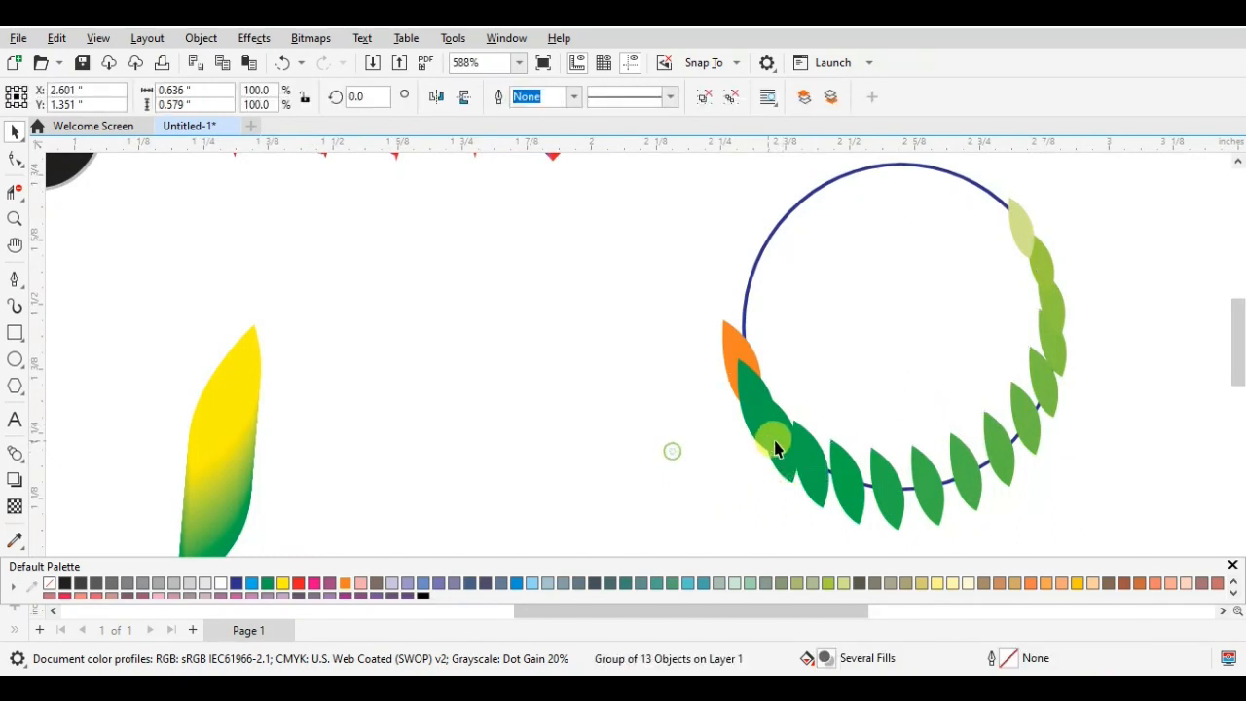
pyautogui.click(782, 455)
pyautogui.click(729, 518)
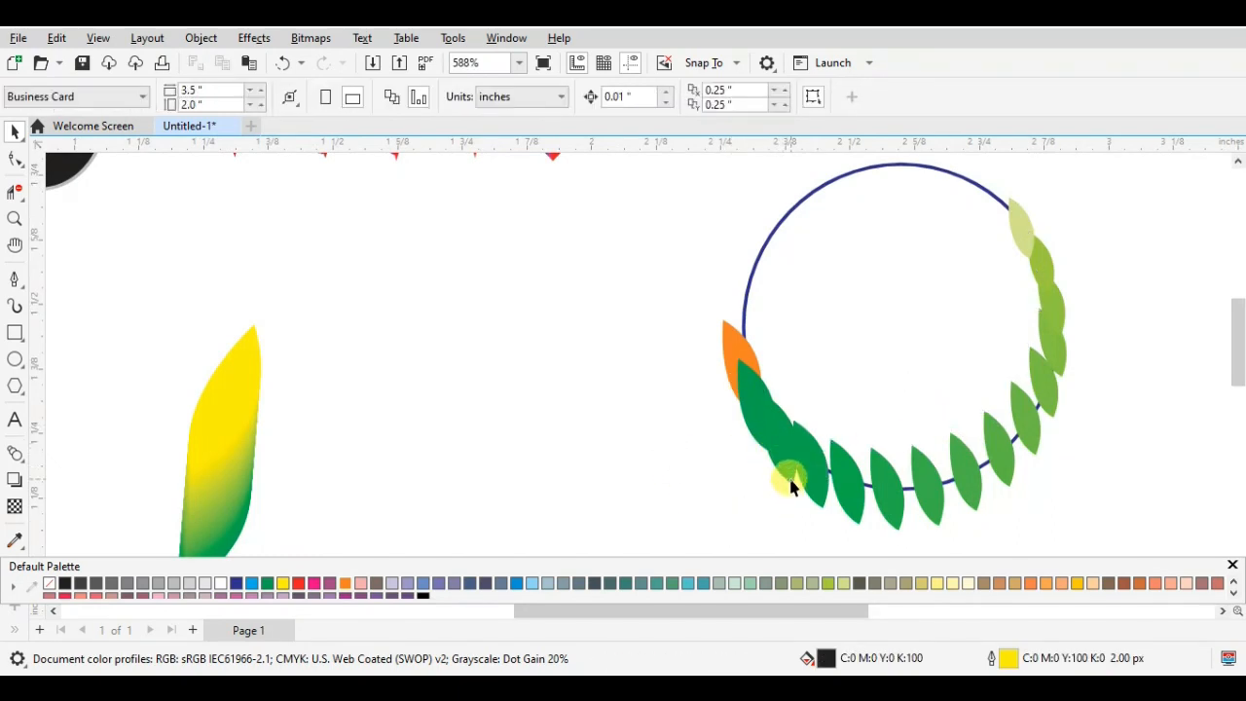
pyautogui.click(758, 471)
pyautogui.click(800, 165)
pyautogui.click(804, 197)
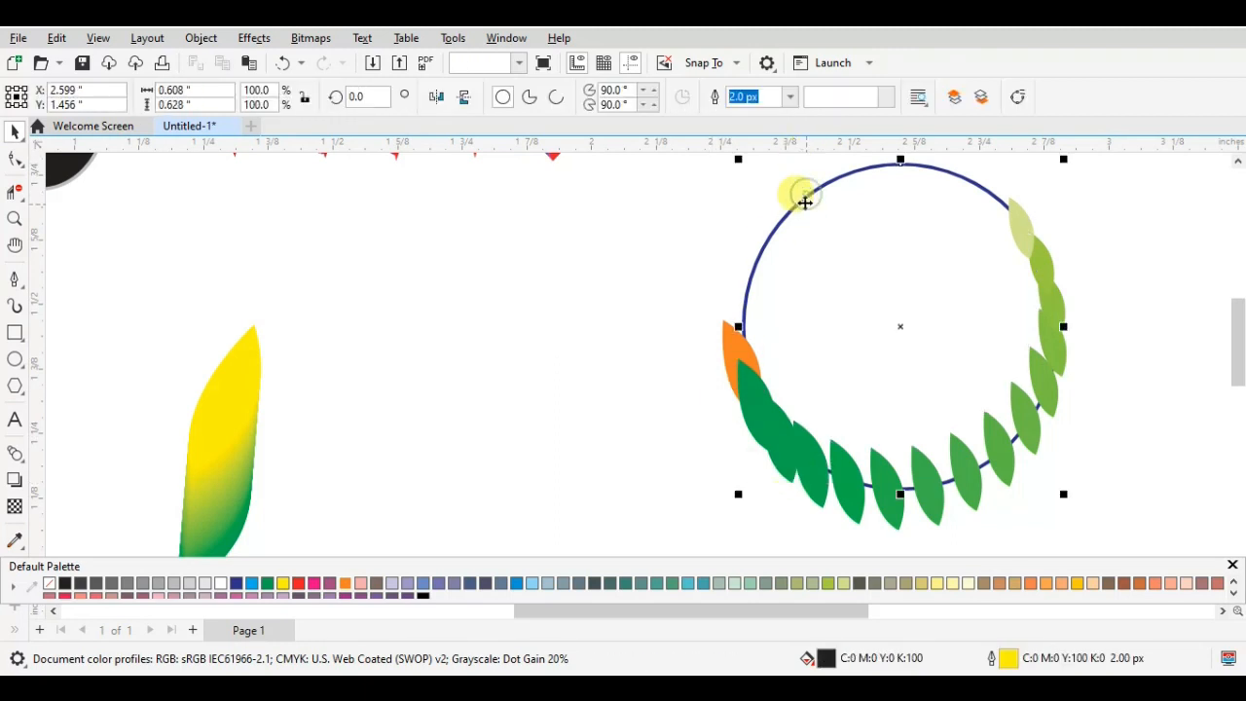
pyautogui.moveTo(804, 198); pyautogui.dragTo(394, 224)
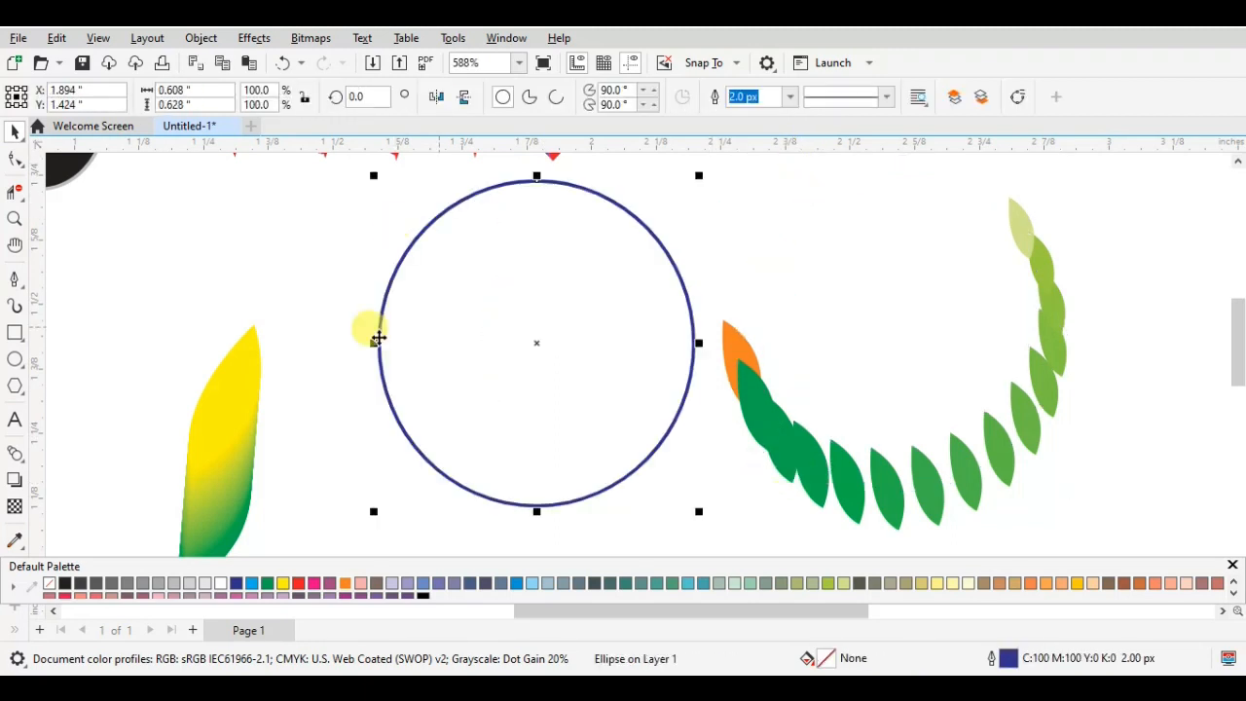
pyautogui.click(884, 450)
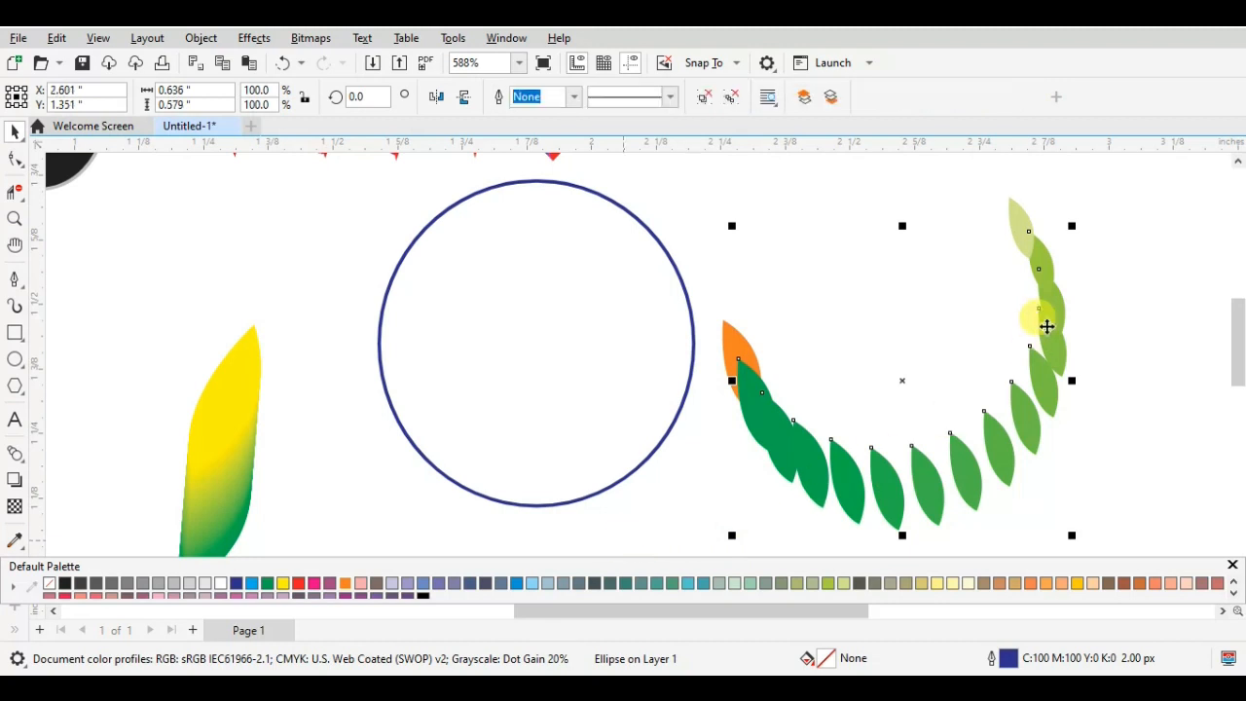
pyautogui.rightClick(899, 380)
pyautogui.rightClick(903, 386)
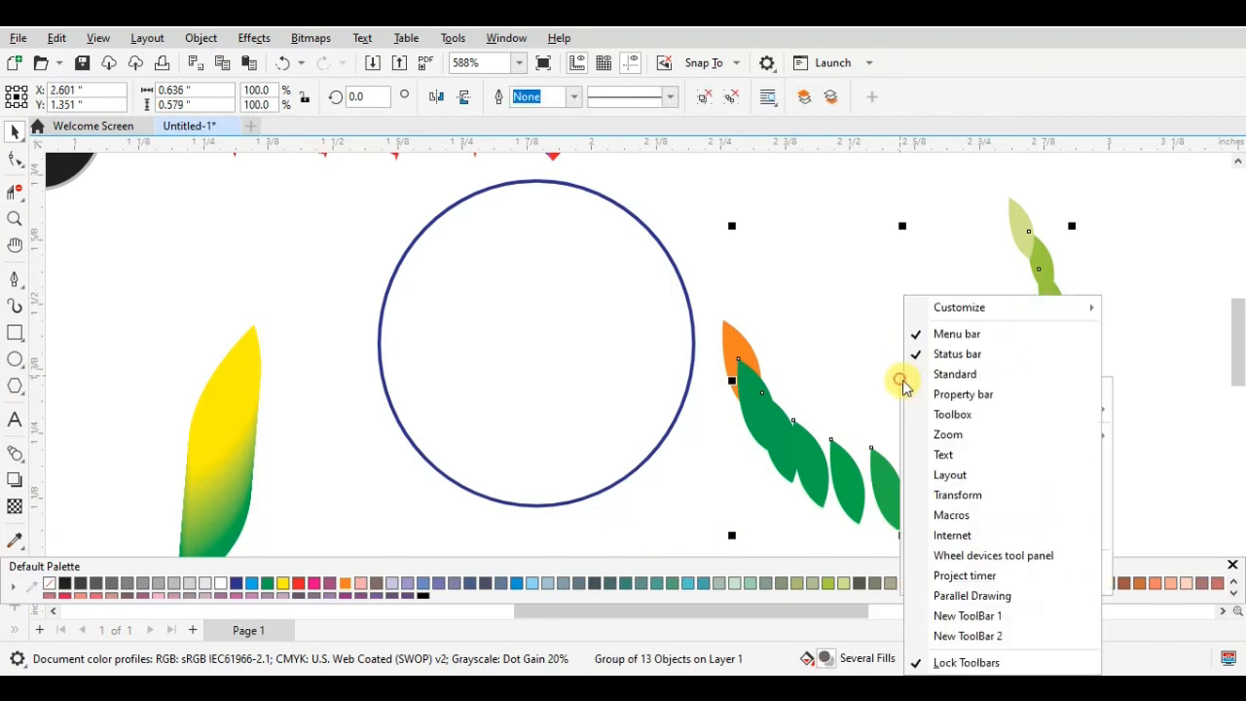
pyautogui.rightClick(880, 379)
pyautogui.click(896, 372)
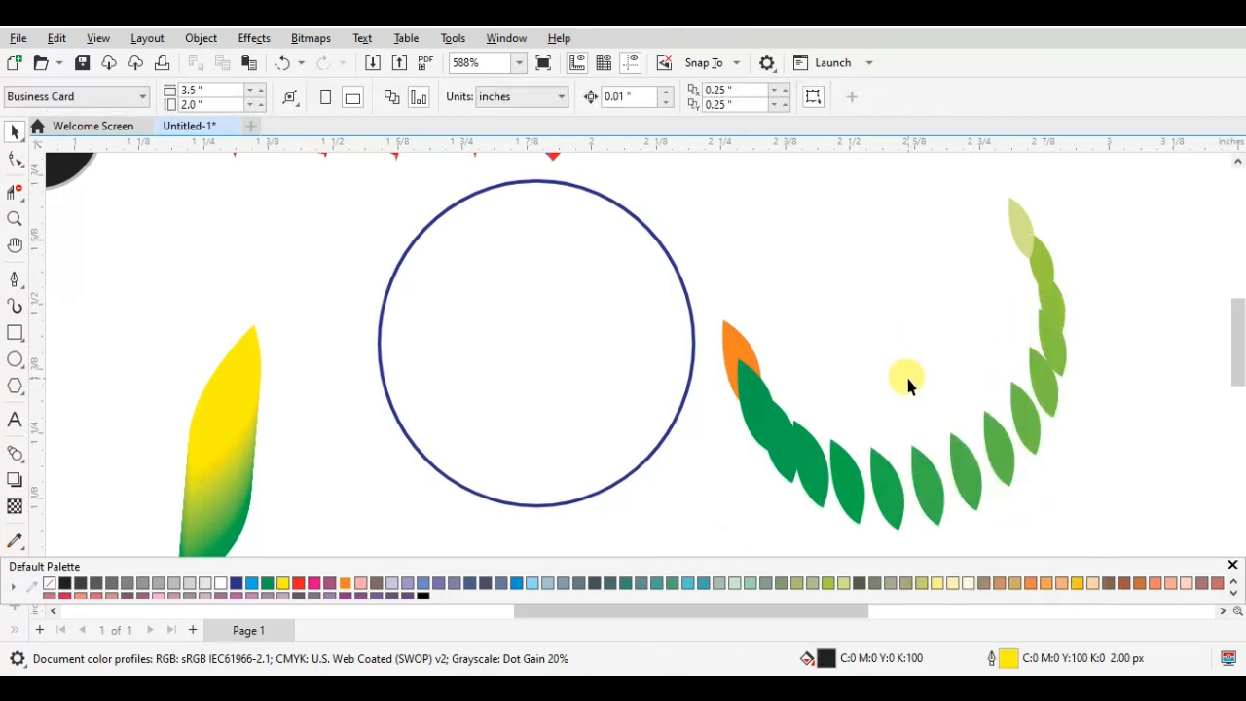
pyautogui.click(818, 449)
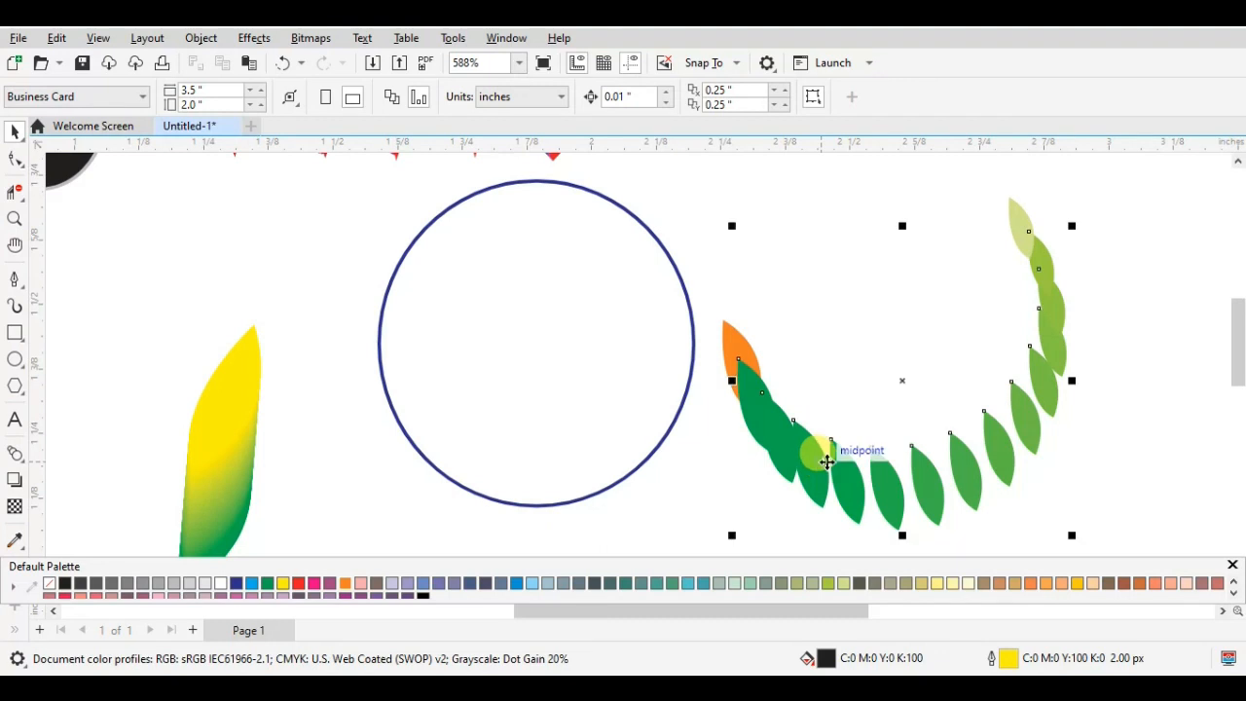
pyautogui.rightClick(907, 377)
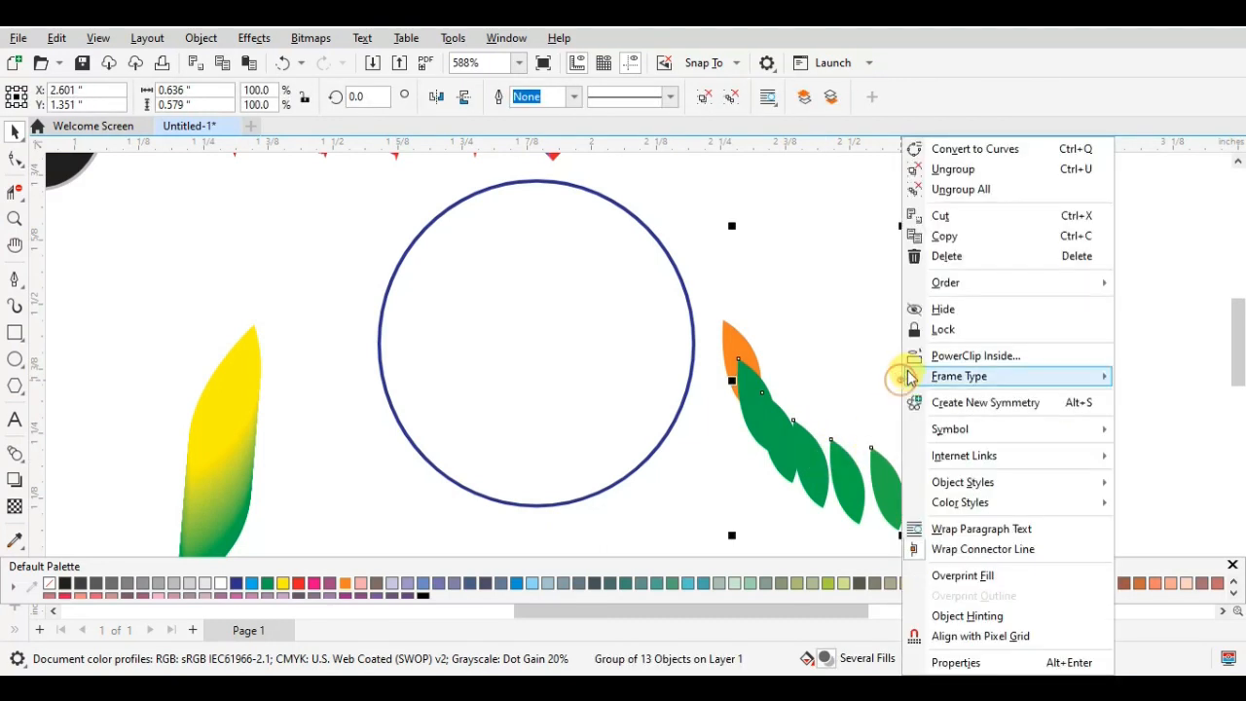
pyautogui.click(810, 443)
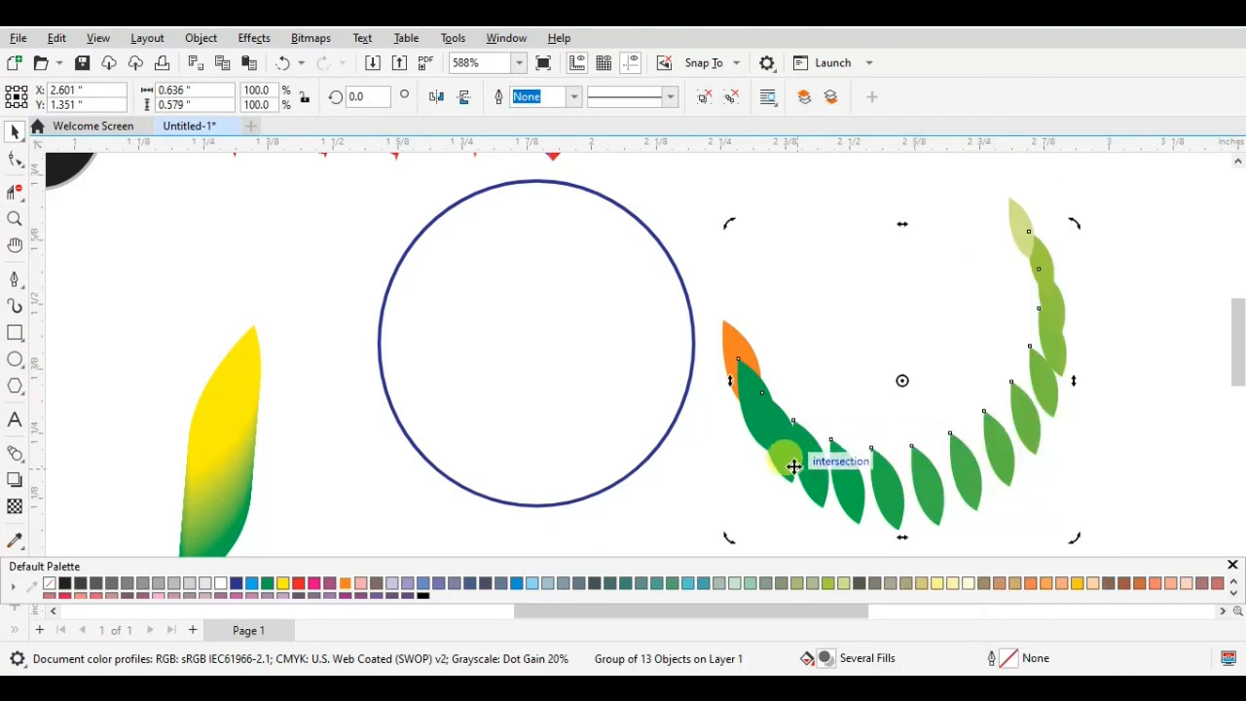
pyautogui.click(1163, 297)
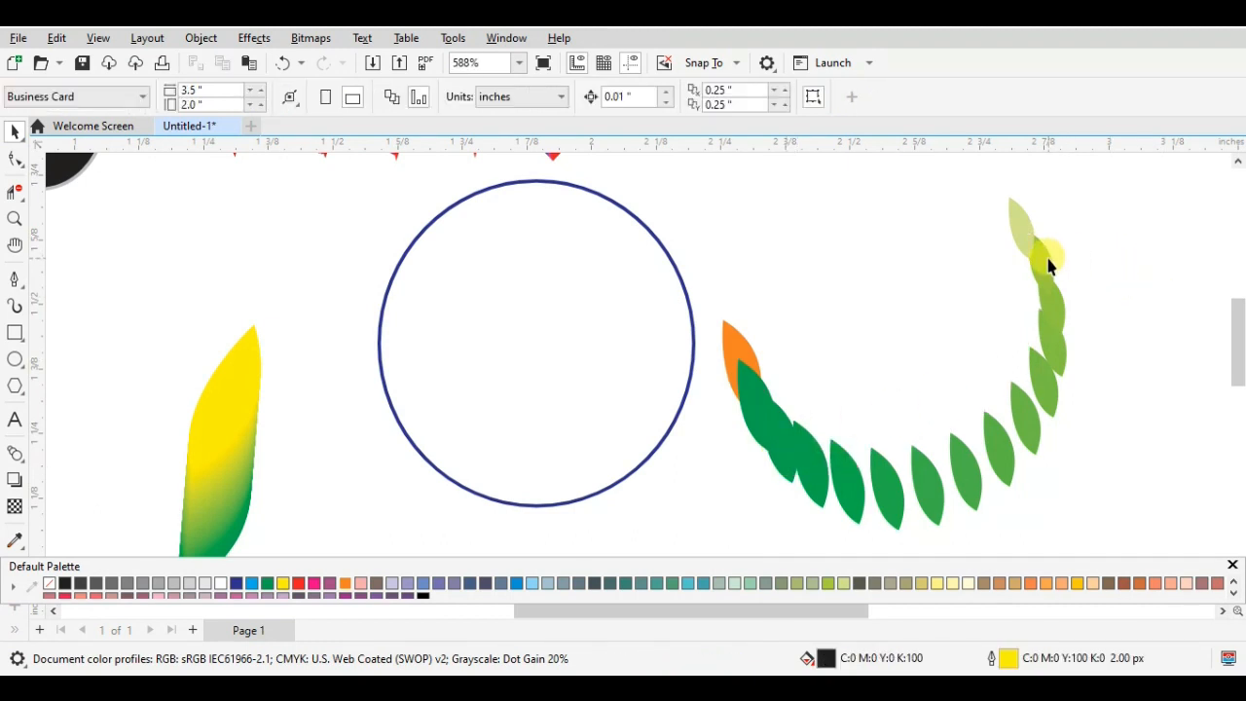
# - Try scaling the group of 13 leaves to 68.2% and moving it up, along with the pale green end leaf
pyautogui.click(1047, 258)
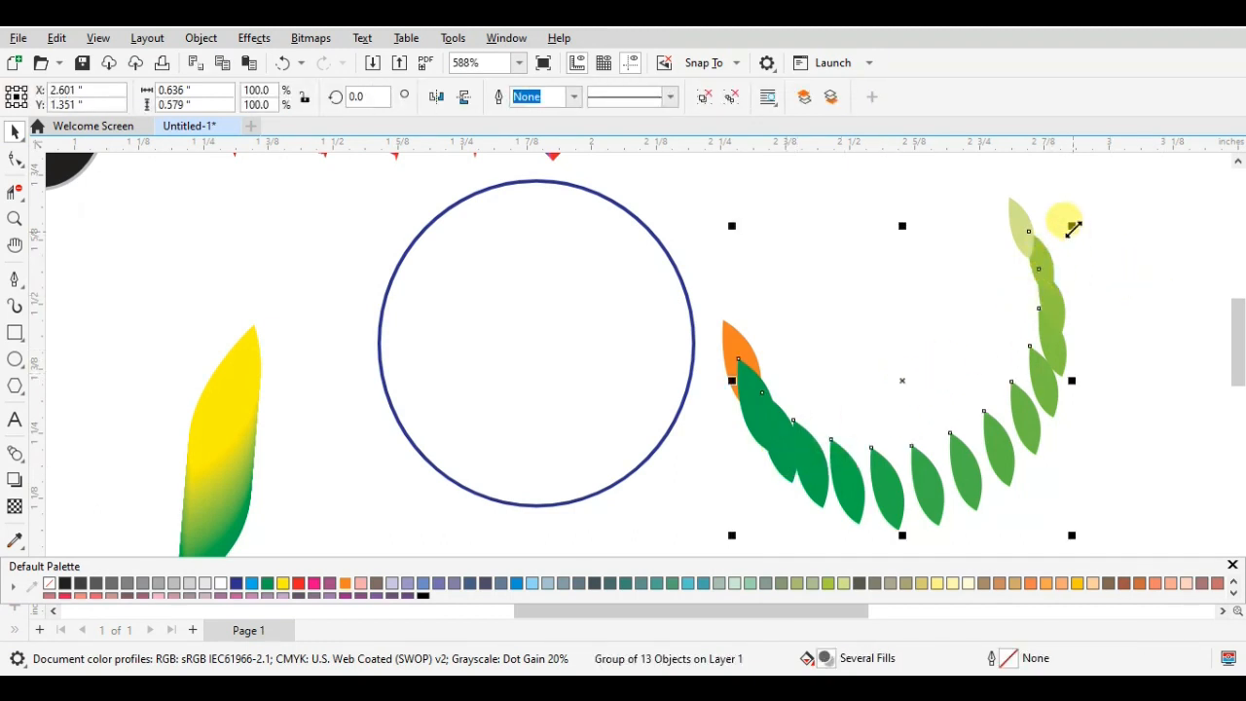
pyautogui.moveTo(1071, 225); pyautogui.dragTo(966, 320)
pyautogui.moveTo(844, 425); pyautogui.dragTo(962, 318)
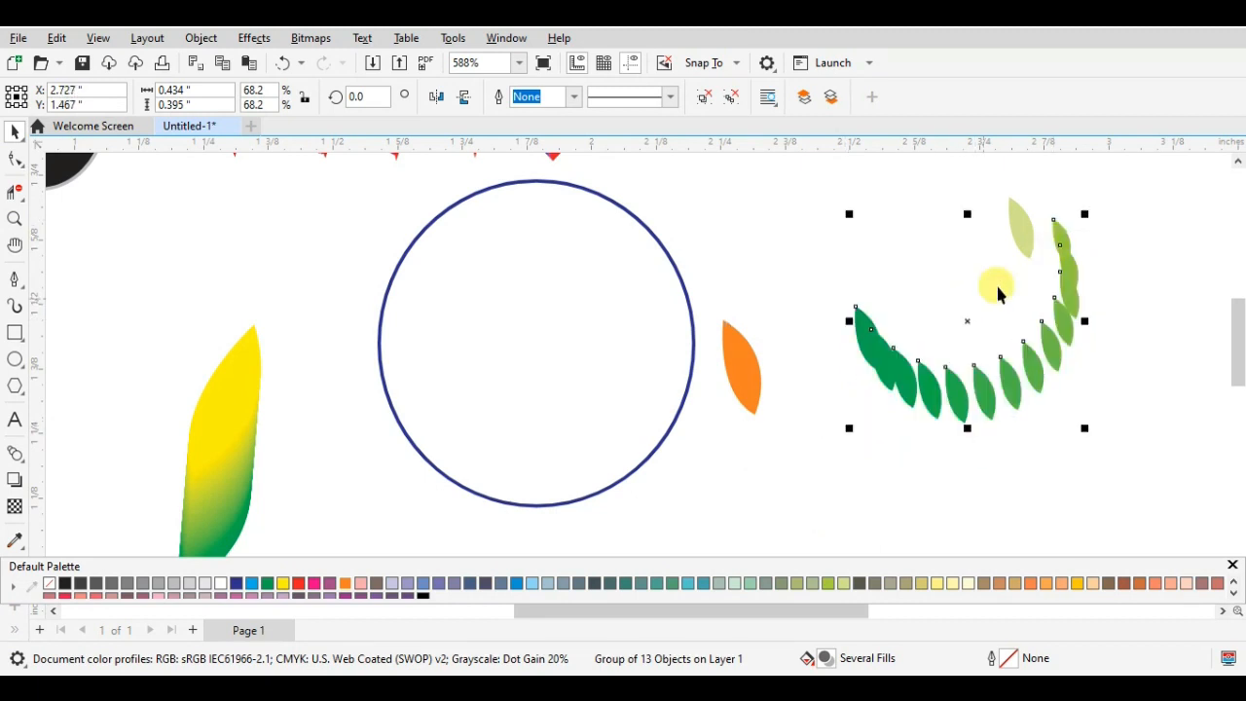
pyautogui.keyDown('ctrl'); pyautogui.click(1021, 230); pyautogui.keyUp('ctrl')
pyautogui.moveTo(1021, 230); pyautogui.dragTo(1057, 214)
# - Undo the moves of the leaves and circle and the scaling of the 13-leaf group
pyautogui.hotkey('ctrl', 'z')
pyautogui.hotkey('ctrl', 'z')
pyautogui.hotkey('ctrl', 'z')
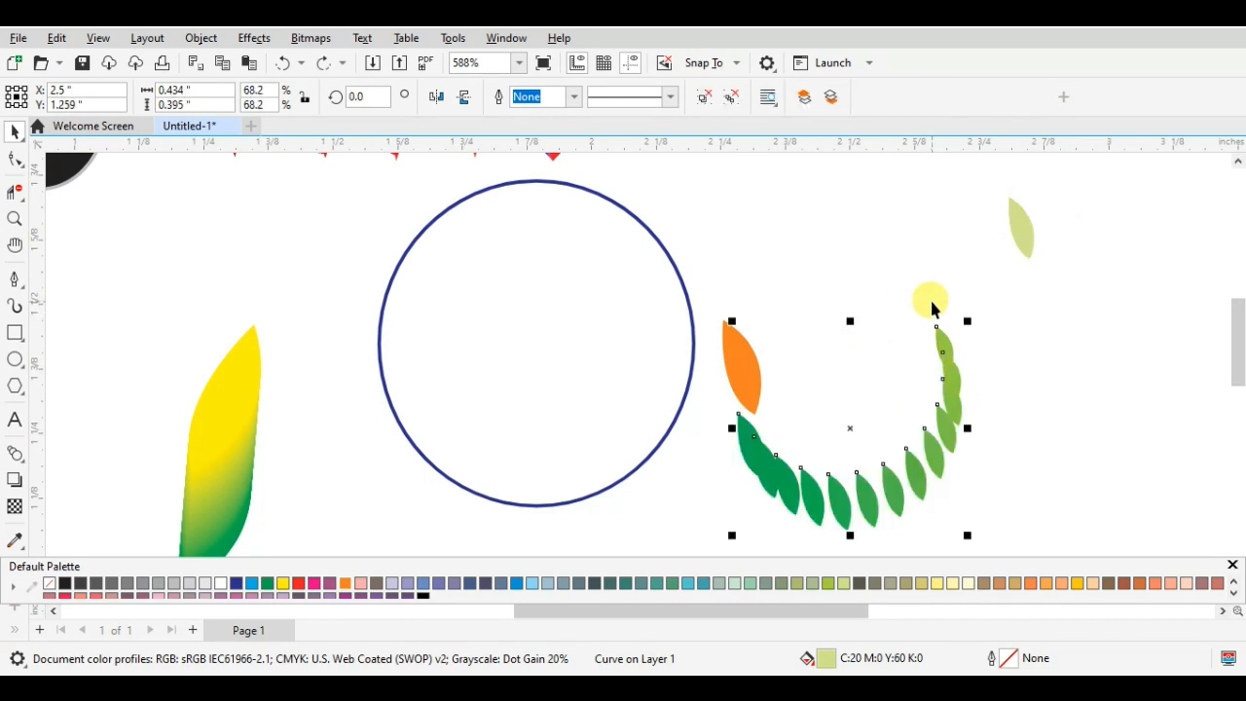
pyautogui.click(930, 297)
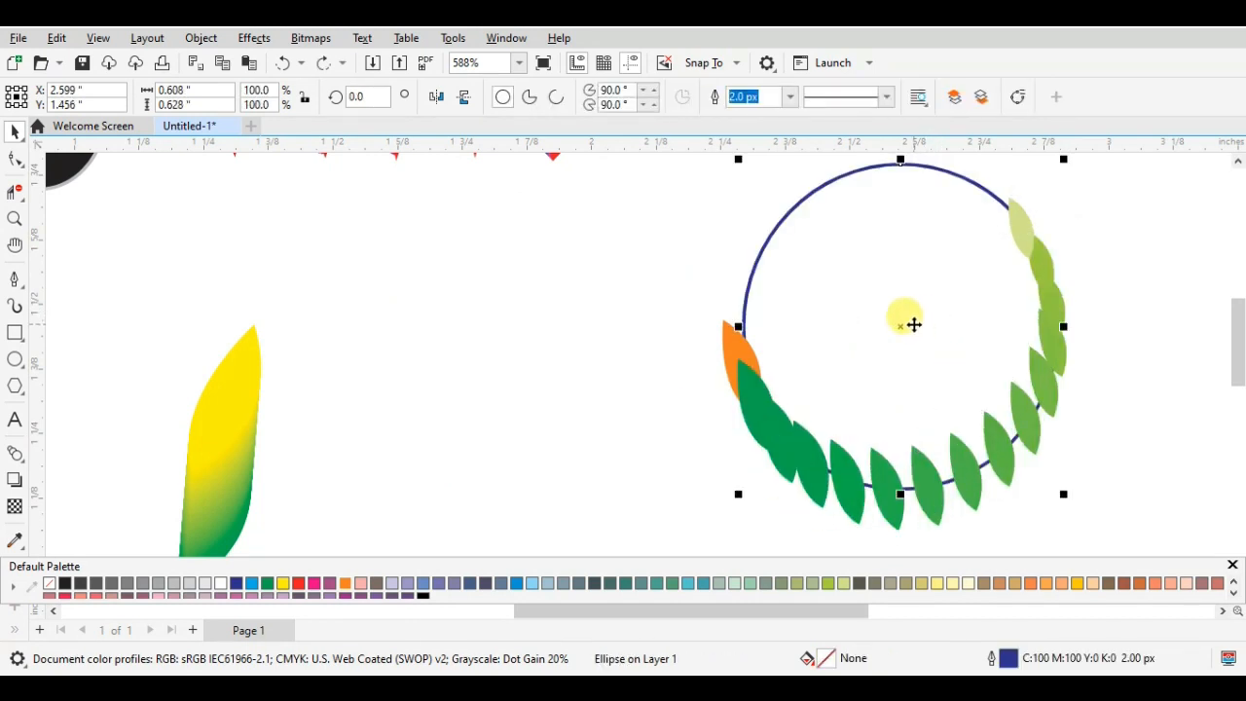
# - Send the blue circle to the back of the page, behind the leaves
pyautogui.rightClick(911, 323)
pyautogui.moveTo(1001, 287)
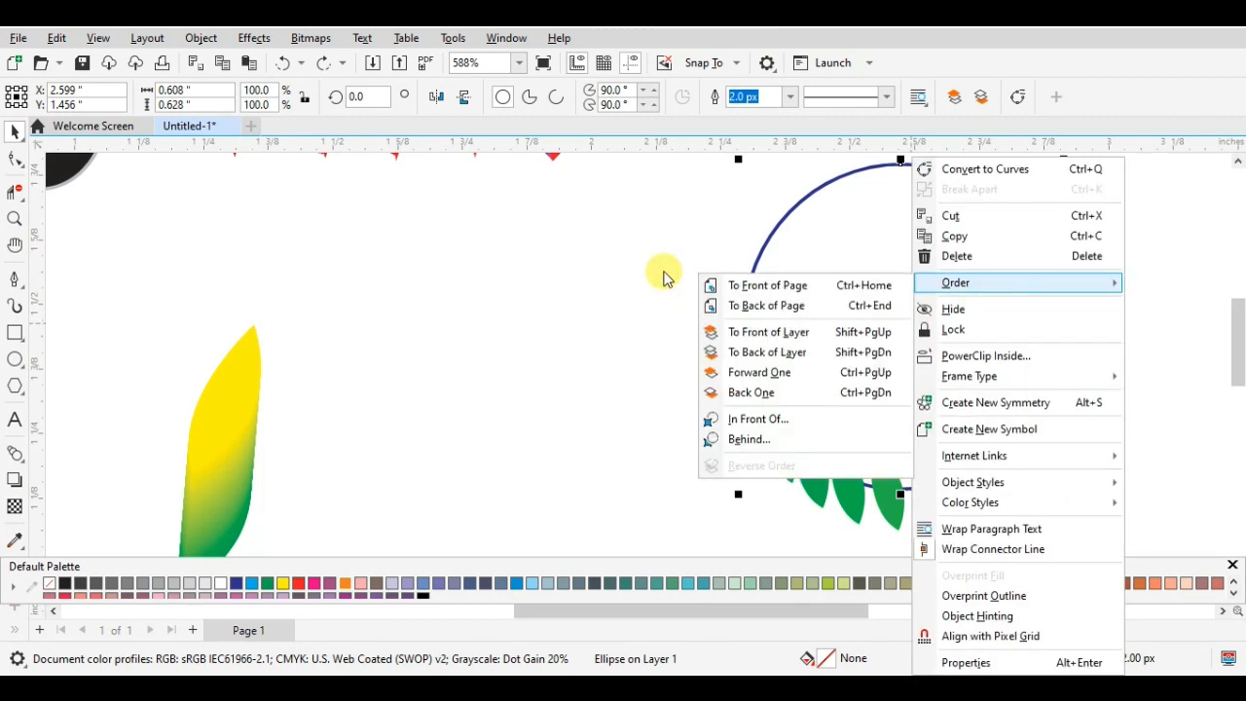
pyautogui.click(768, 303)
pyautogui.click(692, 228)
# - Ungroup all leaves in the group of 13 along the circle
pyautogui.click(1021, 232)
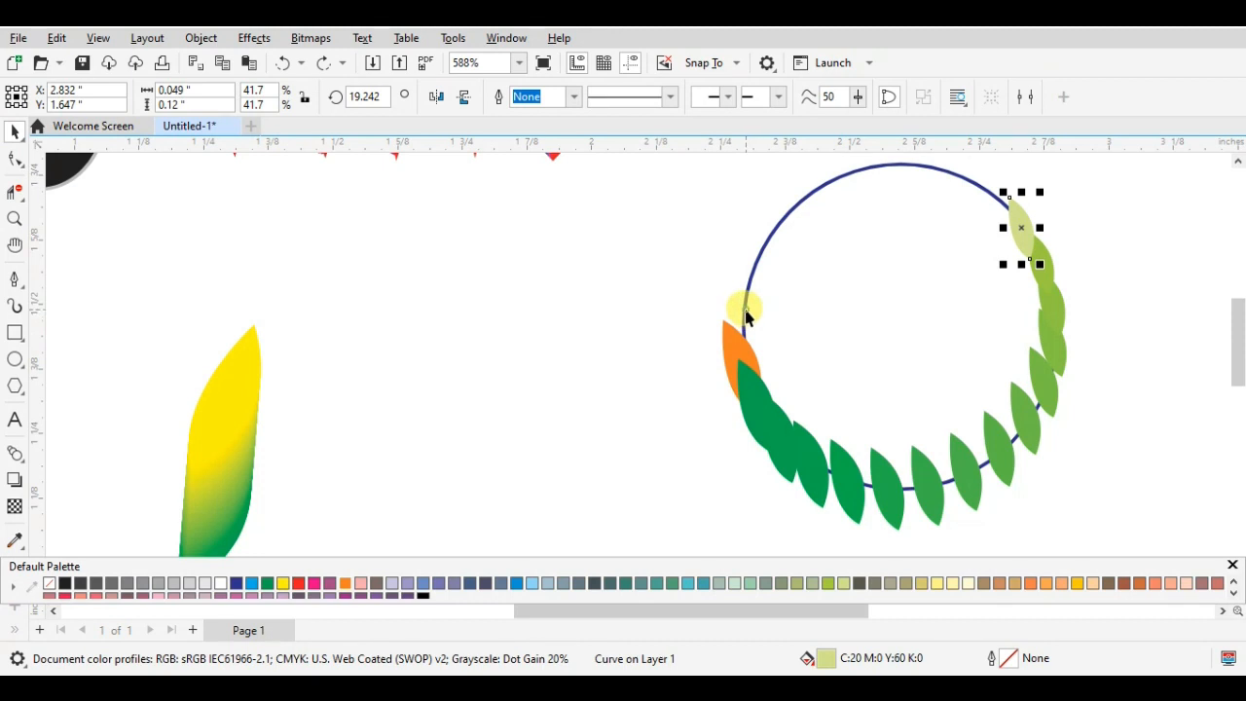
pyautogui.click(745, 316)
pyautogui.rightClick(749, 376)
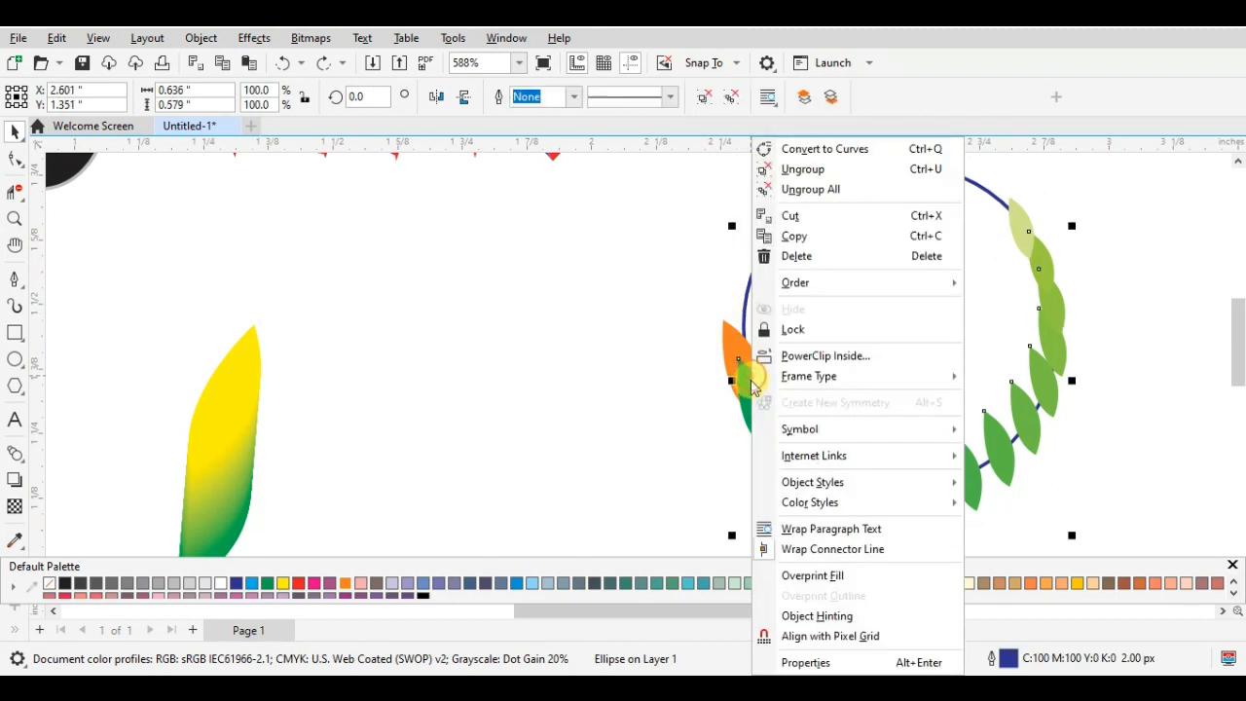
pyautogui.click(733, 99)
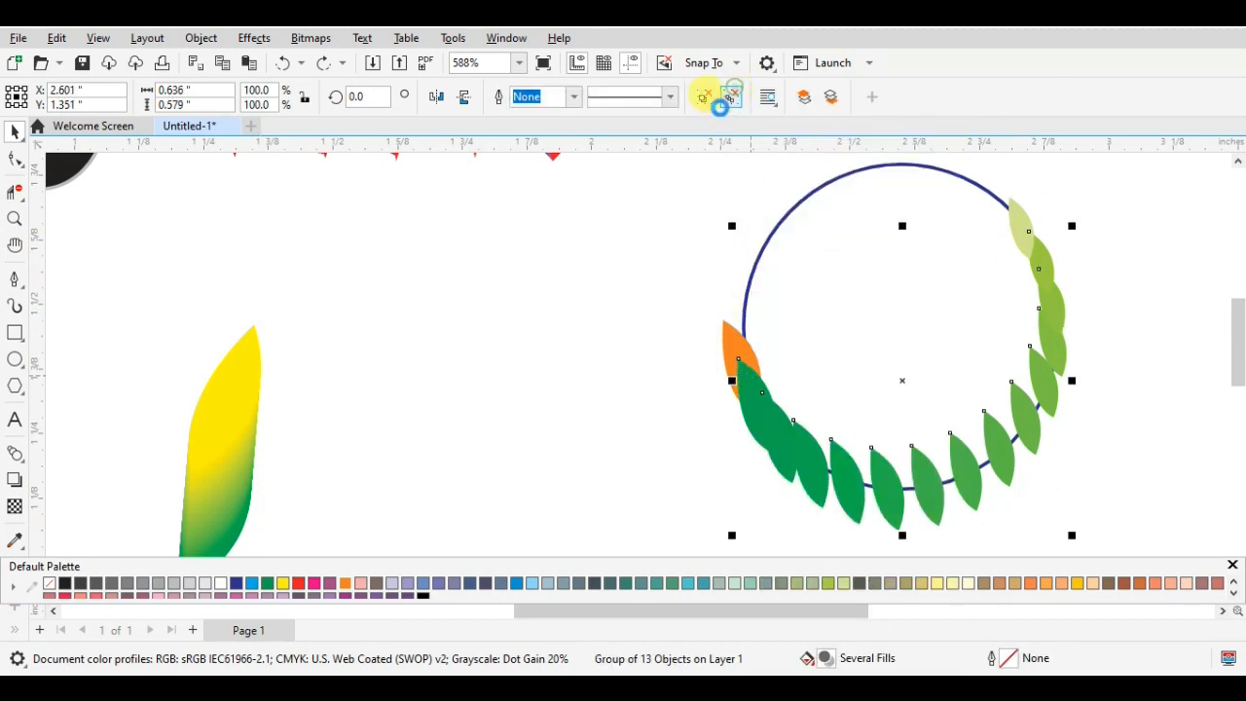
pyautogui.click(1128, 284)
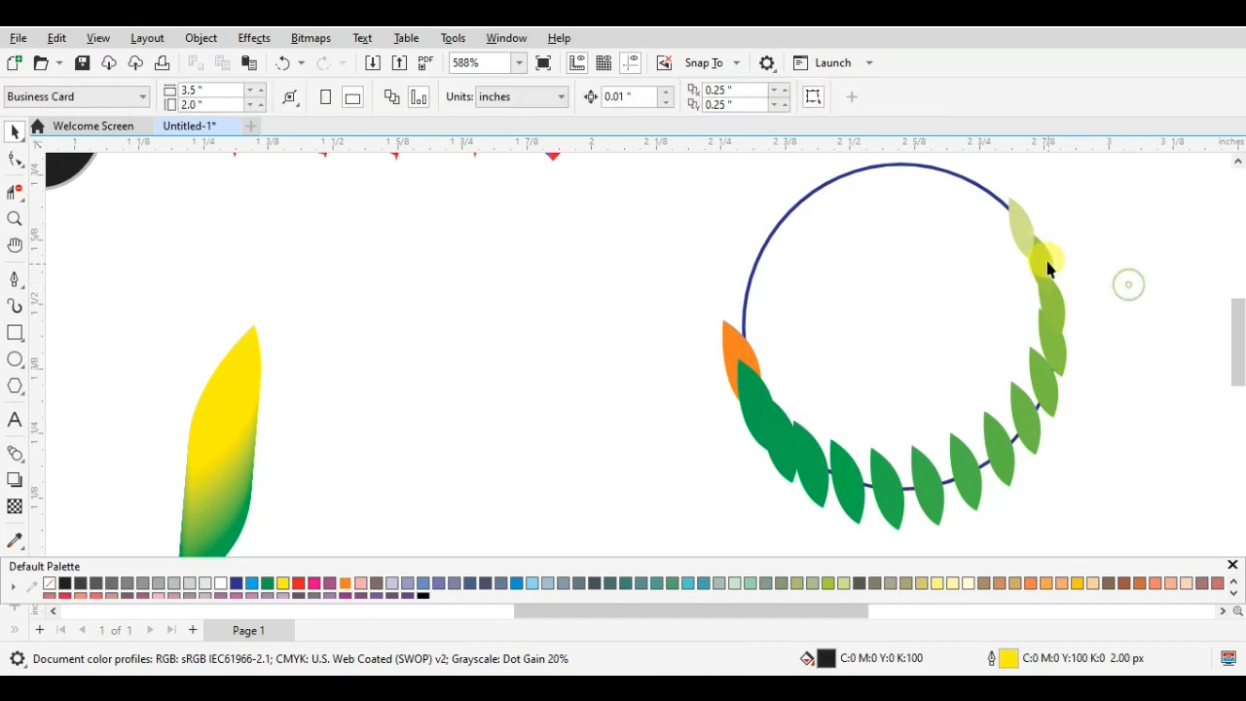
# - Recolour every second leaf below the pale green one blue (C60 M40 Y0 K0), red (C0 M100 Y100 K0) and yellow (C0 M0 Y100 K0)
pyautogui.click(1044, 268)
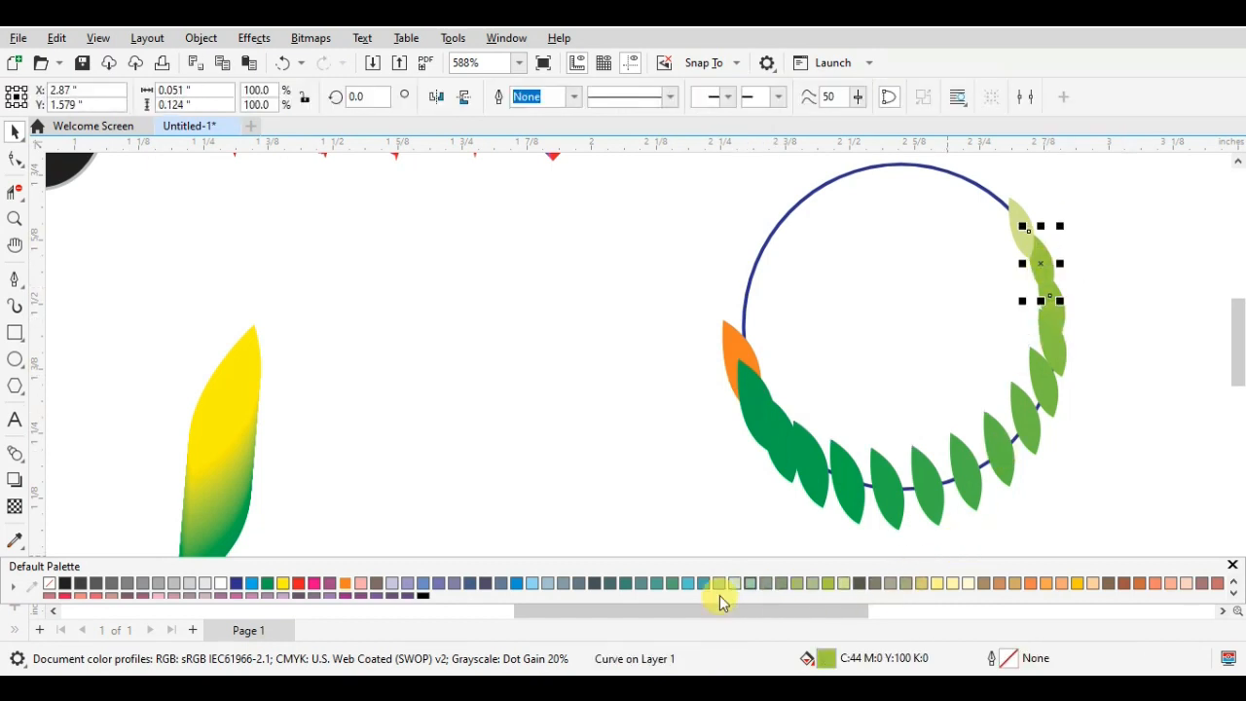
pyautogui.click(421, 583)
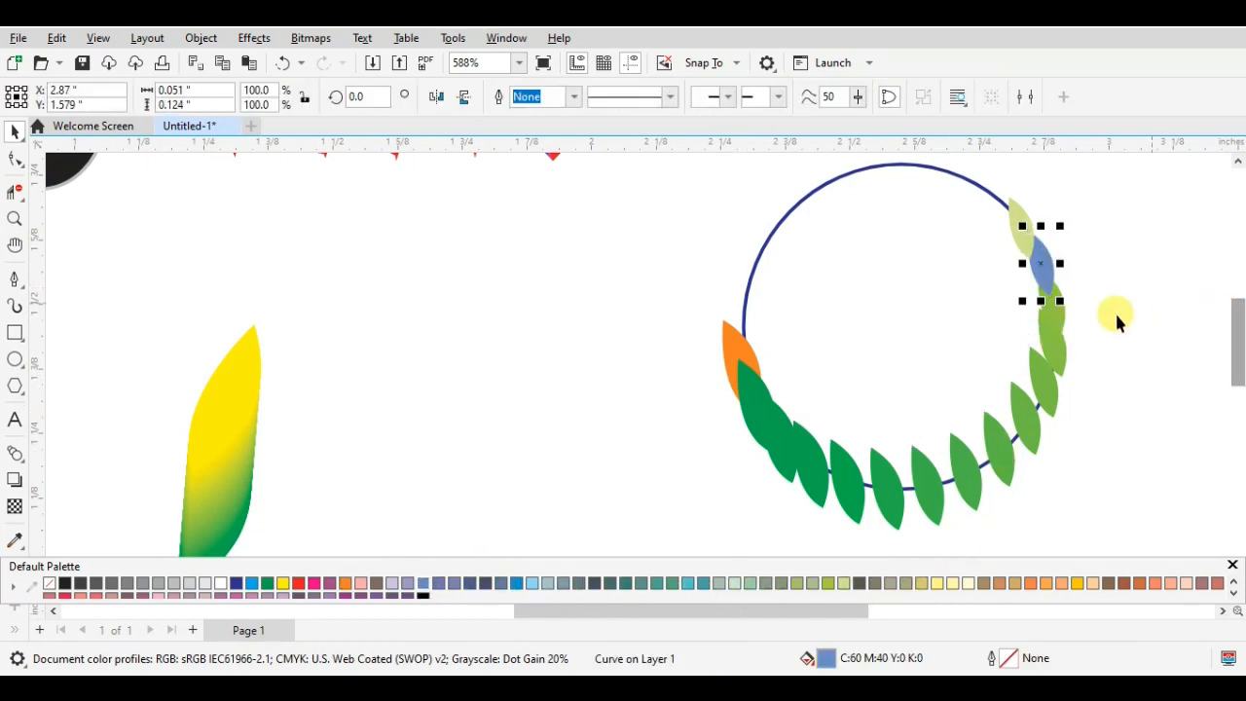
pyautogui.click(1054, 337)
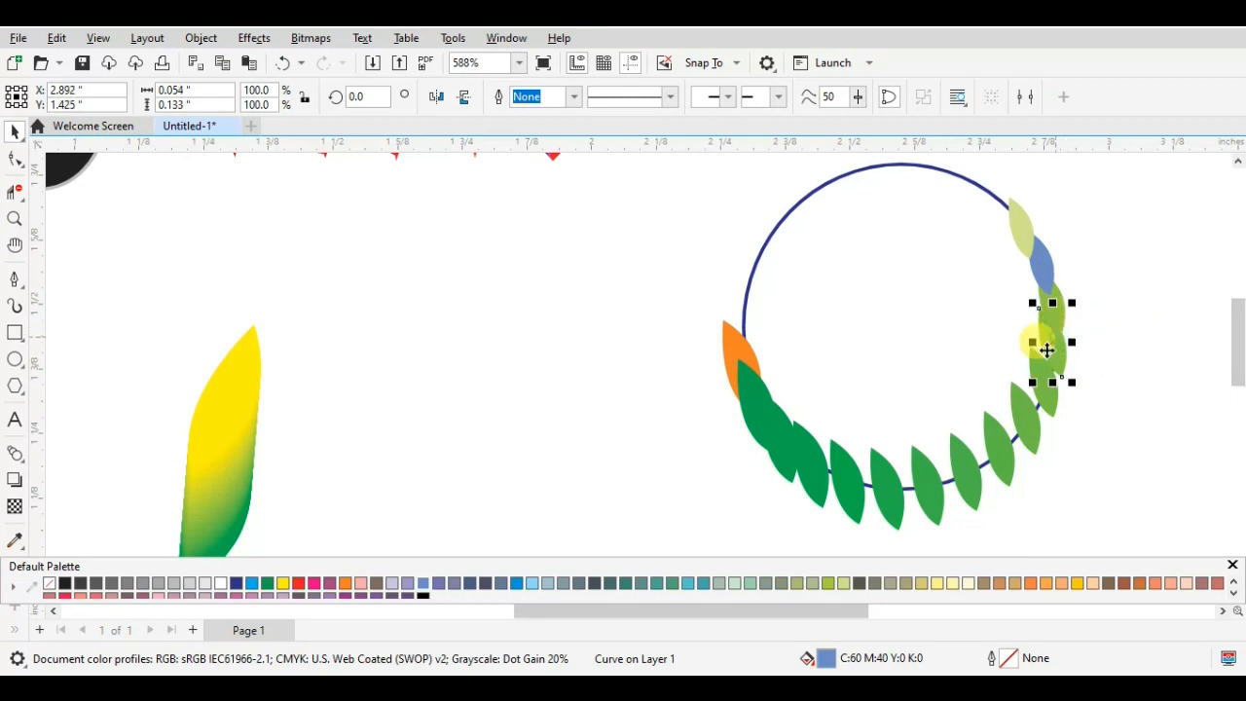
pyautogui.click(298, 583)
pyautogui.click(1023, 417)
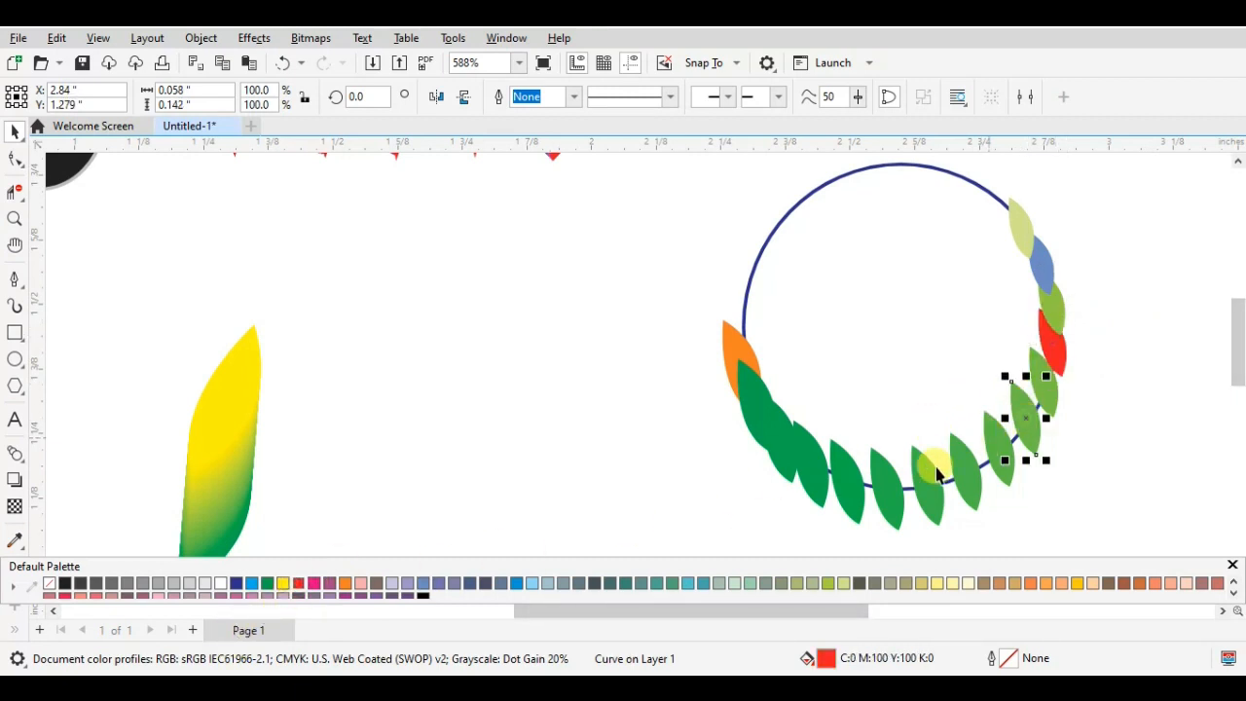
pyautogui.click(282, 583)
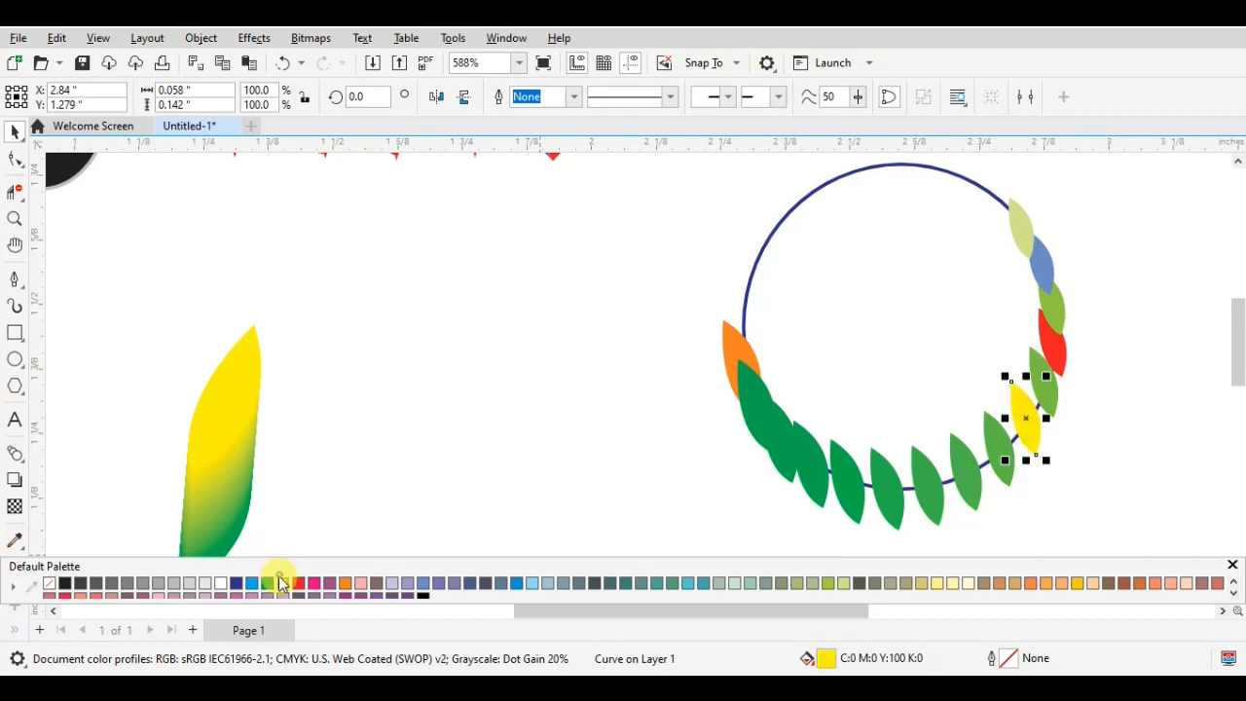
# - Recolour three alternate green leaves along the circle's bottom dark blue (C100 M100 Y0 K0)
pyautogui.click(985, 473)
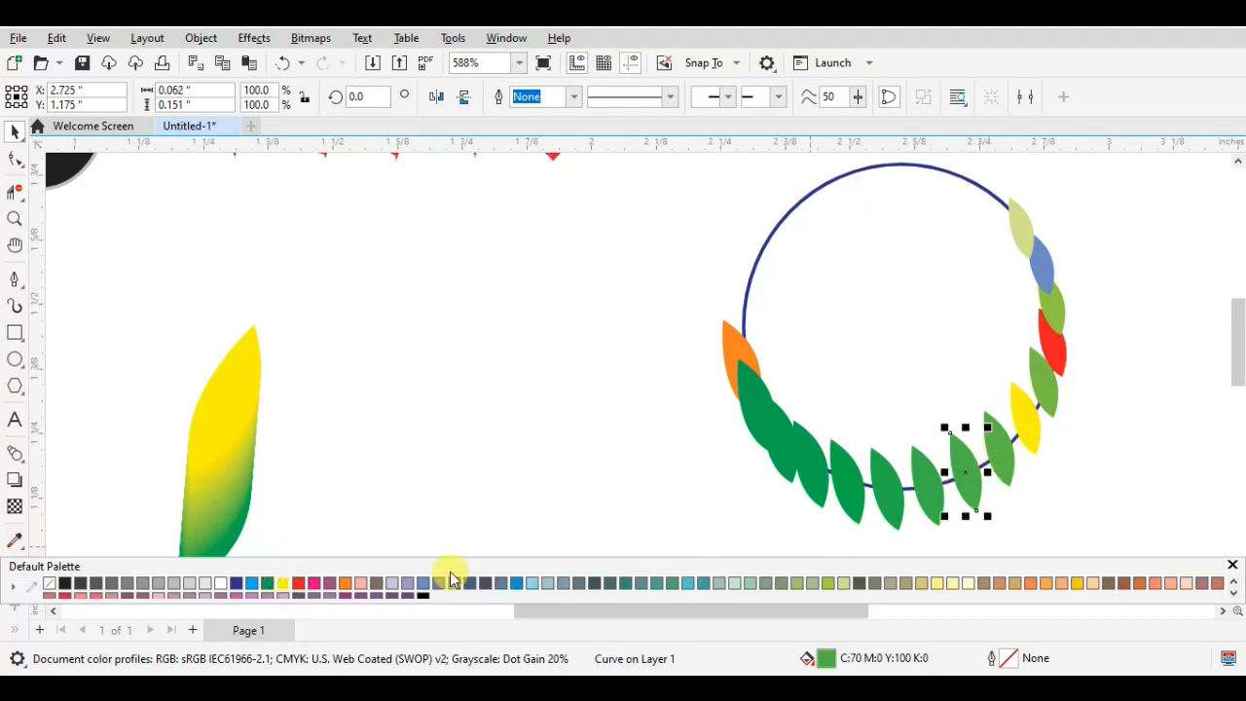
pyautogui.click(236, 585)
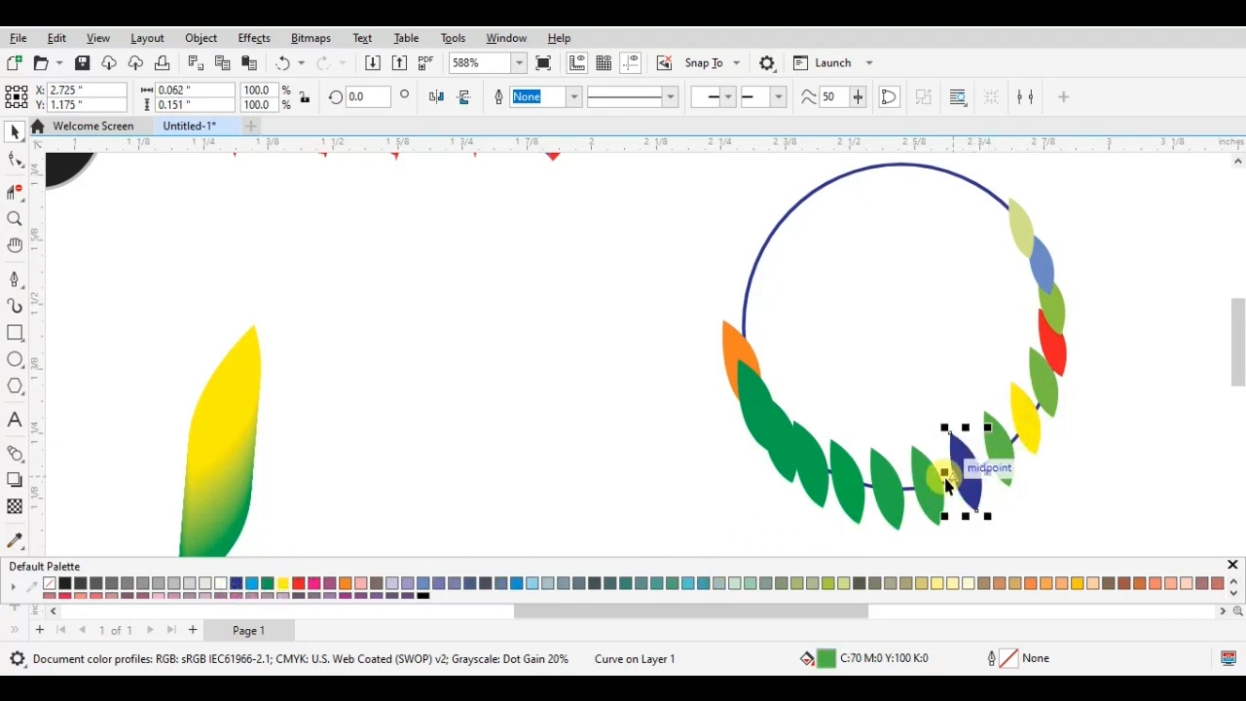
pyautogui.click(885, 490)
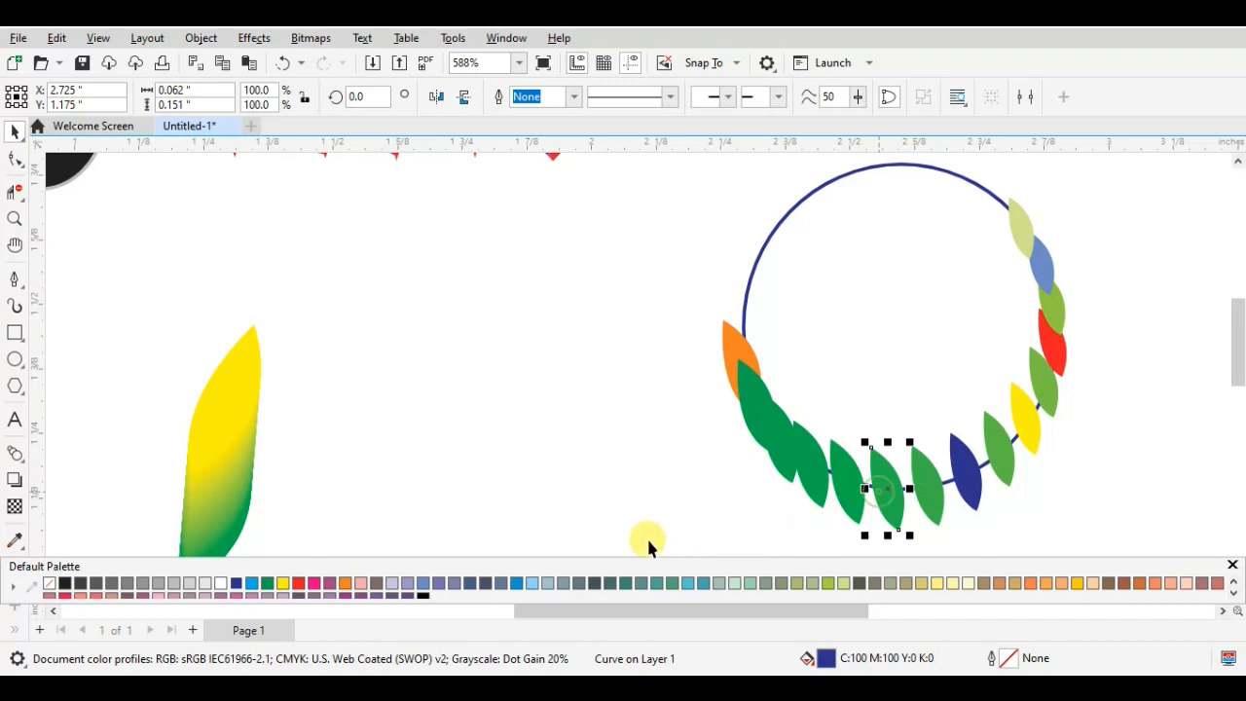
pyautogui.click(236, 584)
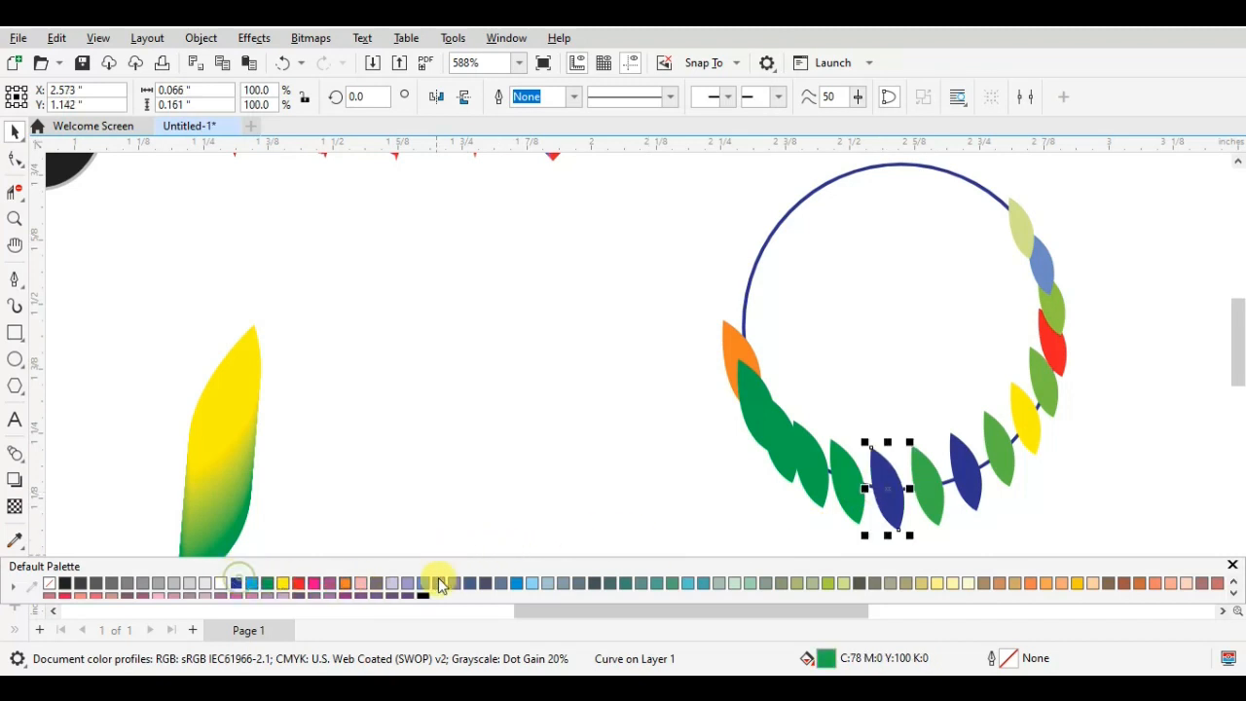
pyautogui.click(816, 470)
pyautogui.click(221, 584)
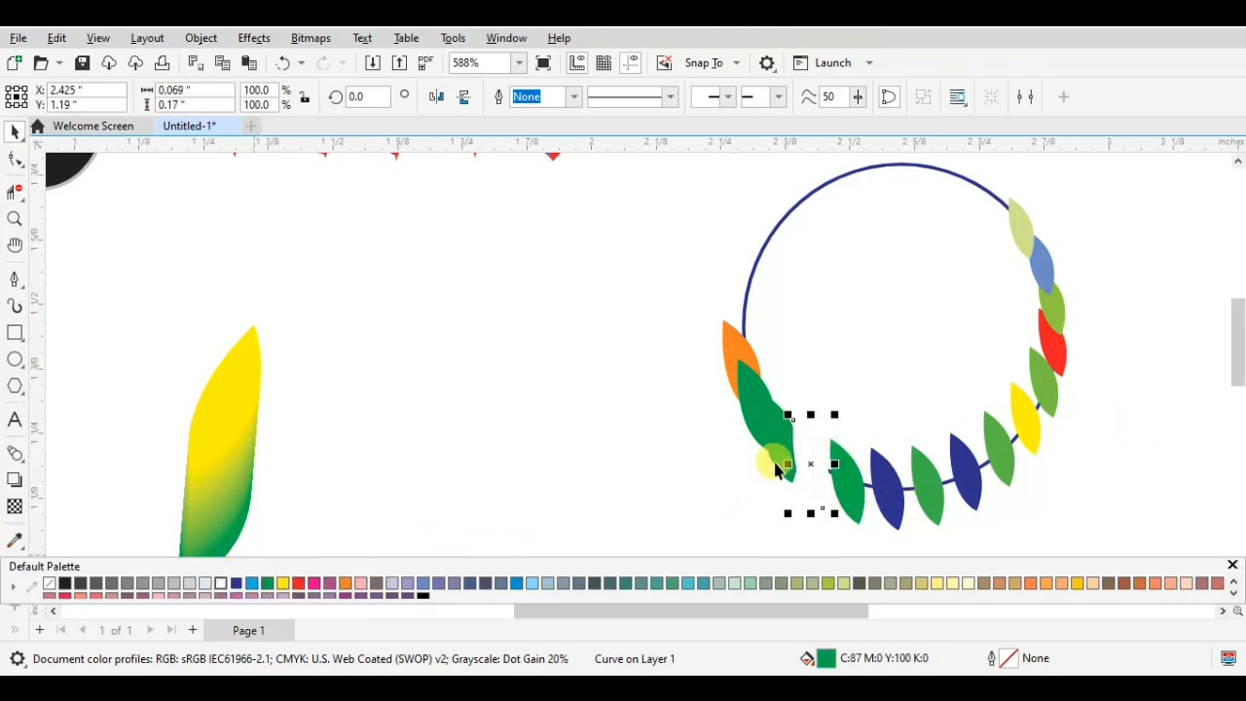
pyautogui.click(238, 585)
pyautogui.click(620, 481)
# - Move the blue circle off the leaves into the space beside the yellow-green leaf
pyautogui.scroll(-3, 1139, 322)
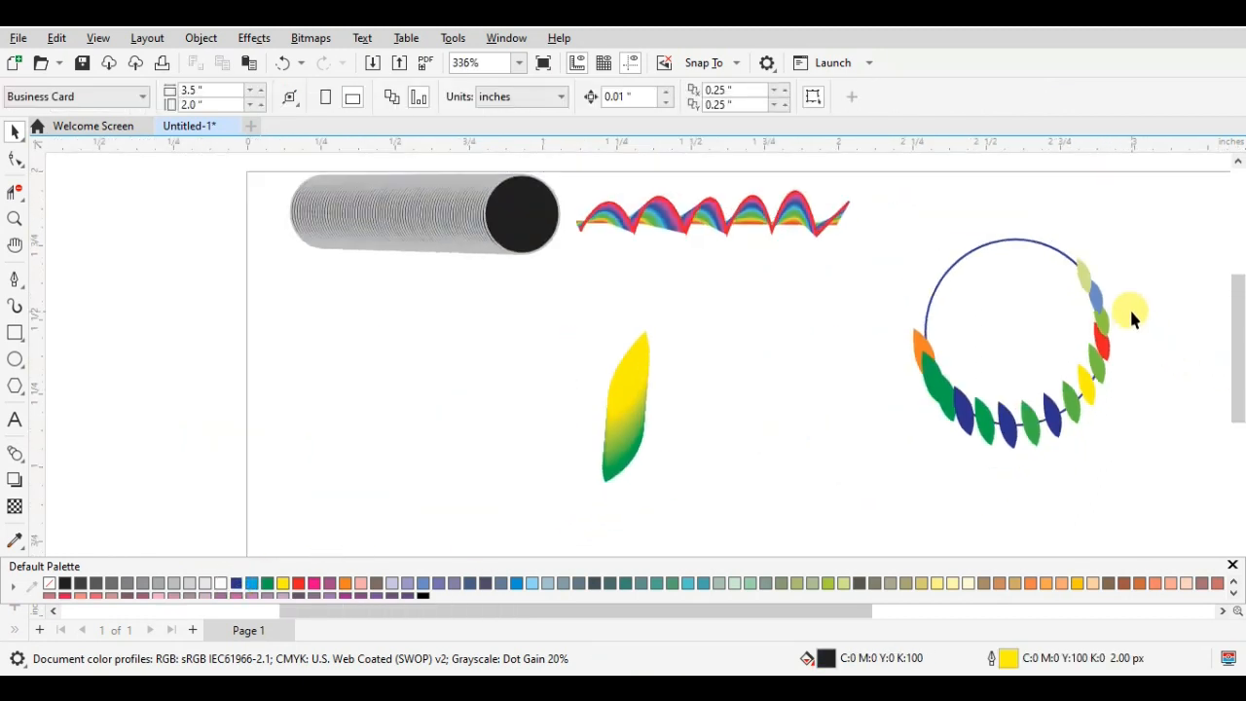
pyautogui.click(961, 256)
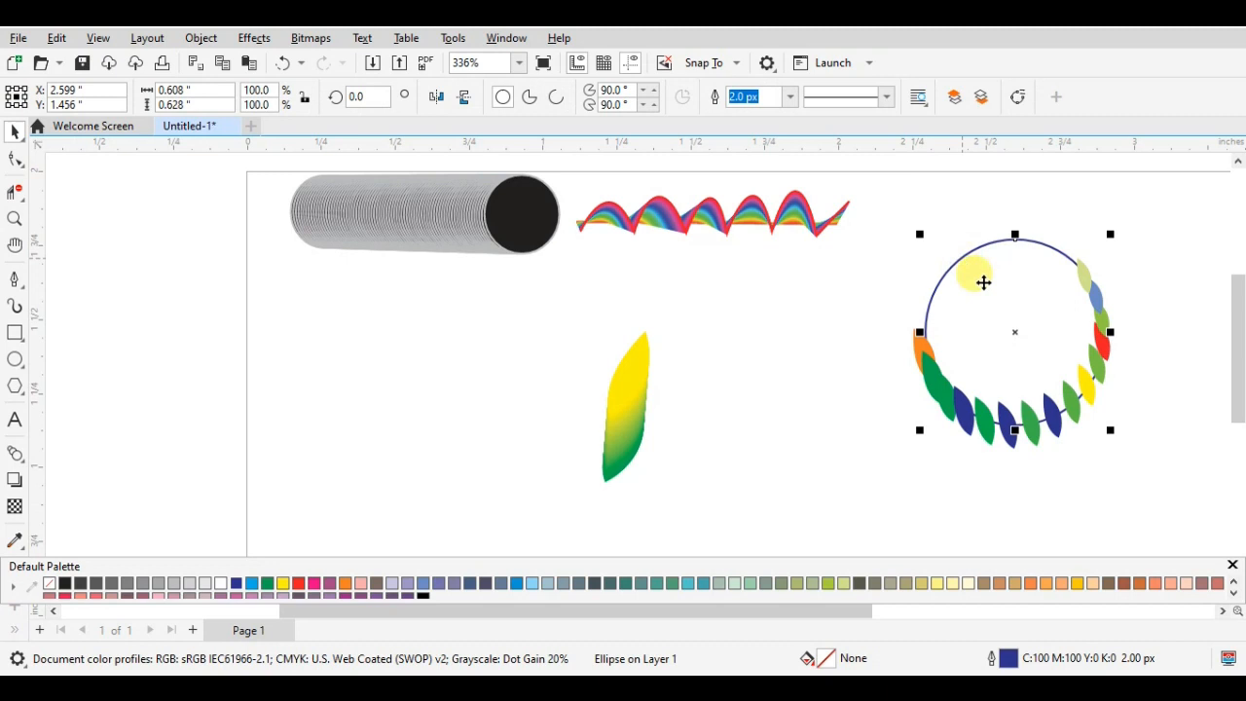
pyautogui.click(1022, 334)
pyautogui.moveTo(944, 324); pyautogui.dragTo(742, 339)
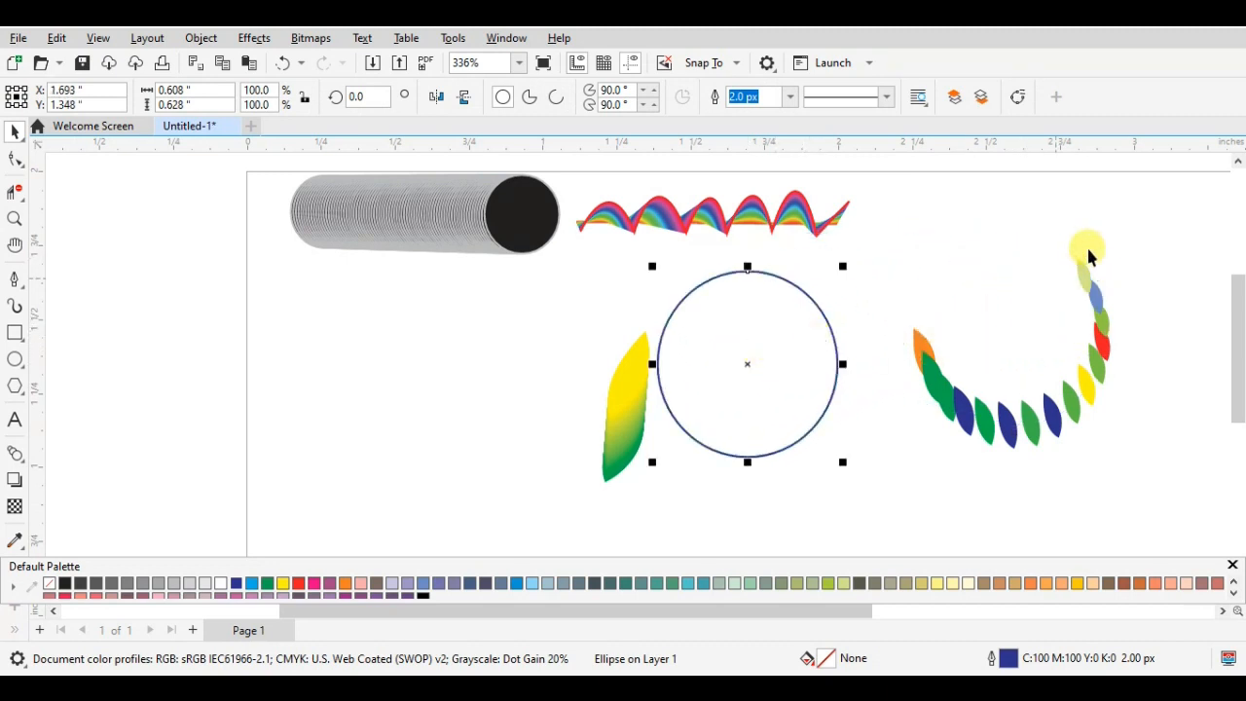
# - Shrink the arc of 15 coloured leaves to about 0.496 by 0.481 inches and place it beside the rainbow wave
pyautogui.moveTo(1060, 233); pyautogui.dragTo(1049, 496)
pyautogui.moveTo(882, 419); pyautogui.dragTo(884, 421)
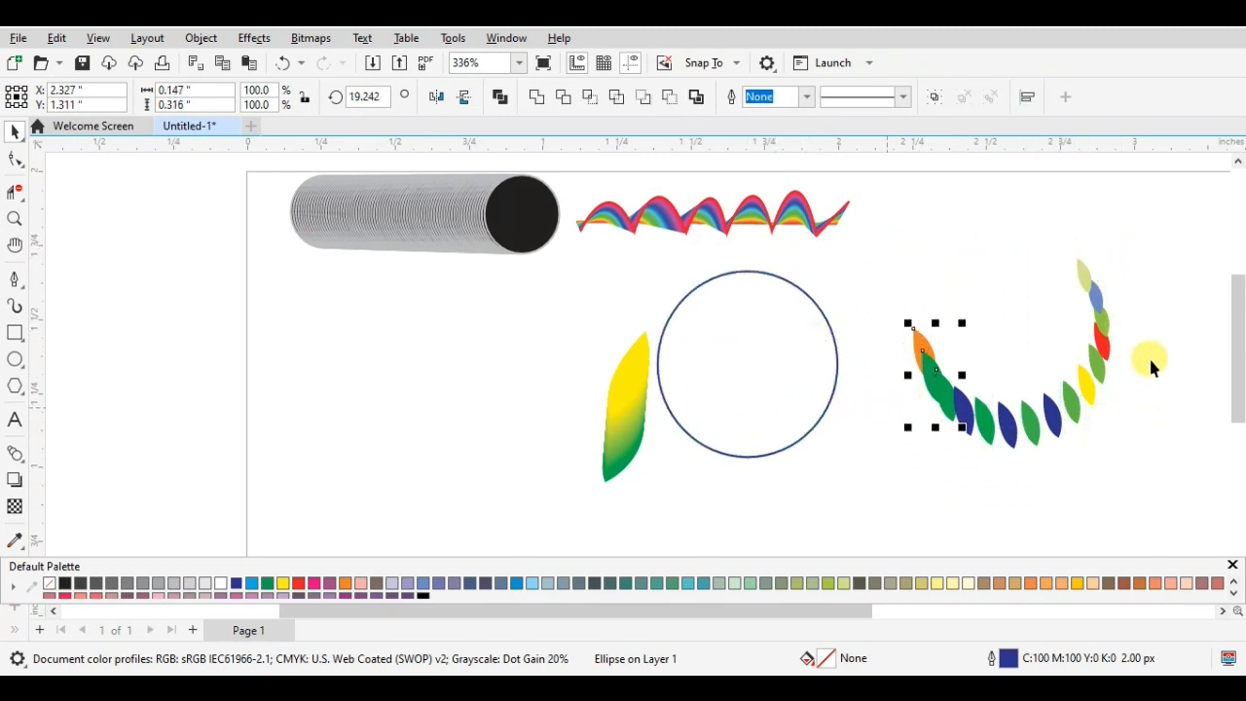
pyautogui.scroll(-2, 1149, 356)
pyautogui.moveTo(1239, 329); pyautogui.dragTo(1239, 327)
pyautogui.moveTo(954, 283); pyautogui.dragTo(954, 290)
pyautogui.moveTo(1135, 461); pyautogui.dragTo(1135, 461)
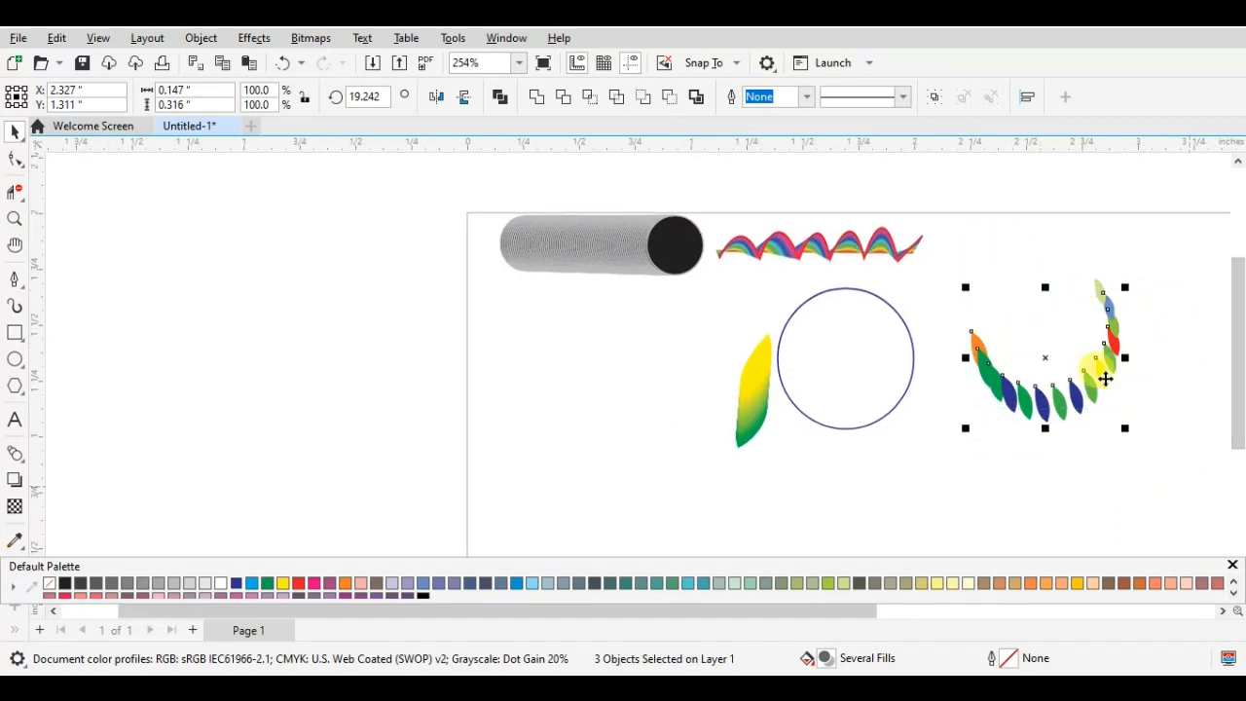
pyautogui.click(1037, 343)
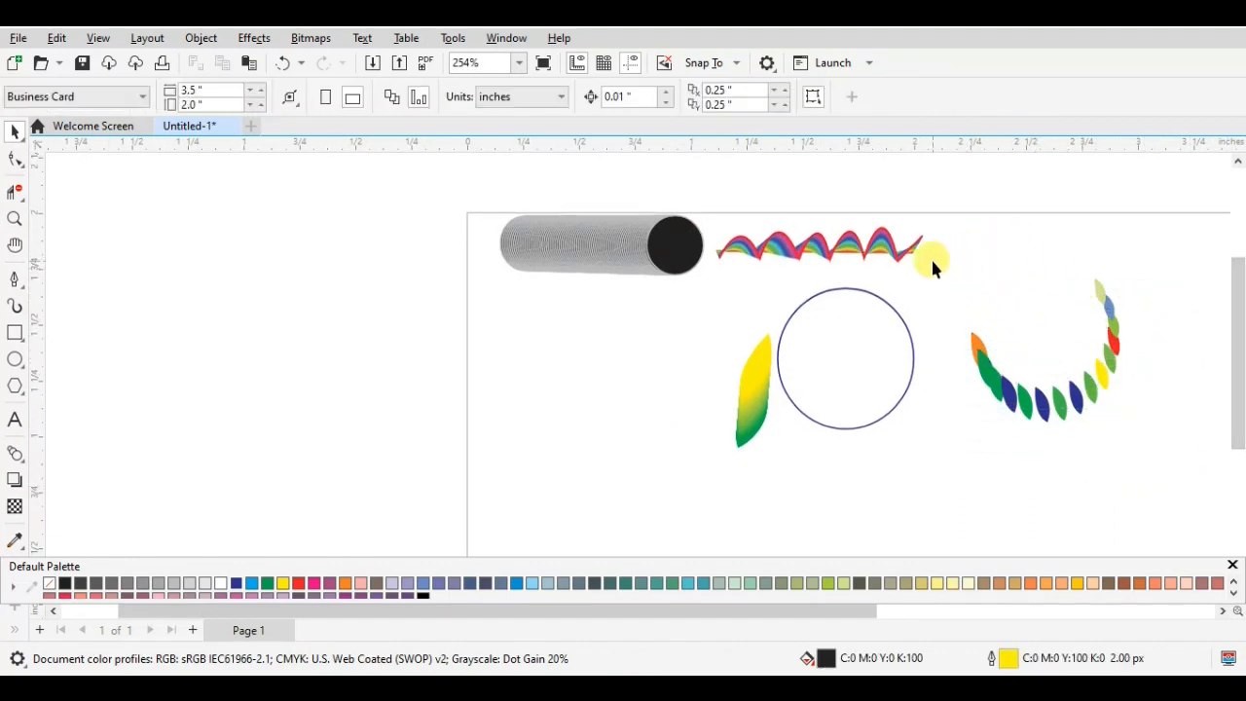
pyautogui.moveTo(1150, 457); pyautogui.dragTo(1149, 458)
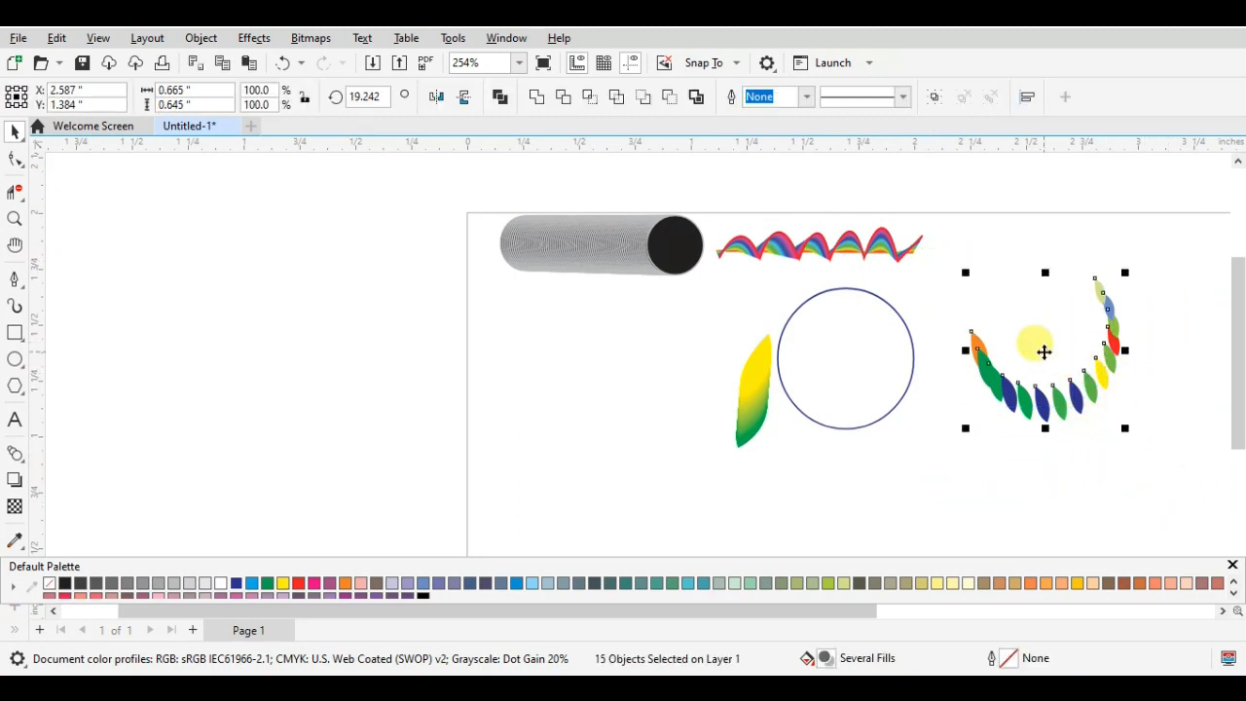
pyautogui.moveTo(1043, 351); pyautogui.dragTo(1033, 274)
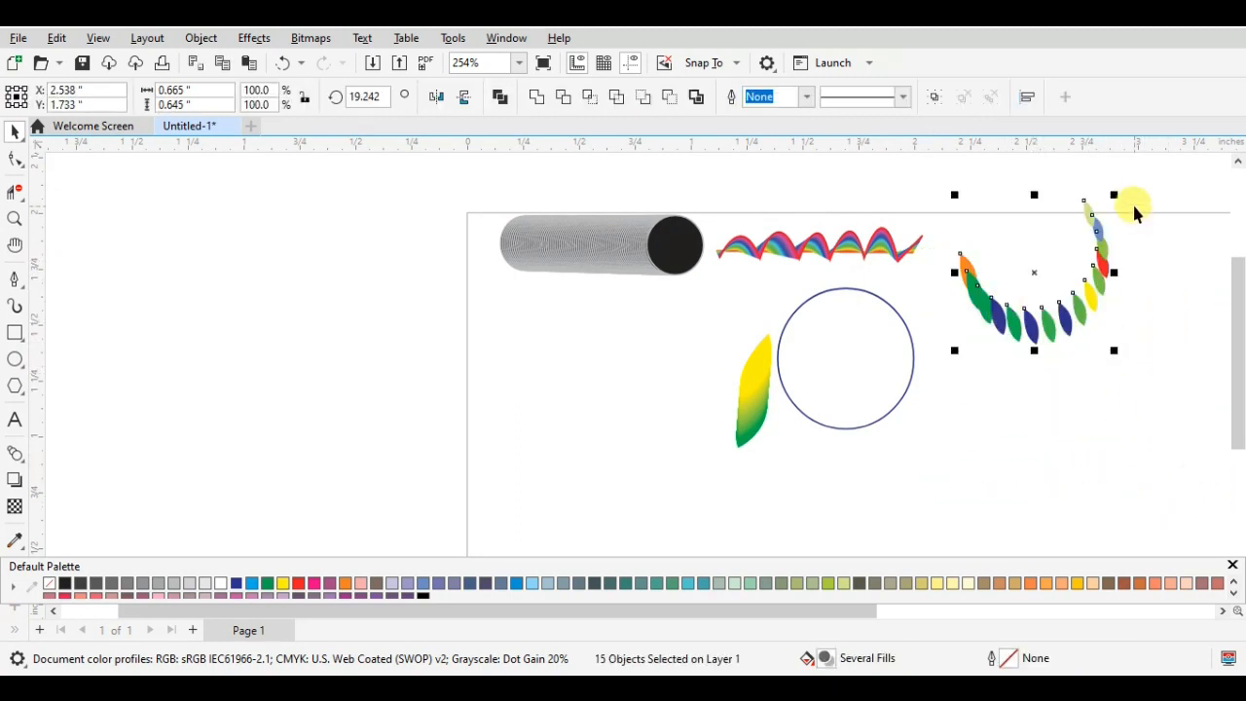
pyautogui.moveTo(1113, 195); pyautogui.dragTo(1075, 231)
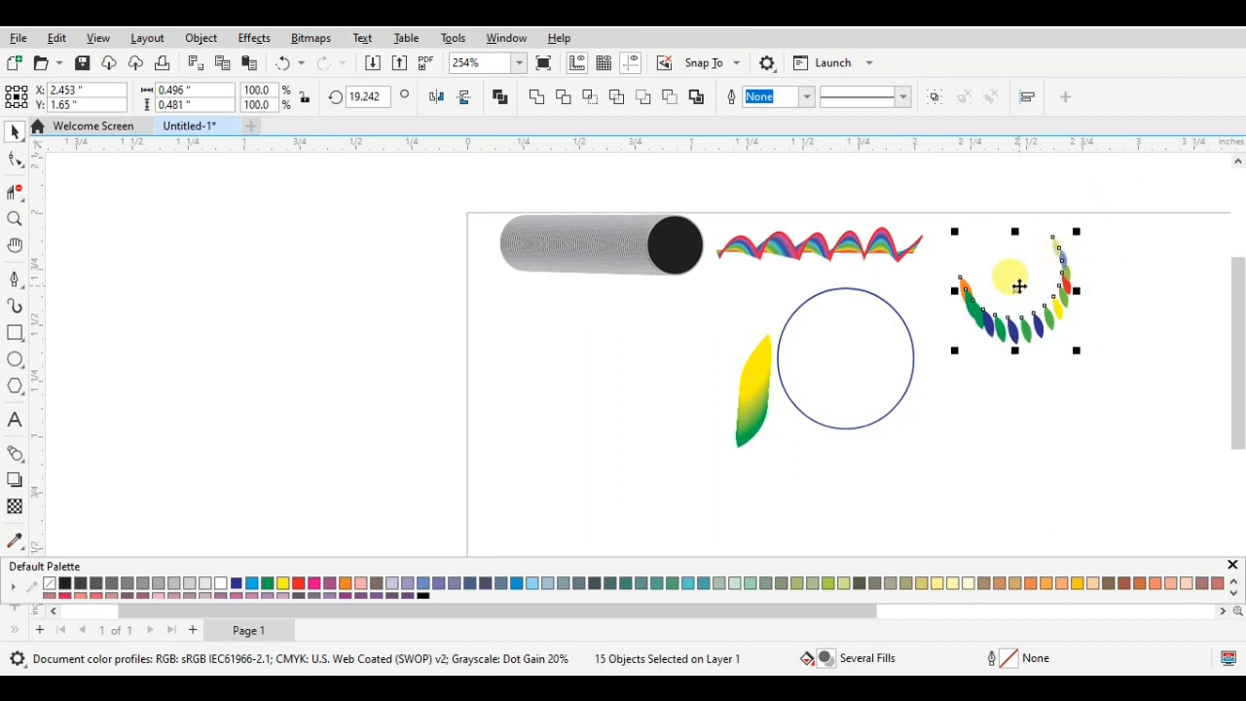
pyautogui.moveTo(1019, 286); pyautogui.dragTo(1032, 263)
# - Delete the blue circle and the yellow-green leaf
pyautogui.click(883, 306)
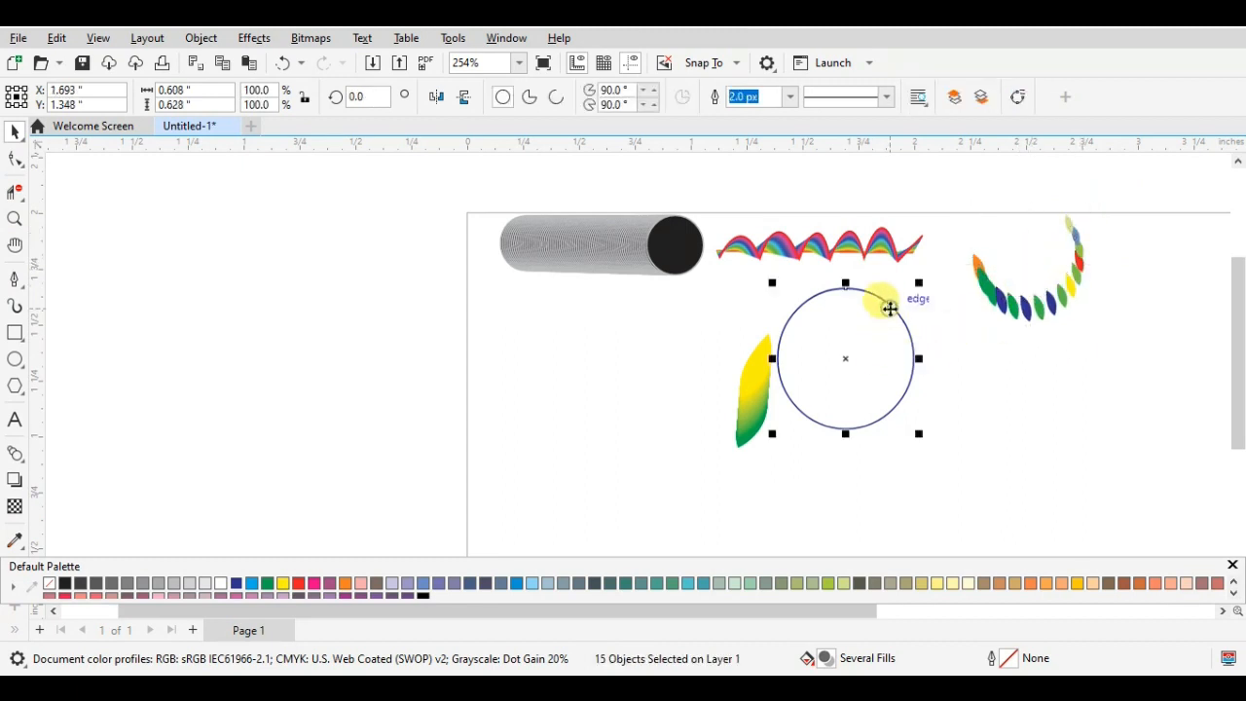
pyautogui.press('Delete')
pyautogui.press('Delete')
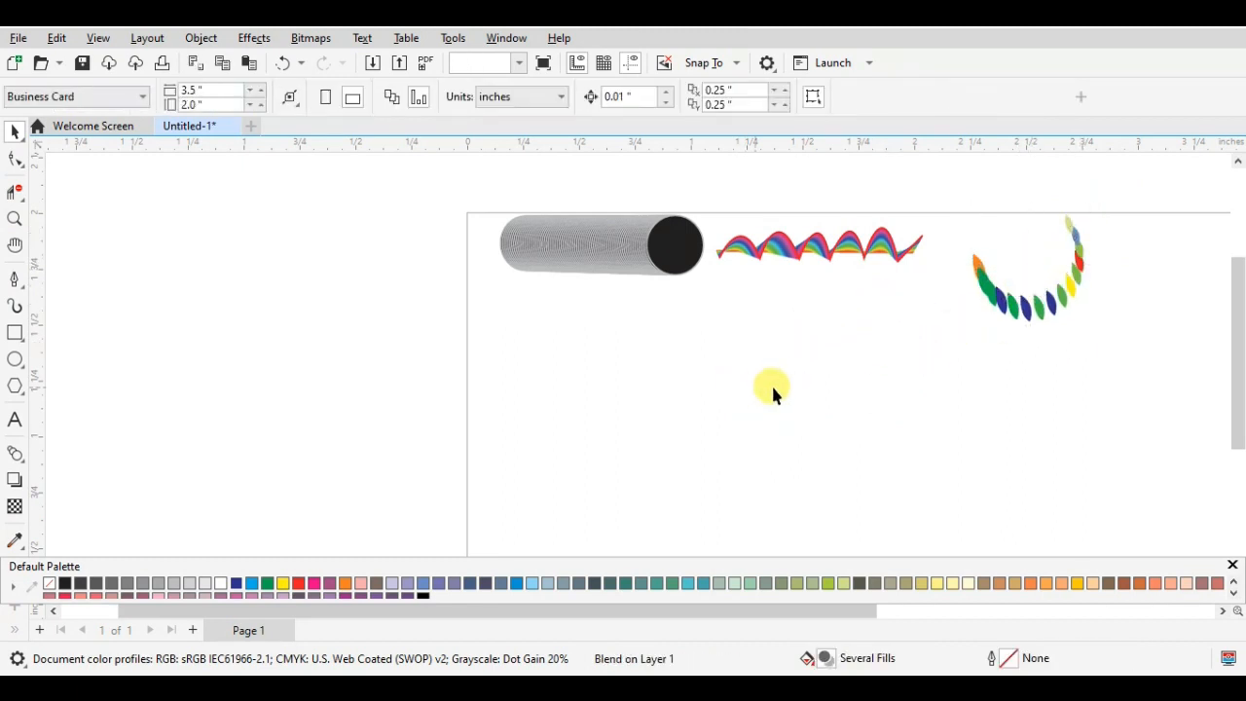
# - Add the letter "a" in 24 pt Arial below the grey cylinder and place a copy about 0.37 inches to its right
pyautogui.click(15, 420)
pyautogui.click(587, 393)
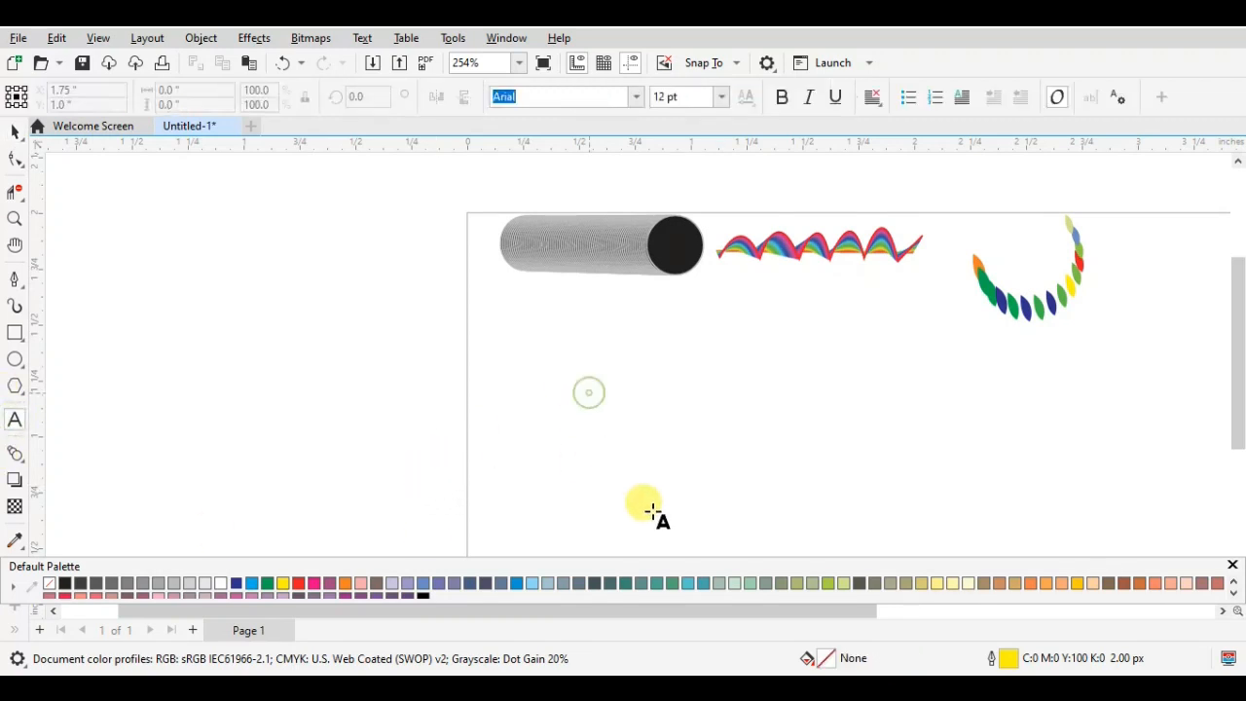
pyautogui.write('a')
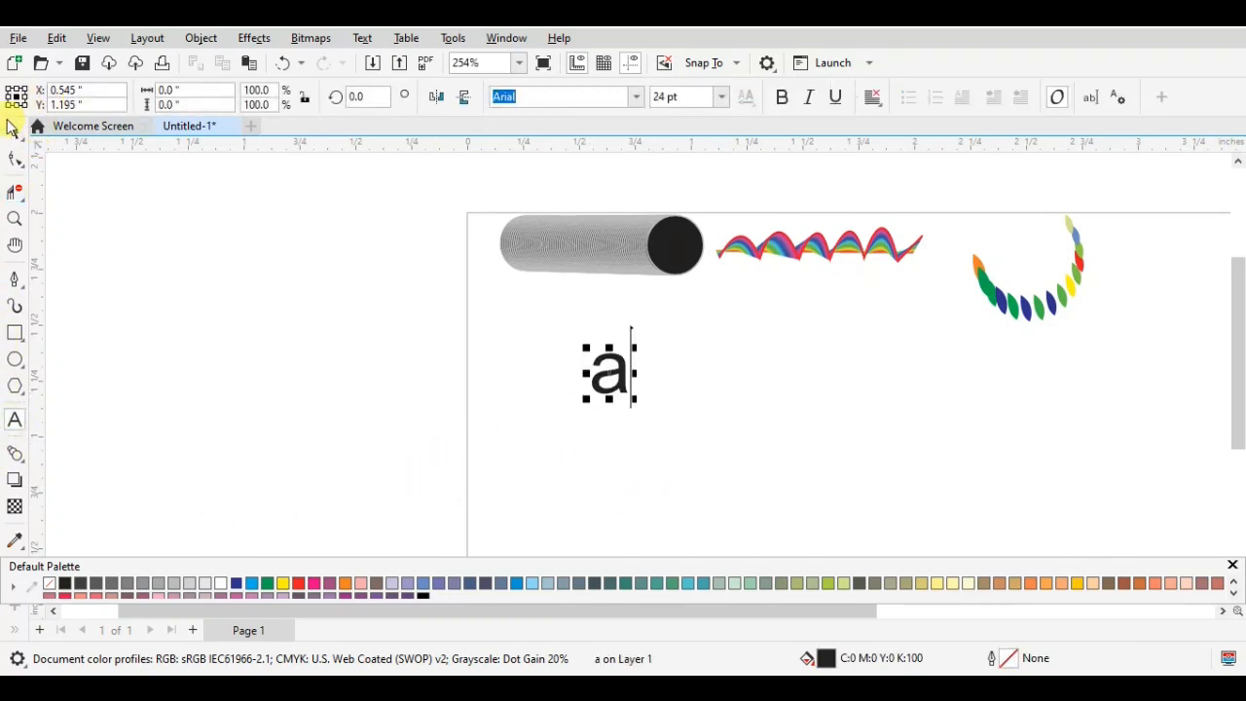
pyautogui.click(10, 132)
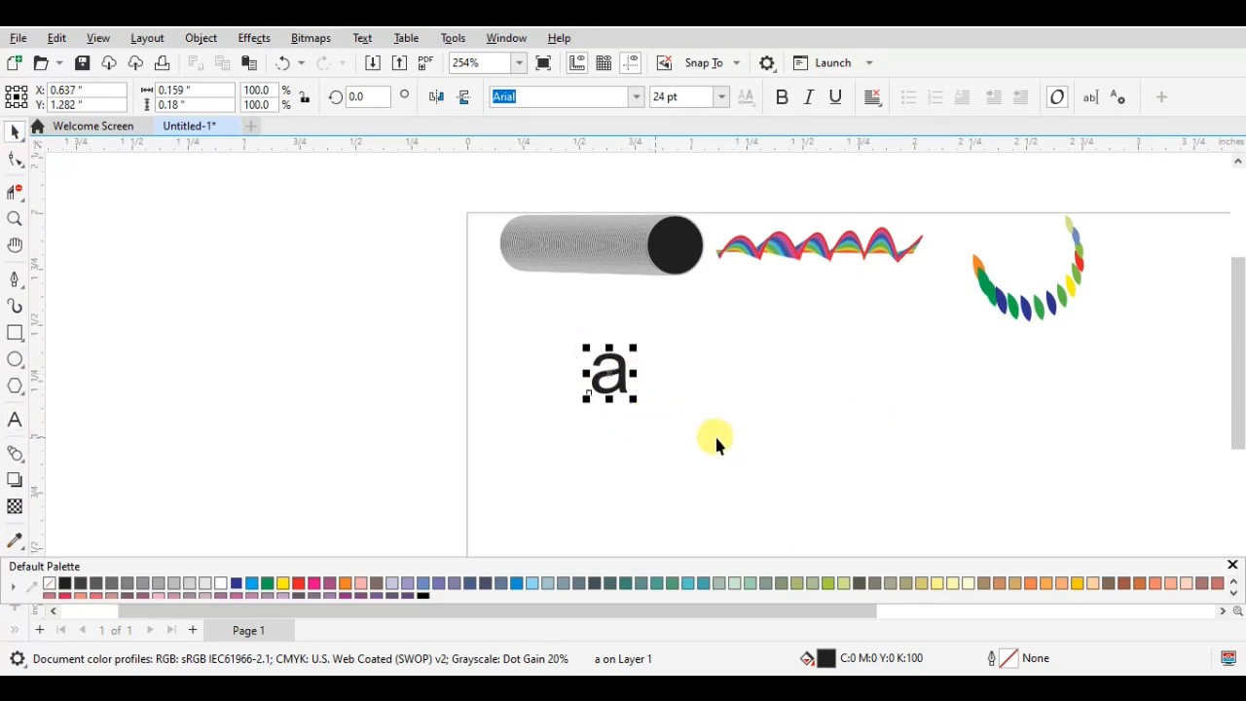
pyautogui.moveTo(589, 368); pyautogui.dragTo(697, 378)
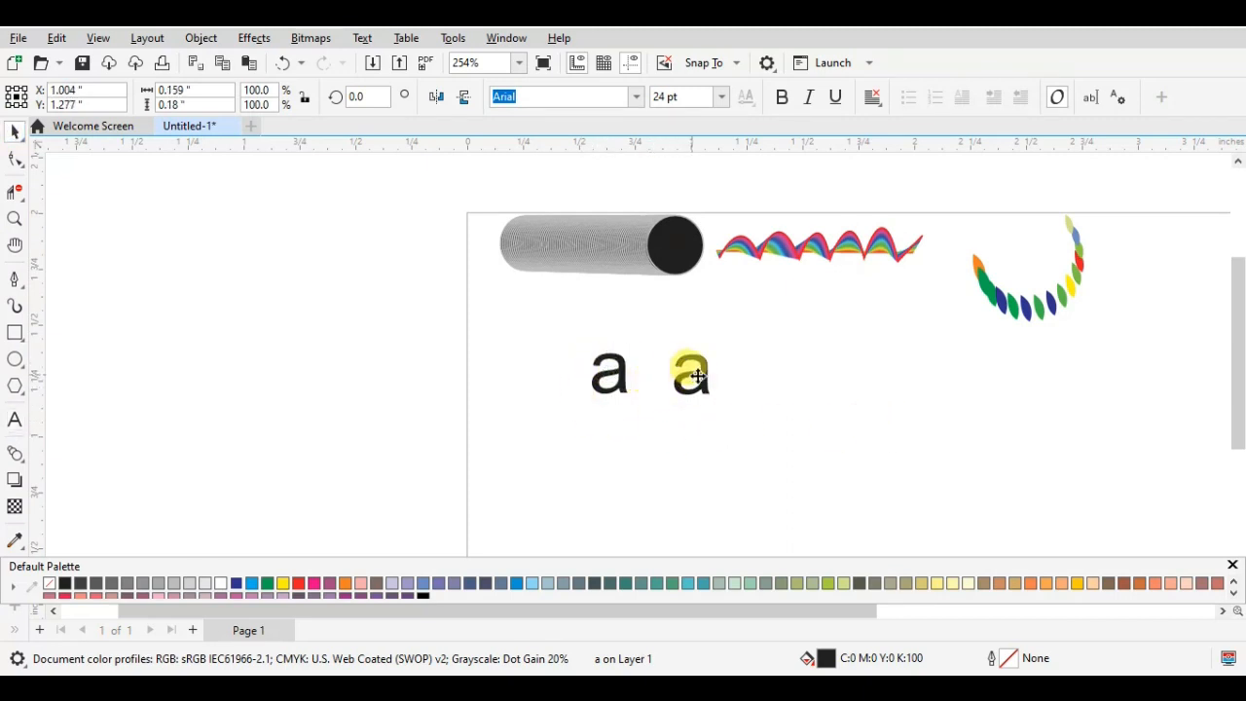
# - Try blending the two letters with 99 steps and filling the blend red (C0 M100 Y100 K0), and undo both
pyautogui.click(606, 377)
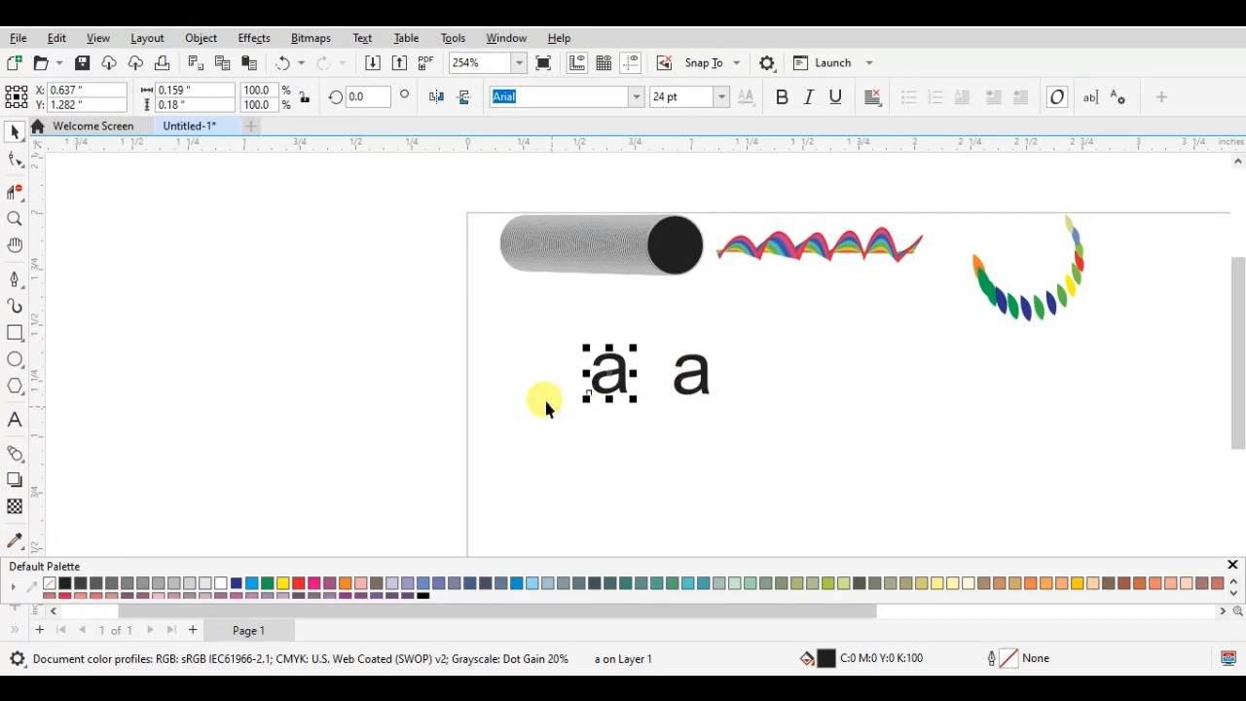
pyautogui.click(14, 454)
pyautogui.moveTo(607, 379); pyautogui.dragTo(693, 375)
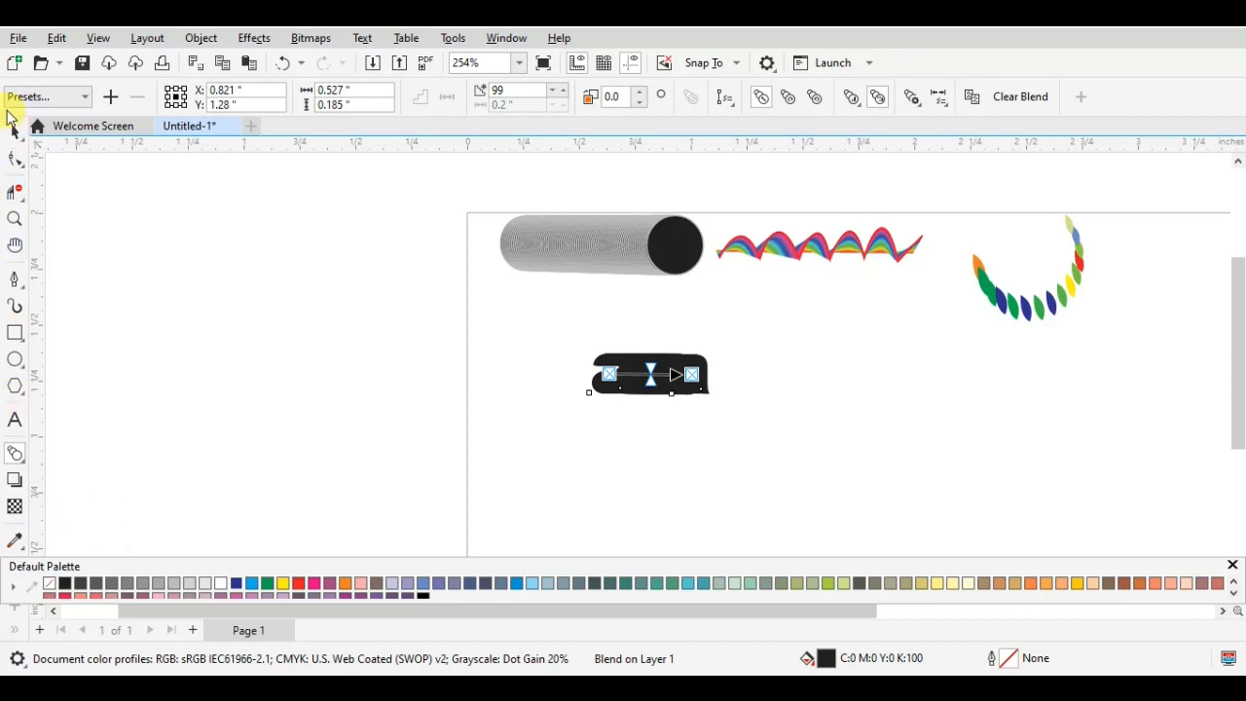
pyautogui.click(12, 131)
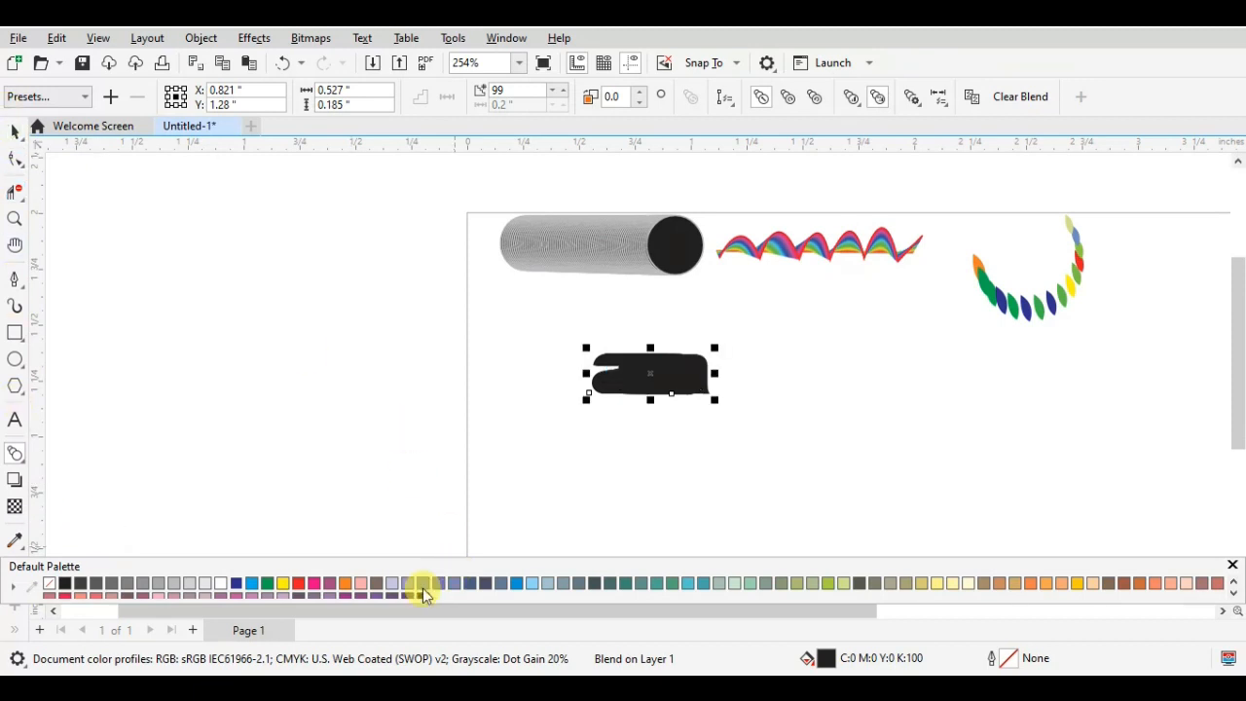
pyautogui.click(299, 583)
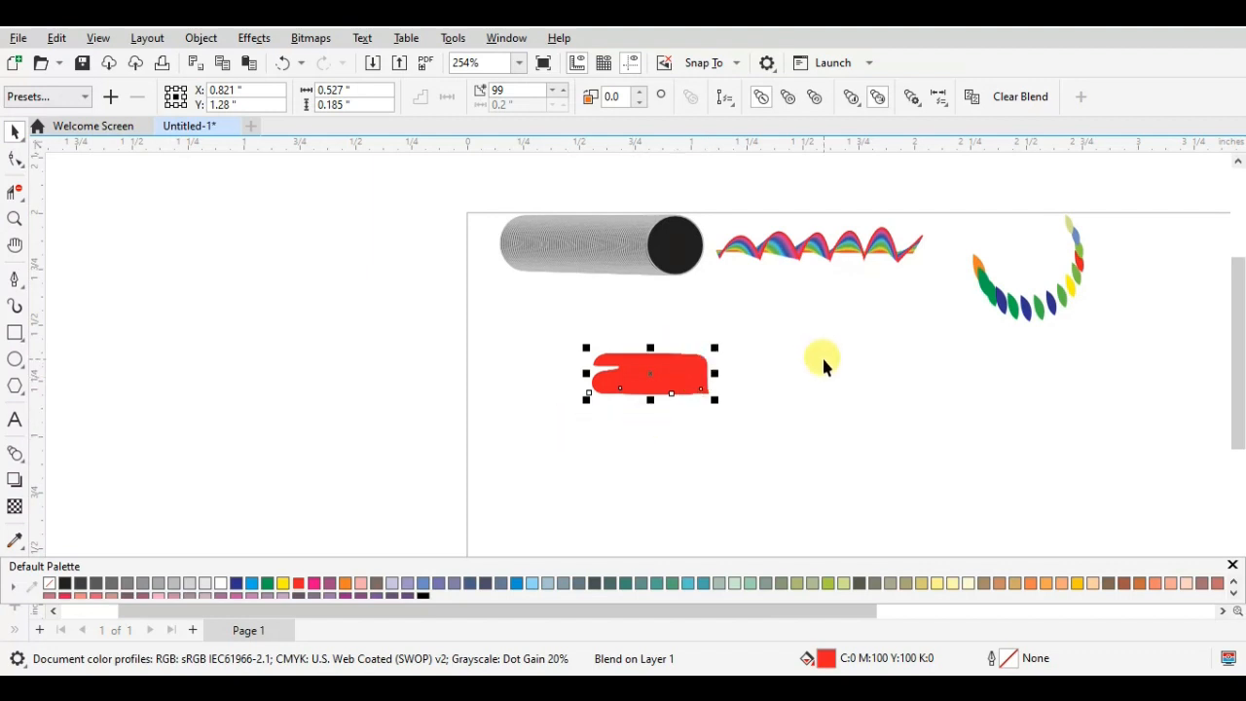
pyautogui.hotkey('ctrl', 'z')
pyautogui.hotkey('ctrl', 'z')
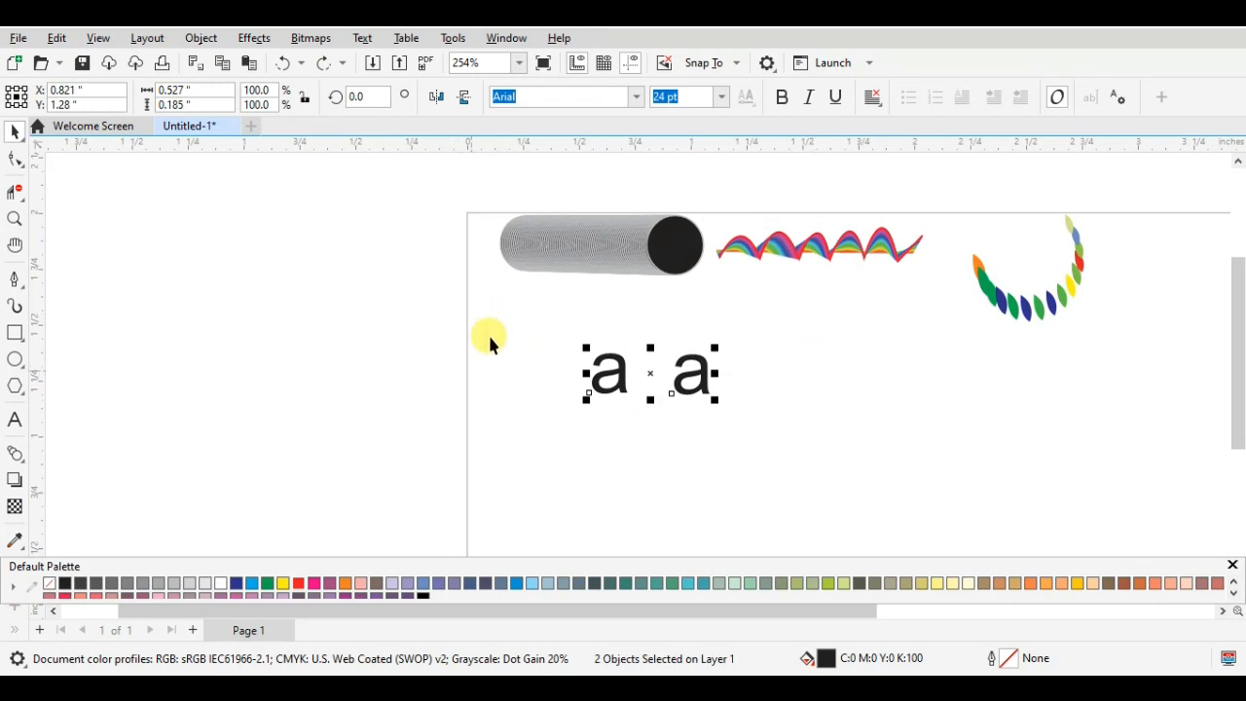
# - Try to blend the letters in reverse, from the second "a" back to the first, and undo it
pyautogui.click(779, 404)
pyautogui.scroll(3, 671, 384)
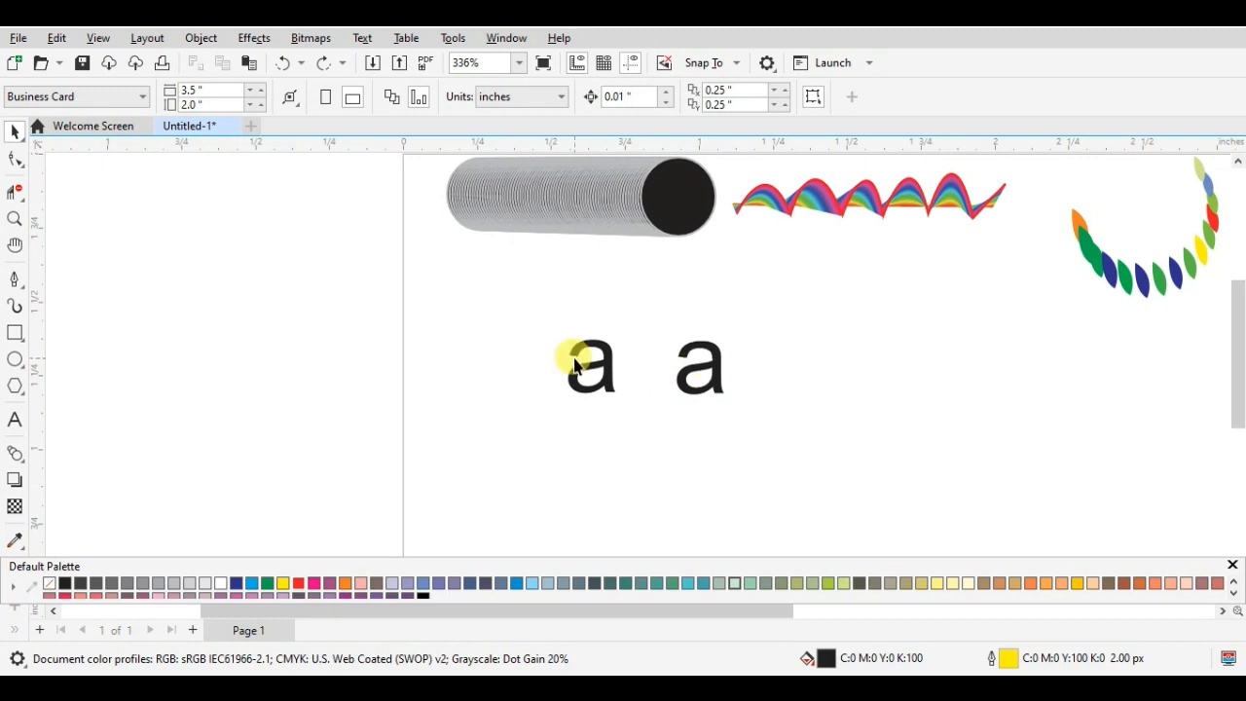
pyautogui.click(7, 455)
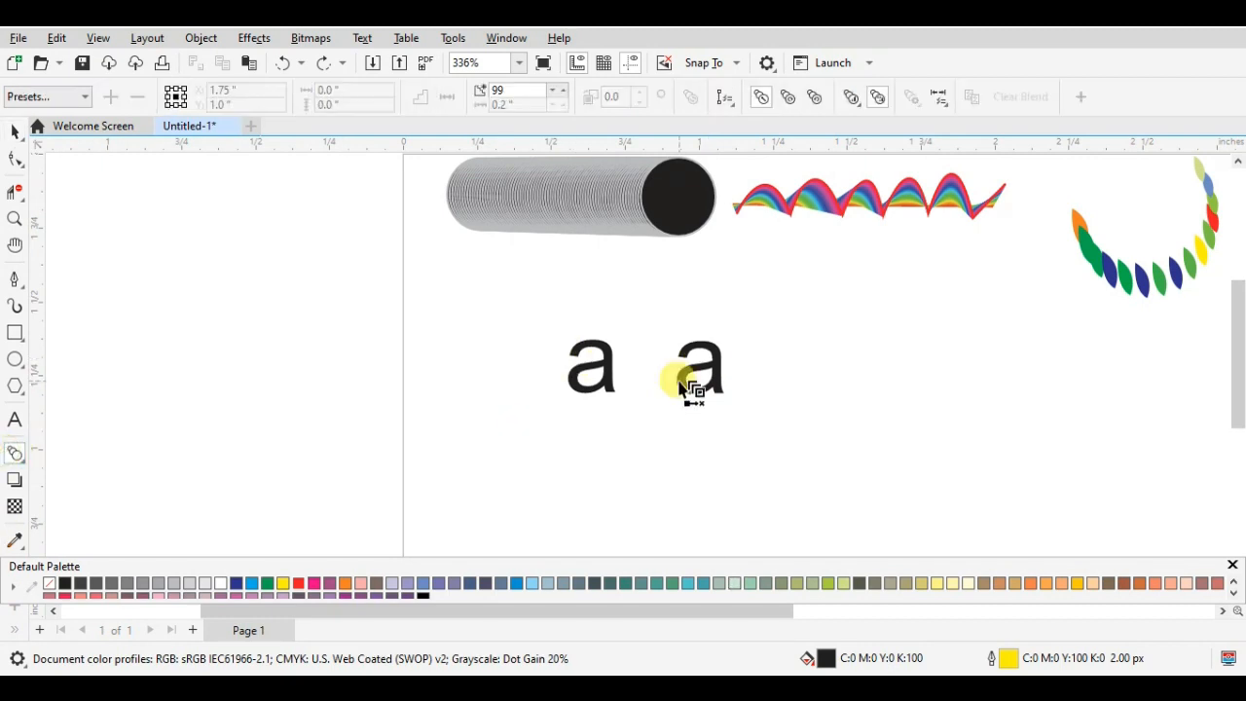
pyautogui.moveTo(705, 369); pyautogui.dragTo(550, 425)
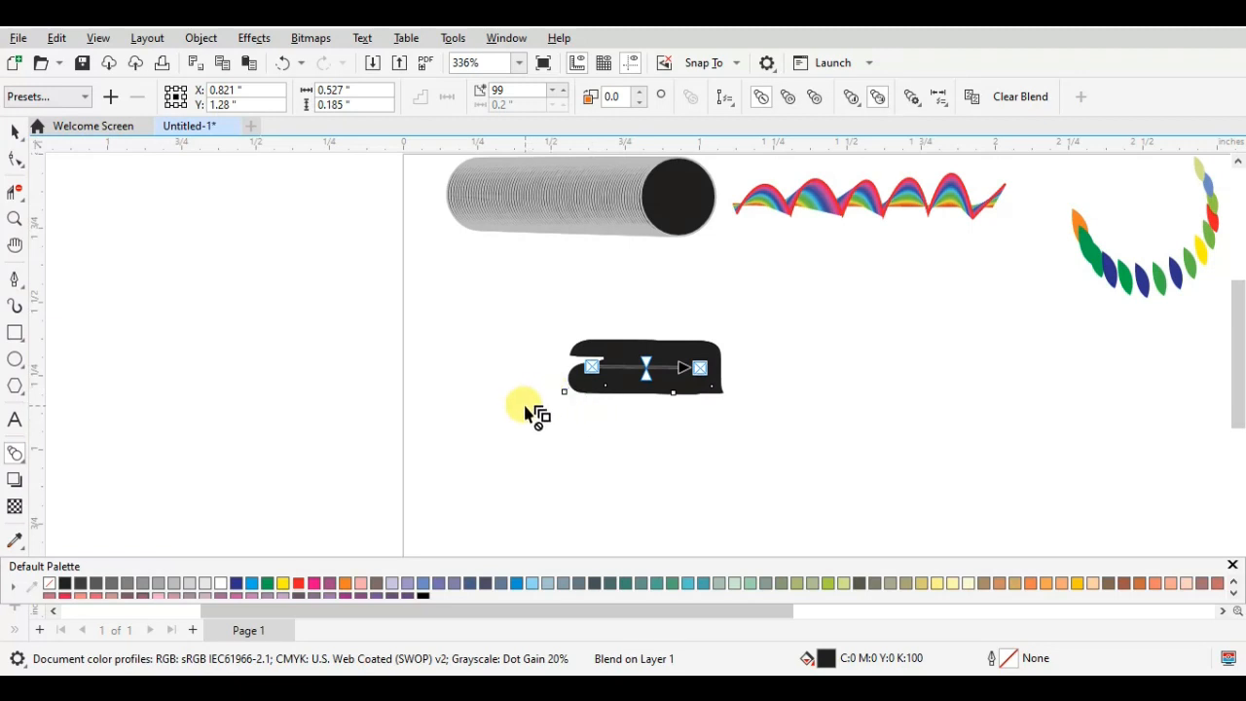
pyautogui.hotkey('ctrl', 'z')
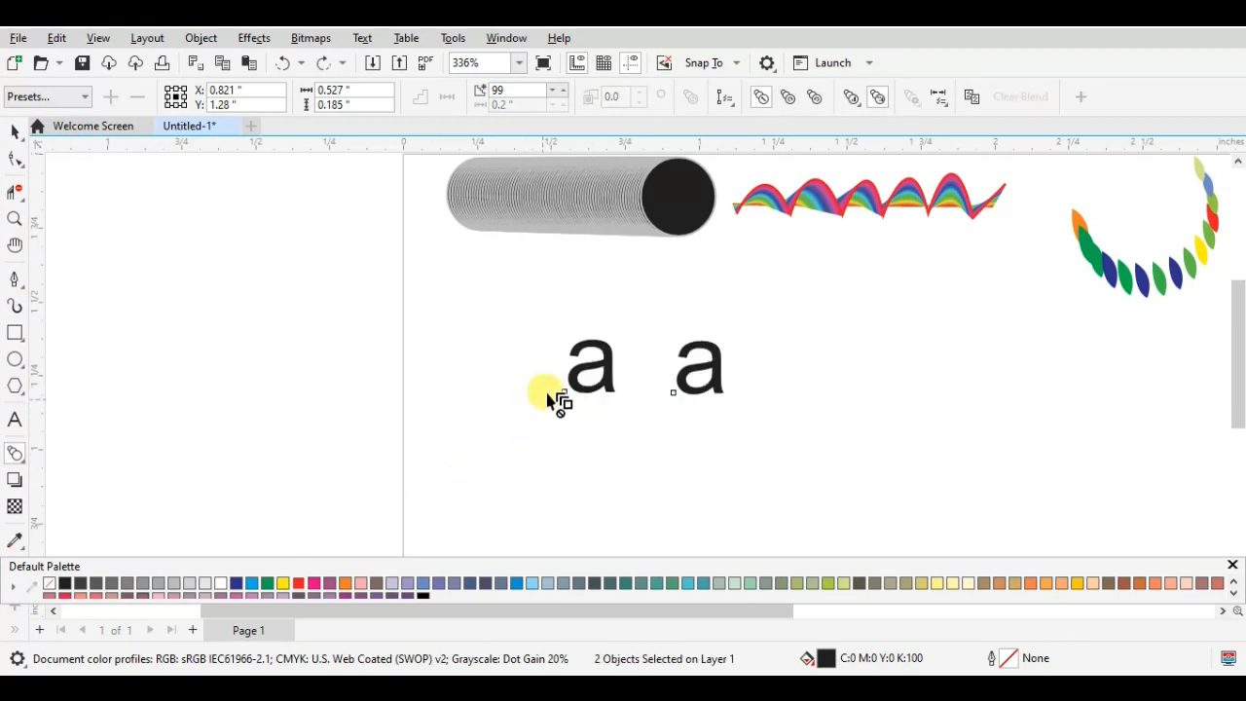
# - Blend the first "a" into the second "a" with 99 steps
pyautogui.moveTo(574, 382); pyautogui.dragTo(707, 370)
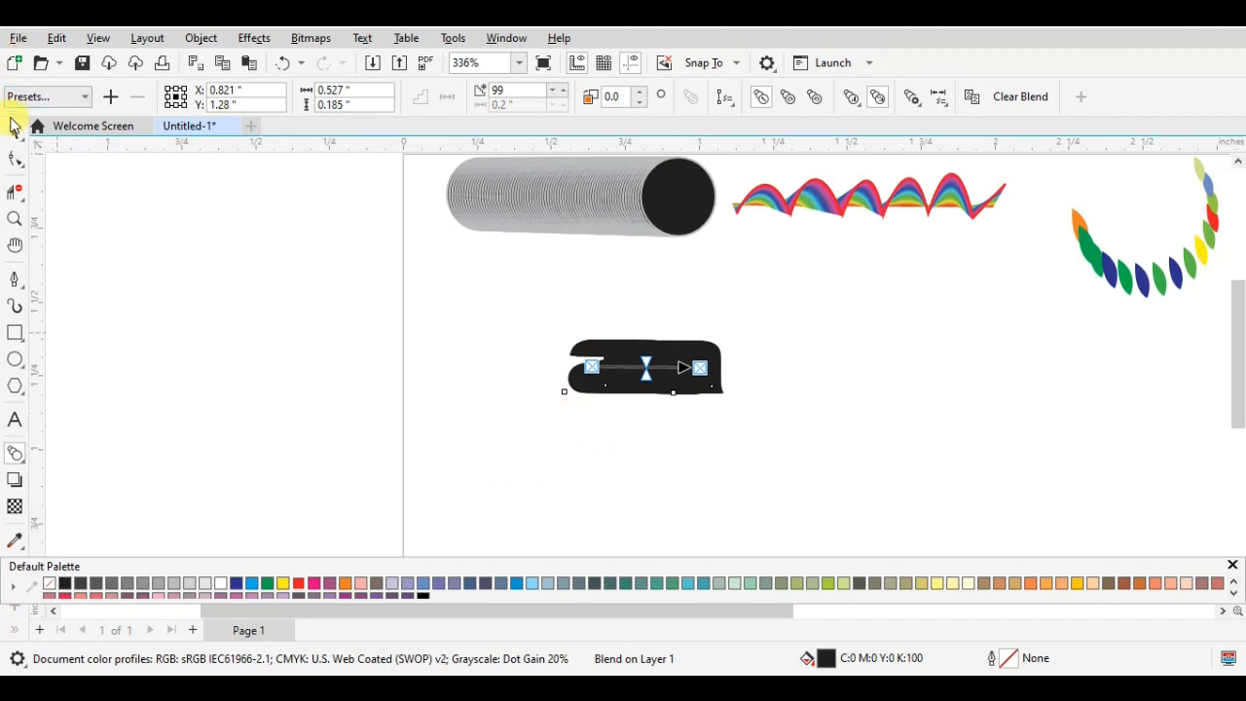
pyautogui.click(12, 128)
pyautogui.click(396, 389)
# - Give the blend's end letter a red fill (C0 M100 Y100 K0) and yellow outline, and move the blend across the page's left edge
pyautogui.click(716, 380)
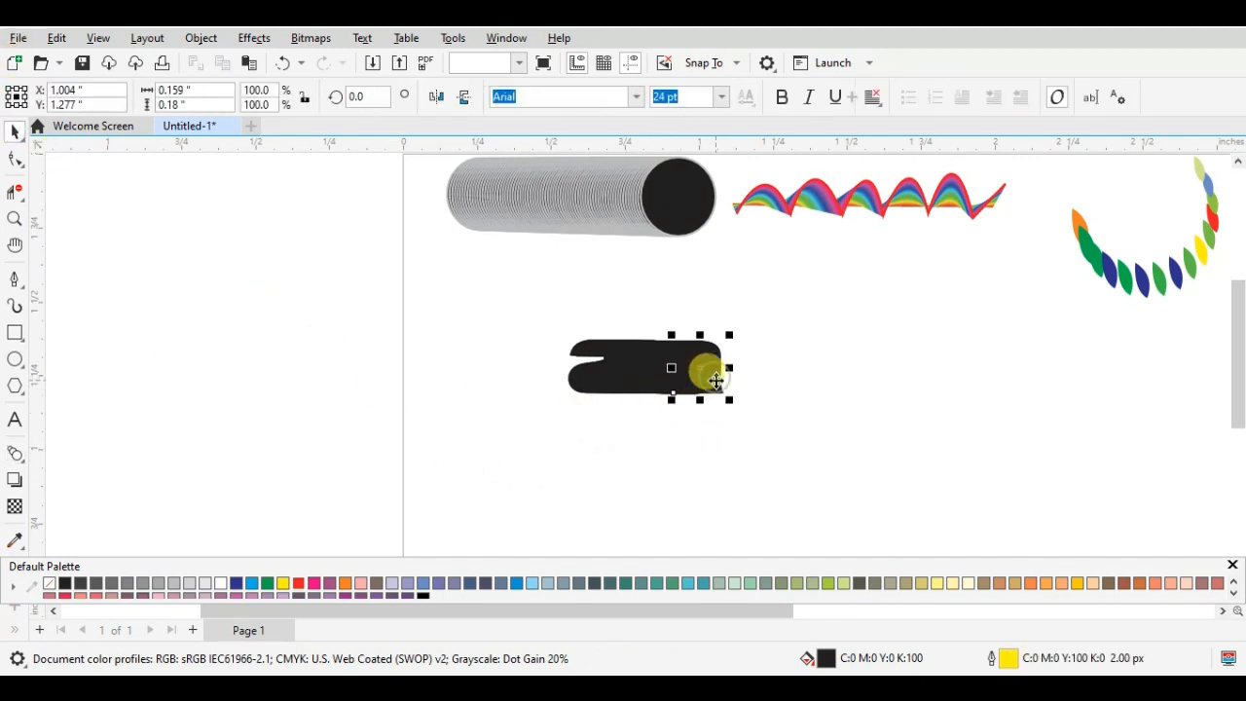
pyautogui.click(302, 584)
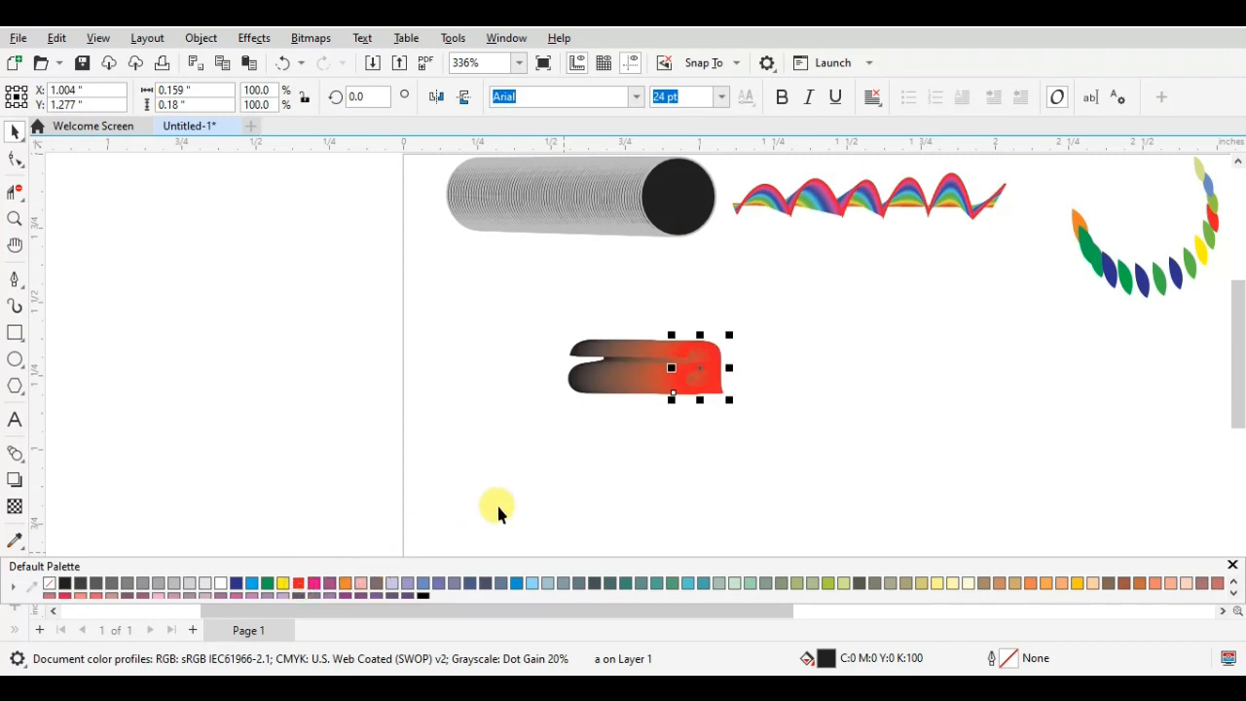
pyautogui.rightClick(283, 585)
pyautogui.click(540, 526)
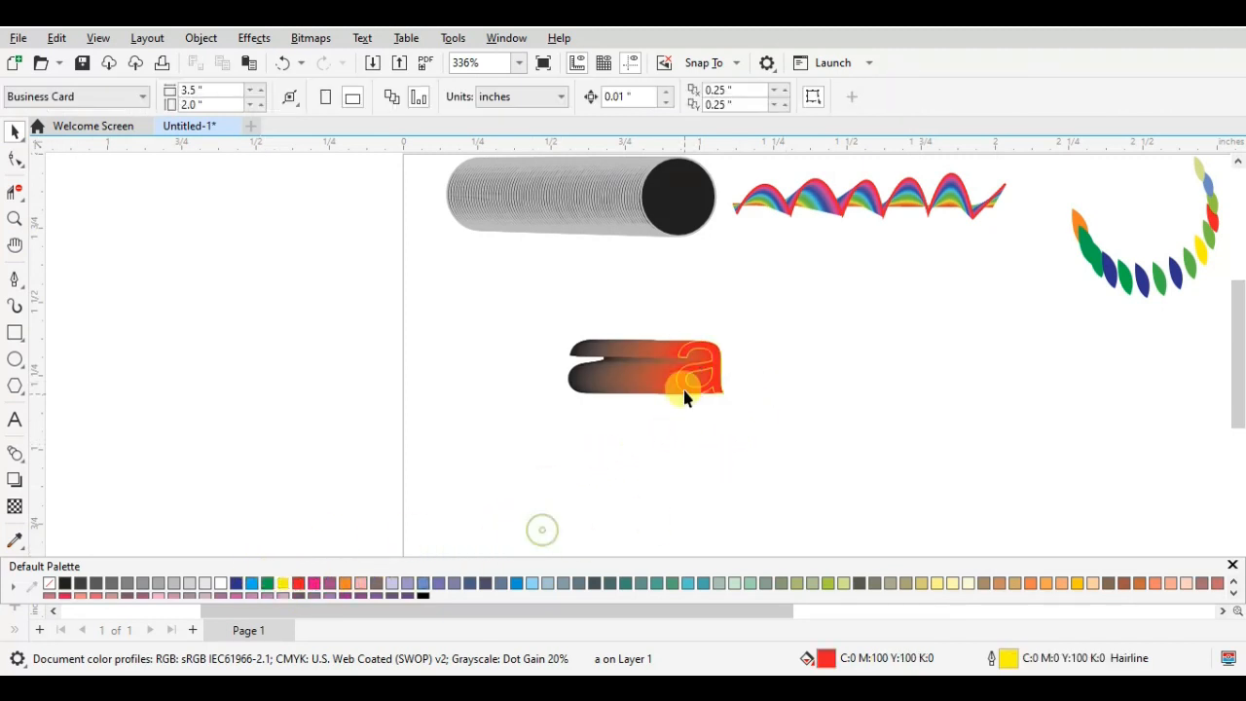
pyautogui.moveTo(699, 368); pyautogui.dragTo(471, 429)
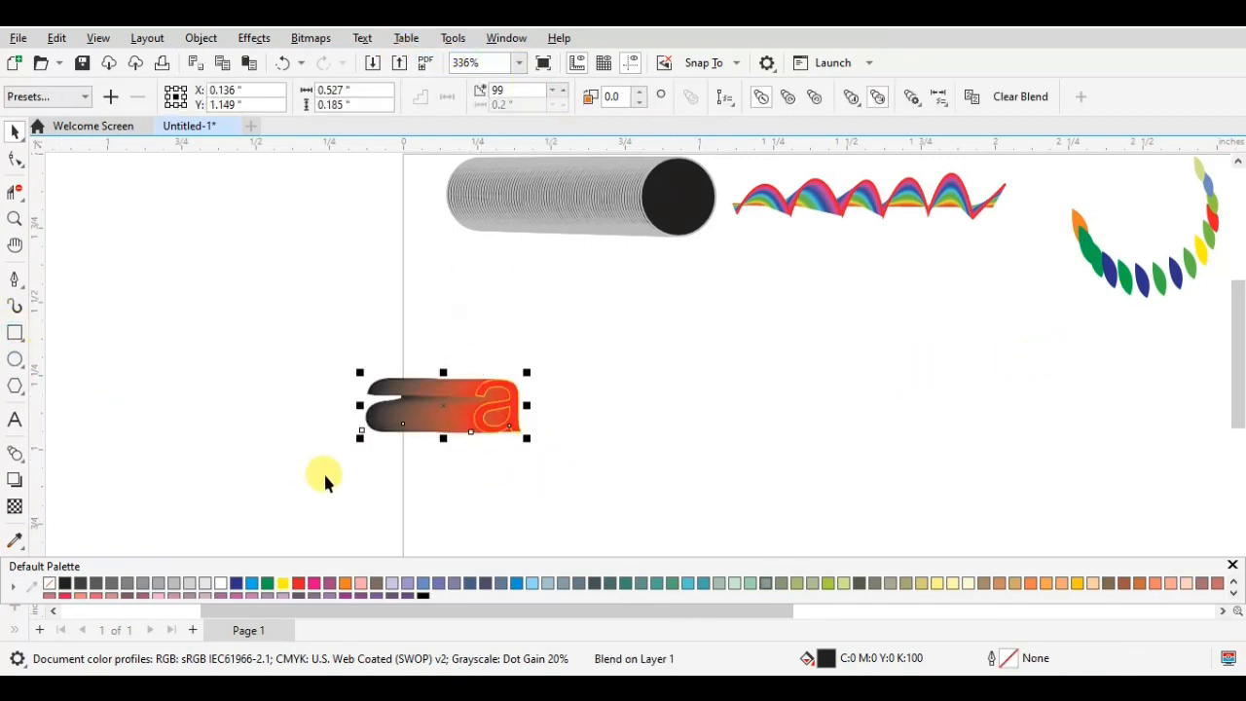
# - Draw a circle about 0.477 by 0.474 inches below the rainbow wave and remove its fill, leaving the yellow outline
pyautogui.press('z')
pyautogui.click(16, 360)
pyautogui.moveTo(752, 322); pyautogui.dragTo(896, 465)
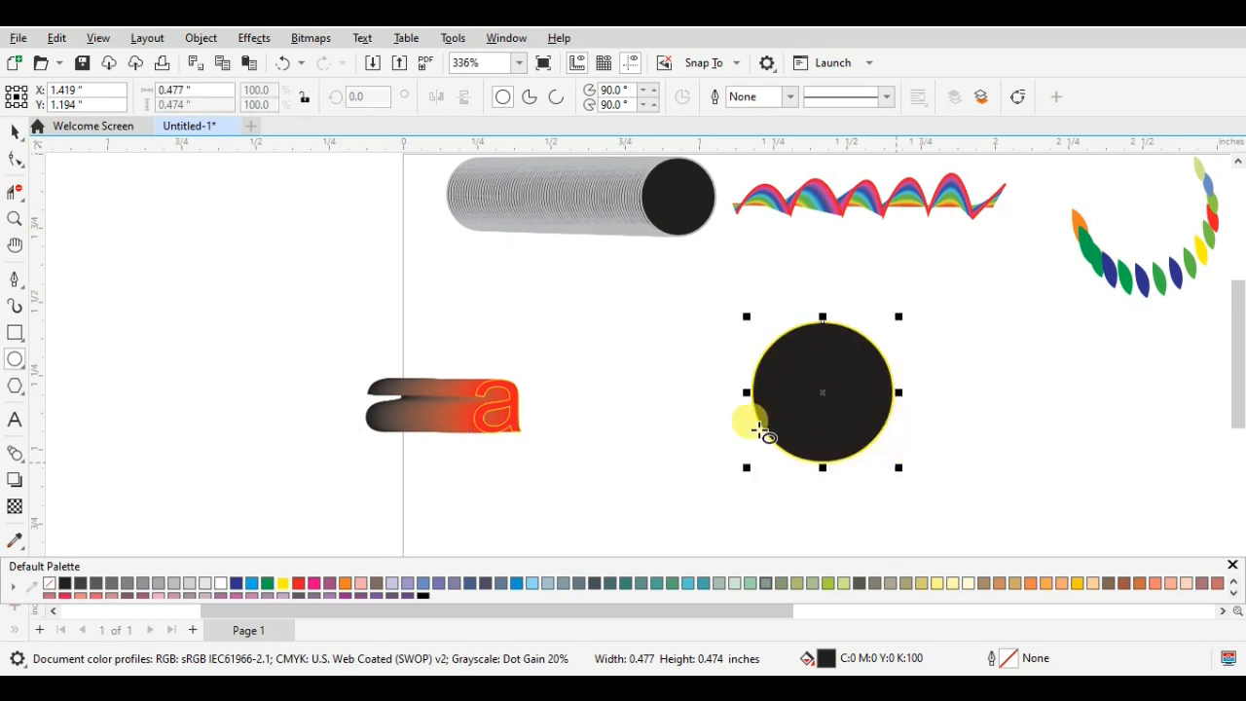
pyautogui.click(48, 583)
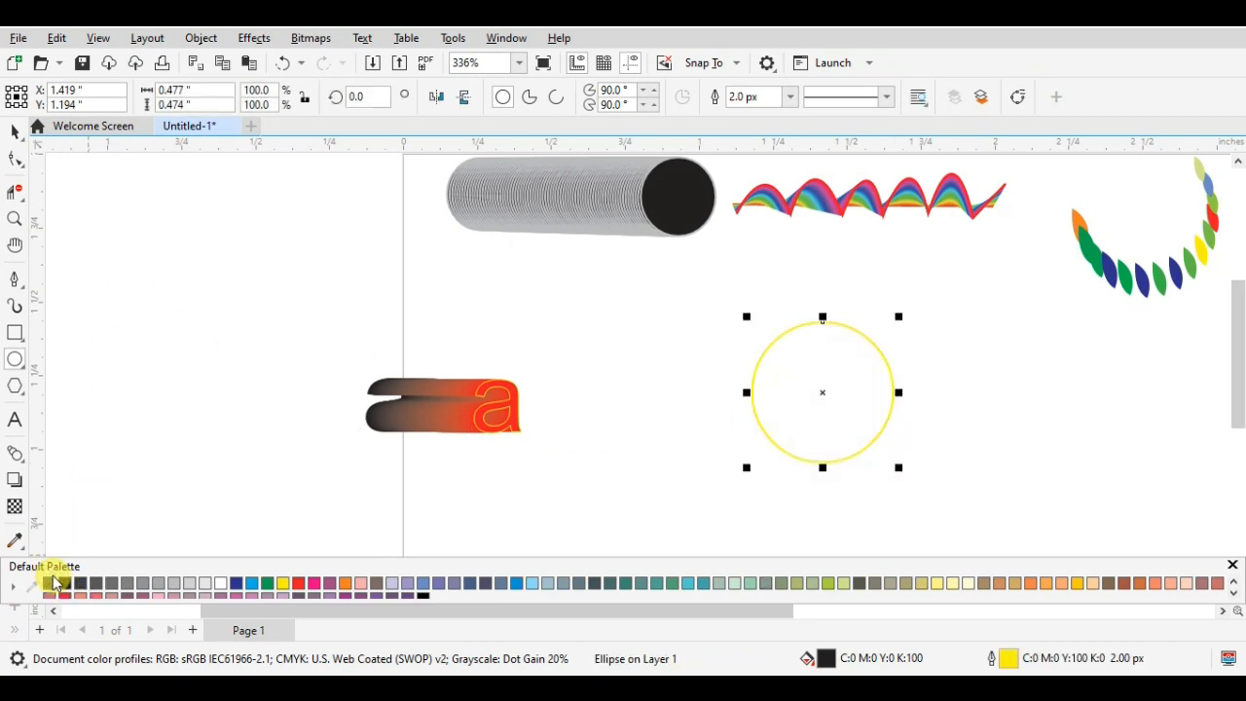
pyautogui.click(18, 136)
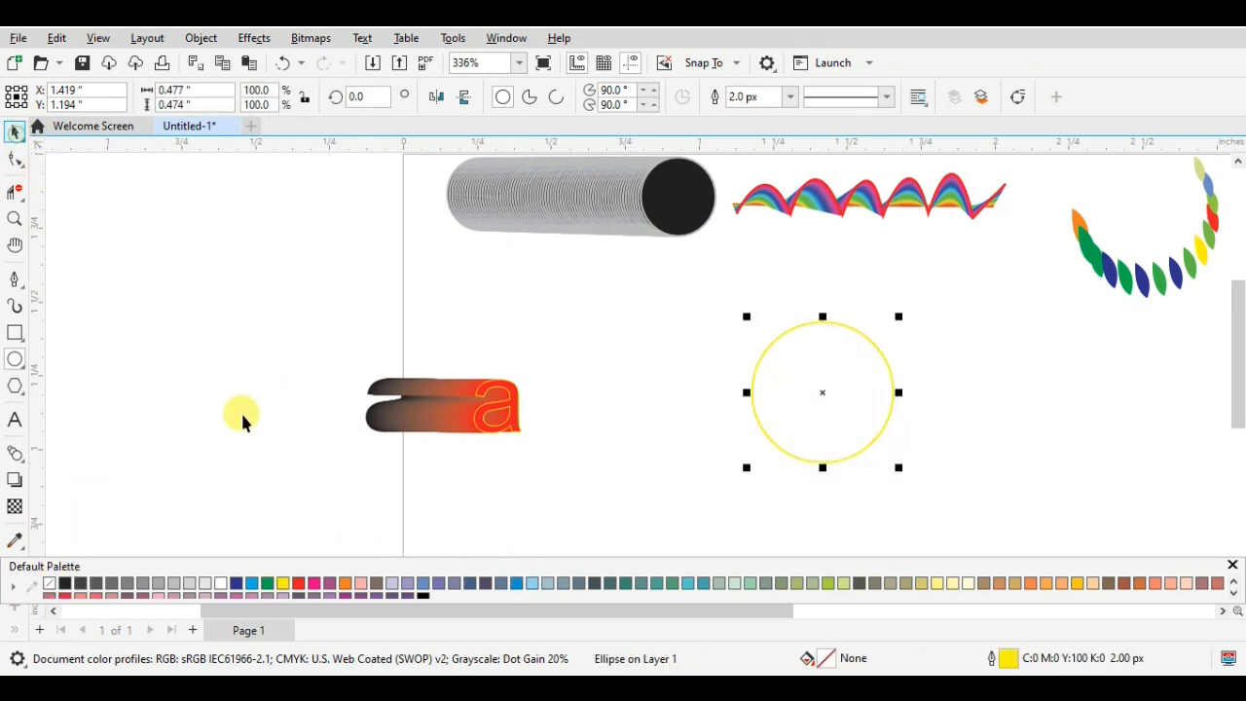
# - Try to fit the letter blend to the yellow circle as its new path, and undo it
pyautogui.click(175, 446)
pyautogui.click(442, 408)
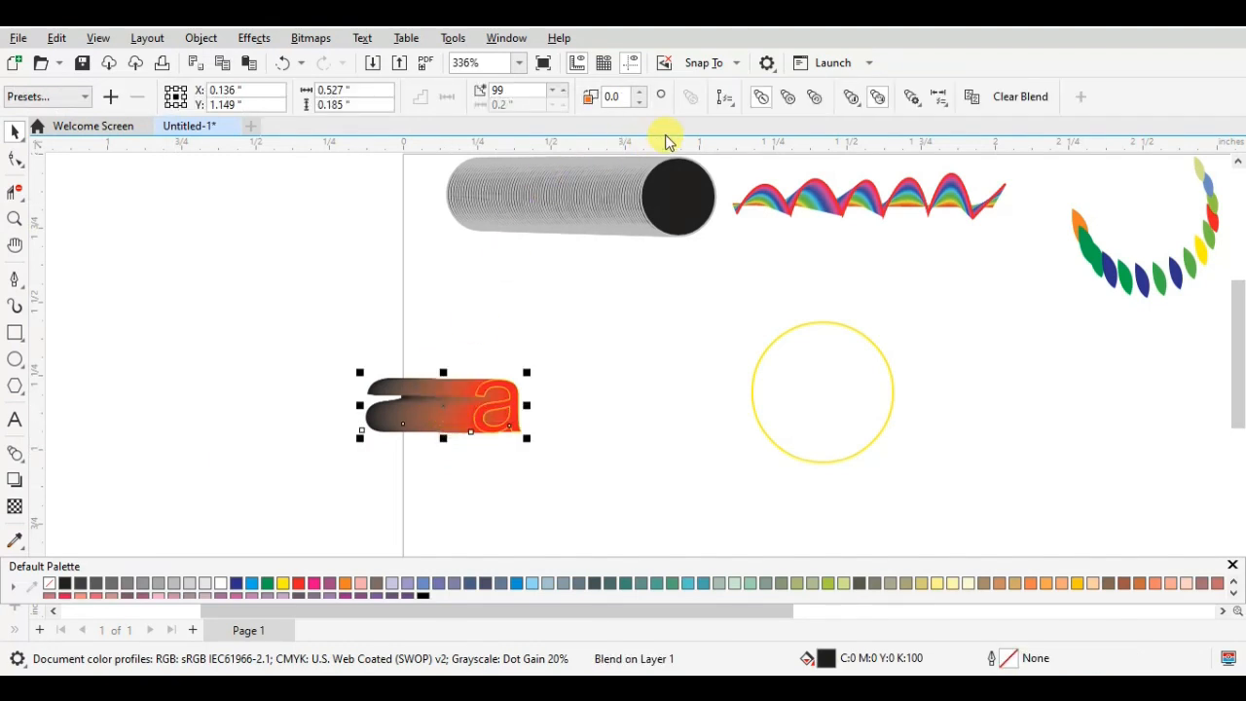
pyautogui.click(732, 108)
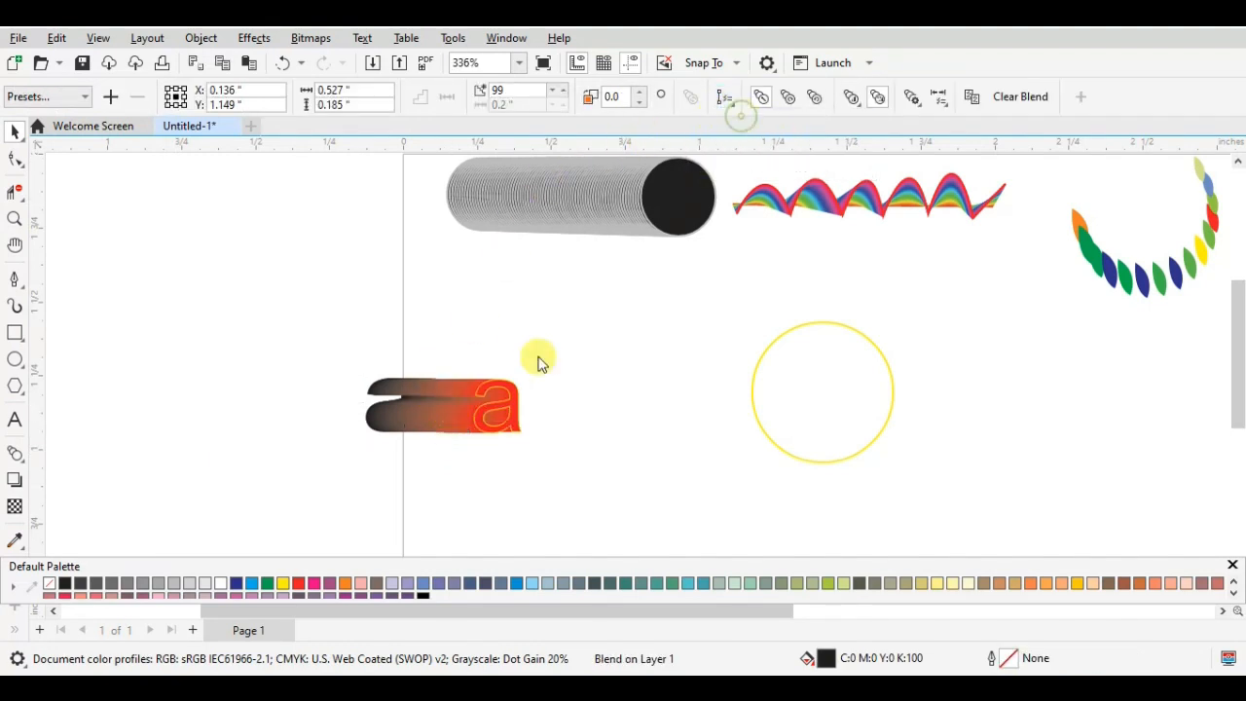
pyautogui.click(782, 334)
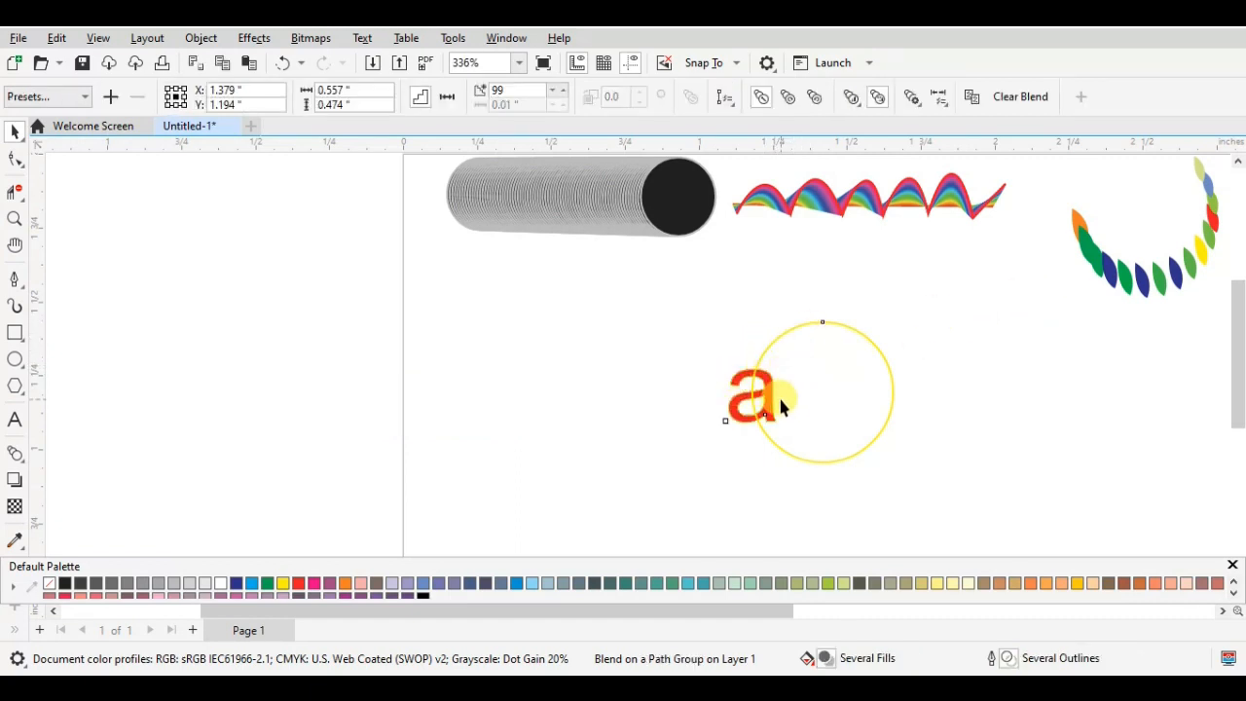
pyautogui.hotkey('ctrl', 'z')
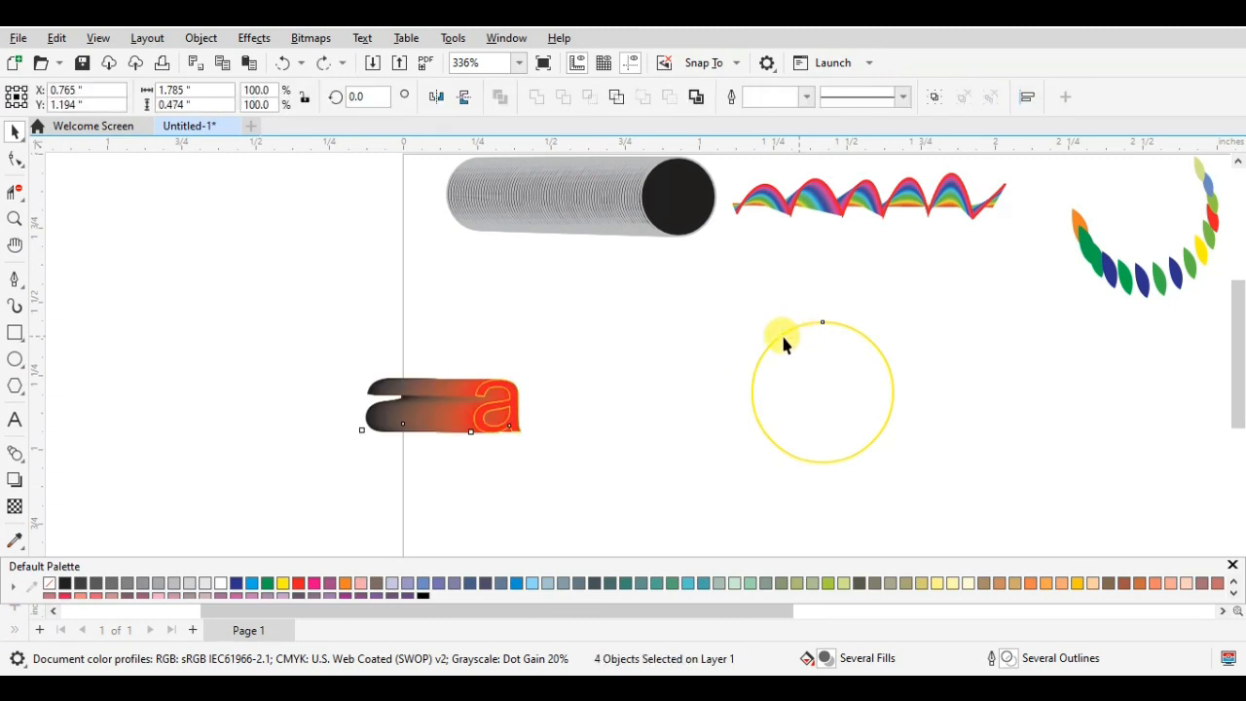
# - Try again to fit the letter blend to the yellow circle from its place across the page's left edge
pyautogui.click(687, 173)
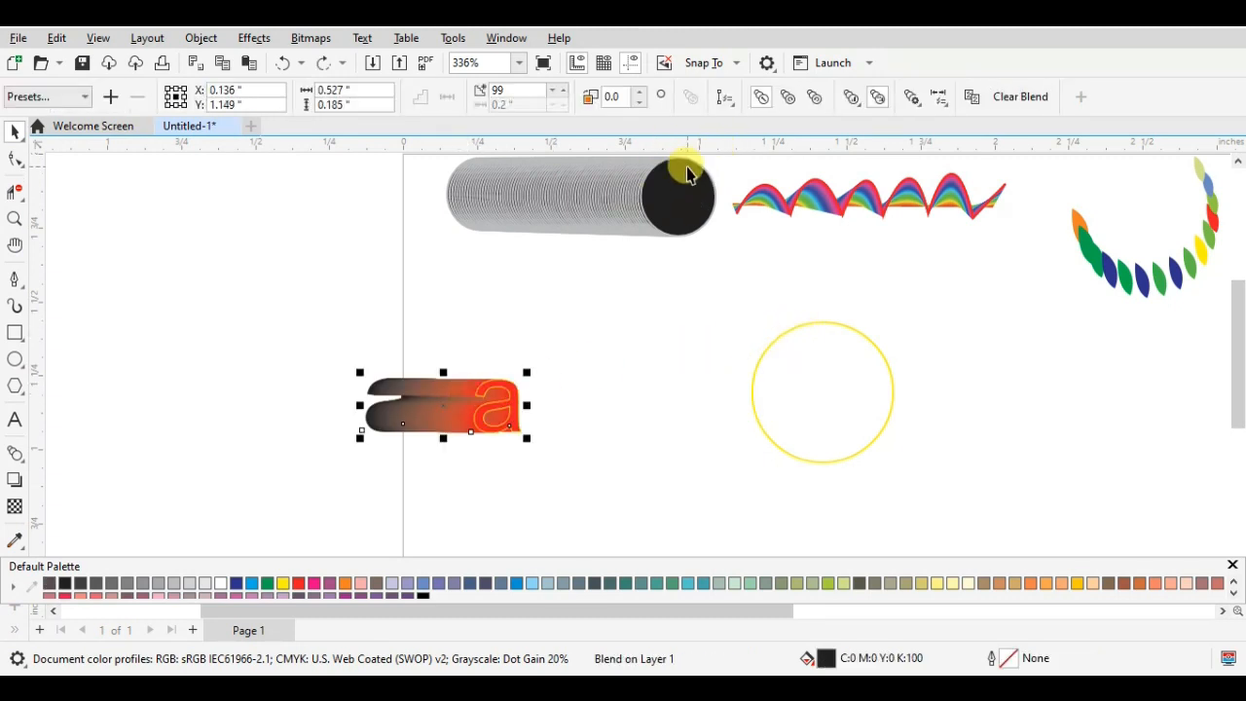
pyautogui.click(735, 109)
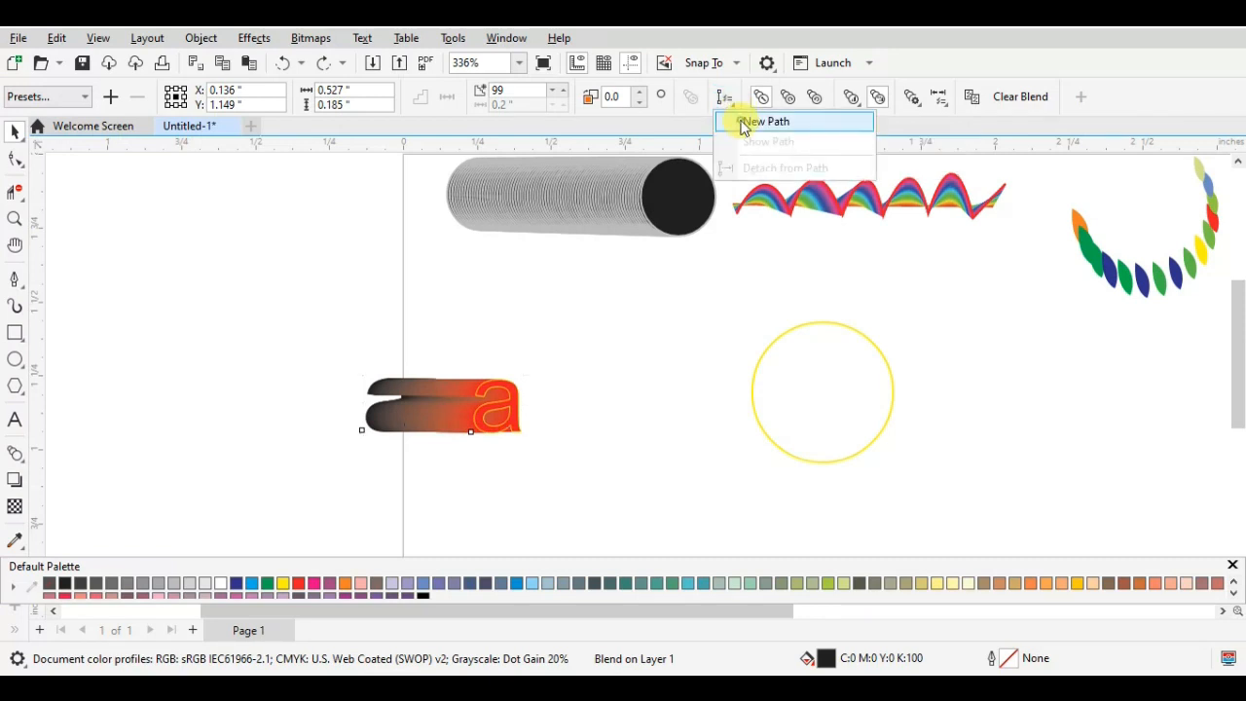
pyautogui.click(751, 119)
pyautogui.click(801, 322)
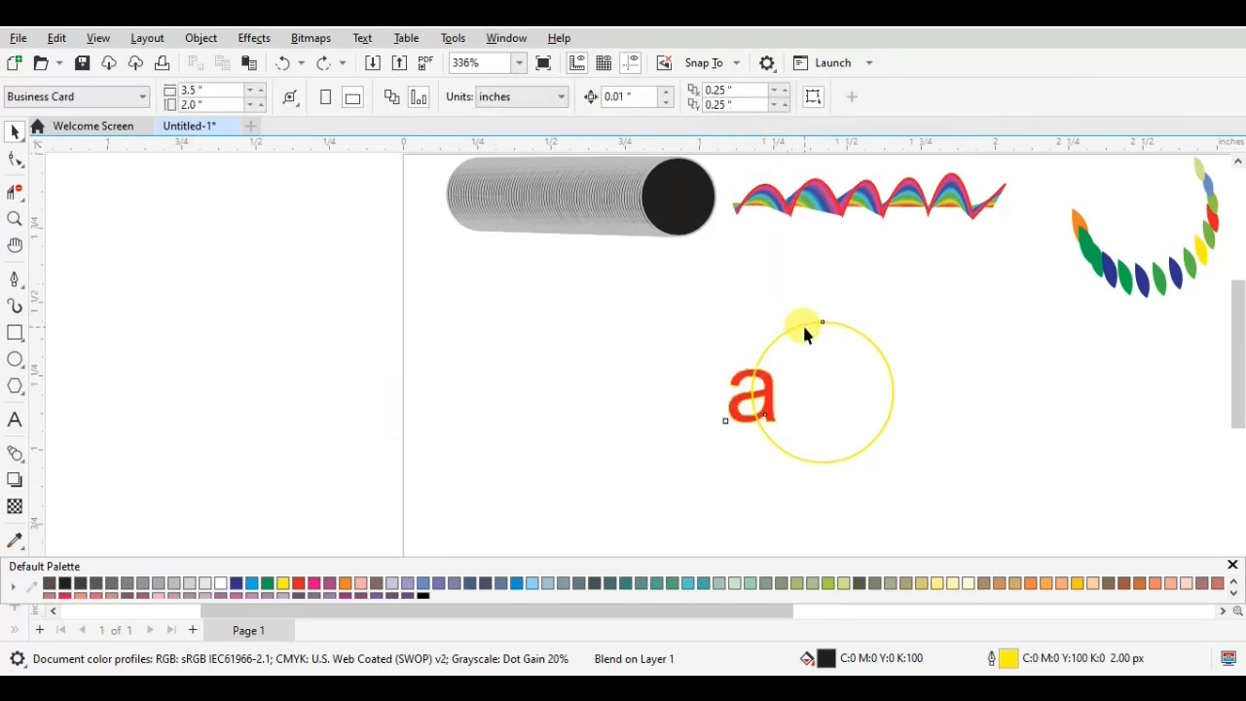
pyautogui.scroll(1, 776, 420)
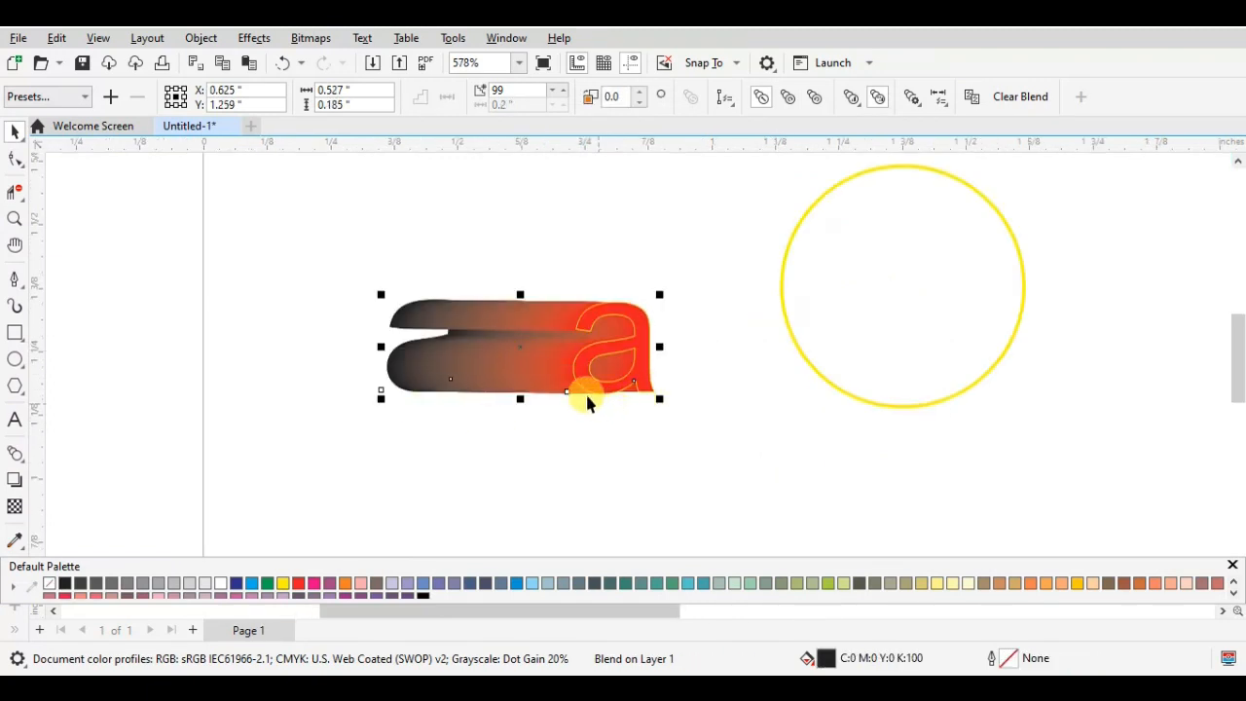
# - Fit the letter blend, placed closer to the yellow circle, to that circle as its new path
pyautogui.click(725, 98)
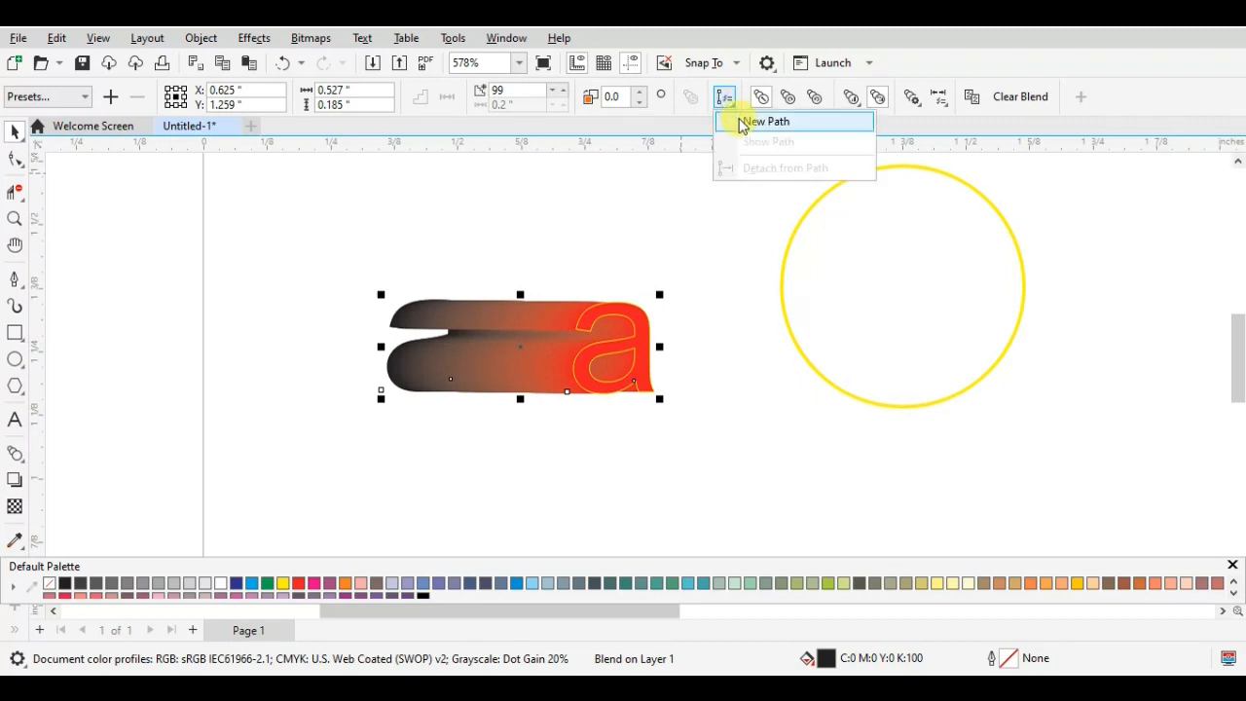
pyautogui.click(739, 120)
pyautogui.click(798, 206)
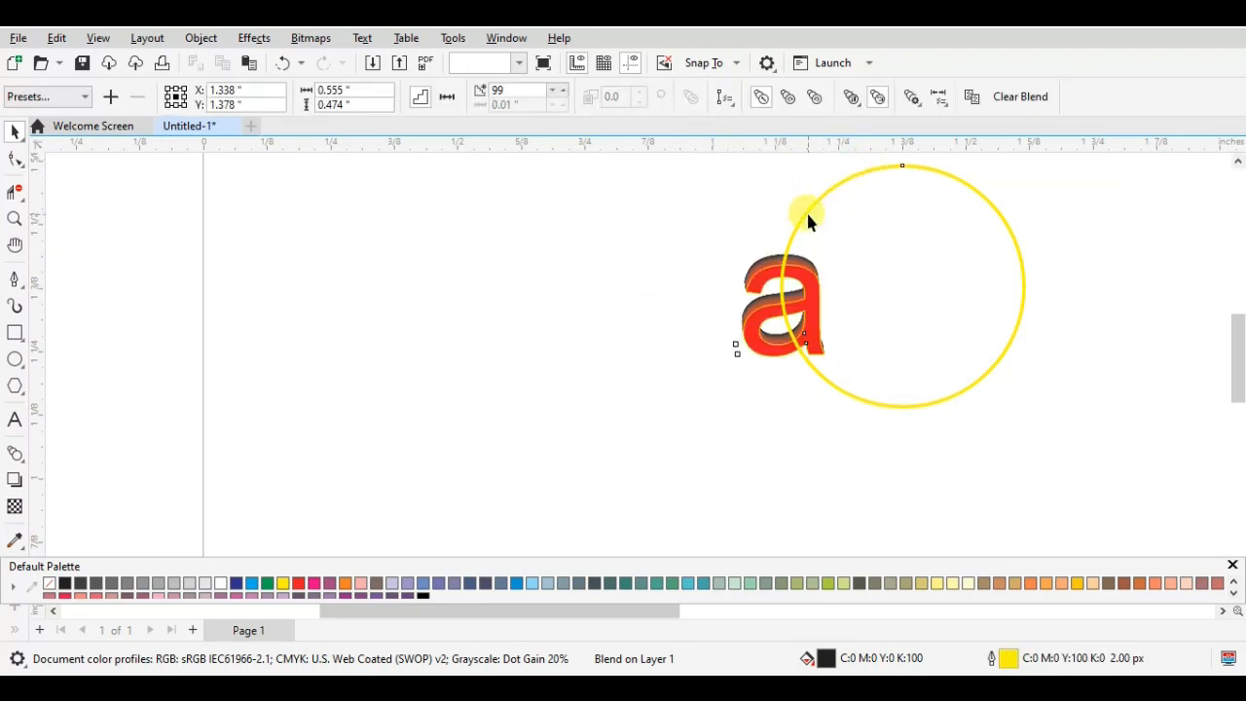
pyautogui.scroll(2, 886, 295)
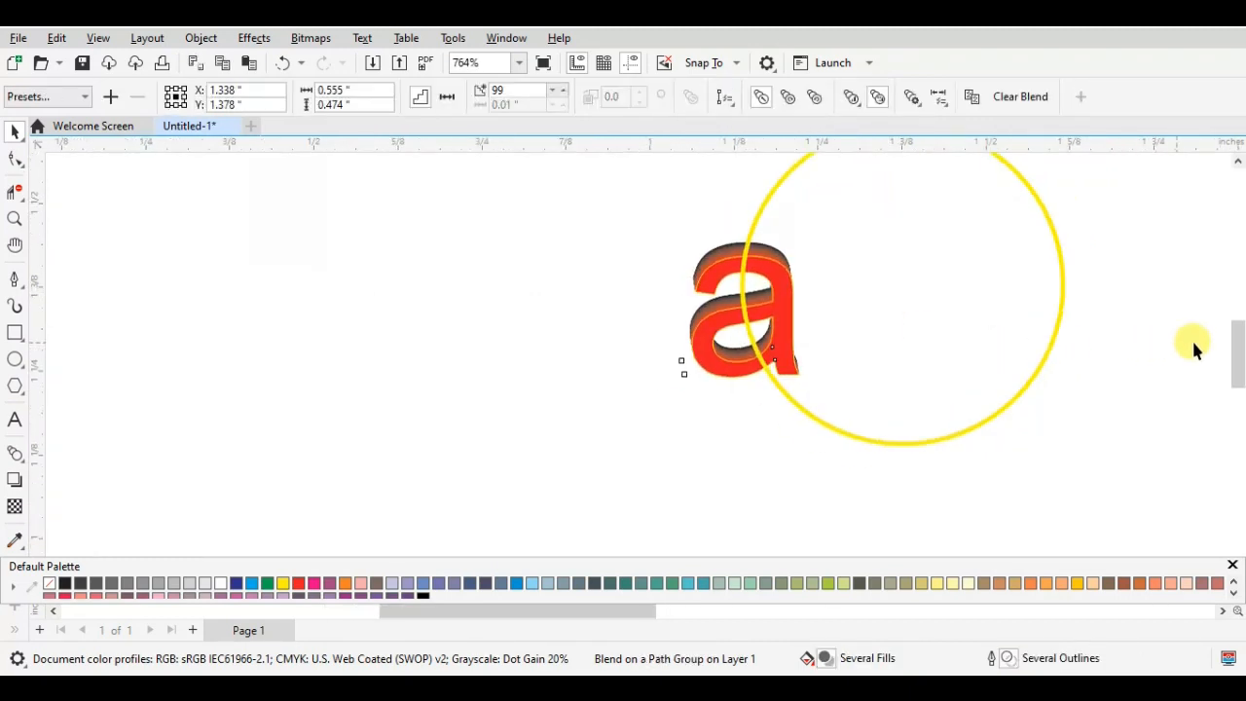
pyautogui.moveTo(1239, 366); pyautogui.dragTo(1240, 362)
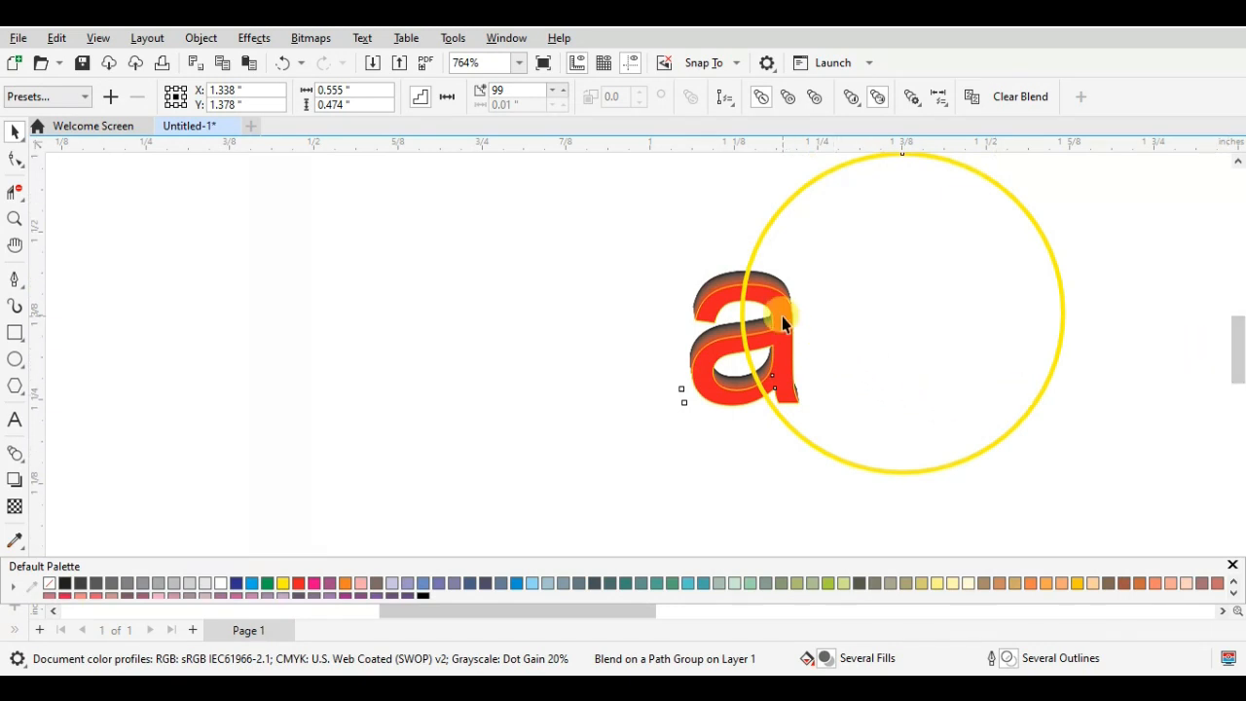
# - Move the blend's red end letter along the circle to its upper edge, at about X 1.348, Y 1.62 inches
pyautogui.moveTo(783, 324)
pyautogui.mouseDown()
pyautogui.moveTo(790, 265)
pyautogui.moveTo(905, 189)
pyautogui.moveTo(801, 324)
pyautogui.moveTo(798, 313)
pyautogui.mouseUp()
pyautogui.click(689, 396)
pyautogui.click(708, 382)
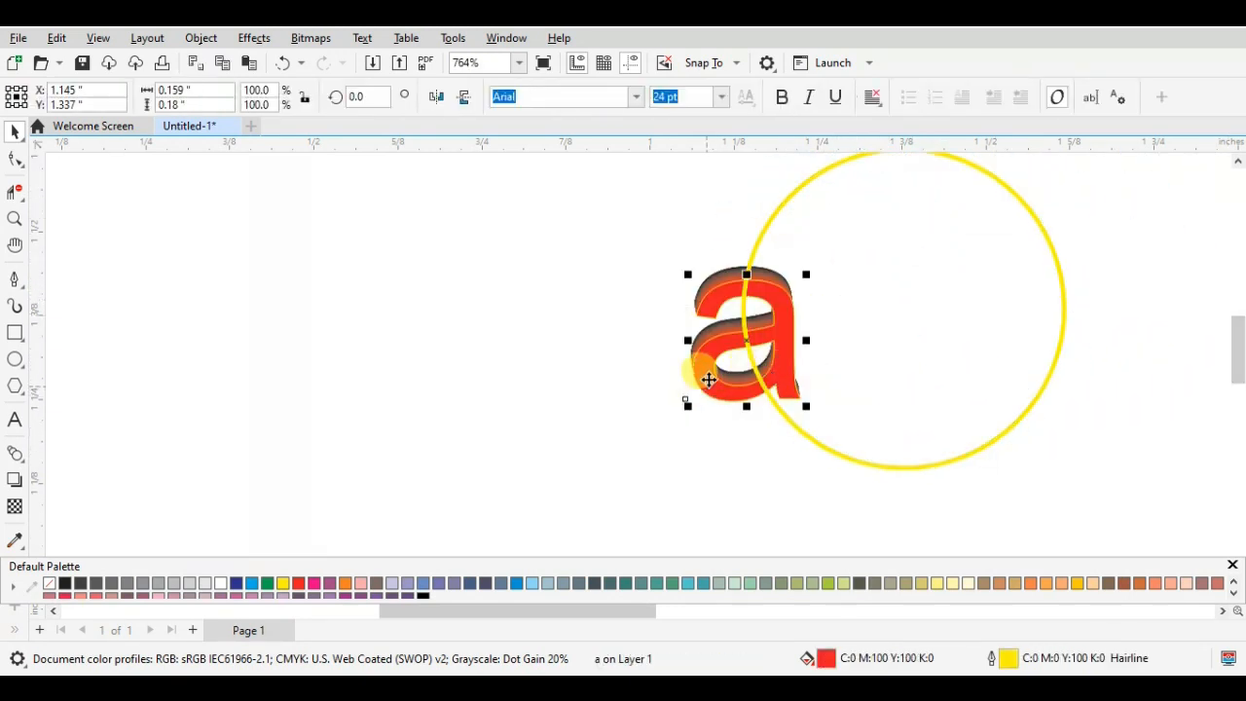
pyautogui.moveTo(731, 343); pyautogui.dragTo(848, 148)
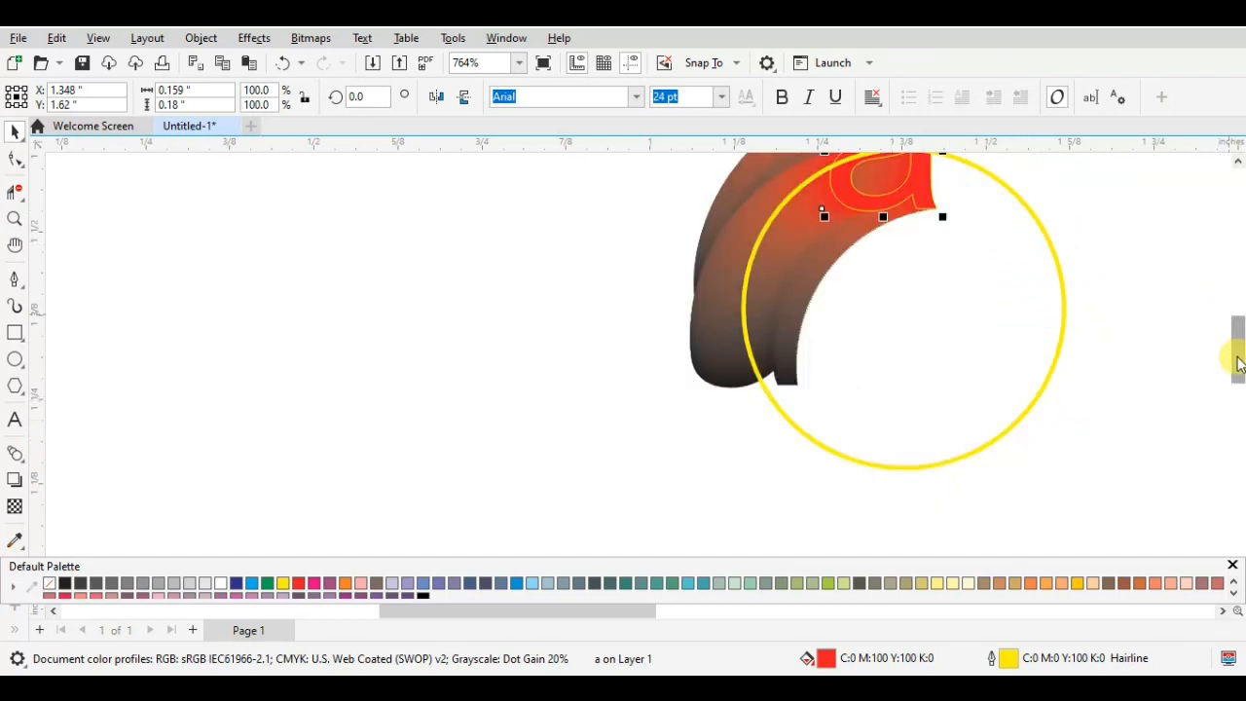
pyautogui.scroll(3, 1234, 346)
pyautogui.scroll(-2, 1234, 341)
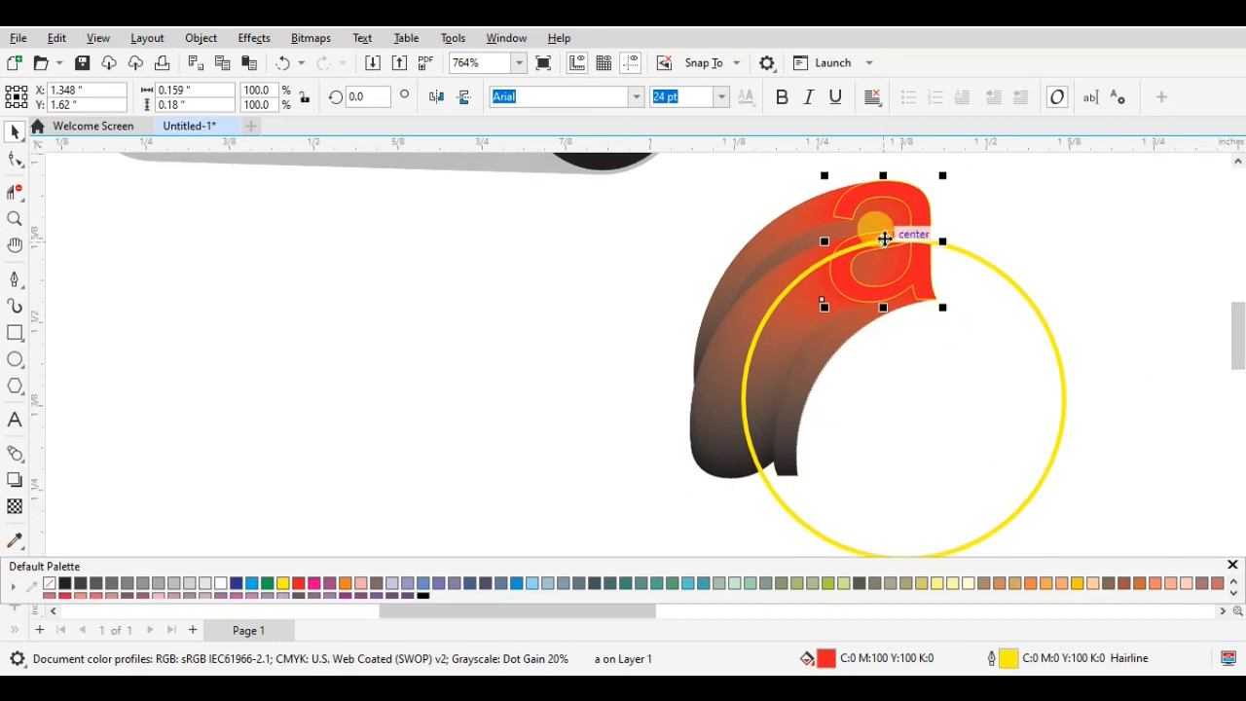
# - Move the red end letter to several spots on the circle's right side, and back to its left side at about X 1.153, Y 1.462 inches
pyautogui.moveTo(885, 237); pyautogui.dragTo(1039, 387)
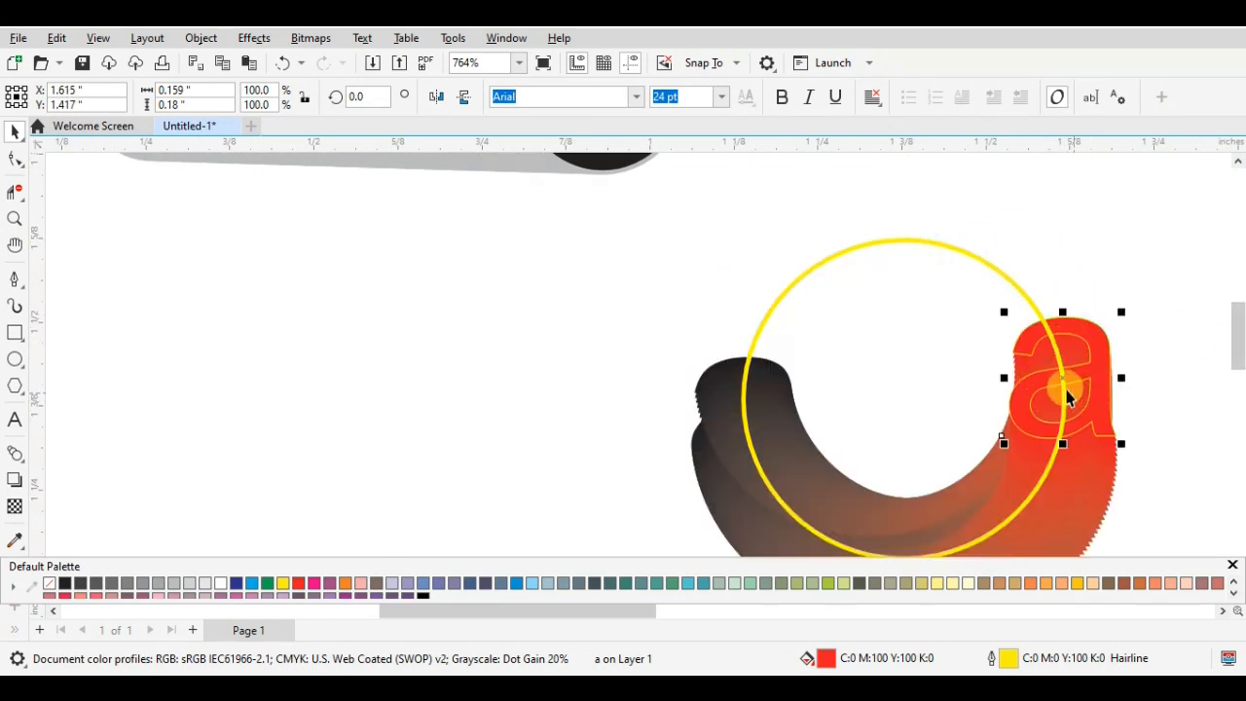
pyautogui.moveTo(1068, 395); pyautogui.dragTo(1141, 407)
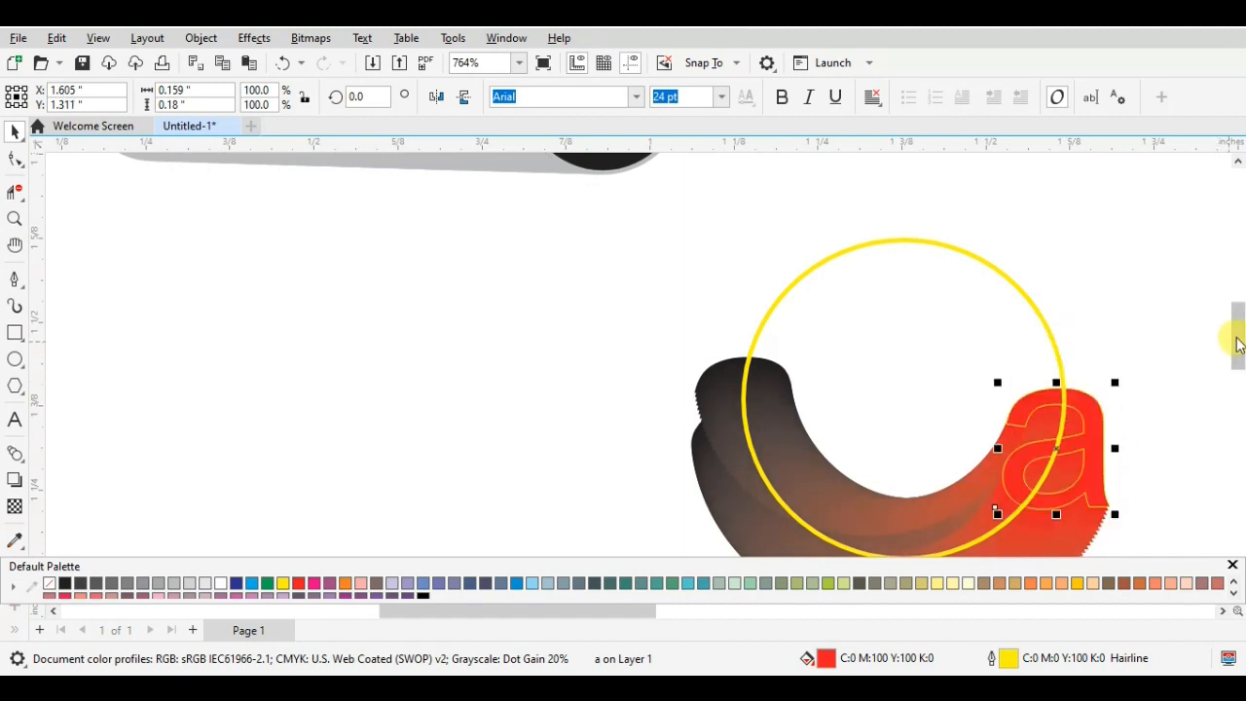
pyautogui.moveTo(1238, 342)
pyautogui.mouseDown()
pyautogui.moveTo(1232, 325)
pyautogui.moveTo(1235, 353)
pyautogui.mouseUp()
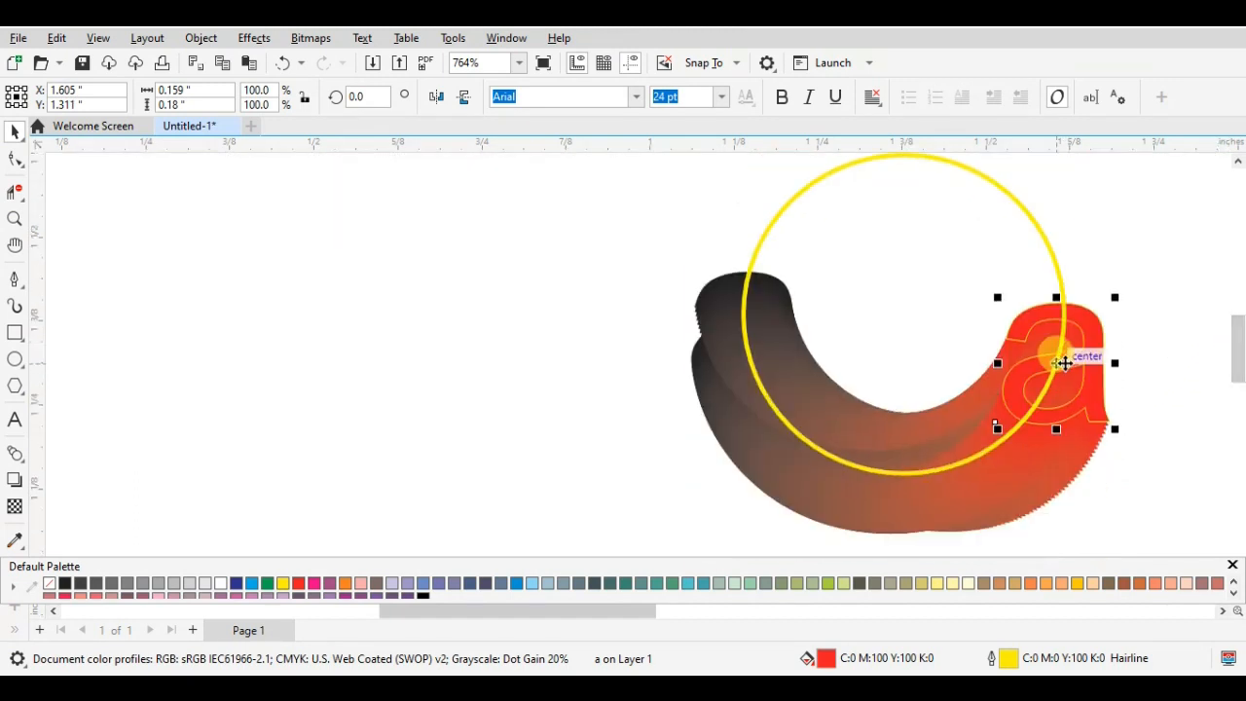
pyautogui.moveTo(1063, 362); pyautogui.dragTo(1057, 251)
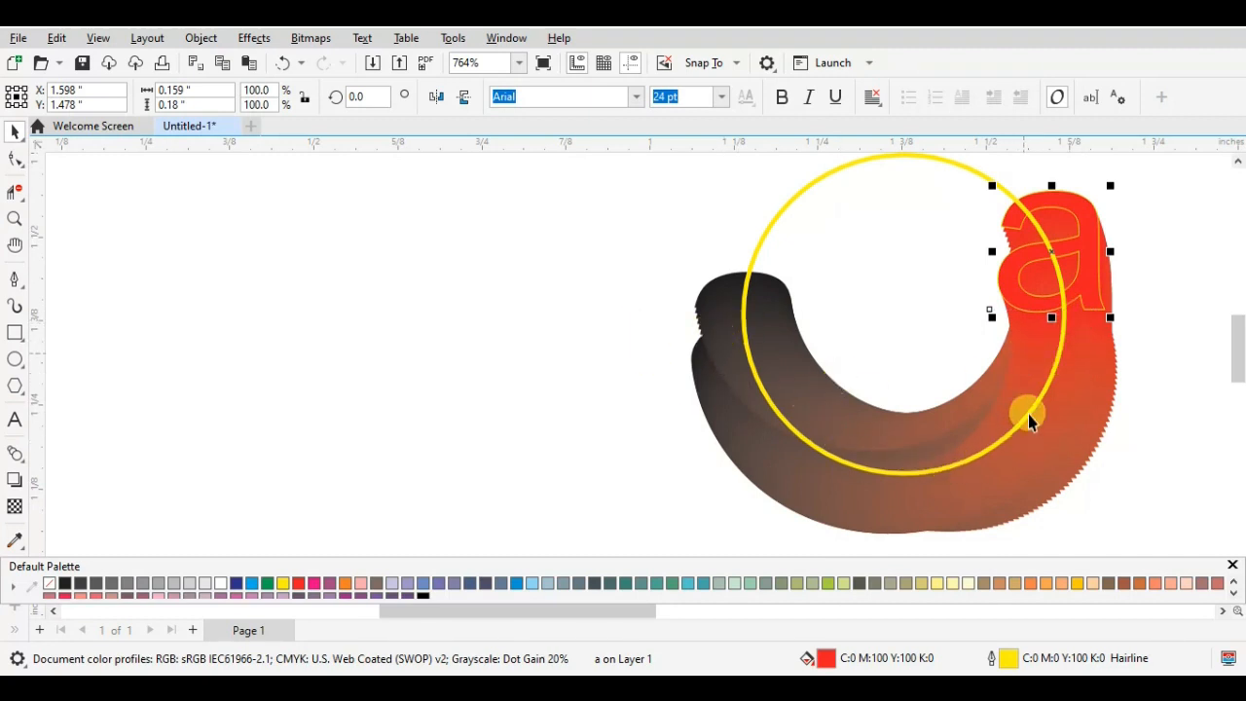
pyautogui.moveTo(1059, 253); pyautogui.dragTo(759, 263)
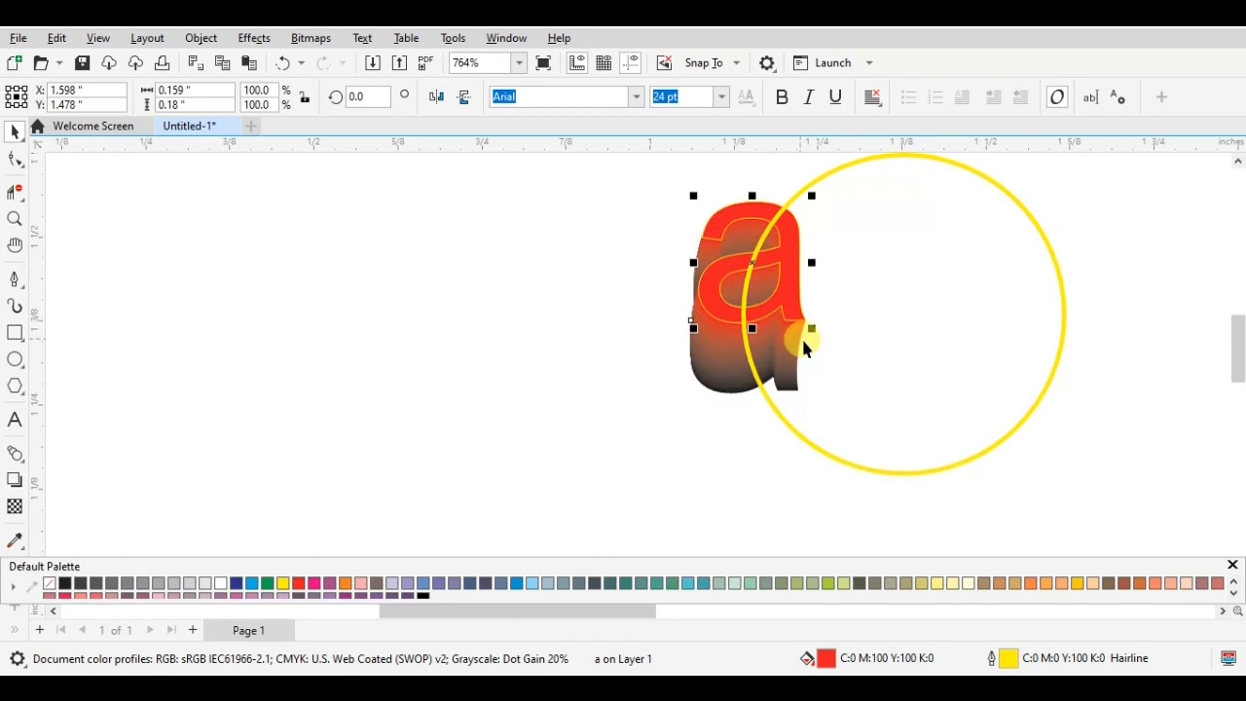
# - Try to select the blend's dark start letter on its own and move it along the circle
pyautogui.click(735, 394)
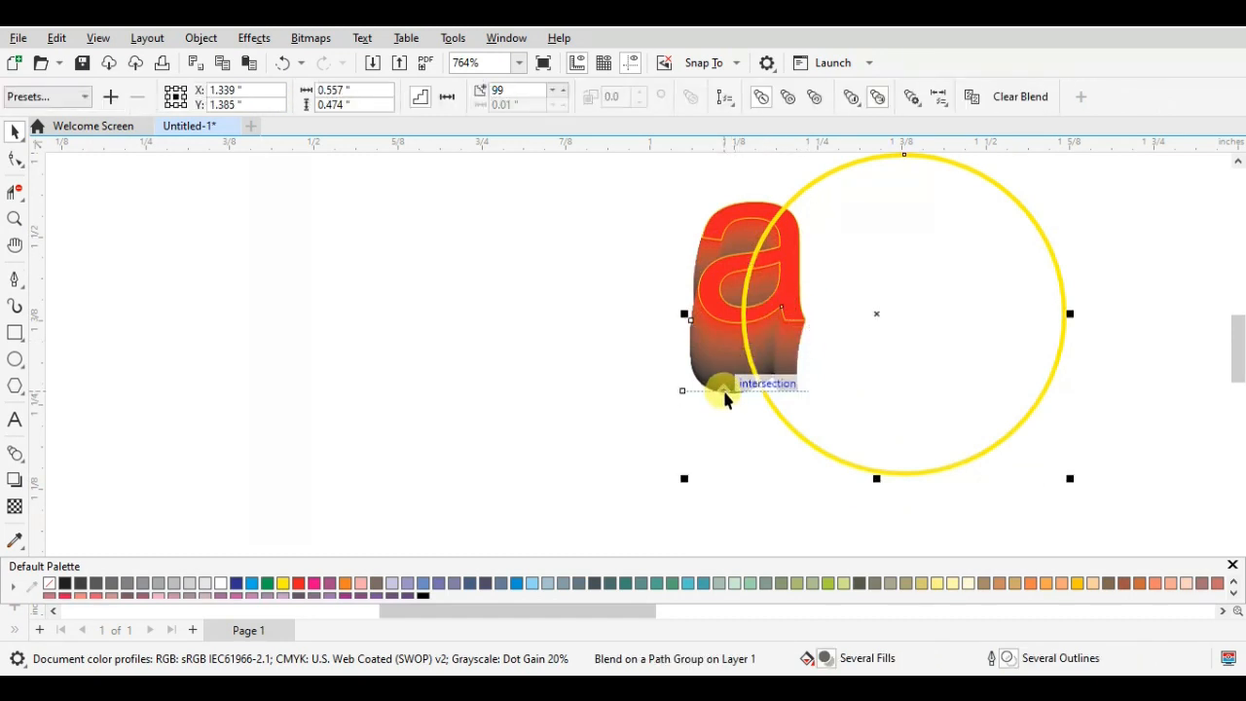
pyautogui.moveTo(704, 380); pyautogui.dragTo(711, 380)
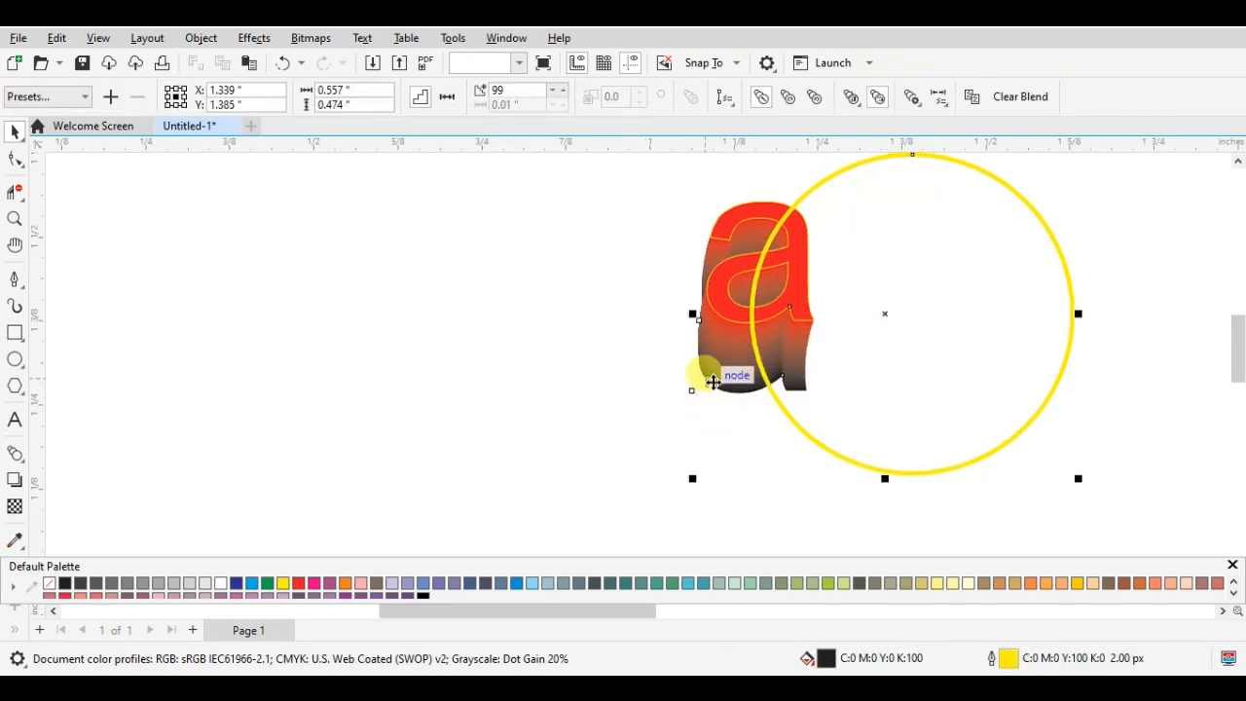
pyautogui.click(593, 405)
pyautogui.click(707, 395)
pyautogui.scroll(2, 707, 395)
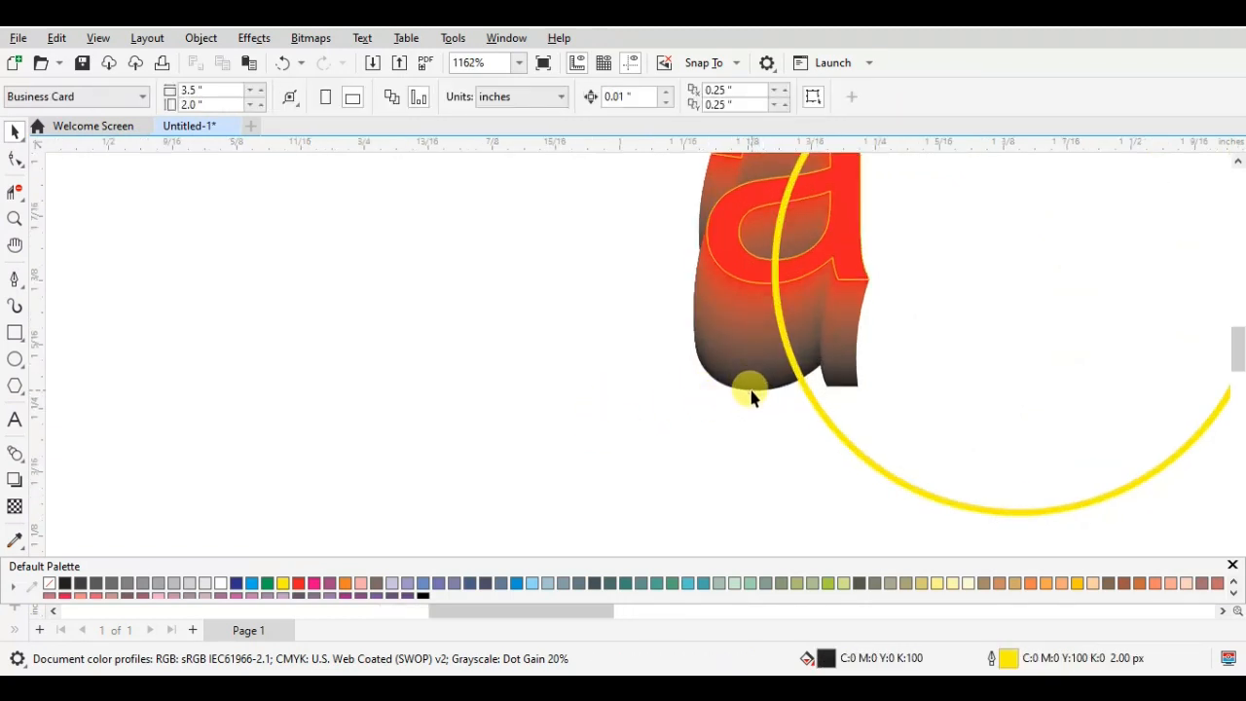
pyautogui.click(747, 393)
pyautogui.moveTo(756, 340); pyautogui.dragTo(753, 431)
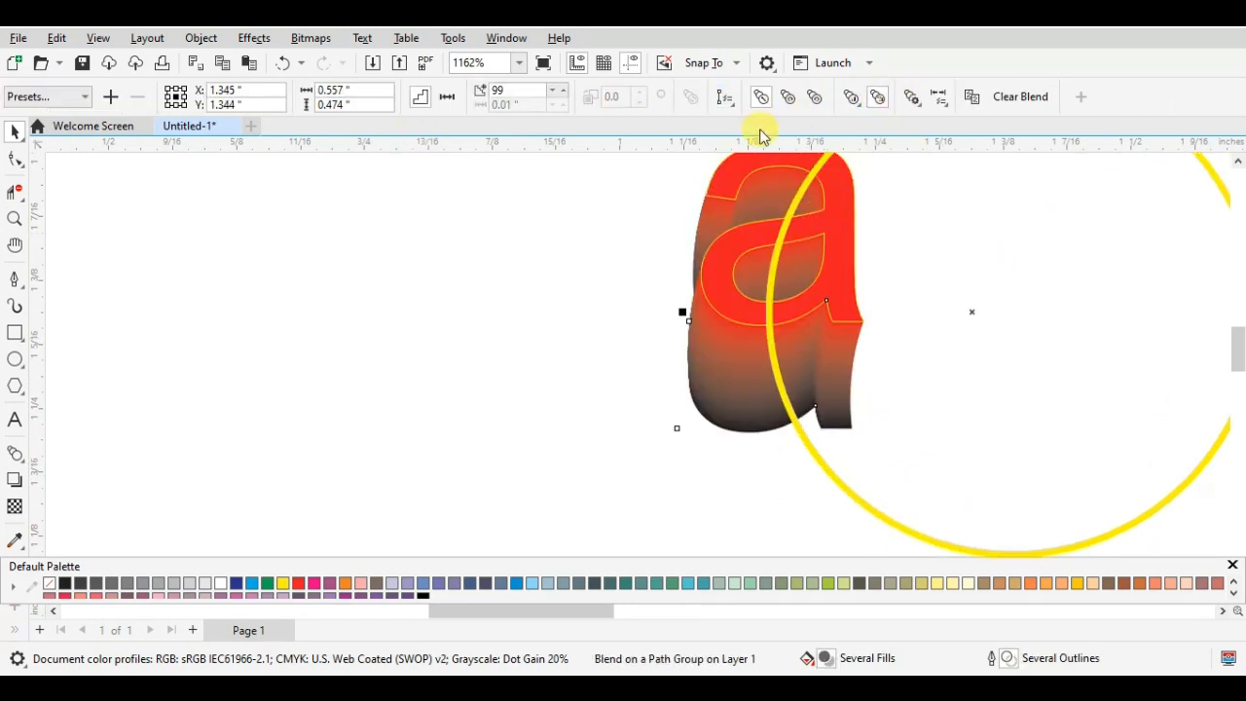
# - Use Show End to select the blend's end object, and try to move the dark lower letter separately
pyautogui.click(913, 100)
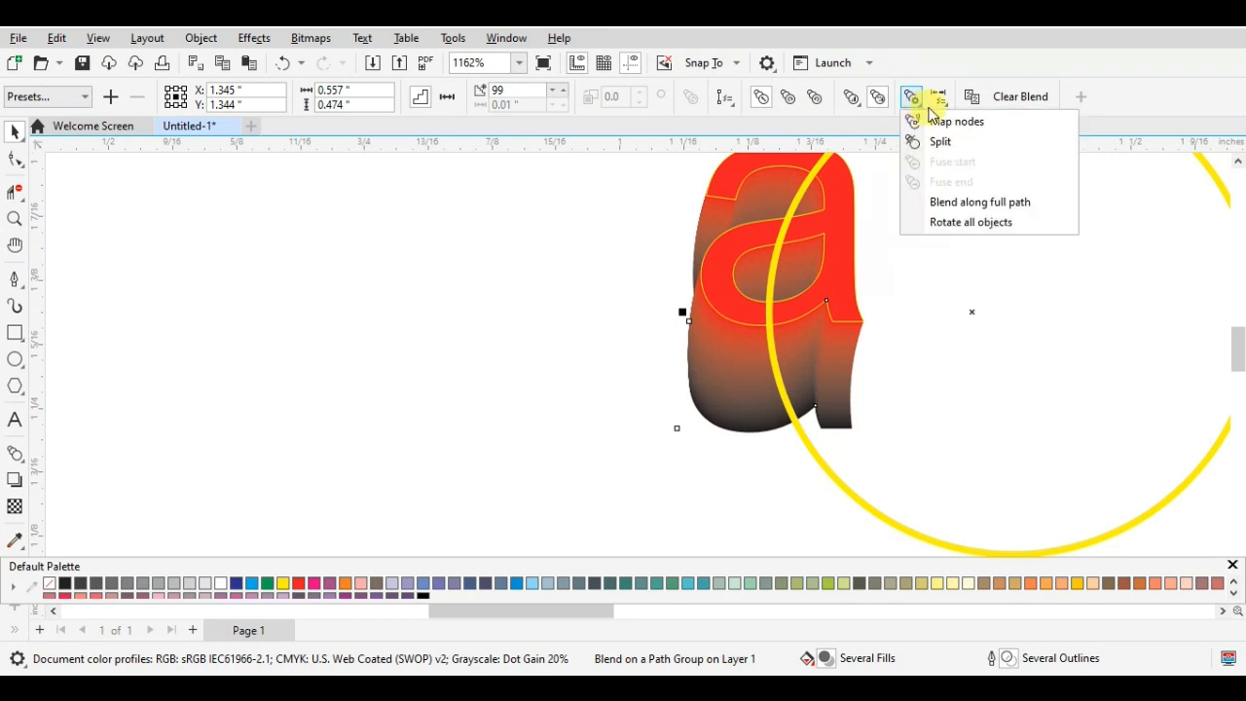
pyautogui.click(940, 102)
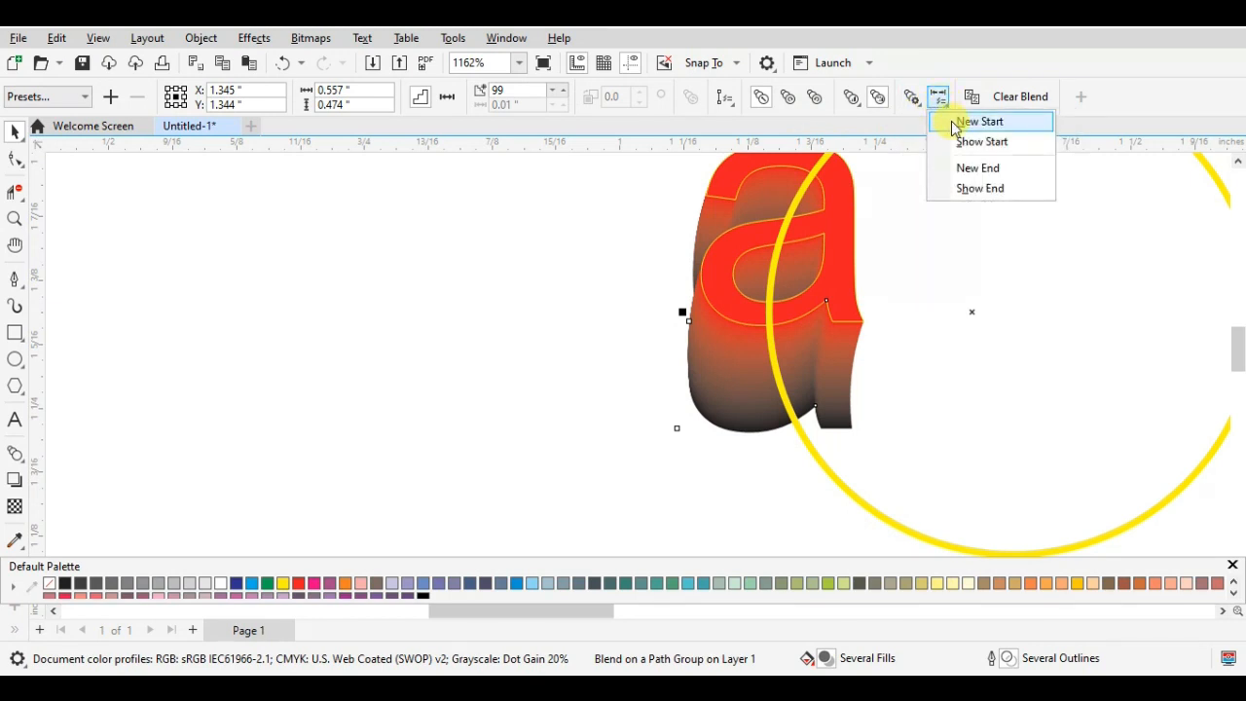
pyautogui.click(979, 188)
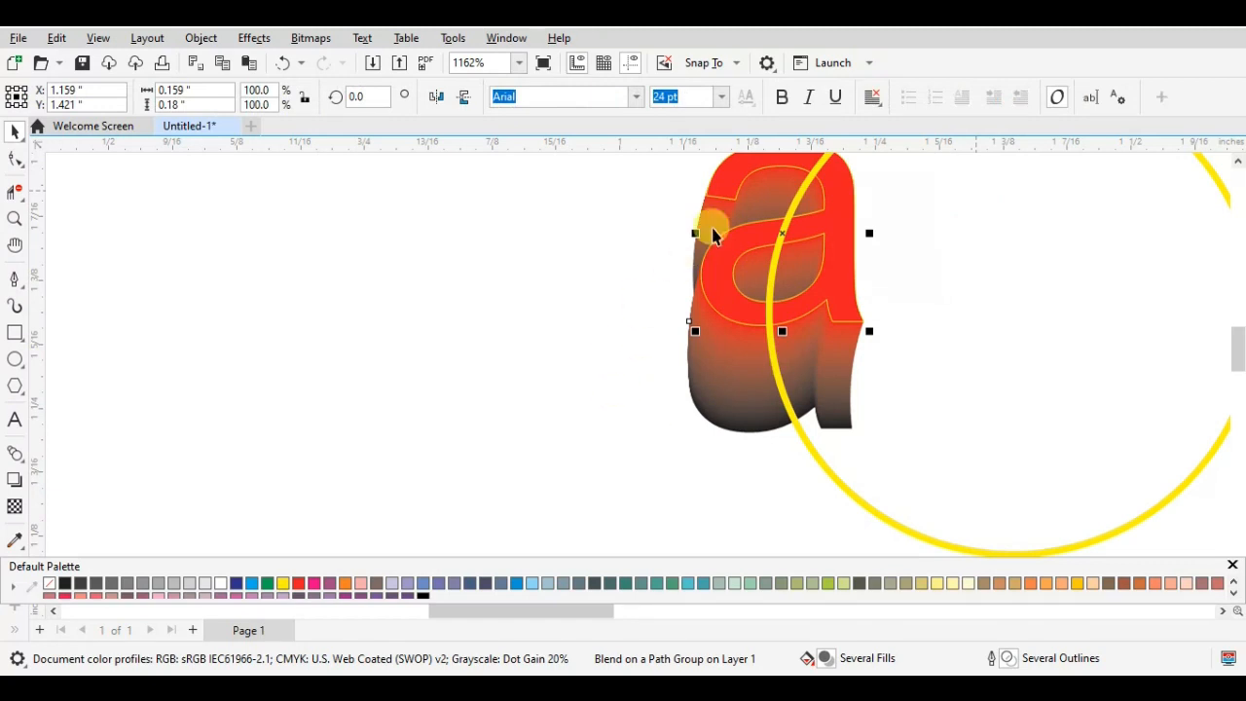
pyautogui.click(716, 429)
pyautogui.click(720, 424)
pyautogui.moveTo(741, 386); pyautogui.dragTo(862, 212)
pyautogui.click(678, 441)
pyautogui.click(750, 434)
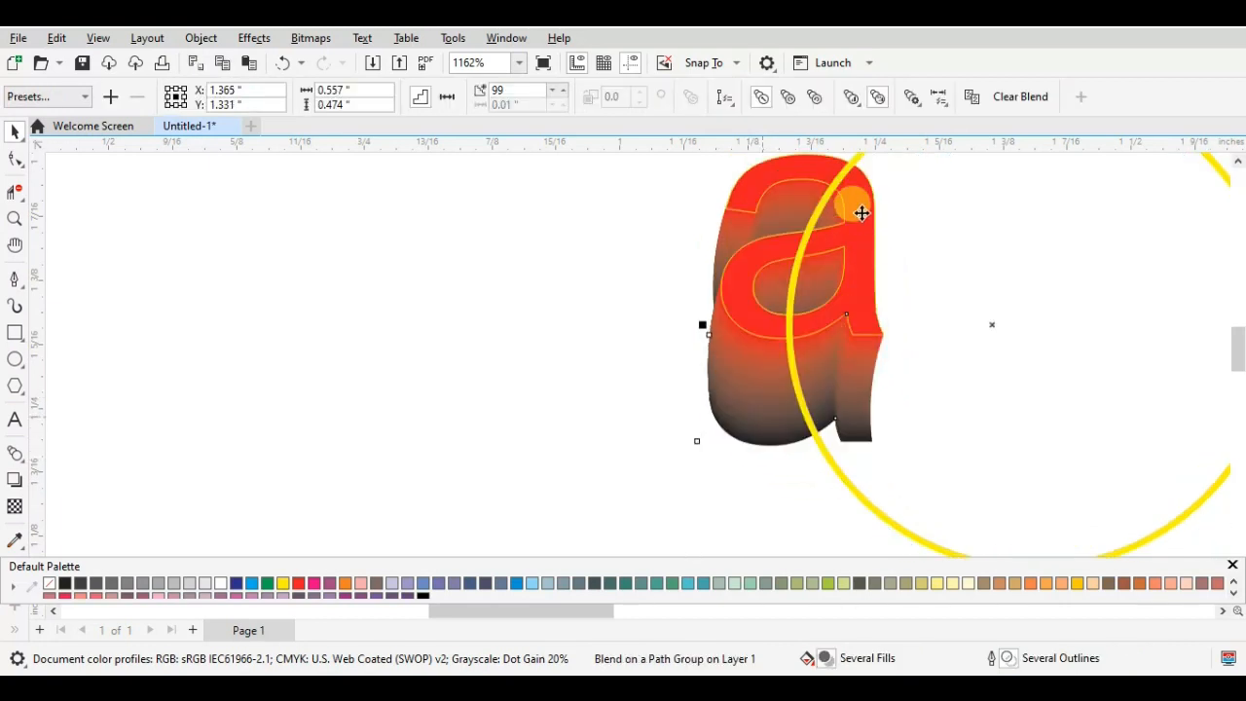
# - Try to assign a new end object to the blend, picking on the circle and the blended letters
pyautogui.click(945, 107)
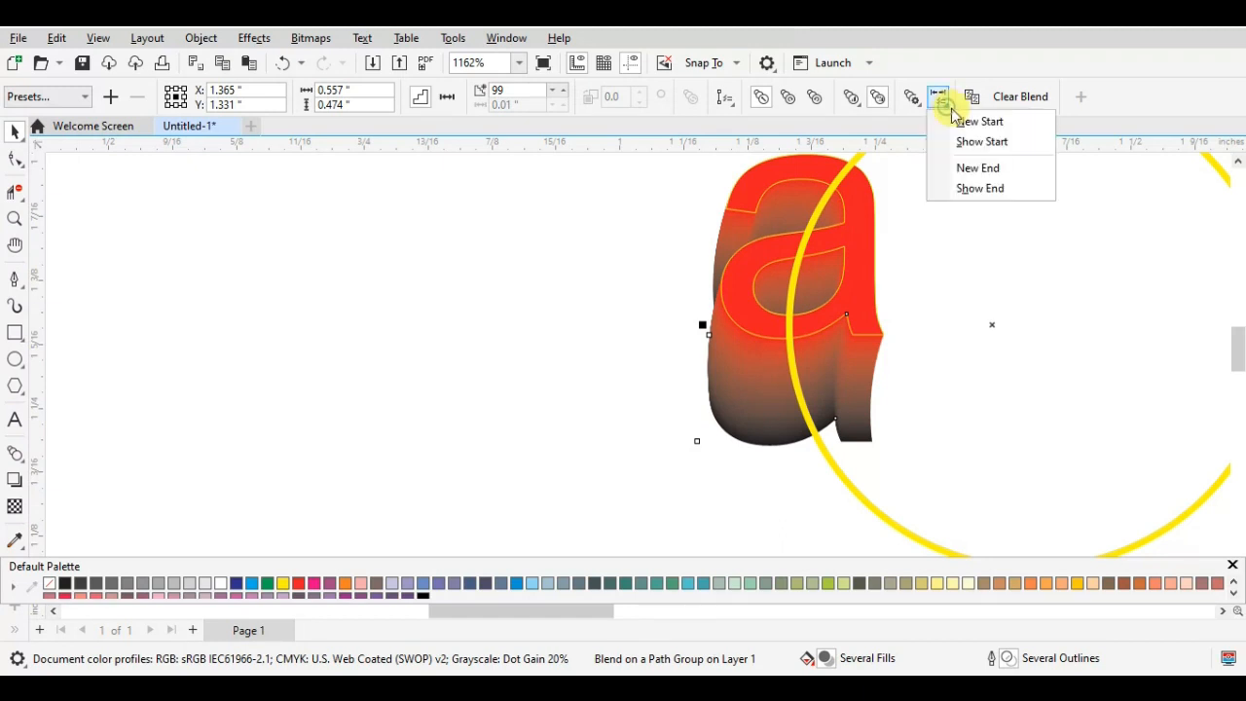
pyautogui.click(1004, 179)
pyautogui.click(695, 381)
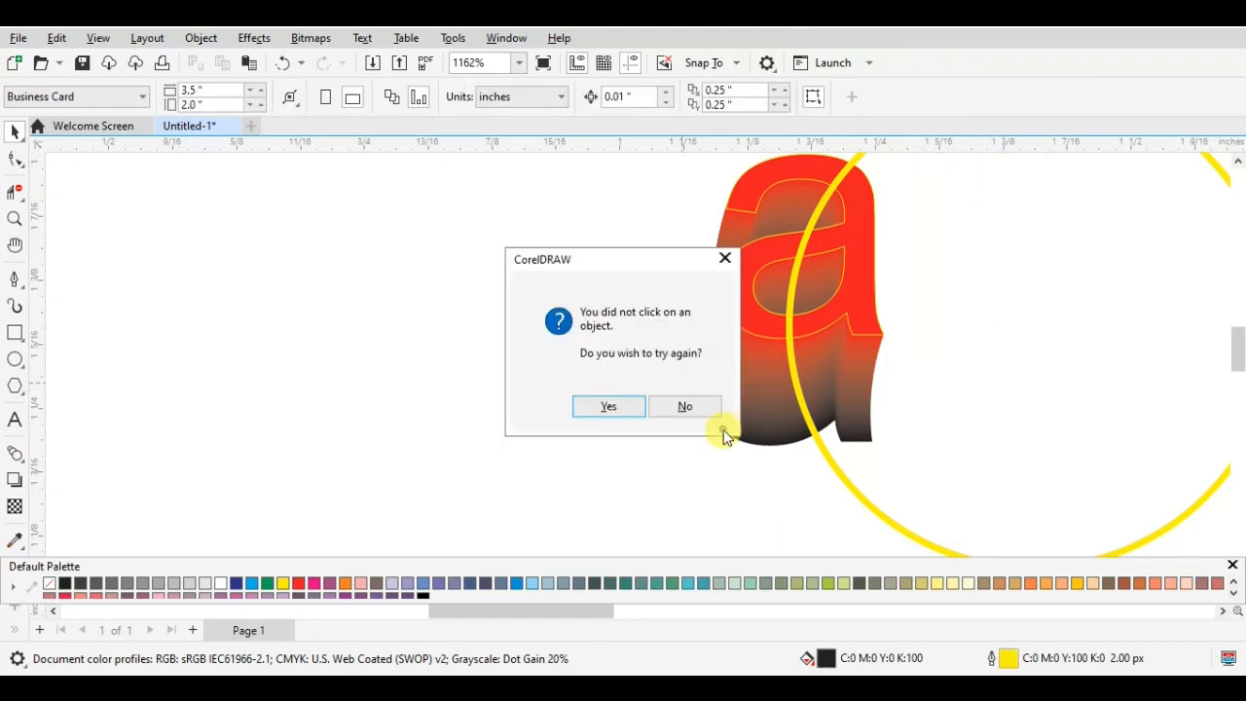
pyautogui.click(725, 258)
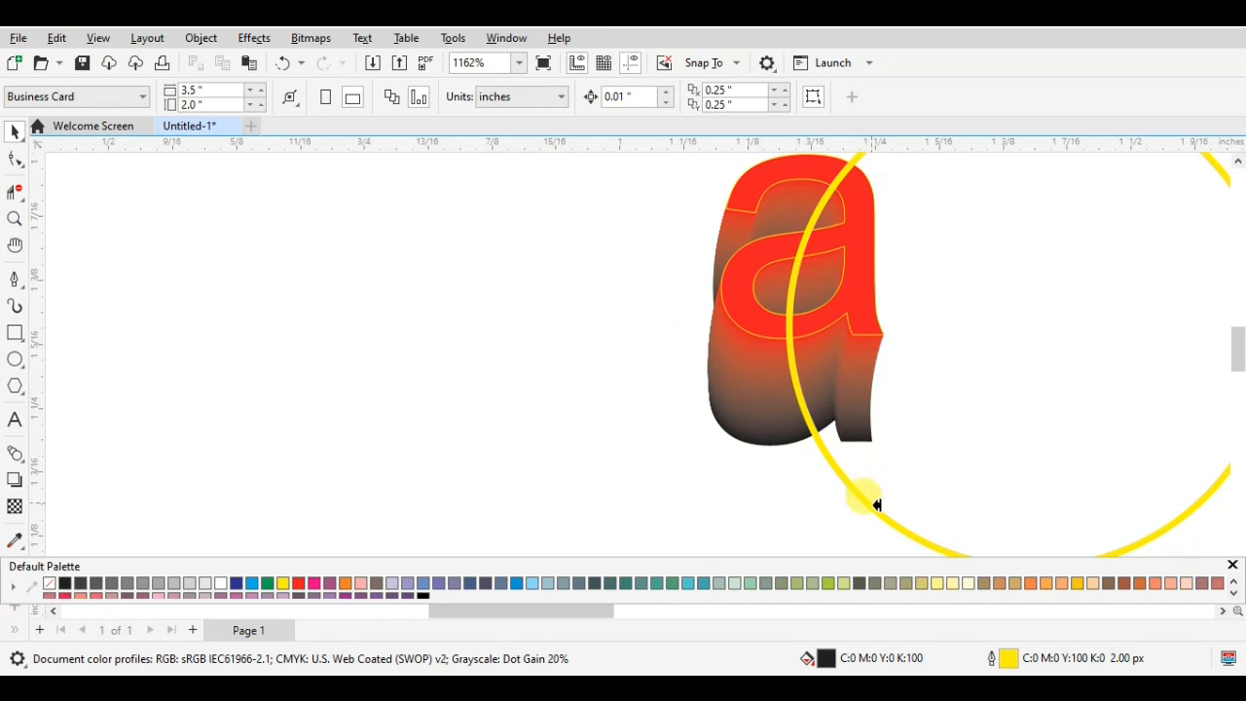
pyautogui.click(876, 505)
pyautogui.click(782, 271)
pyautogui.click(747, 381)
pyautogui.click(781, 270)
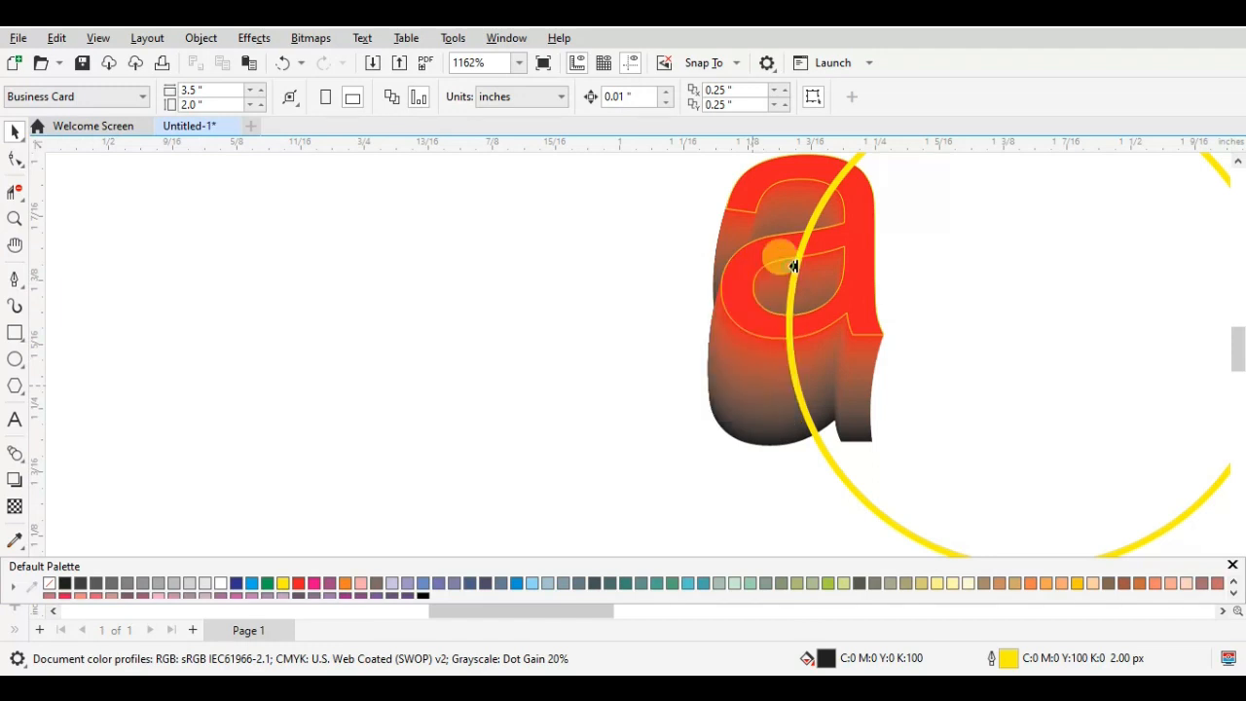
pyautogui.click(795, 305)
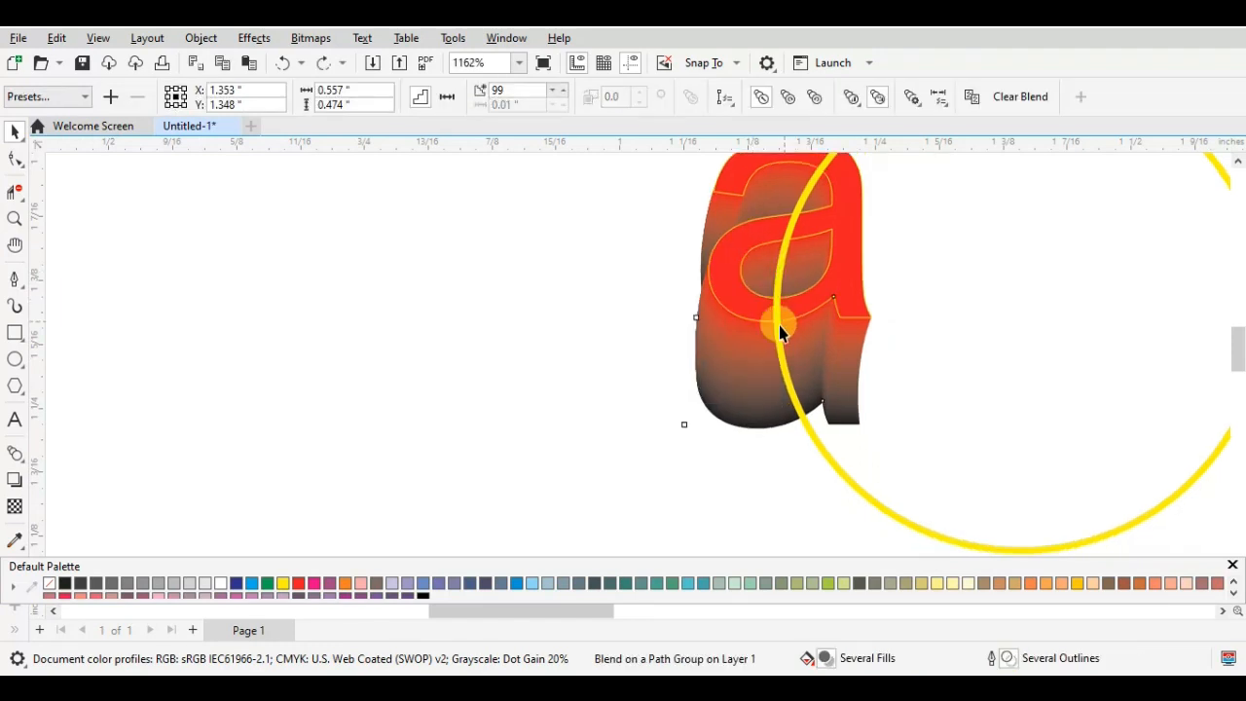
# - Show the blend's end object again and try to pull the dark letter away from the blend's lower tip
pyautogui.click(940, 98)
pyautogui.click(939, 98)
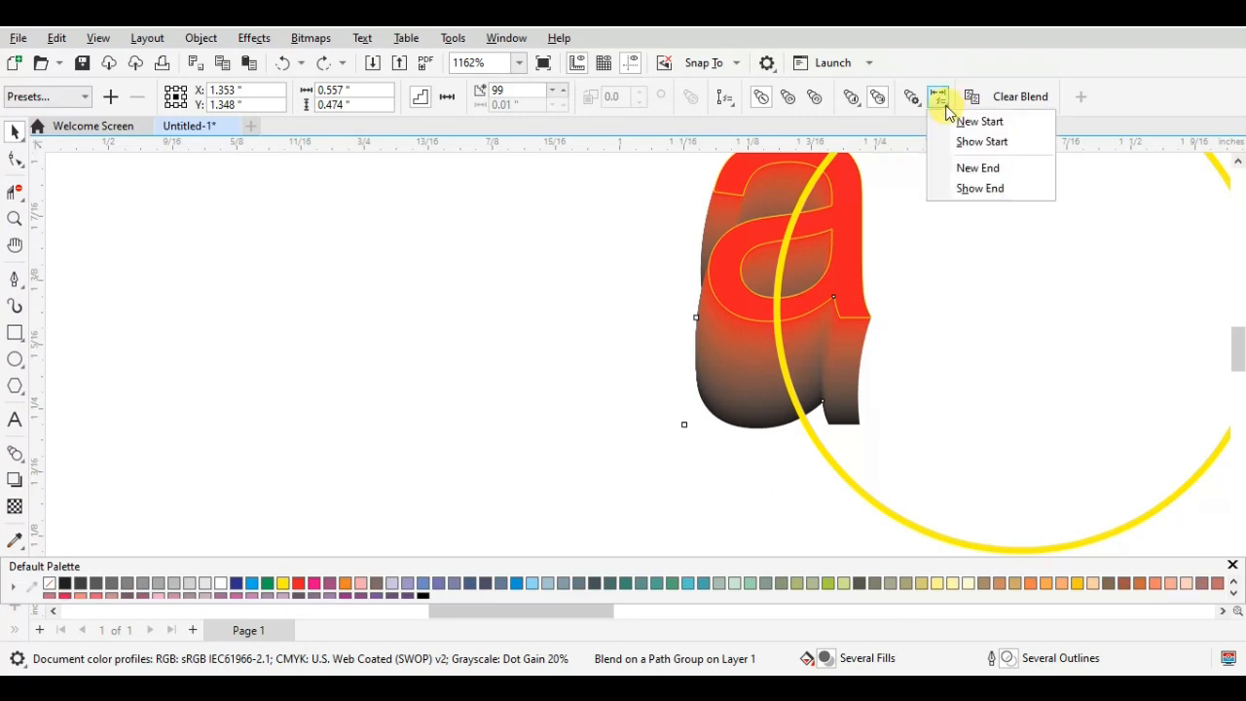
pyautogui.click(939, 99)
pyautogui.click(940, 98)
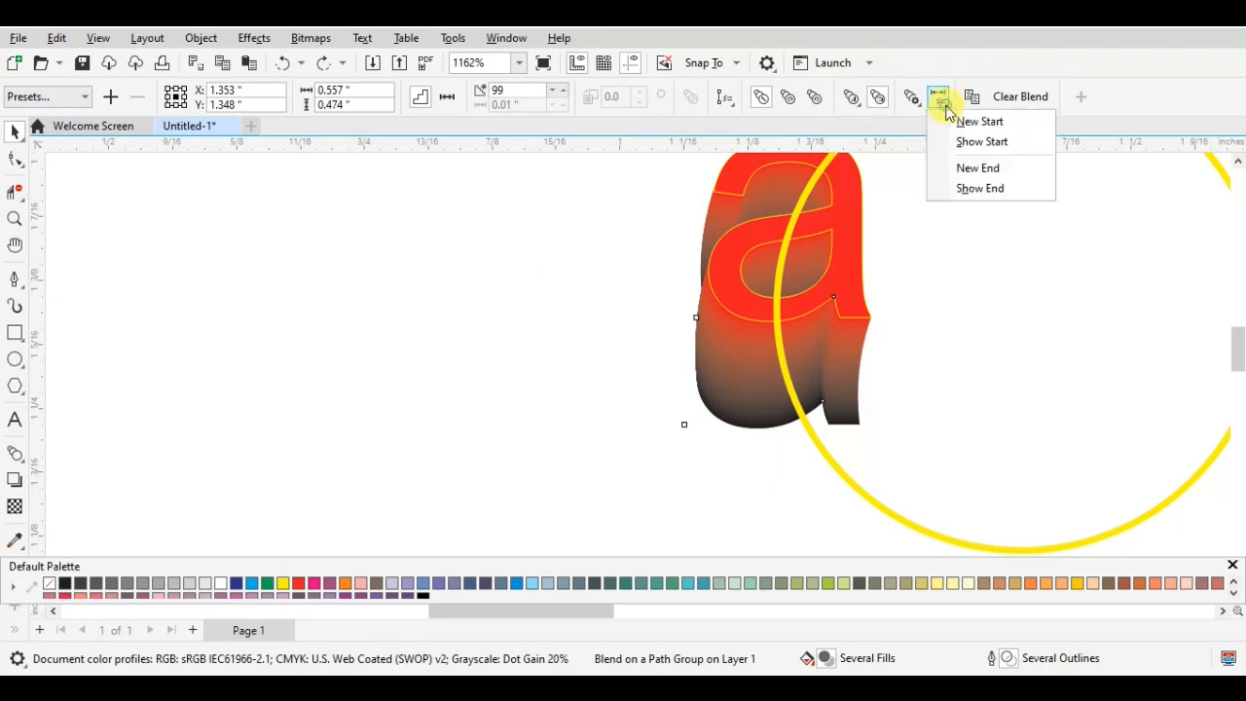
pyautogui.click(973, 188)
pyautogui.click(843, 431)
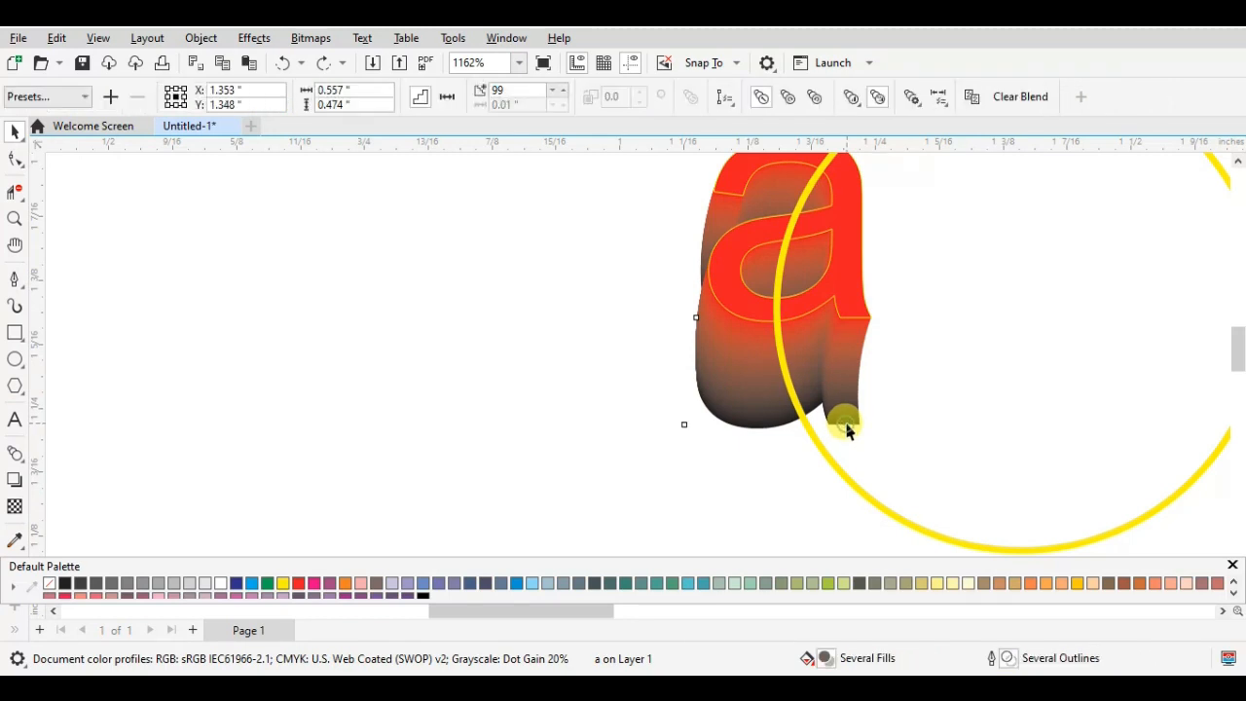
pyautogui.moveTo(843, 429); pyautogui.dragTo(766, 447)
# - Move the red end letter to the circle's upper right, at about X 1.447, Y 1.522 inches, spreading the blend around the path
pyautogui.scroll(-1, 771, 443)
pyautogui.click(669, 388)
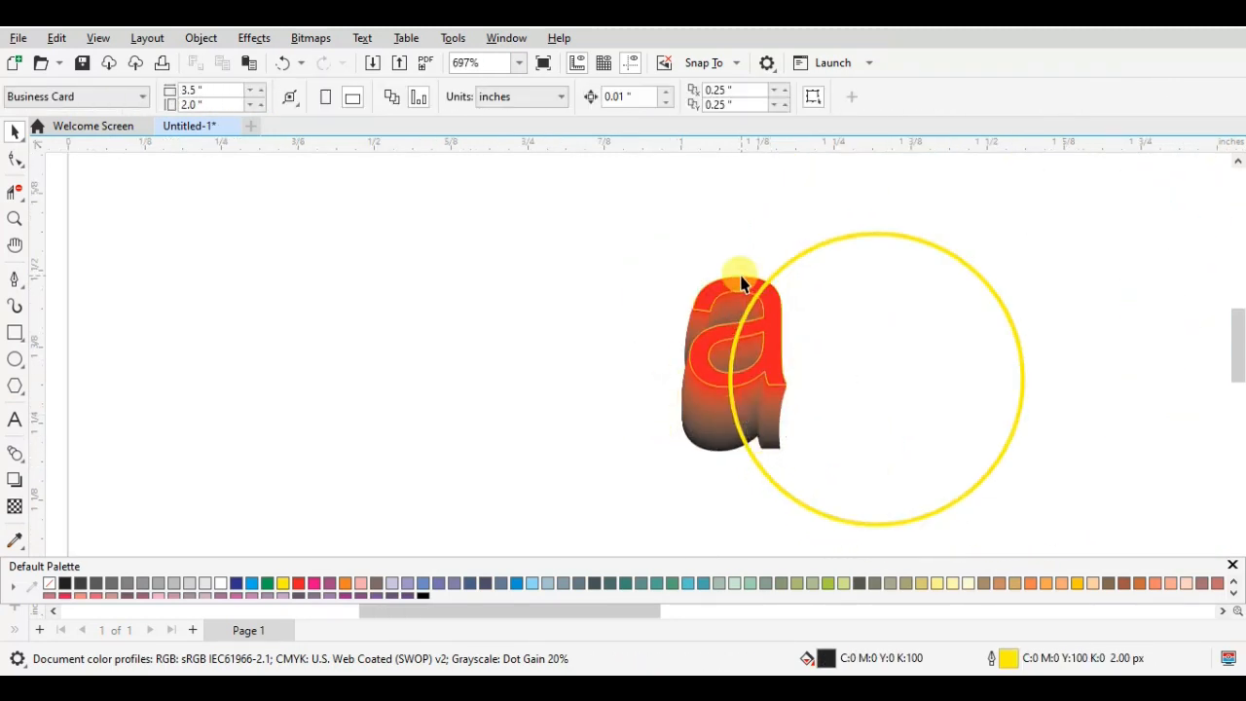
pyautogui.click(744, 284)
pyautogui.moveTo(736, 331); pyautogui.dragTo(932, 292)
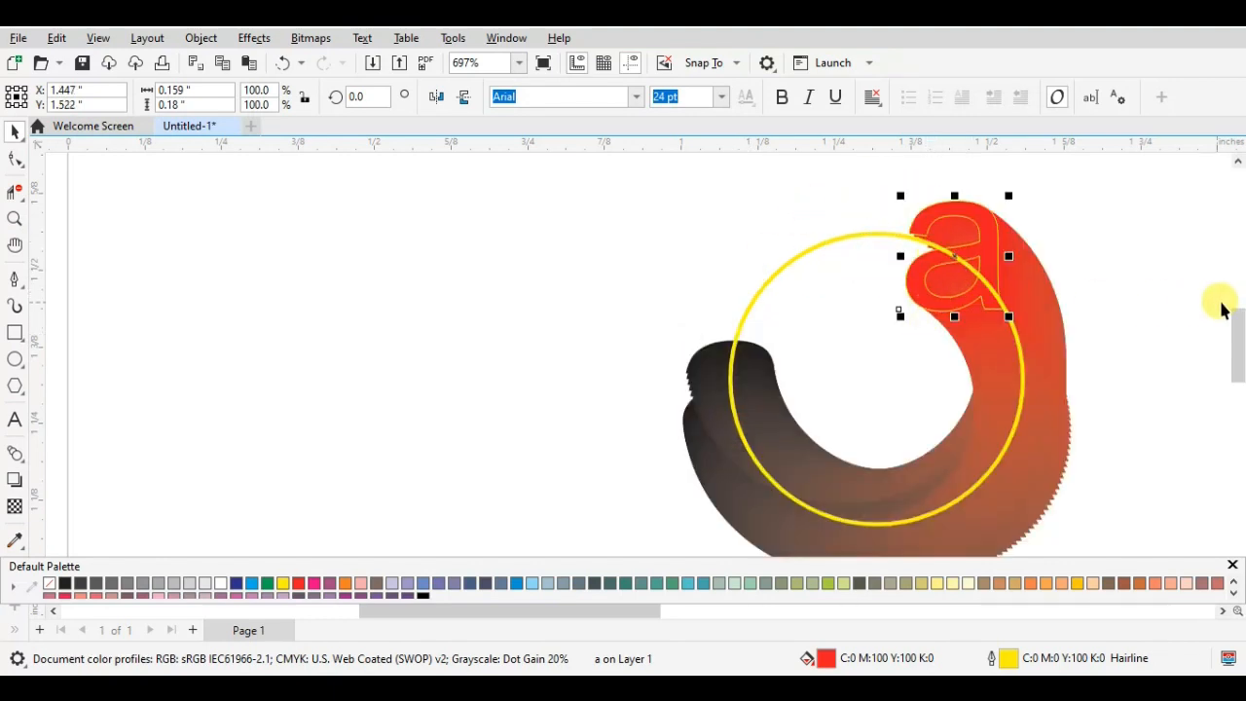
# - Send the yellow circle path to the back, behind the blended letters
pyautogui.moveTo(1238, 339); pyautogui.dragTo(1238, 347)
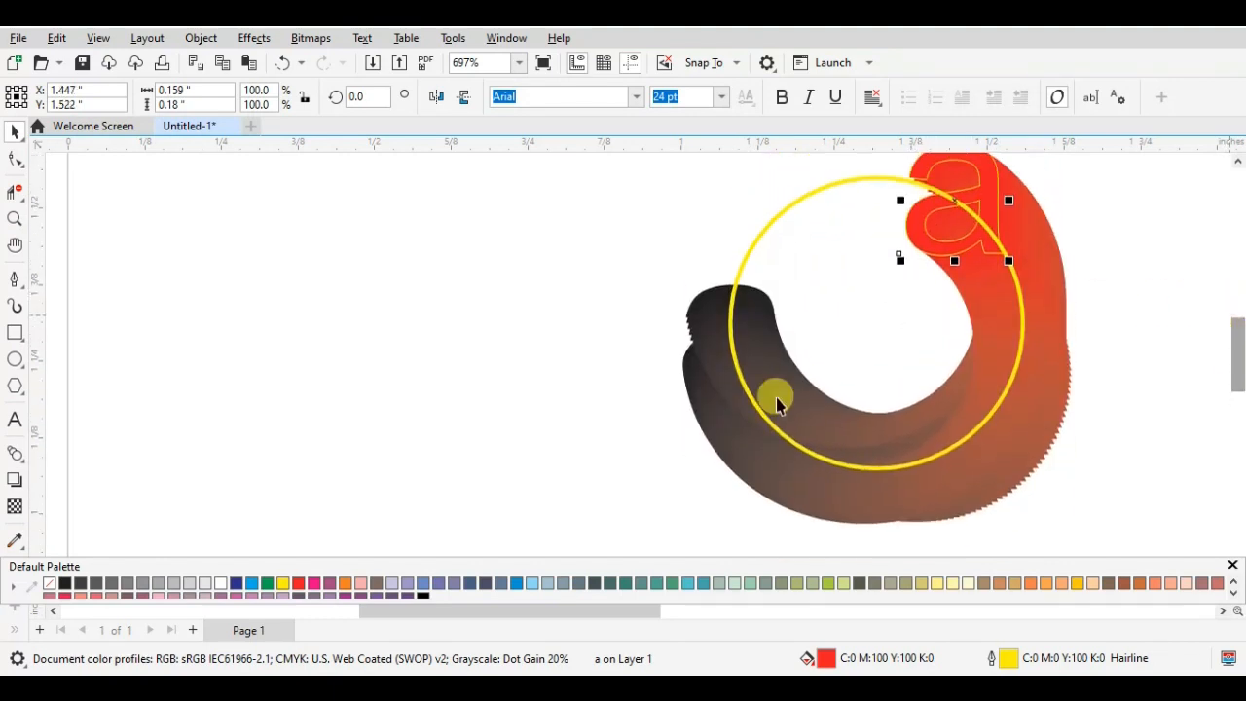
pyautogui.click(730, 317)
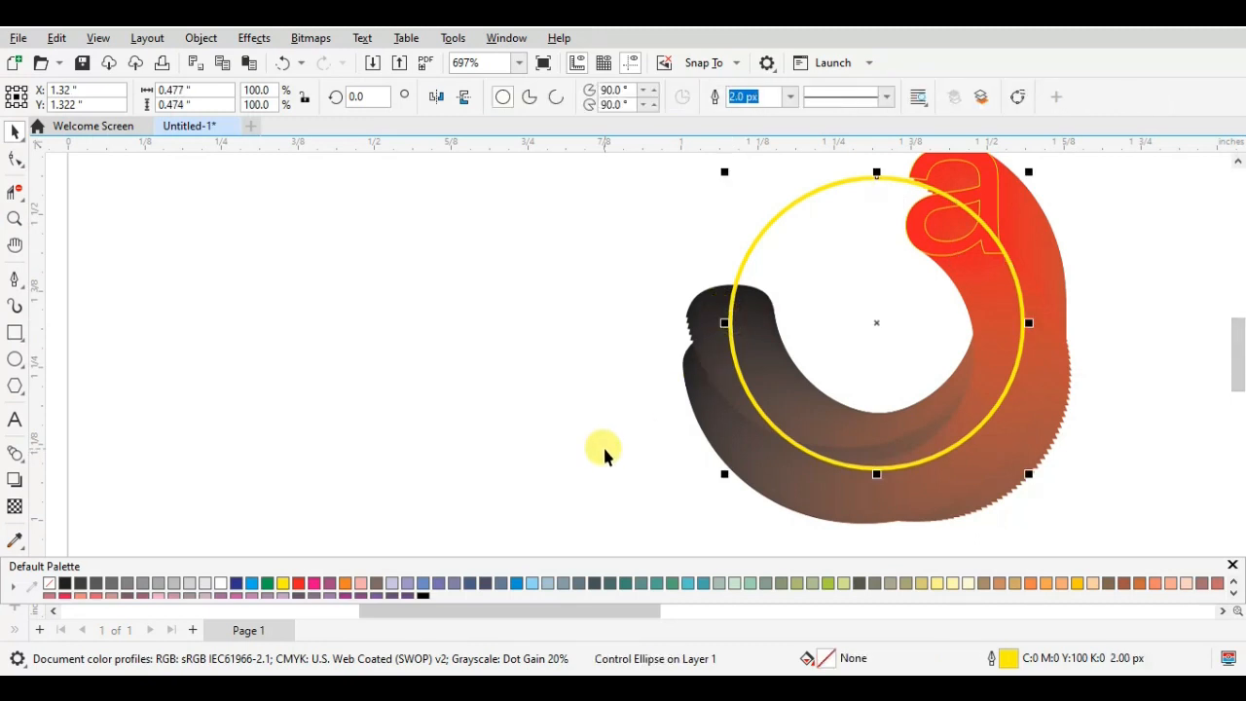
pyautogui.hotkey('shift', 'pagedown')
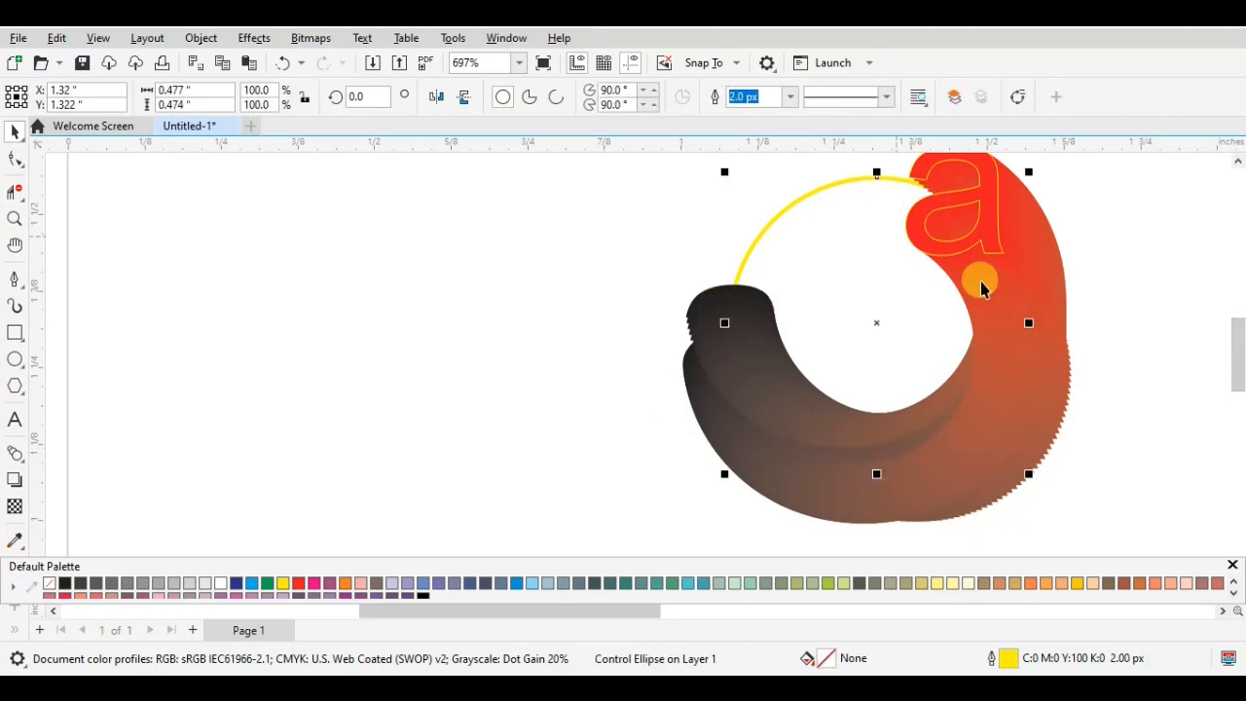
pyautogui.click(1154, 325)
pyautogui.click(732, 437)
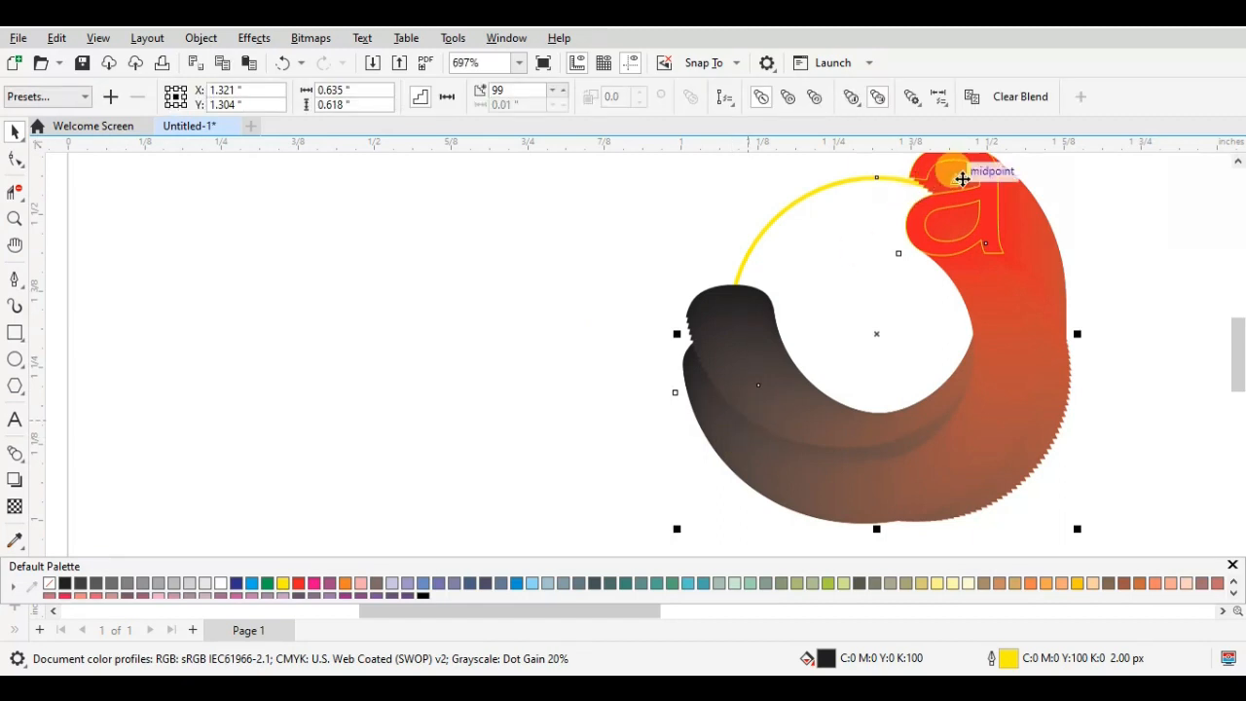
# - Try filling the red end letter with the reddish brown sampled from the middle of the blend, and undo each attempt
pyautogui.click(968, 234)
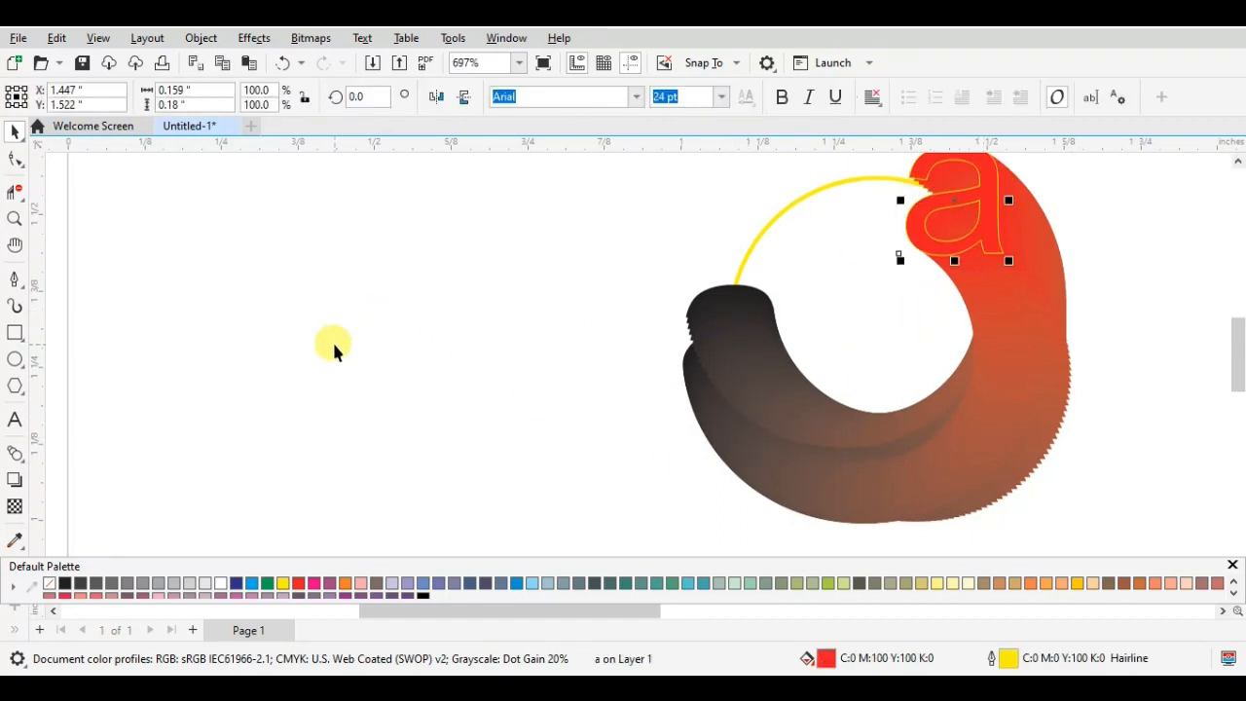
pyautogui.click(15, 540)
pyautogui.click(964, 370)
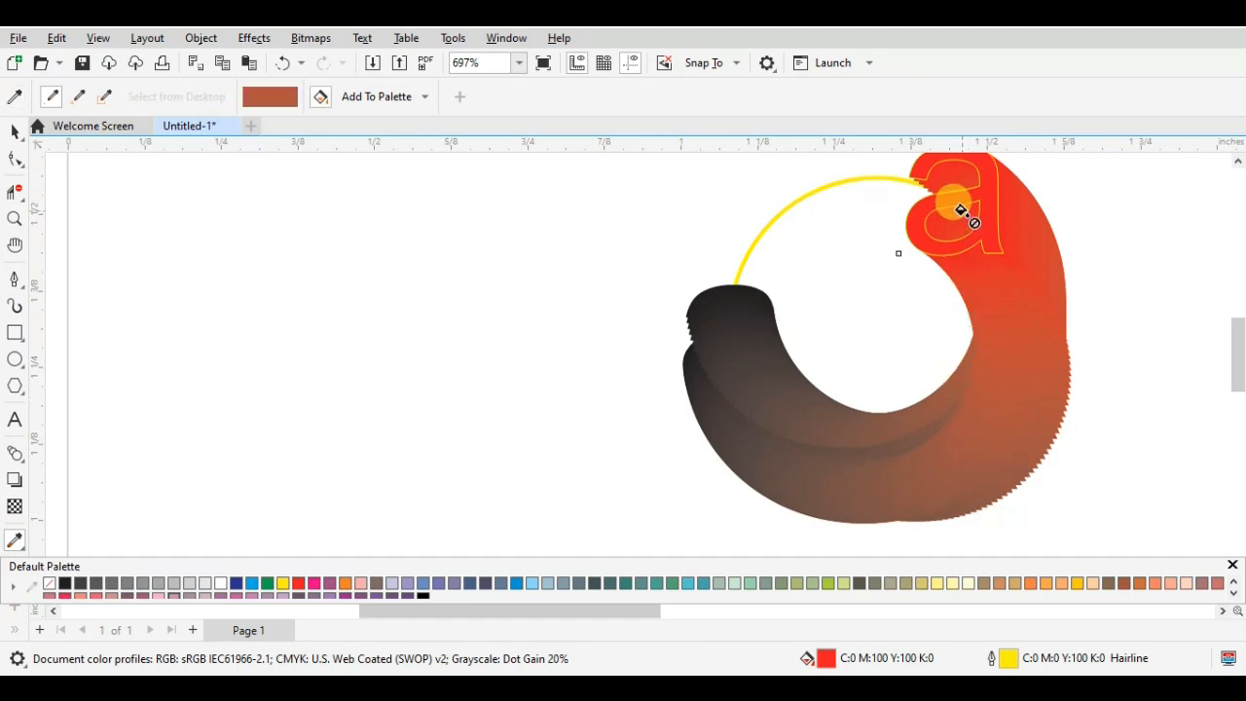
pyautogui.click(983, 198)
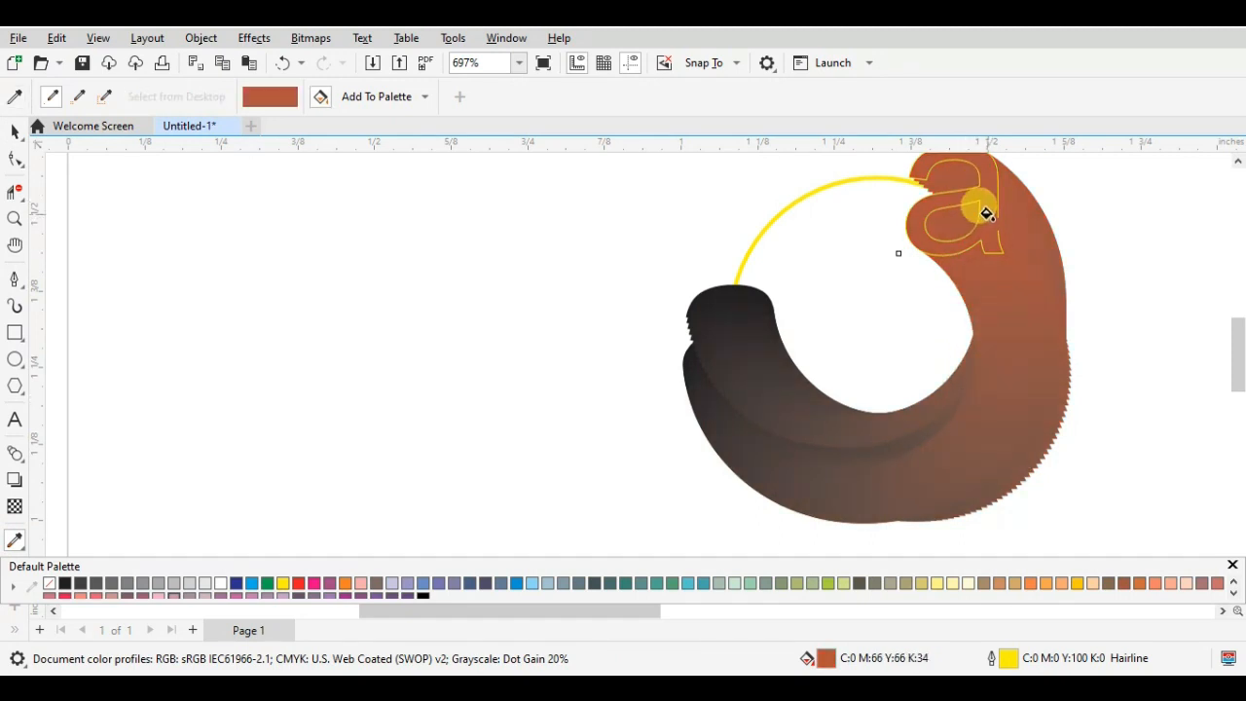
pyautogui.hotkey('ctrl', 'z')
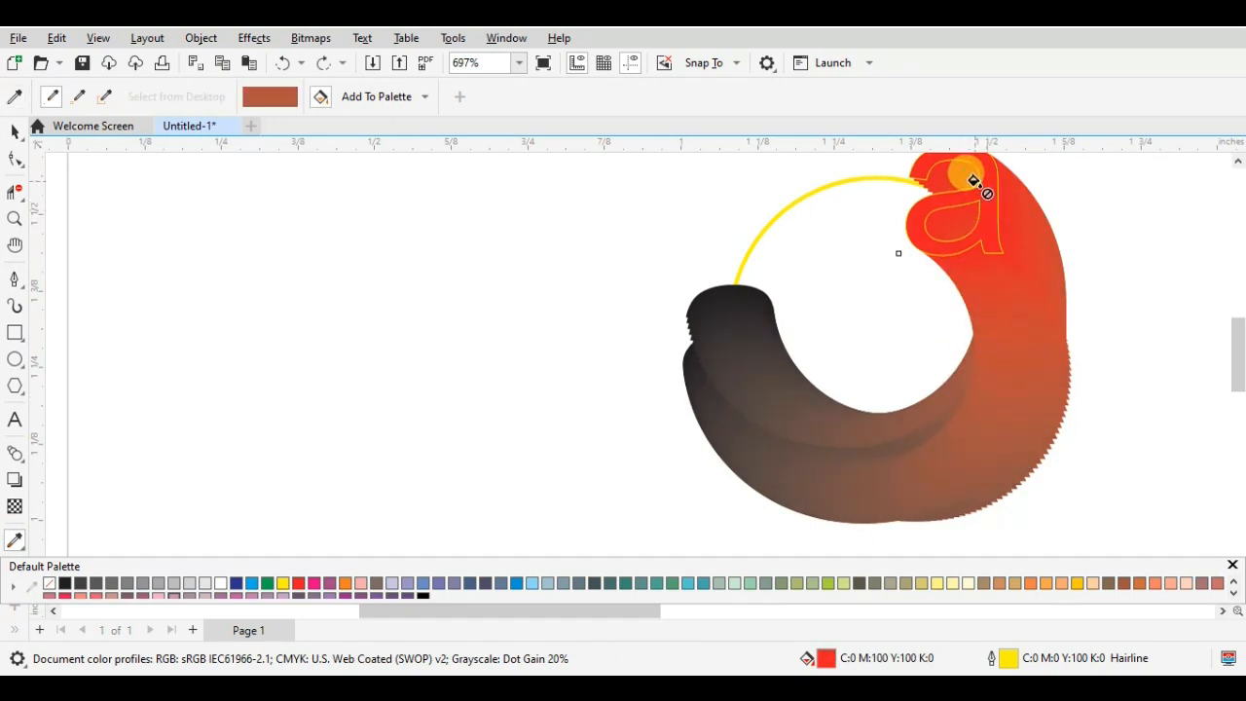
pyautogui.click(981, 190)
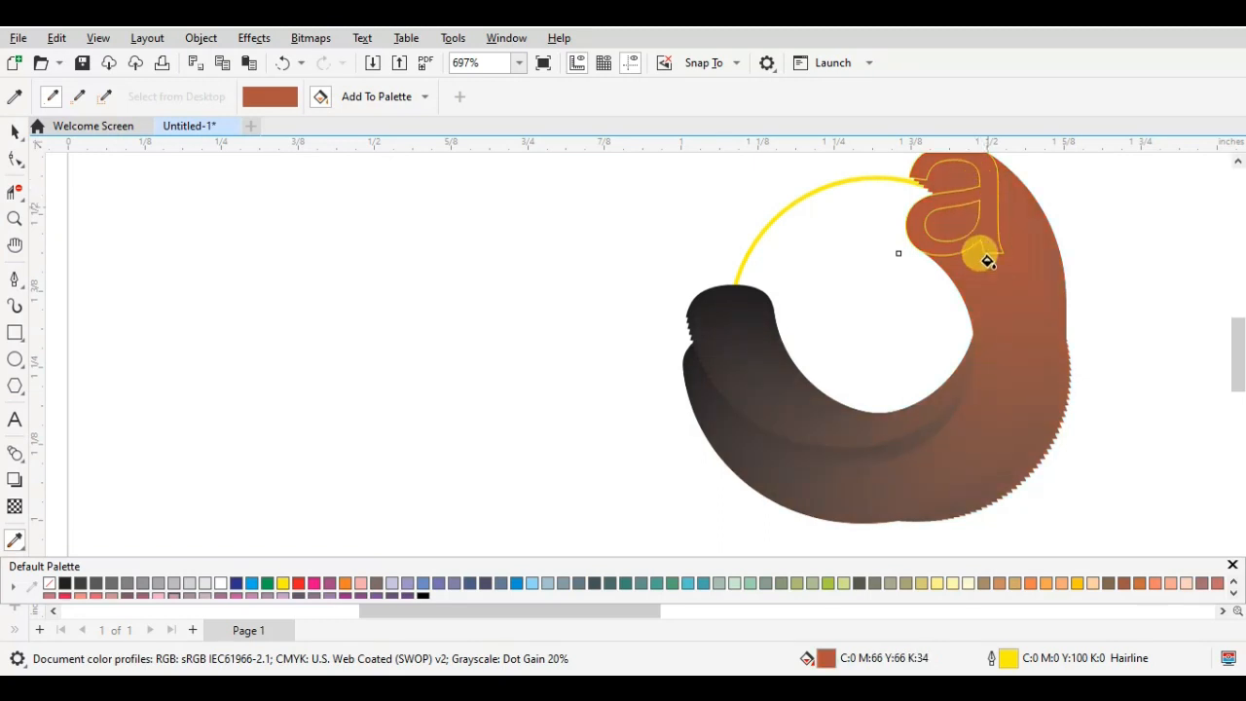
pyautogui.hotkey('ctrl', 'z')
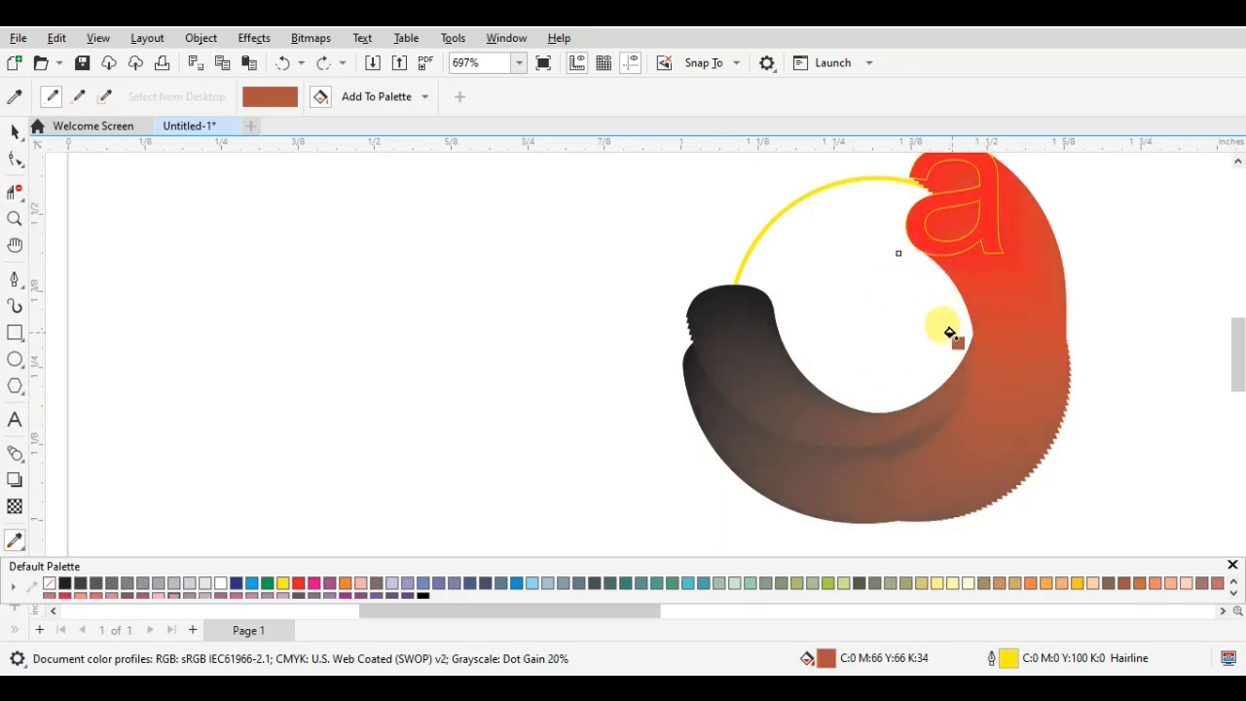
# - Apply a linear fountain transparency to the red end letter, running from the blend's dark tip at about -81.6° and skewed toward the lower right
pyautogui.moveTo(1238, 355)
pyautogui.mouseDown()
pyautogui.moveTo(1236, 328)
pyautogui.moveTo(1238, 350)
pyautogui.mouseUp()
pyautogui.click(20, 514)
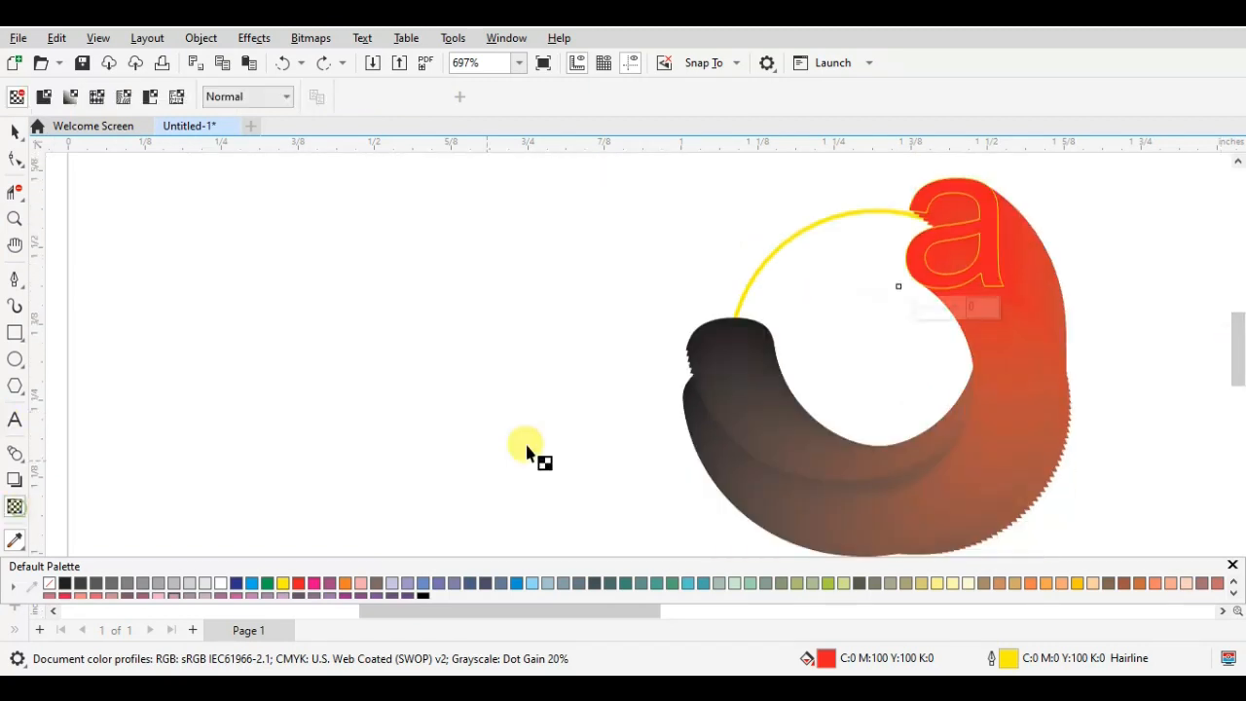
pyautogui.moveTo(732, 339); pyautogui.dragTo(754, 513)
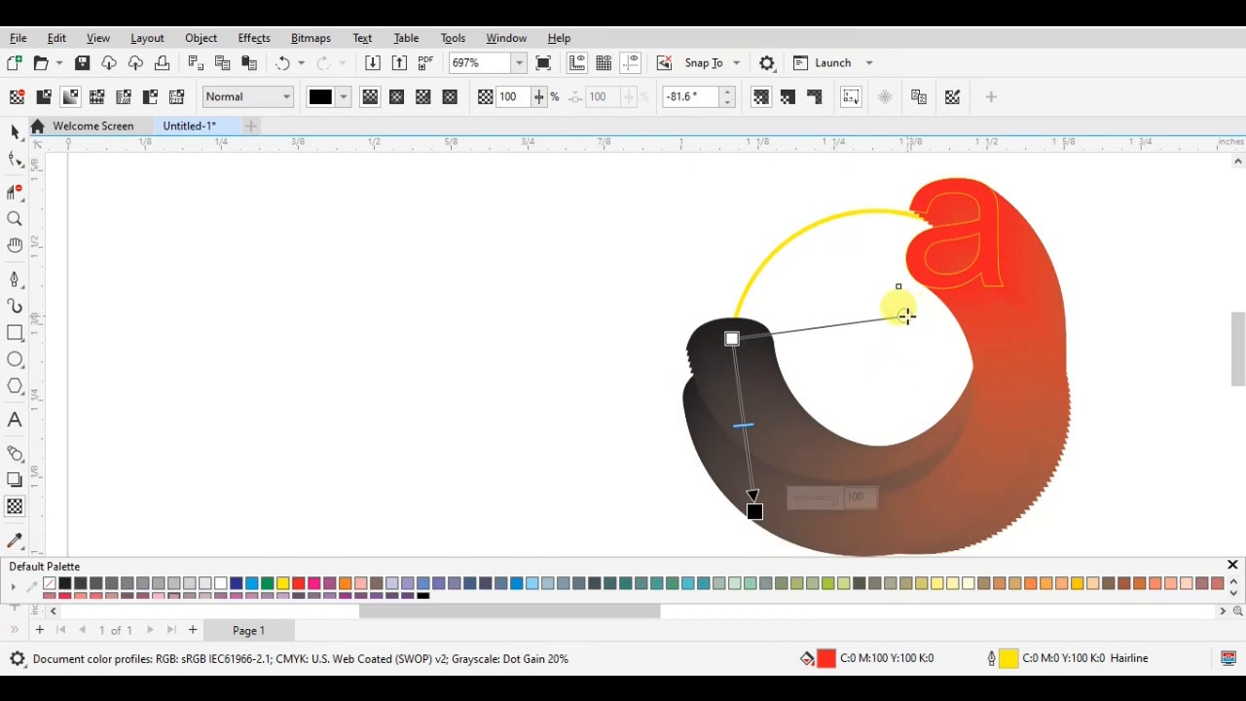
pyautogui.moveTo(905, 315); pyautogui.dragTo(1029, 503)
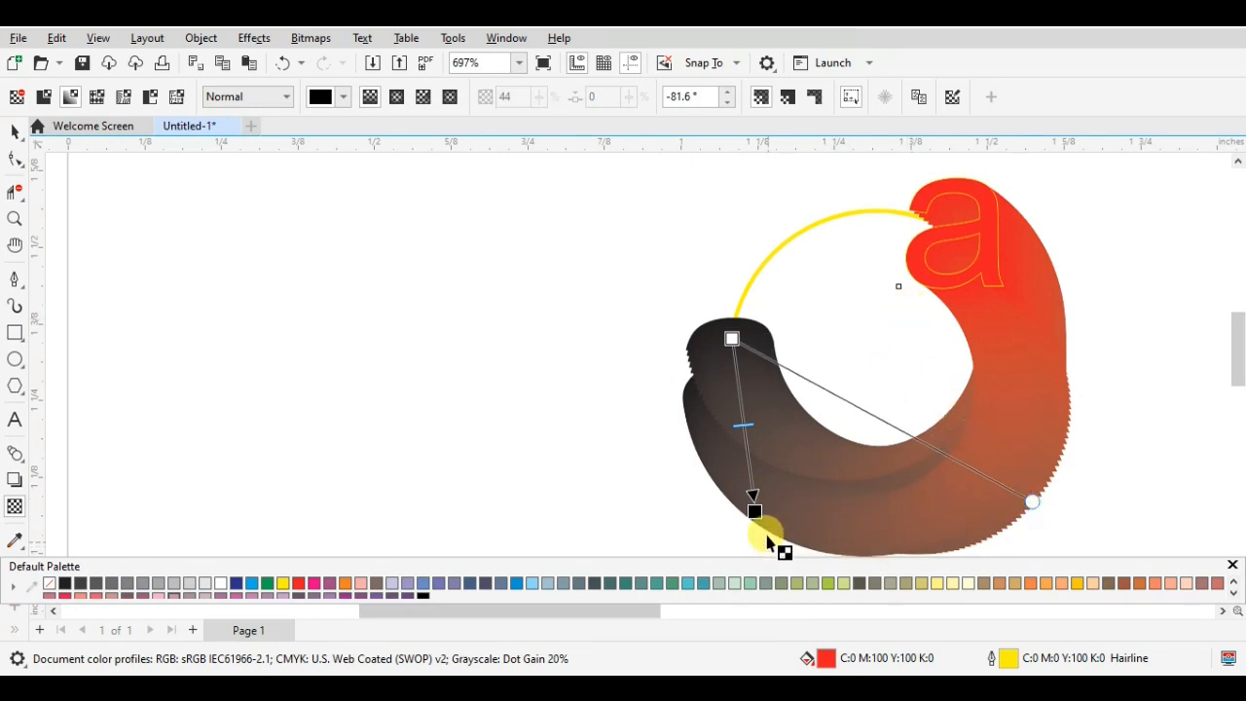
# - Redirect the end letter's transparency to about -136.1°, moving its end point outside the blend to the lower left
pyautogui.moveTo(752, 513); pyautogui.dragTo(642, 526)
pyautogui.moveTo(1054, 345); pyautogui.dragTo(1237, 377)
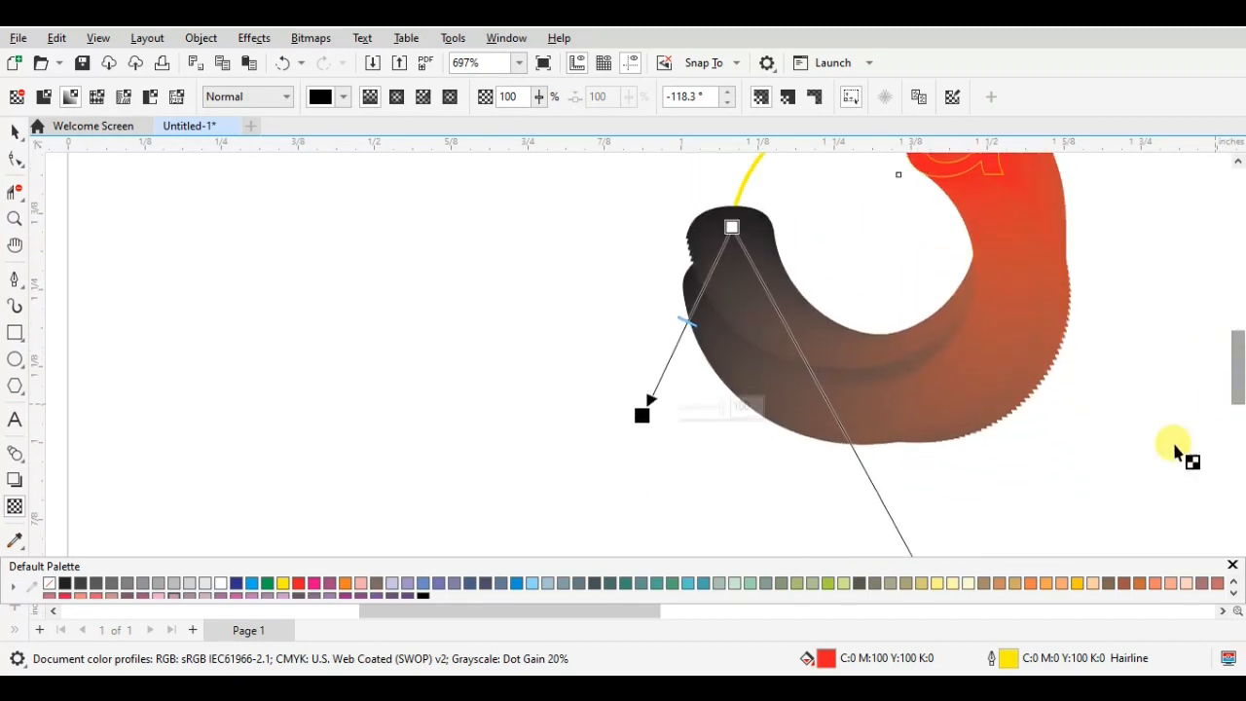
pyautogui.scroll(-1, 948, 481)
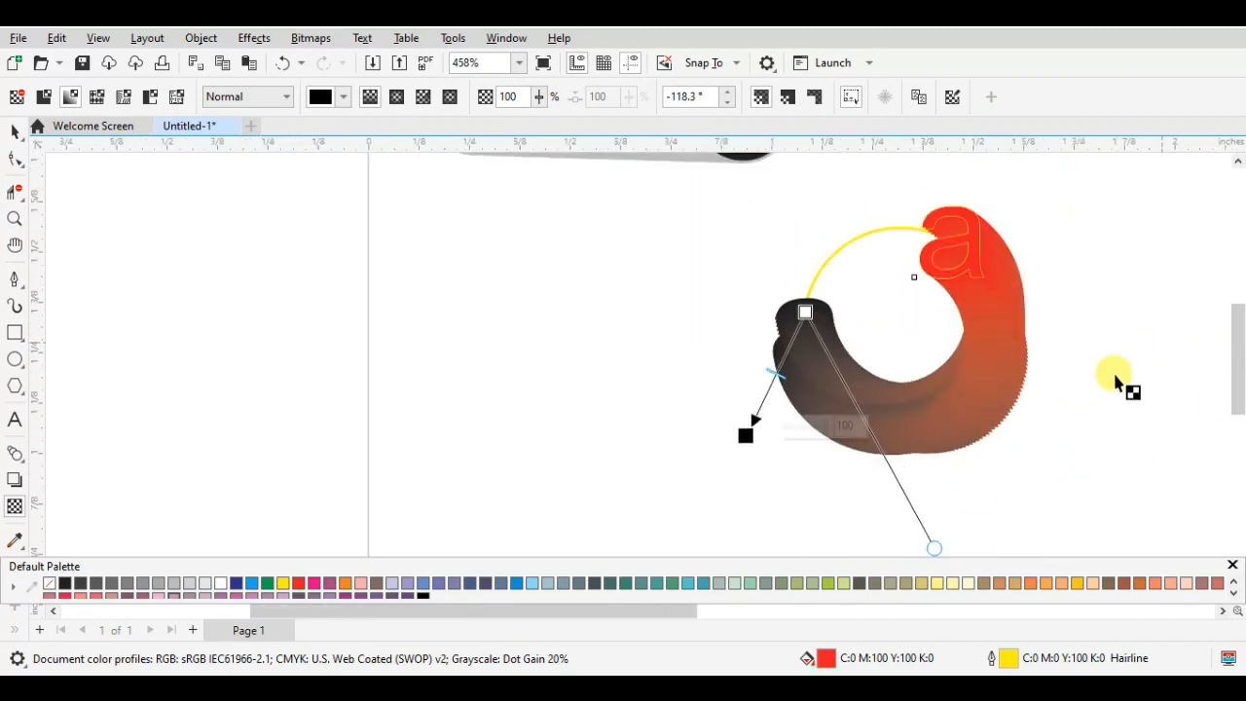
pyautogui.moveTo(934, 541); pyautogui.dragTo(905, 457)
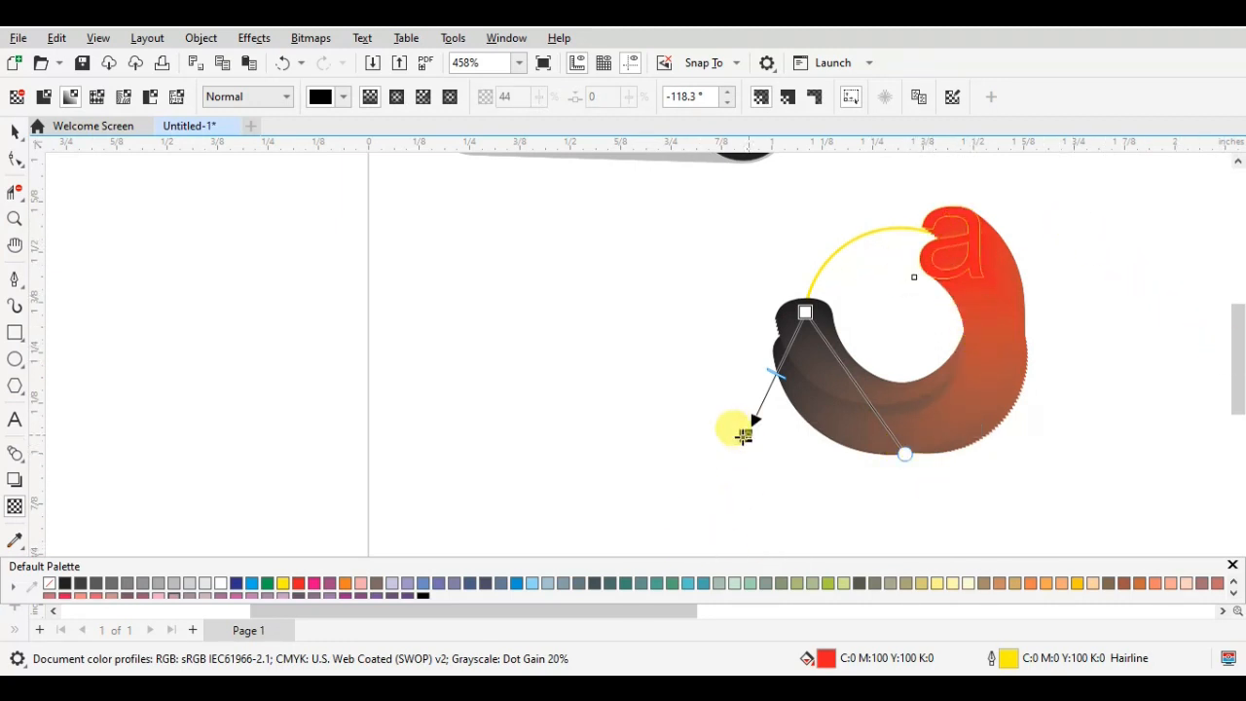
pyautogui.moveTo(743, 435); pyautogui.dragTo(668, 457)
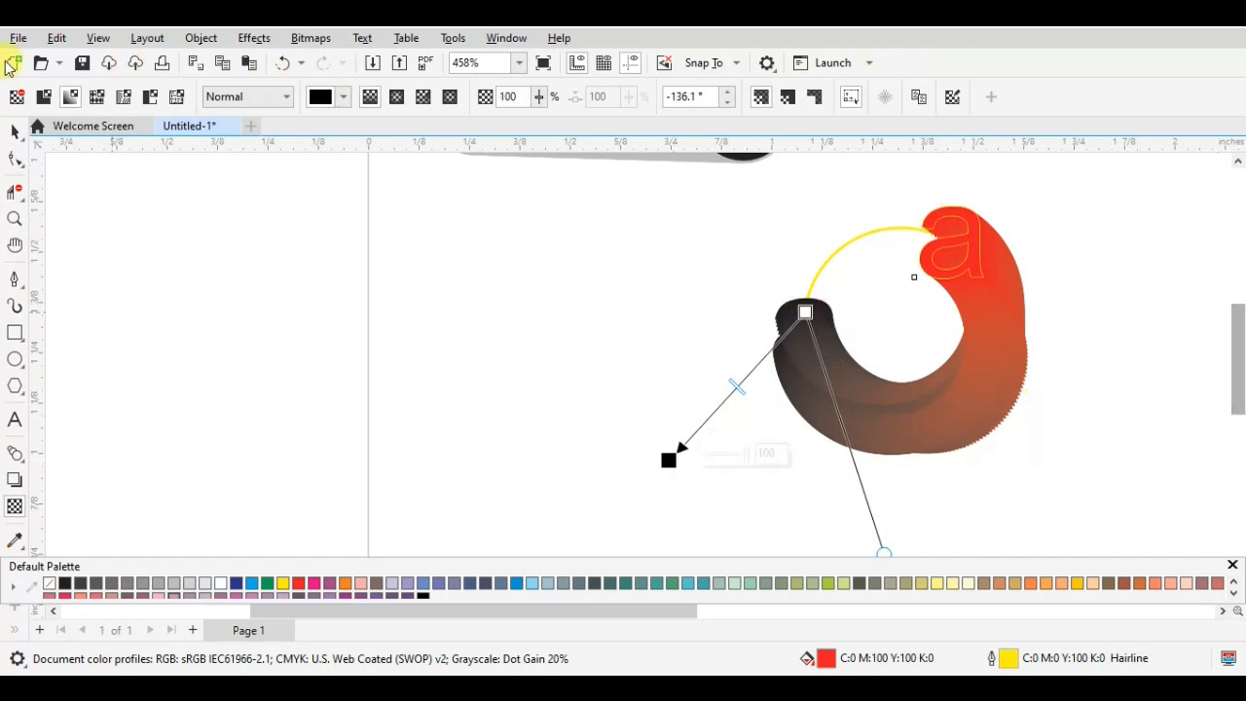
pyautogui.click(15, 131)
pyautogui.click(970, 357)
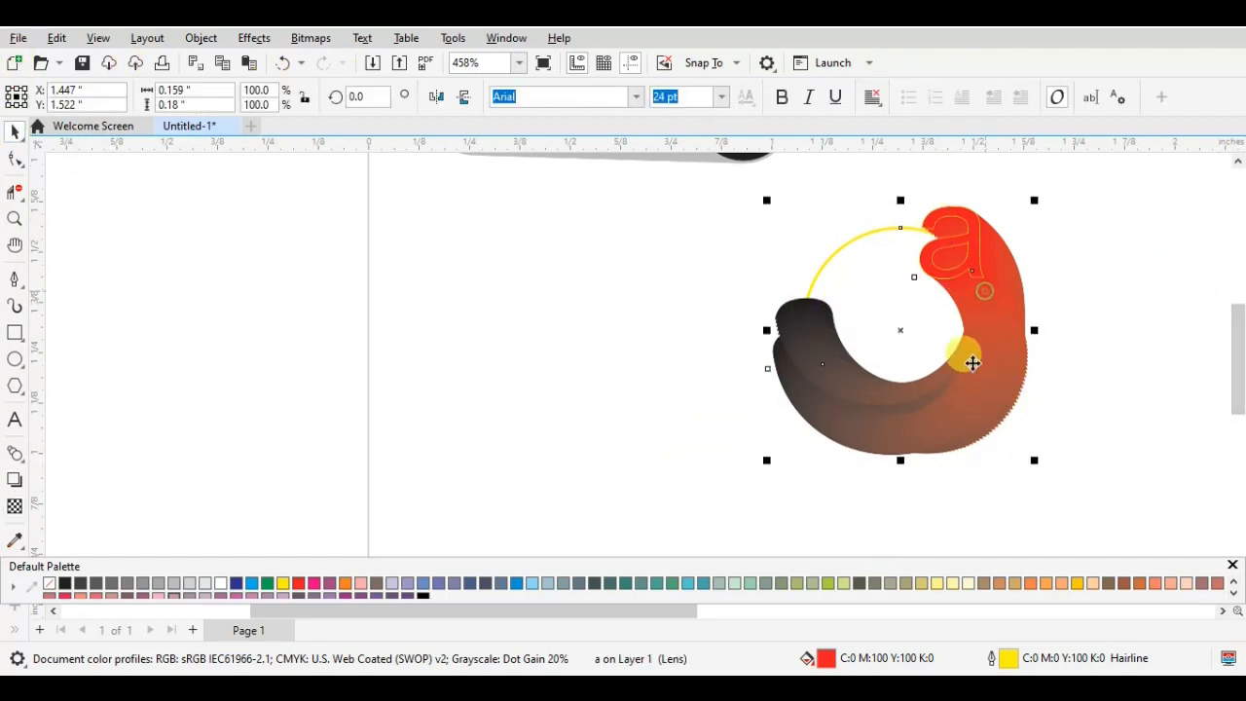
pyautogui.rightClick(897, 331)
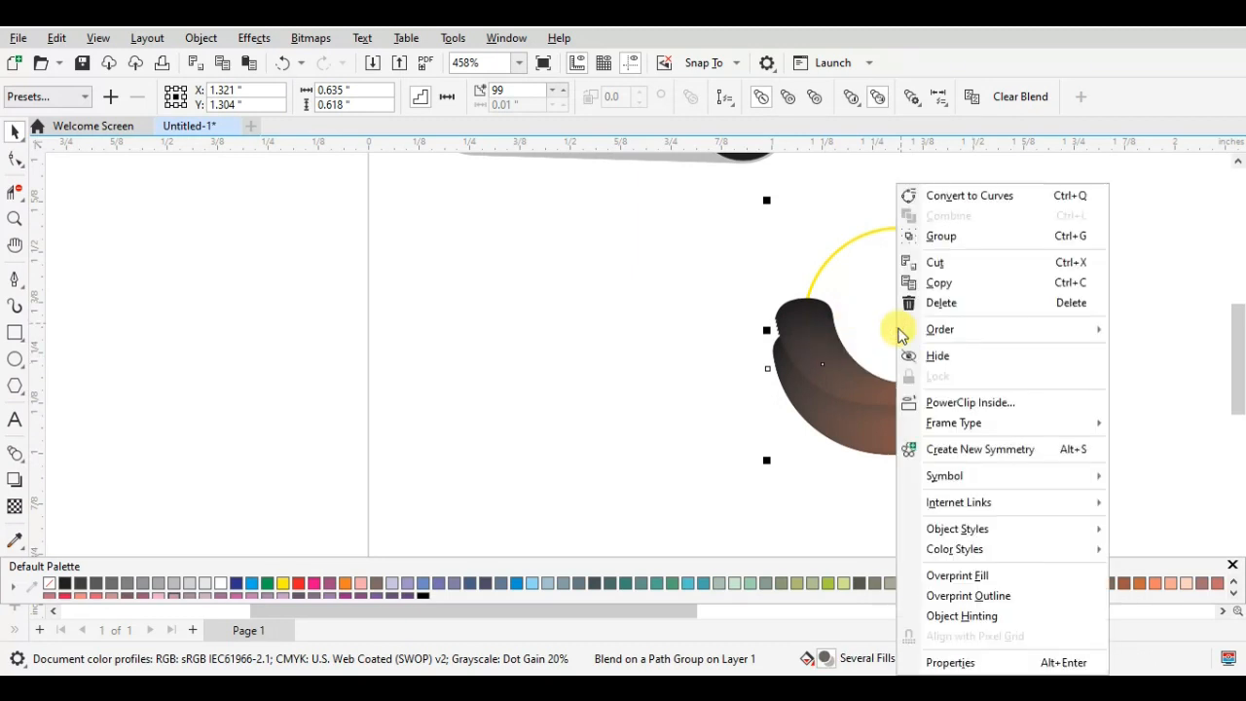
pyautogui.click(858, 395)
pyautogui.click(1119, 343)
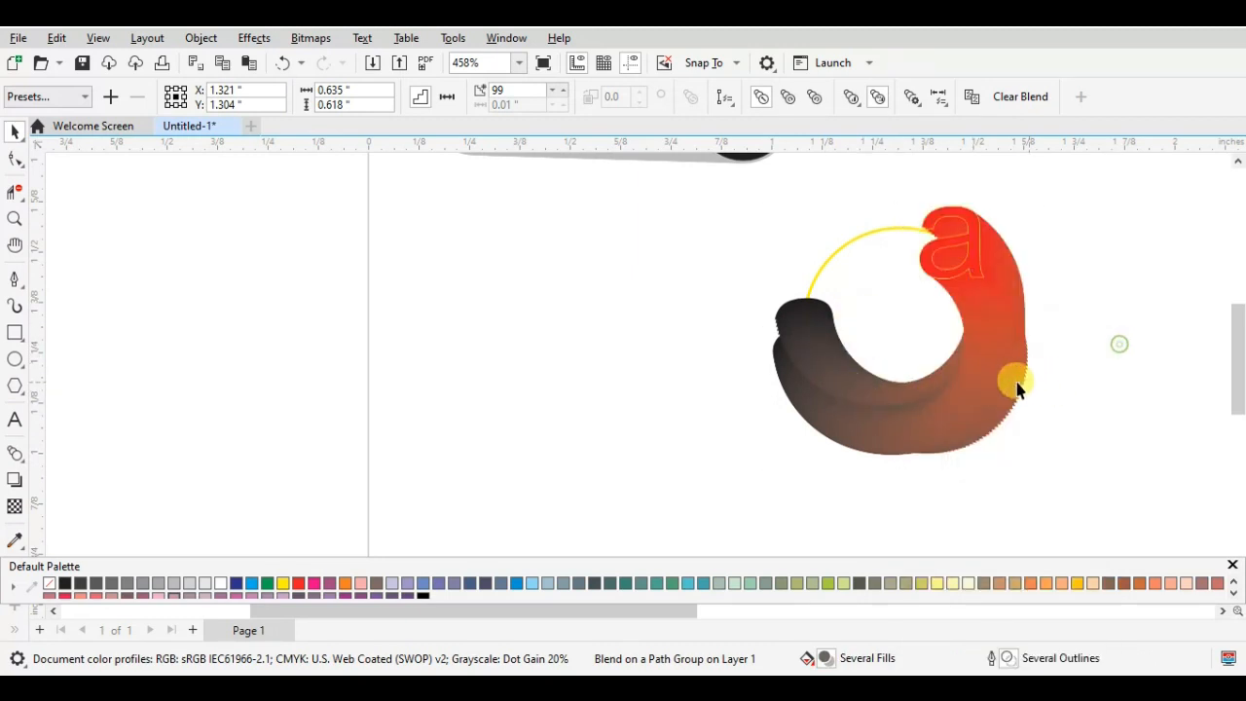
pyautogui.click(1012, 386)
pyautogui.rightClick(894, 330)
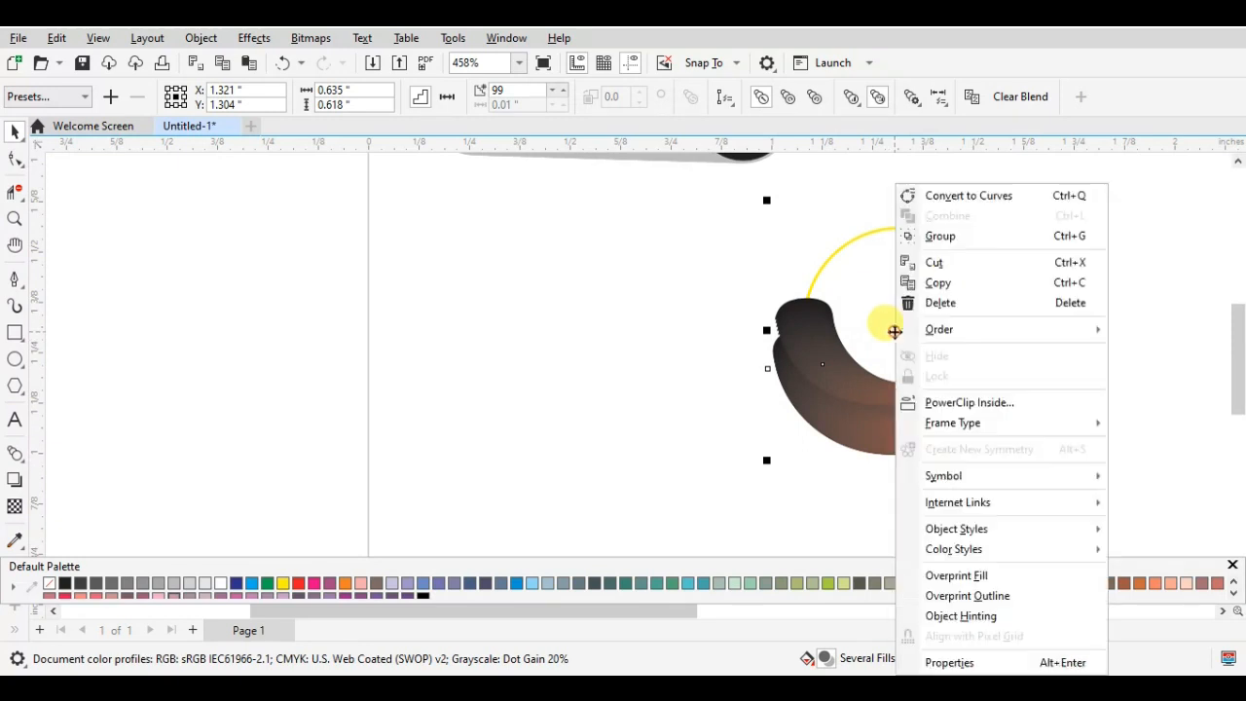
pyautogui.click(860, 410)
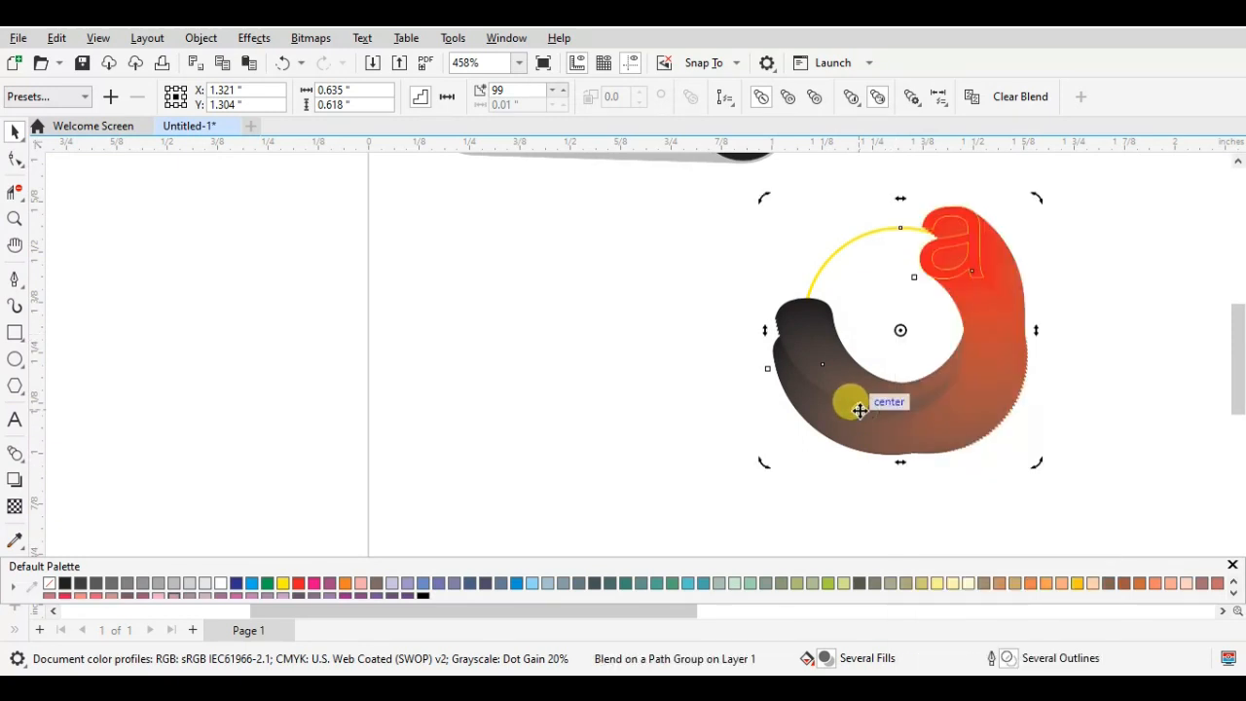
# - Break the letter blend apart from its path and ungroup all the resulting objects
pyautogui.click(1062, 409)
pyautogui.click(969, 417)
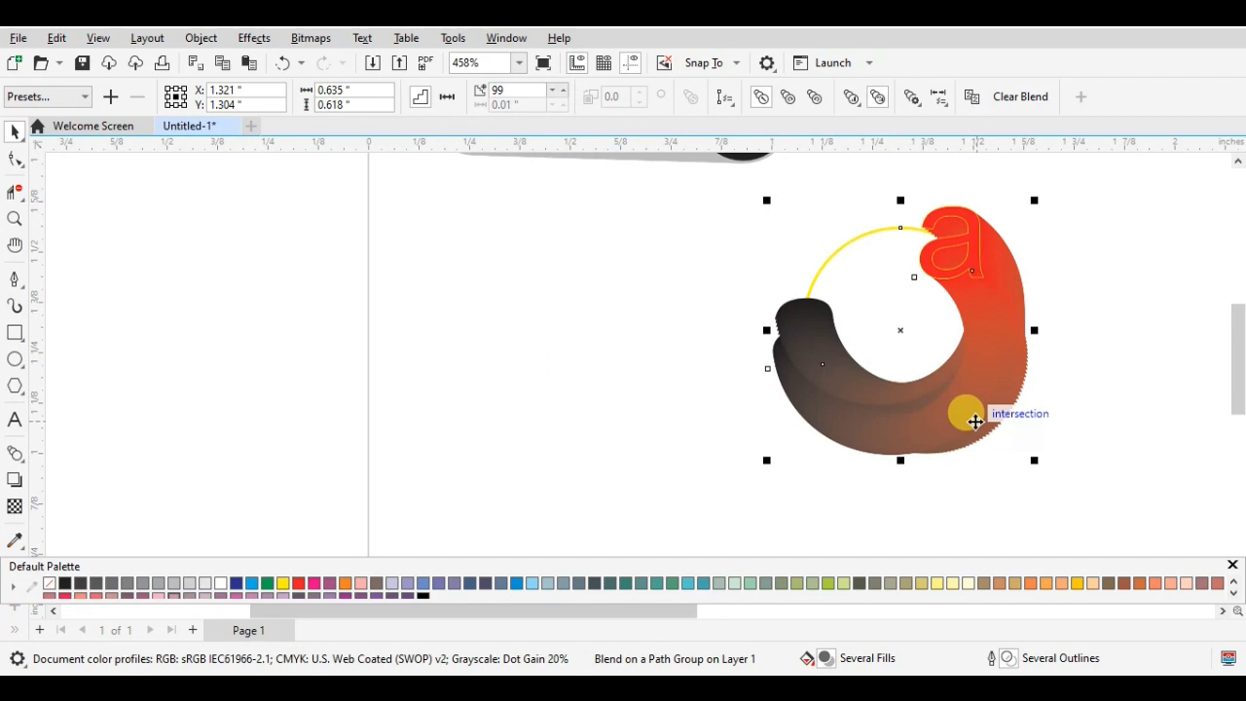
pyautogui.hotkey('ctrl', 'k')
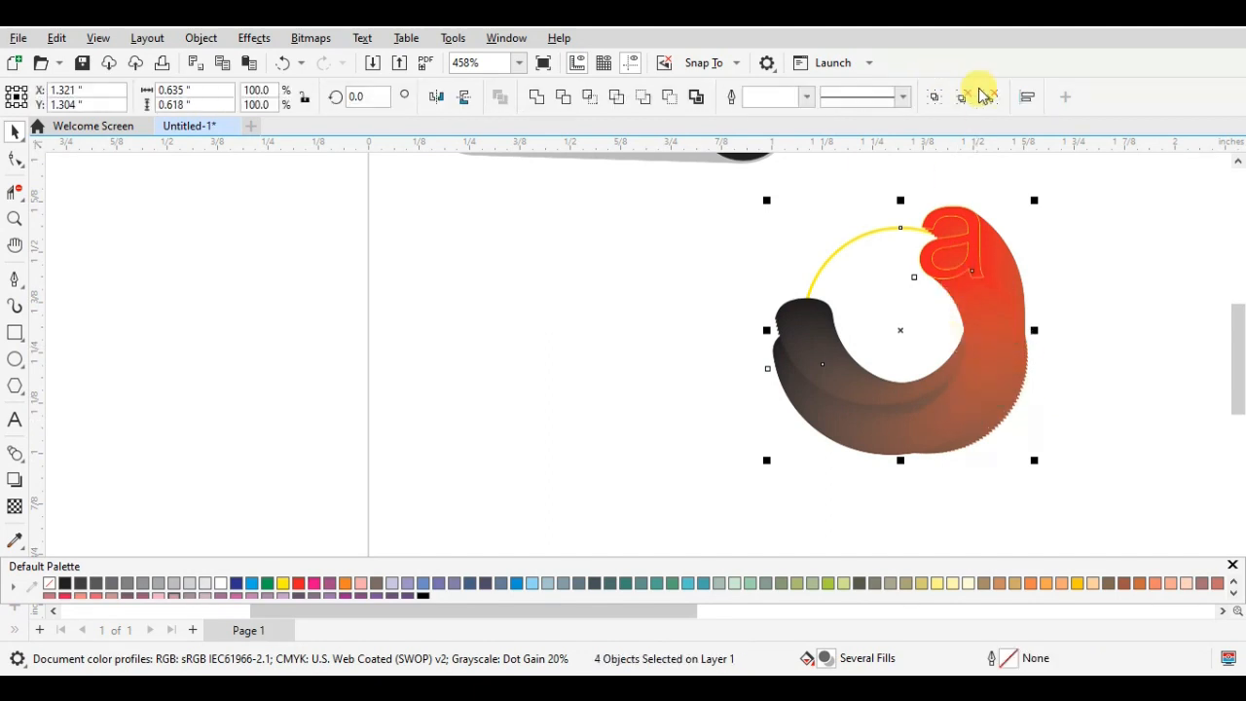
pyautogui.click(986, 97)
pyautogui.click(1089, 253)
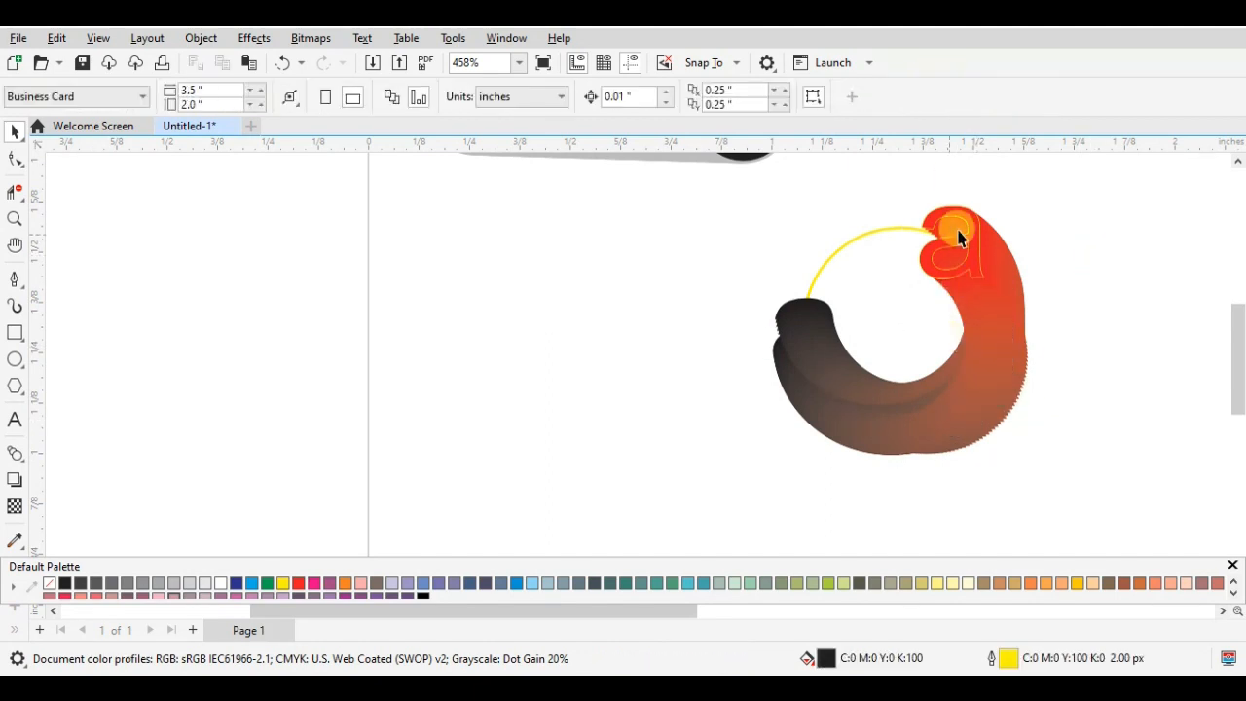
# - Try moving individual letter copies out of the separated blend, and undo the last move
pyautogui.moveTo(957, 277); pyautogui.dragTo(1001, 374)
pyautogui.moveTo(981, 416); pyautogui.dragTo(769, 334)
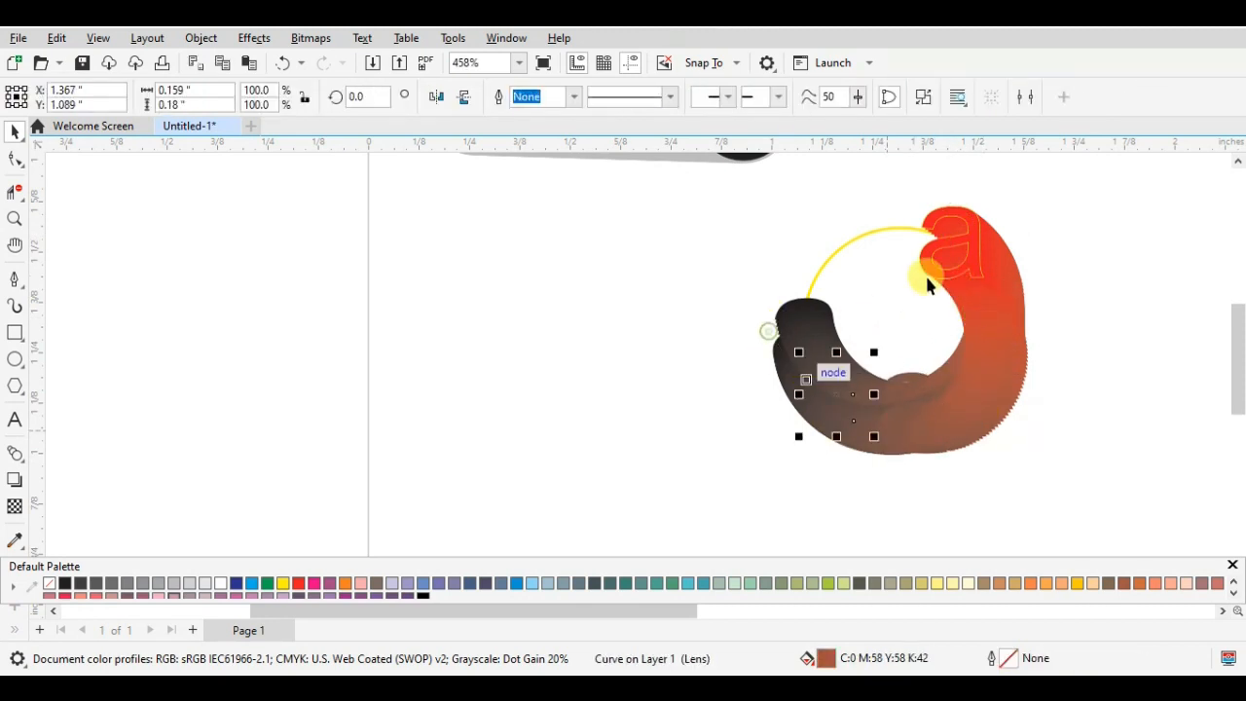
pyautogui.click(896, 326)
pyautogui.hotkey('ctrl', 'z')
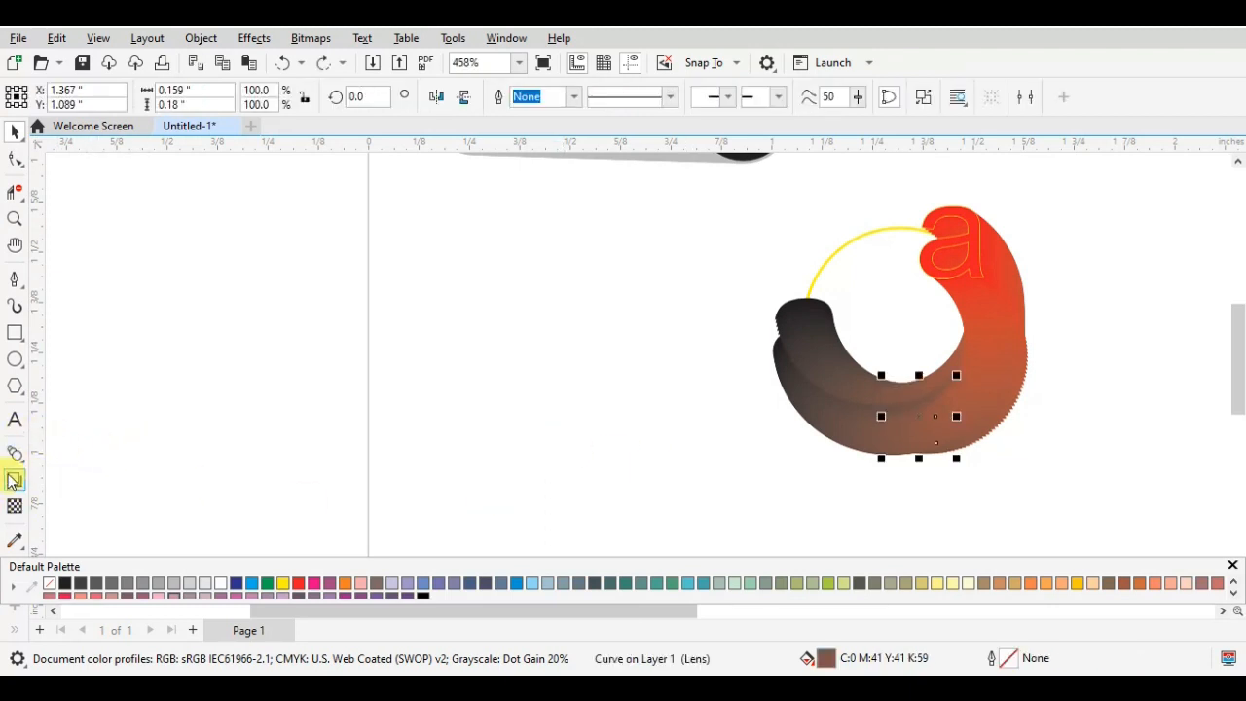
# - Sample white with the Color Eyedropper and apply it to the red end letter's outline and fill
pyautogui.click(13, 541)
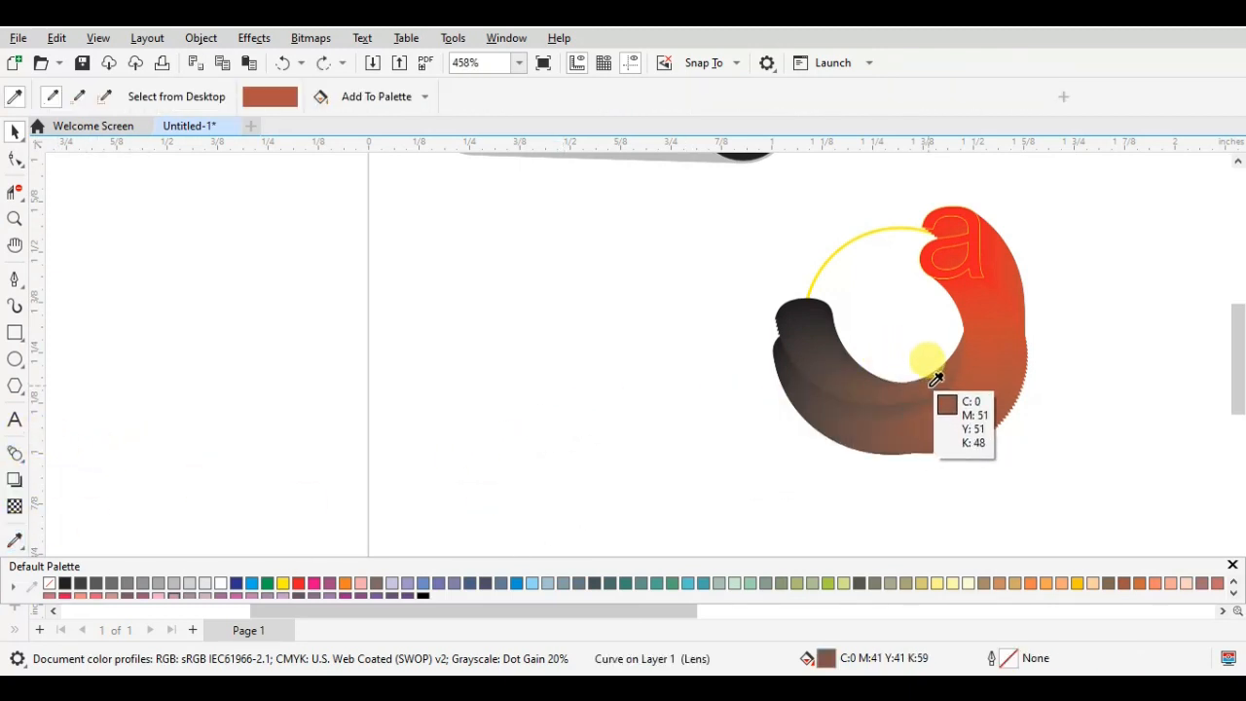
pyautogui.click(963, 250)
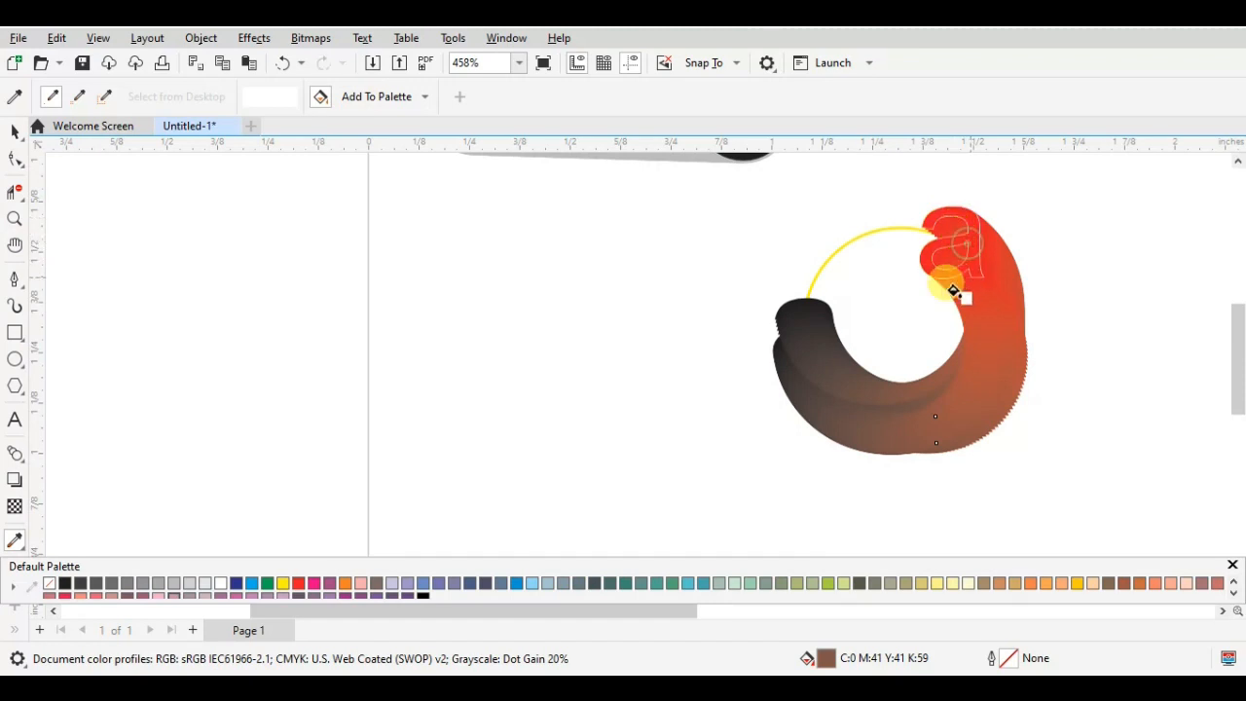
pyautogui.click(921, 260)
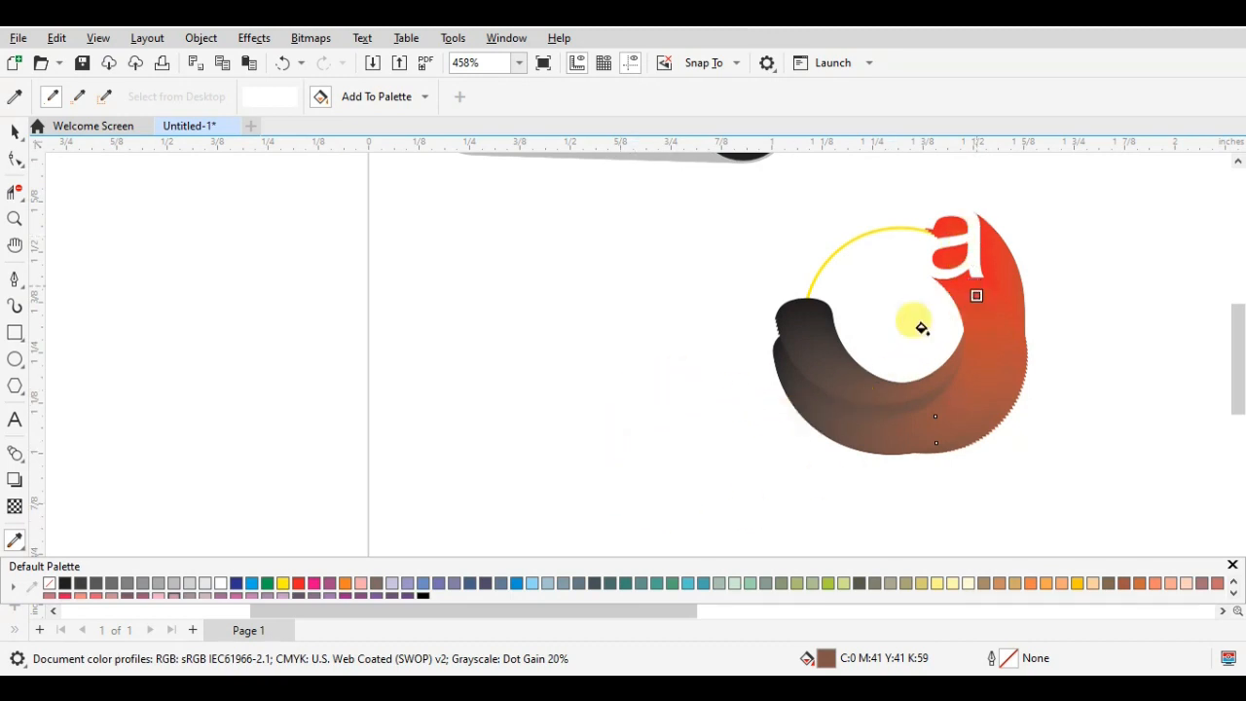
# - Try coloring the selected brown letter copy white, and undo the change
pyautogui.click(232, 582)
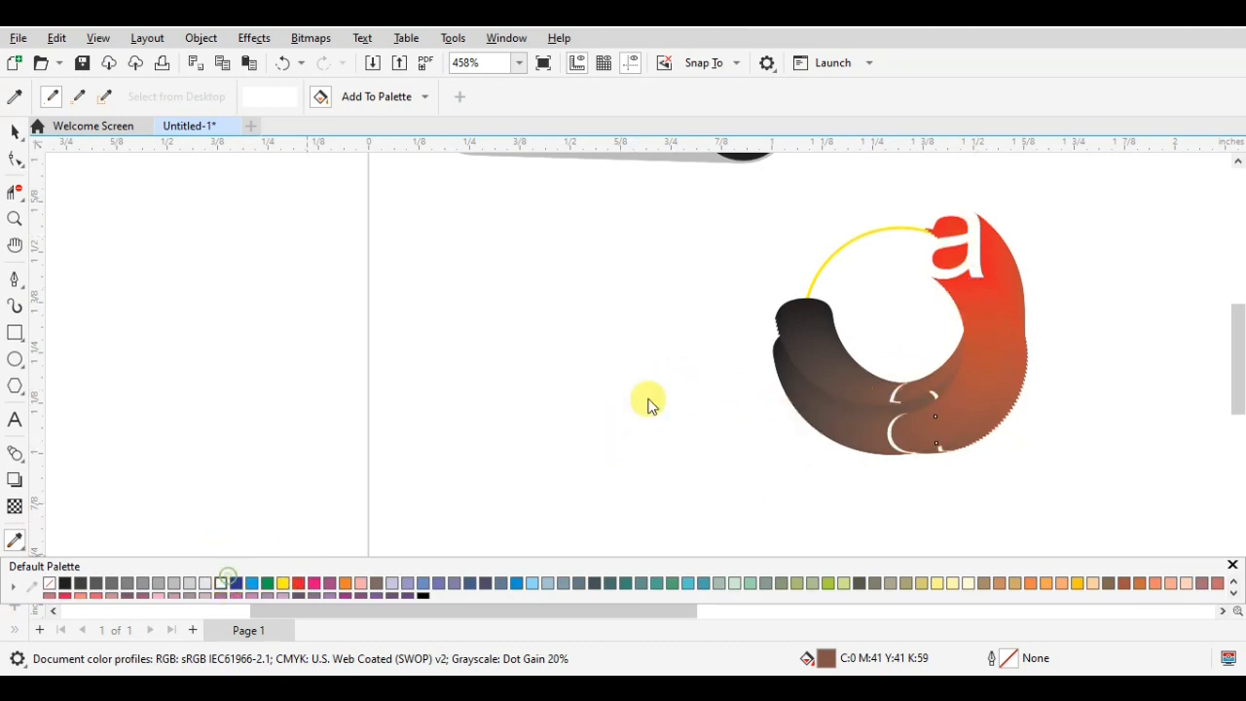
pyautogui.hotkey('ctrl', 'z')
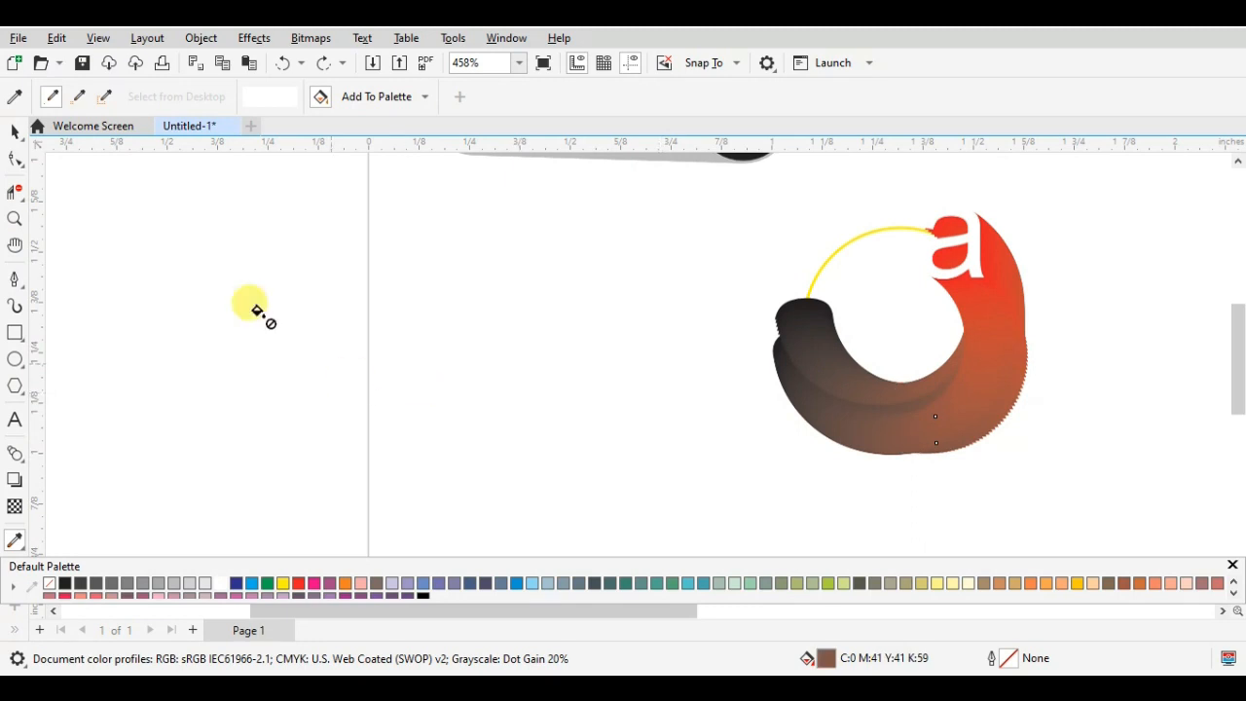
# - Select the white end letter and fill it with orange, C:0 M:60 Y:100 K:0
pyautogui.click(22, 130)
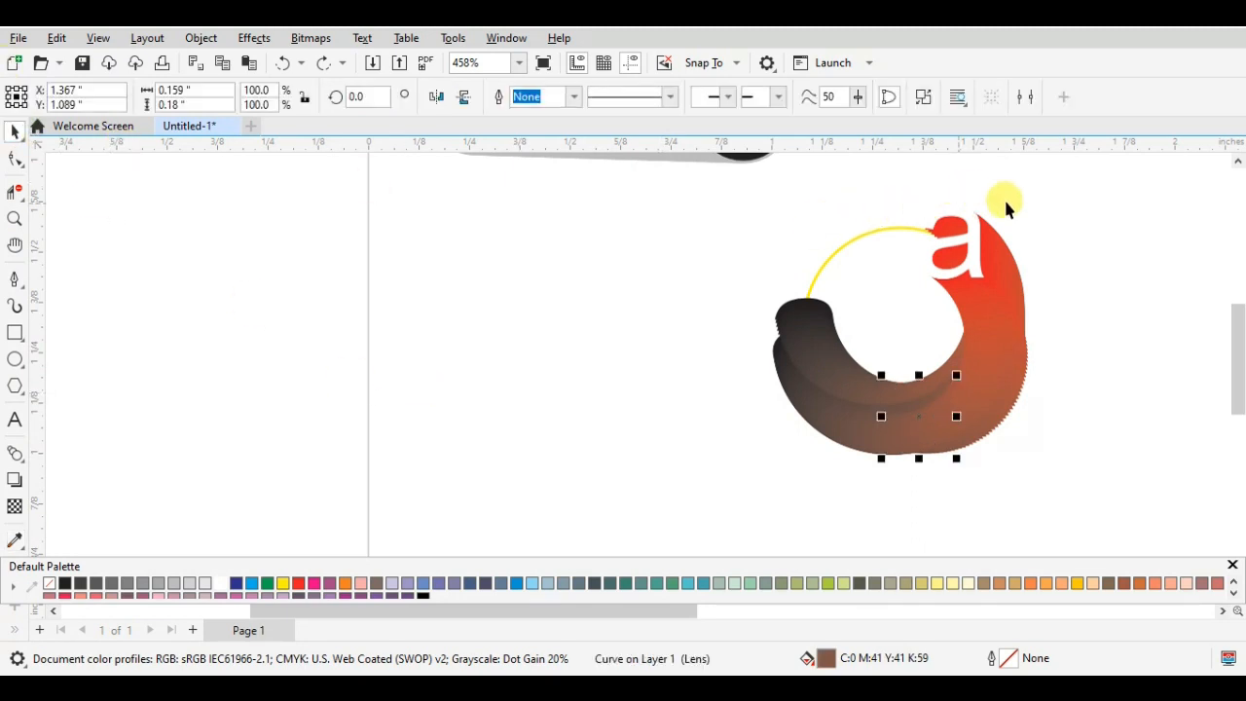
pyautogui.click(1065, 234)
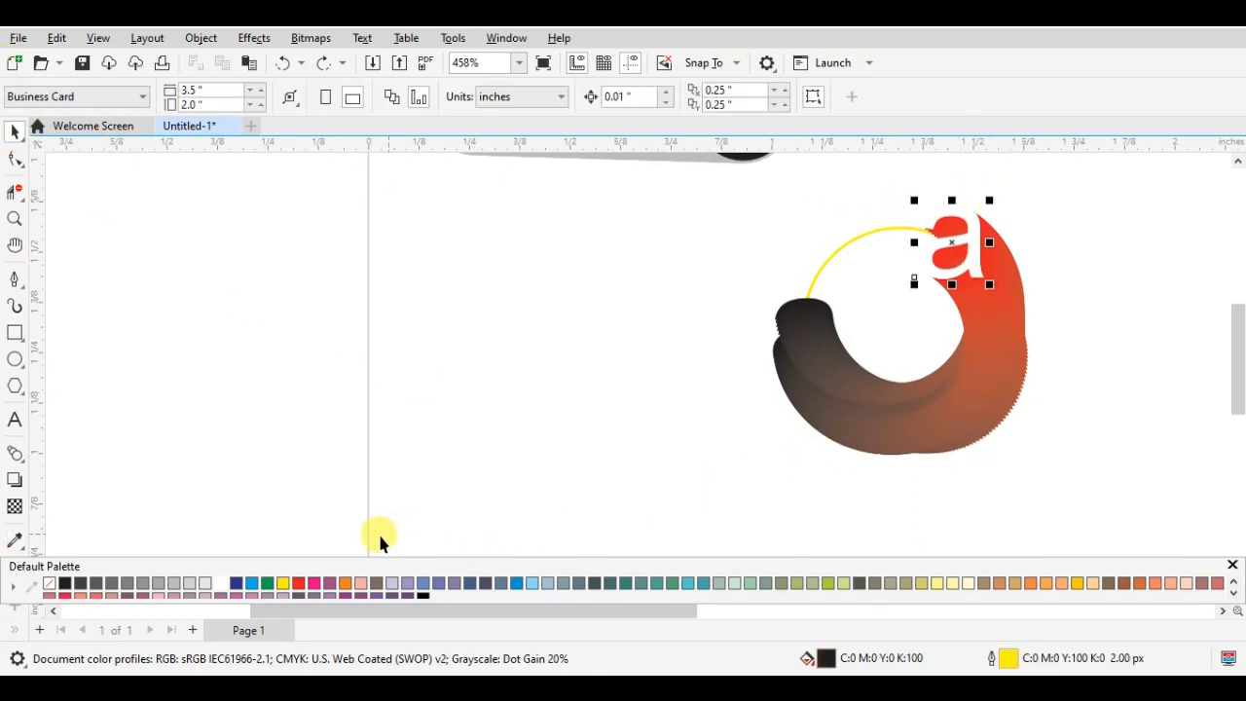
pyautogui.click(341, 585)
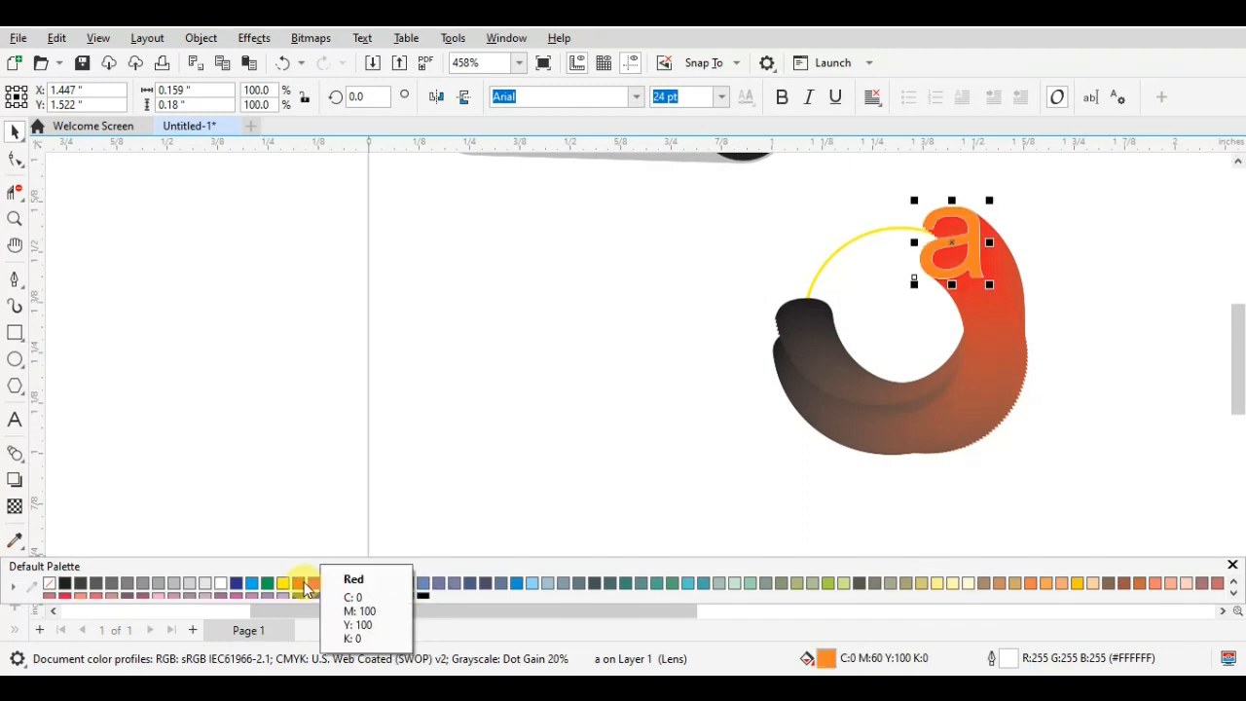
# - Try several palette fill colors on the end letter, finishing with pale green, C:20 M:0 Y:20 K:0
pyautogui.click(305, 584)
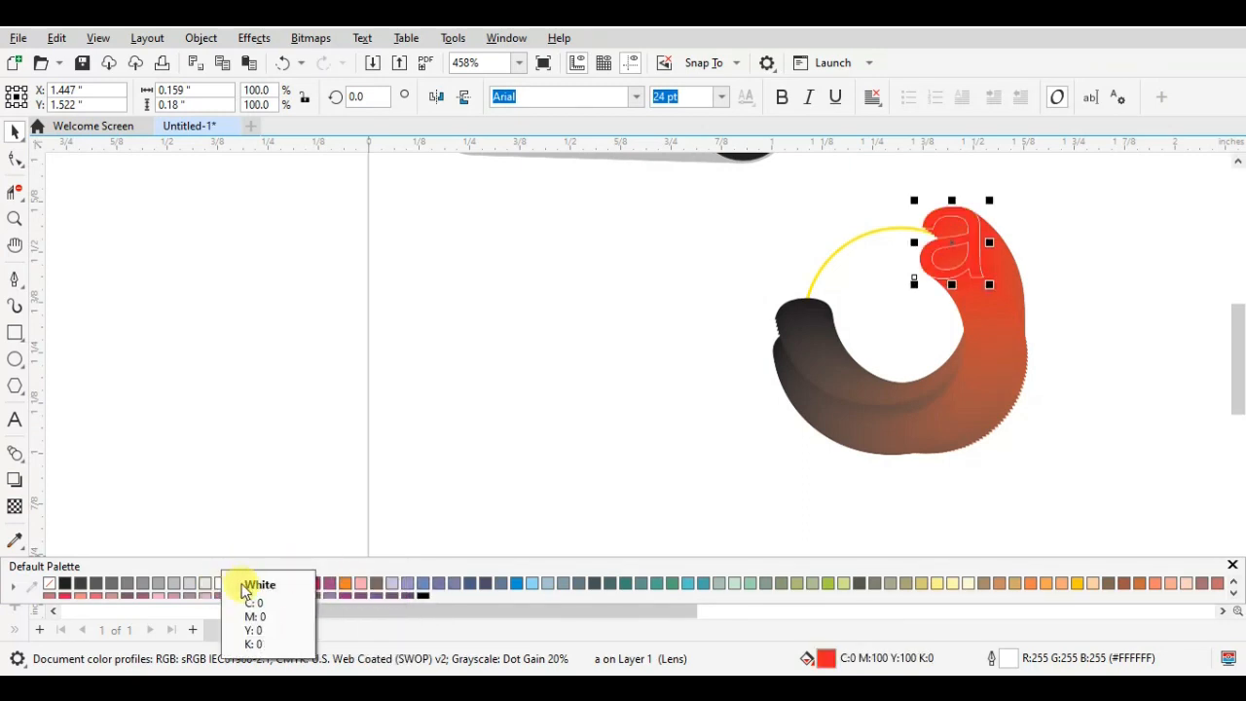
pyautogui.click(345, 584)
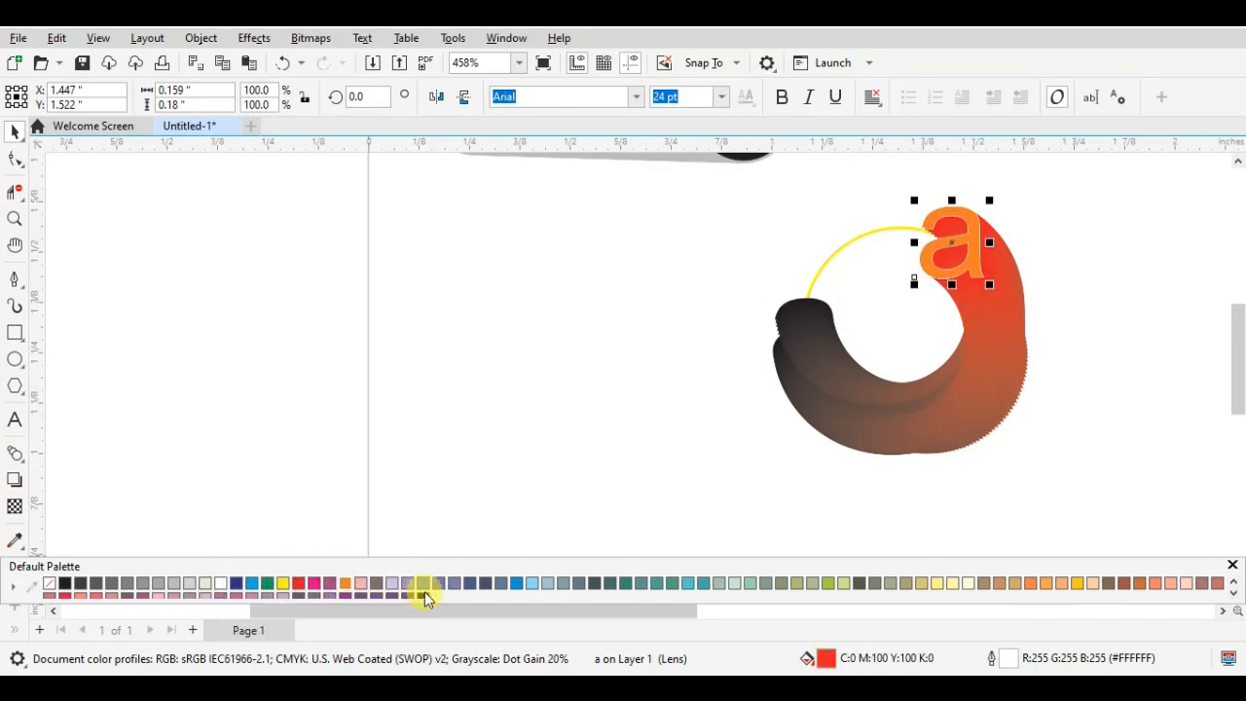
pyautogui.click(451, 582)
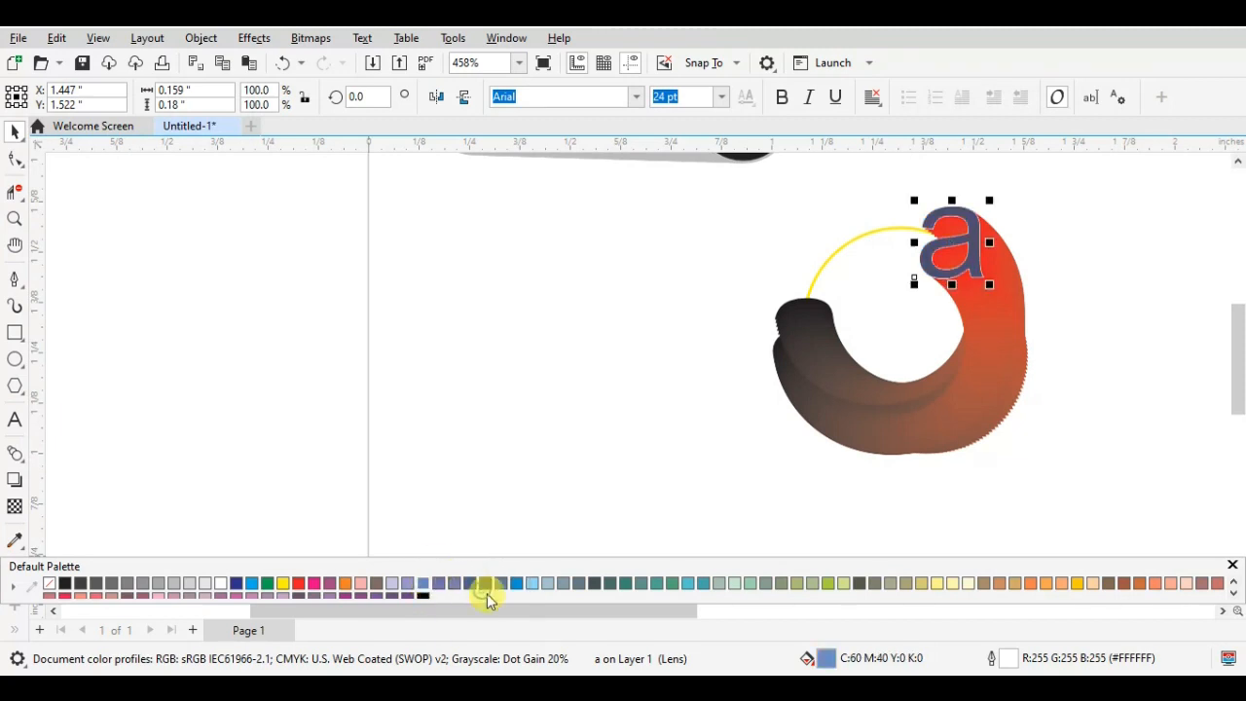
pyautogui.click(588, 584)
pyautogui.click(625, 583)
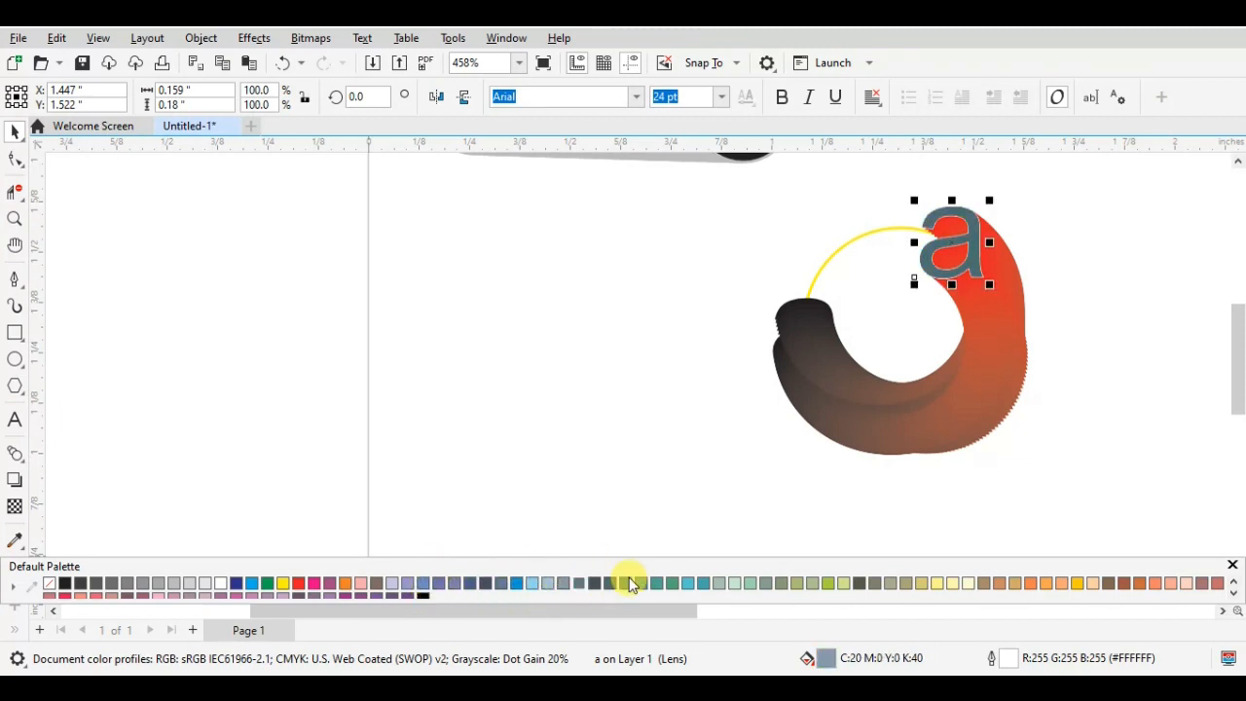
pyautogui.click(665, 582)
pyautogui.click(687, 582)
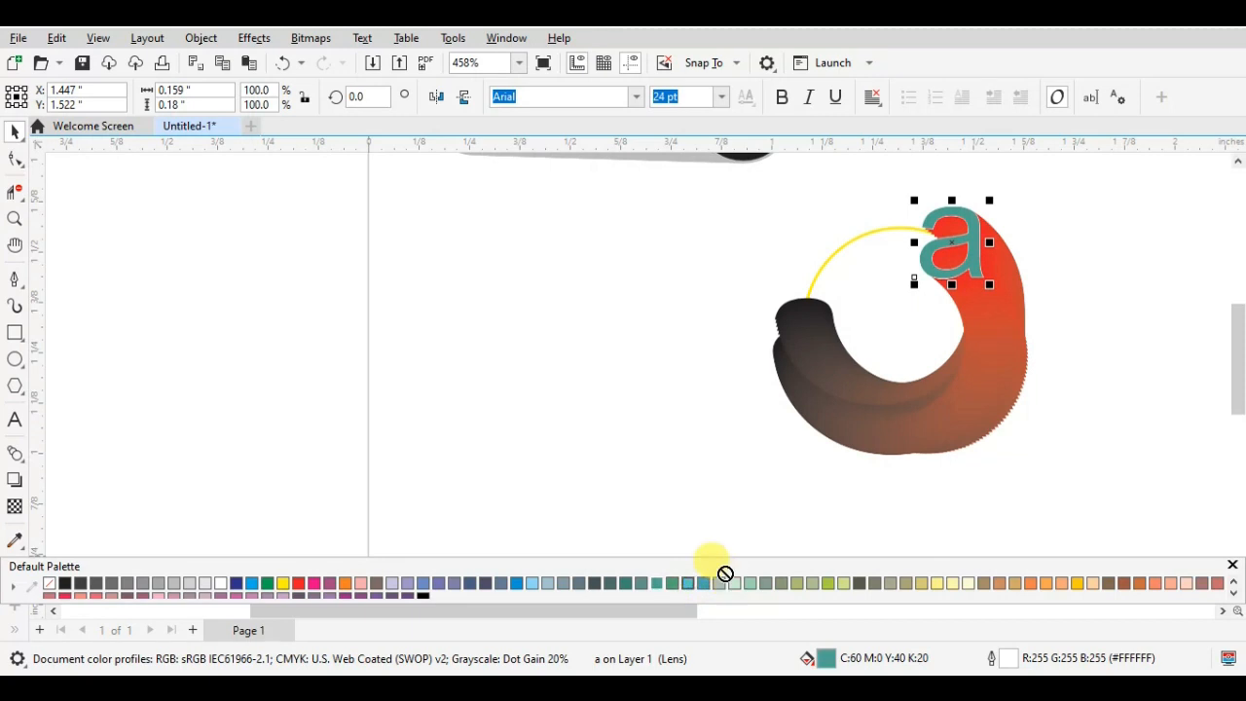
pyautogui.click(682, 587)
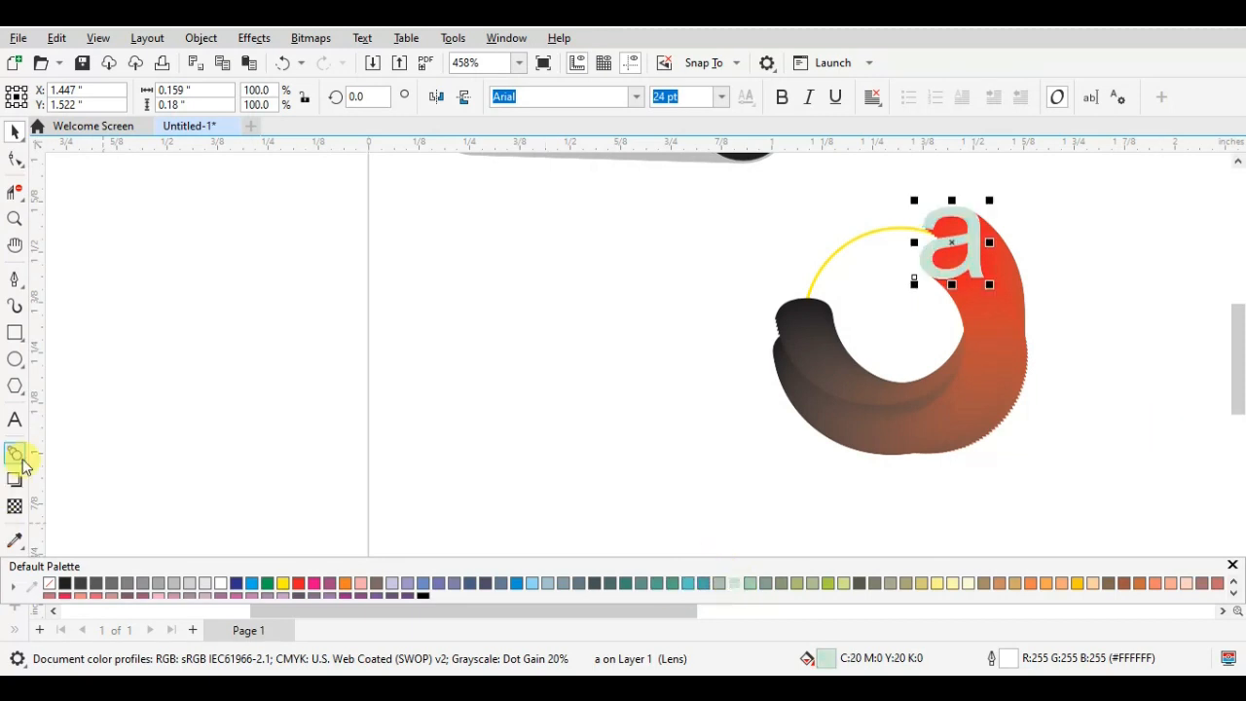
# - Draw a rectangle about 0.232 by 0.177 inches outside the page, fill it red and remove its outline
pyautogui.click(15, 336)
pyautogui.moveTo(199, 363); pyautogui.dragTo(293, 435)
pyautogui.click(14, 131)
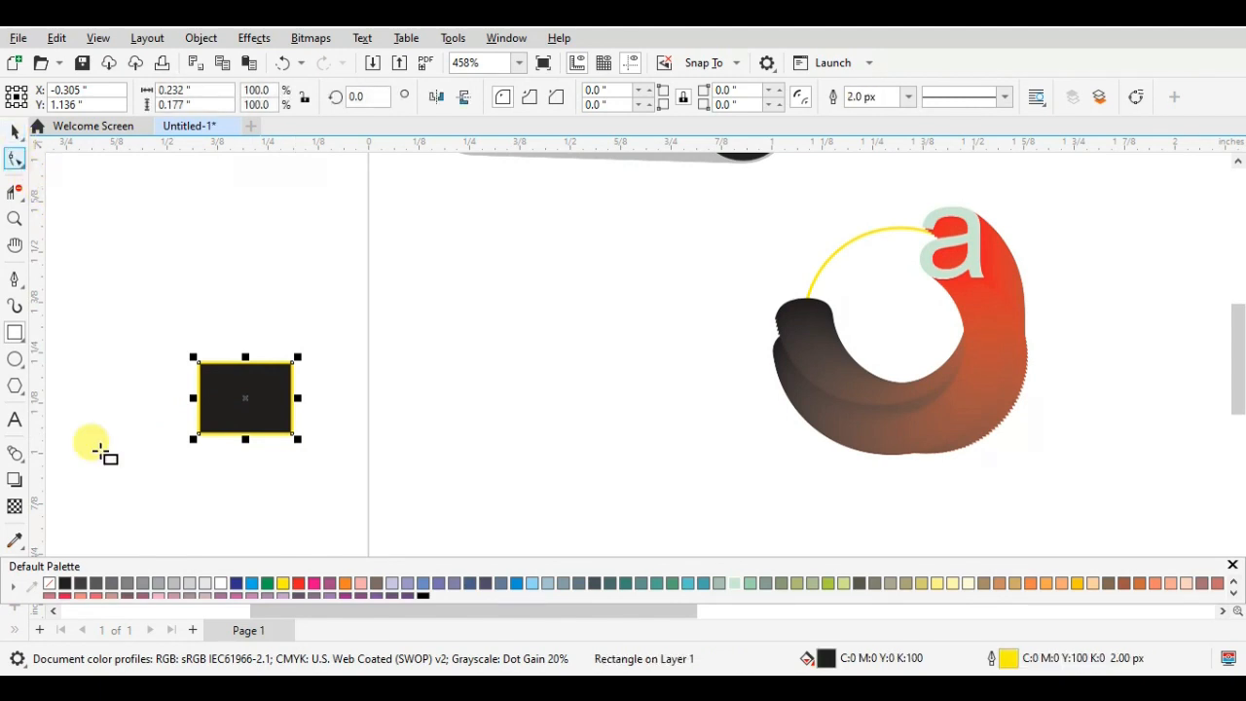
pyautogui.click(298, 582)
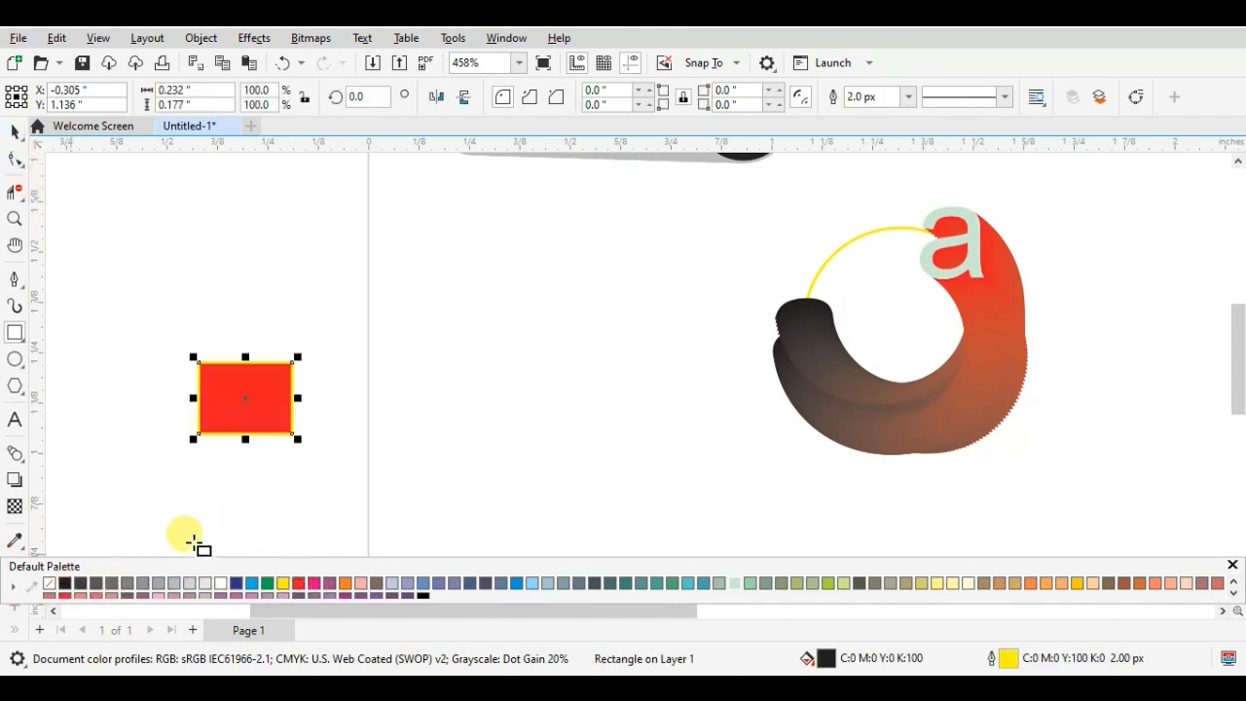
pyautogui.rightClick(49, 582)
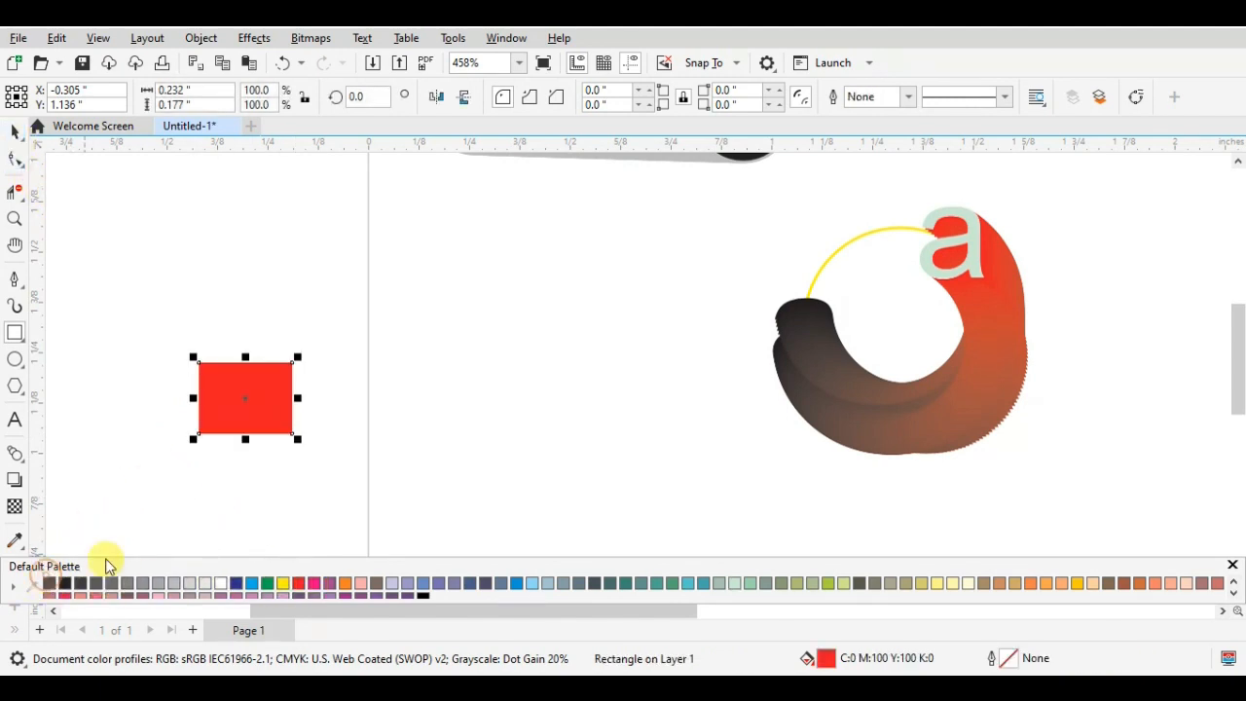
# - Duplicate the red rectangle just beside the original and fill the copy blue, C:100 M:100 Y:0 K:0
pyautogui.moveTo(239, 398); pyautogui.dragTo(380, 399)
pyautogui.hotkey('ctrl', 'z')
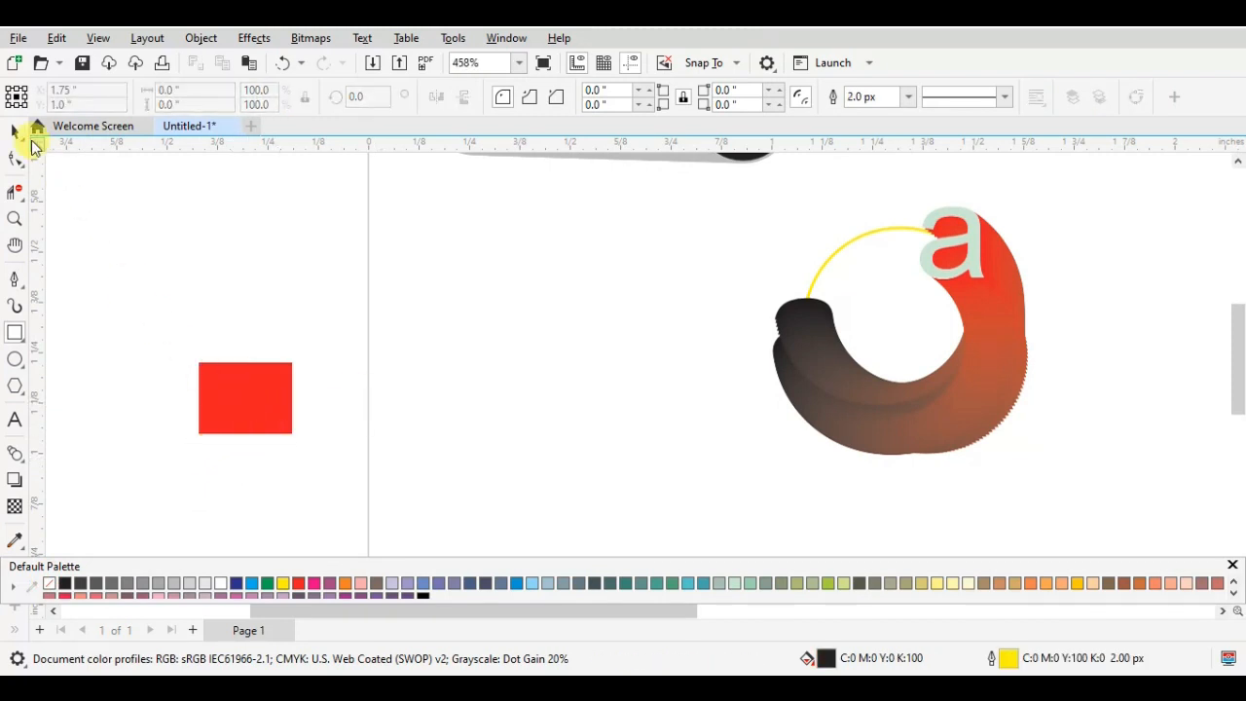
pyautogui.click(14, 131)
pyautogui.click(283, 431)
pyautogui.click(221, 388)
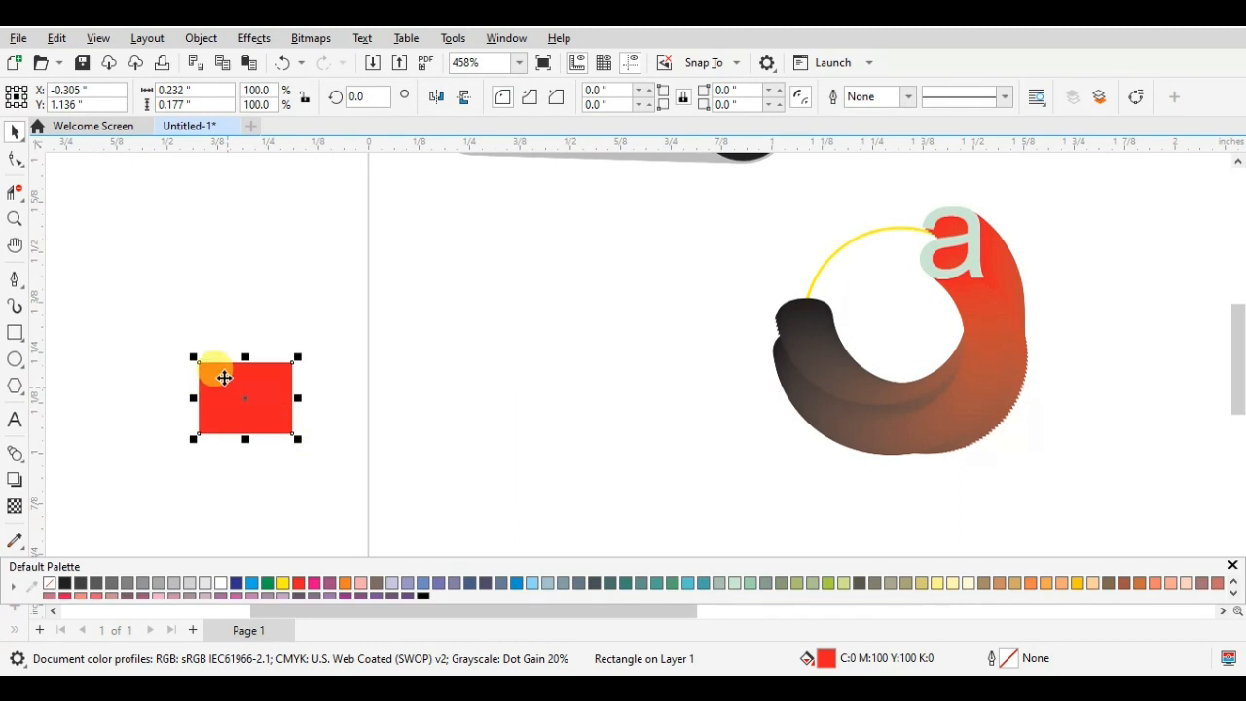
pyautogui.moveTo(224, 378); pyautogui.dragTo(327, 385)
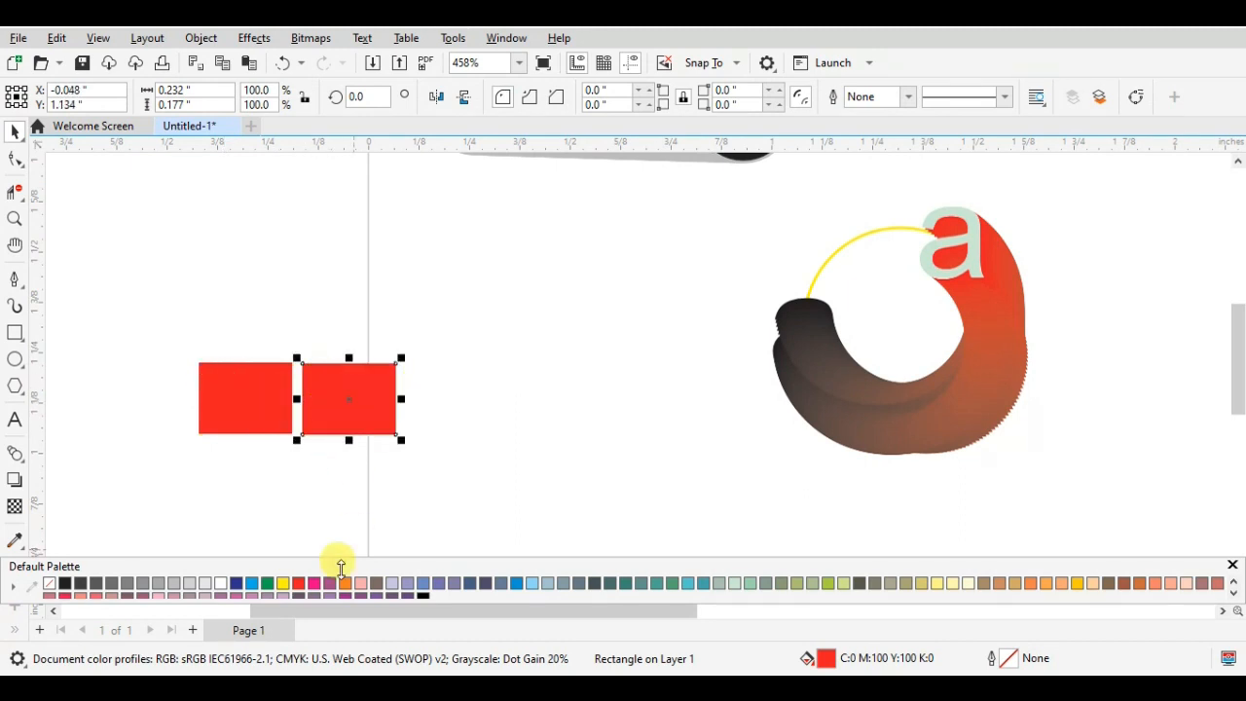
pyautogui.click(234, 583)
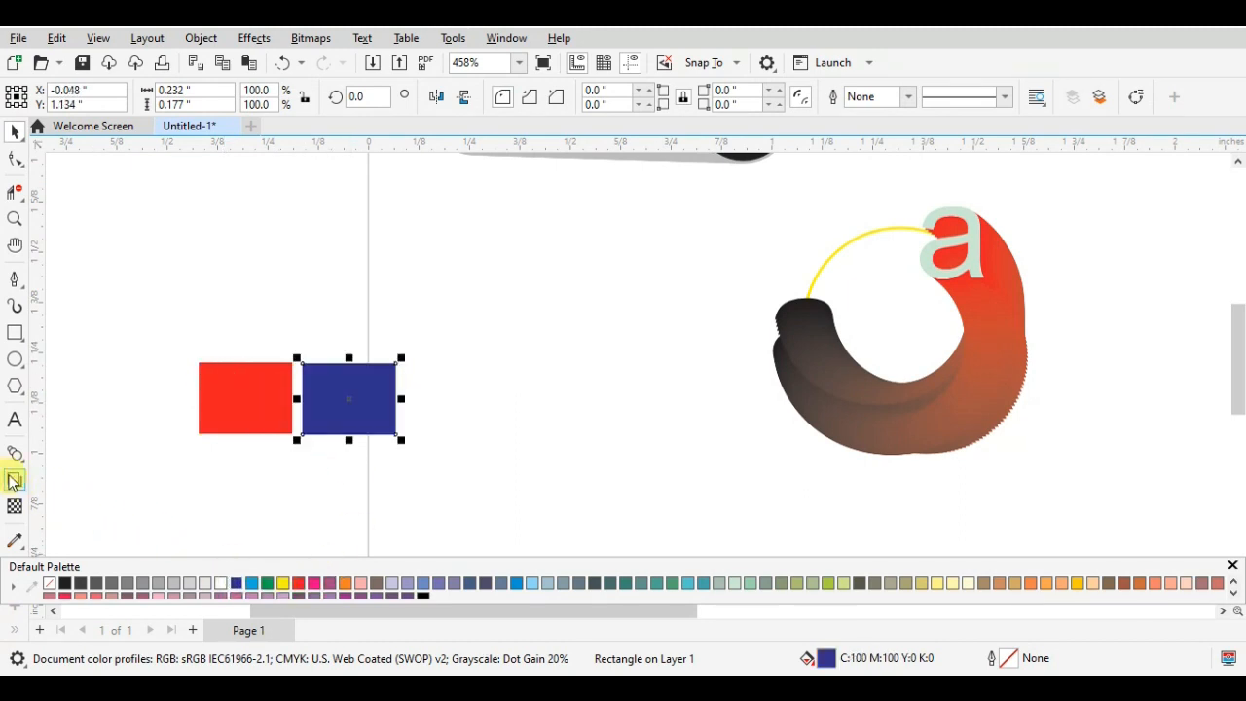
# - Blend the red rectangle into the blue one, break the blend apart and ungroup all its objects
pyautogui.click(15, 454)
pyautogui.moveTo(224, 387); pyautogui.dragTo(316, 392)
pyautogui.click(15, 129)
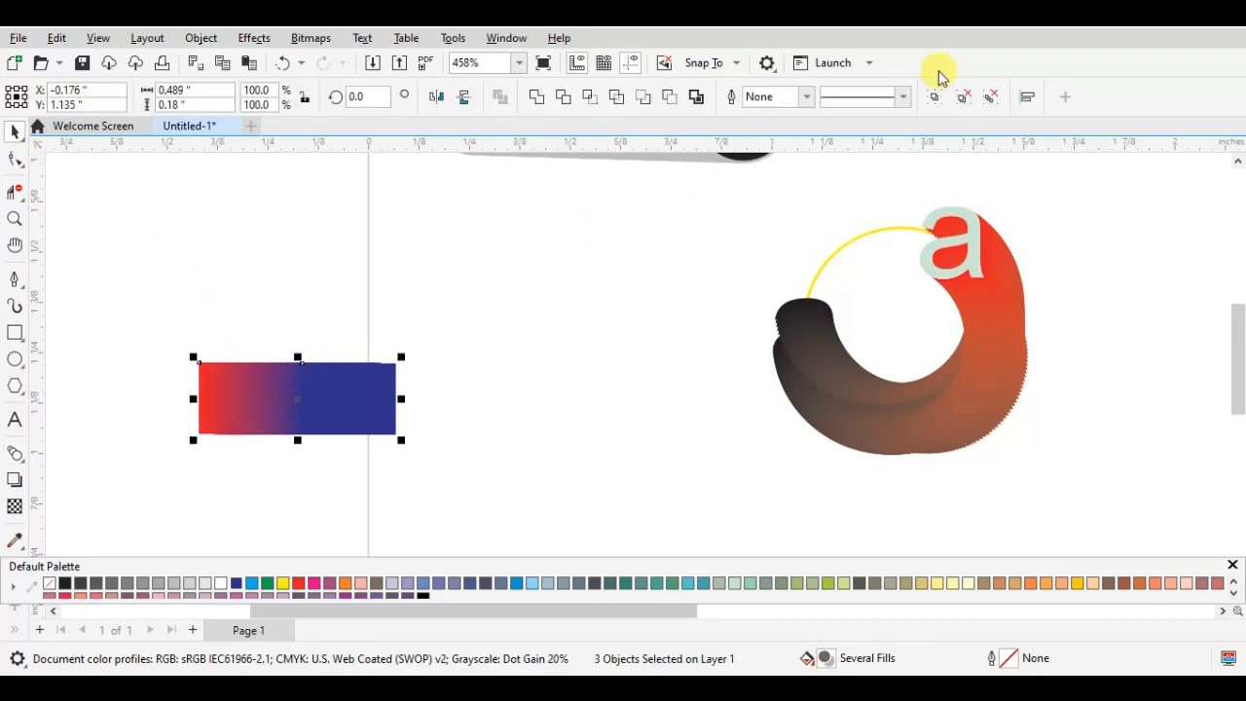
pyautogui.click(993, 98)
pyautogui.click(162, 458)
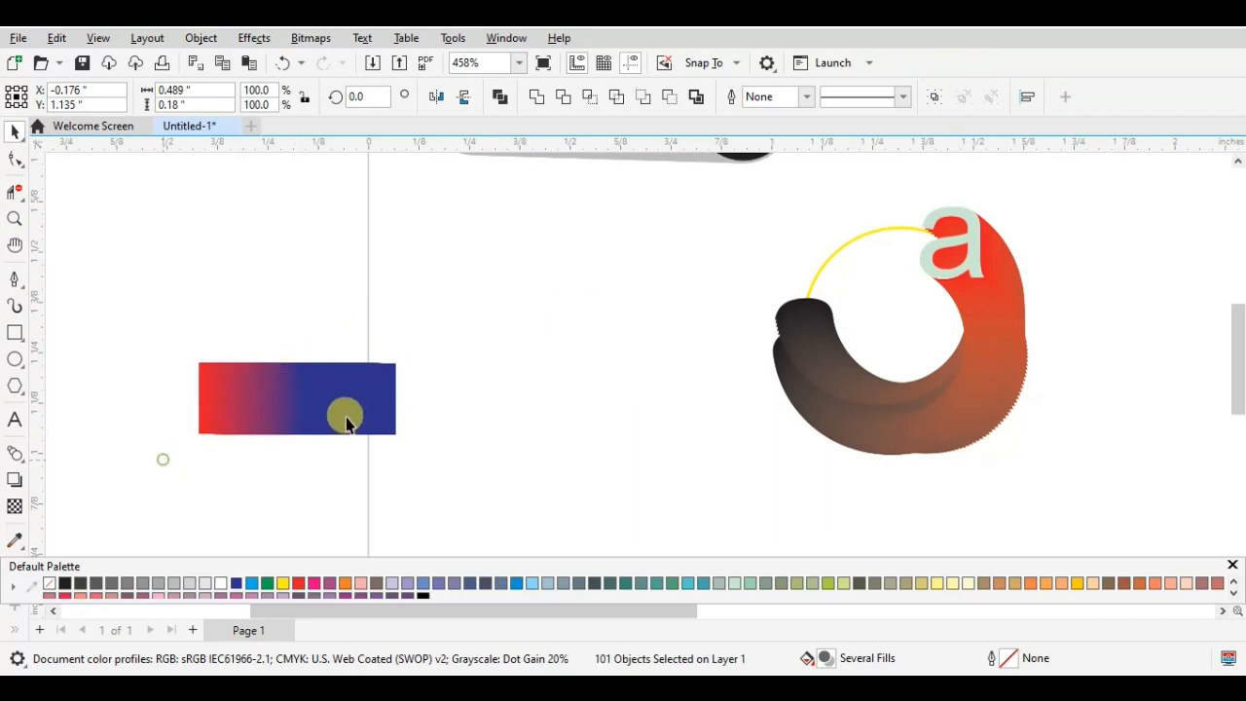
# - Pull a purple intermediate rectangle out of the ungrouped blend and place it just above the strip
pyautogui.click(280, 402)
pyautogui.click(284, 408)
pyautogui.click(277, 397)
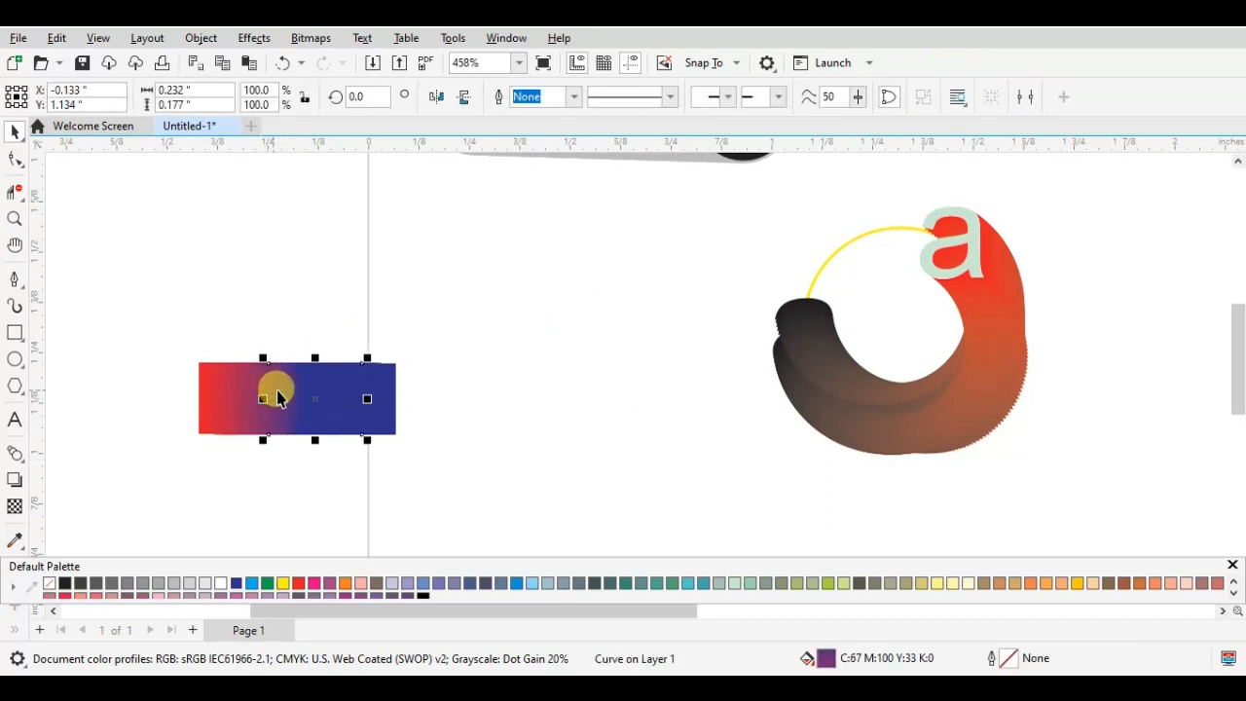
pyautogui.moveTo(270, 398); pyautogui.dragTo(263, 317)
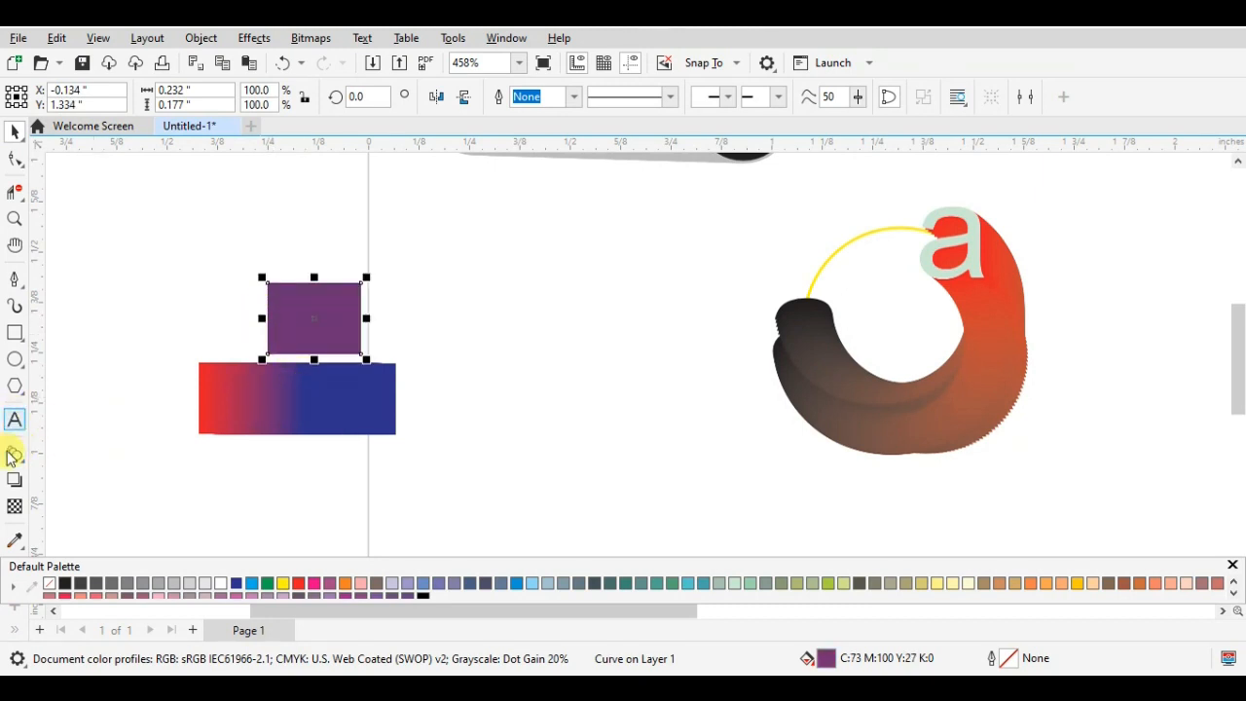
# - Sample the separated rectangle's purple with the Color Eyedropper and apply it to the end letter
pyautogui.click(14, 540)
pyautogui.click(328, 305)
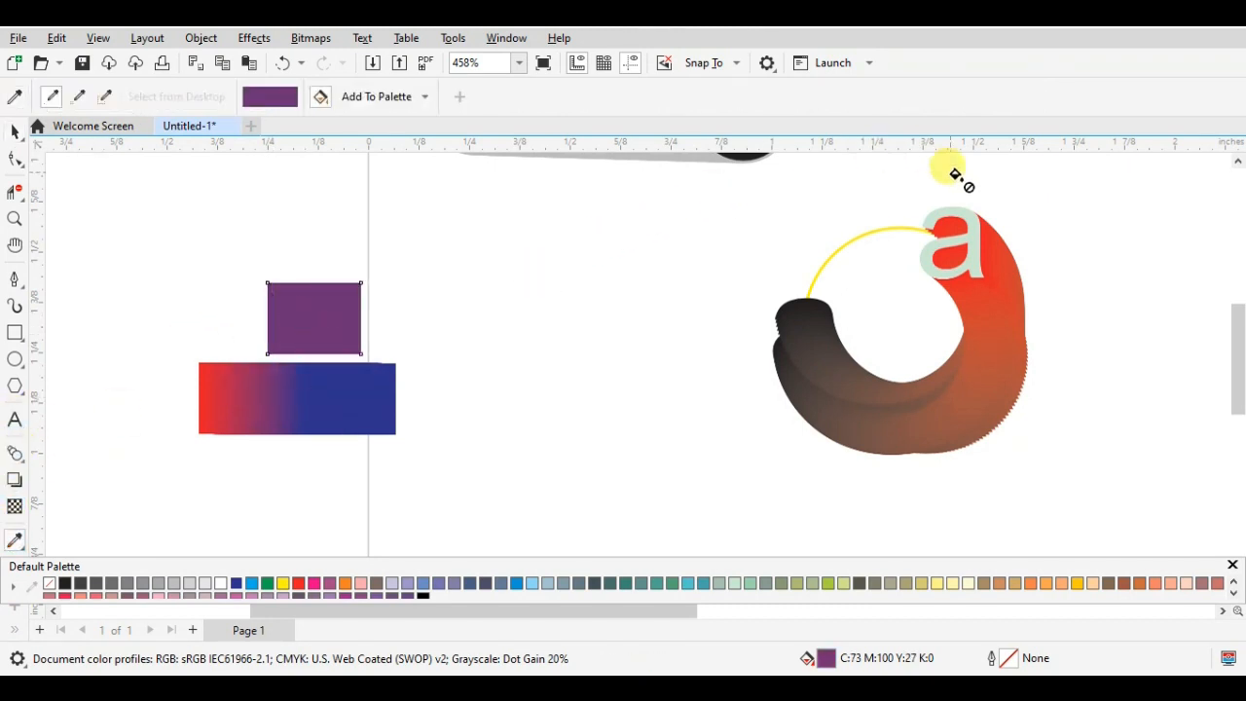
pyautogui.click(969, 238)
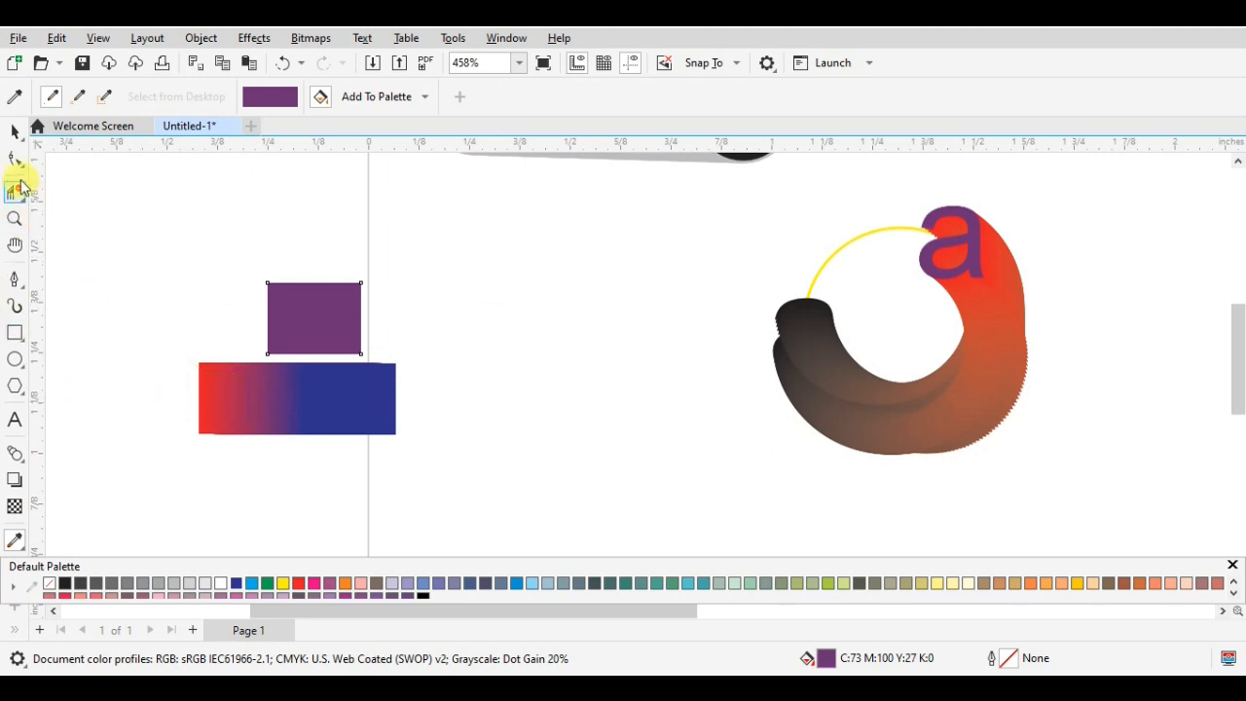
# - Pull a red intermediate rectangle out of the ungrouped blend and place it beside the purple one
pyautogui.doubleClick(239, 404)
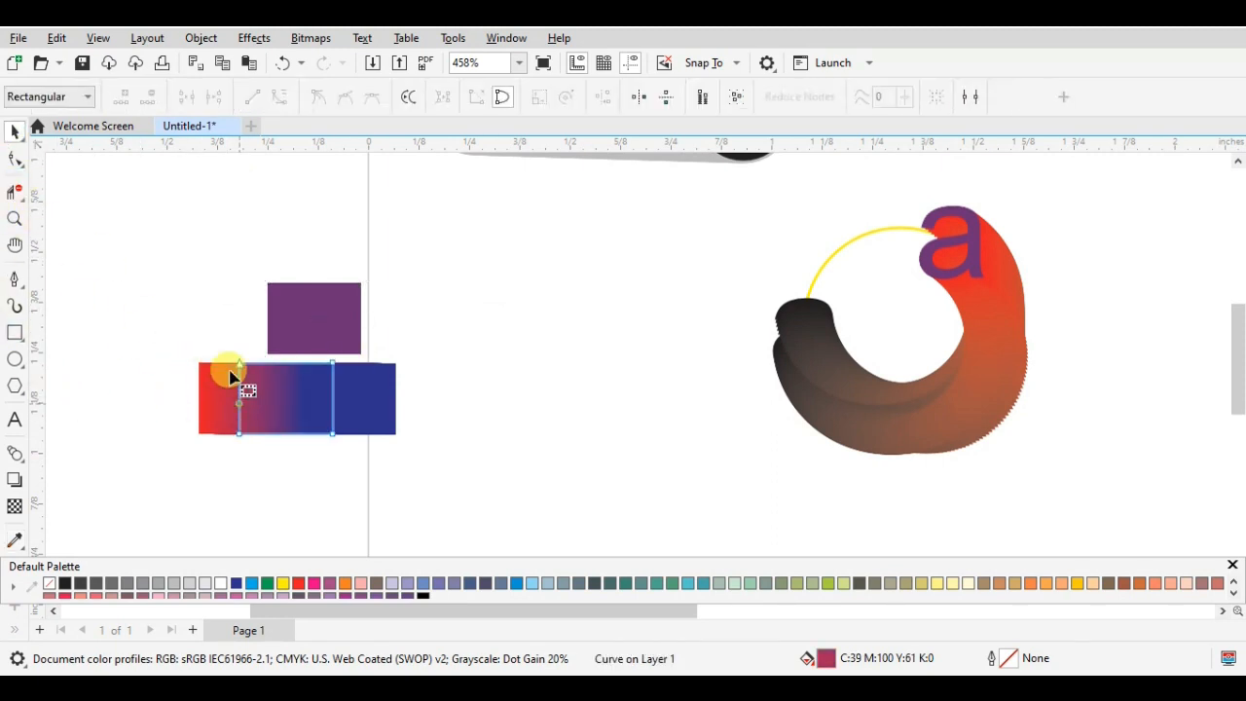
pyautogui.click(223, 398)
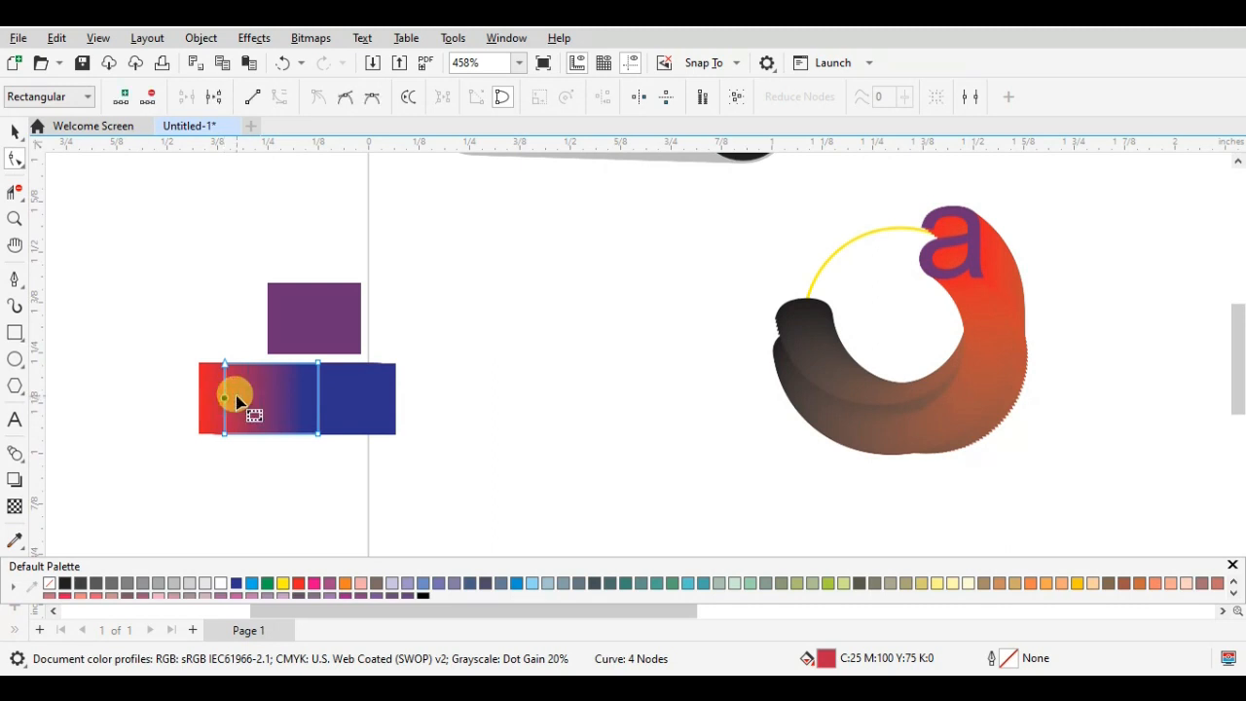
pyautogui.click(235, 396)
pyautogui.click(12, 142)
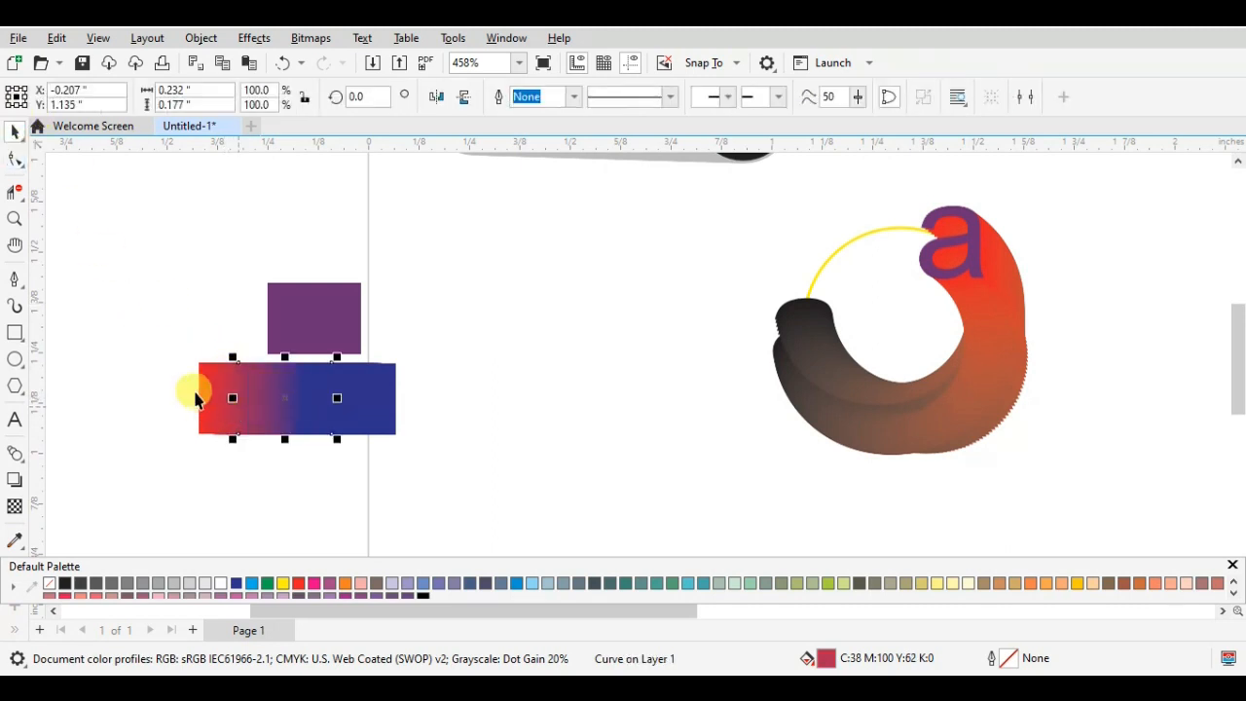
pyautogui.click(238, 407)
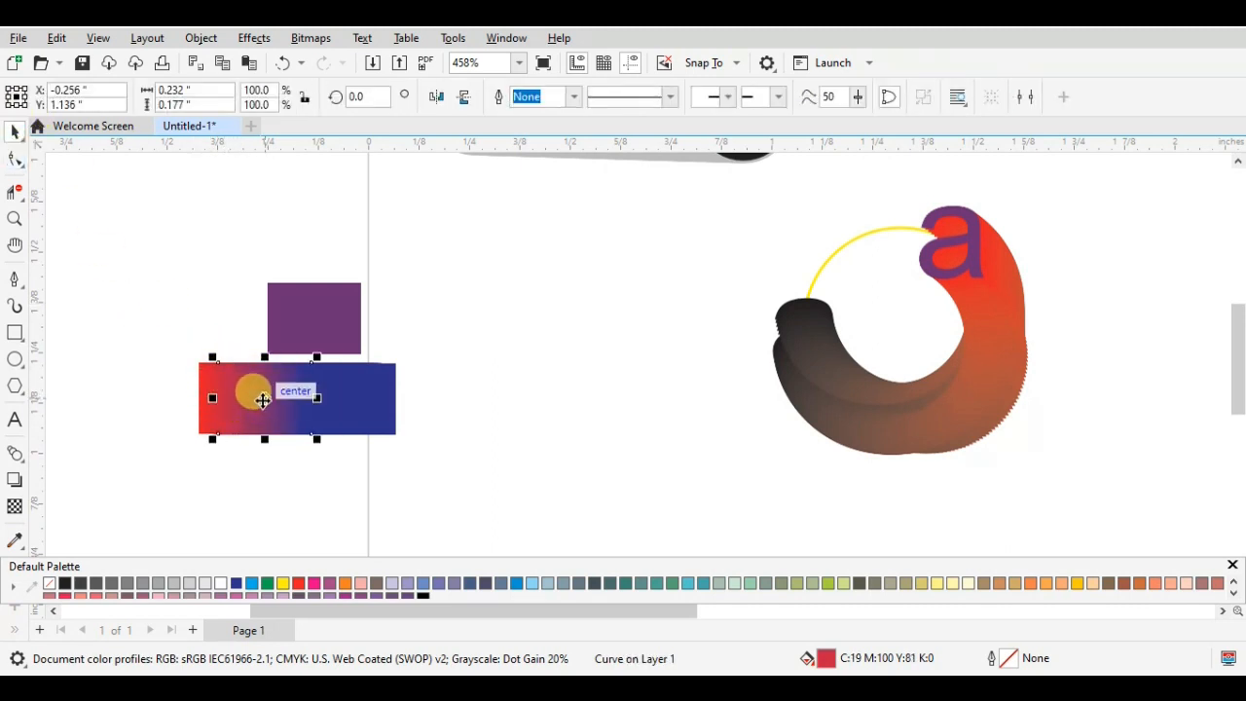
pyautogui.moveTo(250, 391); pyautogui.dragTo(188, 302)
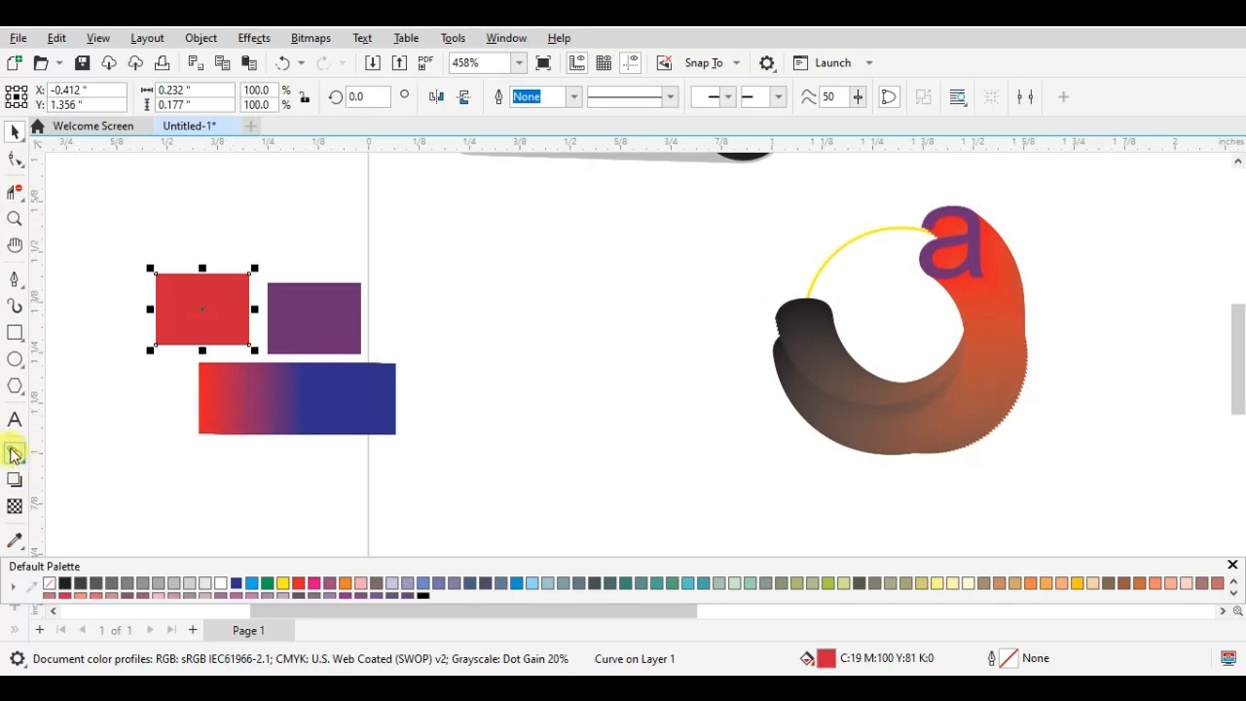
pyautogui.click(215, 257)
pyautogui.click(184, 281)
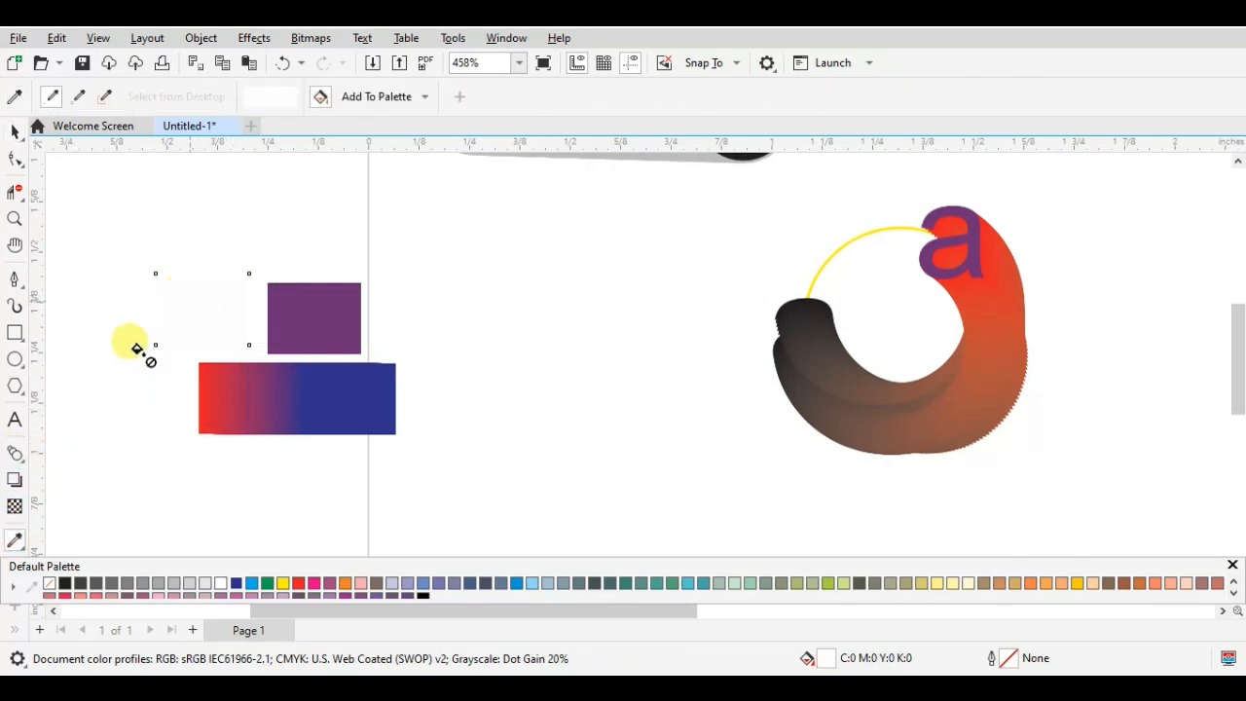
pyautogui.hotkey('ctrl', 'z')
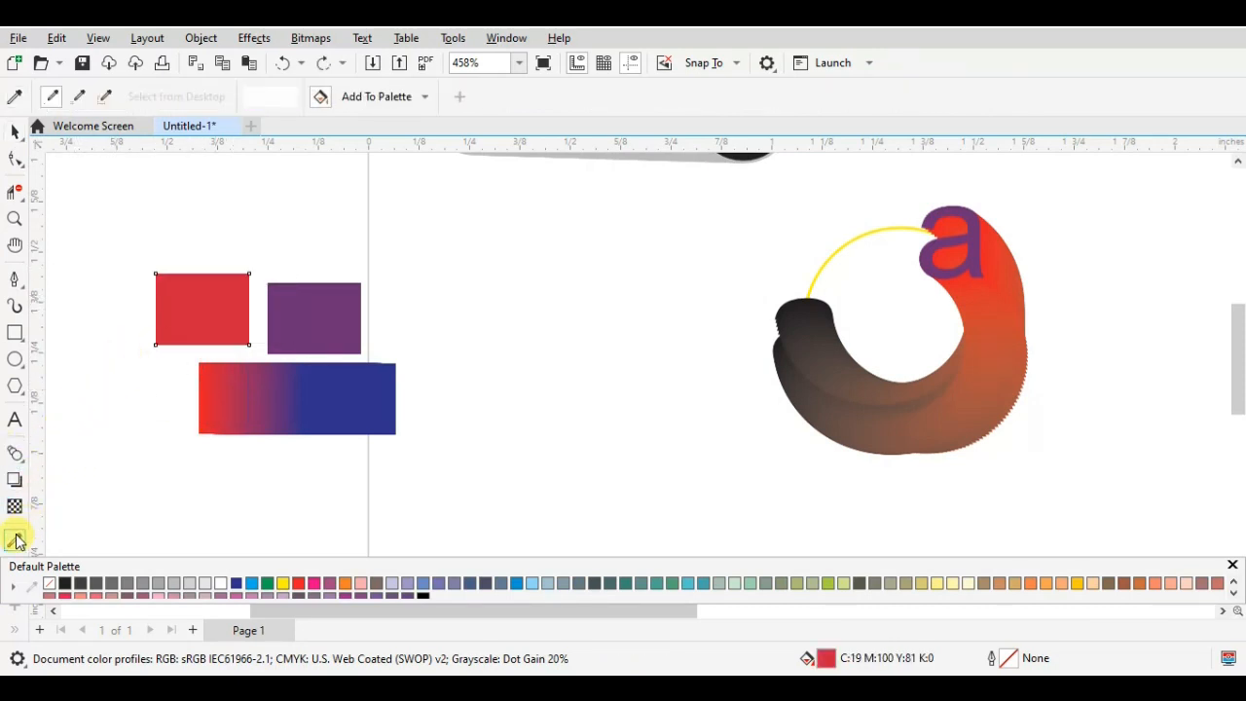
# - Sample the separated red rectangle's color, C:19 M:100 Y:81 K:0, with the Color Eyedropper and apply it to the end letter
pyautogui.click(18, 134)
pyautogui.click(186, 309)
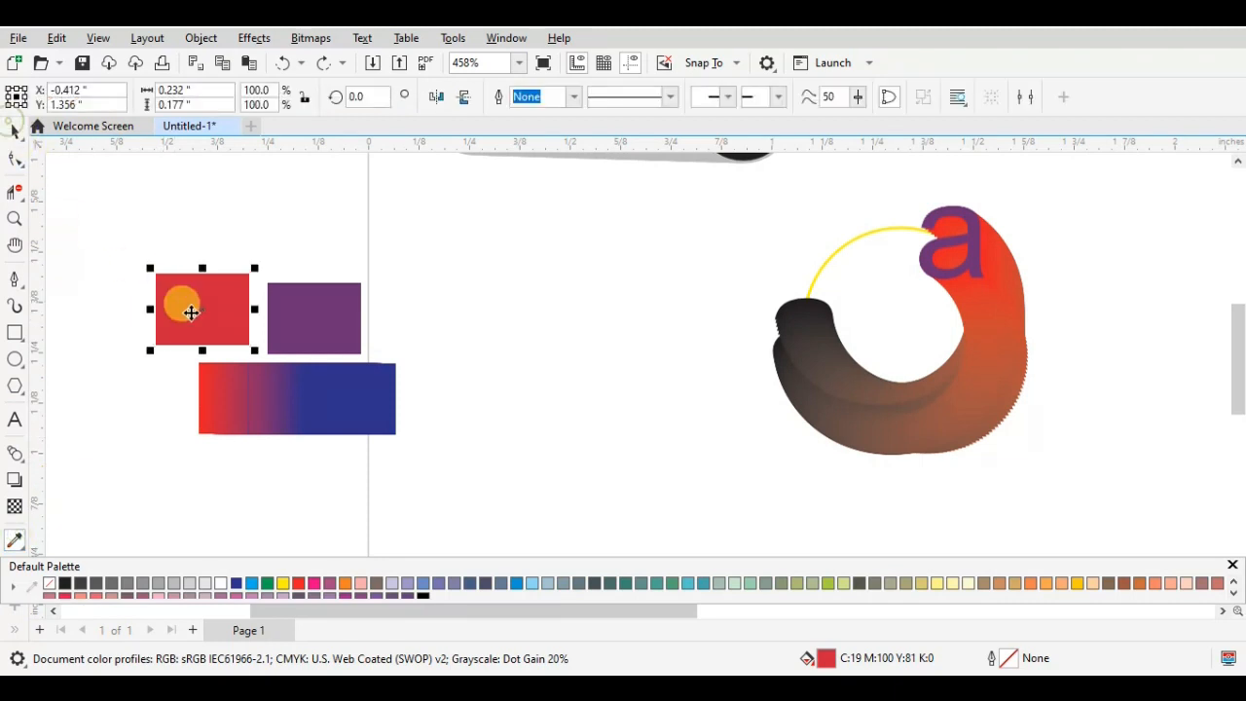
pyautogui.click(14, 537)
pyautogui.click(192, 308)
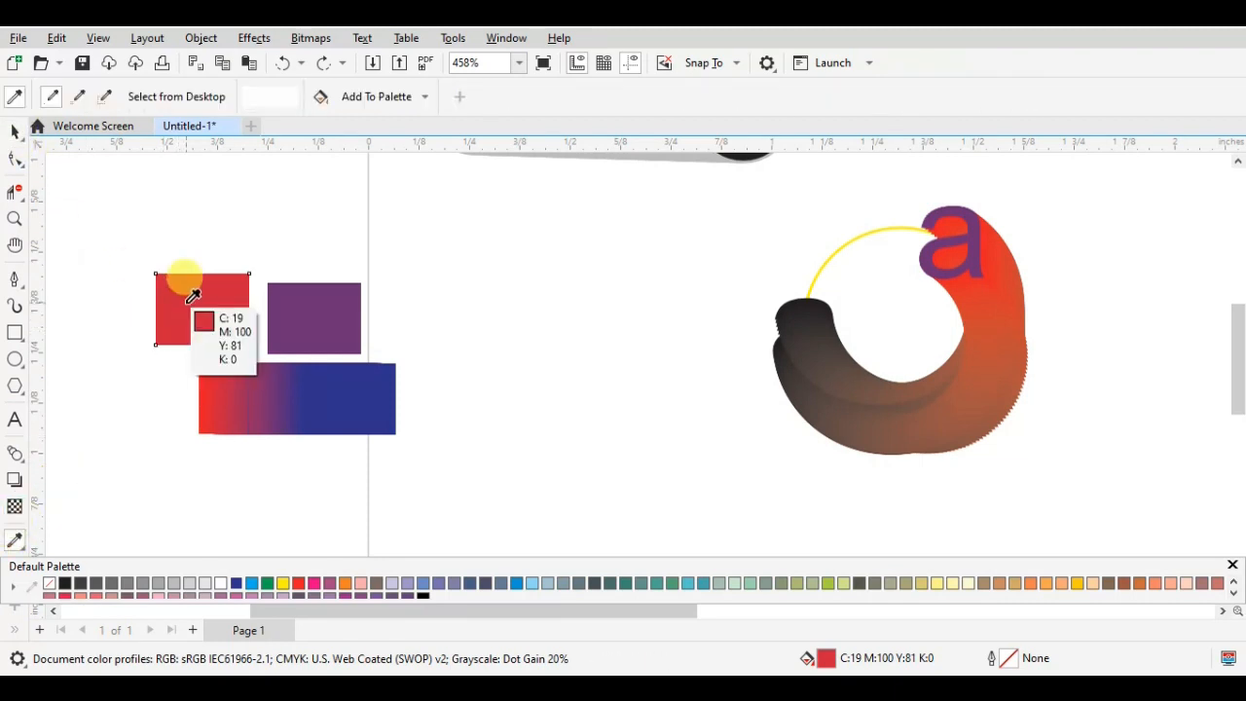
pyautogui.click(186, 294)
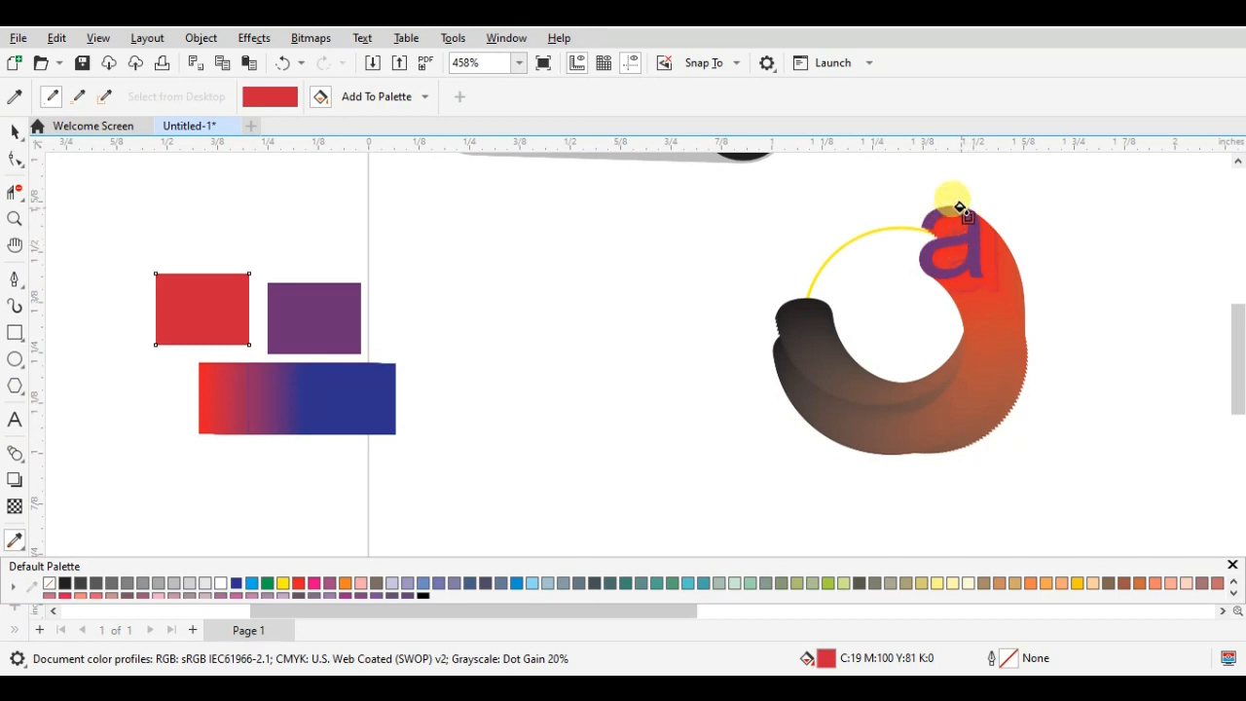
pyautogui.click(953, 209)
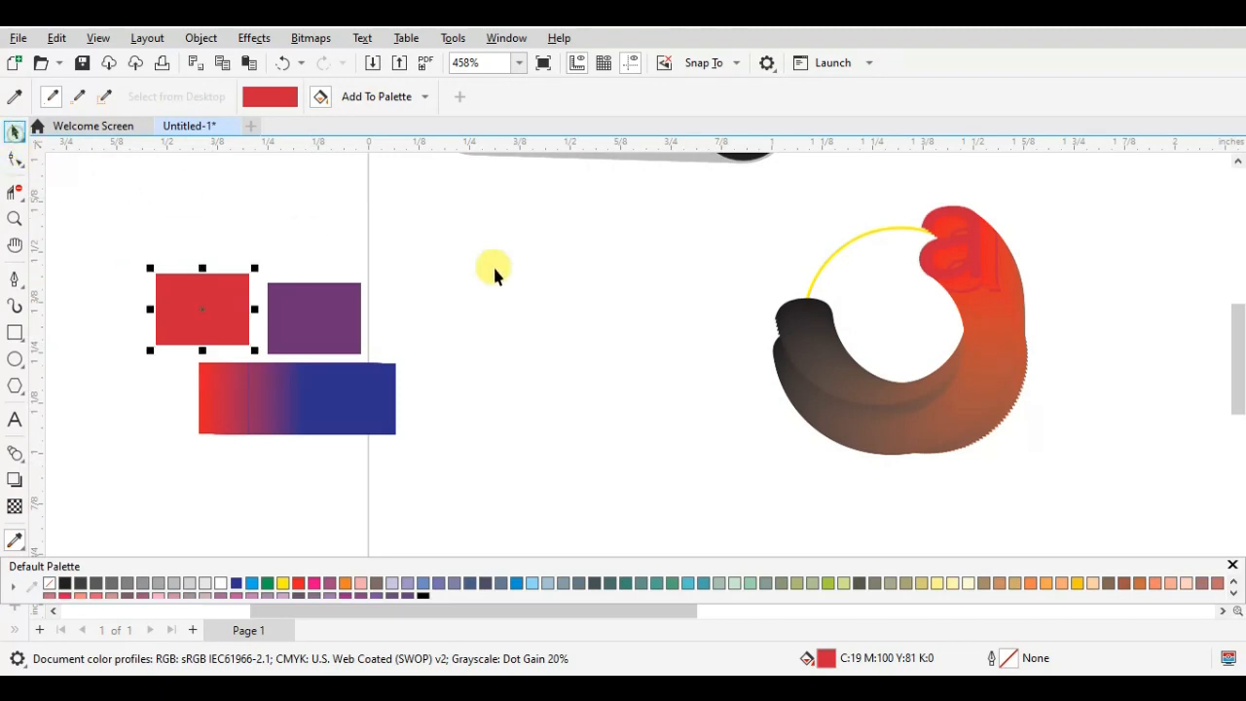
pyautogui.press('space')
pyautogui.click(998, 292)
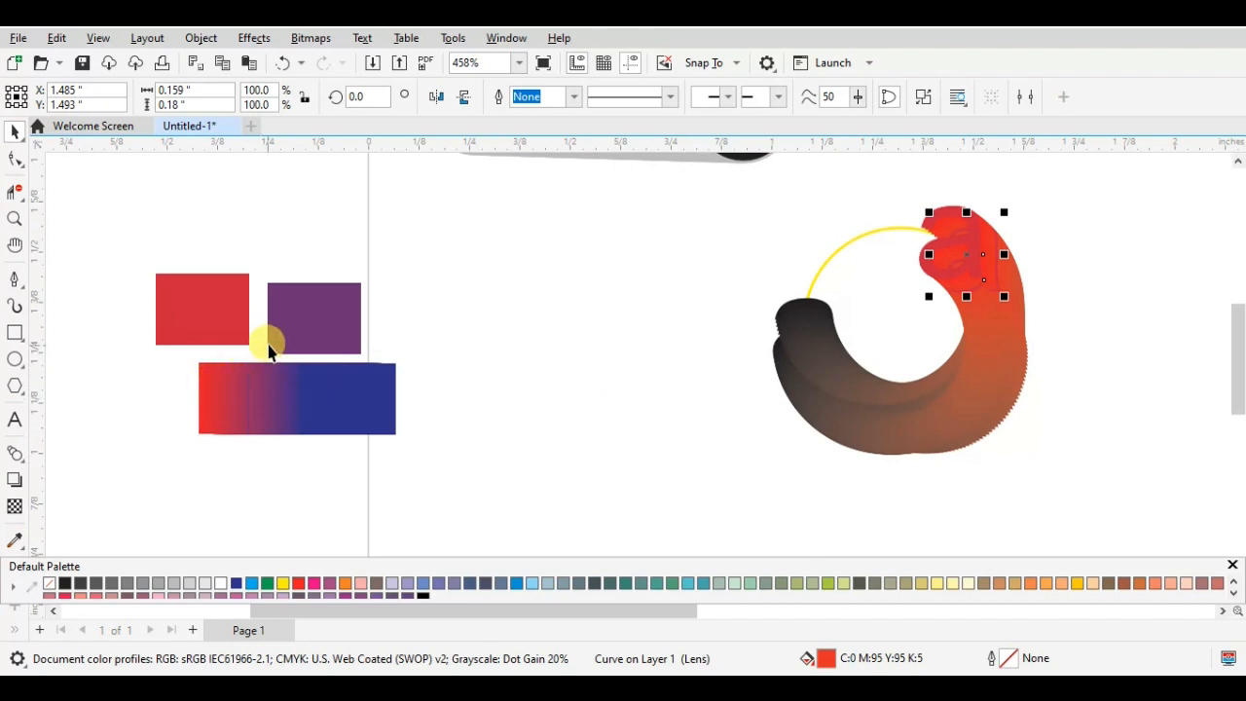
pyautogui.hotkey('ctrl', 'z')
pyautogui.click(1096, 296)
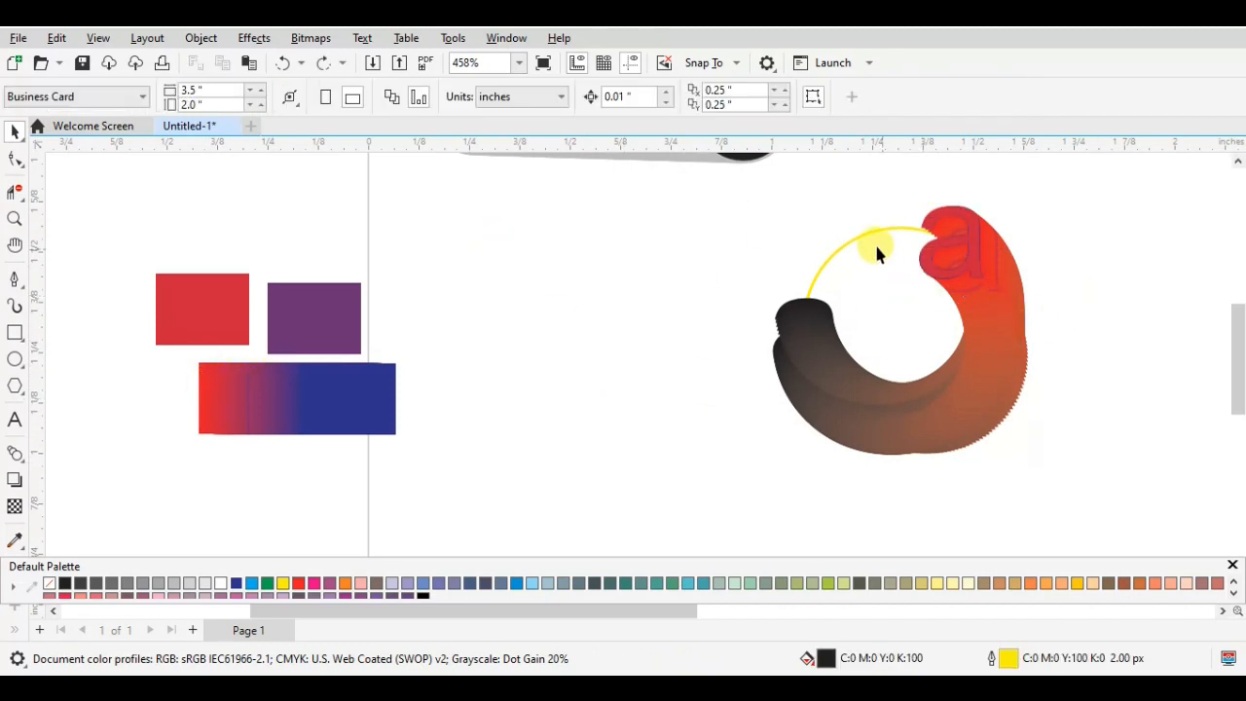
# - Move the yellow circle away from the letter copies, group all the letter copies and reposition the group
pyautogui.click(854, 233)
pyautogui.moveTo(905, 320); pyautogui.dragTo(451, 330)
pyautogui.moveTo(729, 183); pyautogui.dragTo(1104, 482)
pyautogui.click(934, 104)
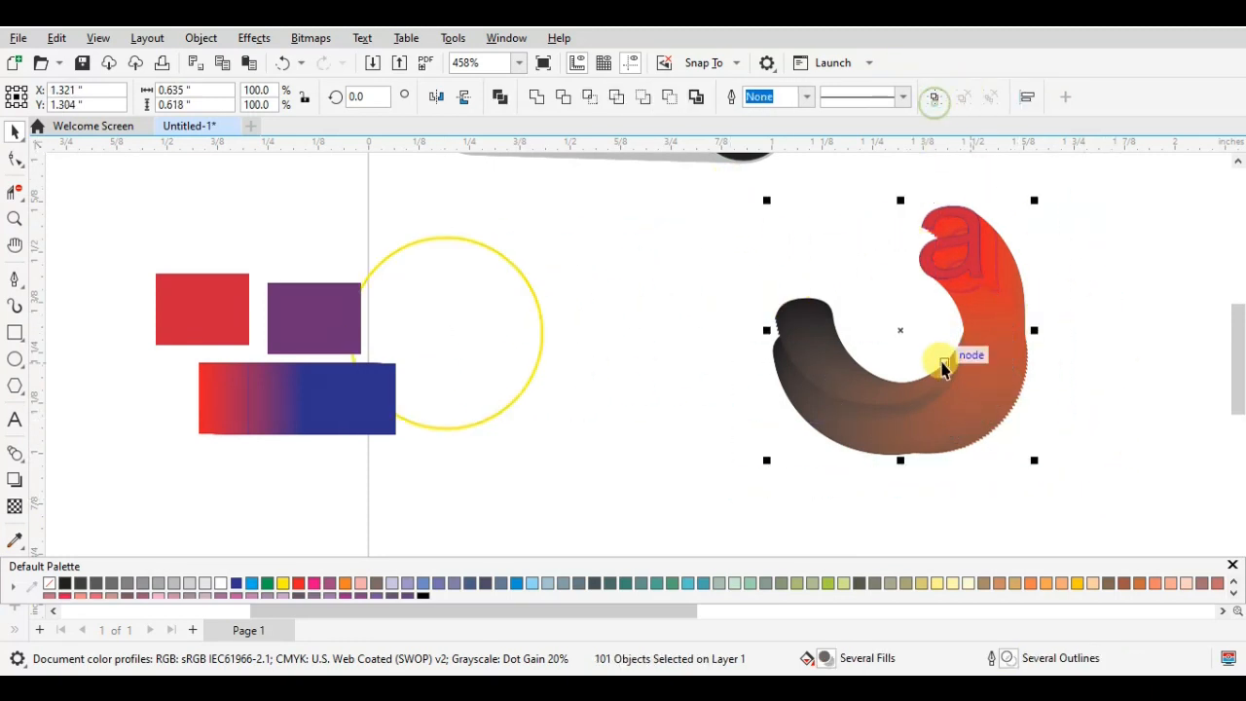
pyautogui.moveTo(895, 322); pyautogui.dragTo(911, 228)
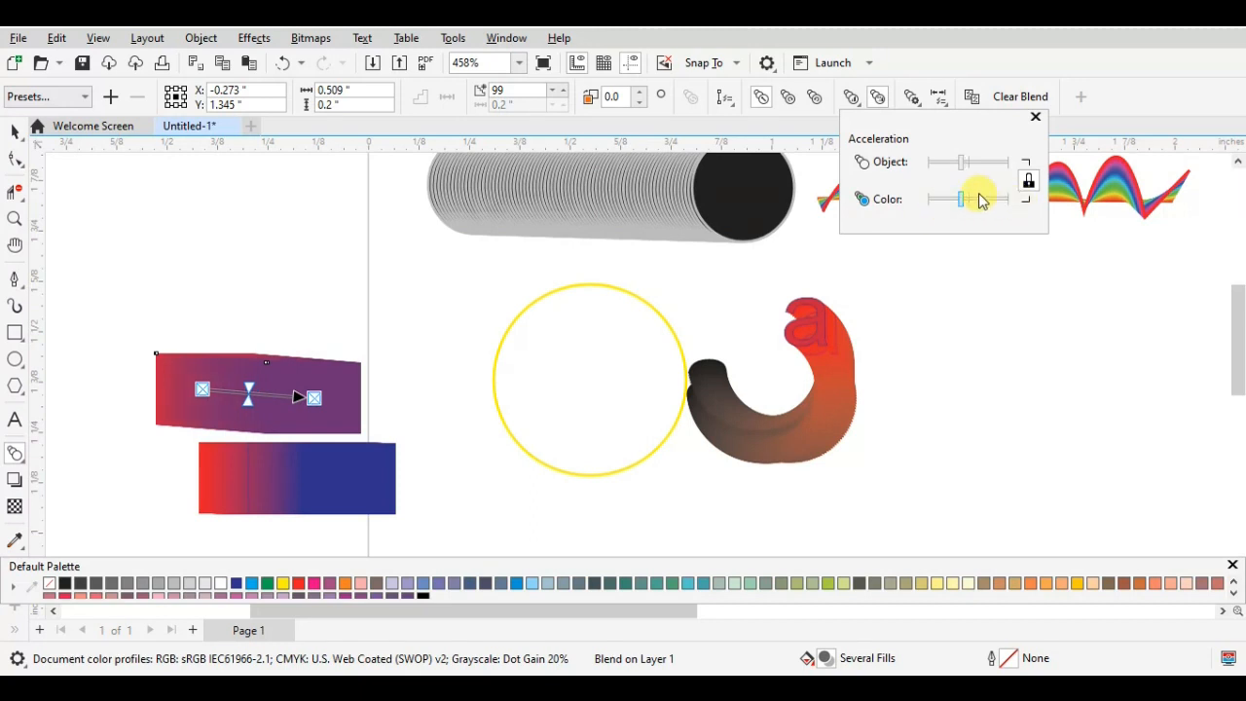
# - Accelerate both the objects and the colors of the red-to-purple rectangle blend toward the purple end
pyautogui.moveTo(990, 203)
pyautogui.mouseDown()
pyautogui.moveTo(933, 200)
pyautogui.moveTo(996, 198)
pyautogui.mouseUp()
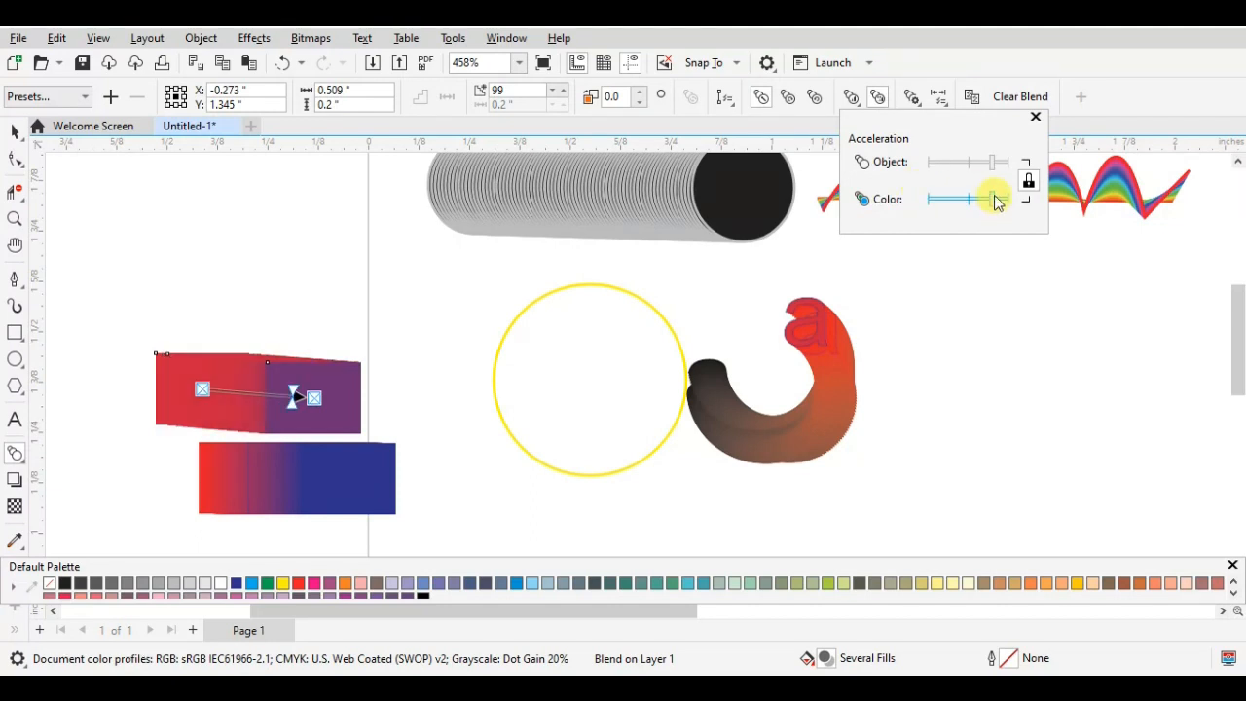
# - Try to assign a new end object to the red-to-purple rectangle blend
pyautogui.click(1034, 118)
pyautogui.click(937, 97)
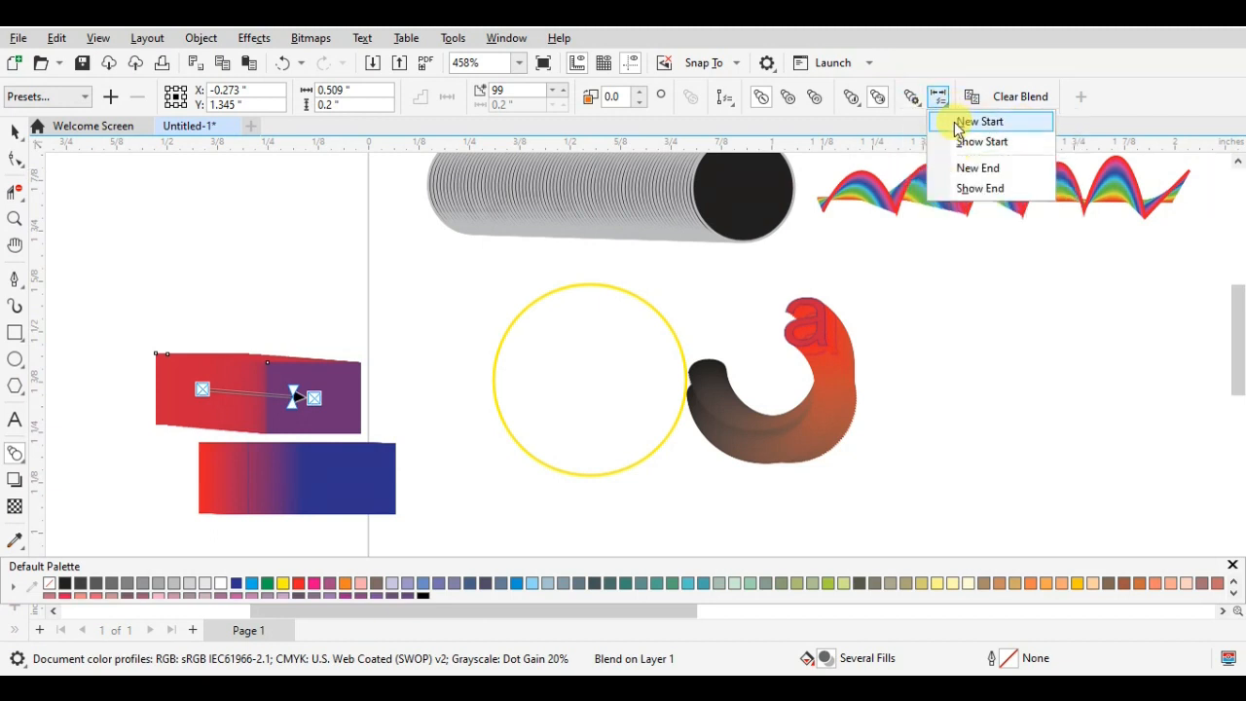
pyautogui.click(970, 172)
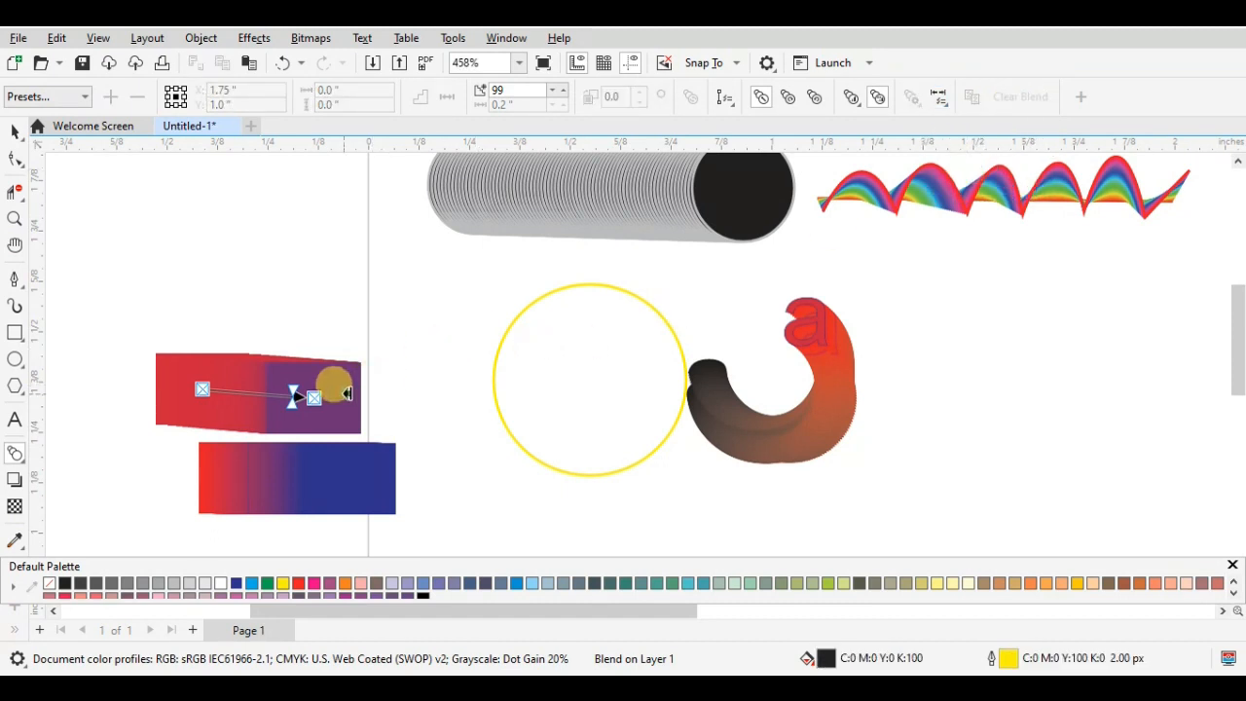
pyautogui.click(349, 399)
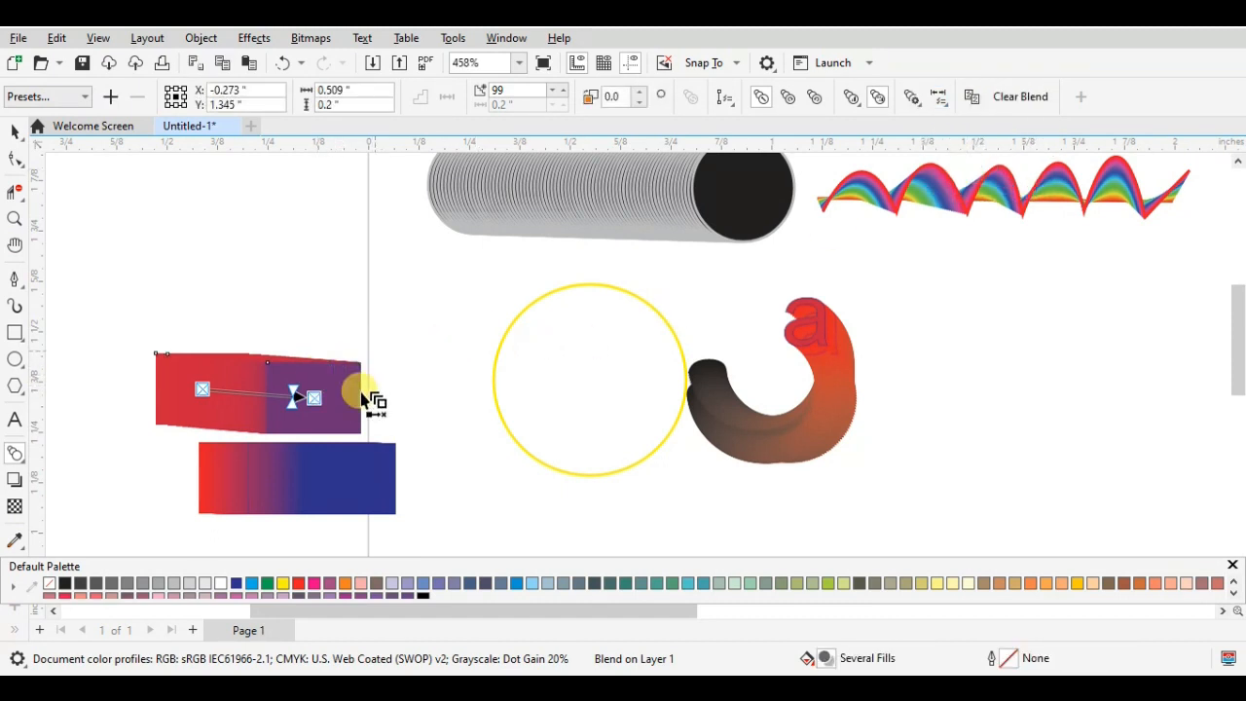
# - Set the rectangle blend's color progression to clockwise through the color spectrum
pyautogui.click(919, 100)
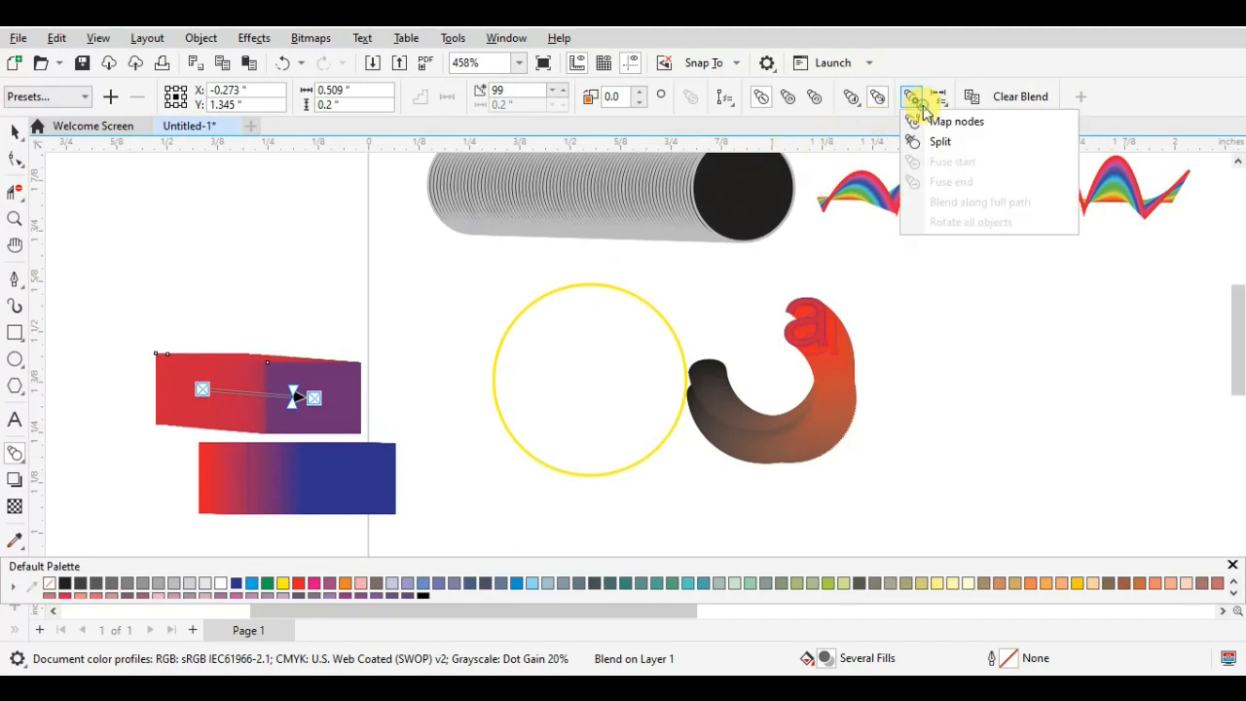
pyautogui.click(788, 98)
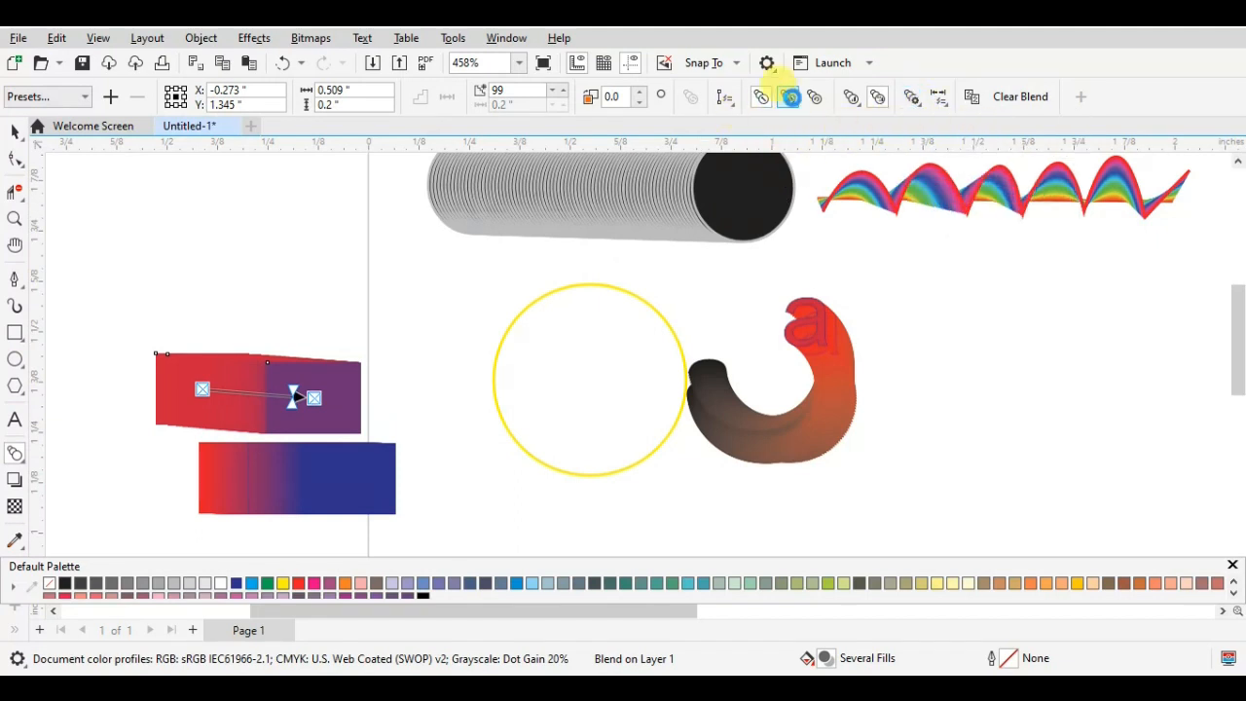
pyautogui.click(817, 101)
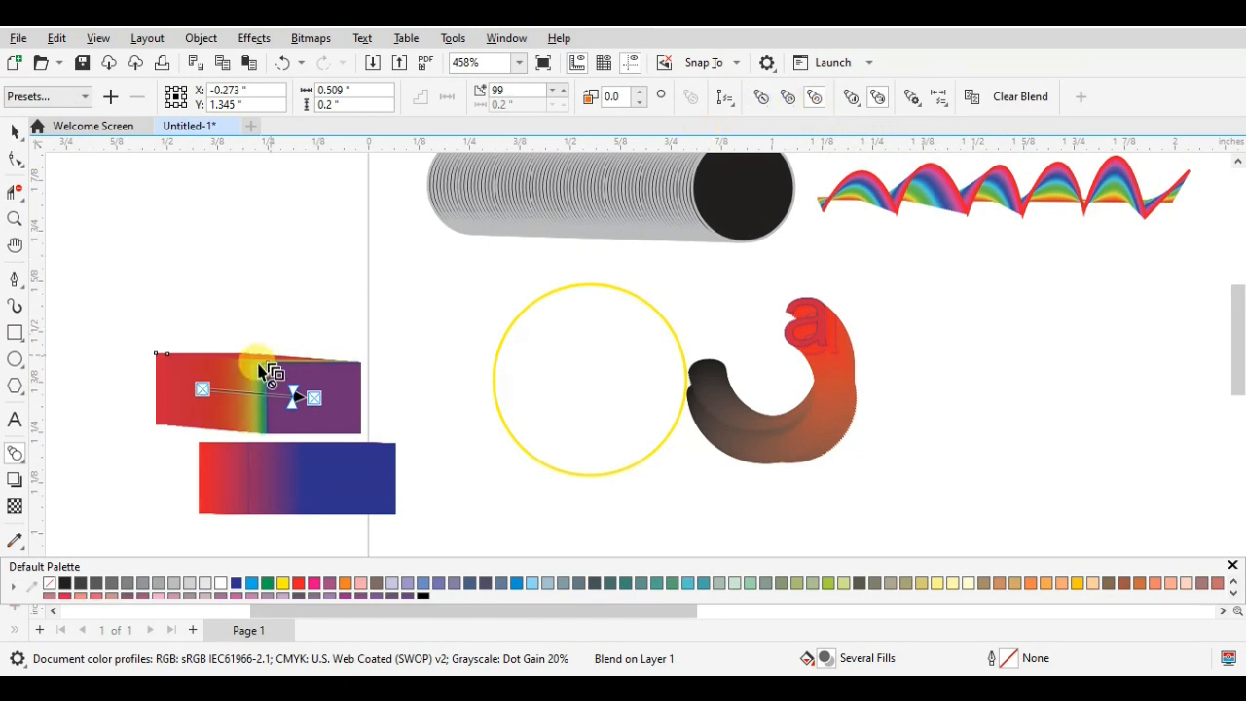
# - Rotate the intermediate objects of the rectangle blend by setting the blend direction to -360 degrees
pyautogui.click(641, 106)
pyautogui.click(642, 106)
pyautogui.click(641, 106)
pyautogui.click(641, 106)
pyautogui.click(642, 106)
pyautogui.click(641, 106)
pyautogui.click(642, 106)
pyautogui.click(642, 106)
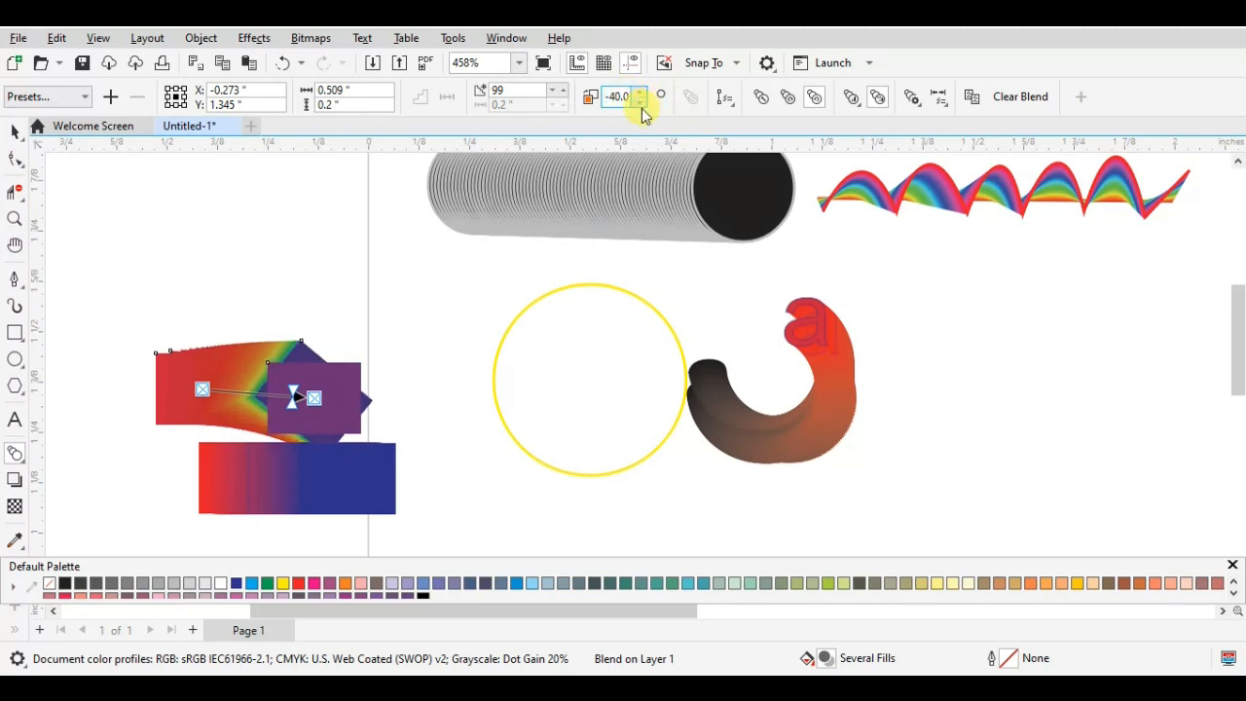
pyautogui.click(640, 105)
pyautogui.click(641, 105)
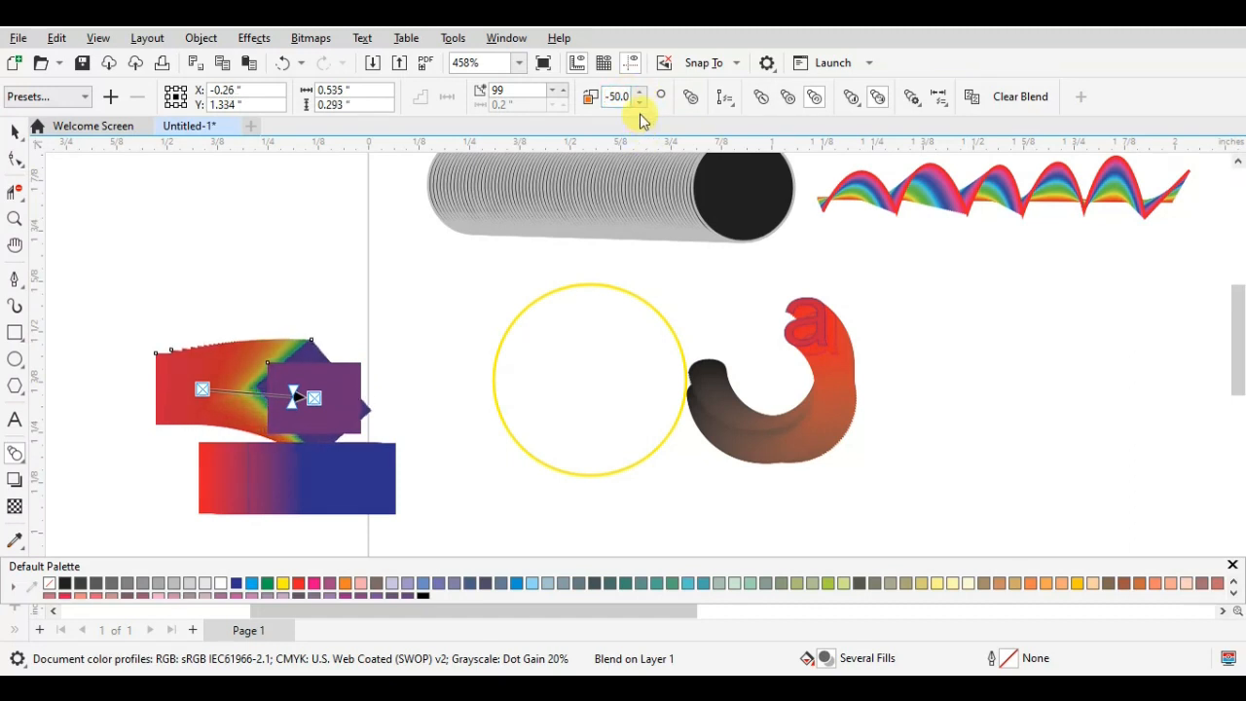
pyautogui.click(640, 105)
pyautogui.click(639, 105)
pyautogui.click(639, 105)
pyautogui.click(639, 105)
pyautogui.click(640, 105)
pyautogui.click(639, 106)
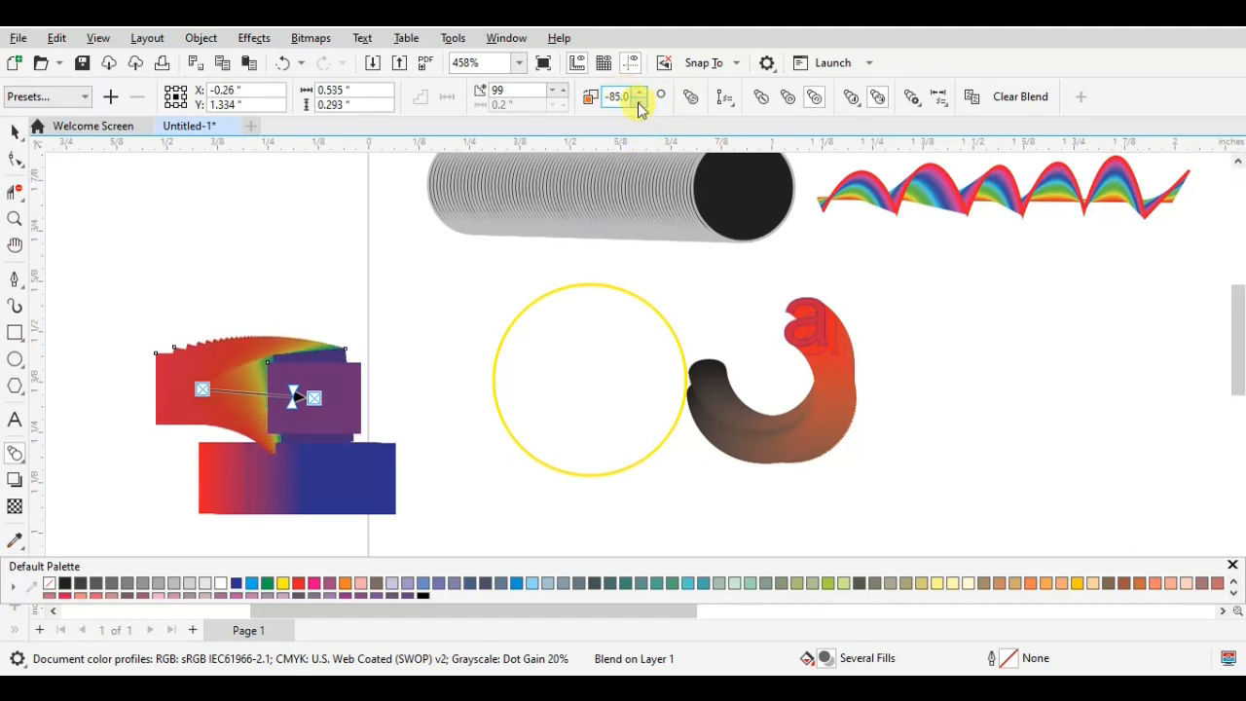
pyautogui.click(639, 105)
pyautogui.click(639, 105)
pyautogui.click(640, 105)
pyautogui.click(639, 105)
pyautogui.click(640, 105)
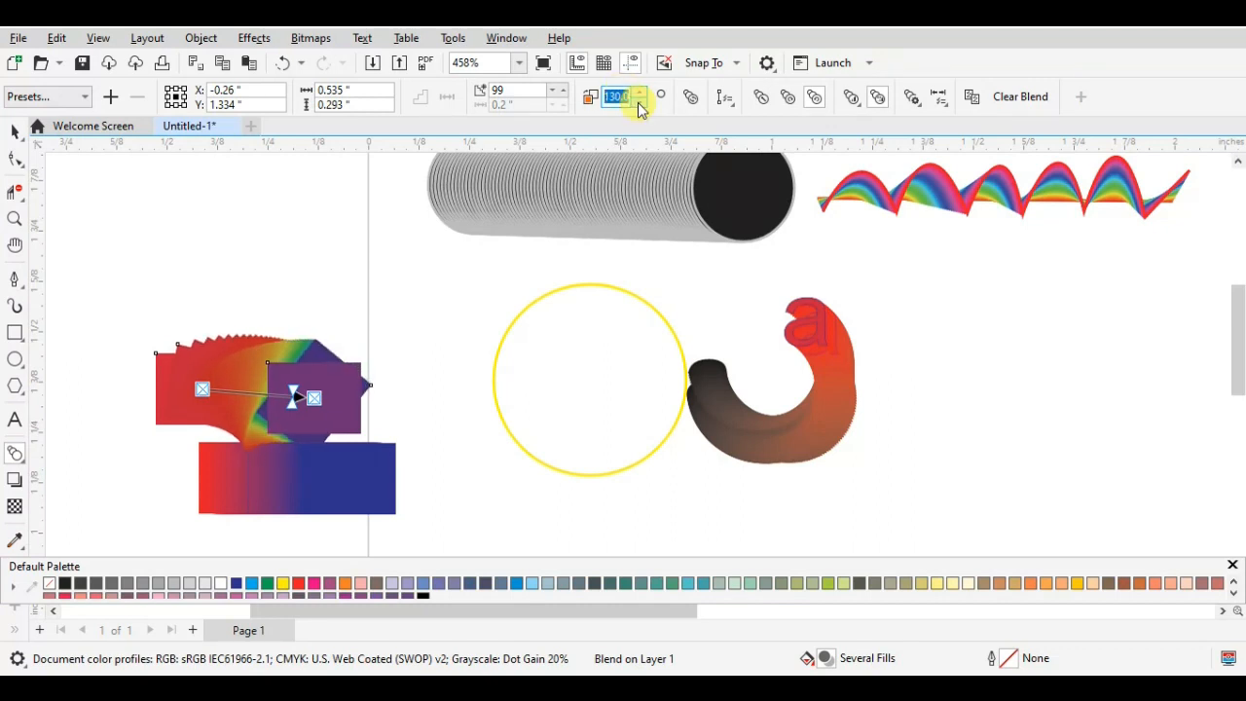
pyautogui.click(639, 105)
pyautogui.click(639, 105)
pyautogui.click(639, 106)
pyautogui.click(639, 105)
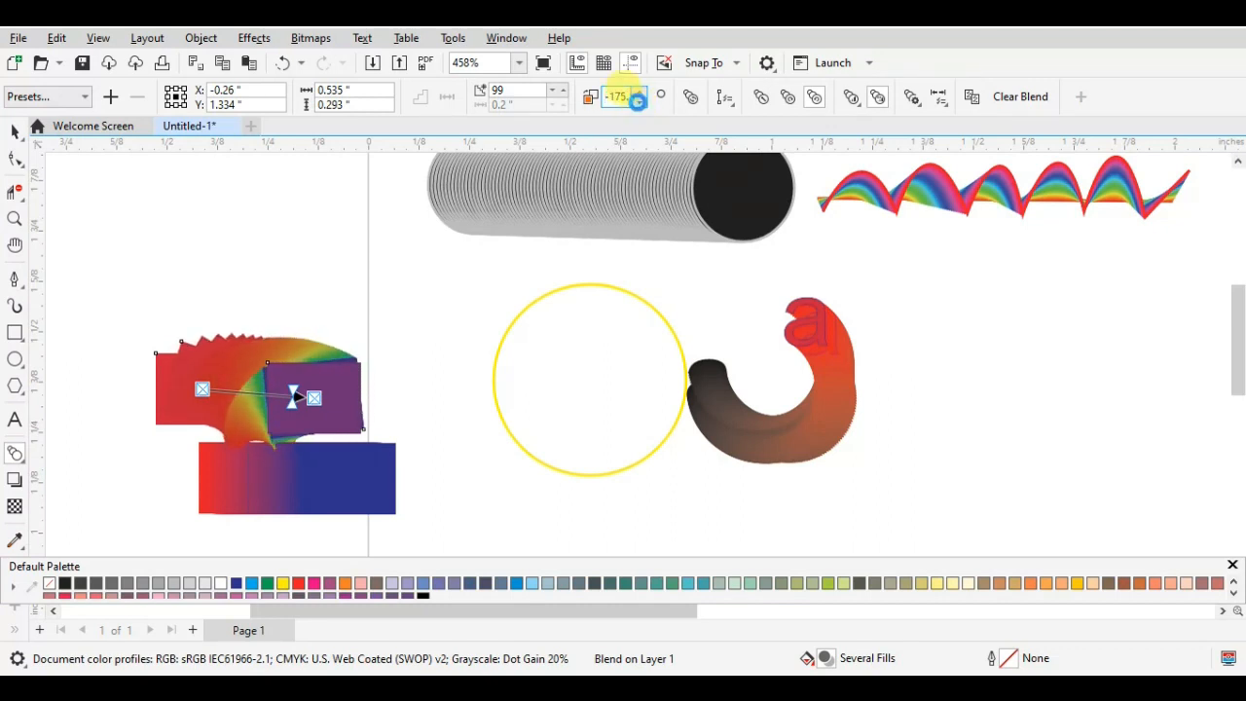
pyautogui.click(639, 105)
pyautogui.click(640, 105)
pyautogui.click(640, 104)
pyautogui.click(640, 104)
pyautogui.click(639, 104)
pyautogui.click(640, 105)
pyautogui.click(640, 104)
pyautogui.click(639, 104)
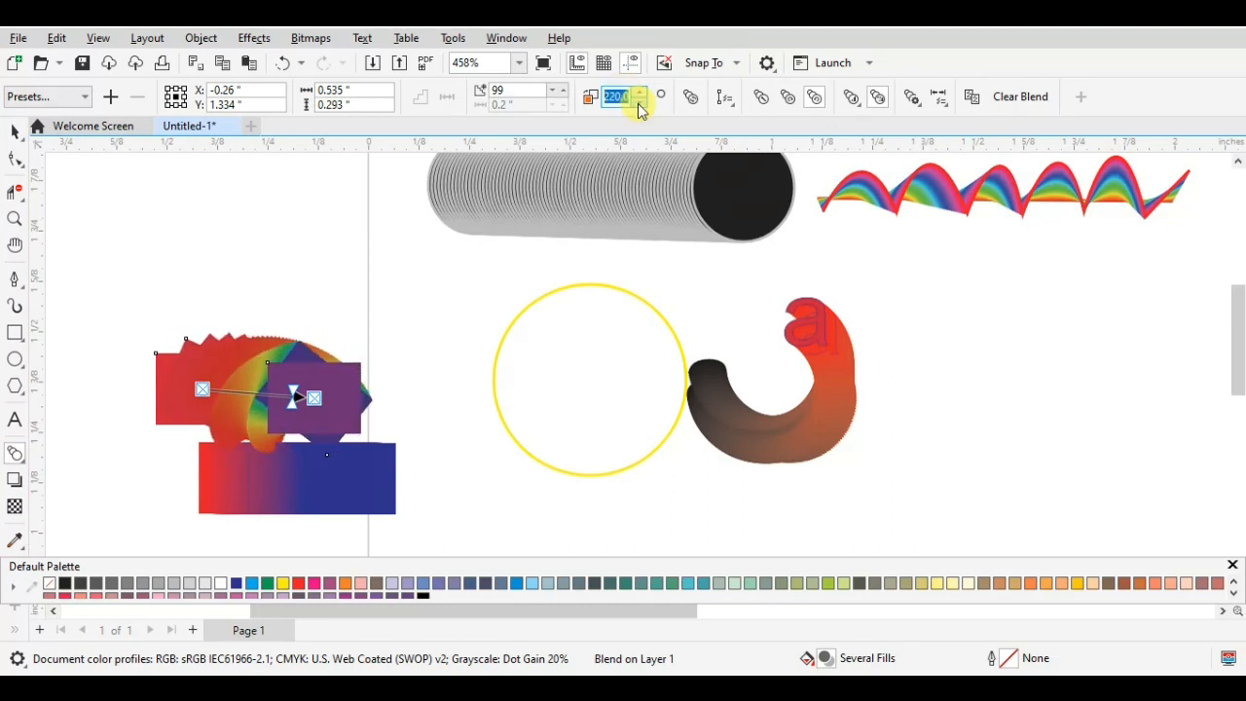
pyautogui.click(638, 102)
pyautogui.click(639, 102)
pyautogui.click(638, 103)
pyautogui.click(639, 103)
pyautogui.click(639, 103)
pyautogui.click(638, 103)
pyautogui.click(639, 103)
pyautogui.click(639, 103)
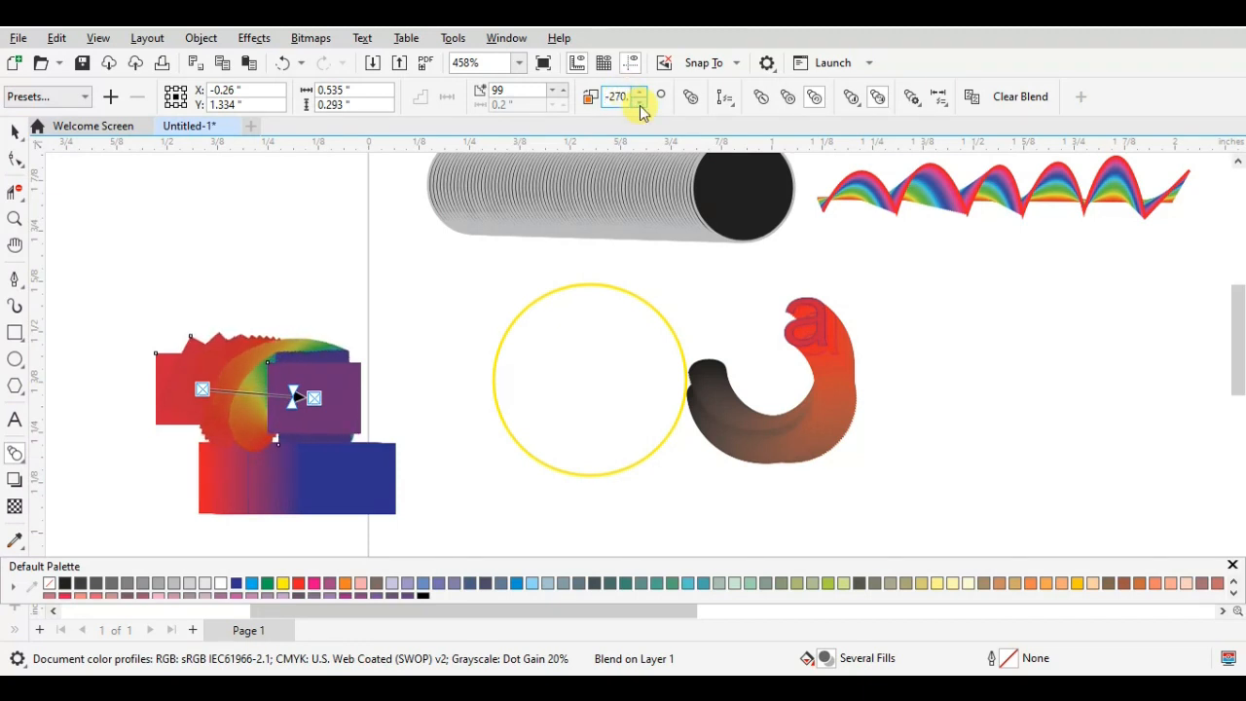
pyautogui.click(639, 104)
pyautogui.click(638, 104)
pyautogui.click(638, 105)
pyautogui.click(639, 104)
pyautogui.click(639, 104)
pyautogui.click(638, 104)
pyautogui.click(639, 104)
pyautogui.click(639, 104)
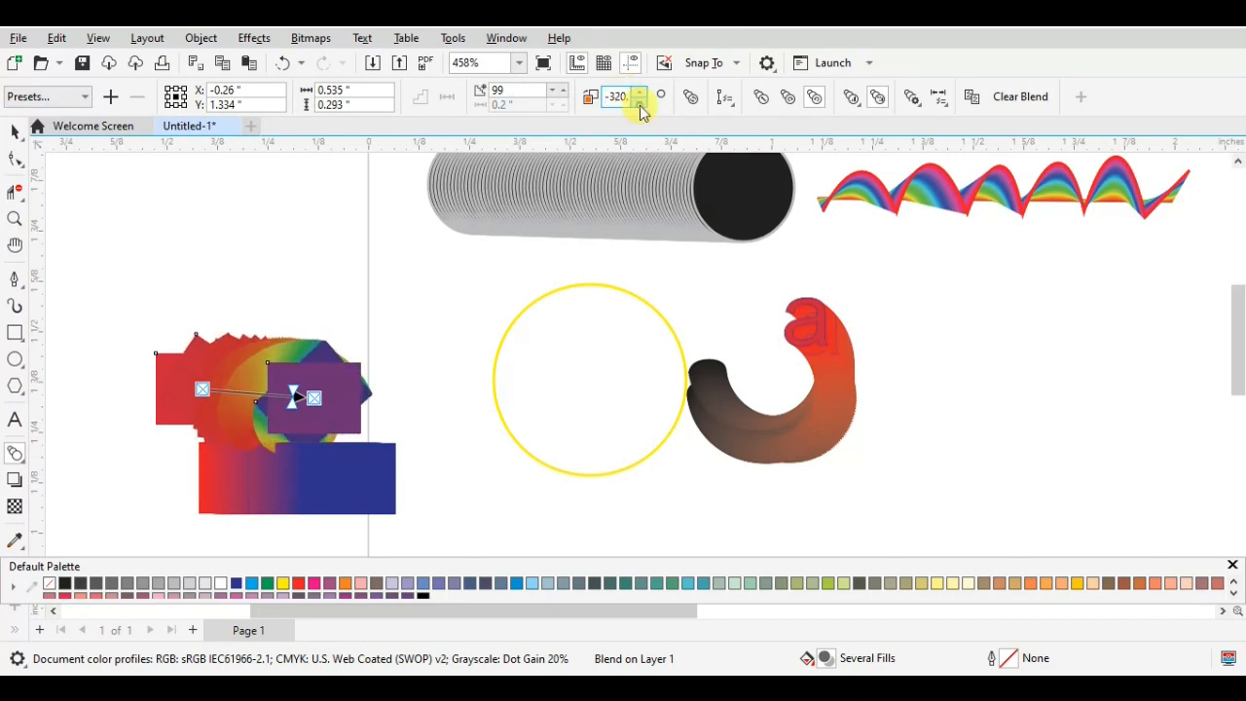
pyautogui.click(639, 104)
pyautogui.click(638, 104)
pyautogui.click(639, 104)
pyautogui.click(639, 104)
pyautogui.click(639, 104)
pyautogui.click(639, 104)
pyautogui.click(639, 104)
pyautogui.click(639, 104)
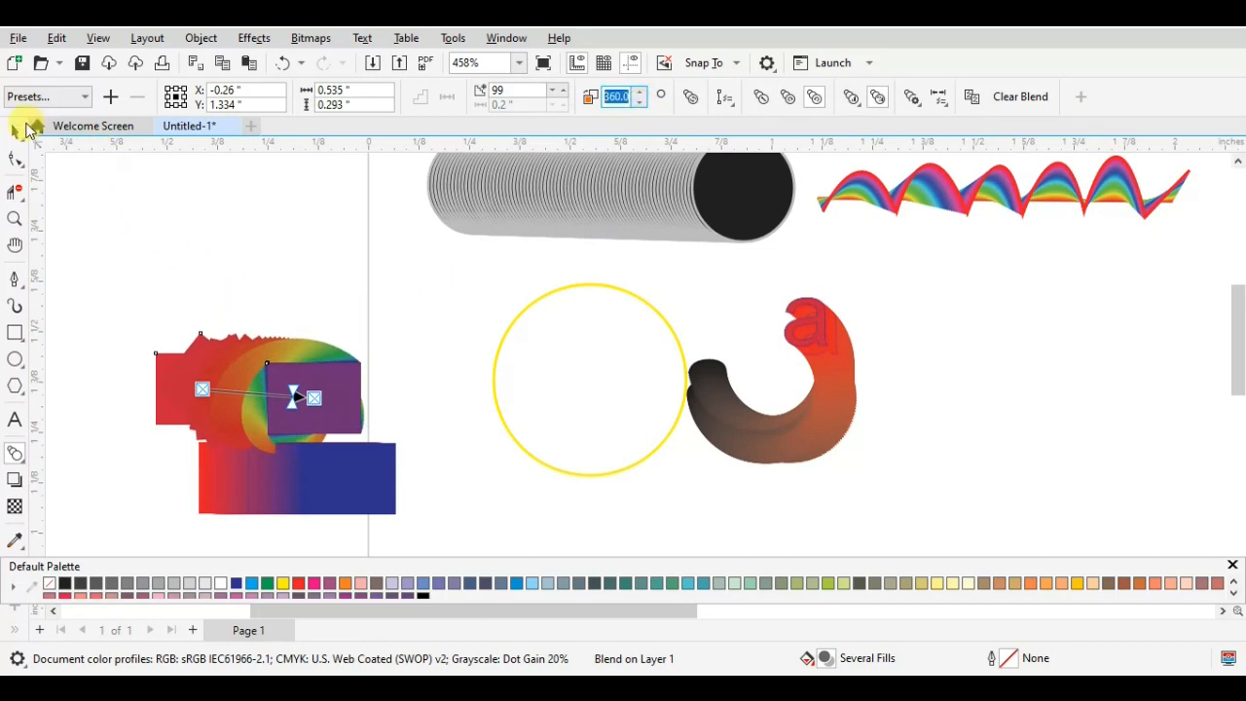
# - Move the rotated rectangle blend up, and shift the rainbow wave and gray circle blends down on the page
pyautogui.click(25, 128)
pyautogui.moveTo(256, 334); pyautogui.dragTo(258, 176)
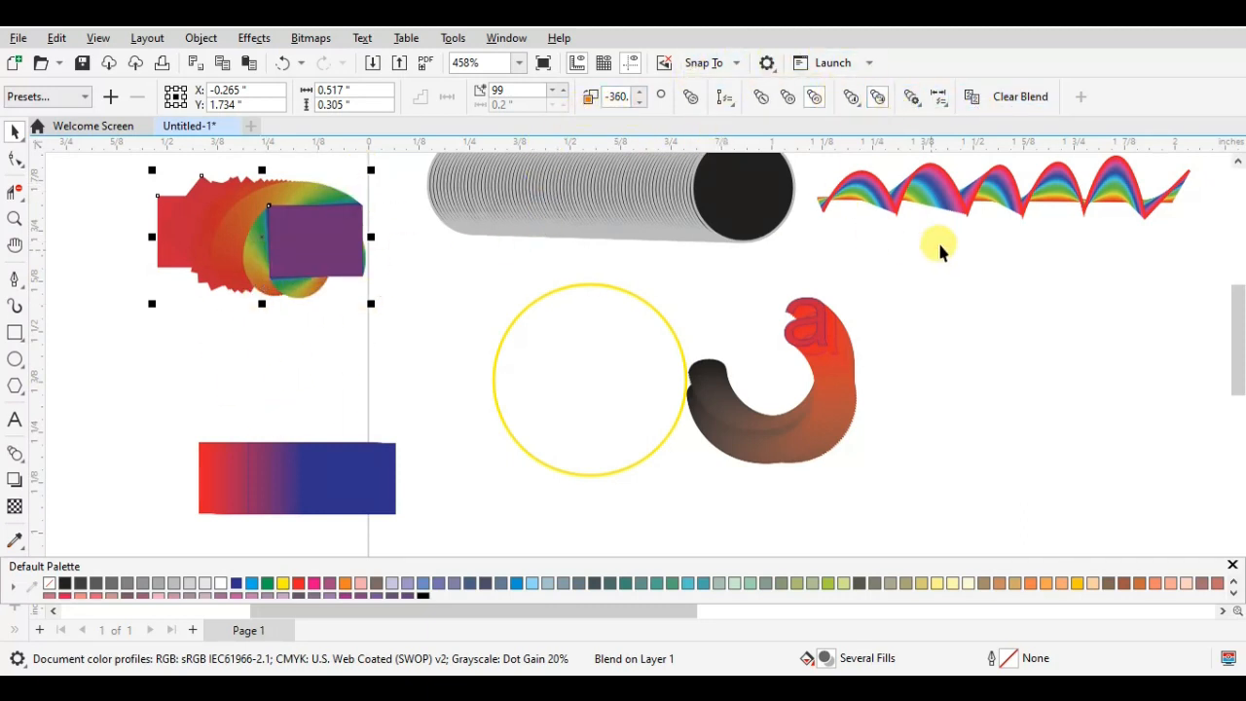
pyautogui.click(1003, 184)
pyautogui.click(953, 240)
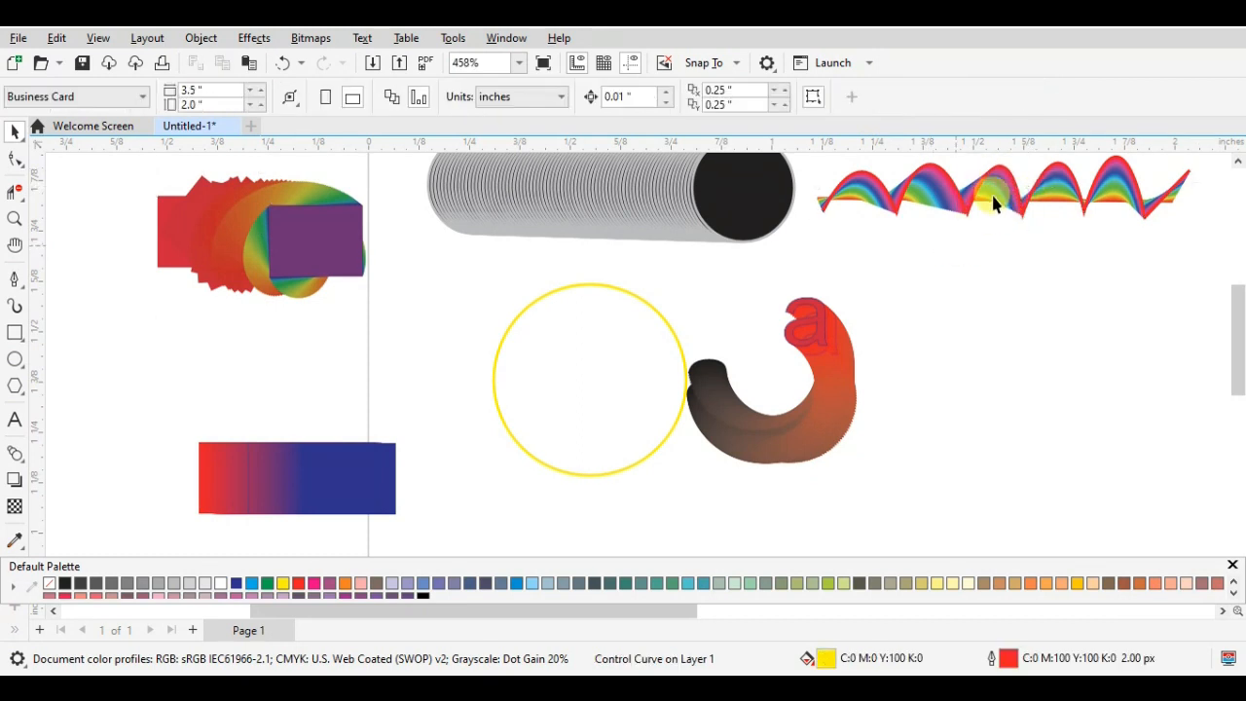
pyautogui.moveTo(1010, 193); pyautogui.dragTo(951, 261)
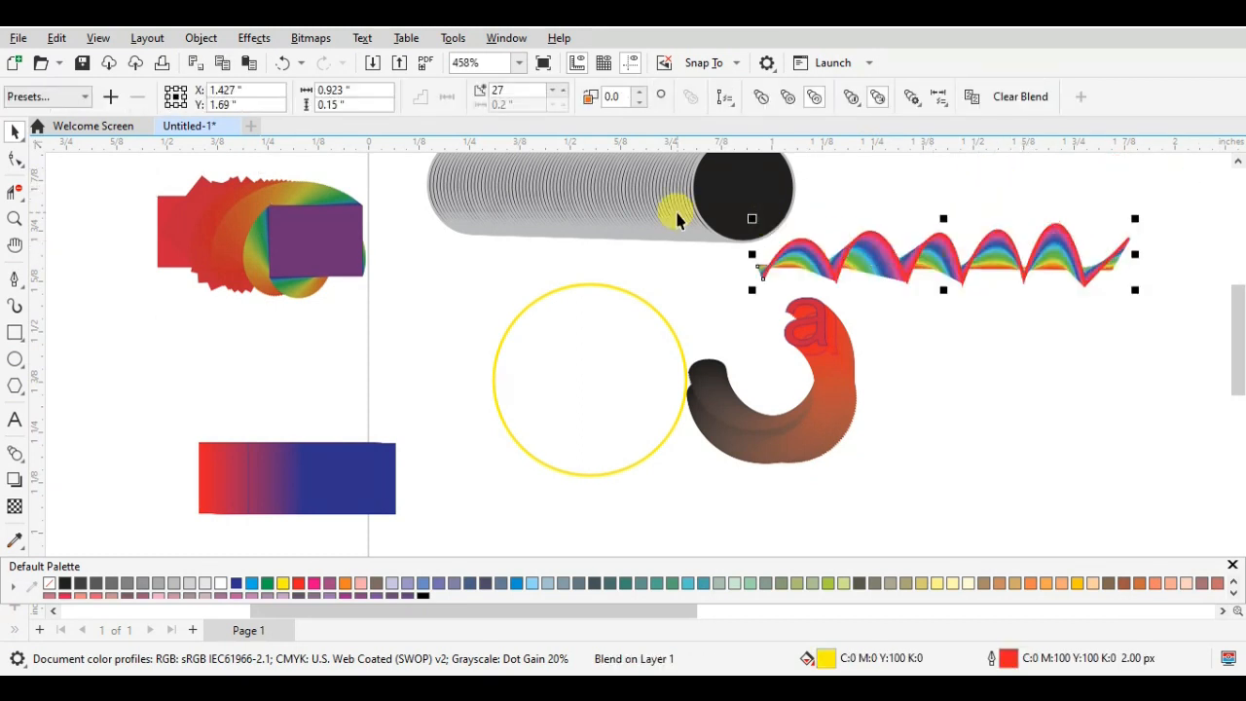
pyautogui.moveTo(541, 219); pyautogui.dragTo(554, 312)
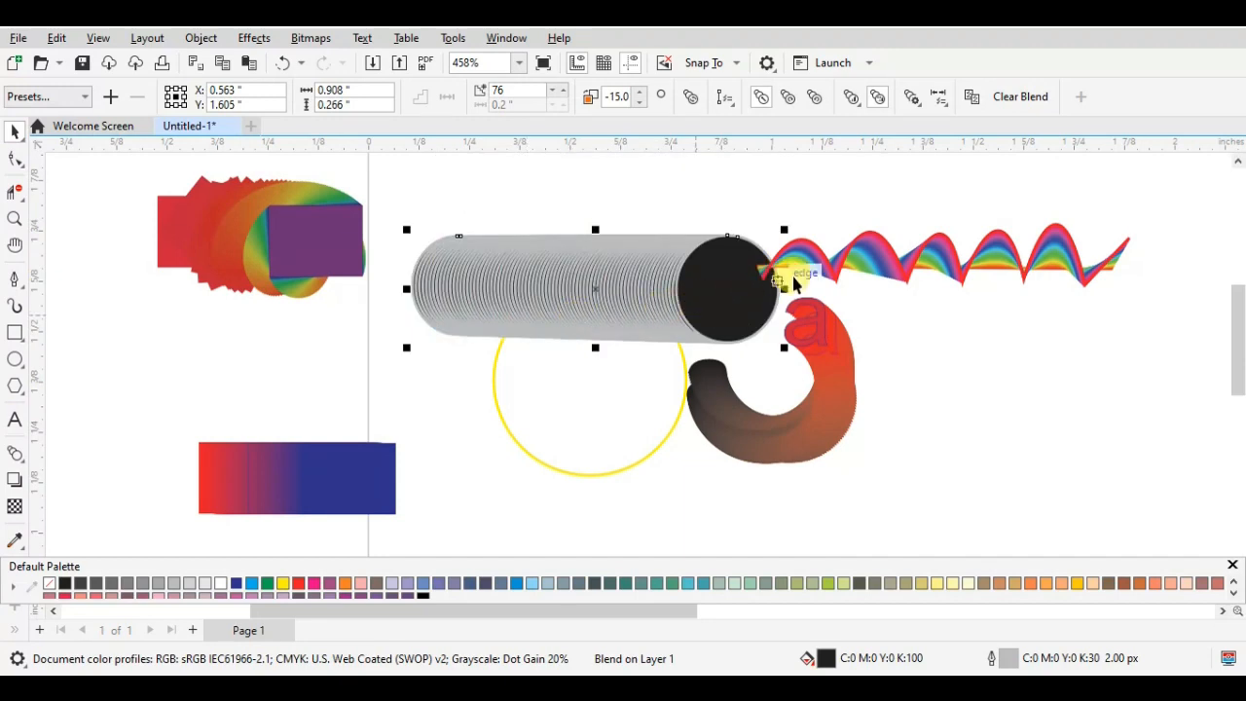
# - Pull individual red, purple and blue intermediate rectangles out of the ungrouped red-to-blue blend and spread them around it
pyautogui.moveTo(245, 492); pyautogui.dragTo(526, 483)
pyautogui.moveTo(292, 467); pyautogui.dragTo(397, 447)
pyautogui.moveTo(271, 488); pyautogui.dragTo(341, 390)
pyautogui.moveTo(298, 465); pyautogui.dragTo(299, 369)
pyautogui.click(272, 470)
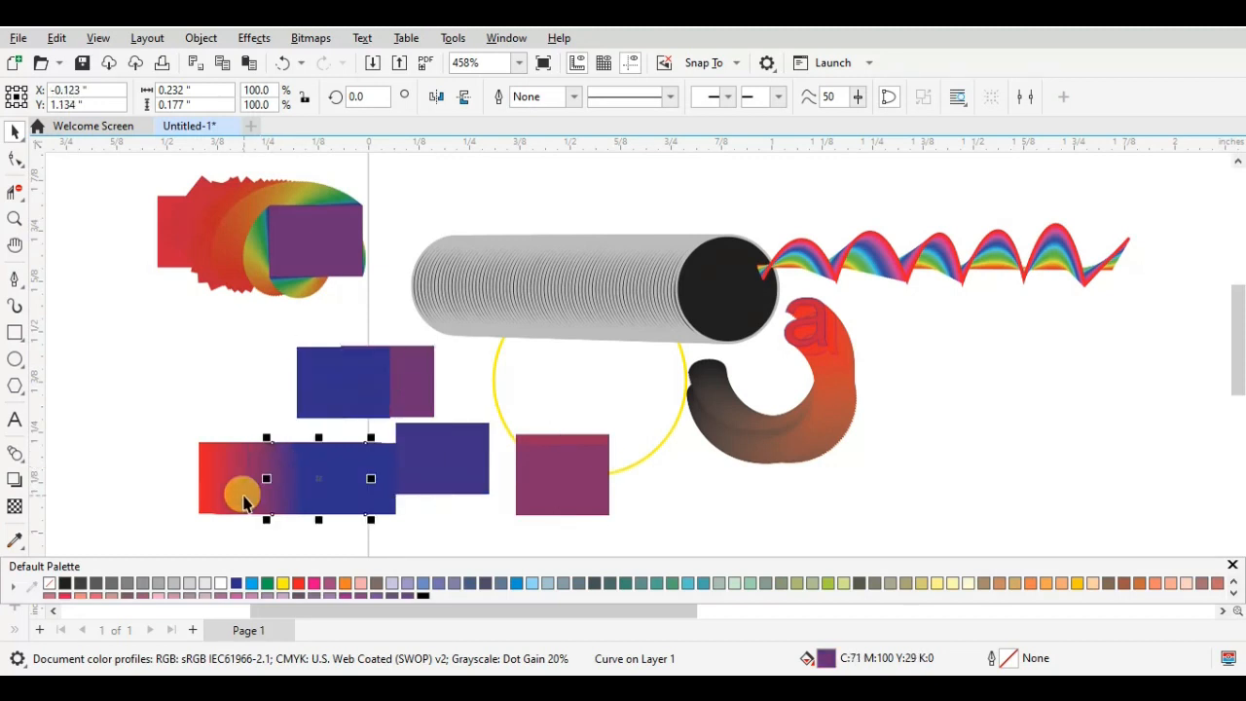
pyautogui.moveTo(286, 477); pyautogui.dragTo(262, 365)
pyautogui.moveTo(241, 475); pyautogui.dragTo(241, 356)
pyautogui.click(220, 495)
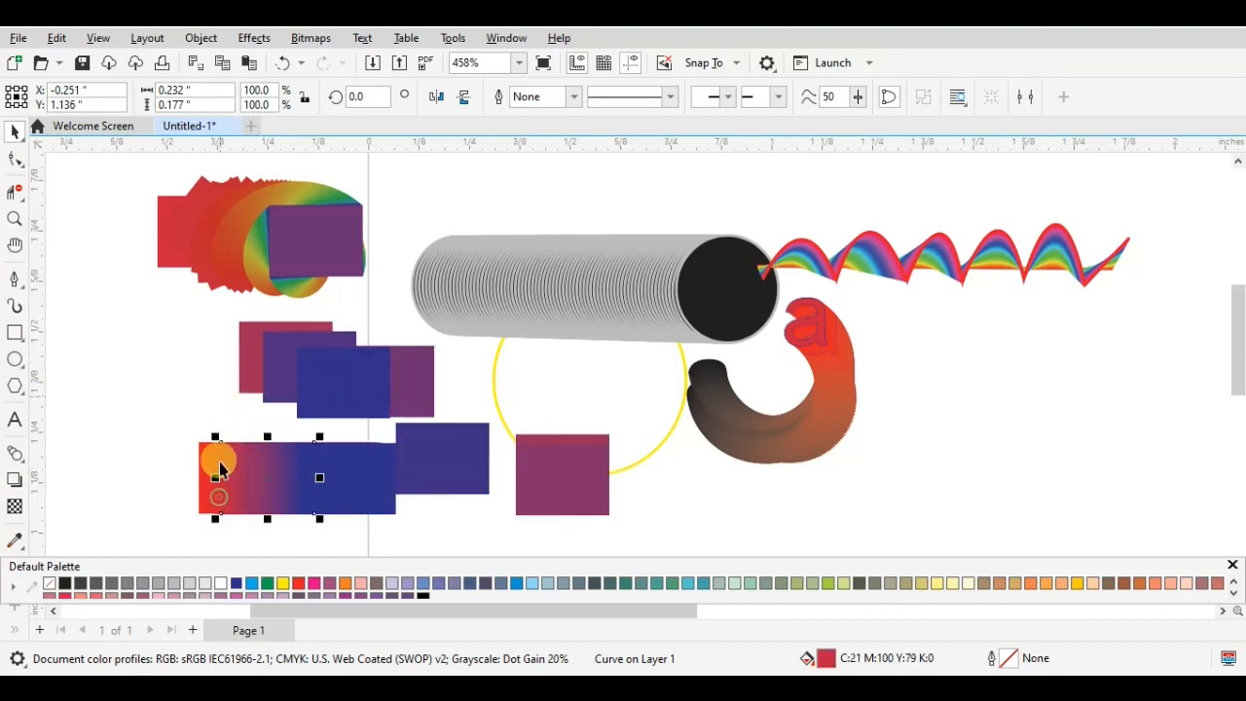
pyautogui.moveTo(245, 489); pyautogui.dragTo(197, 388)
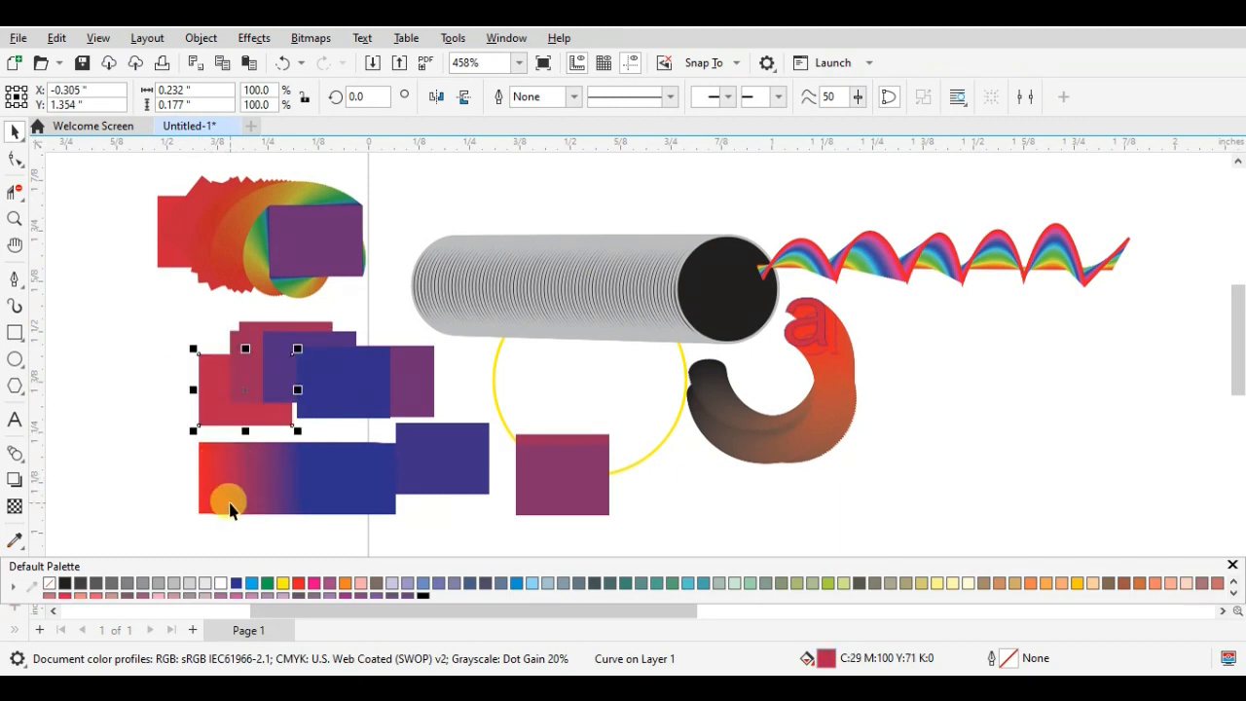
pyautogui.click(220, 487)
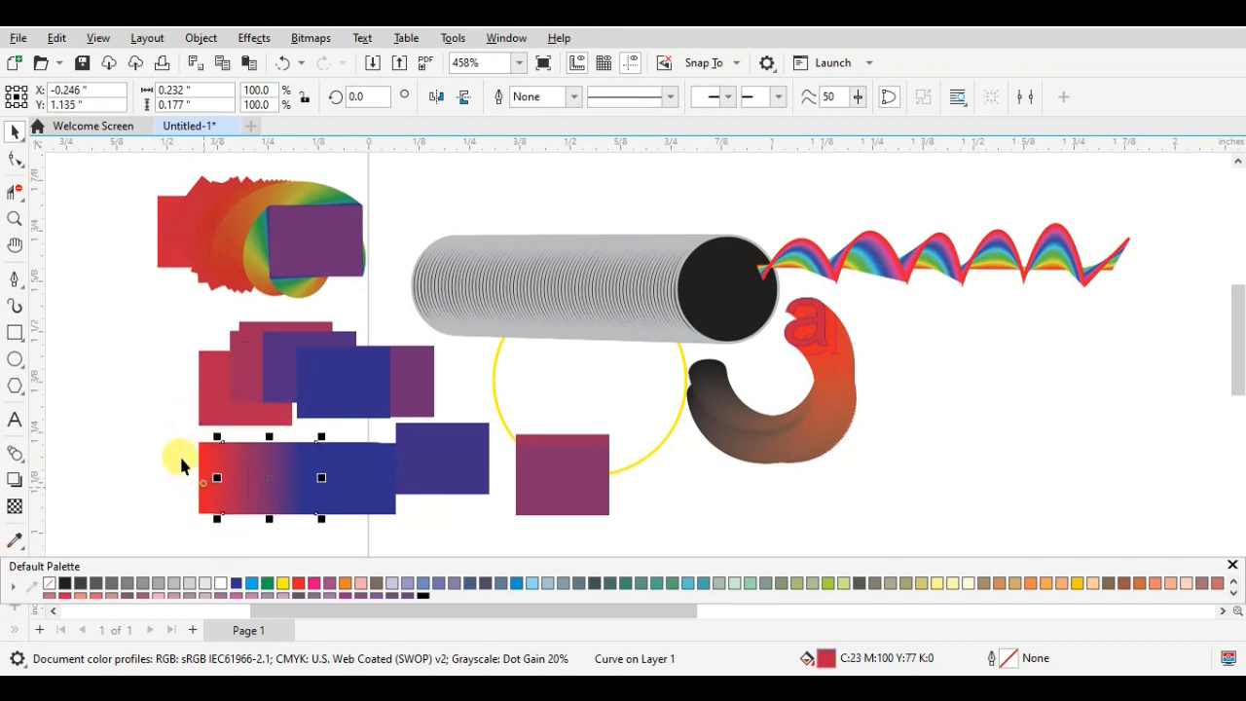
pyautogui.moveTo(204, 481); pyautogui.dragTo(145, 487)
pyautogui.click(150, 486)
pyautogui.moveTo(225, 487); pyautogui.dragTo(159, 485)
pyautogui.moveTo(320, 492); pyautogui.dragTo(464, 379)
pyautogui.moveTo(359, 469); pyautogui.dragTo(392, 381)
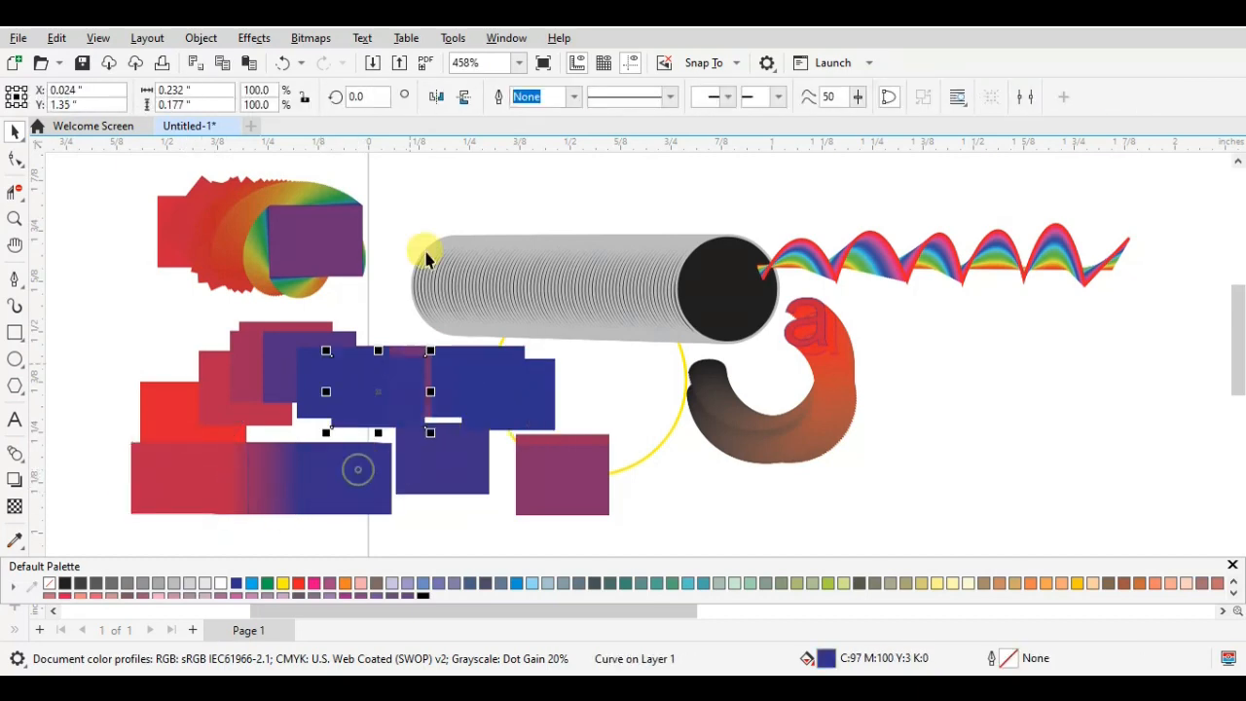
pyautogui.moveTo(360, 472); pyautogui.dragTo(344, 501)
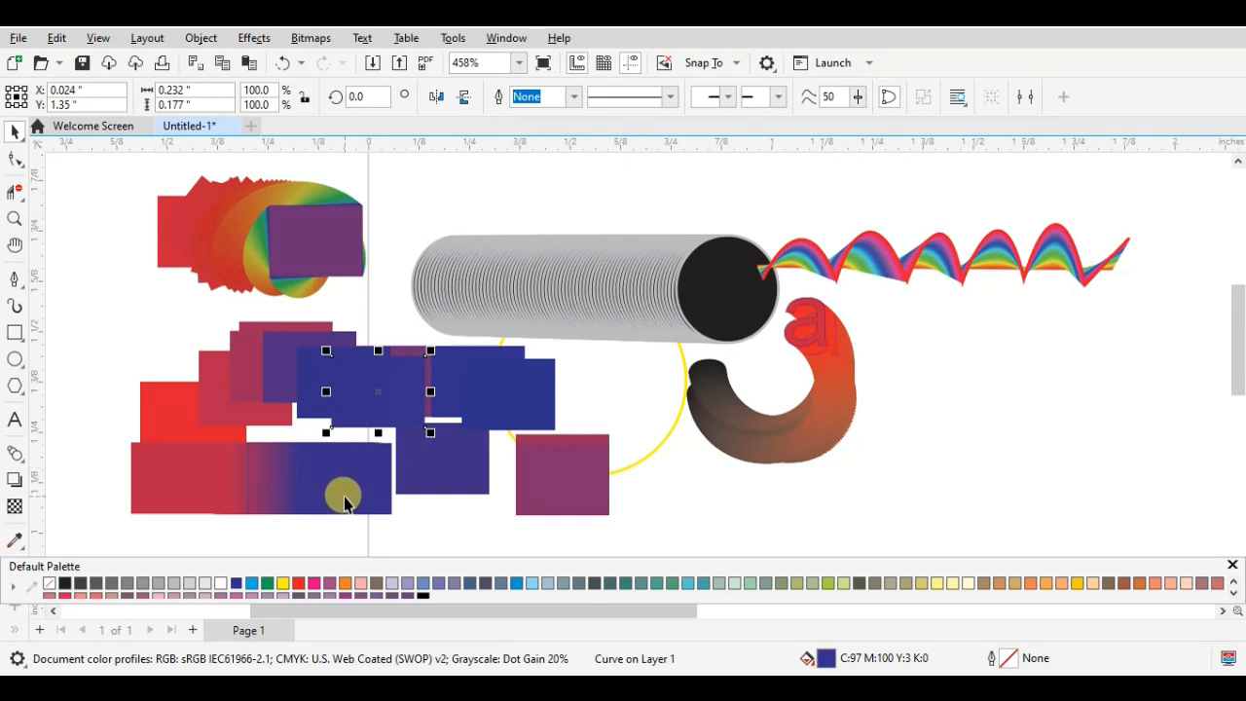
# - Delete all the example objects from the drawing and activate the Blend tool
pyautogui.click(23, 467)
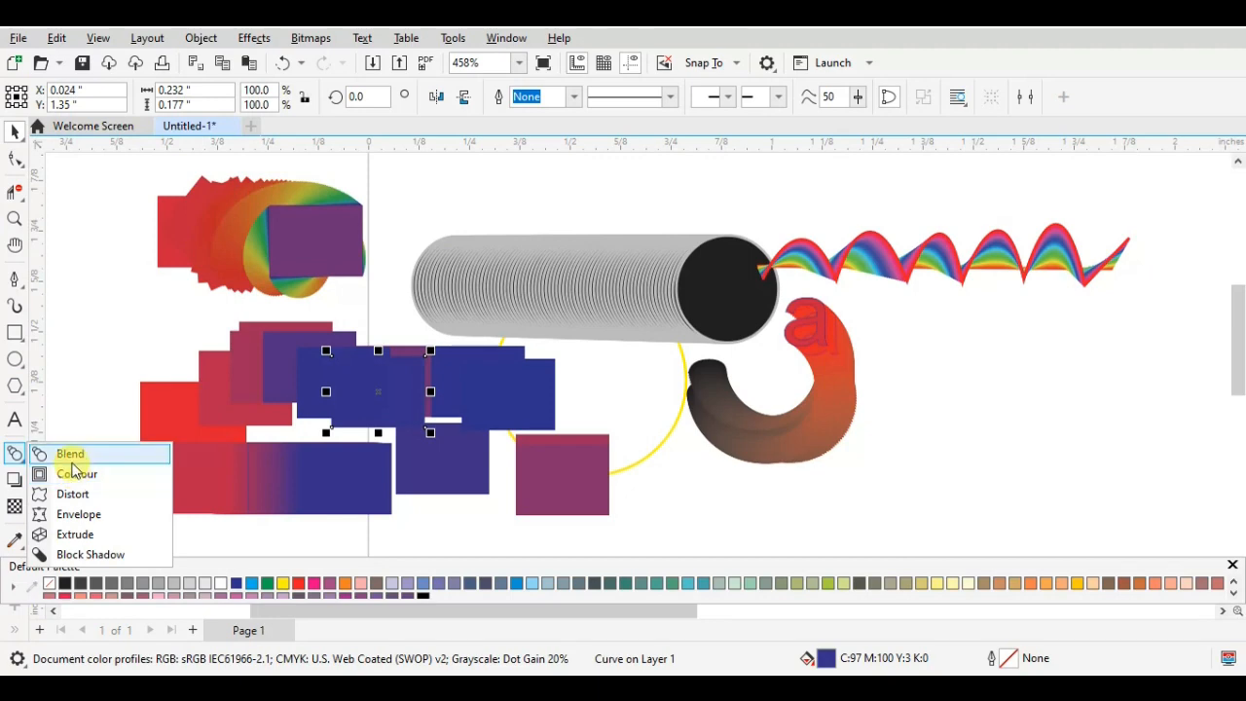
pyautogui.scroll(-2, 444, 321)
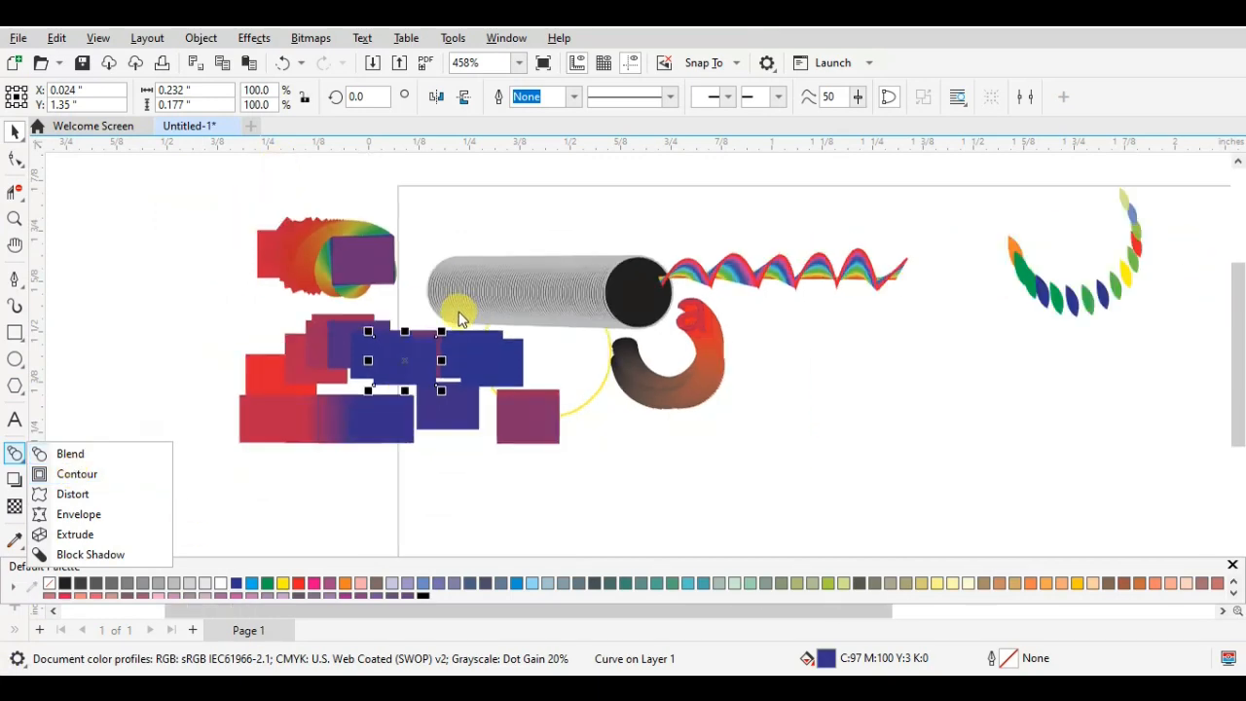
pyautogui.moveTo(228, 213); pyautogui.dragTo(964, 506)
pyautogui.press('Delete')
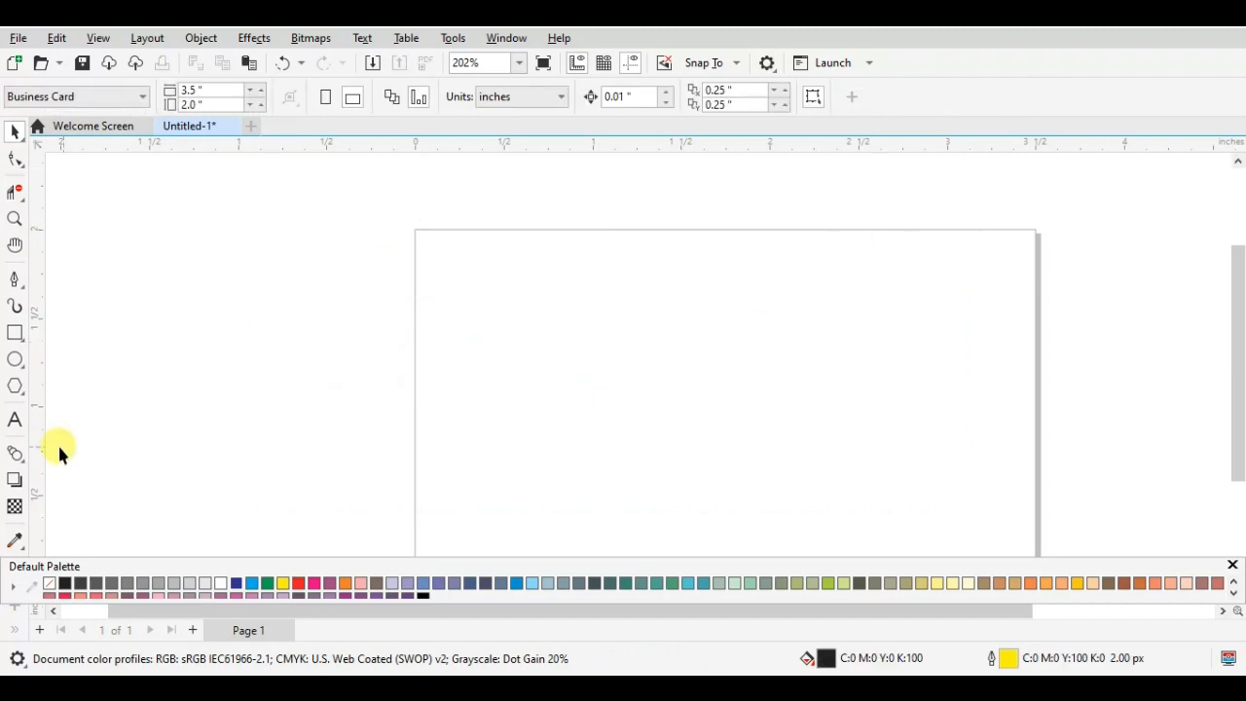
pyautogui.click(16, 457)
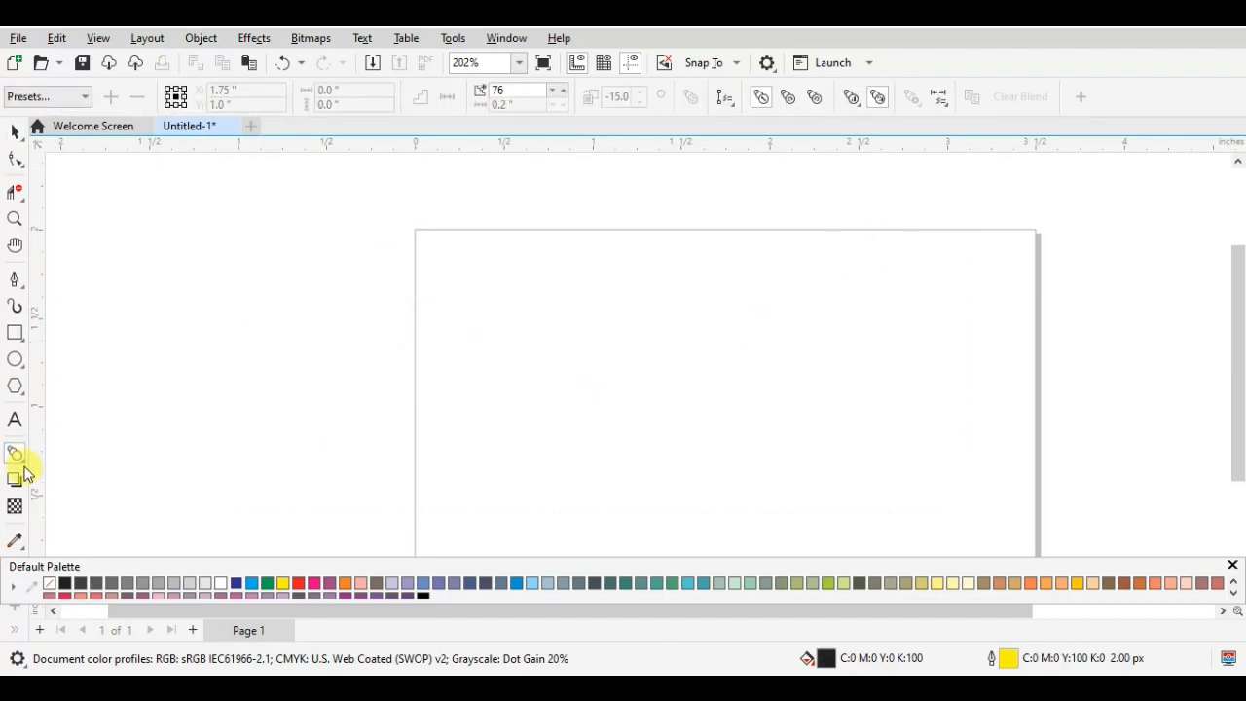
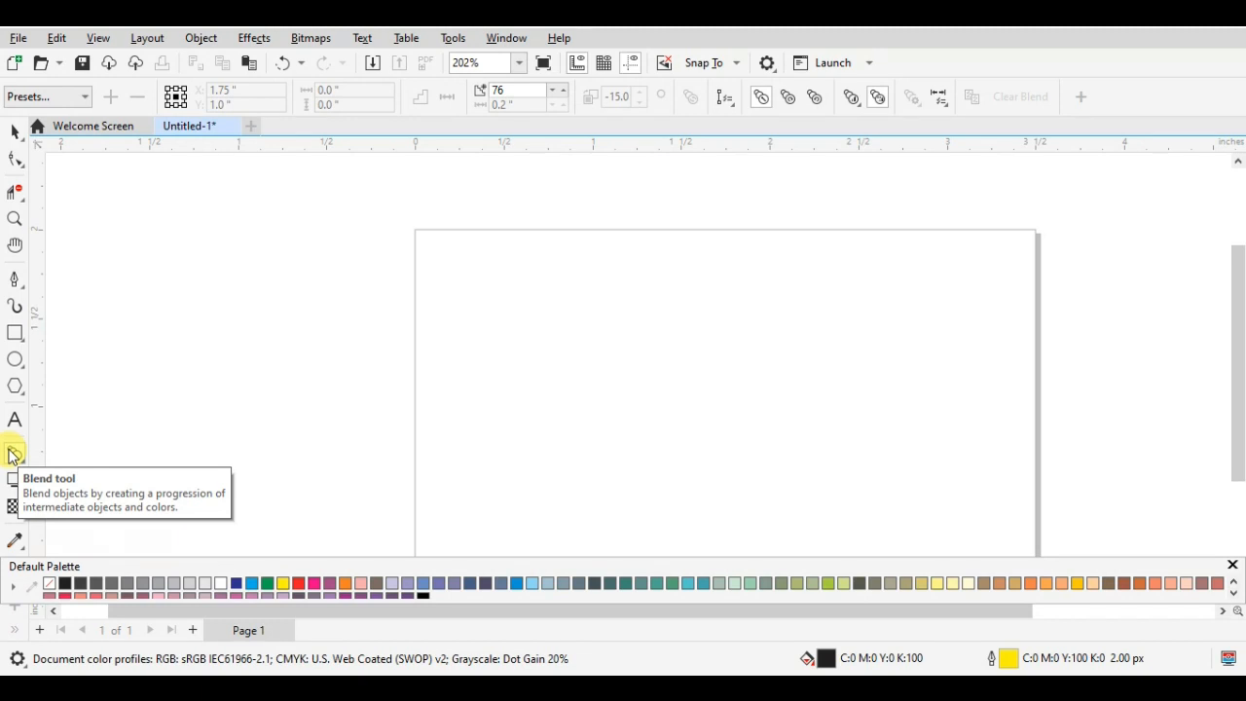
# - Draw a rectangle about 1.12 by 0.76 in in the upper part of the page with no fill and a black outline
pyautogui.click(15, 333)
pyautogui.moveTo(548, 274); pyautogui.dragTo(747, 409)
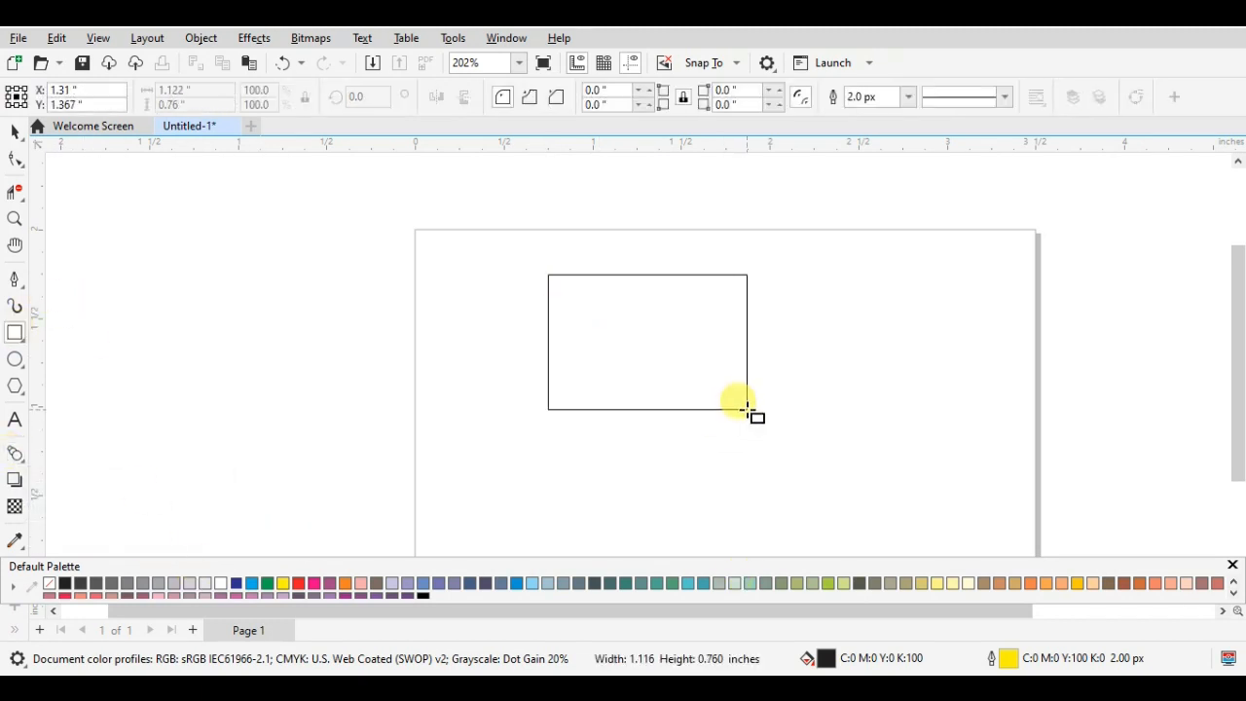
pyautogui.click(49, 582)
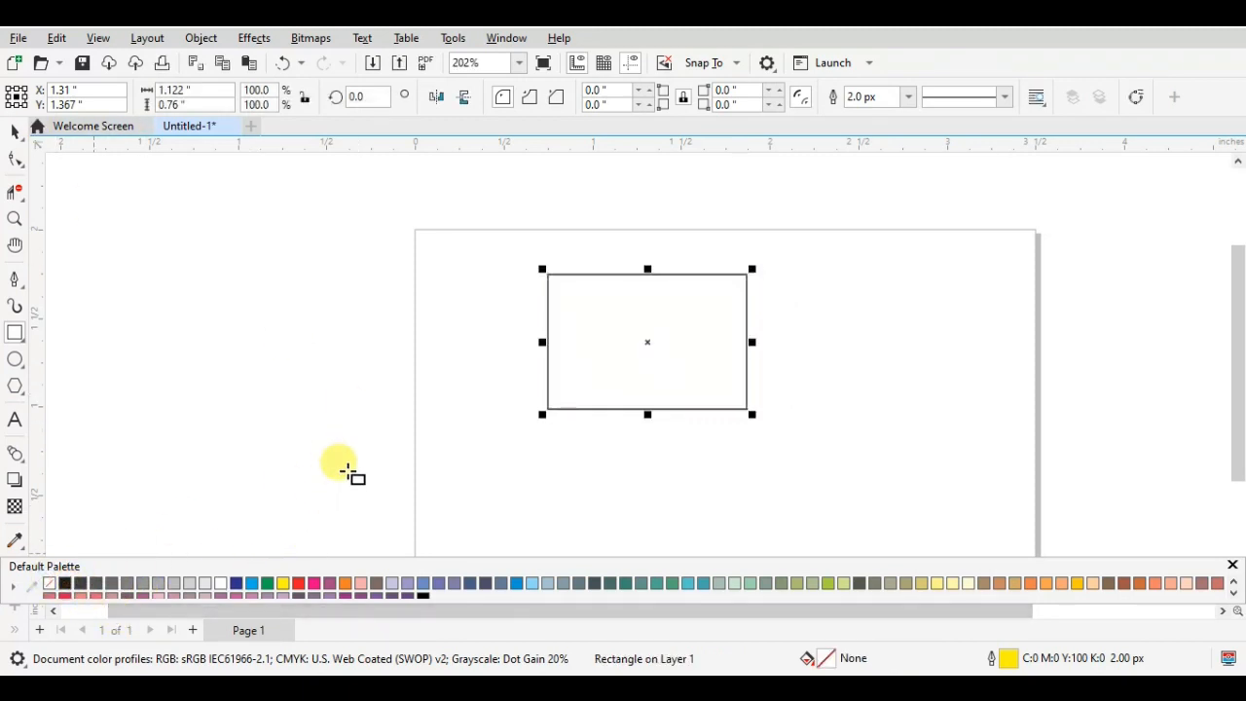
pyautogui.click(15, 133)
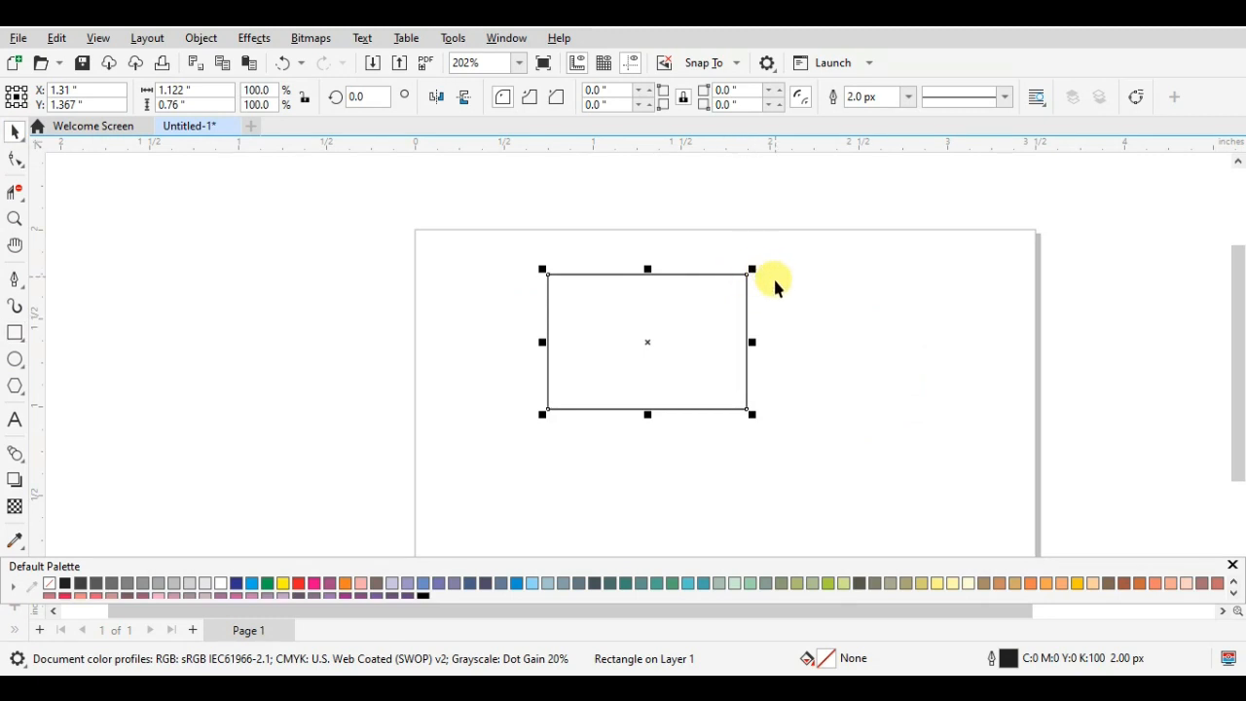
# - Try scaling up a copy of the rectangle from its upper corners, undoing each enlargement
pyautogui.moveTo(752, 269); pyautogui.dragTo(784, 258)
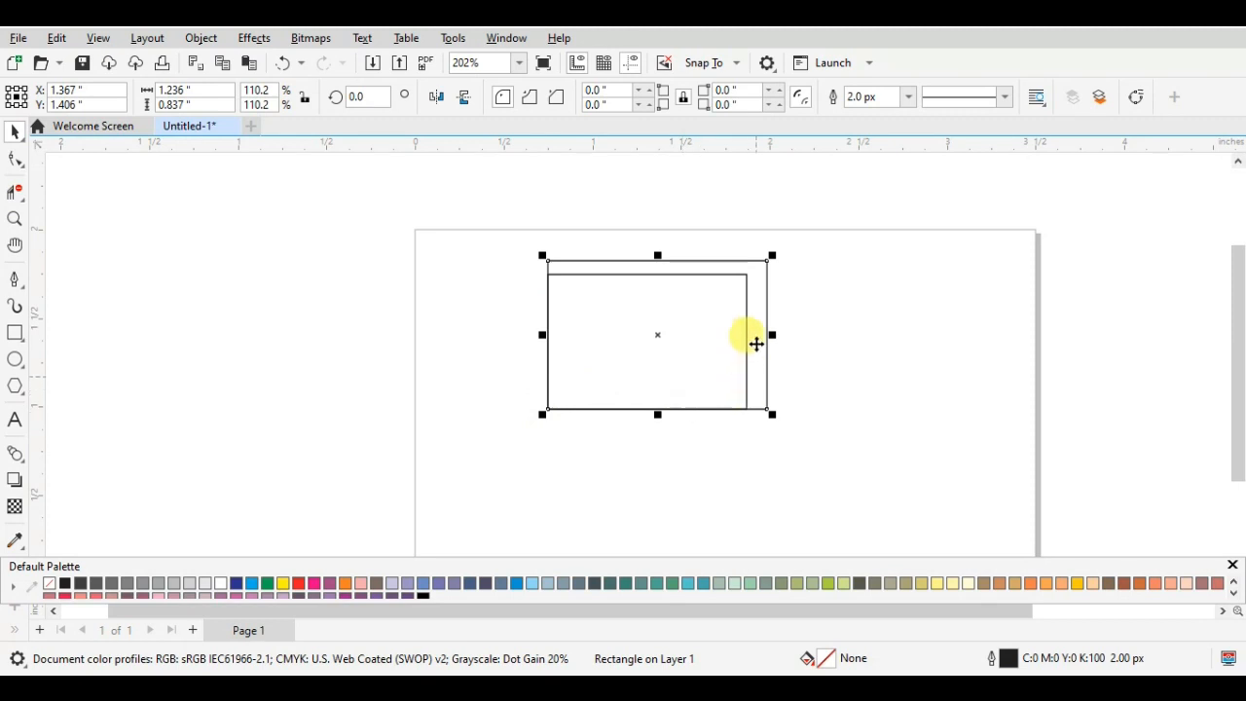
pyautogui.hotkey('ctrl', 'z')
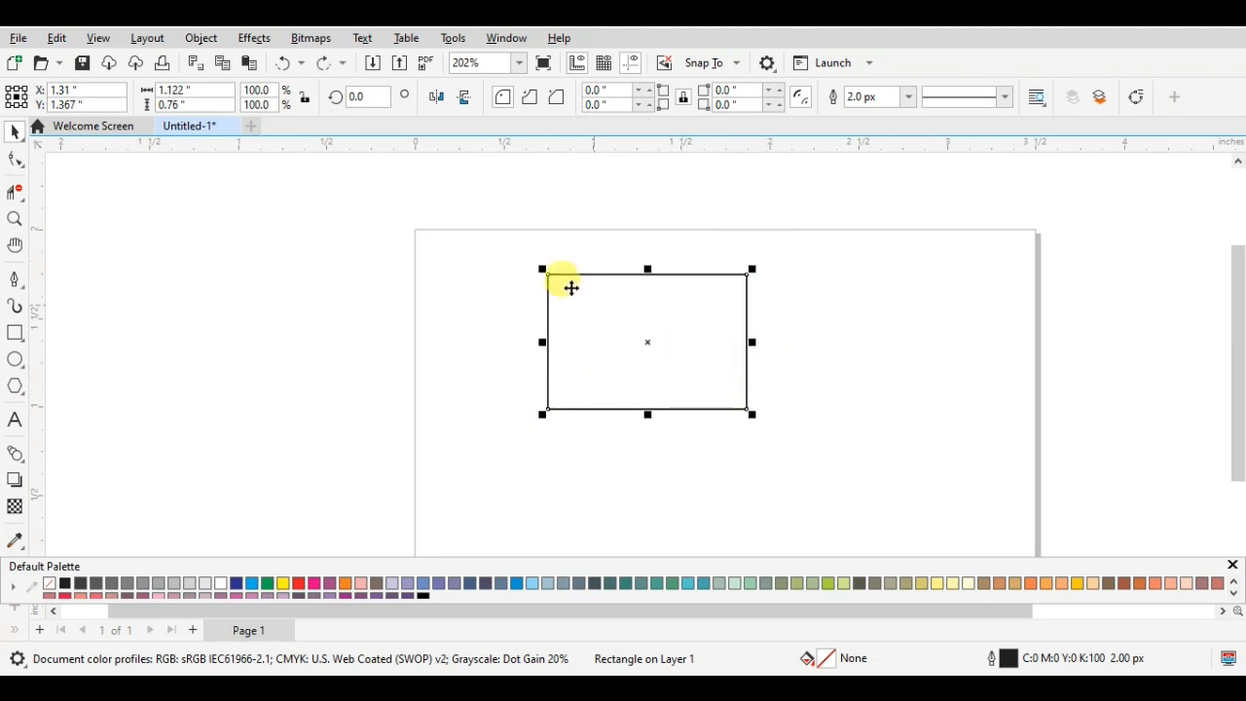
pyautogui.moveTo(542, 269); pyautogui.dragTo(490, 245)
pyautogui.hotkey('ctrl', 'z')
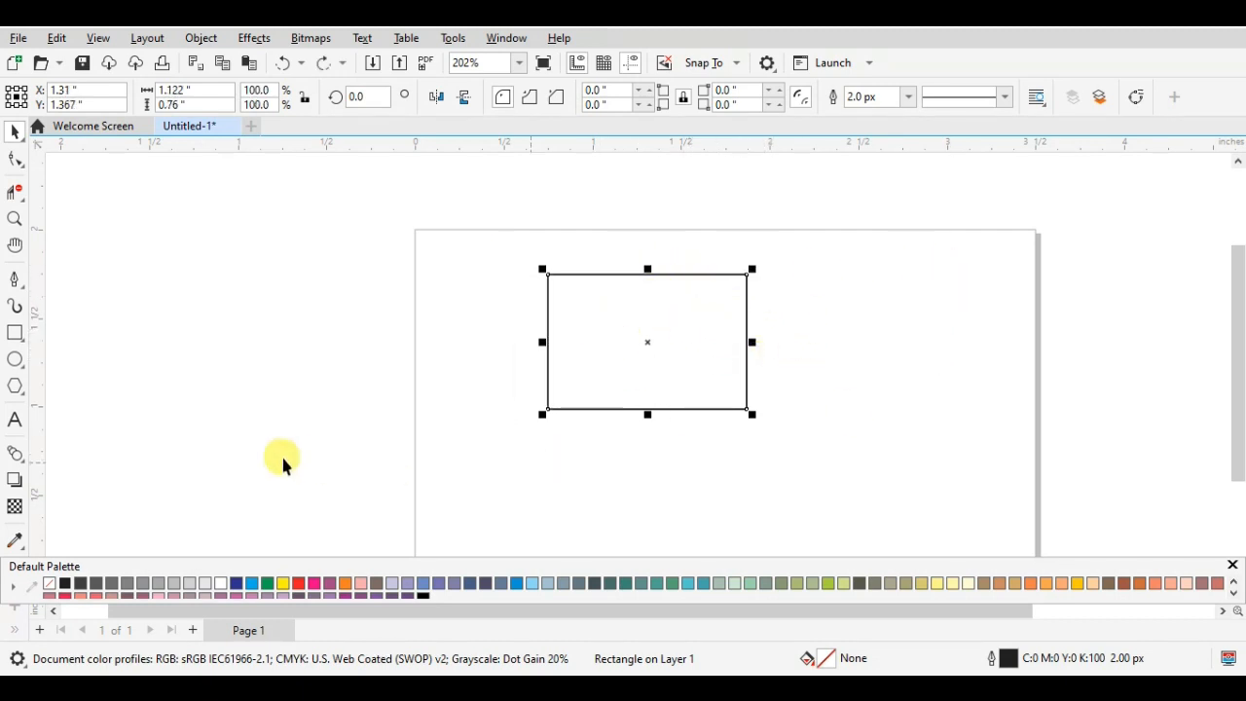
# - Apply a one-step inside contour with an offset of about 0.078 in to the rectangle using the Contour tool
pyautogui.click(17, 464)
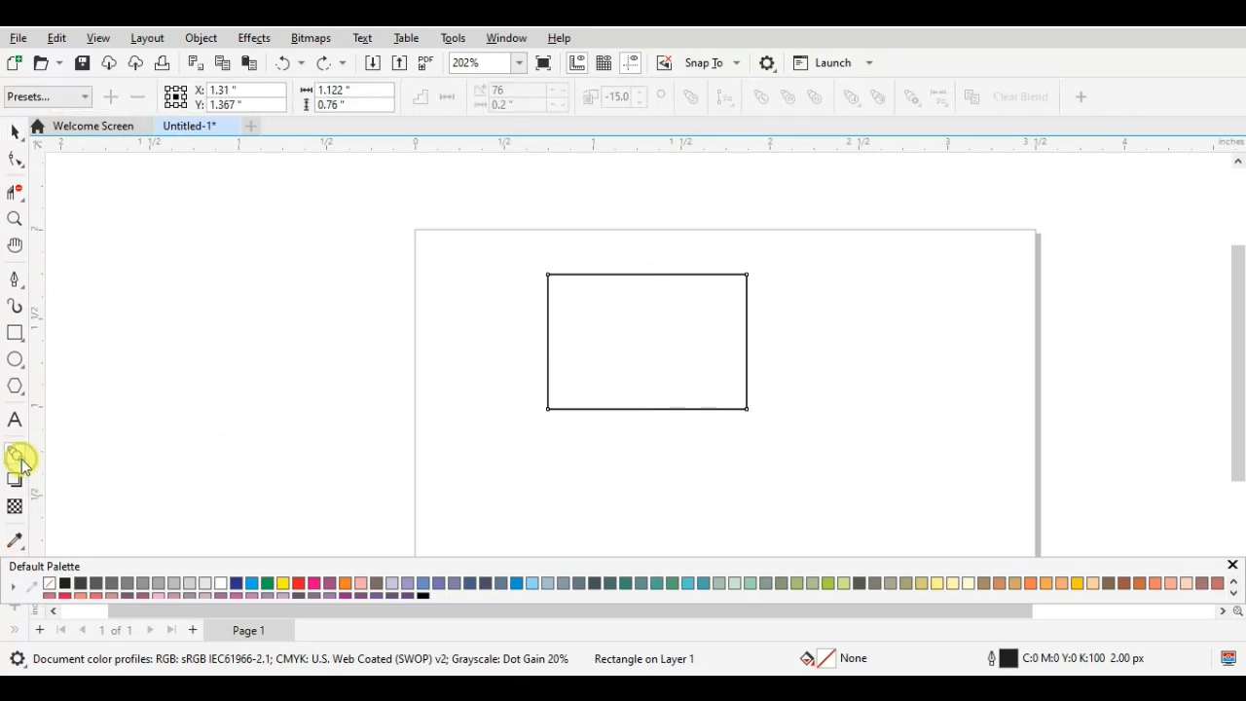
pyautogui.rightClick(20, 456)
pyautogui.click(18, 463)
pyautogui.click(17, 459)
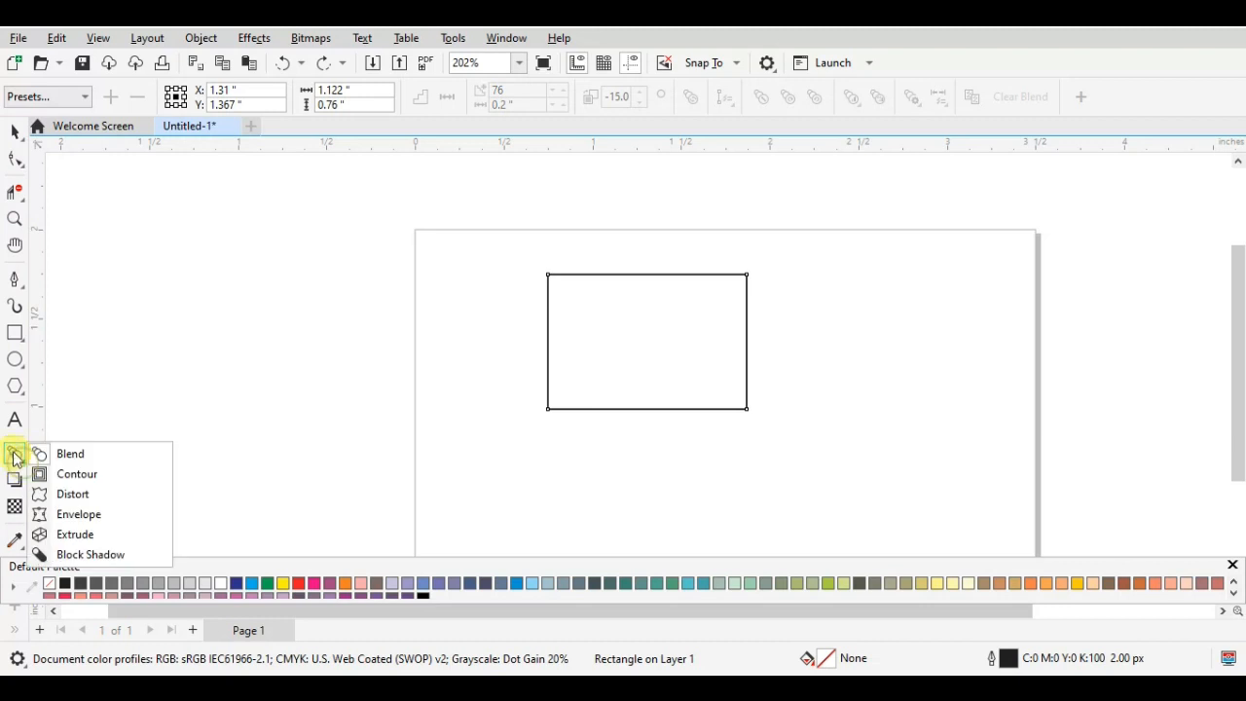
pyautogui.click(62, 474)
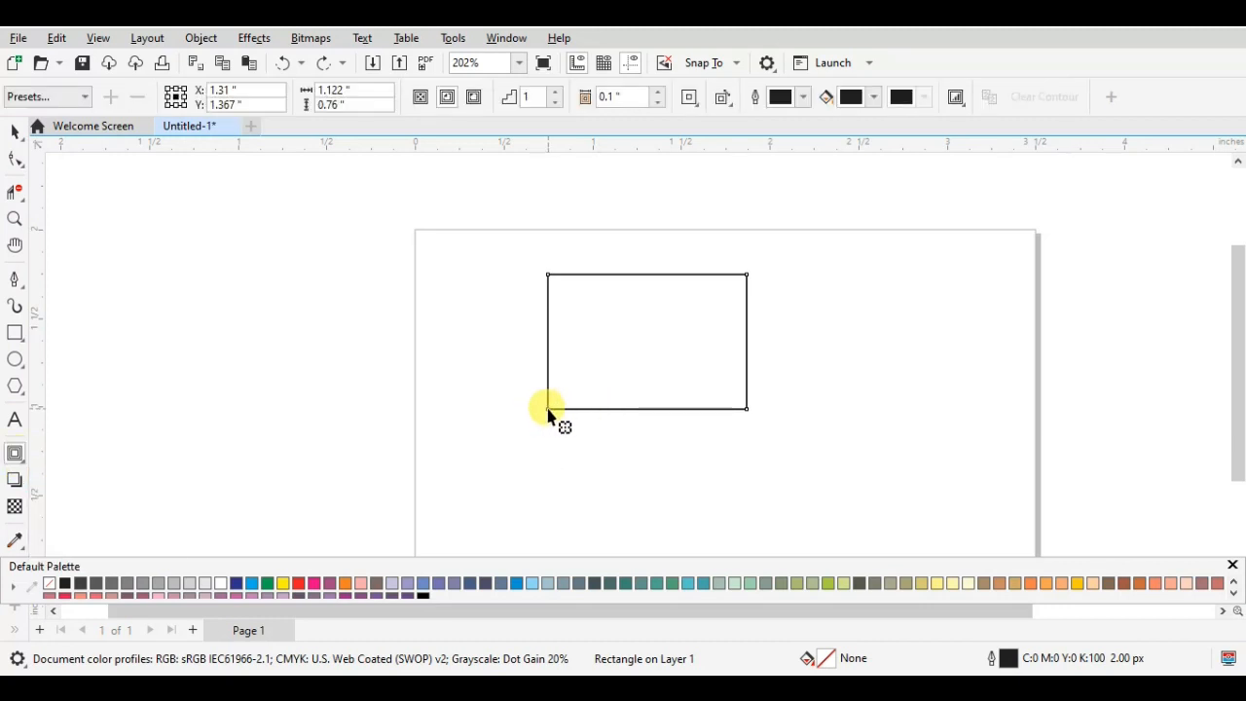
pyautogui.moveTo(548, 416)
pyautogui.mouseDown()
pyautogui.moveTo(571, 400)
pyautogui.moveTo(467, 464)
pyautogui.moveTo(538, 465)
pyautogui.moveTo(490, 473)
pyautogui.moveTo(547, 449)
pyautogui.moveTo(570, 407)
pyautogui.moveTo(616, 375)
pyautogui.moveTo(562, 411)
pyautogui.mouseUp()
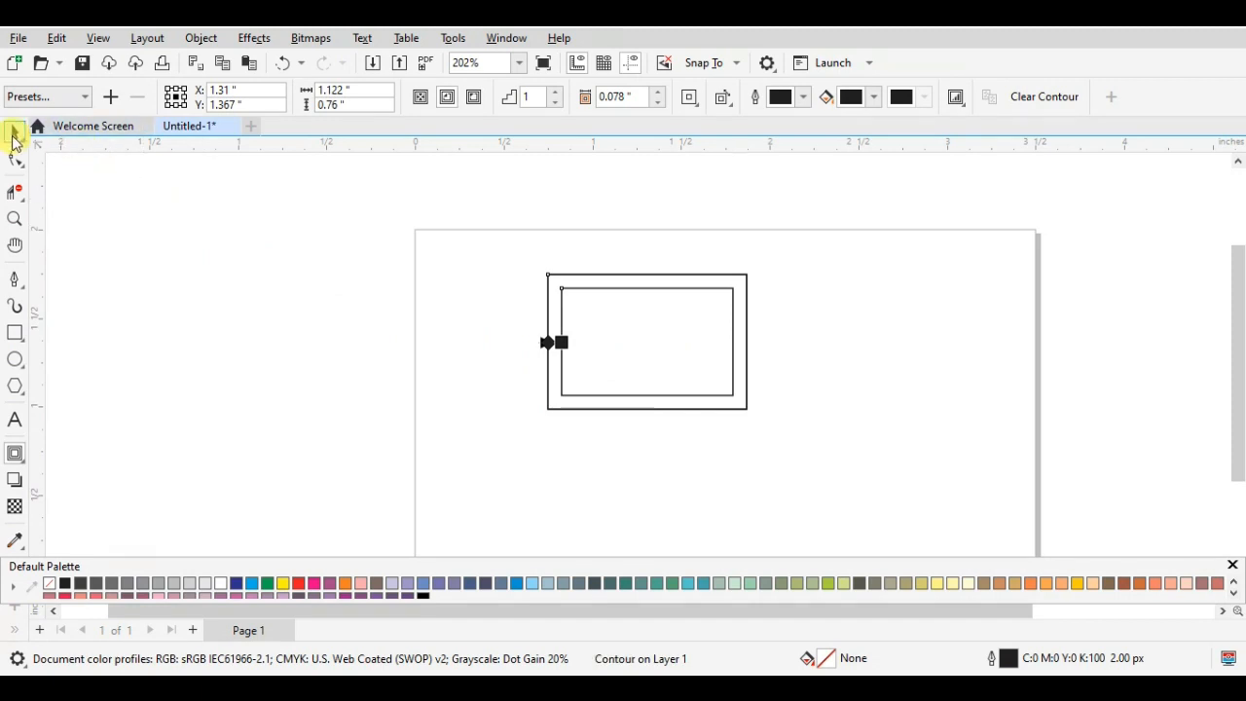
pyautogui.click(14, 130)
pyautogui.click(794, 347)
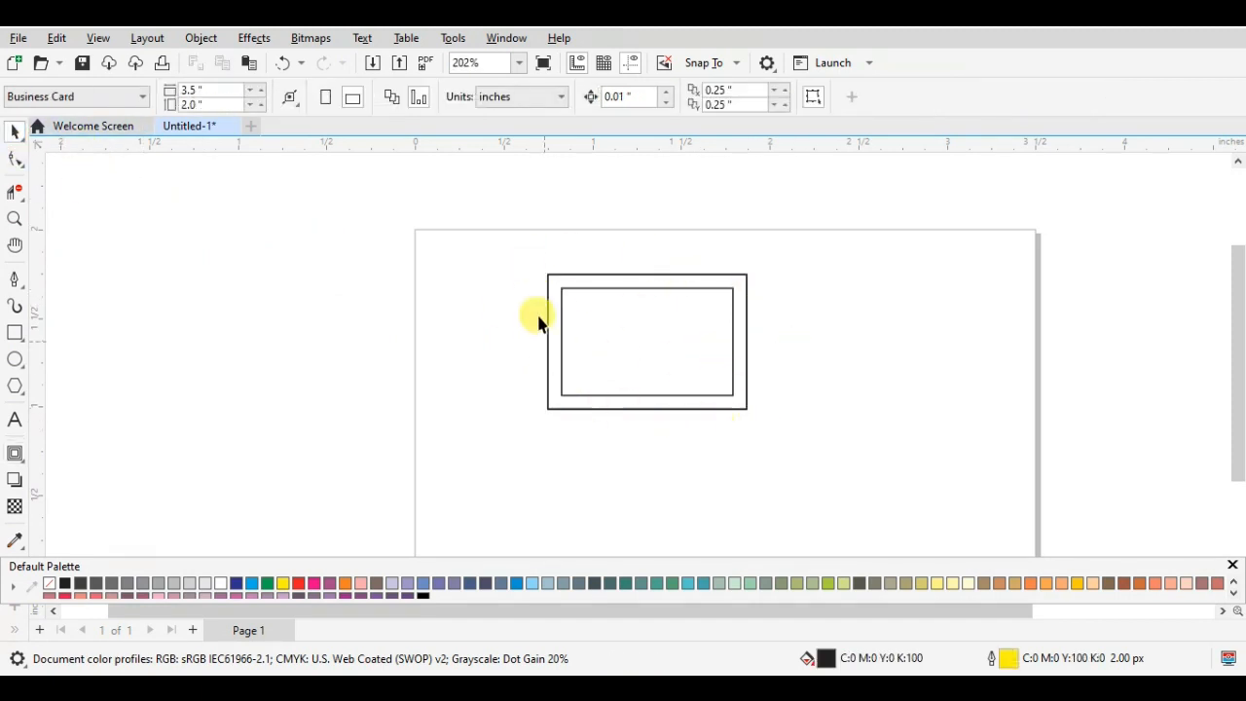
pyautogui.click(703, 385)
pyautogui.click(707, 393)
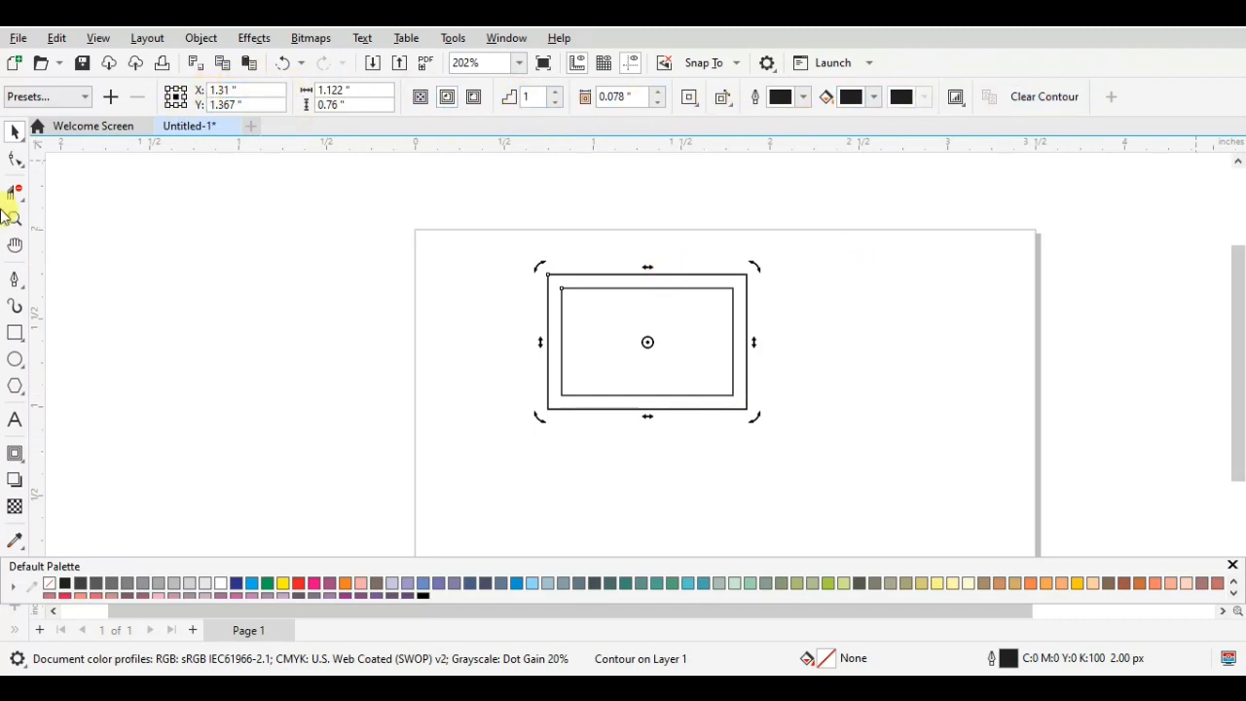
pyautogui.click(66, 97)
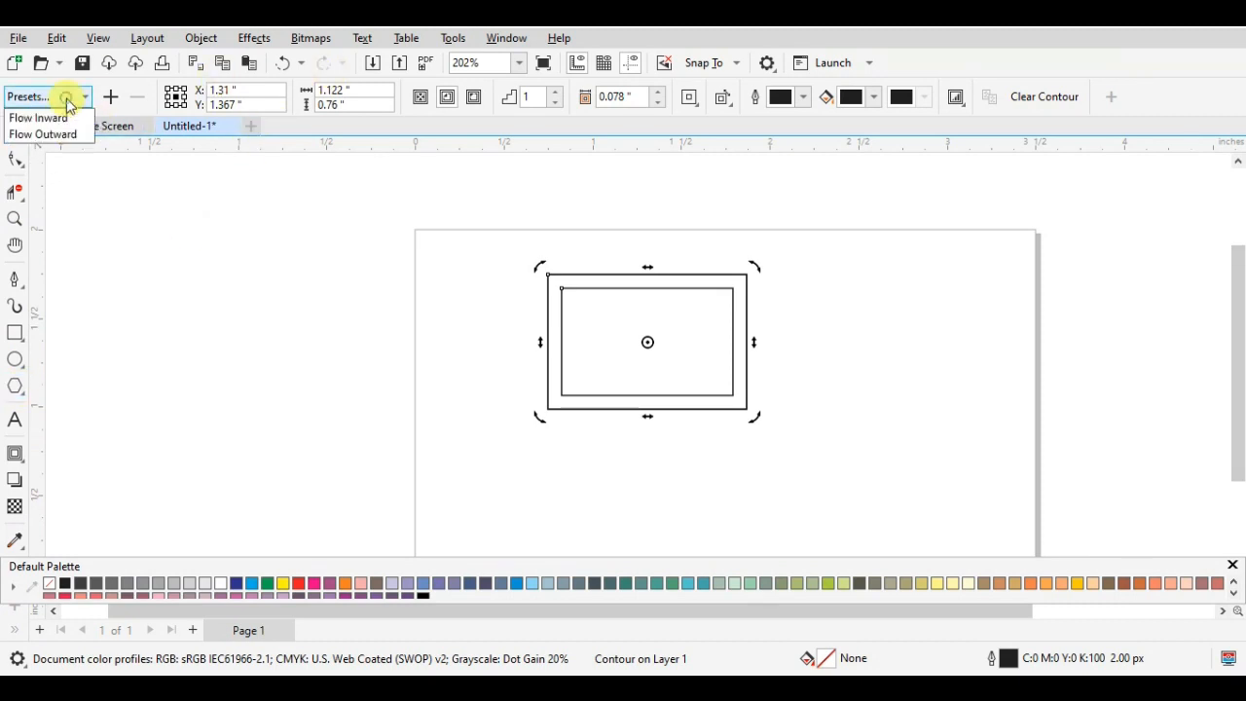
pyautogui.moveTo(66, 120)
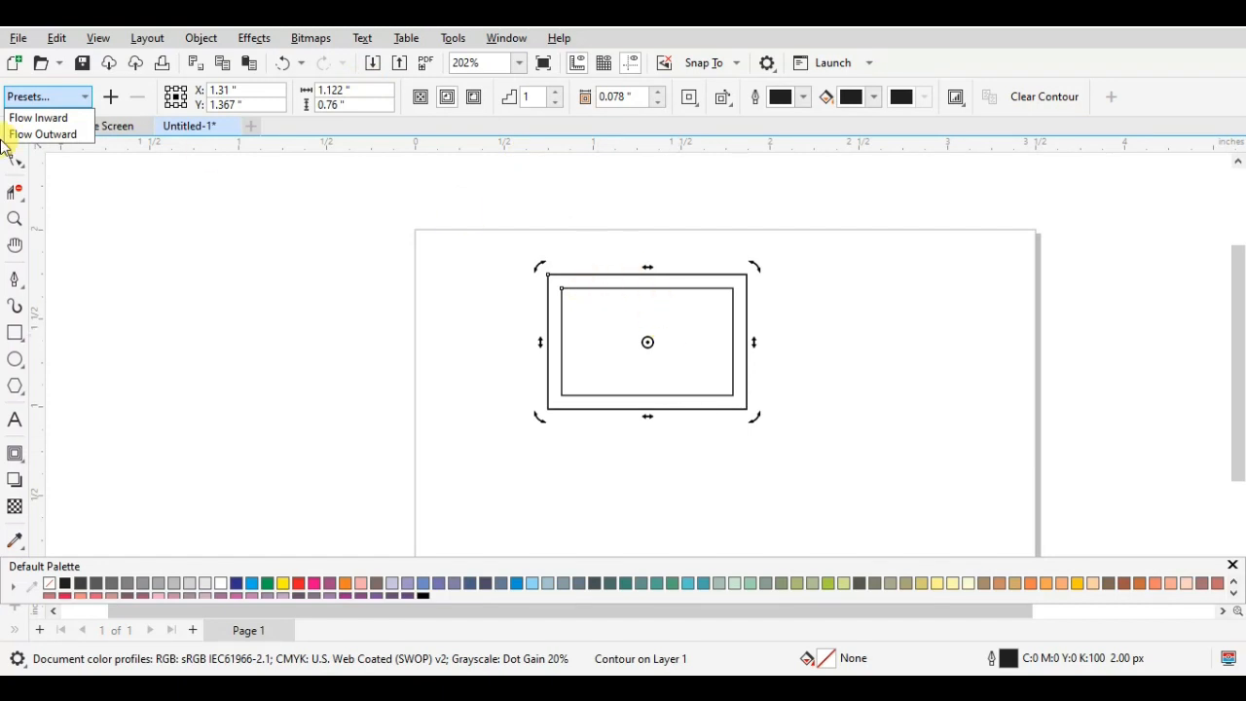
pyautogui.click(65, 185)
pyautogui.click(685, 320)
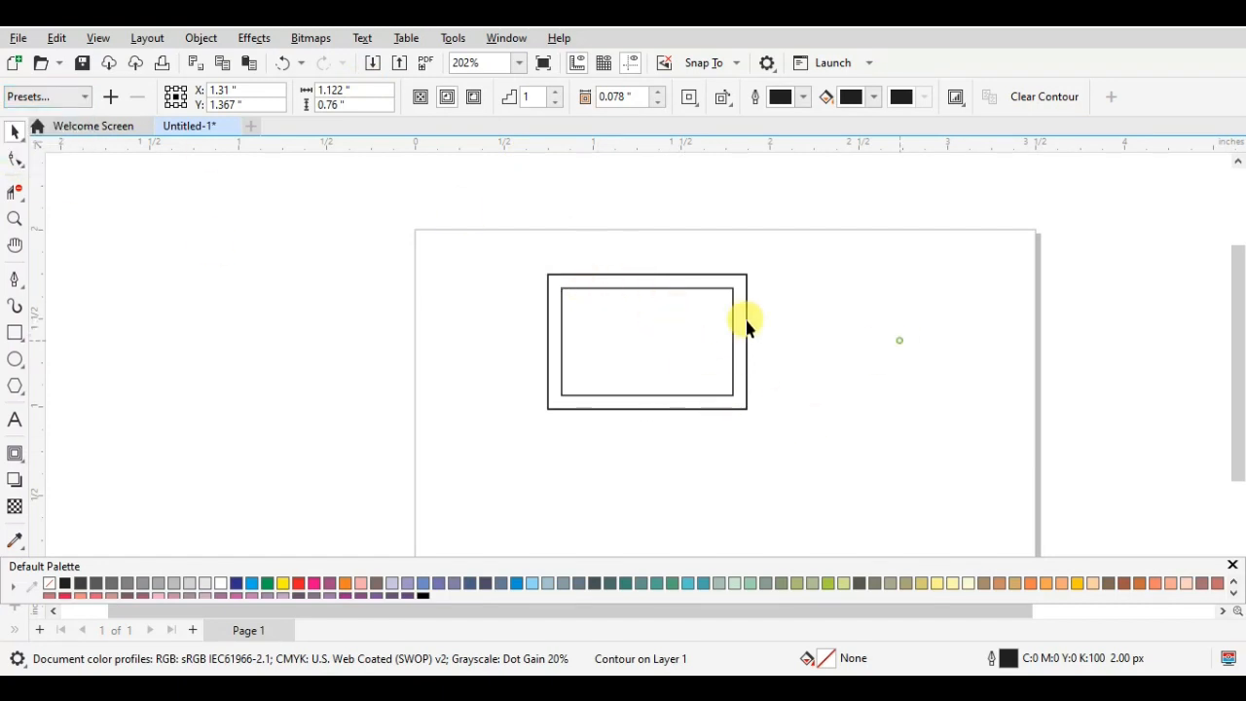
# - Increase the rectangle's contour steps to 4 and fill the contoured rectangle with orange
pyautogui.click(617, 282)
pyautogui.click(551, 93)
pyautogui.click(551, 92)
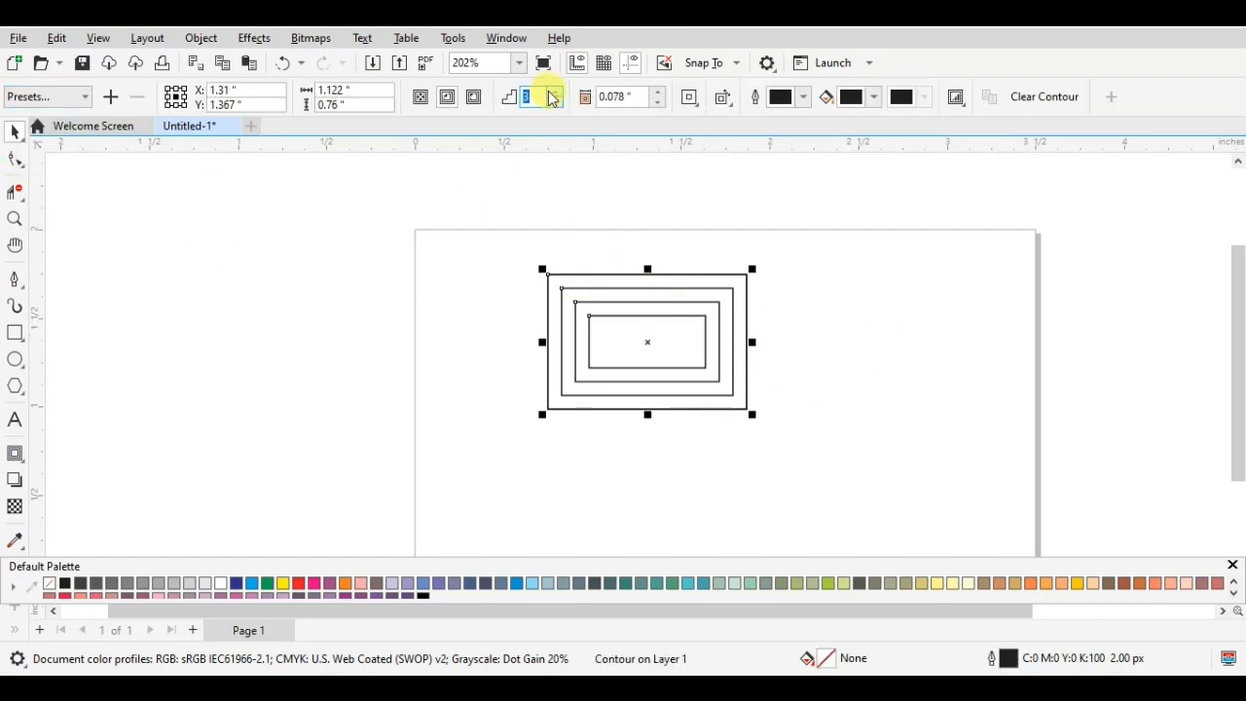
pyautogui.click(550, 92)
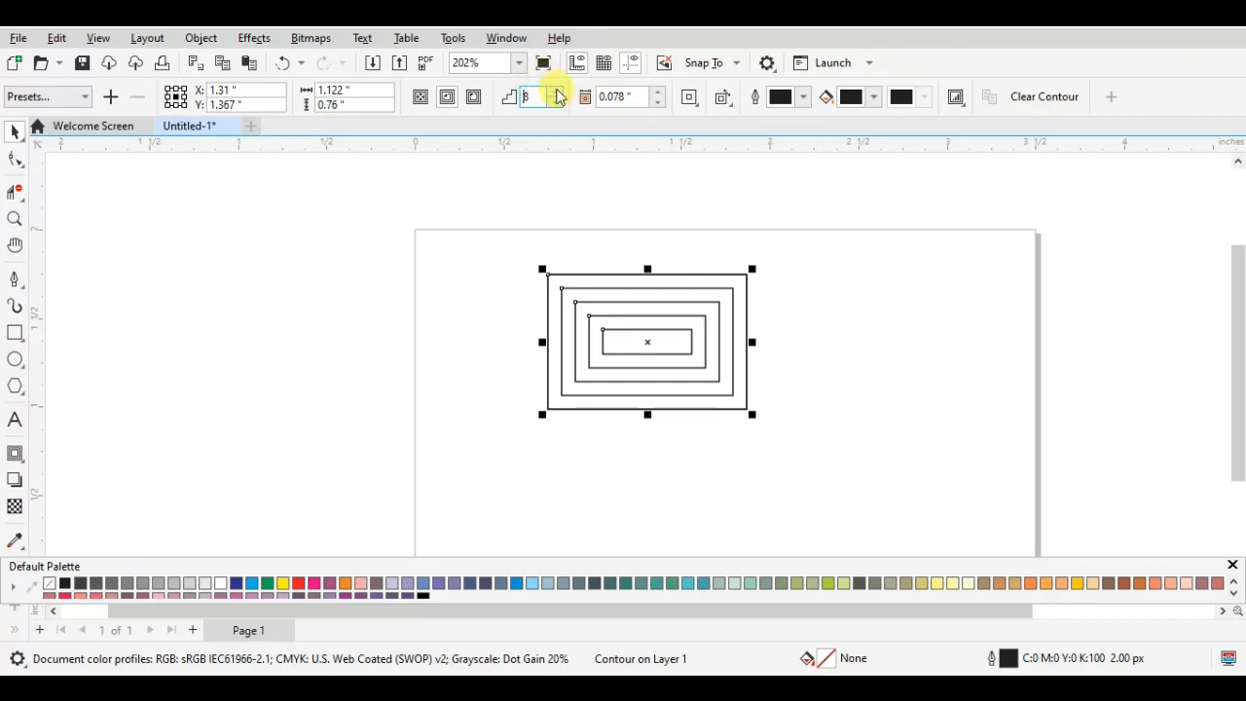
pyautogui.click(554, 93)
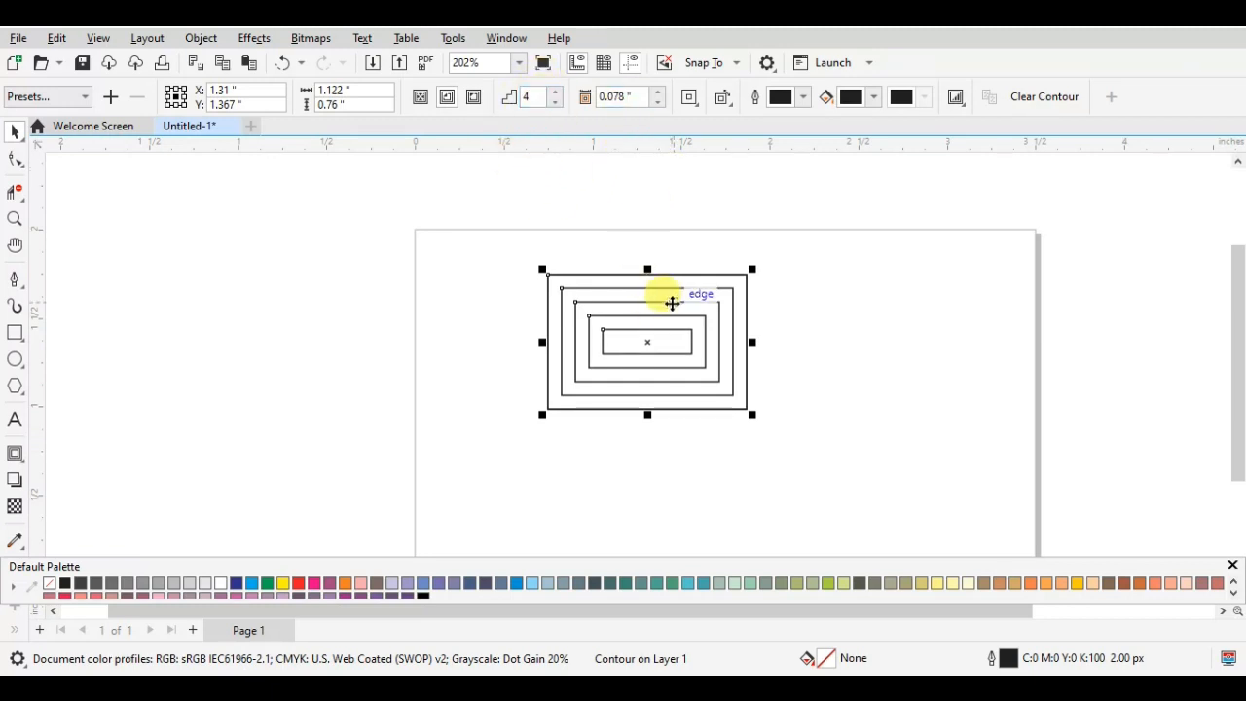
pyautogui.click(349, 585)
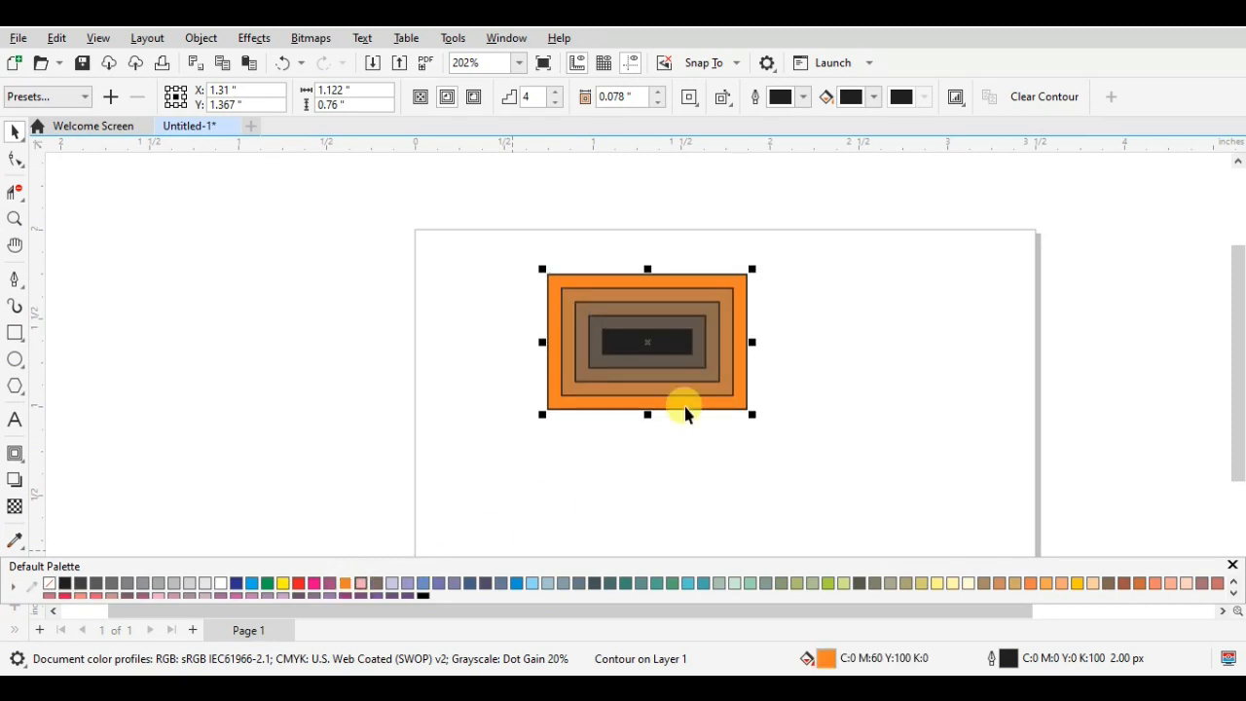
pyautogui.click(825, 367)
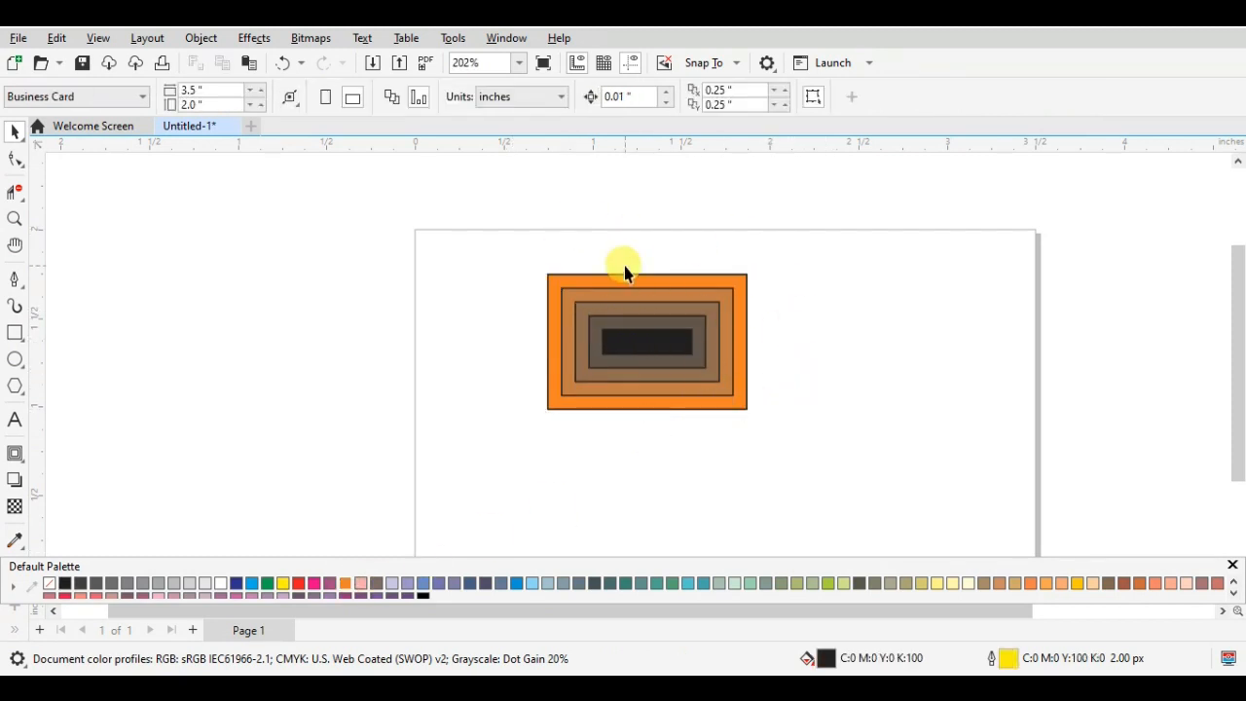
# - Try the To center contour on the orange rectangle and return it to Inside contour
pyautogui.click(621, 358)
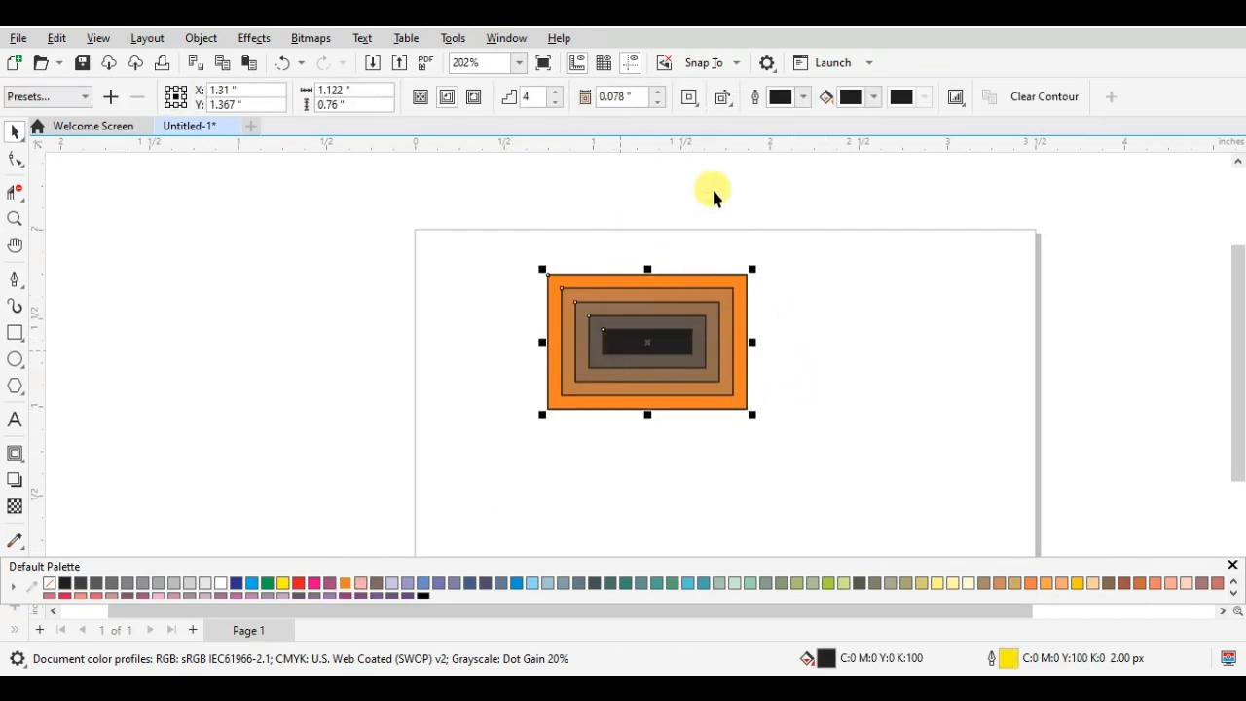
pyautogui.click(689, 99)
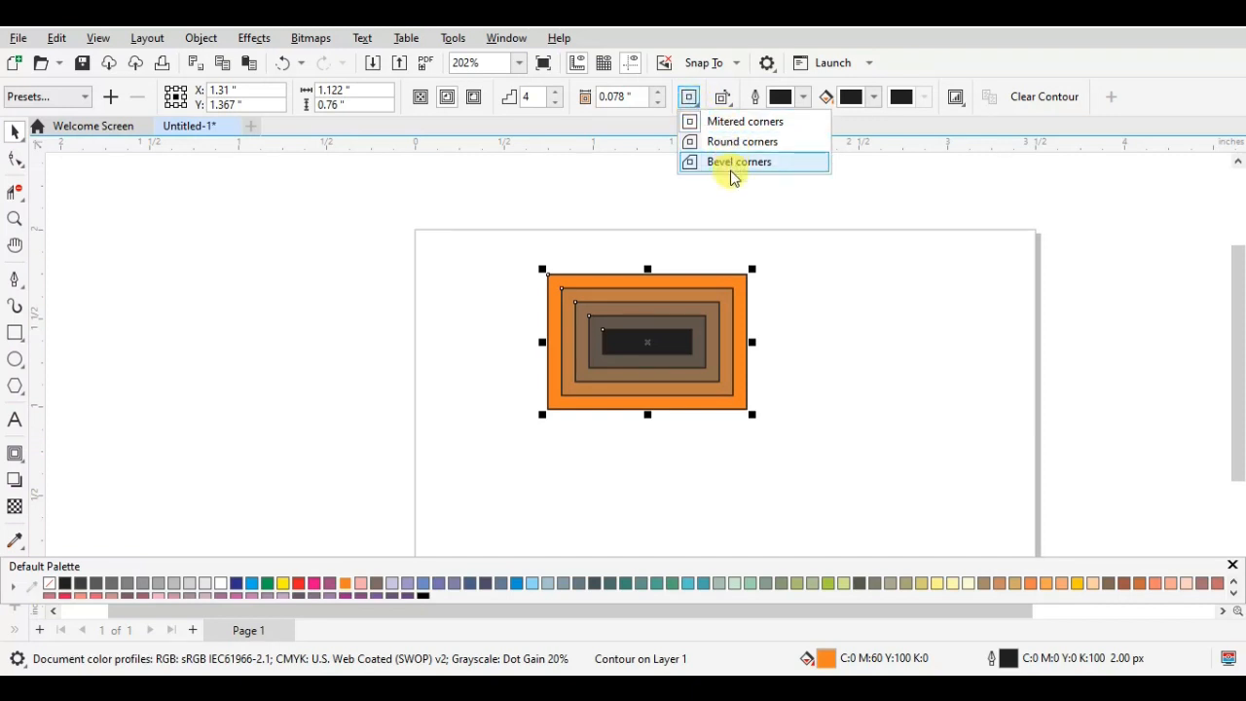
pyautogui.click(420, 109)
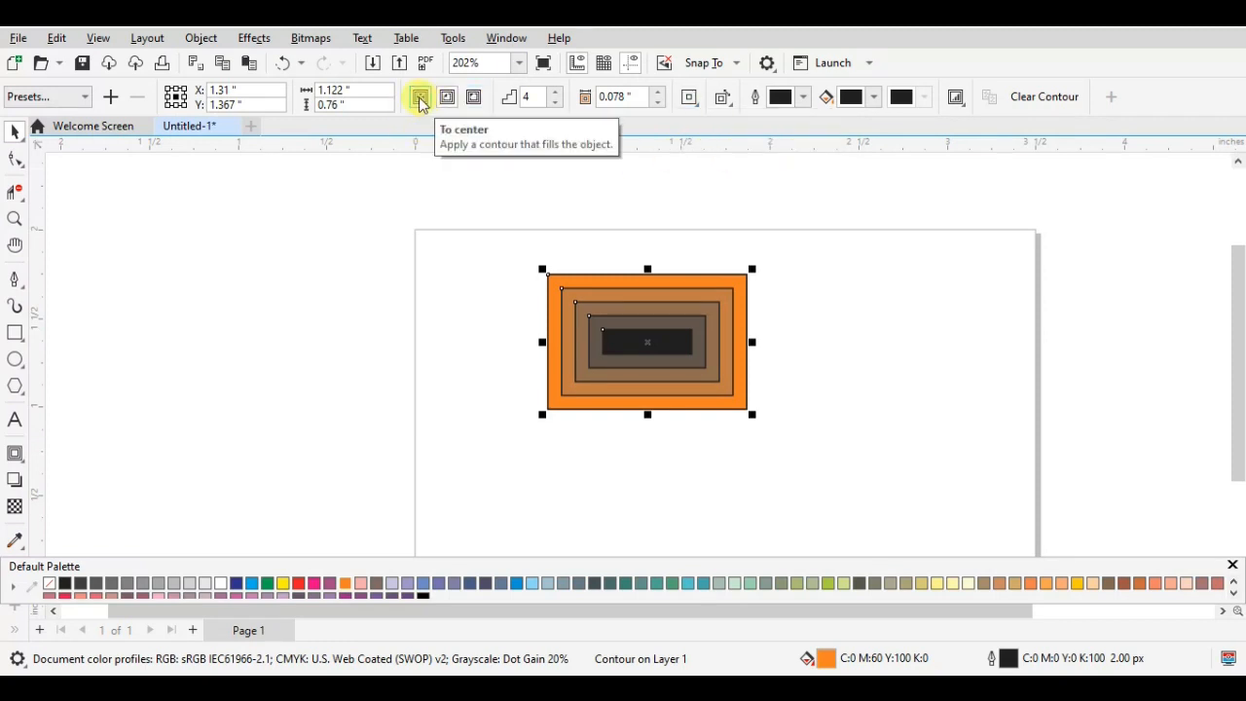
pyautogui.click(420, 104)
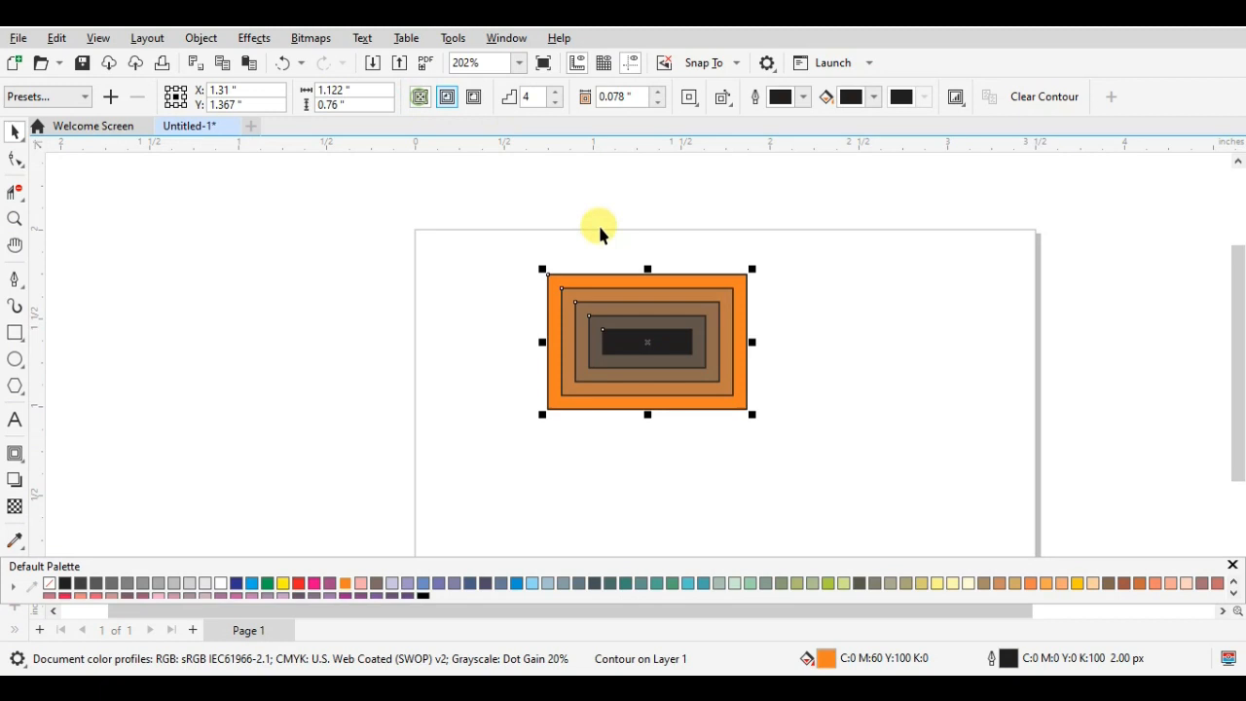
pyautogui.click(644, 343)
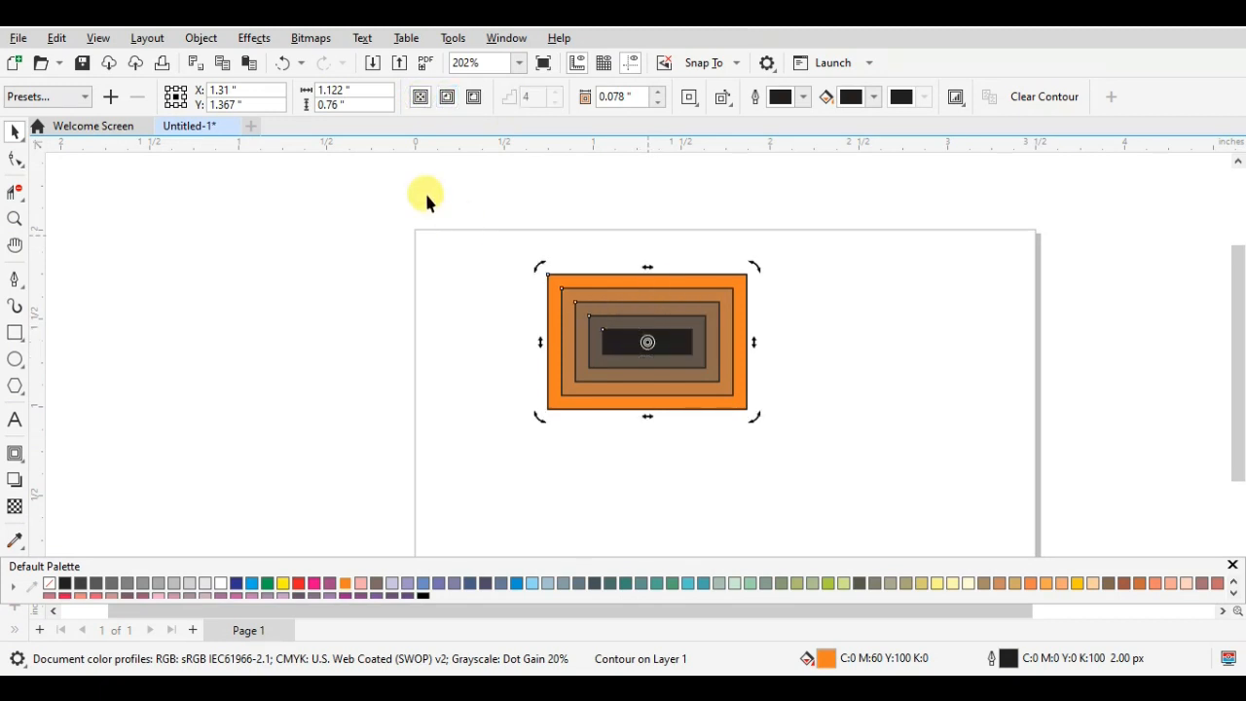
pyautogui.click(446, 98)
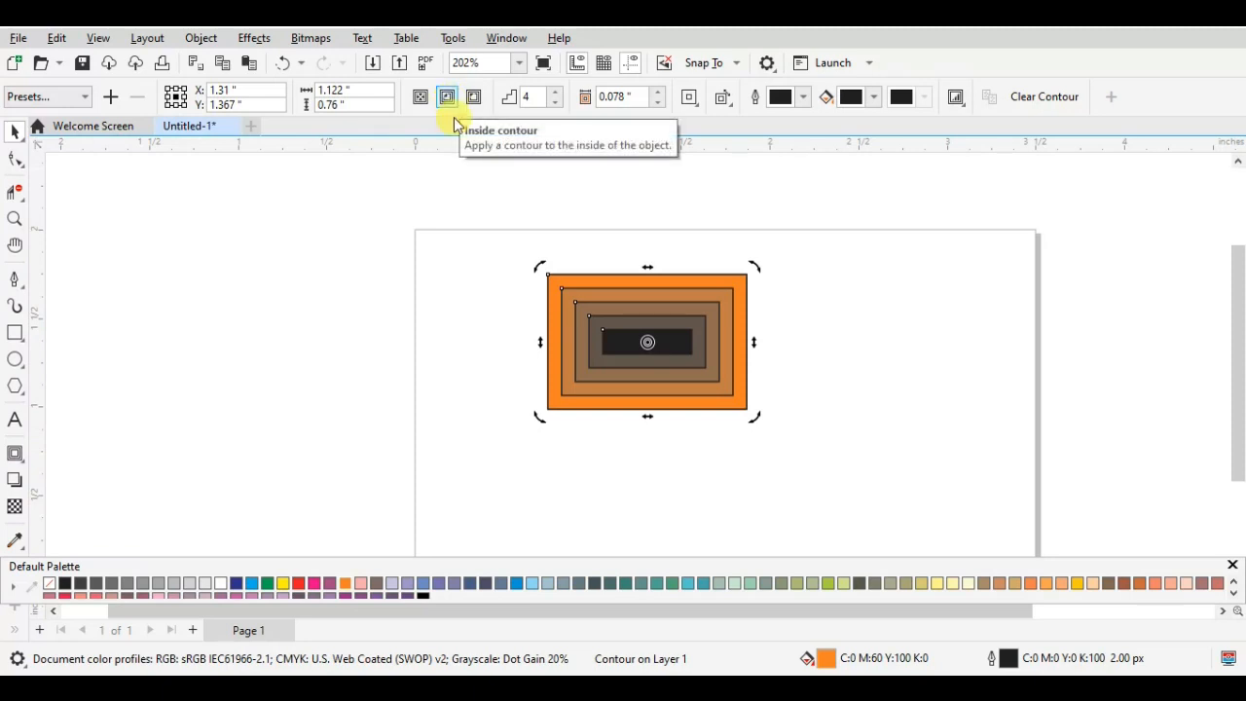
# - Shrink the orange contoured rectangle to about 0.66 by 0.45 in and move it up inside the unfilled rectangle
pyautogui.click(671, 314)
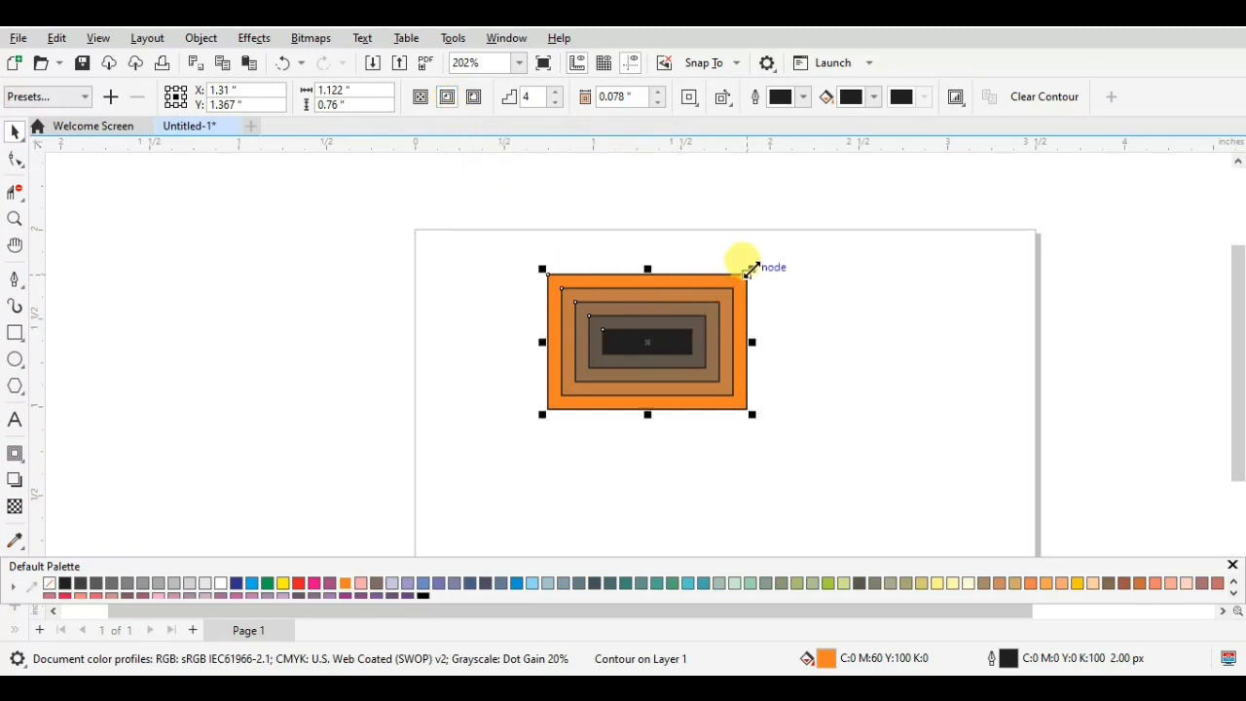
pyautogui.moveTo(753, 268); pyautogui.dragTo(671, 324)
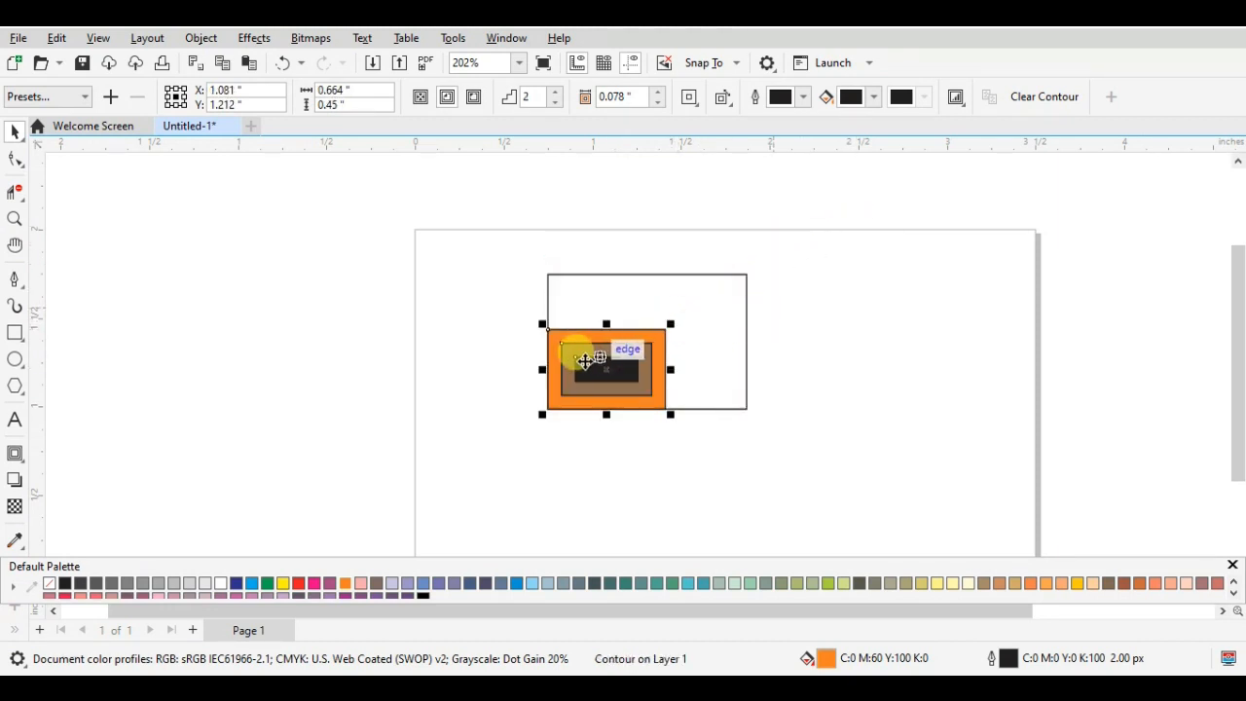
pyautogui.moveTo(584, 360); pyautogui.dragTo(630, 320)
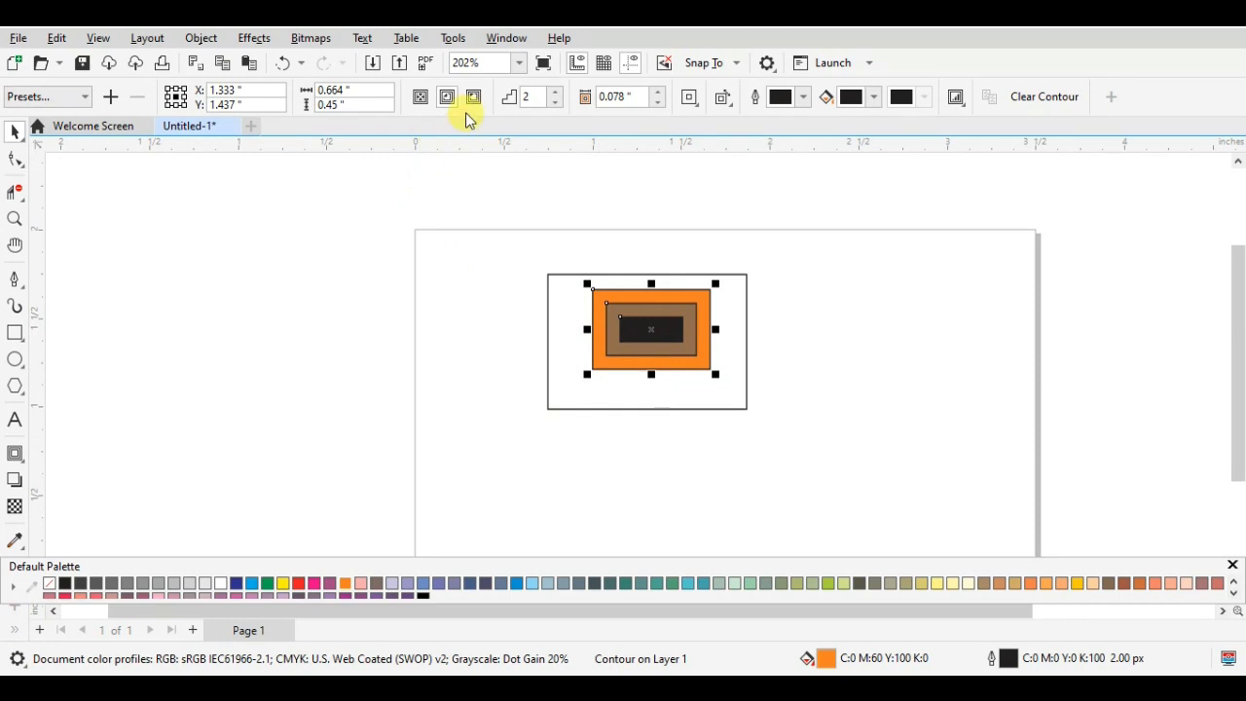
# - Draw a second rectangle about 0.84 by 0.72 in over the page's left edge with no fill and a black outline
pyautogui.click(16, 335)
pyautogui.moveTo(409, 362); pyautogui.dragTo(557, 492)
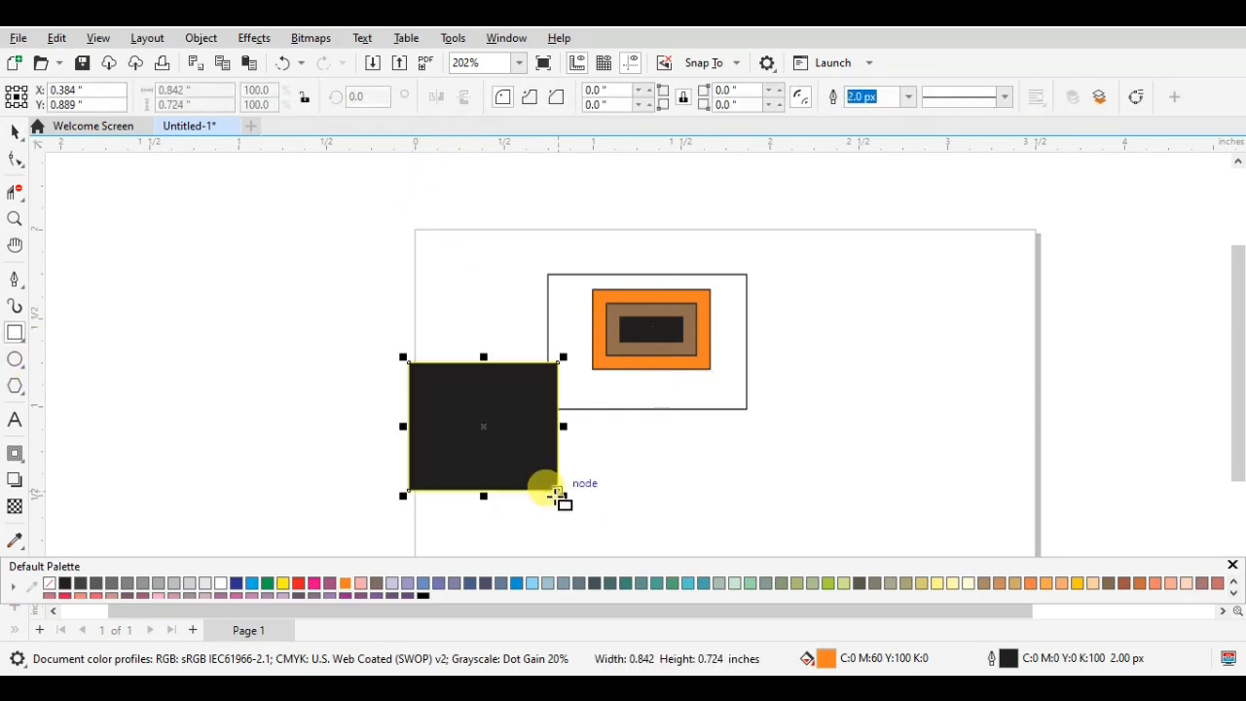
pyautogui.click(48, 584)
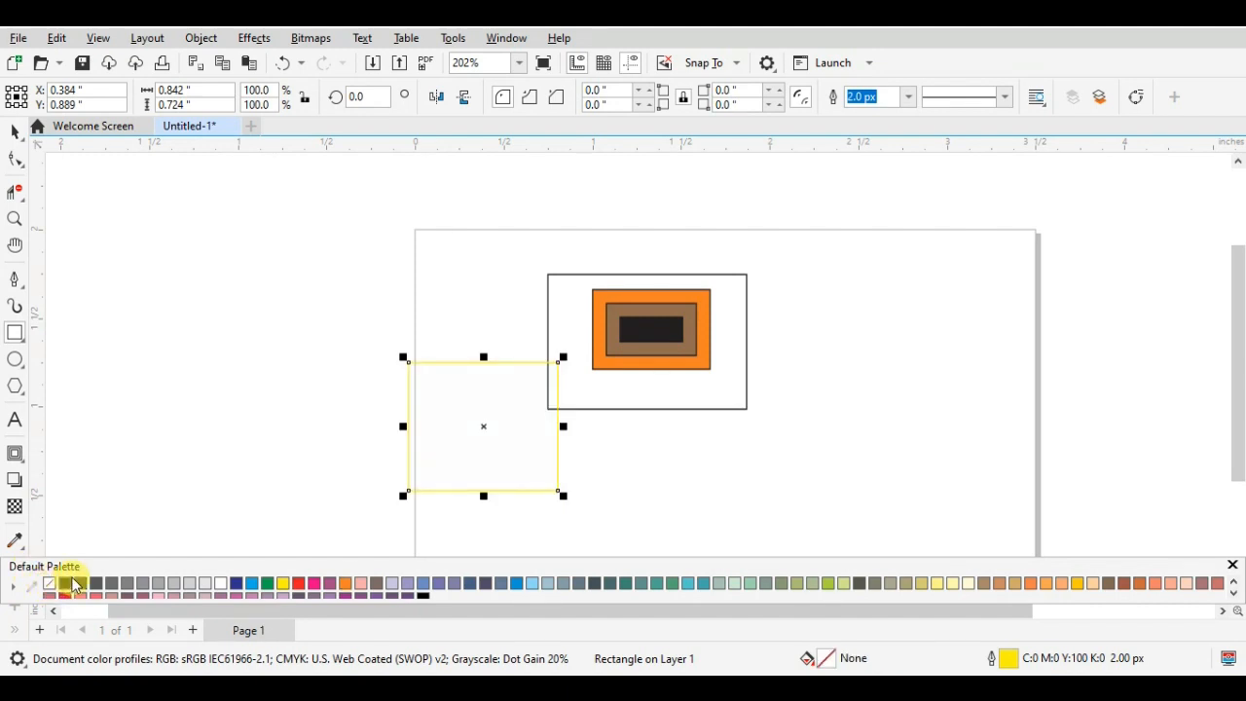
pyautogui.rightClick(64, 584)
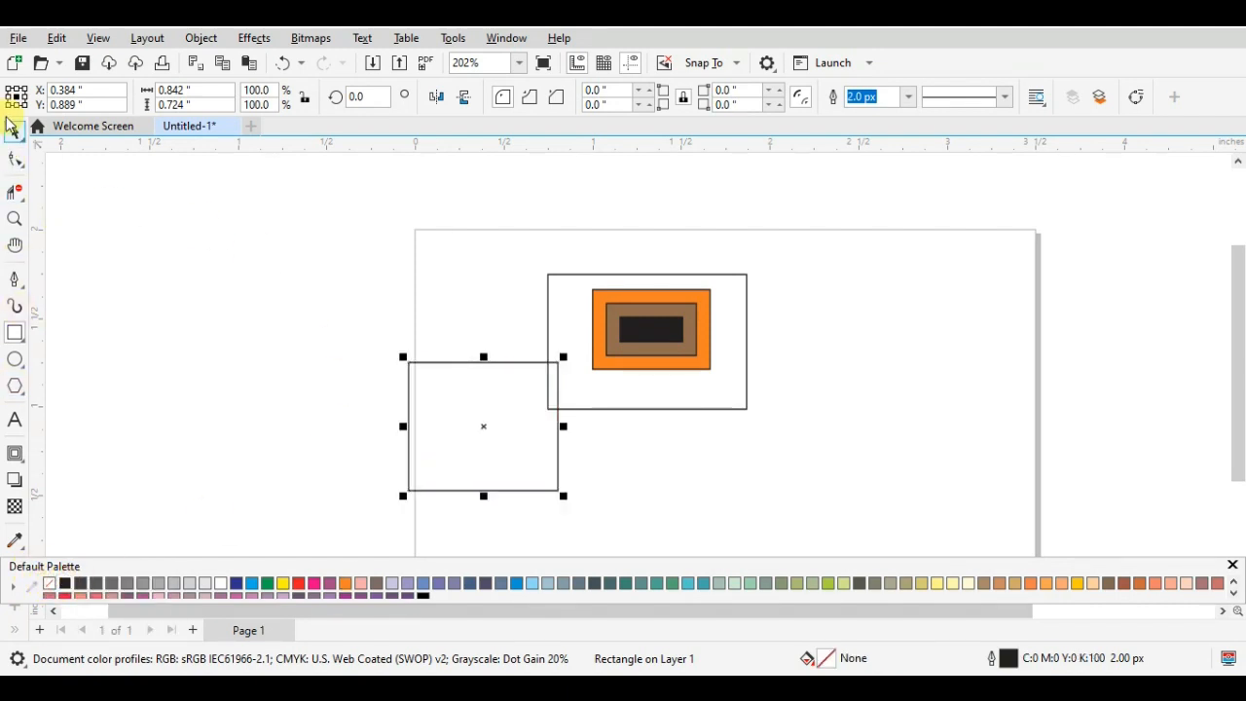
# - Apply an inside contour to the new rectangle and adjust it to 2 steps with an offset of about 0.044 in
pyautogui.click(14, 459)
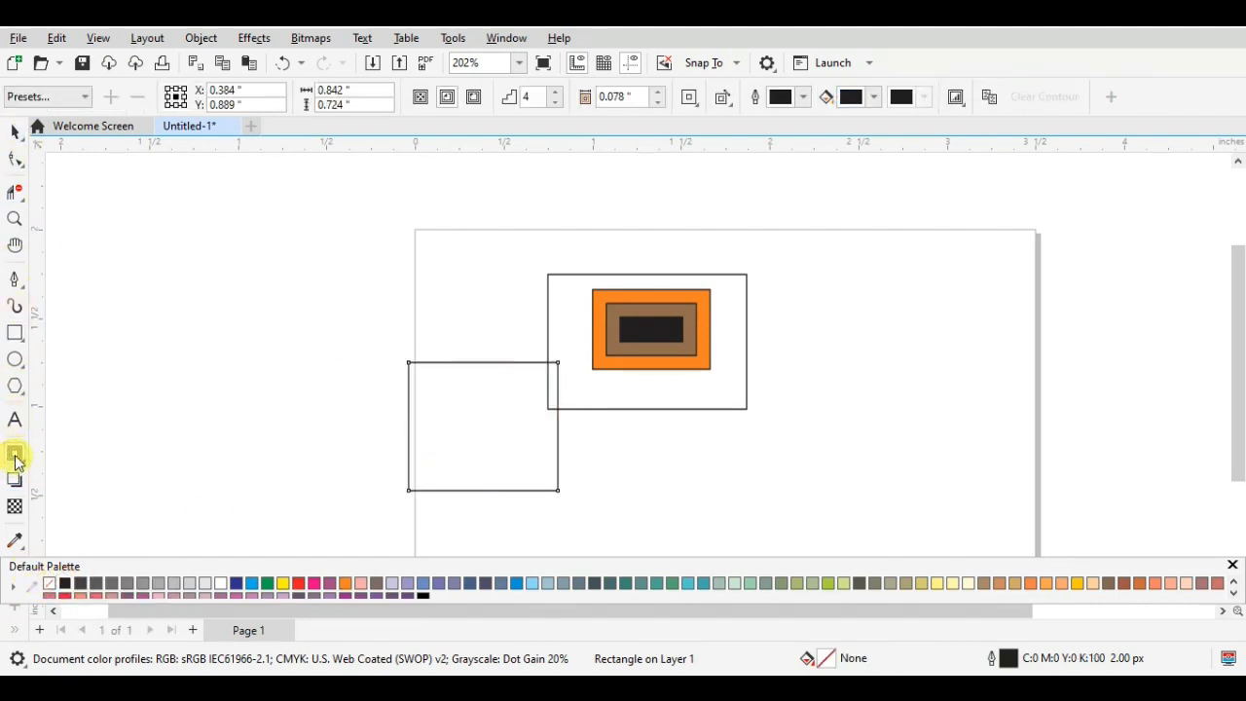
pyautogui.click(447, 97)
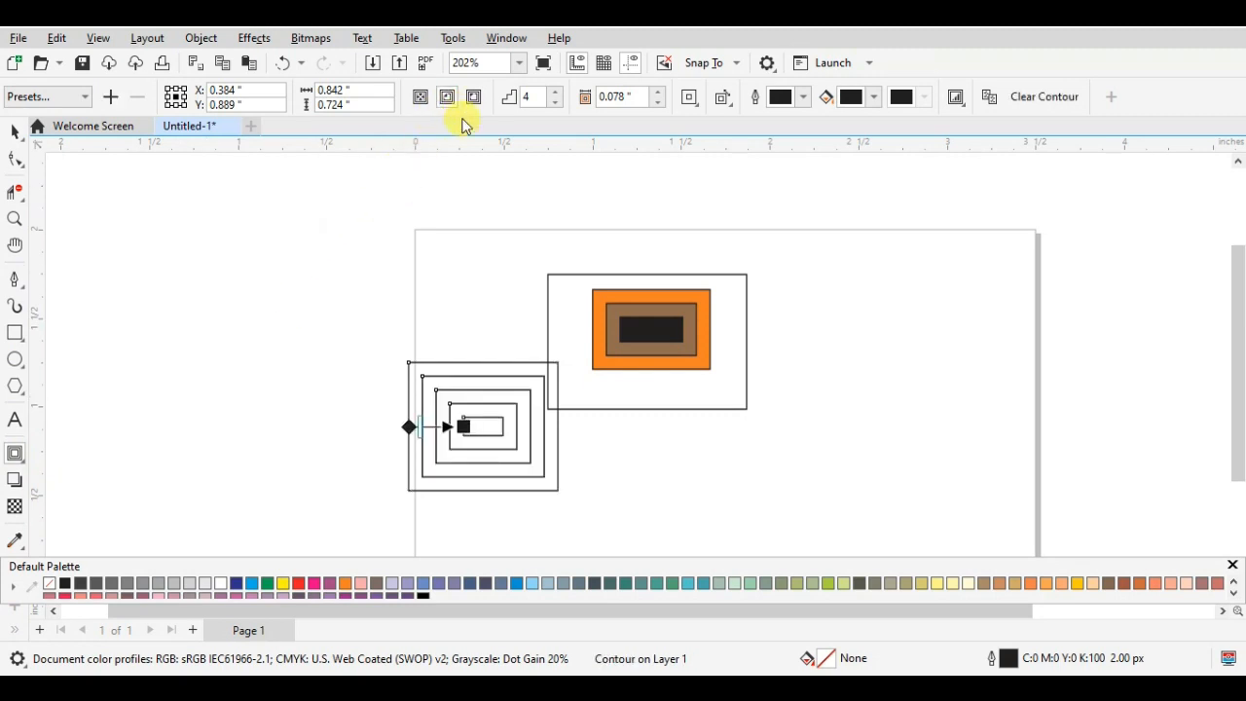
pyautogui.moveTo(409, 427)
pyautogui.mouseDown()
pyautogui.moveTo(500, 432)
pyautogui.moveTo(506, 444)
pyautogui.moveTo(495, 431)
pyautogui.moveTo(428, 426)
pyautogui.moveTo(509, 426)
pyautogui.moveTo(423, 426)
pyautogui.mouseUp()
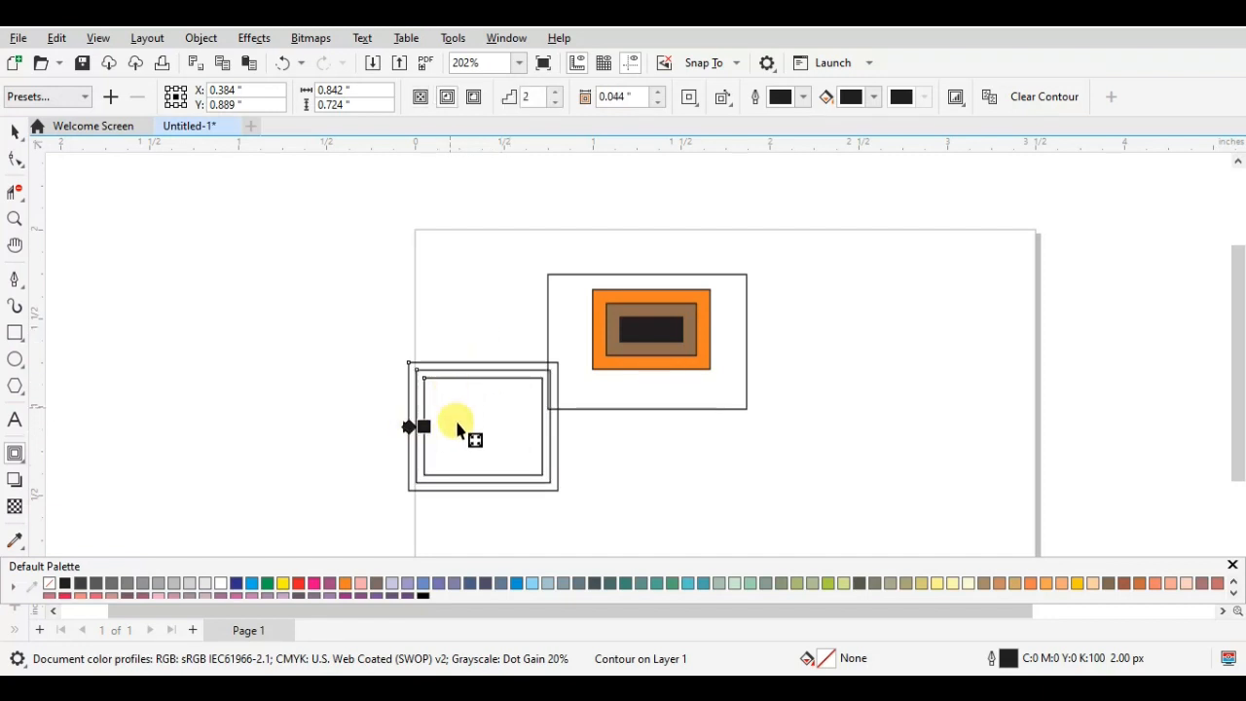
# - Increase the inside contour of the rectangle over the page's left edge to 12 steps
pyautogui.click(556, 91)
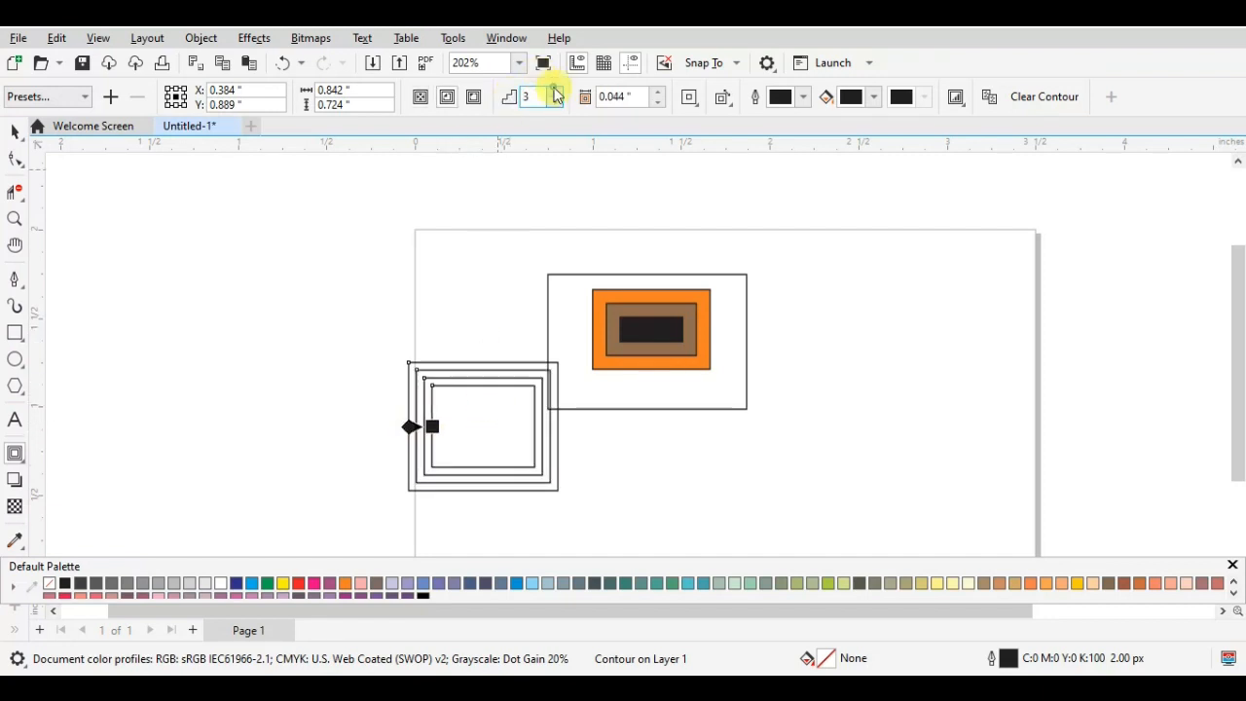
pyautogui.click(555, 90)
pyautogui.click(554, 90)
pyautogui.click(554, 89)
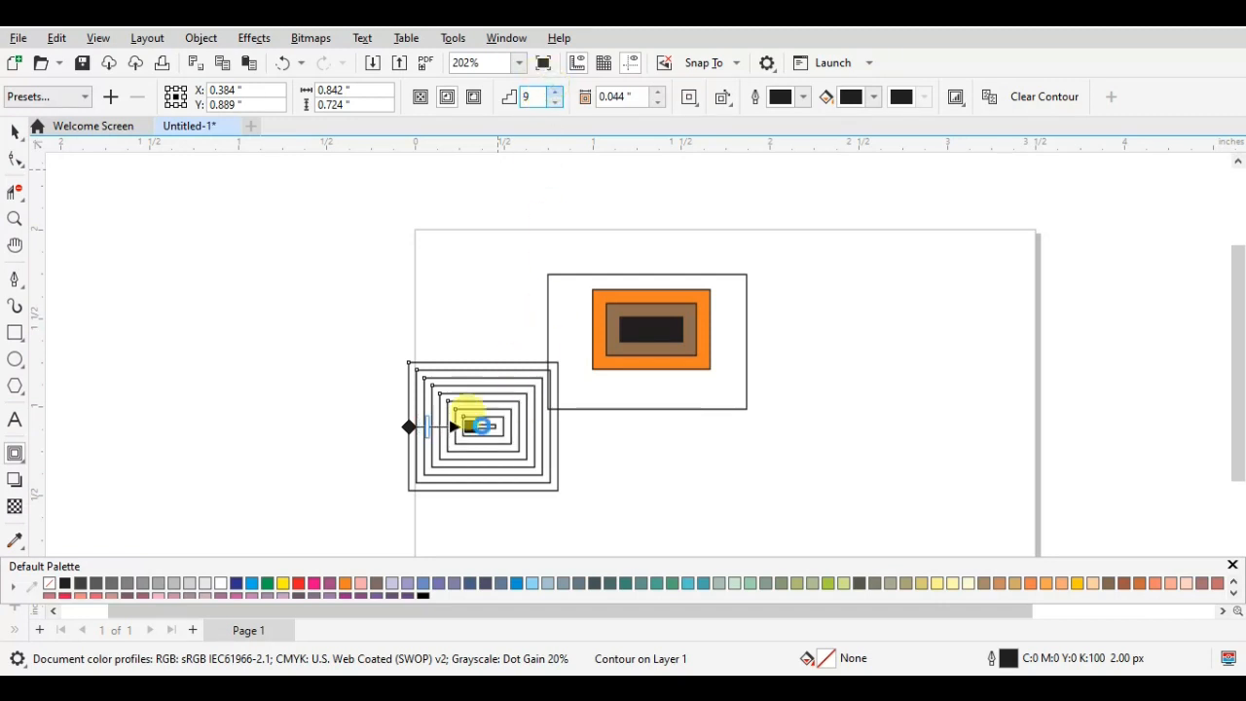
# - Fill the contoured rectangle over the page's left edge with red and give it a yellow outline
pyautogui.click(15, 131)
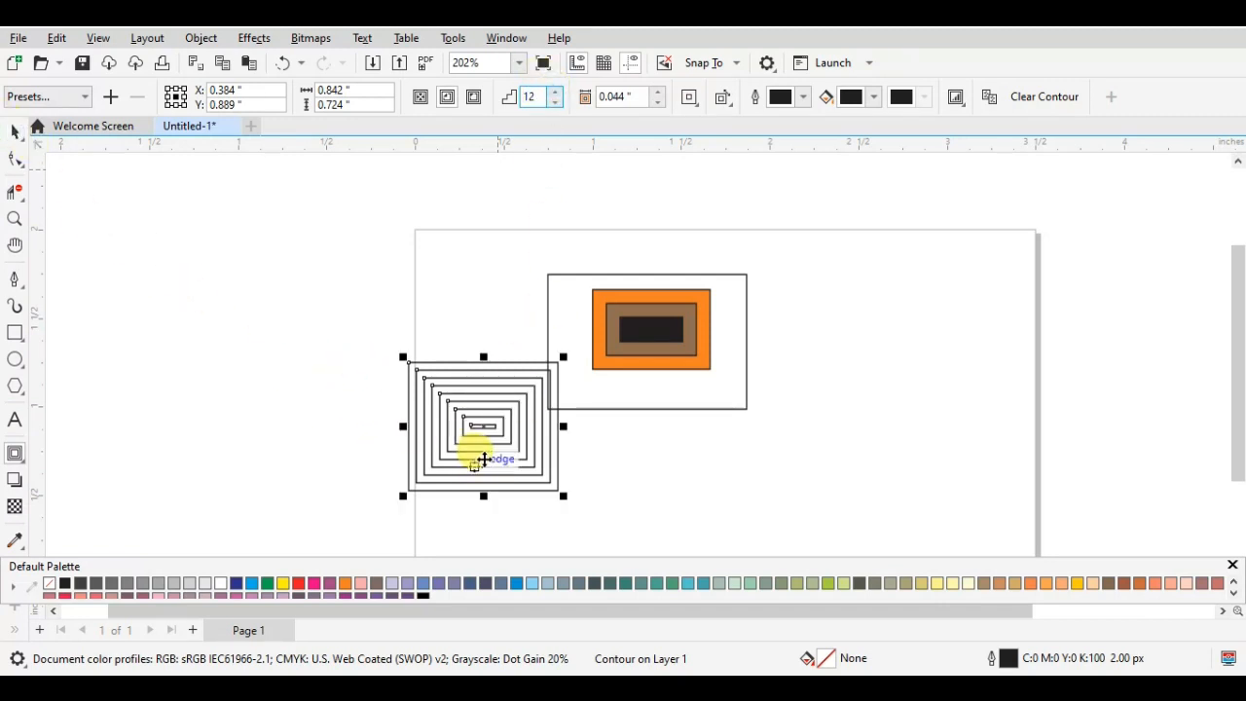
pyautogui.click(301, 583)
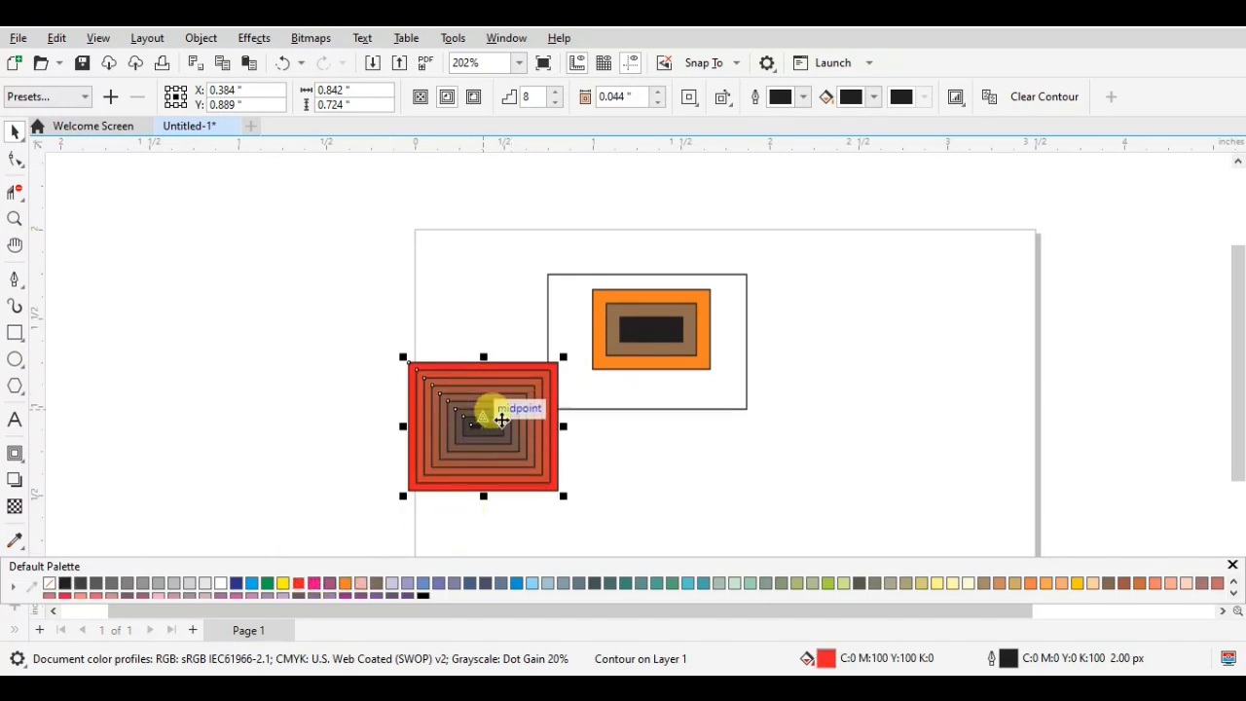
pyautogui.rightClick(280, 582)
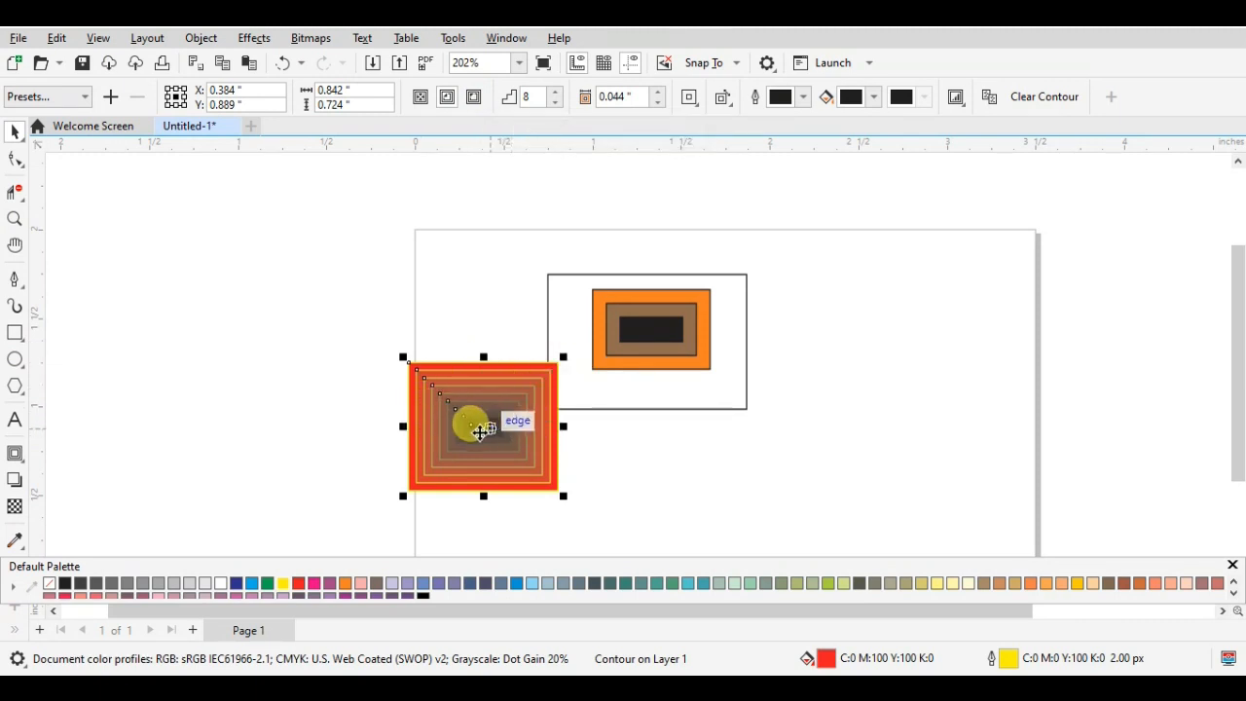
pyautogui.scroll(3, 489, 428)
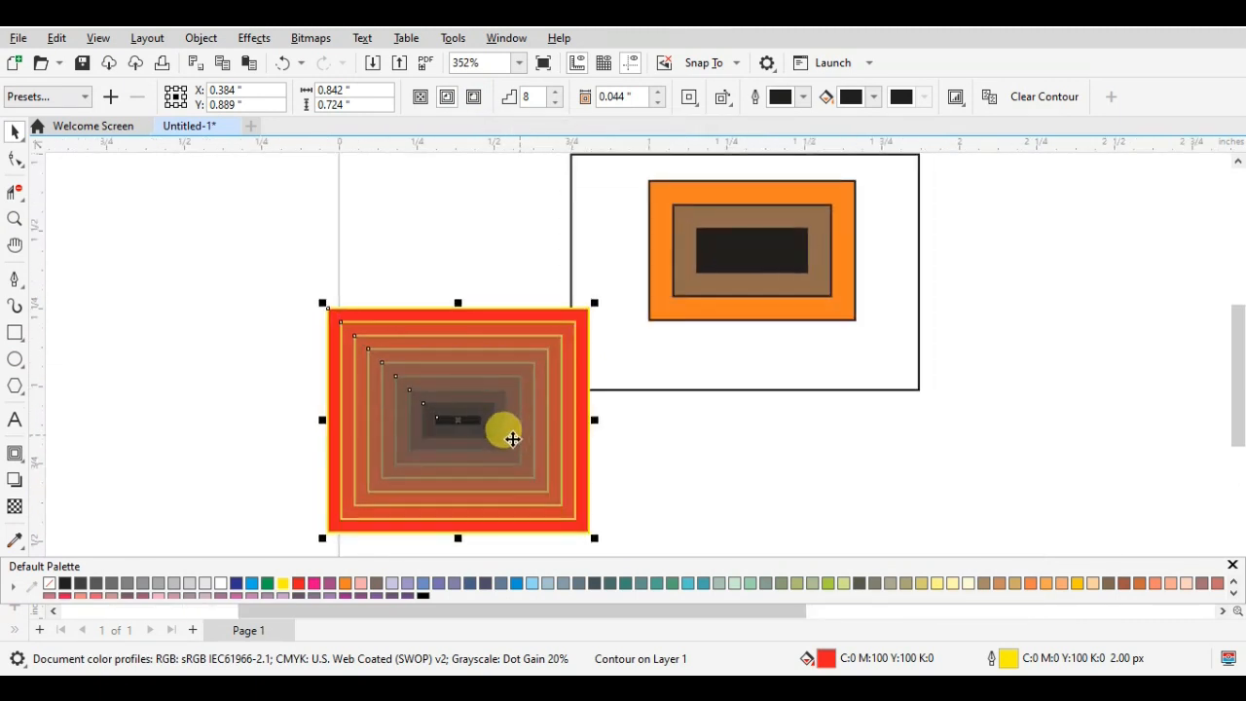
pyautogui.scroll(-2, 470, 380)
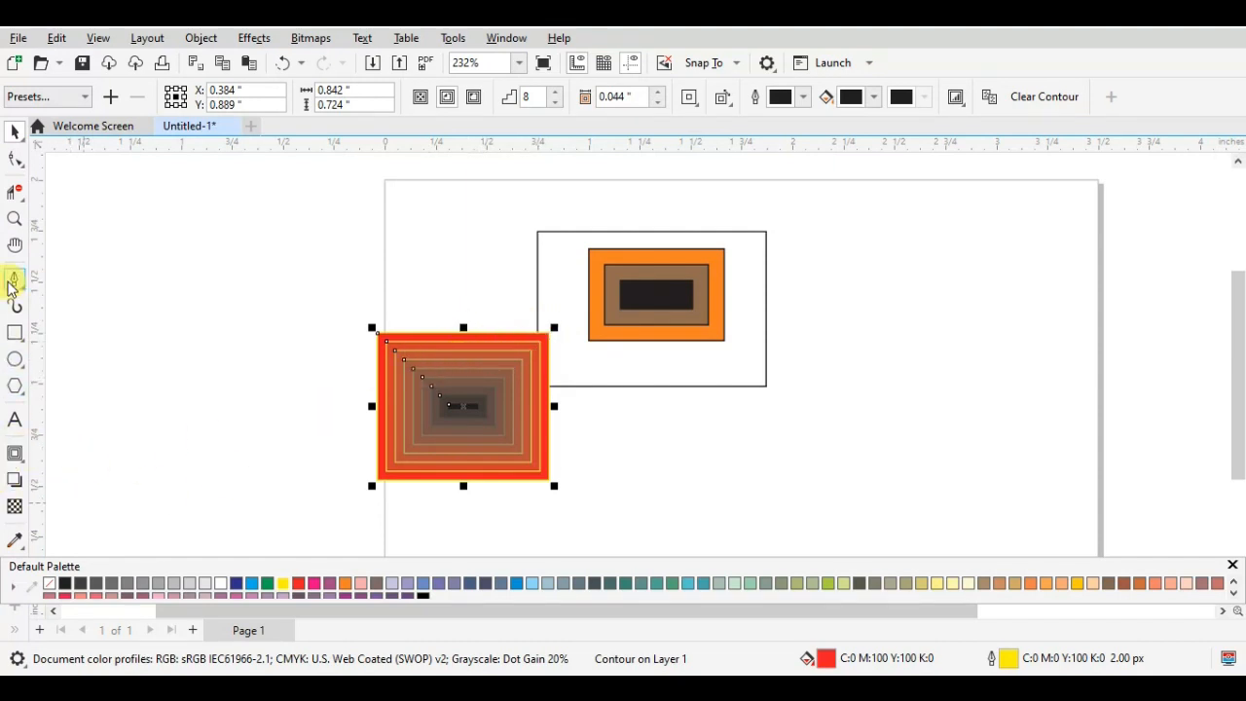
# - Draw a rectangle about 0.64 by 0.58 in near the page's right edge with no fill and a black outline
pyautogui.click(16, 333)
pyautogui.moveTo(843, 242)
pyautogui.mouseDown()
pyautogui.moveTo(928, 341)
pyautogui.moveTo(1009, 381)
pyautogui.moveTo(953, 380)
pyautogui.moveTo(973, 340)
pyautogui.moveTo(973, 360)
pyautogui.mouseUp()
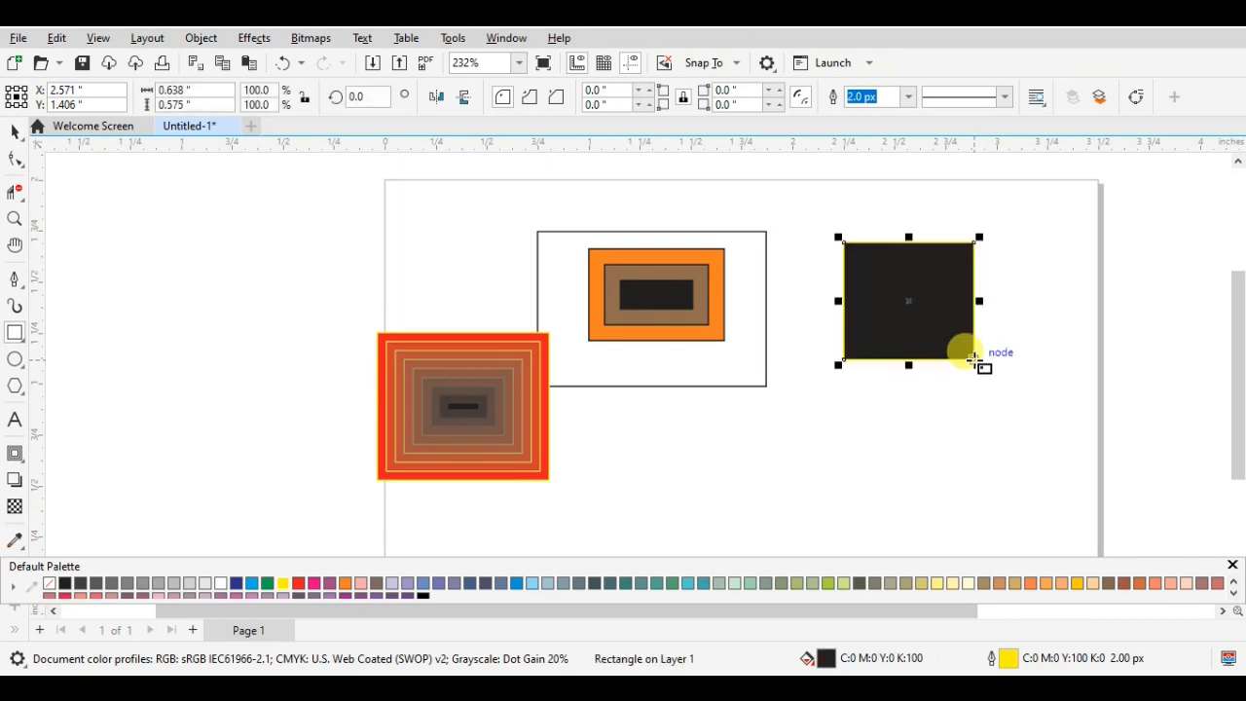
pyautogui.click(48, 583)
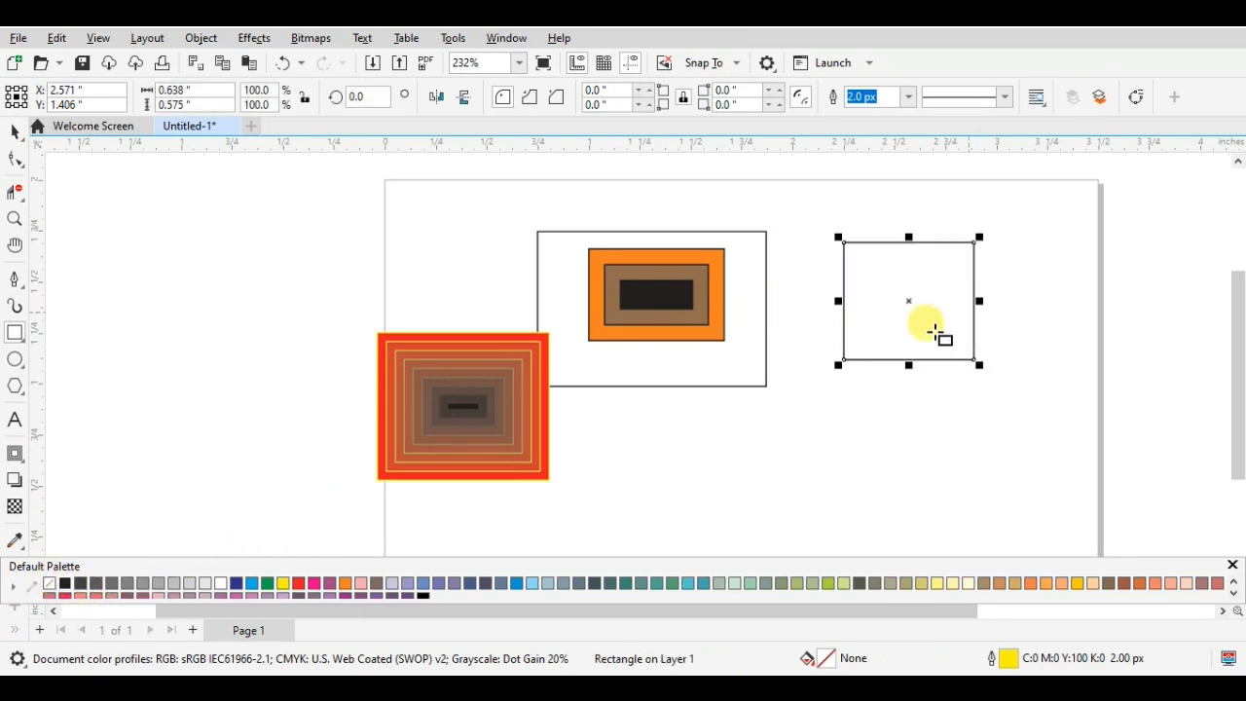
# - Try an inside contour on the new rectangle, undo it, and apply an outside contour with 12 steps and a 0.044 in offset
pyautogui.click(14, 453)
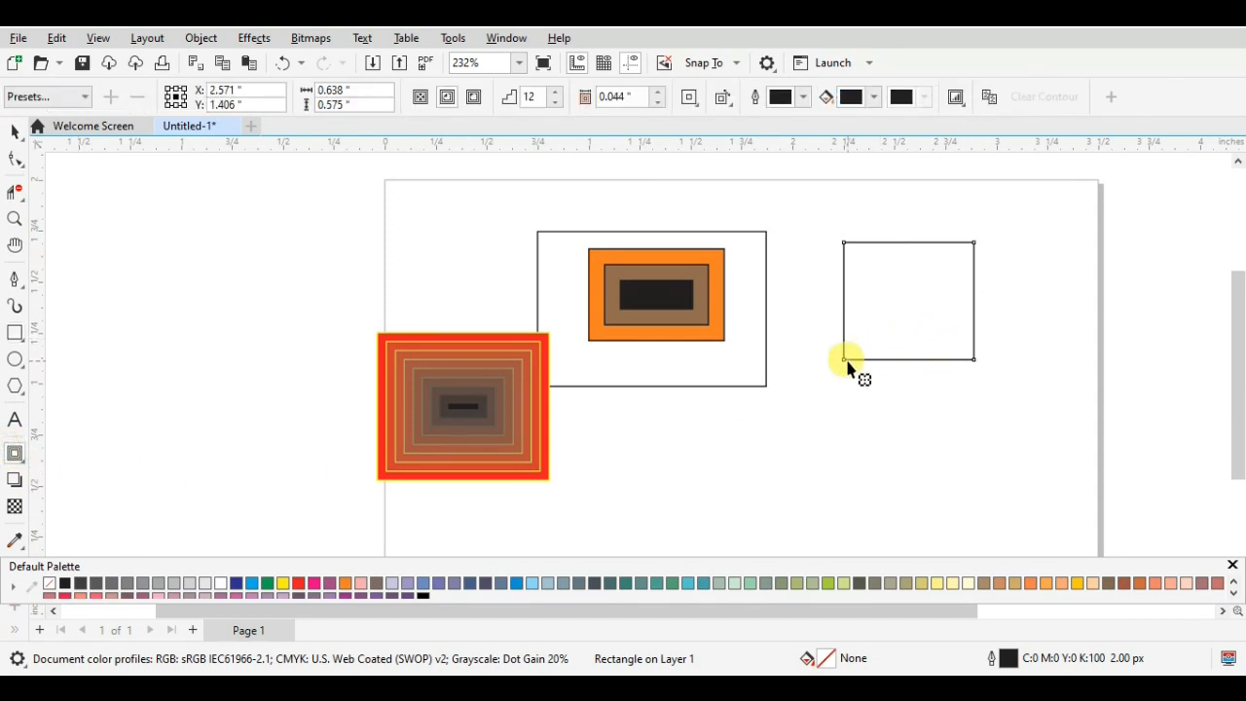
pyautogui.moveTo(843, 366)
pyautogui.mouseDown()
pyautogui.moveTo(887, 312)
pyautogui.moveTo(806, 363)
pyautogui.moveTo(854, 355)
pyautogui.moveTo(848, 345)
pyautogui.moveTo(856, 353)
pyautogui.mouseUp()
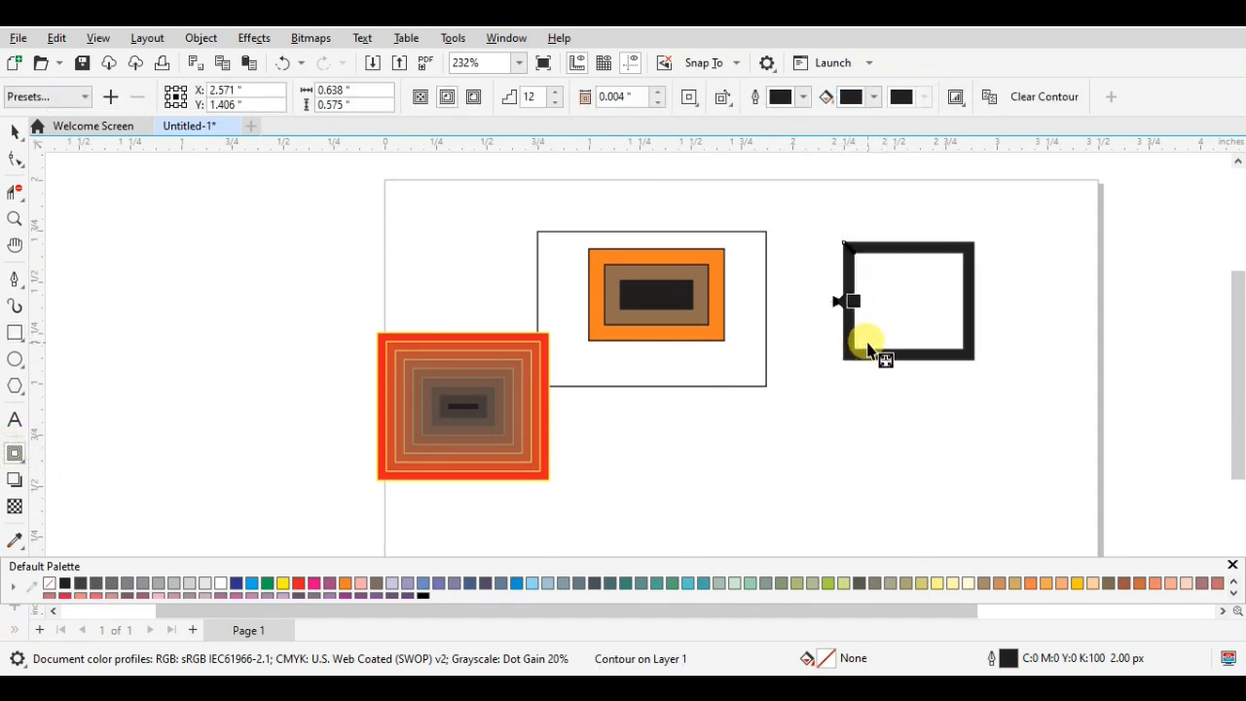
pyautogui.hotkey('ctrl', 'z')
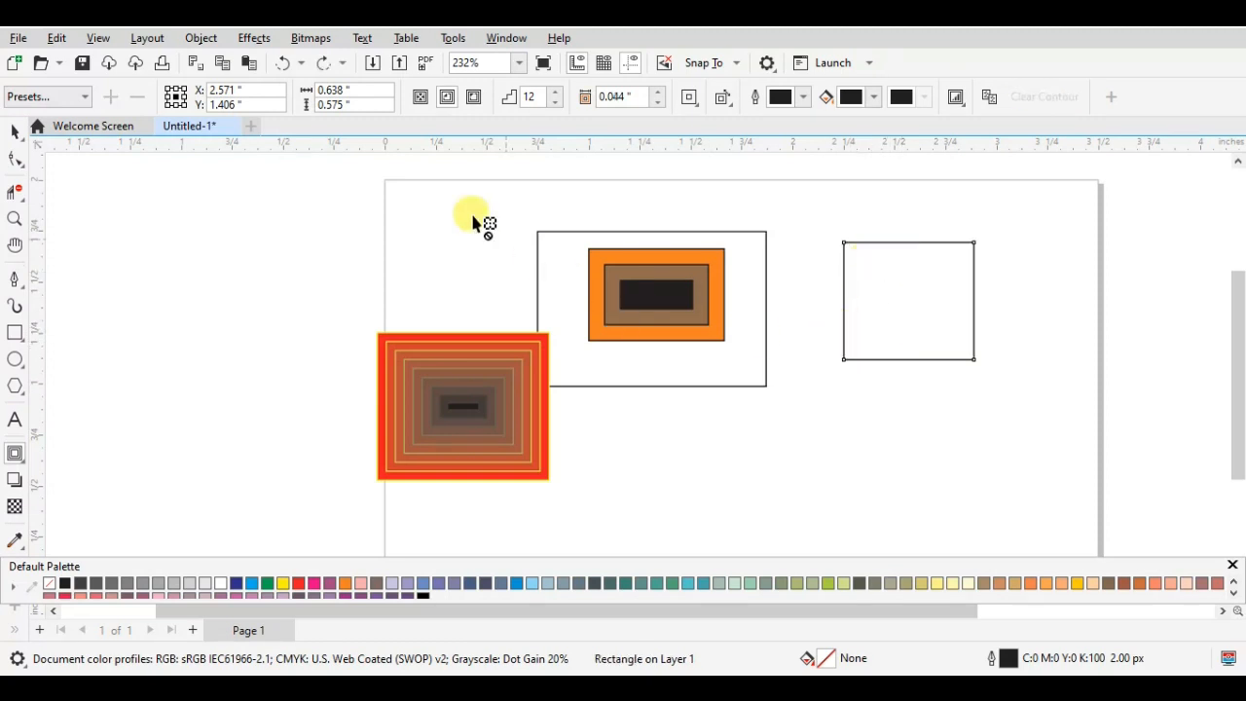
pyautogui.click(475, 100)
pyautogui.scroll(-2, 934, 297)
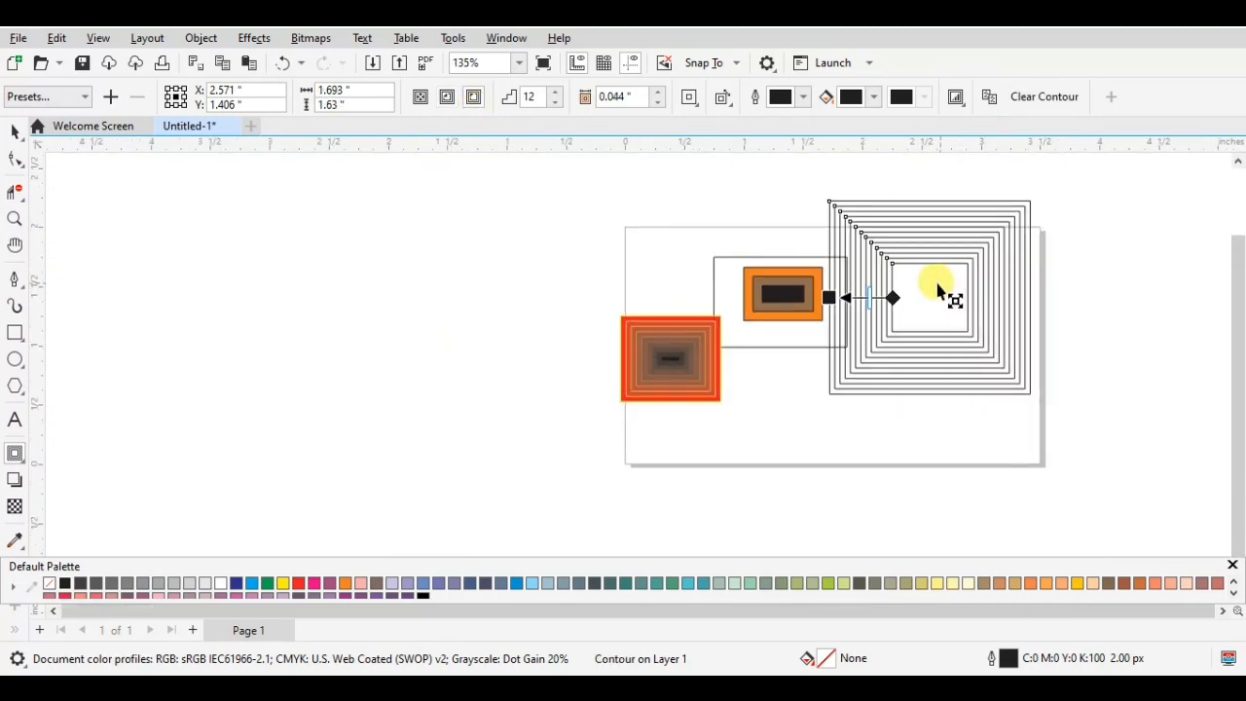
# - Move the outside-contoured rectangle off the page so that its outer contours slightly overlap the page's left edge
pyautogui.click(13, 131)
pyautogui.moveTo(932, 290); pyautogui.dragTo(452, 329)
pyautogui.scroll(1, 910, 379)
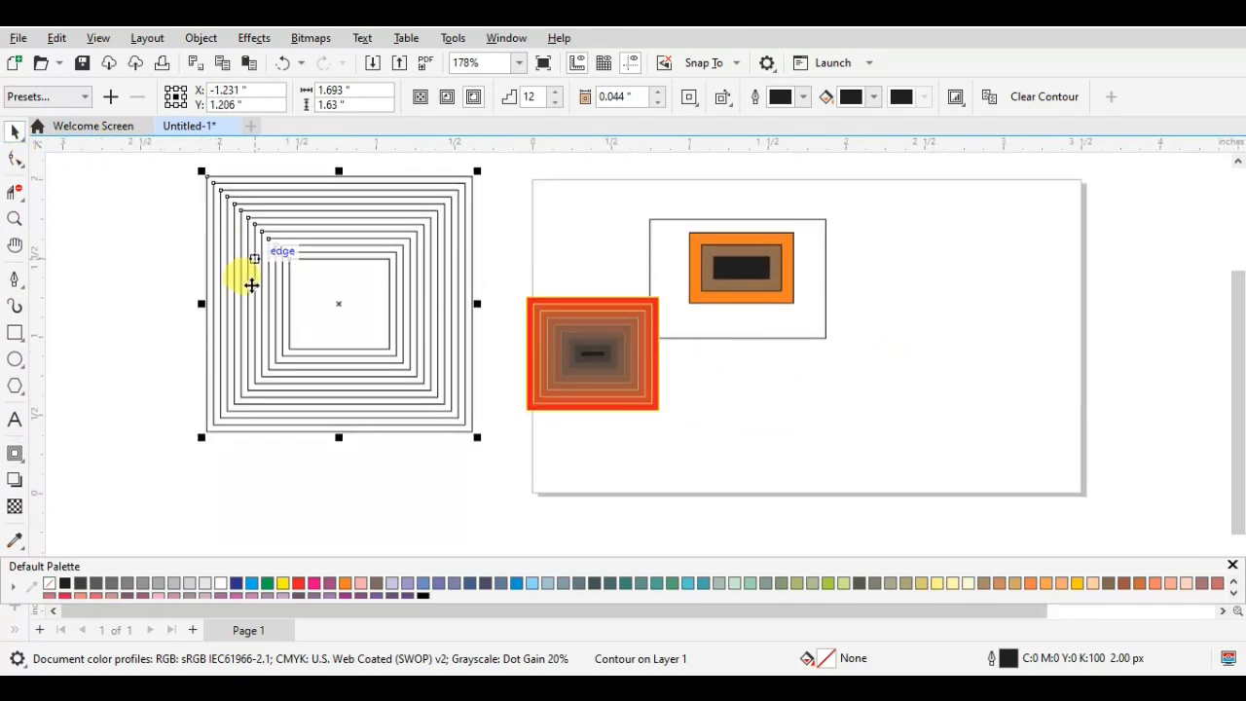
pyautogui.moveTo(334, 305); pyautogui.dragTo(414, 332)
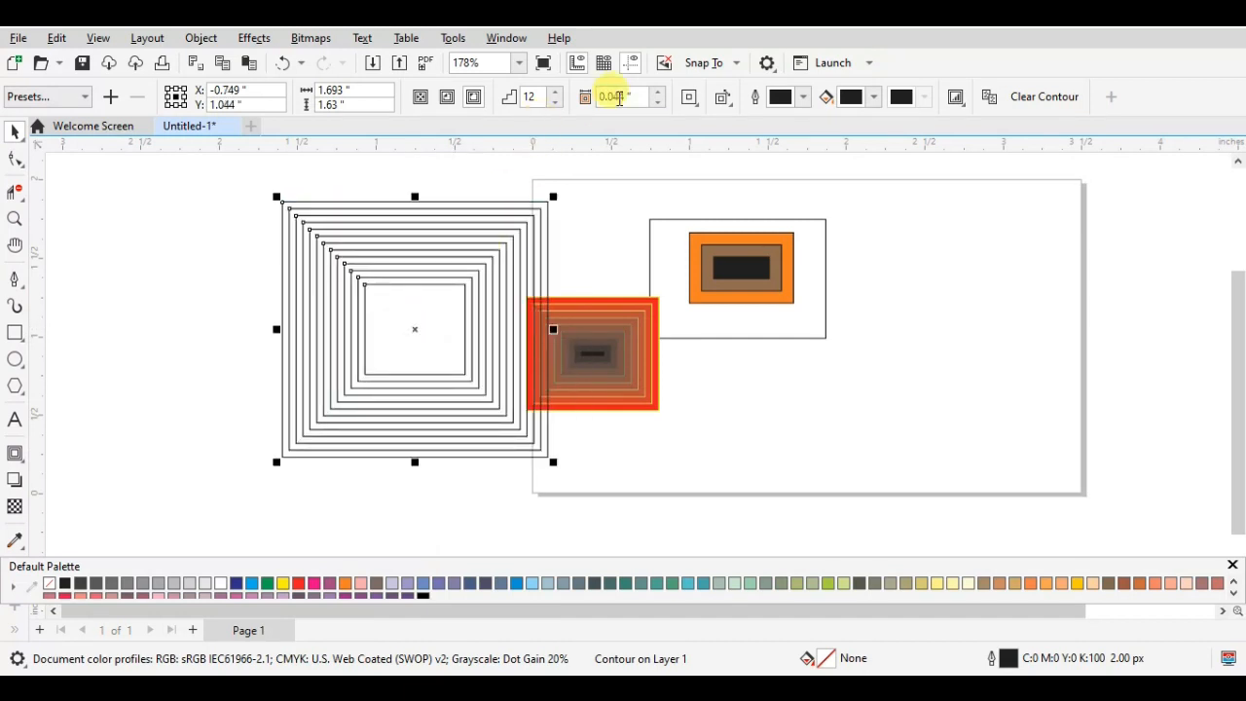
# - Give the outside contour round corners and fill its inner control rectangle with red
pyautogui.click(689, 99)
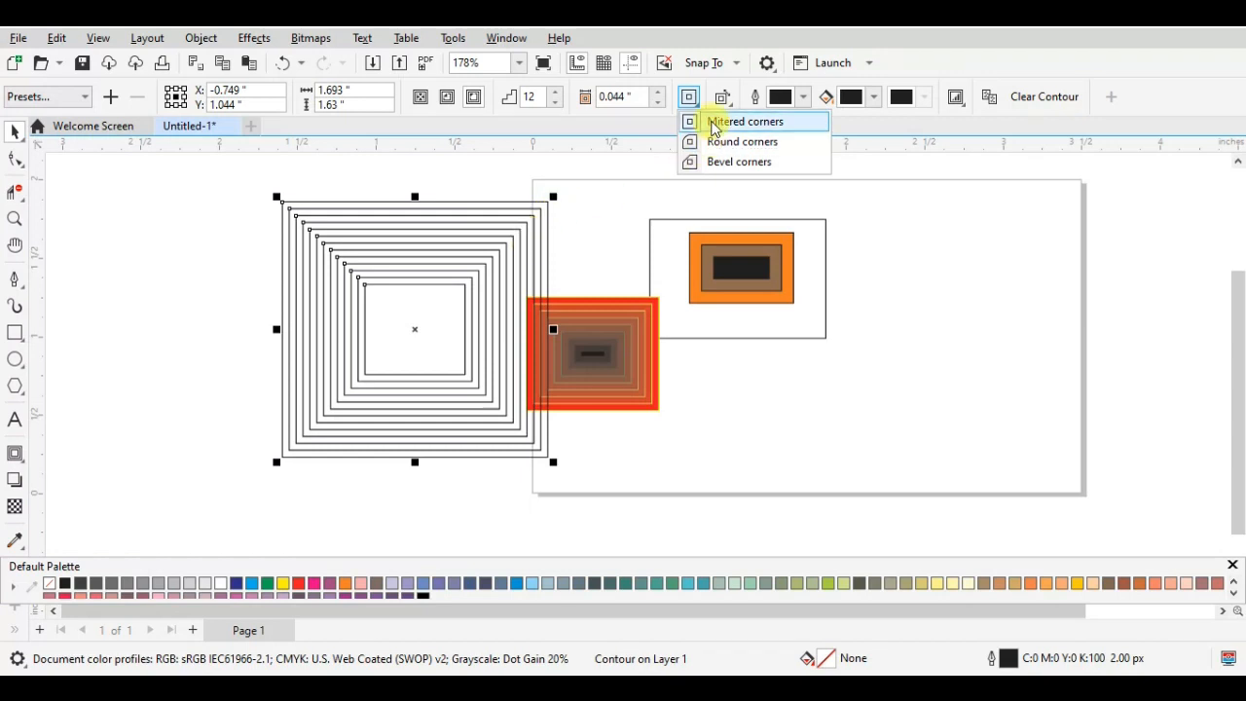
pyautogui.click(717, 142)
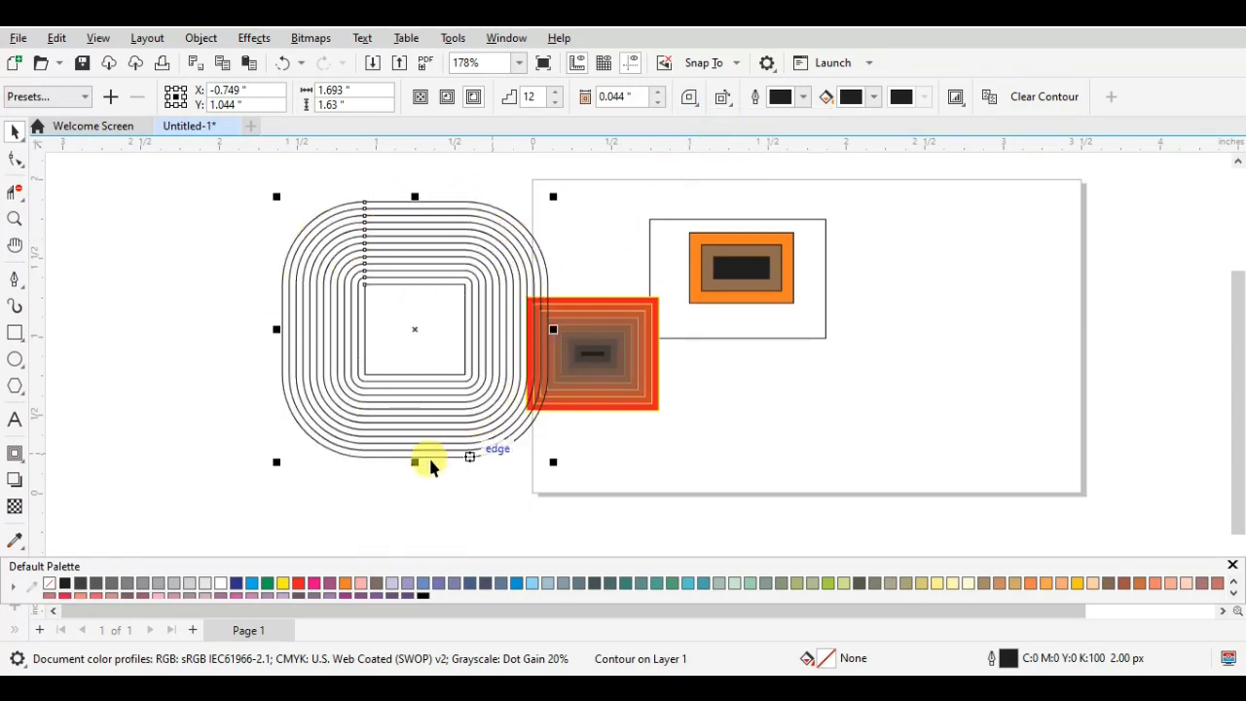
pyautogui.click(786, 401)
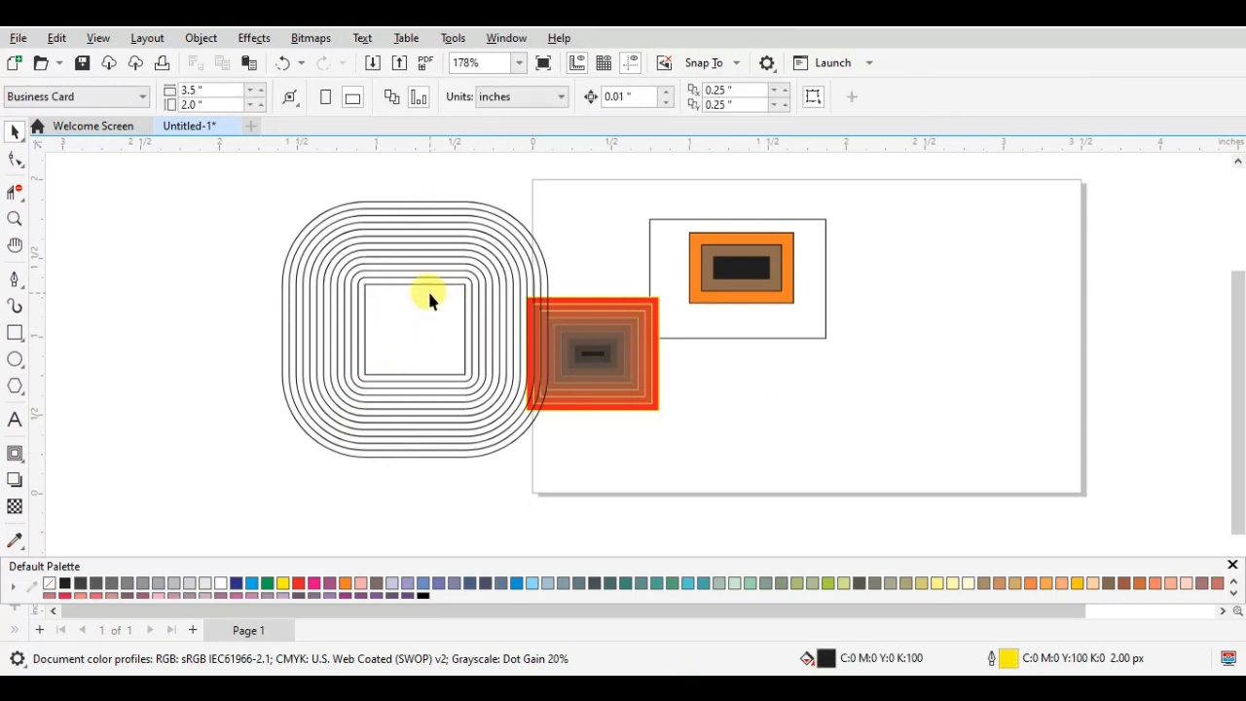
pyautogui.click(430, 284)
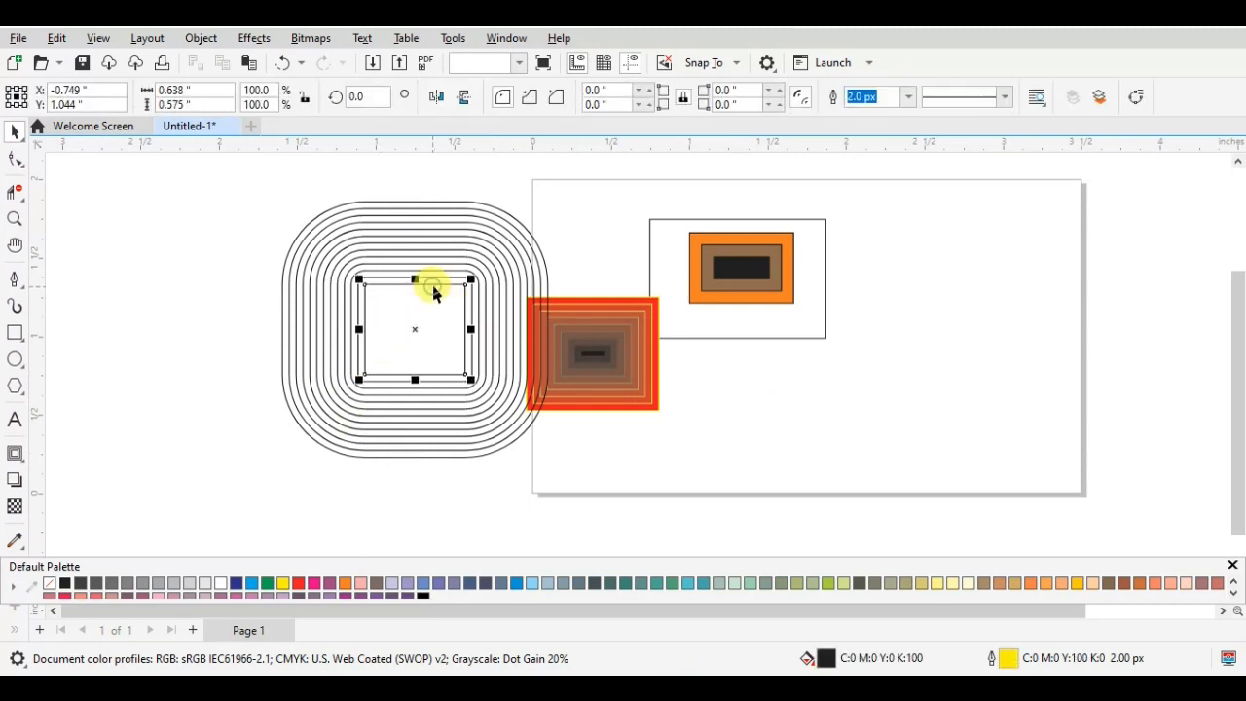
pyautogui.click(298, 582)
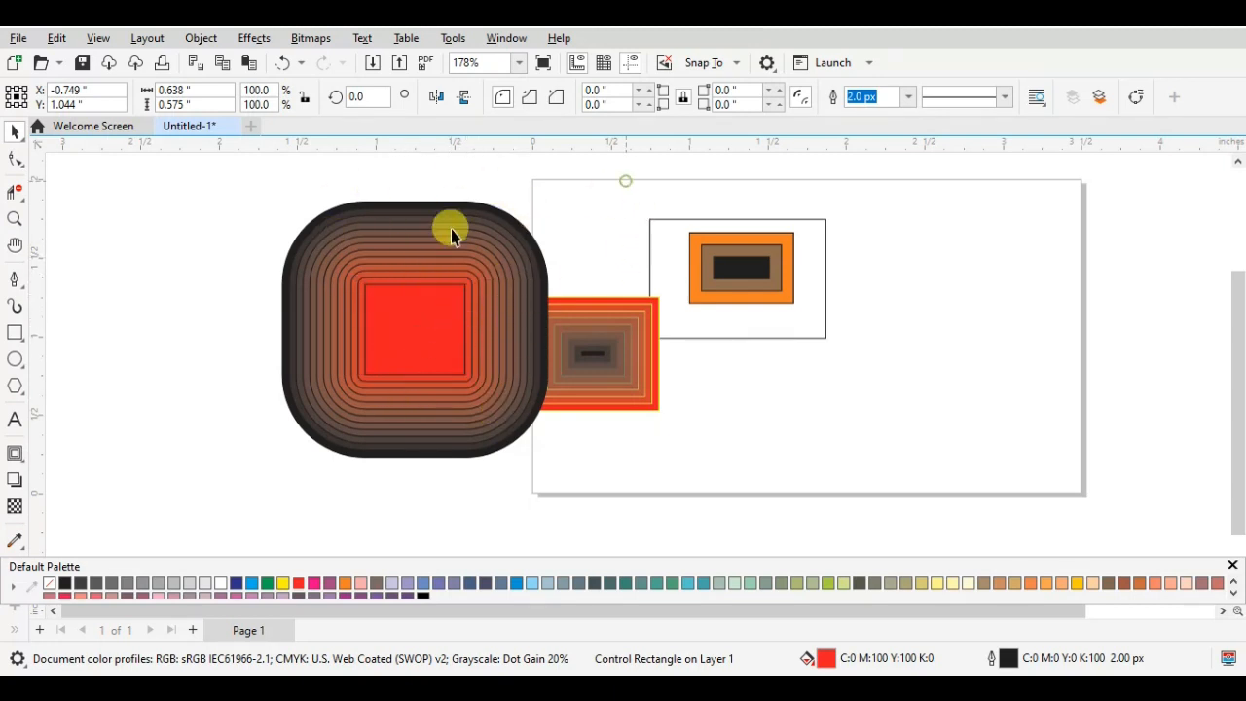
# - Change the corner type of the large outside contour to Bevel corners
pyautogui.click(409, 217)
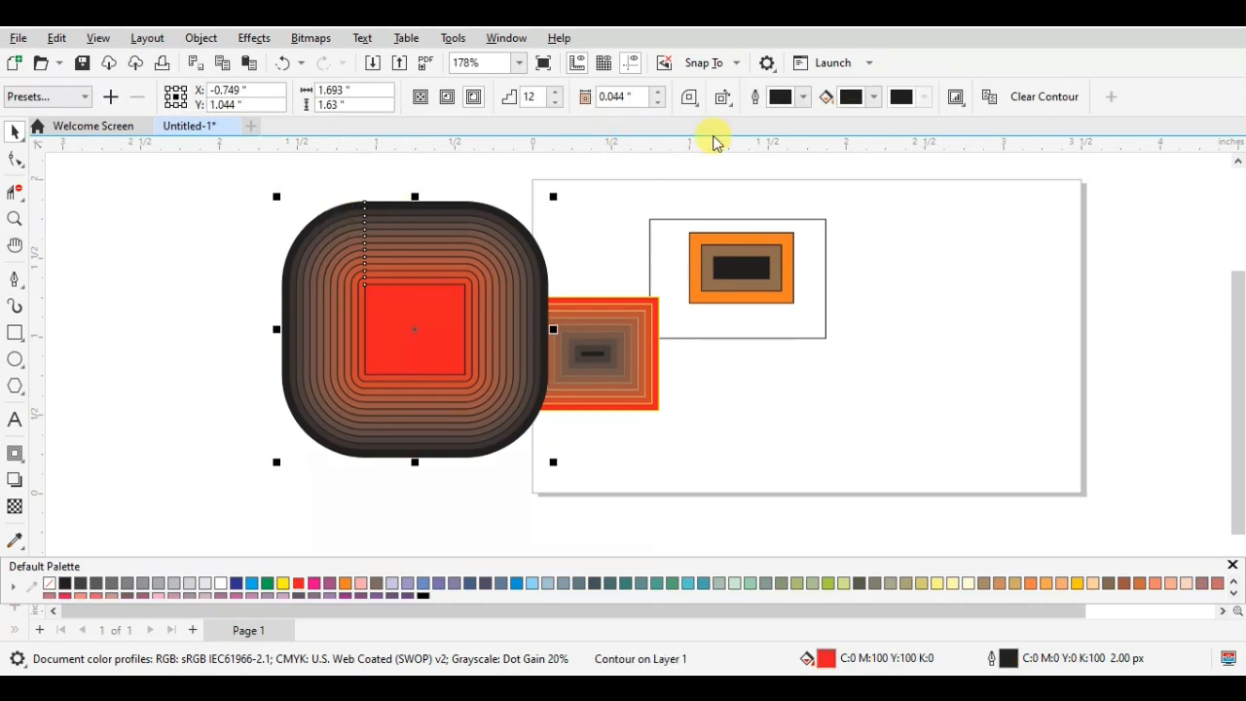
pyautogui.click(693, 101)
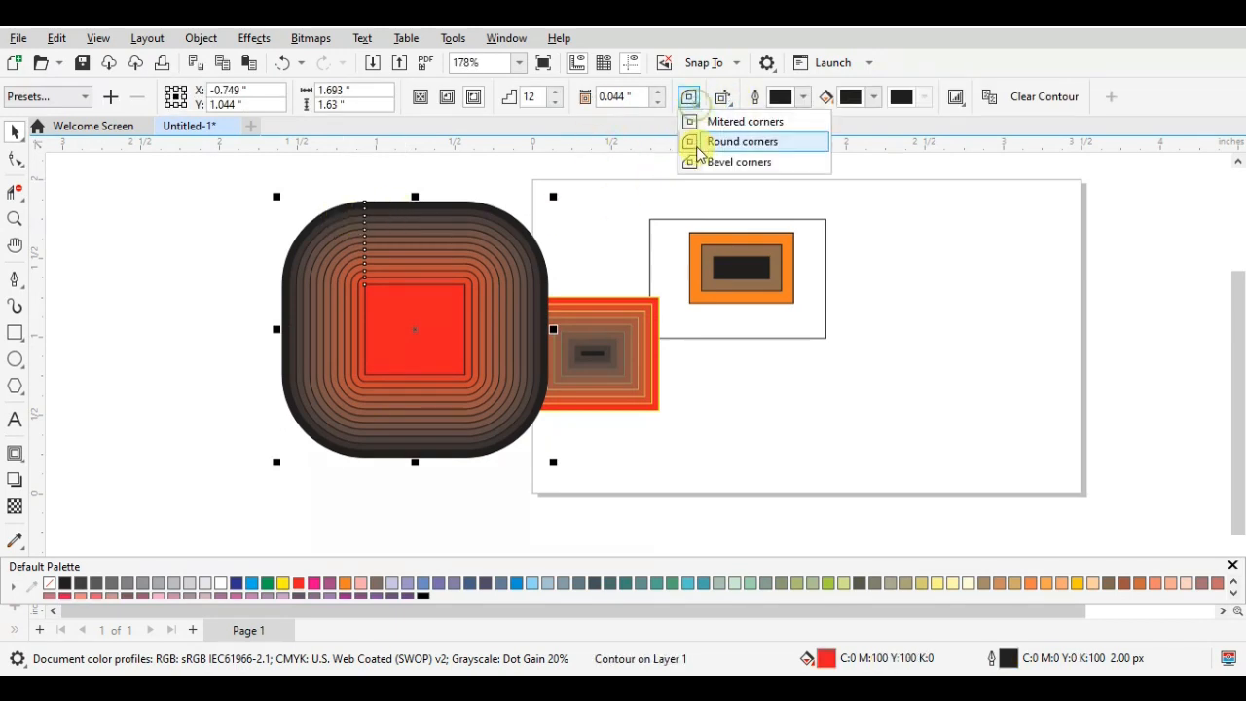
pyautogui.click(739, 162)
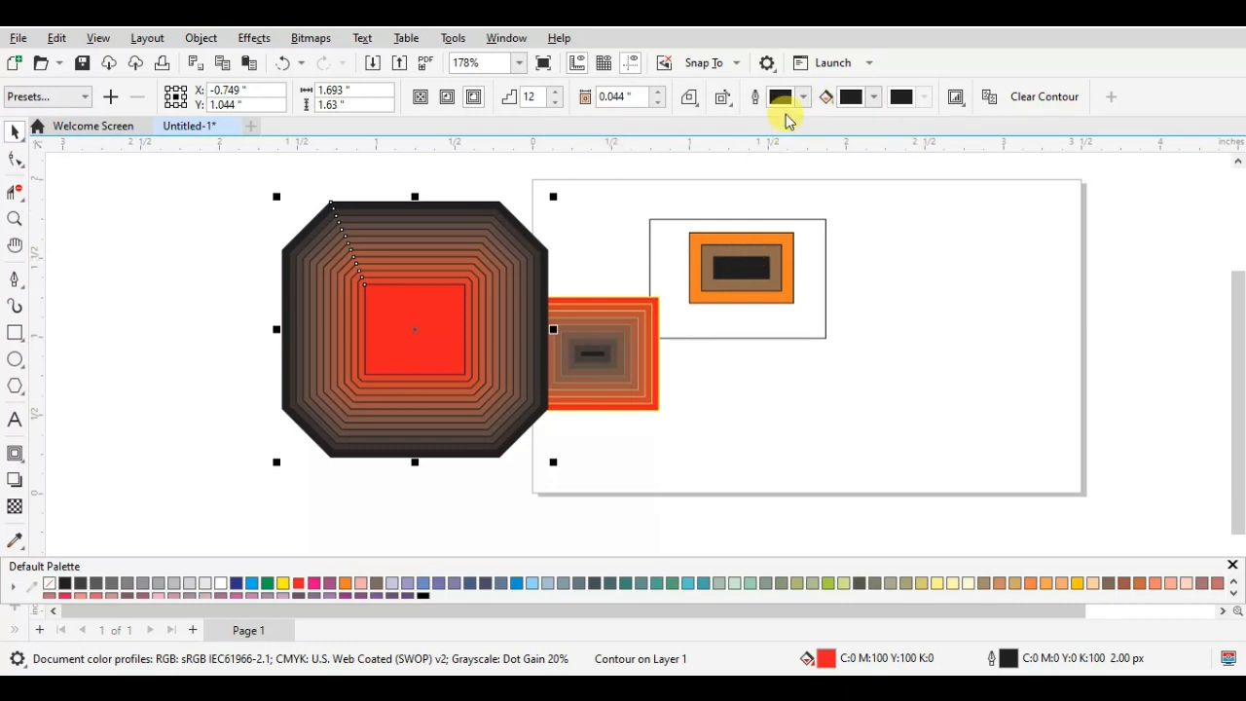
# - Try Clockwise Contour Colors on the beveled contour and return it to Linear Contour Colors
pyautogui.click(725, 99)
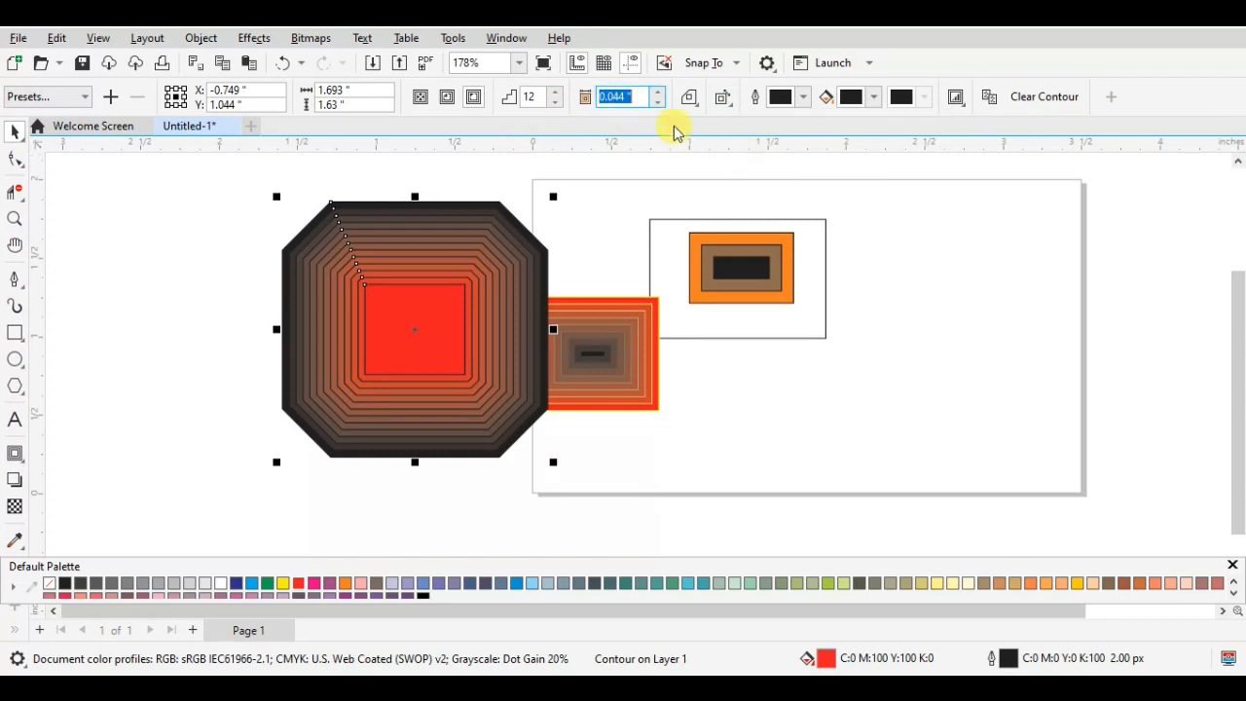
pyautogui.moveTo(724, 103)
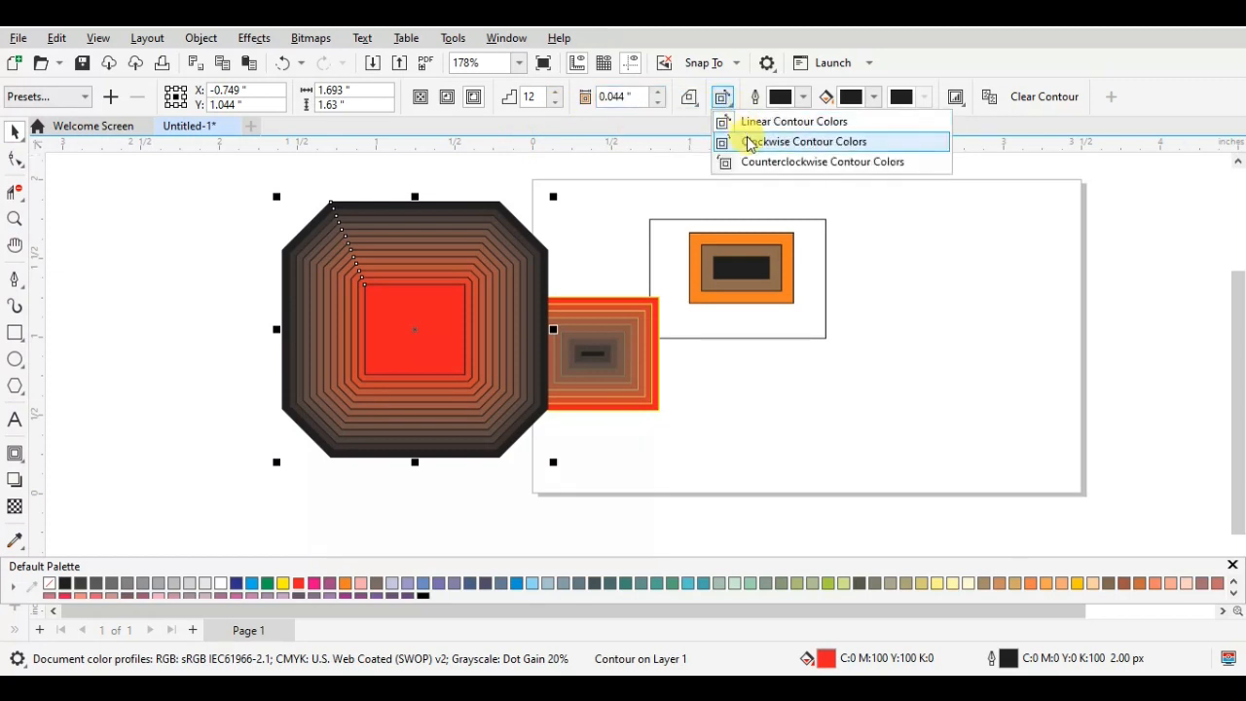
pyautogui.click(750, 143)
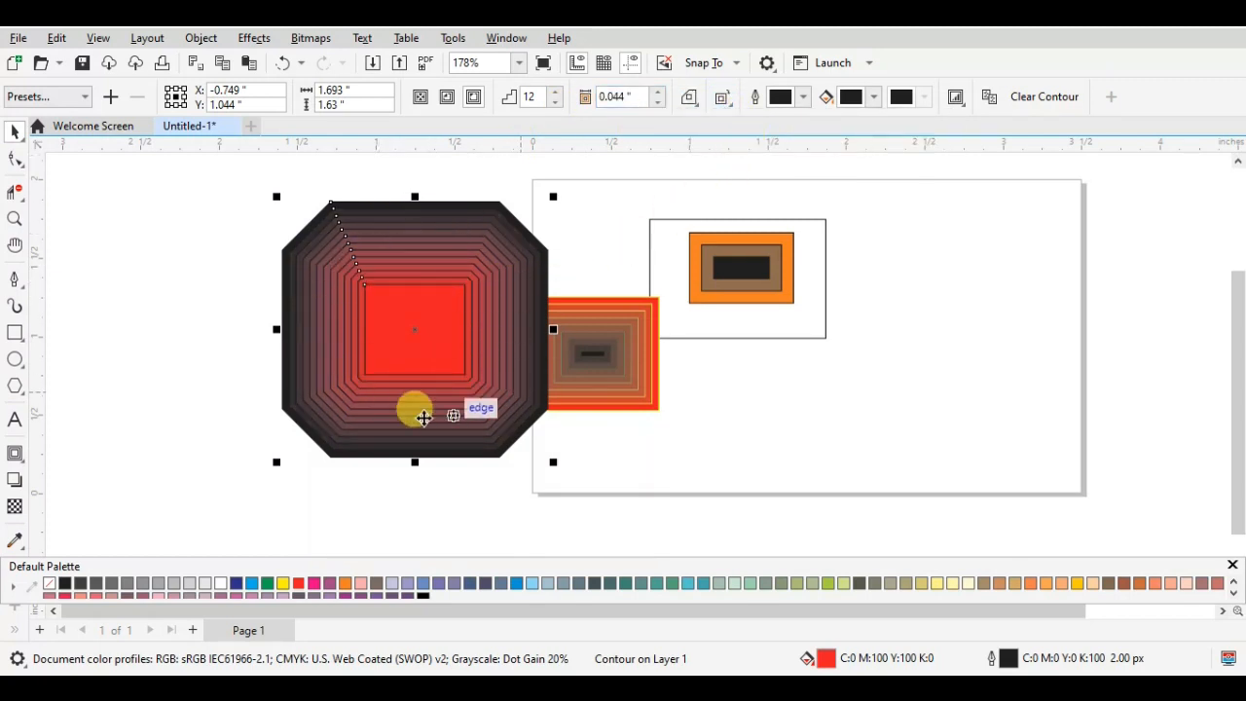
pyautogui.click(728, 103)
pyautogui.click(729, 119)
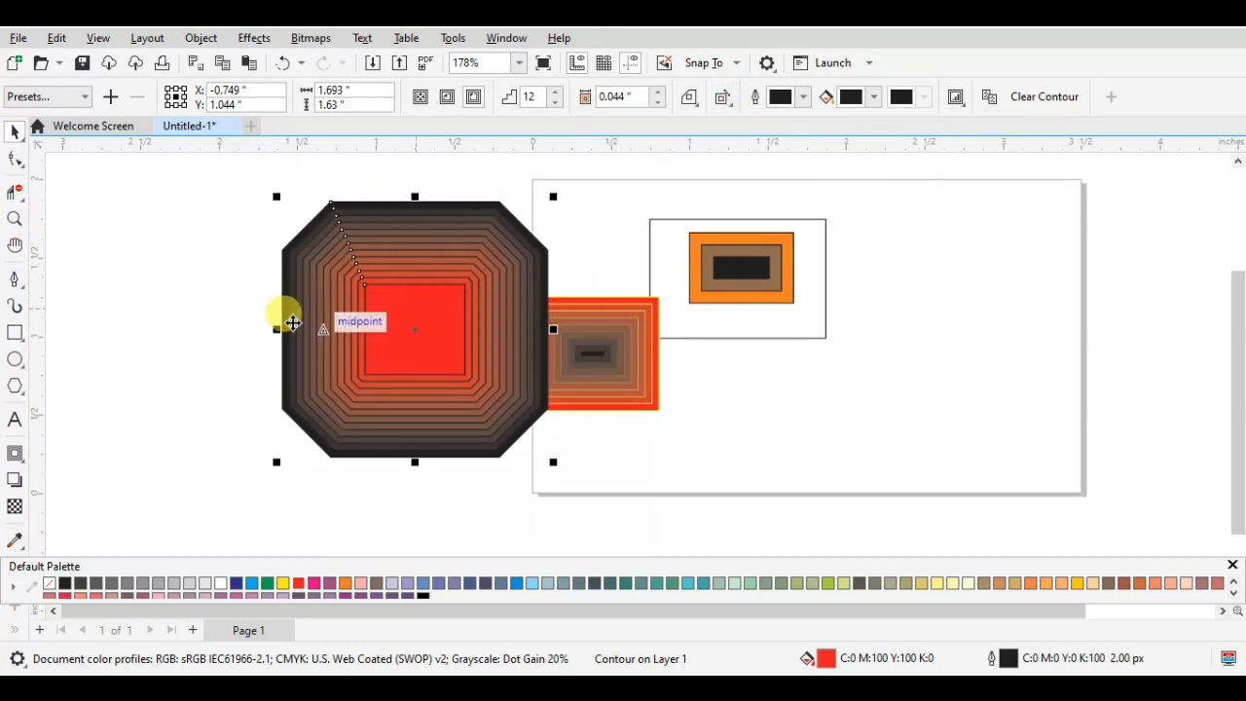
# - Apply Clockwise Contour Colors again and switch the beveled contour to Counterclockwise Contour Colors
pyautogui.click(728, 101)
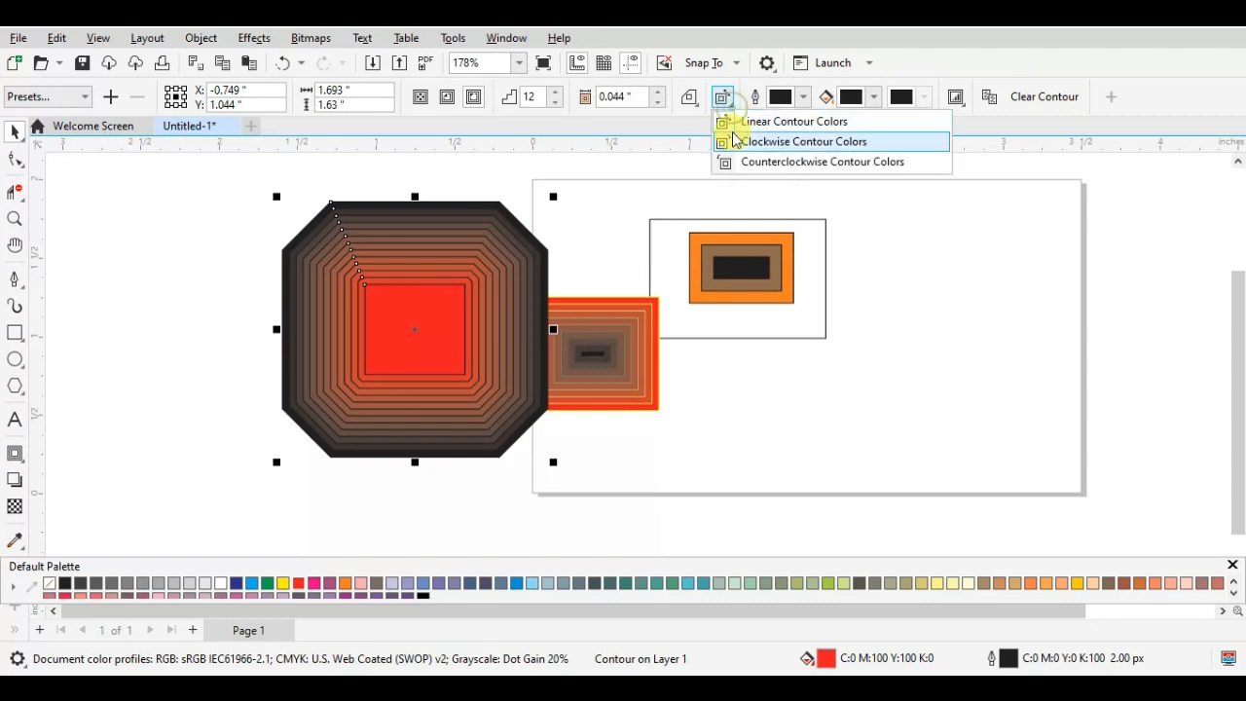
pyautogui.click(734, 138)
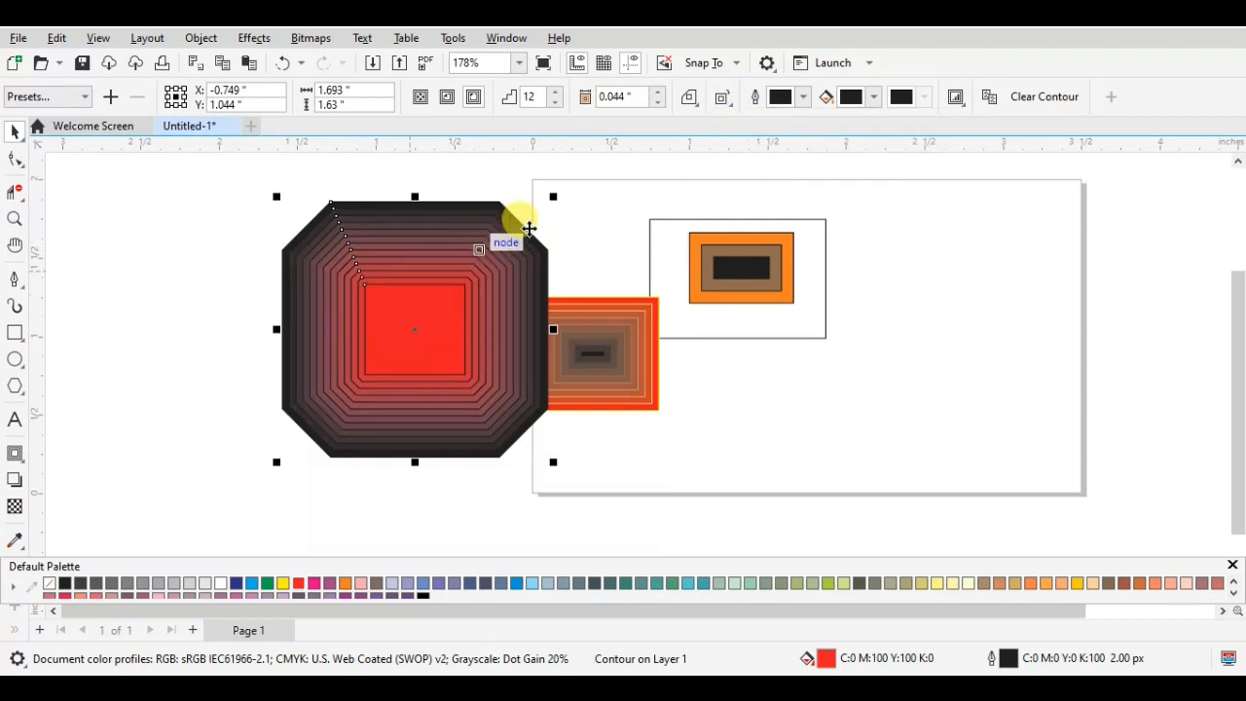
pyautogui.click(729, 103)
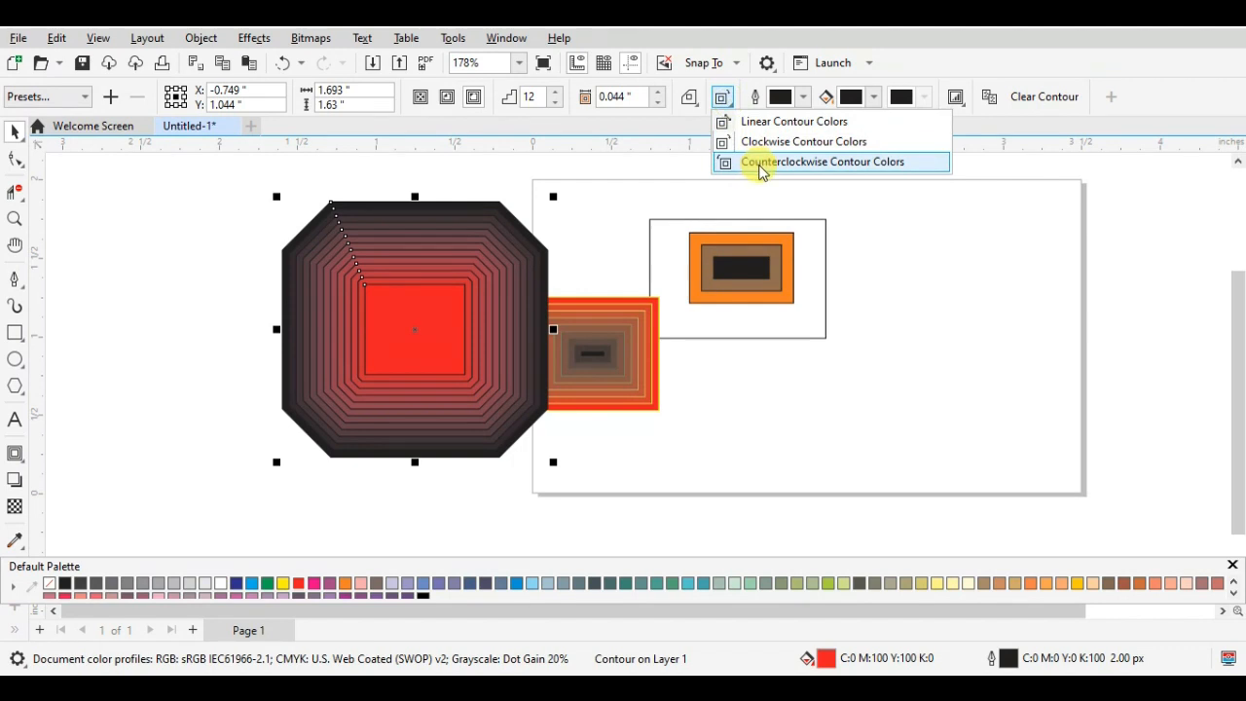
pyautogui.click(760, 162)
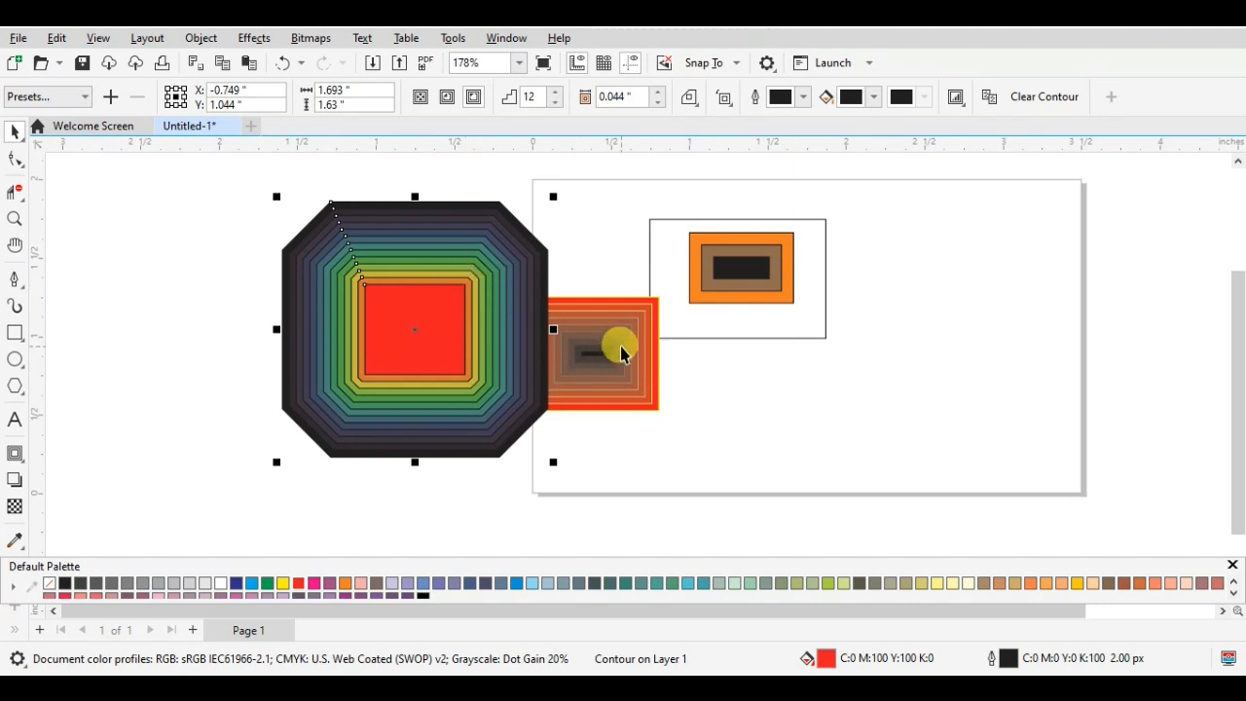
# - Try brown and magenta fills on the beveled contour's inner control rectangle, and set its fill to dark blue
pyautogui.click(398, 358)
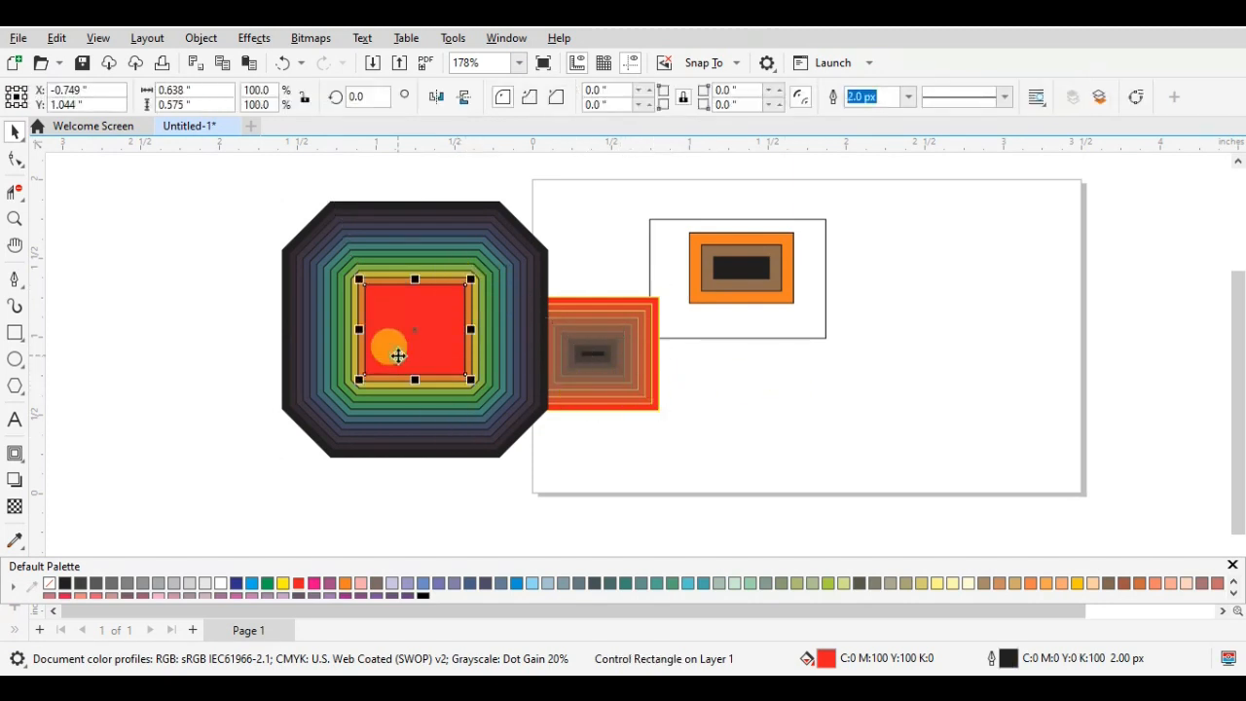
pyautogui.click(377, 584)
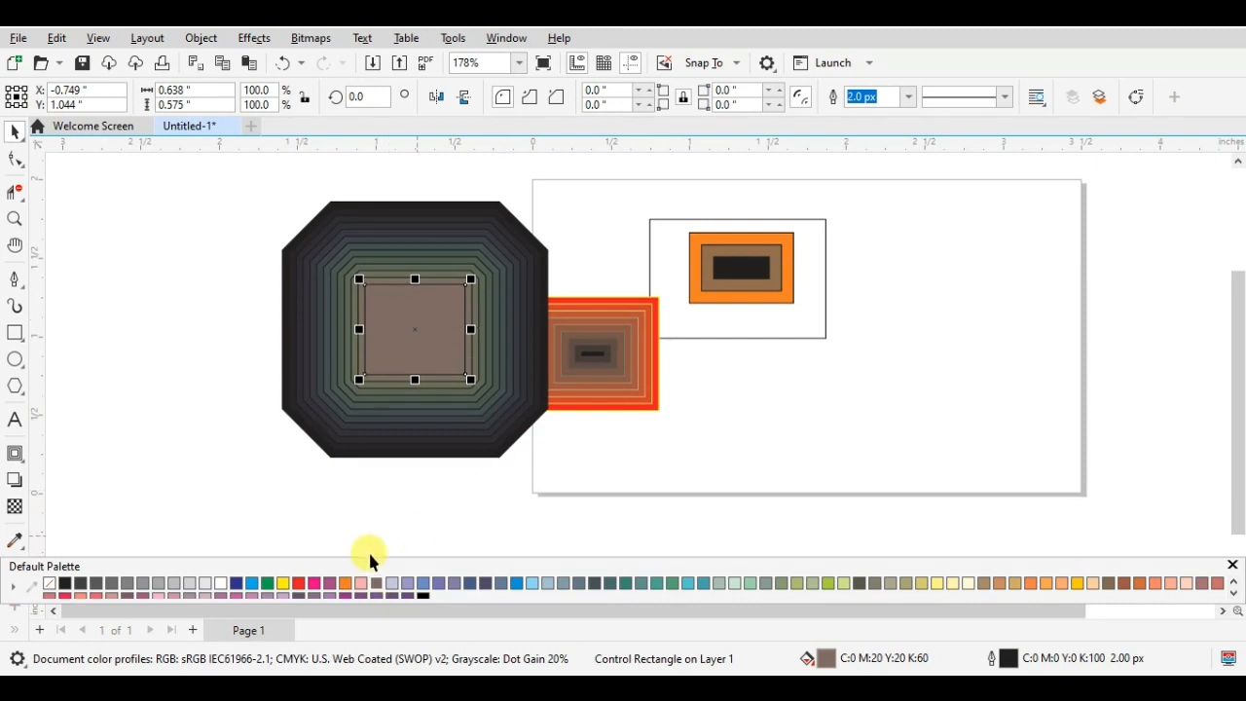
pyautogui.click(303, 584)
pyautogui.click(309, 583)
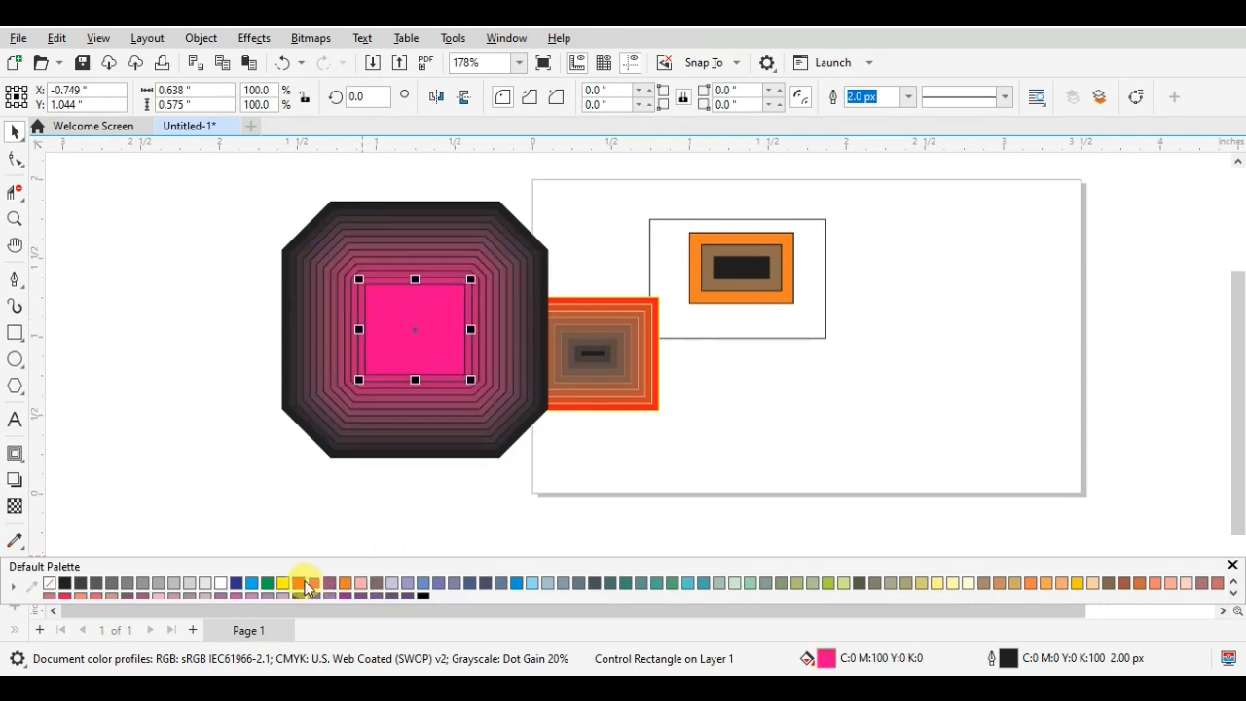
pyautogui.click(237, 584)
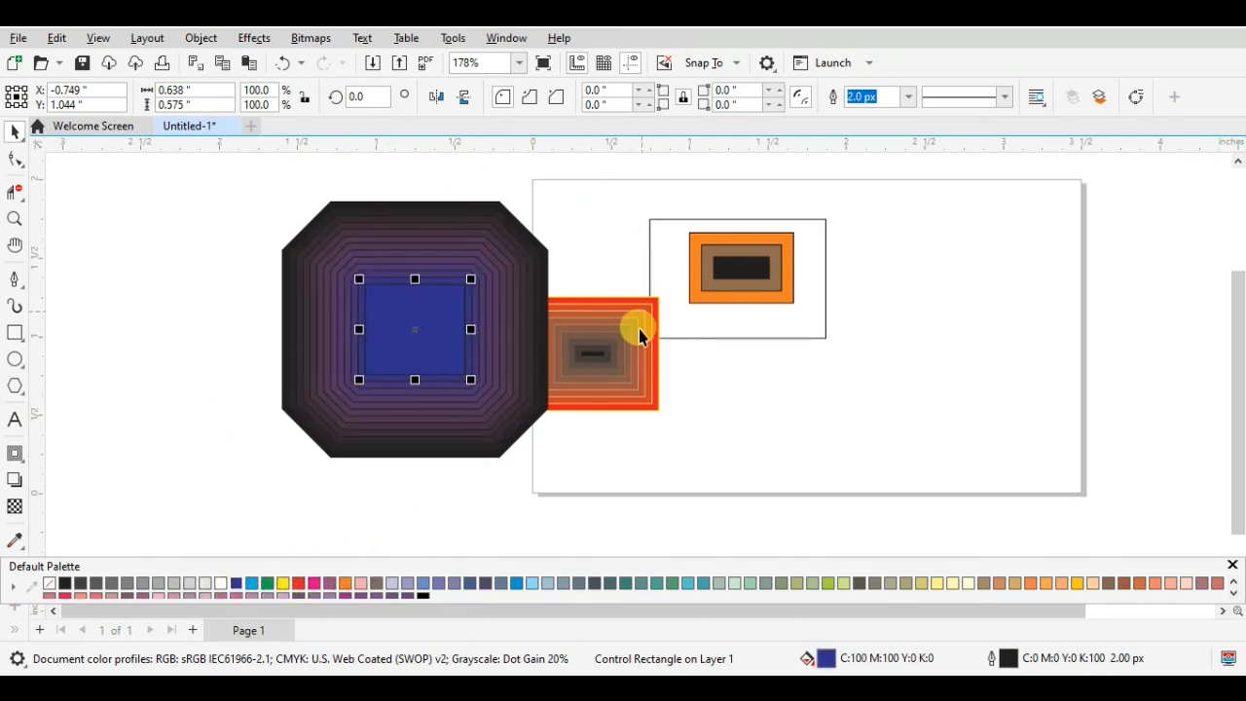
# - Try red and muted red outline colors on the beveled contour, and set its outline to pale pinkish gray, C12 M16 Y13 K0
pyautogui.click(295, 298)
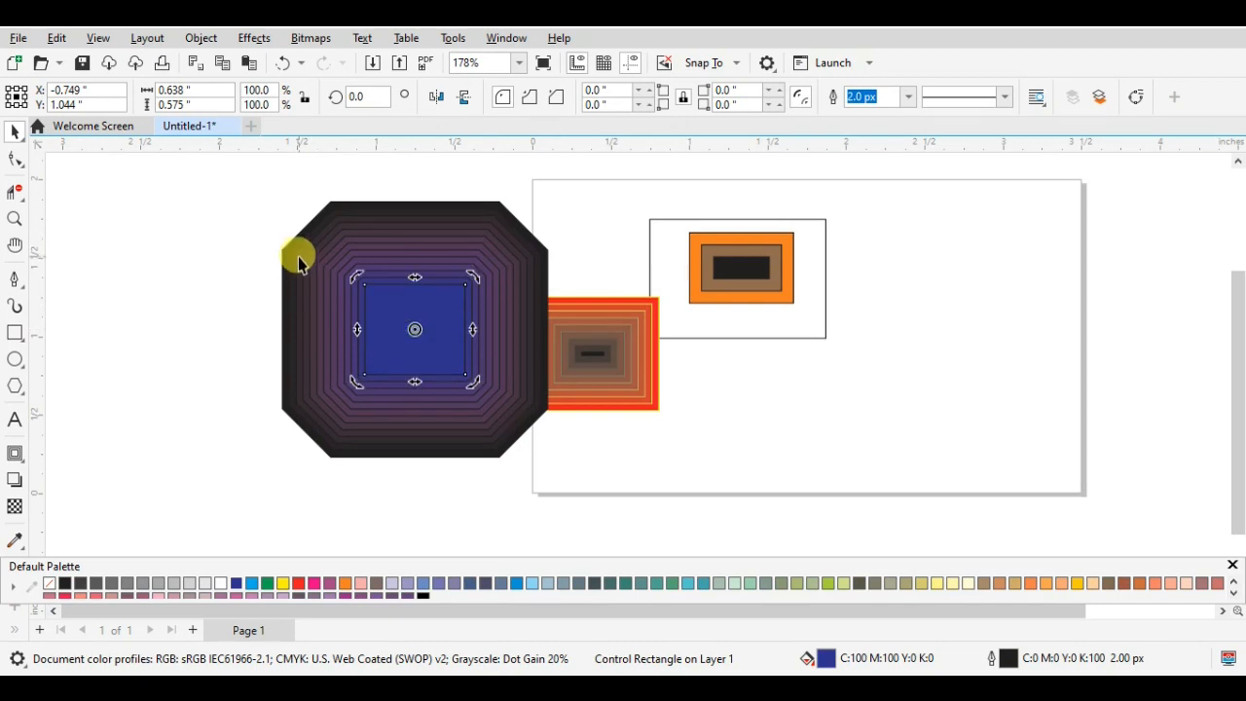
pyautogui.click(804, 104)
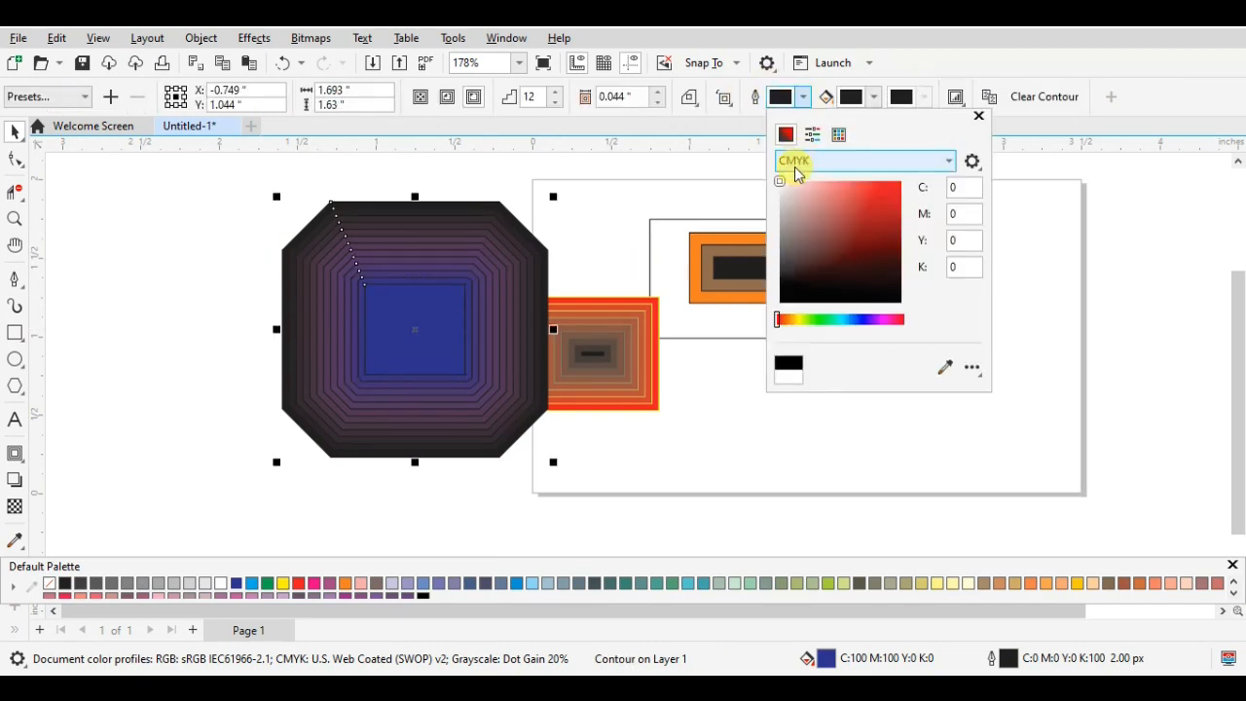
pyautogui.click(876, 187)
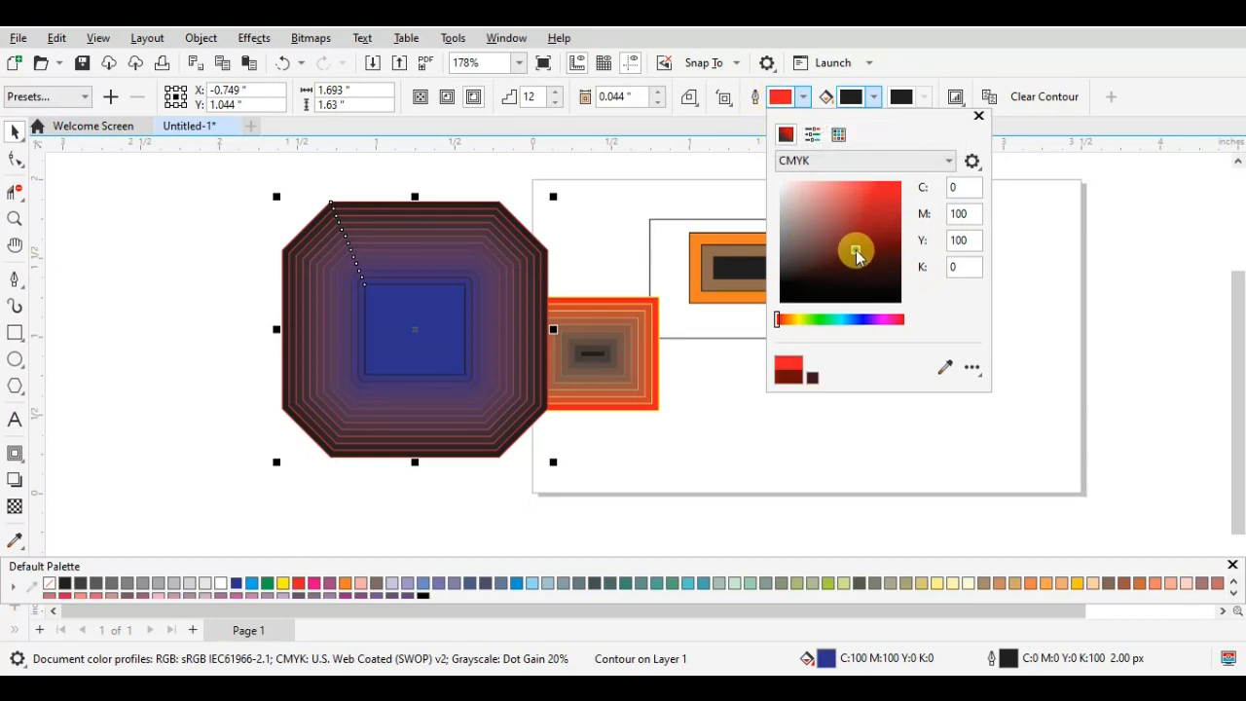
pyautogui.moveTo(855, 255)
pyautogui.mouseDown()
pyautogui.moveTo(831, 277)
pyautogui.moveTo(792, 258)
pyautogui.moveTo(790, 212)
pyautogui.moveTo(812, 194)
pyautogui.moveTo(821, 228)
pyautogui.mouseUp()
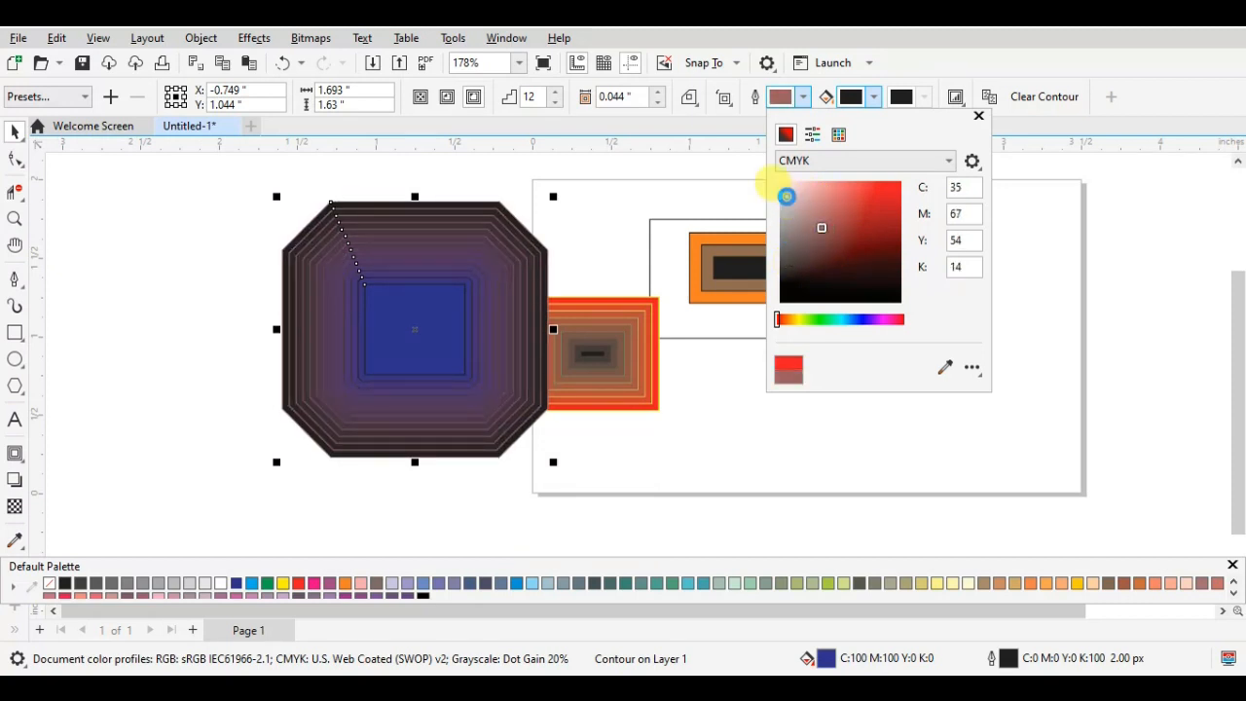
pyautogui.click(787, 196)
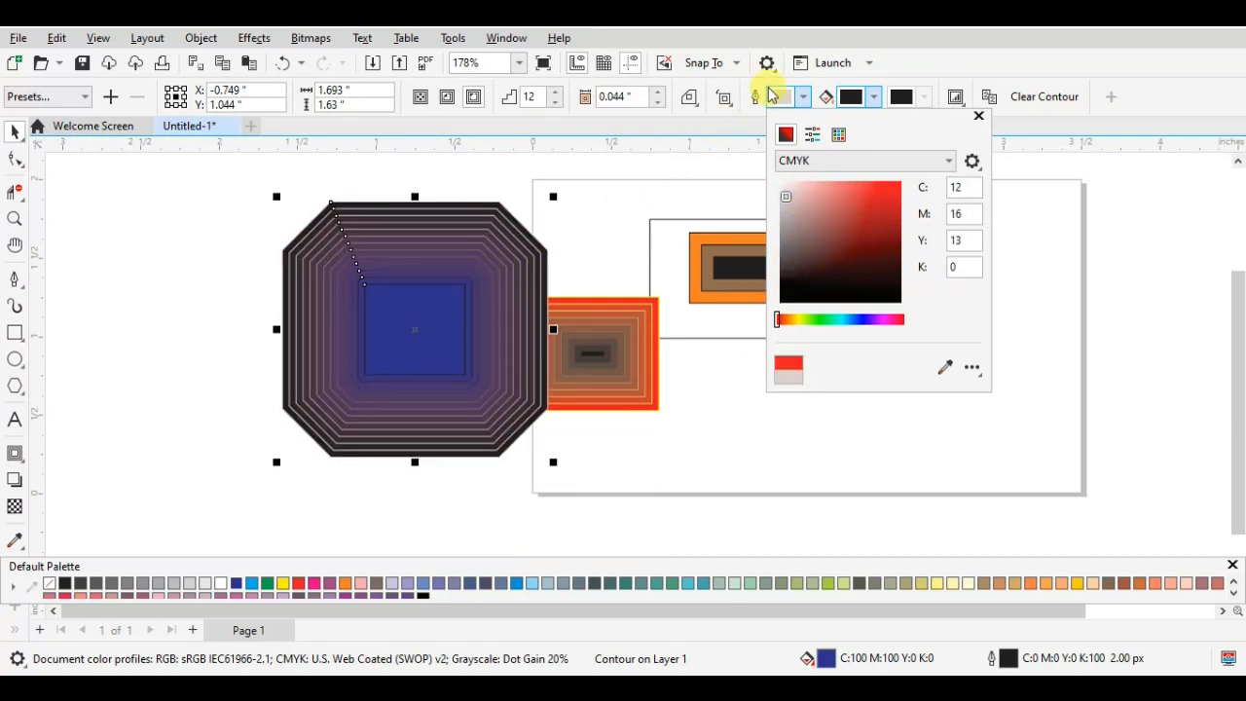
# - Change the beveled contour's end fill color to a dark reddish brown
pyautogui.click(877, 99)
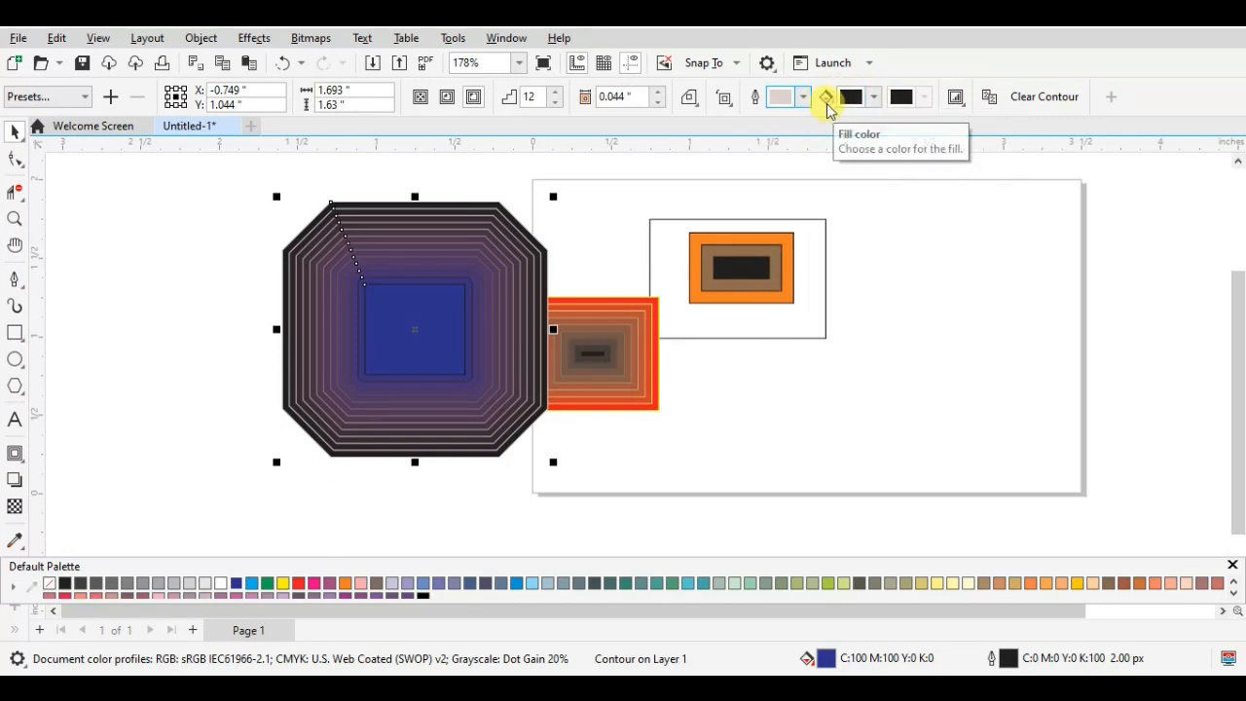
pyautogui.click(874, 97)
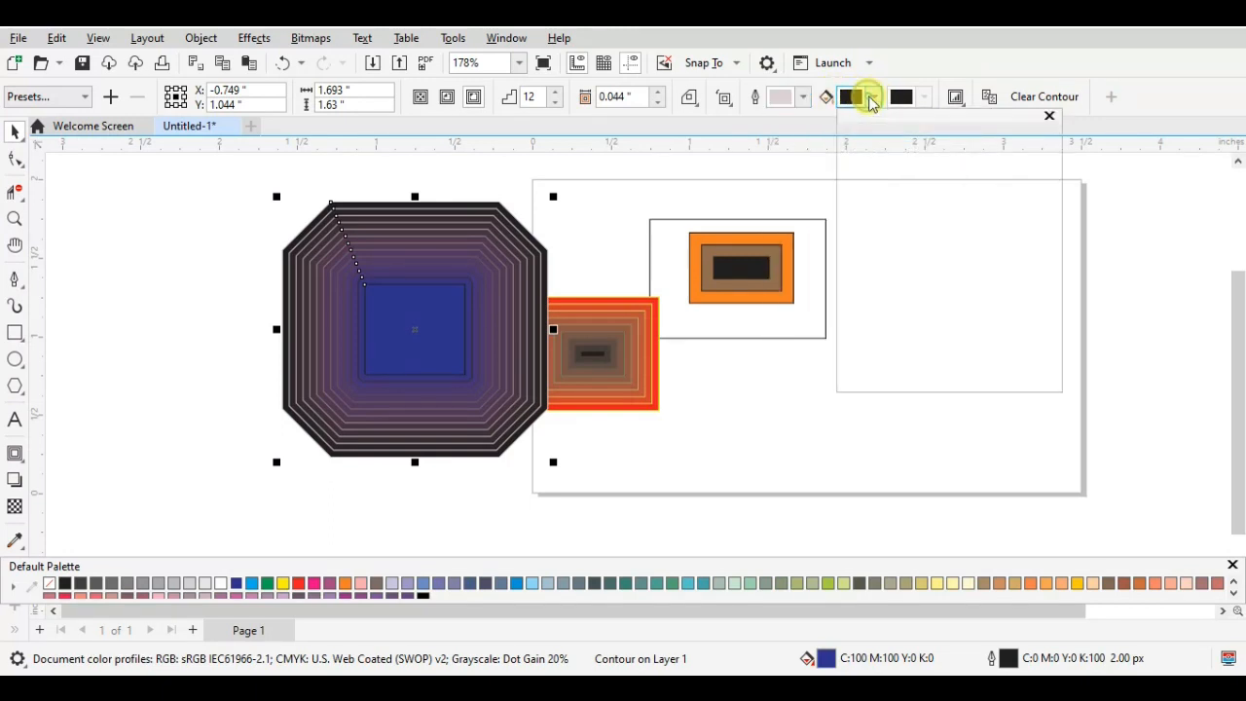
pyautogui.click(958, 193)
pyautogui.moveTo(959, 193); pyautogui.dragTo(902, 247)
pyautogui.click(918, 105)
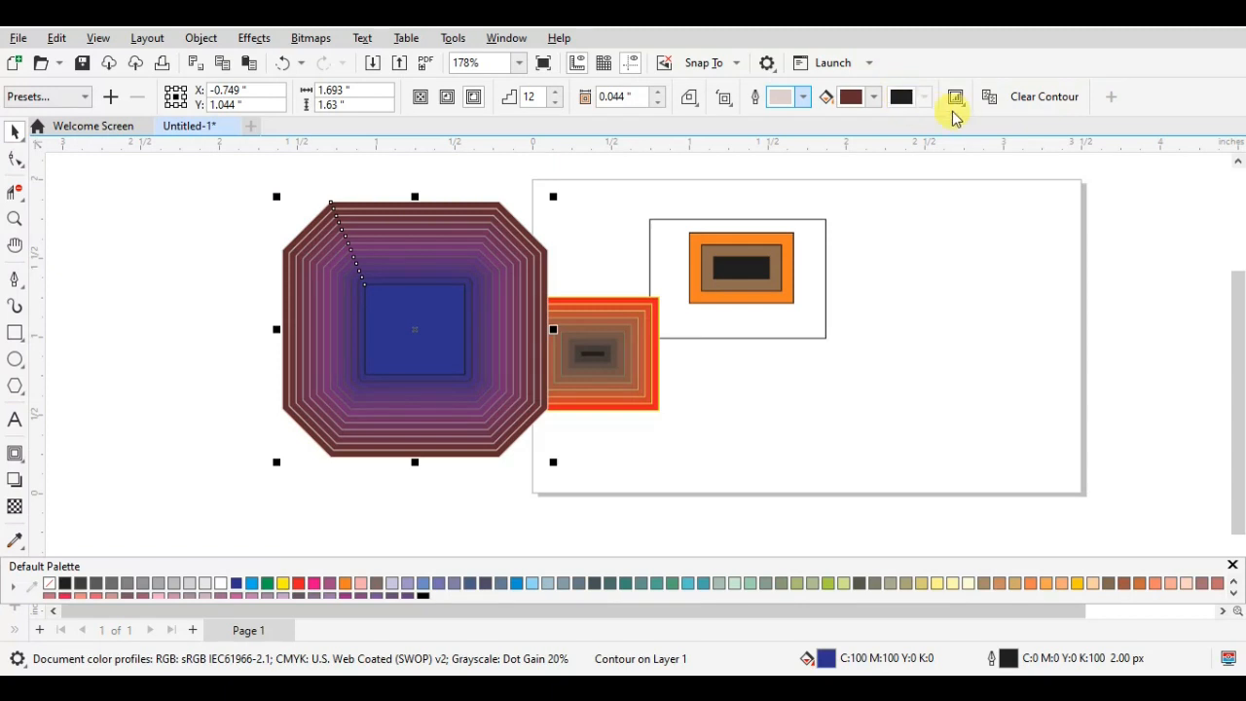
# - Raise the object and color acceleration of the beveled contour slightly, with both linked
pyautogui.click(956, 98)
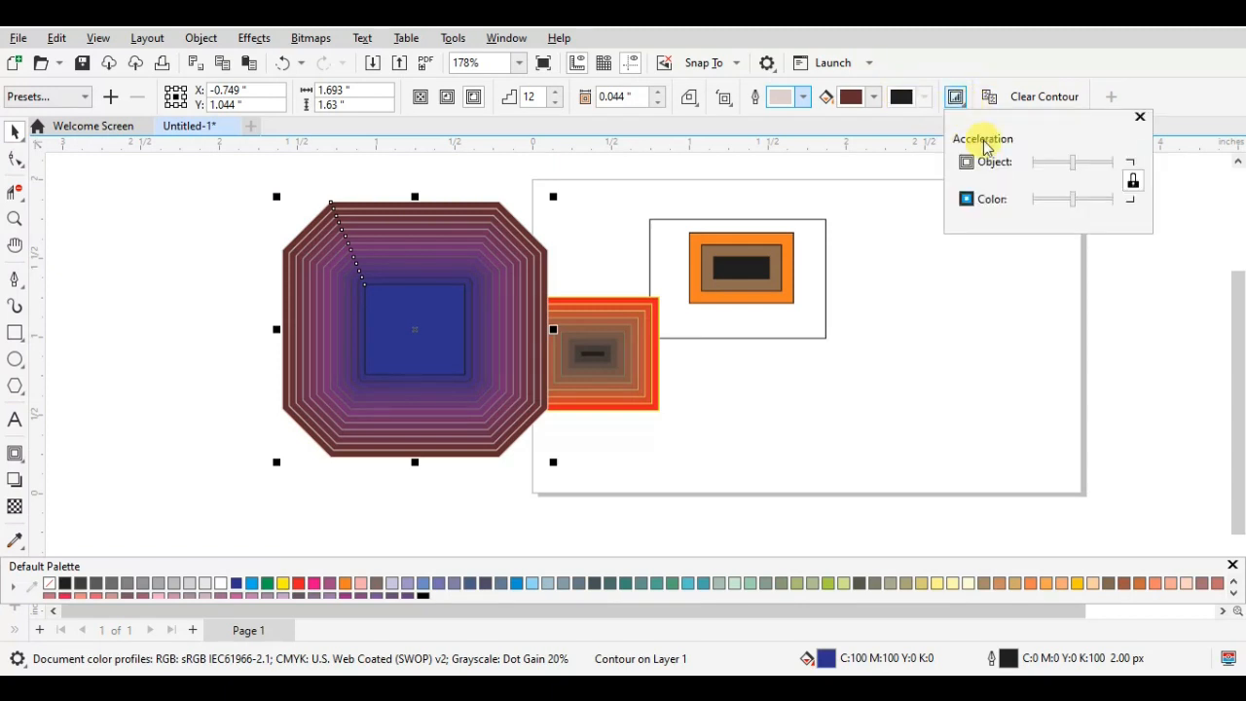
pyautogui.moveTo(1075, 199)
pyautogui.mouseDown()
pyautogui.moveTo(1103, 200)
pyautogui.moveTo(1035, 185)
pyautogui.moveTo(1051, 202)
pyautogui.moveTo(1096, 202)
pyautogui.moveTo(1076, 202)
pyautogui.mouseUp()
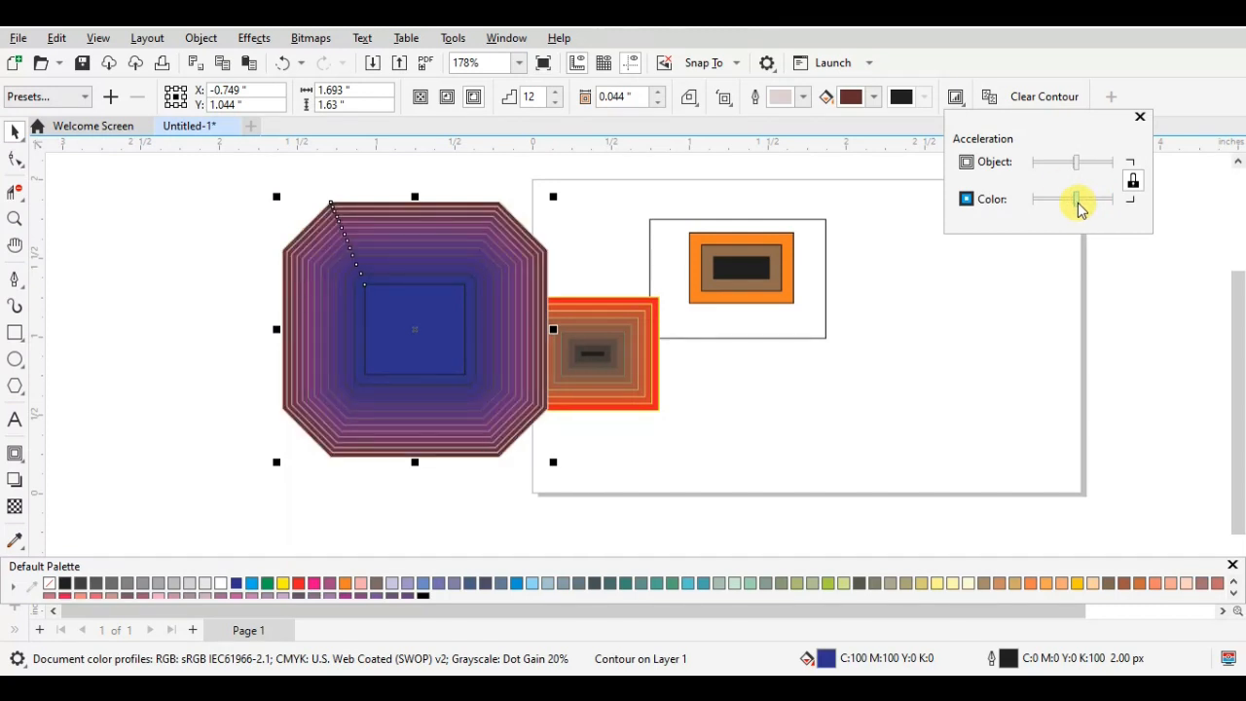
pyautogui.click(863, 297)
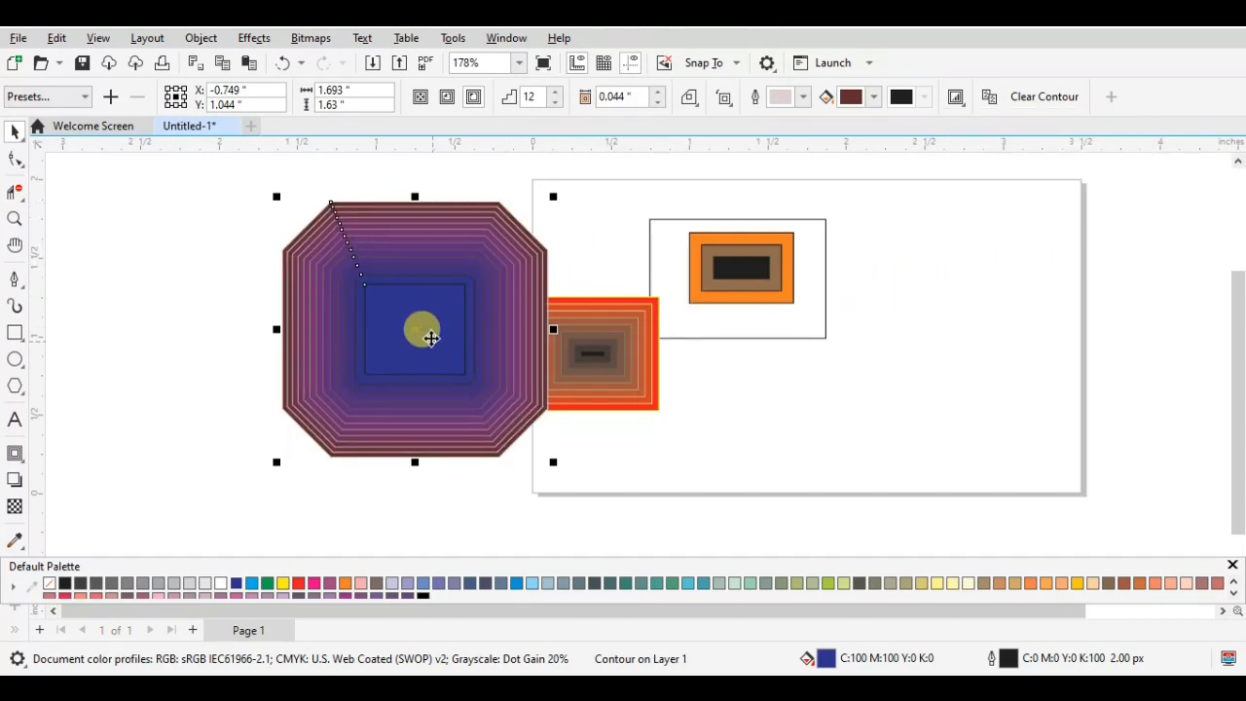
# - Move the beveled contour to the right end of the page and the red contour up beside the orange one
pyautogui.moveTo(398, 318); pyautogui.dragTo(928, 307)
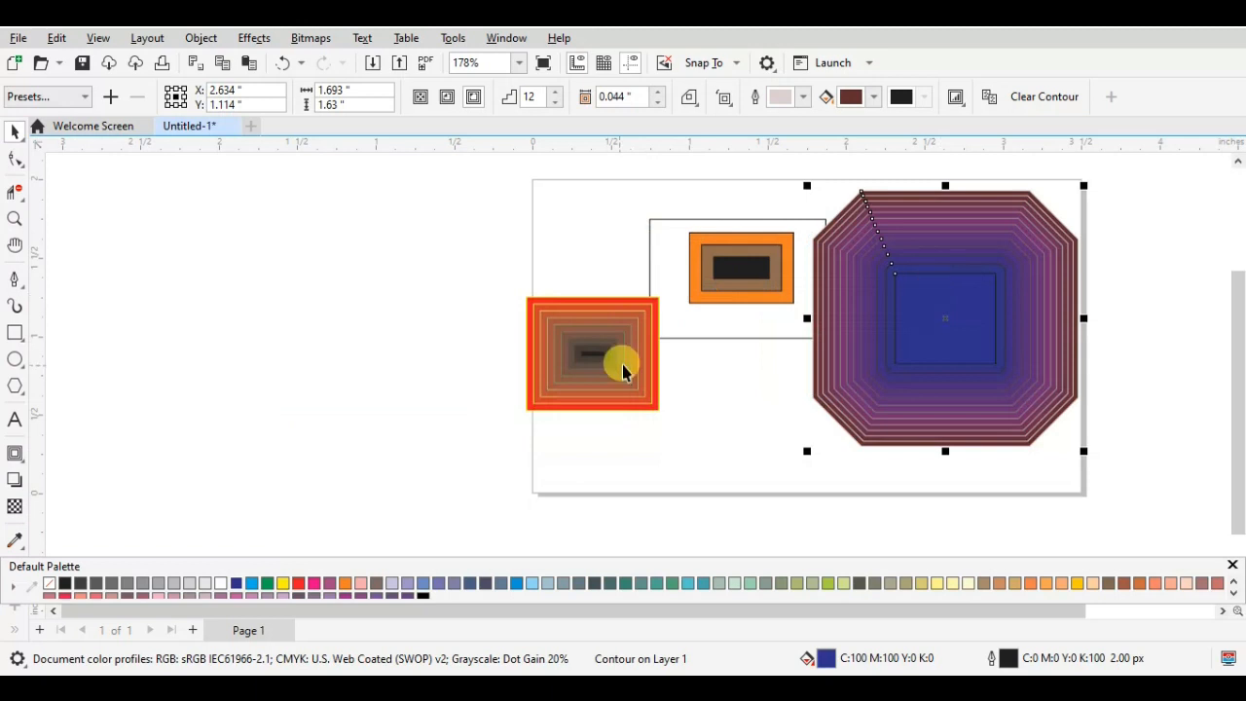
pyautogui.moveTo(600, 336); pyautogui.dragTo(592, 248)
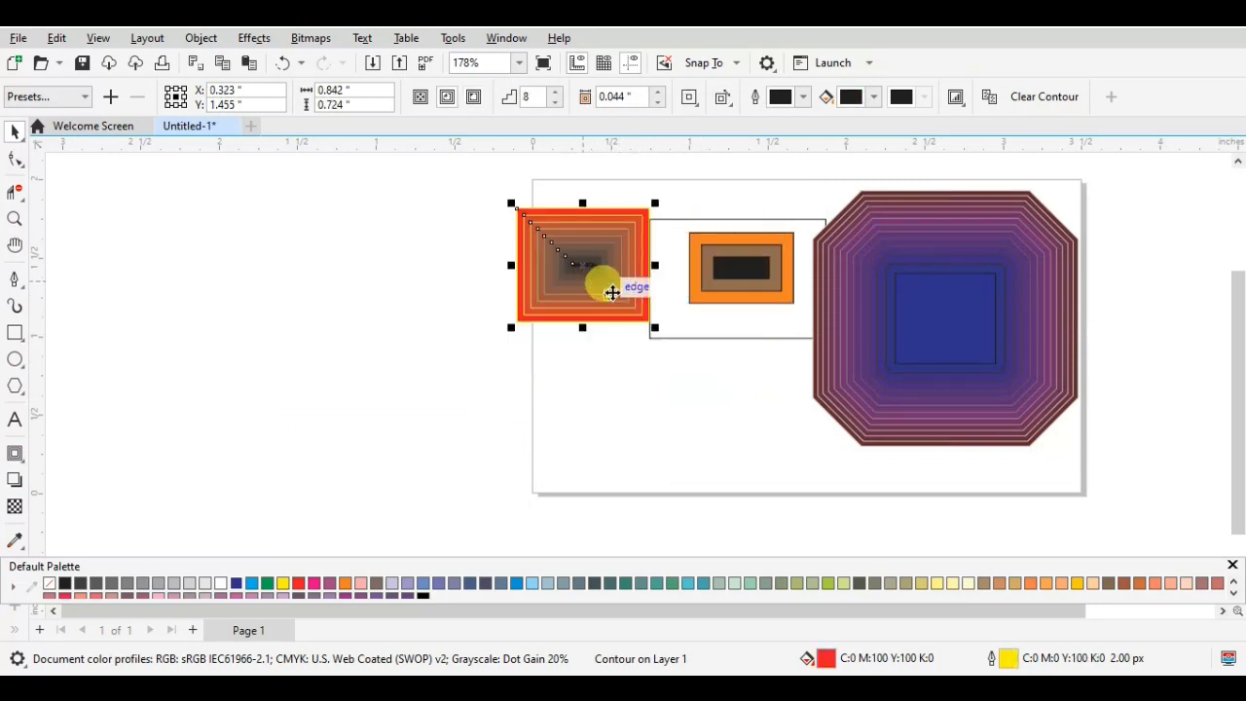
pyautogui.click(719, 285)
pyautogui.click(742, 286)
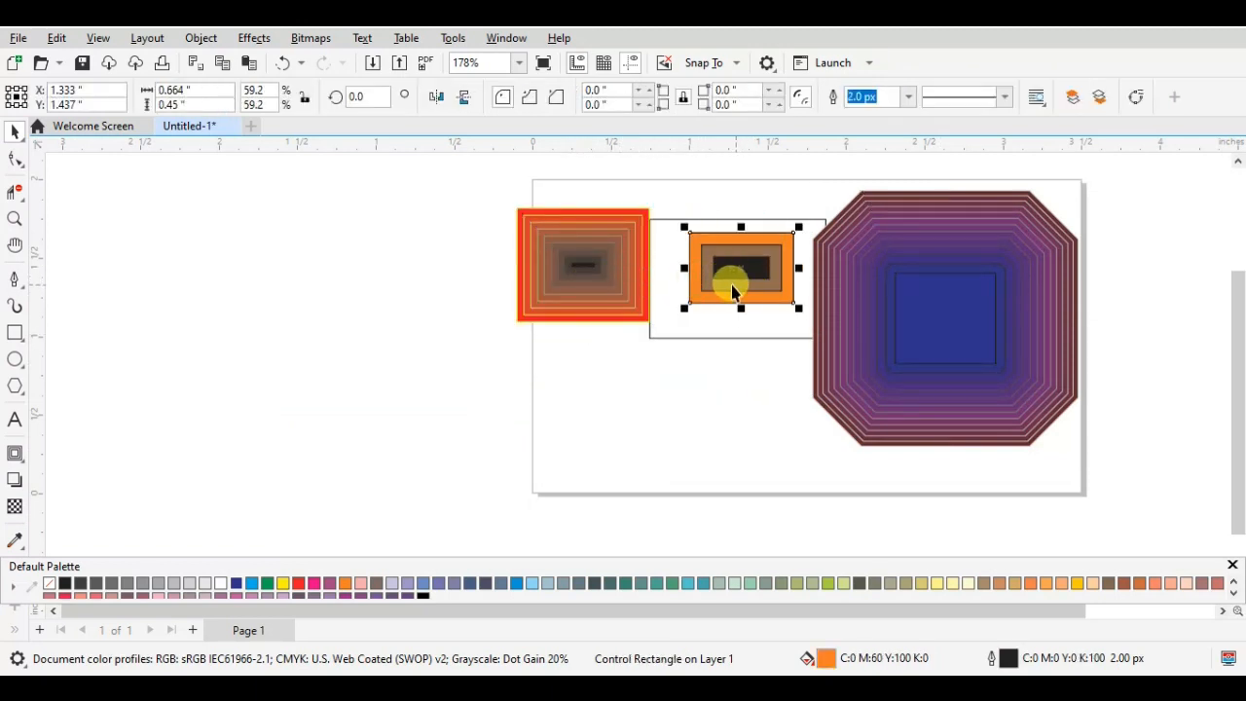
pyautogui.click(377, 451)
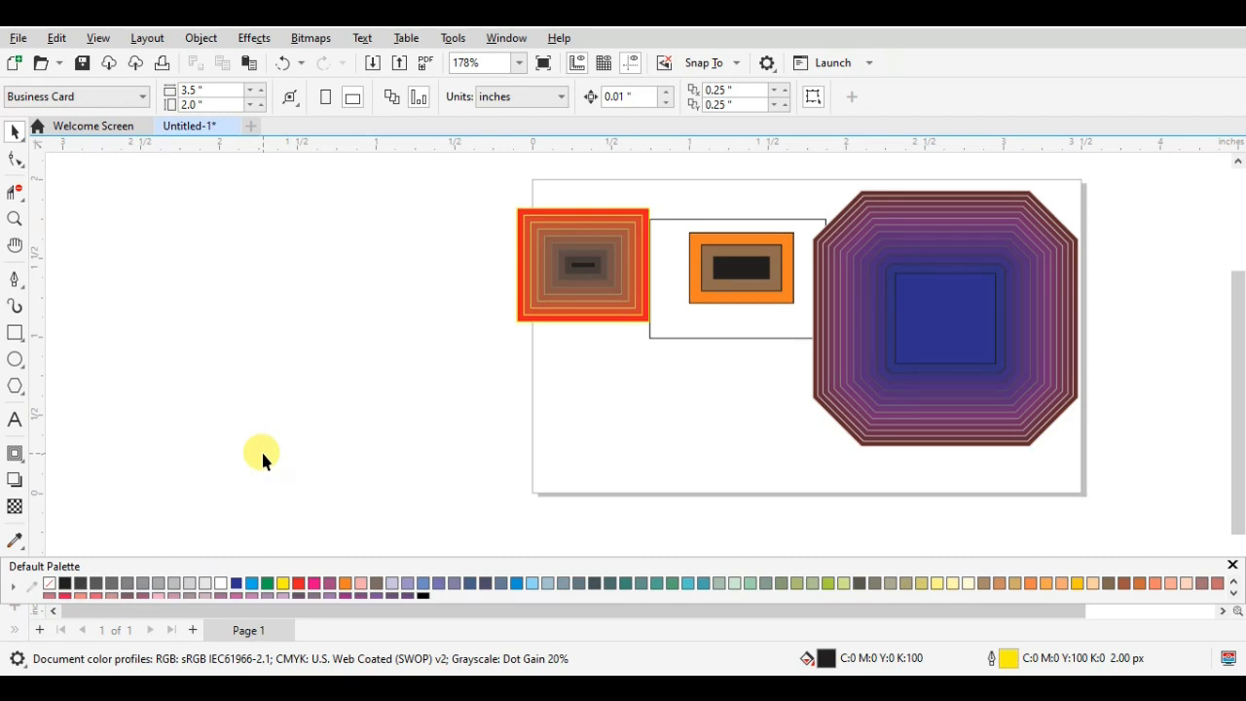
# - Add the letter "A" as 24 pt Arial text on the page below the red contour
pyautogui.click(14, 421)
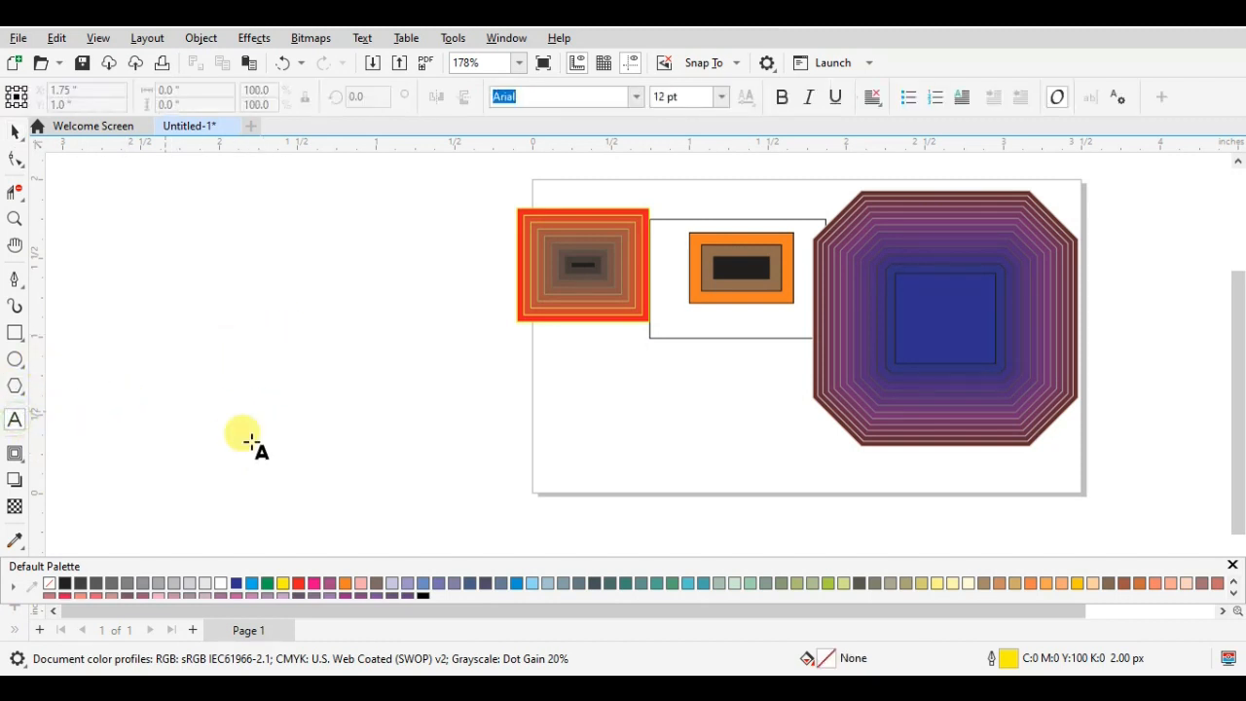
pyautogui.click(576, 428)
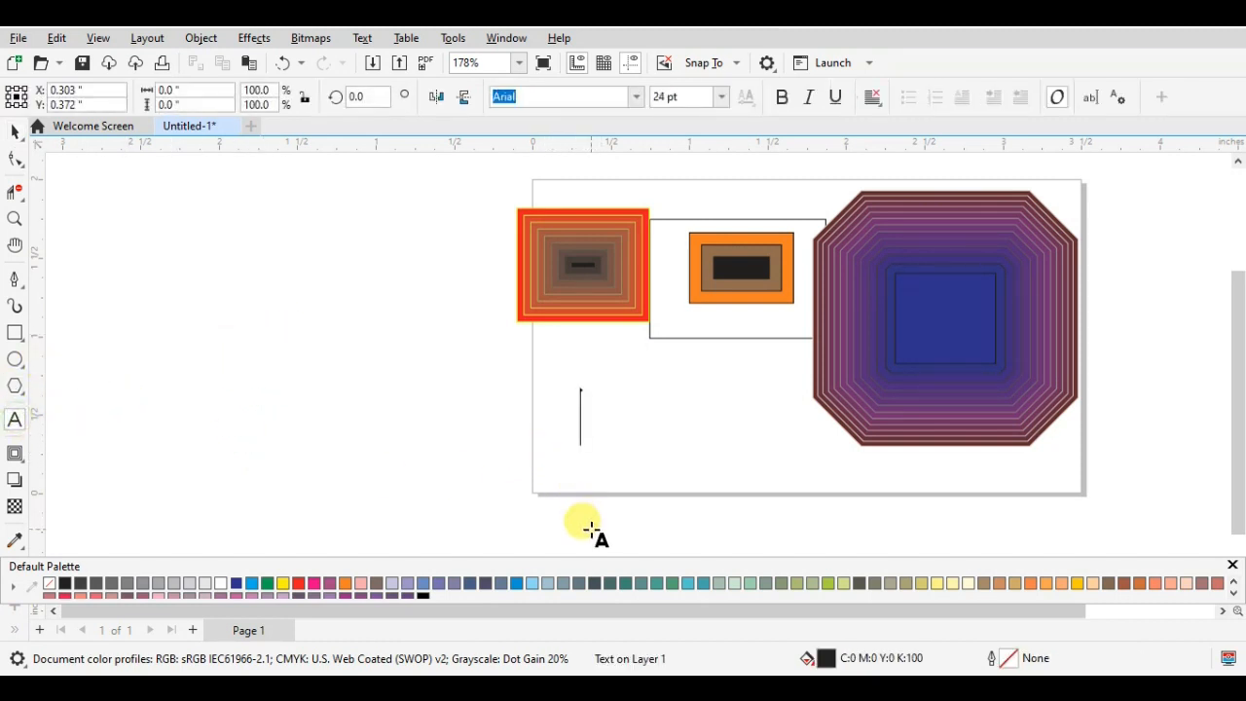
pyautogui.write('A')
pyautogui.press('Escape')
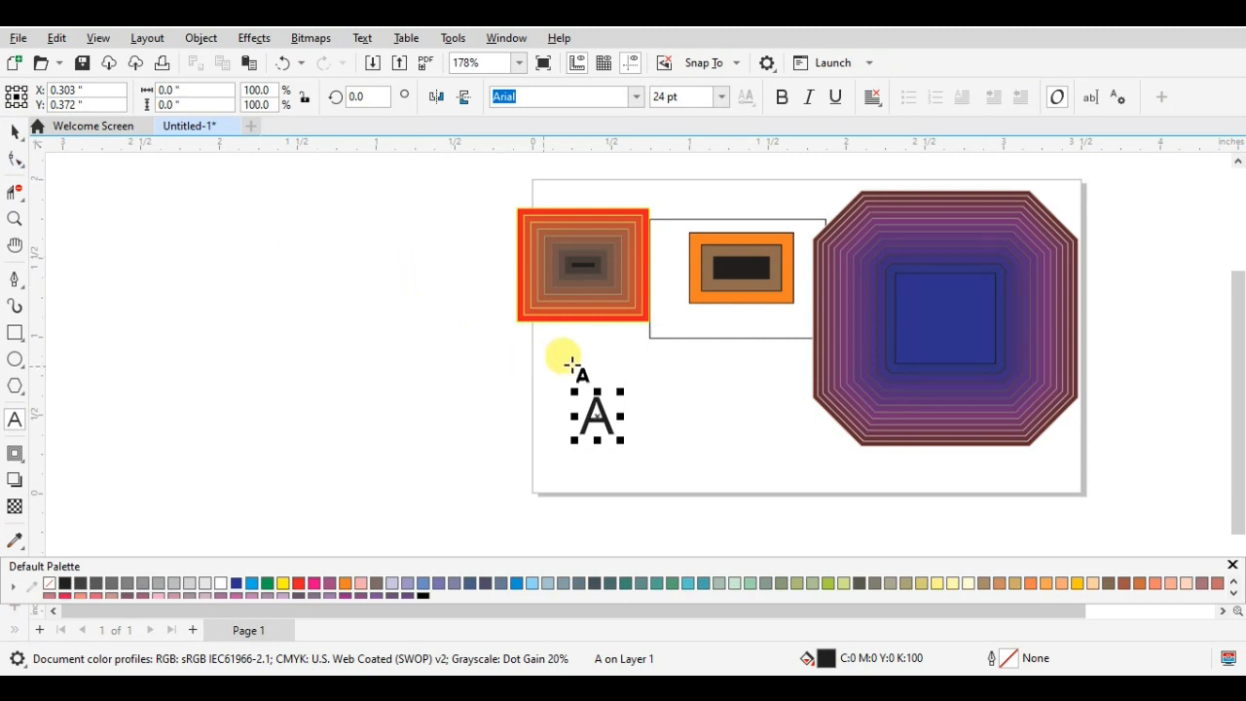
# - Apply a 12-step outside contour with a 0.005" offset to the letter A
pyautogui.click(15, 454)
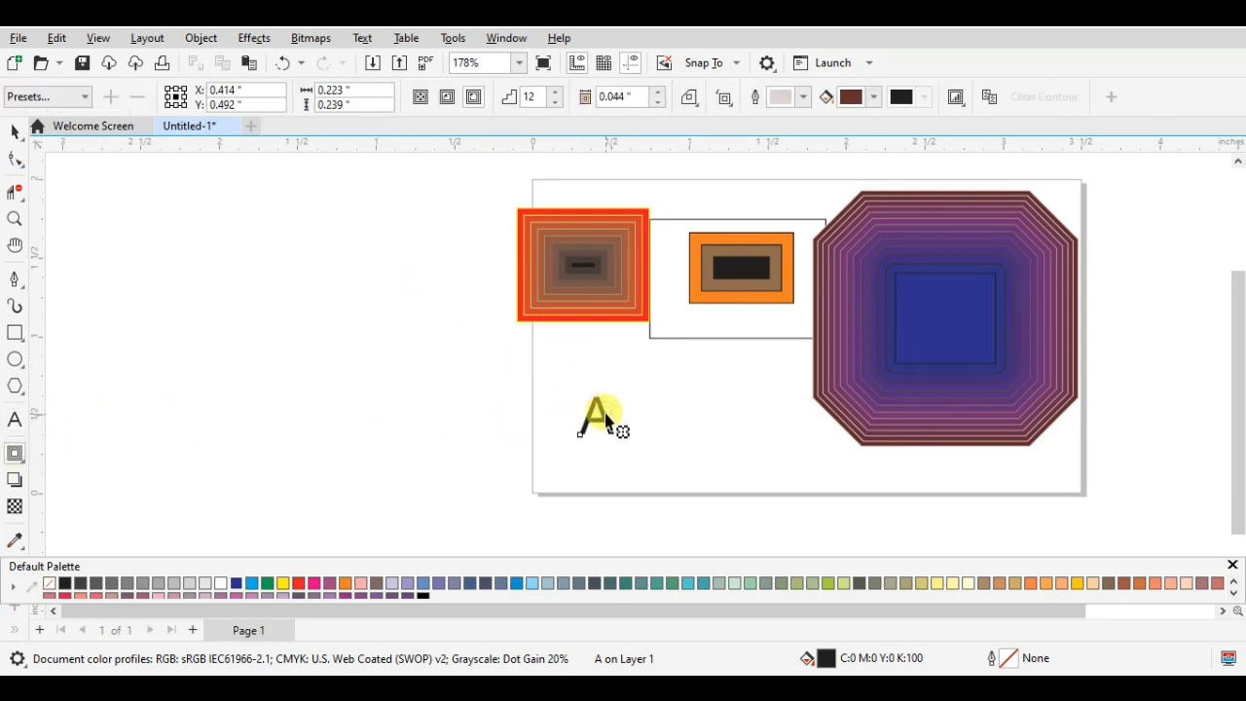
pyautogui.moveTo(605, 420); pyautogui.dragTo(611, 484)
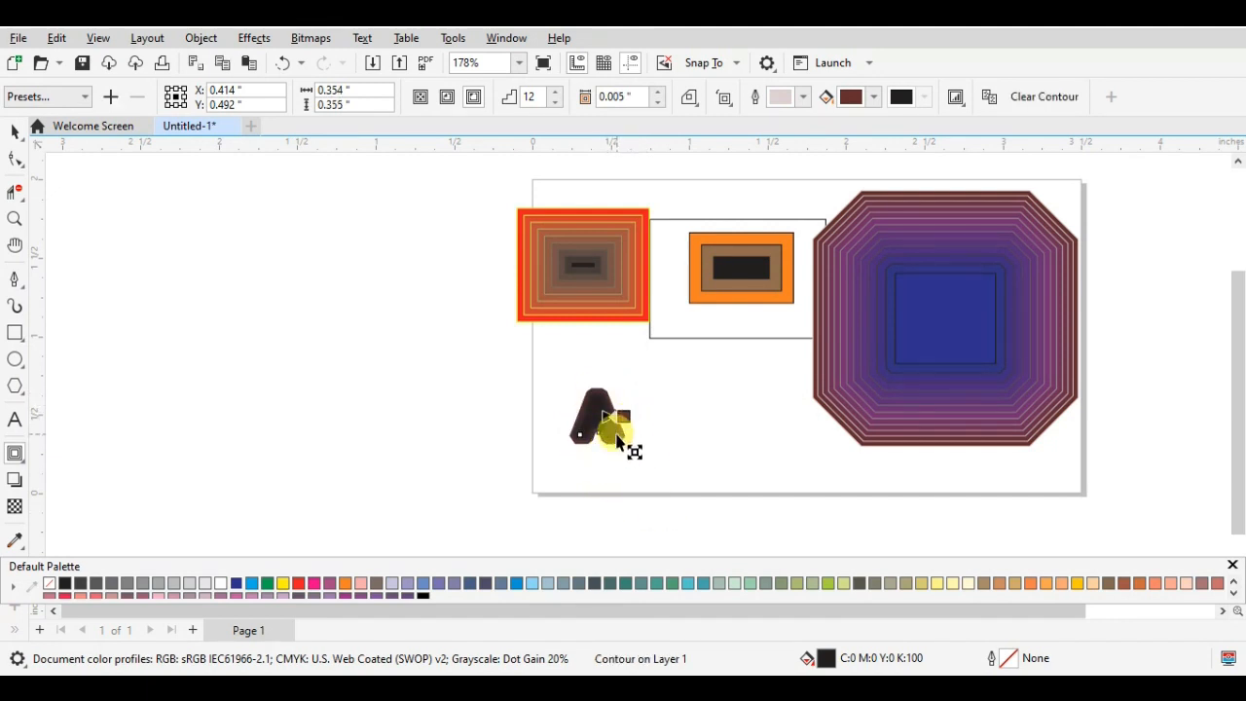
pyautogui.click(14, 130)
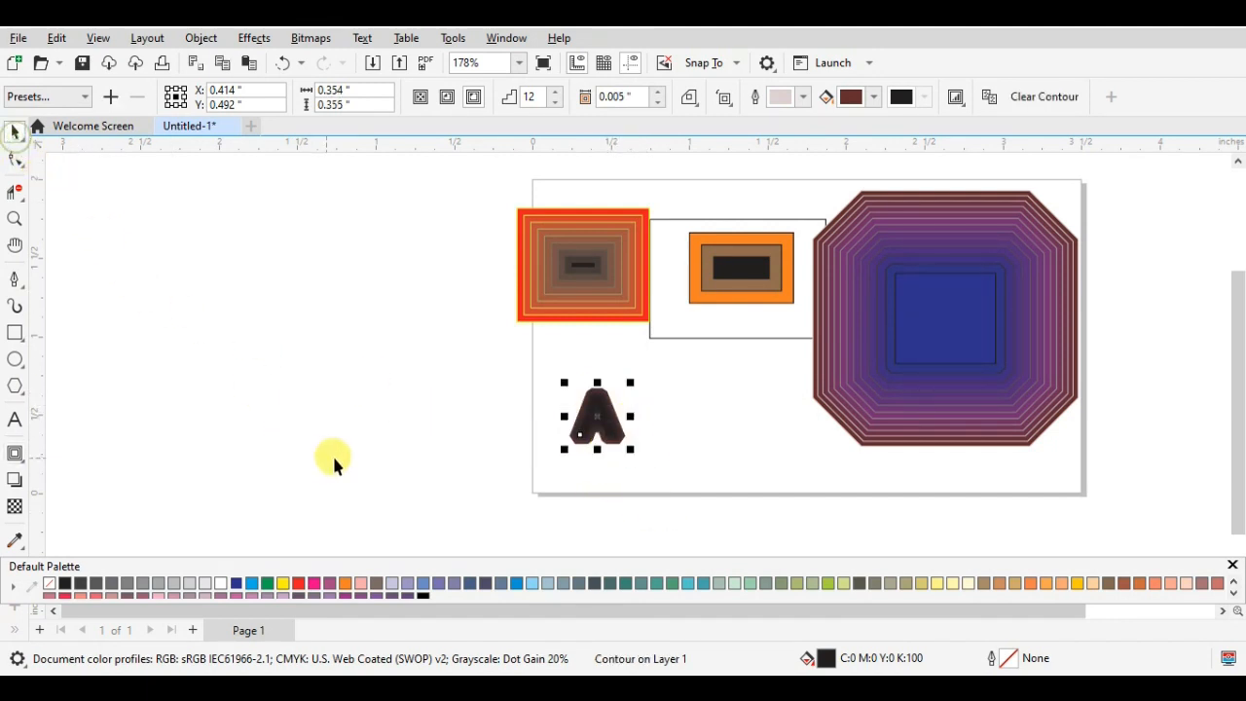
# - Fill the original letter A inside its contour with red
pyautogui.click(689, 412)
pyautogui.click(593, 417)
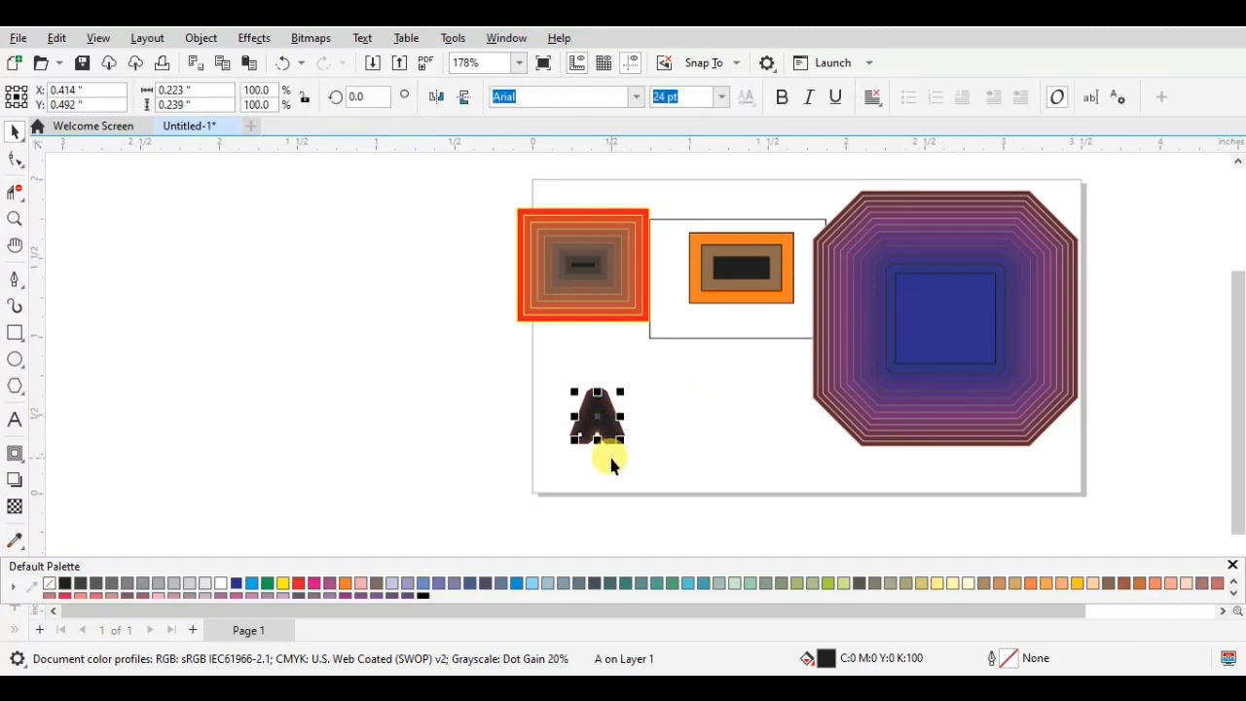
pyautogui.click(302, 583)
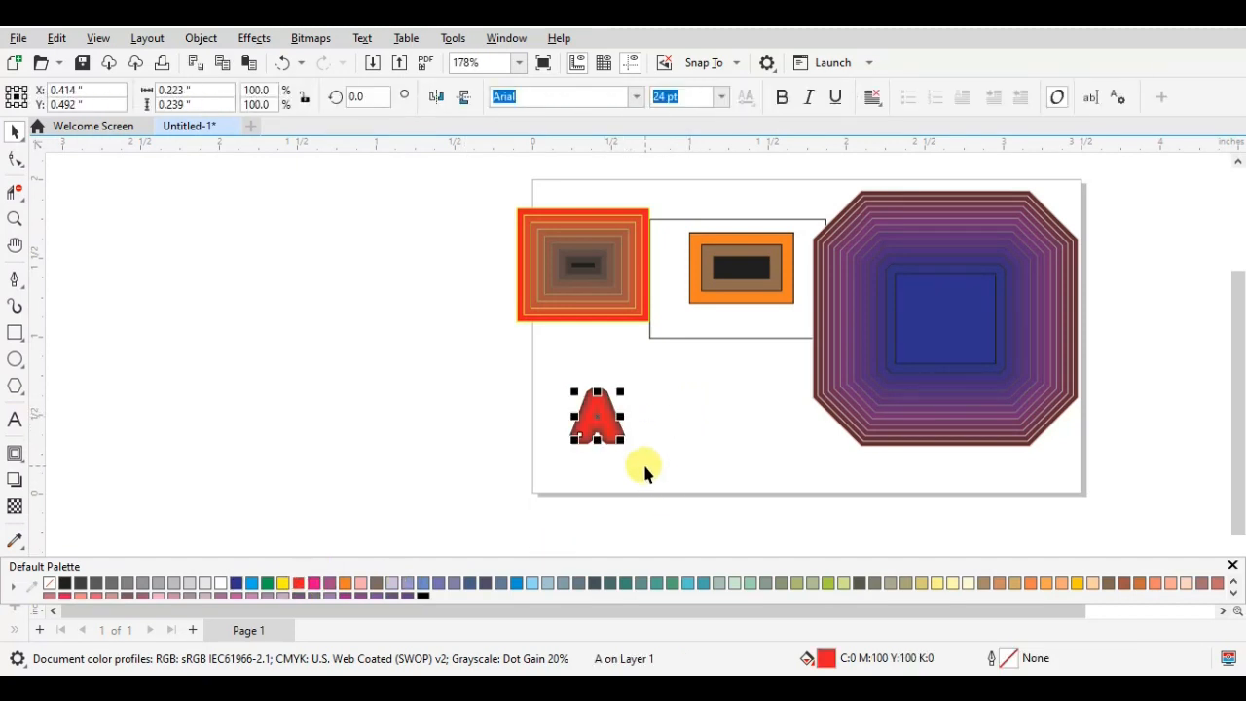
# - Enlarge the contoured letter A proportionally to about 36.6 pt
pyautogui.click(649, 404)
pyautogui.click(592, 409)
pyautogui.scroll(2, 613, 399)
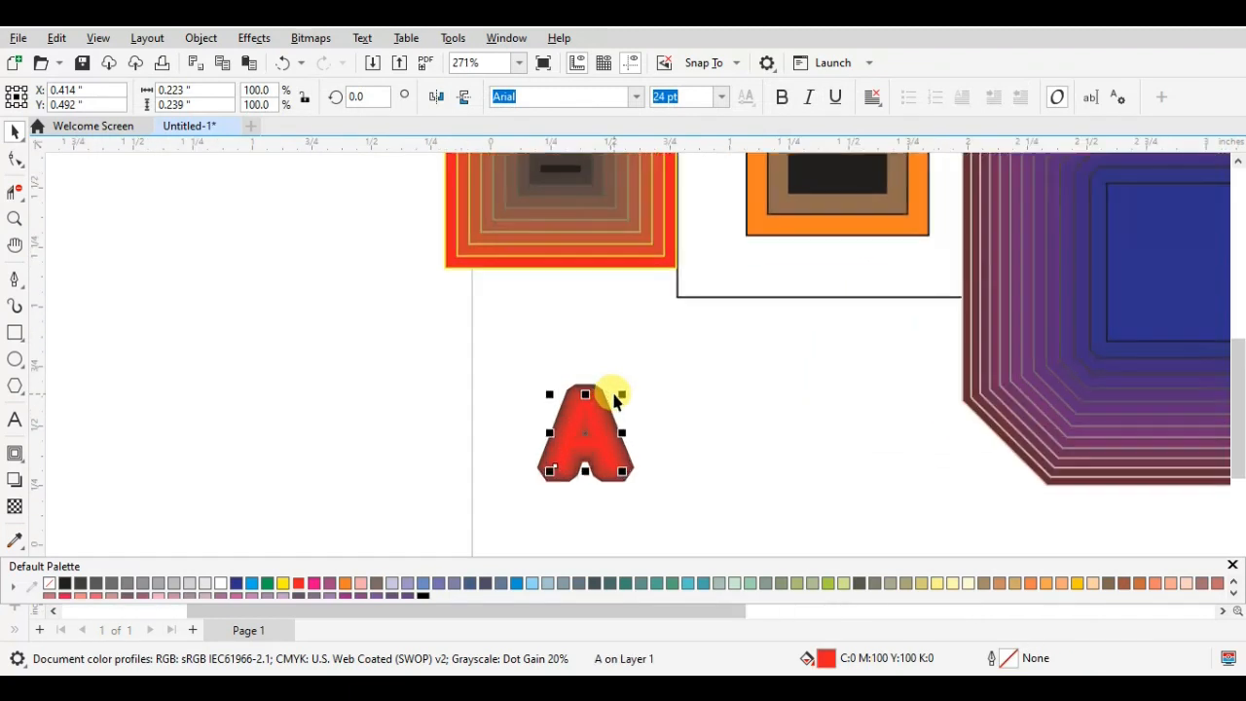
pyautogui.moveTo(619, 394); pyautogui.dragTo(658, 351)
pyautogui.scroll(2, 582, 425)
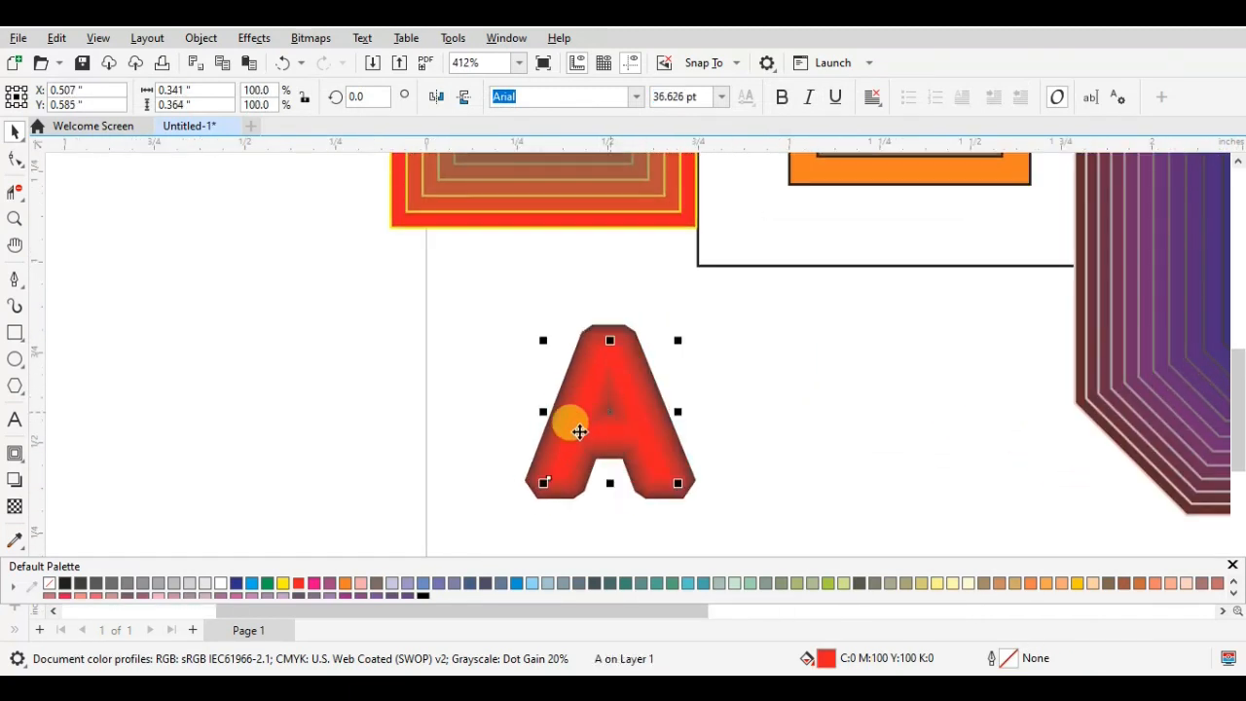
# - Reduce the number of contour steps on the letter A until its inner opening is clear
pyautogui.click(622, 353)
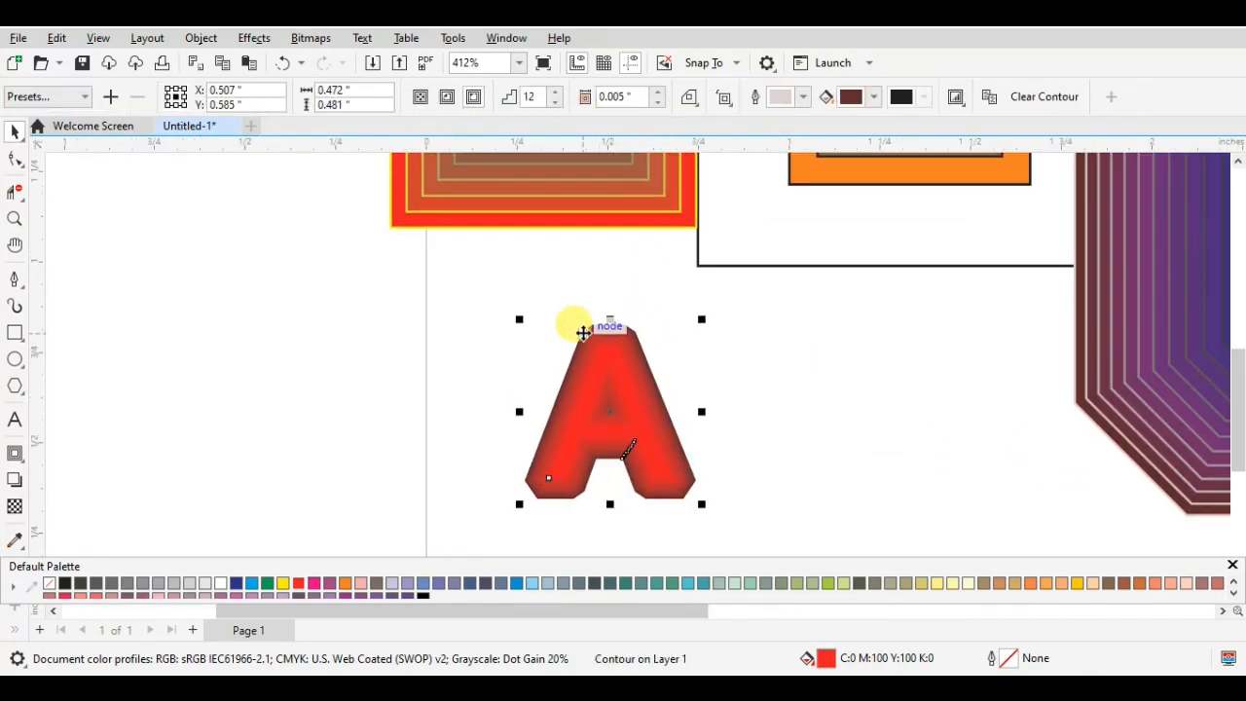
pyautogui.click(724, 357)
pyautogui.click(586, 342)
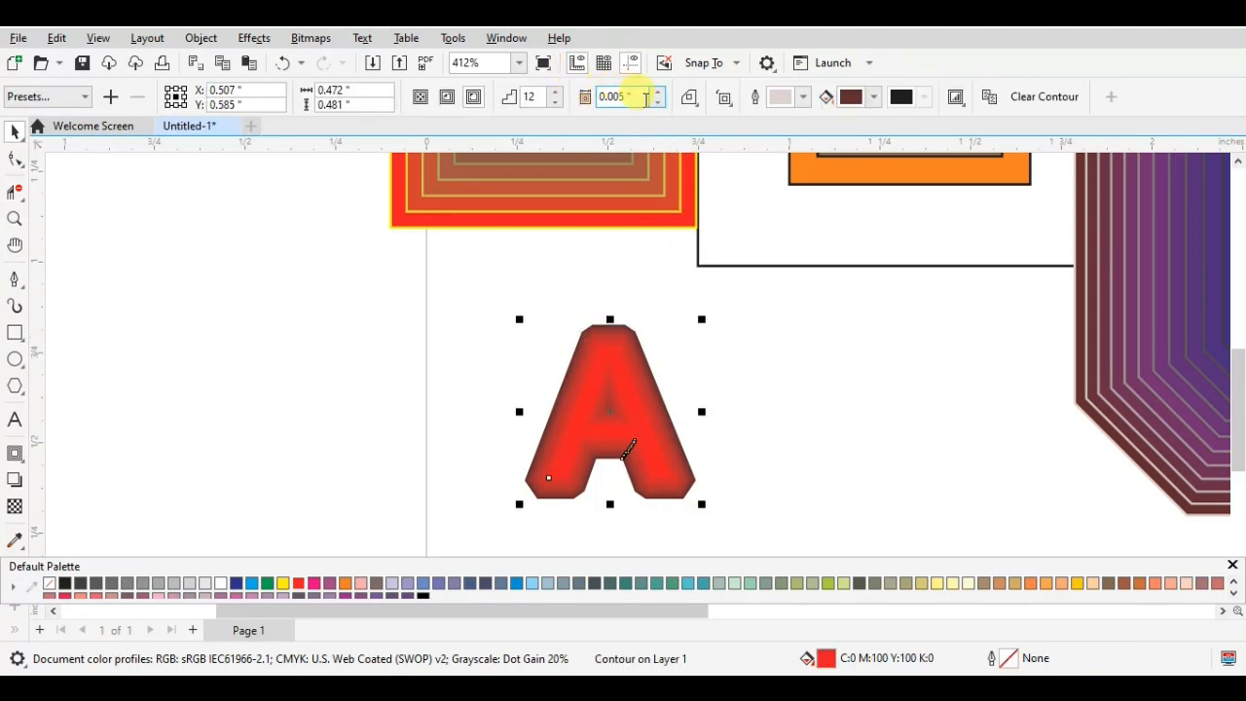
pyautogui.click(555, 101)
pyautogui.click(555, 102)
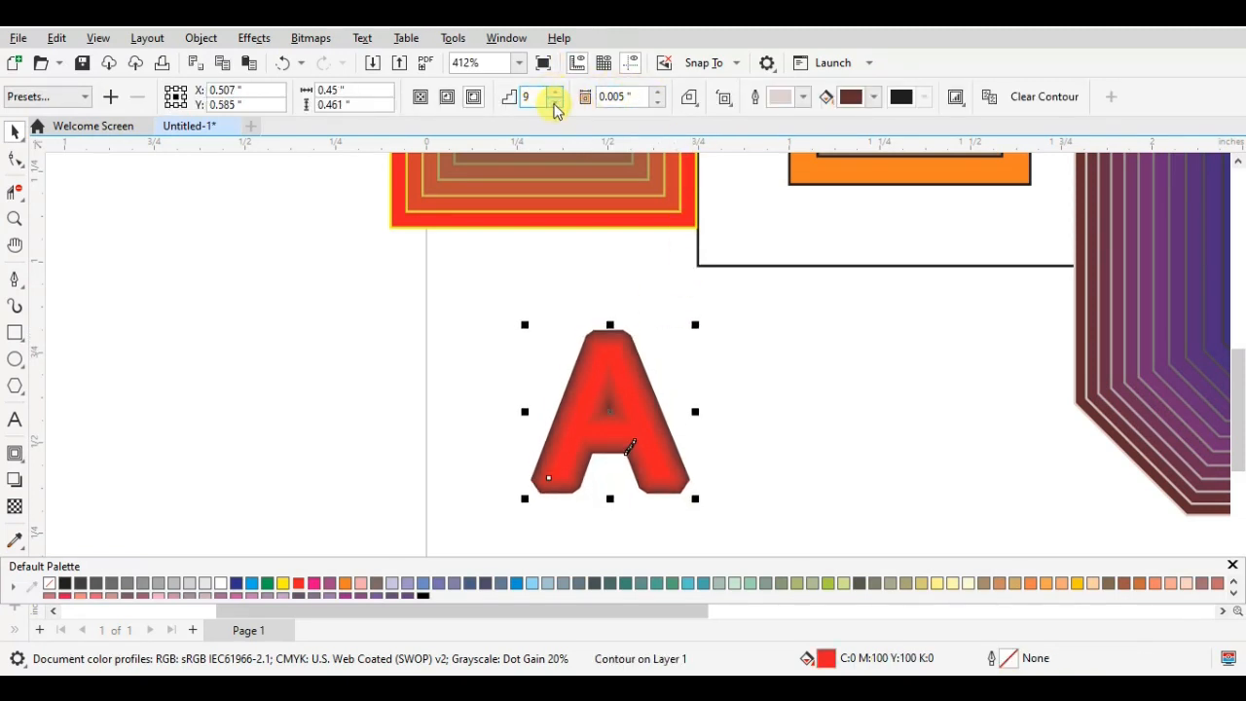
pyautogui.click(555, 101)
pyautogui.click(555, 101)
pyautogui.click(555, 102)
pyautogui.click(555, 101)
pyautogui.click(760, 330)
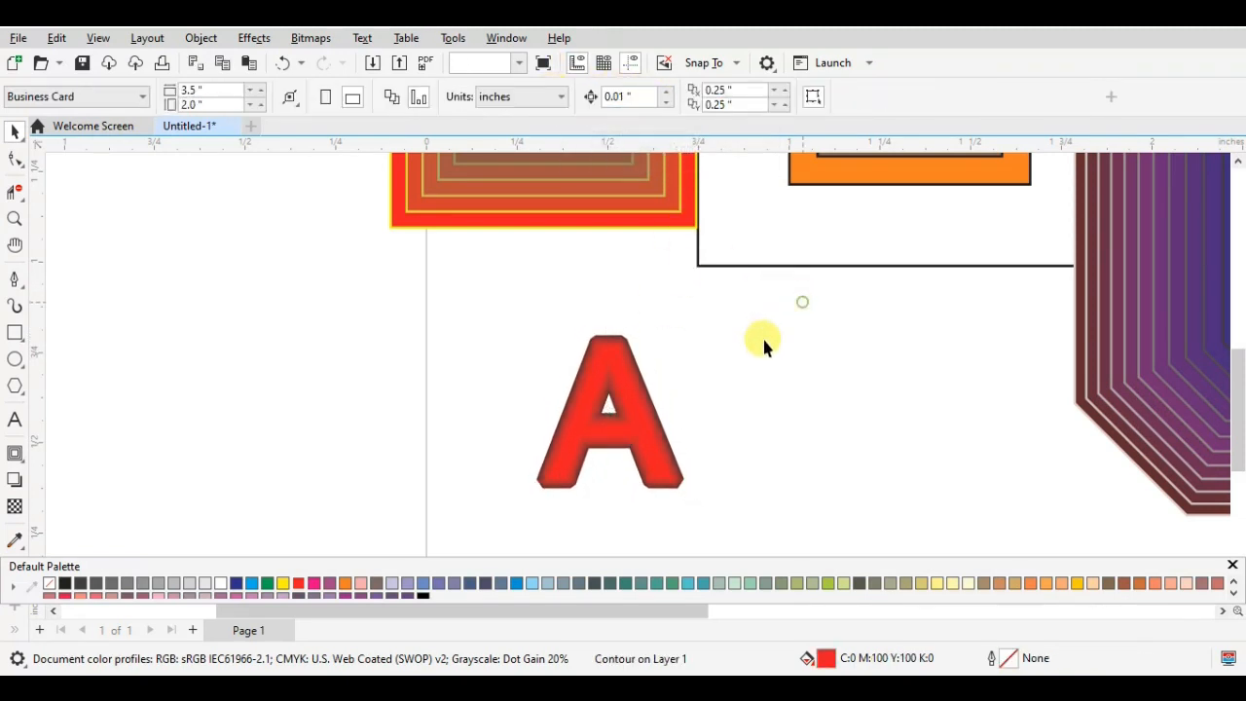
# - Try yellow, orange, violet-gray and blue-gray fills on the letter A, and set its fill to turquoise, C60 M0 Y20 K0
pyautogui.scroll(-2, 758, 339)
pyautogui.click(690, 413)
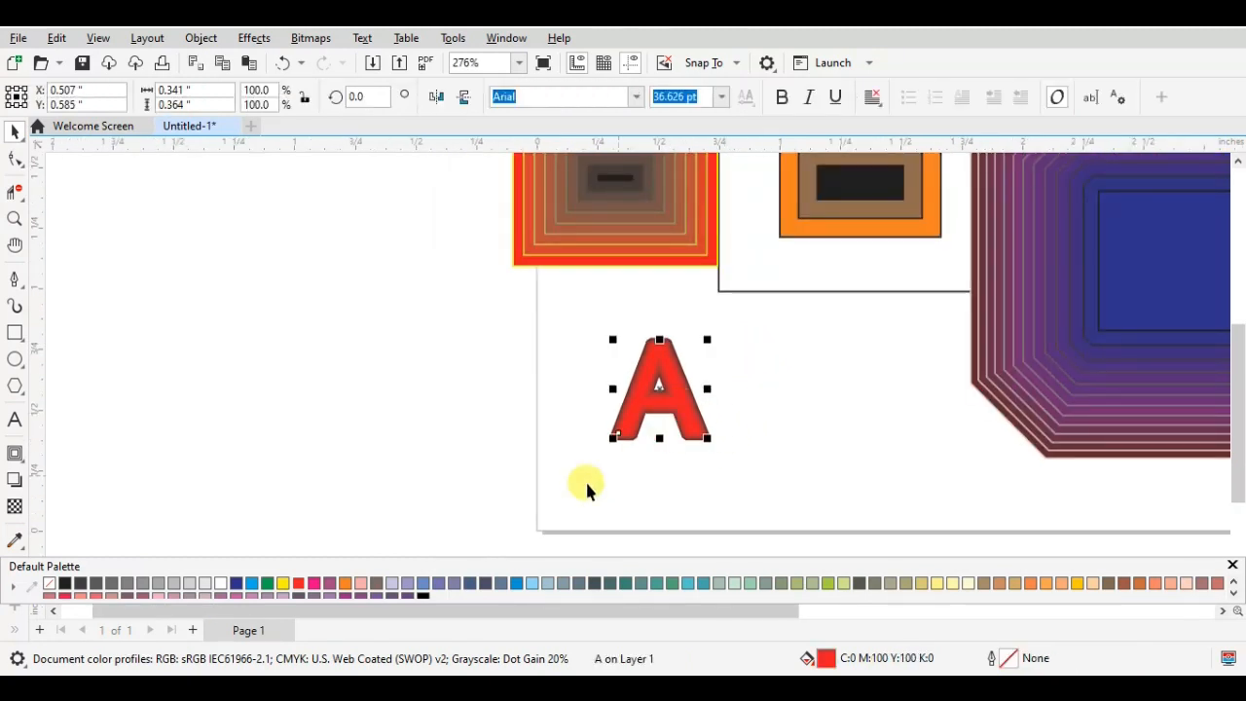
pyautogui.click(284, 584)
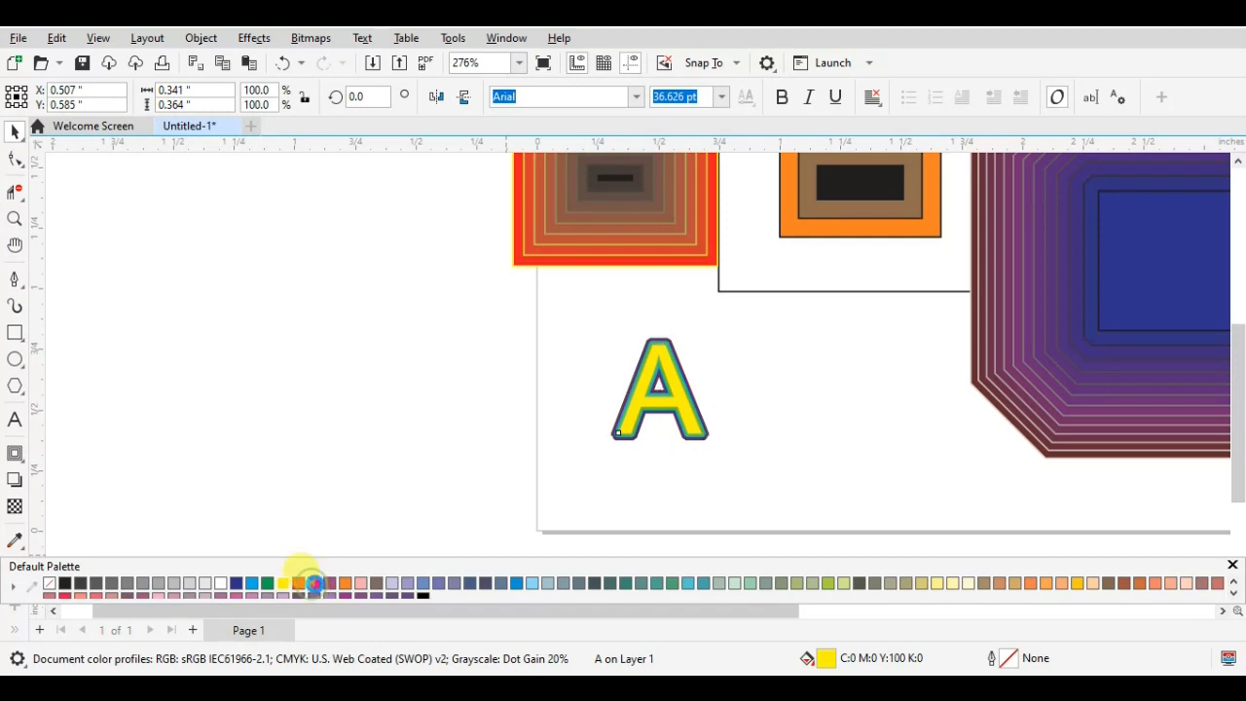
pyautogui.click(328, 583)
pyautogui.click(329, 583)
pyautogui.click(345, 583)
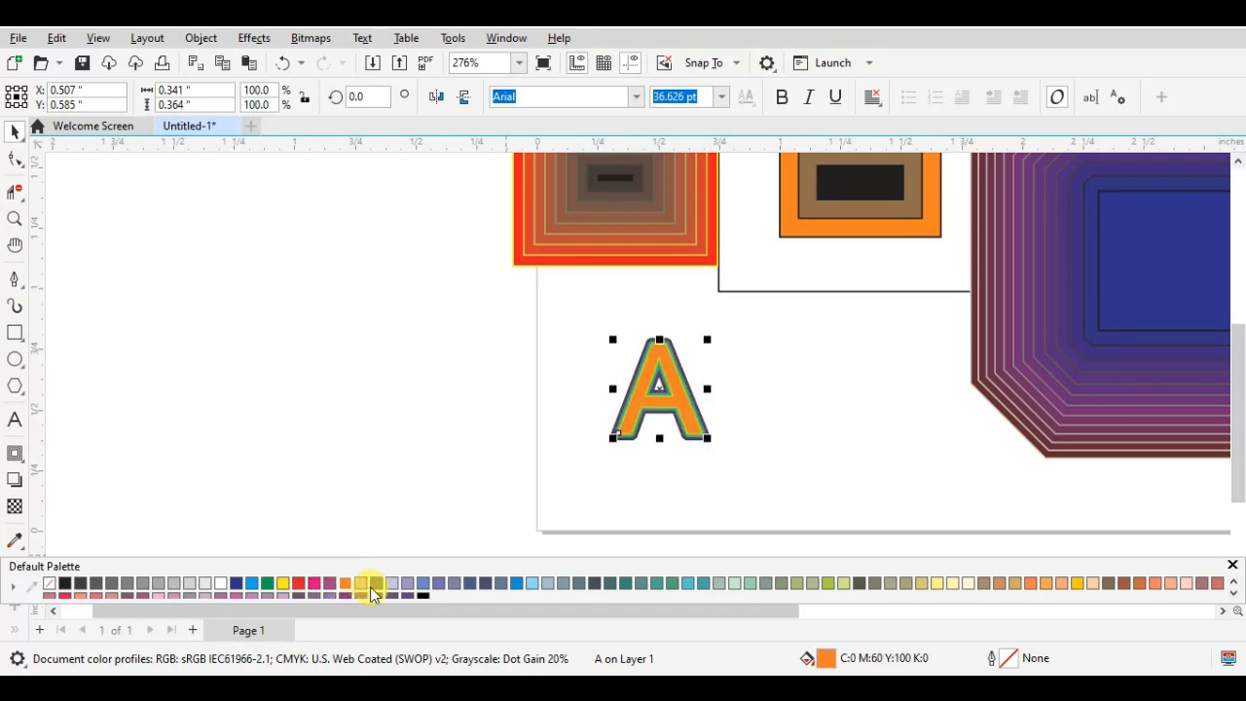
pyautogui.click(376, 582)
pyautogui.click(407, 583)
pyautogui.click(453, 583)
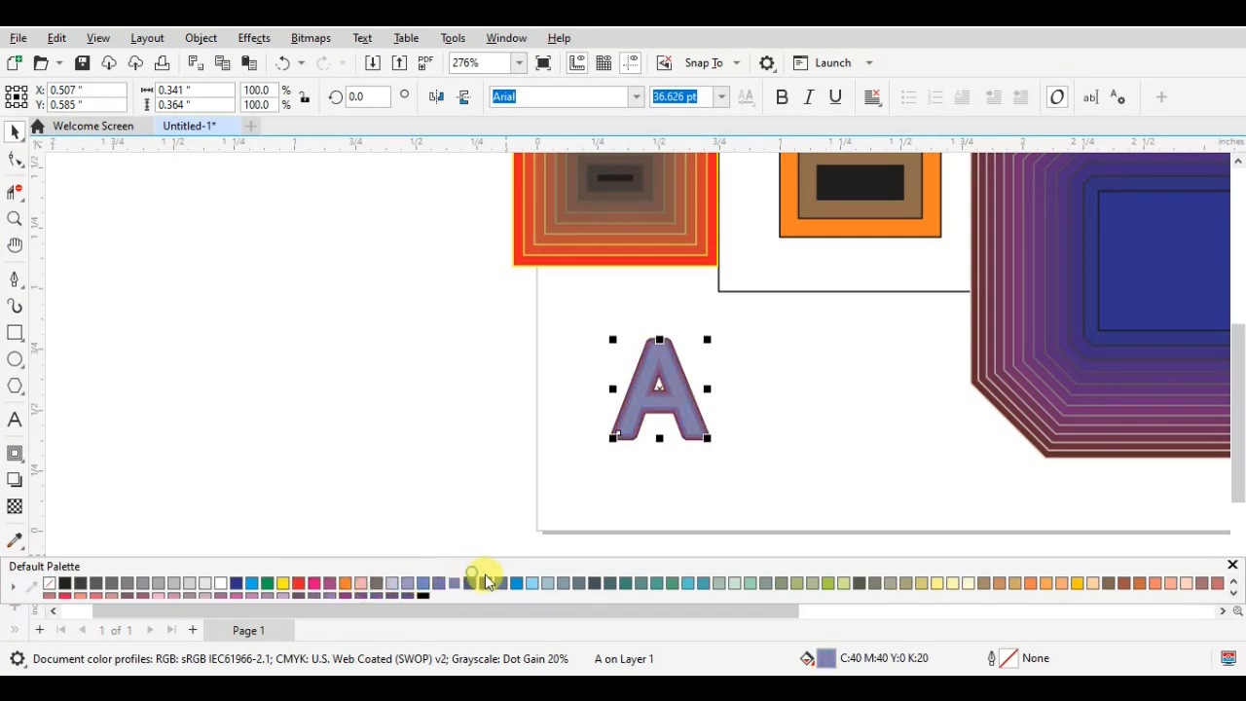
pyautogui.click(501, 583)
pyautogui.click(516, 583)
pyautogui.click(547, 583)
pyautogui.click(564, 583)
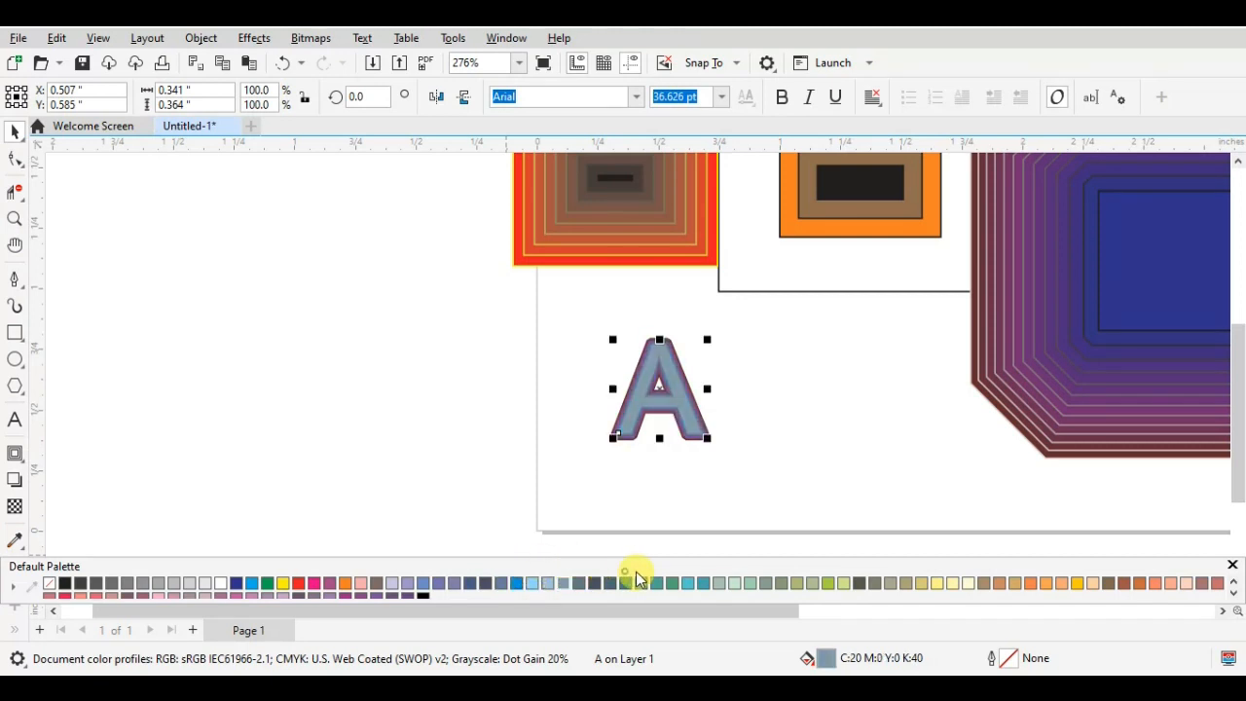
pyautogui.click(687, 583)
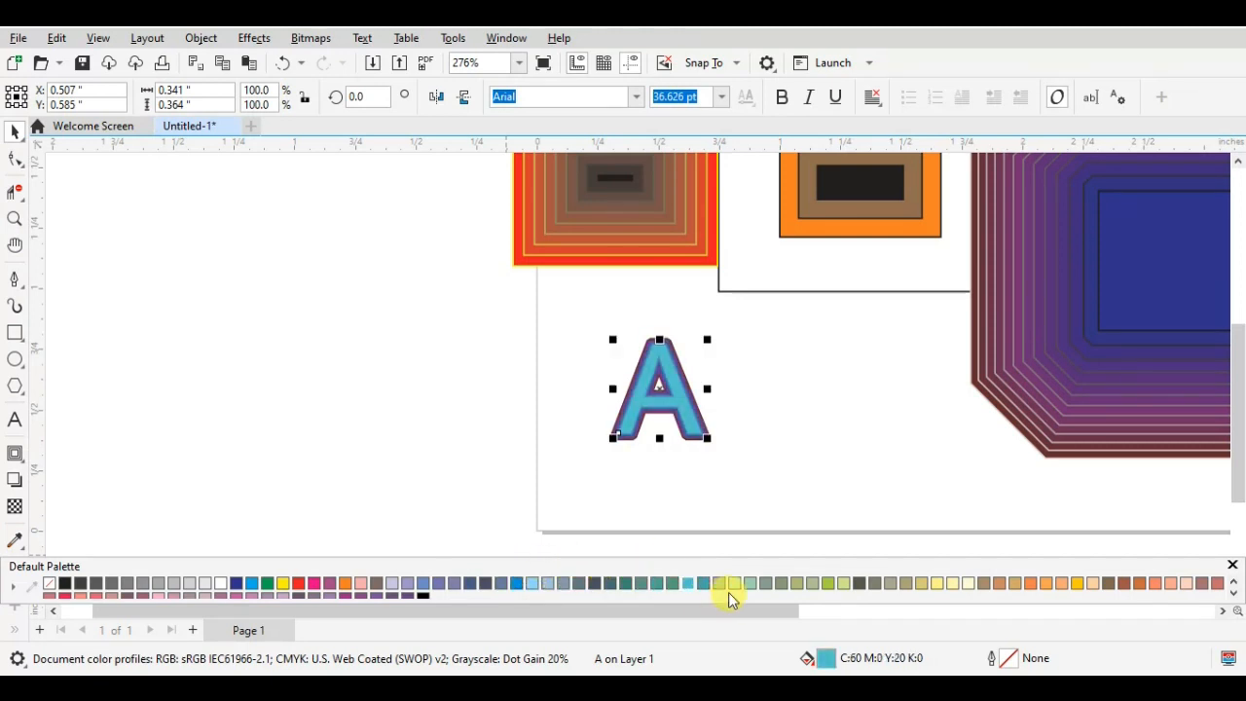
# - Set the letter A's fill to light green, C40 M0 Y40 K0
pyautogui.click(749, 583)
pyautogui.scroll(-3, 718, 442)
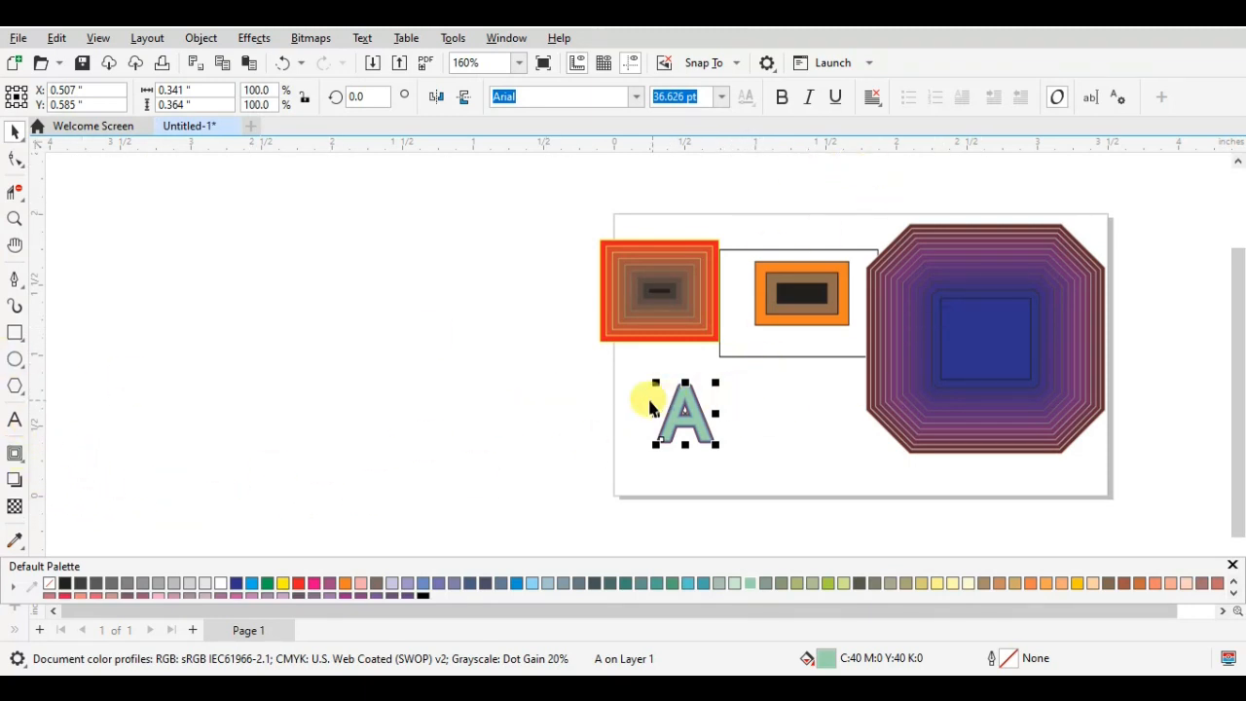
# - Clear the contour from the red rectangle with the yellow outline
pyautogui.click(604, 337)
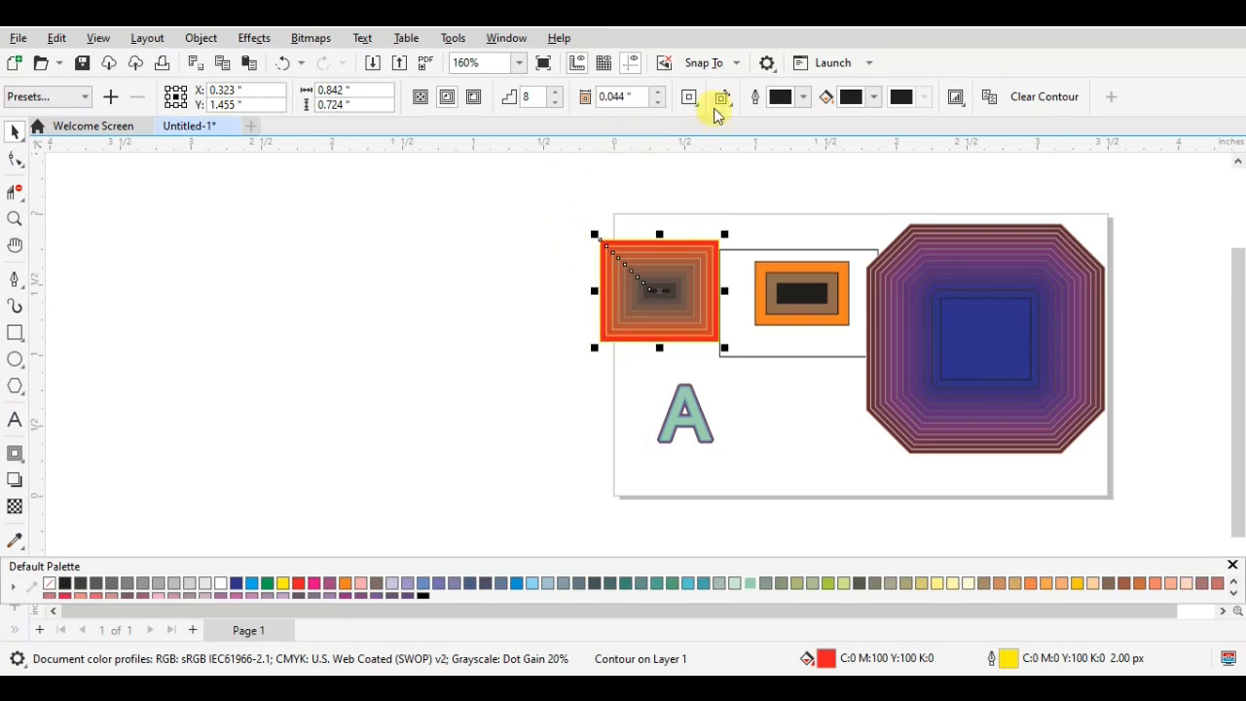
pyautogui.click(77, 96)
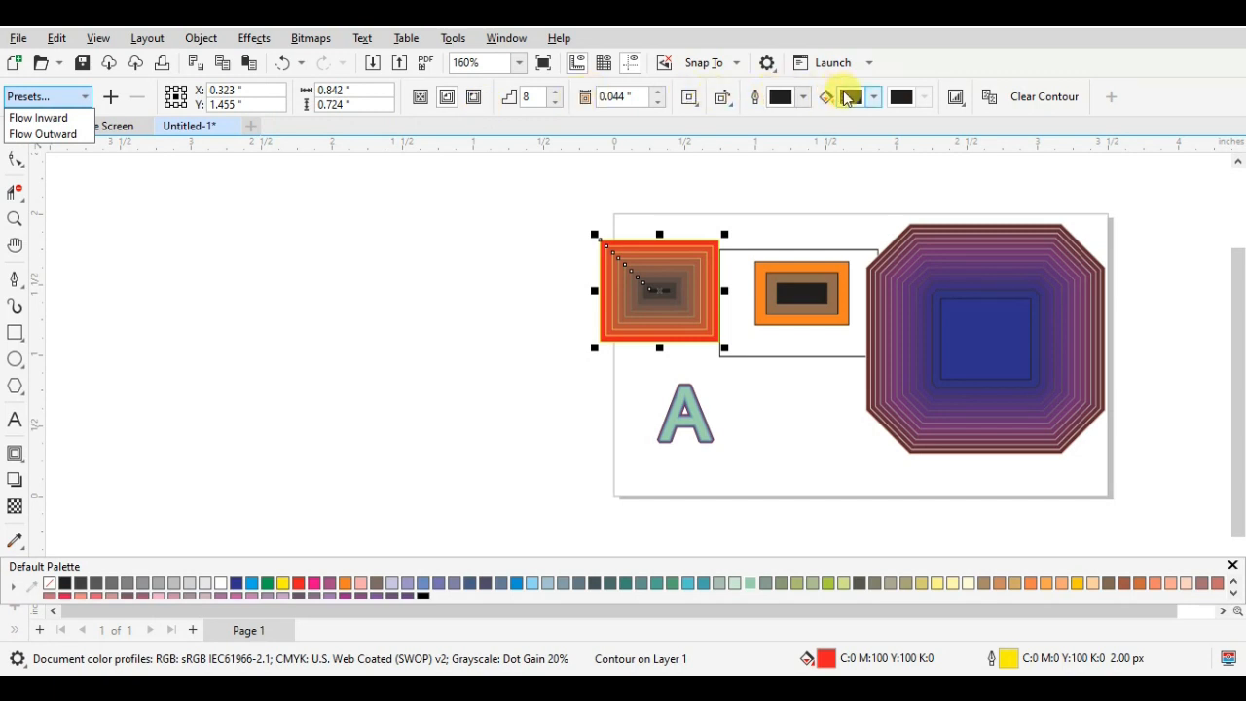
pyautogui.click(1020, 96)
pyautogui.click(1034, 107)
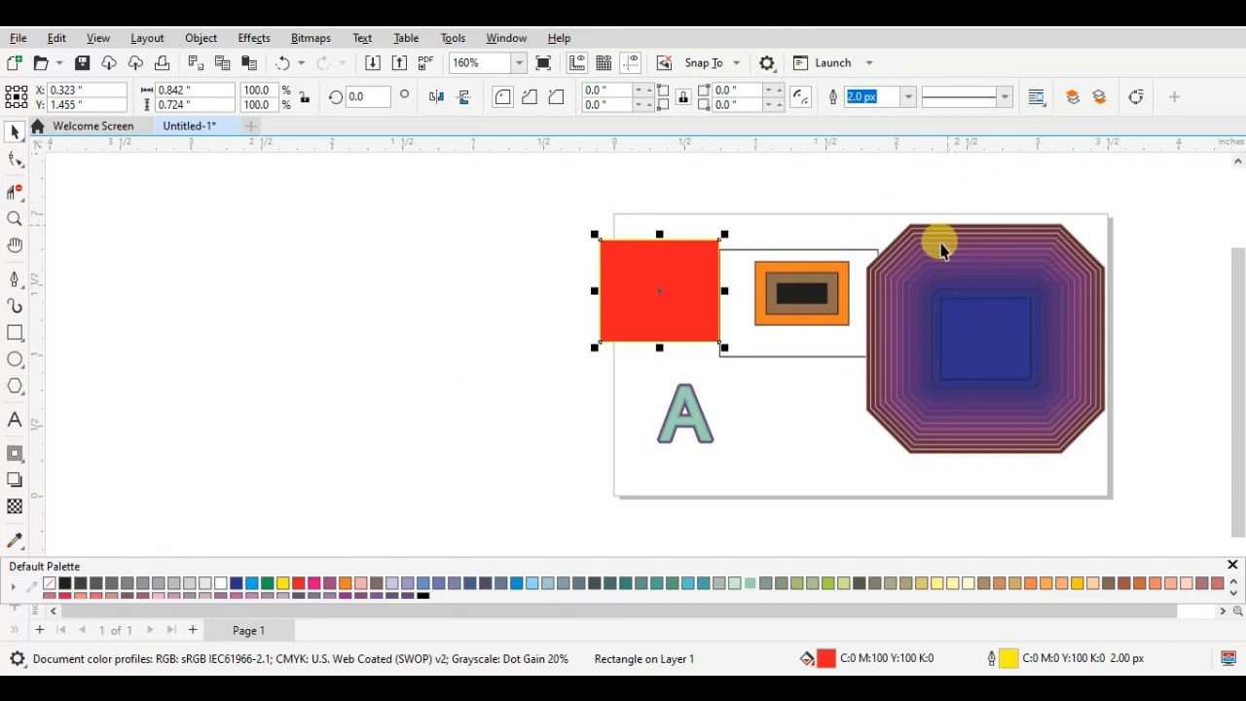
# - Delete all the rectangles, contours and the letter A from the page
pyautogui.scroll(-1, 875, 350)
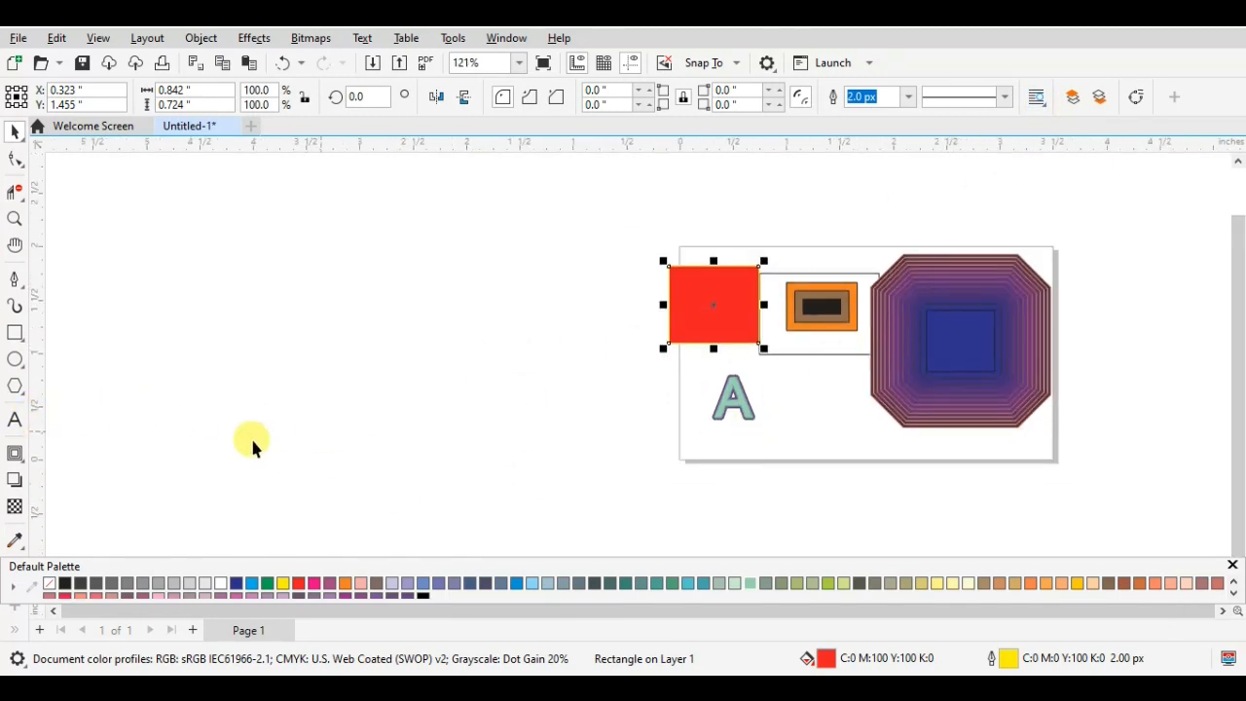
pyautogui.click(21, 464)
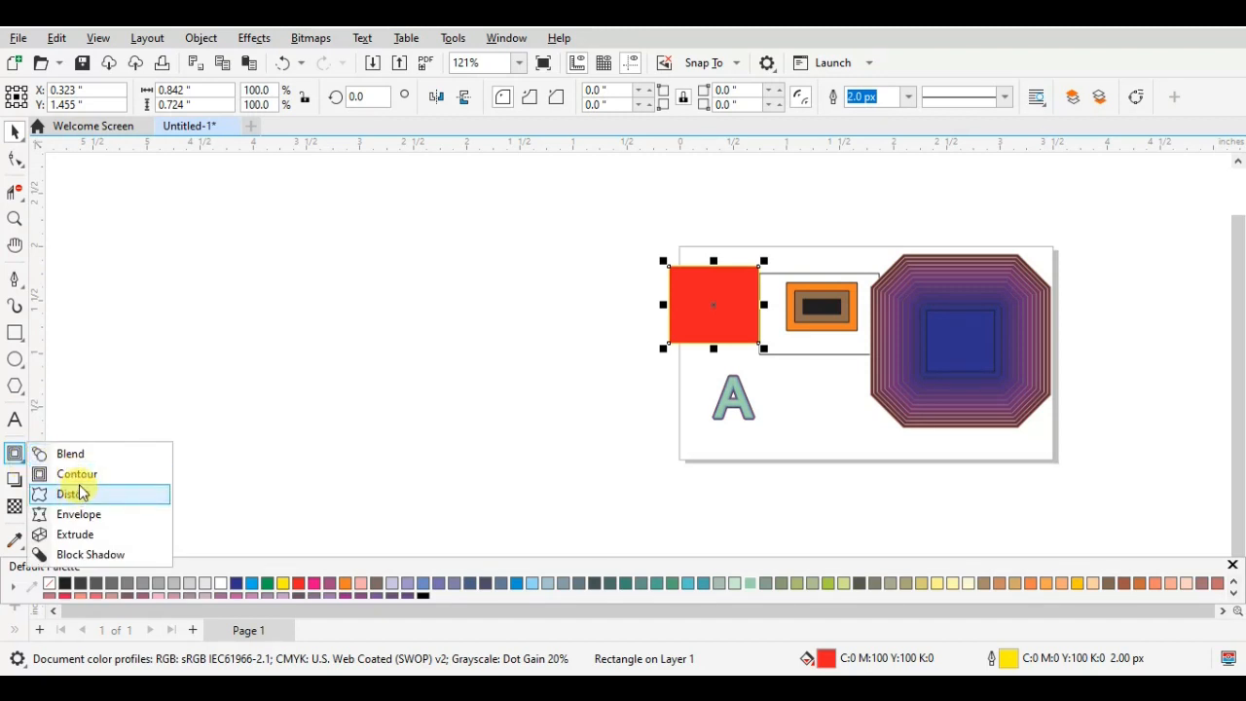
pyautogui.click(82, 493)
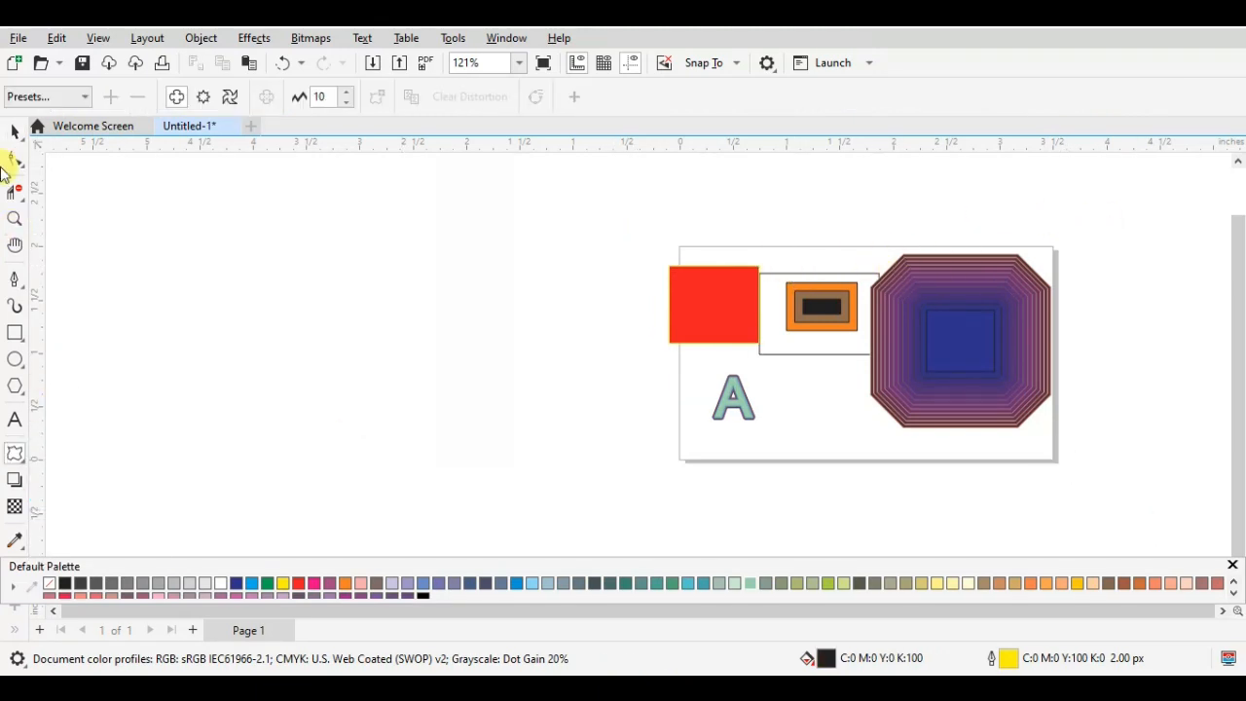
pyautogui.click(15, 134)
pyautogui.moveTo(576, 231); pyautogui.dragTo(1157, 536)
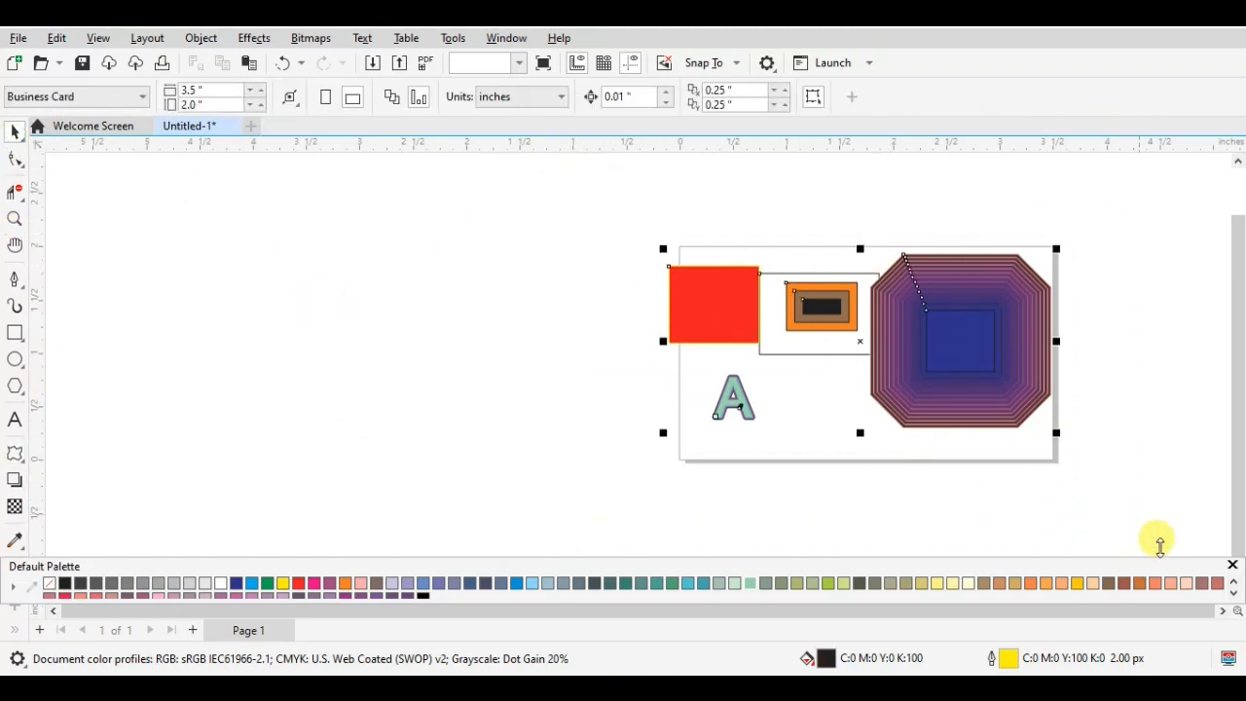
pyautogui.press('Delete')
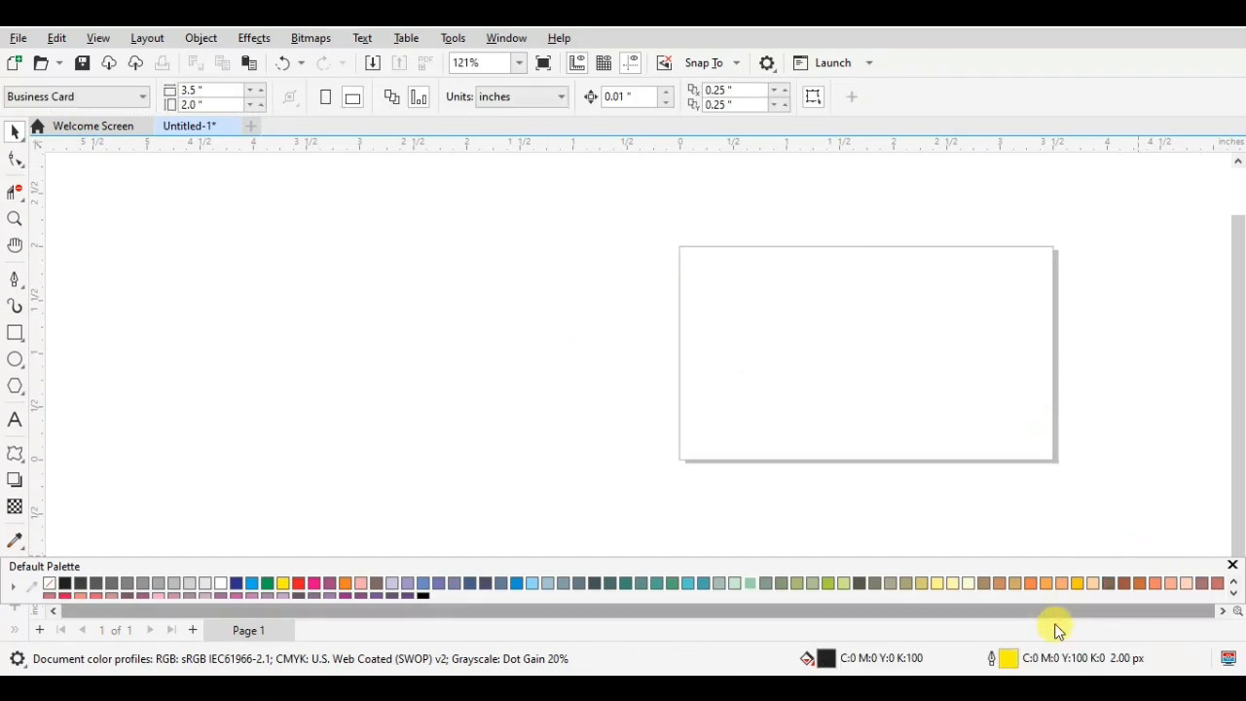
# - Draw a rectangle about 1.08 by 0.93 inches near the page's upper middle and fill it with red
pyautogui.click(1221, 611)
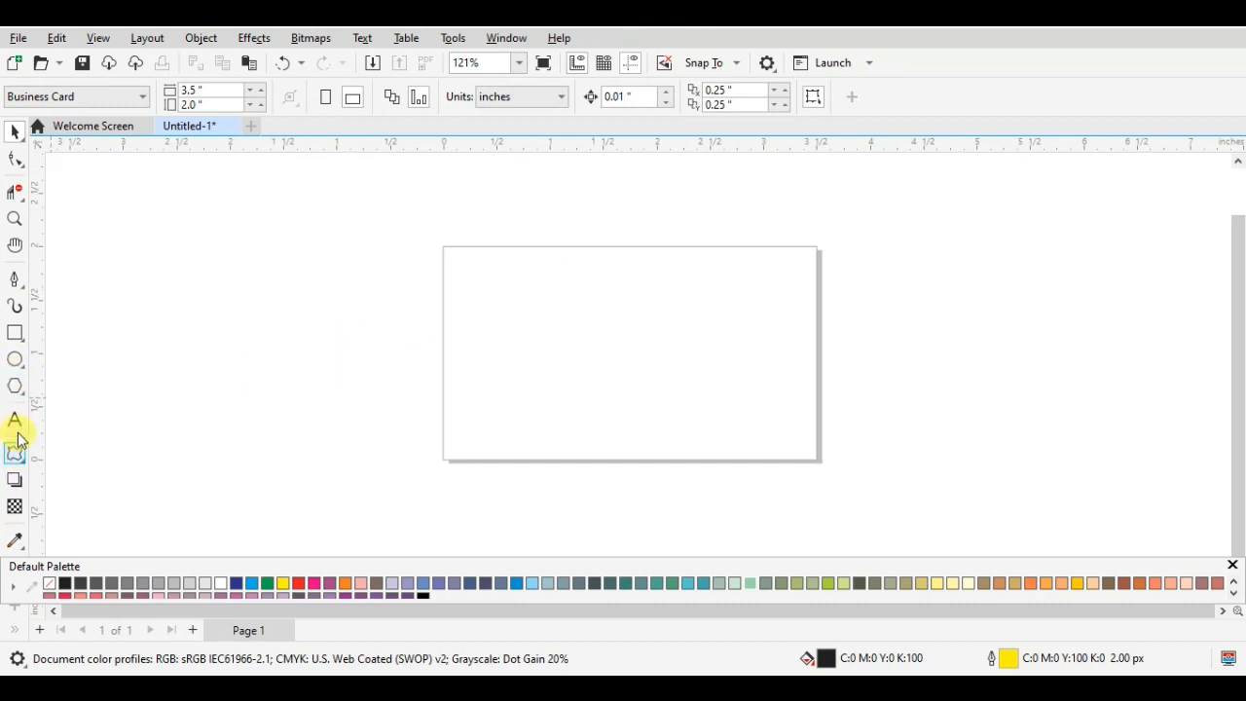
pyautogui.click(15, 333)
pyautogui.moveTo(557, 271); pyautogui.dragTo(673, 369)
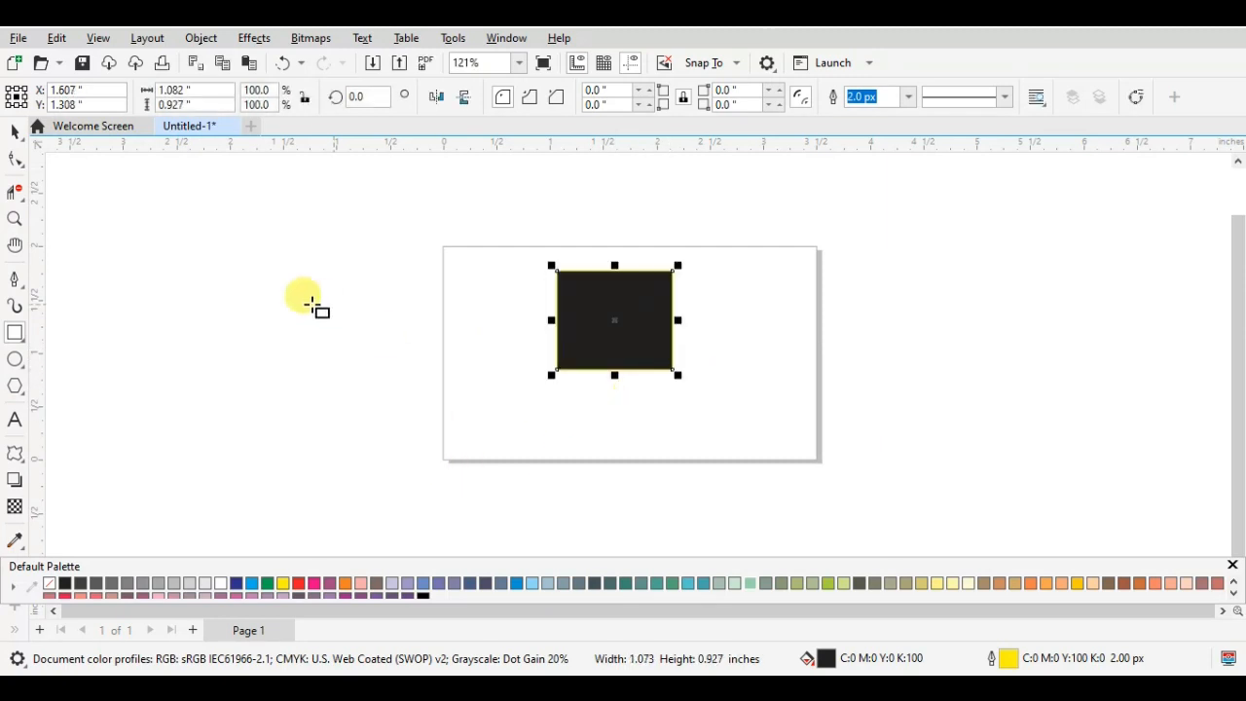
pyautogui.click(298, 582)
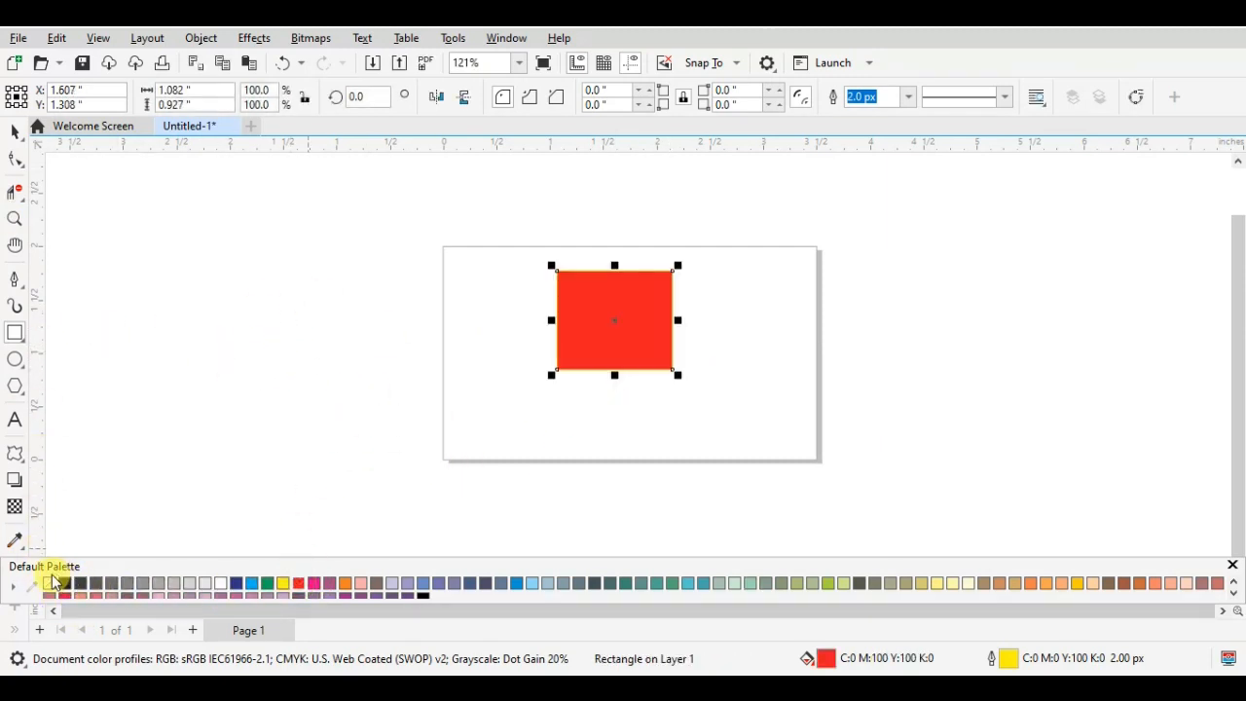
# - Apply a push and pull distortion to the red rectangle from its centre, pulled out to an amplitude of -200
pyautogui.click(12, 458)
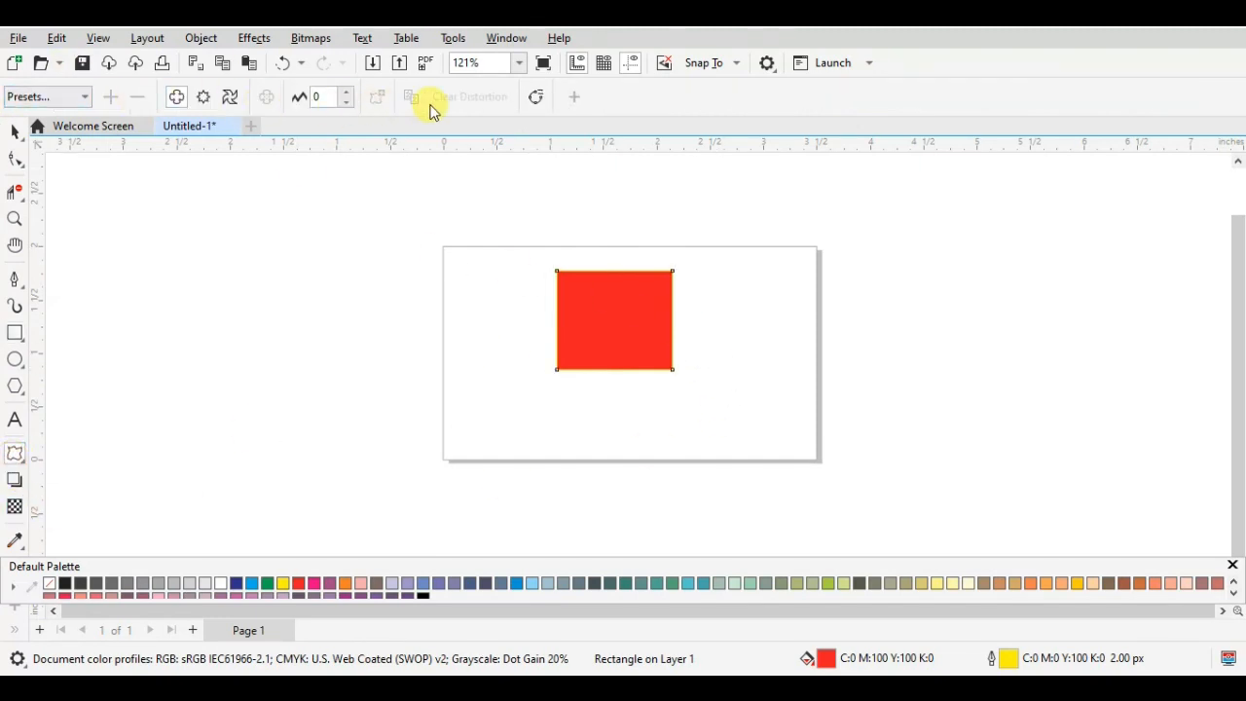
pyautogui.click(60, 96)
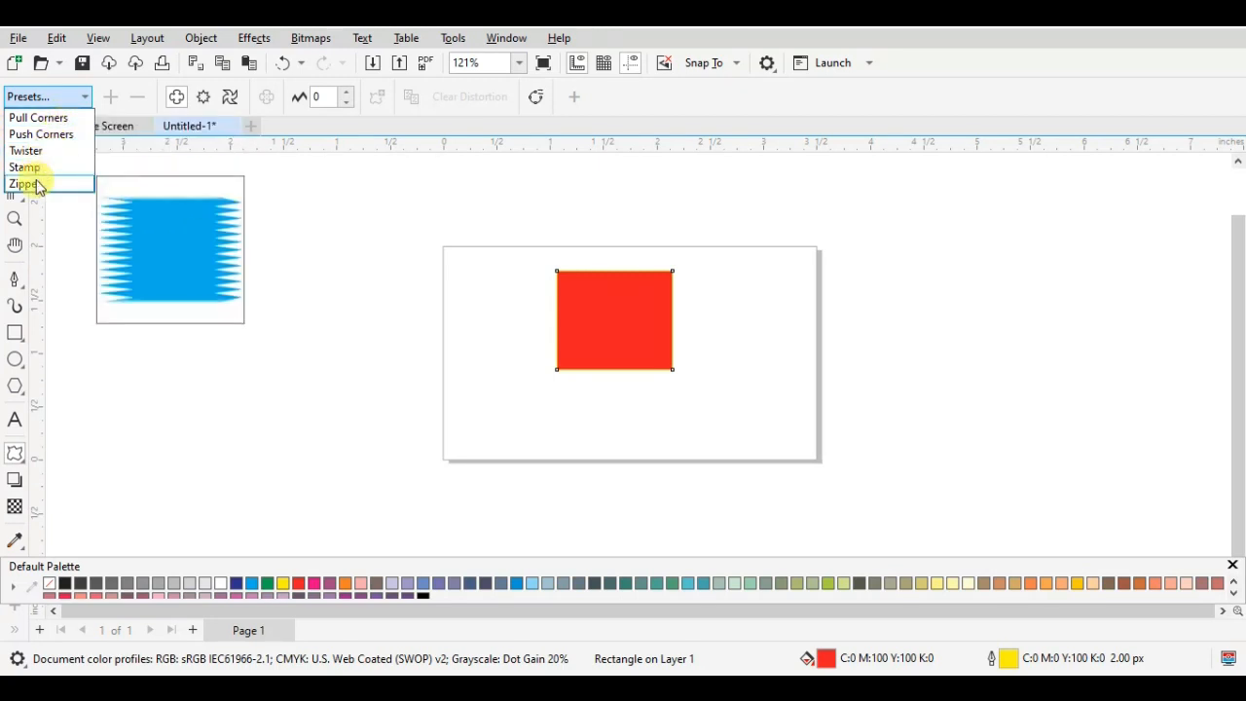
pyautogui.click(78, 97)
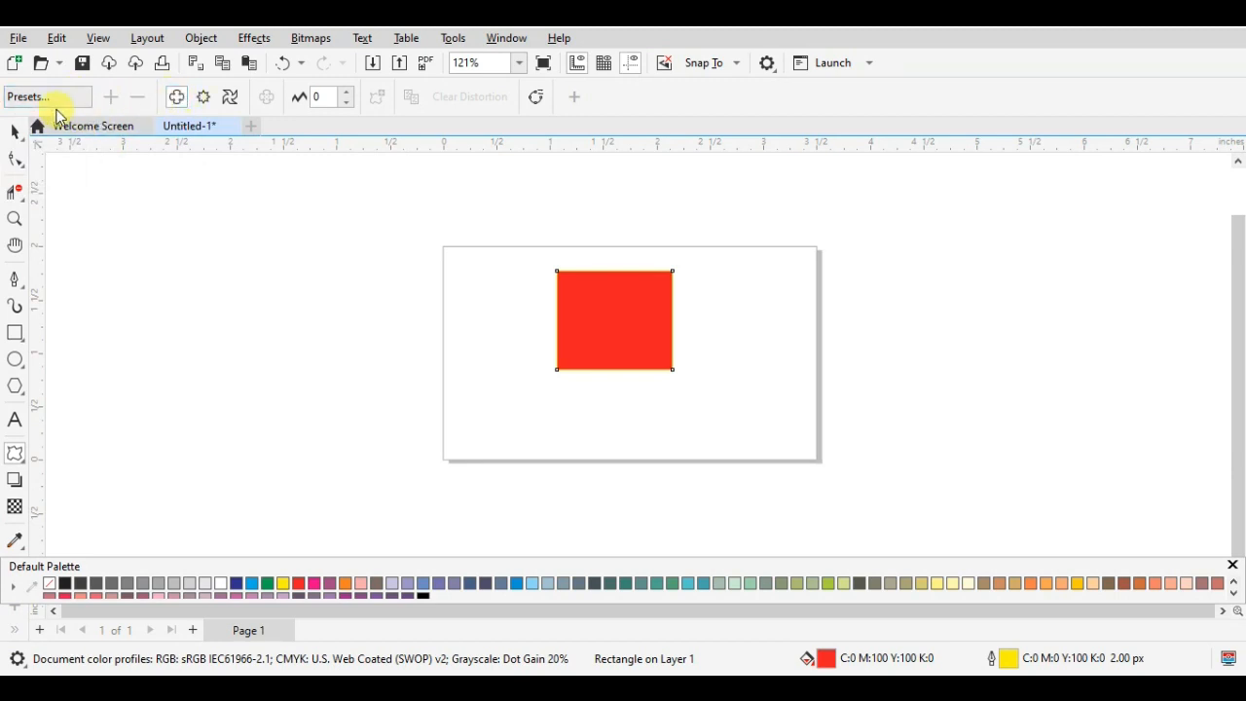
pyautogui.click(50, 100)
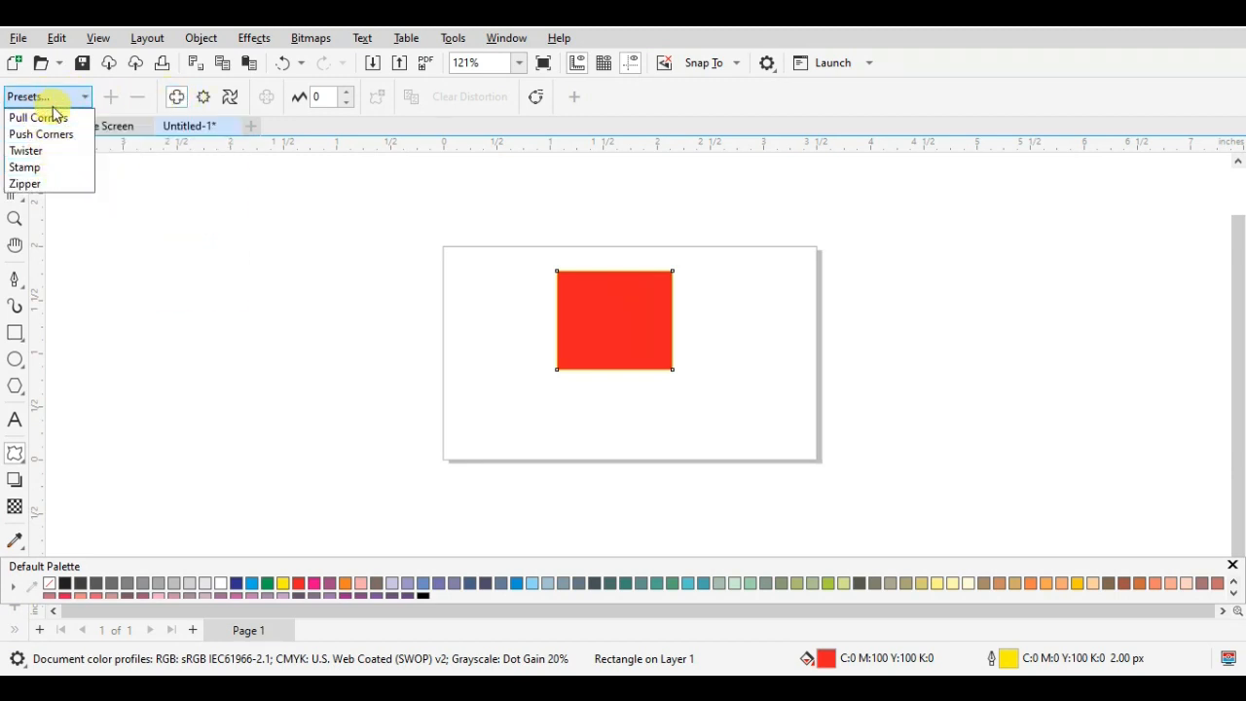
pyautogui.click(84, 96)
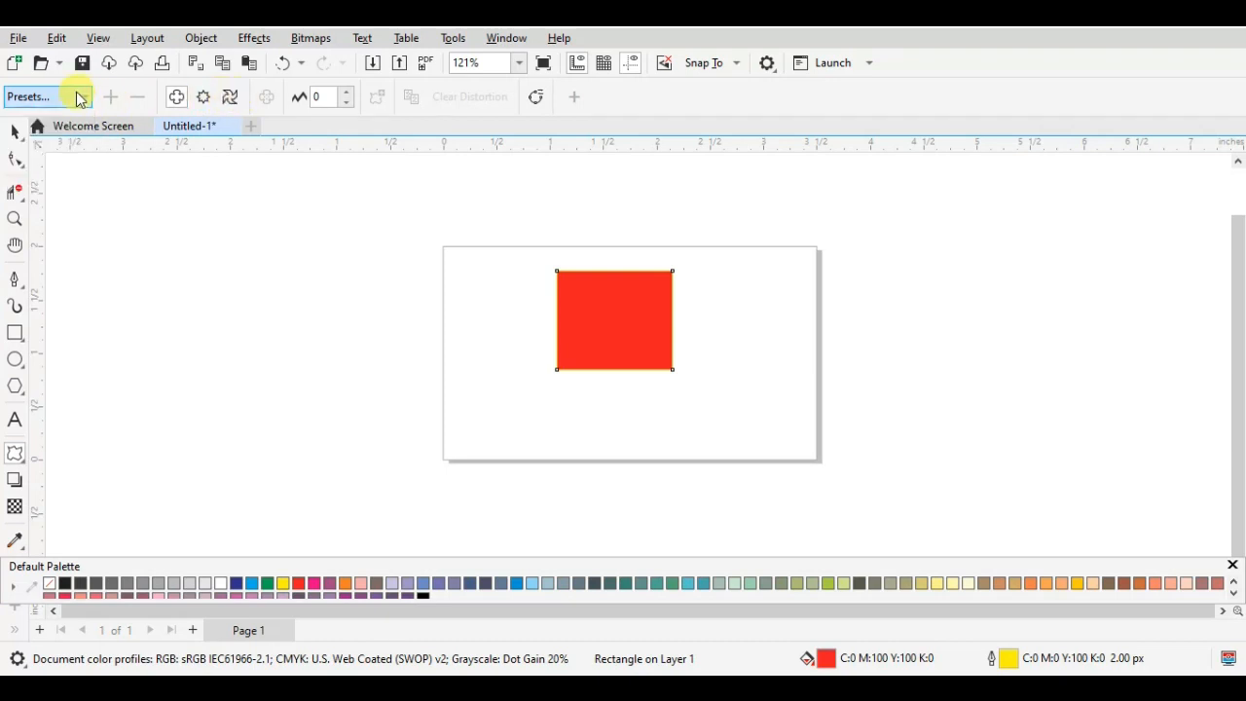
pyautogui.click(178, 97)
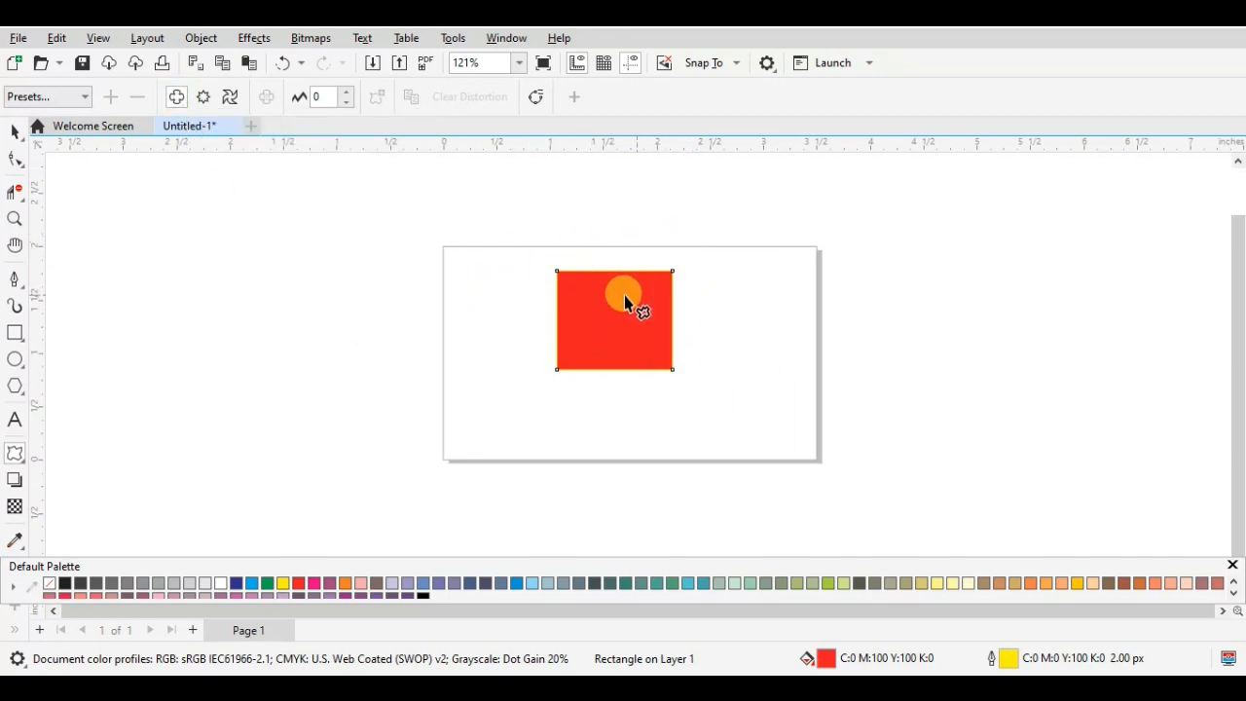
pyautogui.moveTo(605, 306); pyautogui.dragTo(207, 321)
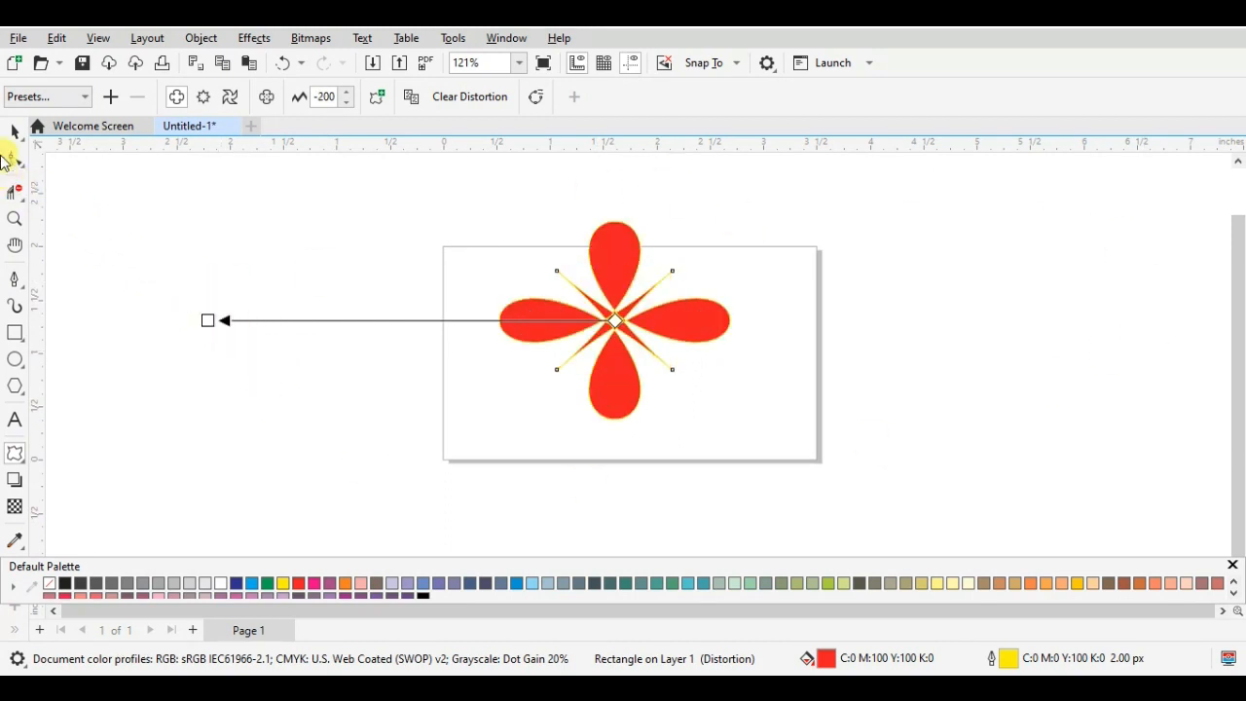
# - Examine the distorted four-petal shape, both selected and deselected
pyautogui.click(13, 129)
pyautogui.click(764, 362)
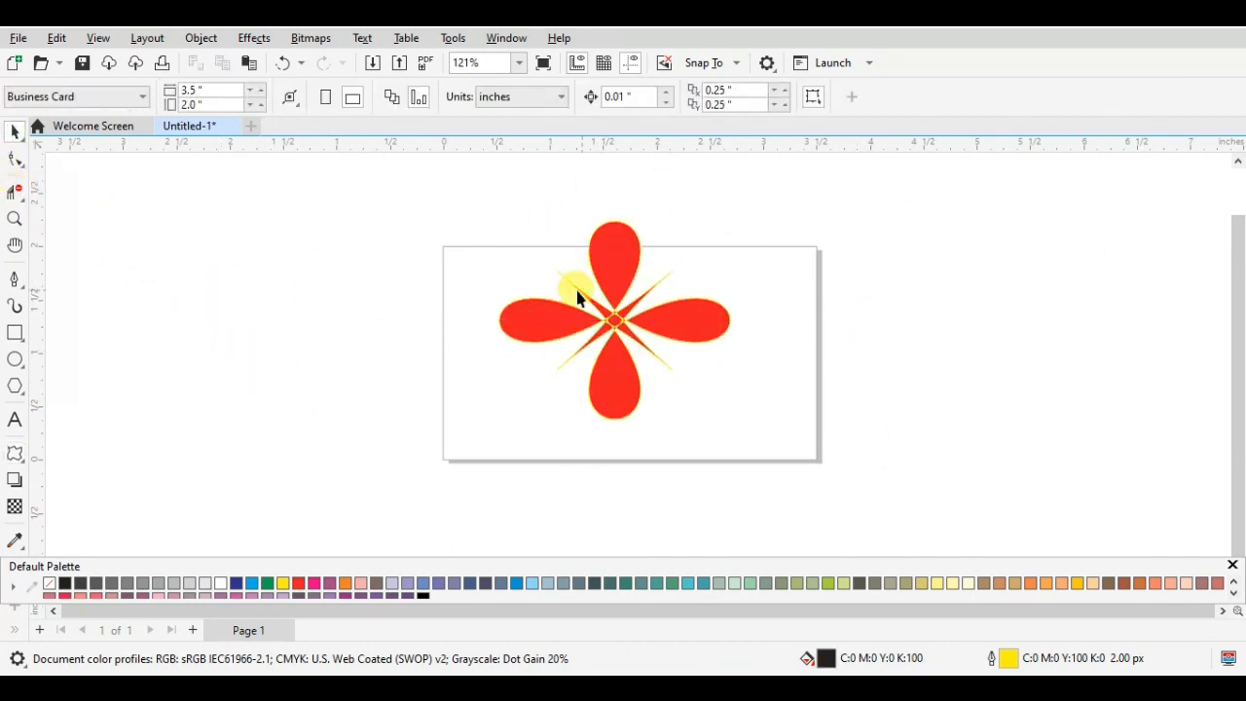
pyautogui.click(619, 263)
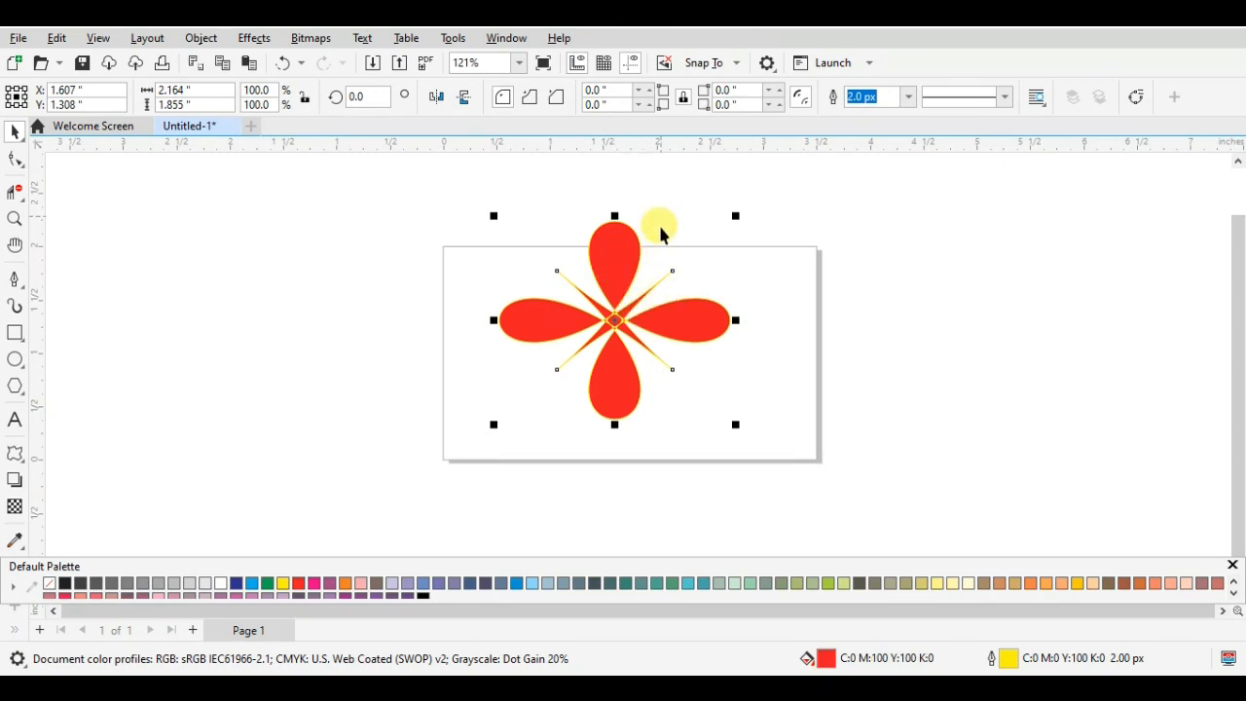
pyautogui.rightClick(607, 320)
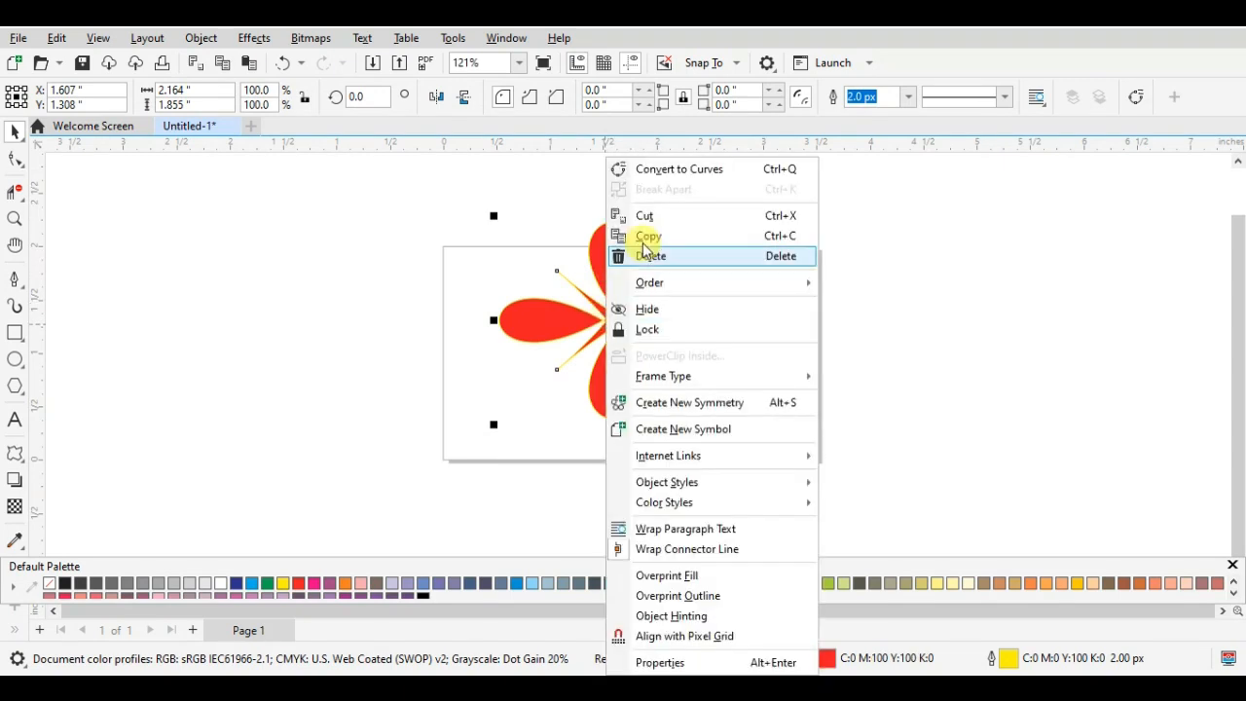
pyautogui.click(576, 329)
pyautogui.click(667, 323)
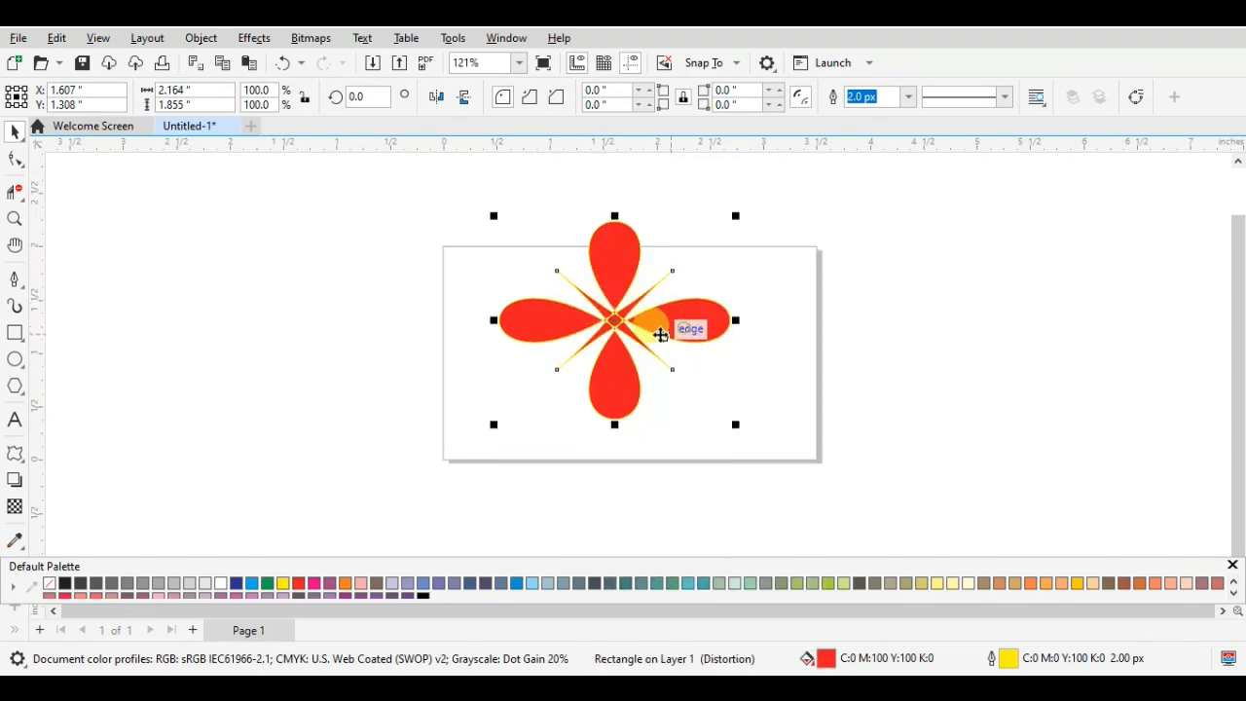
pyautogui.click(606, 289)
pyautogui.click(834, 294)
pyautogui.click(638, 272)
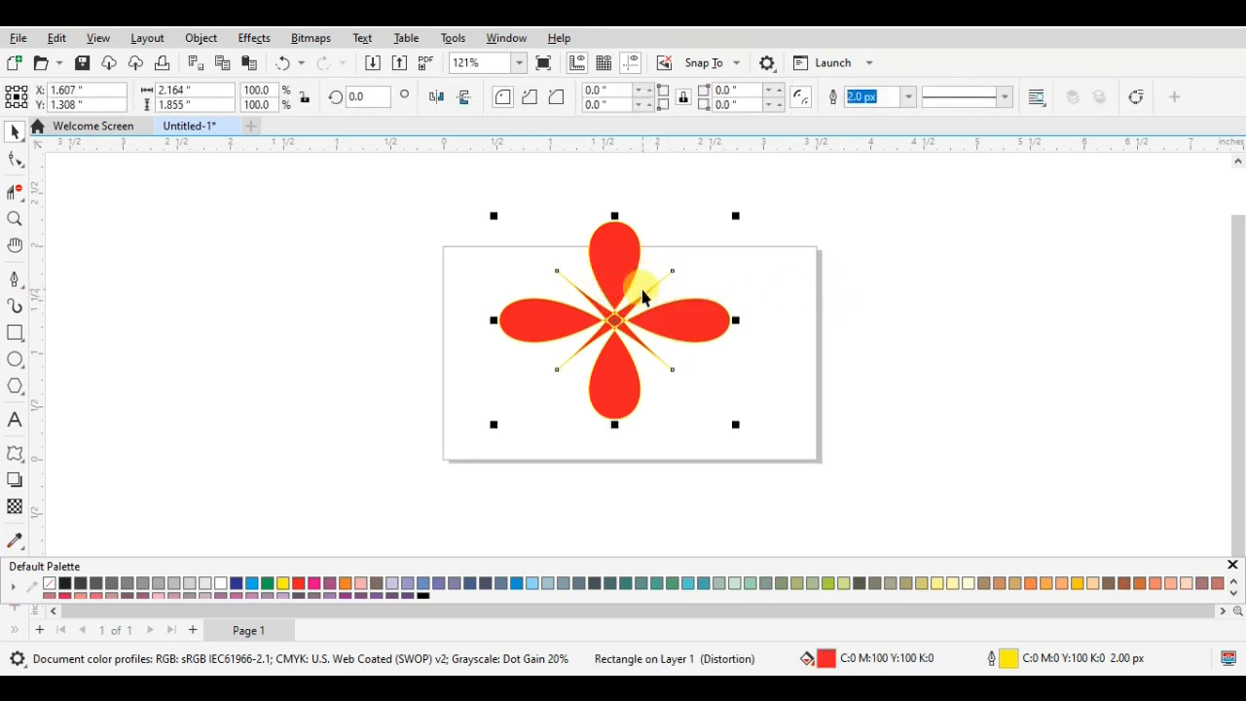
pyautogui.click(583, 329)
pyautogui.click(850, 288)
pyautogui.click(626, 259)
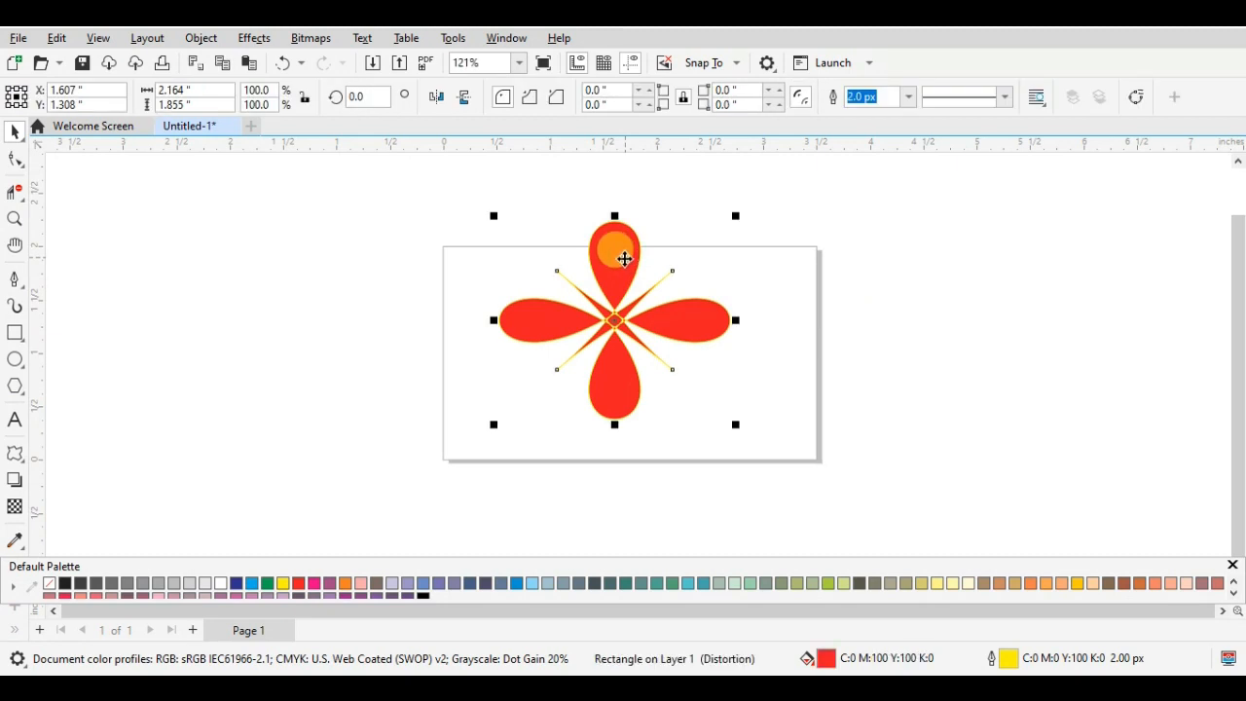
# - Move the distorted four-petal shape down within the page, and shift it back up toward the page's top edge
pyautogui.moveTo(614, 332); pyautogui.dragTo(598, 351)
pyautogui.rightClick(614, 328)
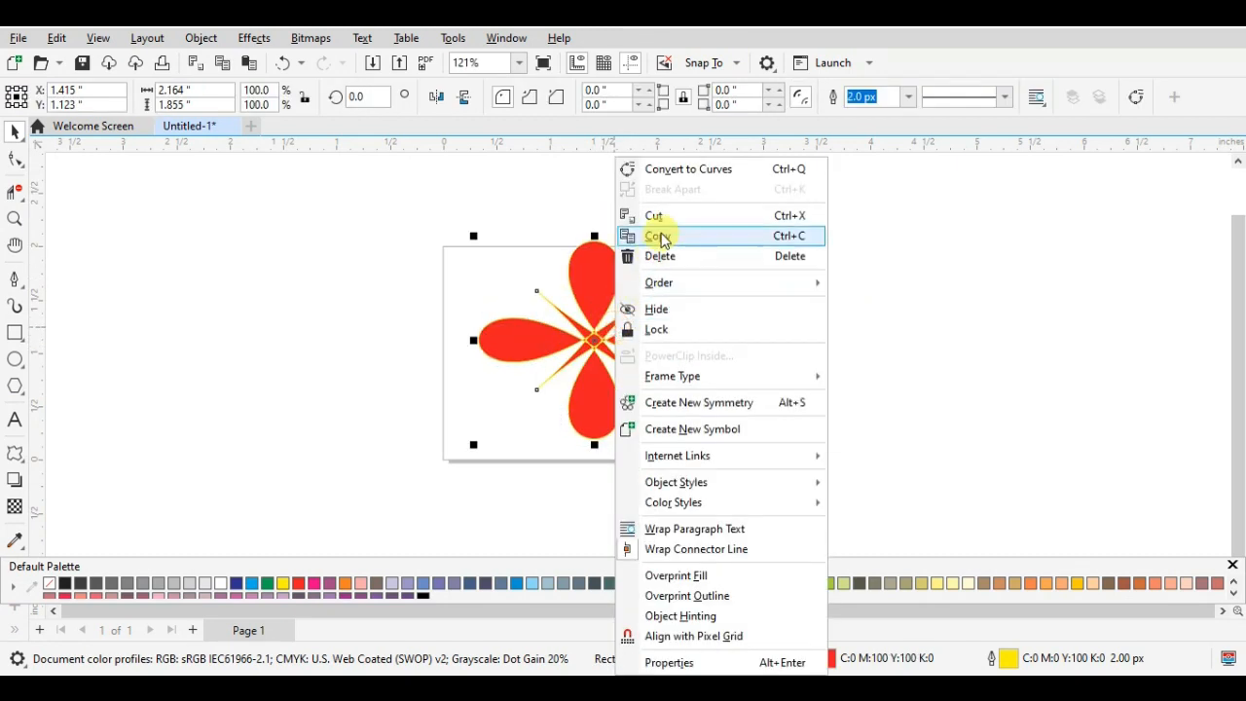
pyautogui.click(596, 338)
pyautogui.click(732, 359)
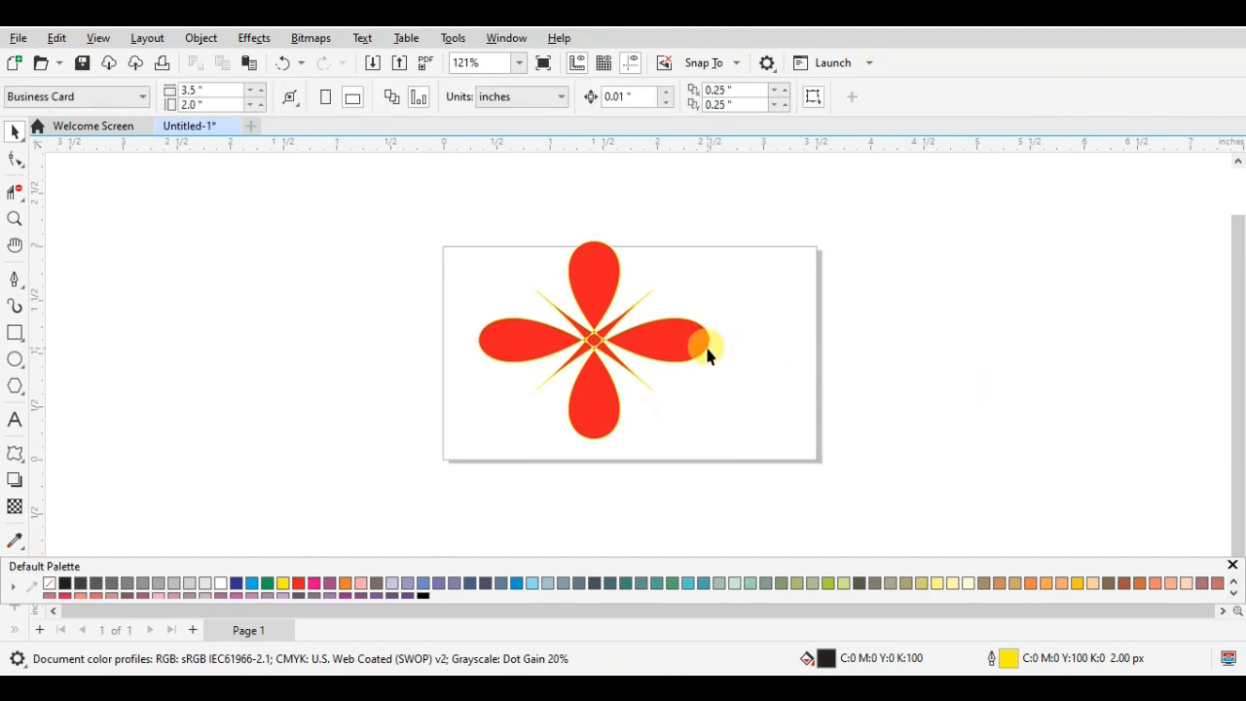
pyautogui.click(707, 356)
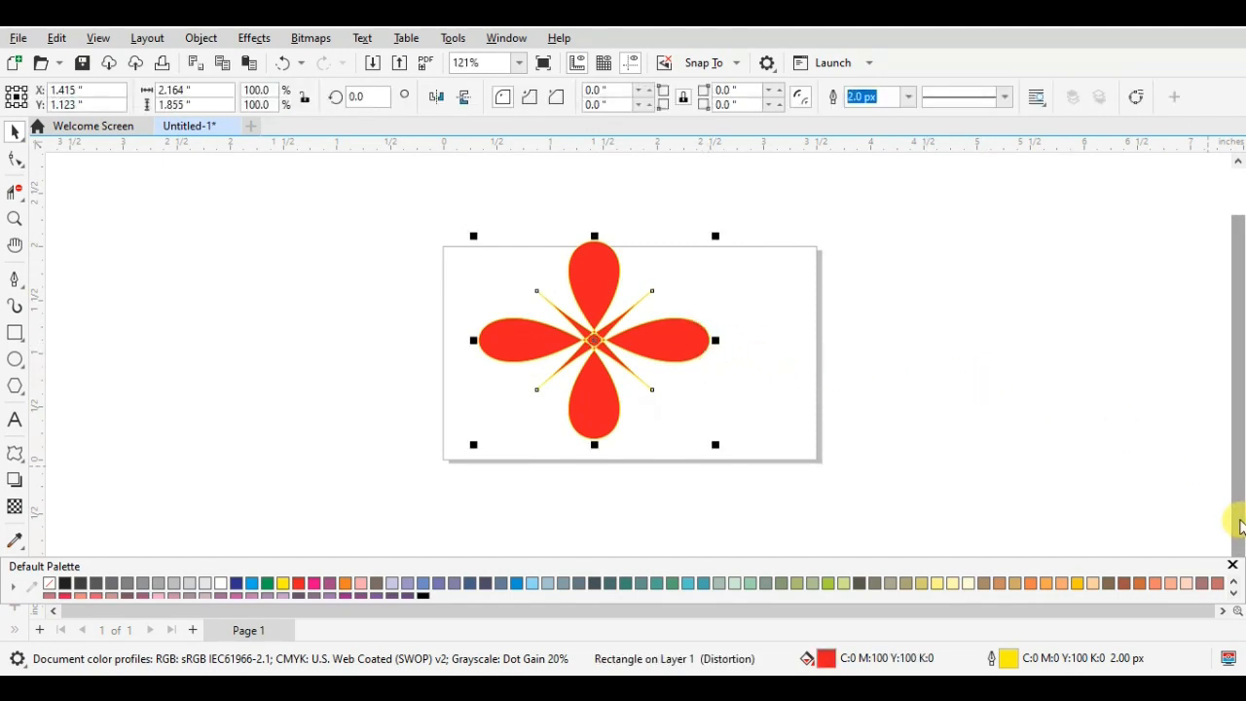
pyautogui.click(908, 265)
pyautogui.click(693, 344)
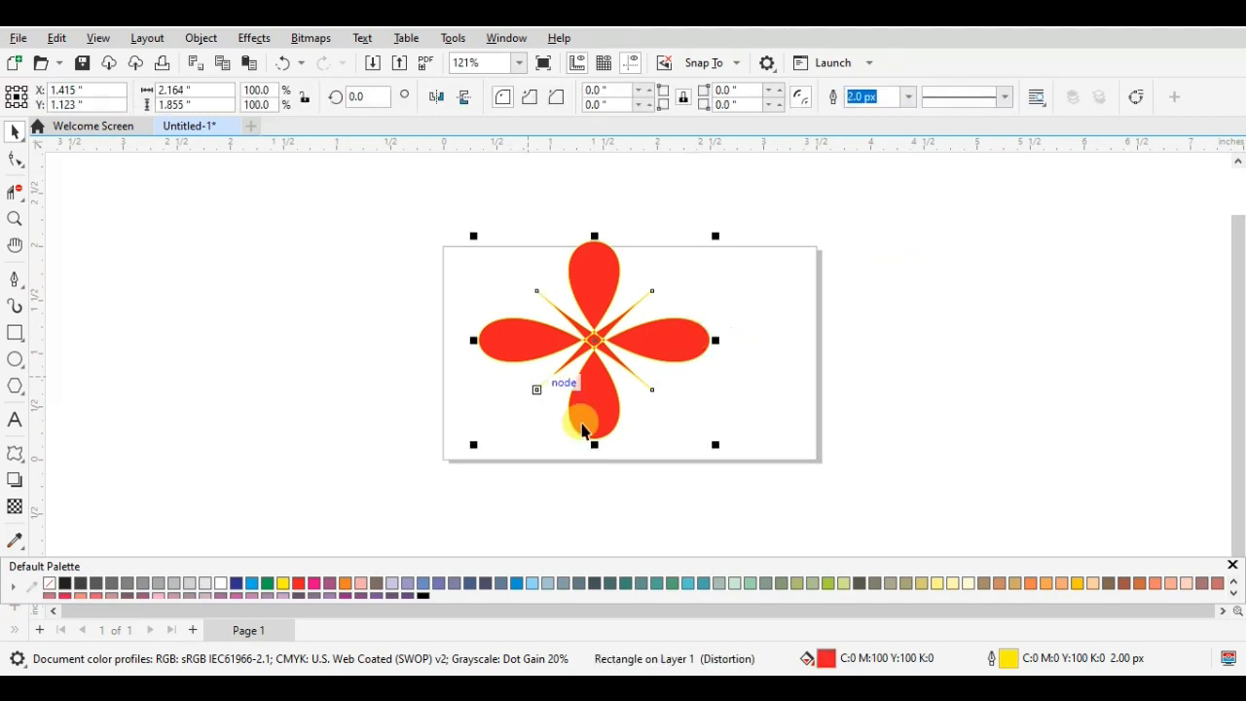
pyautogui.moveTo(589, 350); pyautogui.dragTo(598, 343)
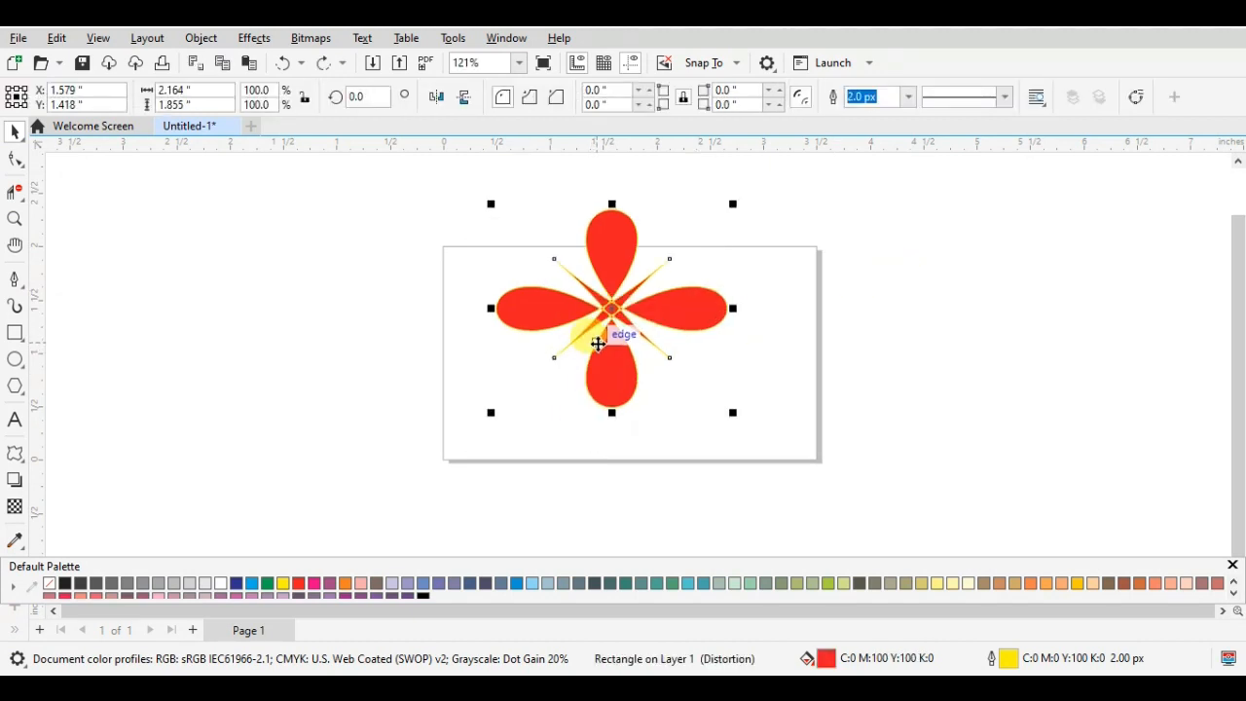
# - Undo the moves and the push and pull distortion of the red rectangle
pyautogui.hotkey('ctrl', 'z')
pyautogui.hotkey('ctrl', 'z')
pyautogui.hotkey('ctrl', 'z')
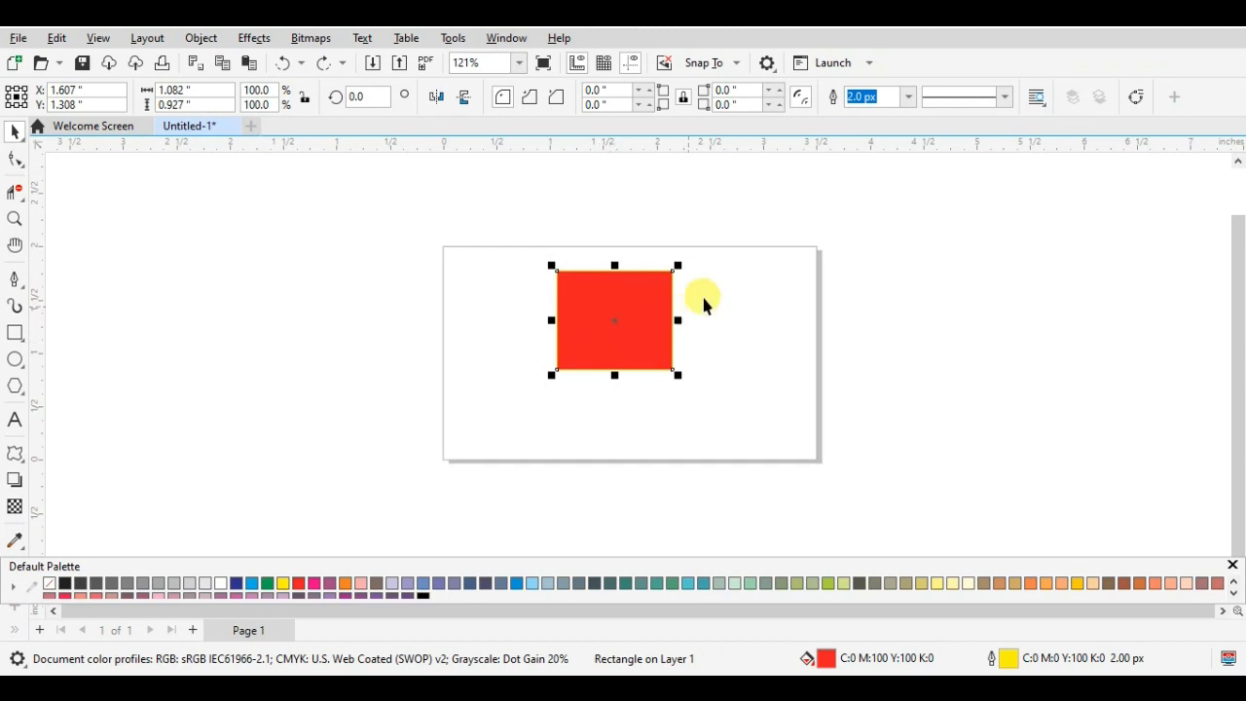
# - Distort the red rectangle with push and pull from its upper-right corner at an amplitude of -100, and deselect it
pyautogui.click(625, 320)
pyautogui.click(622, 316)
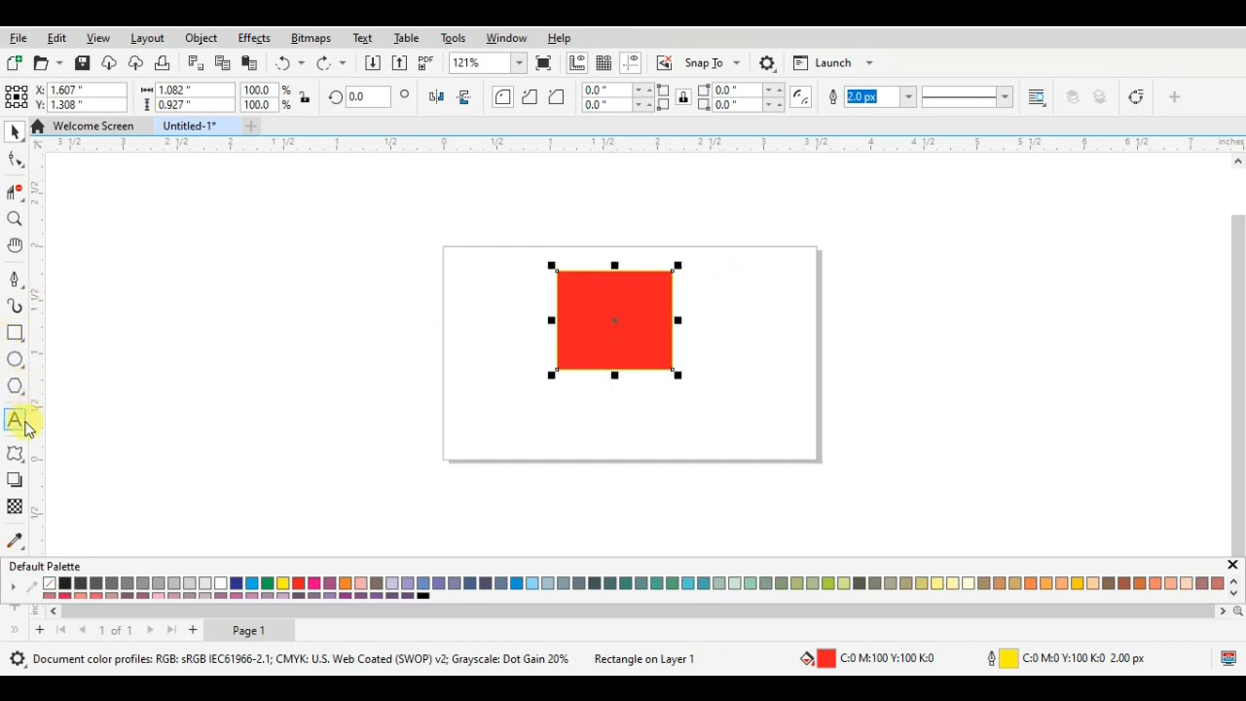
pyautogui.click(14, 452)
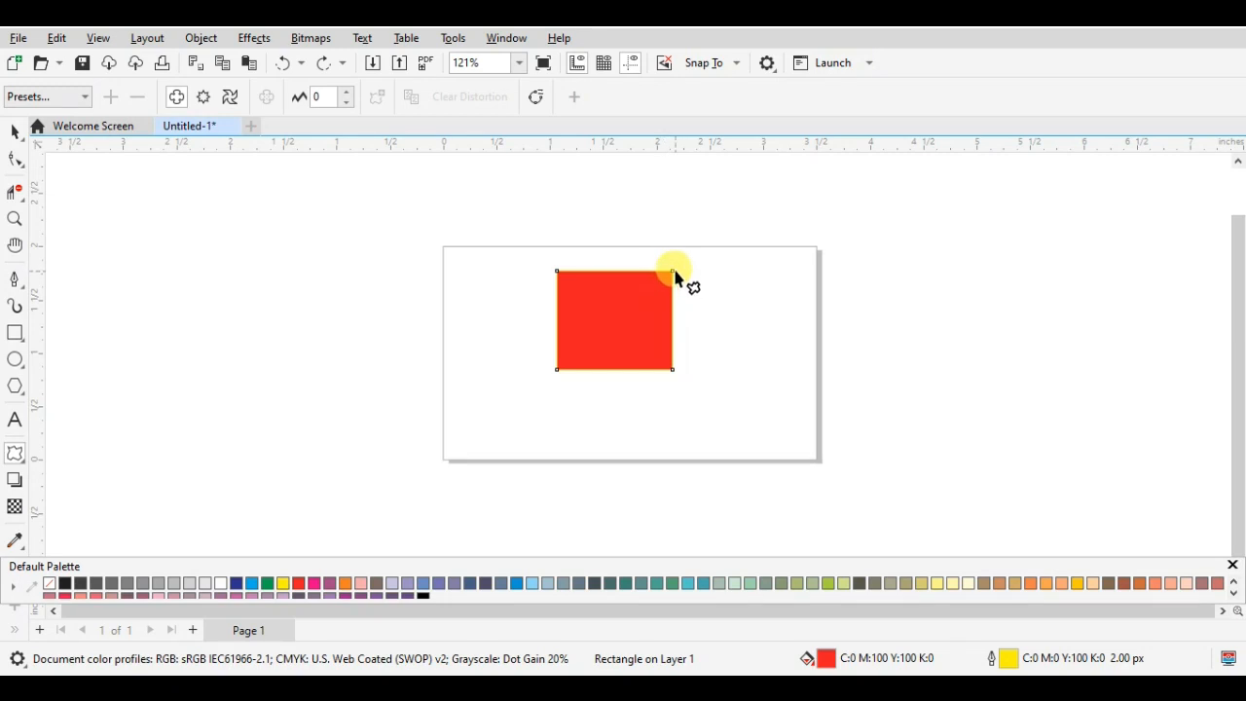
pyautogui.moveTo(674, 277); pyautogui.dragTo(505, 418)
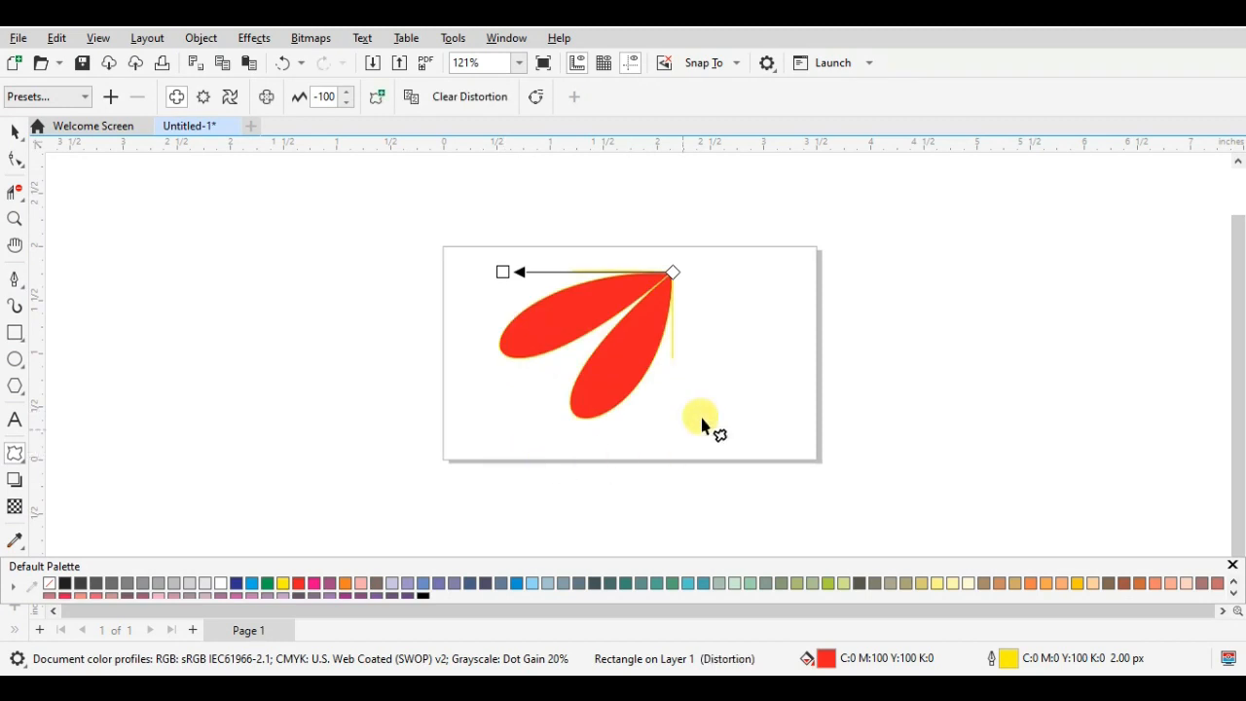
pyautogui.click(14, 130)
pyautogui.click(651, 301)
pyautogui.click(771, 333)
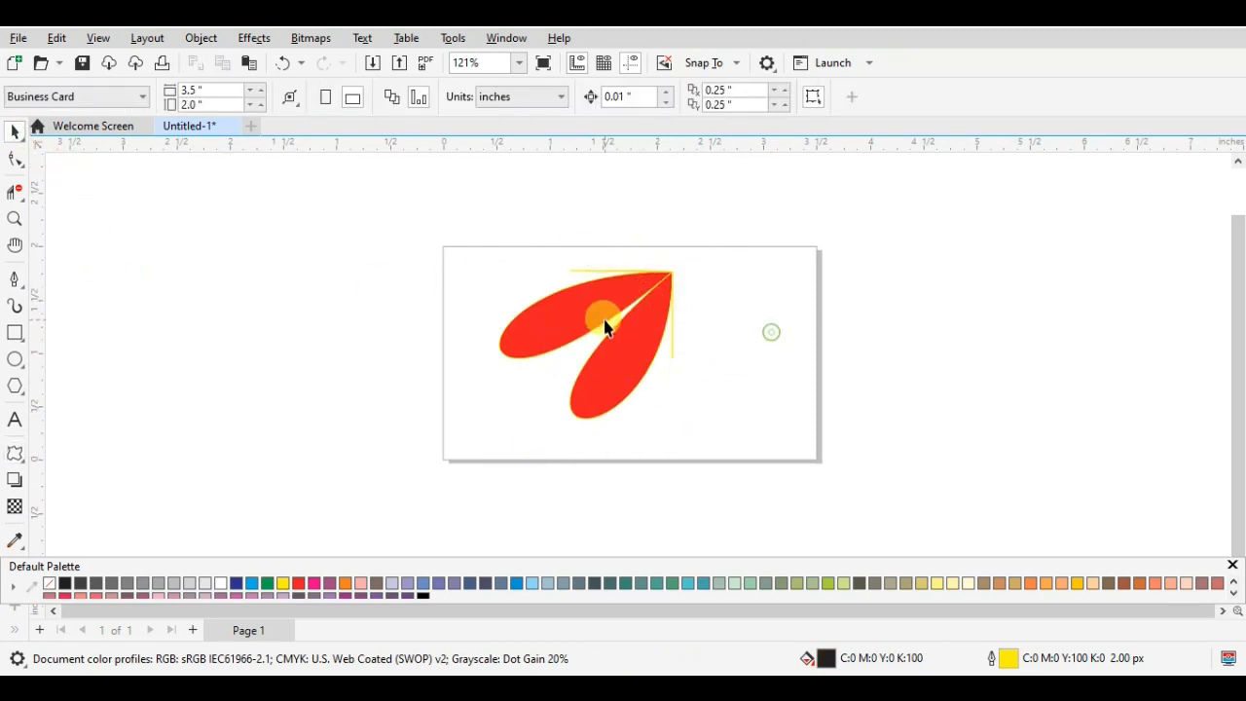
# - Undo the rectangle's -100 distortion and apply a push and pull distortion at amplitude 81 from its upper-right corner, leaving it deselected
pyautogui.click(599, 311)
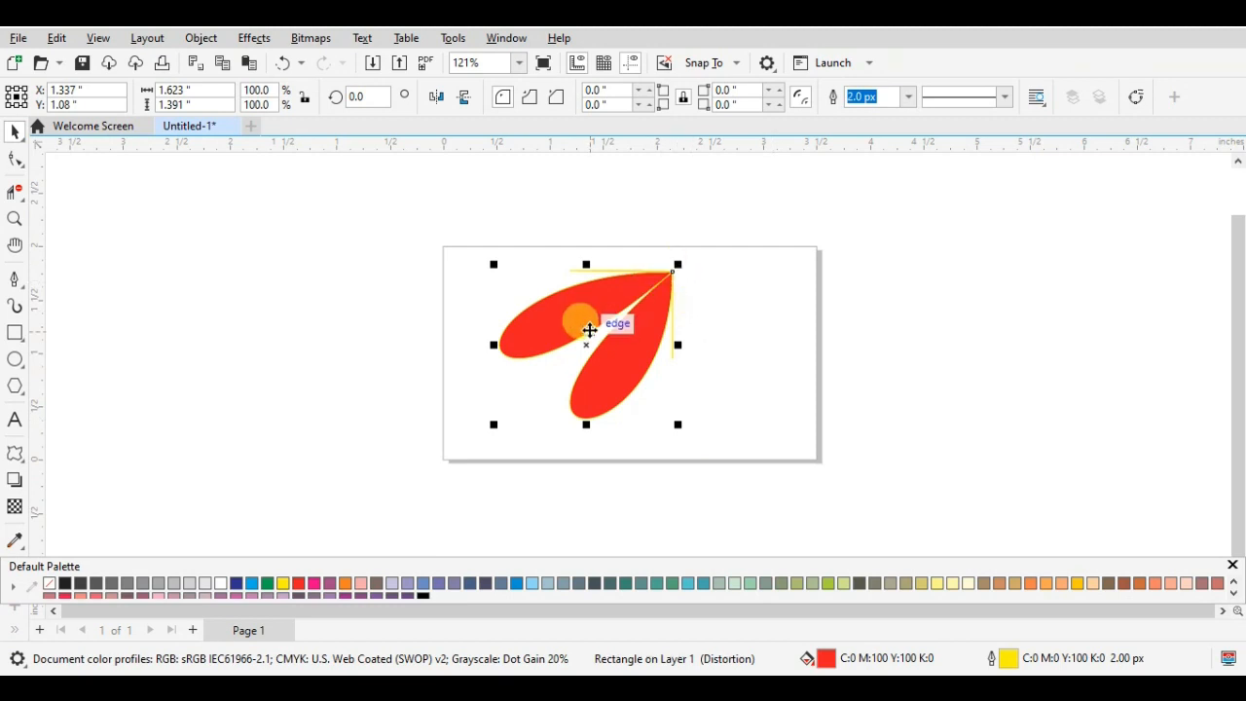
pyautogui.hotkey('ctrl', 'z')
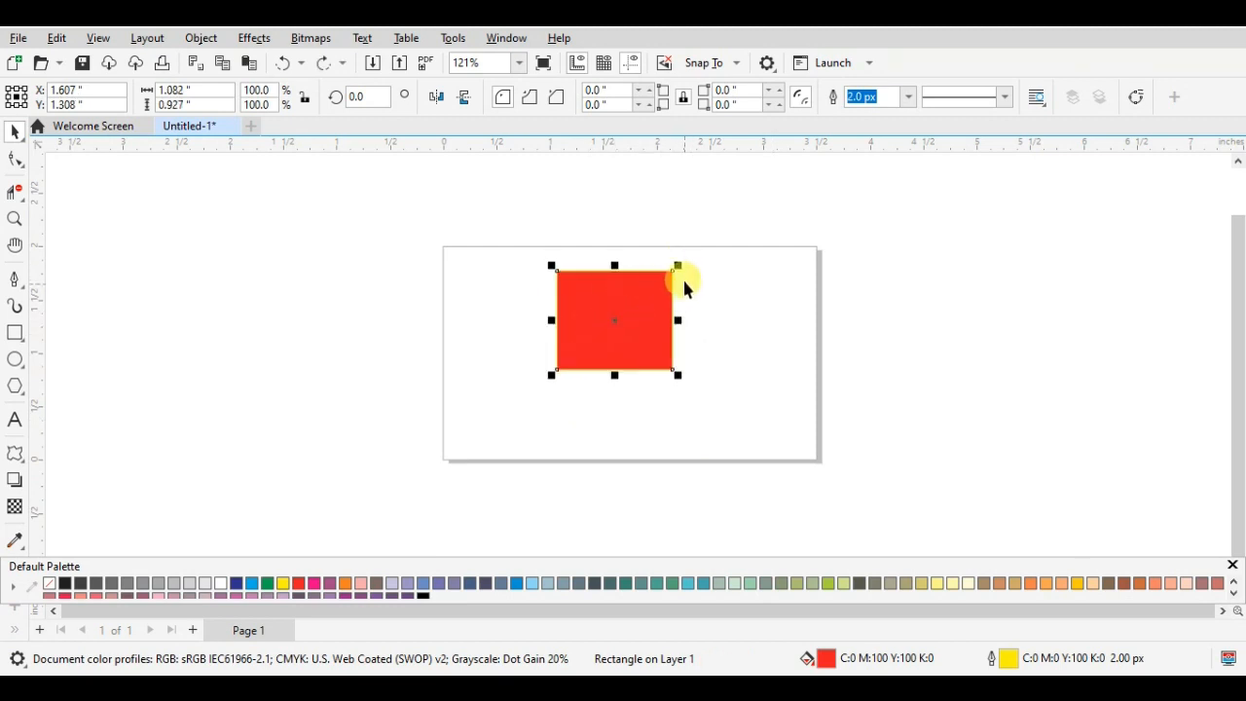
pyautogui.click(24, 457)
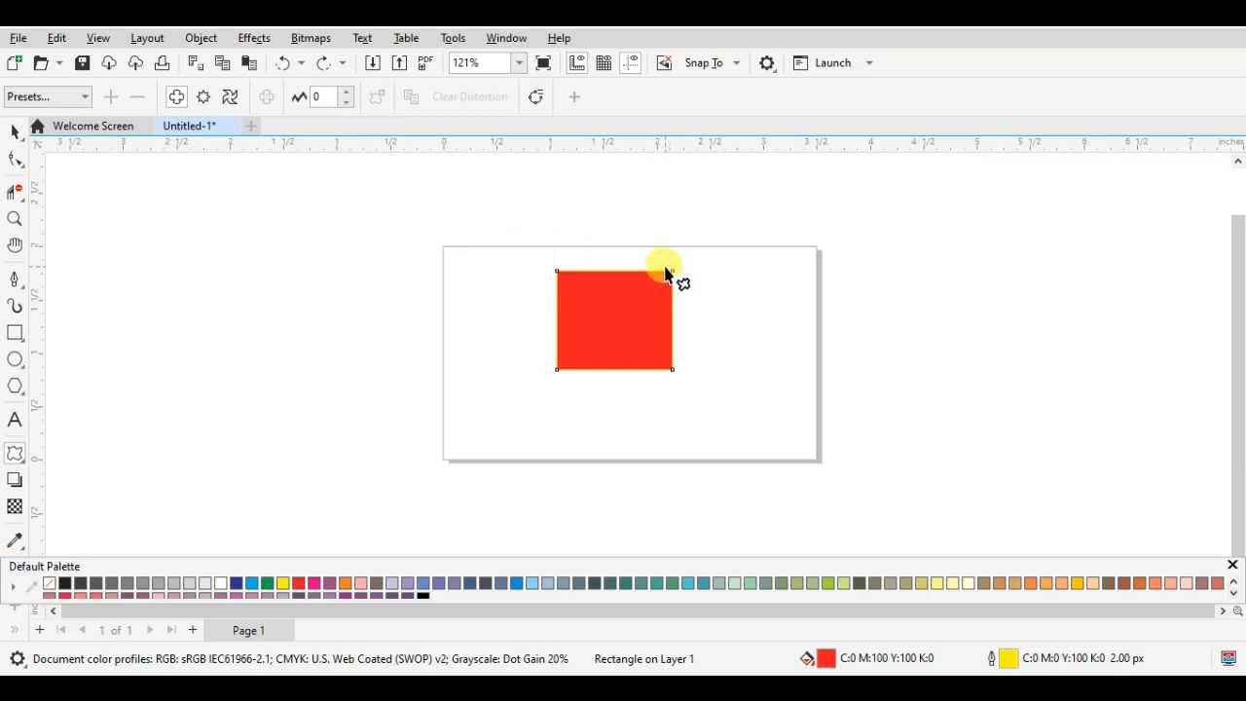
pyautogui.moveTo(674, 279); pyautogui.dragTo(813, 444)
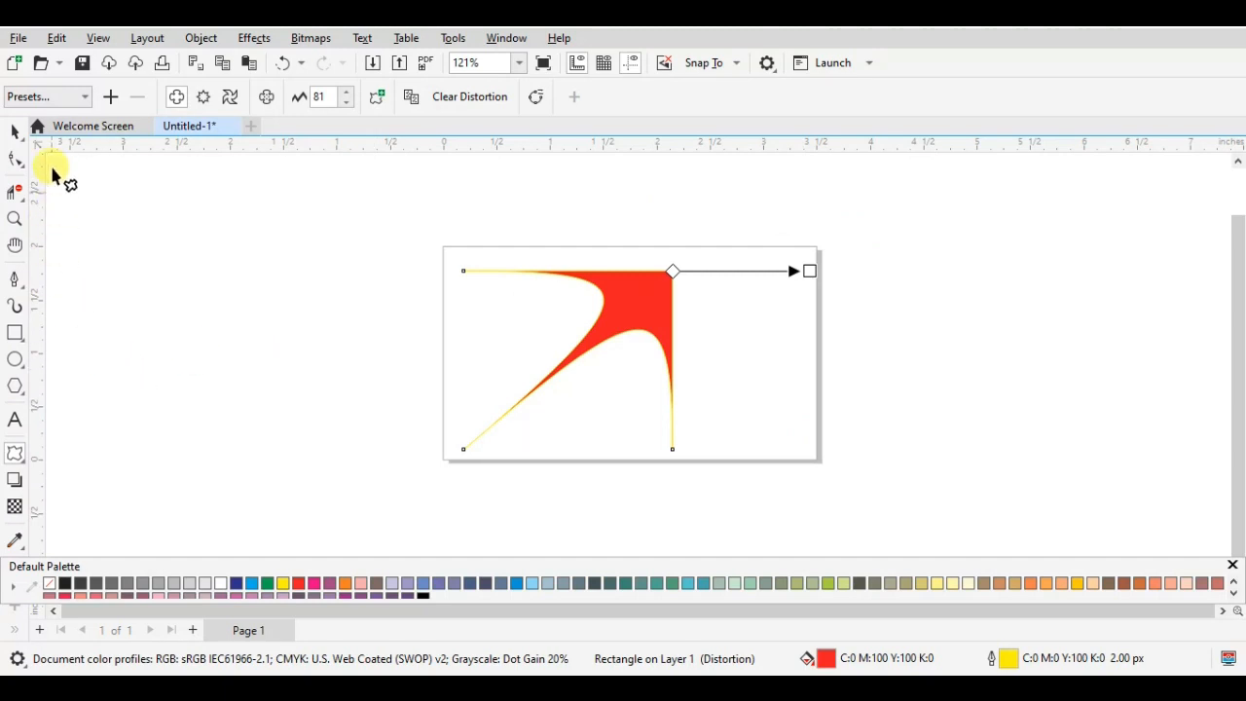
pyautogui.click(17, 131)
pyautogui.click(746, 304)
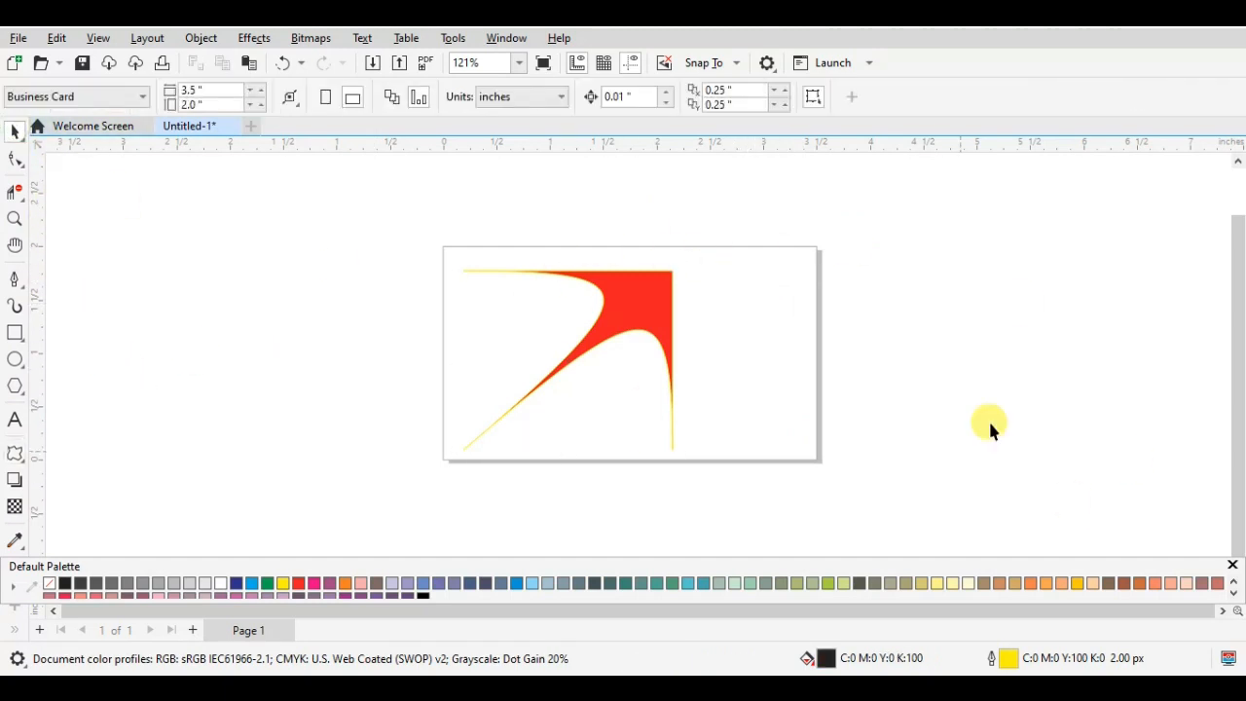
# - Undo the push and pull distortion of the red rectangle and switch the Distort tool to zipper distortion
pyautogui.click(661, 290)
pyautogui.hotkey('ctrl', 'z')
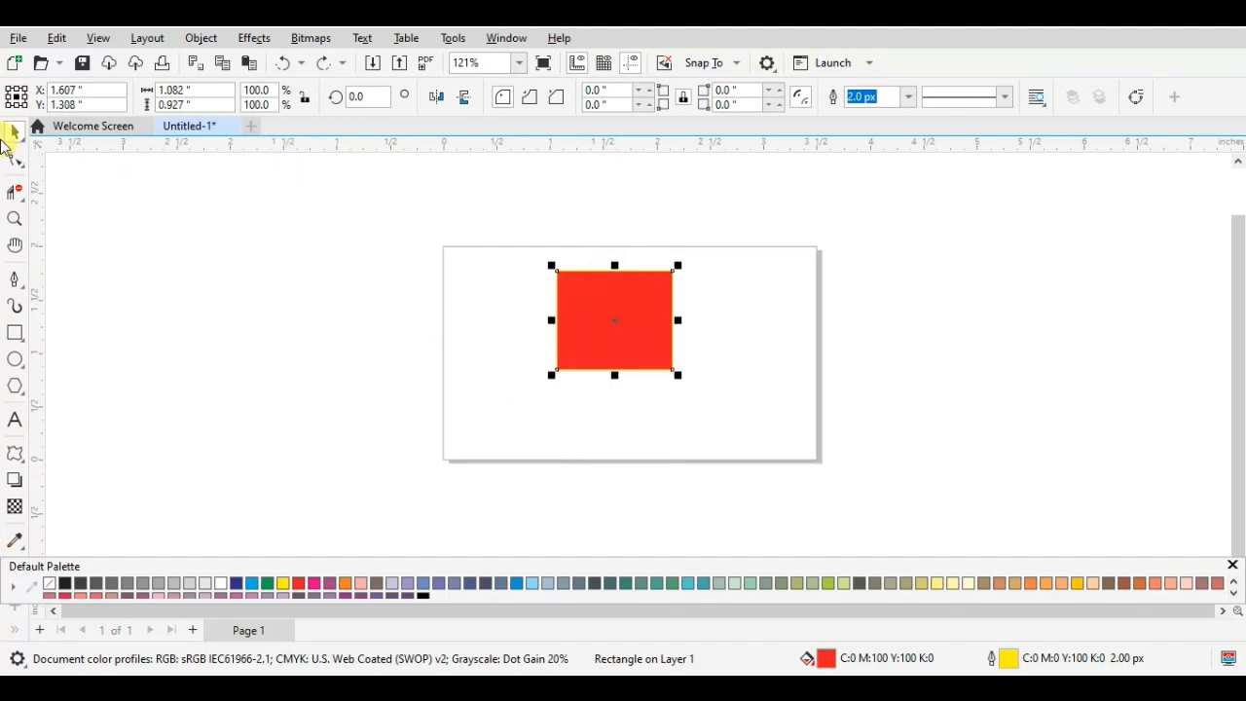
pyautogui.click(15, 456)
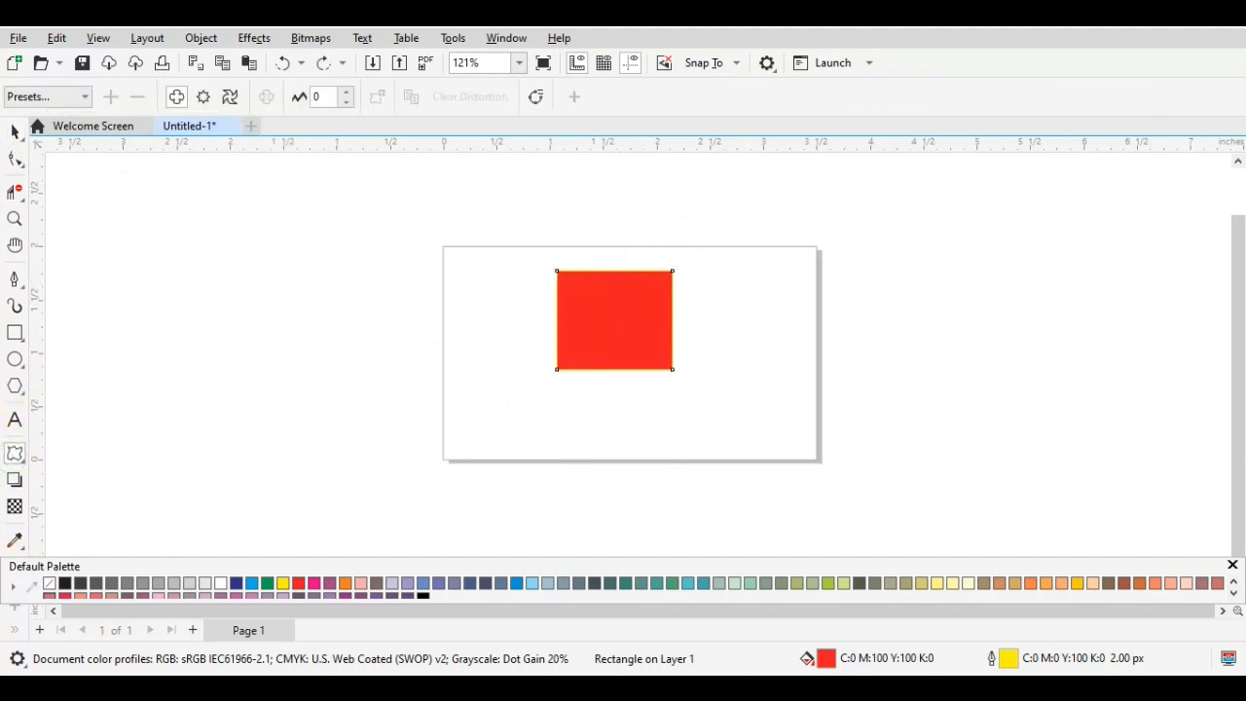
pyautogui.click(204, 98)
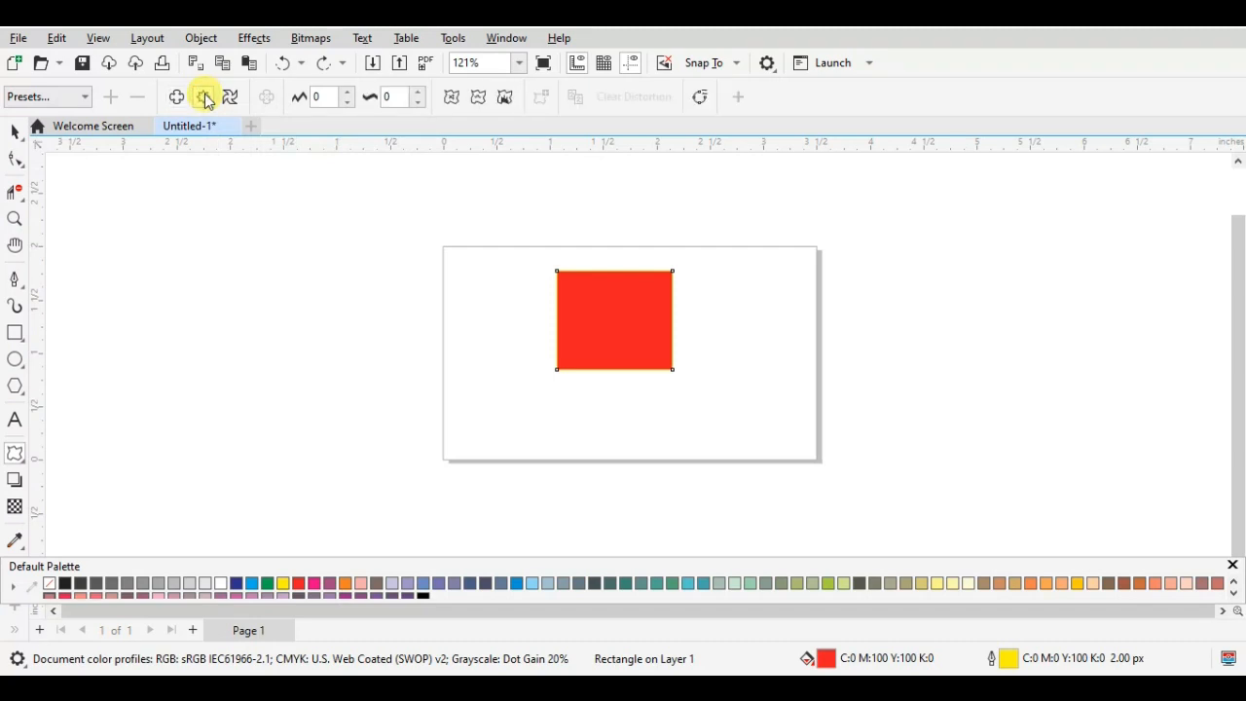
# - Try zipper distortions with frequency 5 from near the rectangle's upper-right corner, at amplitude 66 and again at 100, undoing each one
pyautogui.moveTo(653, 280); pyautogui.dragTo(755, 480)
pyautogui.click(965, 367)
pyautogui.click(612, 319)
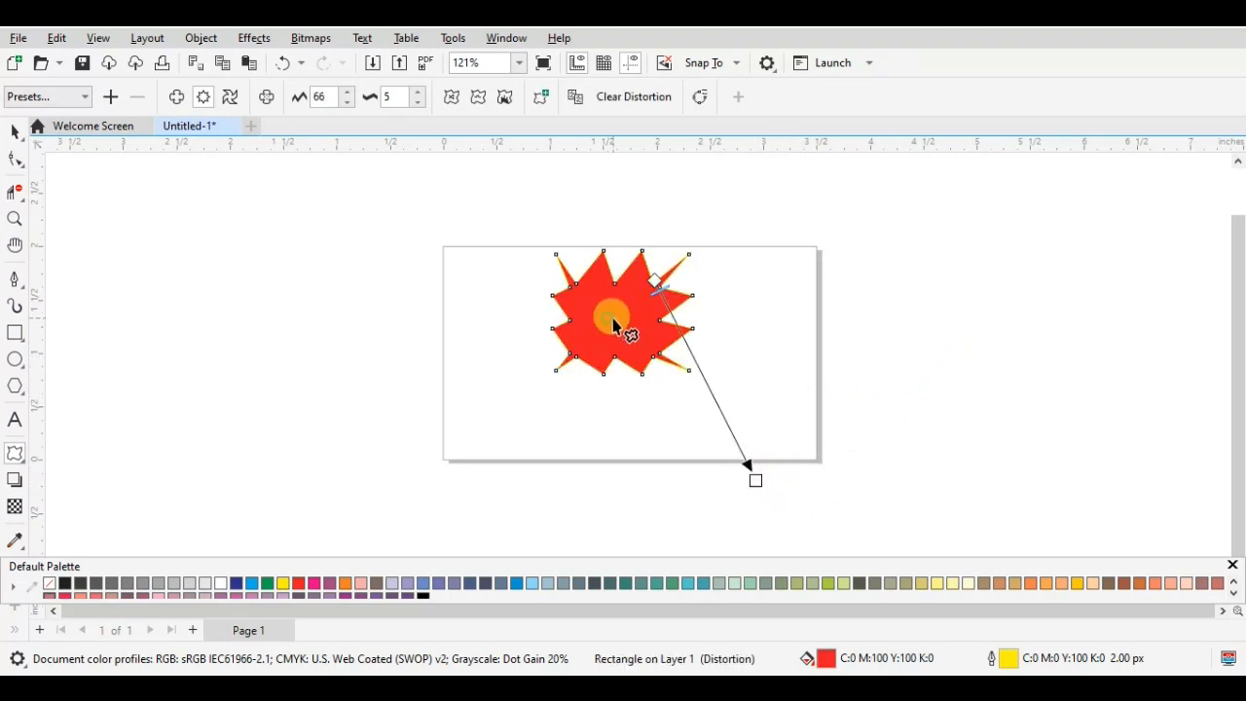
pyautogui.hotkey('ctrl', 'z')
pyautogui.hotkey('ctrl', 'z')
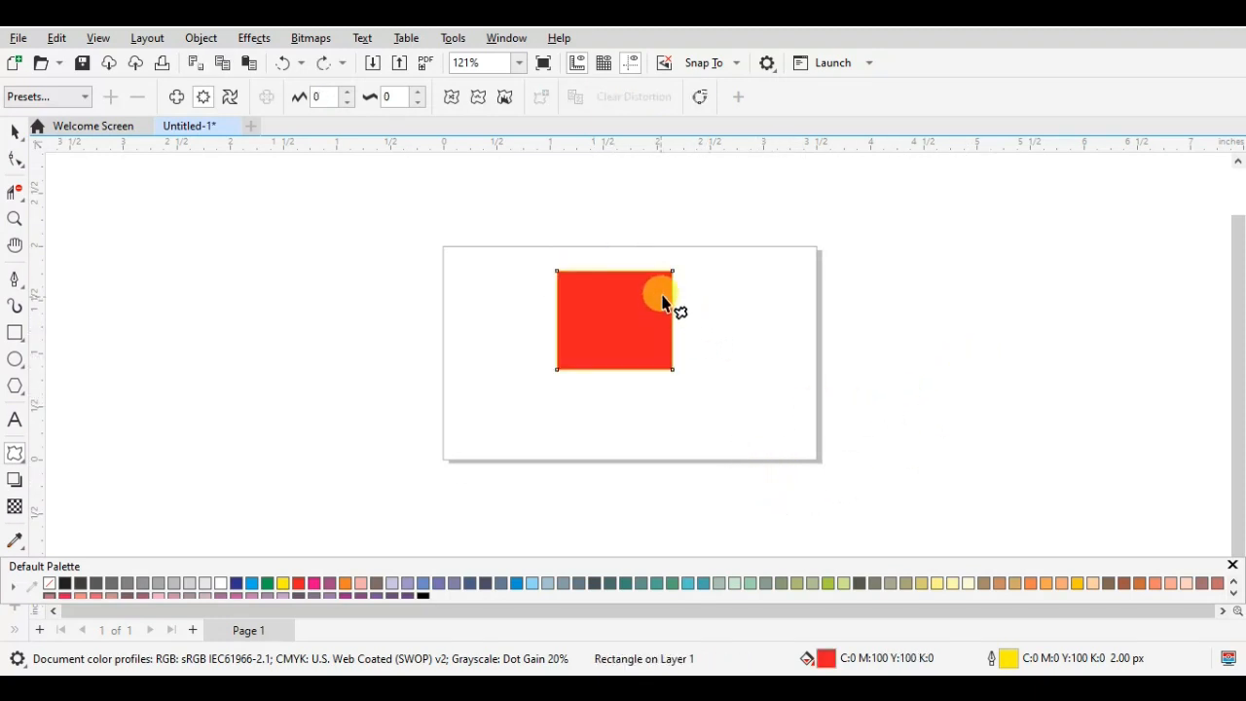
pyautogui.moveTo(672, 278); pyautogui.dragTo(345, 493)
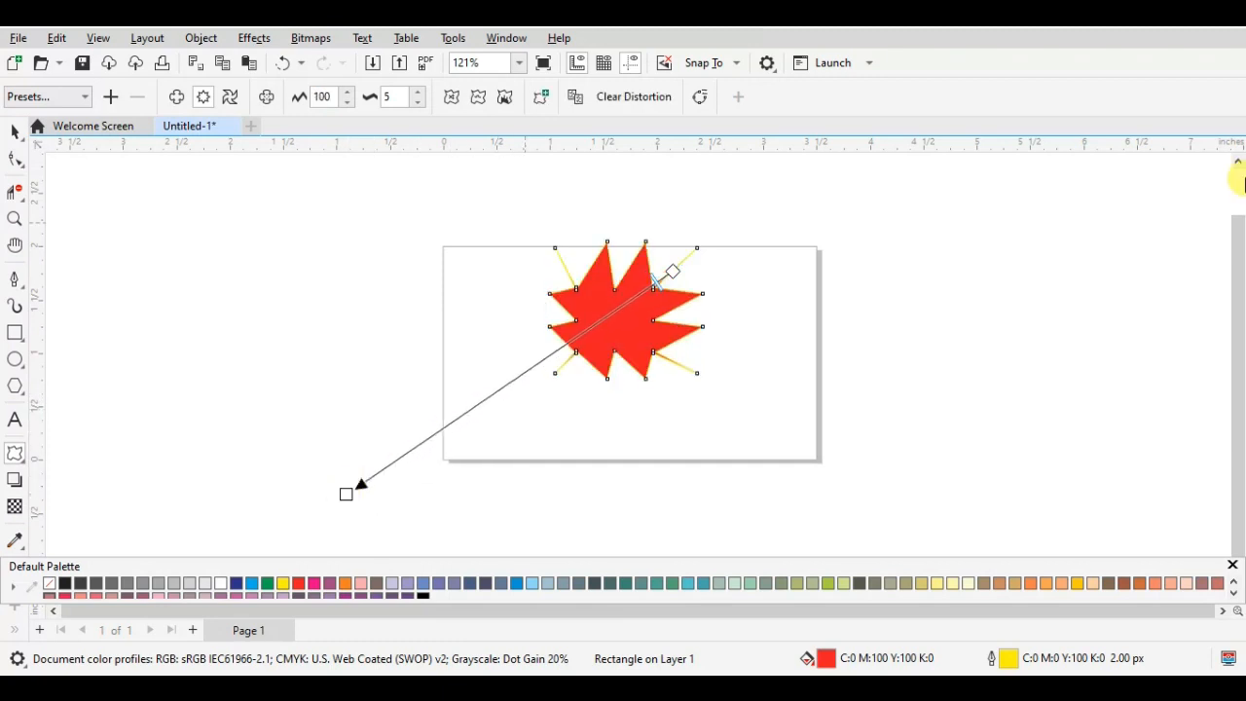
pyautogui.hotkey('ctrl', 'z')
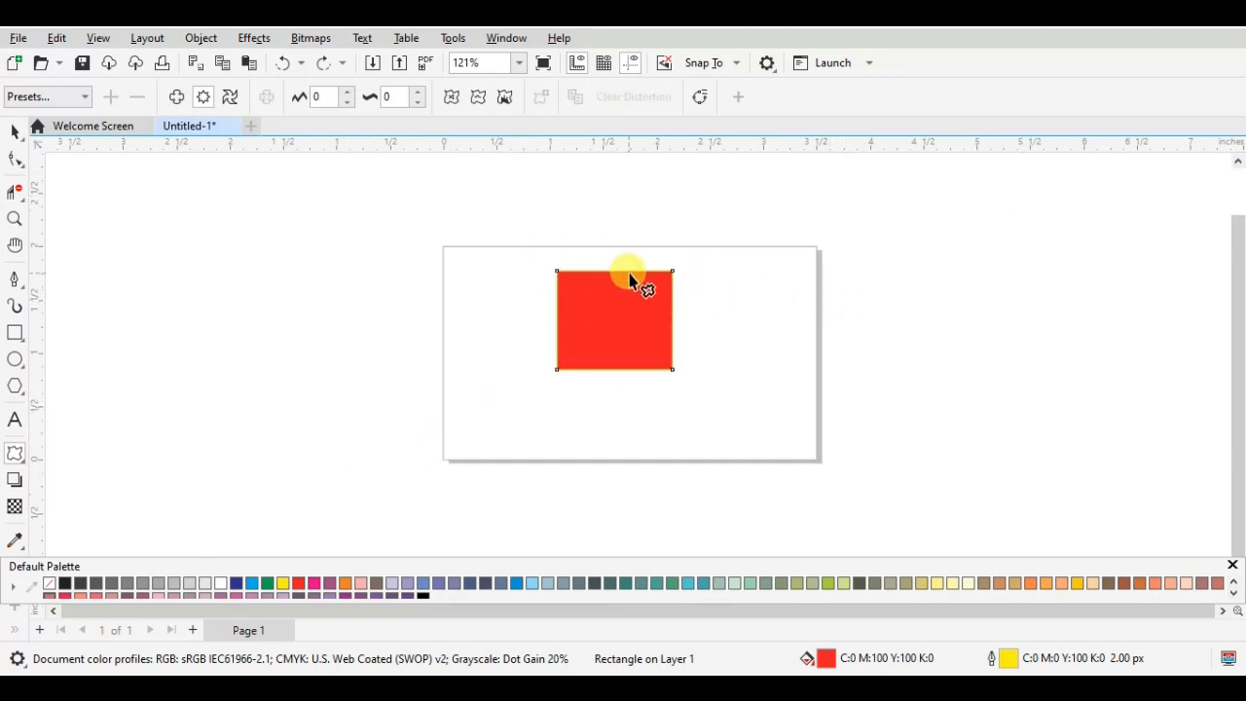
# - Apply layered zipper distortions to the red rectangle, the last from its upper-right corner, and set the amplitude to 96
pyautogui.moveTo(589, 312); pyautogui.dragTo(662, 295)
pyautogui.click(678, 271)
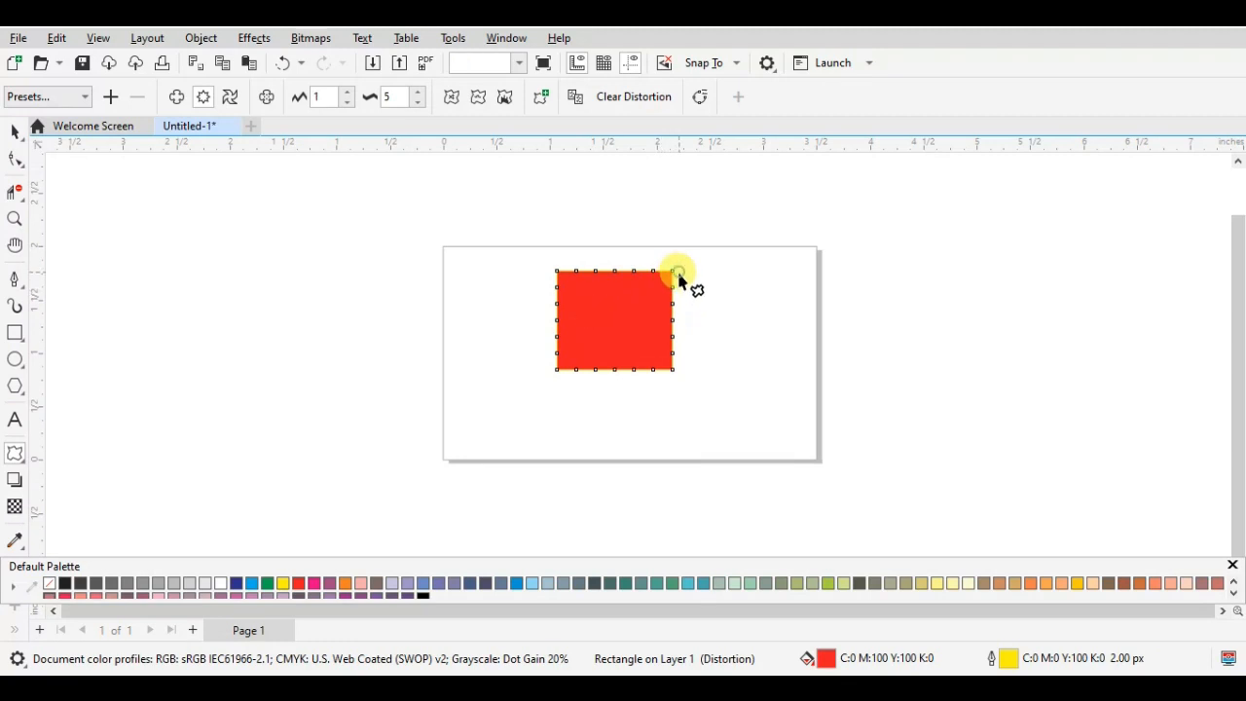
pyautogui.click(646, 292)
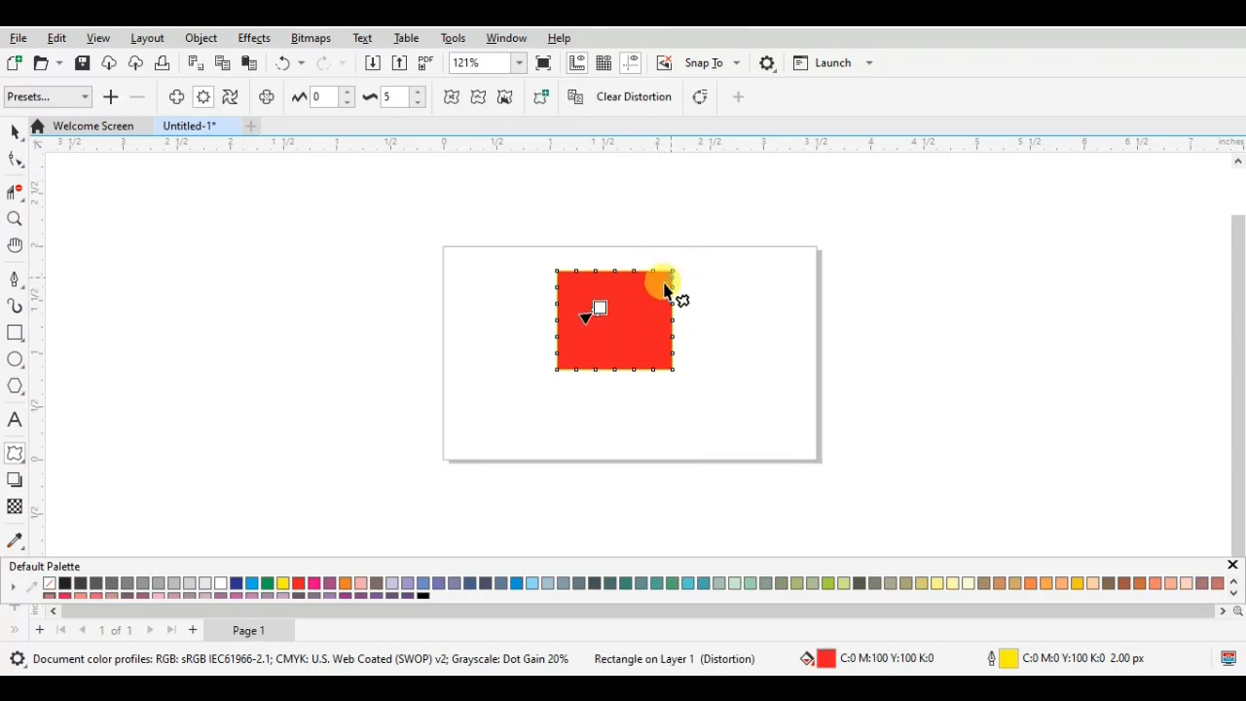
pyautogui.moveTo(665, 289); pyautogui.dragTo(436, 436)
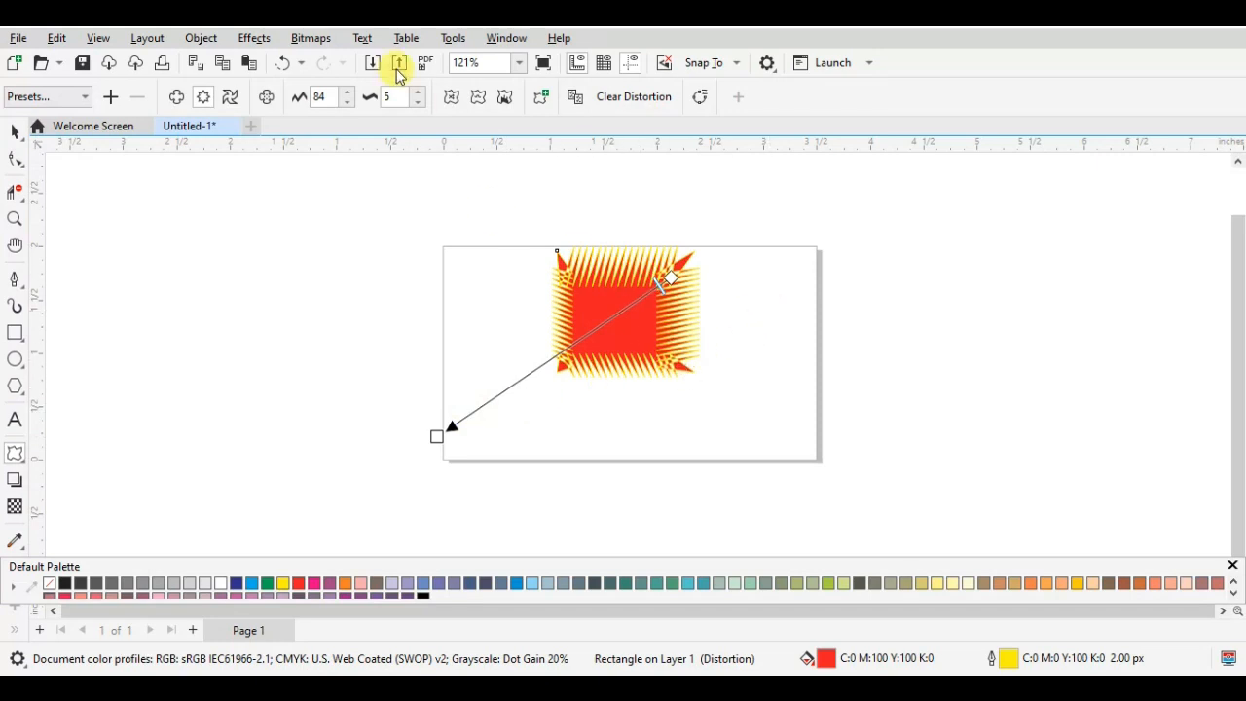
pyautogui.click(350, 91)
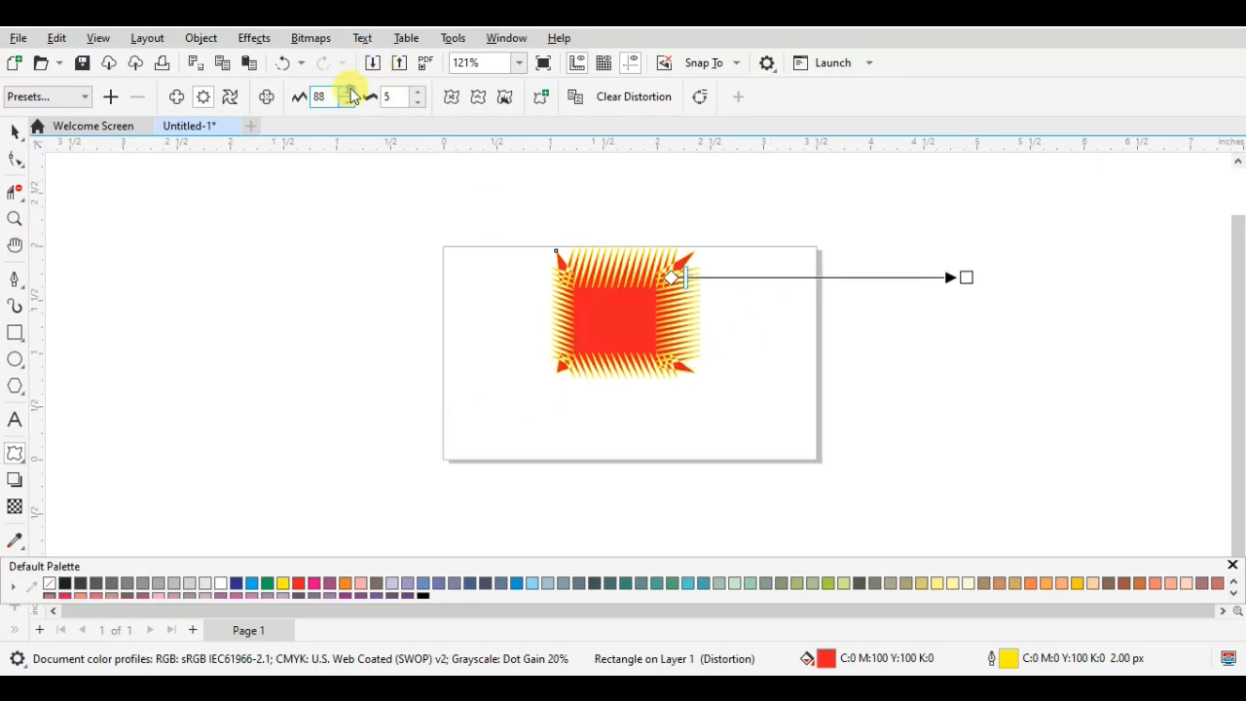
pyautogui.click(349, 92)
pyautogui.click(350, 92)
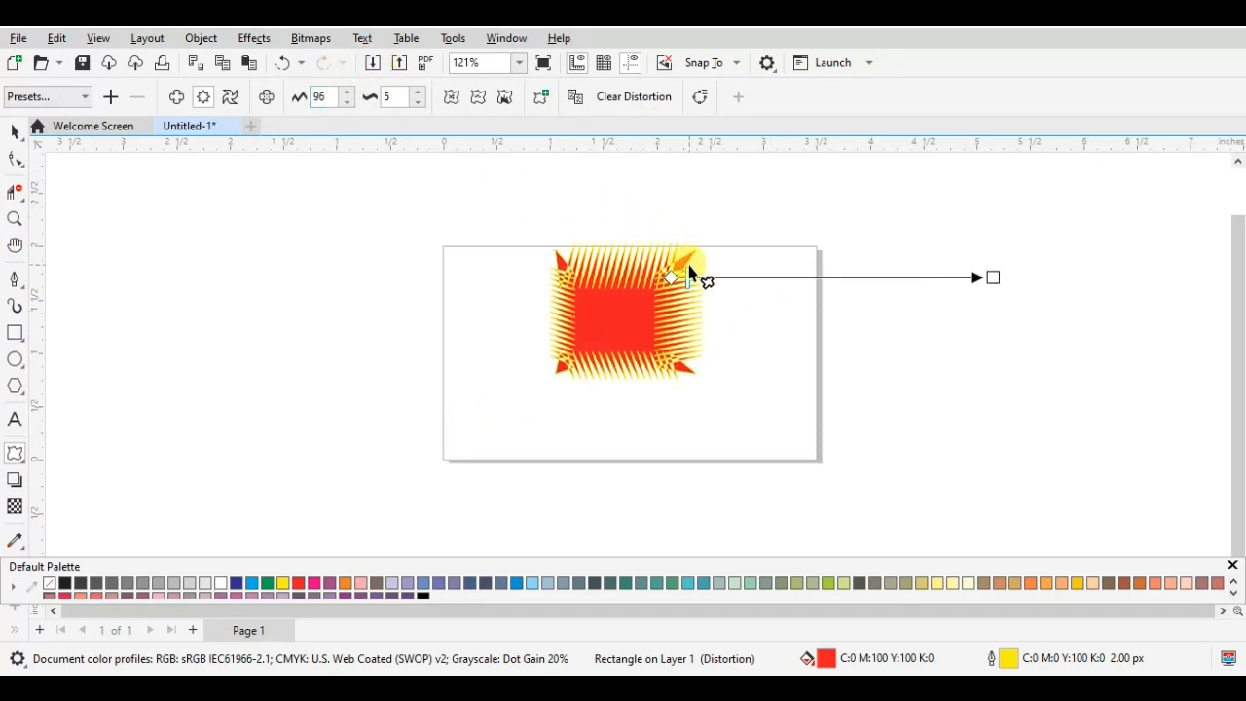
# - Raise the zipper frequency of the distorted rectangle to 30
pyautogui.moveTo(687, 280)
pyautogui.mouseDown()
pyautogui.moveTo(974, 278)
pyautogui.moveTo(702, 280)
pyautogui.mouseUp()
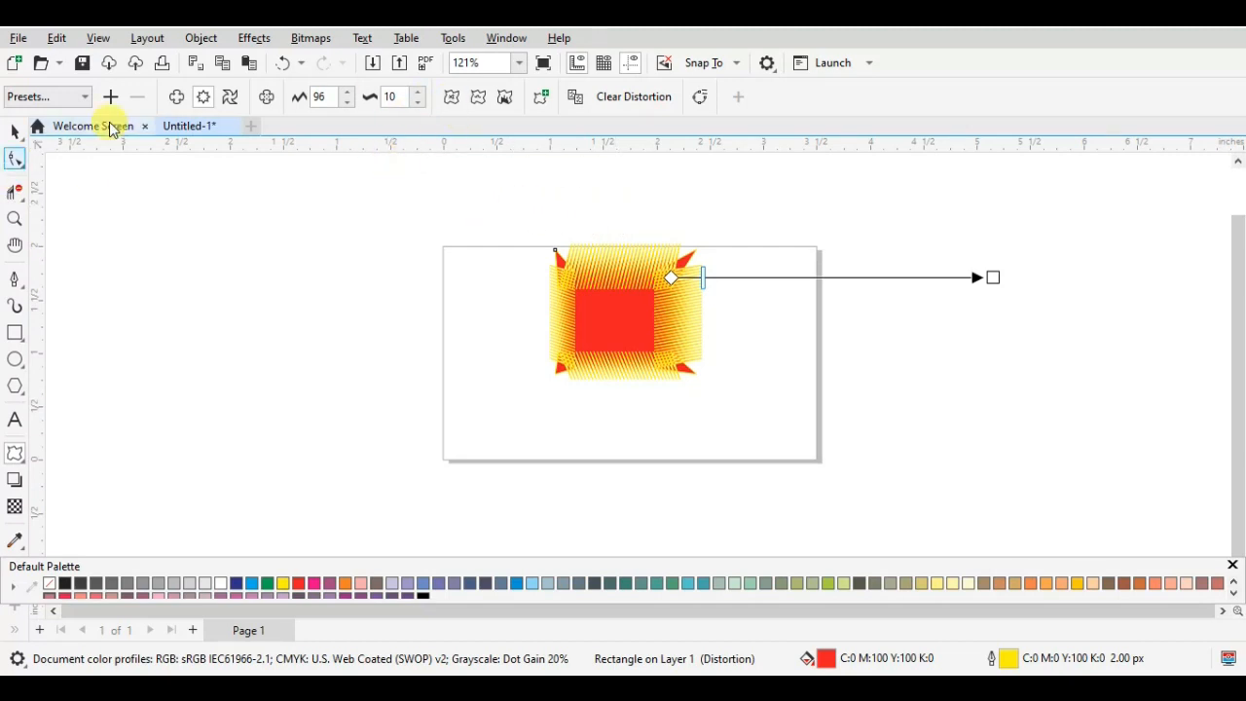
pyautogui.click(419, 93)
pyautogui.click(419, 92)
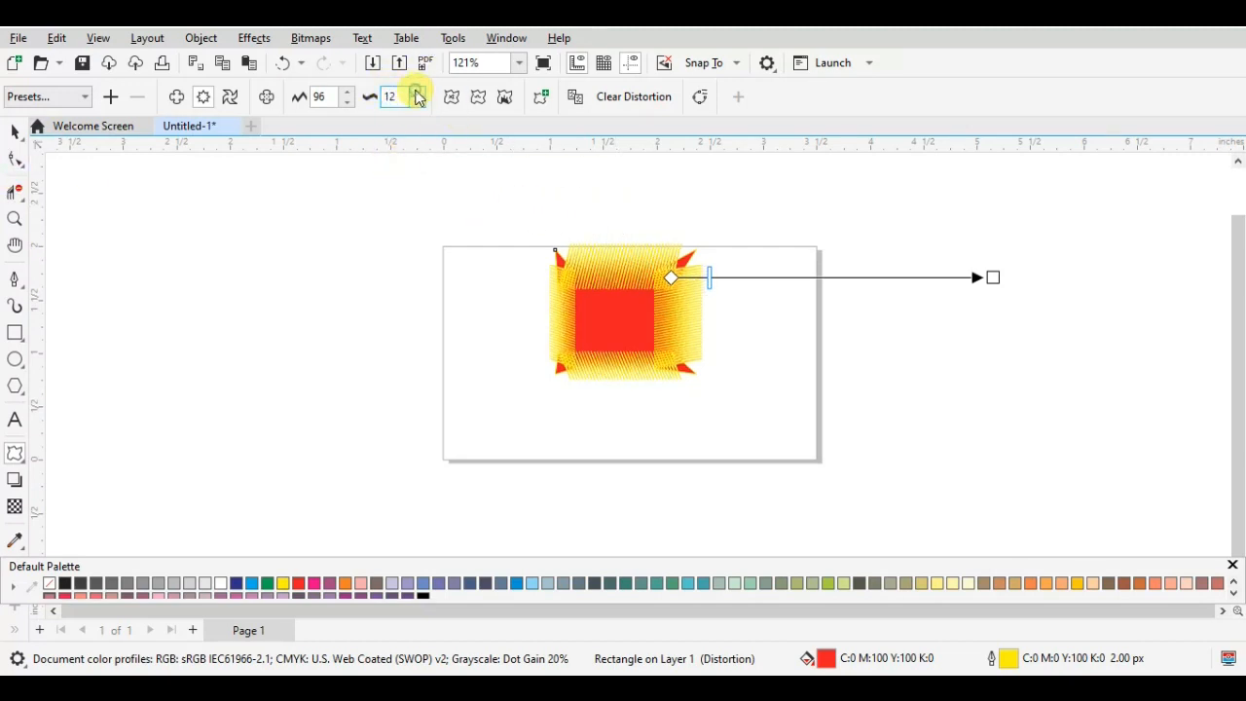
pyautogui.click(419, 93)
pyautogui.click(419, 92)
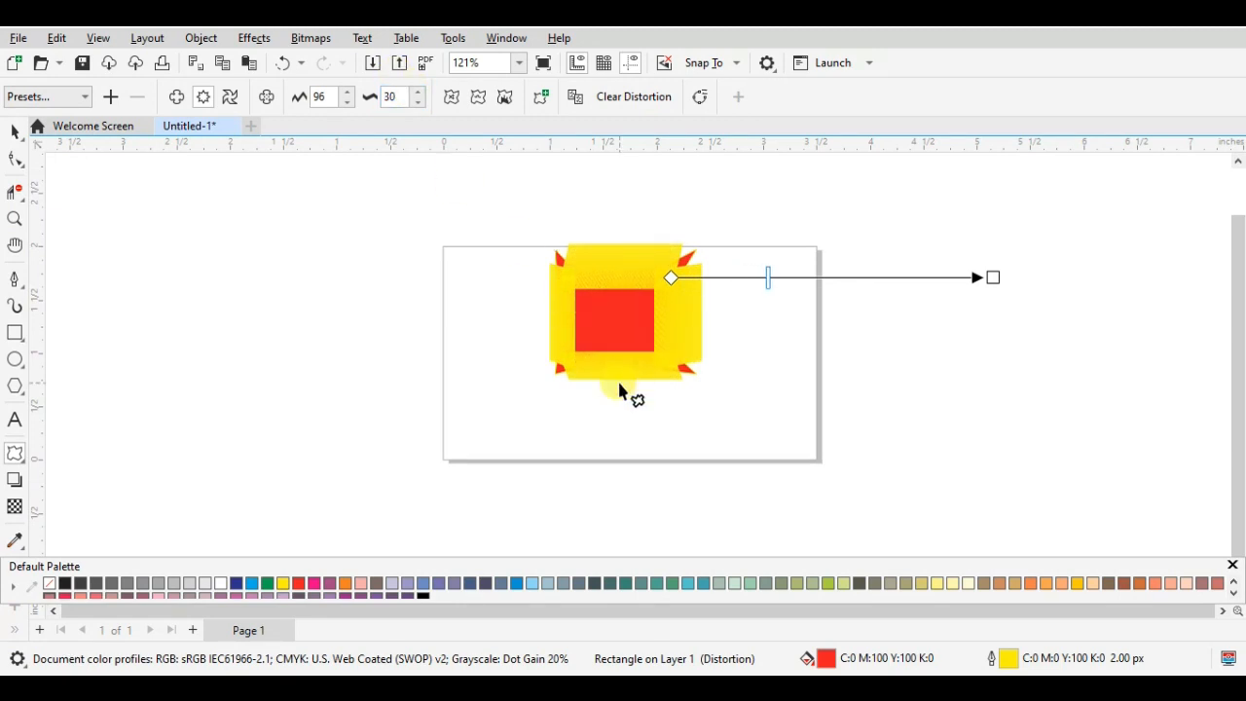
# - Inspect the zipper-distorted shape up close and move it toward the page's left edge and slightly down, keeping it selected
pyautogui.scroll(4, 708, 363)
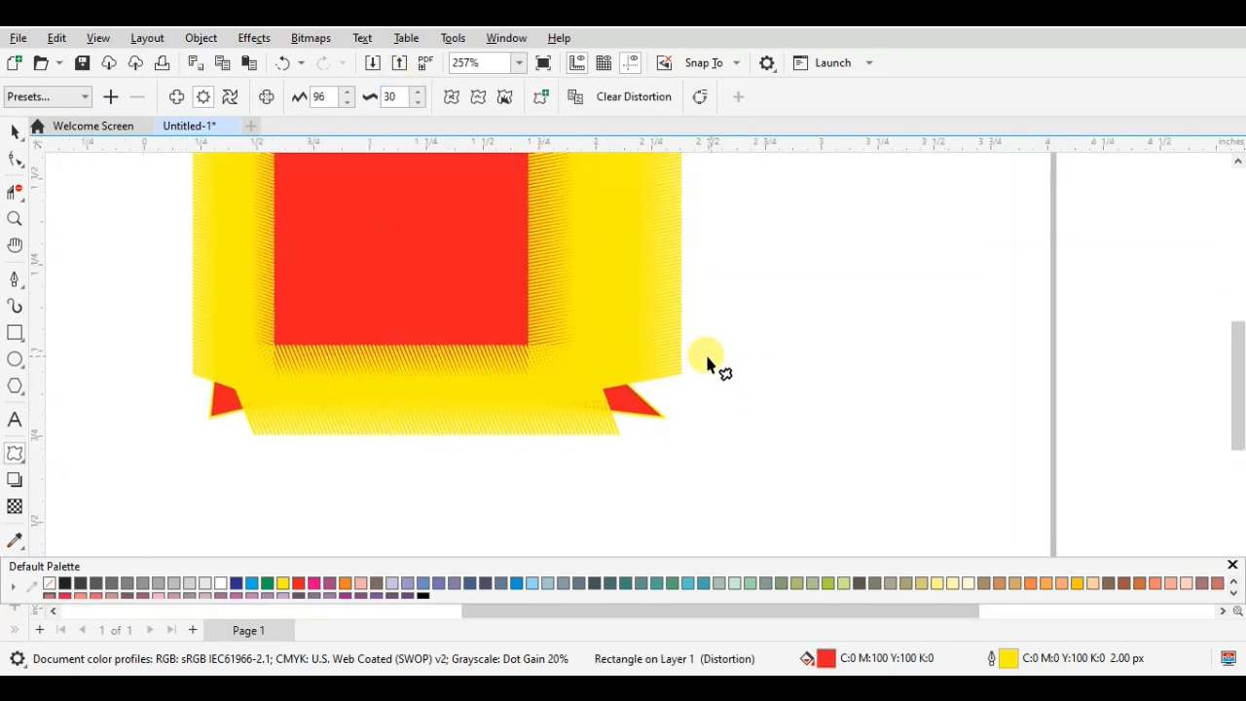
pyautogui.scroll(2, 707, 363)
pyautogui.scroll(-5, 707, 363)
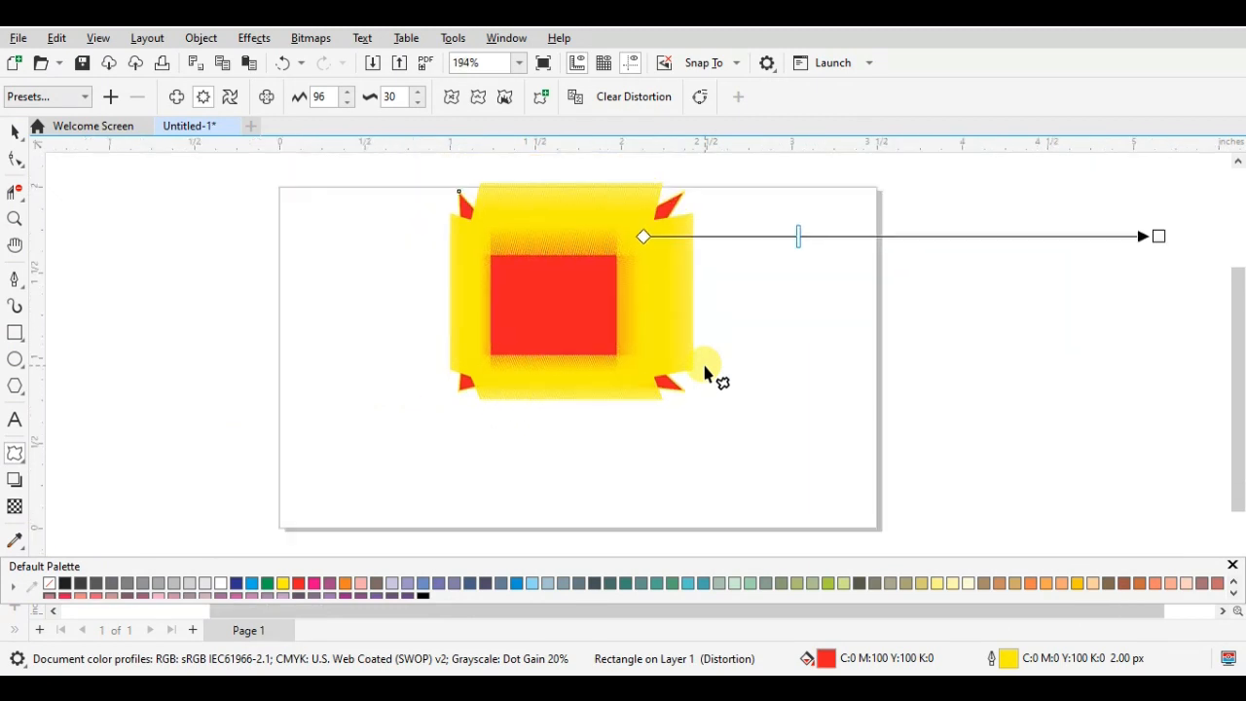
pyautogui.click(15, 137)
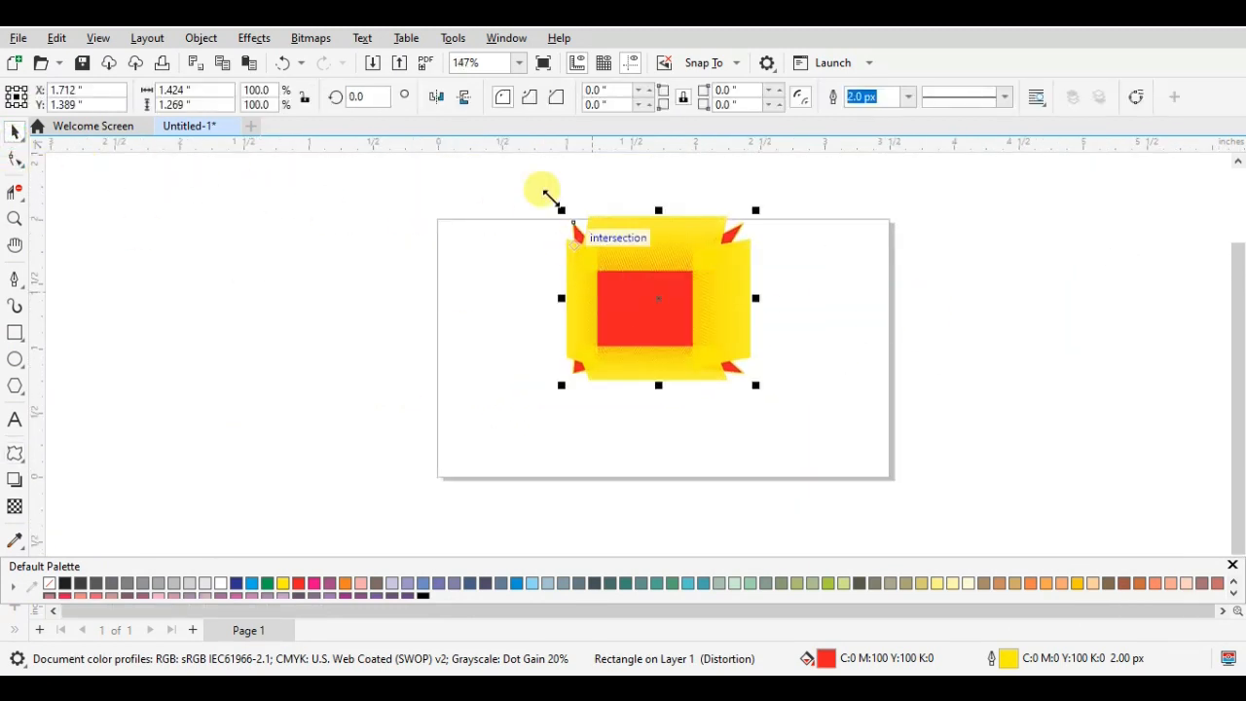
pyautogui.click(630, 288)
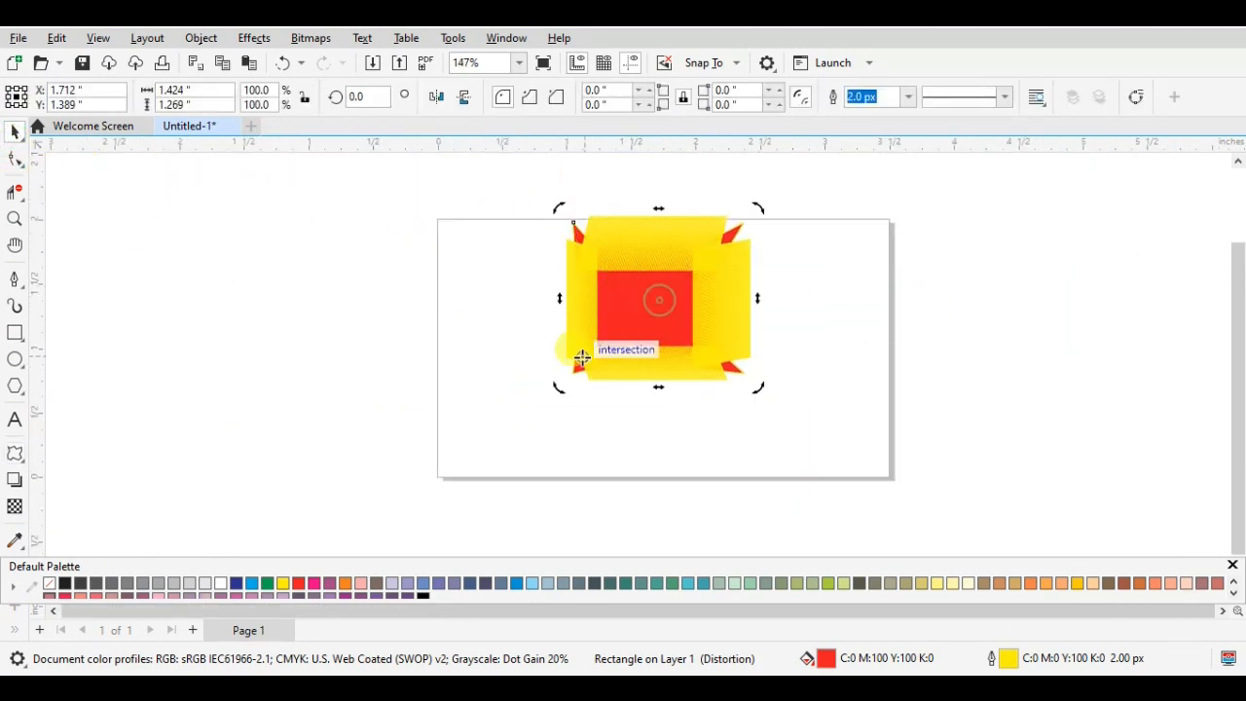
pyautogui.click(816, 304)
pyautogui.click(703, 329)
pyautogui.moveTo(658, 305); pyautogui.dragTo(575, 326)
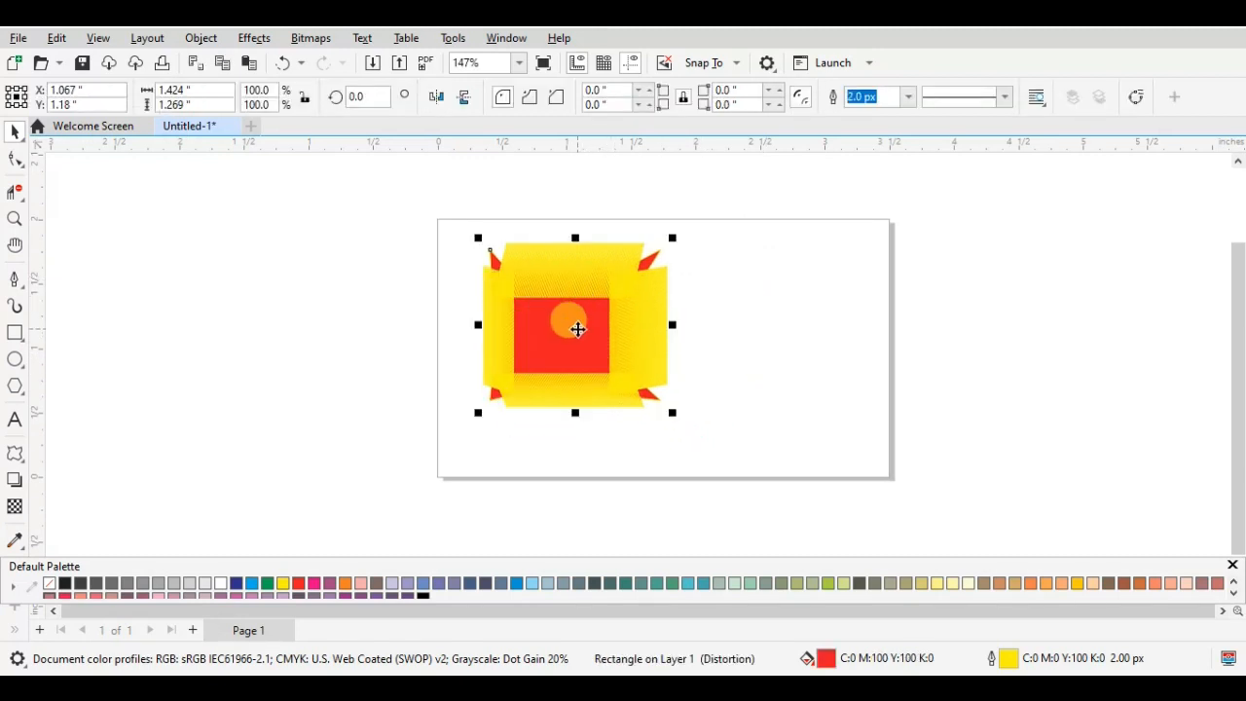
pyautogui.click(691, 336)
pyautogui.click(660, 326)
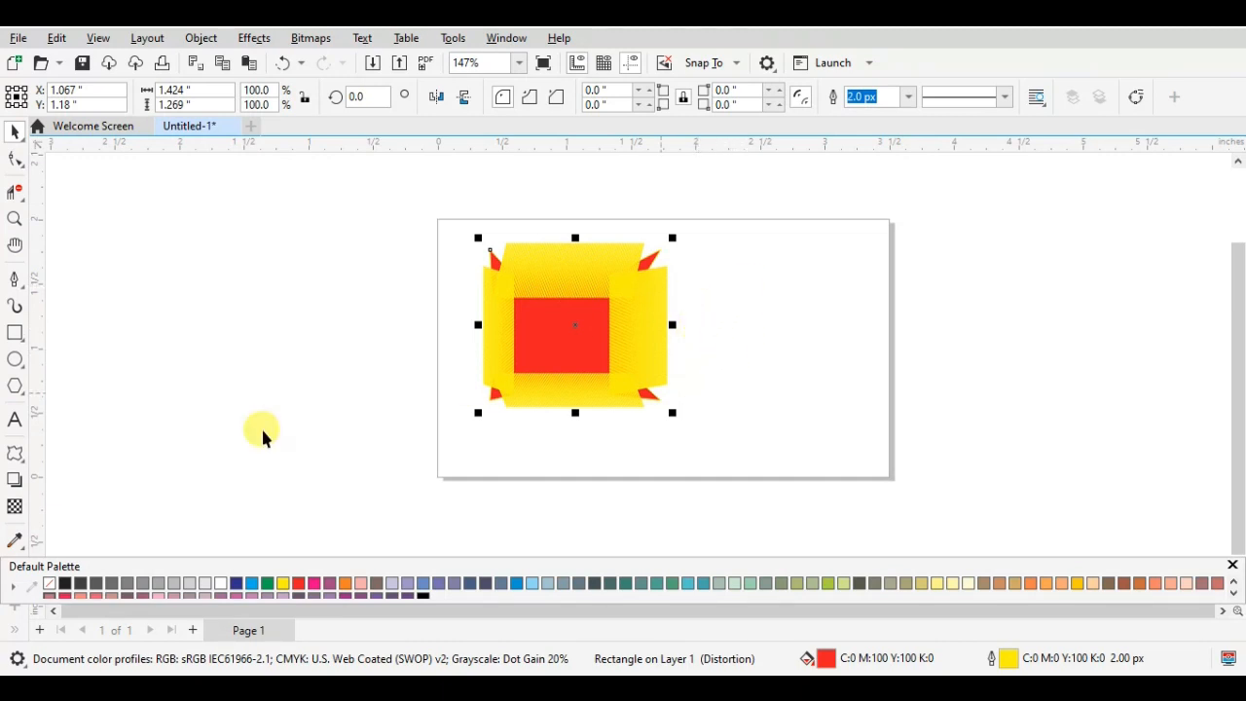
# - Try to add another zipper distortion to the shape at amplitude 85 and frequency 5 with smooth distortion enabled
pyautogui.click(21, 457)
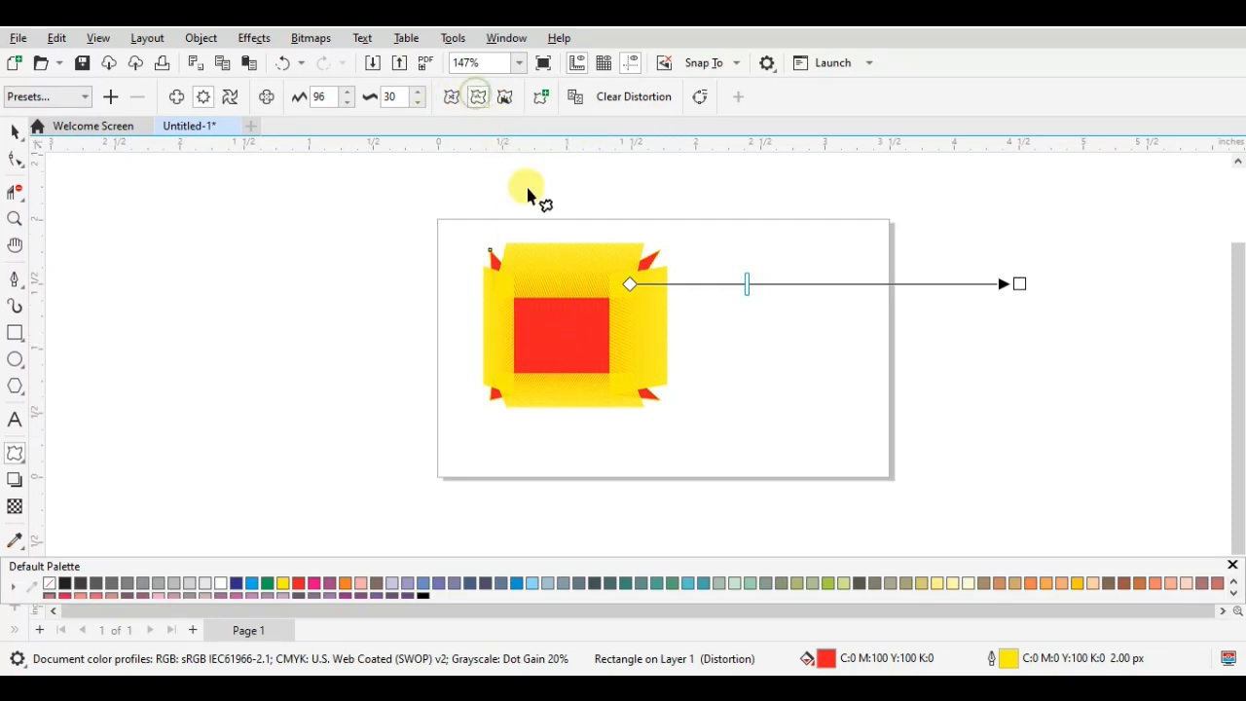
pyautogui.moveTo(597, 307); pyautogui.dragTo(950, 429)
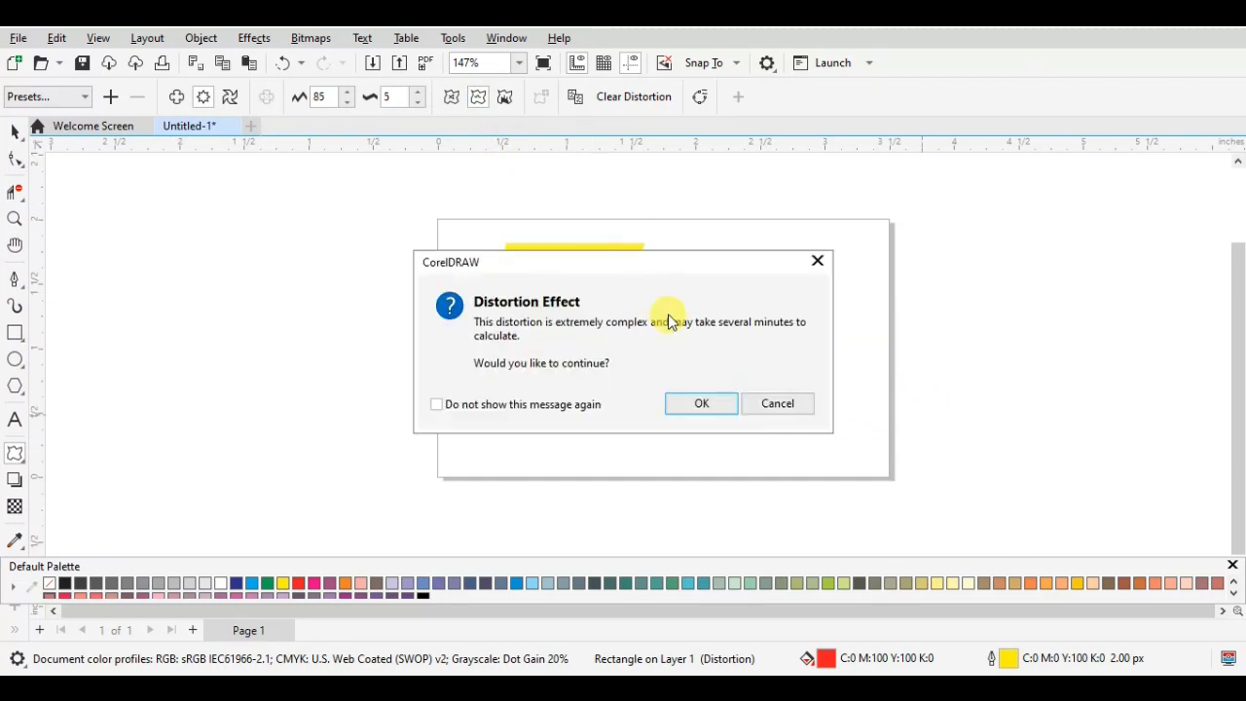
pyautogui.click(823, 264)
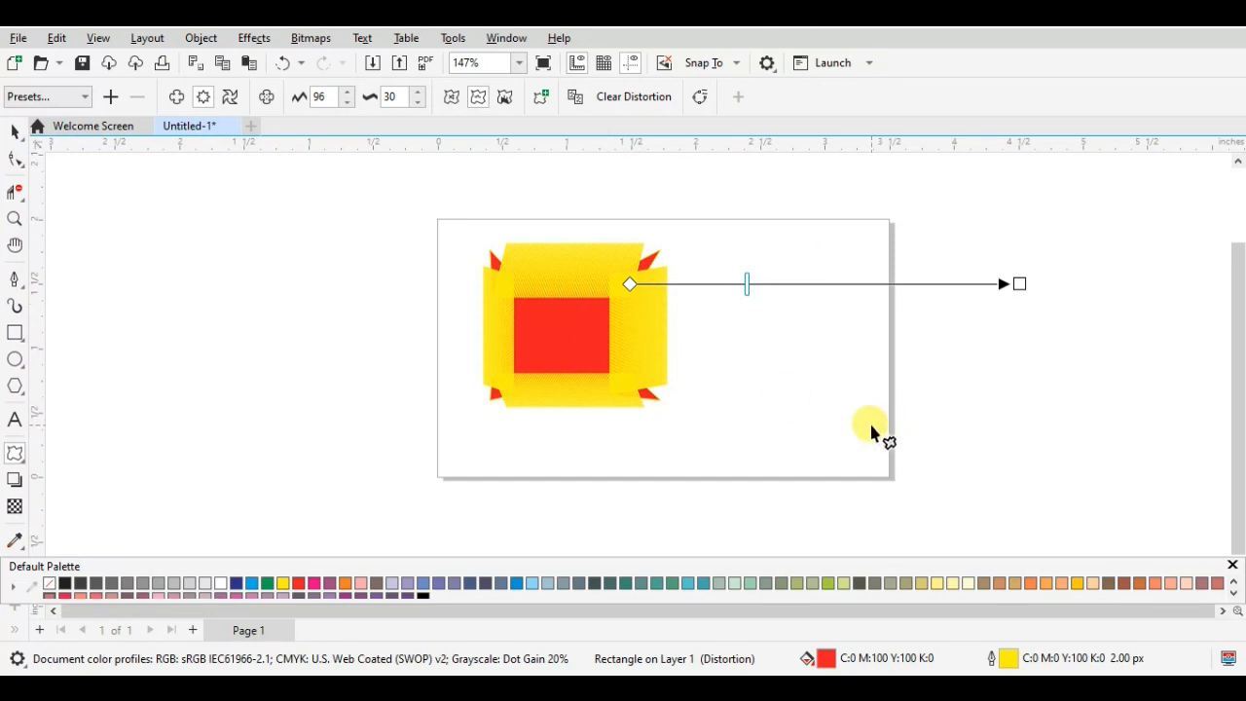
# - Delete the zipper-distorted shape and draw a rectangle about 1.74 by 1.3 inches in its place
pyautogui.press('Delete')
pyautogui.click(14, 330)
pyautogui.moveTo(498, 260); pyautogui.dragTo(723, 428)
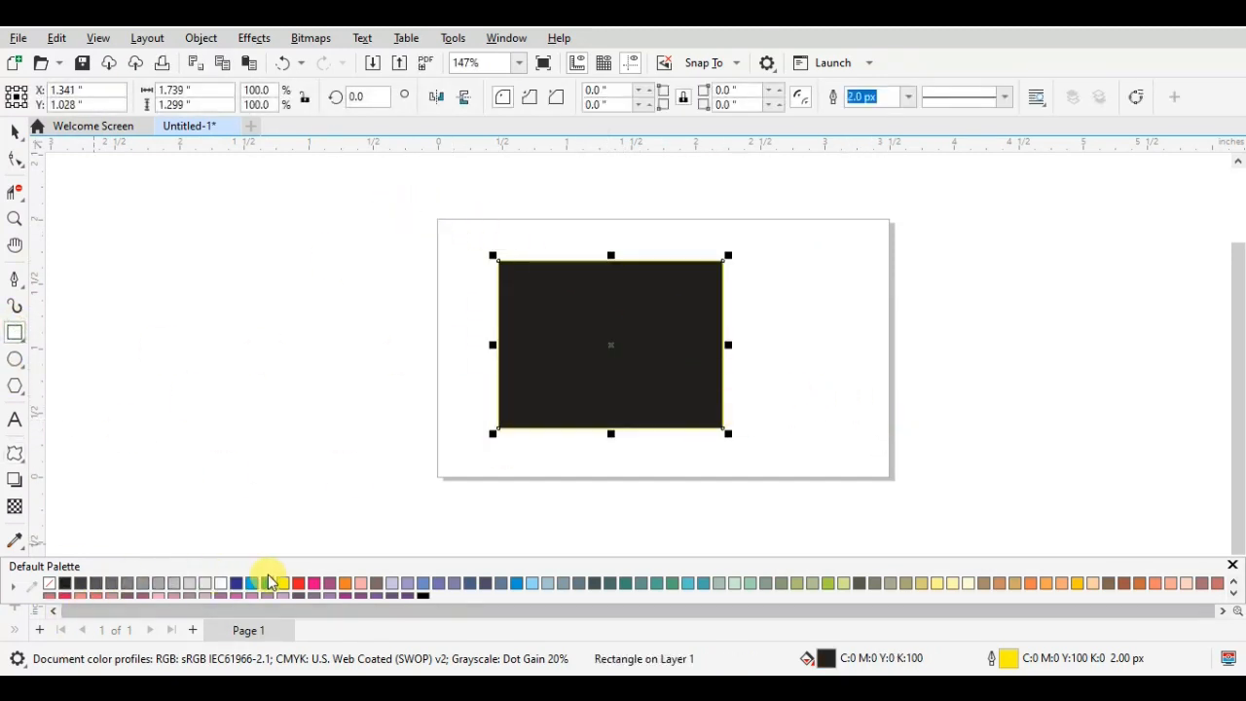
# - Fill the new rectangle with red, remove its yellow outline, and deselect it
pyautogui.click(299, 582)
pyautogui.click(51, 583)
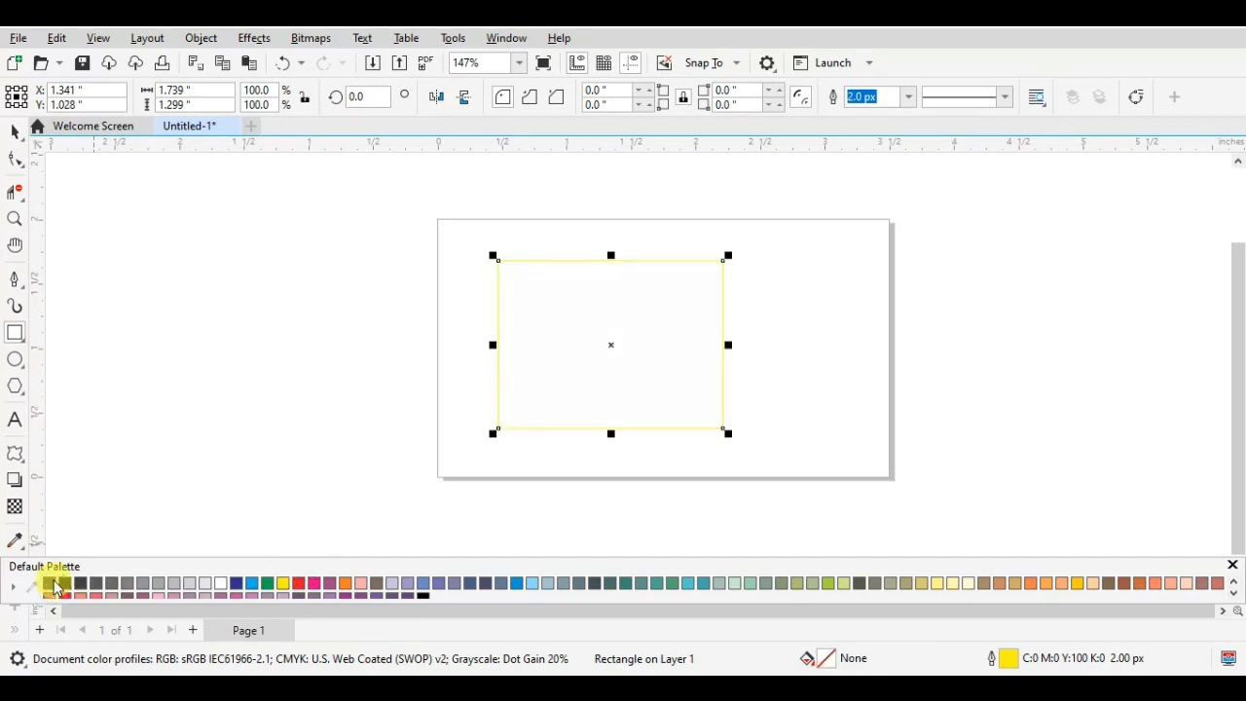
pyautogui.click(301, 584)
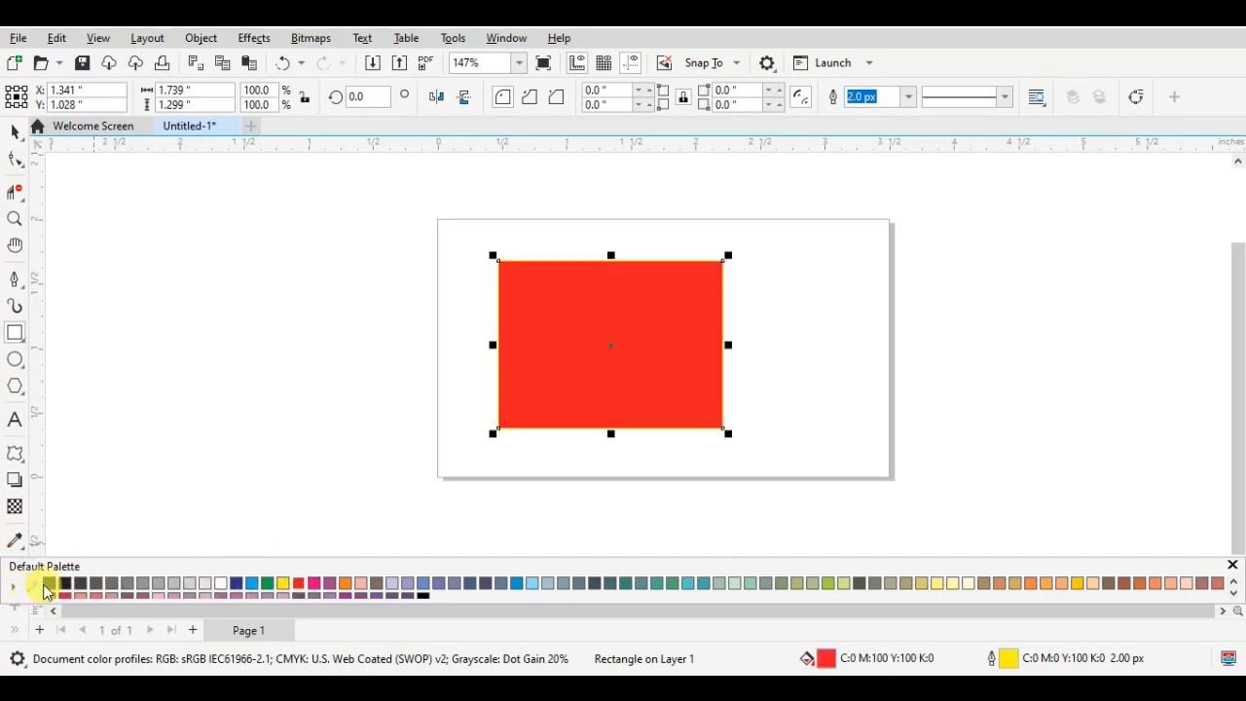
pyautogui.click(792, 354)
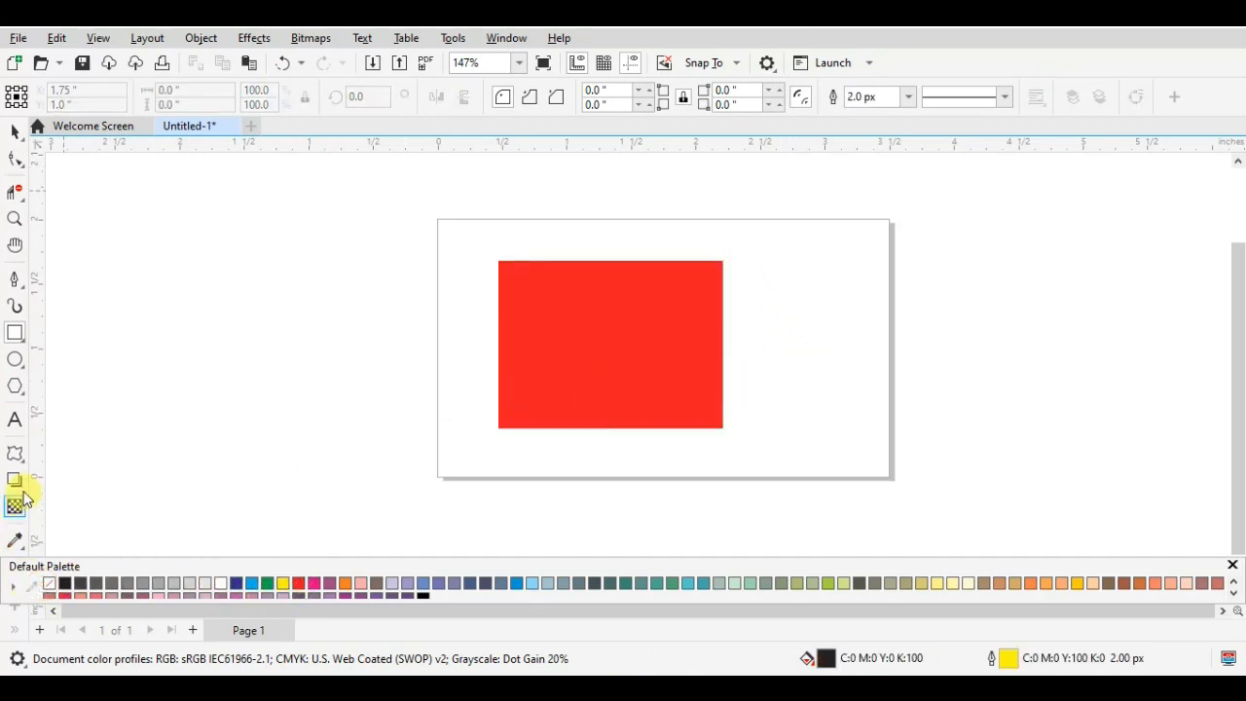
# - Apply a zipper distortion at amplitude 56 and frequency 5 from the red rectangle's lower-left corner toward its upper-right area
pyautogui.click(15, 453)
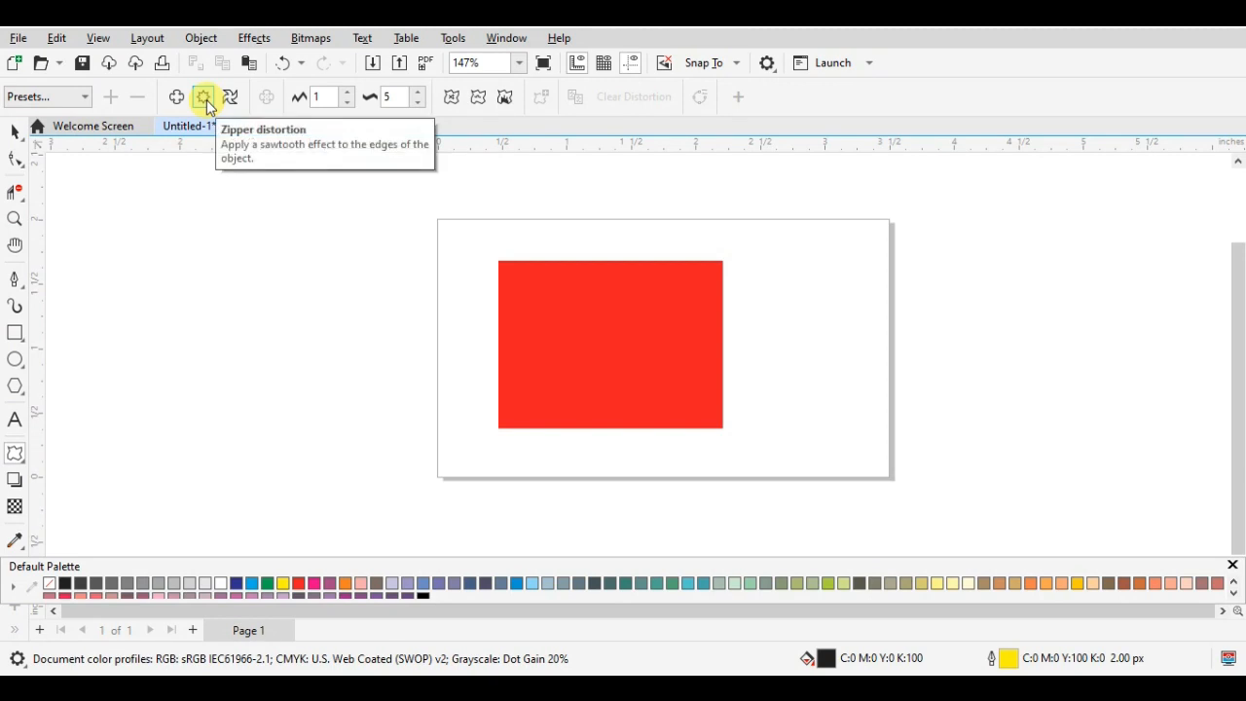
pyautogui.click(348, 93)
pyautogui.click(347, 93)
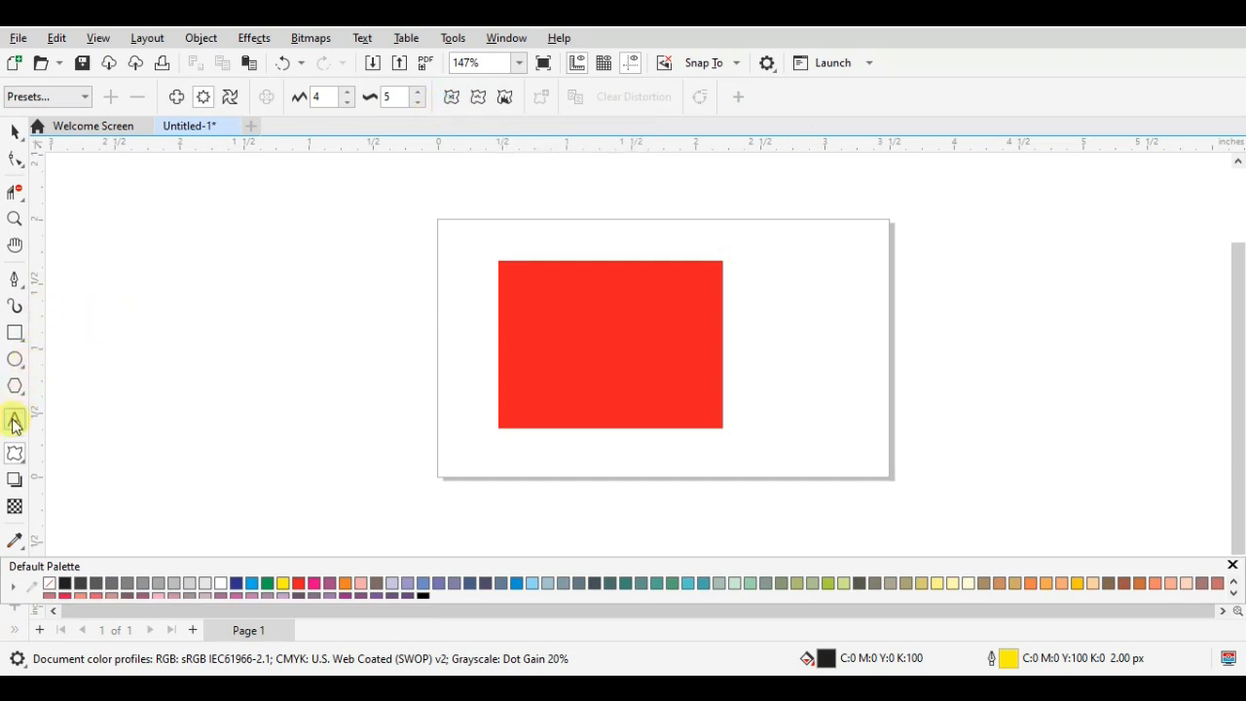
pyautogui.click(30, 481)
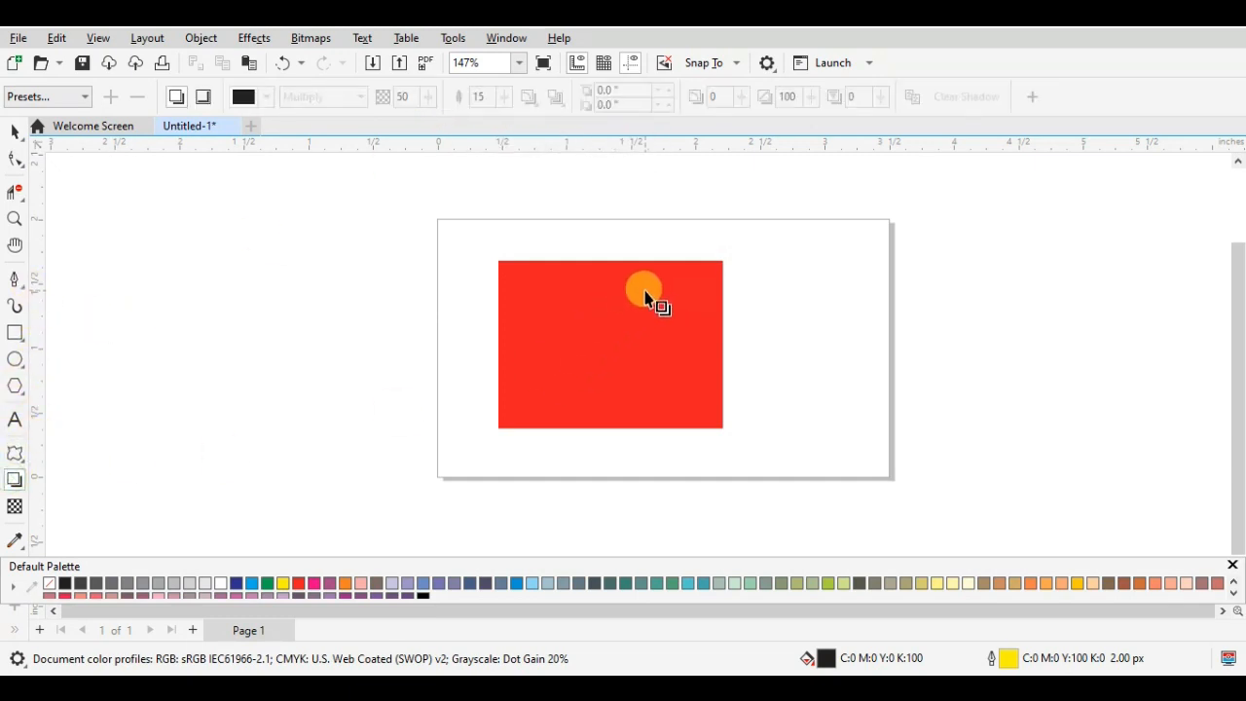
pyautogui.click(645, 292)
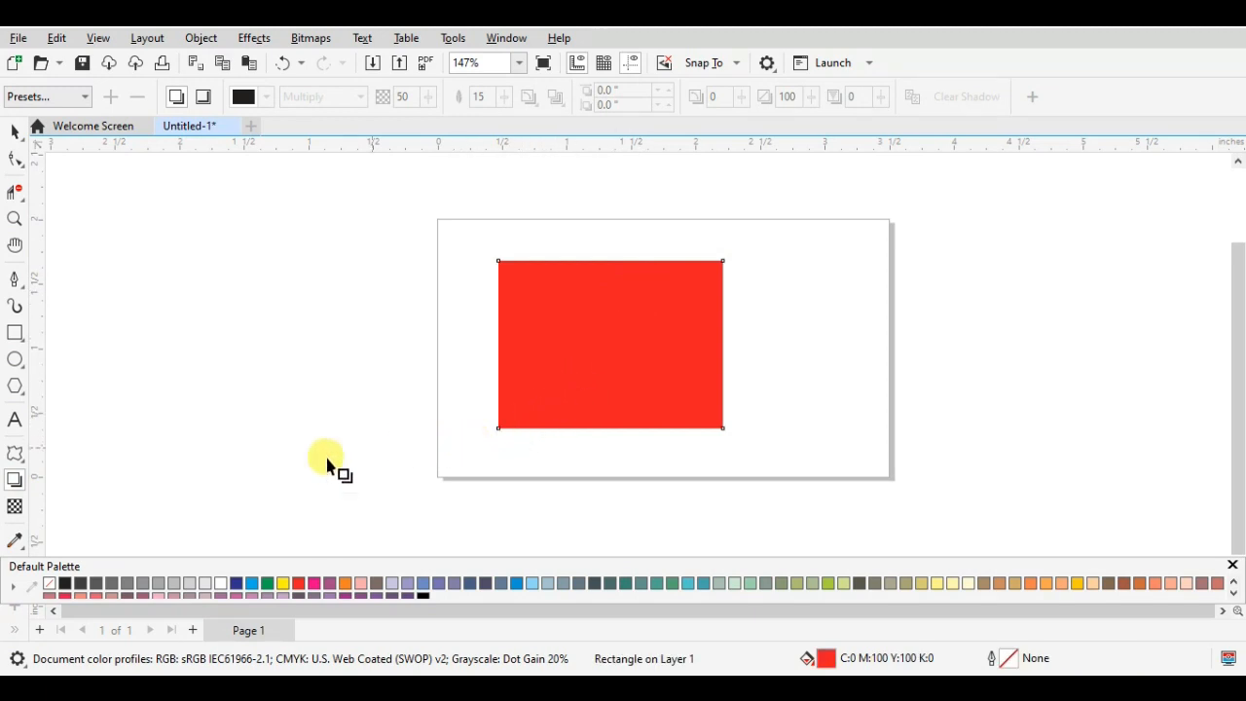
pyautogui.click(15, 454)
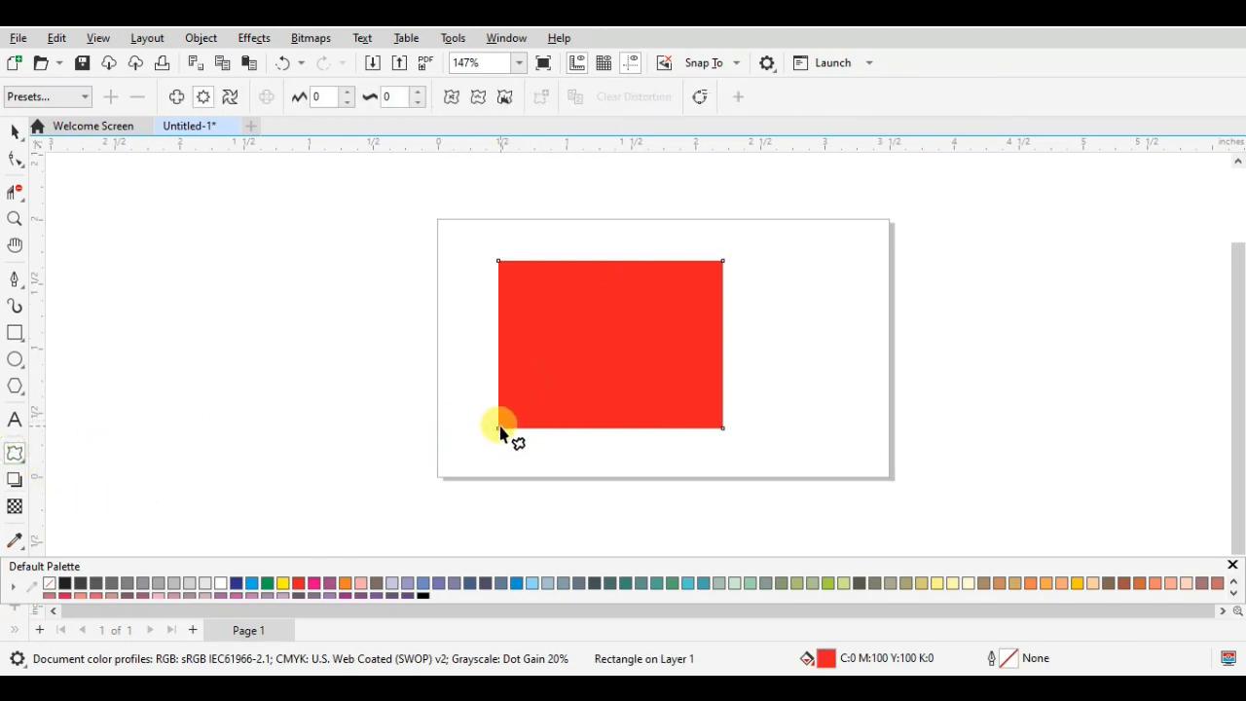
pyautogui.moveTo(500, 429); pyautogui.dragTo(677, 282)
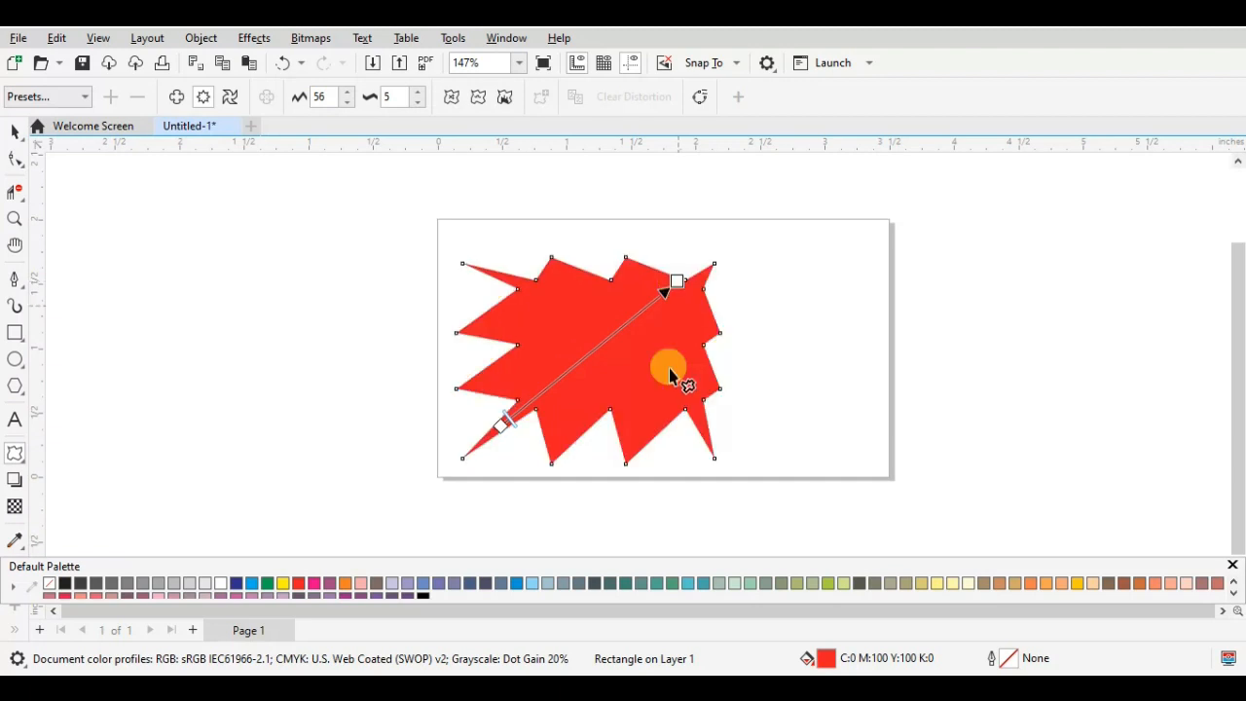
# - Make the zipper distortion random and smooth, with its origin moved up to the middle of the shape's left edge
pyautogui.click(449, 98)
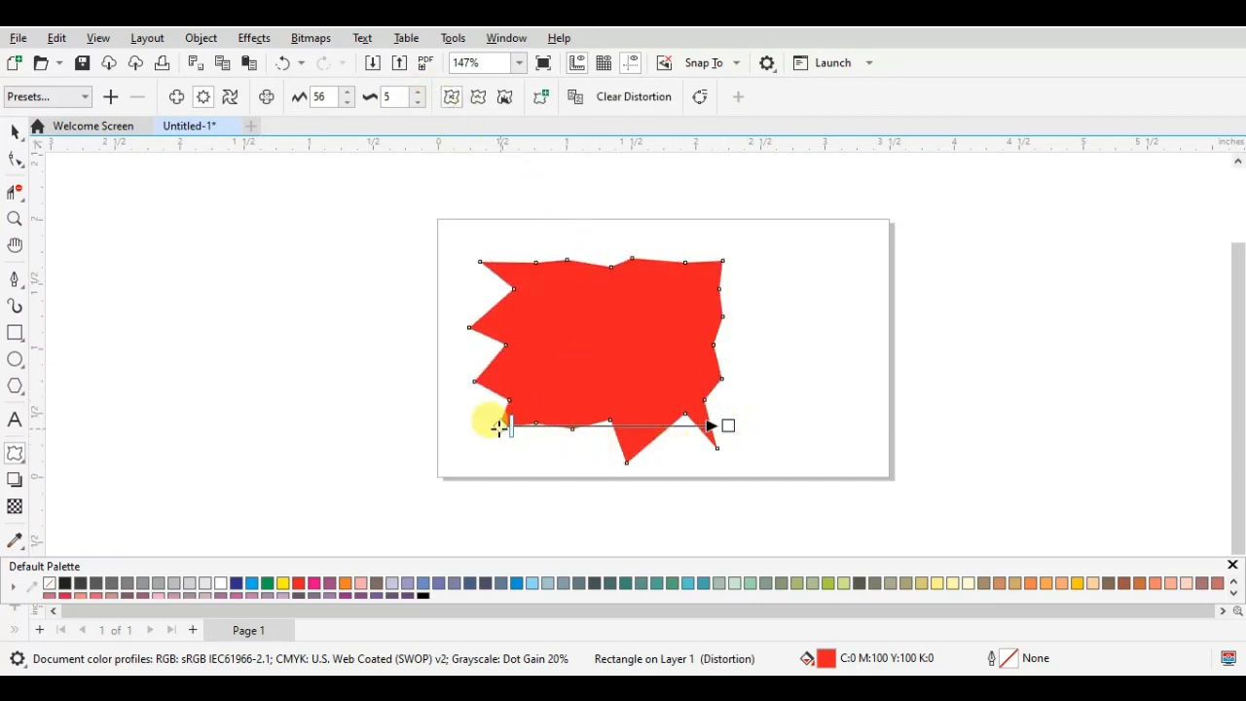
pyautogui.moveTo(500, 425); pyautogui.dragTo(487, 351)
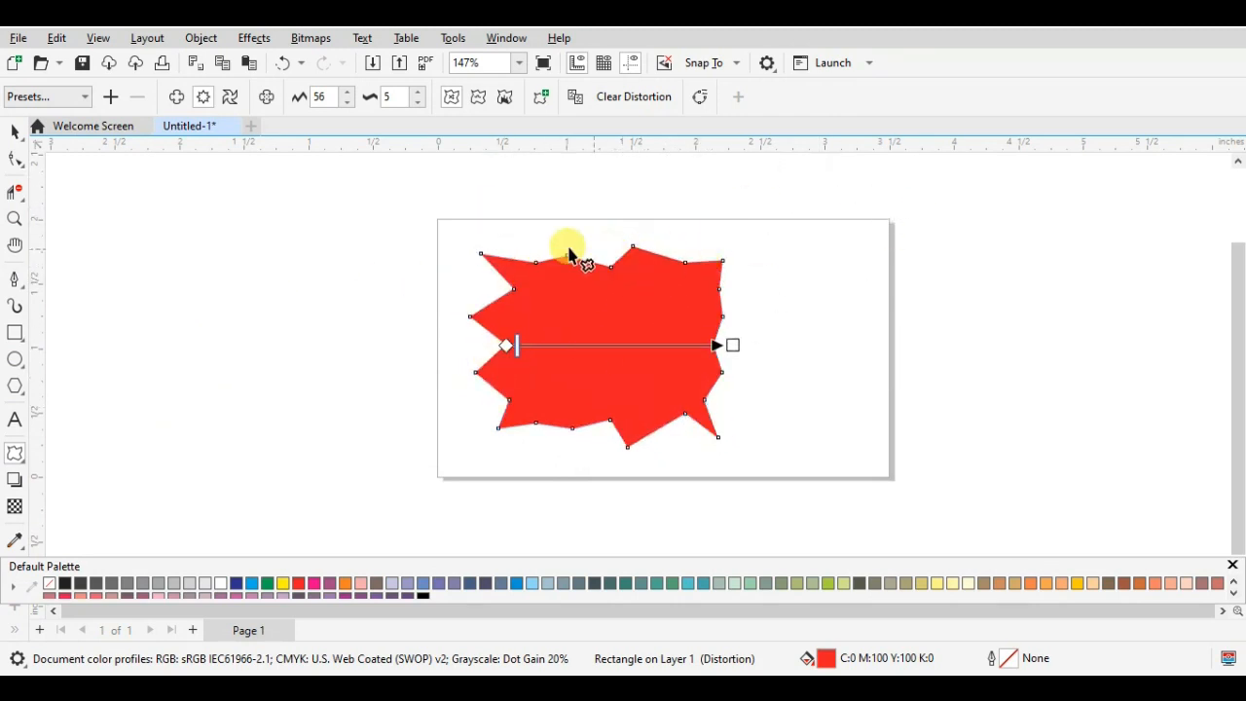
pyautogui.click(479, 100)
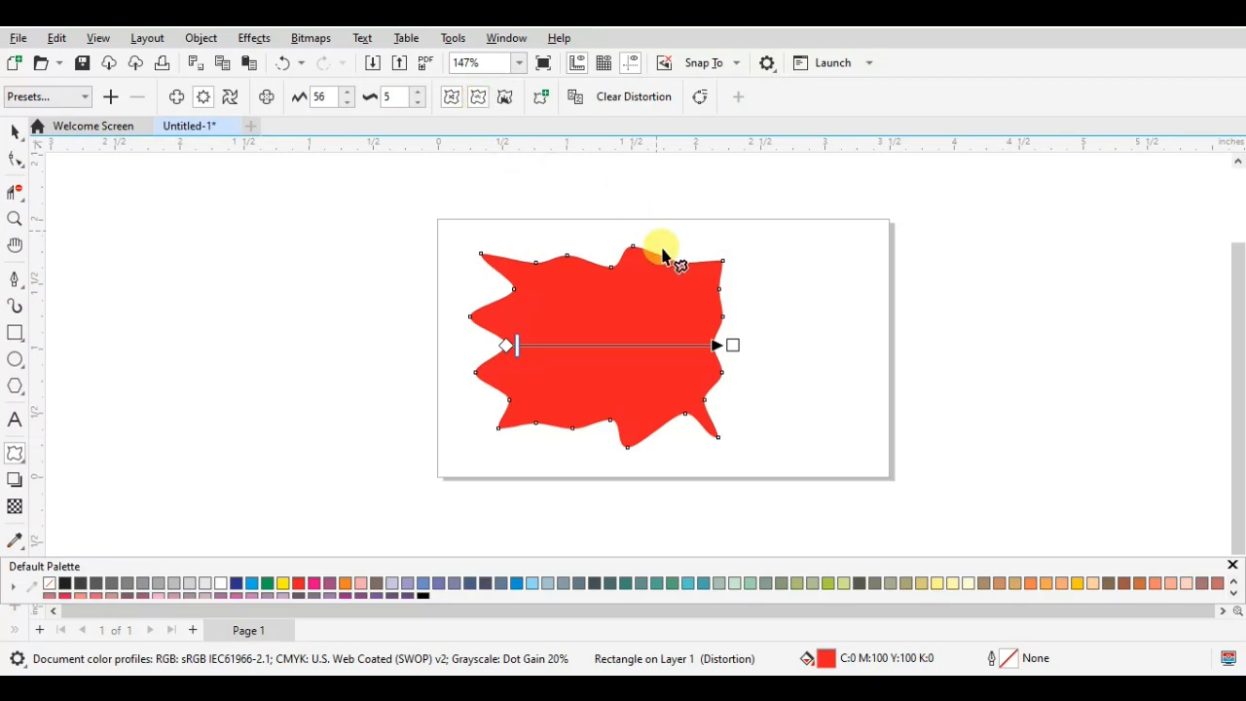
pyautogui.scroll(4, 590, 349)
pyautogui.scroll(-1, 701, 349)
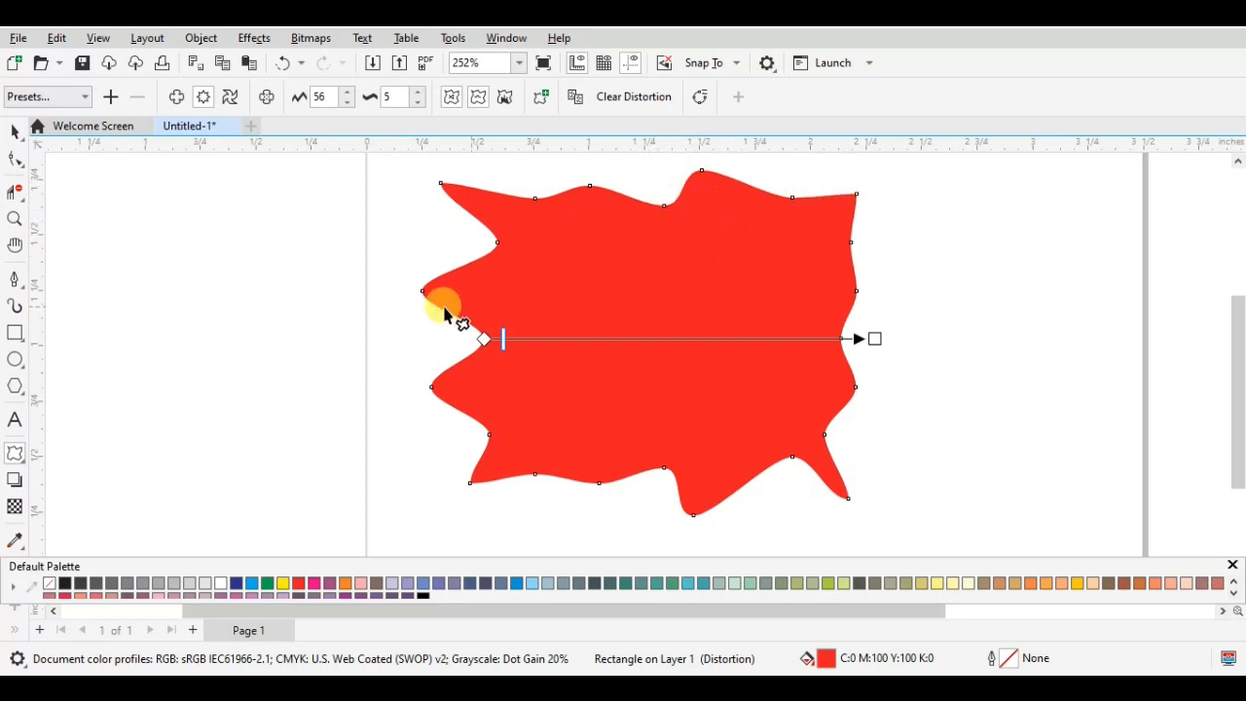
# - Localize the distortion and add another zipper distortion at amplitude 12 and frequency 45 along the shape's right edge
pyautogui.click(498, 101)
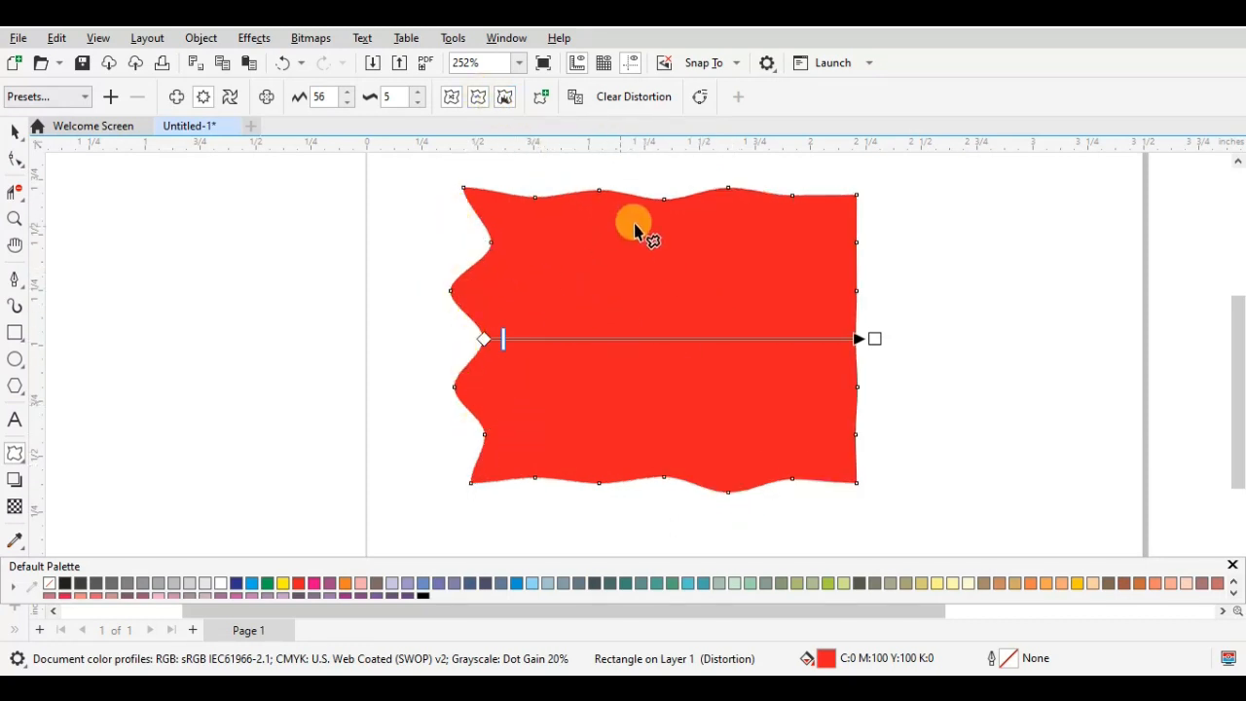
pyautogui.moveTo(873, 336); pyautogui.dragTo(862, 401)
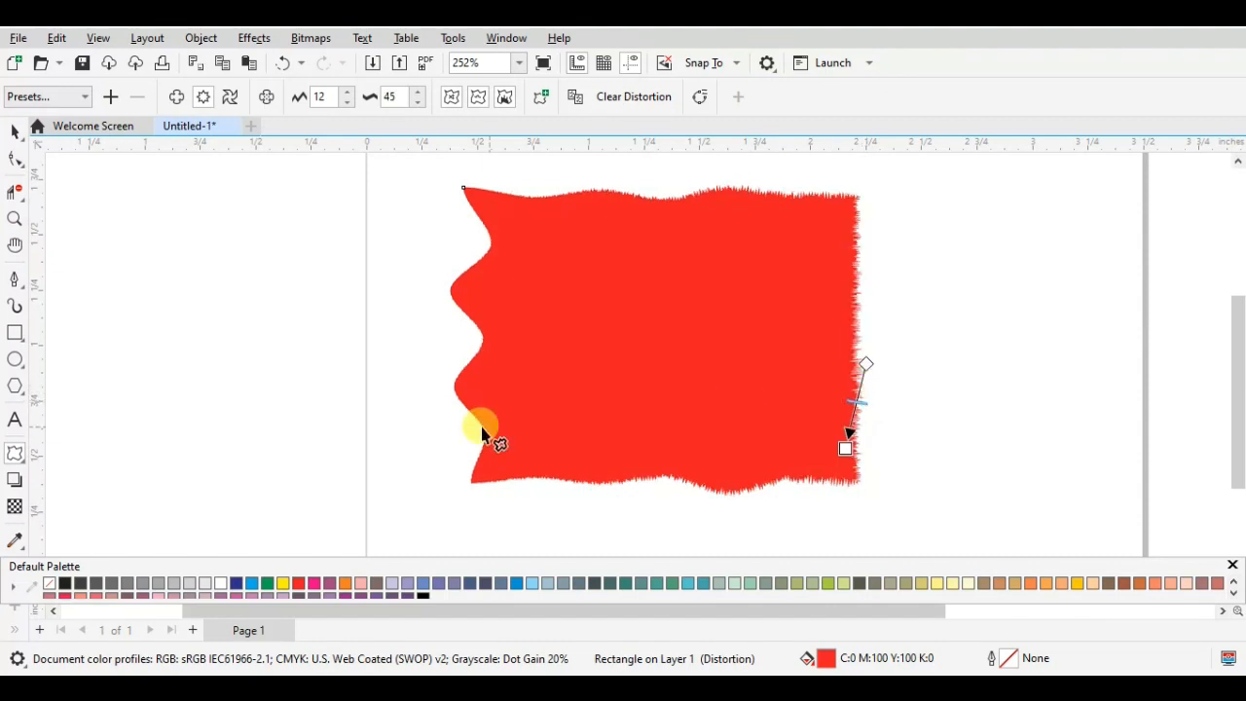
# - Try to add a further zipper distortion near the shape's left edge
pyautogui.moveTo(473, 197); pyautogui.dragTo(517, 444)
pyautogui.click(813, 259)
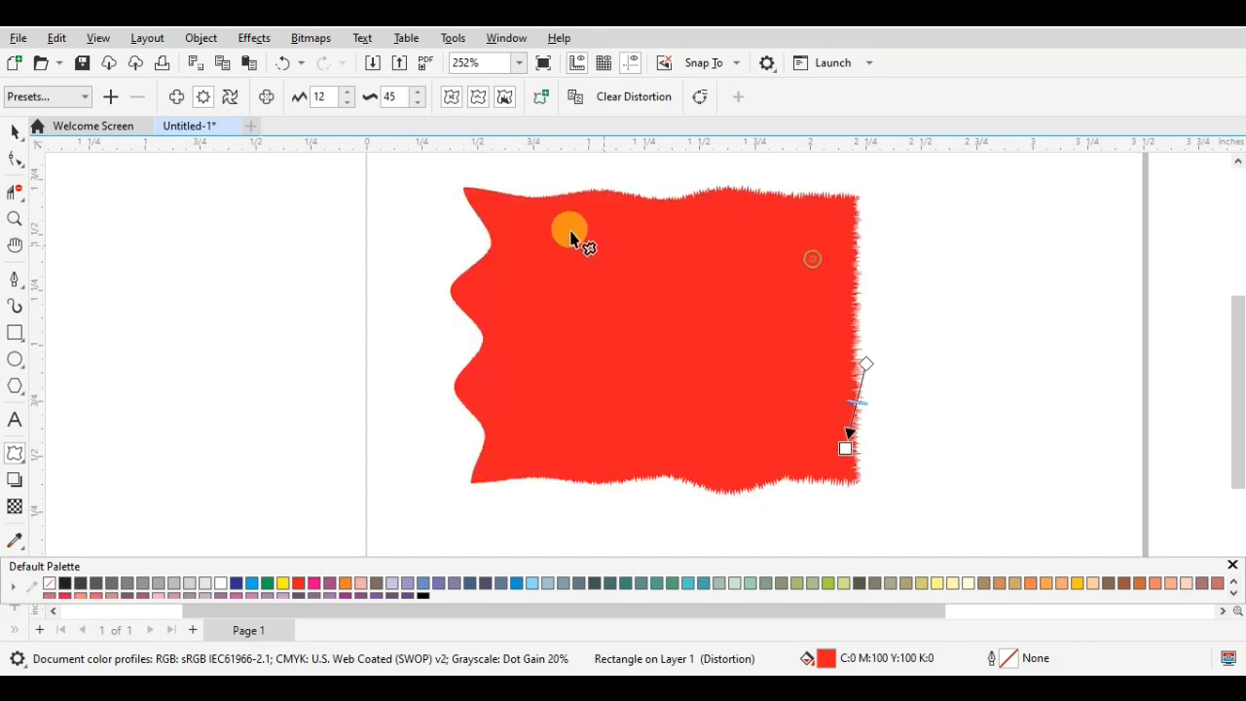
pyautogui.moveTo(499, 280); pyautogui.dragTo(506, 282)
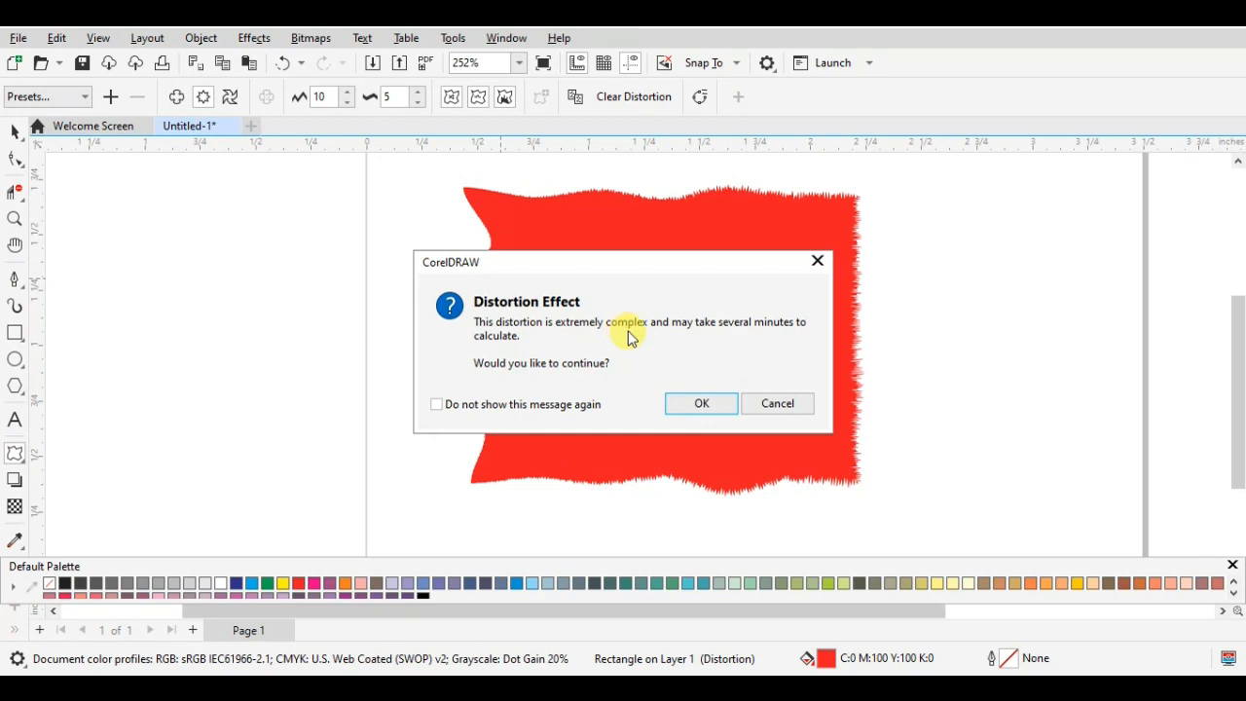
pyautogui.click(820, 264)
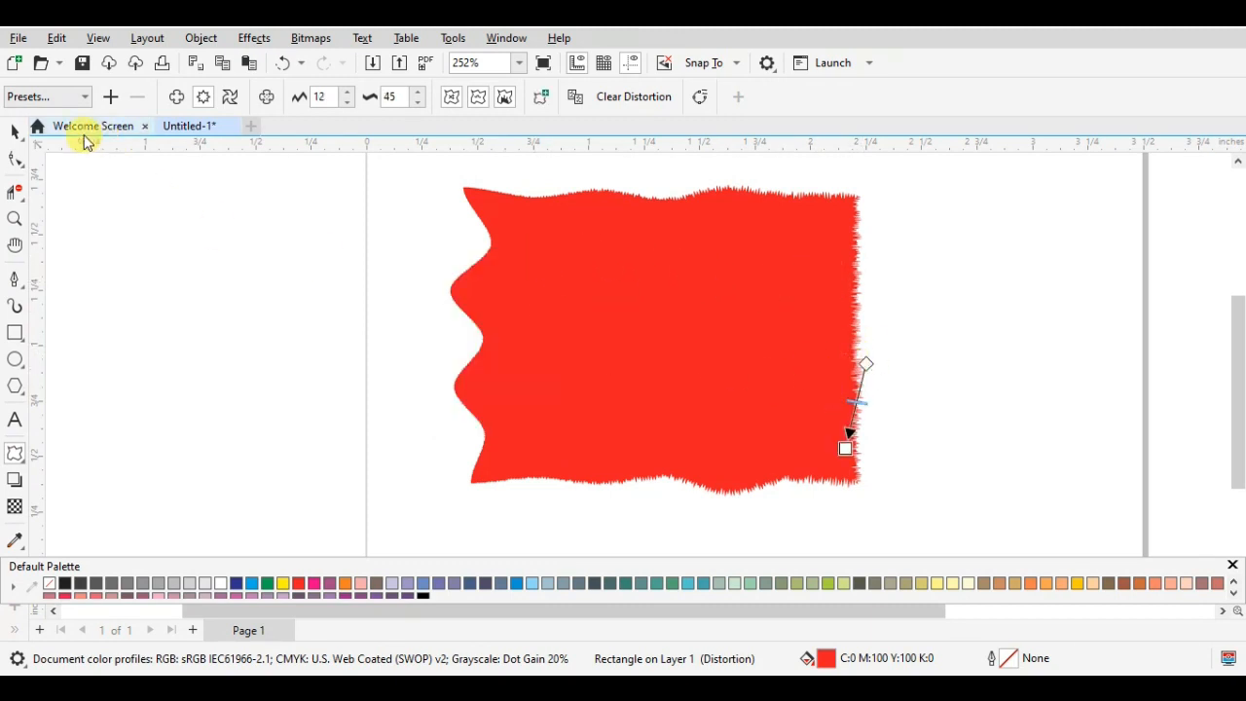
# - Remove the distorted shape's red fill and give it a black outline
pyautogui.click(14, 131)
pyautogui.click(933, 298)
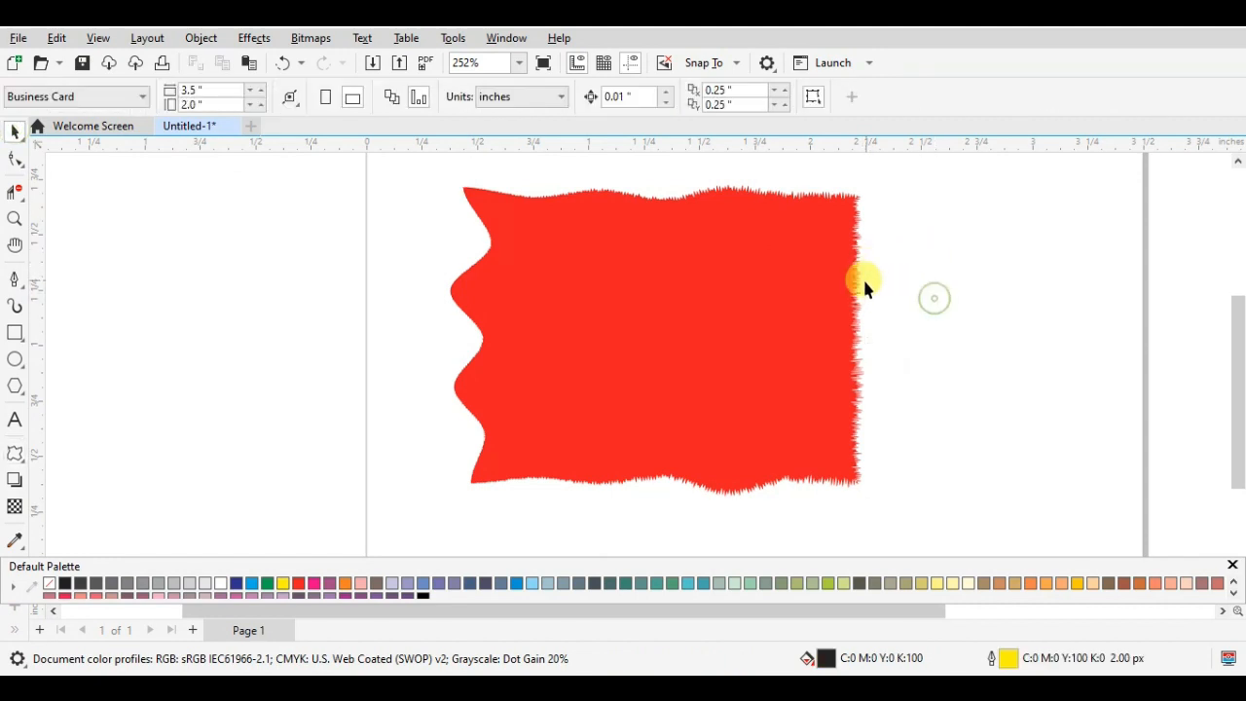
pyautogui.click(856, 309)
pyautogui.click(50, 584)
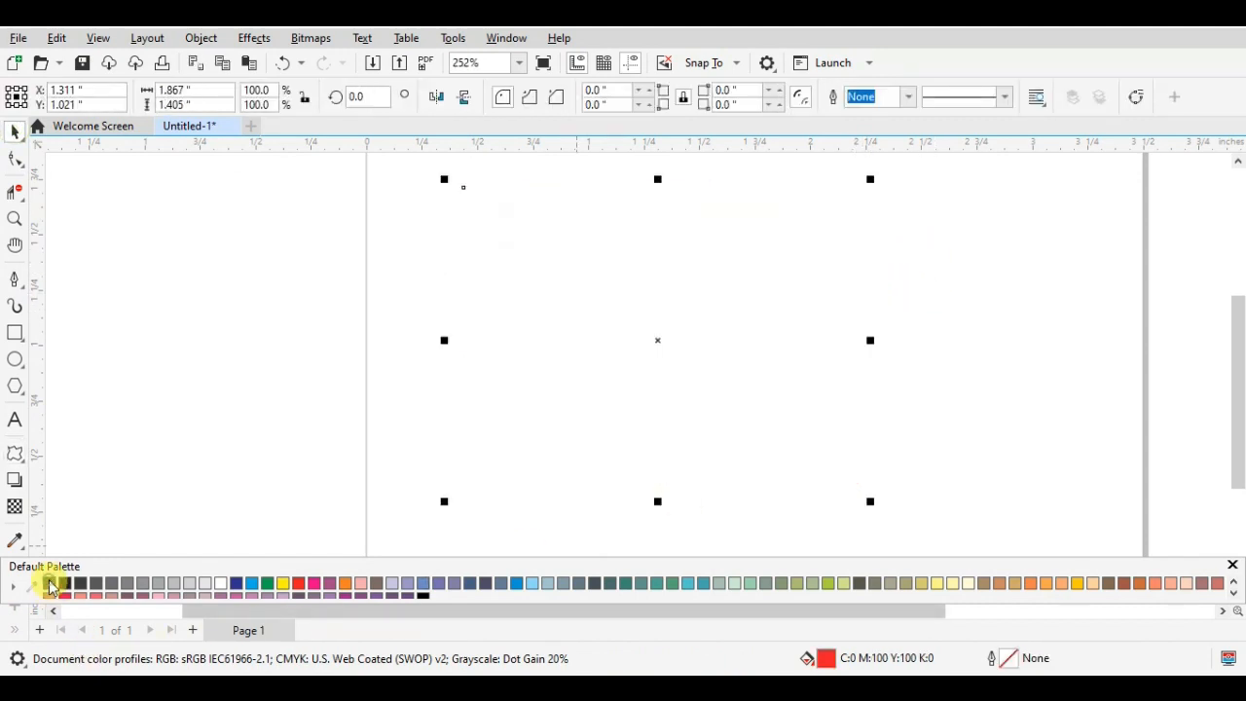
pyautogui.rightClick(66, 584)
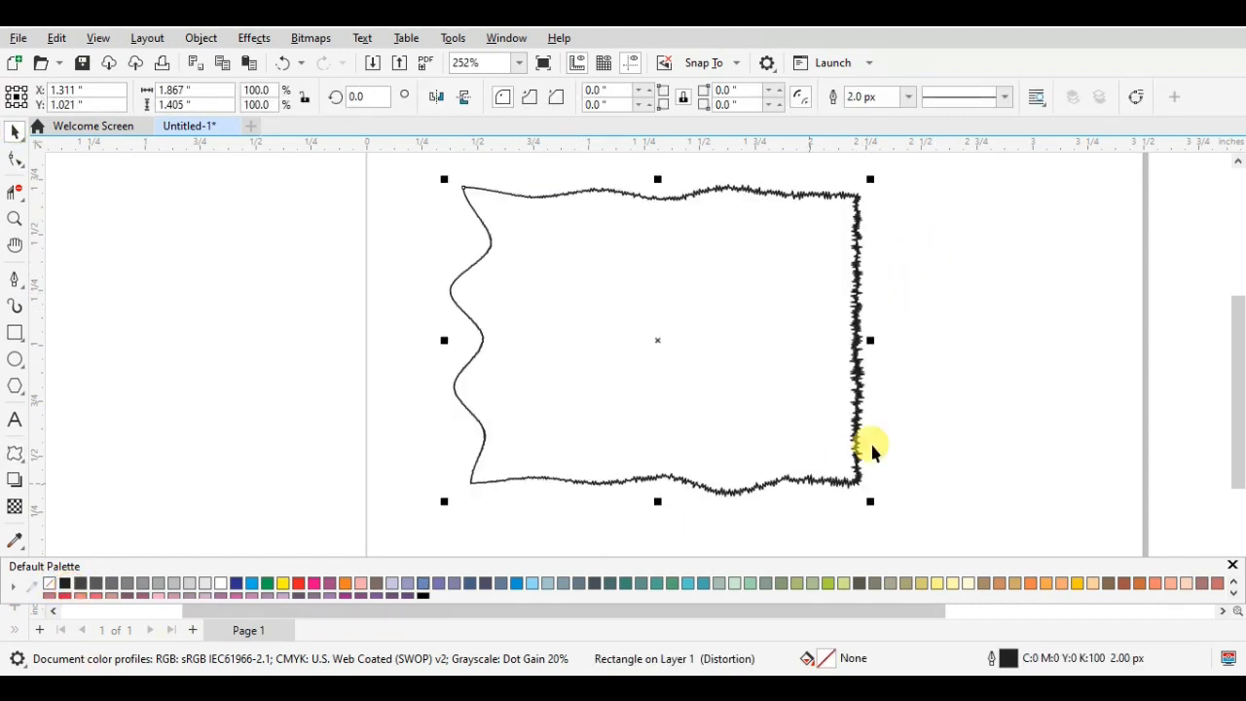
# - Move the outlined distorted shape around the page and delete it
pyautogui.click(866, 385)
pyautogui.scroll(-3, 730, 331)
pyautogui.scroll(2, 731, 333)
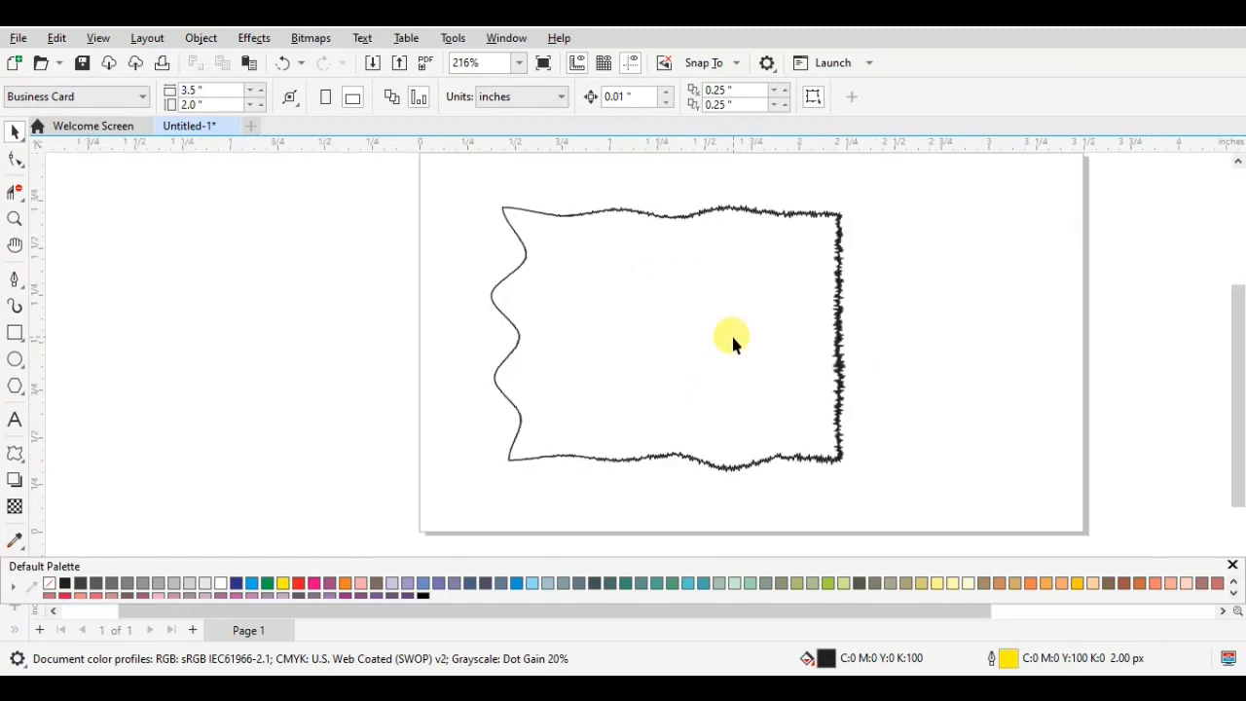
pyautogui.moveTo(837, 223); pyautogui.dragTo(706, 321)
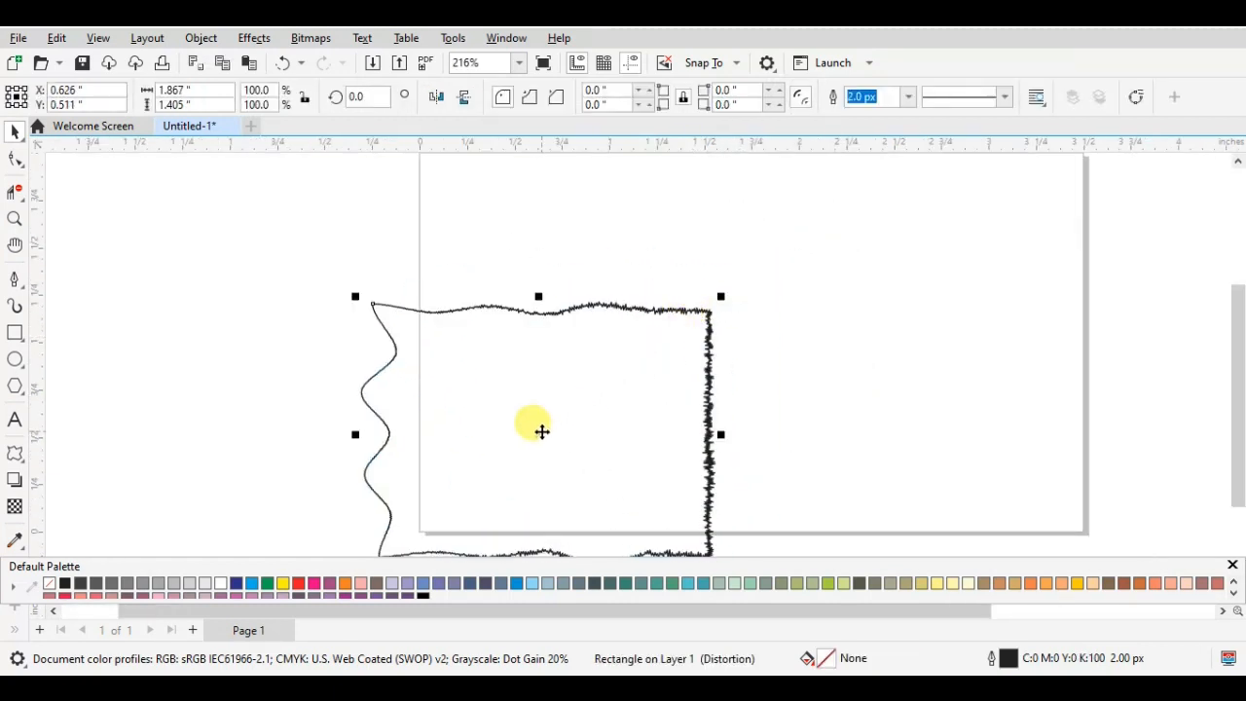
pyautogui.moveTo(542, 431); pyautogui.dragTo(761, 325)
pyautogui.press('Delete')
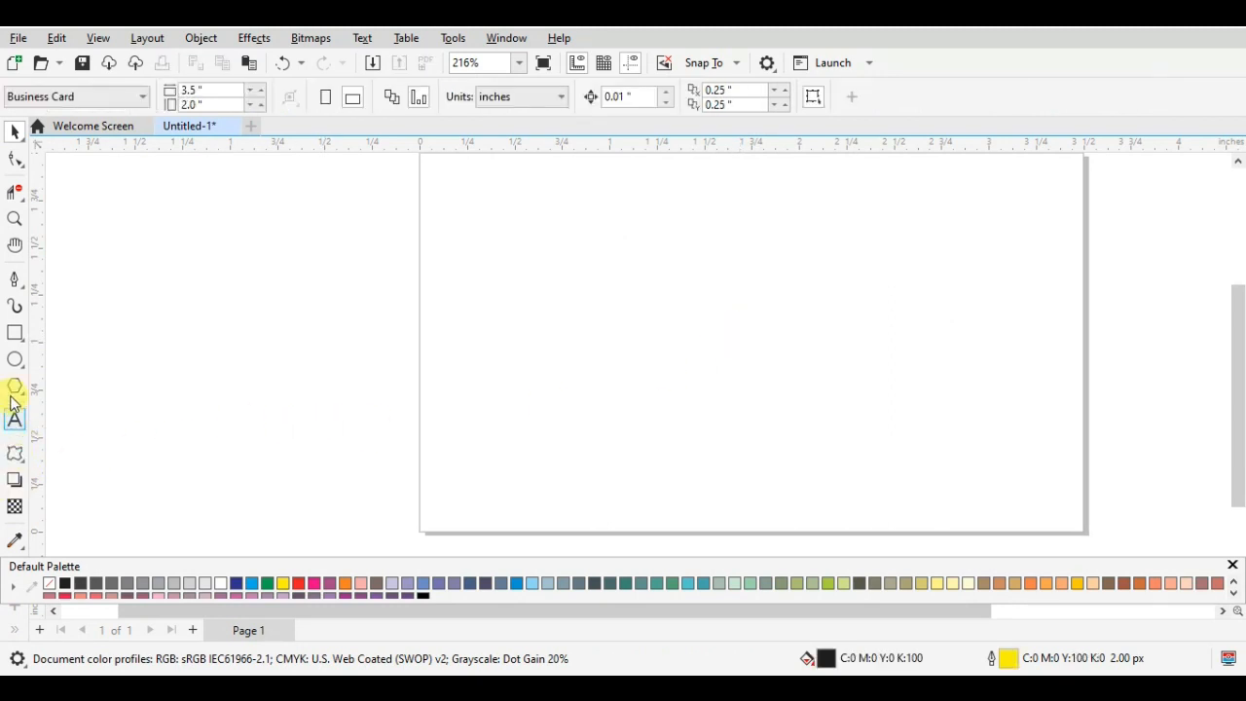
# - Draw a rectangle about 1.61 by 1.38 inches on the page, filled with green and without an outline
pyautogui.click(14, 333)
pyautogui.scroll(-1, 595, 237)
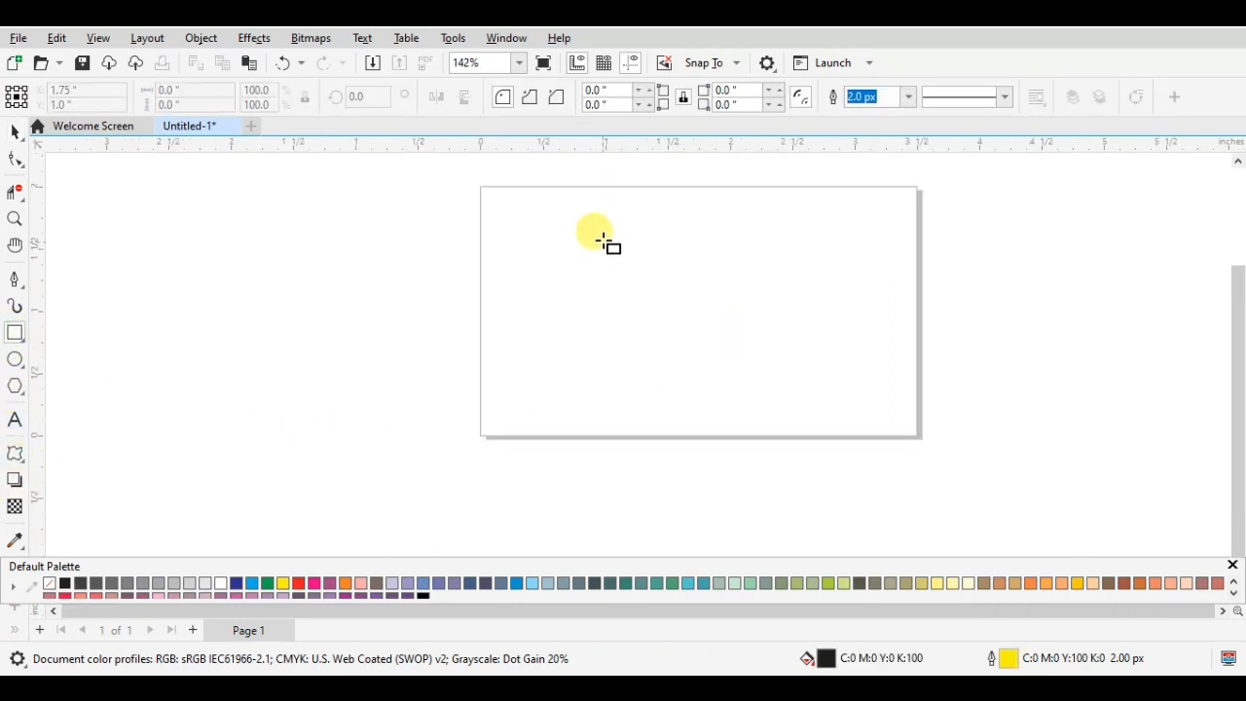
pyautogui.moveTo(571, 224); pyautogui.dragTo(773, 398)
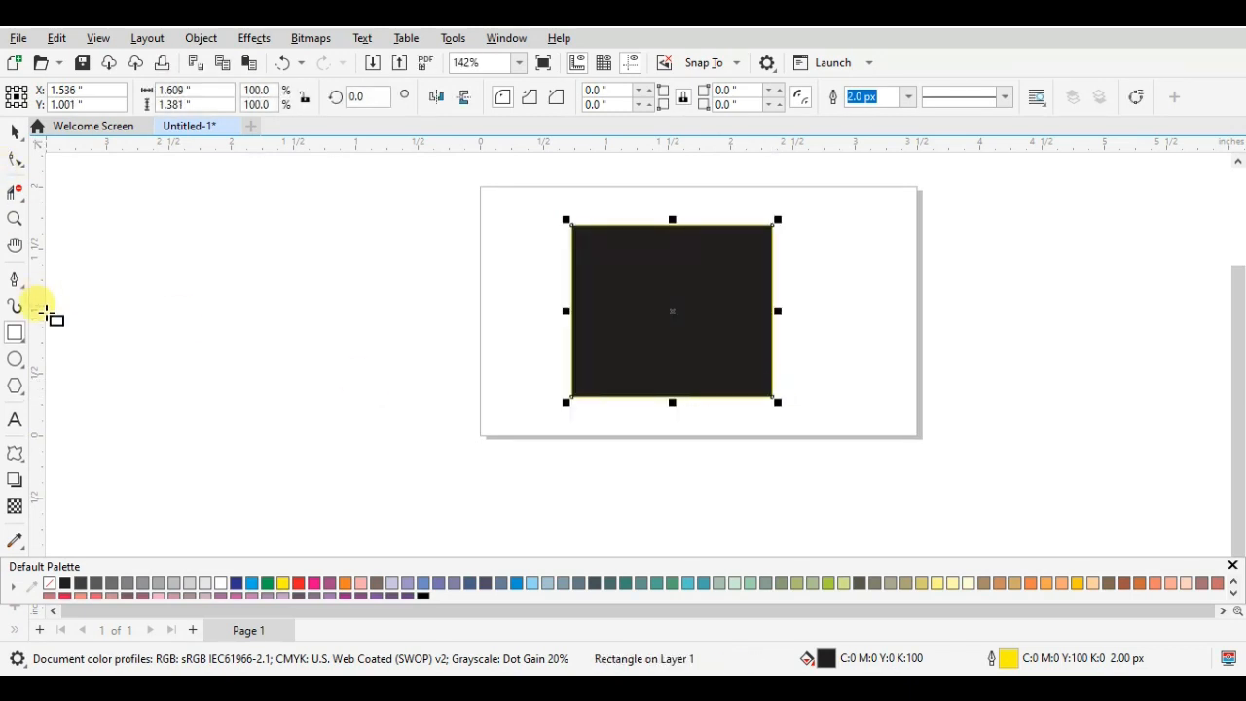
pyautogui.click(265, 584)
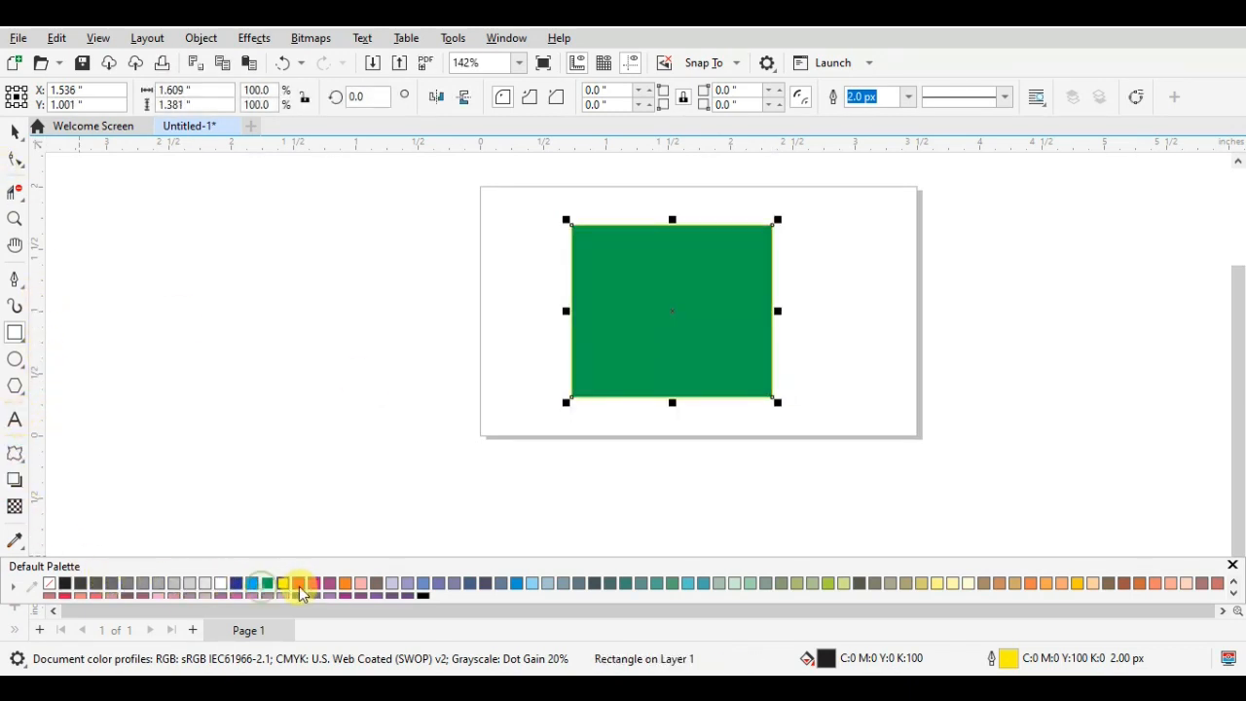
pyautogui.rightClick(51, 584)
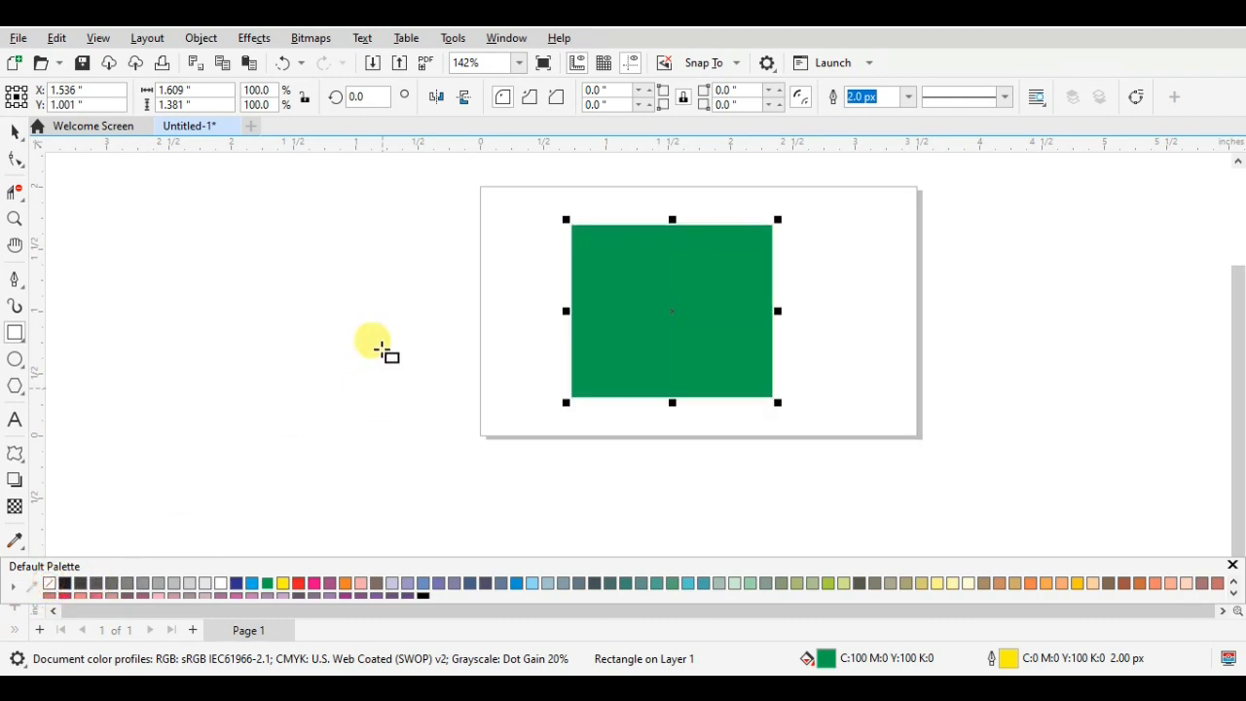
# - Apply a clockwise twister distortion to the green rectangle with 9 complete rotations and 62 additional degrees
pyautogui.click(12, 461)
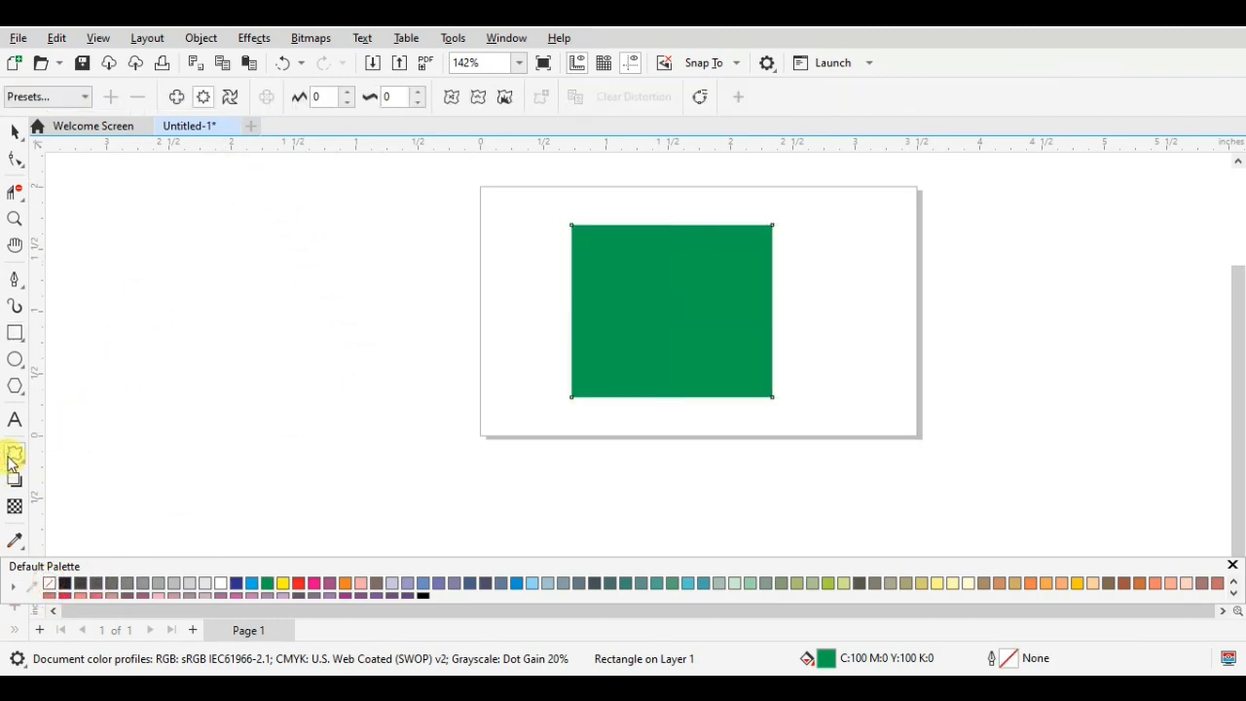
pyautogui.click(177, 98)
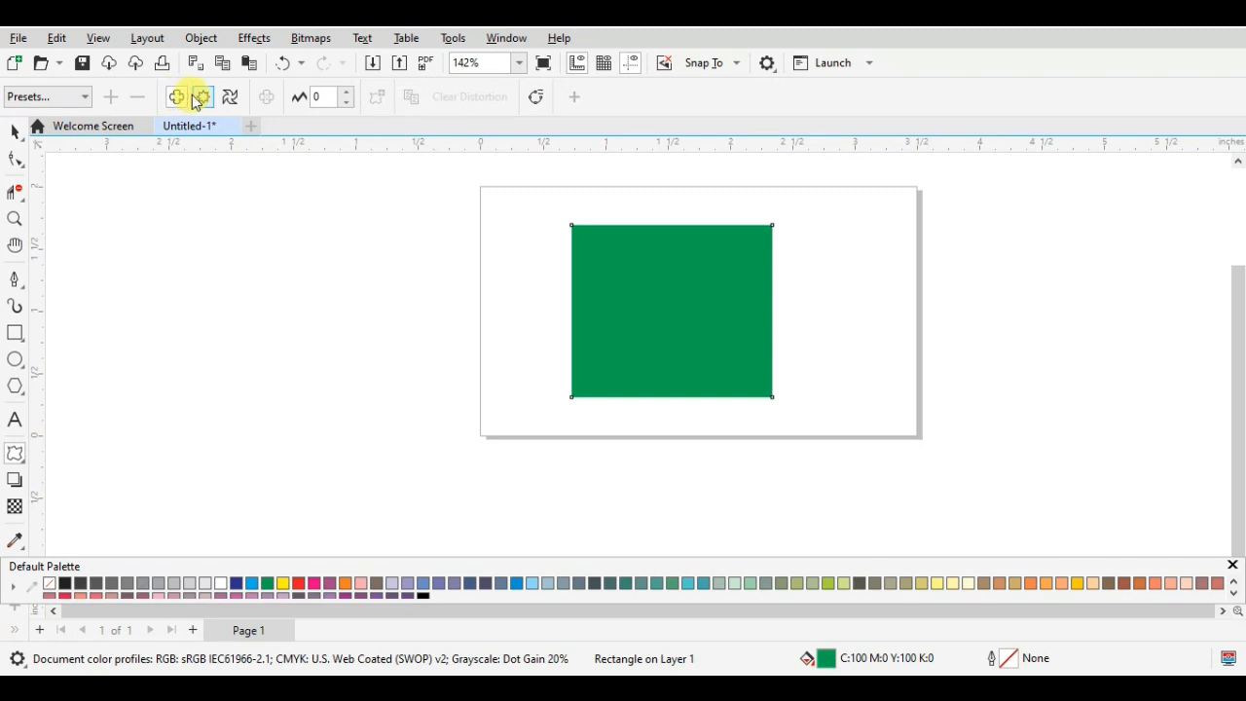
pyautogui.click(205, 98)
pyautogui.click(232, 97)
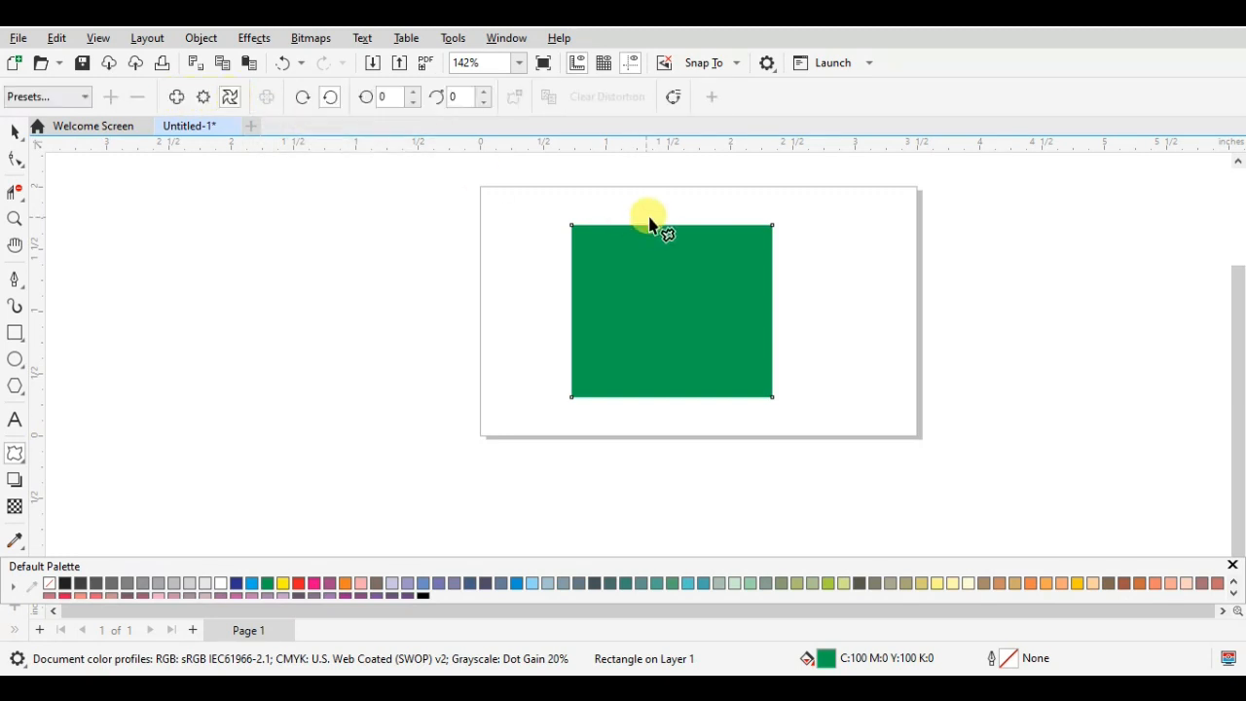
pyautogui.moveTo(730, 250); pyautogui.dragTo(926, 356)
pyautogui.scroll(-3, 926, 357)
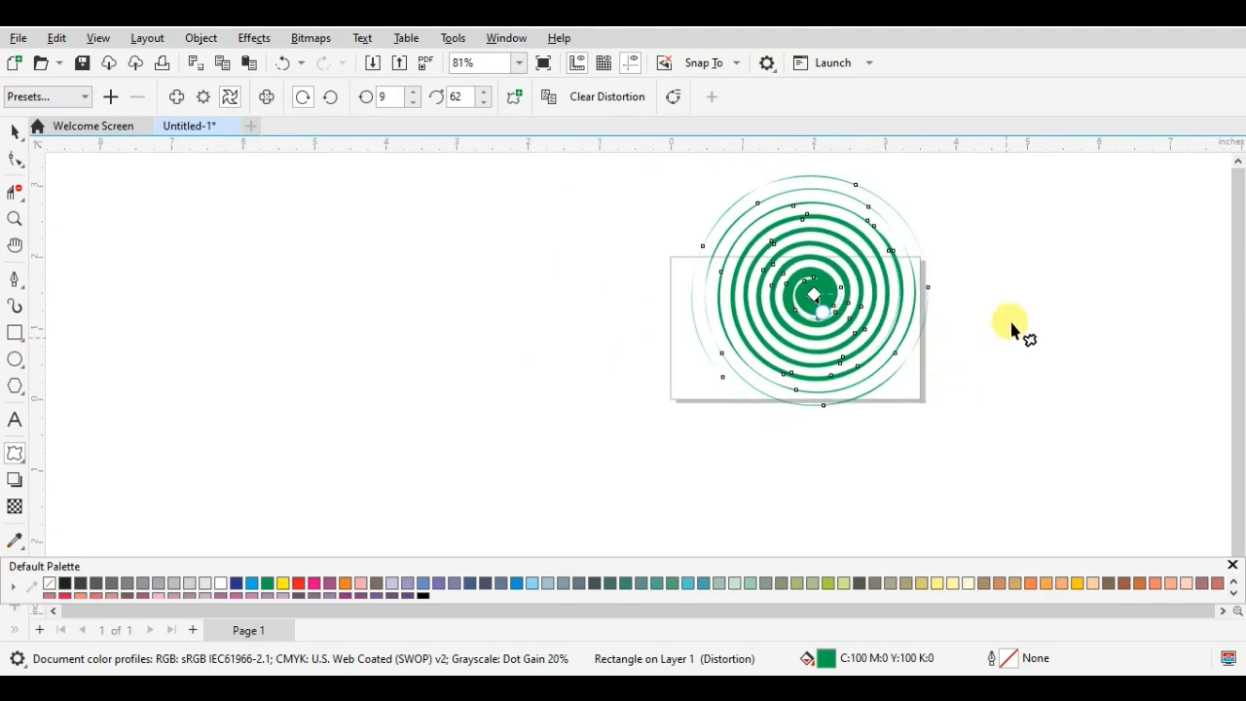
# - Shift the twisted spiral toward the page's left edge and slightly up, and fill it with dark blue (C60 M40 Y0 K40)
pyautogui.click(14, 131)
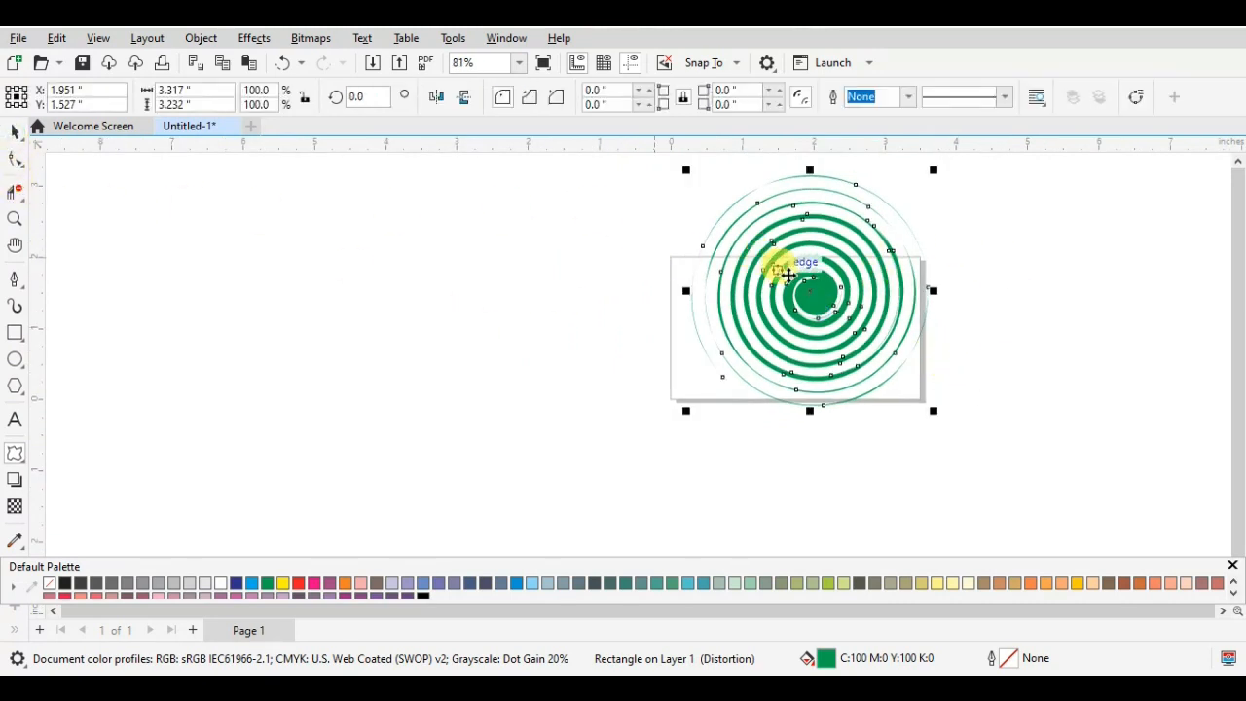
pyautogui.moveTo(811, 294)
pyautogui.mouseDown()
pyautogui.moveTo(526, 358)
pyautogui.moveTo(417, 336)
pyautogui.moveTo(384, 314)
pyautogui.moveTo(426, 337)
pyautogui.moveTo(667, 339)
pyautogui.moveTo(806, 328)
pyautogui.moveTo(729, 300)
pyautogui.moveTo(788, 292)
pyautogui.mouseUp()
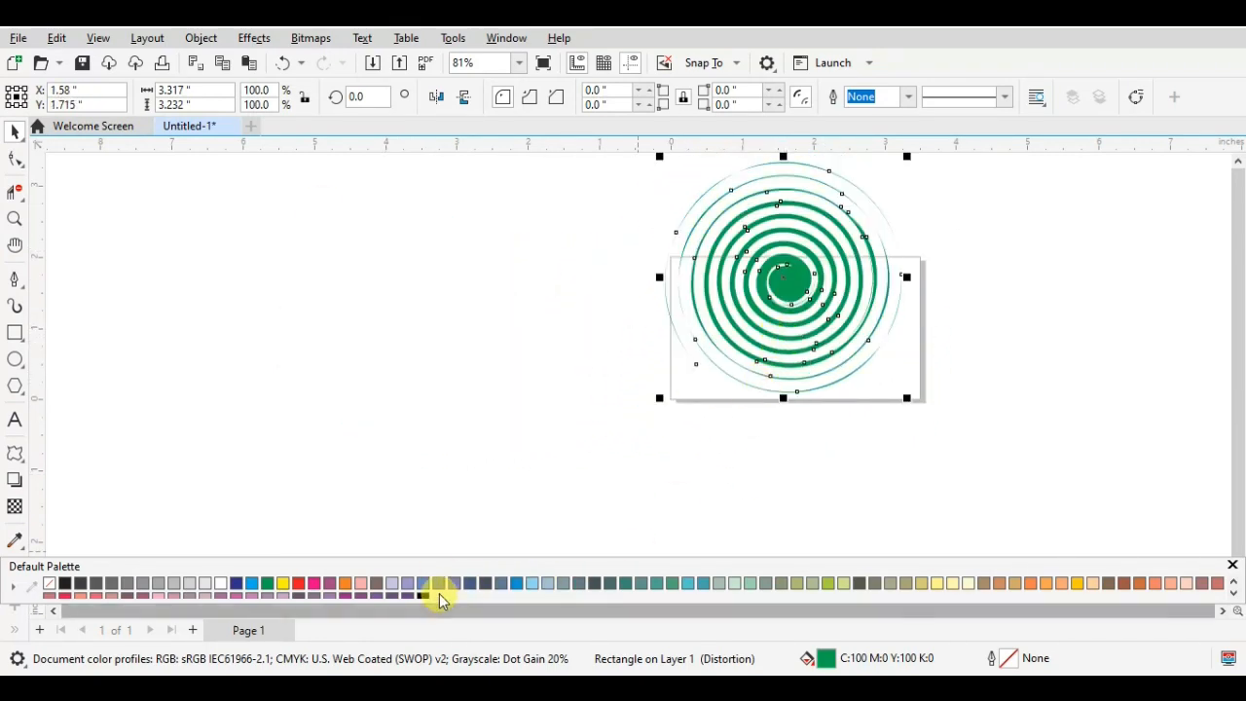
pyautogui.click(464, 591)
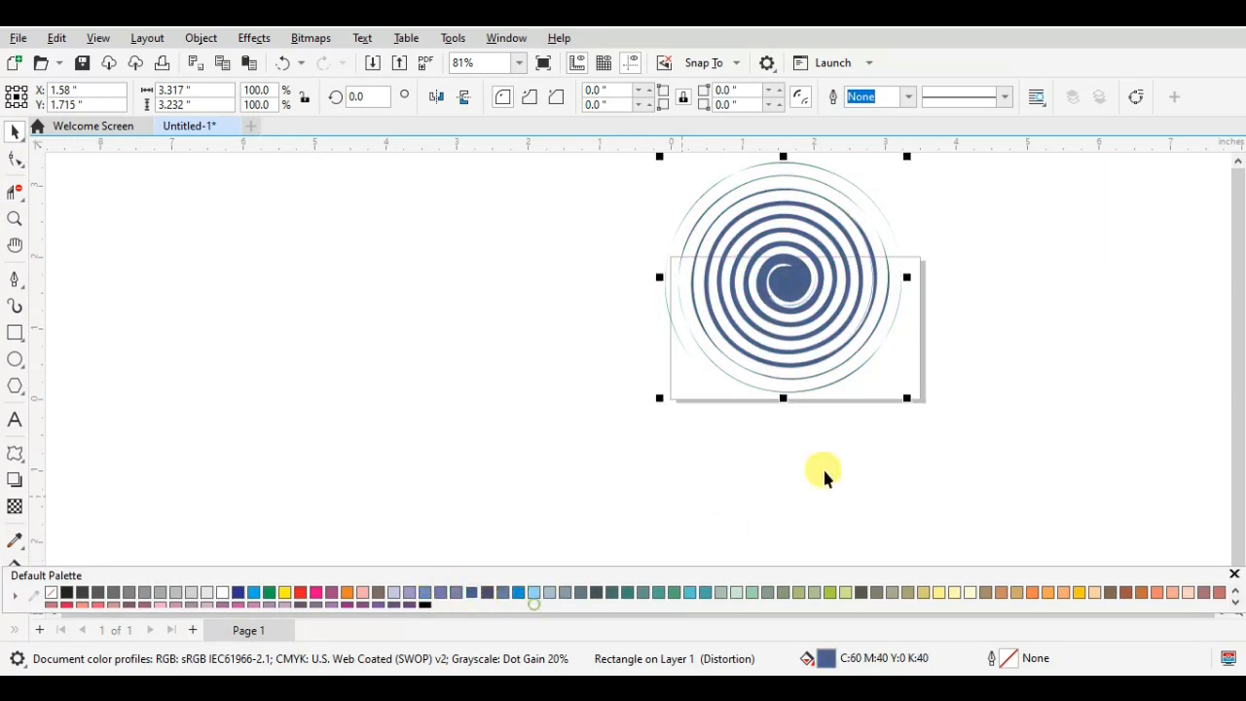
# - Scale the spiral down to about 39.2% and place it at the page's upper-right corner
pyautogui.moveTo(869, 194); pyautogui.dragTo(871, 239)
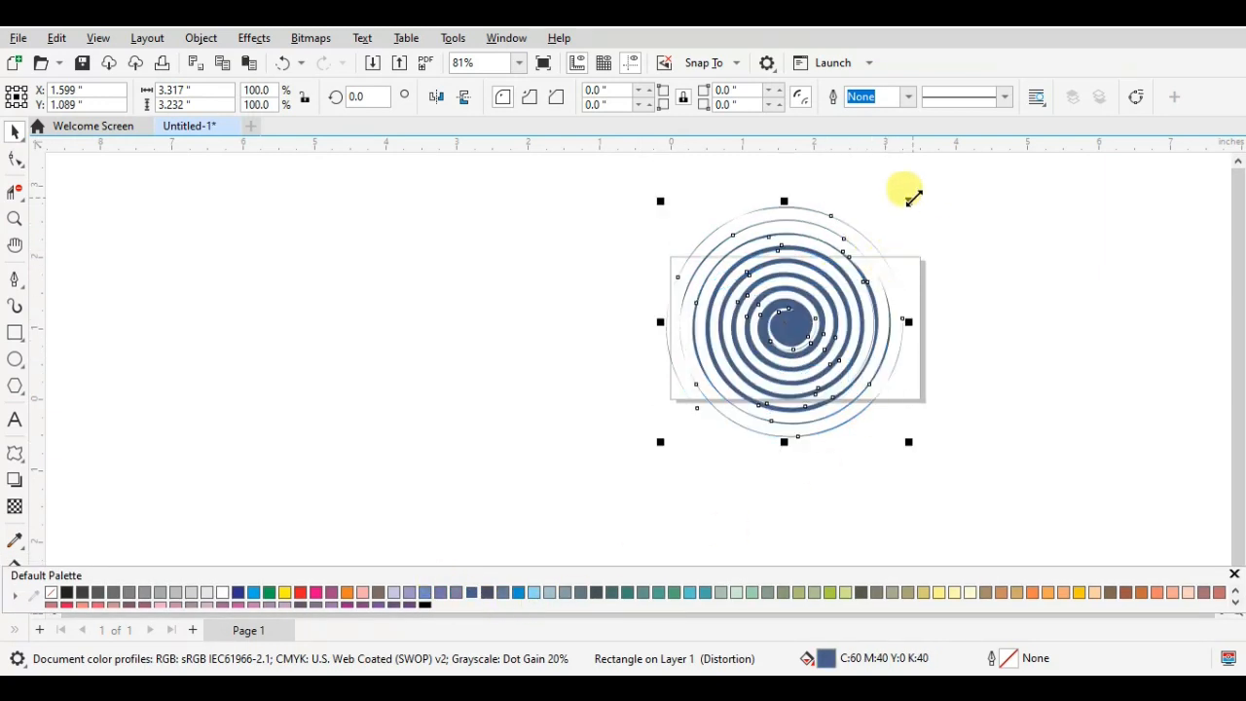
pyautogui.moveTo(912, 198); pyautogui.dragTo(765, 340)
pyautogui.moveTo(729, 390); pyautogui.dragTo(890, 276)
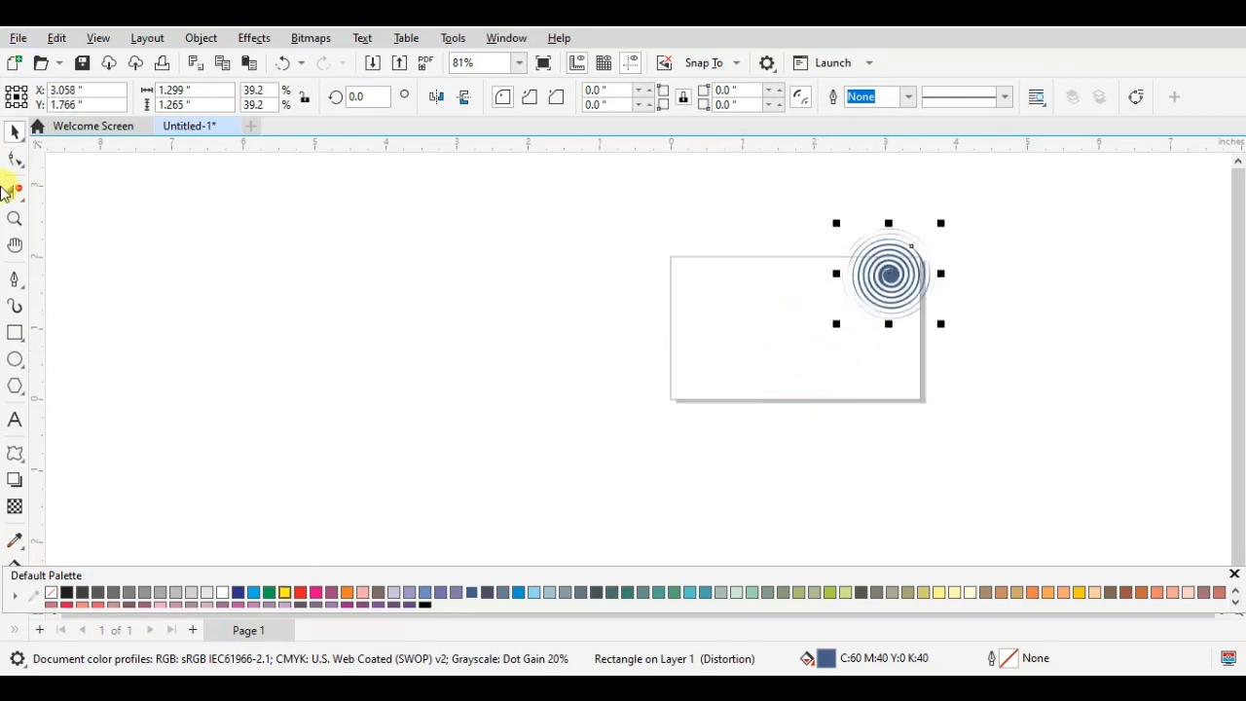
# - Draw a circle about 1.45 by 1.44 inches in the page's left half and apply a clockwise twister distortion from its top edge
pyautogui.click(14, 360)
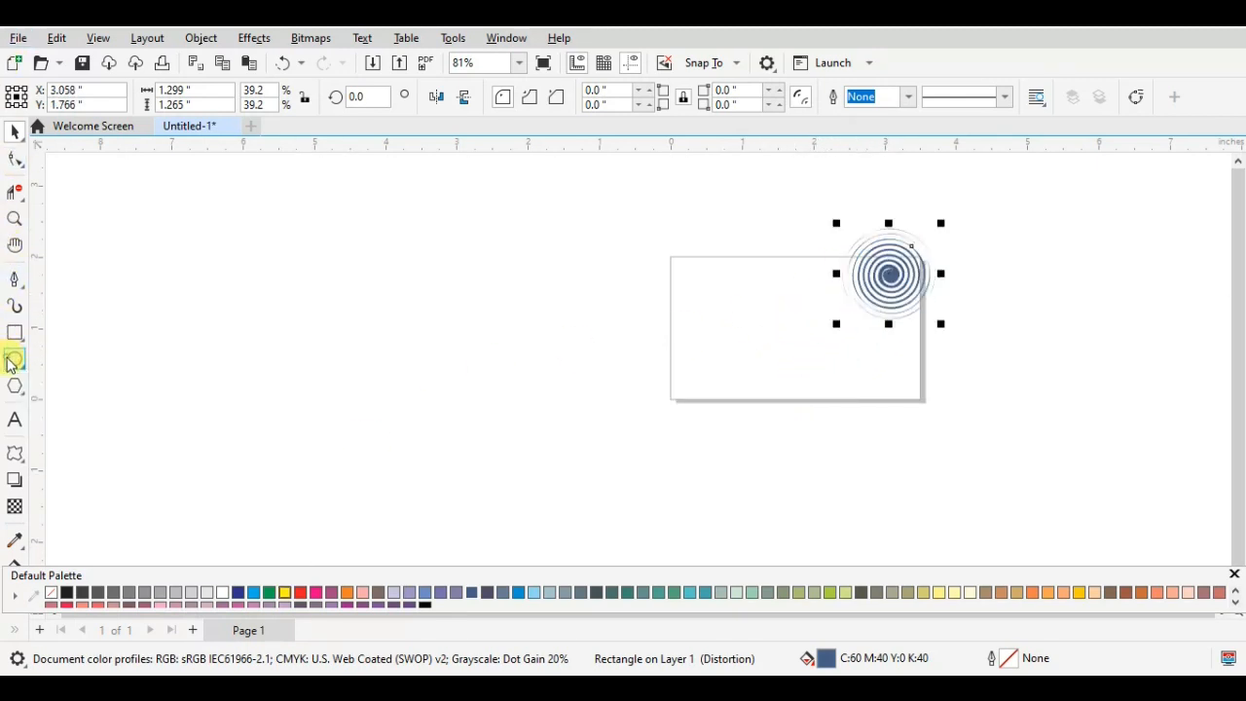
pyautogui.moveTo(690, 298); pyautogui.dragTo(784, 374)
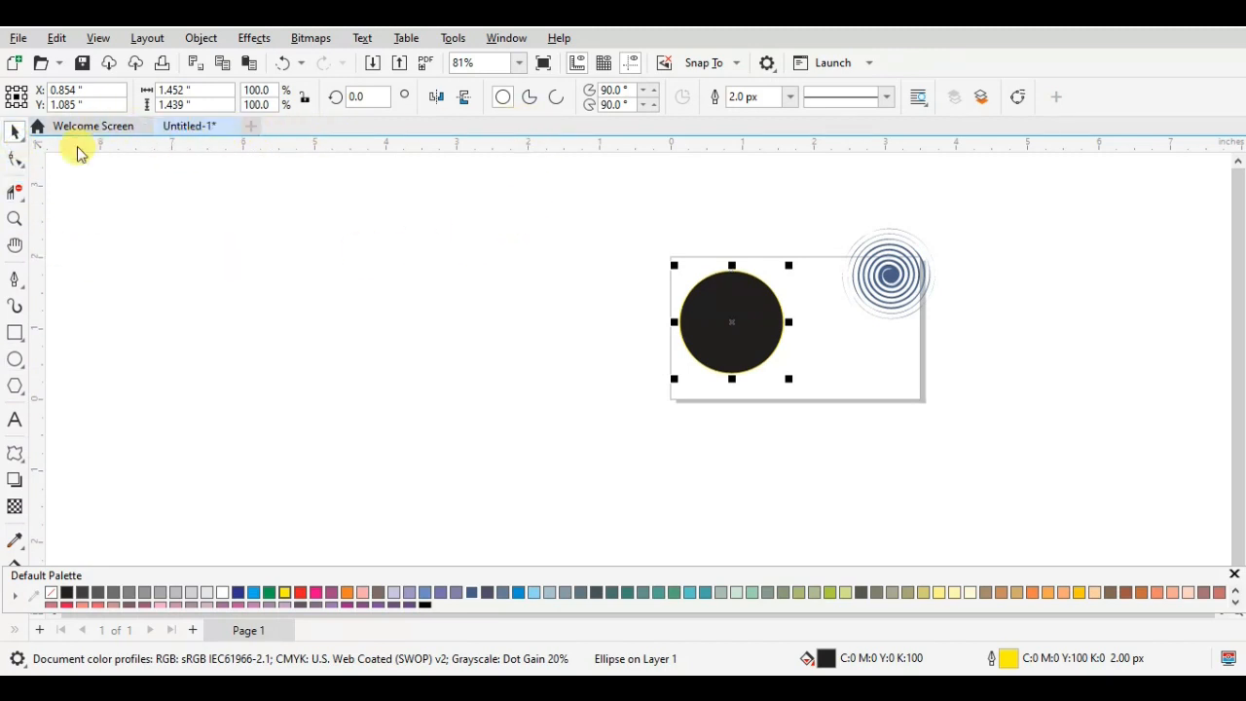
pyautogui.click(17, 452)
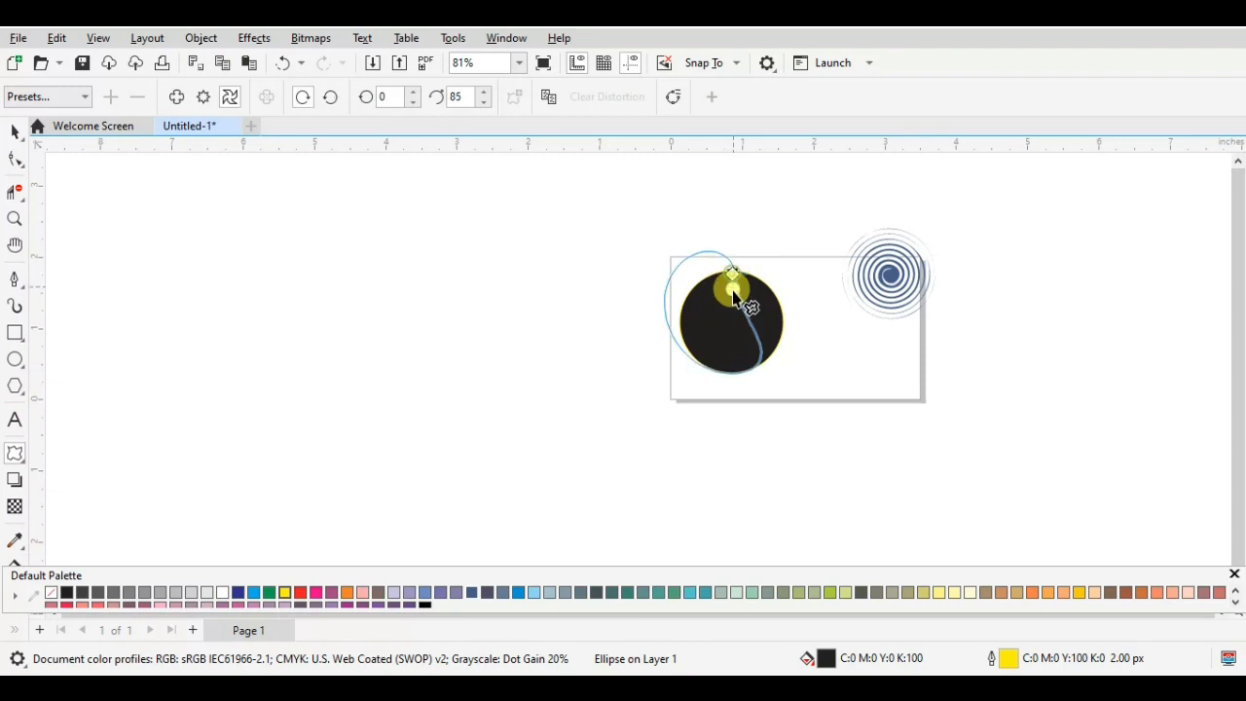
pyautogui.moveTo(734, 297)
pyautogui.mouseDown()
pyautogui.moveTo(718, 311)
pyautogui.moveTo(687, 303)
pyautogui.moveTo(678, 248)
pyautogui.moveTo(718, 244)
pyautogui.moveTo(745, 261)
pyautogui.moveTo(751, 279)
pyautogui.moveTo(727, 313)
pyautogui.mouseUp()
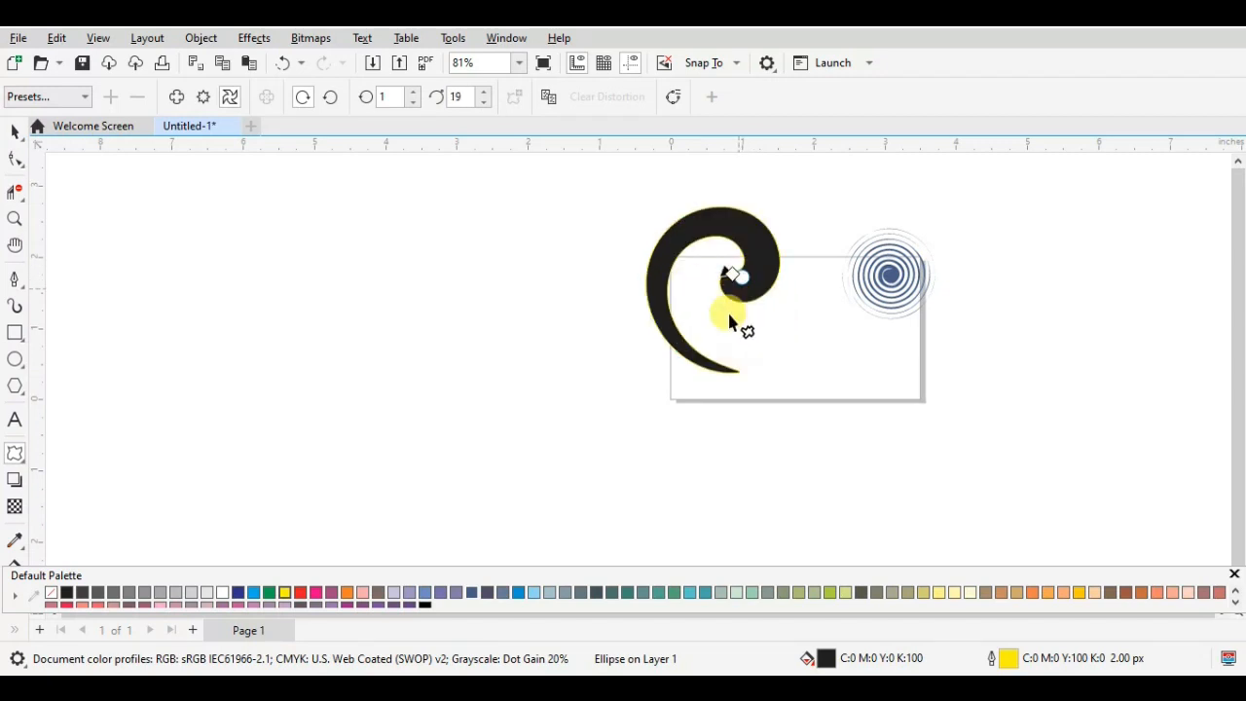
# - Delete the twisted black circle from the page
pyautogui.click(14, 133)
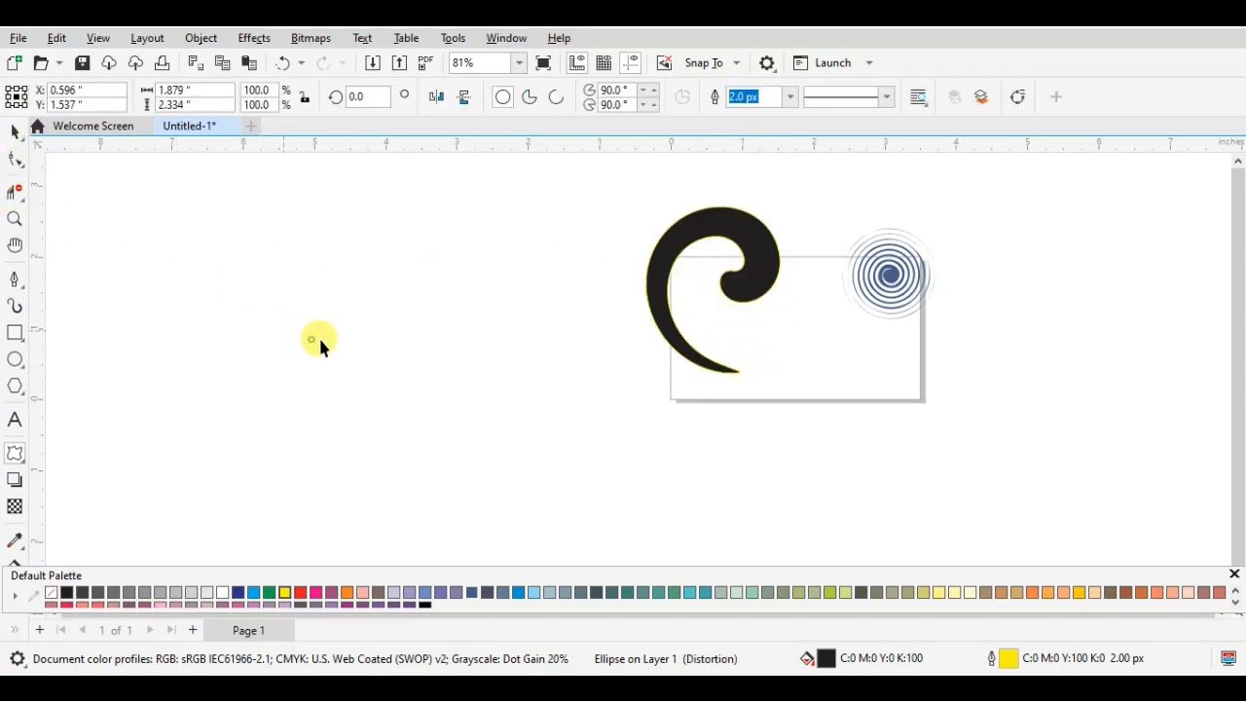
pyautogui.click(318, 335)
pyautogui.click(720, 322)
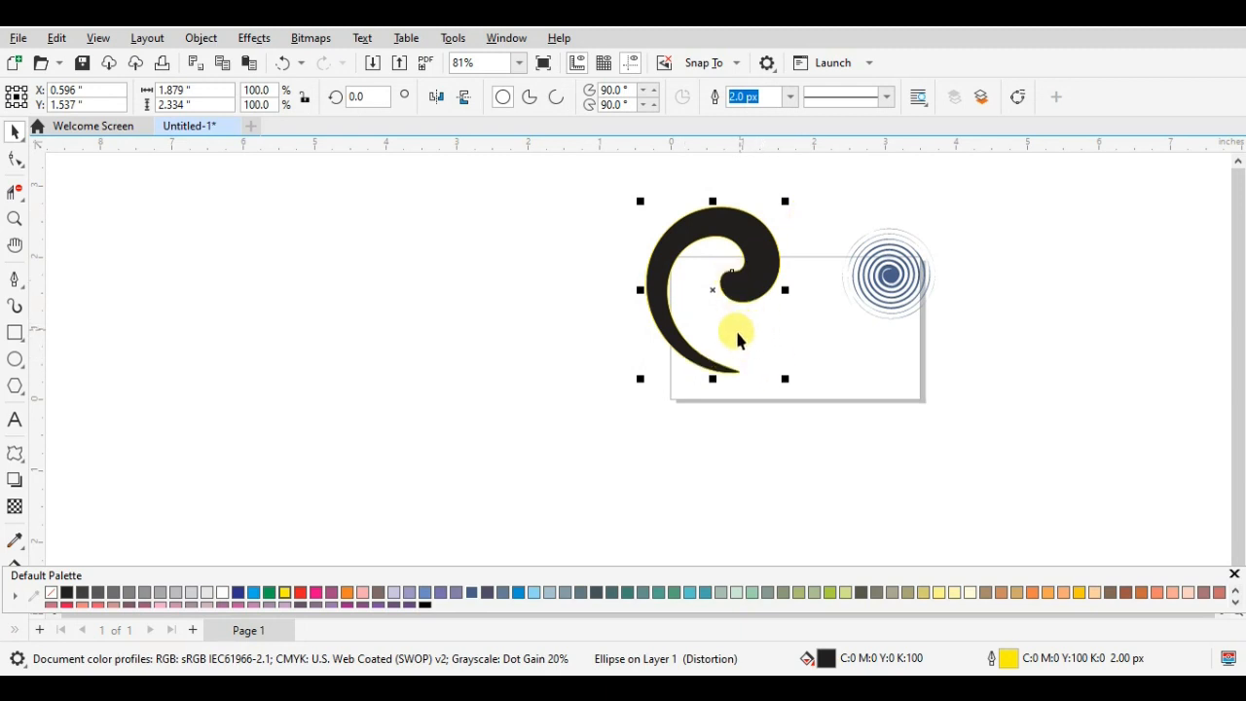
pyautogui.press('Delete')
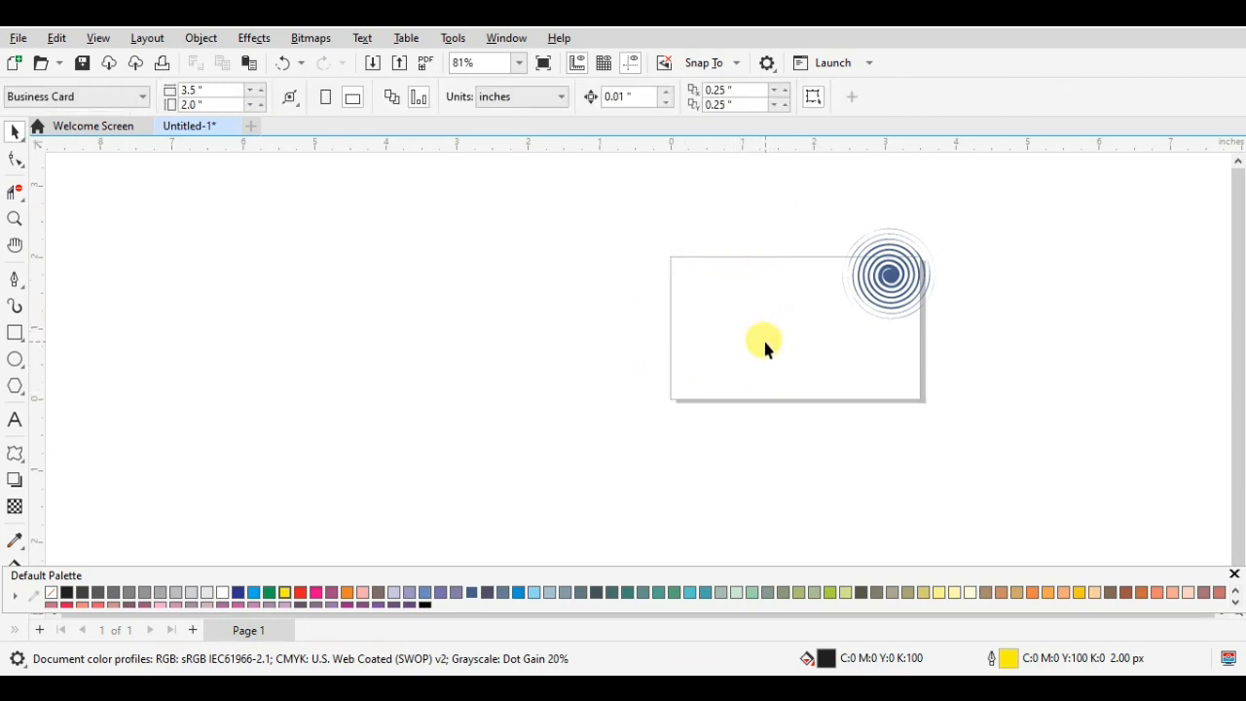
# - Draw a rectangle about 1.73 by 1.54 inches in the page's left half and set the Distort tool to push and pull
pyautogui.click(15, 333)
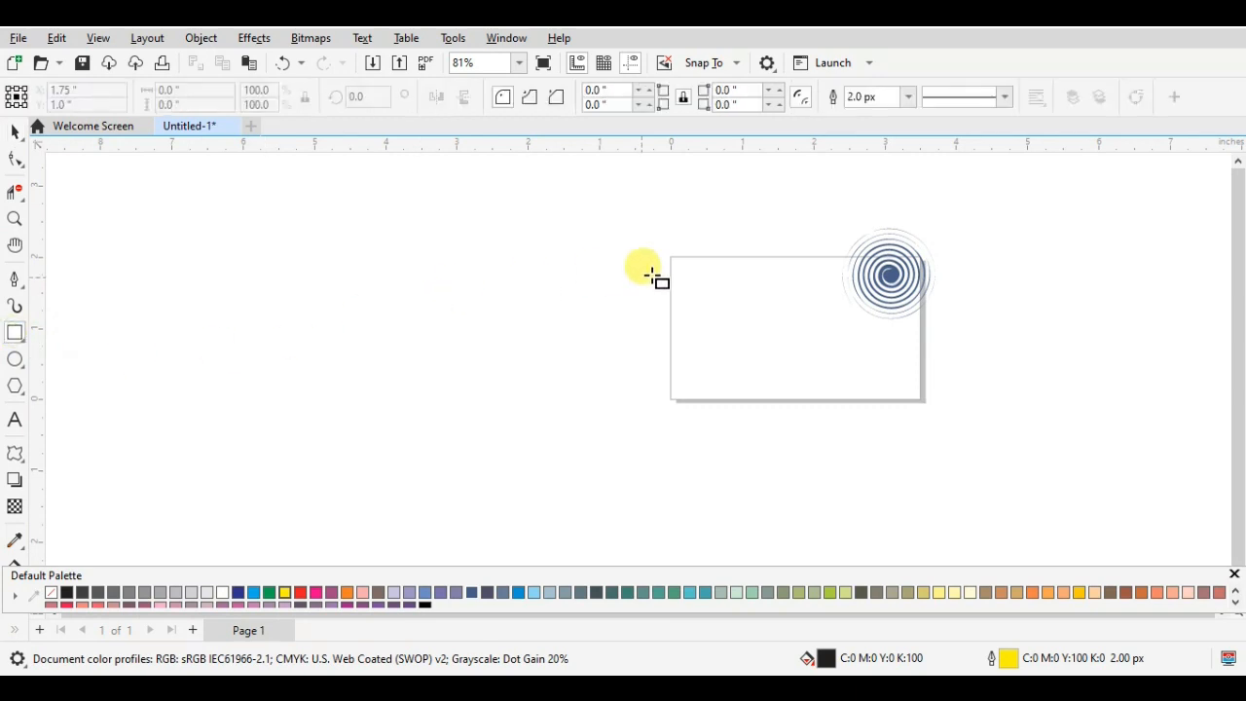
pyautogui.moveTo(682, 283); pyautogui.dragTo(804, 394)
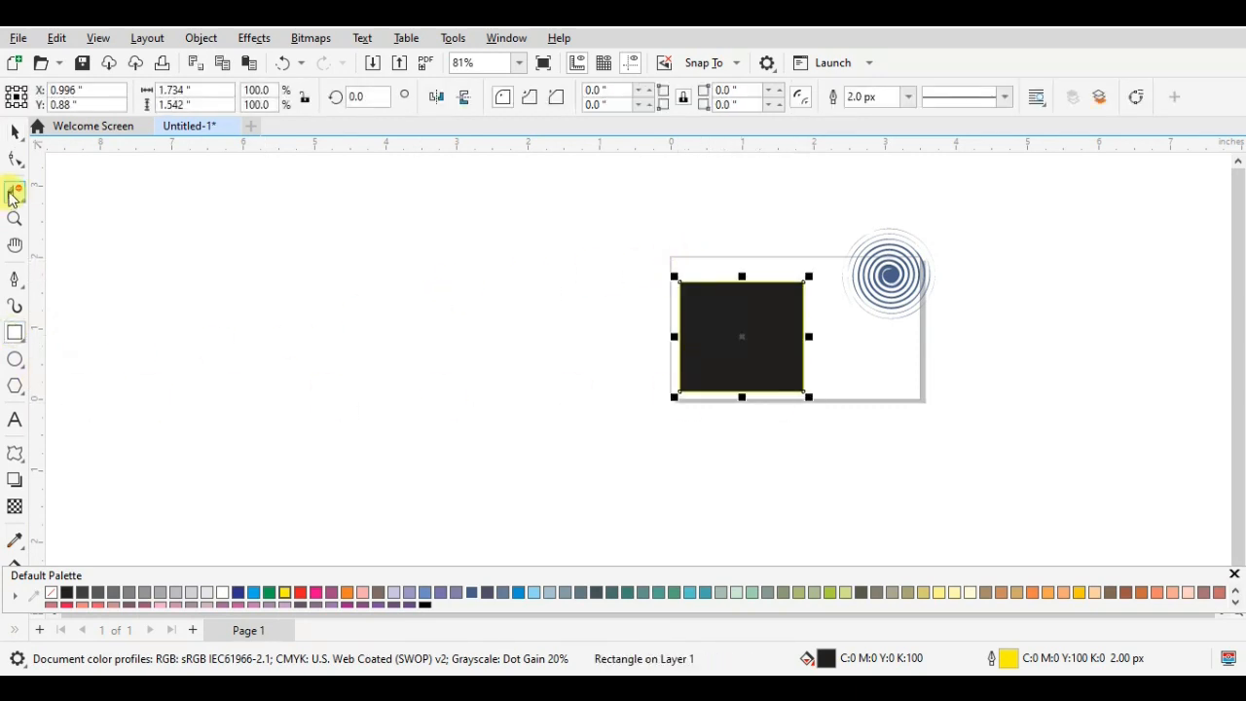
pyautogui.click(14, 453)
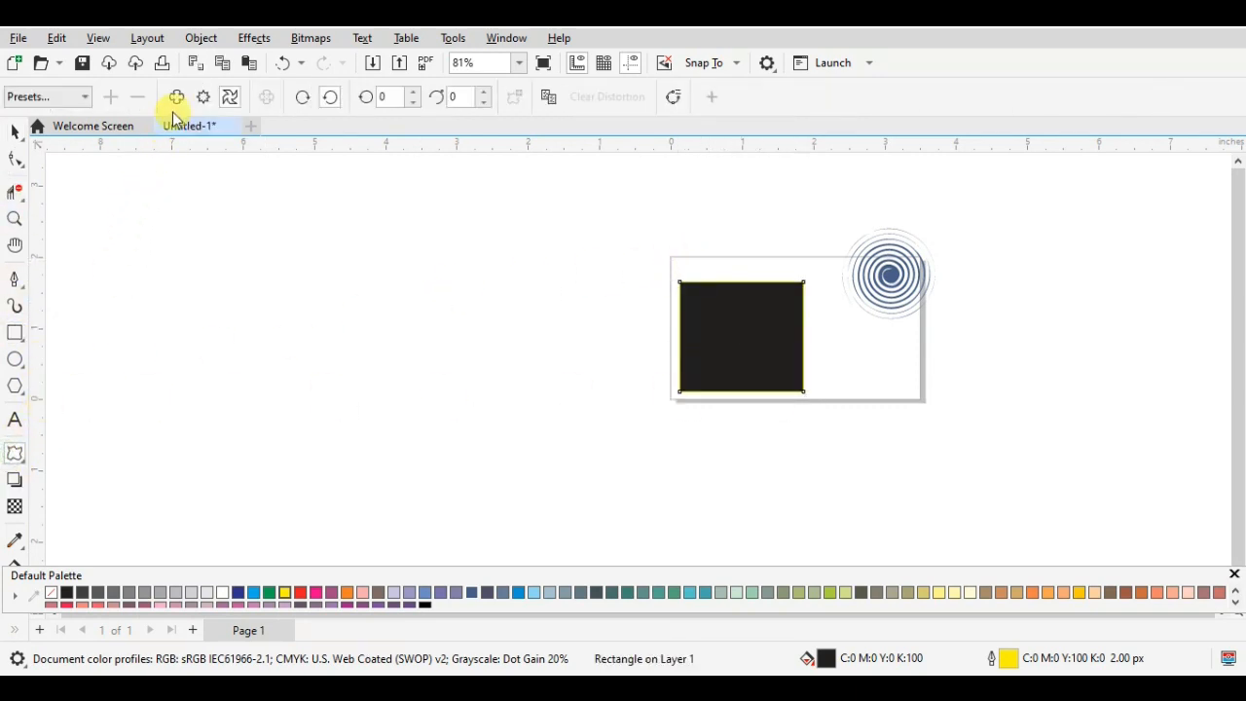
pyautogui.click(177, 103)
# - Try a slight push and pull distortion with amplitude -12 on the black rectangle and undo it
pyautogui.moveTo(744, 283); pyautogui.dragTo(748, 314)
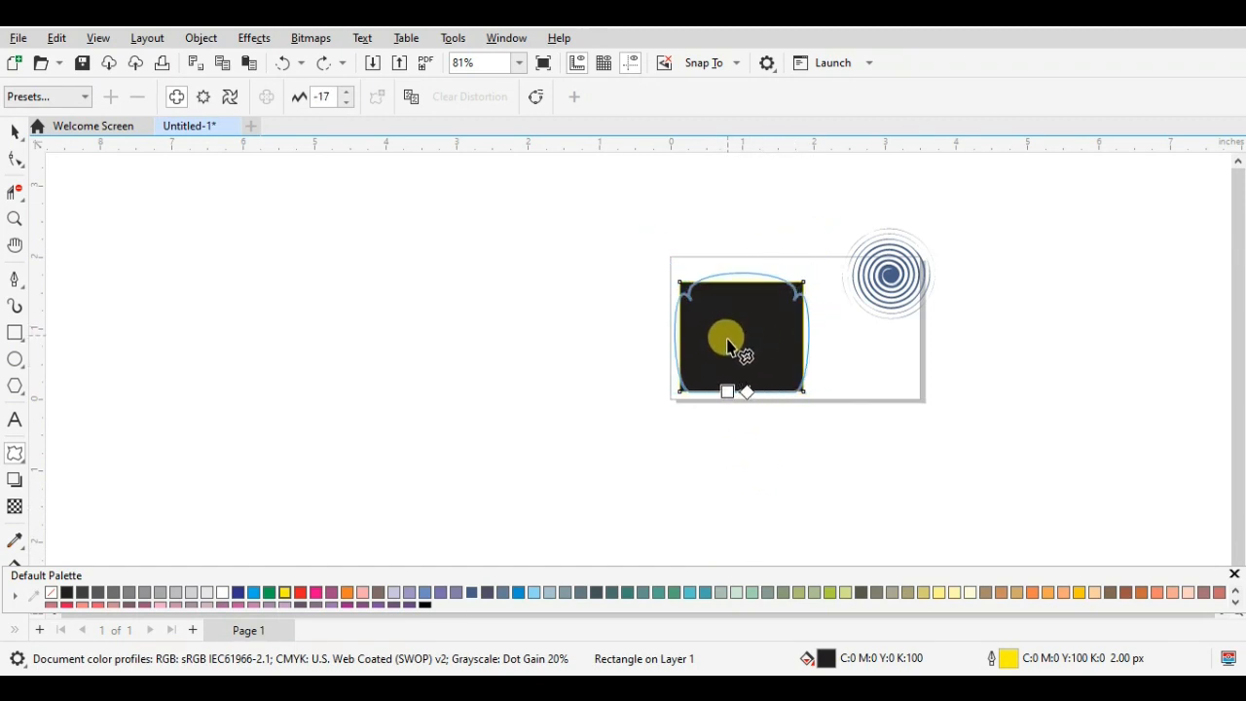
pyautogui.moveTo(726, 368); pyautogui.dragTo(720, 318)
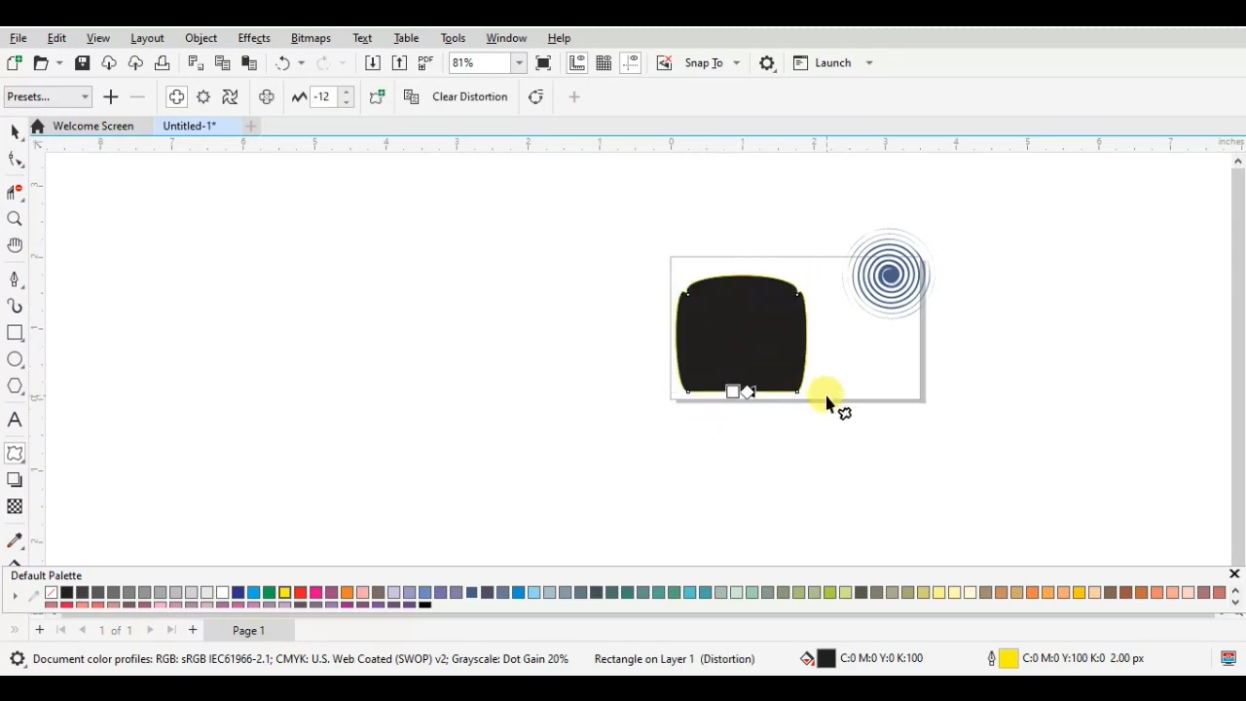
pyautogui.hotkey('ctrl', 'z')
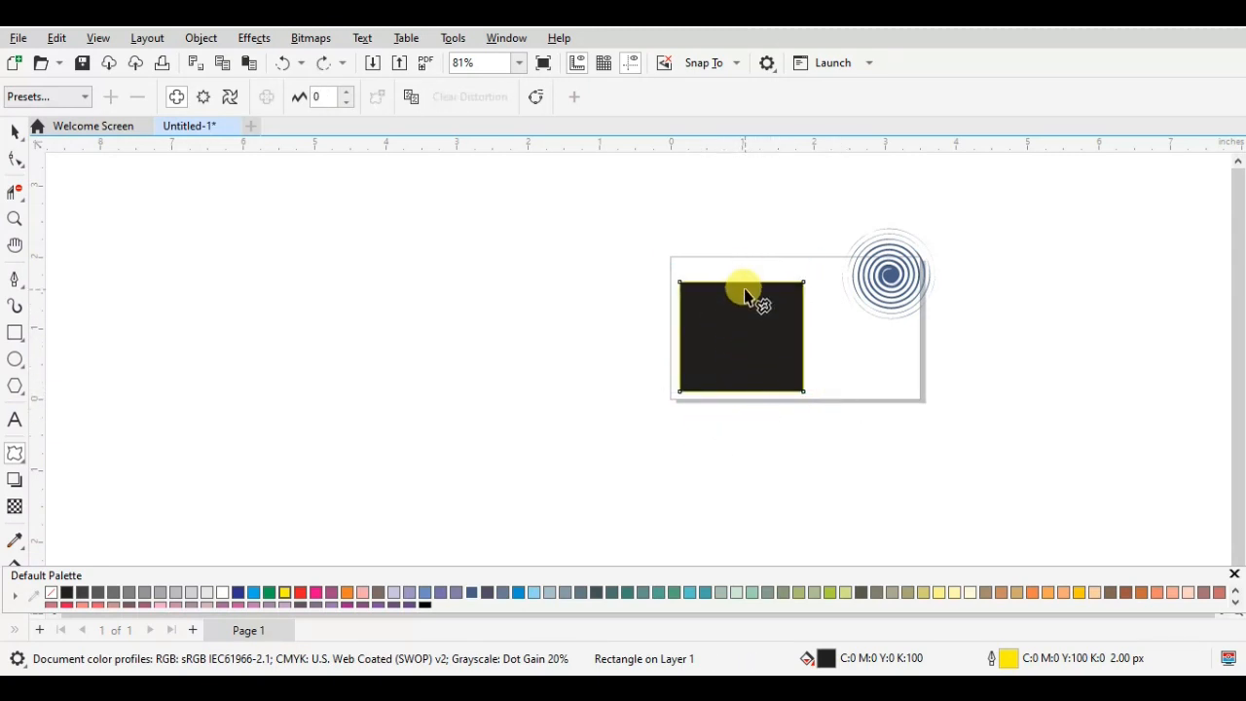
# - Apply a push and pull distortion with amplitude -52 to the rectangle, with its centre just below the bottom edge
pyautogui.moveTo(744, 292); pyautogui.dragTo(703, 348)
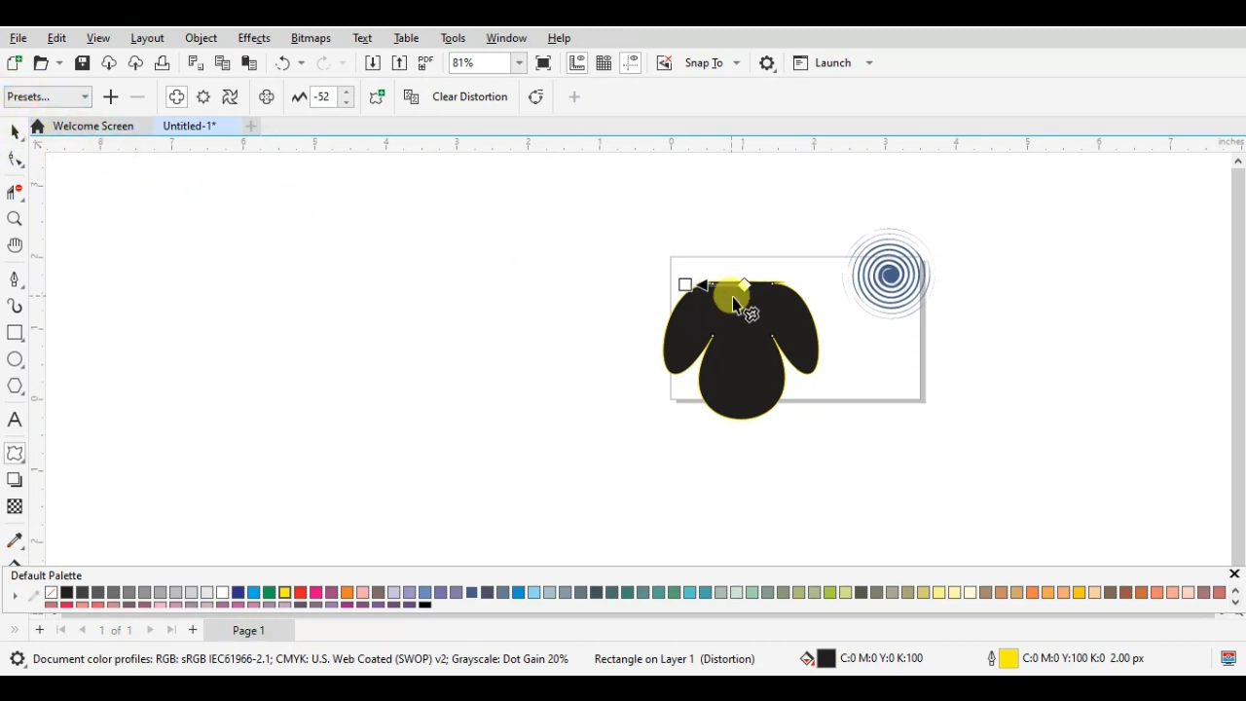
pyautogui.moveTo(741, 305); pyautogui.dragTo(749, 402)
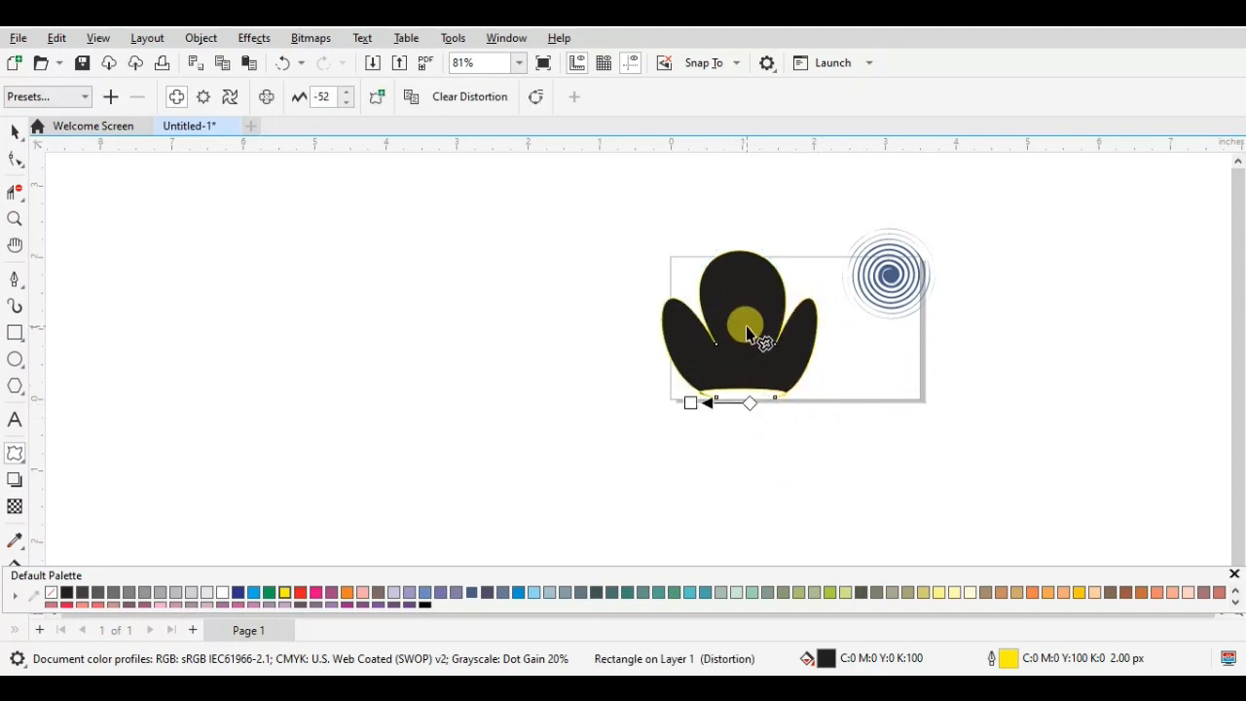
pyautogui.click(14, 133)
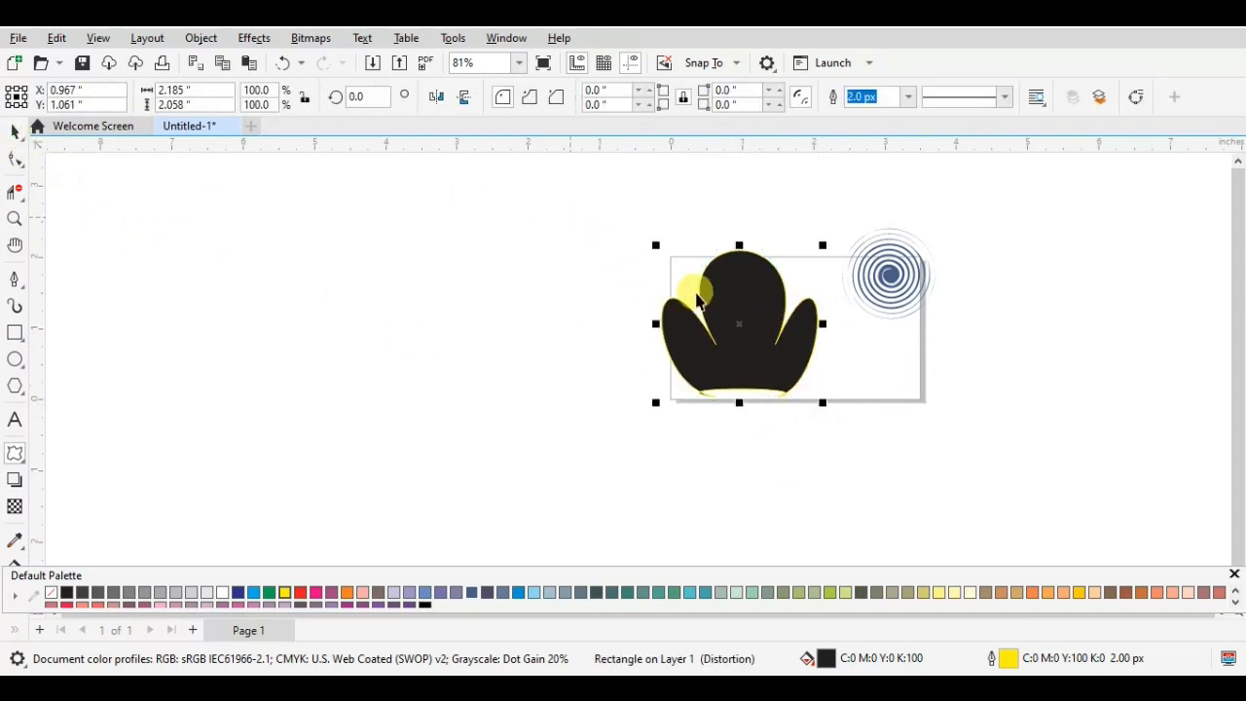
# - Scale the distorted black shape down to about 73.1% and place it over the page's upper-left corner
pyautogui.moveTo(767, 319); pyautogui.dragTo(697, 284)
pyautogui.moveTo(748, 211); pyautogui.dragTo(704, 250)
pyautogui.moveTo(649, 306); pyautogui.dragTo(680, 252)
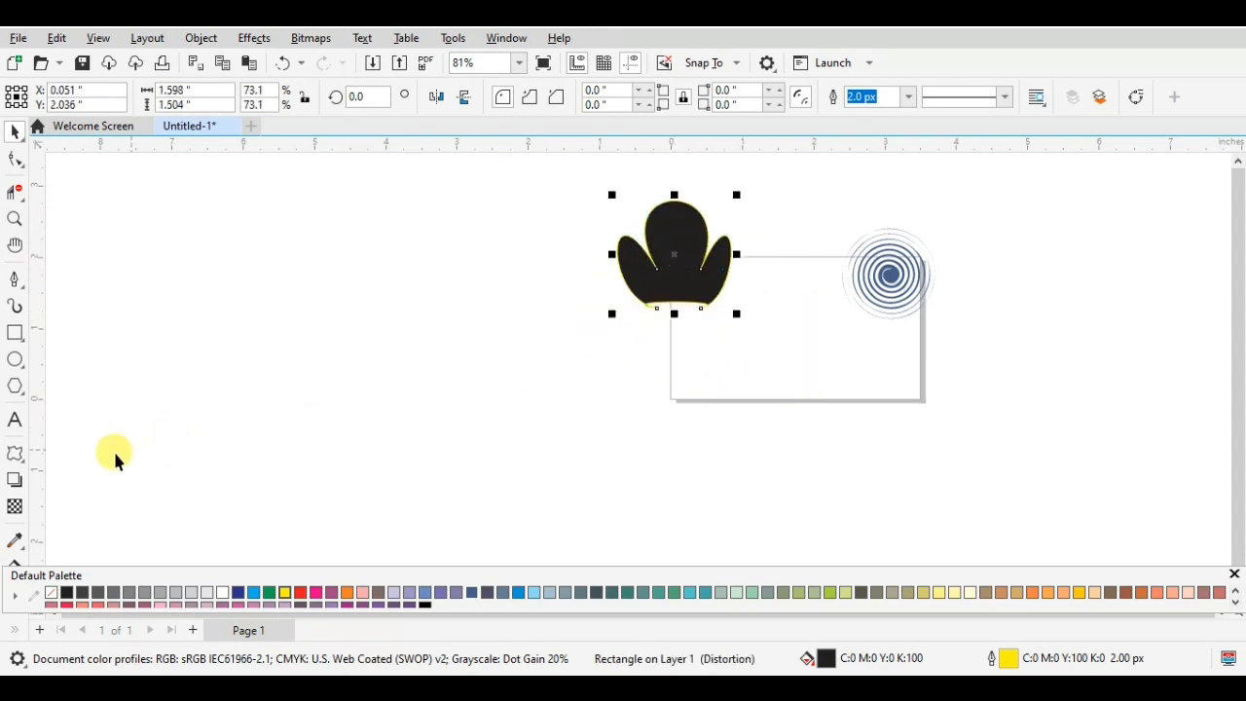
# - Try a counterclockwise twister distortion of 2 complete rotations and 47 additional degrees on a new circle about 1.53 by 1.48 inches, and delete it
pyautogui.click(15, 359)
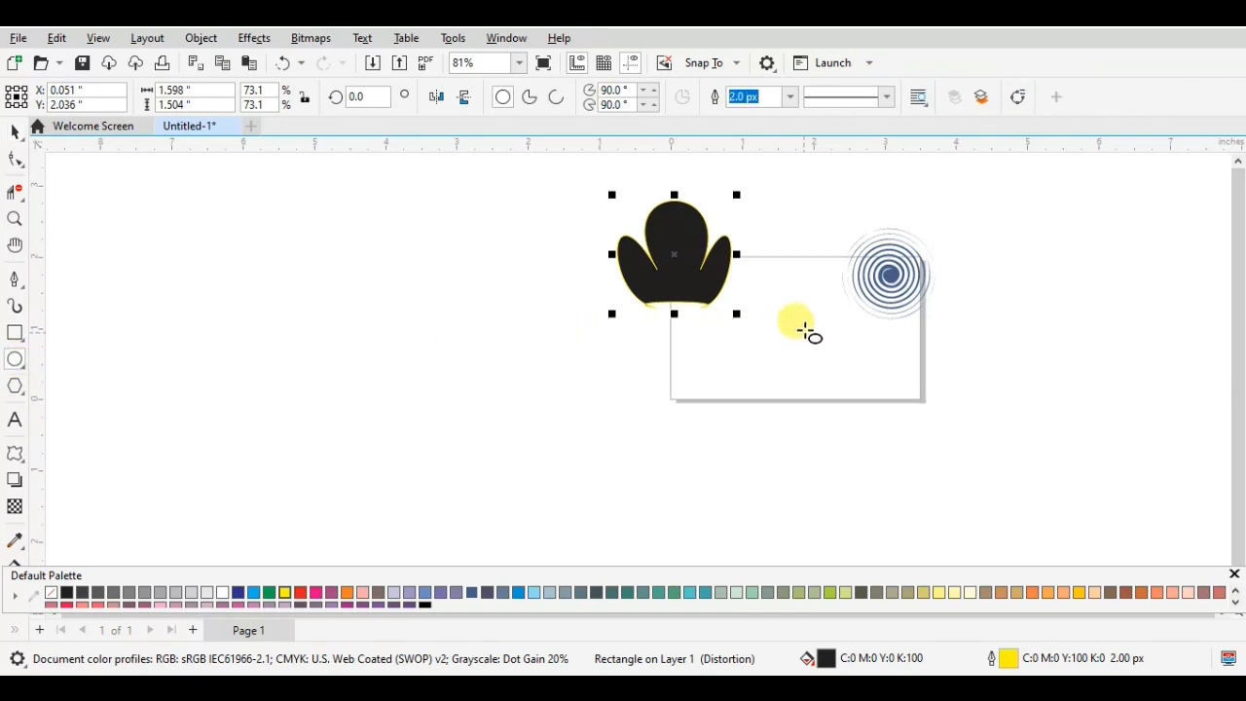
pyautogui.moveTo(804, 323); pyautogui.dragTo(915, 431)
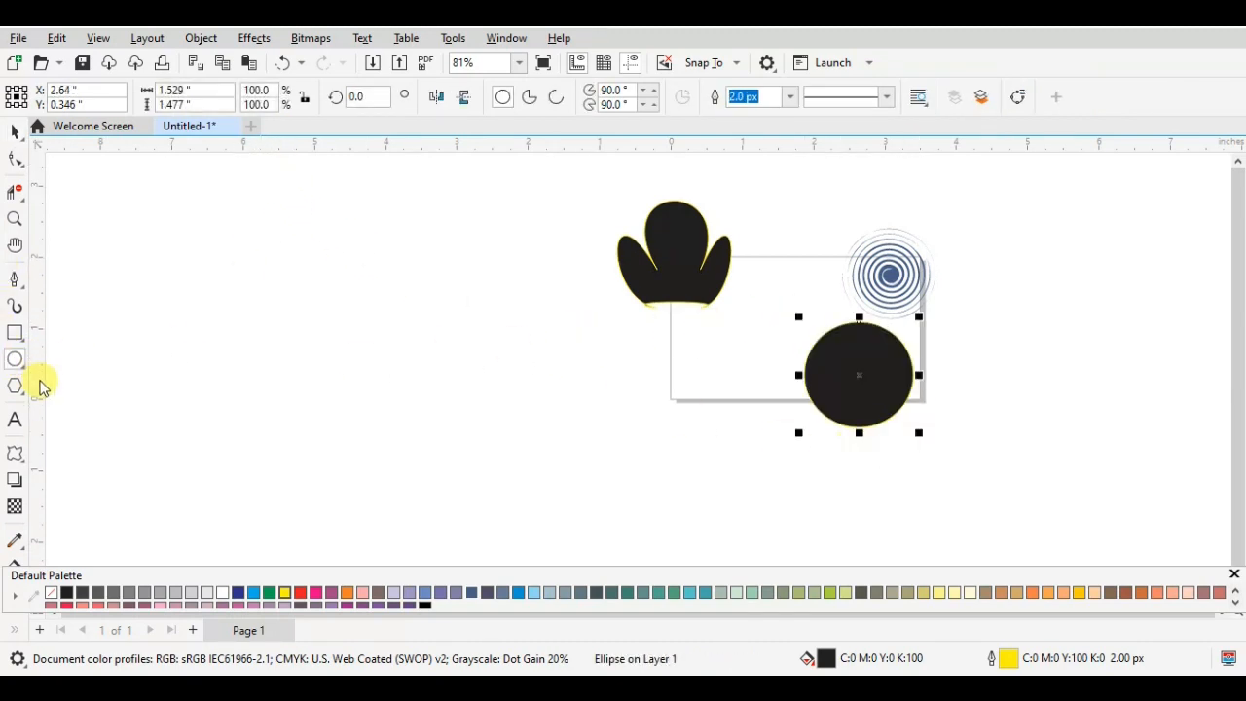
pyautogui.click(15, 453)
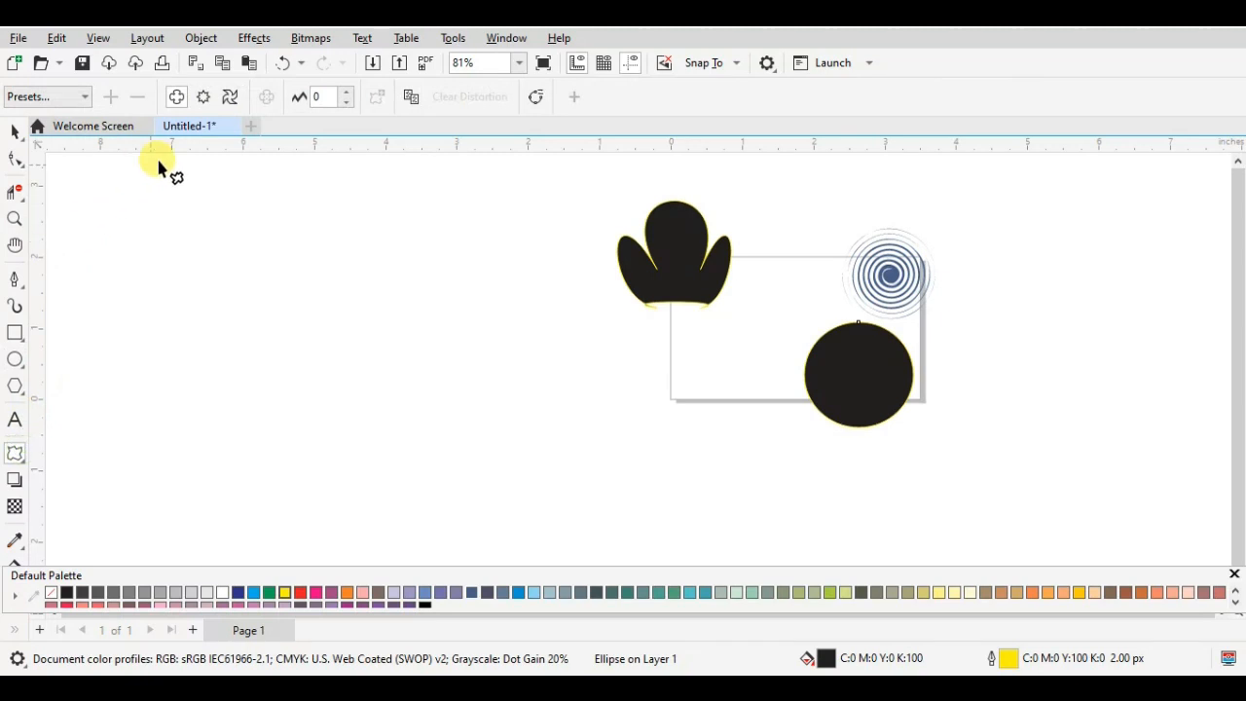
pyautogui.click(229, 99)
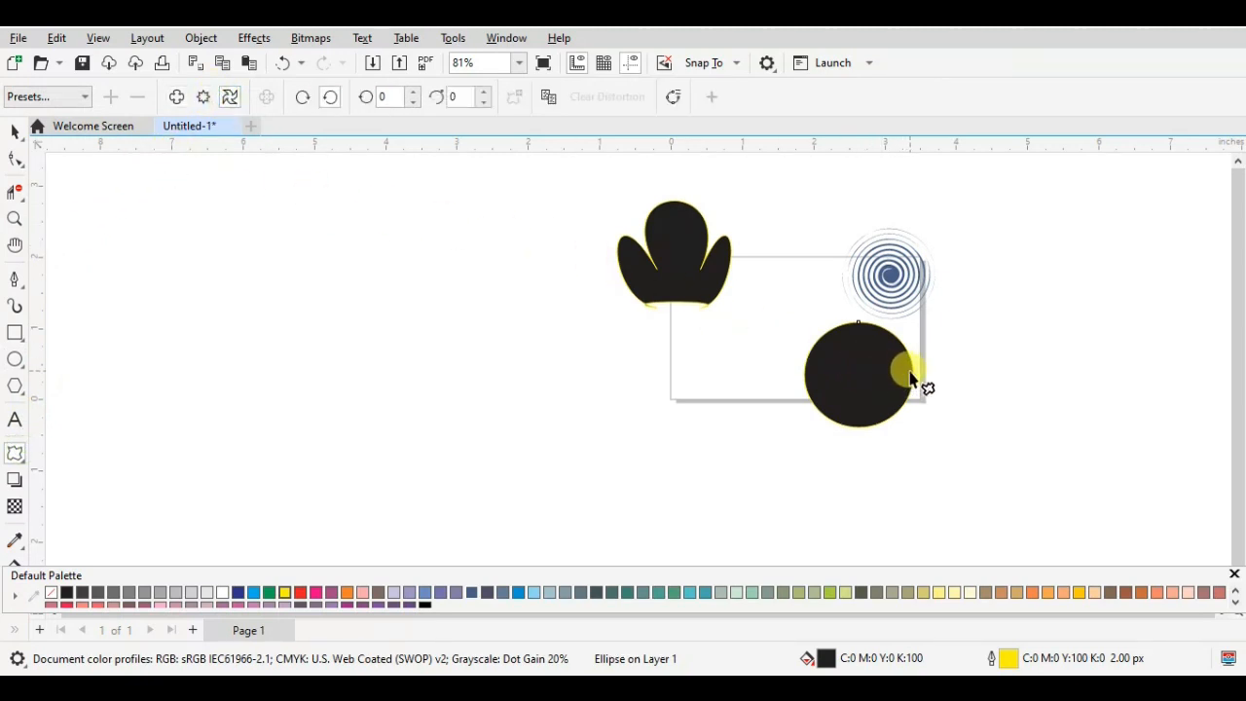
pyautogui.moveTo(910, 378); pyautogui.dragTo(940, 337)
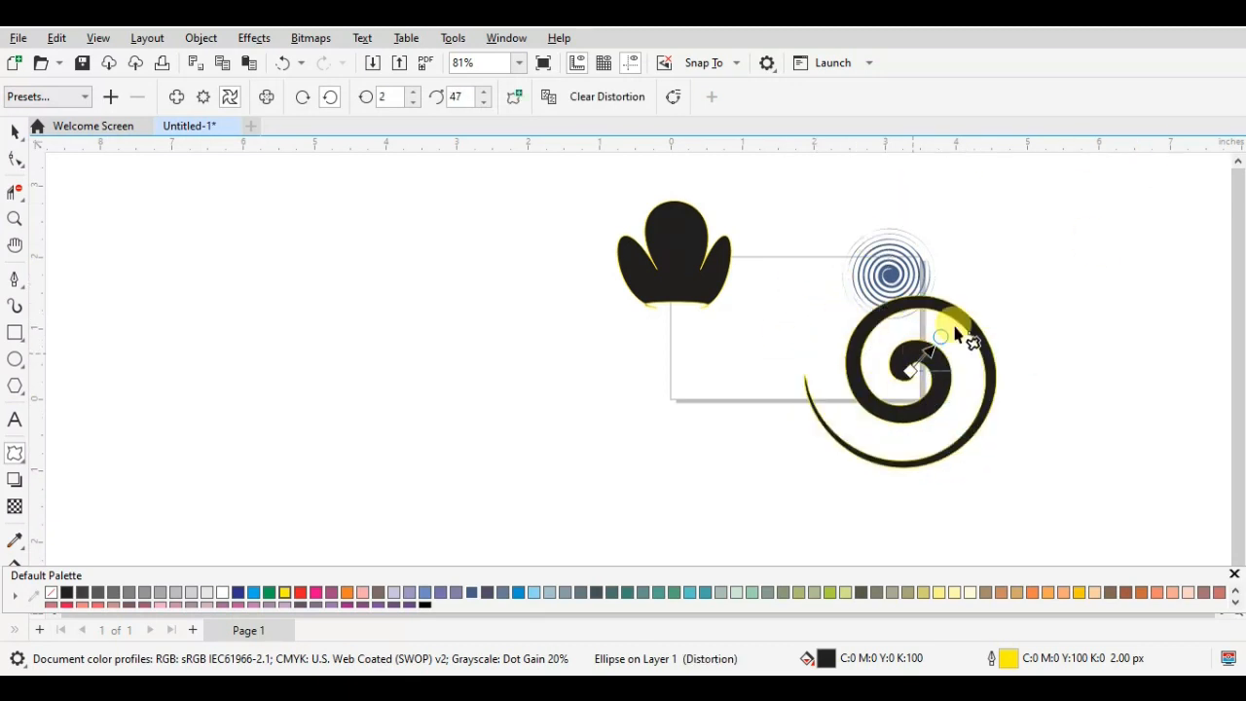
pyautogui.press('Delete')
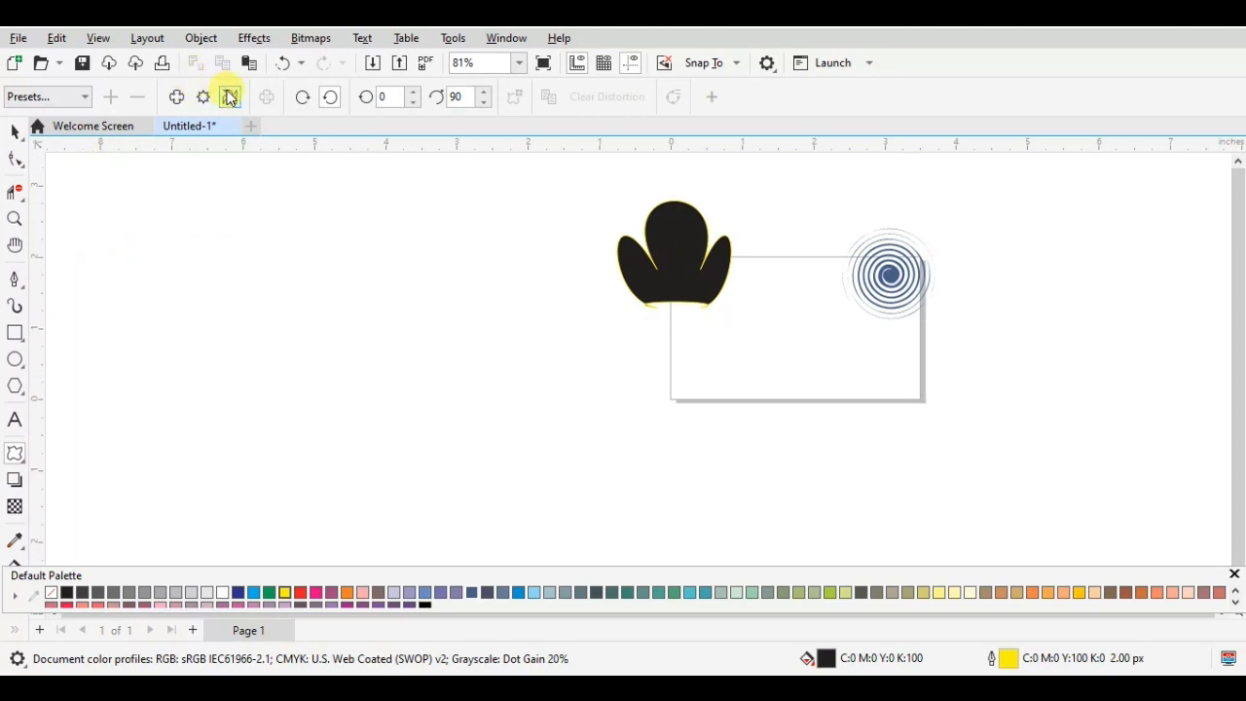
# - Draw a five-sided polygon about 1.39 by 1.20 inches across the page's lower-left edge
pyautogui.click(87, 97)
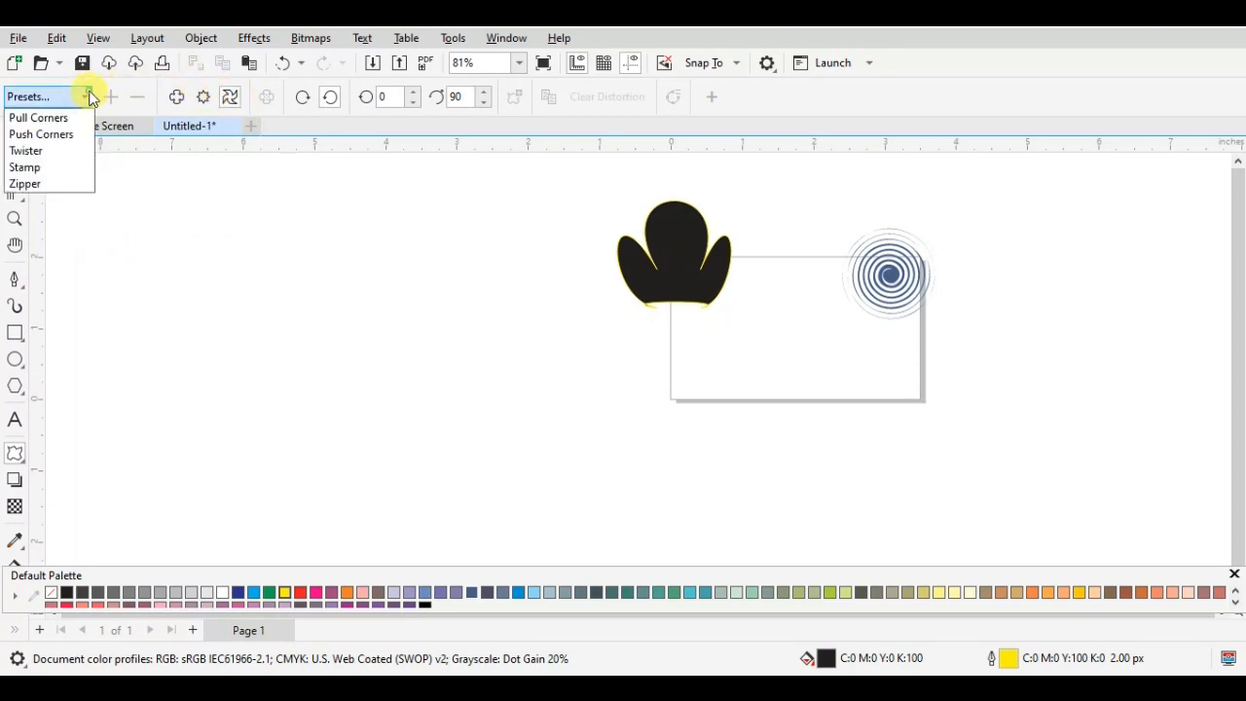
pyautogui.click(17, 385)
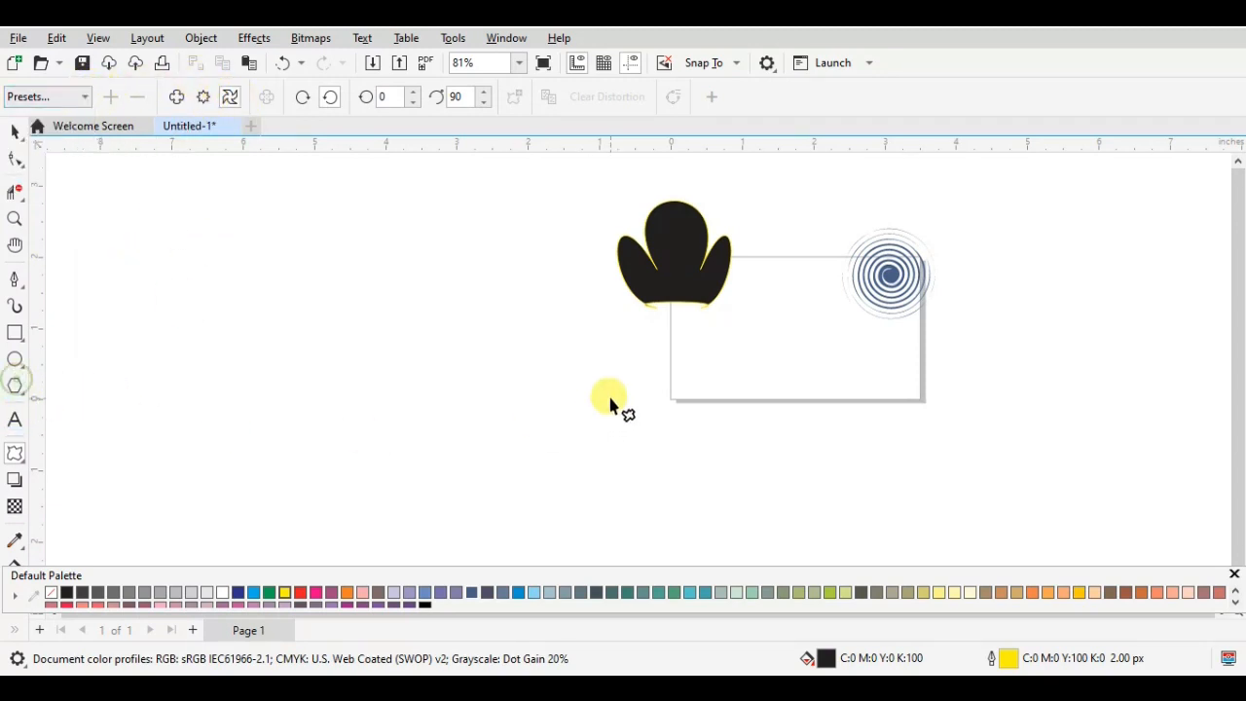
pyautogui.click(753, 347)
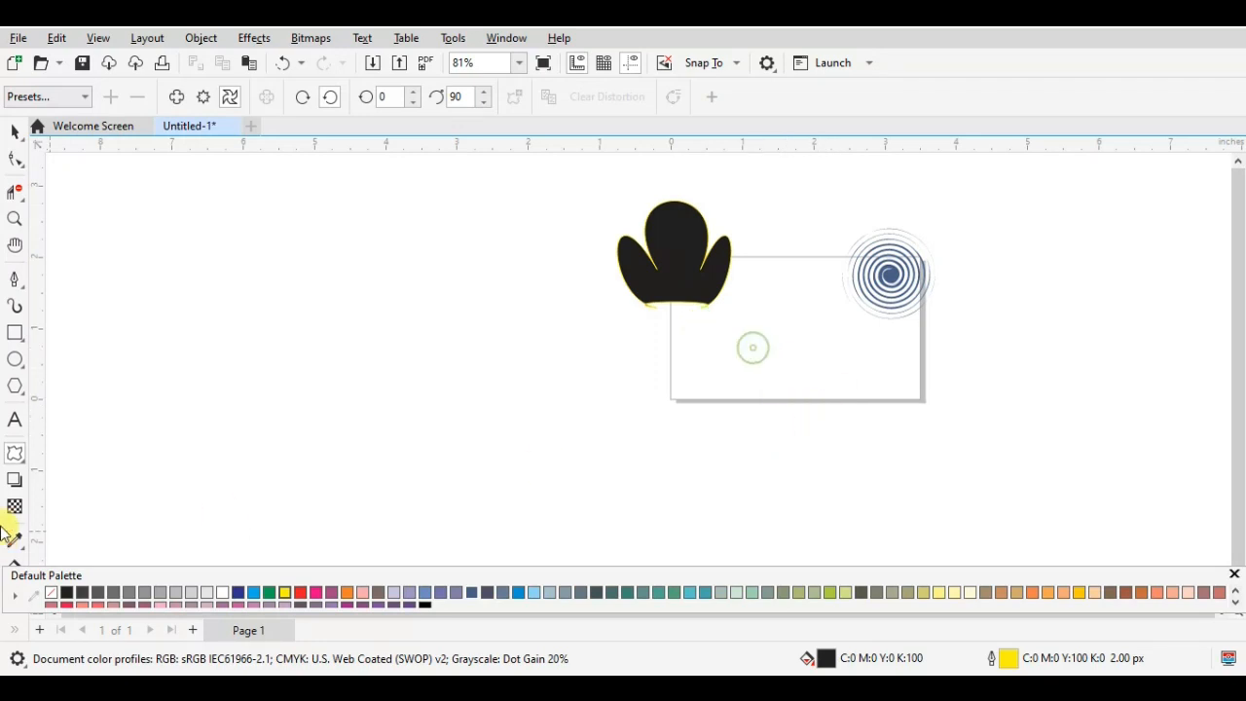
pyautogui.moveTo(682, 336); pyautogui.dragTo(786, 426)
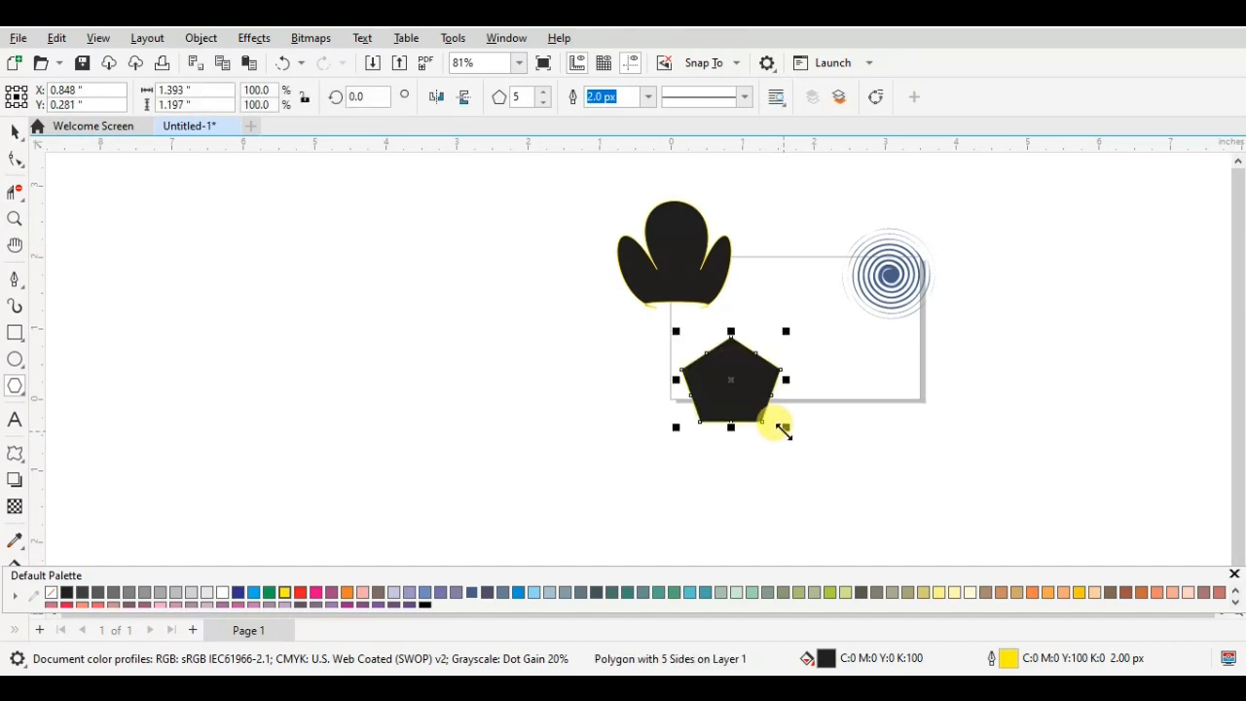
# - Try a zipper distortion with amplitude 26 and frequency 5 on the pentagon, and undo both the distortion and the polygon
pyautogui.click(22, 455)
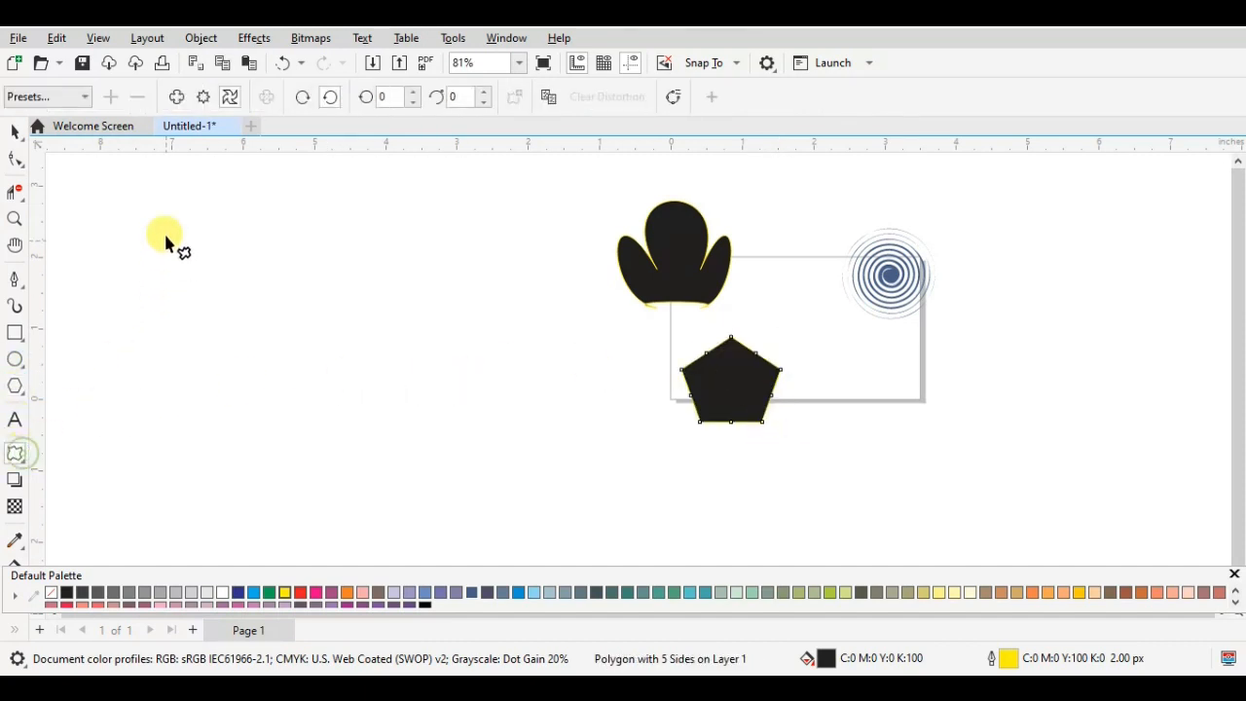
pyautogui.click(207, 97)
pyautogui.moveTo(779, 373); pyautogui.dragTo(833, 389)
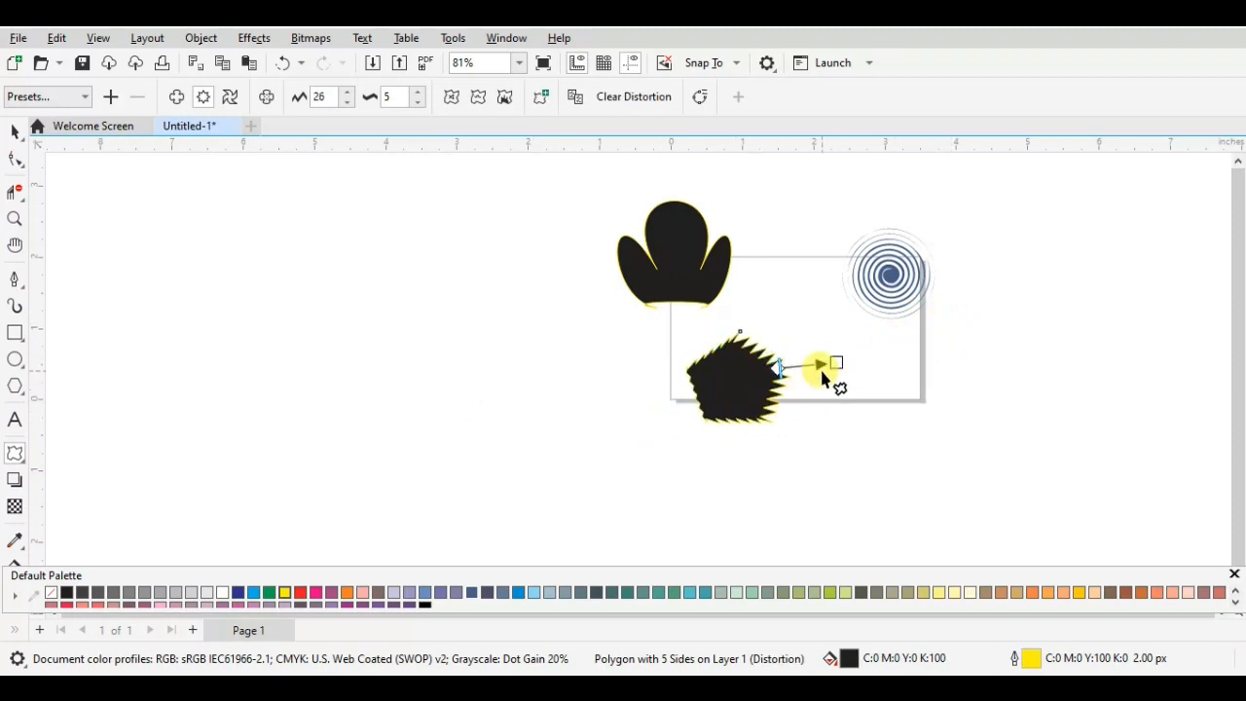
pyautogui.hotkey('ctrl', 'z')
pyautogui.hotkey('ctrl', 'z')
pyautogui.click(592, 392)
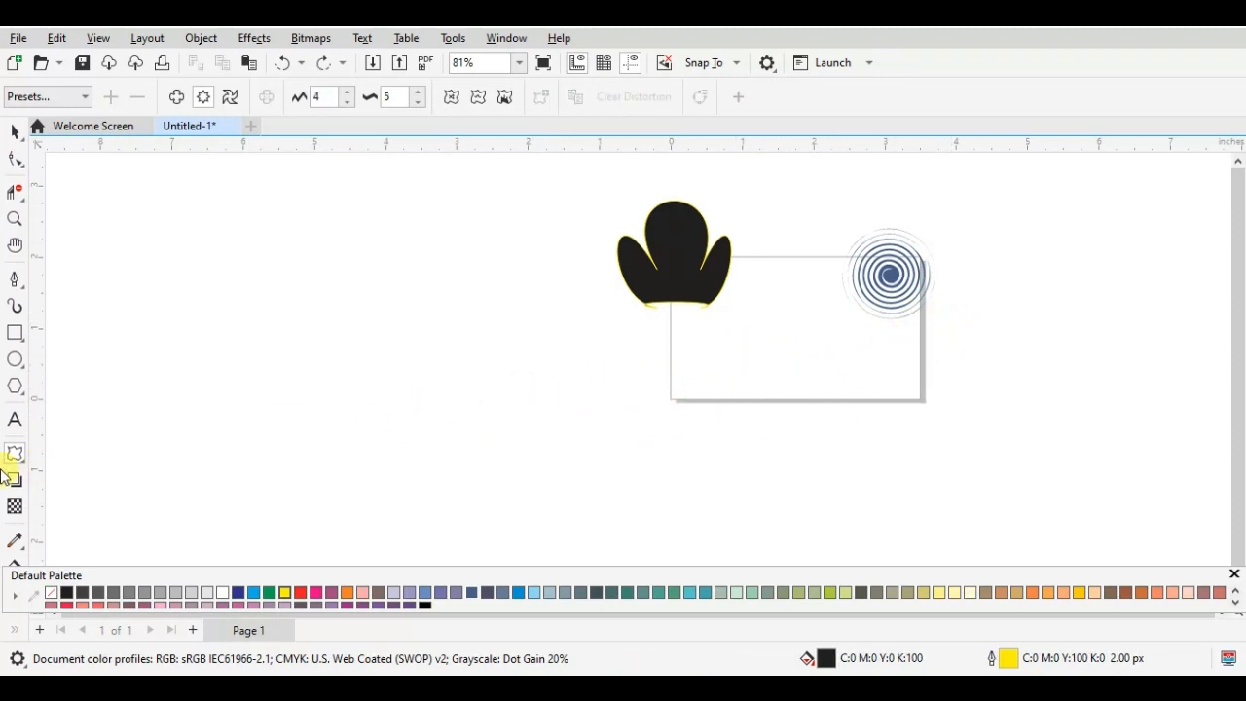
# - Draw a polygon about 1.50 by 1.09 inches across the page's bottom edge and set its number of sides to 7
pyautogui.click(15, 386)
pyautogui.moveTo(720, 337); pyautogui.dragTo(839, 425)
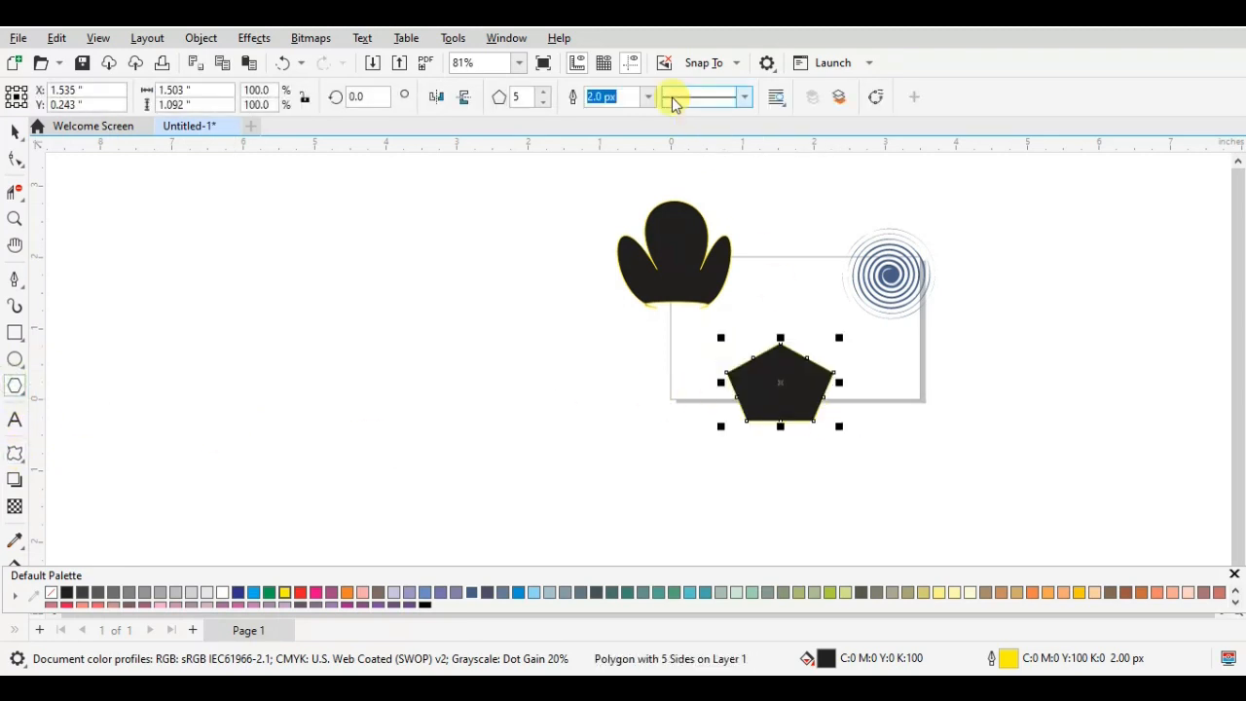
pyautogui.click(543, 93)
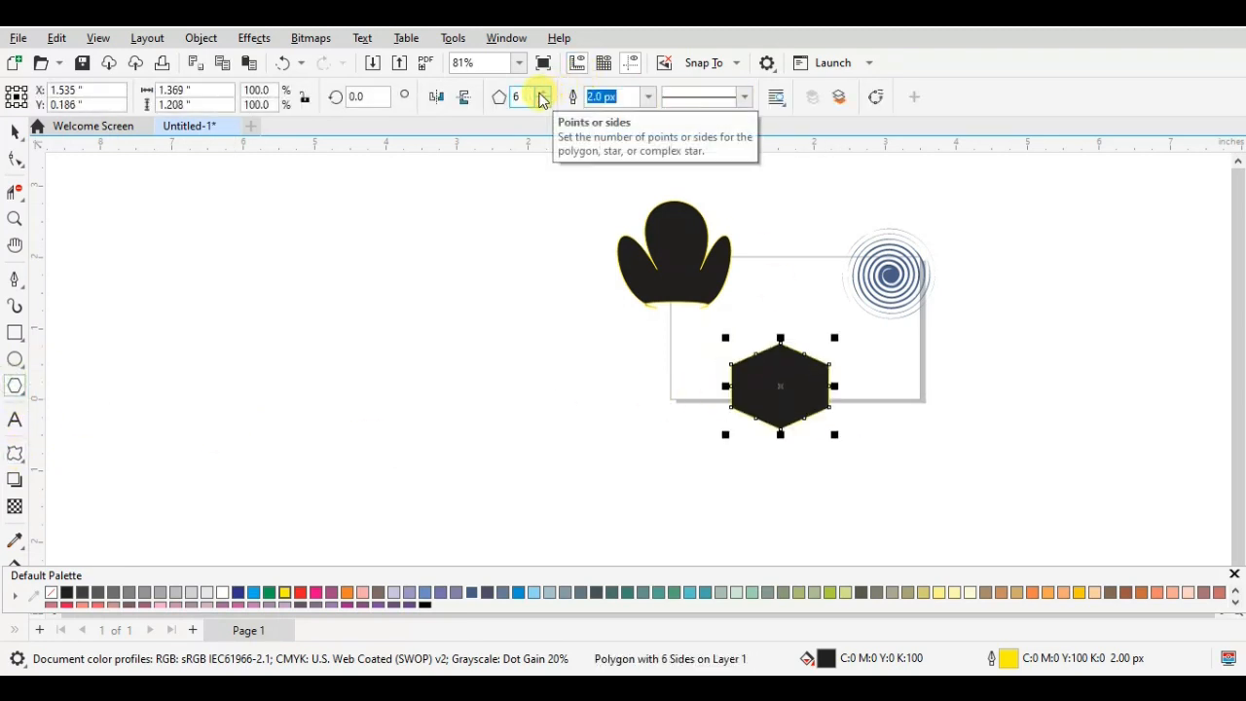
pyautogui.click(541, 92)
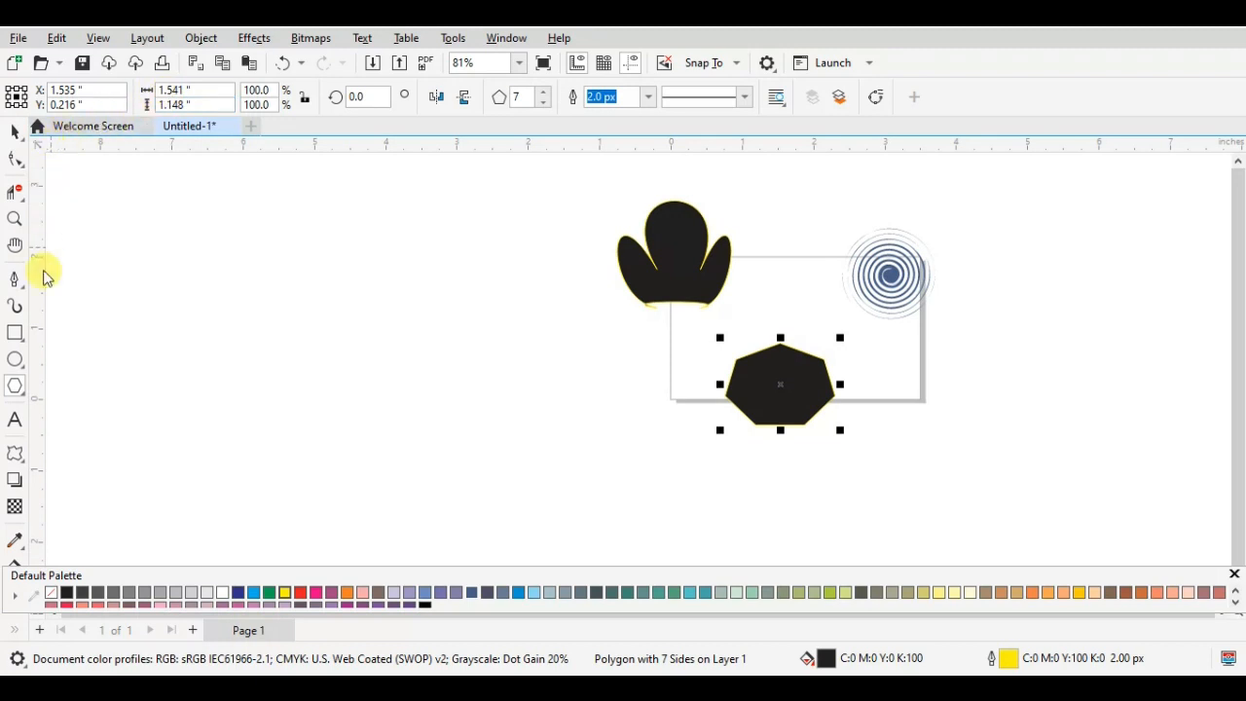
# - Apply a strong push and pull distortion to the seven-sided polygon, turning it into a burst of thin spikes
pyautogui.click(17, 450)
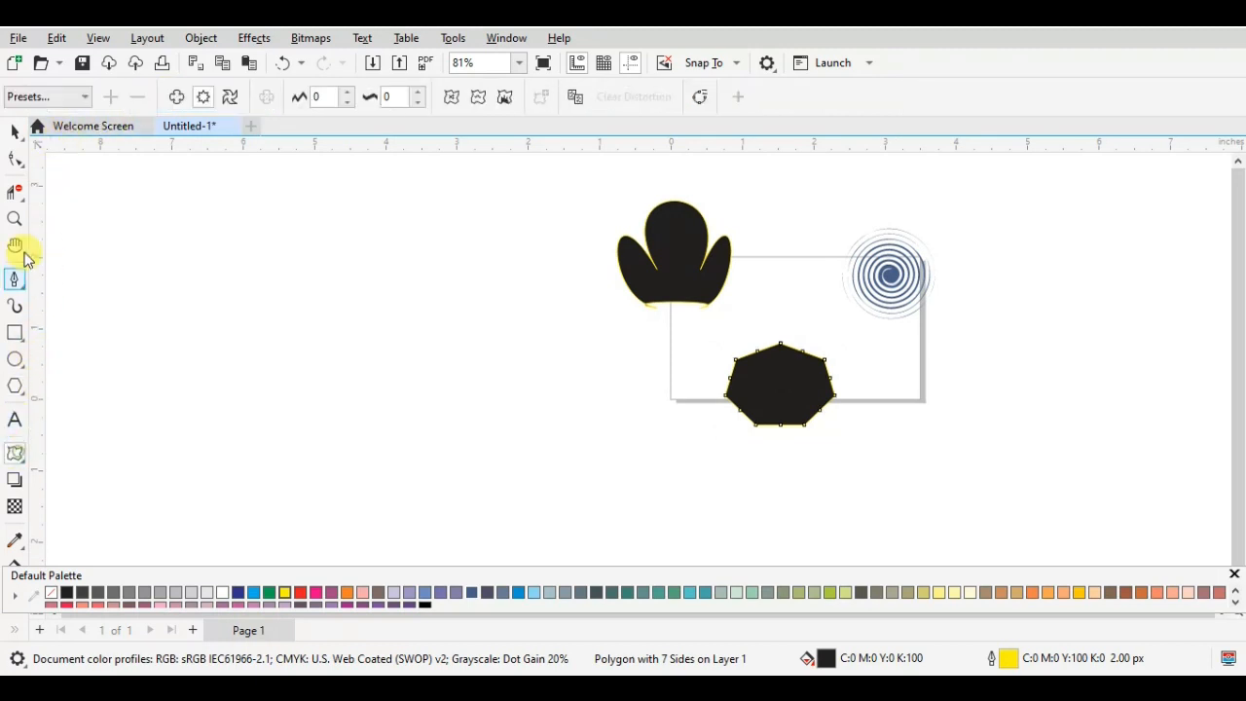
pyautogui.click(174, 98)
pyautogui.moveTo(781, 383); pyautogui.dragTo(535, 430)
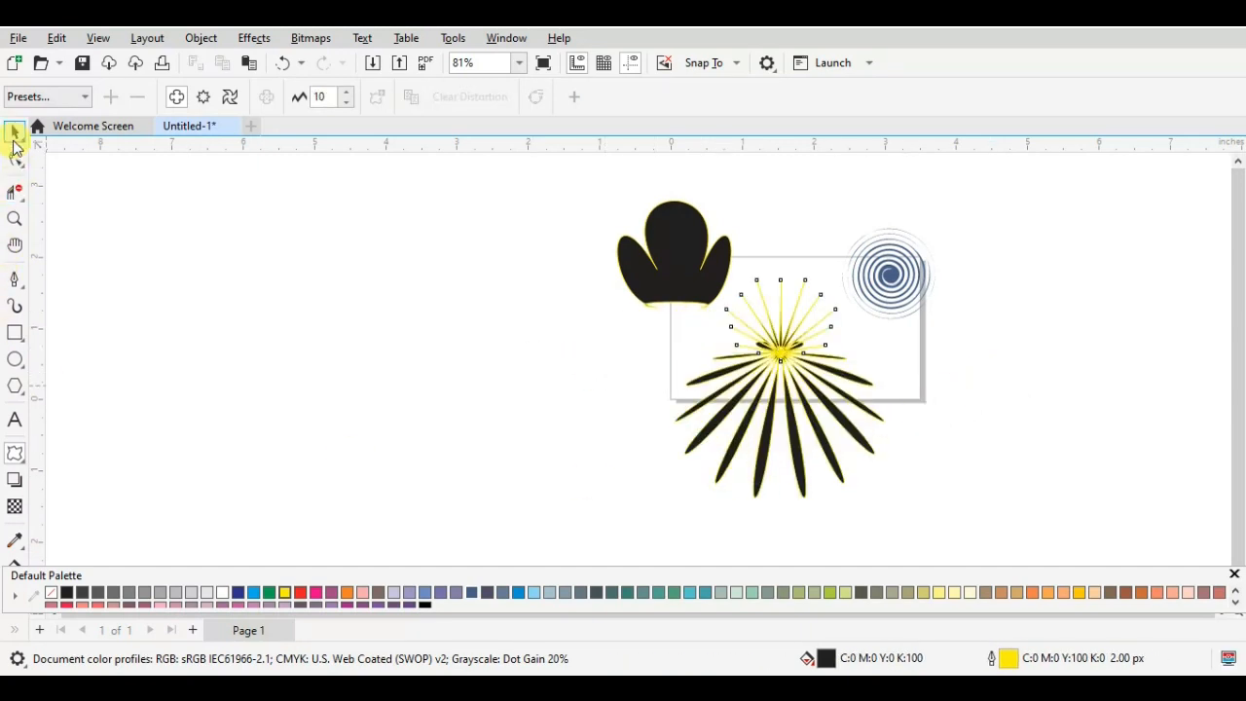
# - Move the spiky burst off the page beyond its left edge and rotate it to about 176.4 degrees
pyautogui.press('space')
pyautogui.moveTo(784, 352); pyautogui.dragTo(483, 283)
pyautogui.click(481, 219)
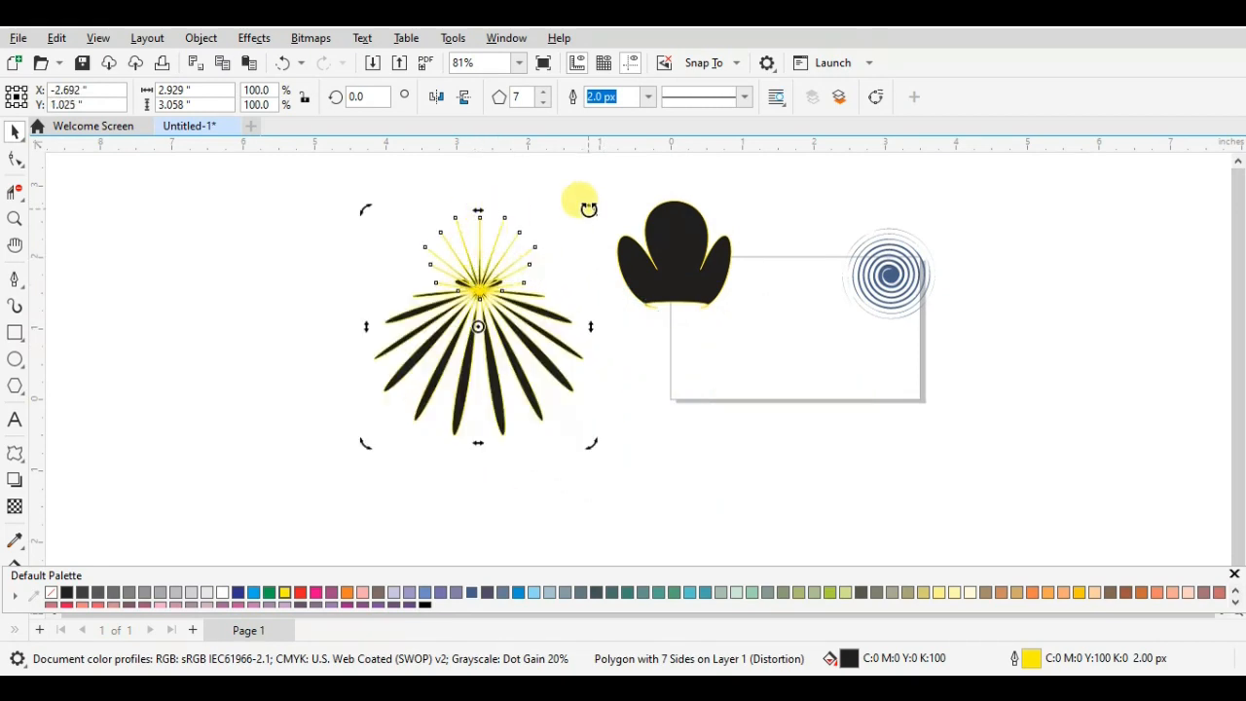
pyautogui.moveTo(581, 202); pyautogui.dragTo(427, 461)
pyautogui.click(621, 366)
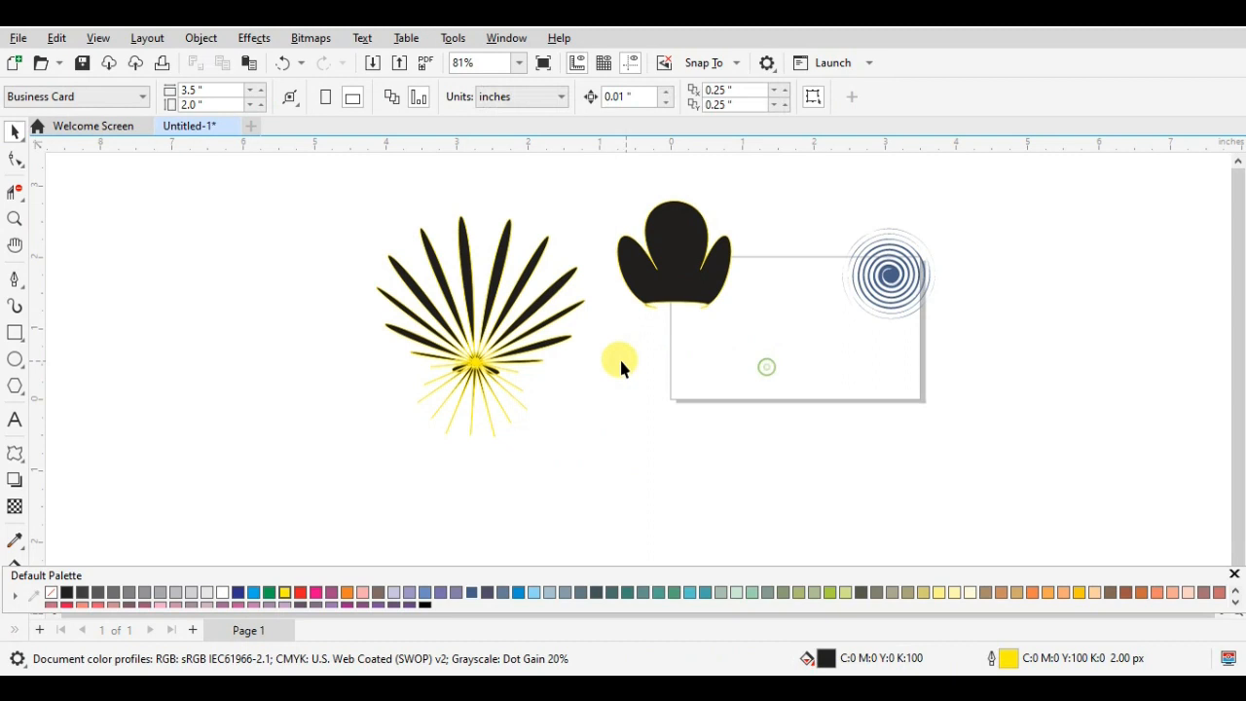
# - Shrink the rotated burst proportionally to about 70.6 percent and move it back onto the page
pyautogui.doubleClick(490, 332)
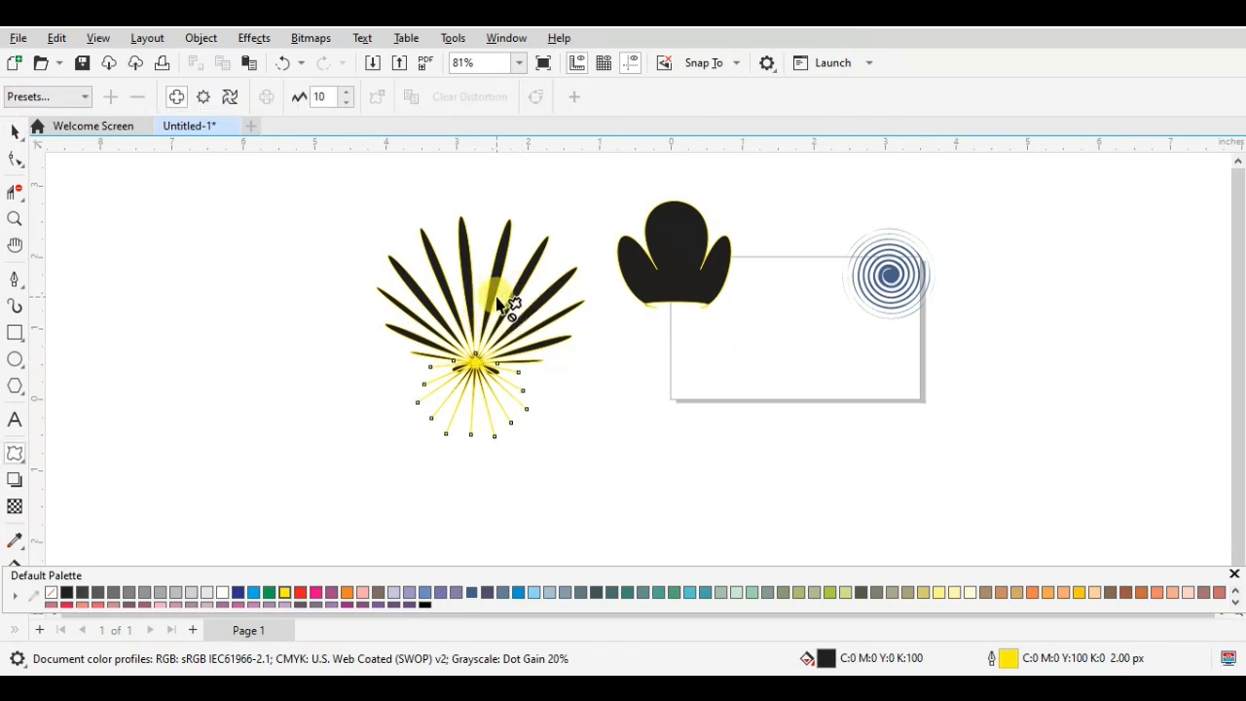
pyautogui.click(12, 128)
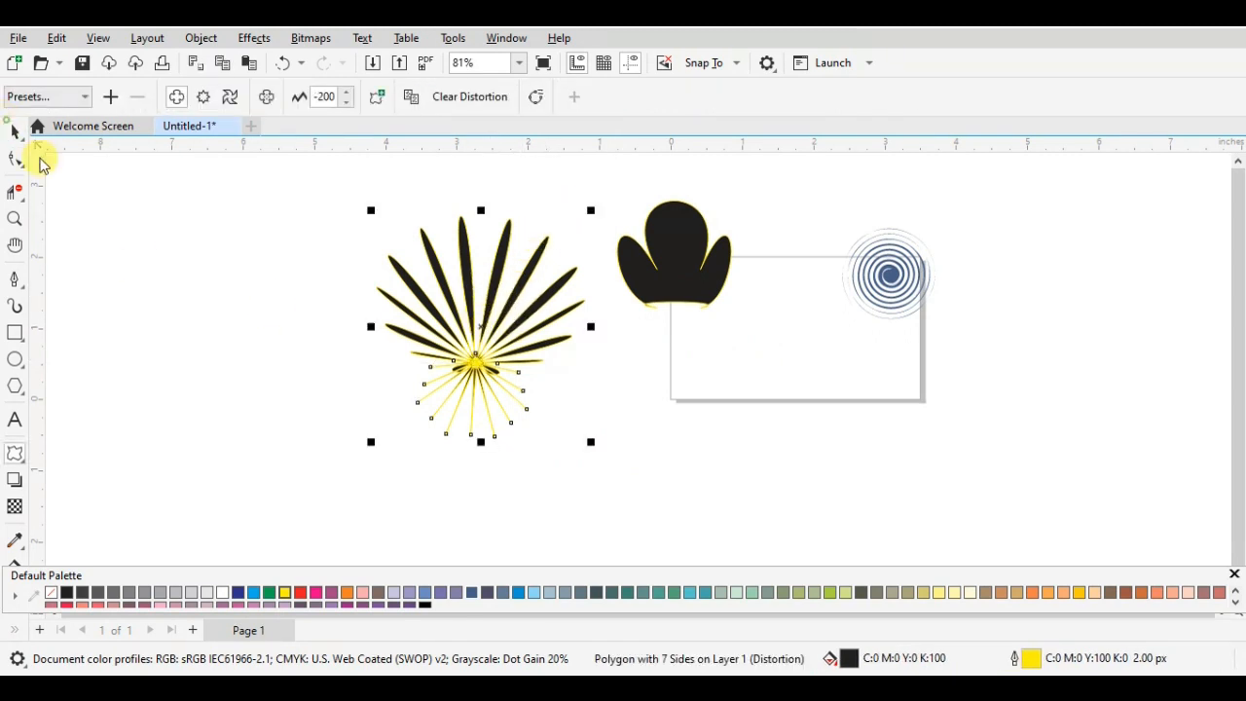
pyautogui.moveTo(591, 212); pyautogui.dragTo(526, 279)
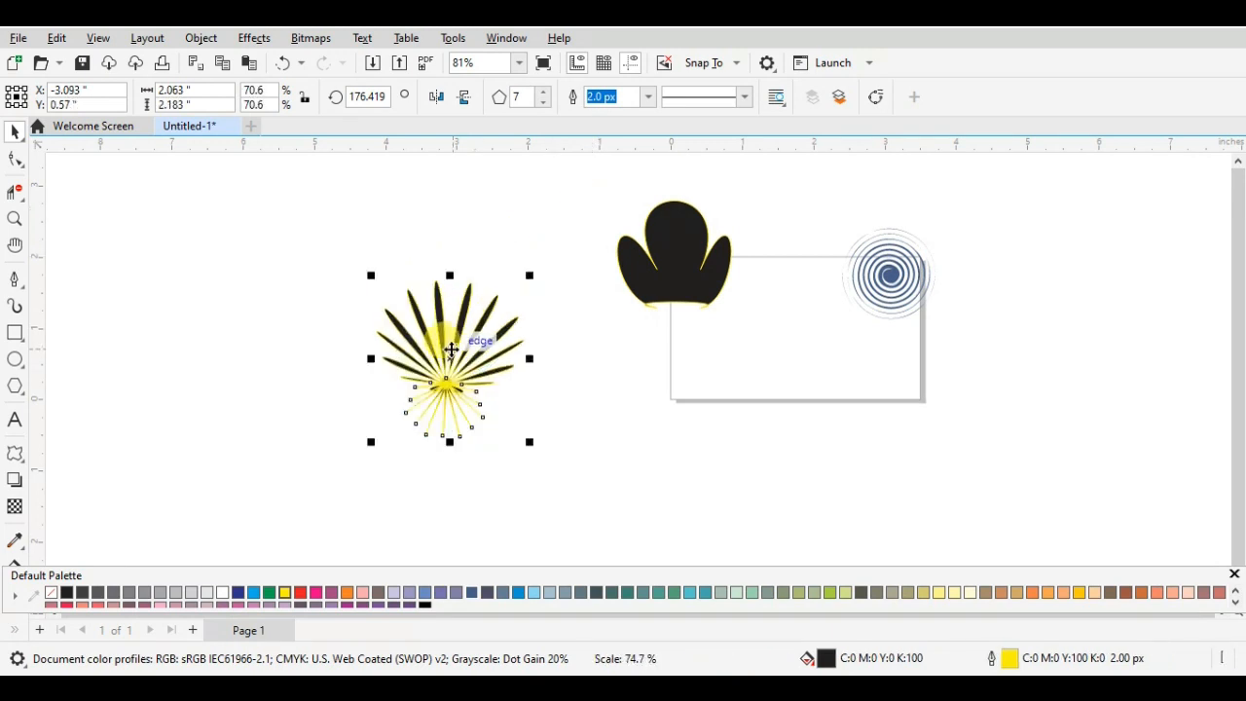
pyautogui.moveTo(428, 393); pyautogui.dragTo(763, 349)
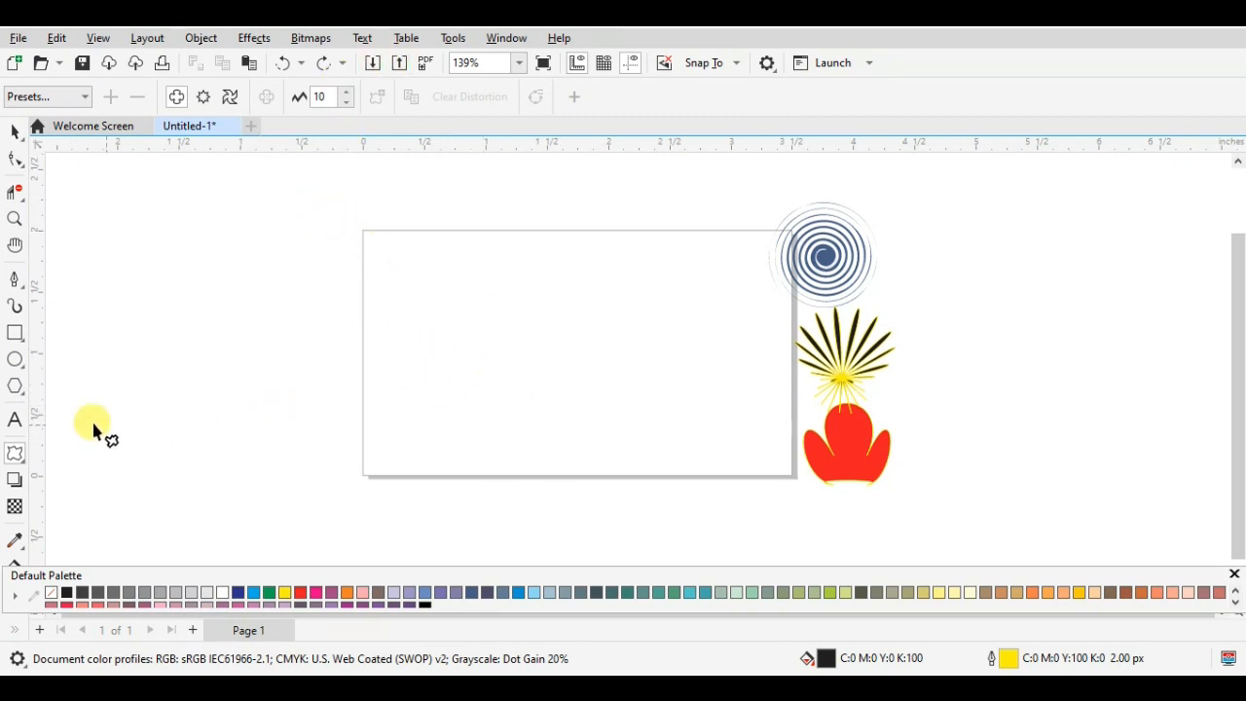
# - Draw a rectangle about 2.14 by 0.52 inches with no fill and a black outline, and position it in the page's lower half
pyautogui.click(14, 334)
pyautogui.moveTo(361, 356); pyautogui.dragTo(622, 417)
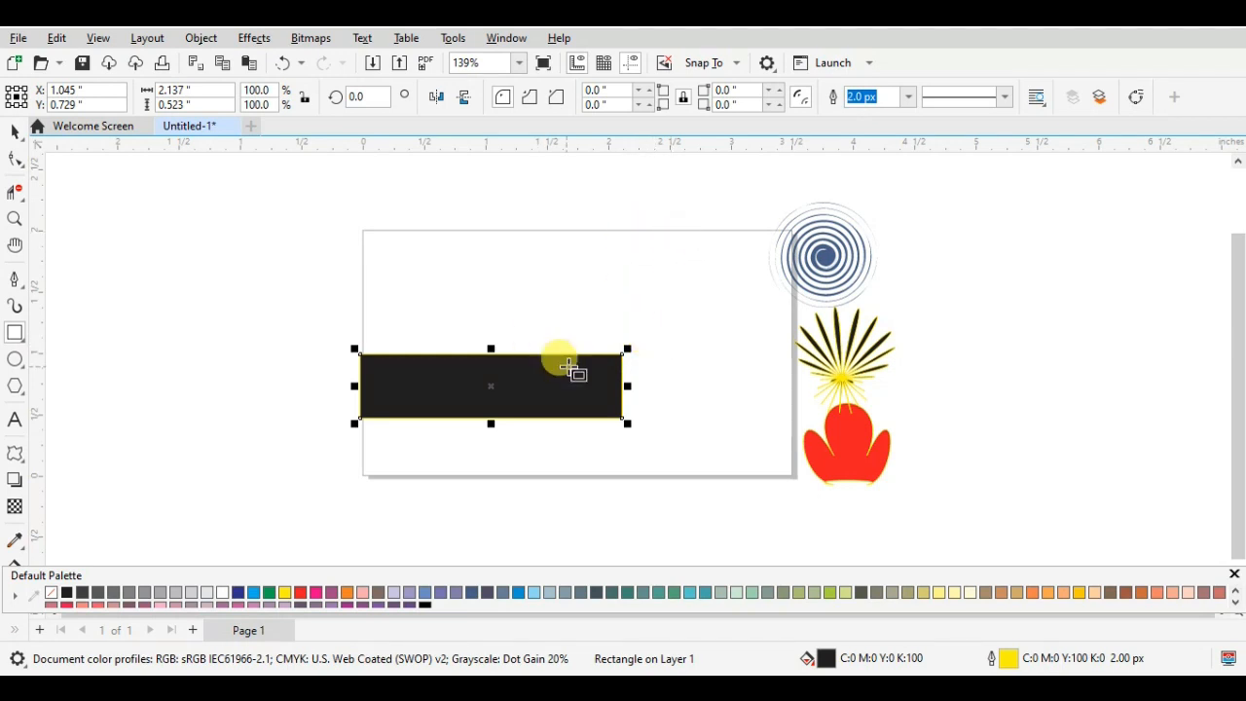
pyautogui.click(52, 593)
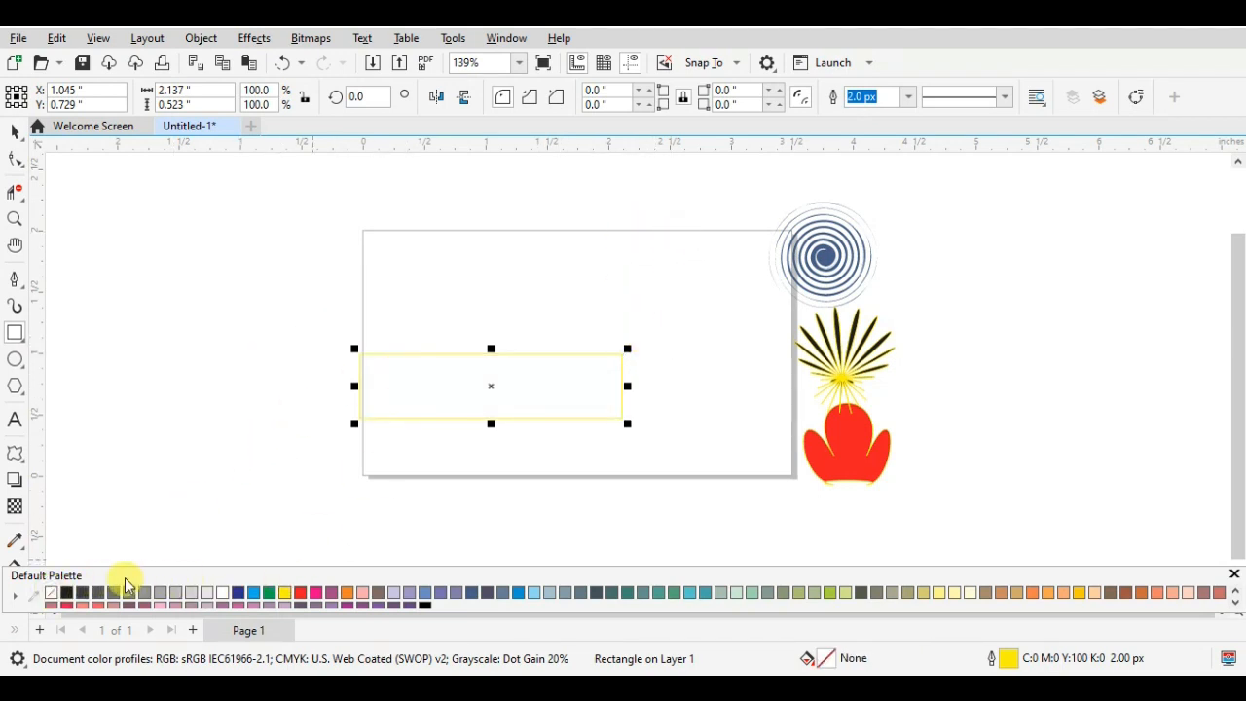
pyautogui.rightClick(68, 595)
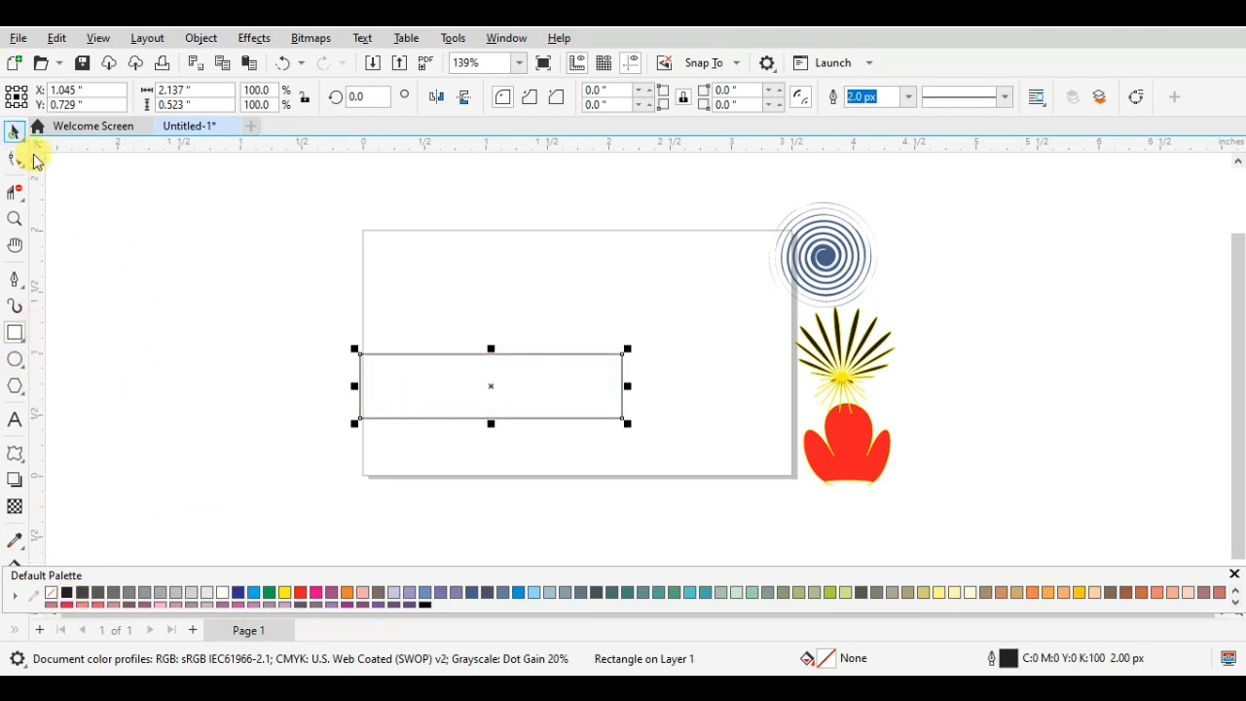
pyautogui.moveTo(490, 386); pyautogui.dragTo(529, 373)
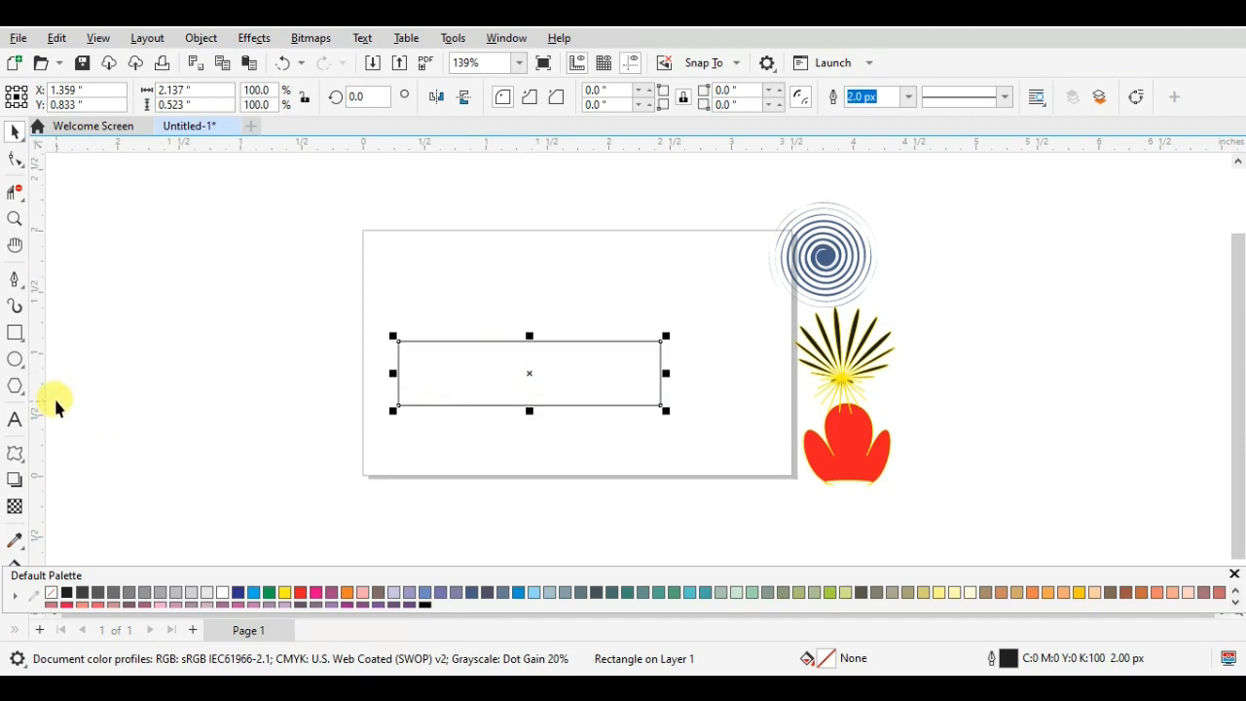
# - Try a push and pull distortion with amplitude -18 on the rectangle, and undo it
pyautogui.click(16, 456)
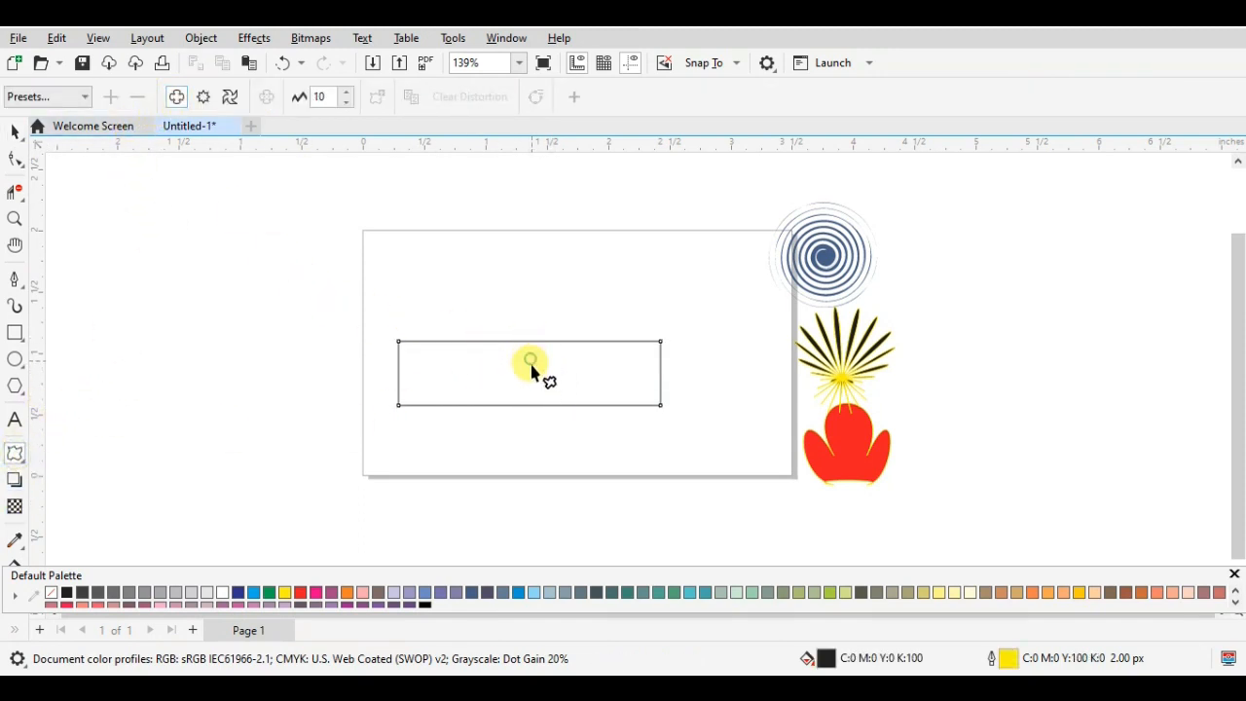
pyautogui.moveTo(436, 346); pyautogui.dragTo(403, 368)
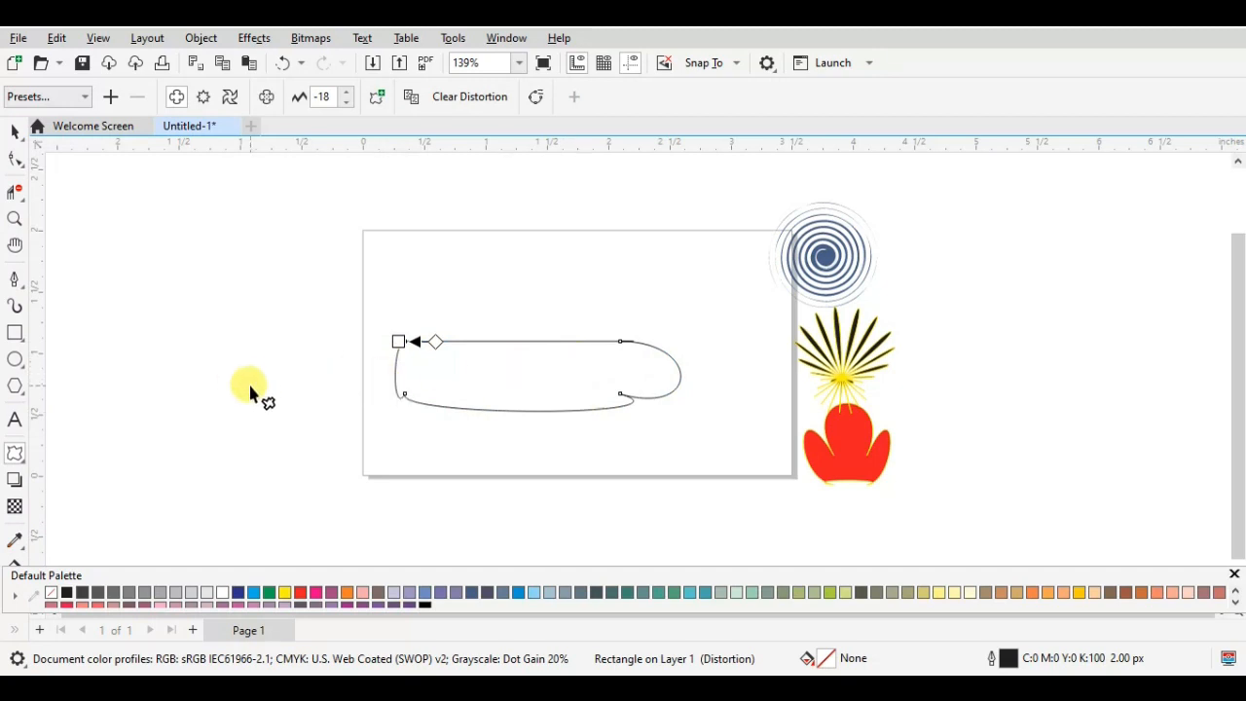
pyautogui.hotkey('ctrl', 'z')
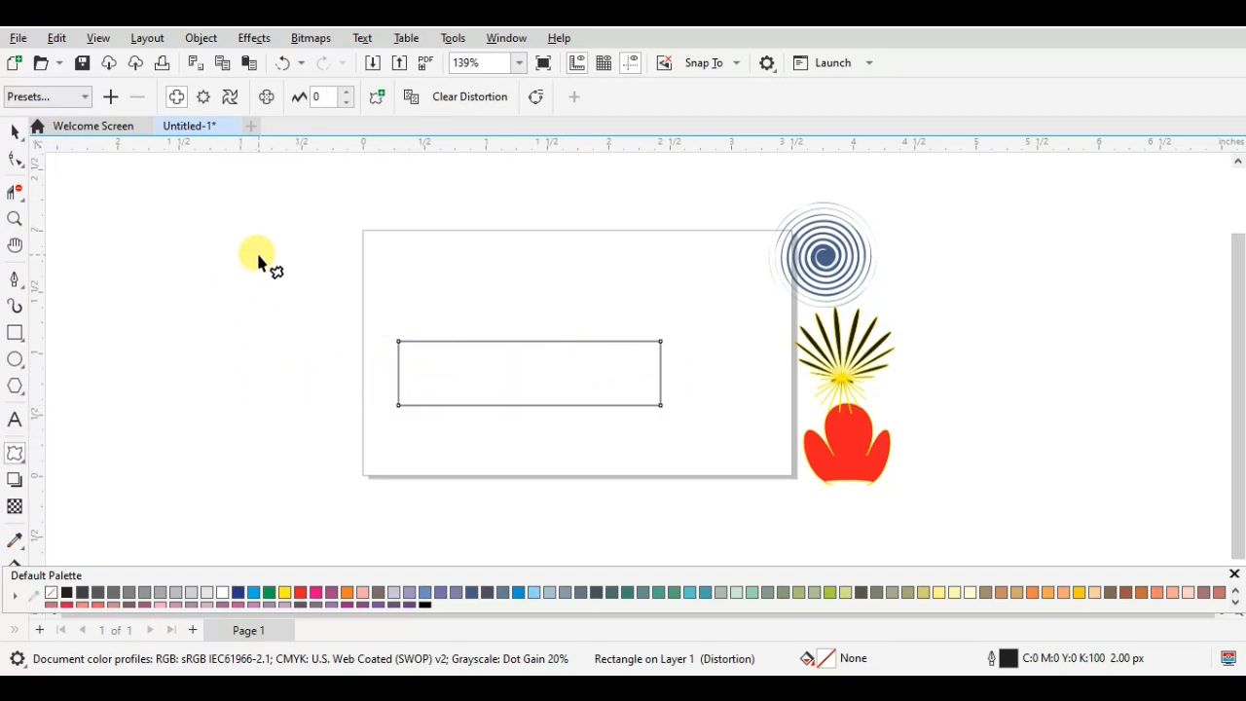
# - Try a zipper distortion with amplitude 31 and frequency 5 on the rectangle, and undo it
pyautogui.click(204, 97)
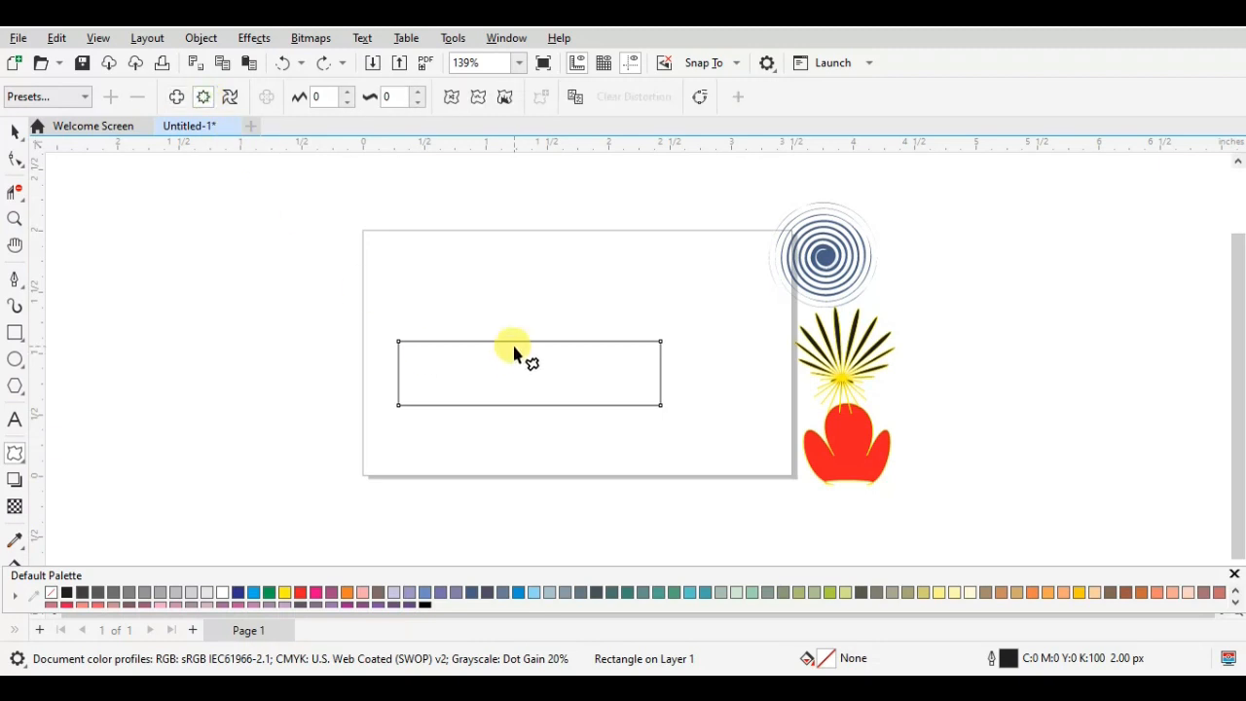
pyautogui.moveTo(514, 345); pyautogui.dragTo(511, 468)
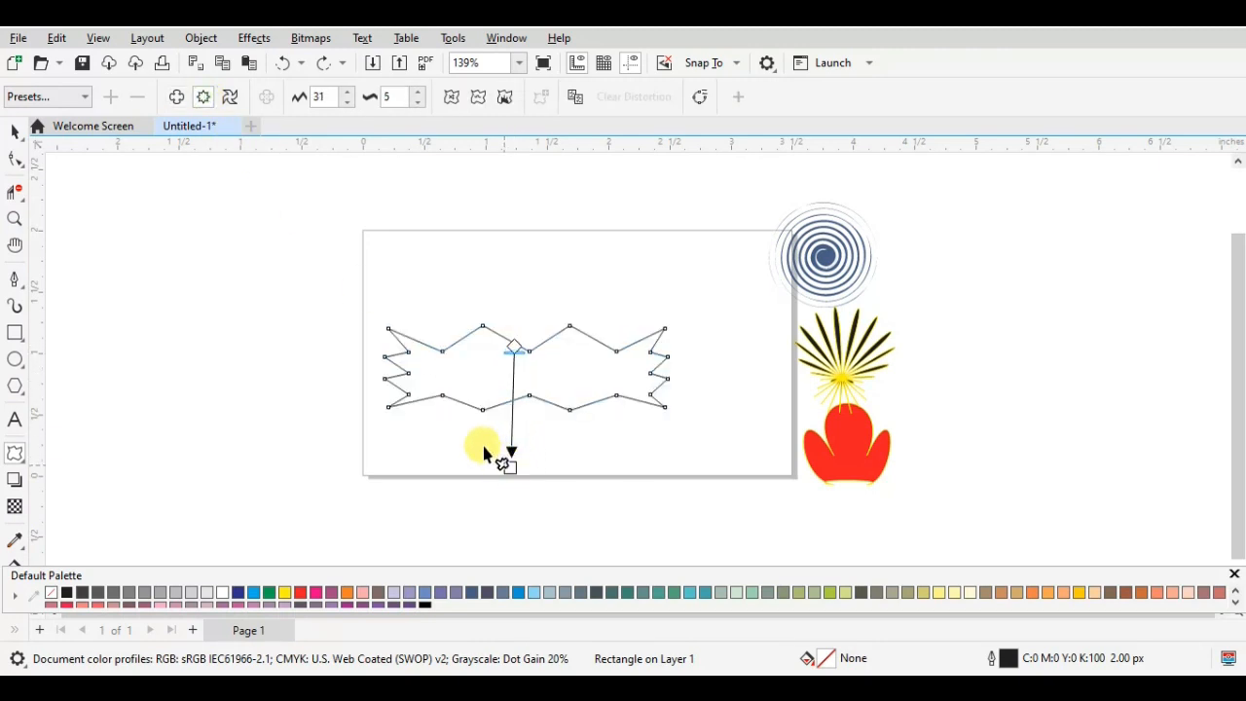
pyautogui.hotkey('ctrl', 'z')
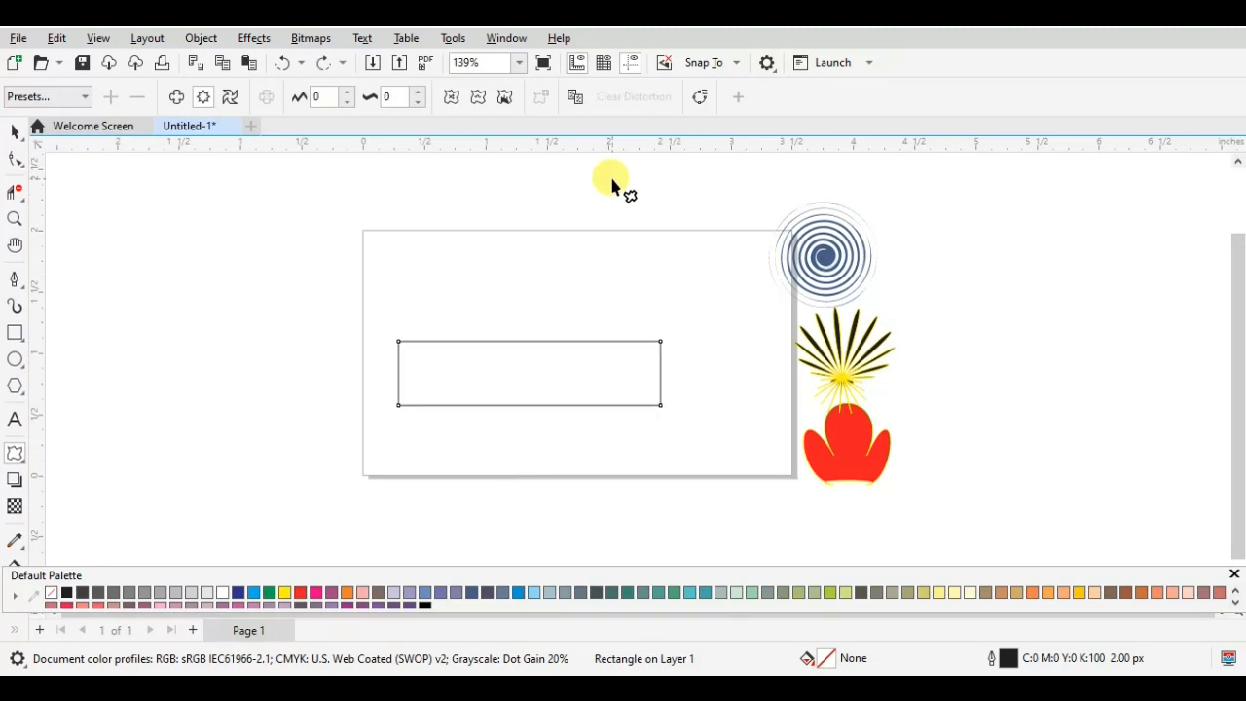
# - Apply a twister distortion of 27 additional degrees to the rectangle, forming a wavy banner, and fill it red
pyautogui.click(229, 96)
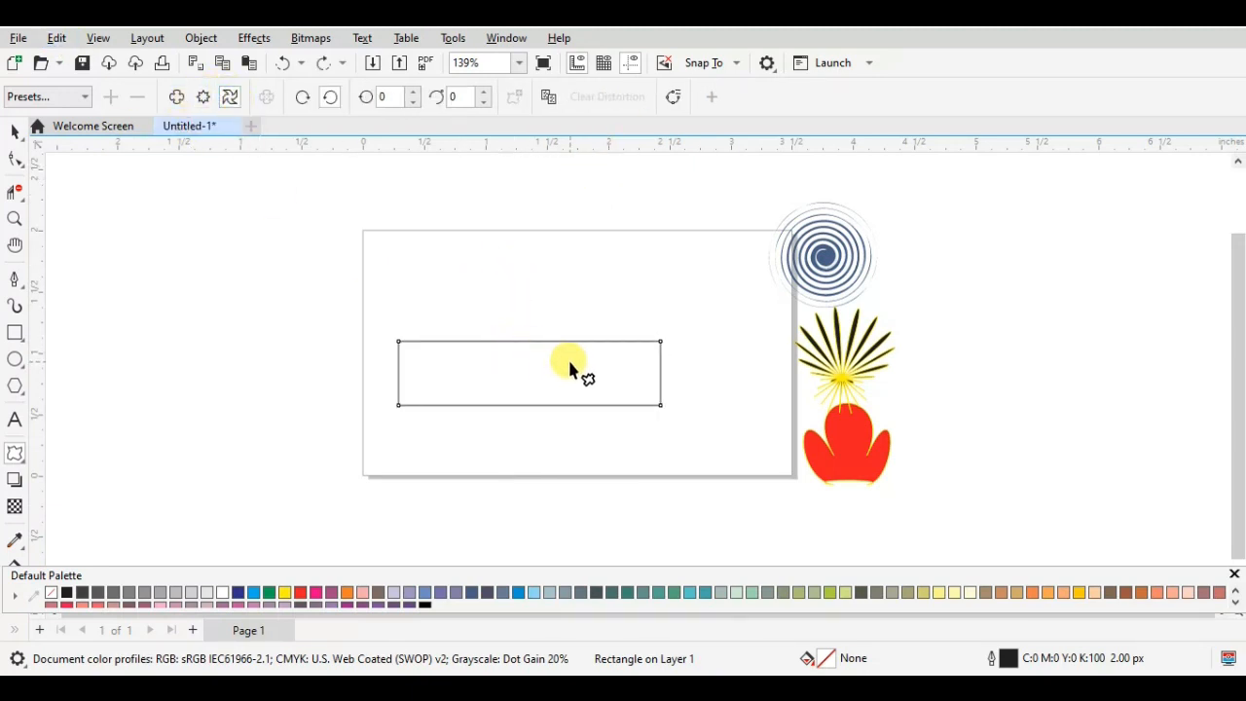
pyautogui.moveTo(570, 366)
pyautogui.mouseDown()
pyautogui.moveTo(513, 359)
pyautogui.moveTo(540, 381)
pyautogui.moveTo(588, 352)
pyautogui.moveTo(593, 364)
pyautogui.moveTo(574, 346)
pyautogui.moveTo(571, 358)
pyautogui.moveTo(584, 340)
pyautogui.moveTo(568, 356)
pyautogui.moveTo(584, 383)
pyautogui.moveTo(575, 353)
pyautogui.mouseUp()
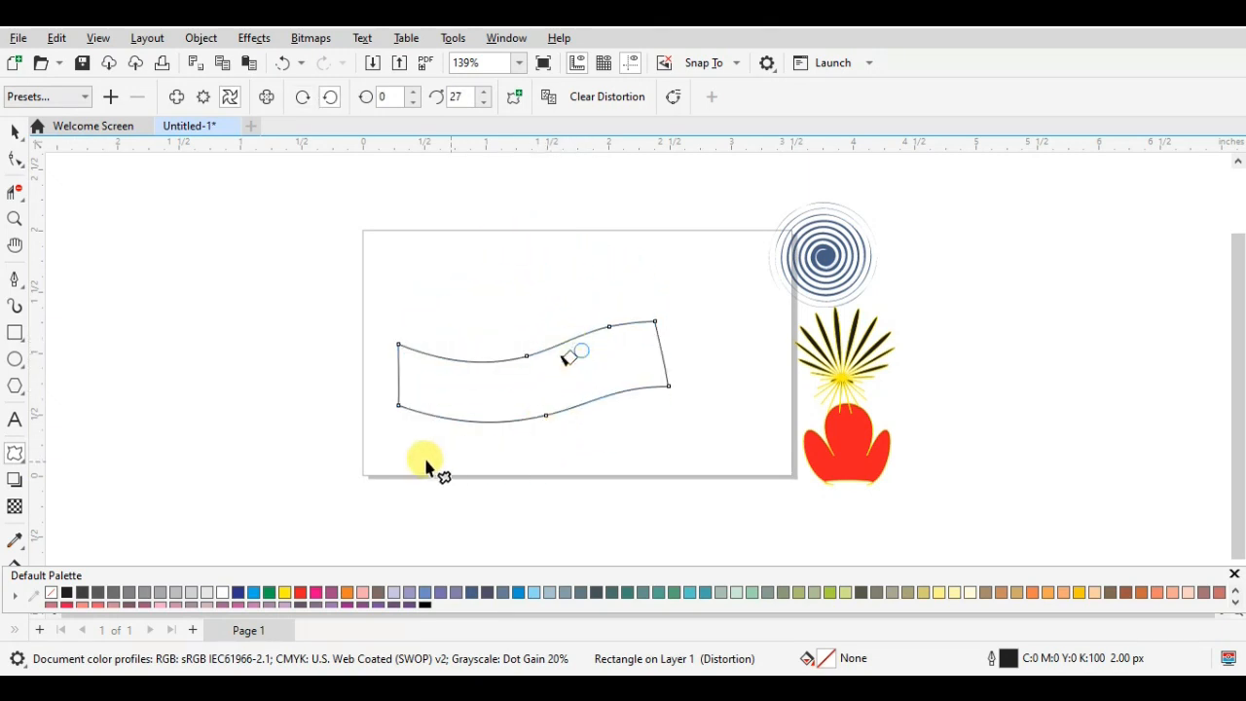
pyautogui.click(301, 594)
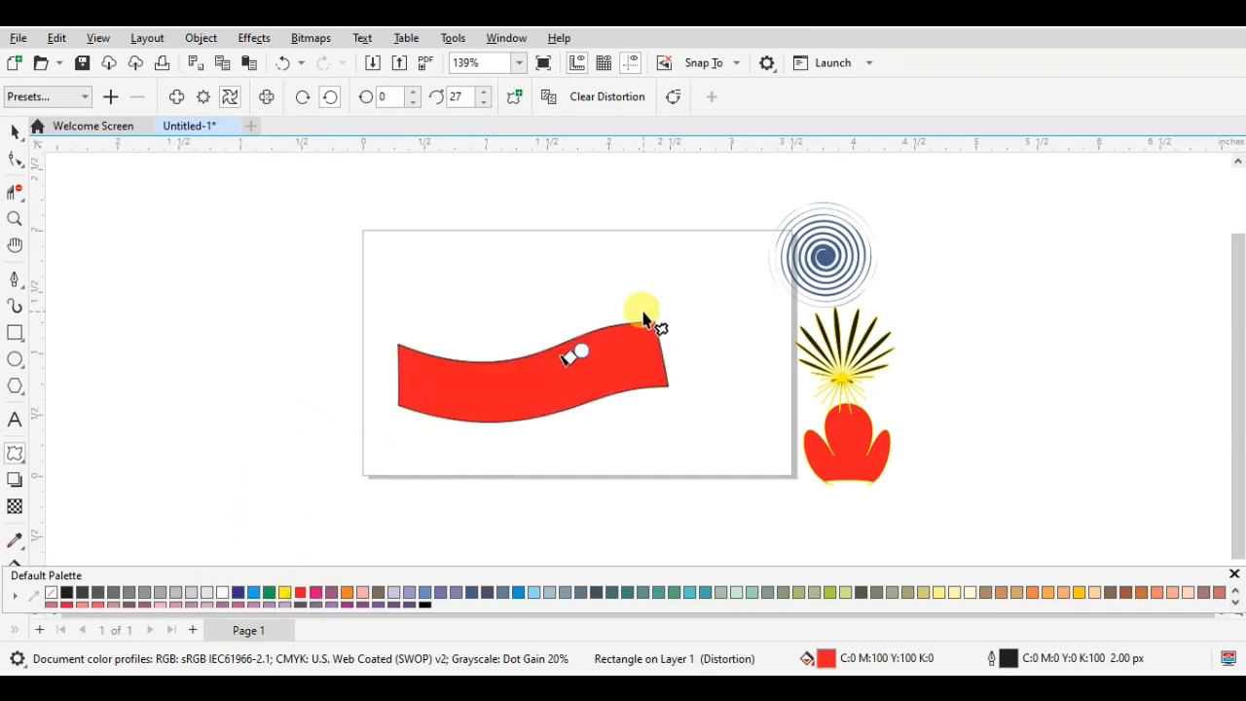
# - Shrink the red wavy banner proportionally and move it to the page's upper edge beside the blue spiral
pyautogui.click(14, 131)
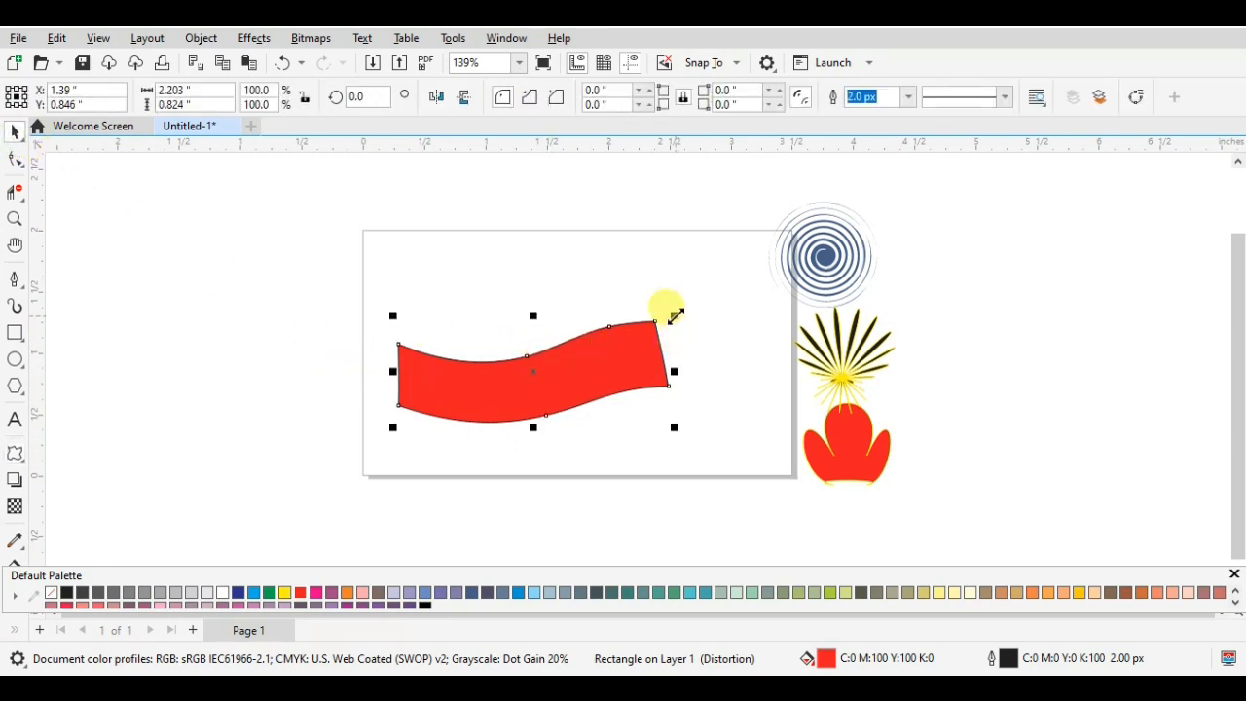
pyautogui.moveTo(675, 314); pyautogui.dragTo(576, 355)
pyautogui.moveTo(475, 408); pyautogui.dragTo(649, 272)
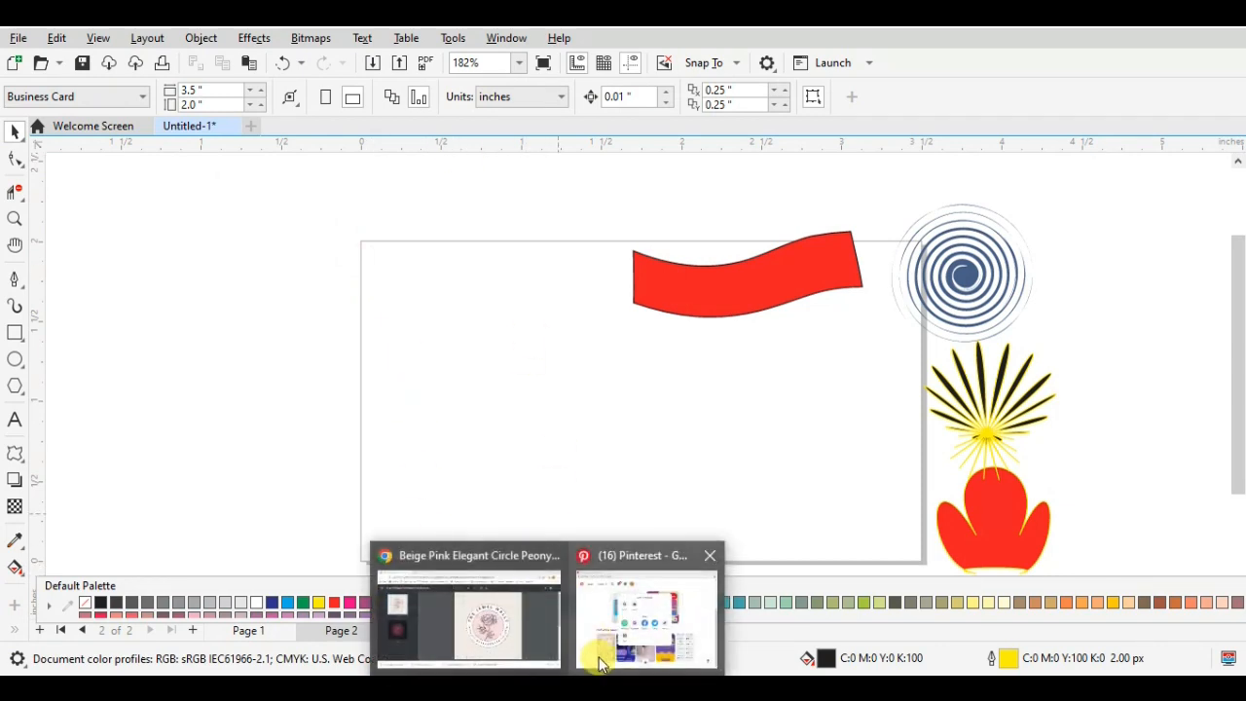
# - Switch to Chrome and run a Google image search for "star shape vector" in a new tab
pyautogui.click(493, 638)
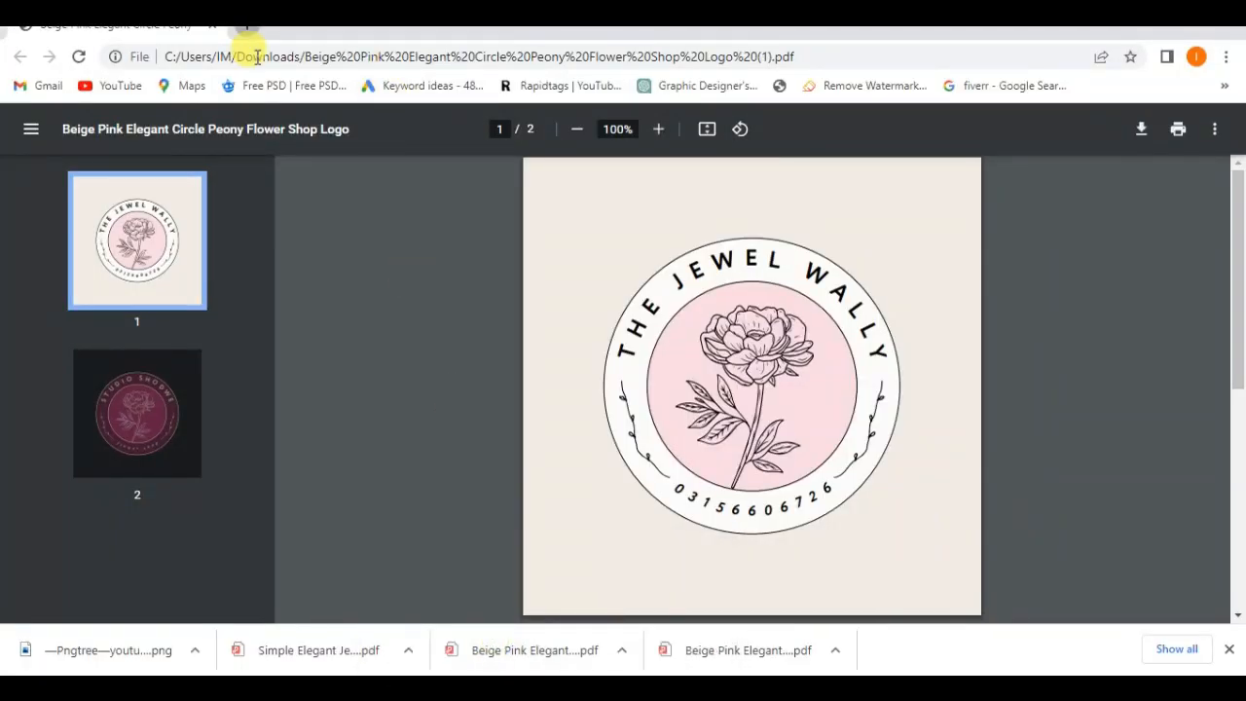
pyautogui.hotkey('ctrl', 't')
pyautogui.write('star')
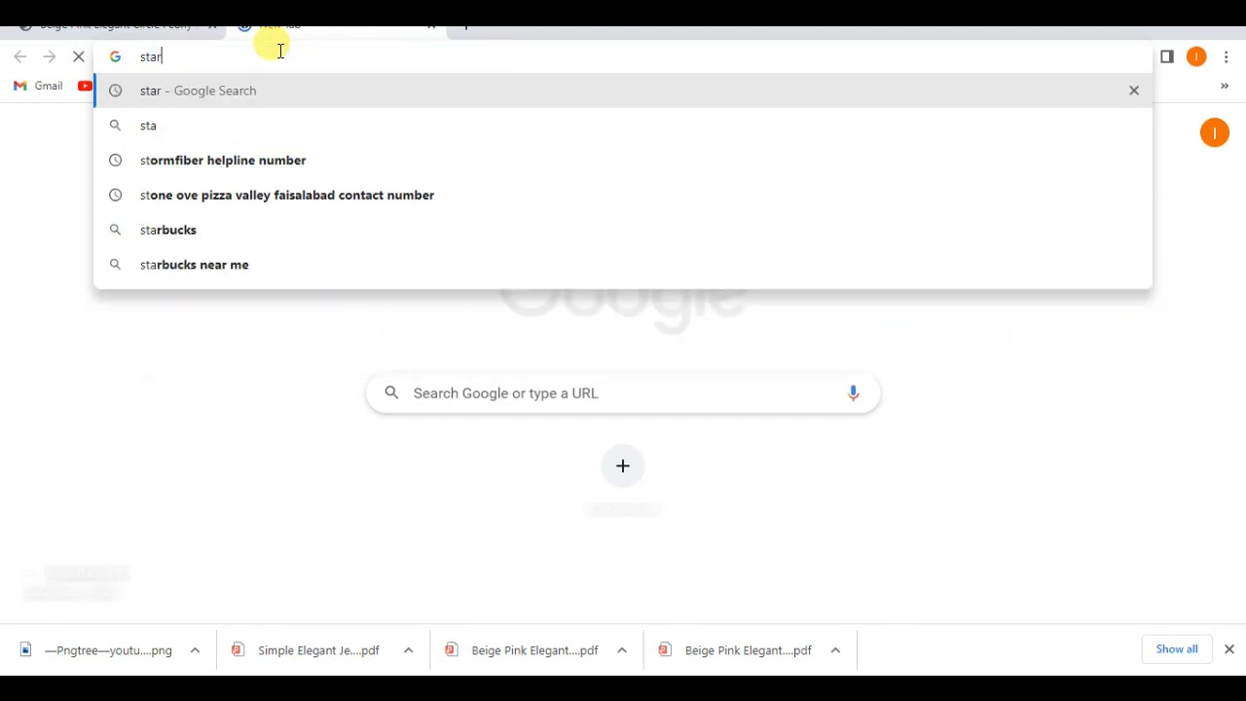
pyautogui.write(' shape')
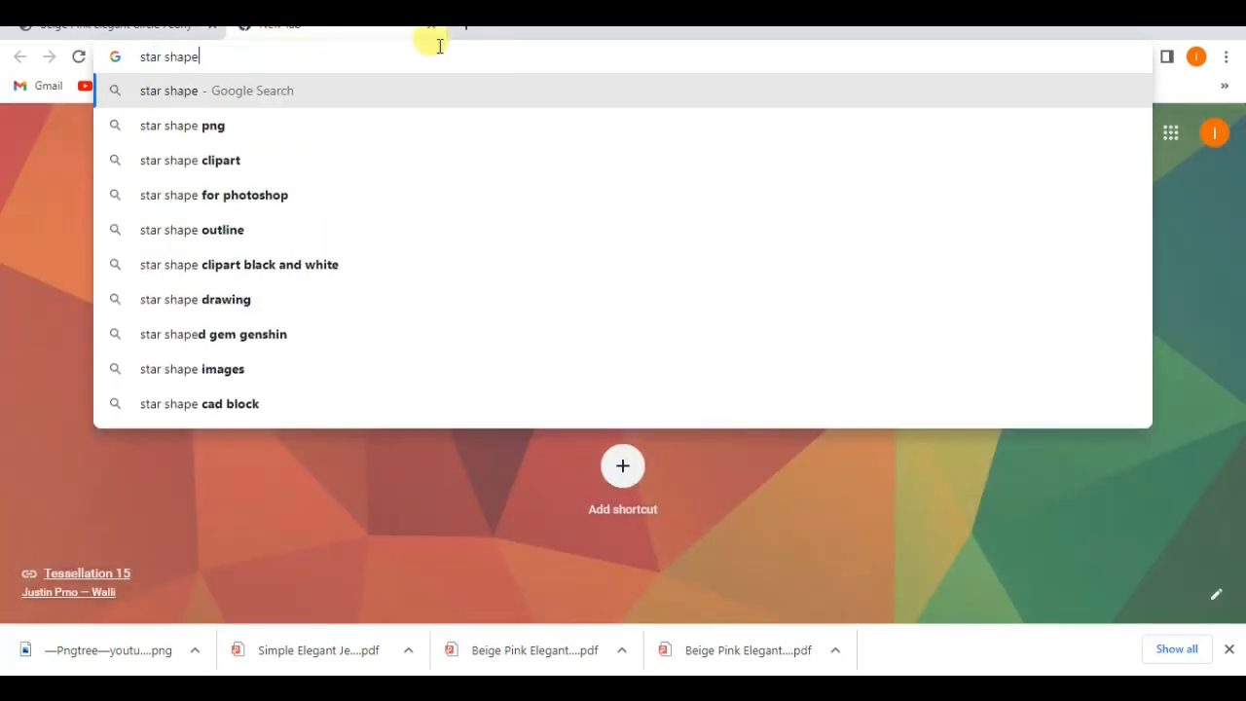
pyautogui.write(' vector')
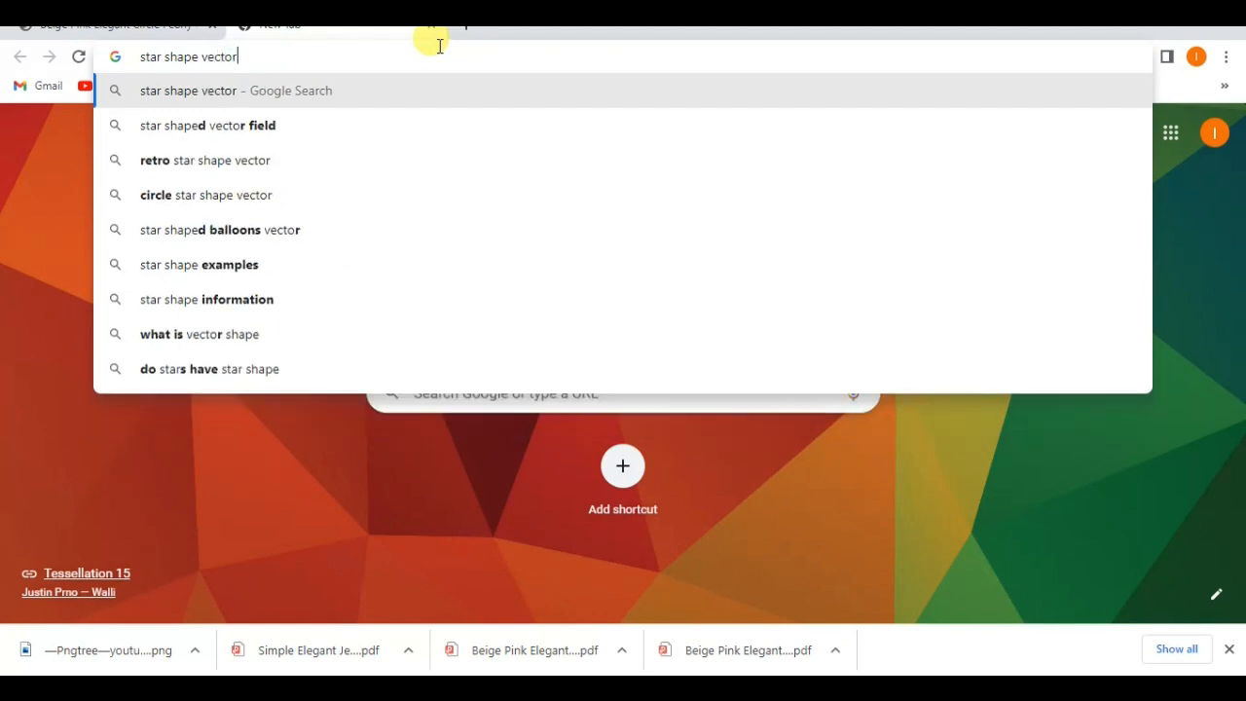
pyautogui.press('Return')
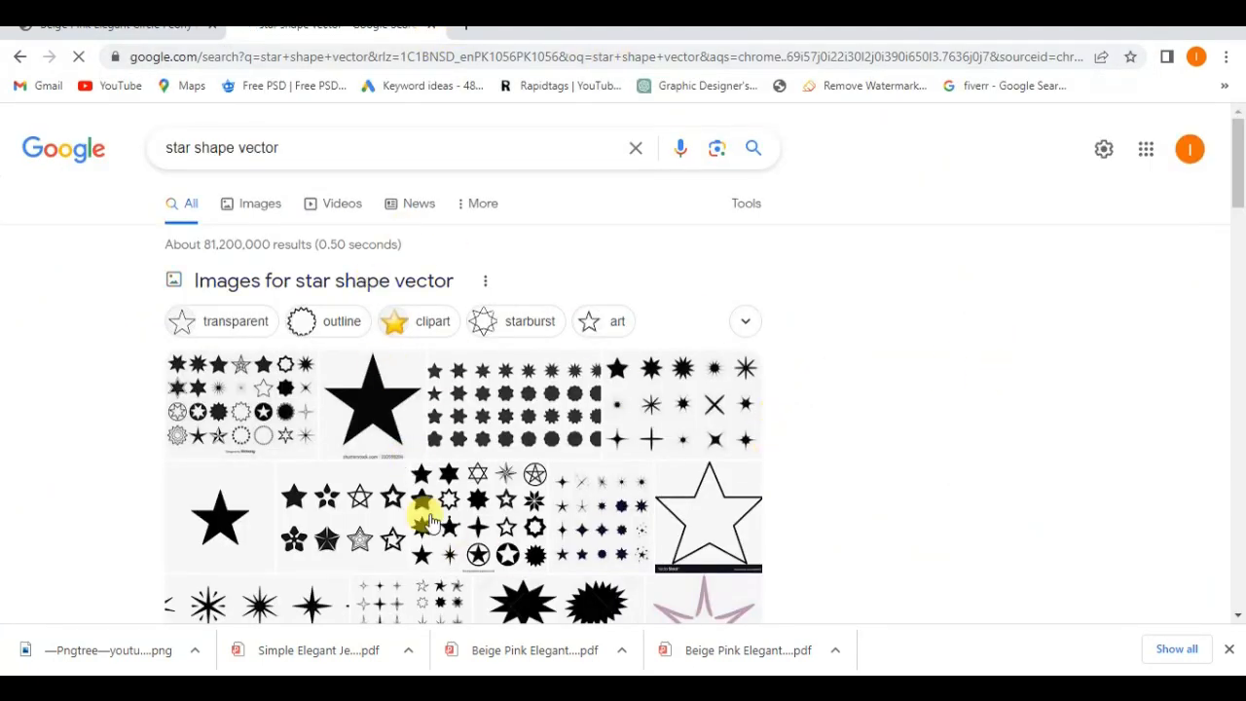
pyautogui.click(294, 225)
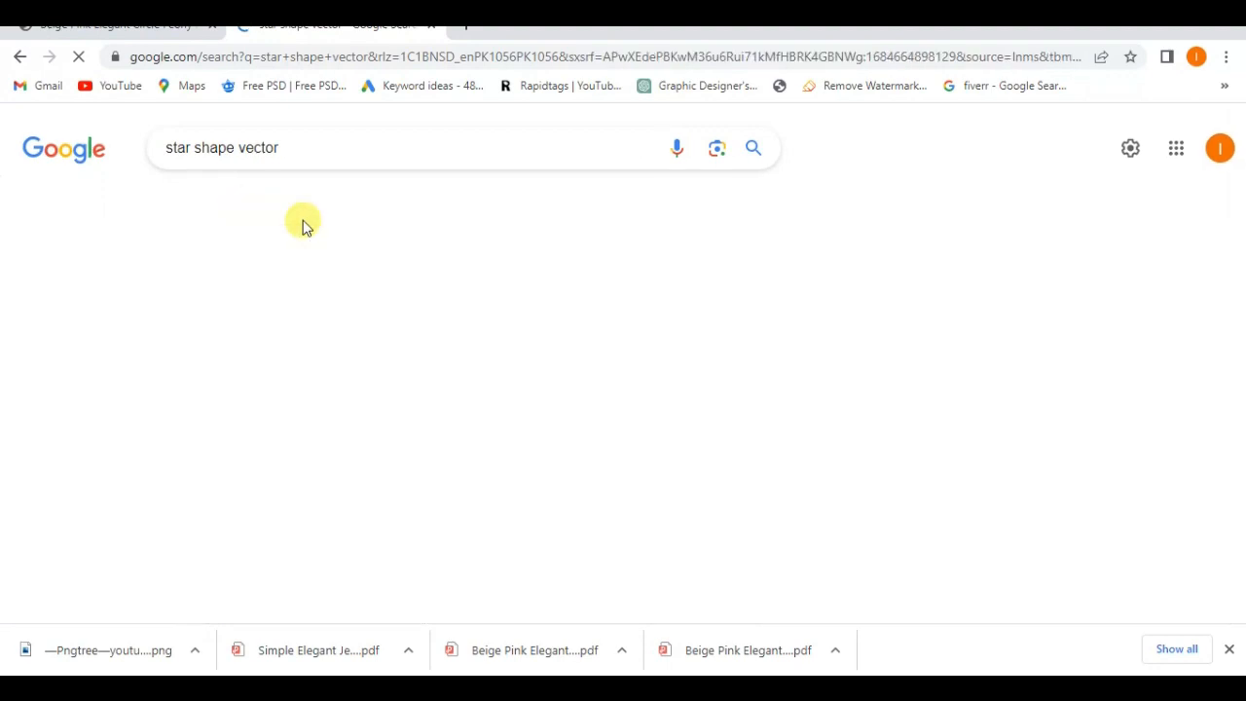
# - Find the gold outlined five-pointed star from Clipart Library in the image results and copy the image
pyautogui.scroll(-3, 328, 445)
pyautogui.scroll(-4, 261, 399)
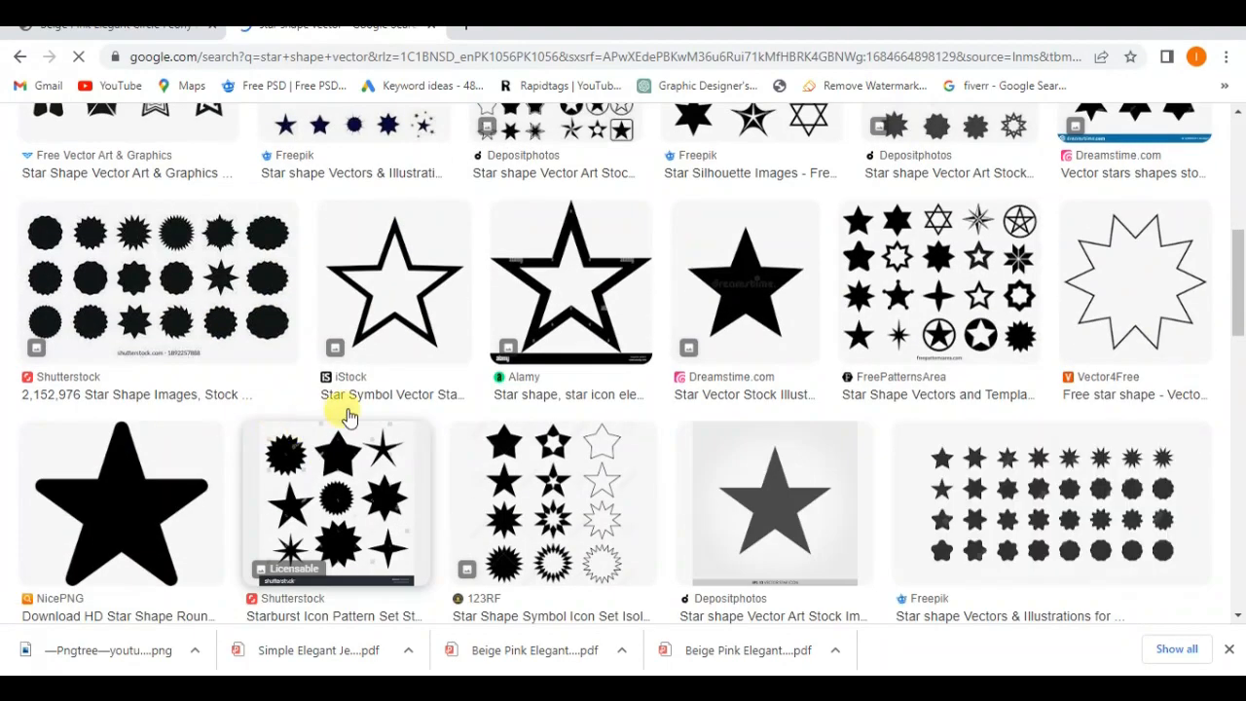
pyautogui.scroll(-1, 598, 397)
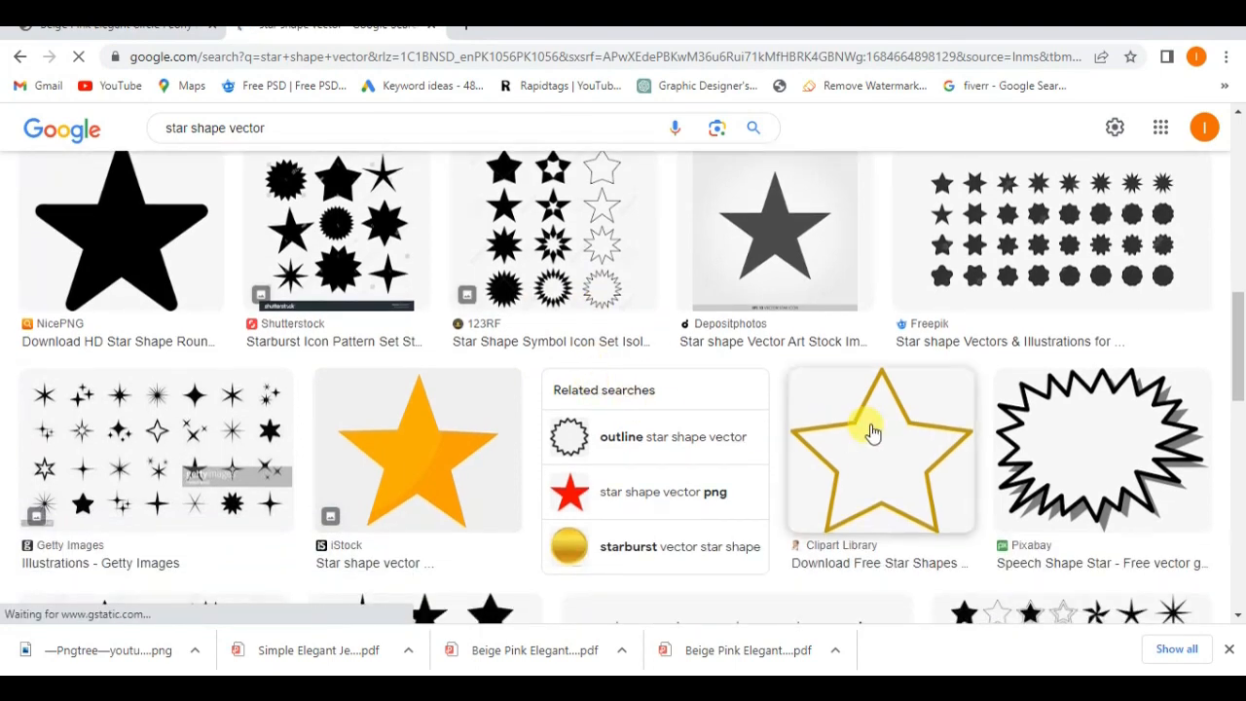
pyautogui.rightClick(872, 431)
pyautogui.click(918, 317)
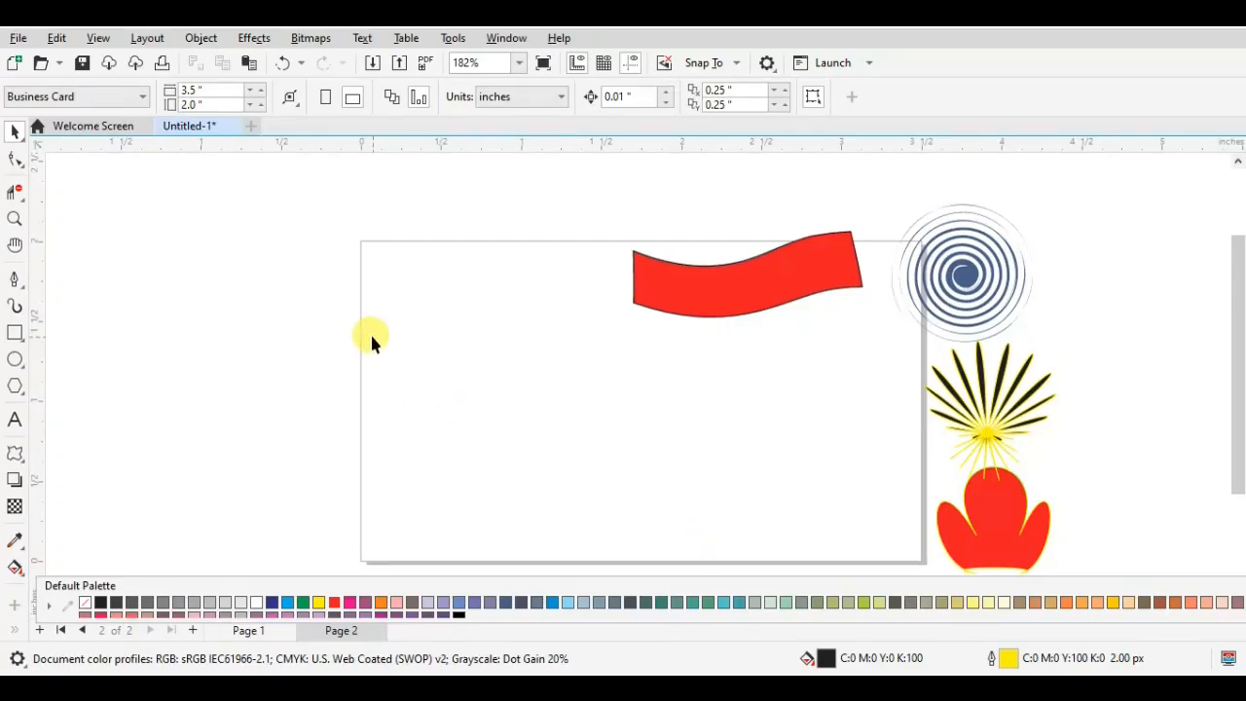
# - Switch back to CorelDRAW, paste the copied star image, and move it over the page's left edge
pyautogui.rightClick(370, 336)
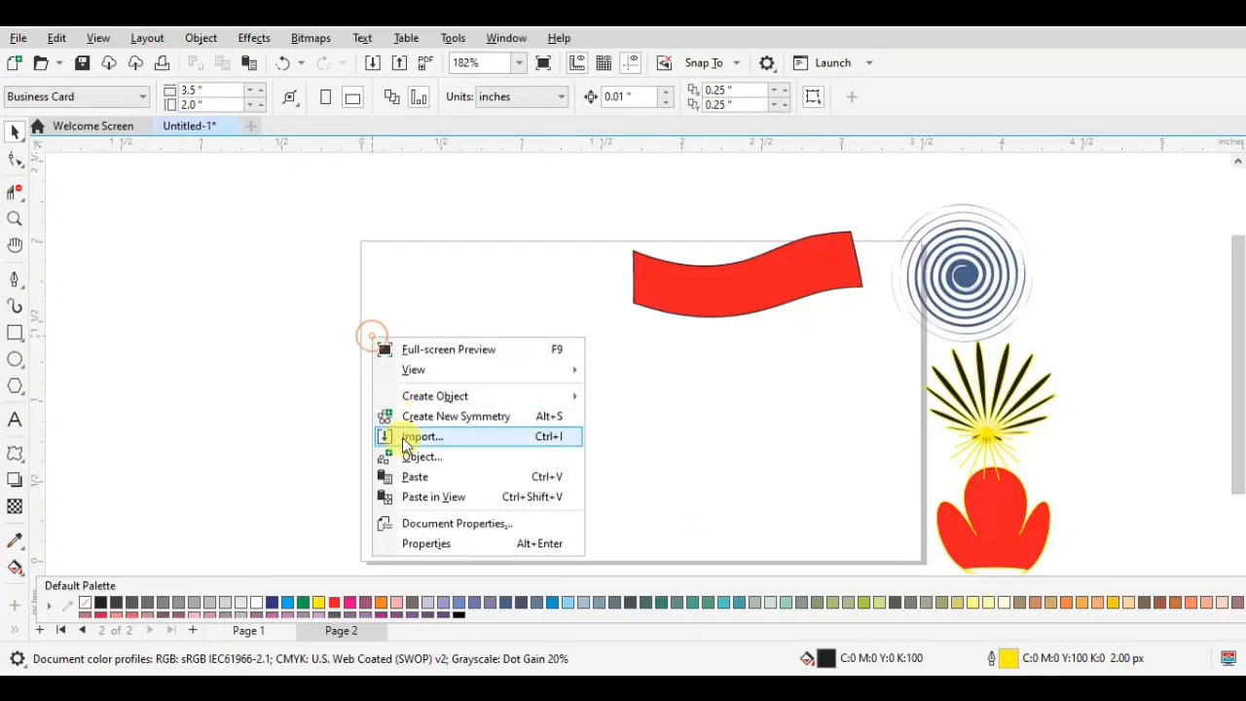
pyautogui.click(405, 478)
pyautogui.moveTo(564, 401); pyautogui.dragTo(410, 336)
pyautogui.scroll(-1, 461, 383)
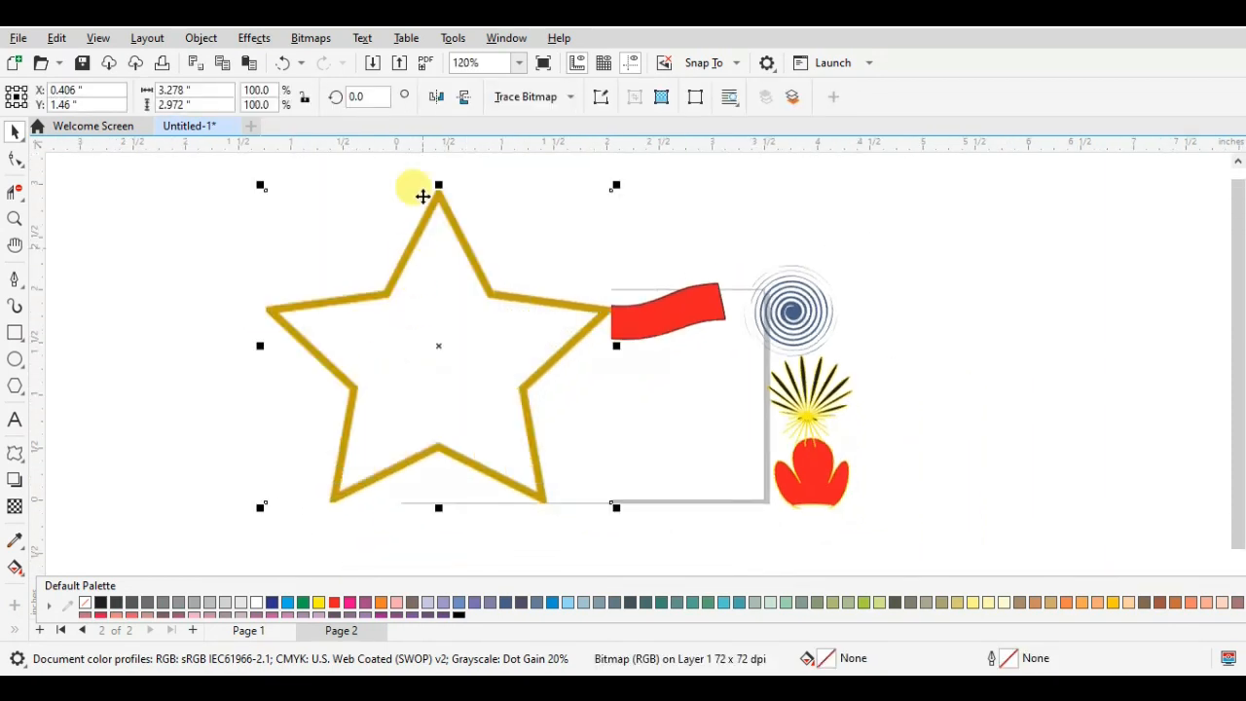
# - Trace the pasted star bitmap with Outline Trace as a detailed logo, with the detail set to 100
pyautogui.click(533, 97)
pyautogui.moveTo(570, 160)
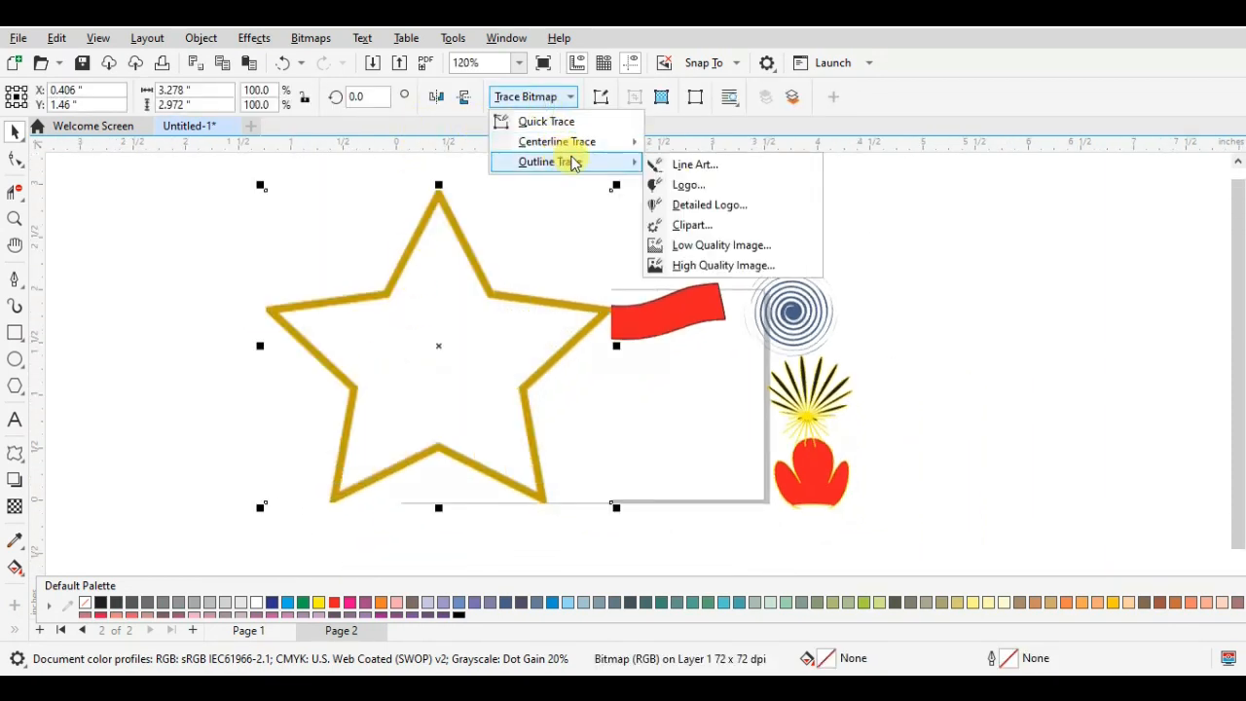
pyautogui.click(695, 206)
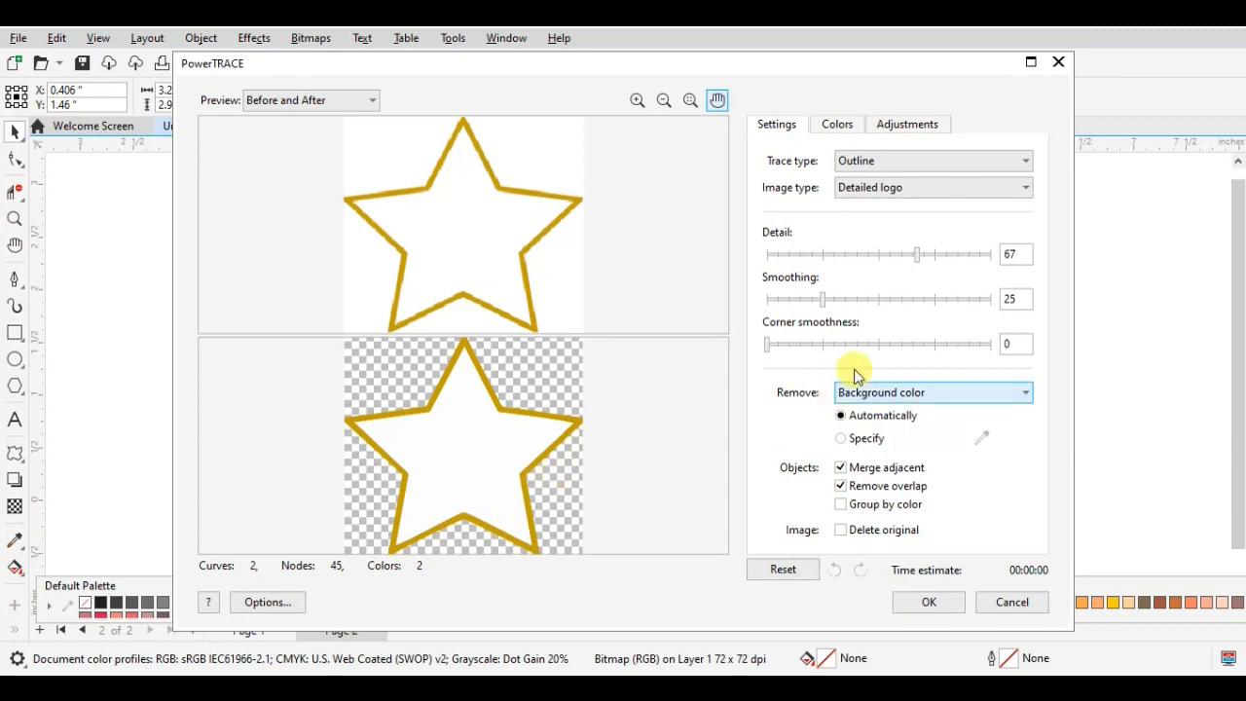
pyautogui.click(920, 255)
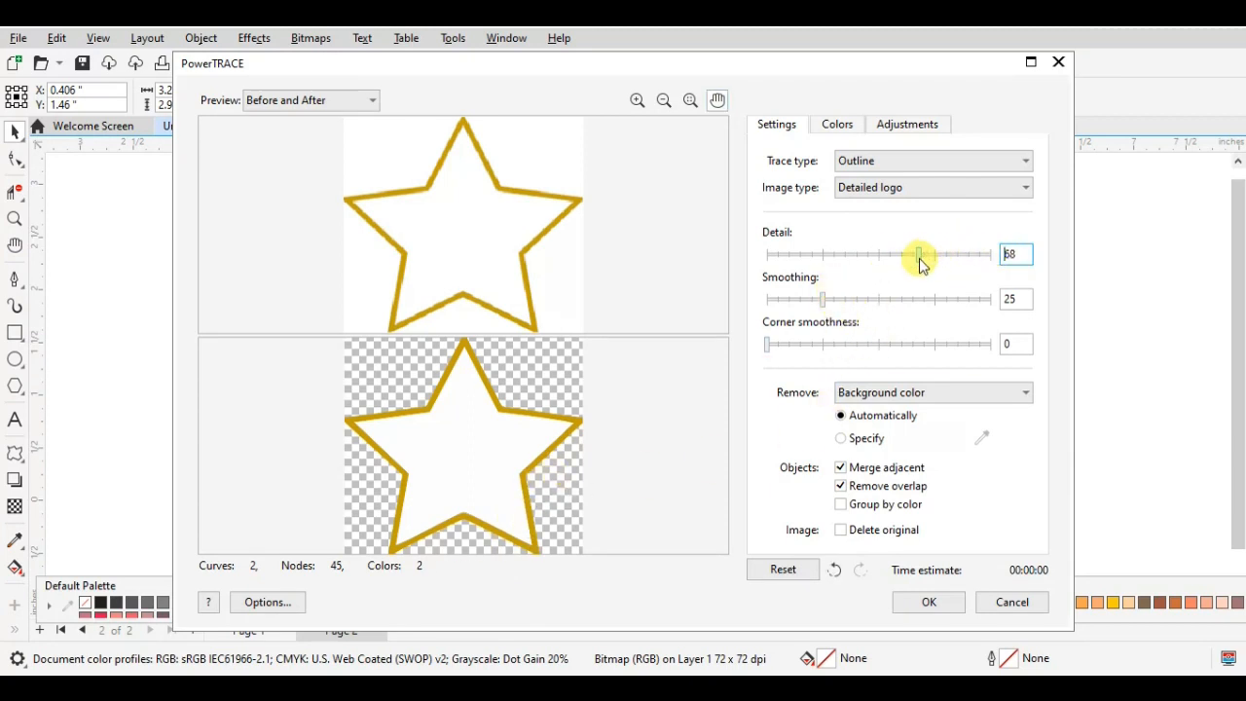
pyautogui.moveTo(947, 262); pyautogui.dragTo(1000, 256)
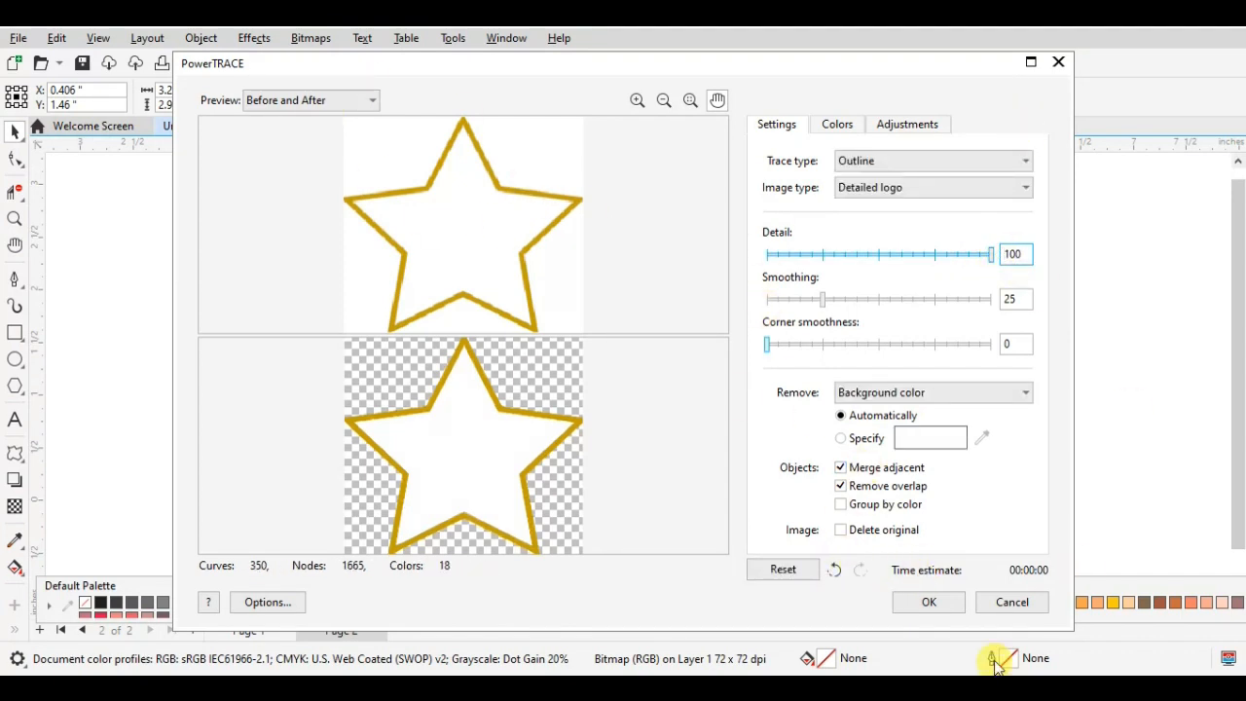
pyautogui.click(929, 604)
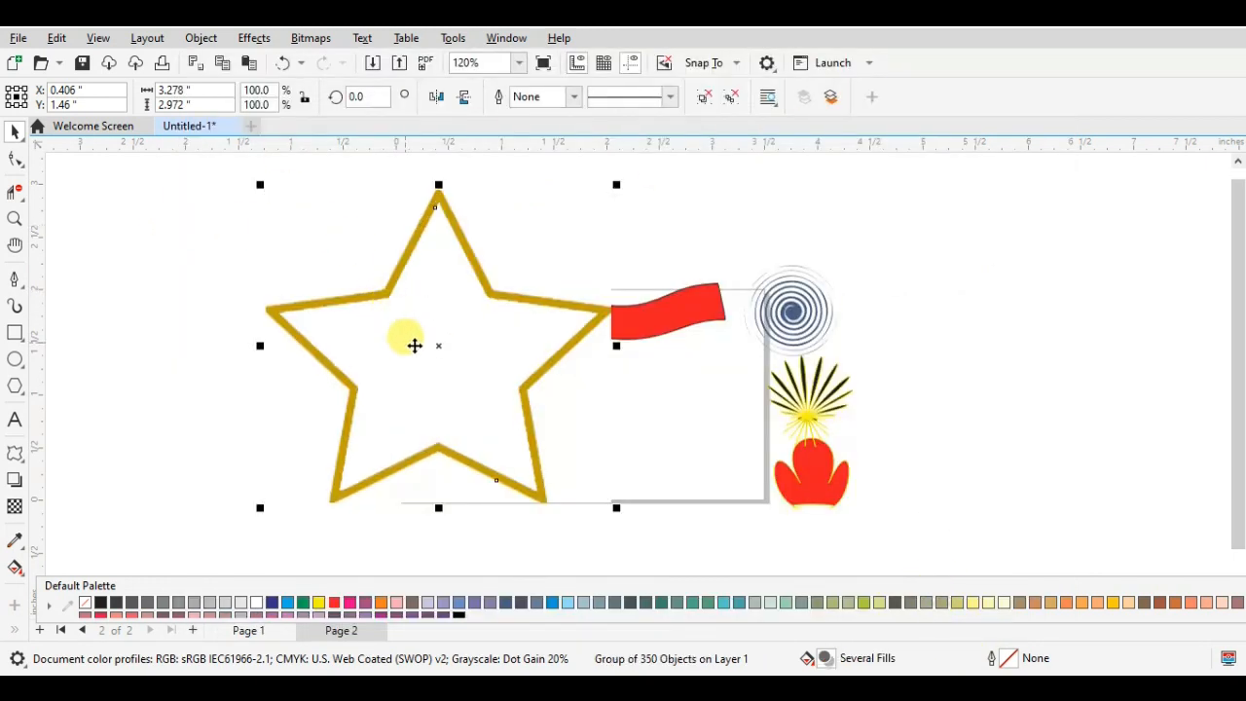
# - Move the traced star away from the bitmap beneath it and delete the original star bitmap
pyautogui.moveTo(412, 345)
pyautogui.mouseDown()
pyautogui.moveTo(279, 357)
pyautogui.moveTo(257, 329)
pyautogui.mouseUp()
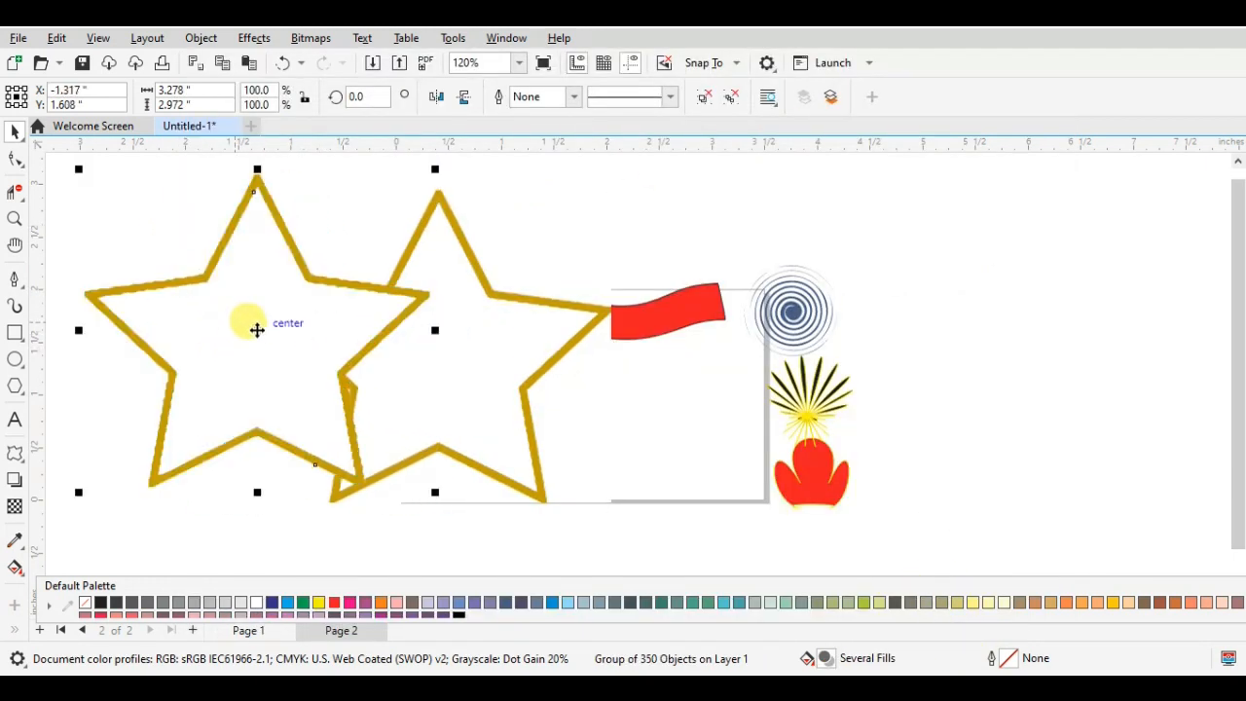
pyautogui.click(479, 281)
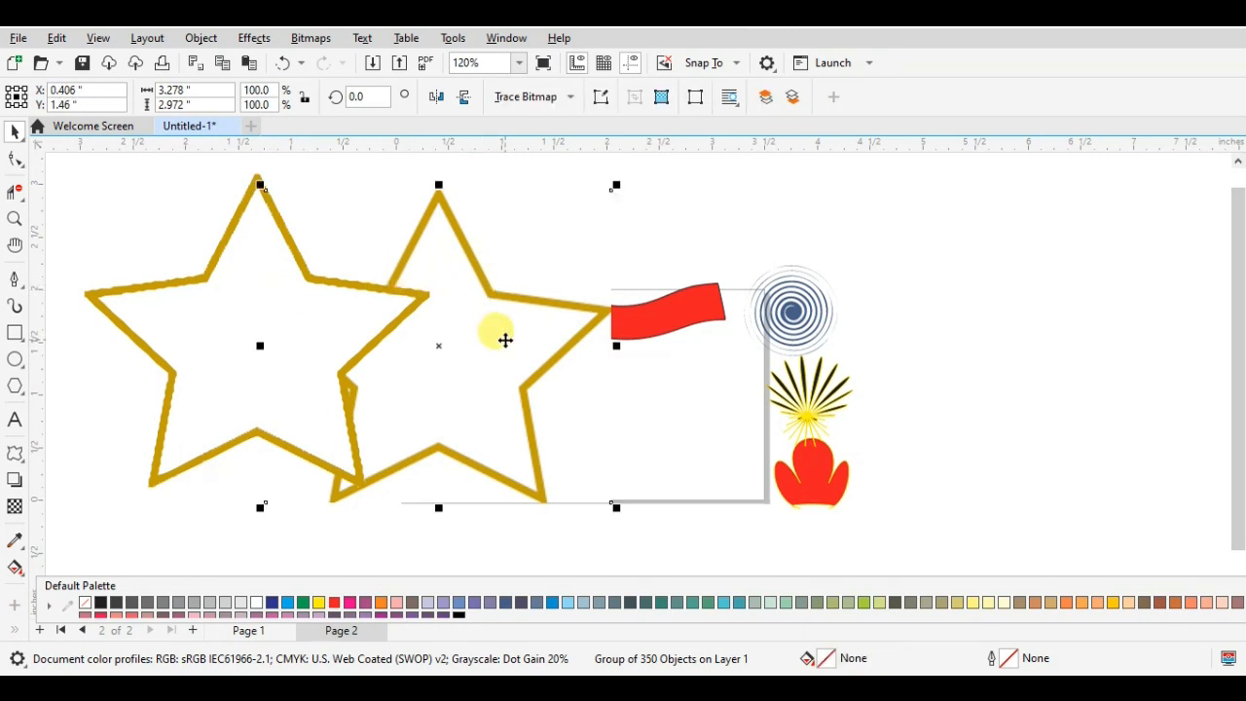
pyautogui.press('Delete')
# - Scale the traced star down proportionally to about 1.44 by 1.30 inches and position it beside the page's left edge
pyautogui.click(332, 289)
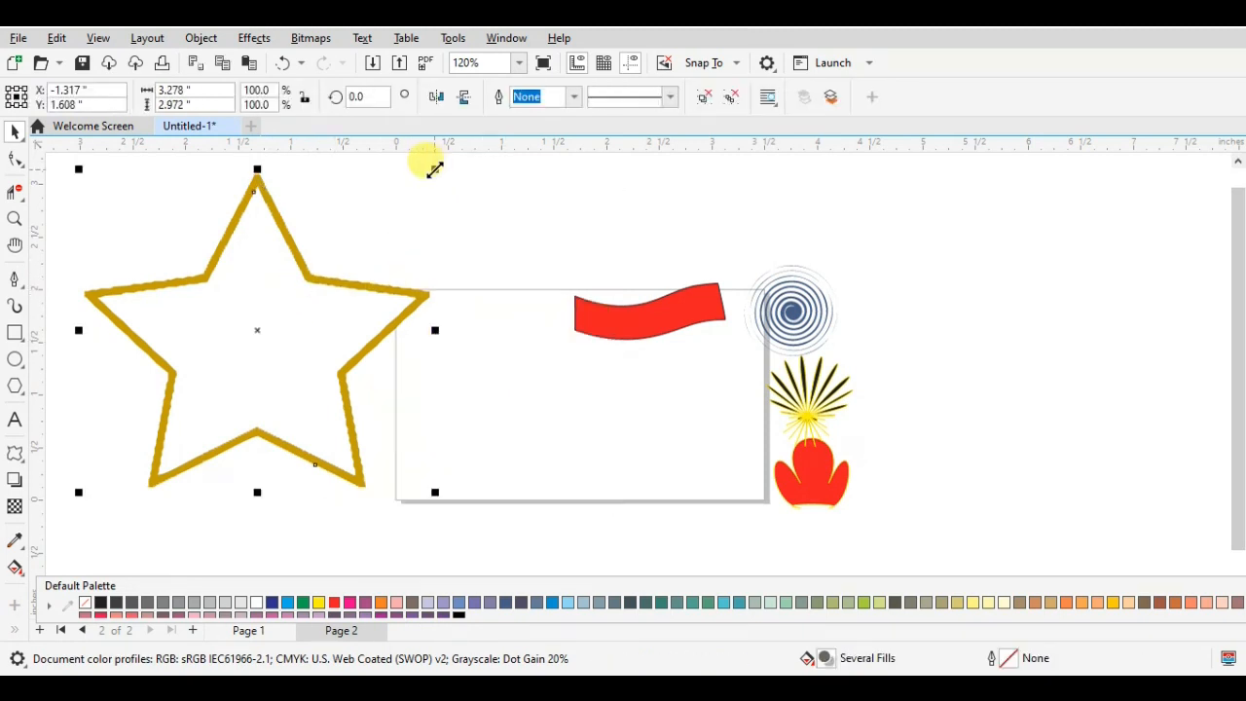
pyautogui.moveTo(431, 166); pyautogui.dragTo(321, 272)
pyautogui.moveTo(196, 396); pyautogui.dragTo(385, 289)
pyautogui.moveTo(441, 214); pyautogui.dragTo(358, 290)
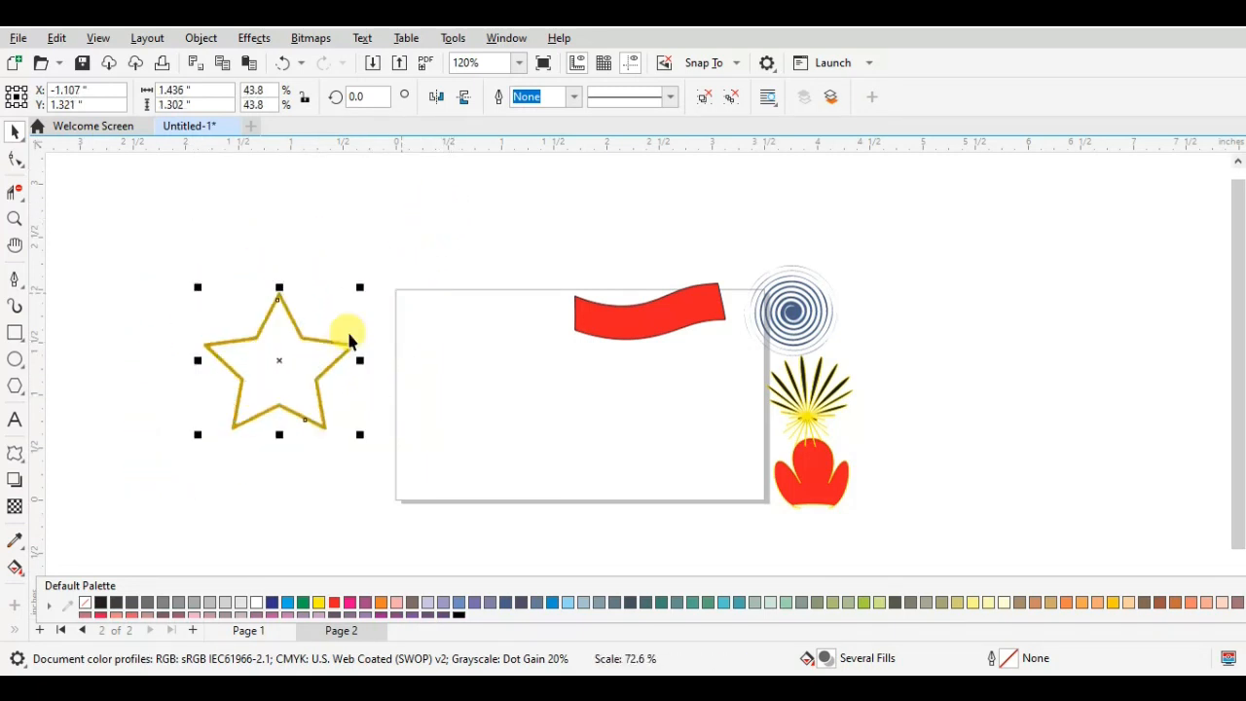
# - Give the traced star a black outline and set its width to 1.0 px
pyautogui.rightClick(100, 605)
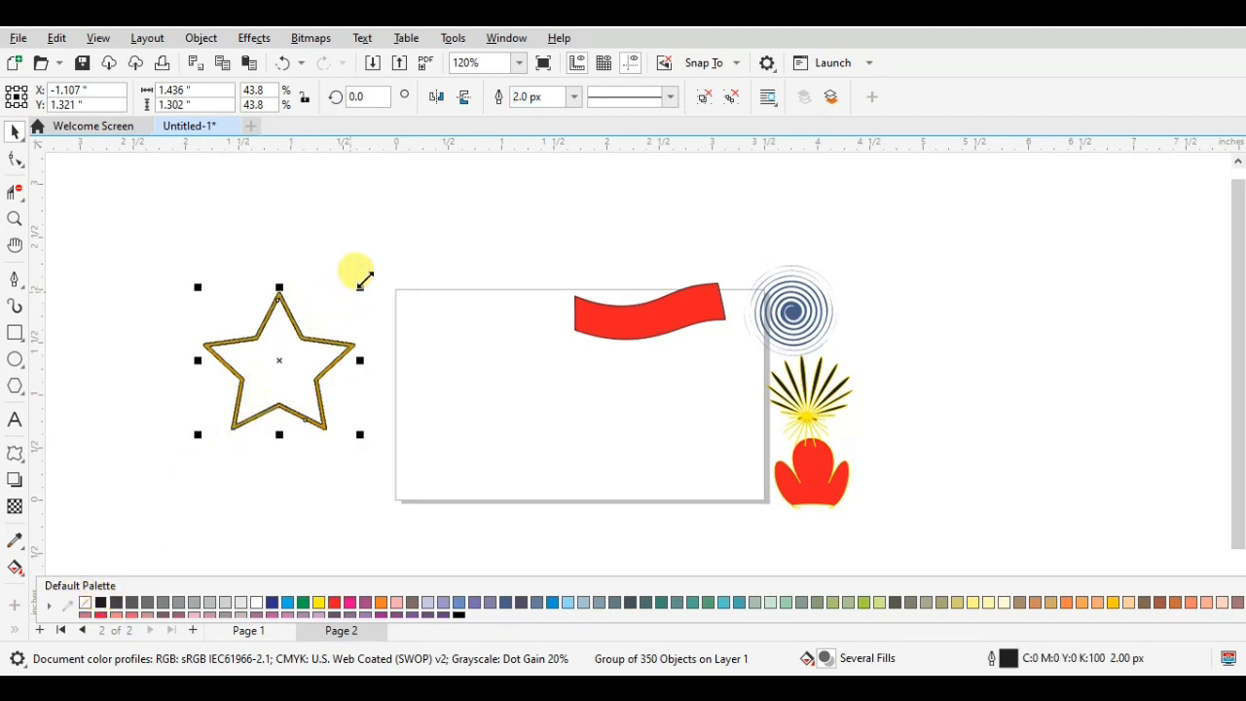
pyautogui.click(573, 101)
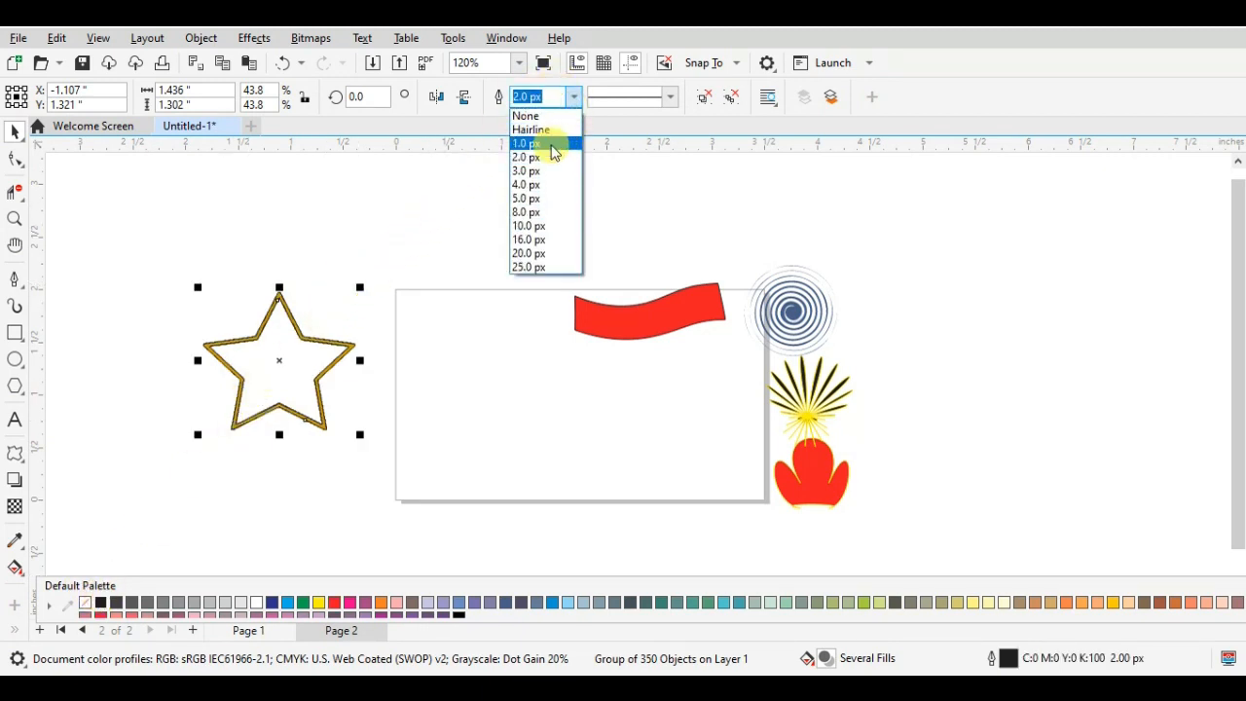
pyautogui.click(554, 146)
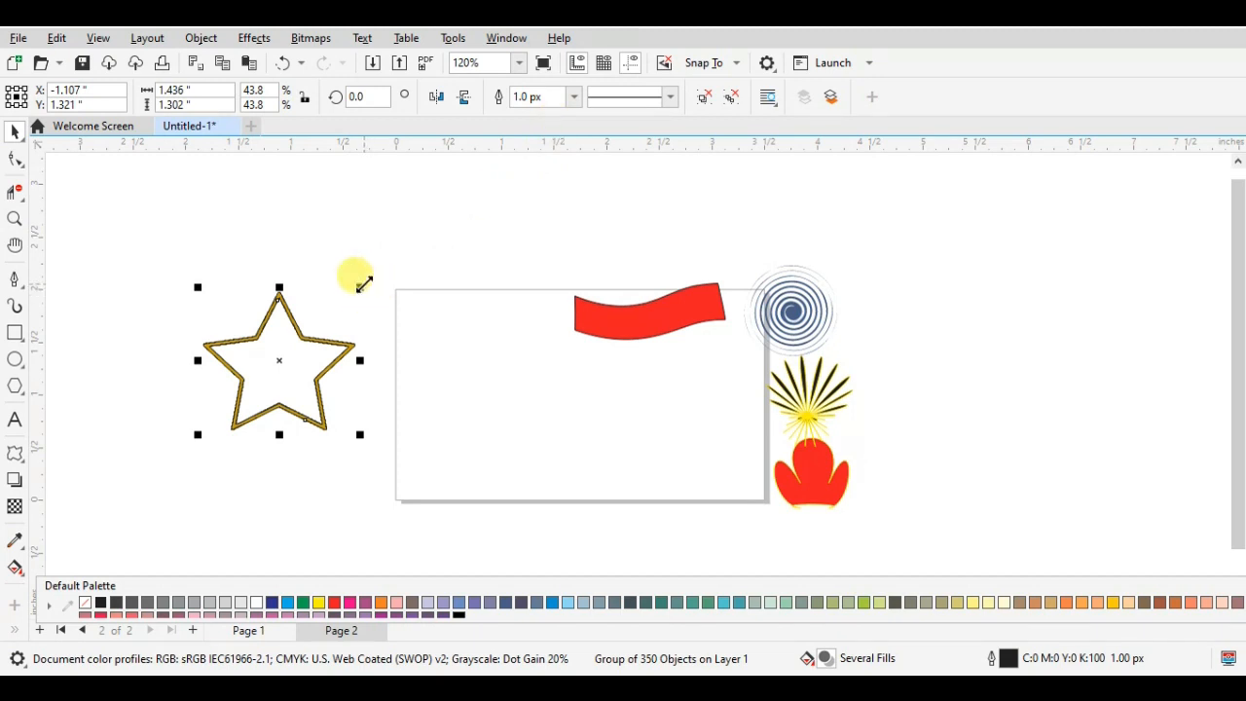
pyautogui.click(364, 284)
pyautogui.click(438, 261)
pyautogui.click(265, 326)
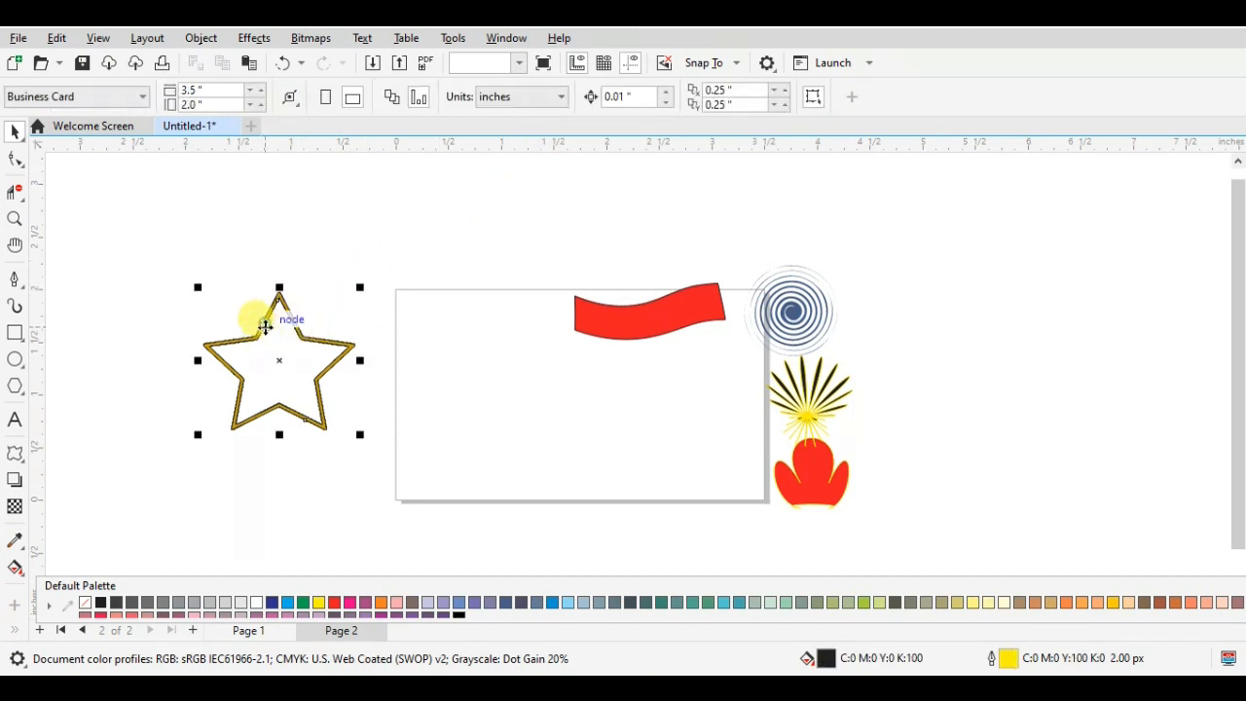
# - Set the traced star's outline width to None and deselect the star
pyautogui.click(581, 95)
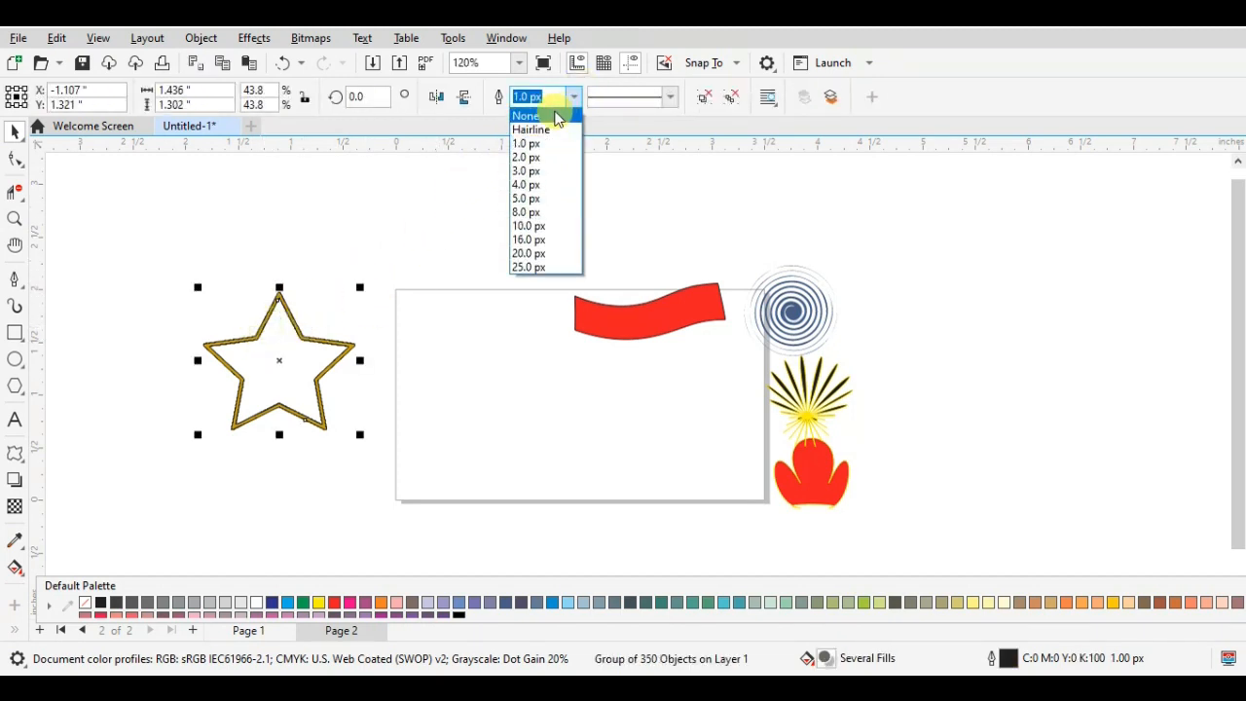
pyautogui.click(550, 115)
pyautogui.click(431, 228)
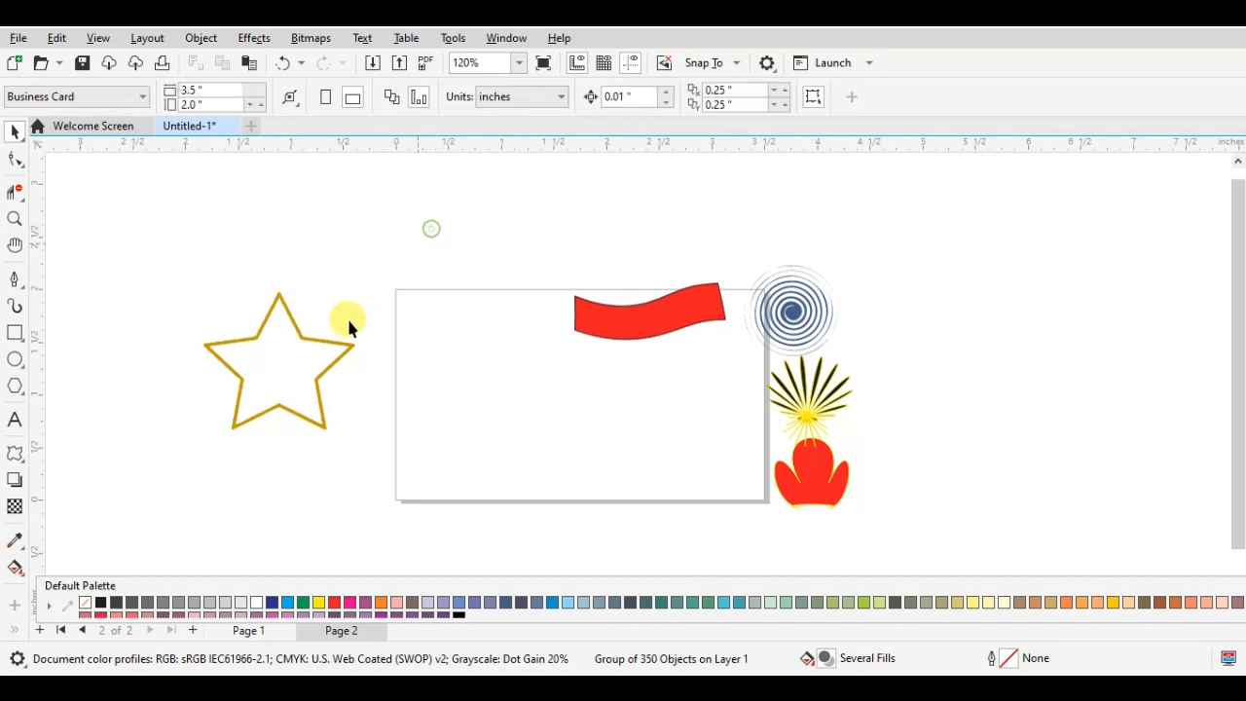
# - Apply a black outline to the traced star and deselect it
pyautogui.click(307, 383)
pyautogui.rightClick(99, 600)
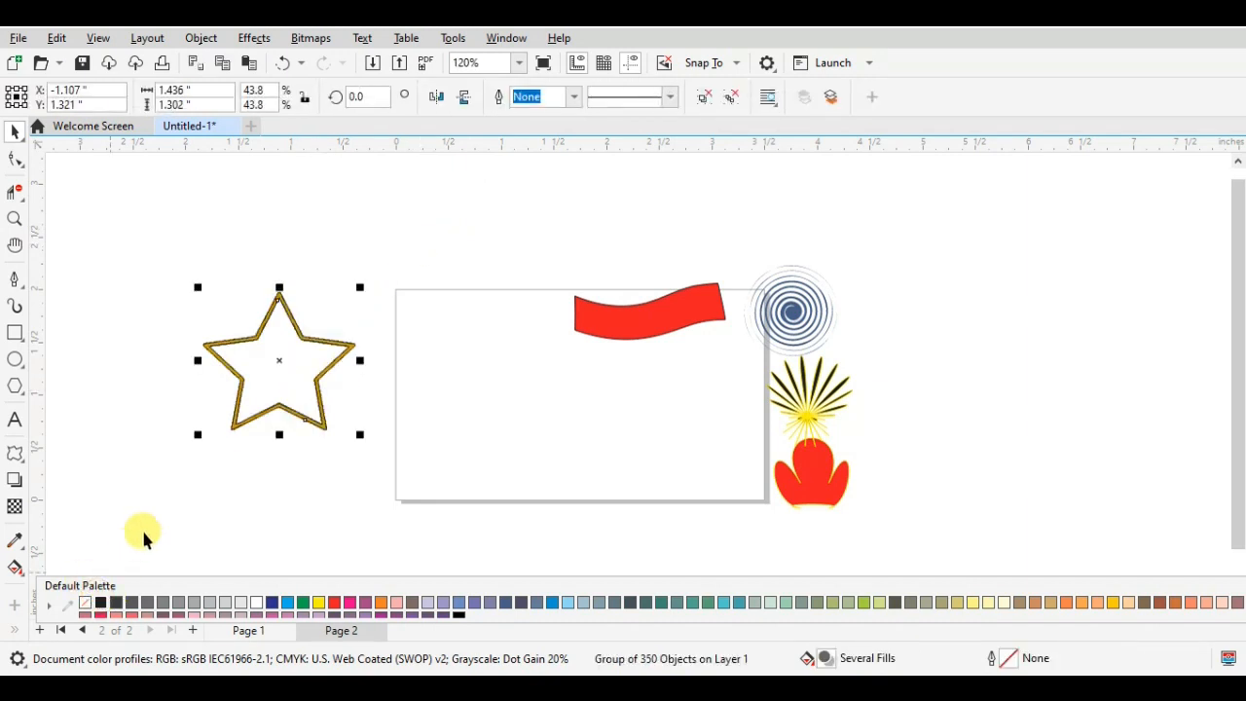
pyautogui.click(160, 496)
# - Try a Twister distortion on the traced star with the Distort tool
pyautogui.click(15, 453)
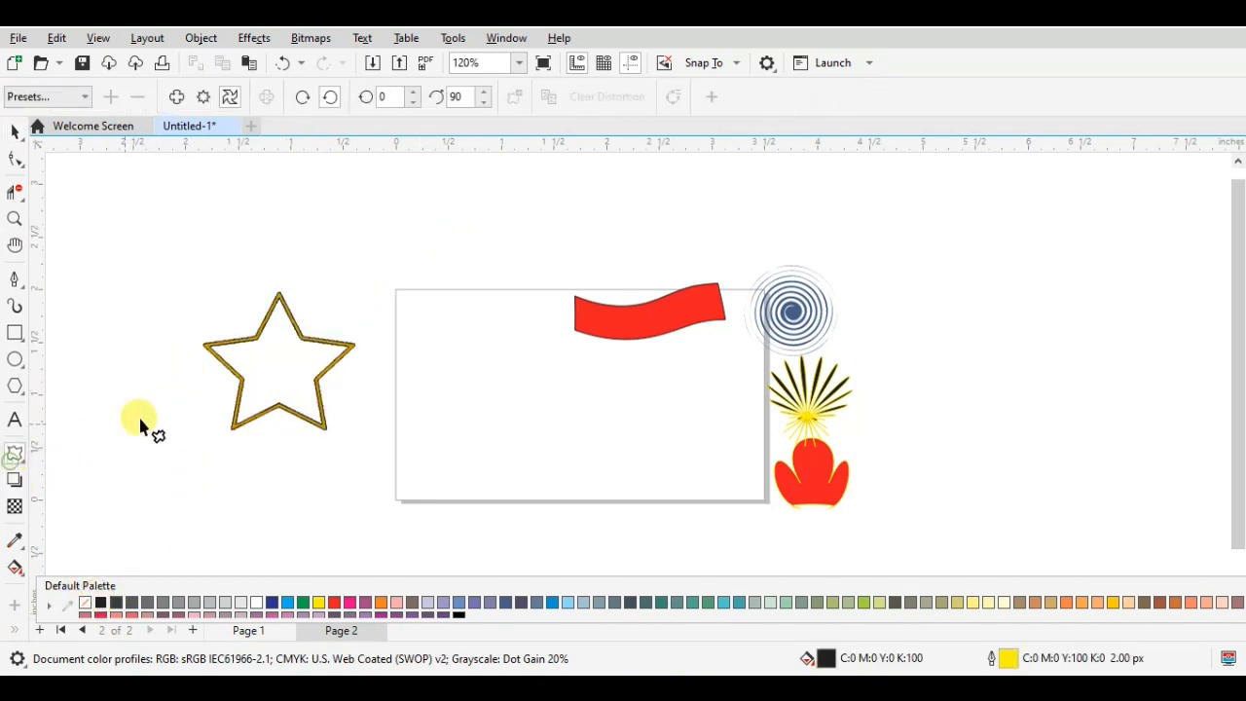
pyautogui.click(297, 338)
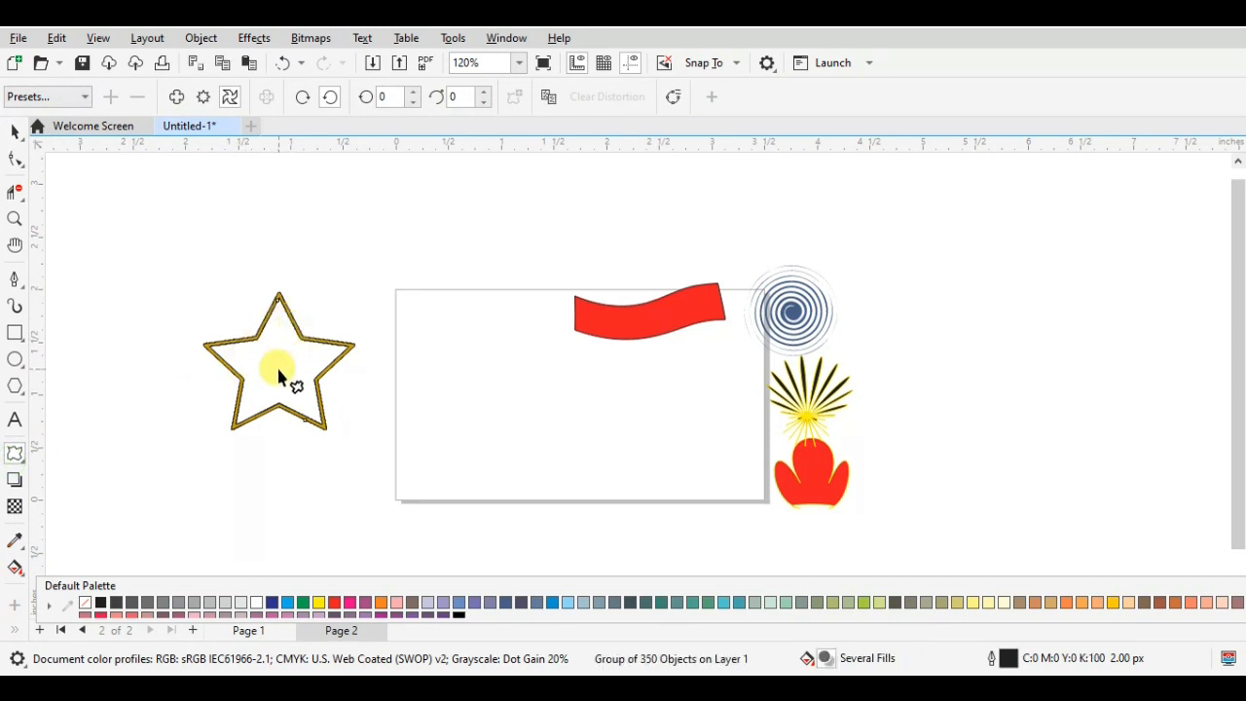
pyautogui.moveTo(276, 300); pyautogui.dragTo(281, 340)
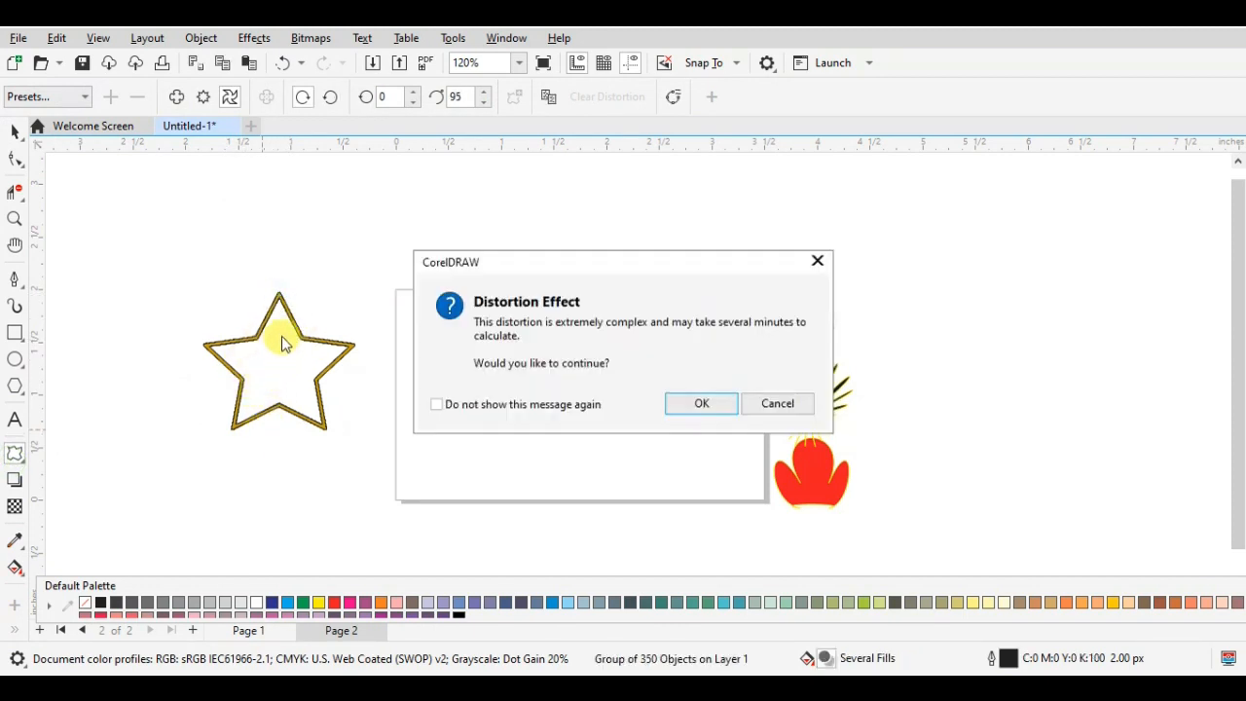
pyautogui.click(816, 261)
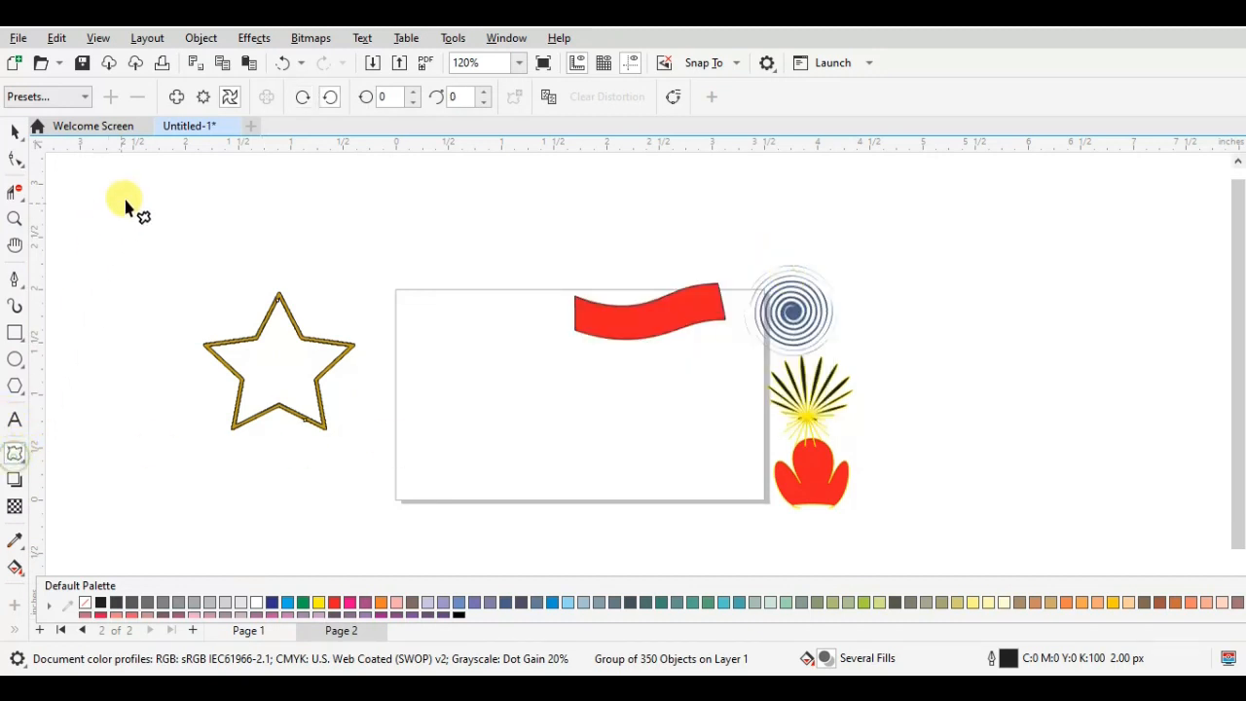
# - Apply a Push and Pull distortion to the traced star, starting from its upper tip
pyautogui.click(176, 96)
pyautogui.moveTo(277, 293); pyautogui.dragTo(282, 390)
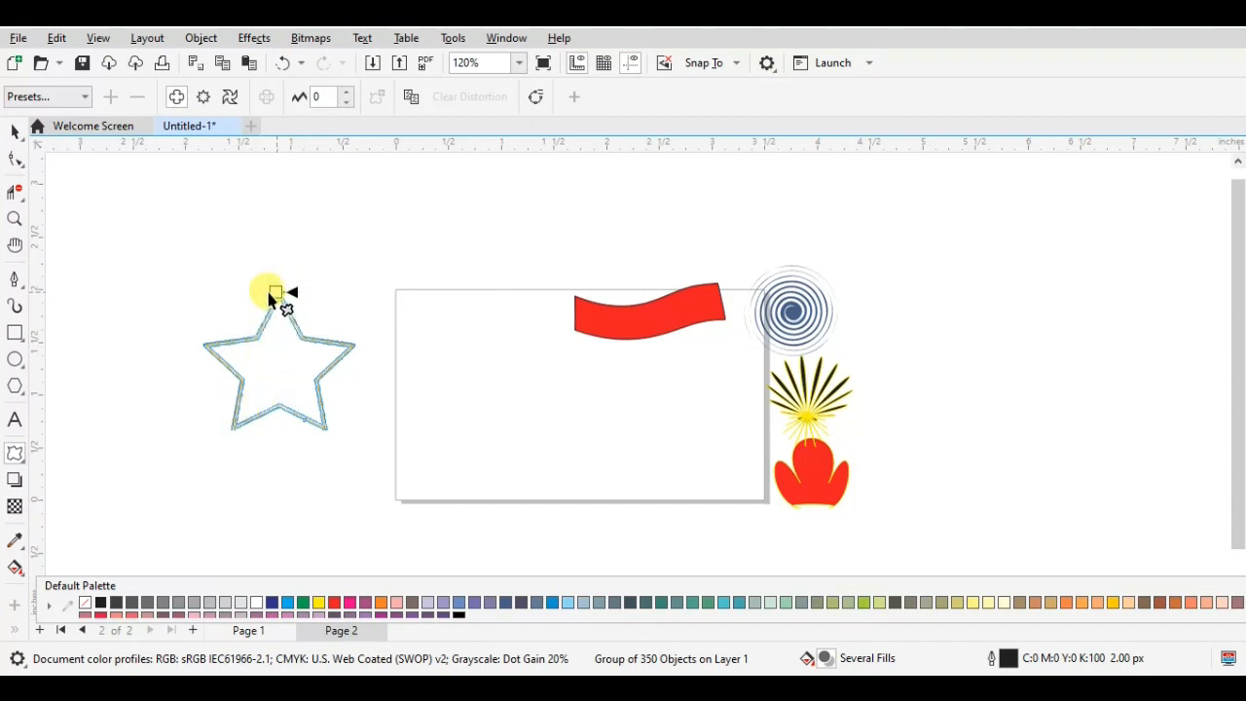
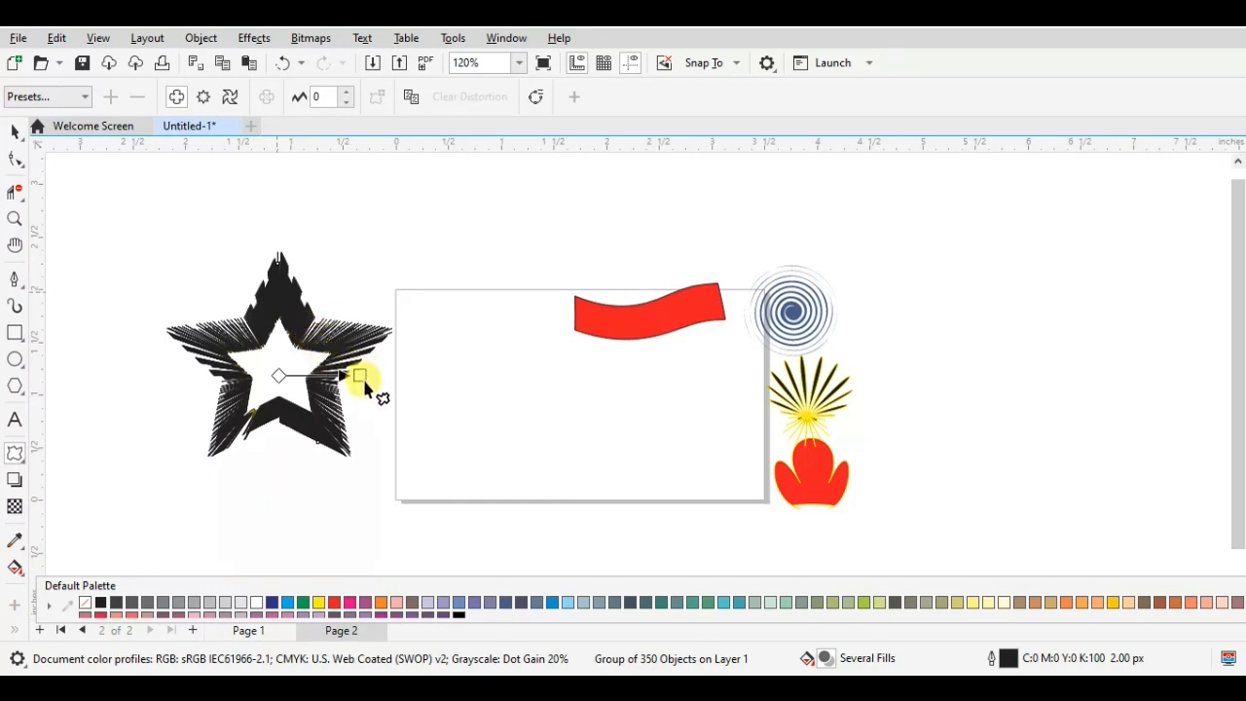
# - Try further push-and-pull distortions on the black star group, and delete the star from the workspace
pyautogui.moveTo(365, 379); pyautogui.dragTo(336, 382)
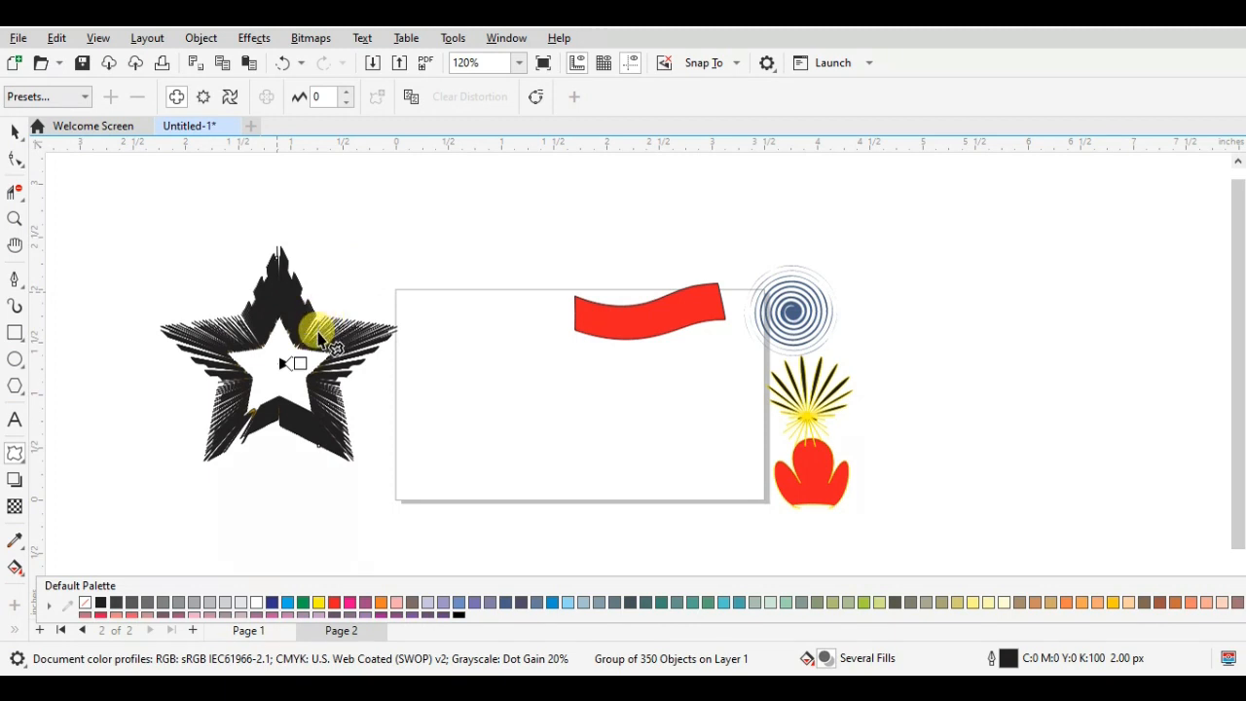
pyautogui.moveTo(318, 332); pyautogui.dragTo(321, 292)
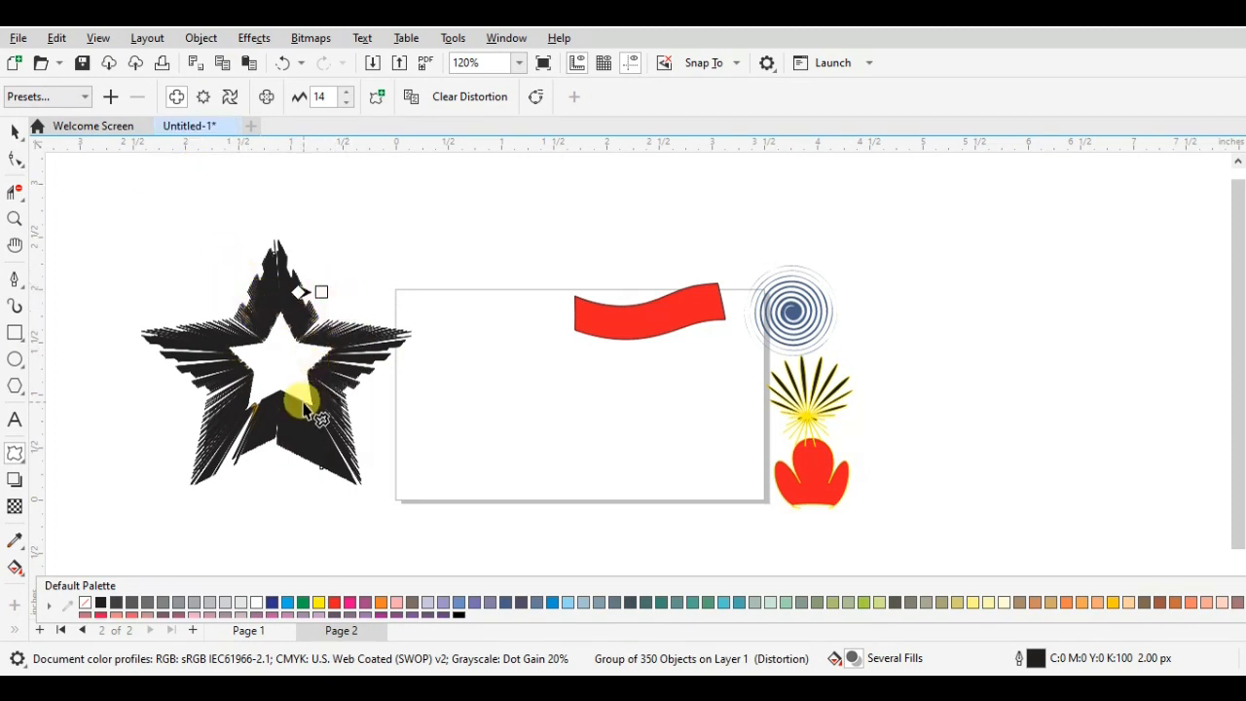
pyautogui.click(15, 131)
pyautogui.press('Delete')
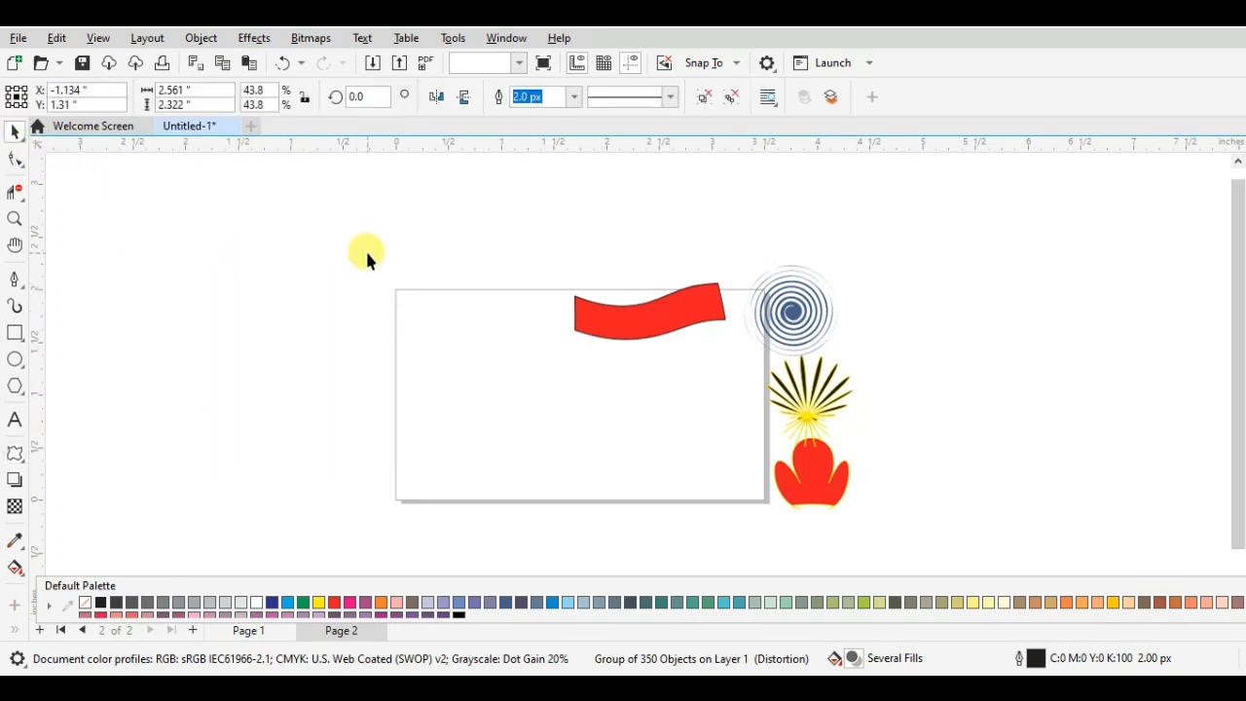
# - Add the artistic text "GRAPHIC STUDIO" across the lower half of the business card page
pyautogui.click(12, 419)
pyautogui.click(428, 417)
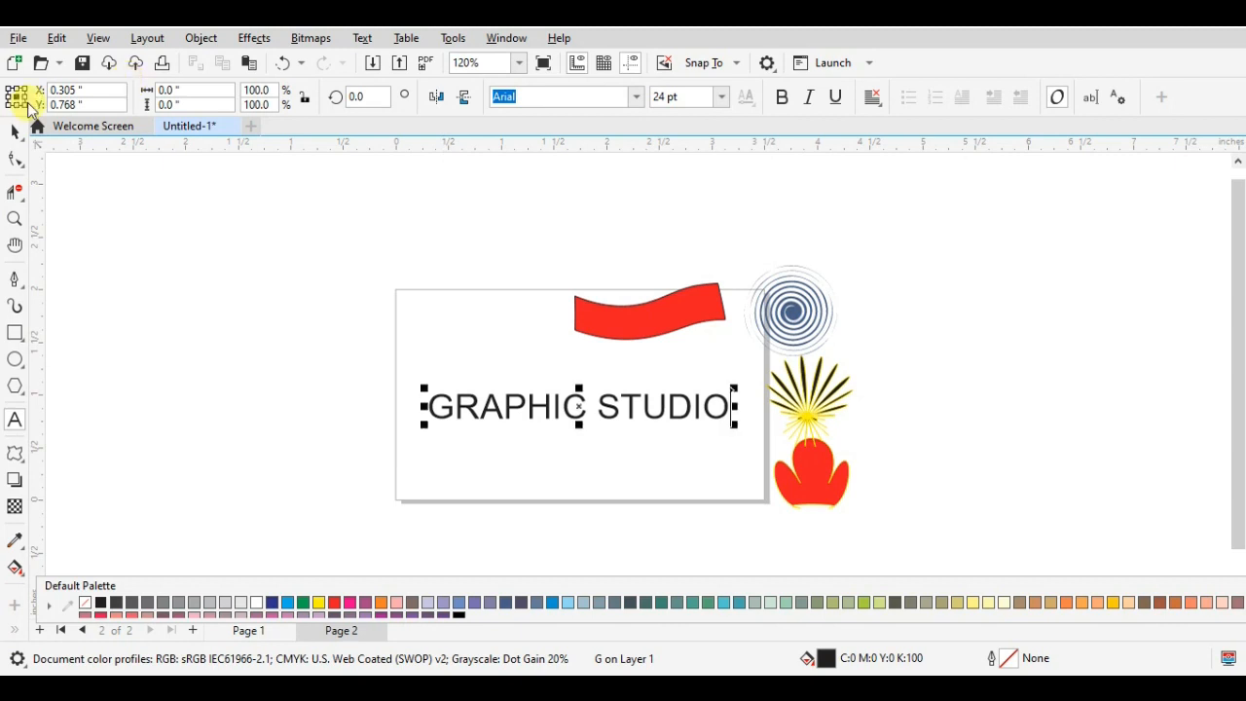
pyautogui.click(15, 131)
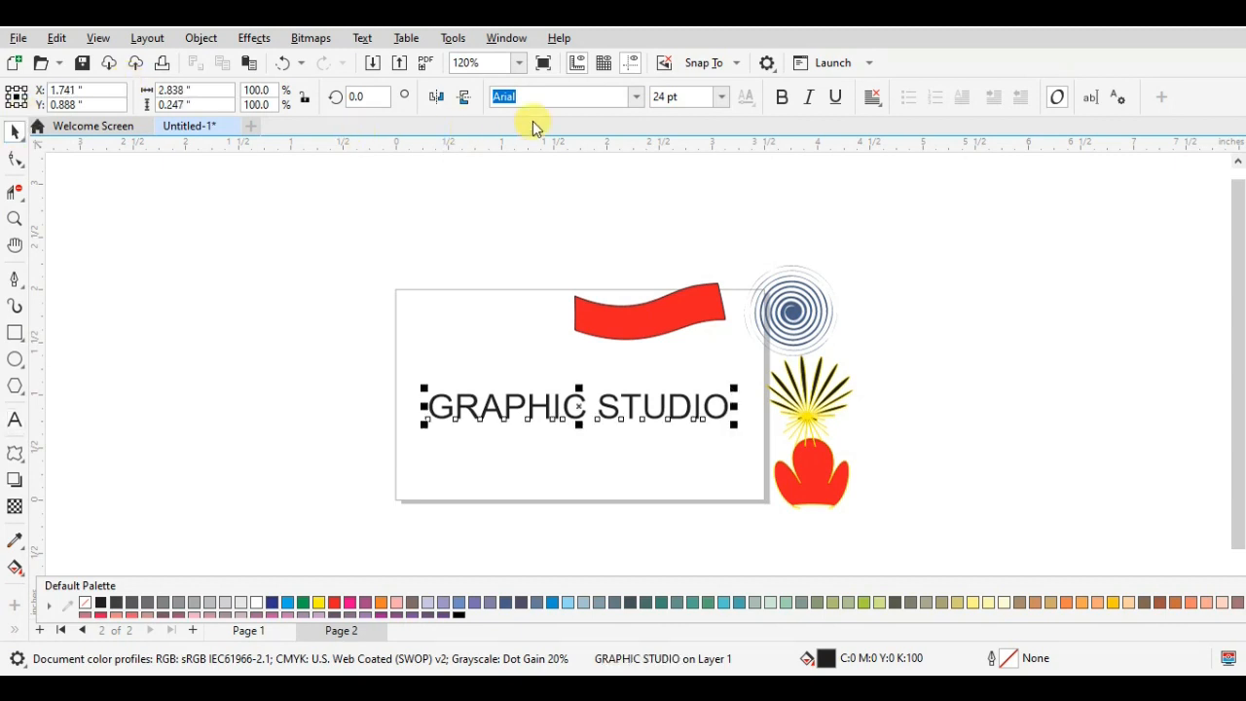
# - Set the GRAPHIC STUDIO text in Albra Book TRIAL Bold TRIAL and fill it blue (C:100 M:100 Y:0 K:0)
pyautogui.click(635, 98)
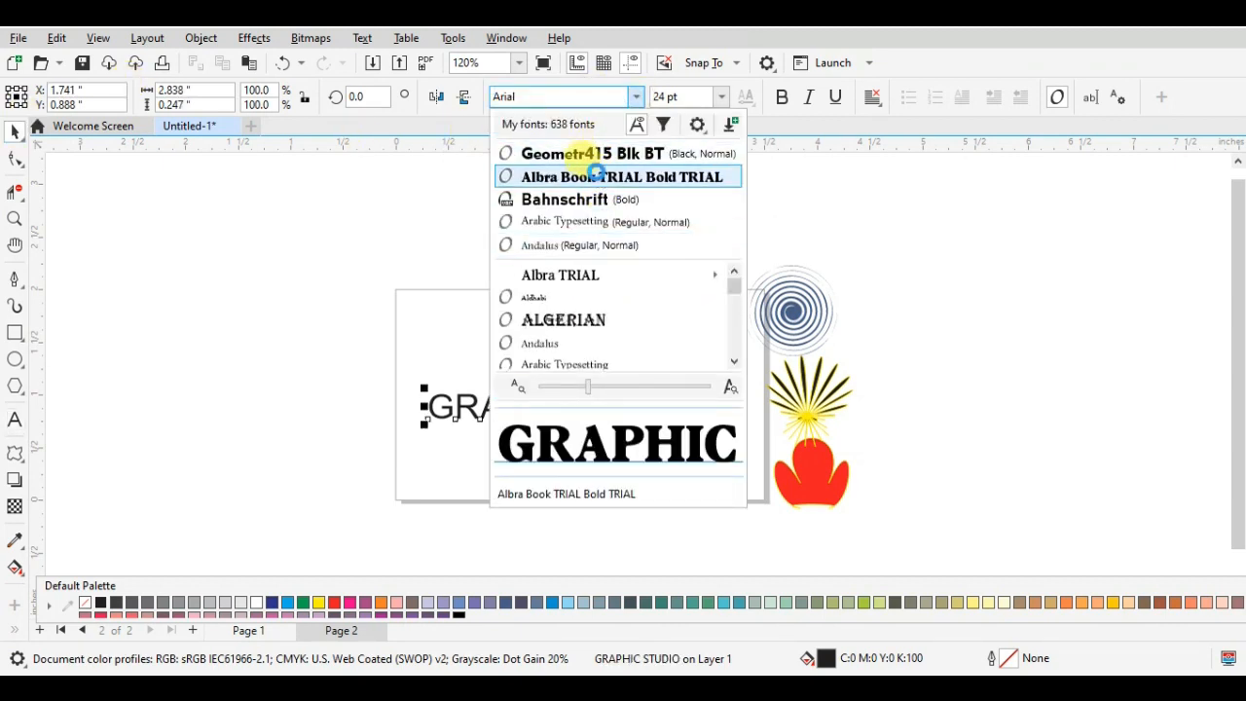
pyautogui.click(596, 173)
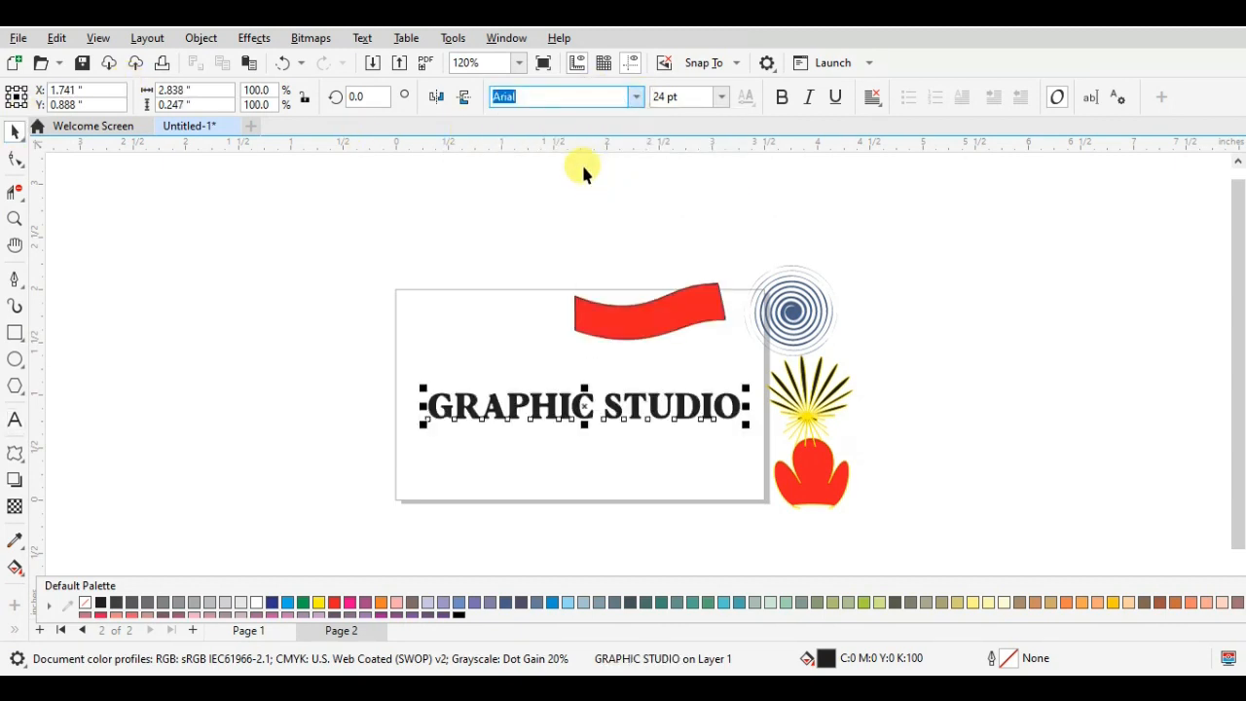
pyautogui.click(275, 607)
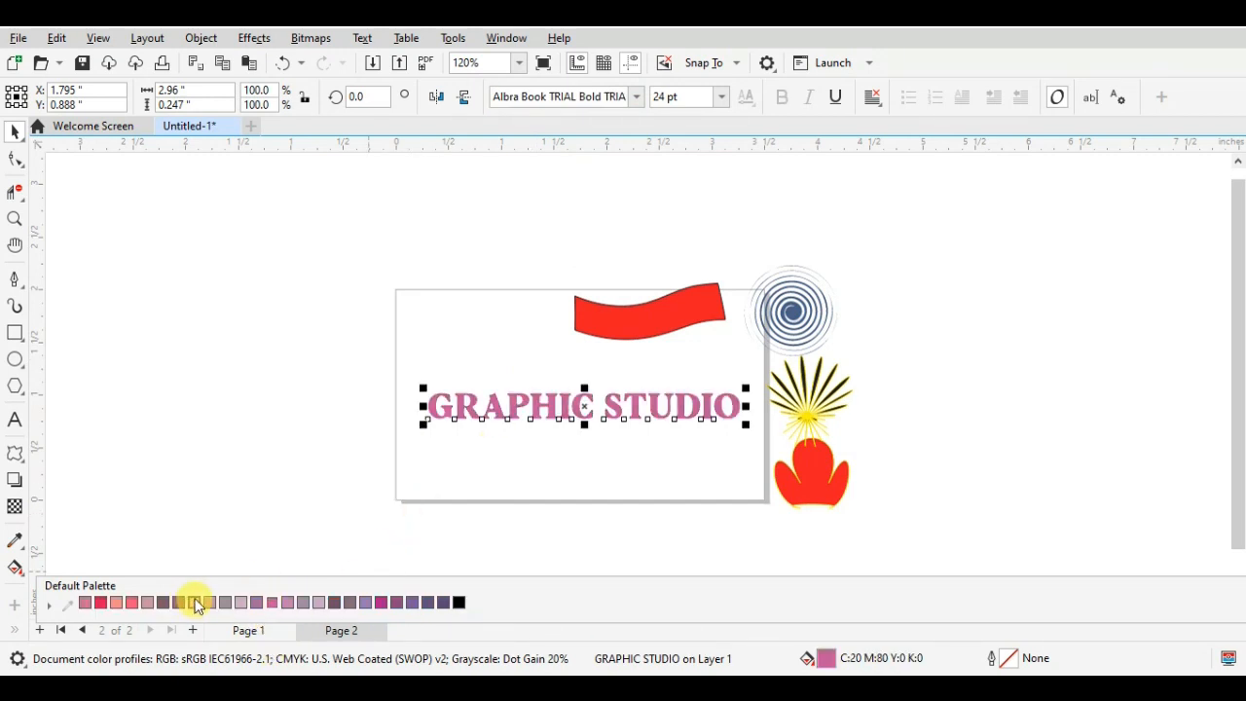
pyautogui.scroll(1, 164, 602)
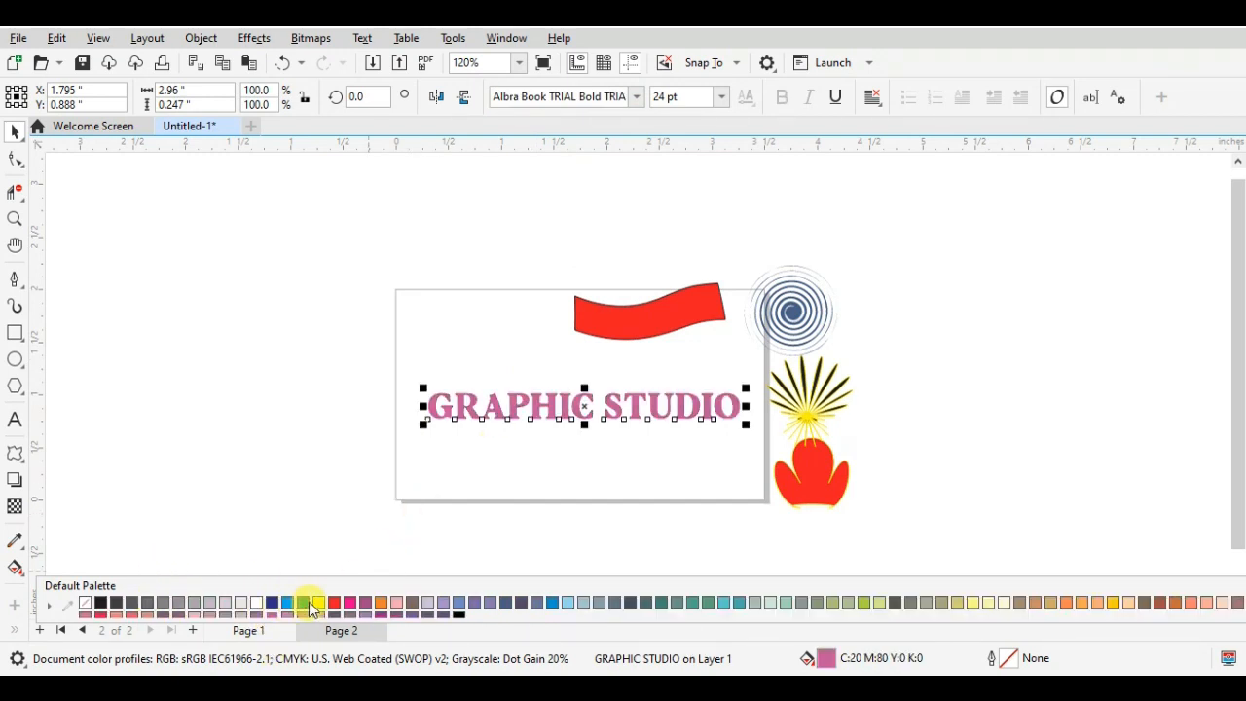
pyautogui.click(274, 603)
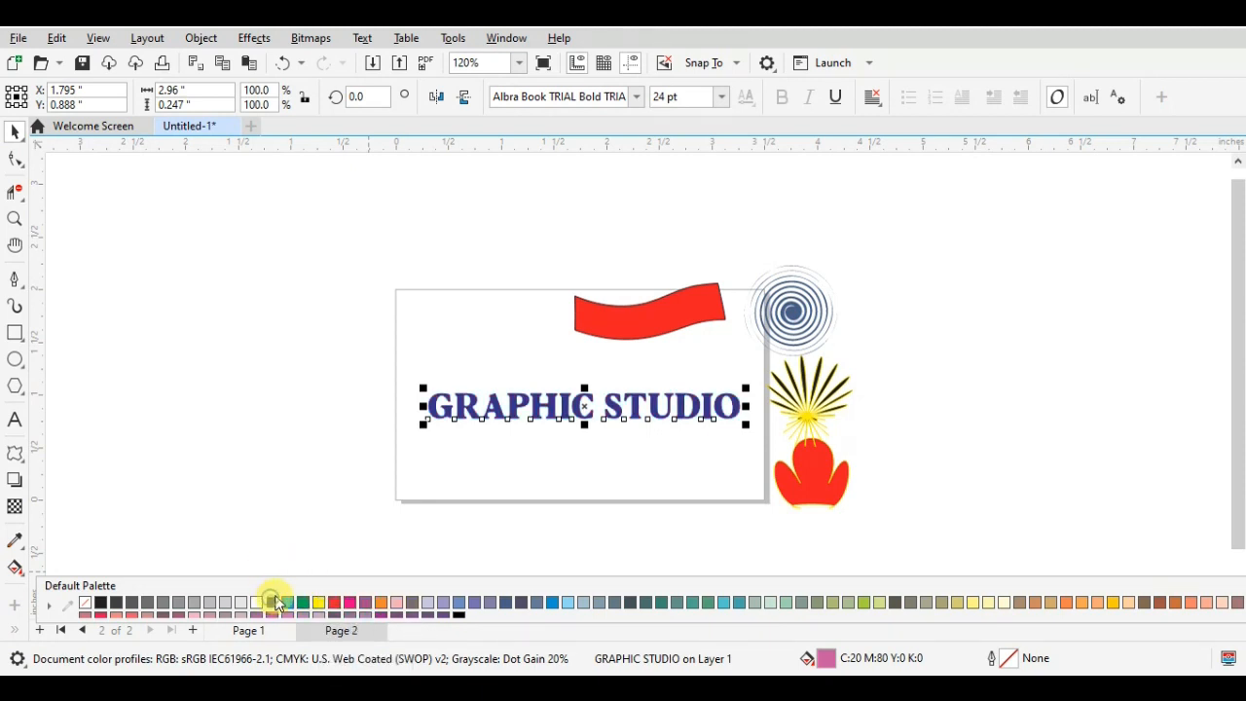
# - Try a push-and-pull distortion of amplitude -9 from the start of the GRAPHIC STUDIO text, and undo it
pyautogui.click(14, 454)
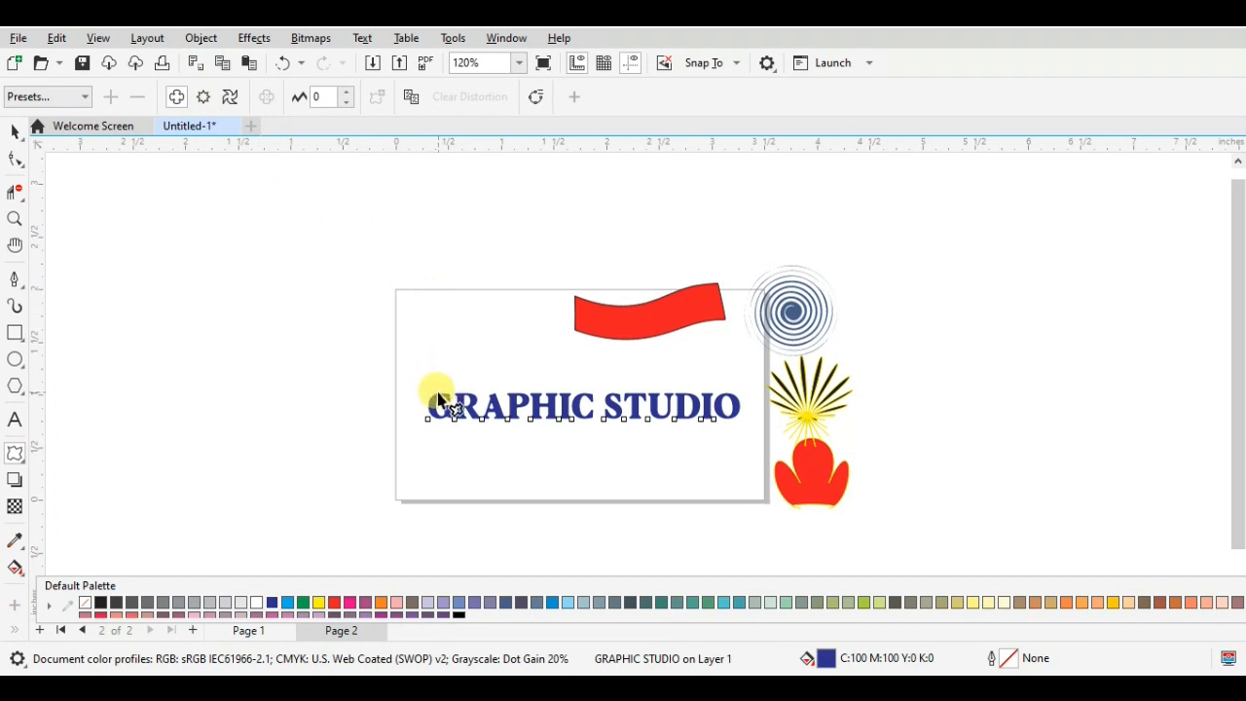
pyautogui.moveTo(422, 396); pyautogui.dragTo(423, 399)
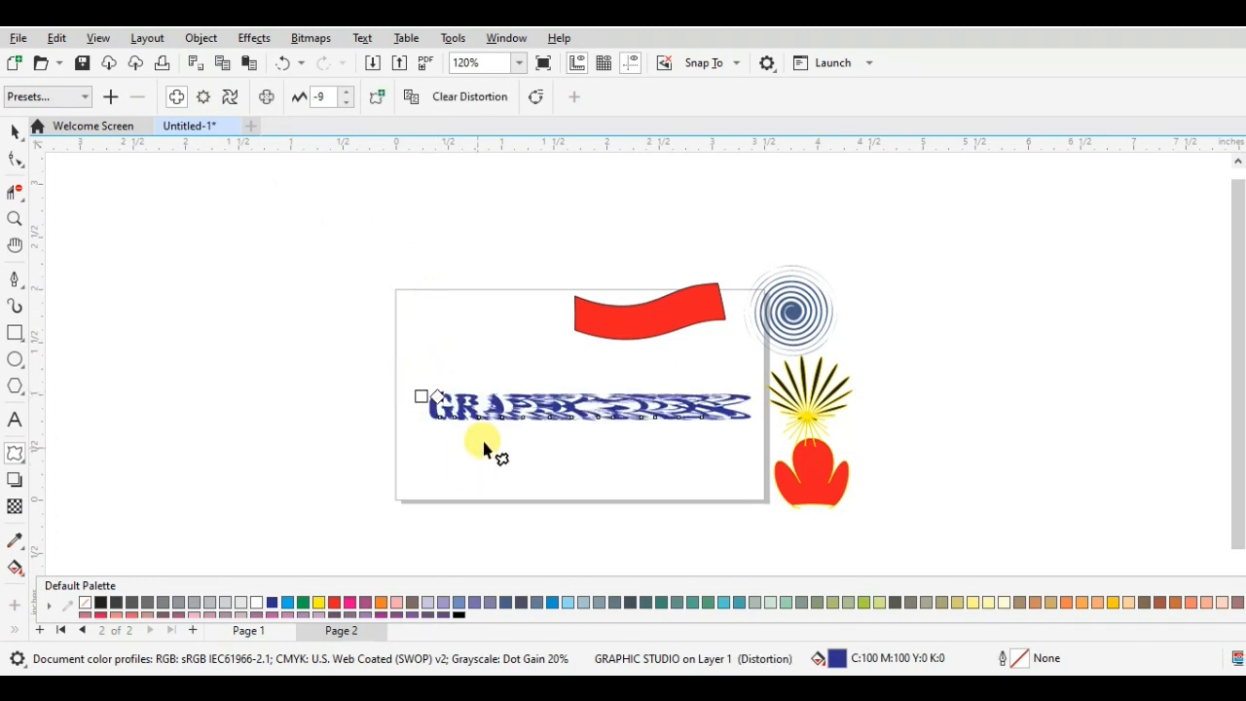
pyautogui.hotkey('ctrl', 'z')
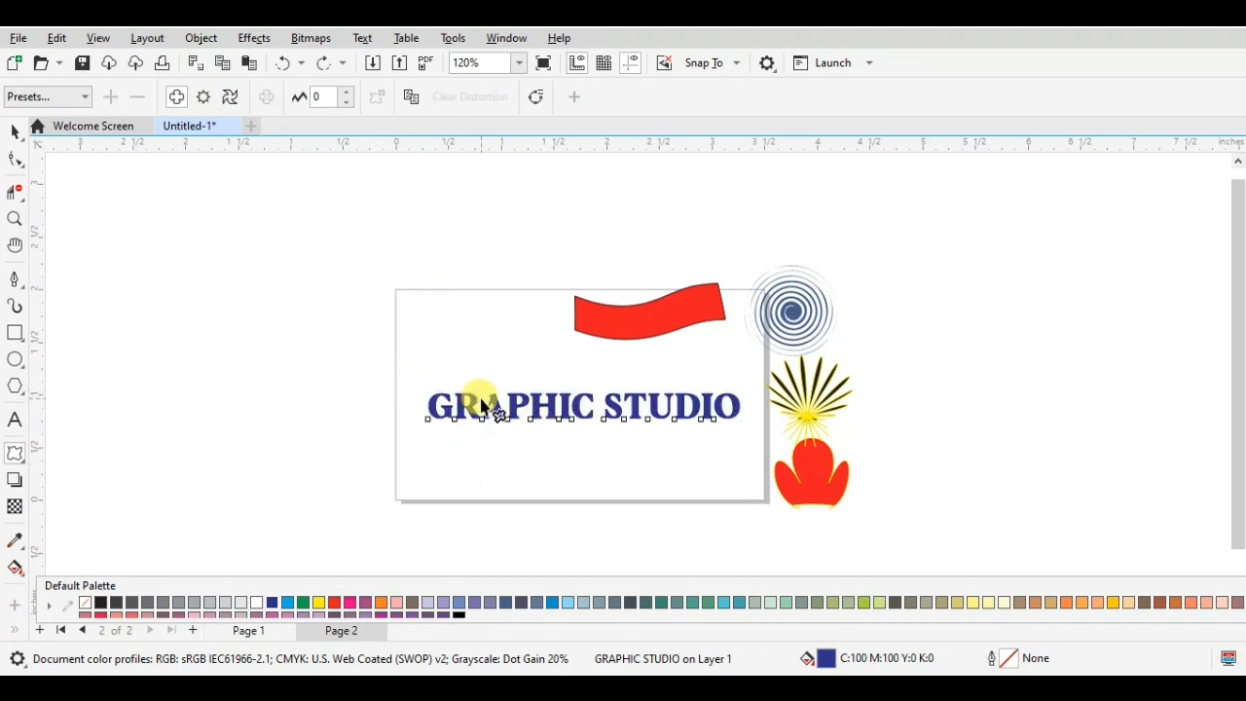
# - Try gentler push-and-pull distortions of amplitude -2 and 1 from the first letter G, and undo them
pyautogui.scroll(2, 475, 401)
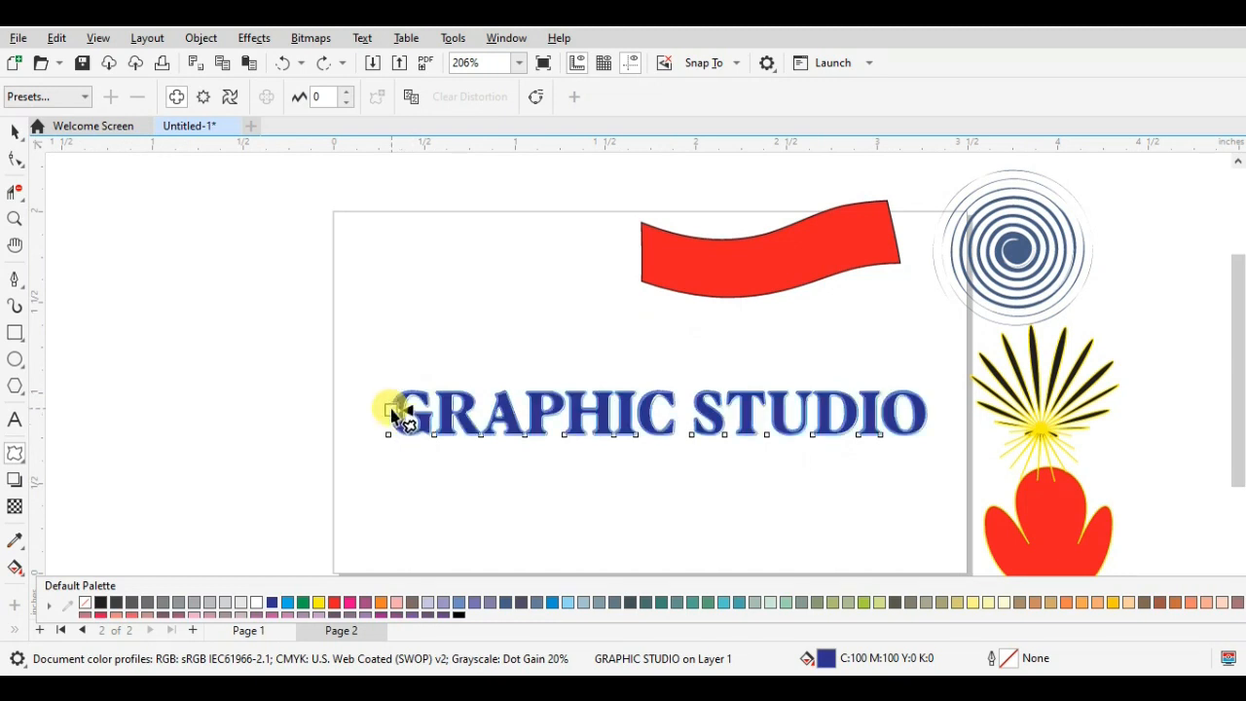
pyautogui.moveTo(394, 413); pyautogui.dragTo(403, 418)
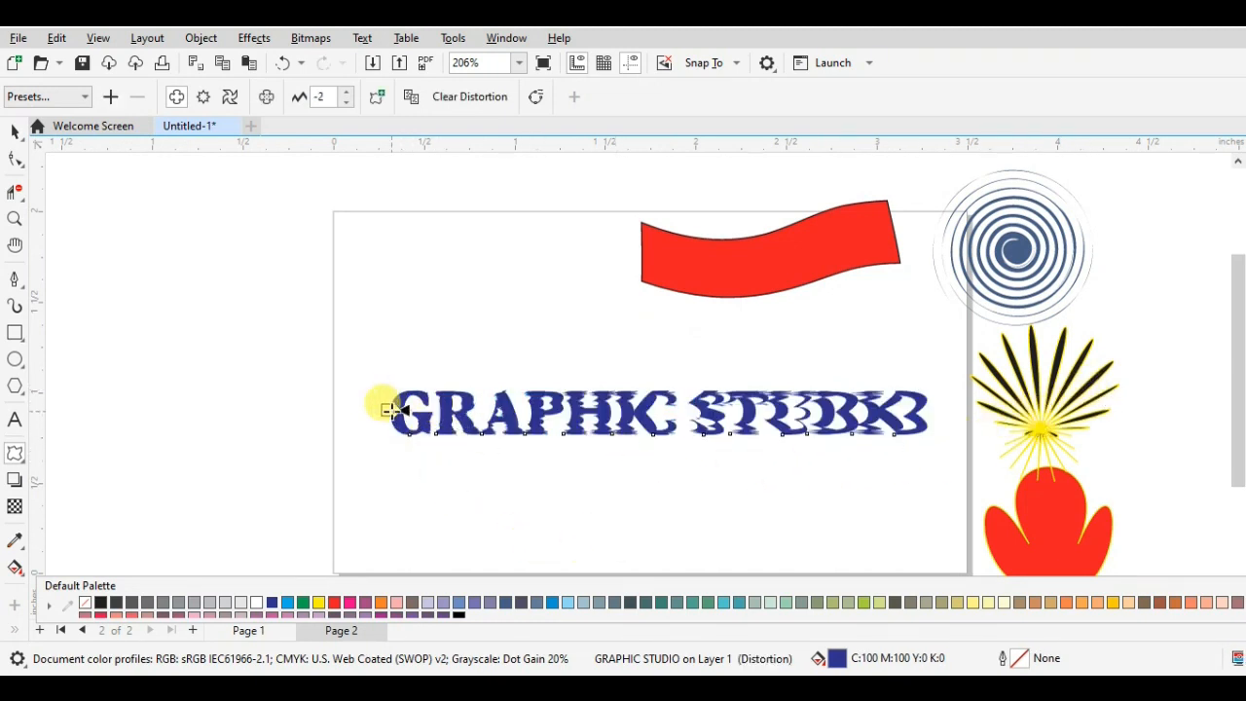
pyautogui.moveTo(388, 409); pyautogui.dragTo(392, 409)
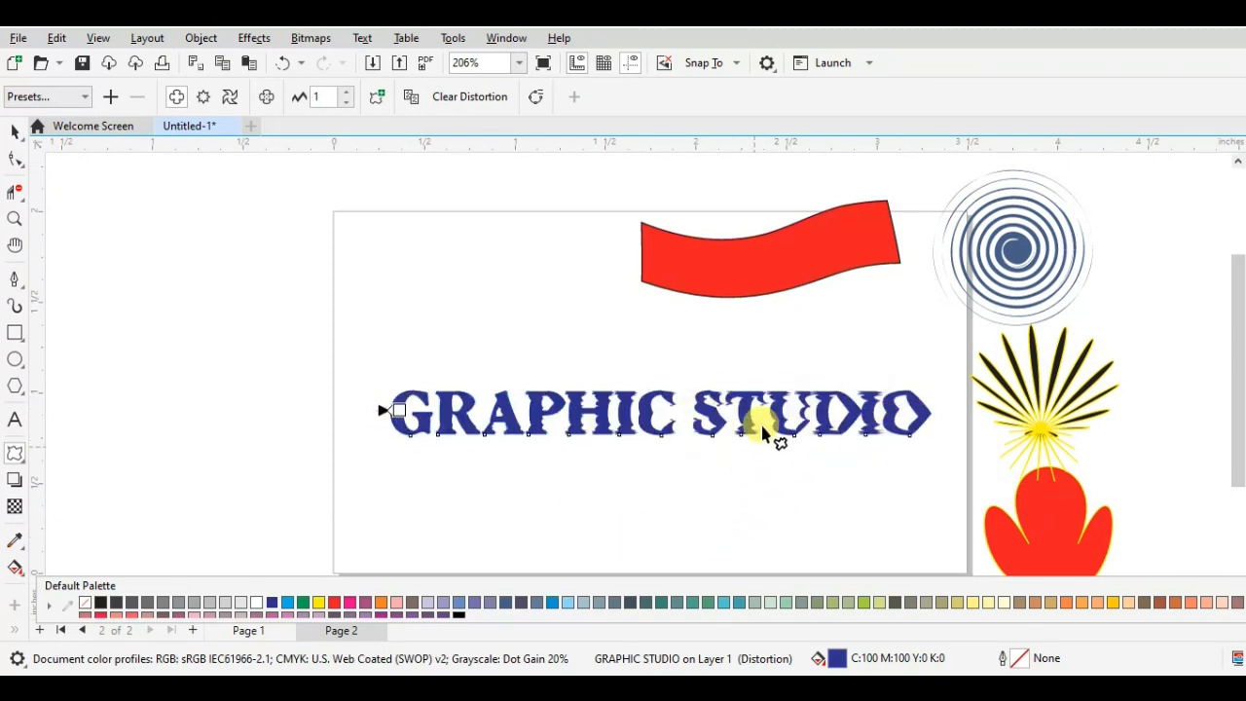
pyautogui.click(201, 96)
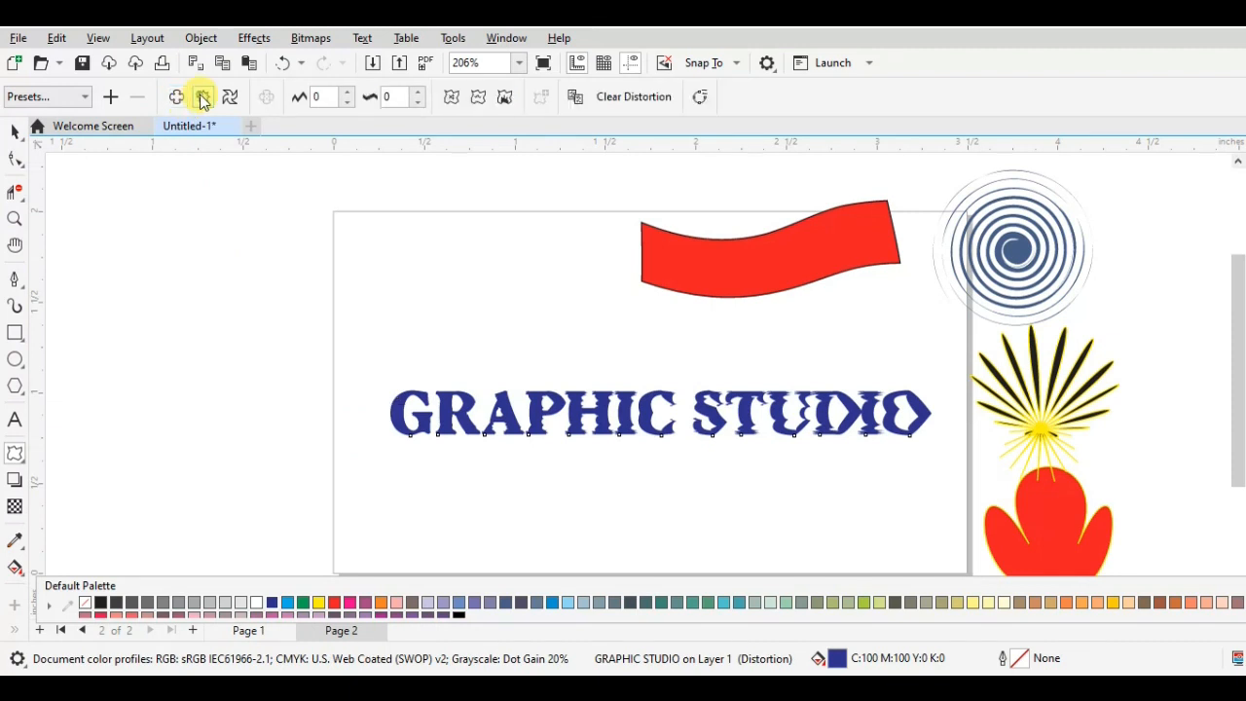
pyautogui.hotkey('ctrl', 'z')
pyautogui.hotkey('ctrl', 'z')
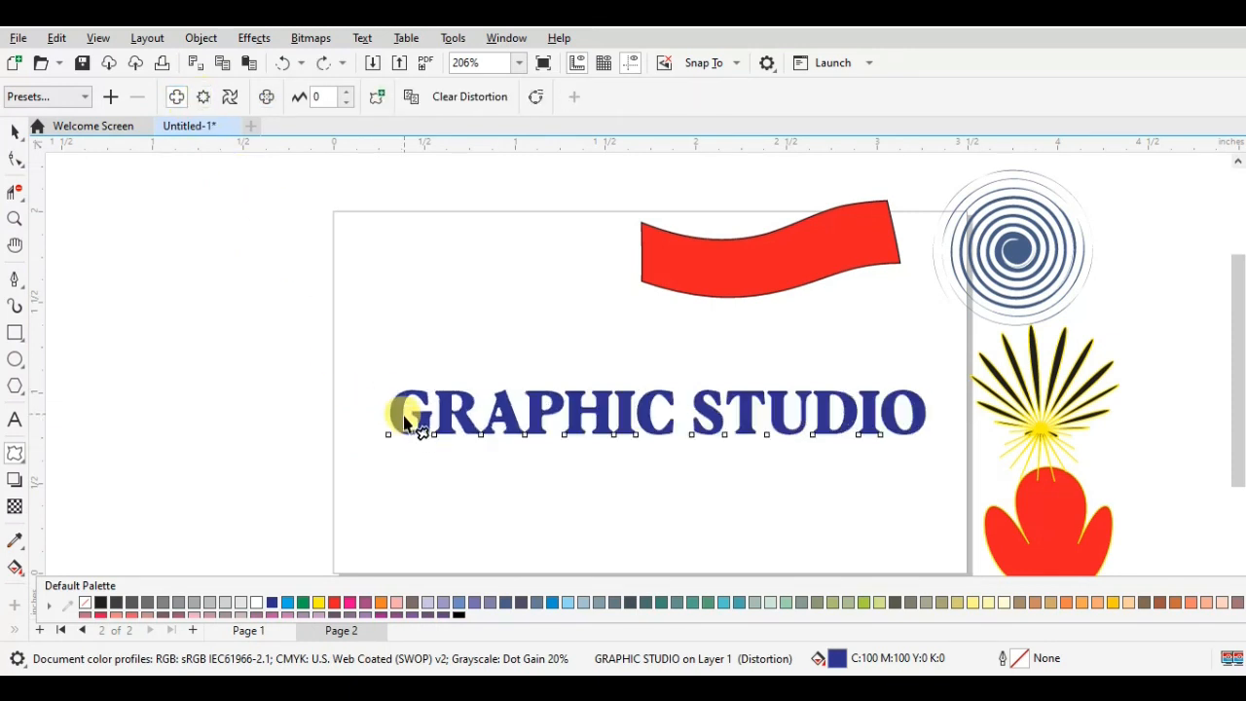
# - Try a zipper distortion with frequency 5 on the text, starting from the upper edge of the first letter G
pyautogui.click(204, 97)
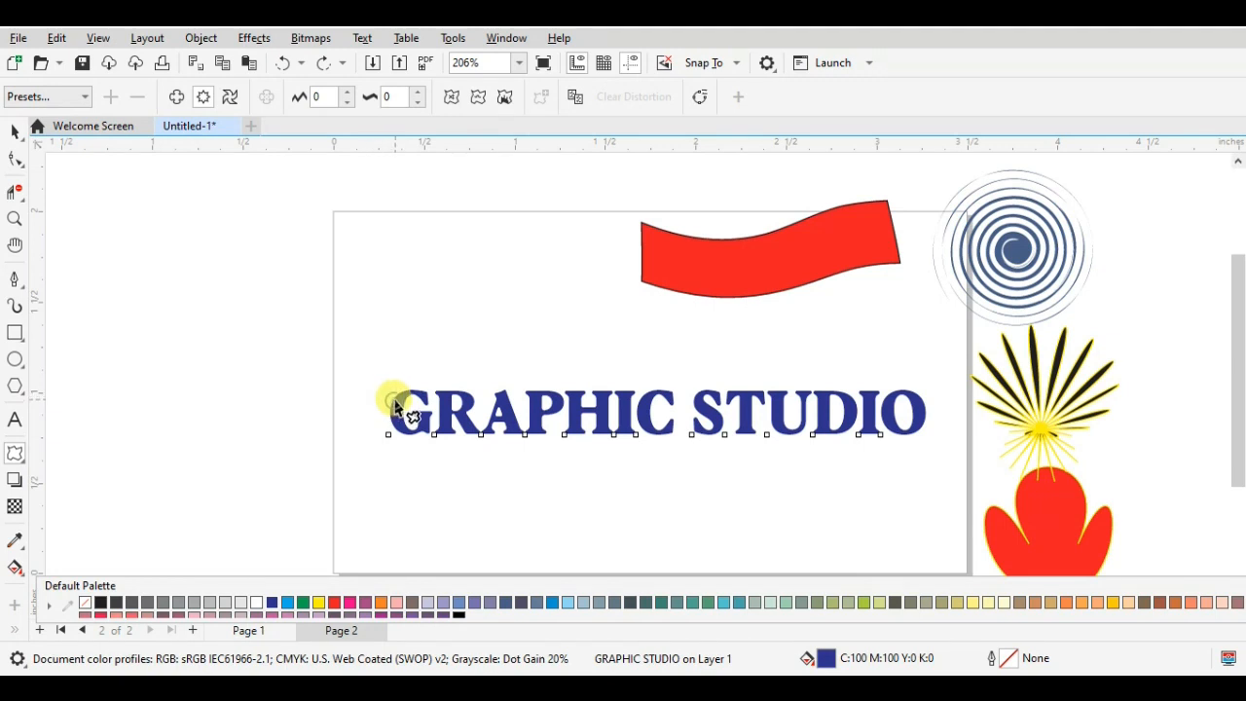
pyautogui.moveTo(395, 402)
pyautogui.mouseDown()
pyautogui.moveTo(386, 390)
pyautogui.moveTo(449, 416)
pyautogui.moveTo(658, 425)
pyautogui.moveTo(396, 407)
pyautogui.mouseUp()
pyautogui.scroll(4, 515, 437)
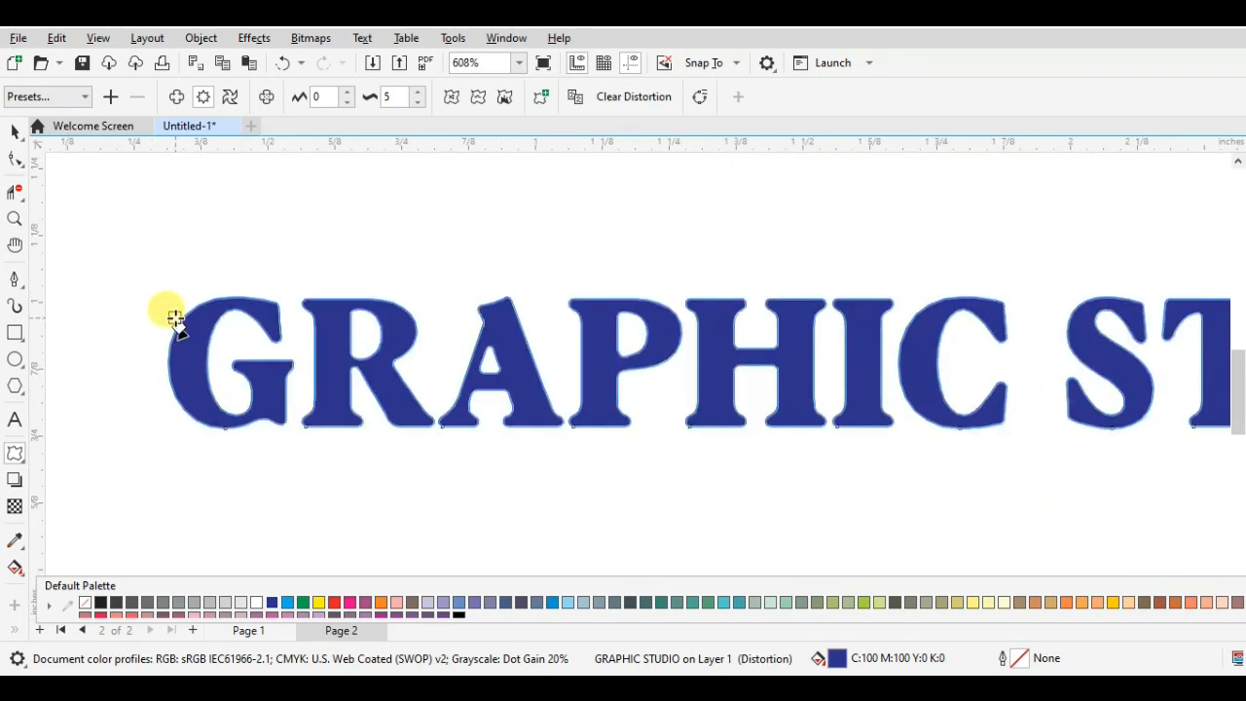
pyautogui.moveTo(172, 314); pyautogui.dragTo(172, 313)
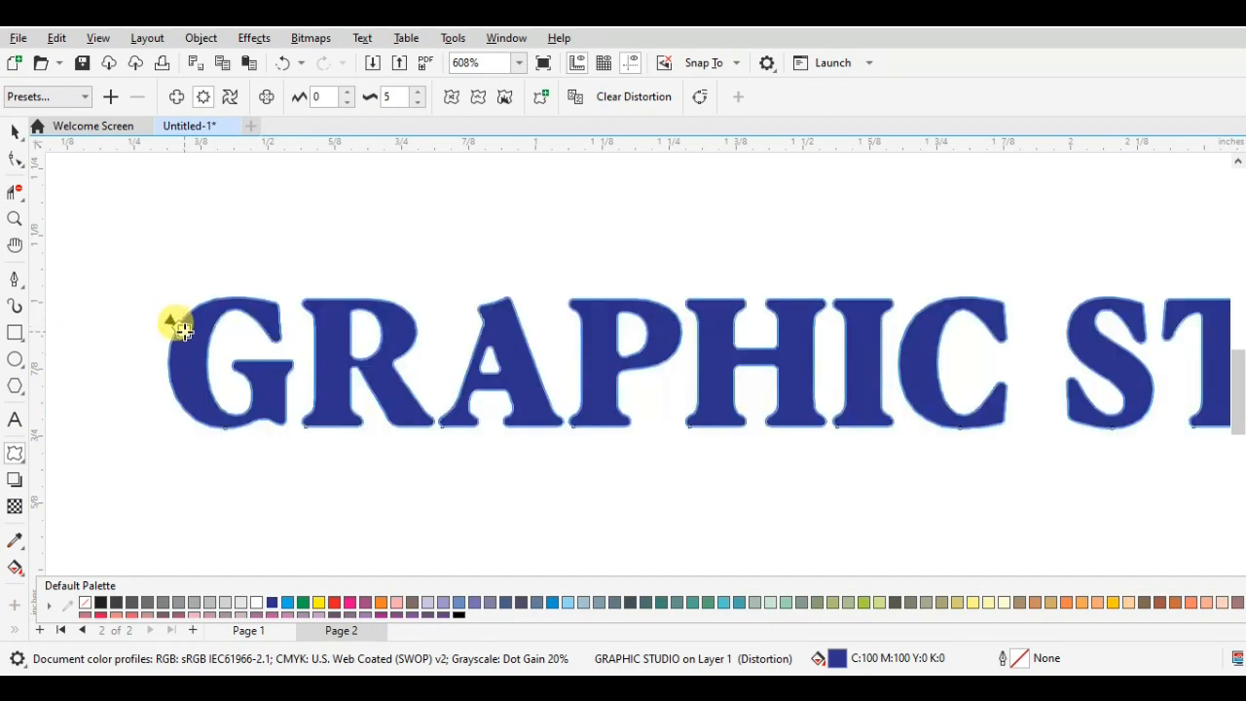
pyautogui.moveTo(176, 336); pyautogui.dragTo(176, 336)
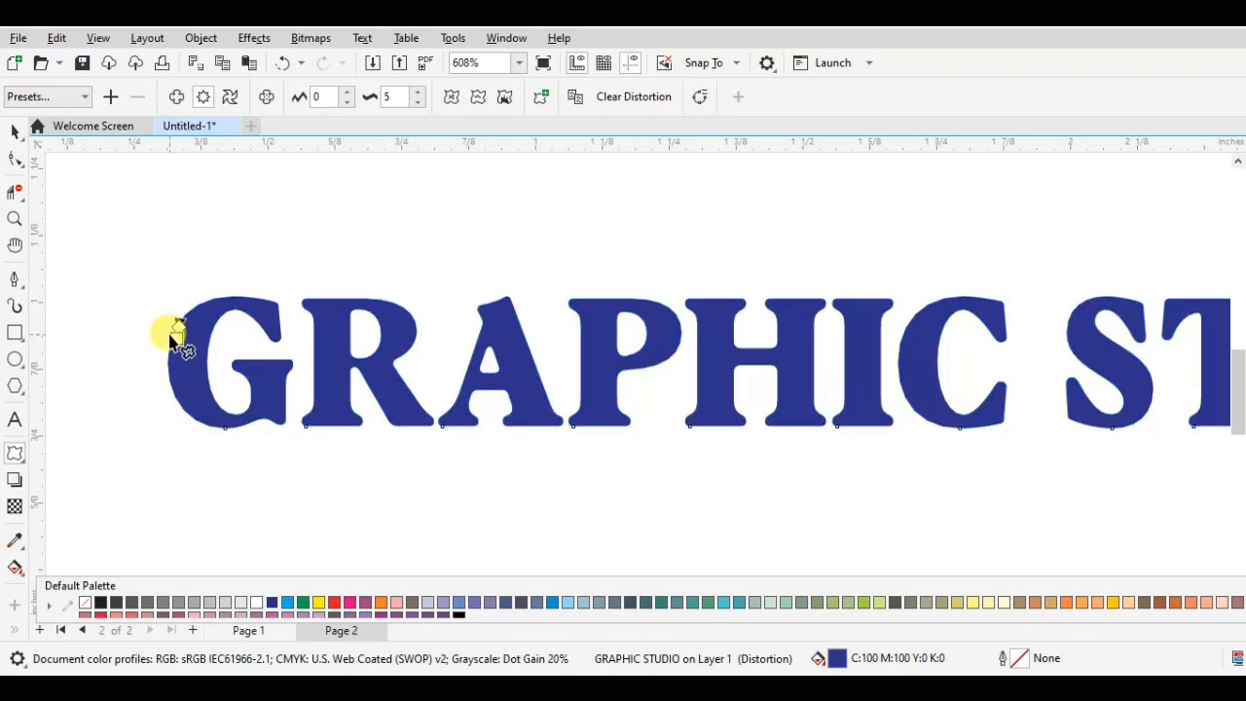
pyautogui.scroll(3, 223, 435)
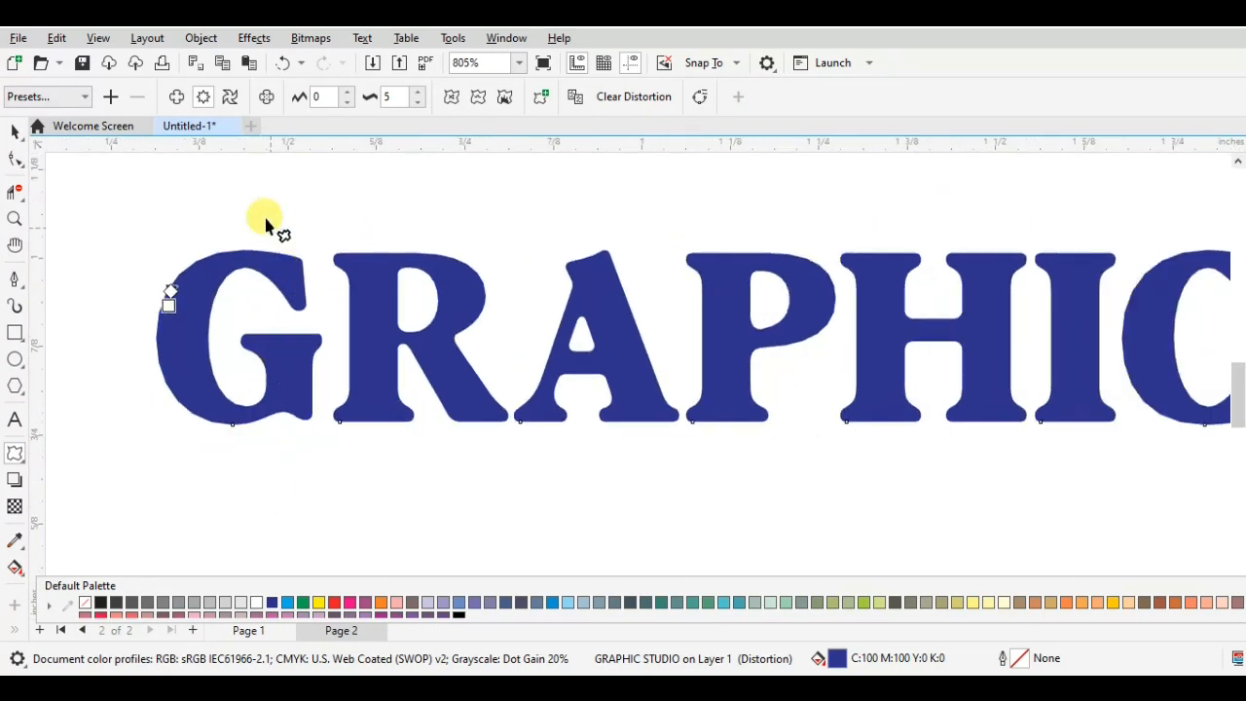
# - Try a twister distortion on the zipper-distorted text, cancel its calculation and undo the text's recent changes
pyautogui.click(227, 97)
pyautogui.moveTo(158, 340)
pyautogui.mouseDown()
pyautogui.moveTo(204, 376)
pyautogui.moveTo(194, 393)
pyautogui.moveTo(153, 389)
pyautogui.moveTo(123, 335)
pyautogui.moveTo(146, 331)
pyautogui.mouseUp()
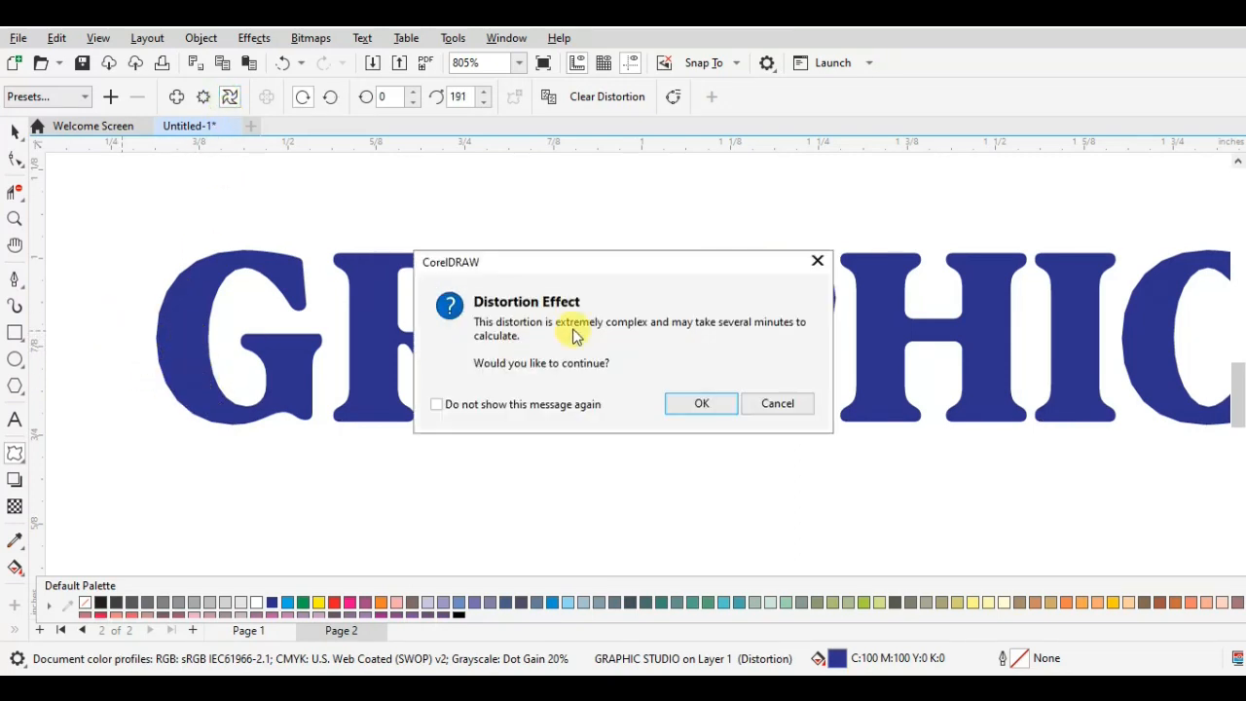
pyautogui.click(816, 265)
pyautogui.hotkey('ctrl', 'z')
pyautogui.hotkey('ctrl', 'z')
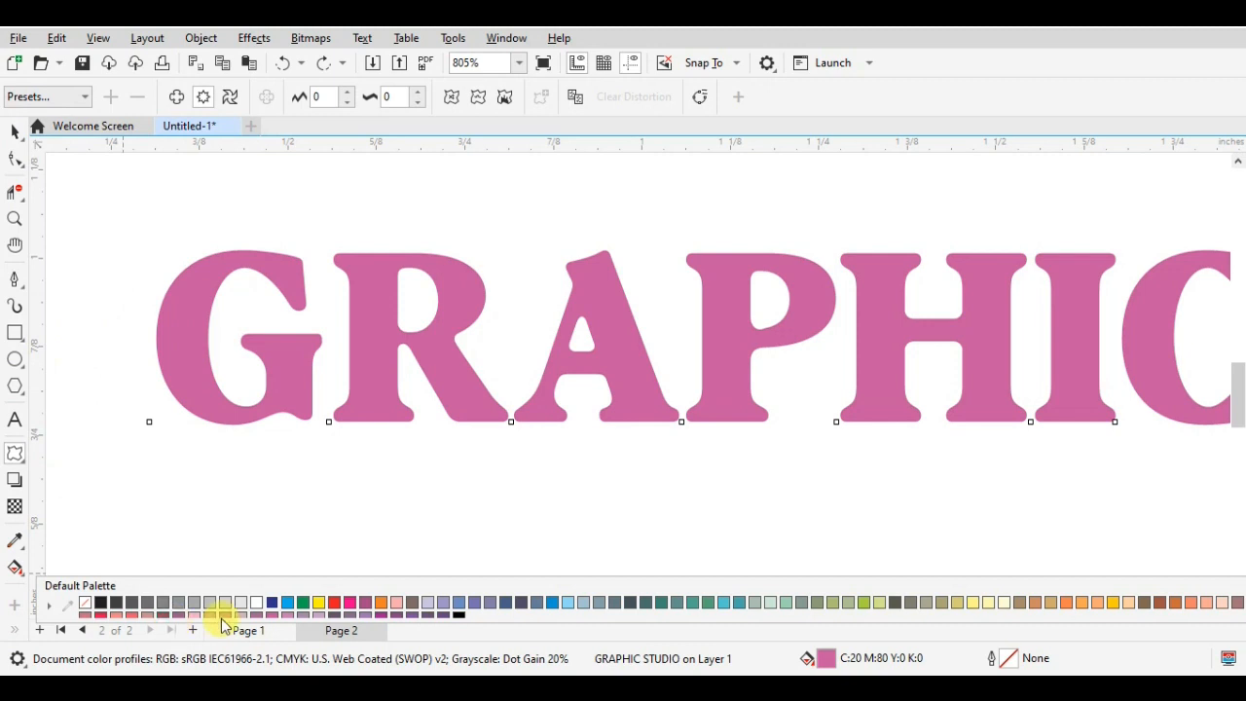
# - Fill the text blue (C:100 M:100 Y:0 K:0) and bend it with a clockwise twister distortion of 31 additional degrees from the first letter G
pyautogui.click(273, 603)
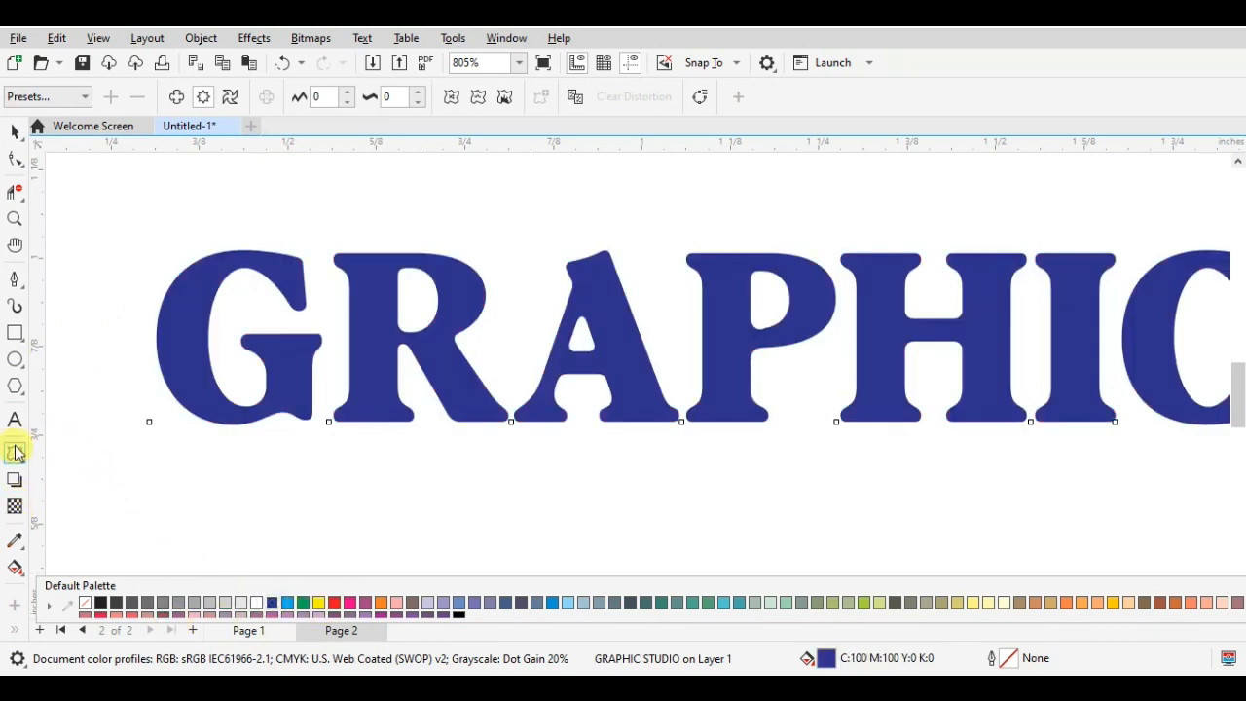
pyautogui.click(230, 96)
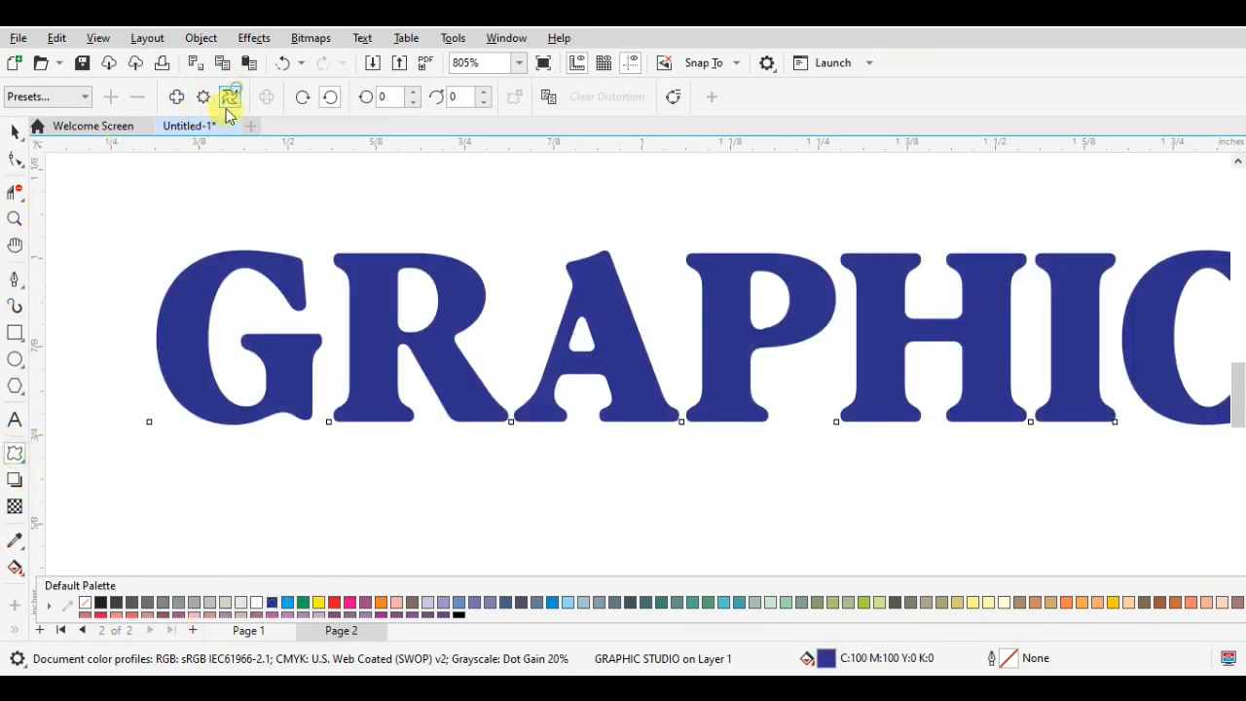
pyautogui.moveTo(192, 279); pyautogui.dragTo(413, 417)
pyautogui.press('Escape')
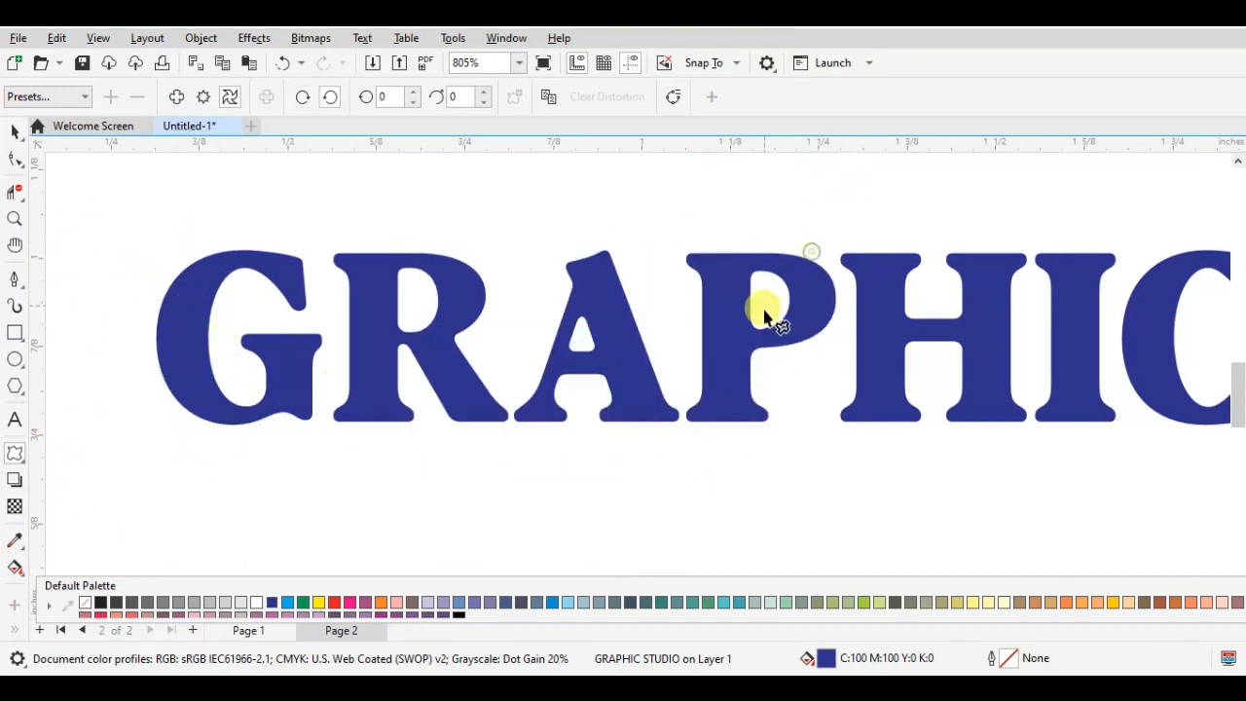
pyautogui.scroll(-3, 778, 340)
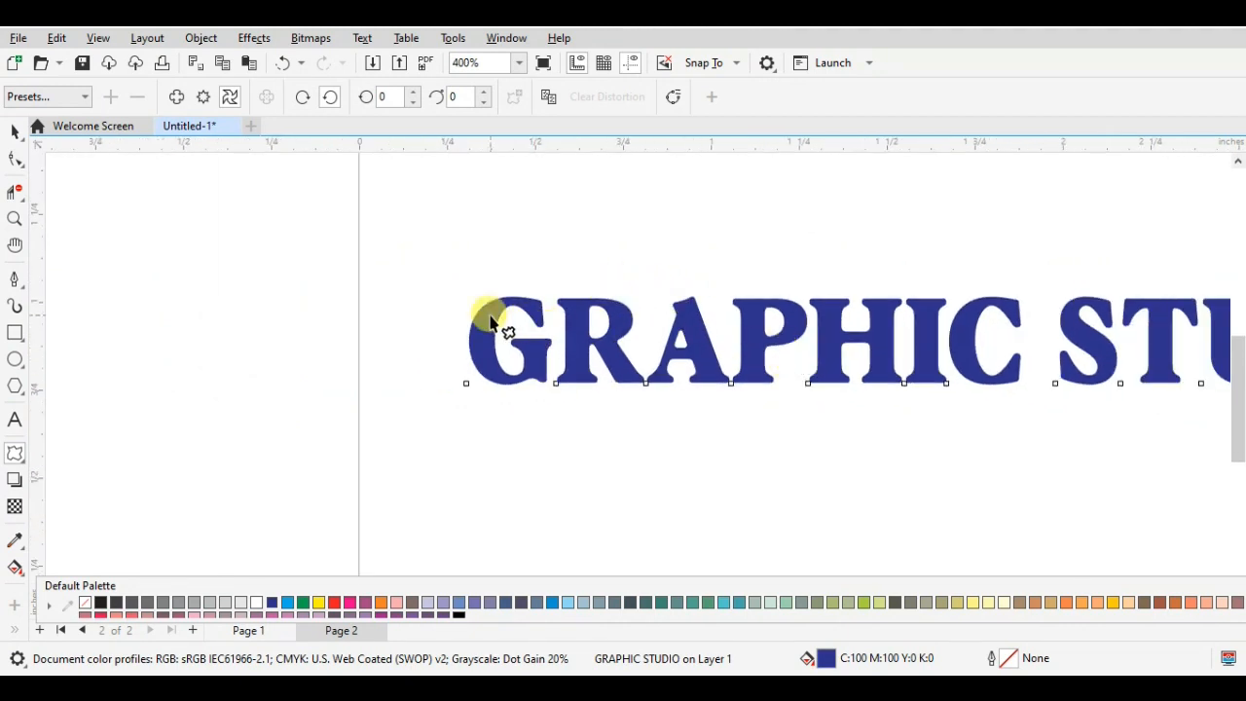
pyautogui.moveTo(491, 317); pyautogui.dragTo(525, 444)
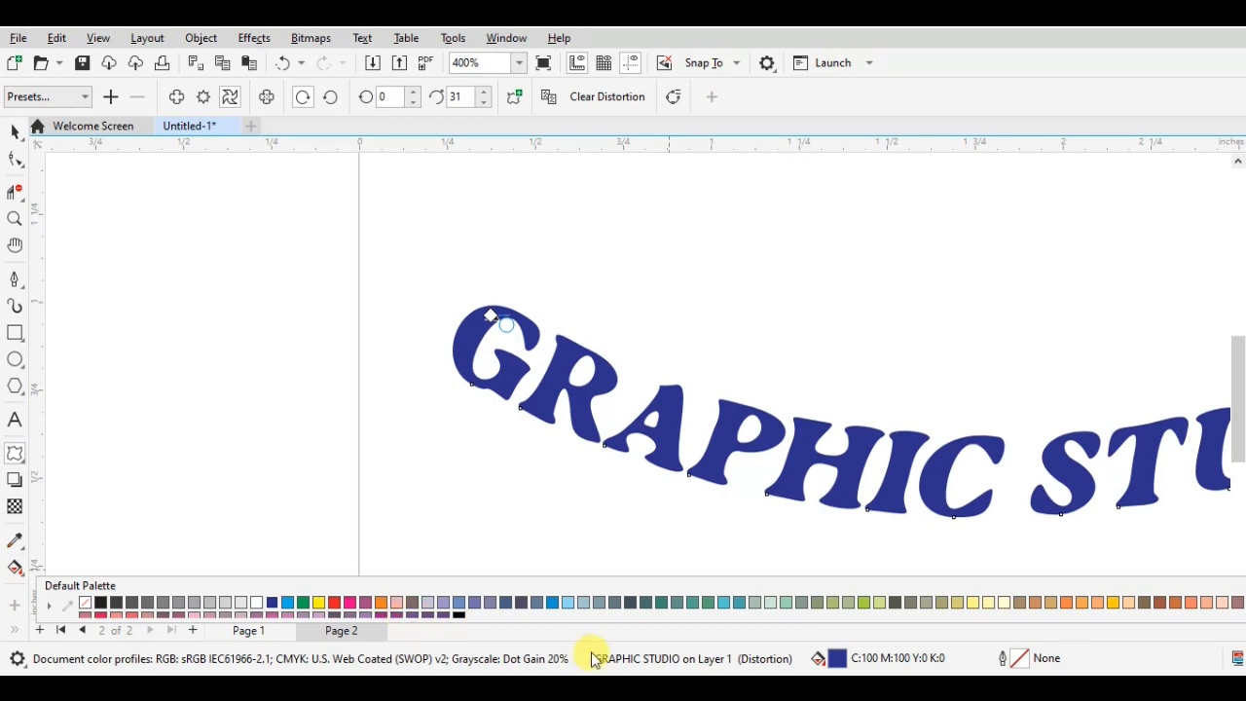
# - Move the color palette aside to bring the whole curved text into view, deselect the text and return the palette
pyautogui.scroll(-2, 964, 477)
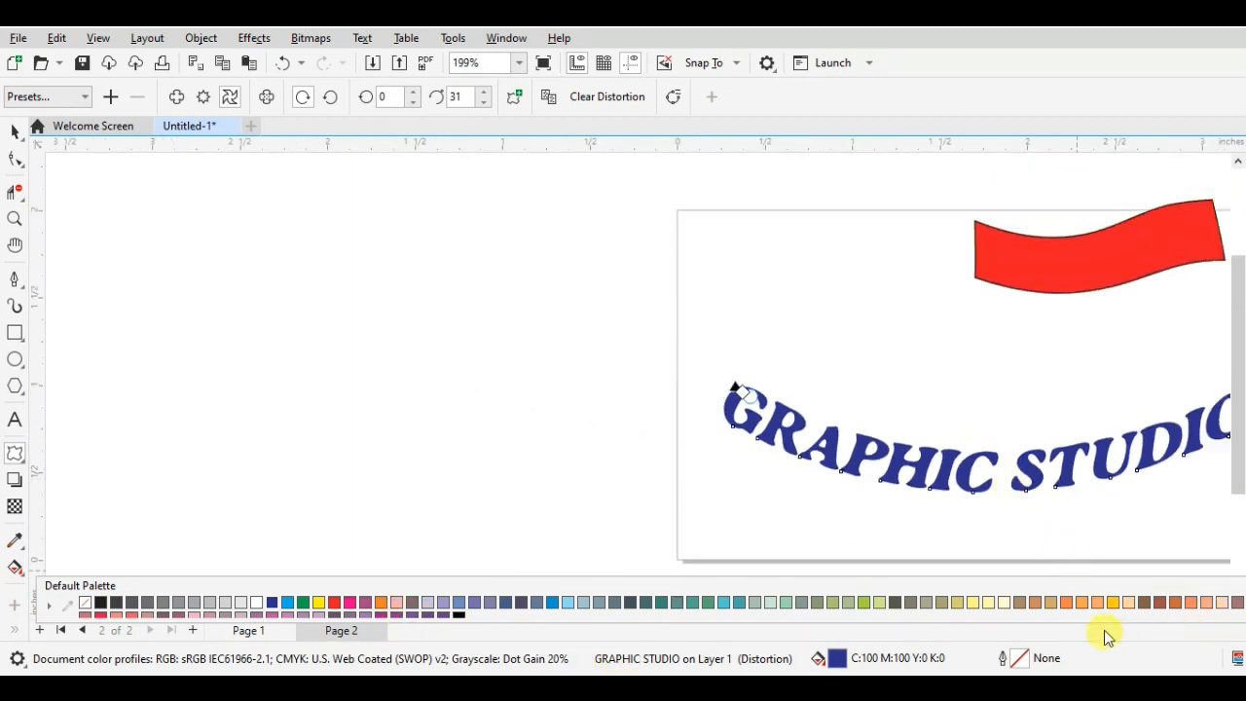
pyautogui.moveTo(204, 582); pyautogui.dragTo(176, 513)
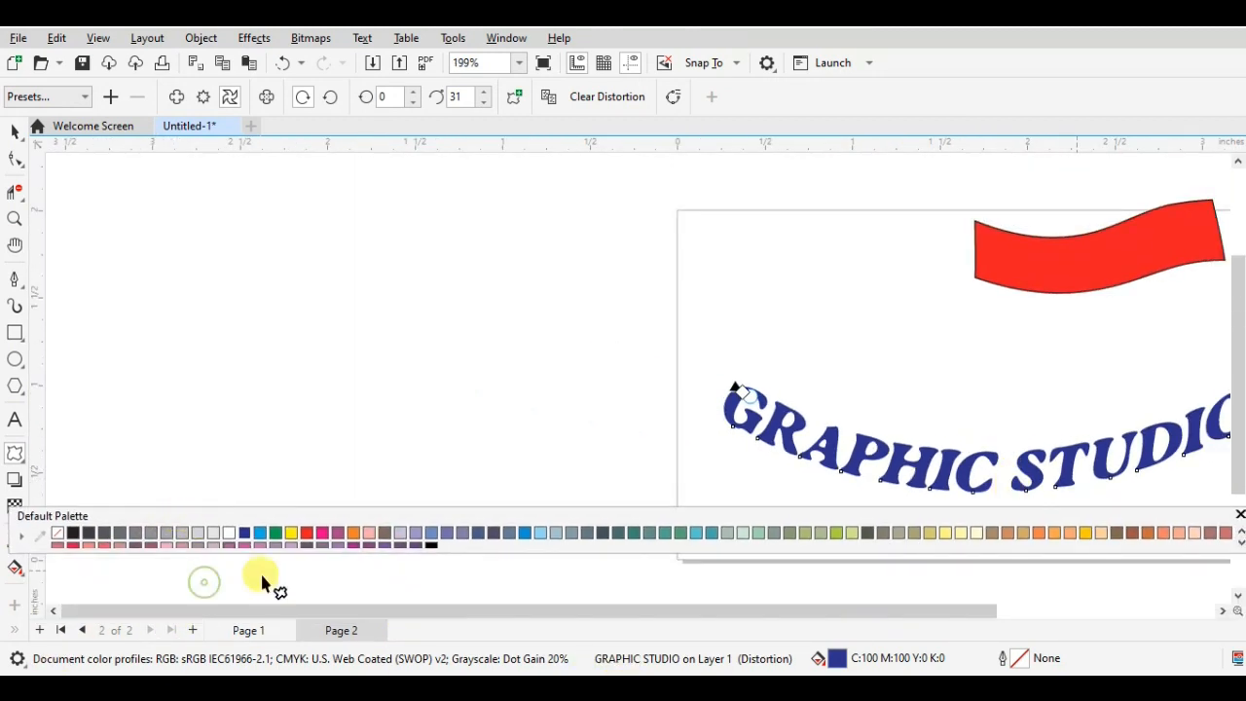
pyautogui.moveTo(481, 614); pyautogui.dragTo(655, 620)
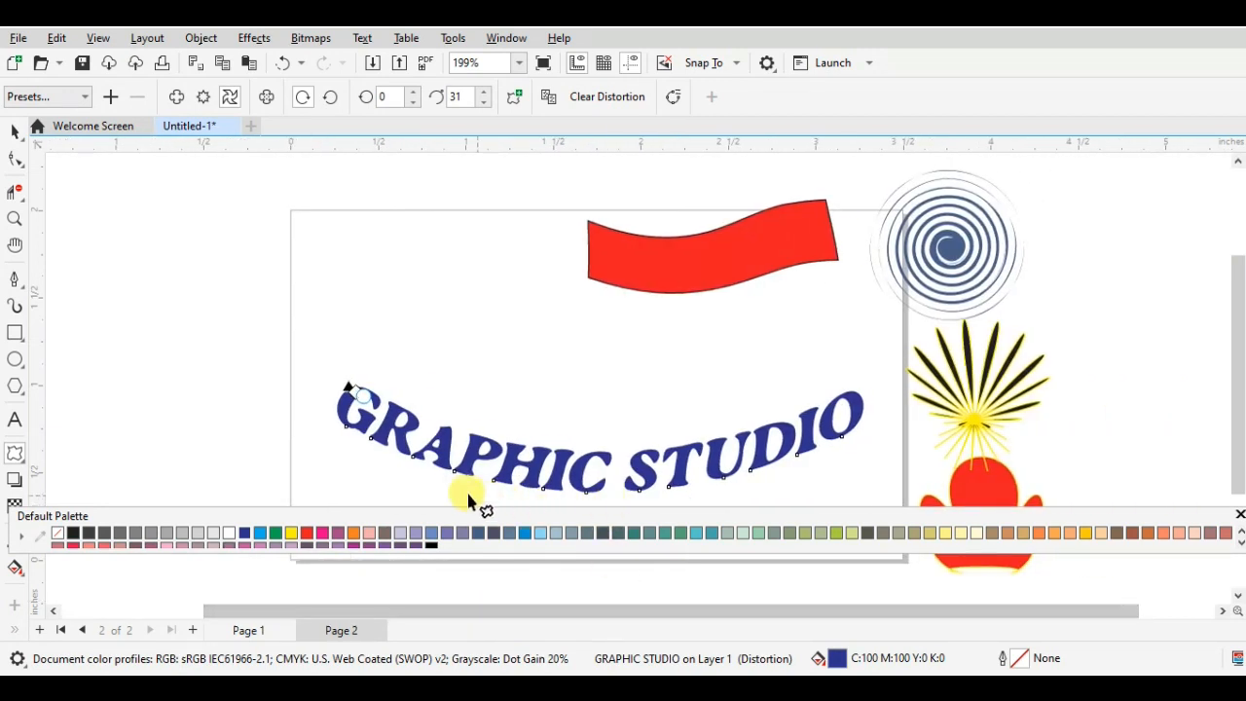
pyautogui.click(312, 410)
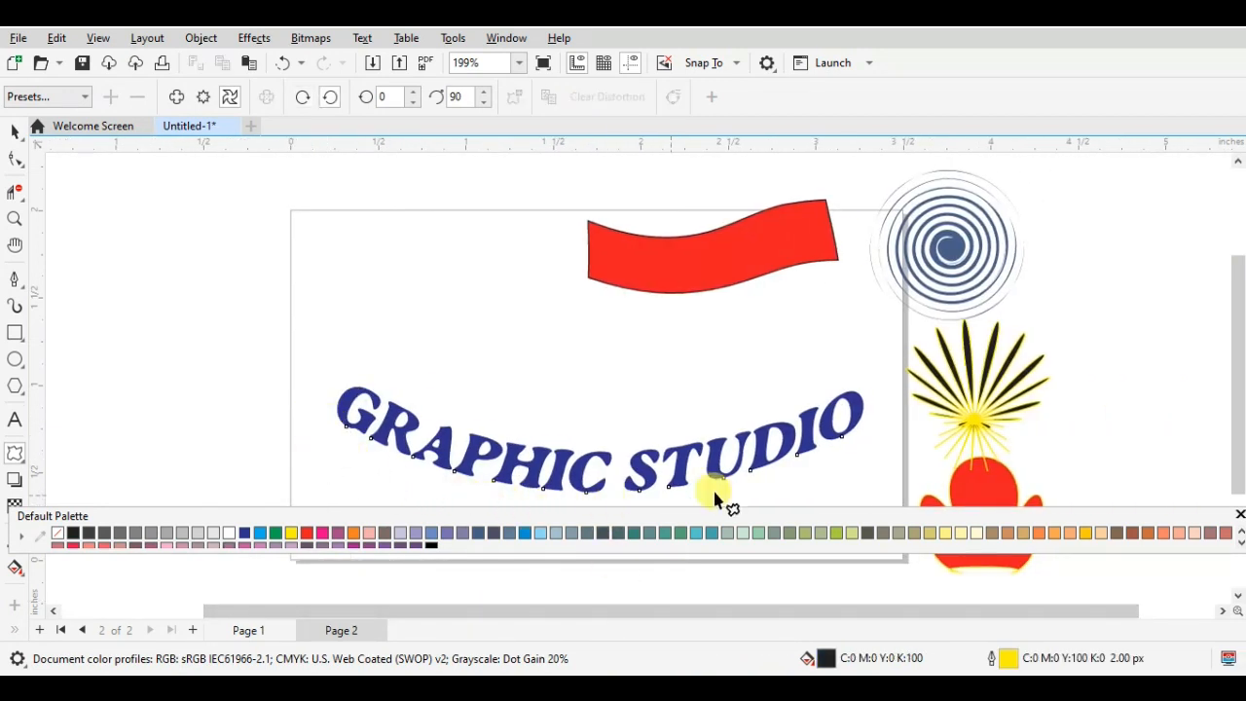
pyautogui.moveTo(976, 518); pyautogui.dragTo(976, 587)
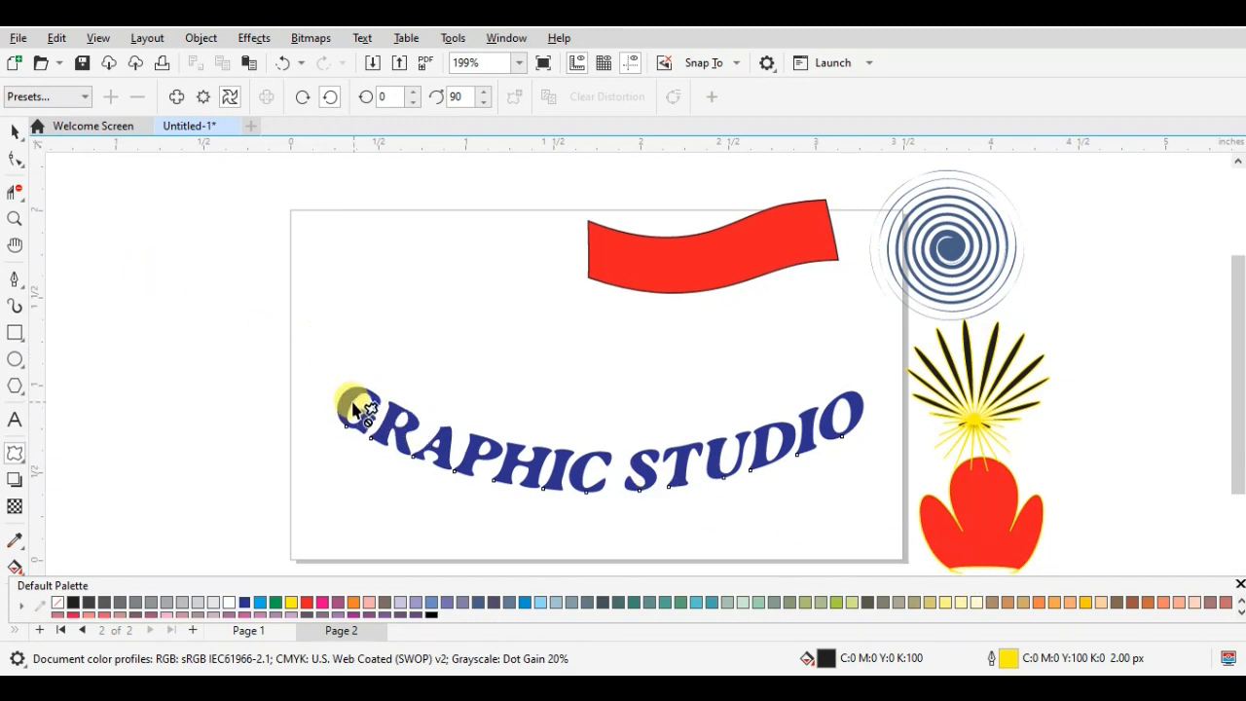
# - Bend the text further with a clockwise twister distortion of 34 additional degrees from the first letter G
pyautogui.moveTo(349, 407)
pyautogui.mouseDown()
pyautogui.moveTo(384, 452)
pyautogui.moveTo(345, 418)
pyautogui.moveTo(356, 387)
pyautogui.moveTo(362, 412)
pyautogui.mouseUp()
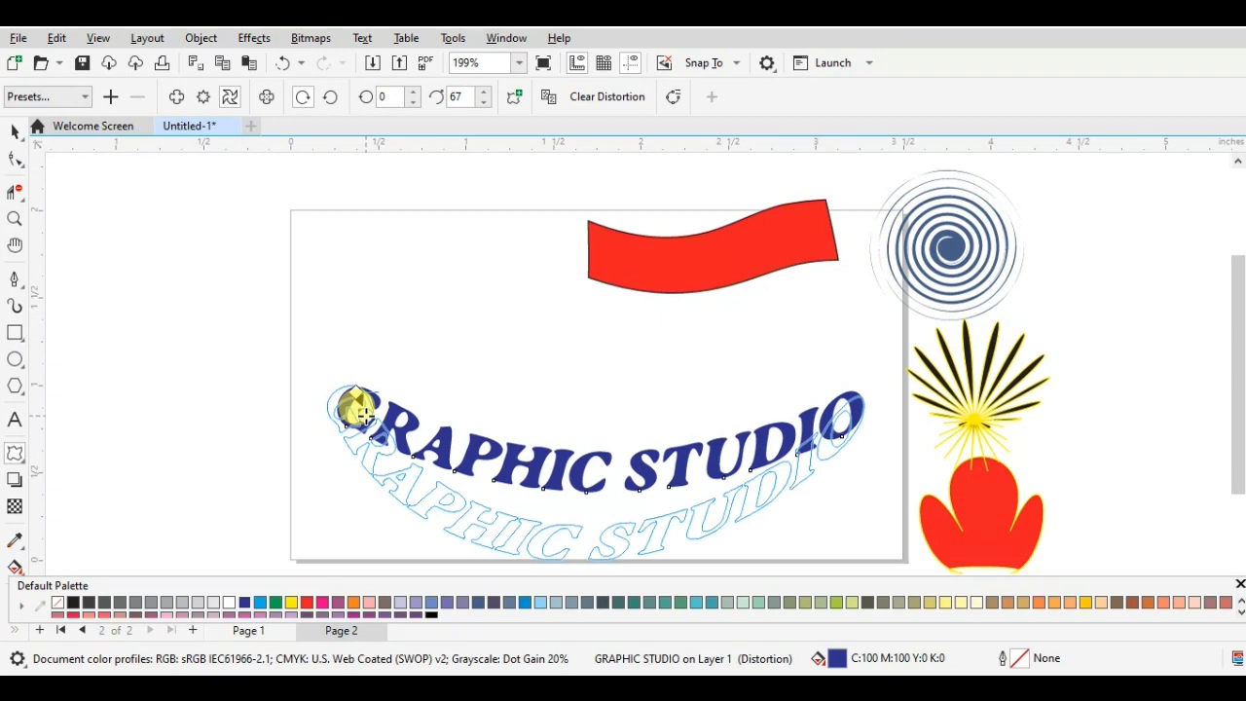
pyautogui.moveTo(364, 413); pyautogui.dragTo(263, 445)
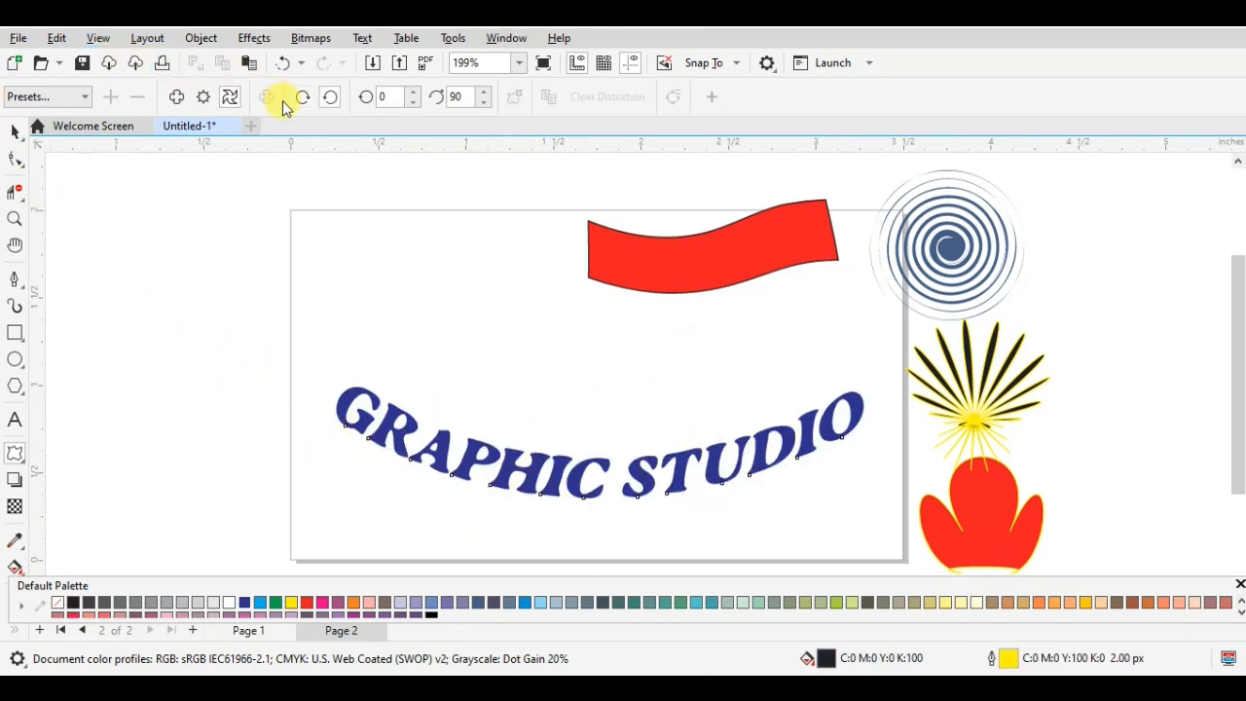
# - Try a further distortion of the curved text from the upper part of the first letter G and undo it
pyautogui.click(178, 96)
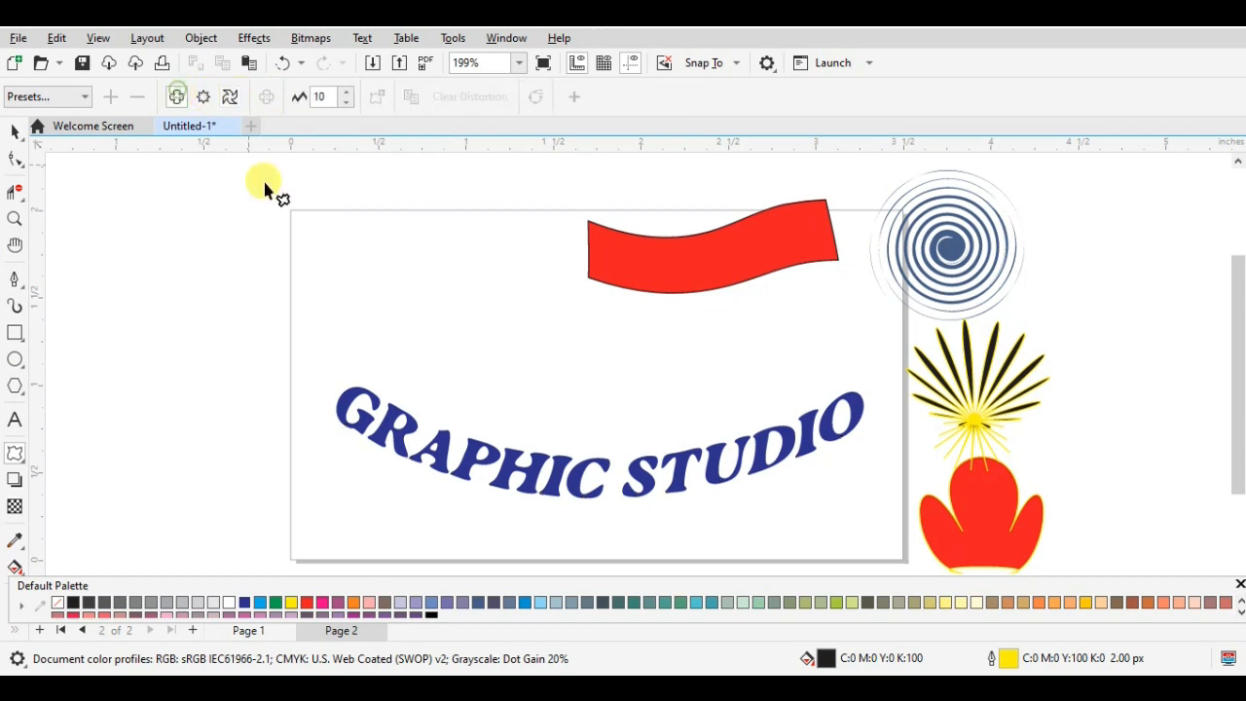
pyautogui.click(358, 396)
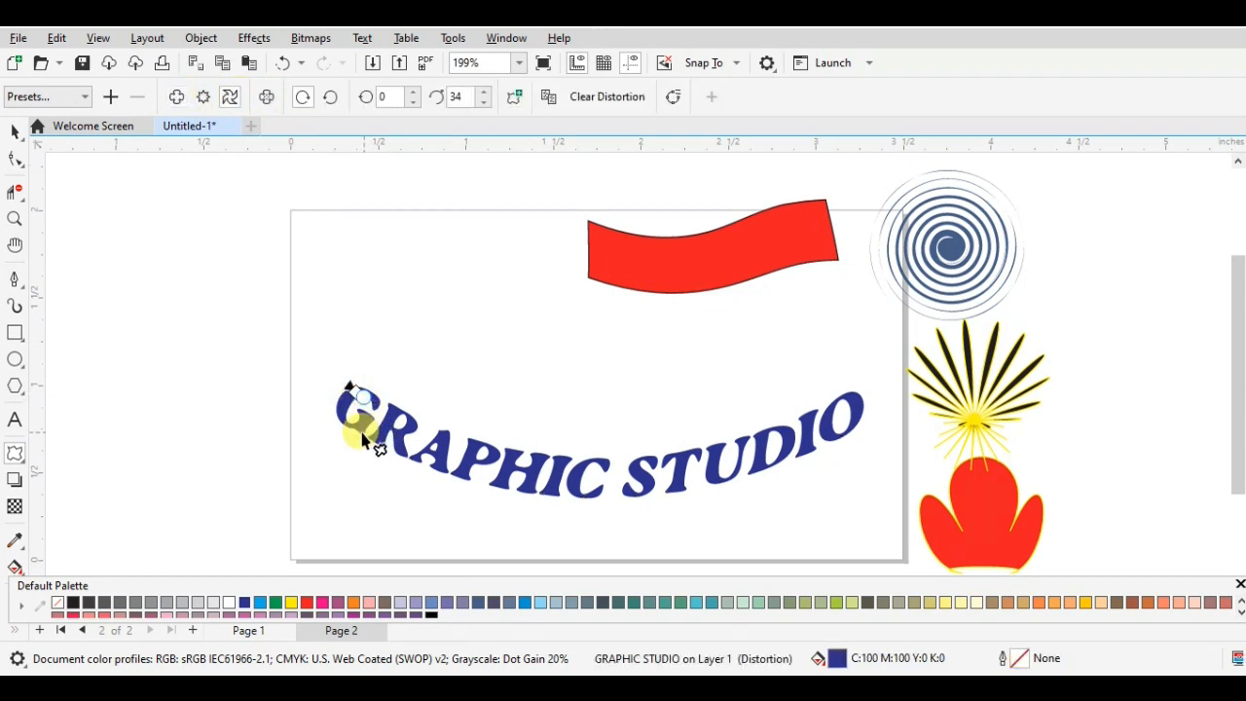
pyautogui.moveTo(358, 396); pyautogui.dragTo(354, 368)
pyautogui.hotkey('ctrl', 'z')
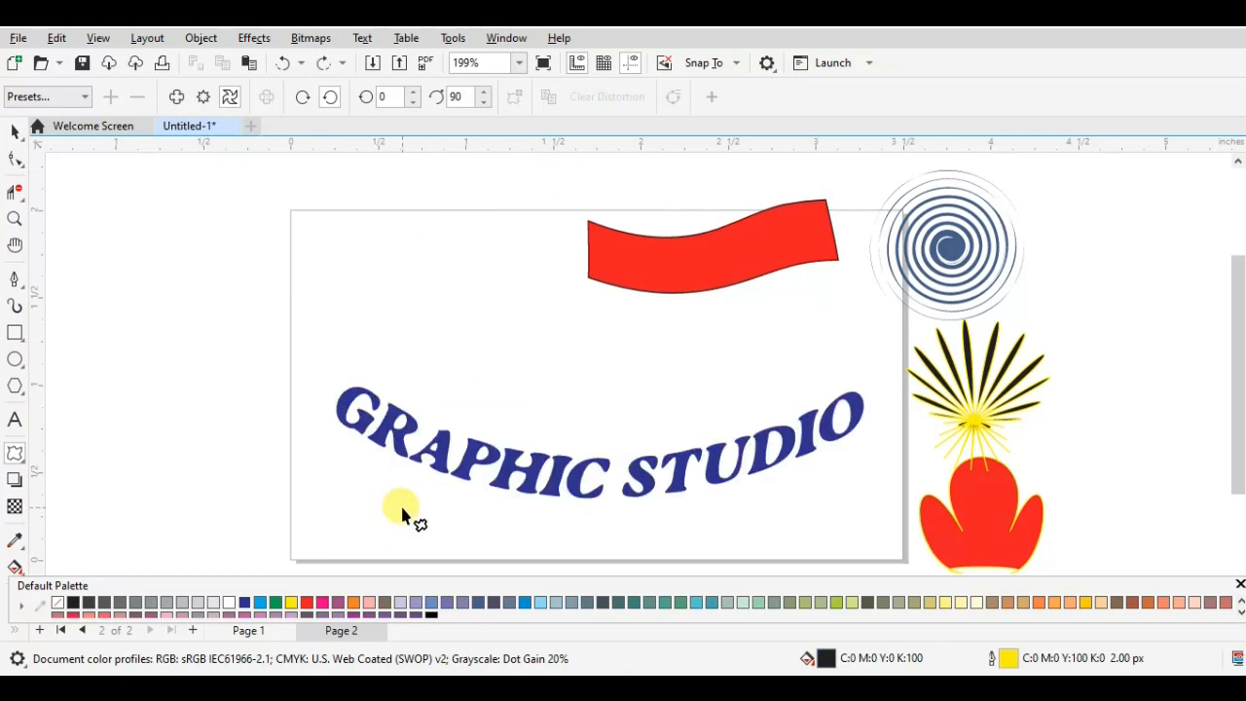
# - Apply push-and-pull distortions to the curved text from the first letter G, including one with amplitude about 19
pyautogui.click(175, 103)
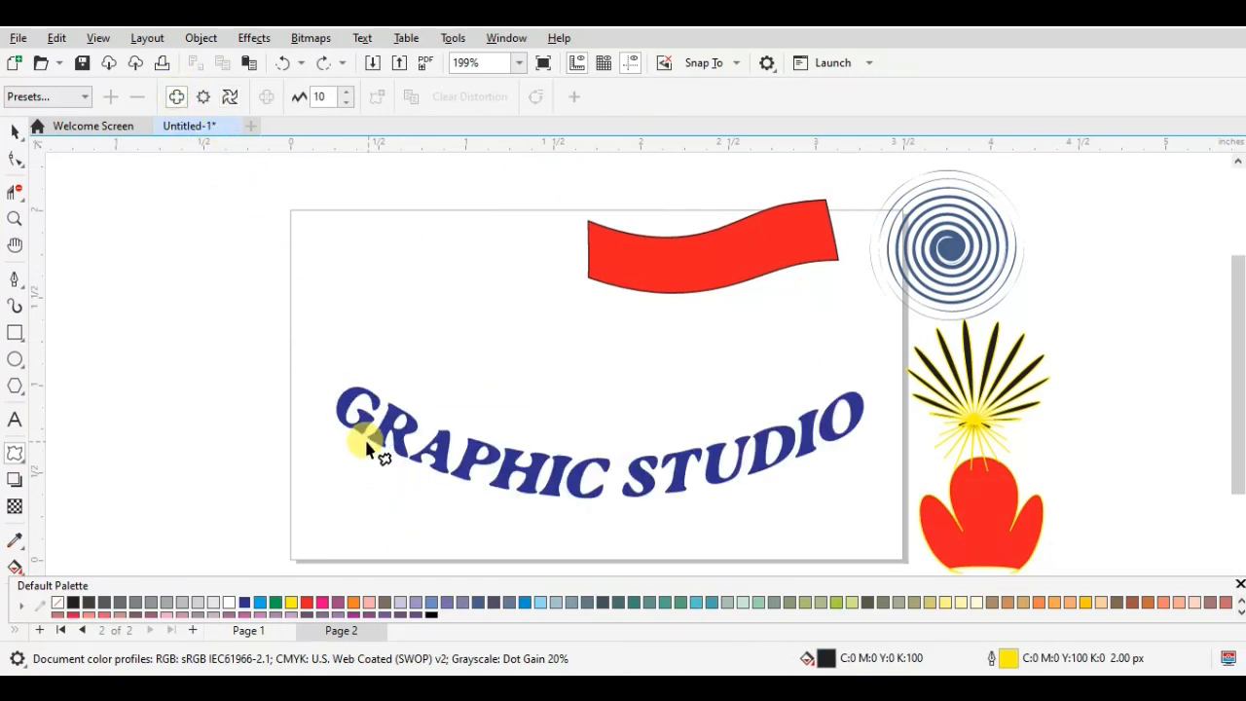
pyautogui.click(355, 419)
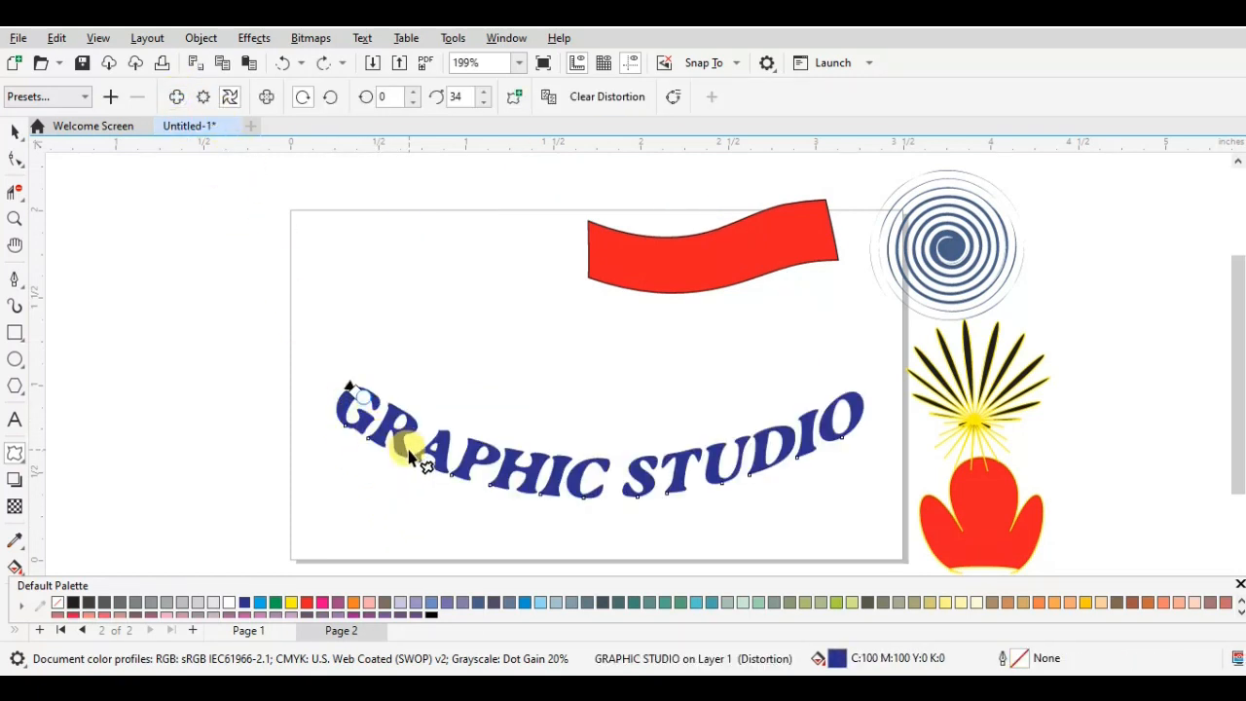
pyautogui.click(176, 96)
pyautogui.moveTo(347, 412)
pyautogui.mouseDown()
pyautogui.moveTo(359, 426)
pyautogui.moveTo(342, 403)
pyautogui.mouseUp()
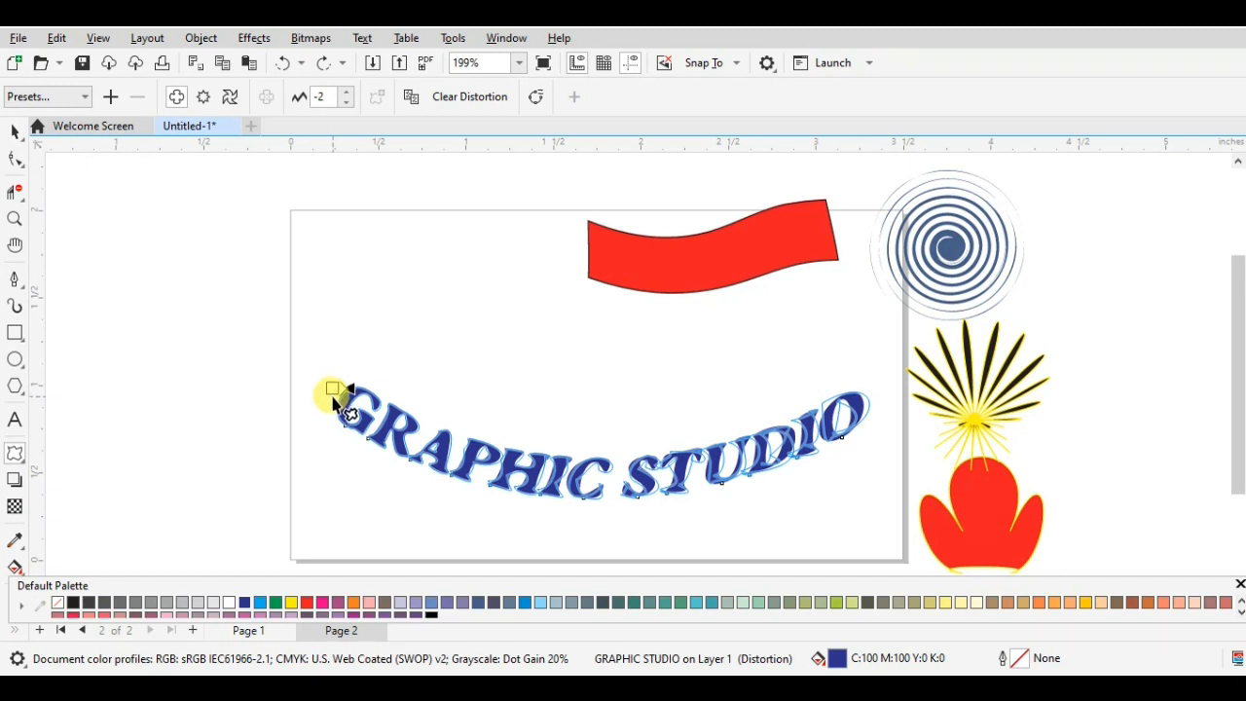
pyautogui.moveTo(333, 397); pyautogui.dragTo(339, 392)
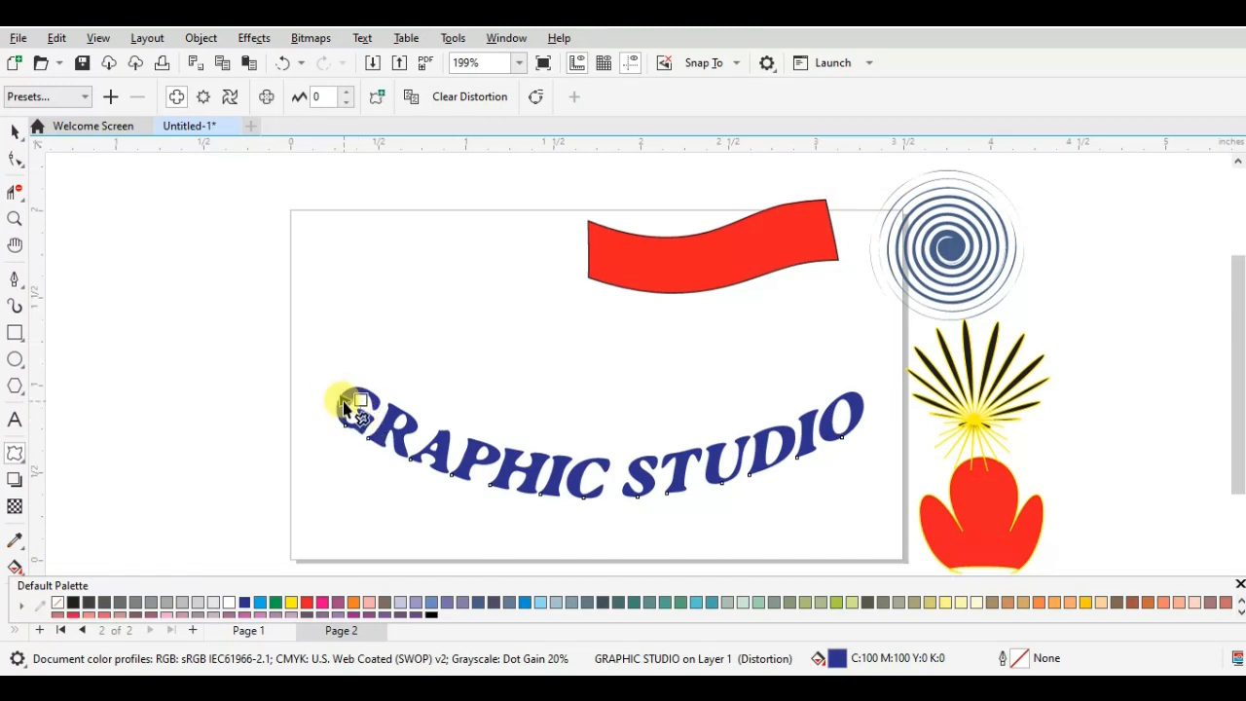
pyautogui.moveTo(336, 394); pyautogui.dragTo(347, 399)
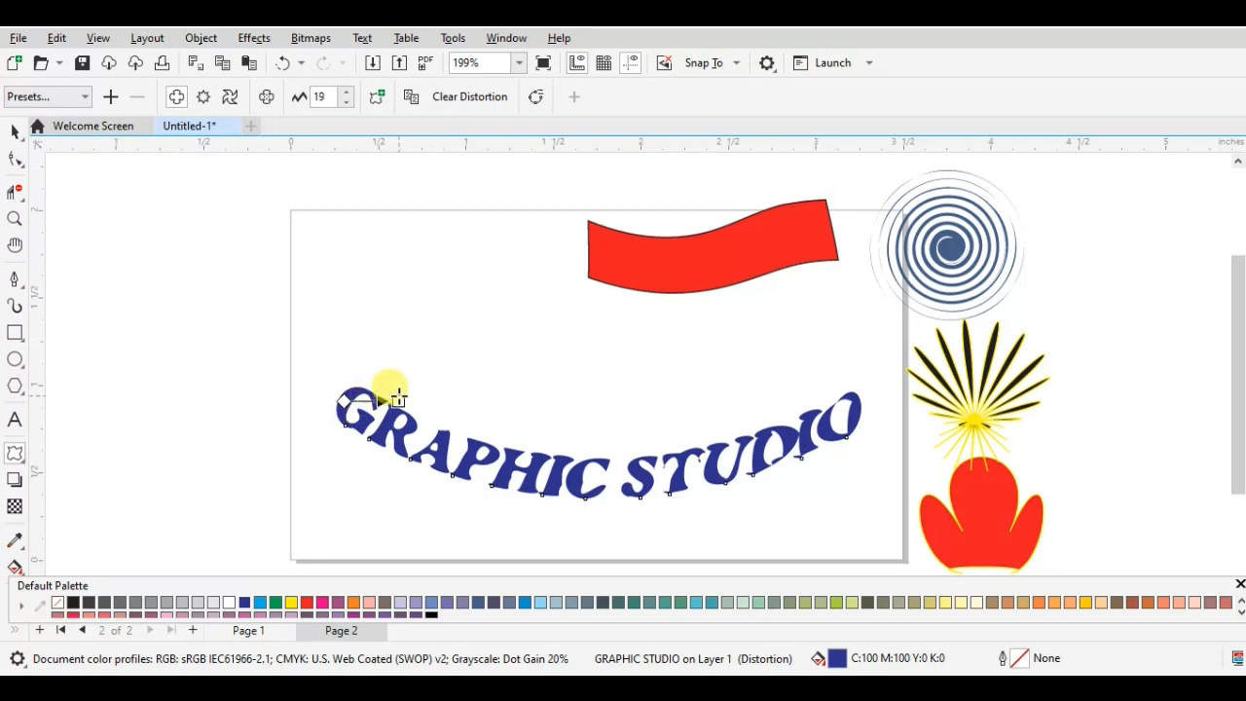
pyautogui.moveTo(397, 397)
pyautogui.mouseDown()
pyautogui.moveTo(431, 406)
pyautogui.moveTo(371, 405)
pyautogui.moveTo(435, 450)
pyautogui.moveTo(465, 443)
pyautogui.moveTo(445, 412)
pyautogui.mouseUp()
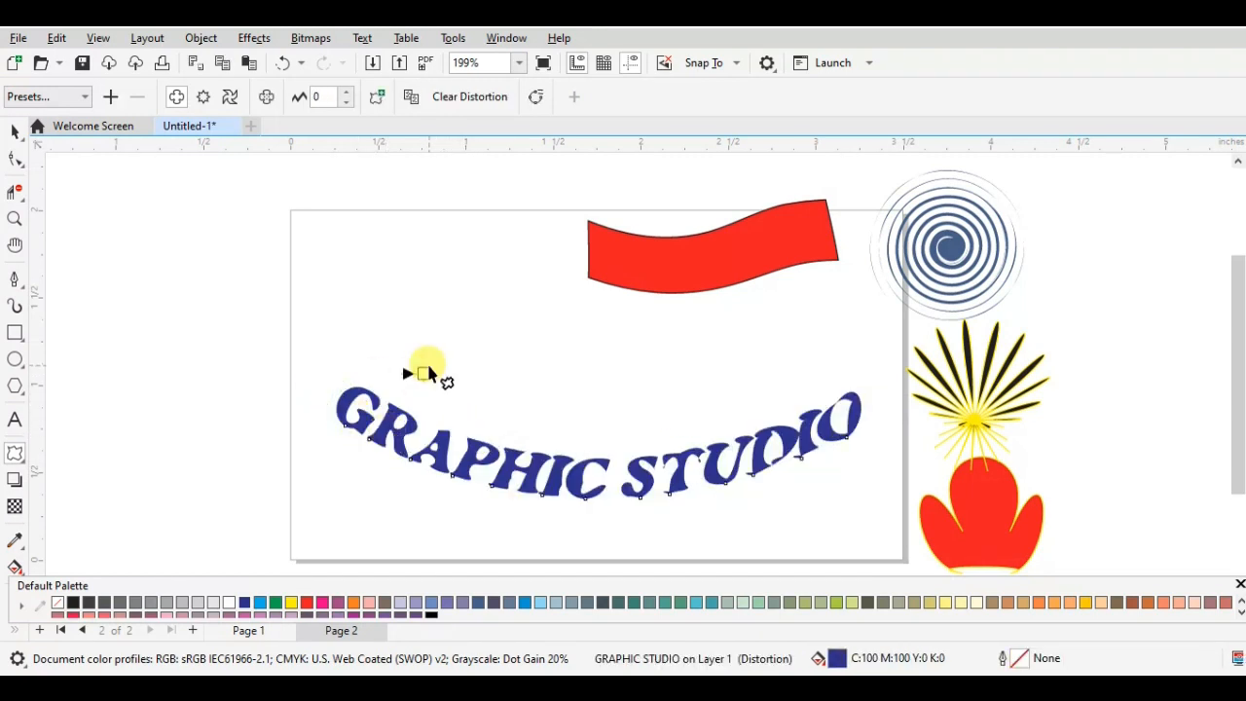
# - Try a push-and-pull distortion with amplitude -27 outward from the first letter G and undo it
pyautogui.moveTo(365, 399)
pyautogui.mouseDown()
pyautogui.moveTo(371, 443)
pyautogui.moveTo(409, 456)
pyautogui.moveTo(473, 437)
pyautogui.moveTo(682, 421)
pyautogui.moveTo(272, 412)
pyautogui.moveTo(272, 401)
pyautogui.mouseUp()
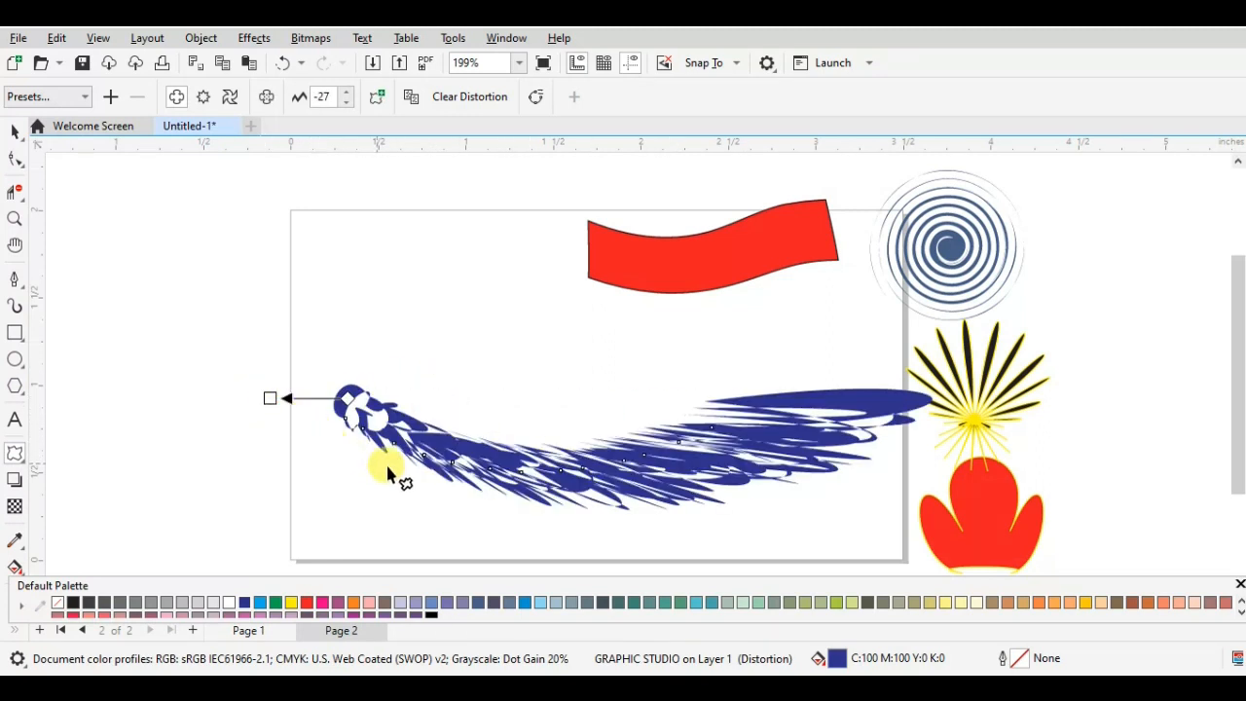
pyautogui.hotkey('ctrl', 'z')
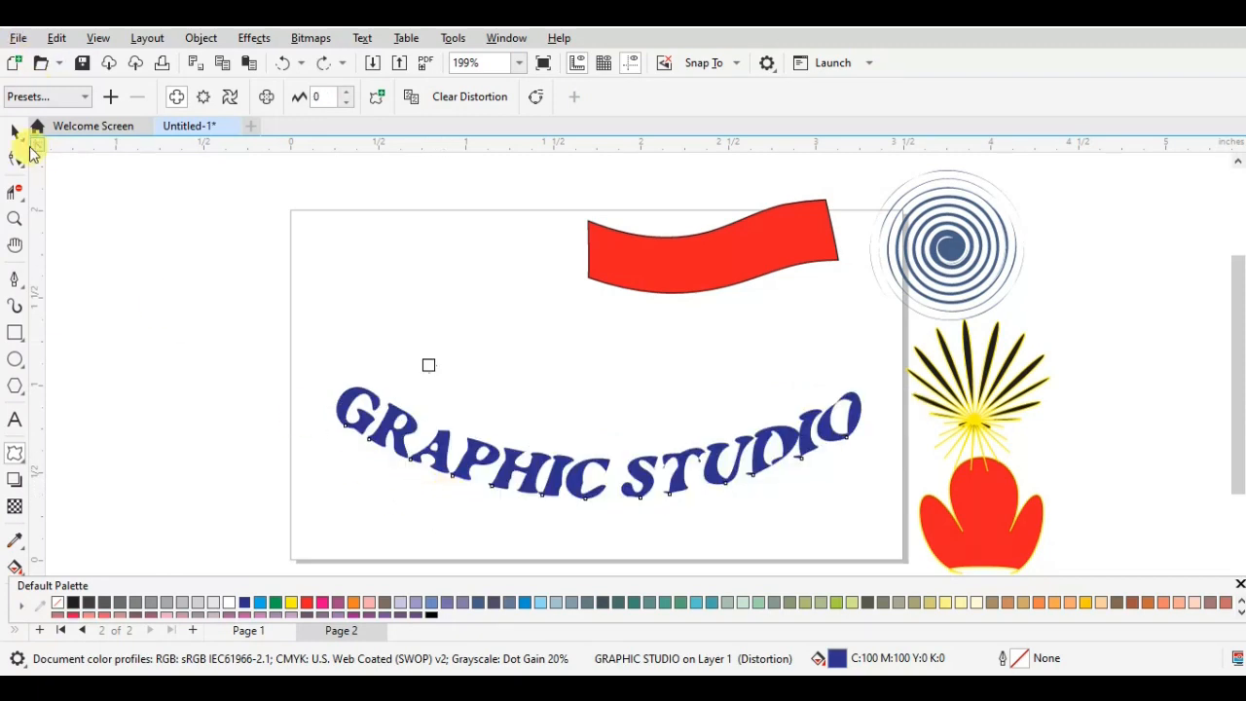
# - Select the distorted text, deselect it and examine the letter shapes of the word STUDIO up close
pyautogui.click(16, 133)
pyautogui.click(411, 356)
pyautogui.click(567, 489)
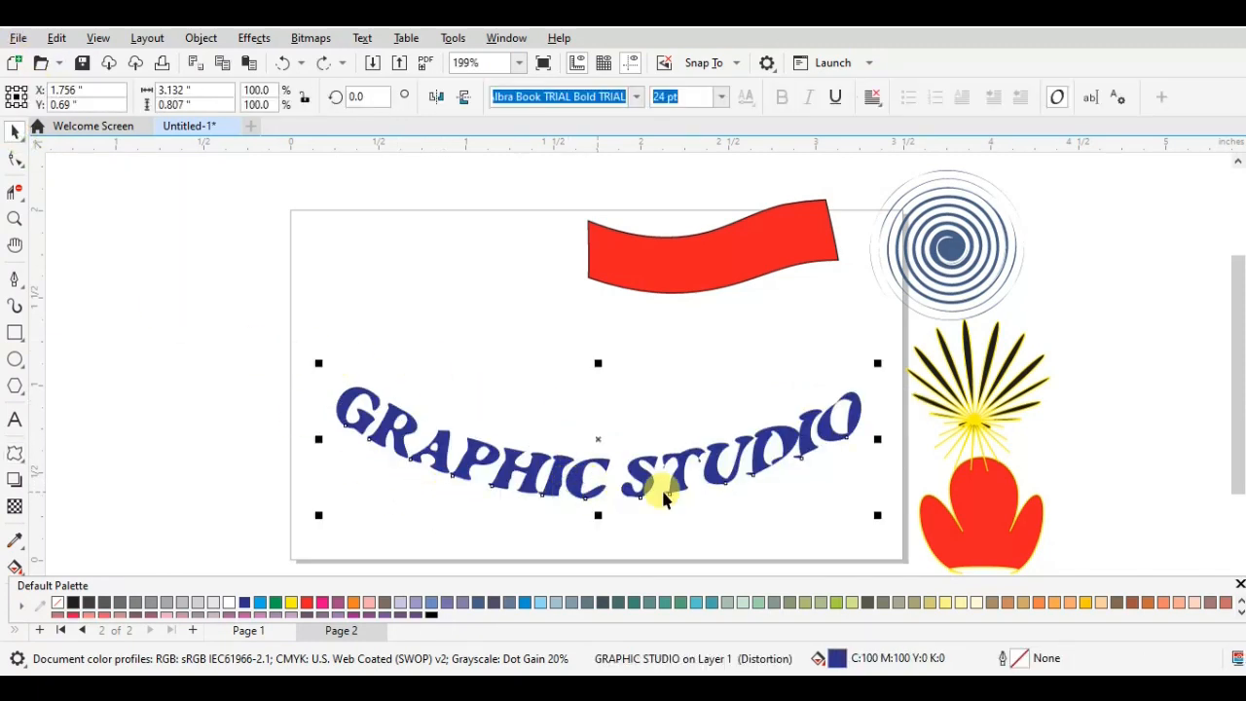
pyautogui.click(825, 368)
pyautogui.scroll(4, 792, 445)
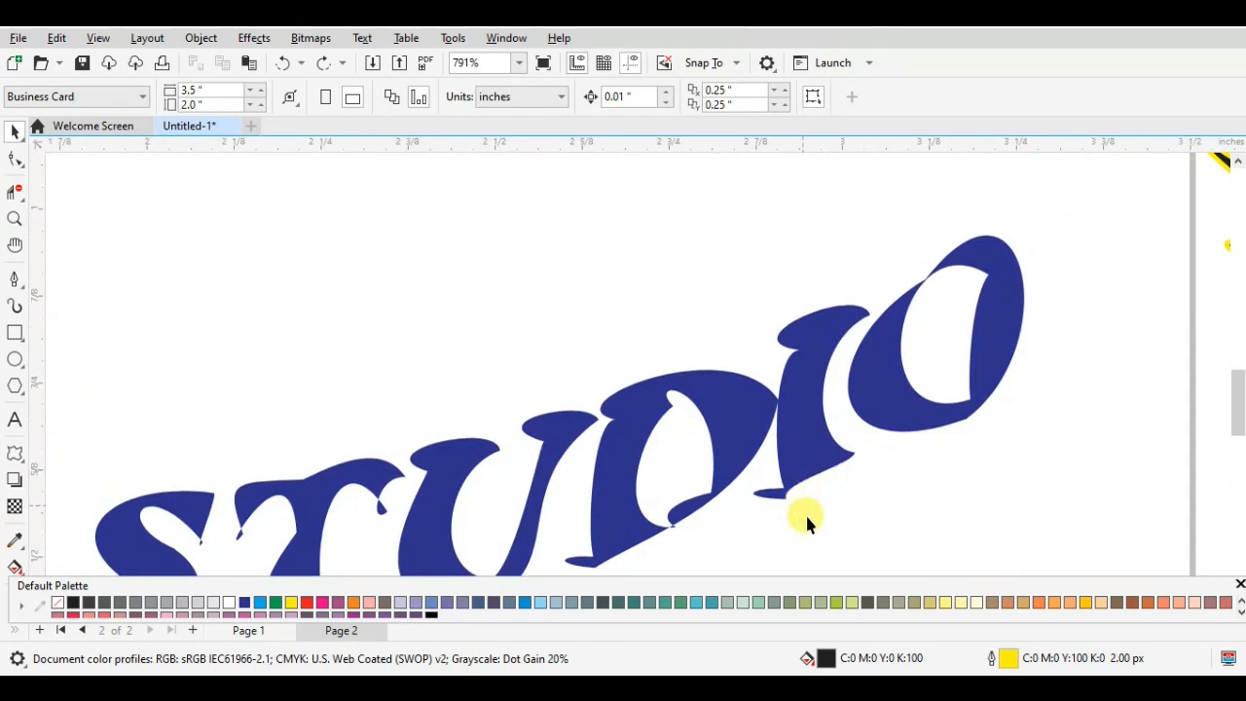
pyautogui.scroll(-3, 995, 398)
pyautogui.scroll(-1, 477, 409)
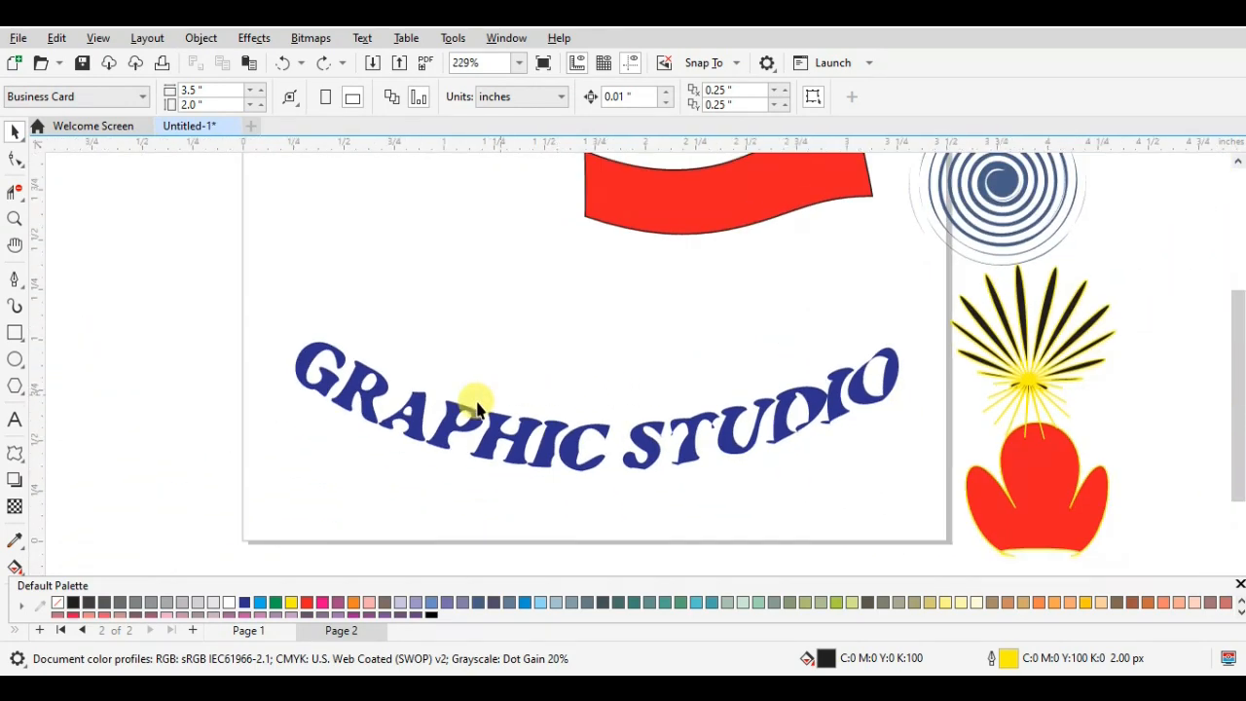
# - Try another push-and-pull distortion with amplitude 18 from the first letter G of the reselected text and undo it
pyautogui.click(321, 363)
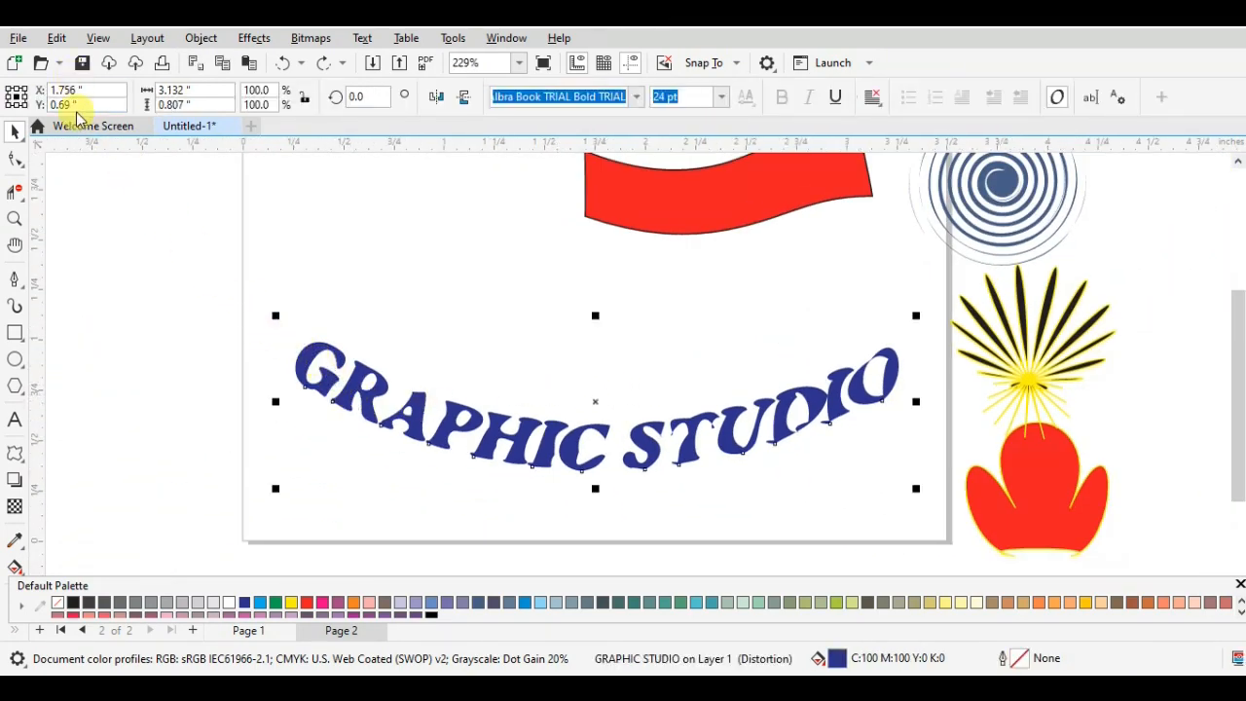
pyautogui.click(13, 454)
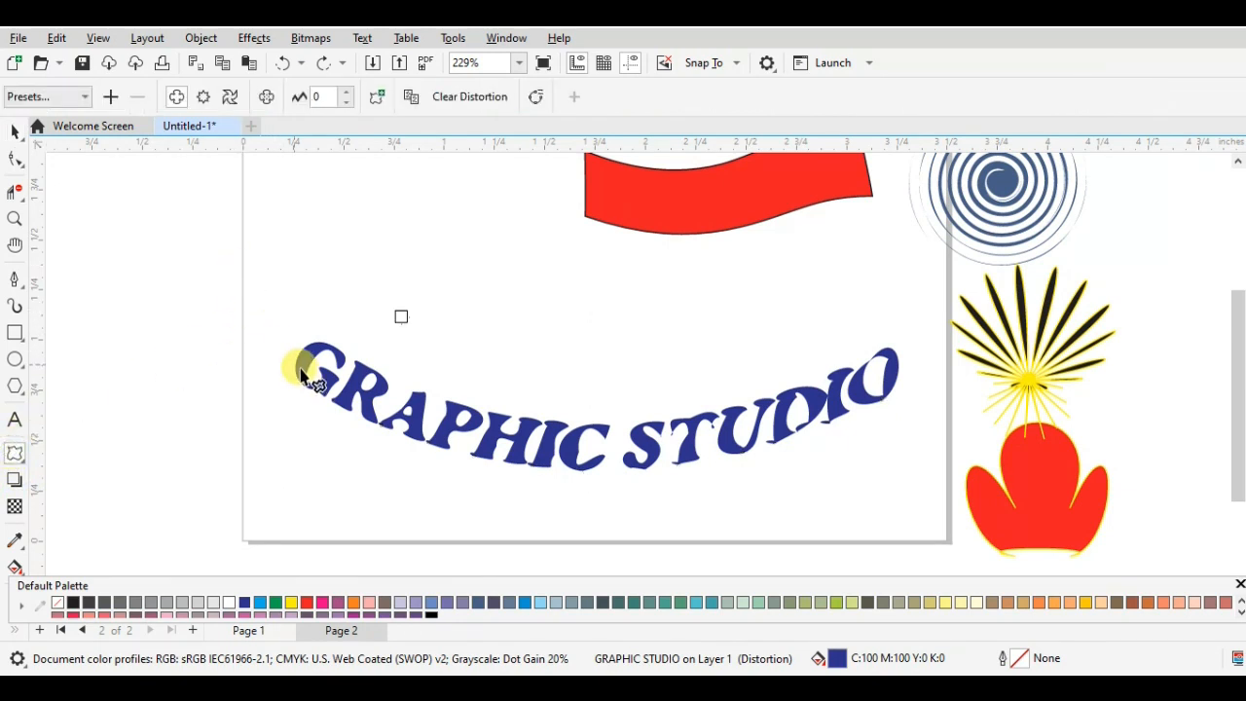
pyautogui.moveTo(298, 361); pyautogui.dragTo(356, 361)
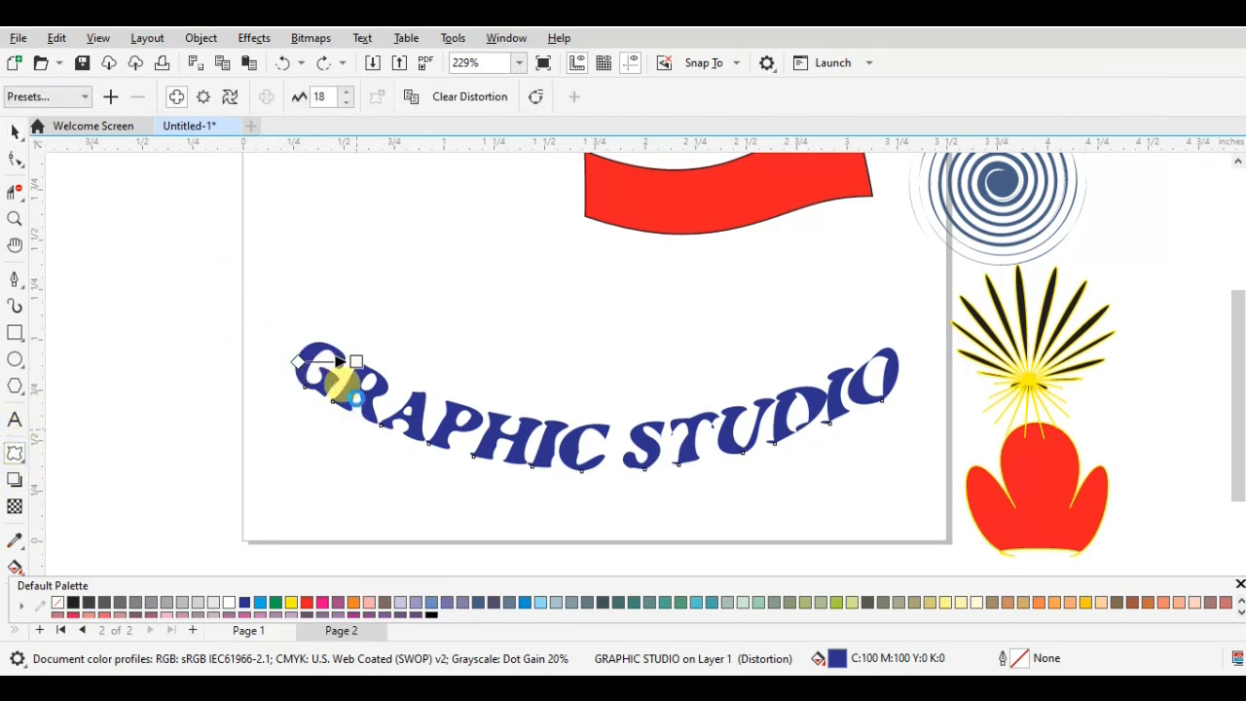
pyautogui.hotkey('ctrl', 'z')
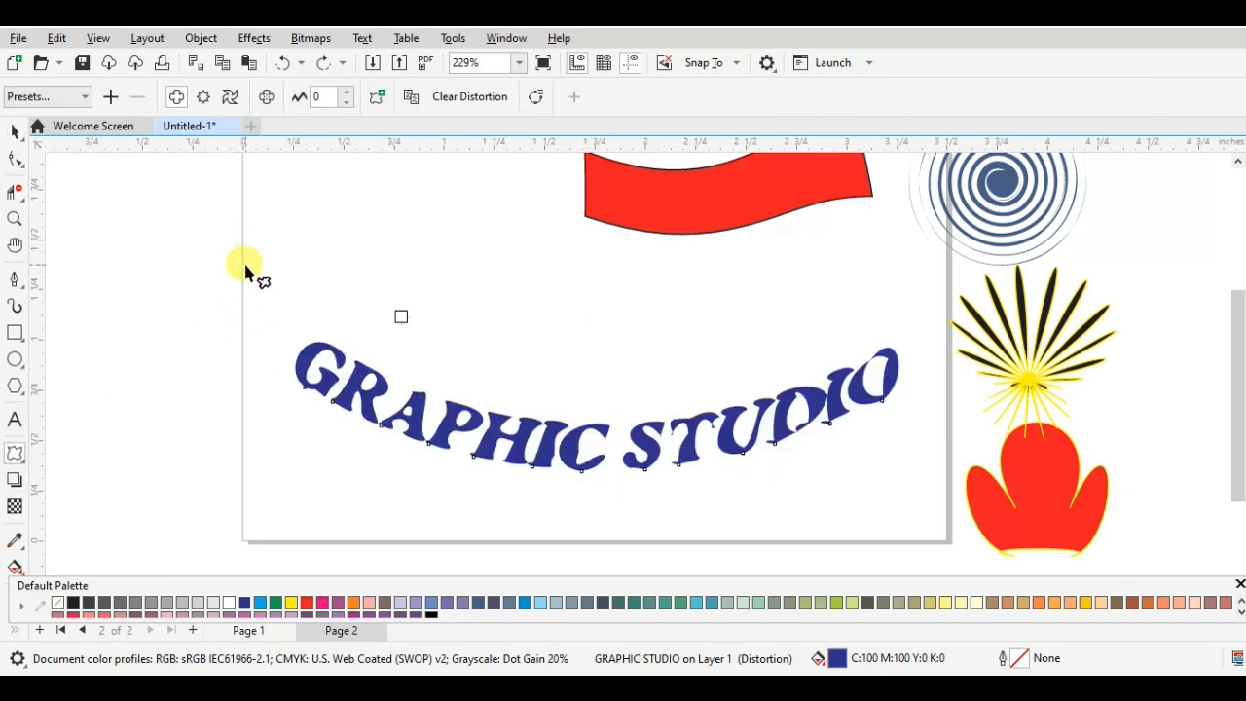
# - Apply the Zipper distortion preset to the text and lower its amplitude to 1
pyautogui.click(85, 96)
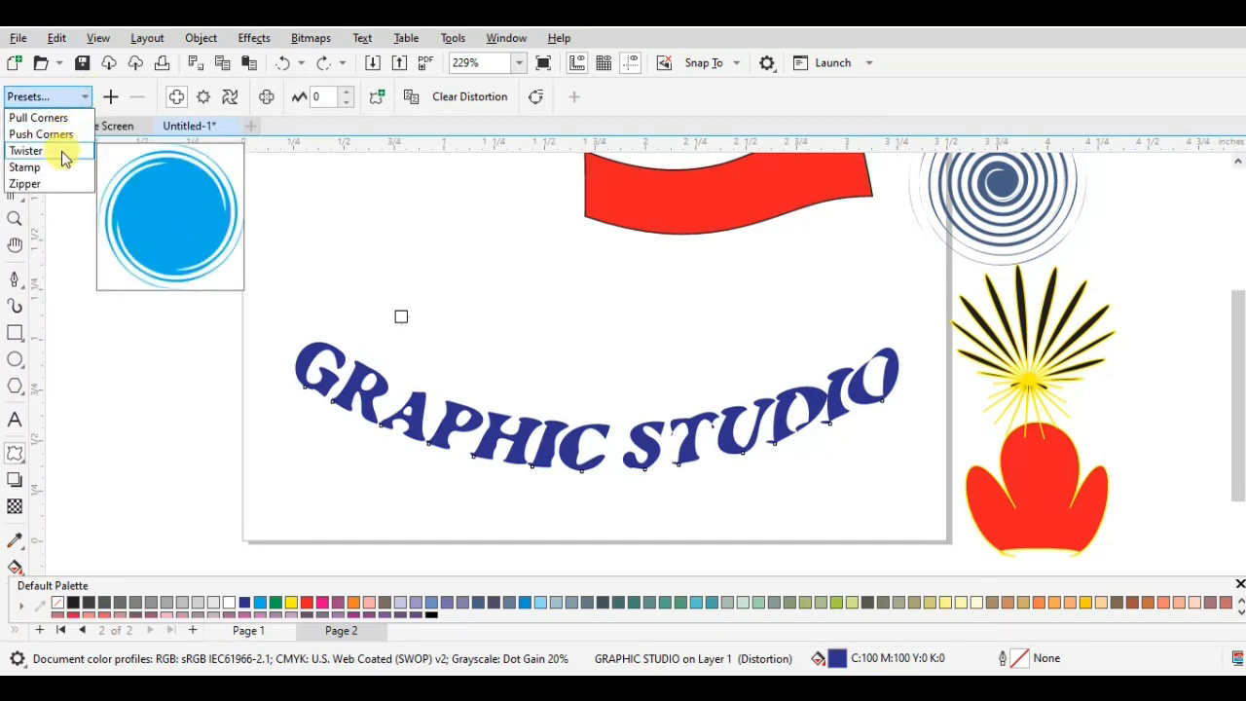
pyautogui.click(51, 185)
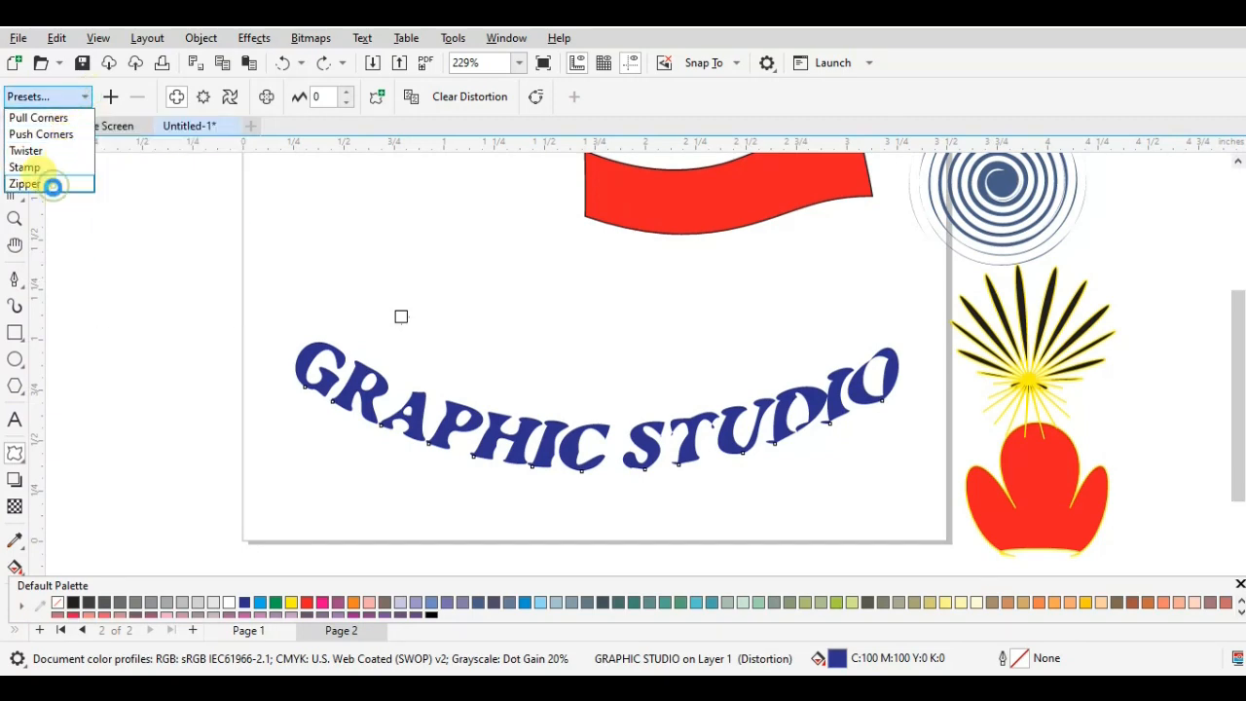
pyautogui.click(346, 101)
pyautogui.click(345, 101)
pyautogui.click(345, 101)
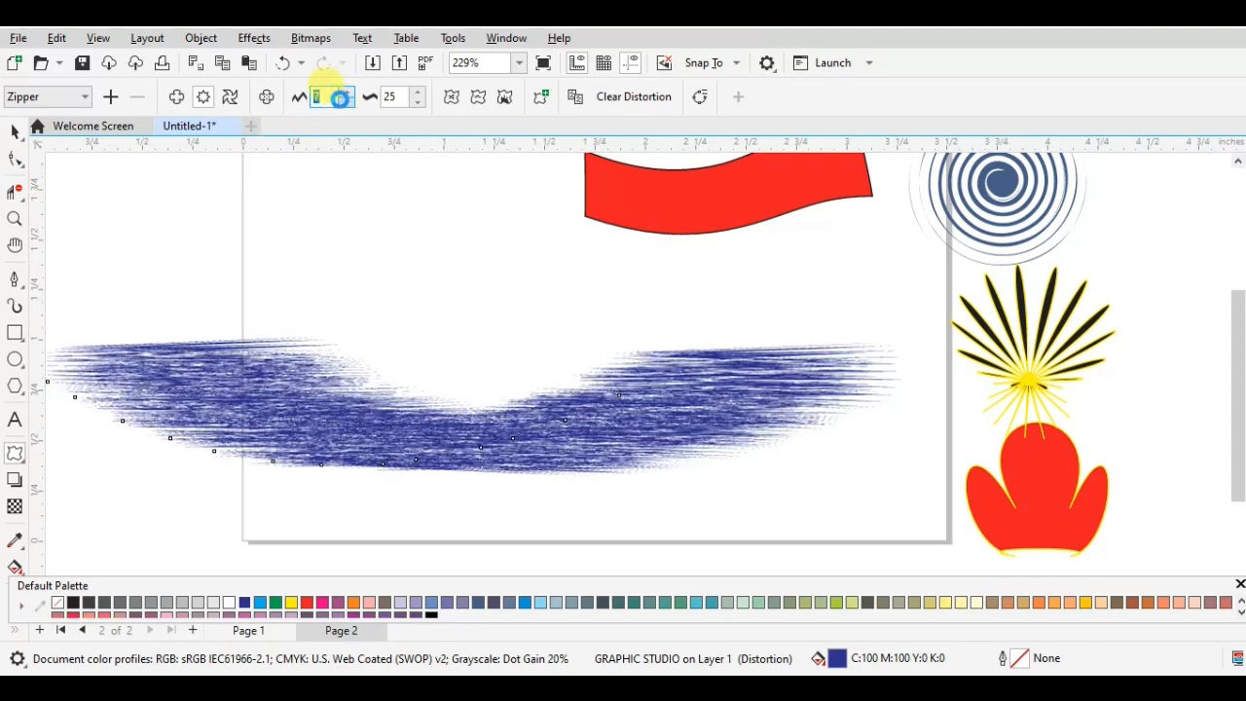
pyautogui.click(344, 101)
pyautogui.click(344, 102)
pyautogui.click(342, 101)
pyautogui.click(346, 102)
pyautogui.click(347, 102)
pyautogui.click(346, 102)
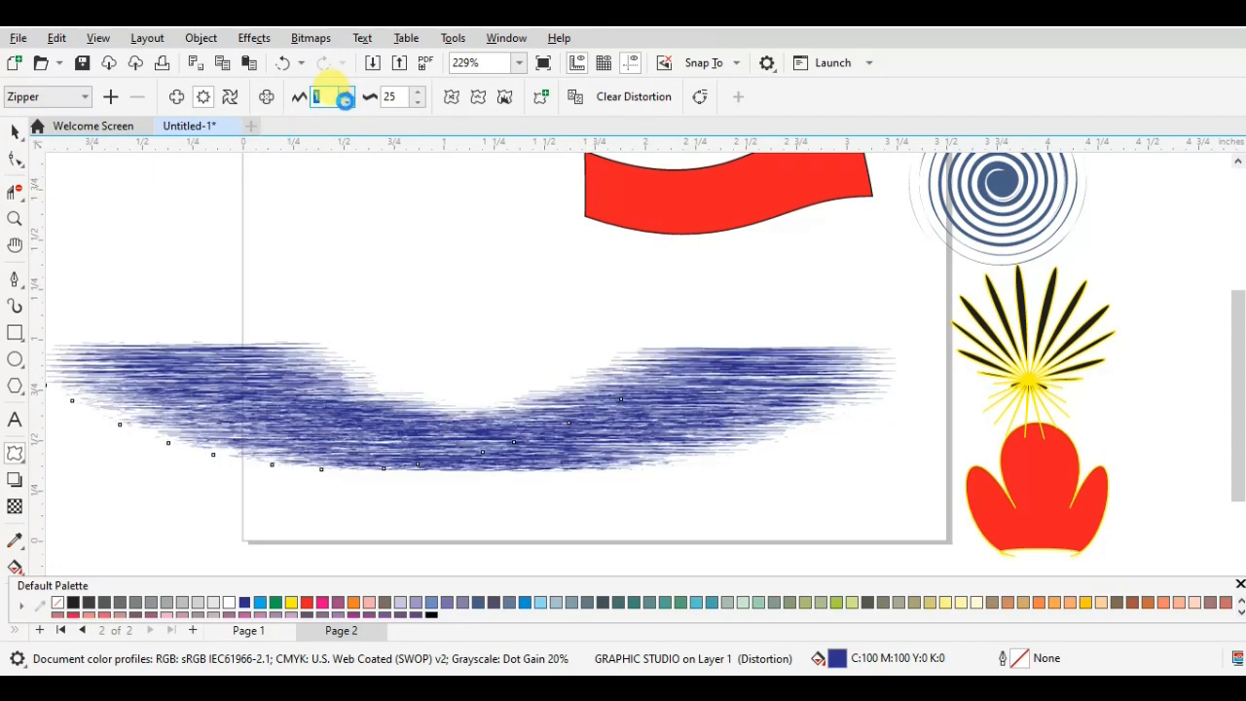
pyautogui.click(348, 103)
pyautogui.click(346, 92)
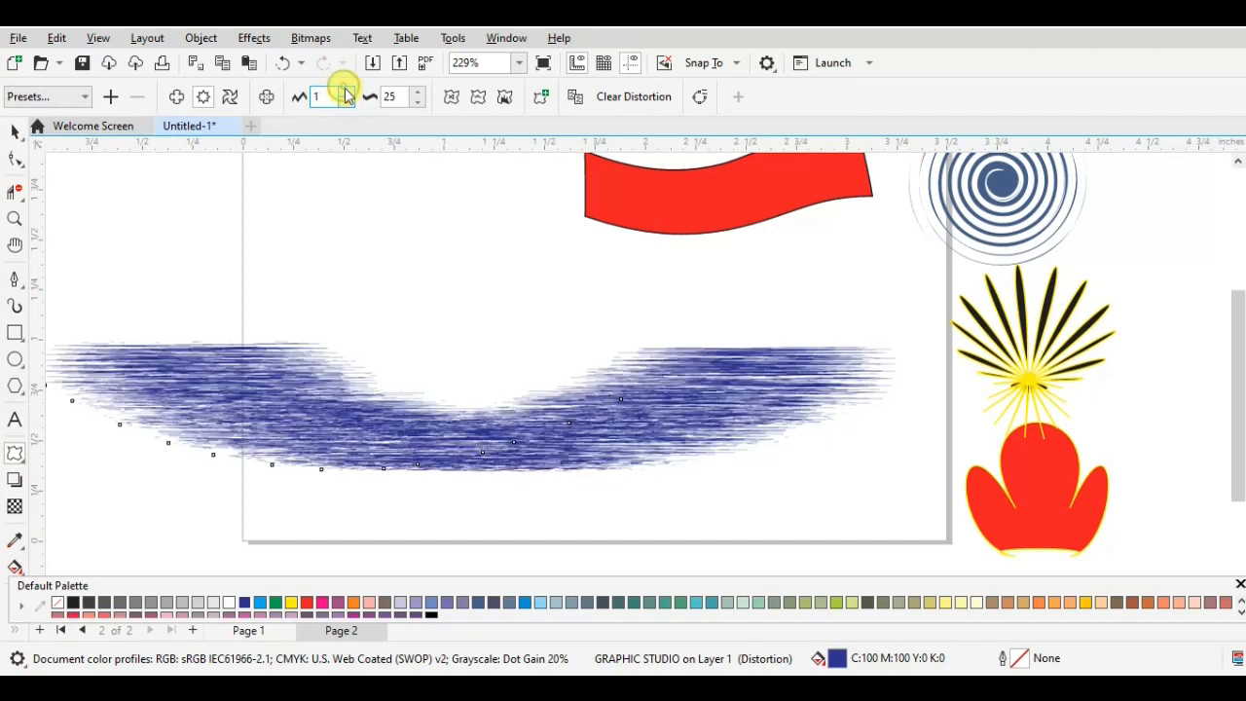
# - Lower the zipper frequency of the text's distortion to 0
pyautogui.click(416, 103)
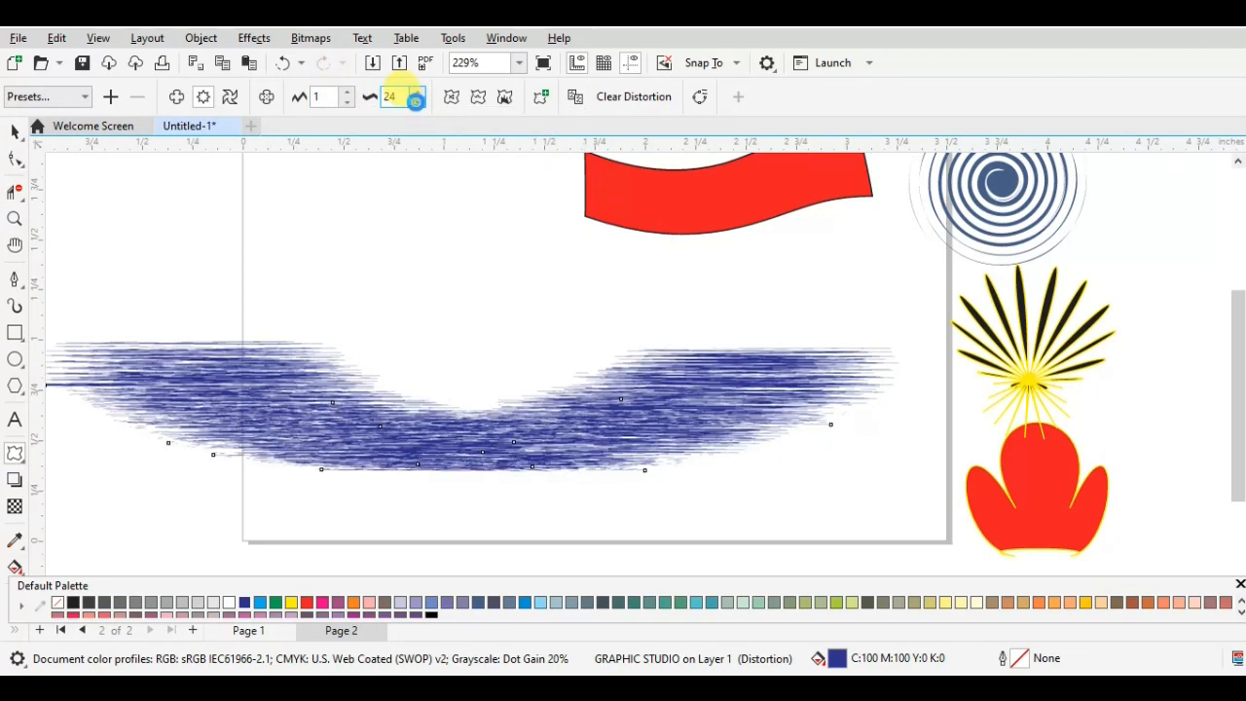
pyautogui.click(416, 103)
pyautogui.click(417, 103)
pyautogui.click(417, 103)
pyautogui.click(416, 103)
pyautogui.click(416, 103)
pyautogui.click(416, 103)
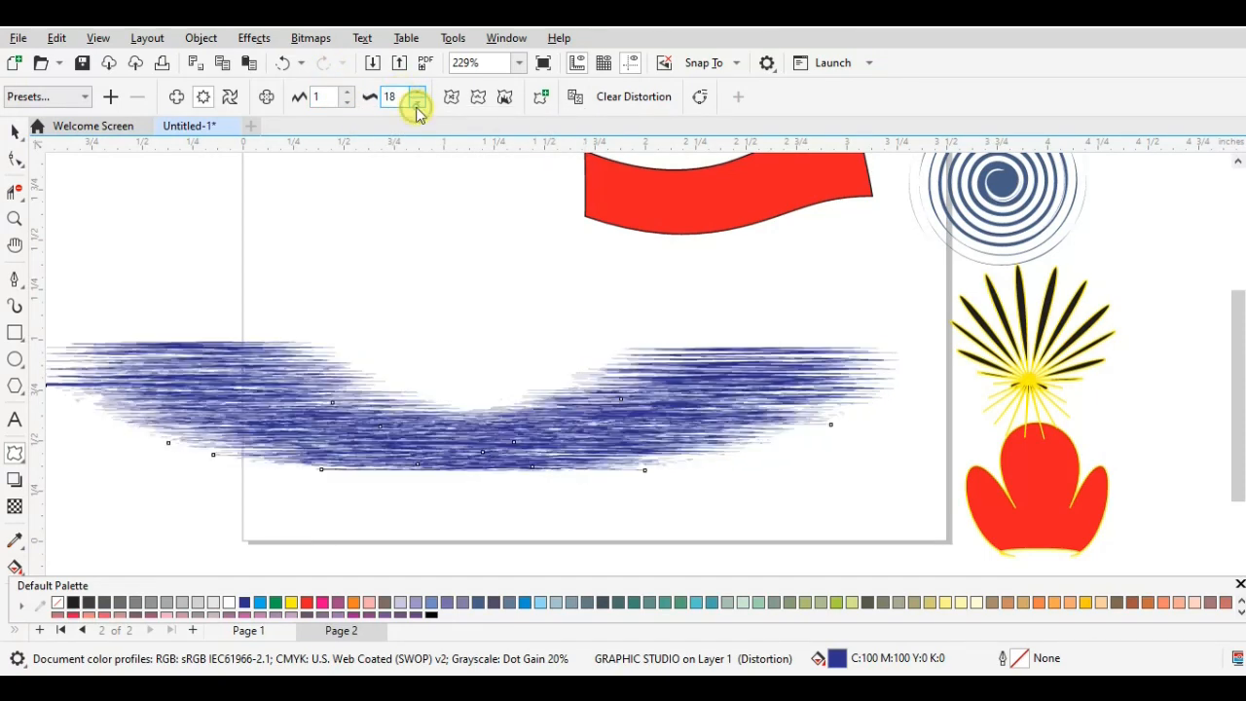
pyautogui.click(416, 104)
pyautogui.click(417, 103)
pyautogui.click(416, 104)
pyautogui.click(416, 103)
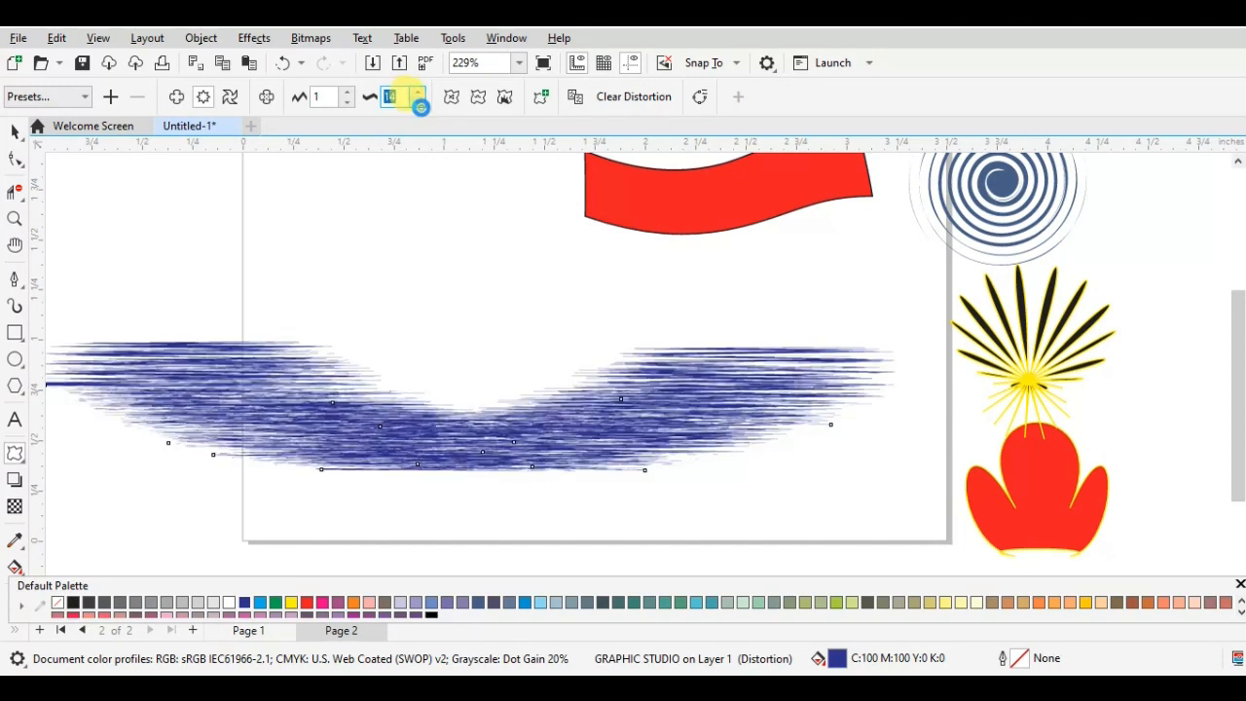
pyautogui.click(417, 103)
pyautogui.click(416, 103)
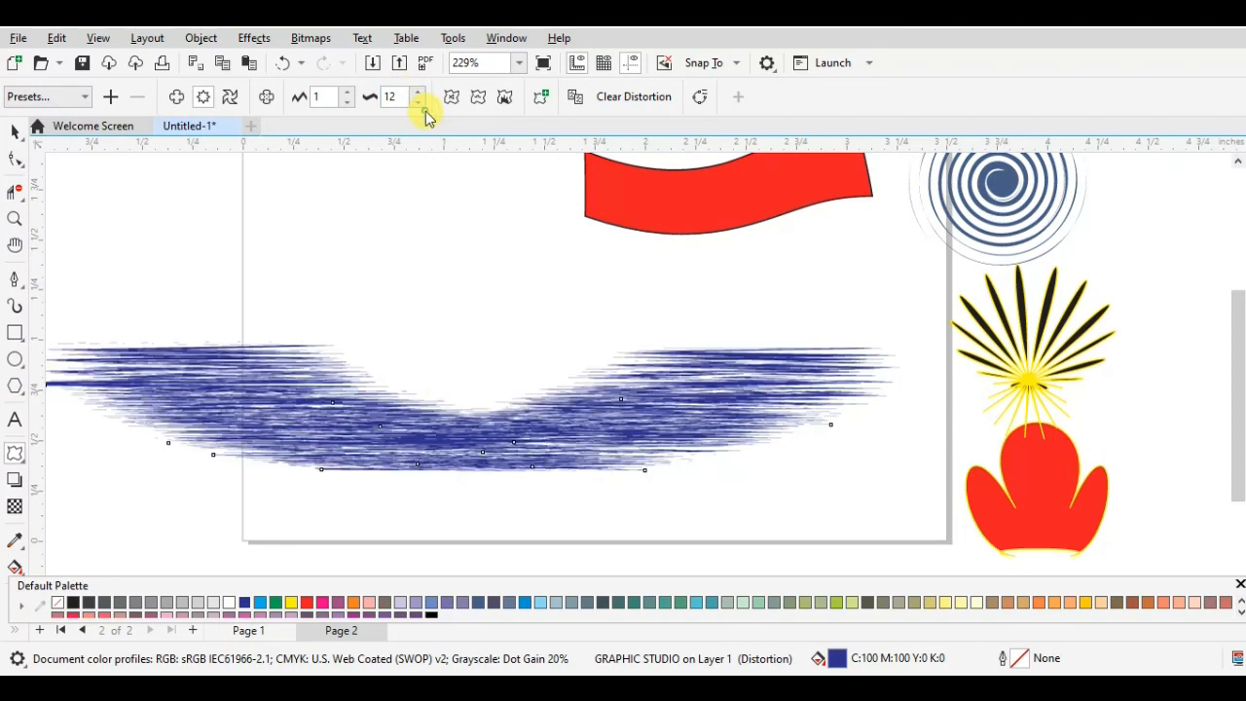
pyautogui.click(417, 103)
pyautogui.click(416, 103)
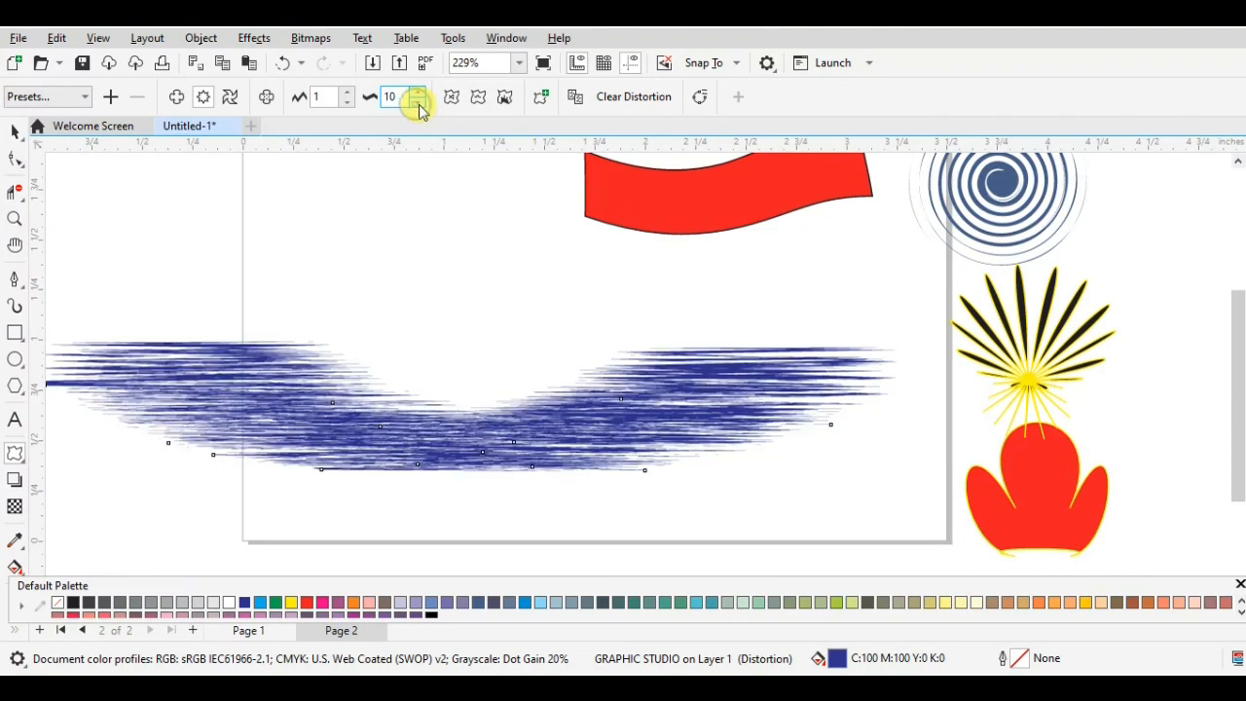
pyautogui.click(418, 103)
pyautogui.click(417, 104)
pyautogui.click(417, 104)
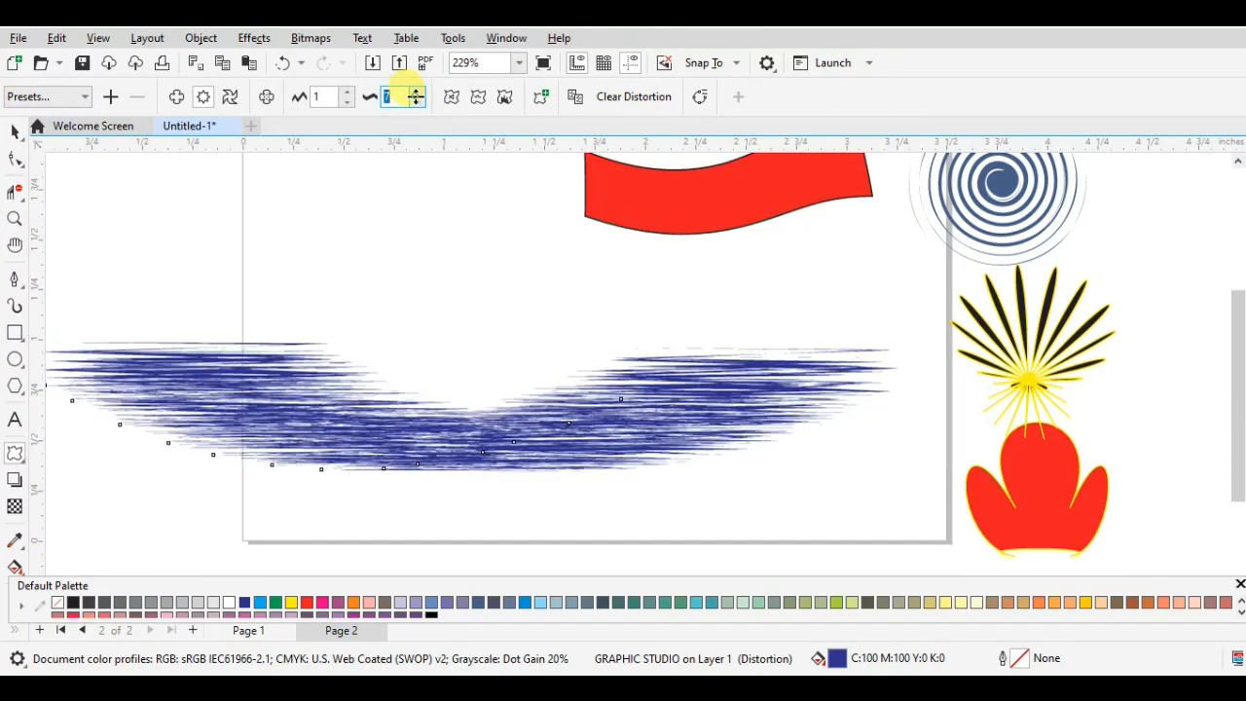
pyautogui.click(416, 103)
pyautogui.click(416, 103)
pyautogui.click(418, 103)
pyautogui.click(419, 103)
pyautogui.click(418, 103)
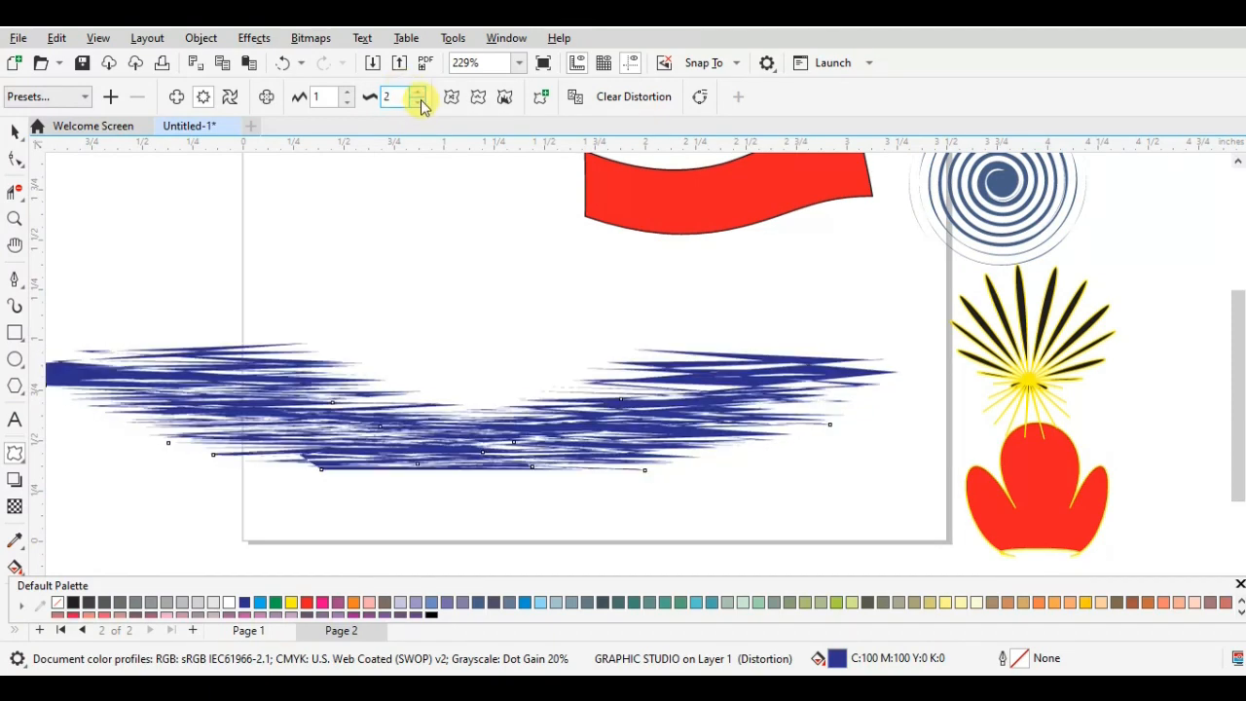
pyautogui.click(421, 104)
pyautogui.click(421, 104)
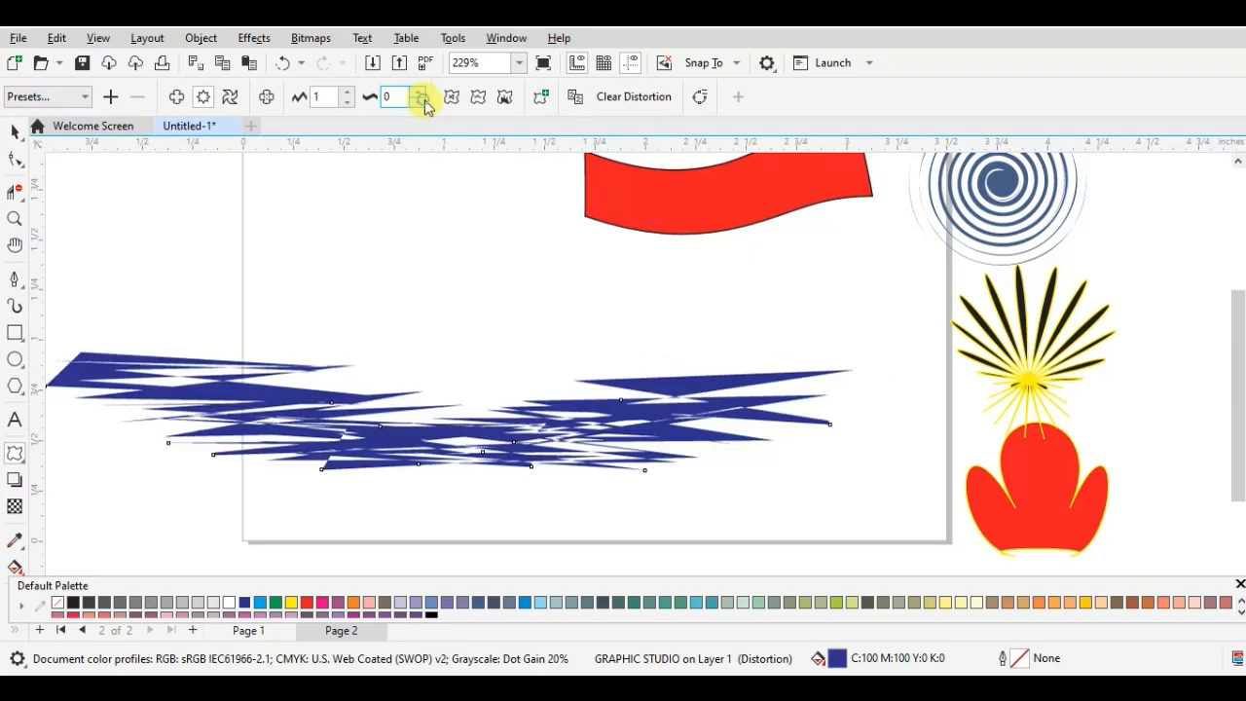
# - Try another zipper amplitude change, and undo the zipper settings and preset to restore the curved text
pyautogui.click(347, 101)
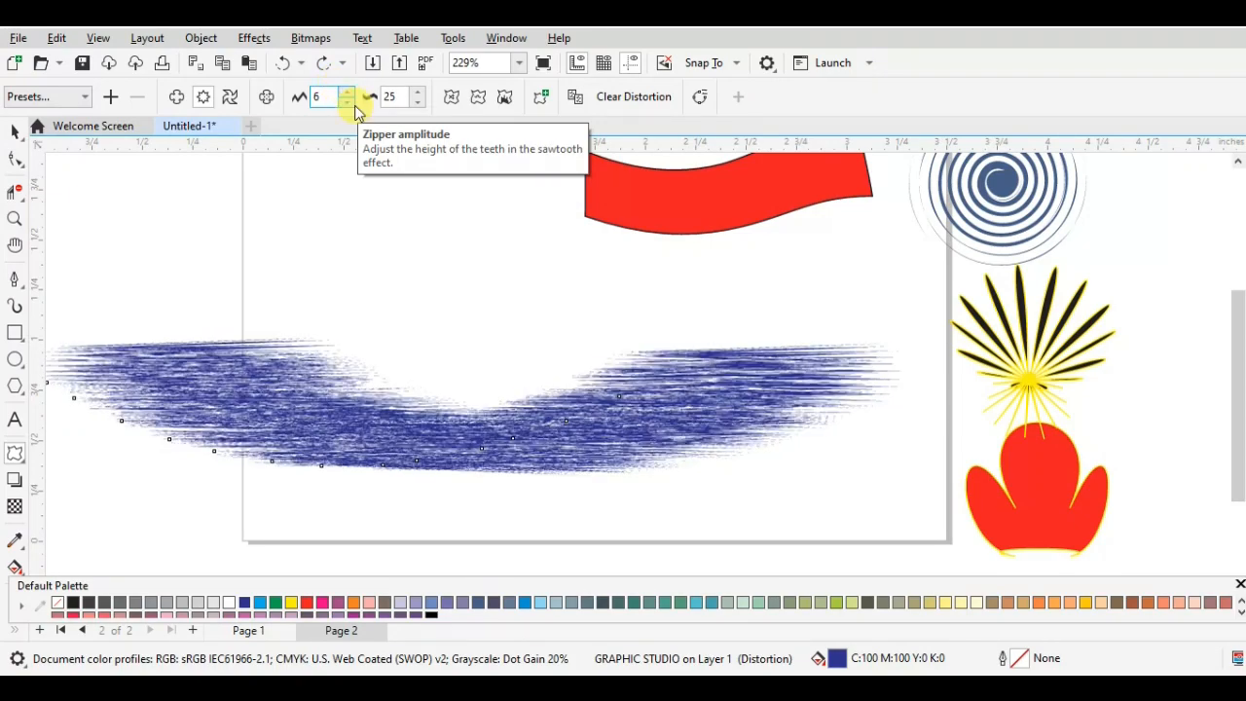
pyautogui.hotkey('ctrl', 'z')
pyautogui.hotkey('ctrl', 'z')
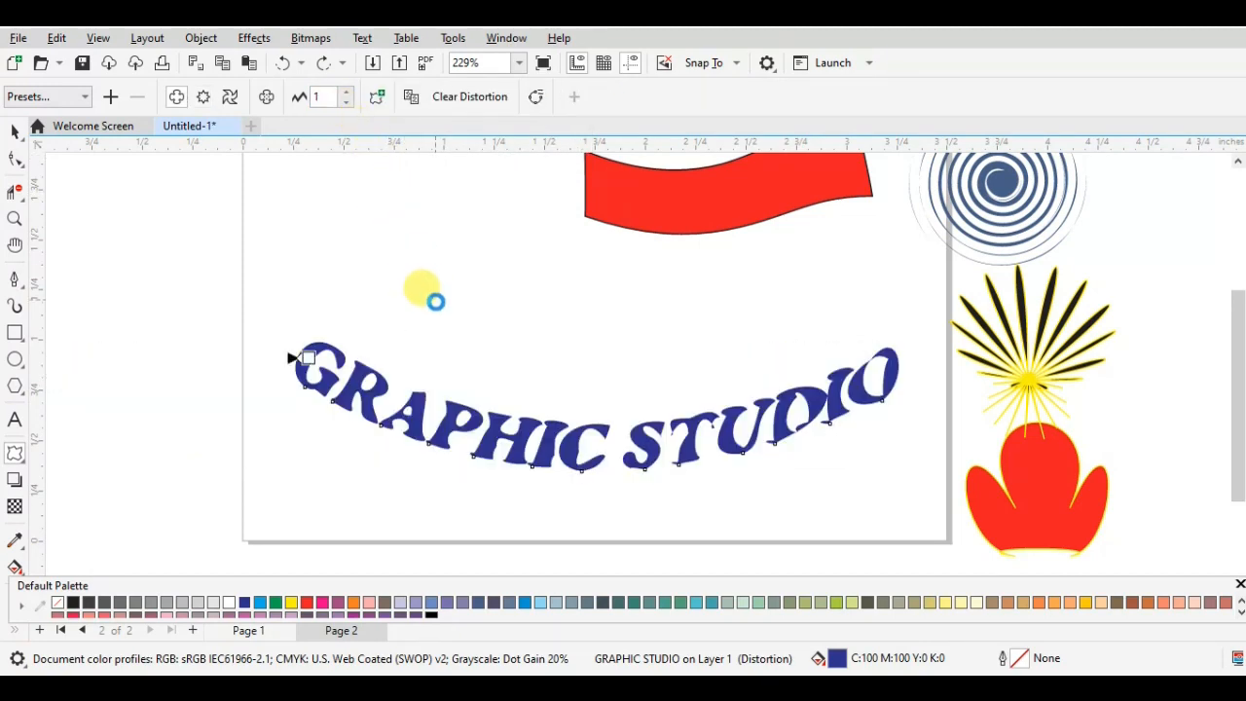
# - Undo the push-and-pull change and the stronger twist of the GRAPHIC STUDIO text, and deselect it
pyautogui.hotkey('ctrl', 'z')
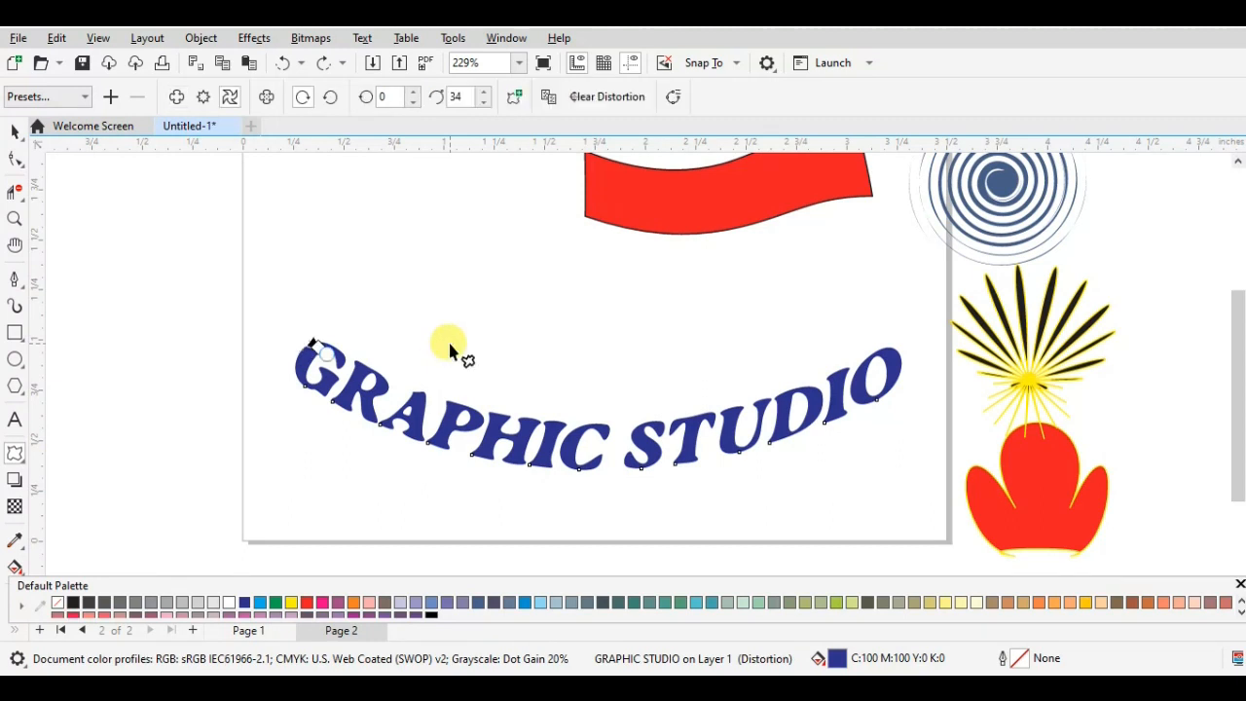
pyautogui.hotkey('ctrl', 'z')
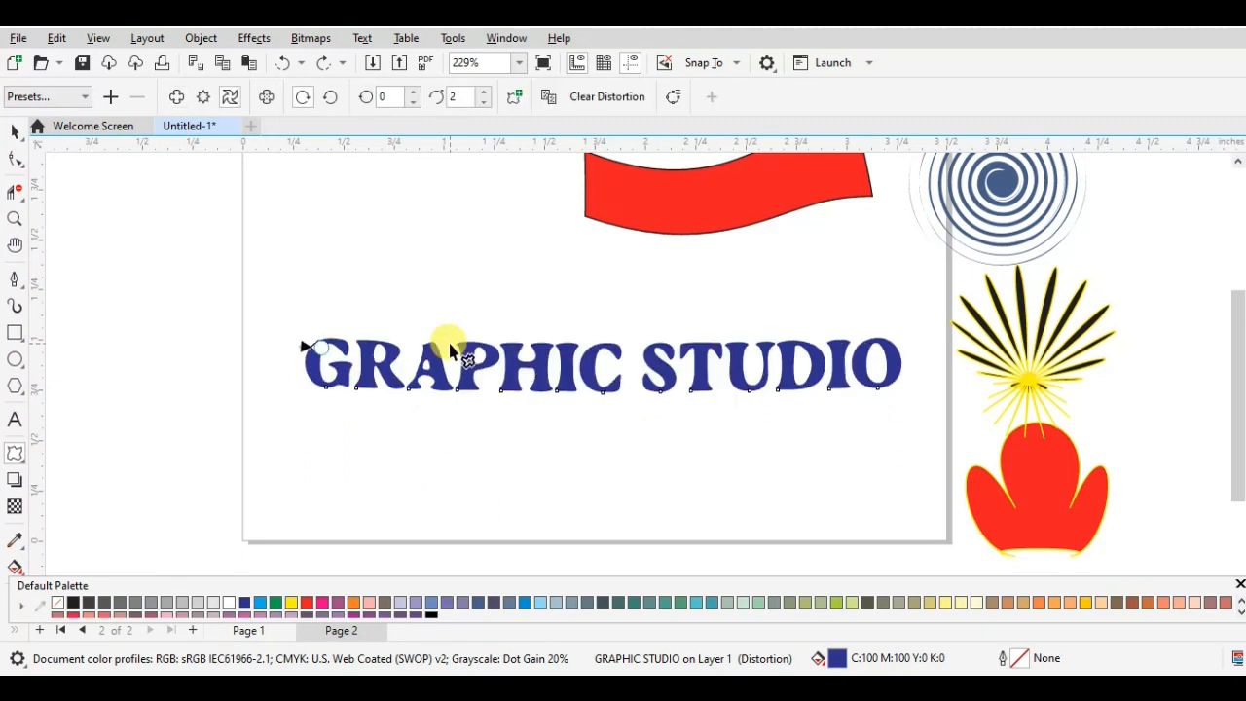
pyautogui.click(15, 131)
pyautogui.click(389, 292)
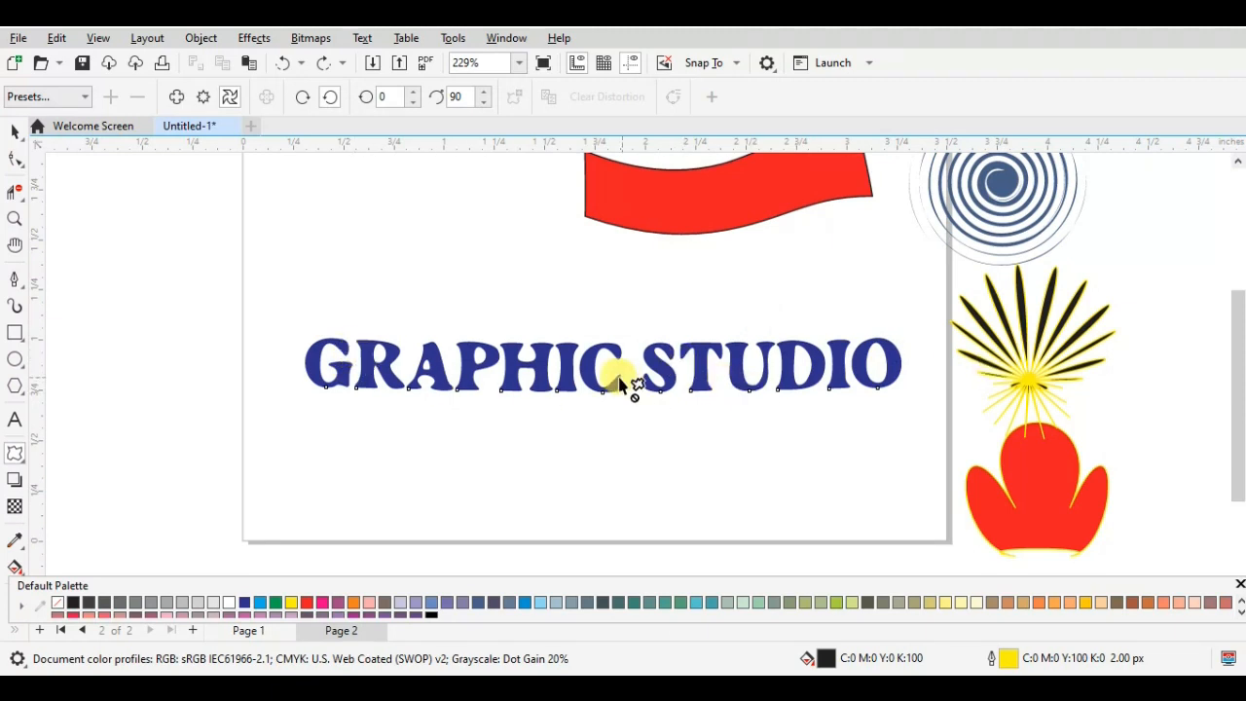
# - Try a counterclockwise twister distortion of 1 full rotation and 293 additional degrees from the first letter G of the text
pyautogui.click(204, 98)
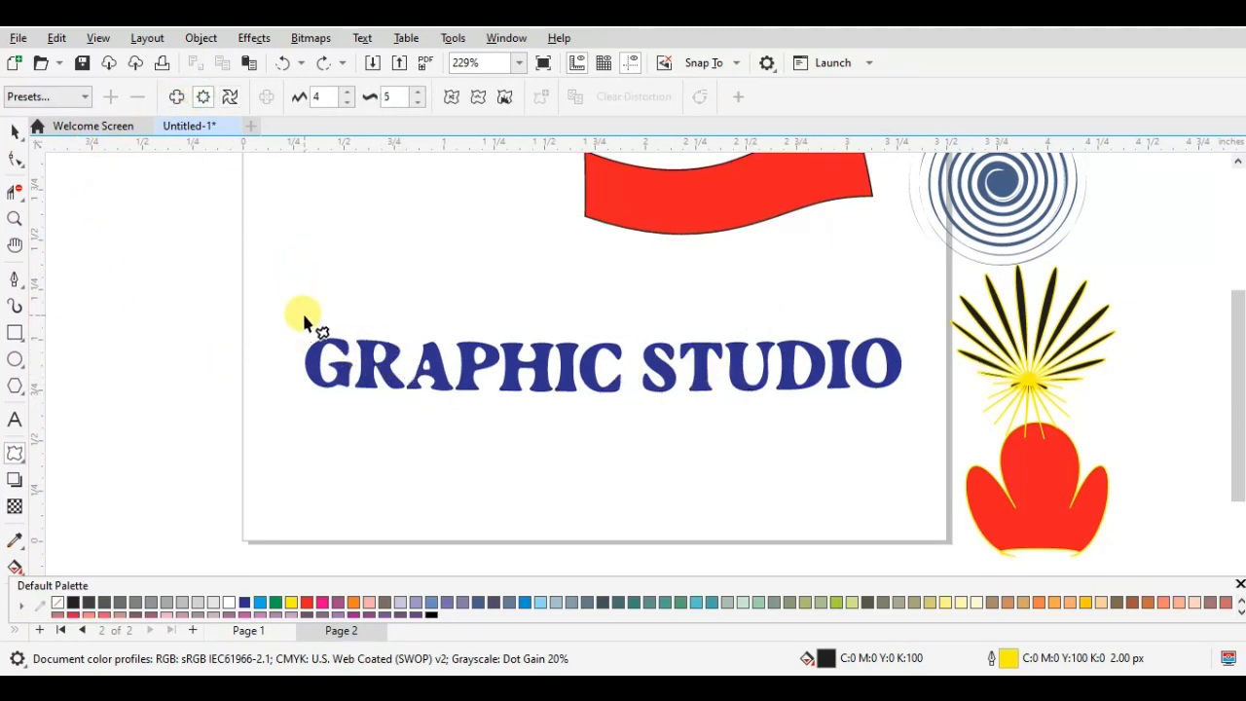
pyautogui.click(317, 342)
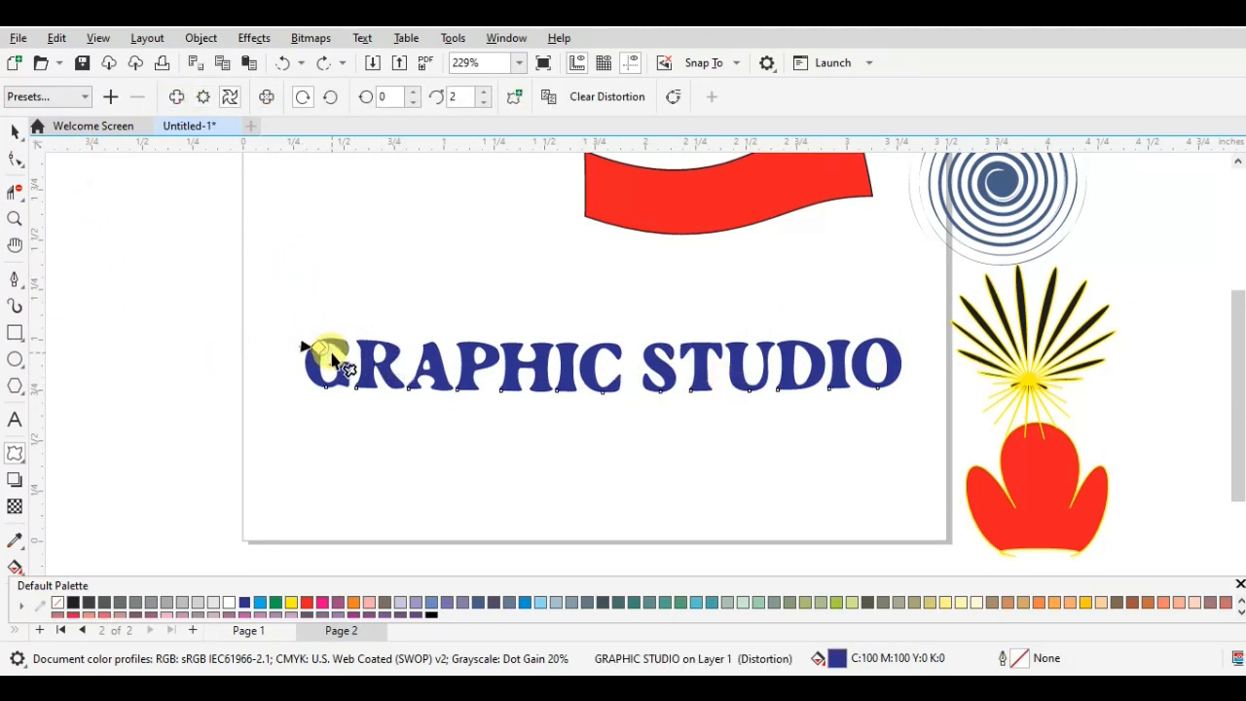
pyautogui.moveTo(349, 362); pyautogui.dragTo(543, 415)
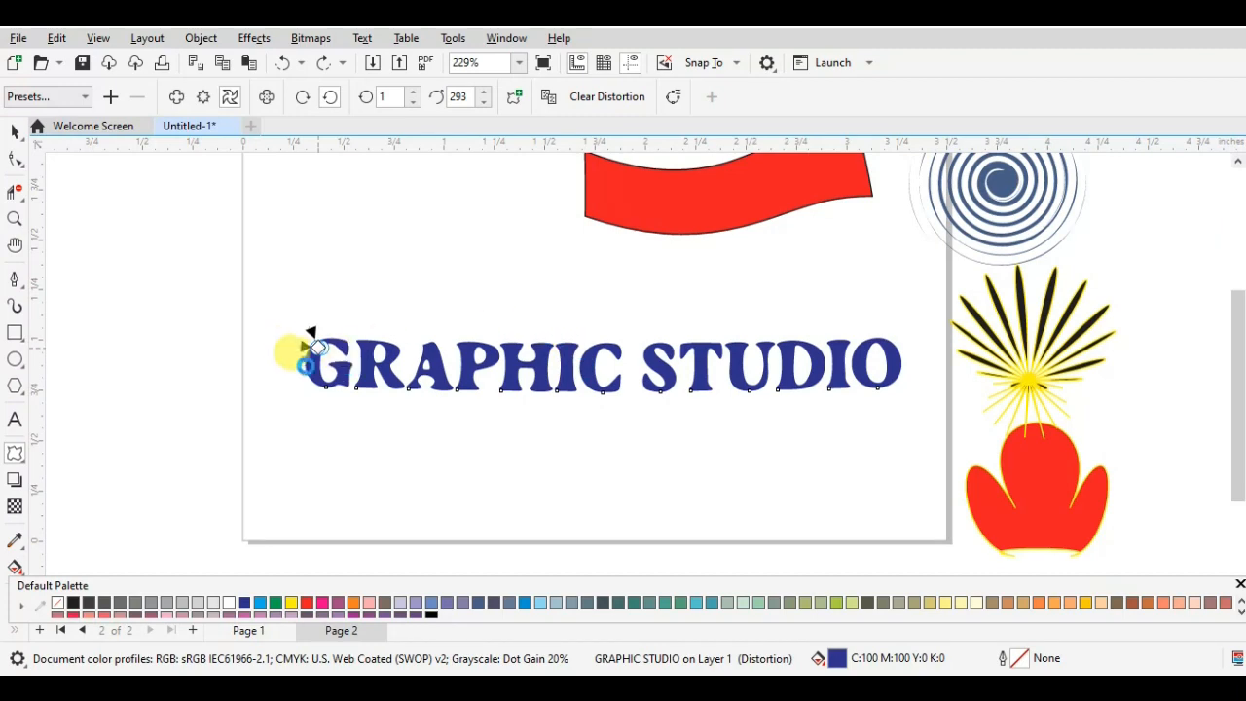
# - Reselect the GRAPHIC STUDIO text's distortion and lower its twister additional degrees to 0
pyautogui.scroll(-1, 313, 335)
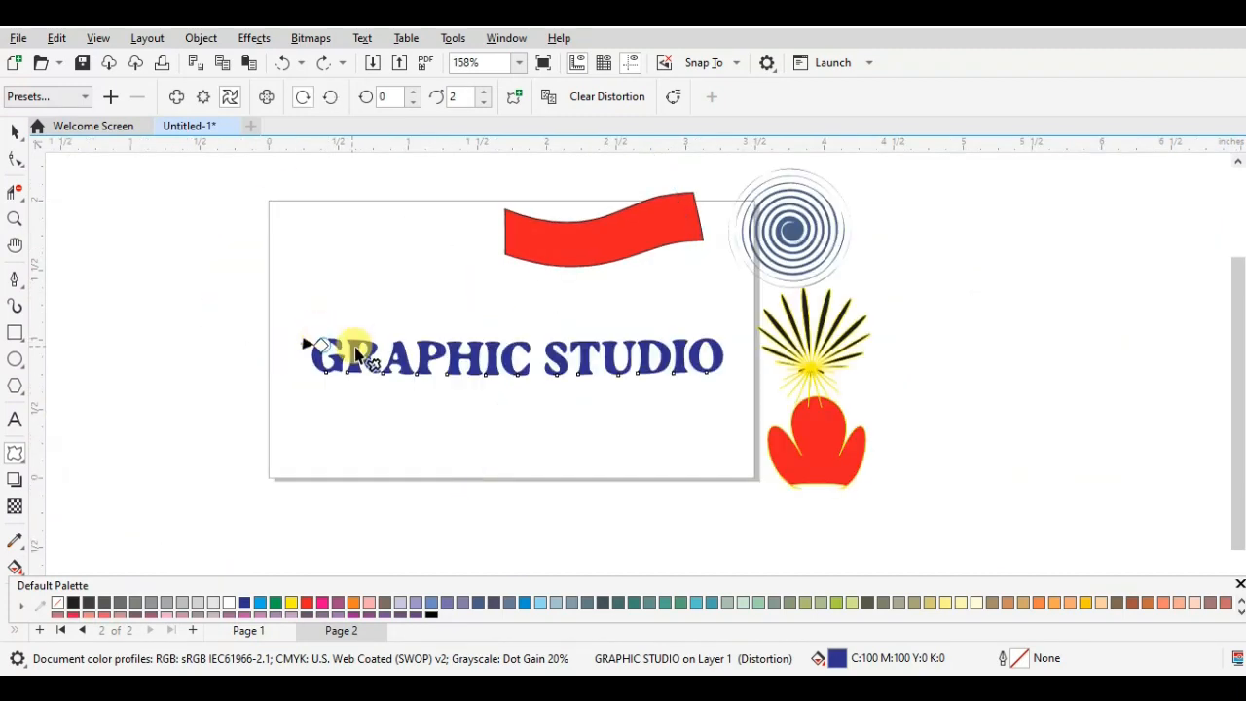
pyautogui.click(513, 413)
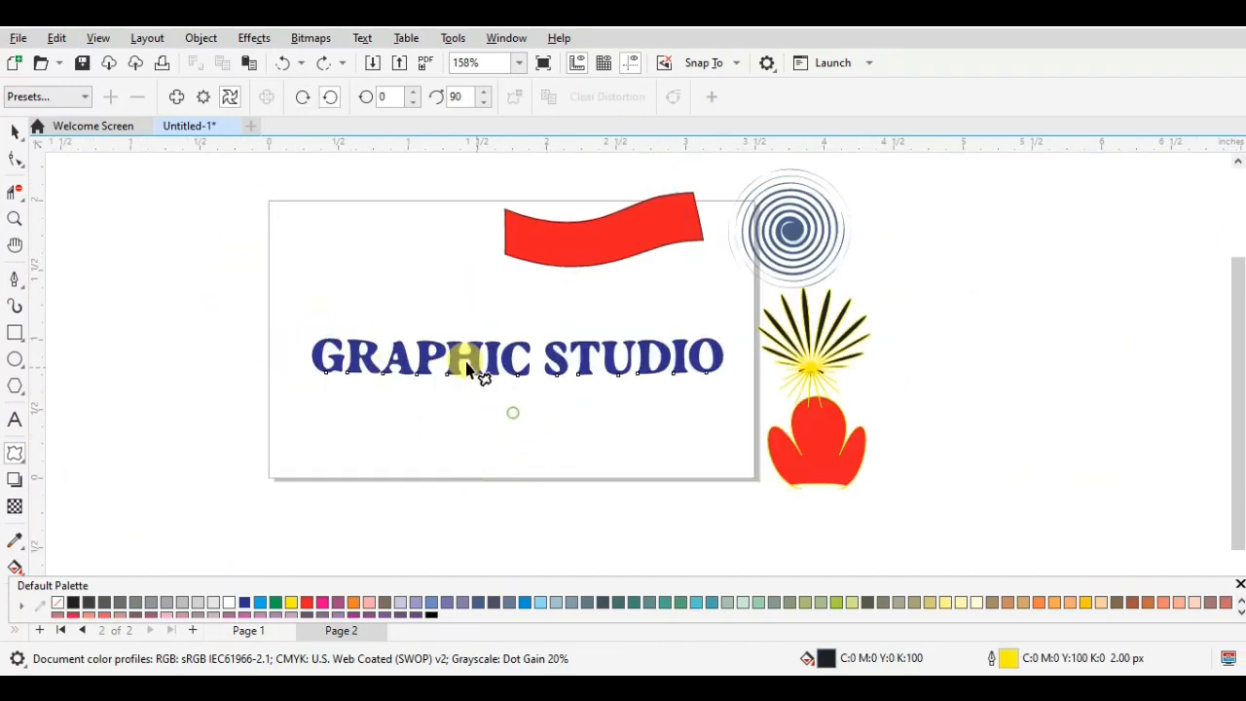
pyautogui.click(203, 96)
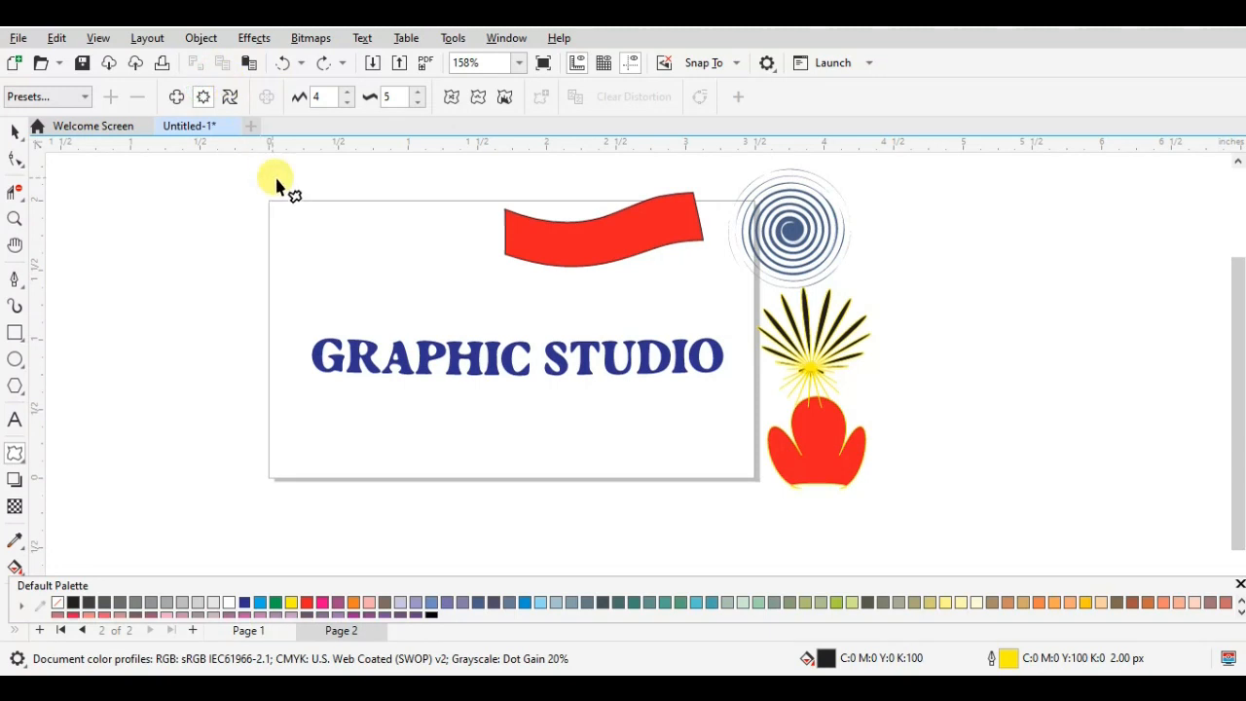
pyautogui.click(326, 347)
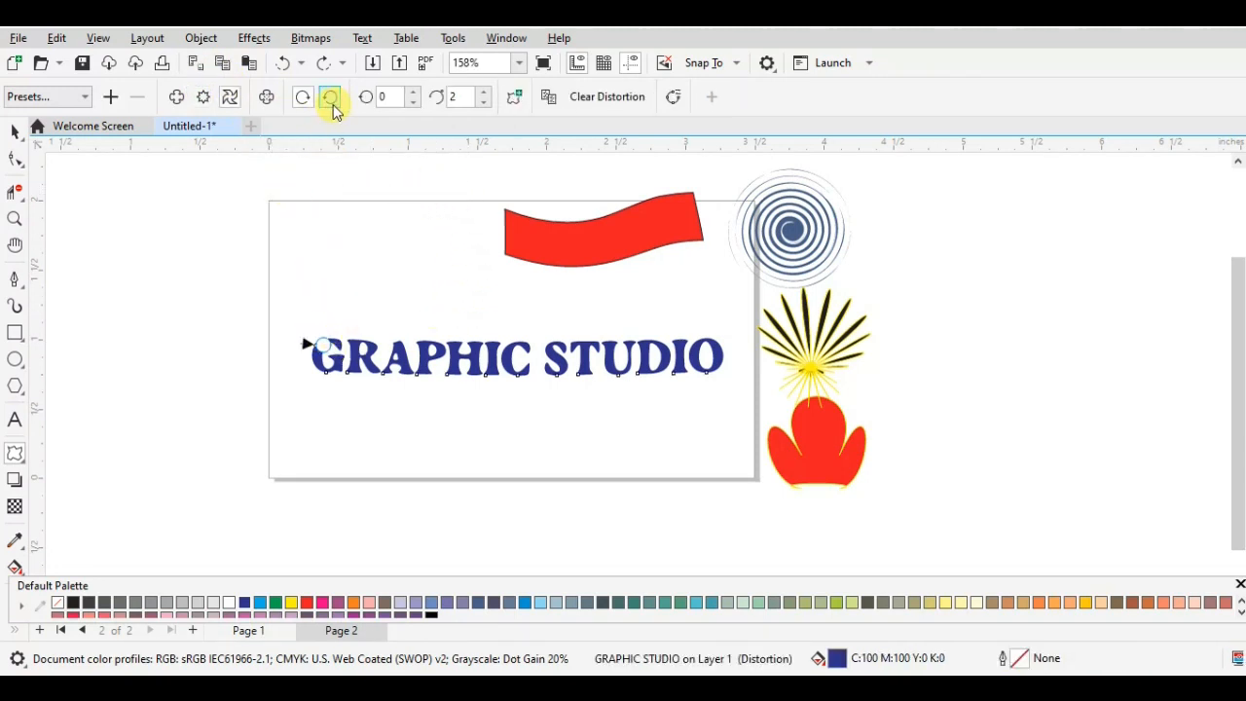
pyautogui.click(483, 103)
pyautogui.click(484, 102)
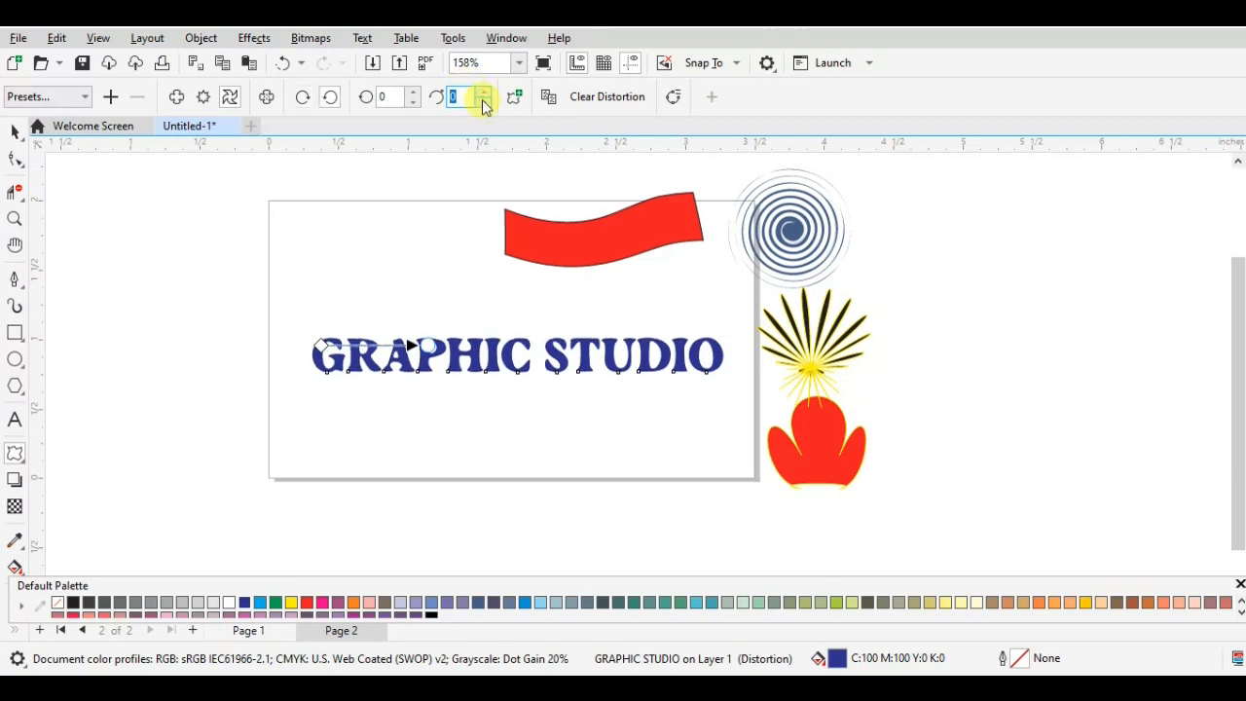
# - Try the push-and-pull and zipper modes on the text with a higher zipper amplitude, and undo back to the twister distortion
pyautogui.click(179, 97)
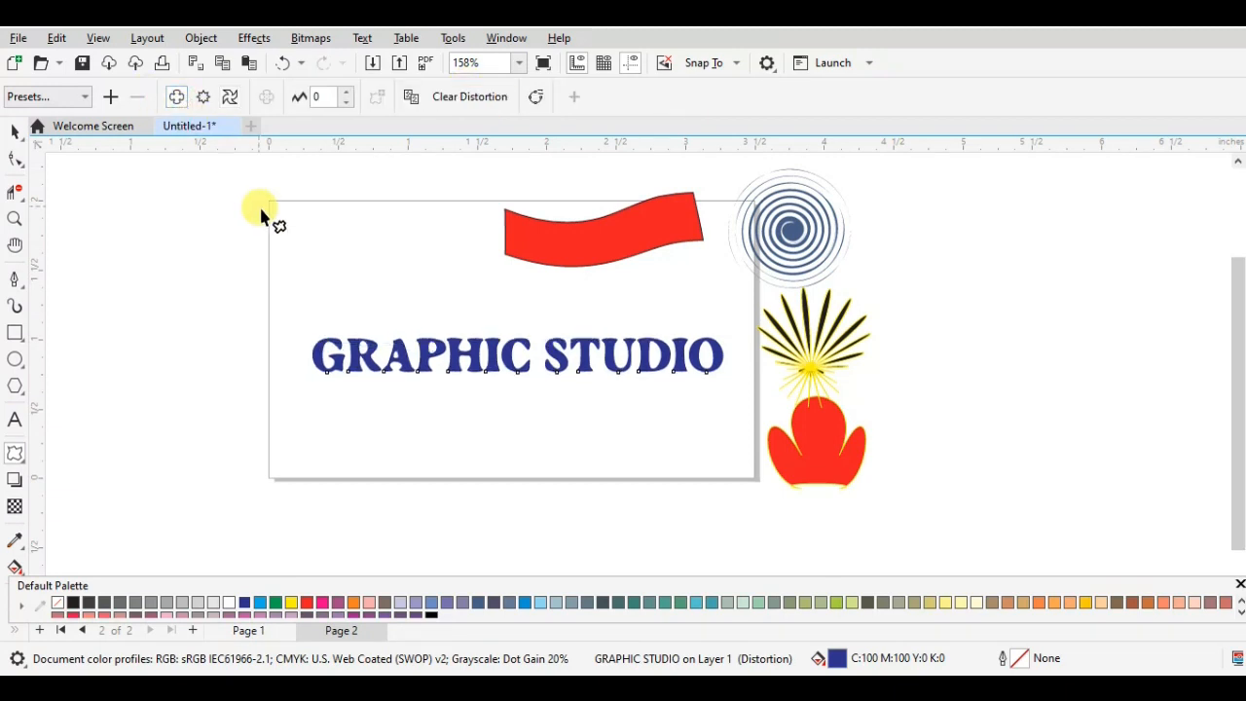
pyautogui.click(202, 96)
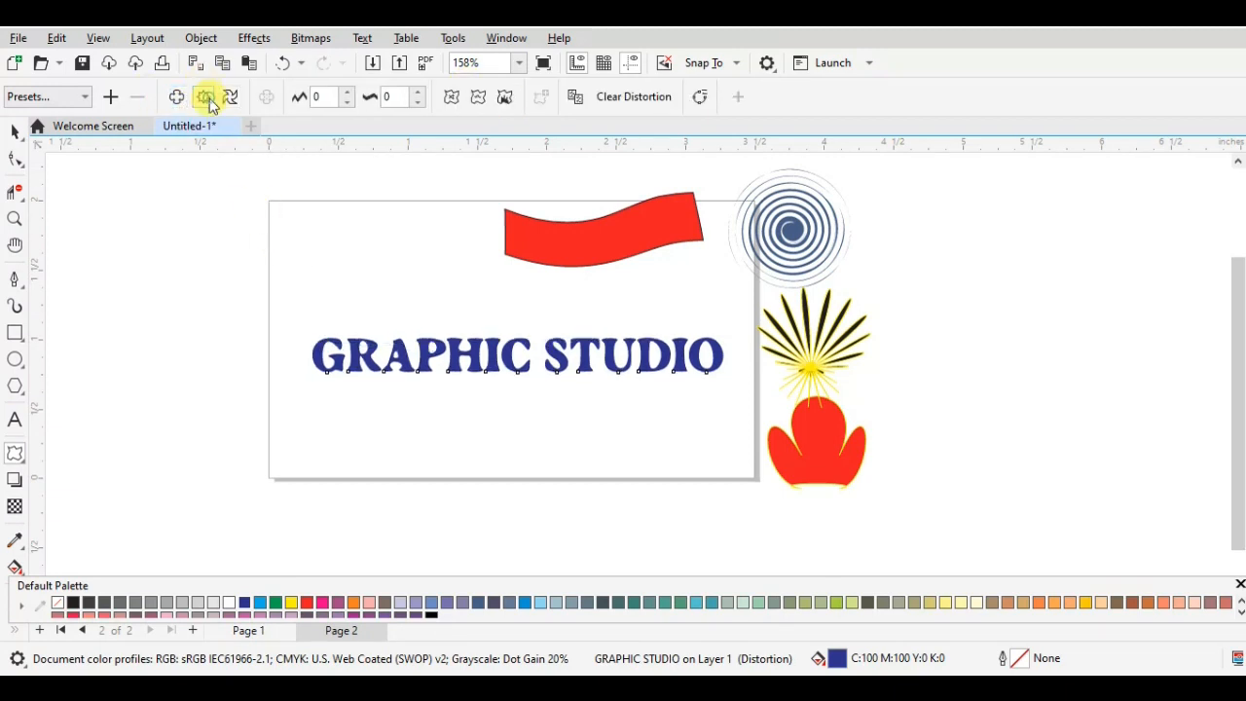
pyautogui.click(347, 94)
pyautogui.hotkey('ctrl', 'z')
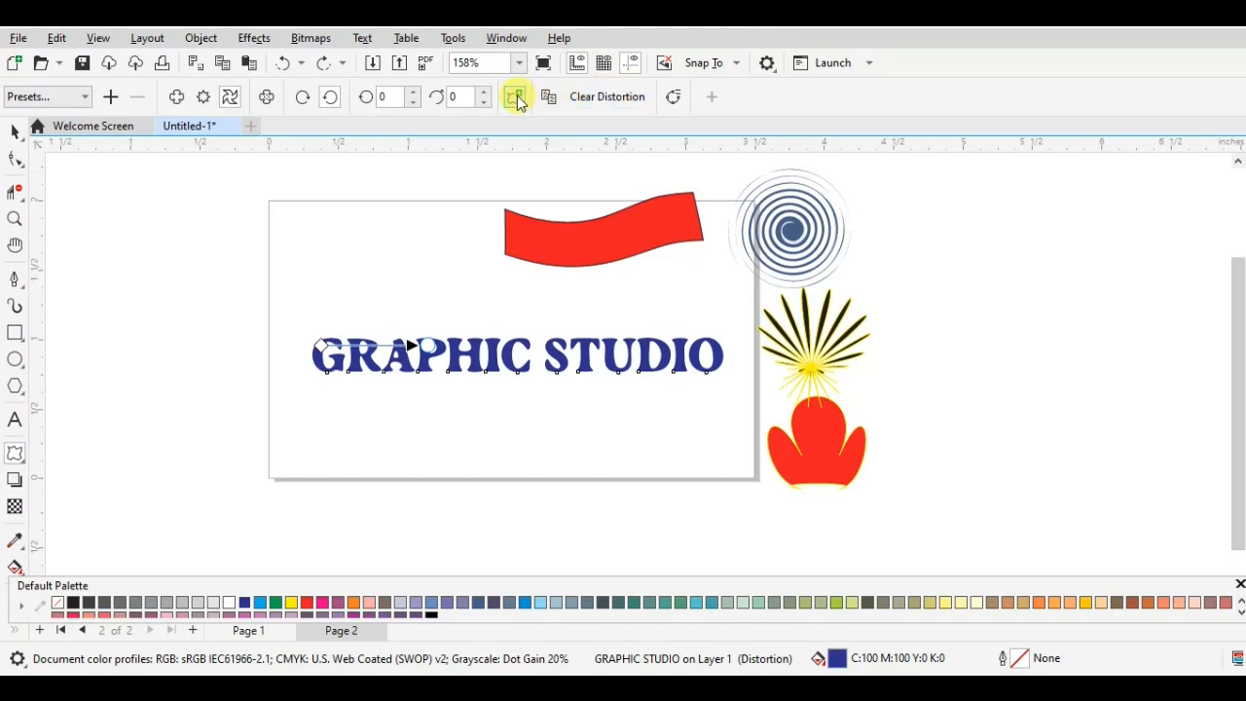
# - Try 1 complete rotation for the text's twister distortion, set the rotations back to 0 and deselect the text
pyautogui.click(413, 93)
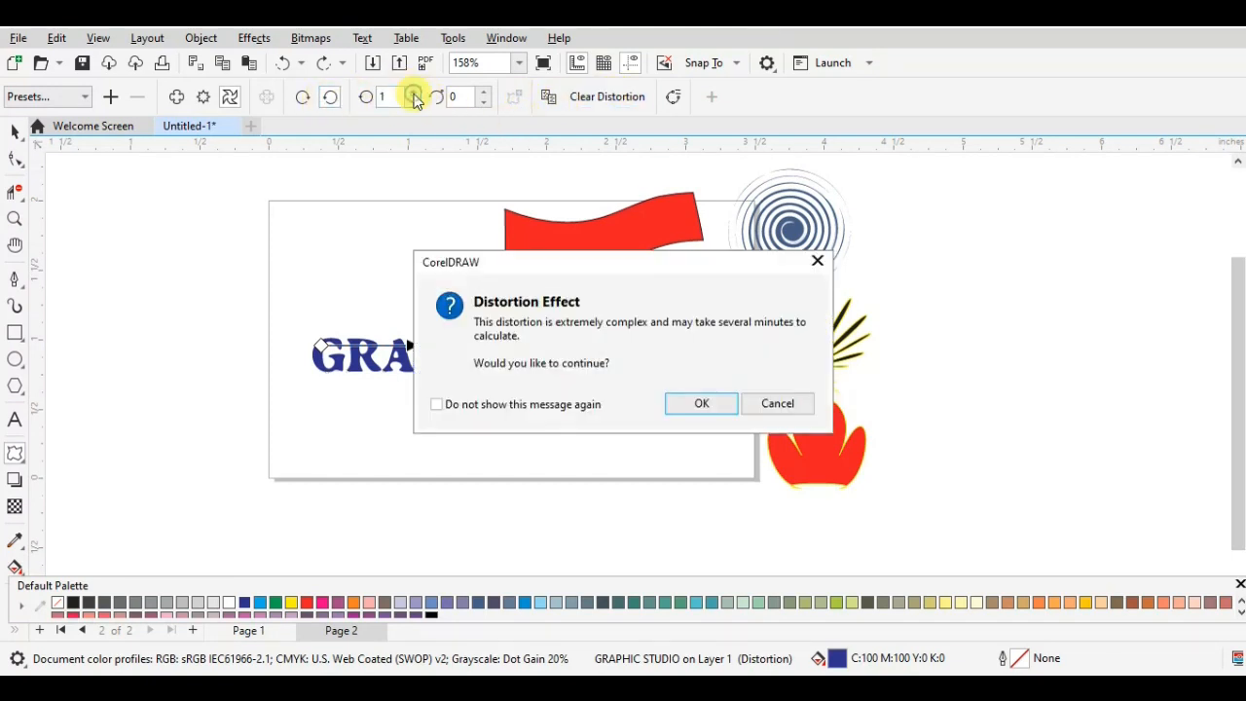
pyautogui.click(815, 260)
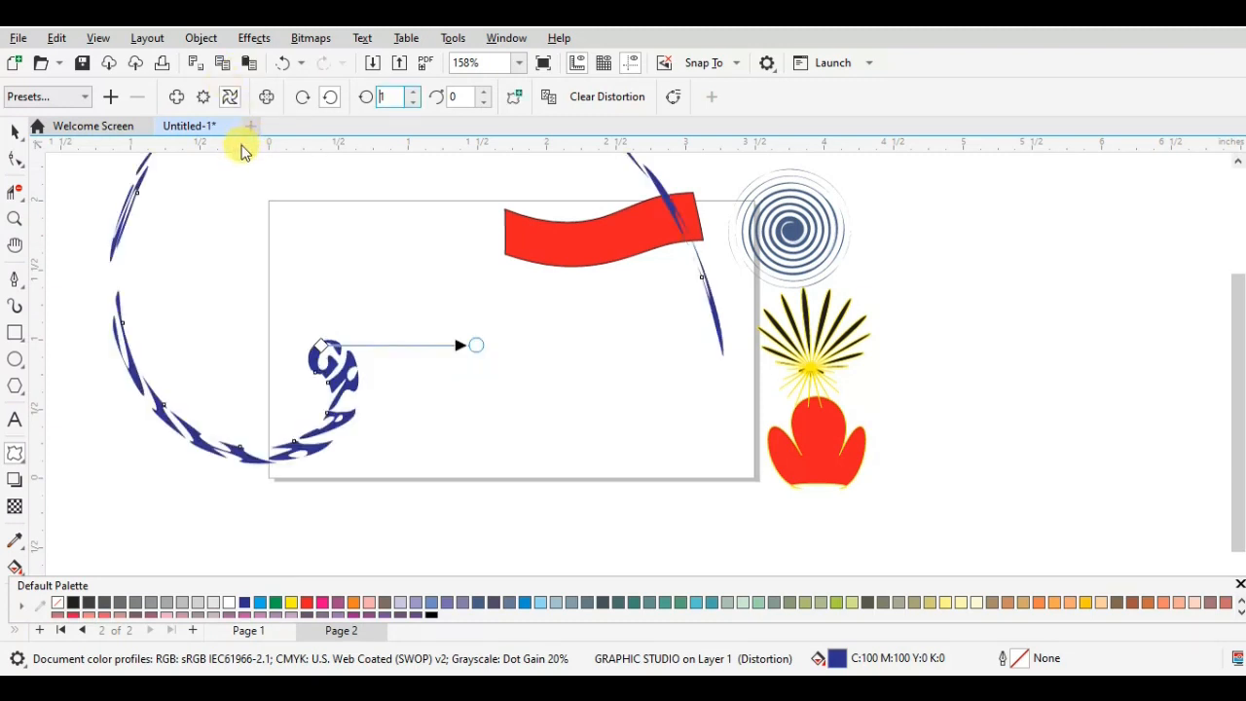
pyautogui.click(413, 101)
pyautogui.click(176, 188)
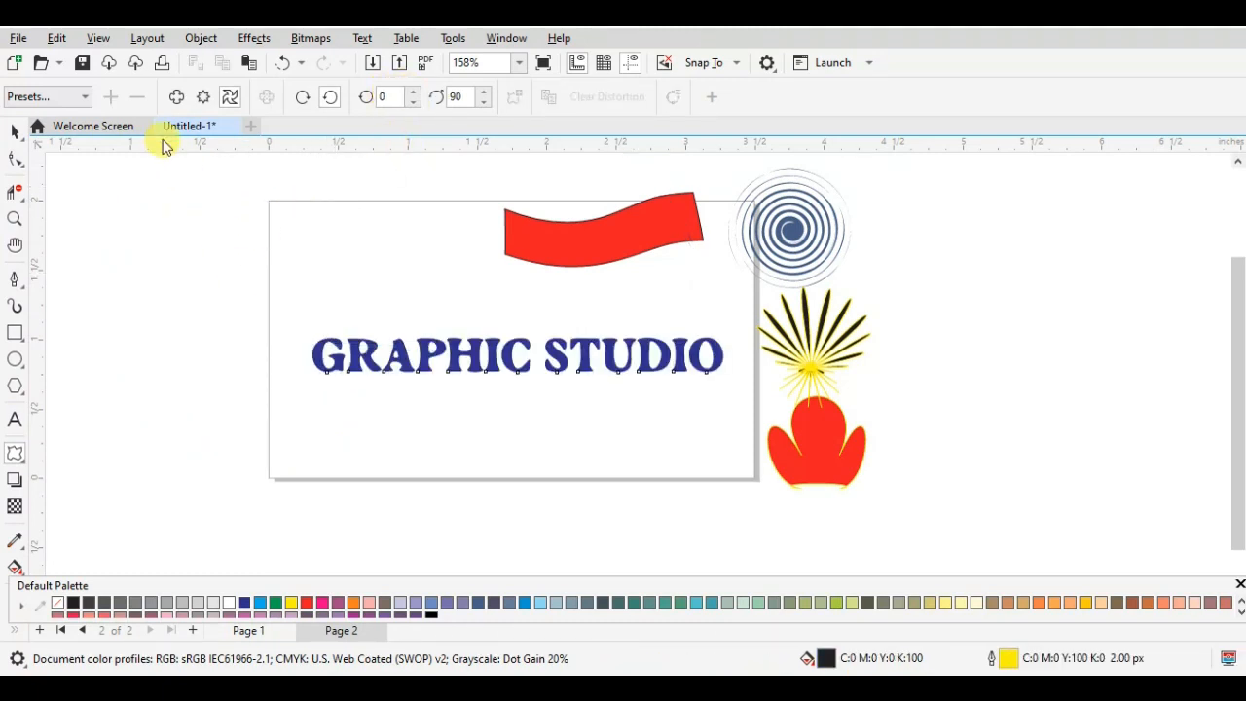
# - Try a clockwise twist of 85 additional degrees on the text, move its center down beneath the lettering, and undo both changes
pyautogui.click(177, 100)
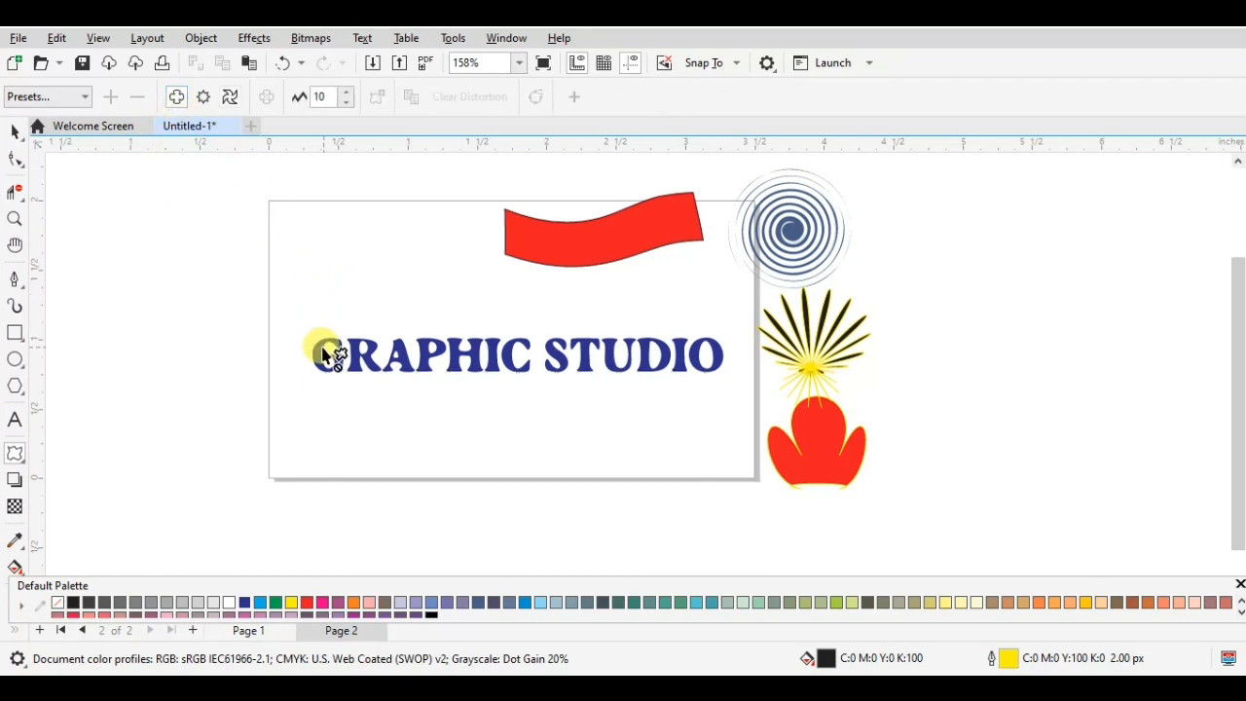
pyautogui.moveTo(324, 355); pyautogui.dragTo(370, 341)
pyautogui.moveTo(445, 393); pyautogui.dragTo(445, 404)
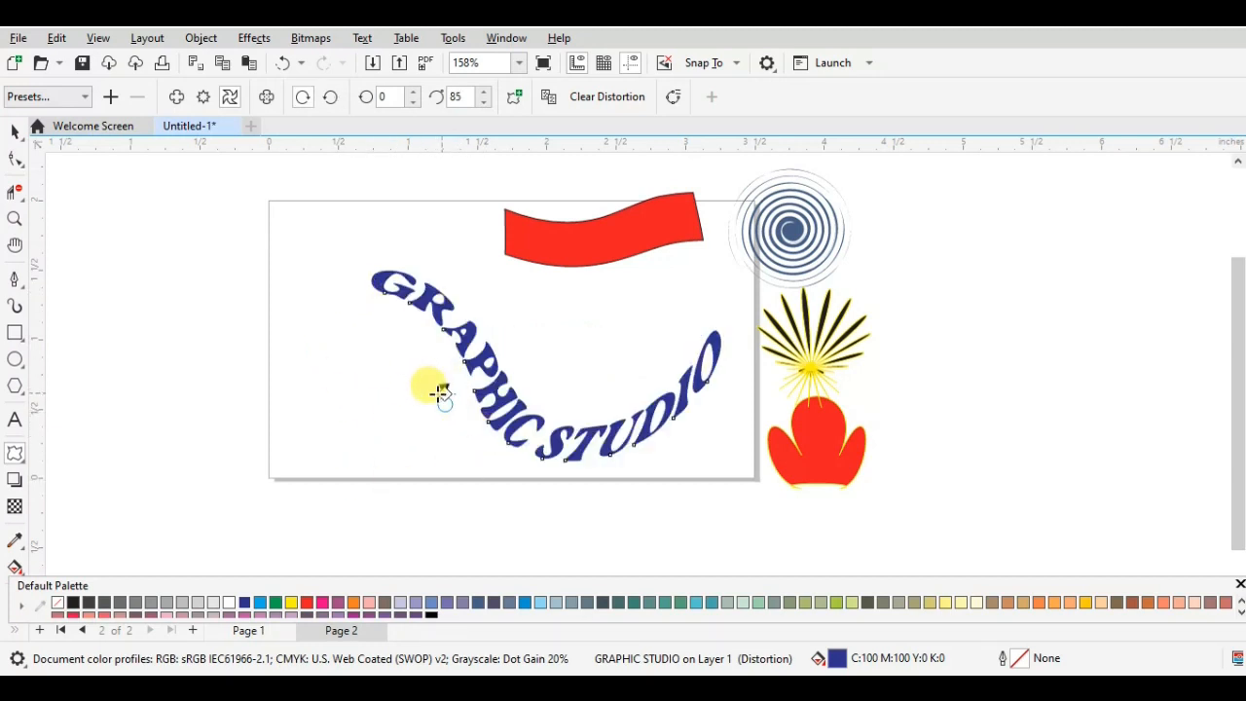
pyautogui.moveTo(441, 392); pyautogui.dragTo(401, 425)
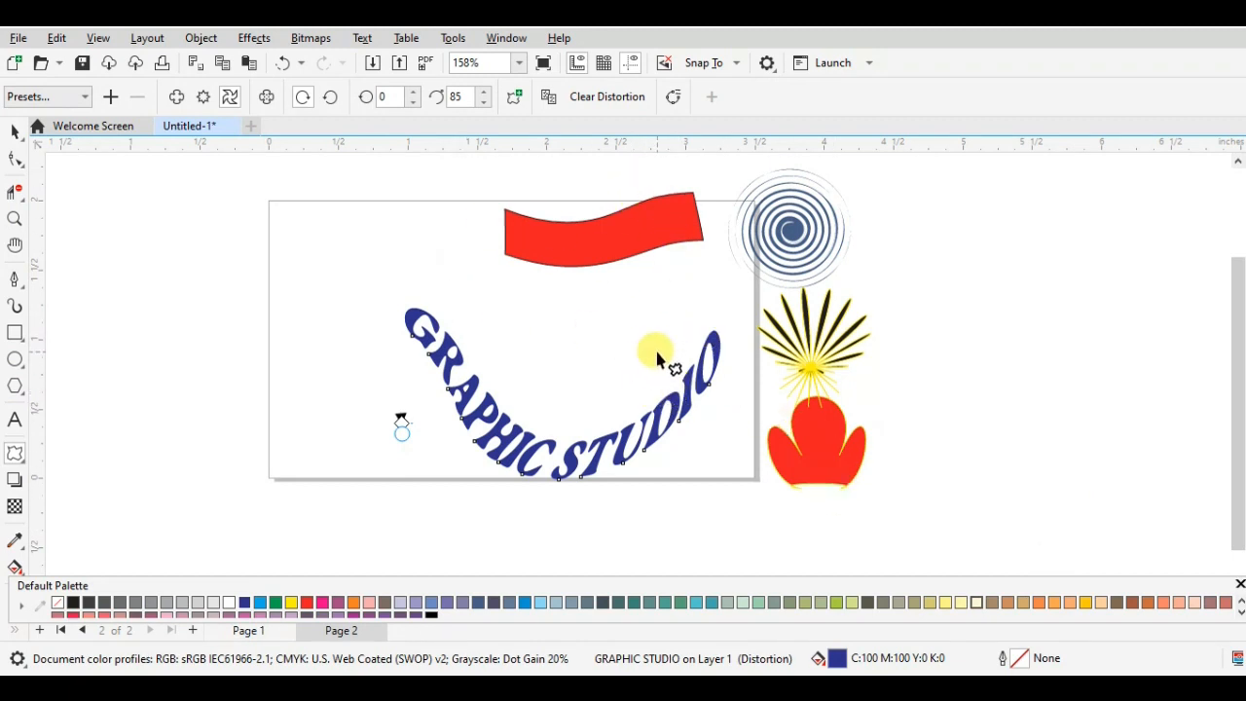
pyautogui.hotkey('ctrl', 'z')
pyautogui.hotkey('ctrl', 'z')
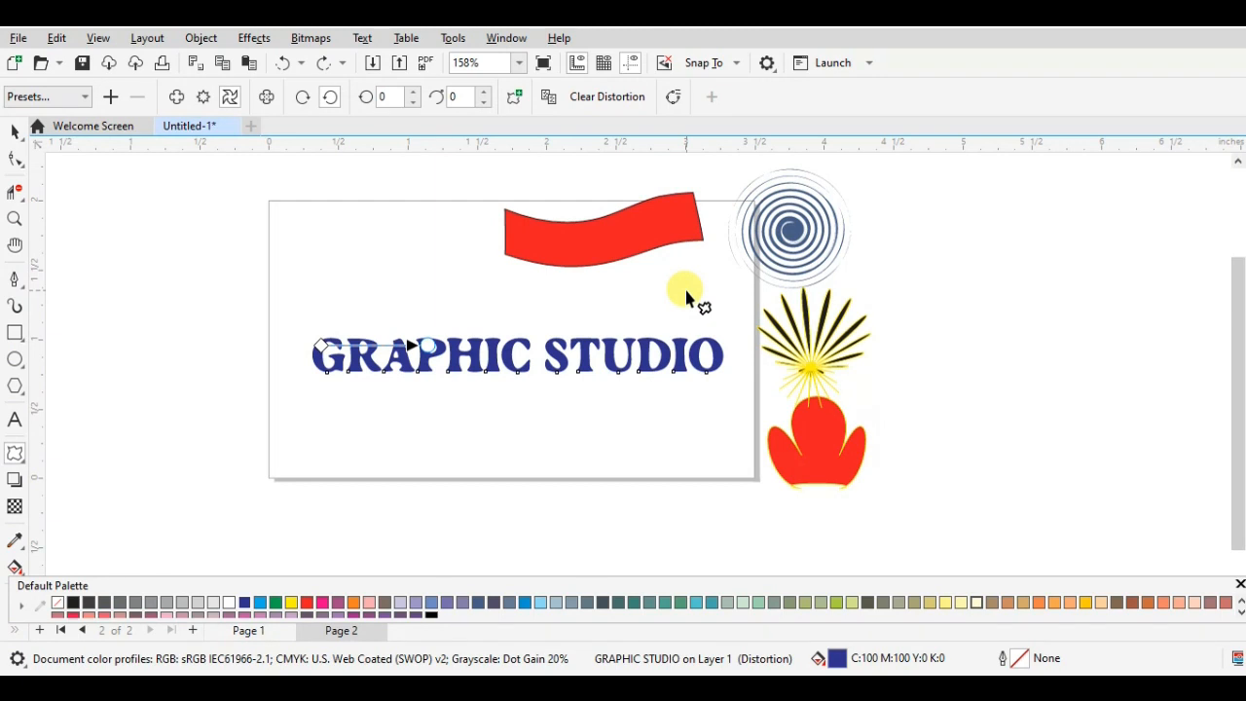
# - Bring up the set of effect tools grouped with the Distort tool
pyautogui.rightClick(19, 458)
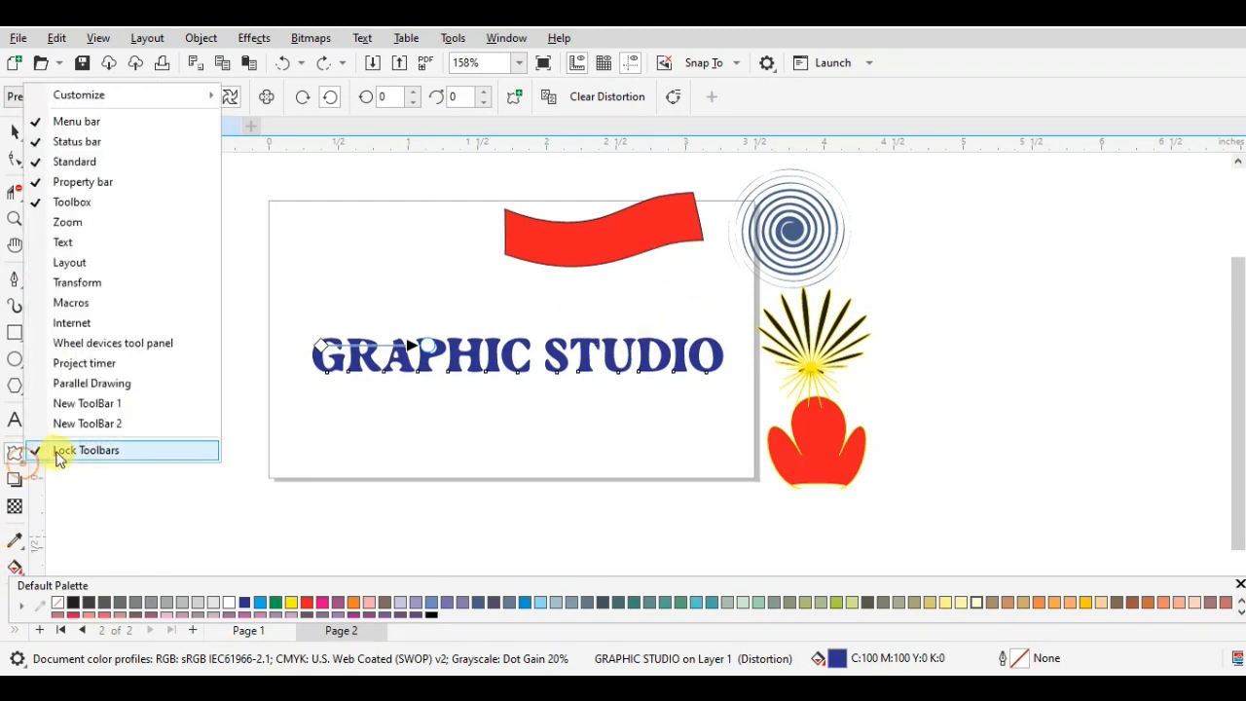
pyautogui.click(18, 462)
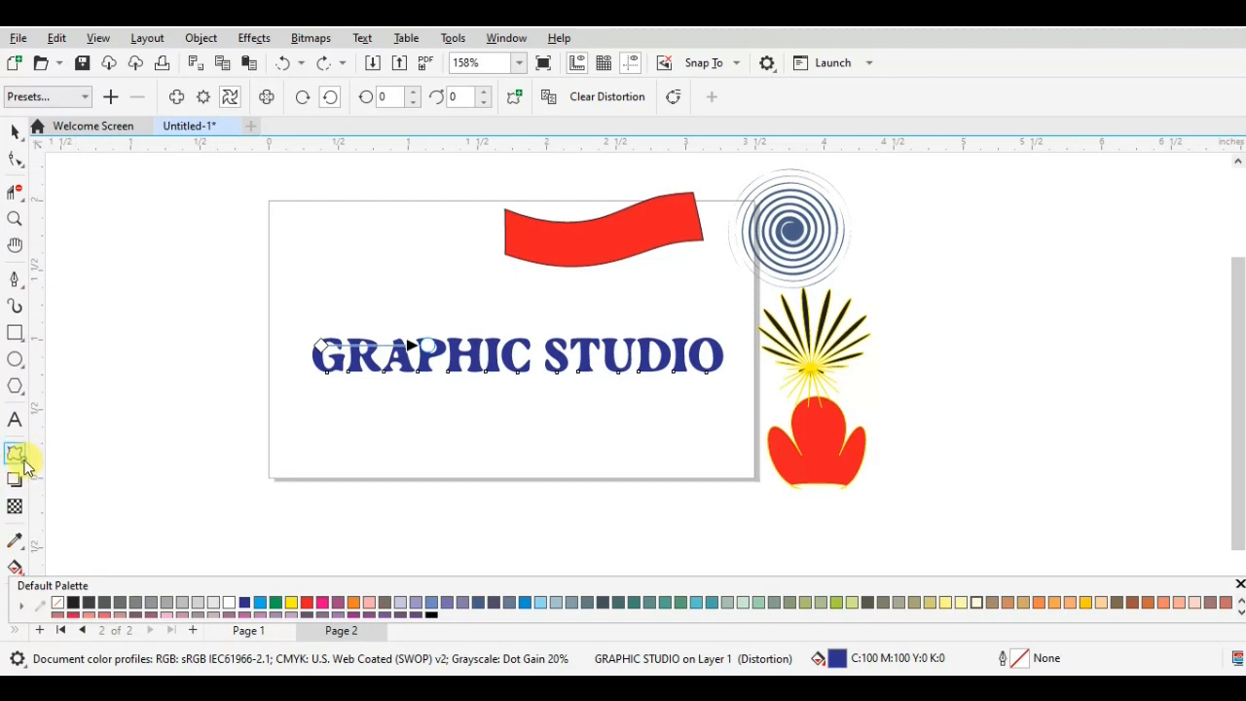
pyautogui.click(23, 460)
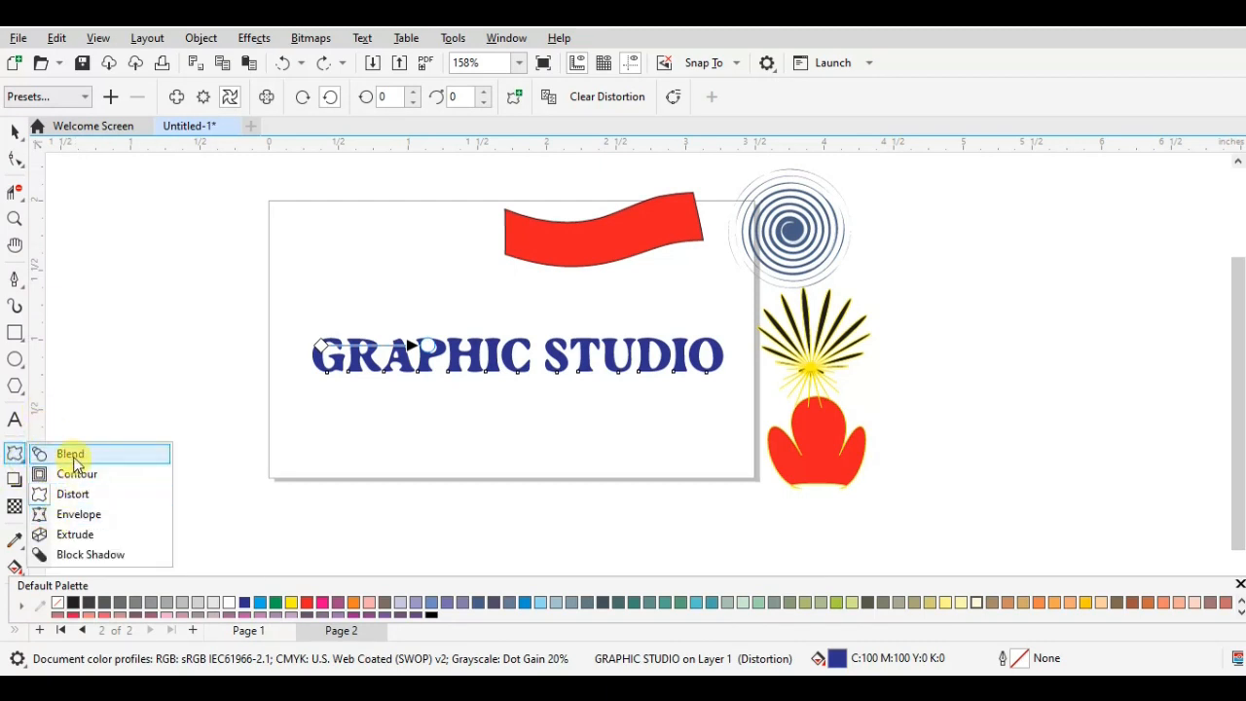